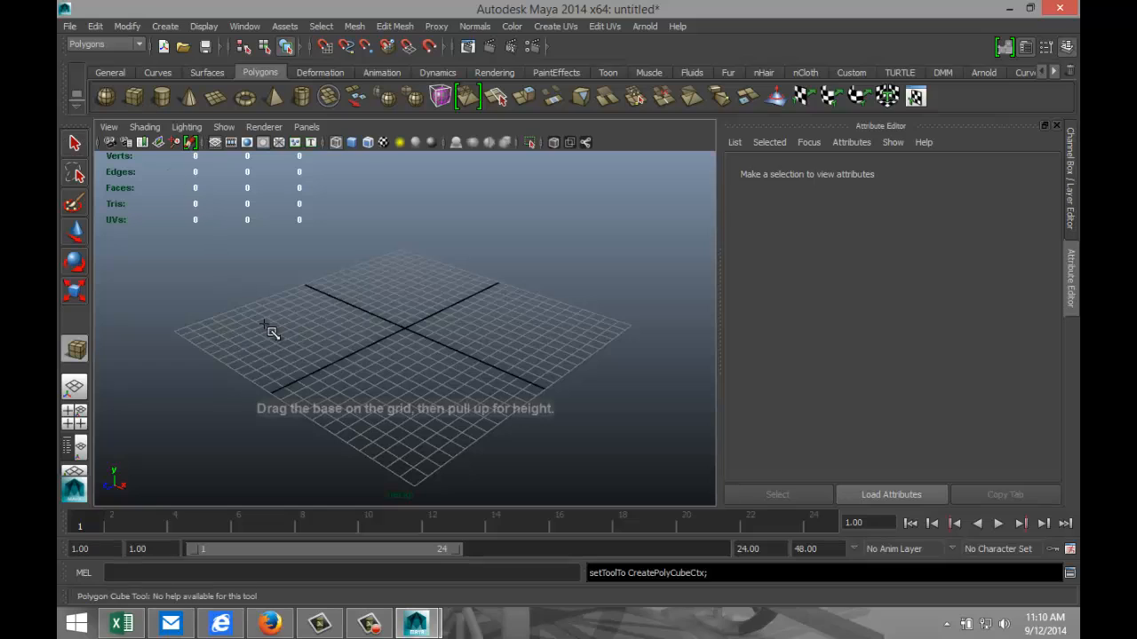
Step: Draw a thin upright square polygon cube slab on the grid and switch the perspective view to shaded display
{"action": "mouse_move", "coordinate": [257, 347]}
{"action": "left_mouse_down"}
{"action": "mouse_move", "coordinate": [310, 383]}
{"action": "mouse_move", "coordinate": [301, 263]}
{"action": "left_mouse_up"}
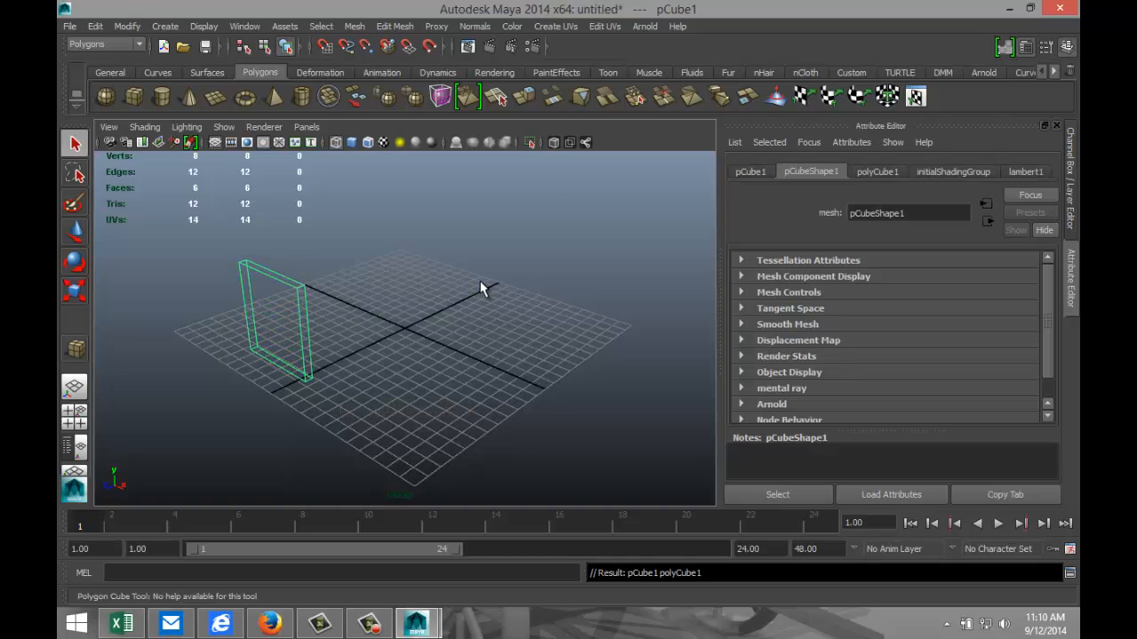
{"action": "key", "text": "5"}
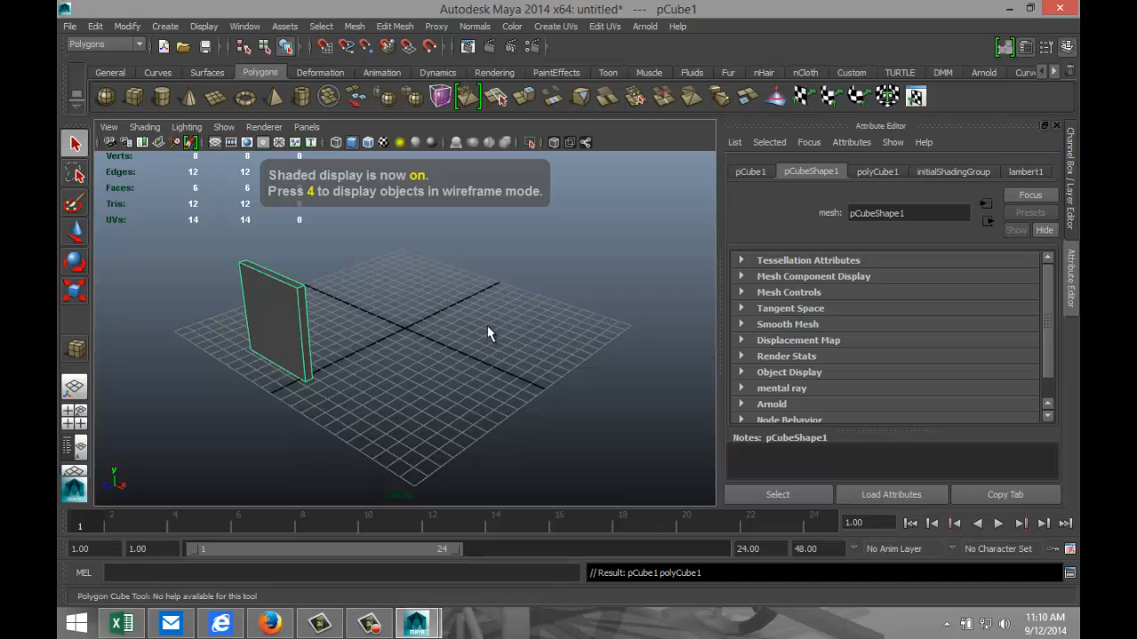
Step: Duplicate the upright slab and move the copy back along Z to about 3.47, parallel to the original
{"action": "key", "text": "ctrl+d"}
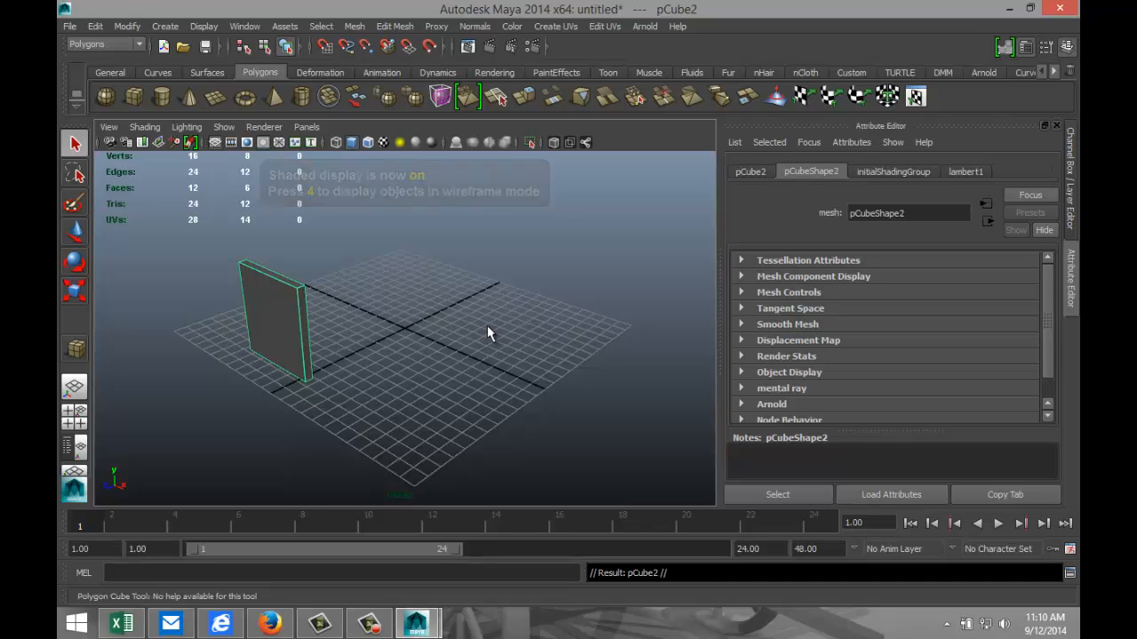
{"action": "key", "text": "w"}
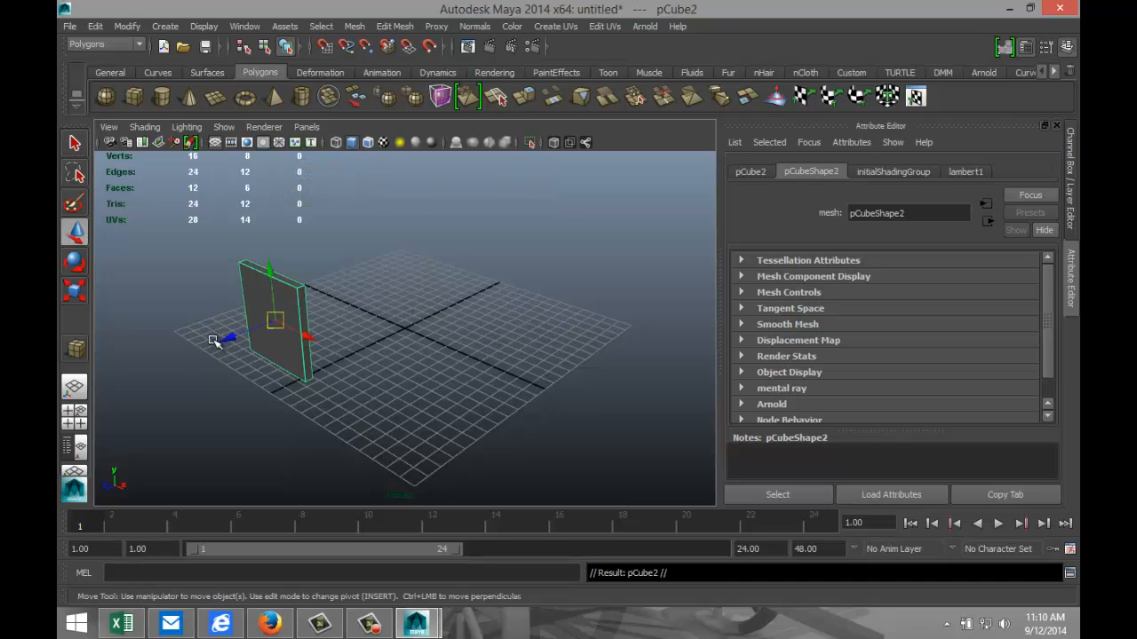
{"action": "left_click_drag", "start_coordinate": [233, 335], "coordinate": [300, 319]}
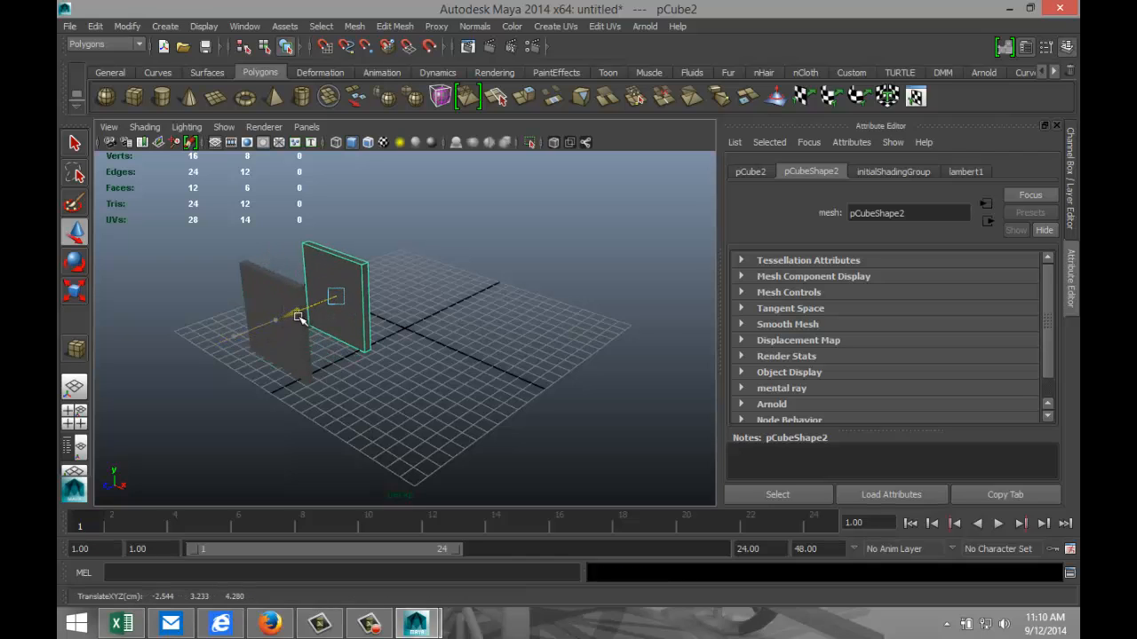
{"action": "left_click_drag", "start_coordinate": [379, 405], "coordinate": [319, 381], "text": "alt"}
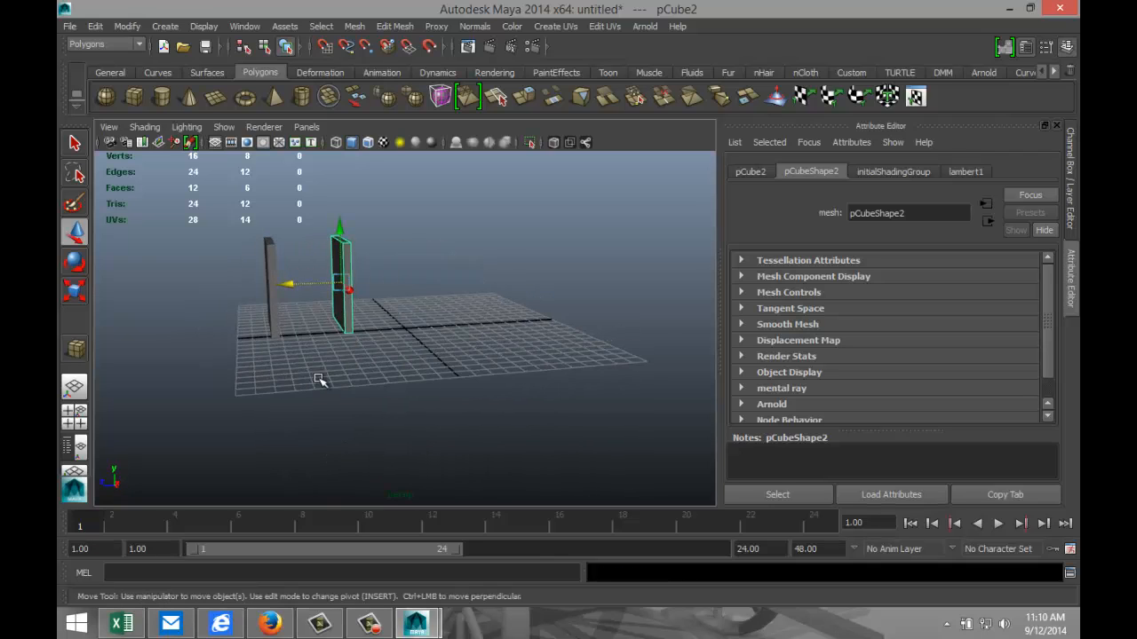
{"action": "left_click_drag", "start_coordinate": [293, 286], "coordinate": [300, 285]}
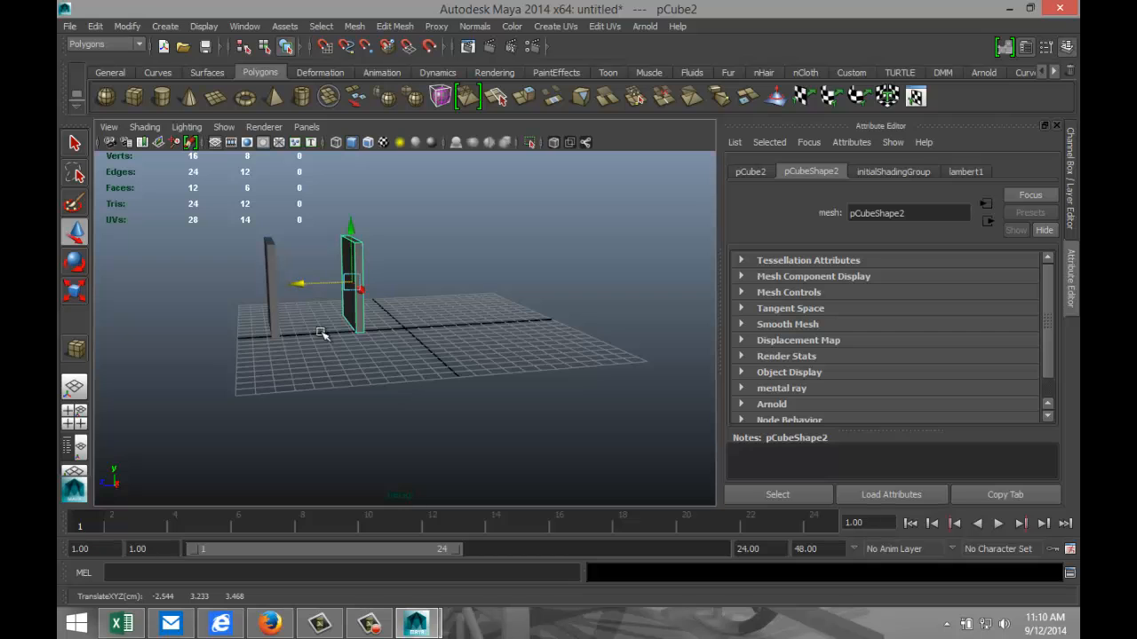
Step: Duplicate the rear slab and rotate the copy to 90 degrees about X so it lies flat
{"action": "left_click_drag", "start_coordinate": [326, 356], "coordinate": [362, 394], "text": "alt"}
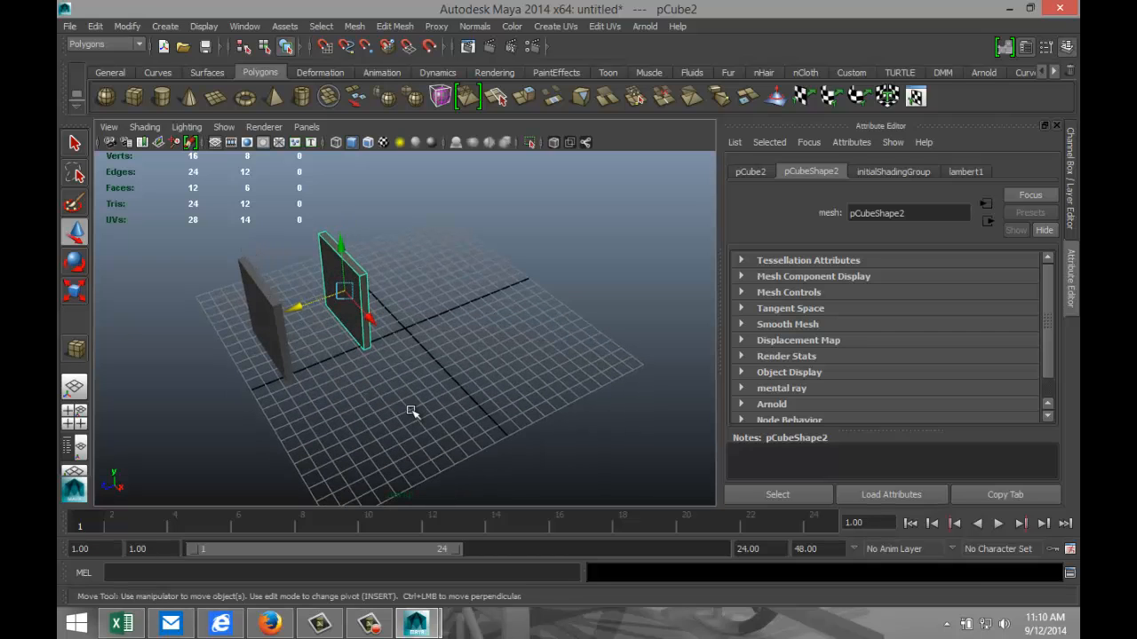
{"action": "key", "text": "ctrl+d"}
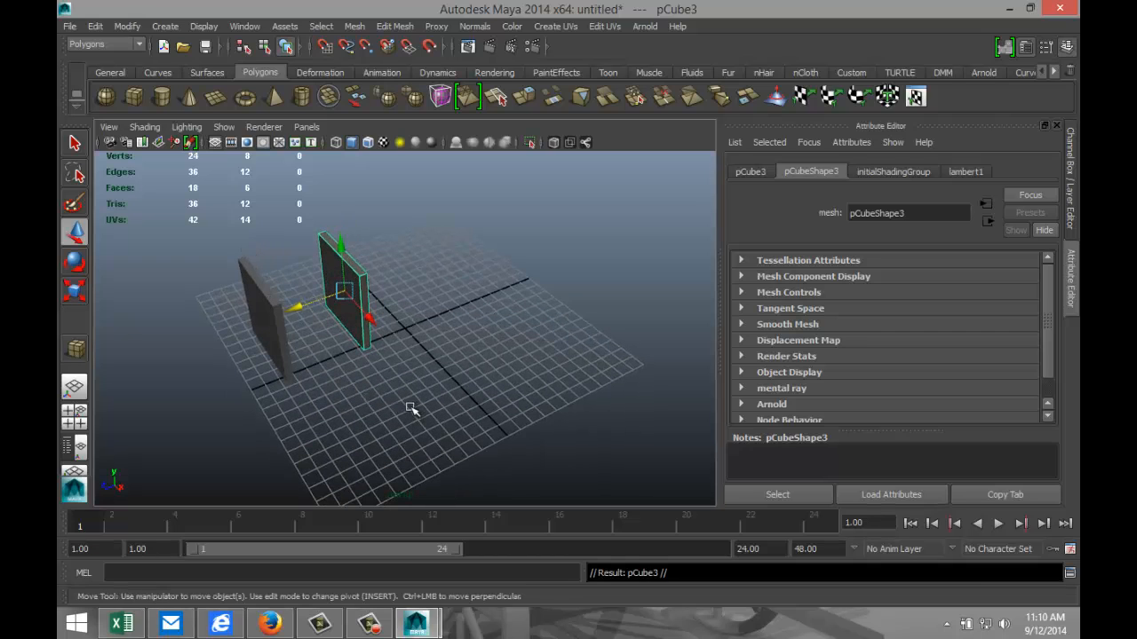
{"action": "key", "text": "e"}
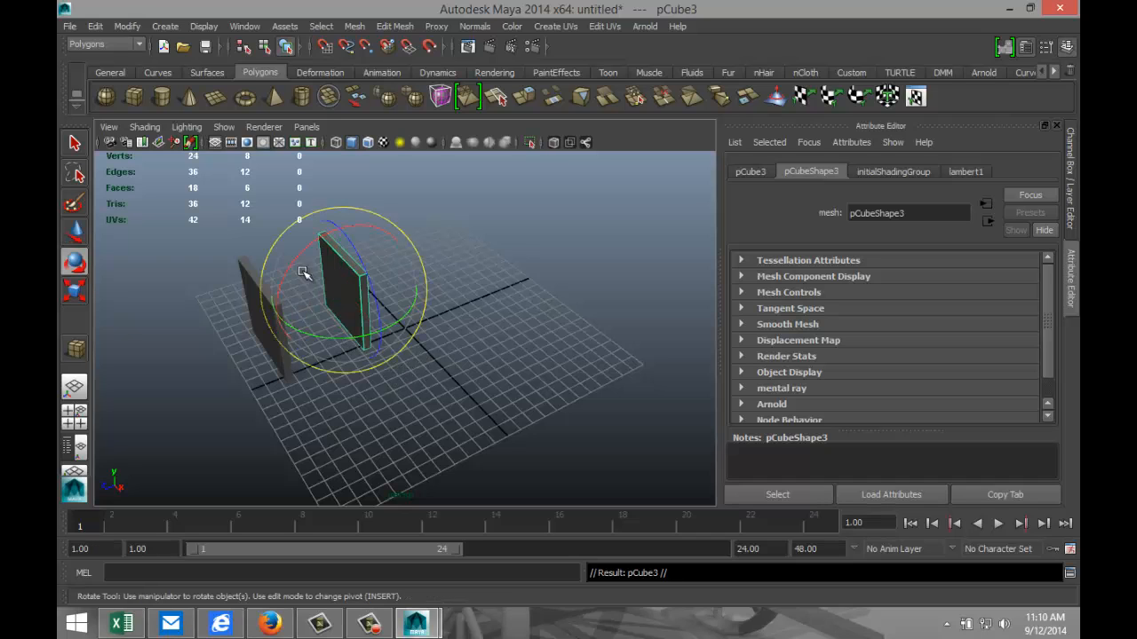
{"action": "left_click_drag", "start_coordinate": [299, 250], "coordinate": [321, 351]}
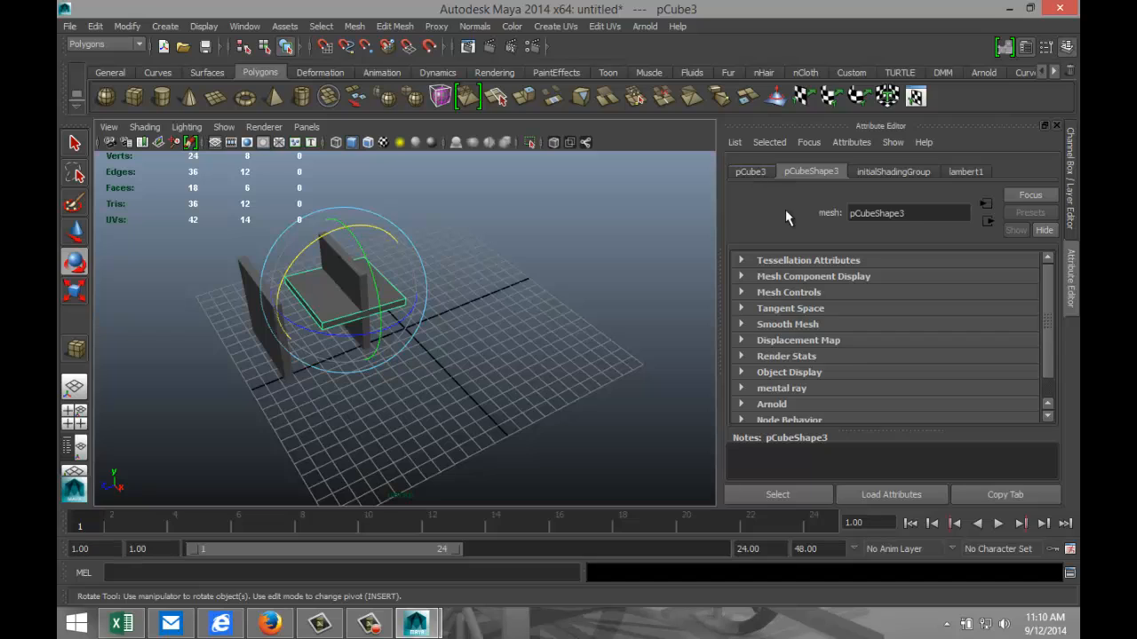
{"action": "left_click", "coordinate": [750, 172]}
{"action": "left_click", "coordinate": [881, 296]}
{"action": "double_click", "coordinate": [881, 297]}
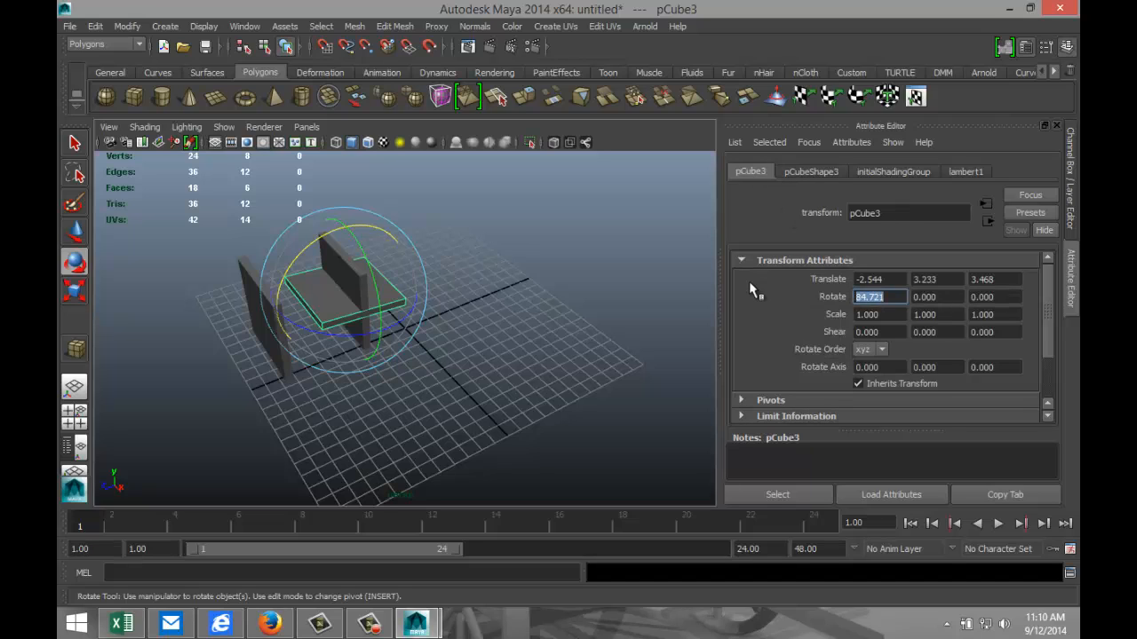
{"action": "type", "text": "90"}
{"action": "key", "text": "Return"}
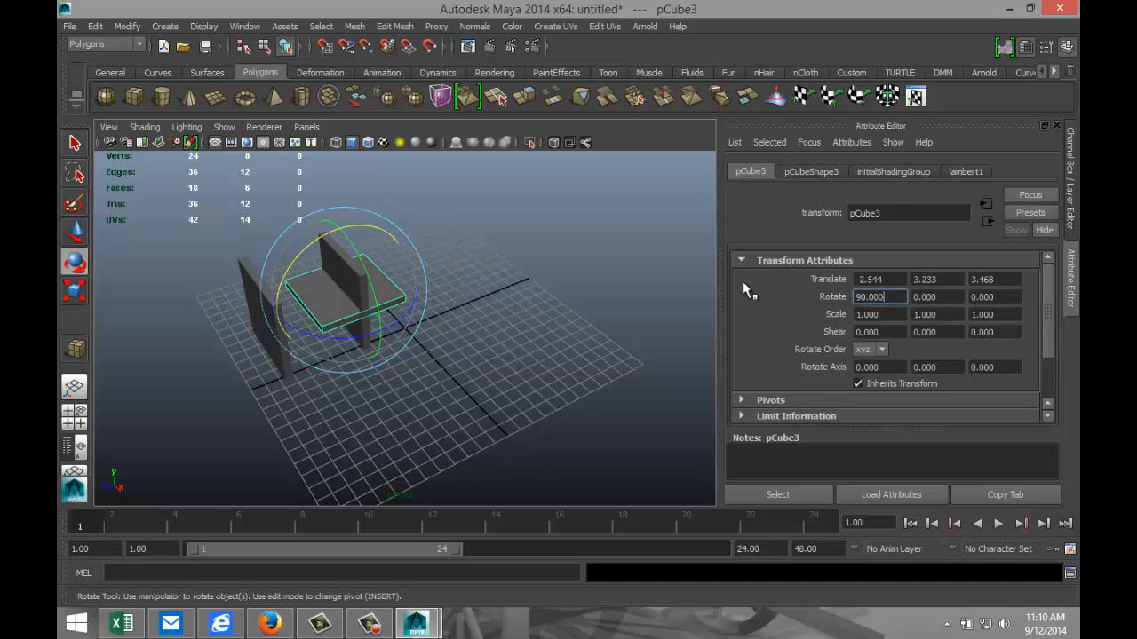
Step: In the top view, move the flat slab along Z to about 6.43 so it spans both upright walls
{"action": "left_click", "coordinate": [75, 415]}
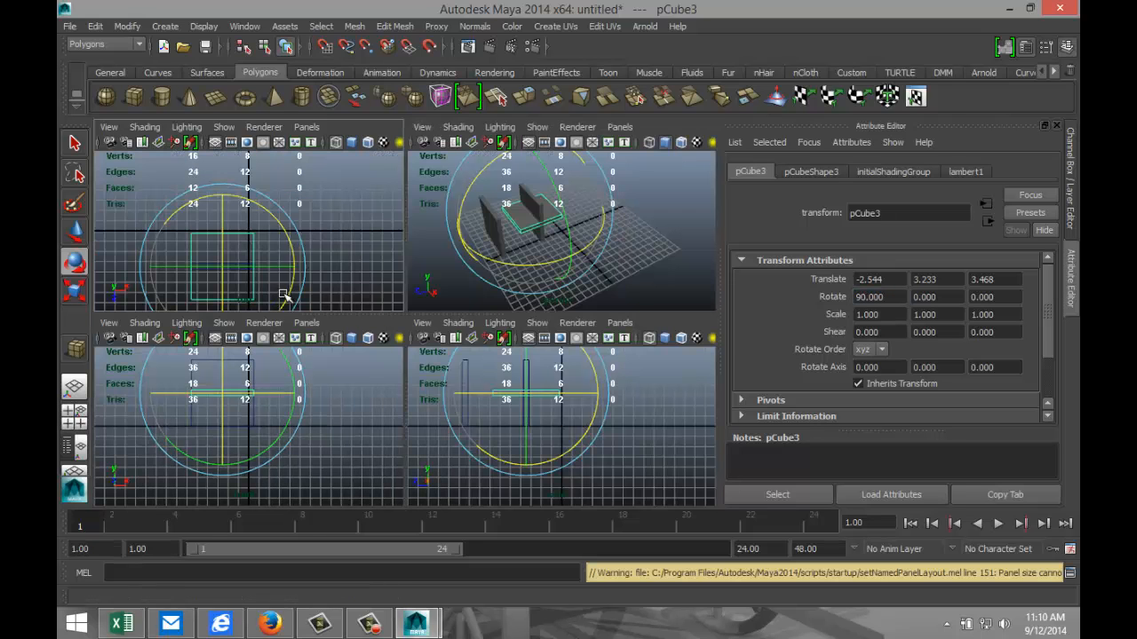
{"action": "key", "text": "space"}
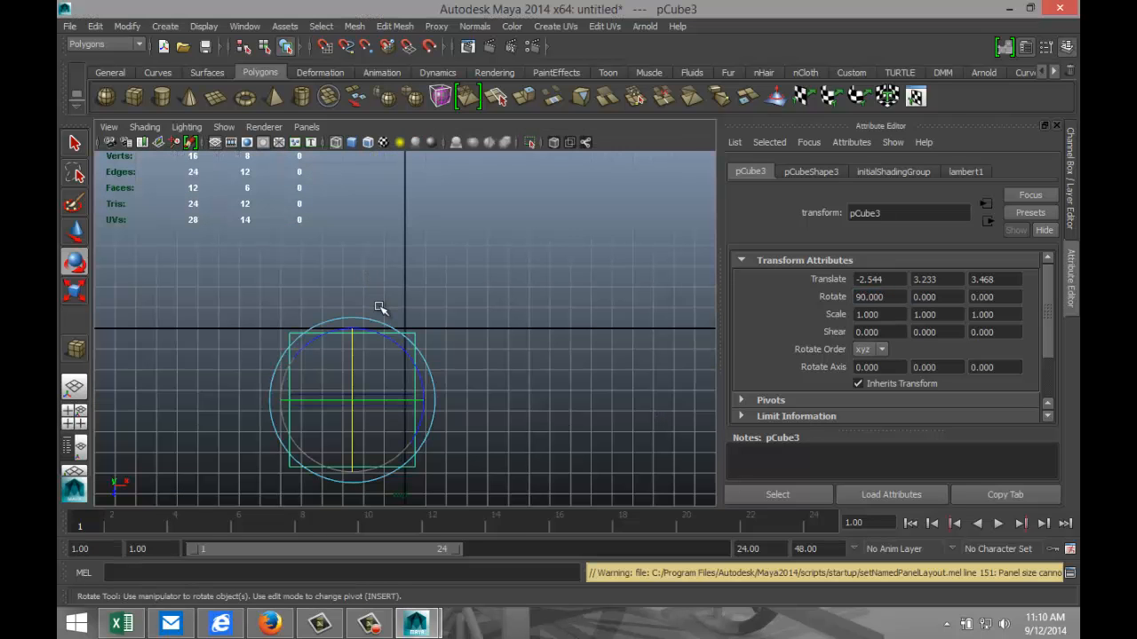
{"action": "key", "text": "5"}
{"action": "scroll", "coordinate": [492, 352], "scroll_direction": "down", "scroll_amount": 3}
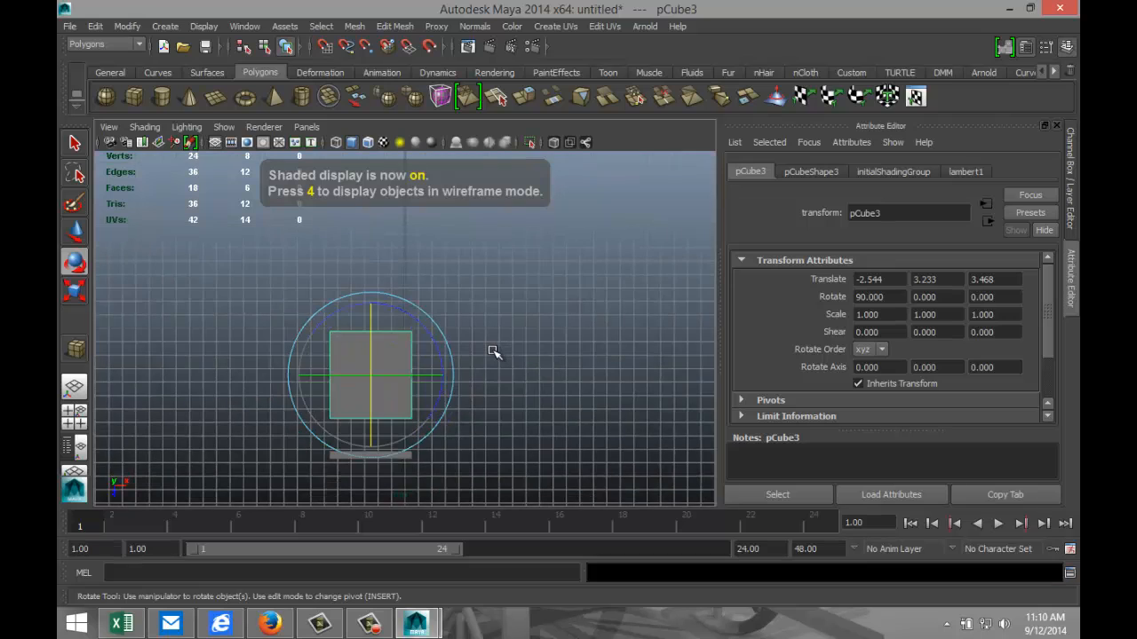
{"action": "key", "text": "w"}
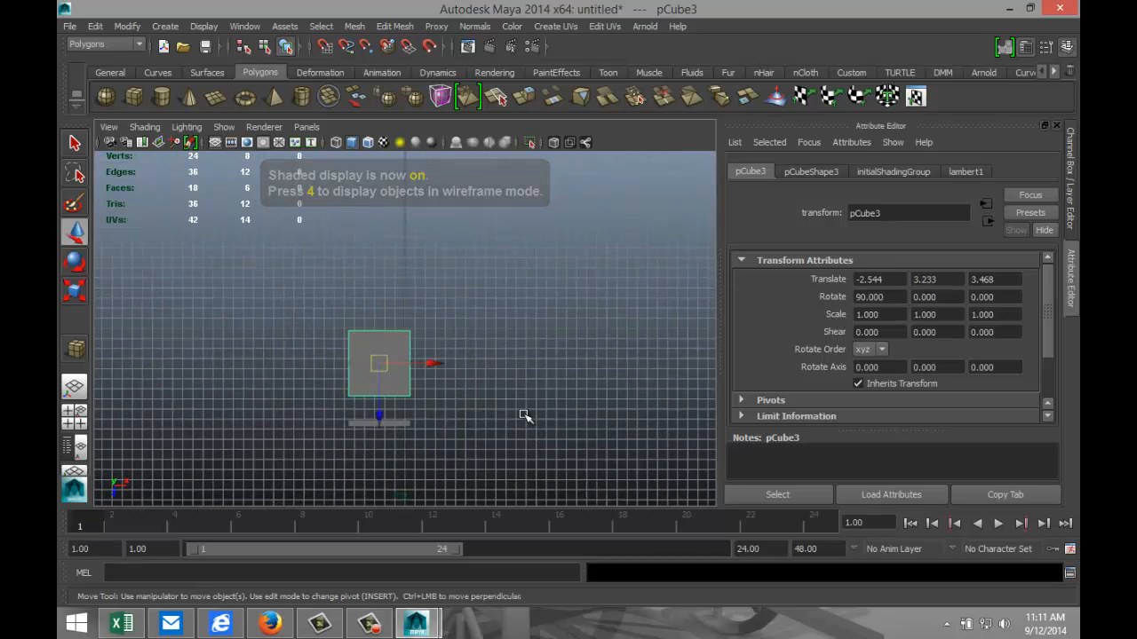
{"action": "left_click_drag", "start_coordinate": [379, 417], "coordinate": [385, 445]}
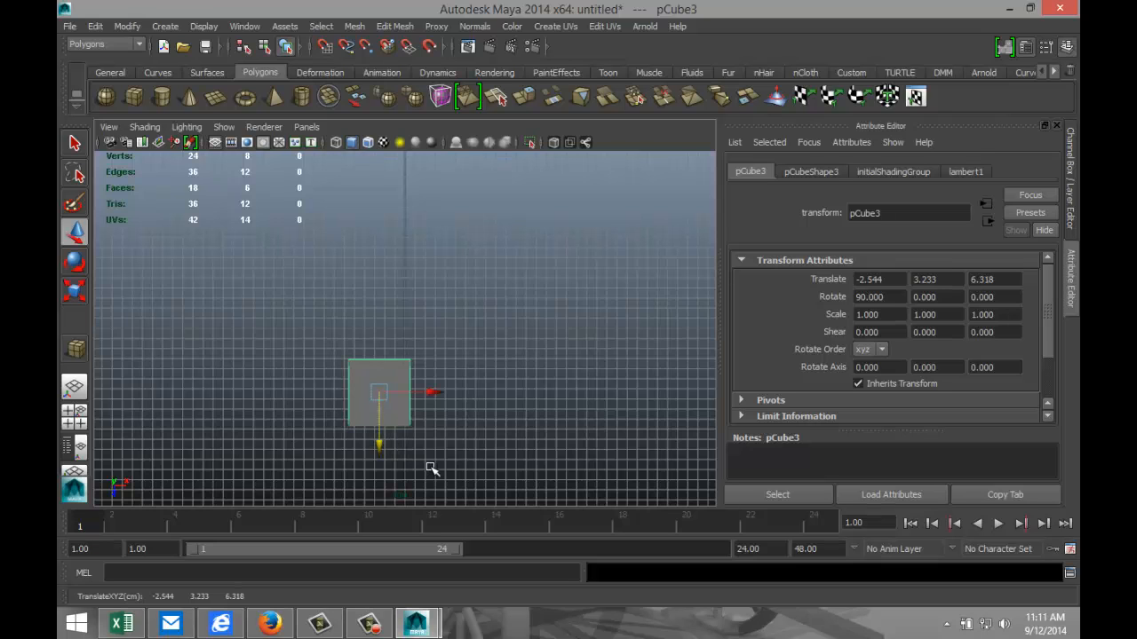
{"action": "scroll", "coordinate": [432, 468], "scroll_direction": "up", "scroll_amount": 5}
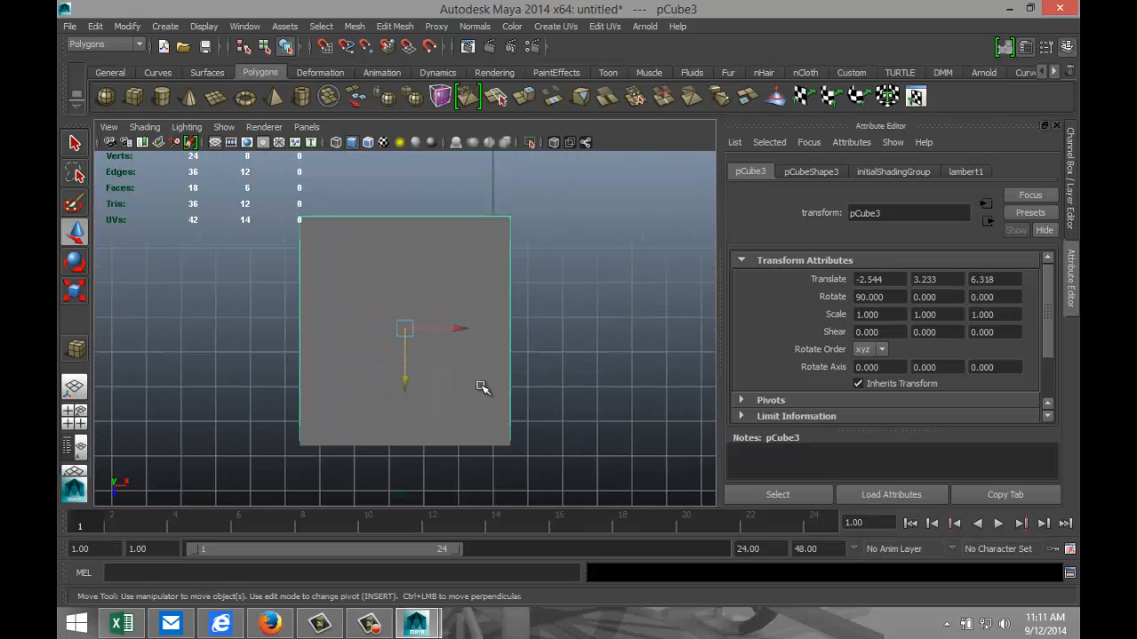
{"action": "key", "text": "4"}
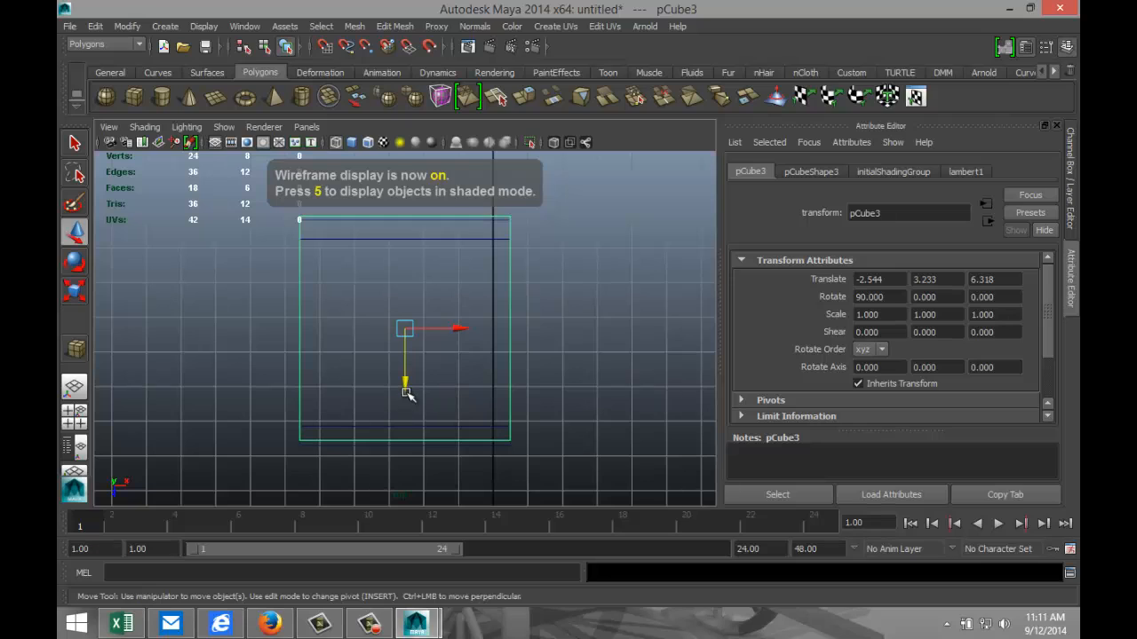
{"action": "left_click_drag", "start_coordinate": [404, 384], "coordinate": [404, 390]}
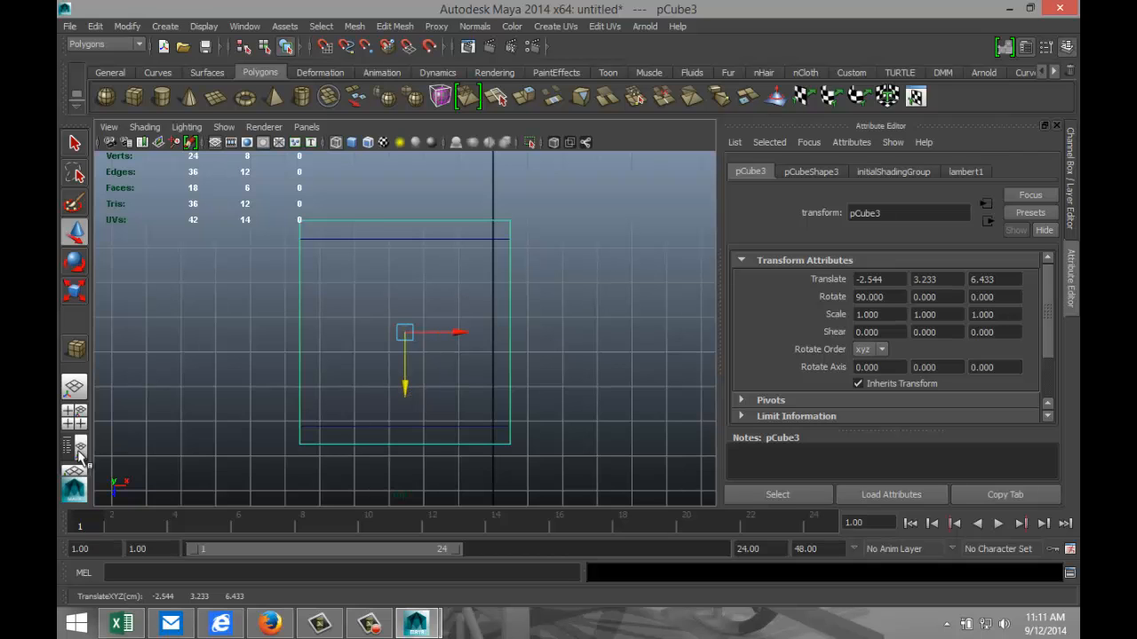
Step: Raise the flat slab to about 6.18 in Y, aligning its upper face with the tops of the walls
{"action": "left_click", "coordinate": [75, 416]}
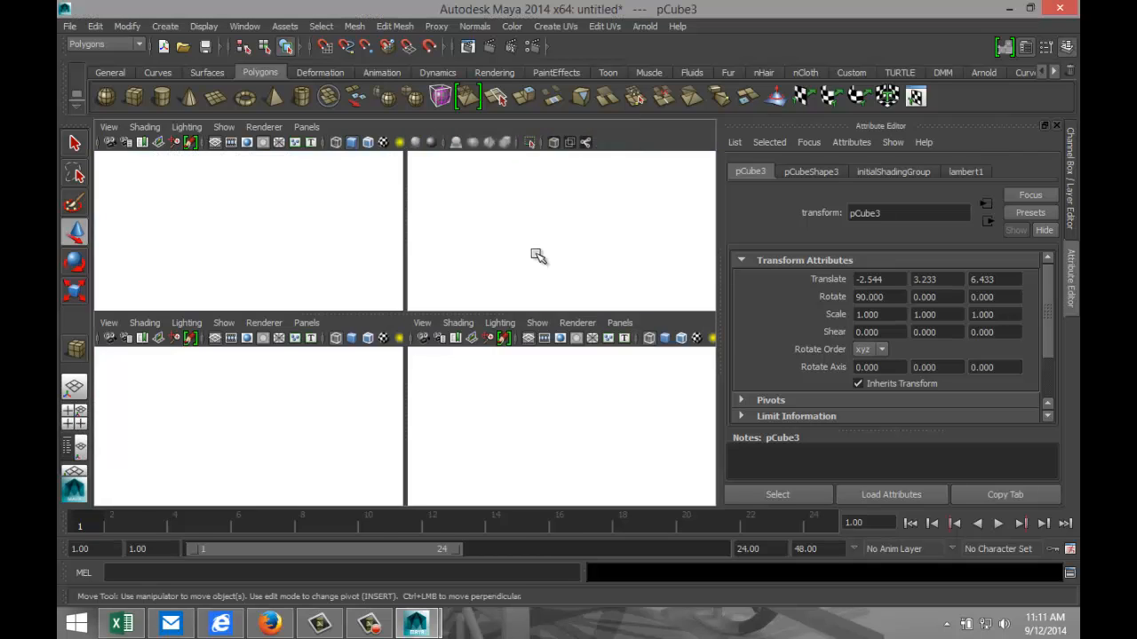
{"action": "key", "text": "space"}
{"action": "left_click_drag", "start_coordinate": [299, 259], "coordinate": [296, 218]}
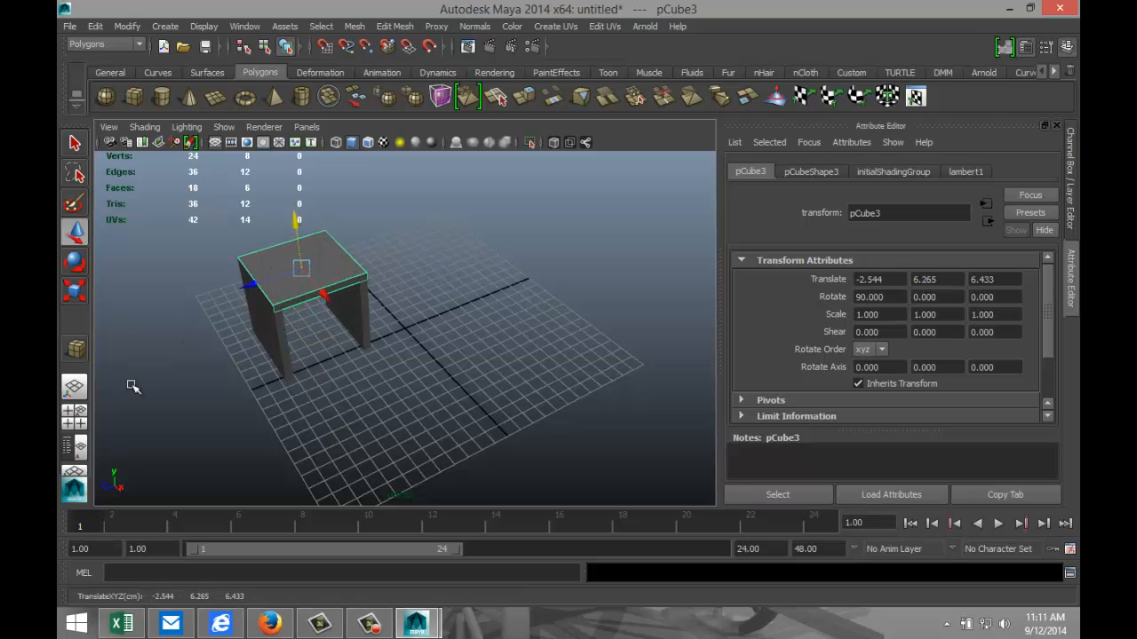
{"action": "left_click", "coordinate": [74, 416]}
{"action": "key", "text": "space"}
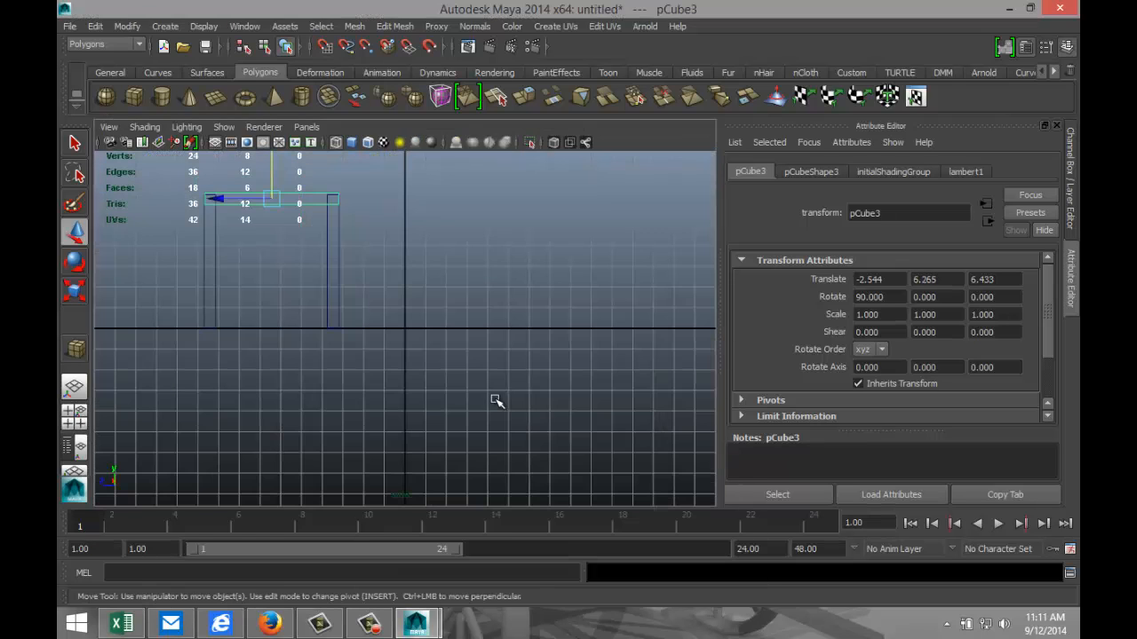
{"action": "key", "text": "f"}
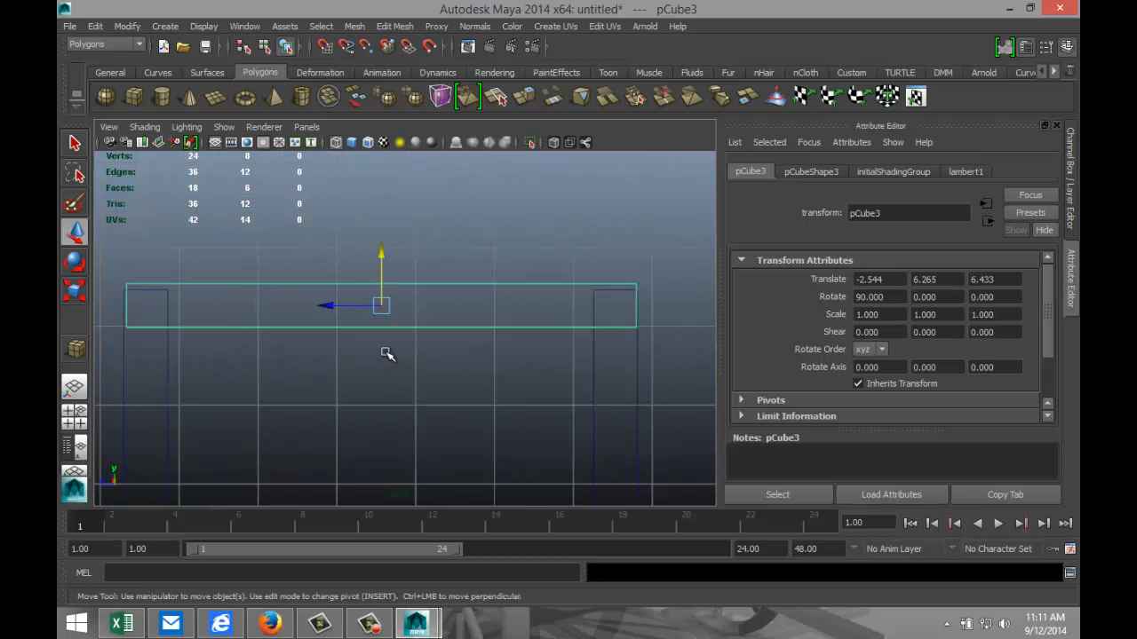
{"action": "left_click_drag", "start_coordinate": [404, 276], "coordinate": [405, 281]}
{"action": "scroll", "coordinate": [533, 384], "scroll_direction": "down", "scroll_amount": 5}
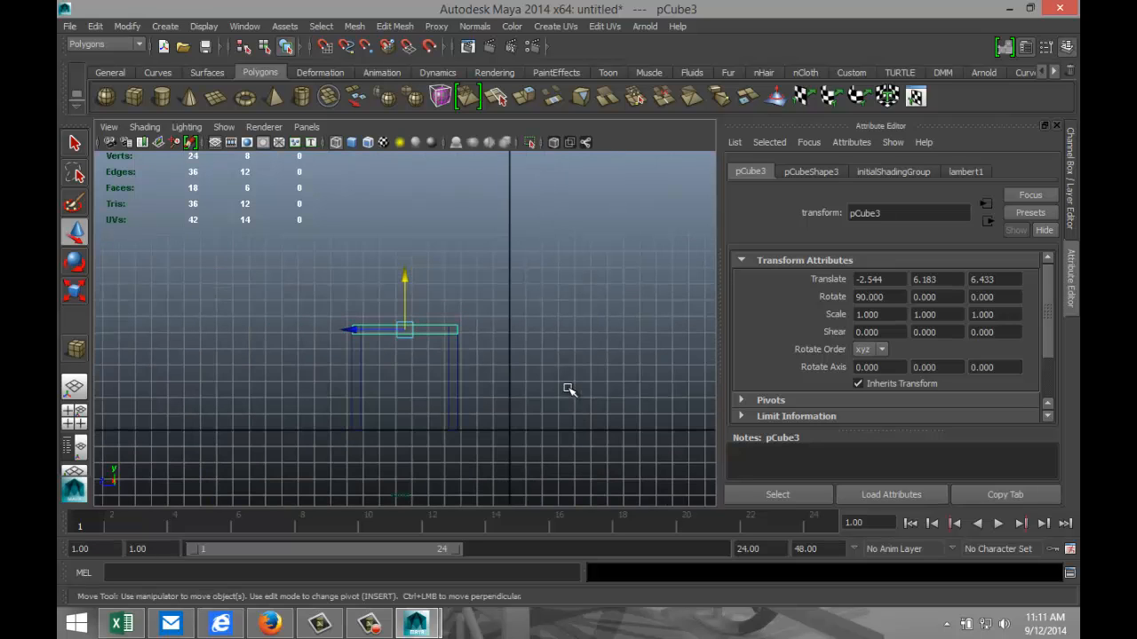
Step: Duplicate the top slab and lower the copy to about 0.29 in Y as the base between the walls
{"action": "key", "text": "ctrl+d"}
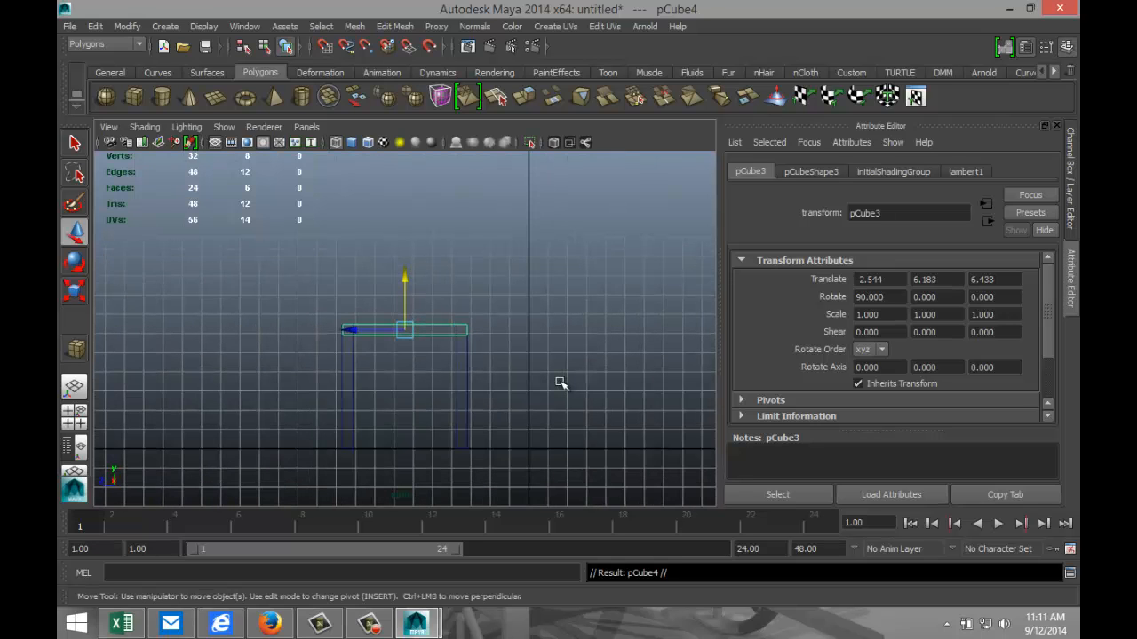
{"action": "left_click_drag", "start_coordinate": [405, 282], "coordinate": [414, 396]}
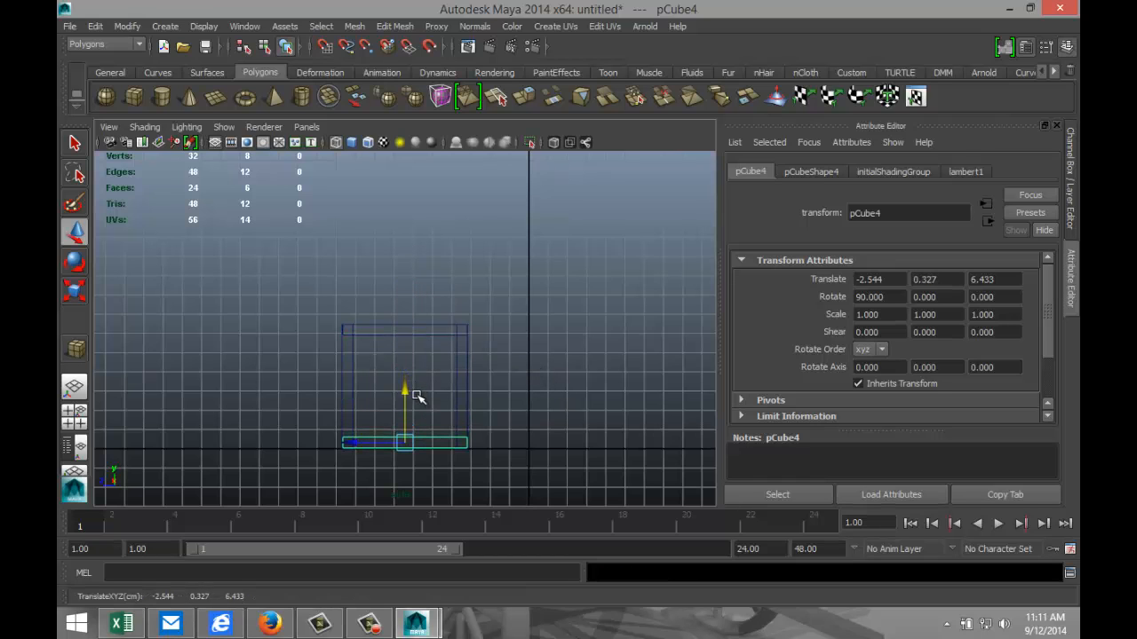
{"action": "scroll", "coordinate": [425, 399], "scroll_direction": "up", "scroll_amount": 5}
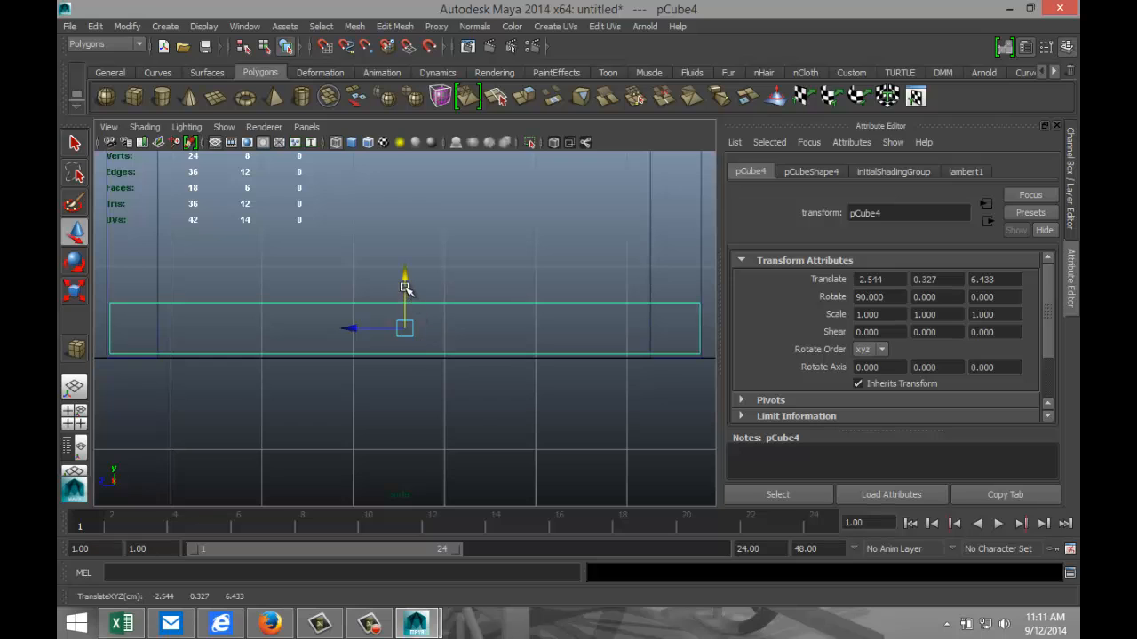
{"action": "left_click_drag", "start_coordinate": [405, 280], "coordinate": [405, 284]}
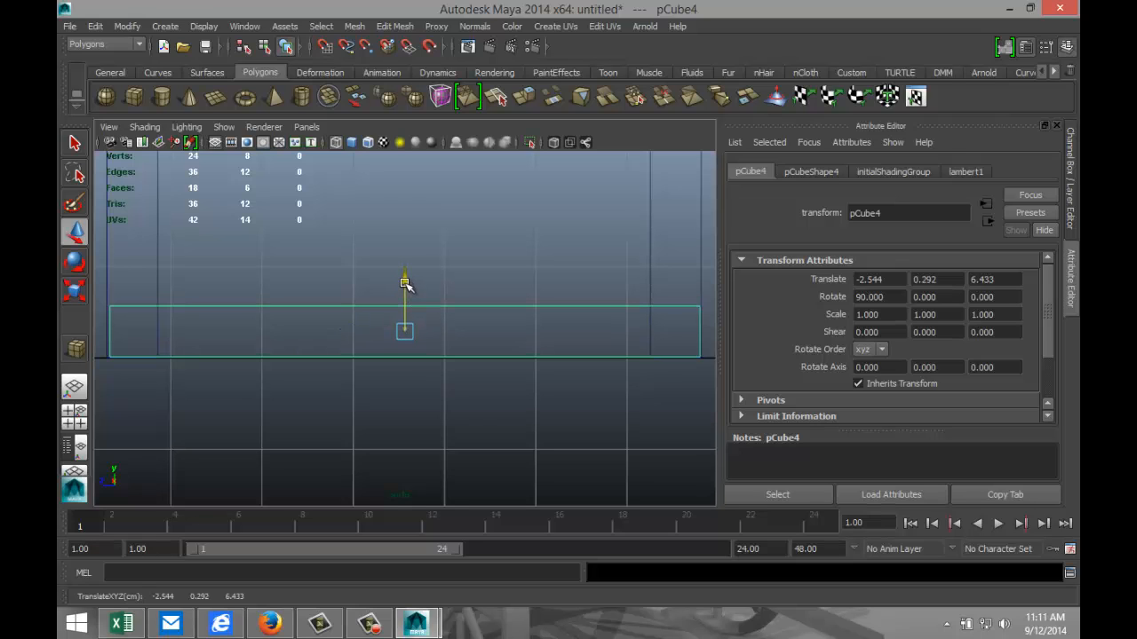
Step: Select all four slabs of the open box in the perspective view and combine them into a single mesh
{"action": "left_click", "coordinate": [74, 417]}
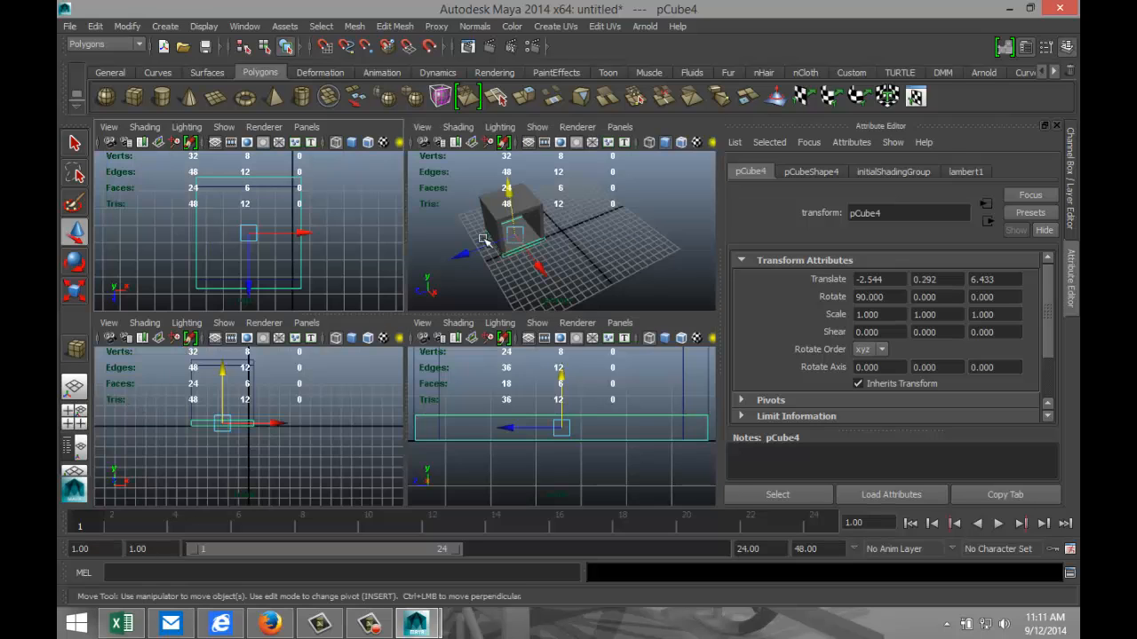
{"action": "key", "text": "space"}
{"action": "left_click_drag", "start_coordinate": [419, 373], "coordinate": [450, 348], "text": "alt"}
{"action": "left_click", "coordinate": [450, 345]}
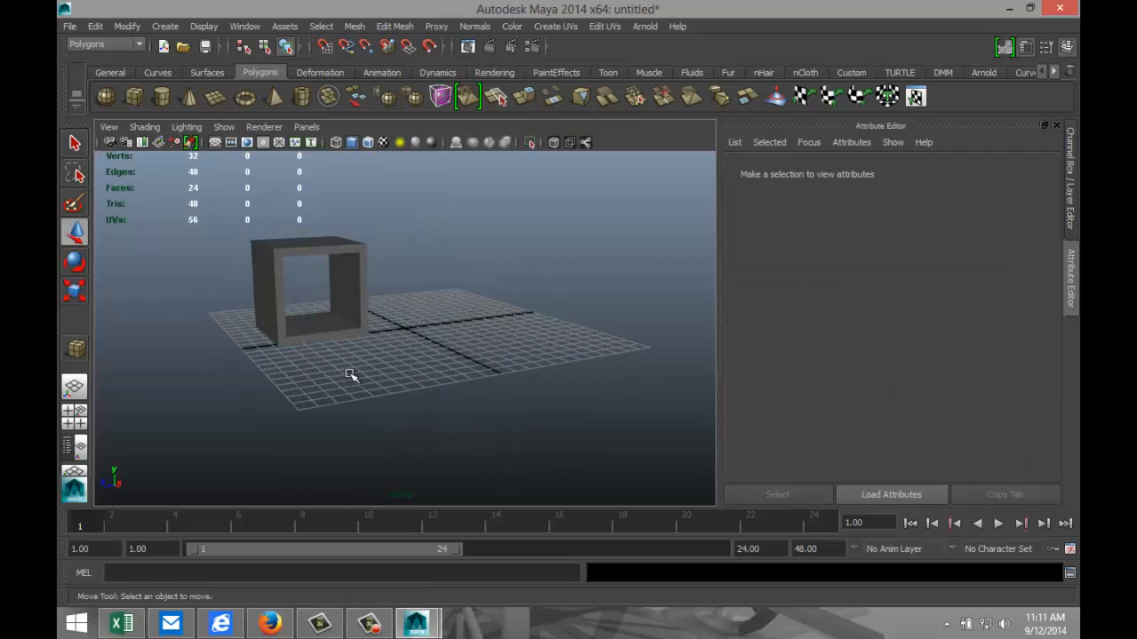
{"action": "left_click_drag", "start_coordinate": [332, 375], "coordinate": [330, 376], "text": "alt"}
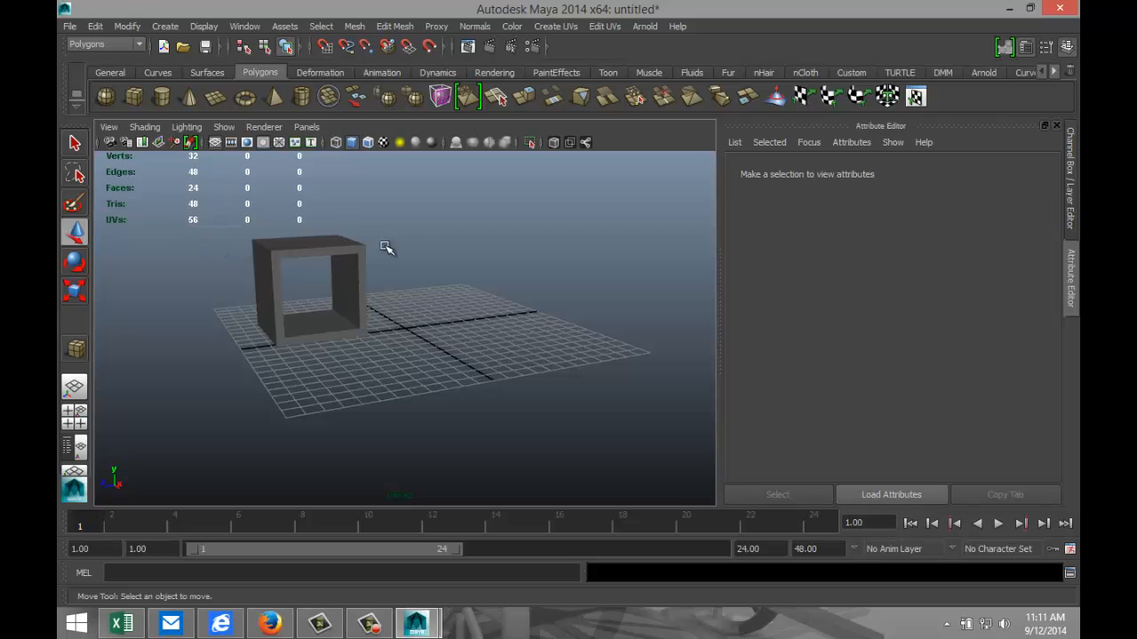
{"action": "left_click", "coordinate": [362, 257]}
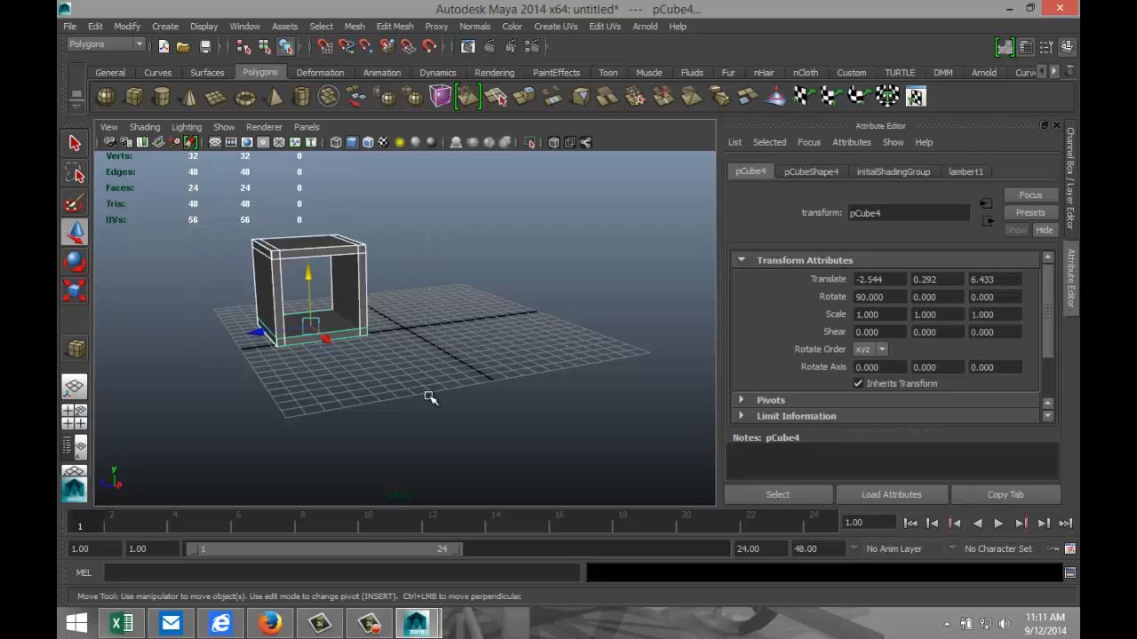
{"action": "left_click", "coordinate": [354, 26]}
{"action": "left_click", "coordinate": [391, 50]}
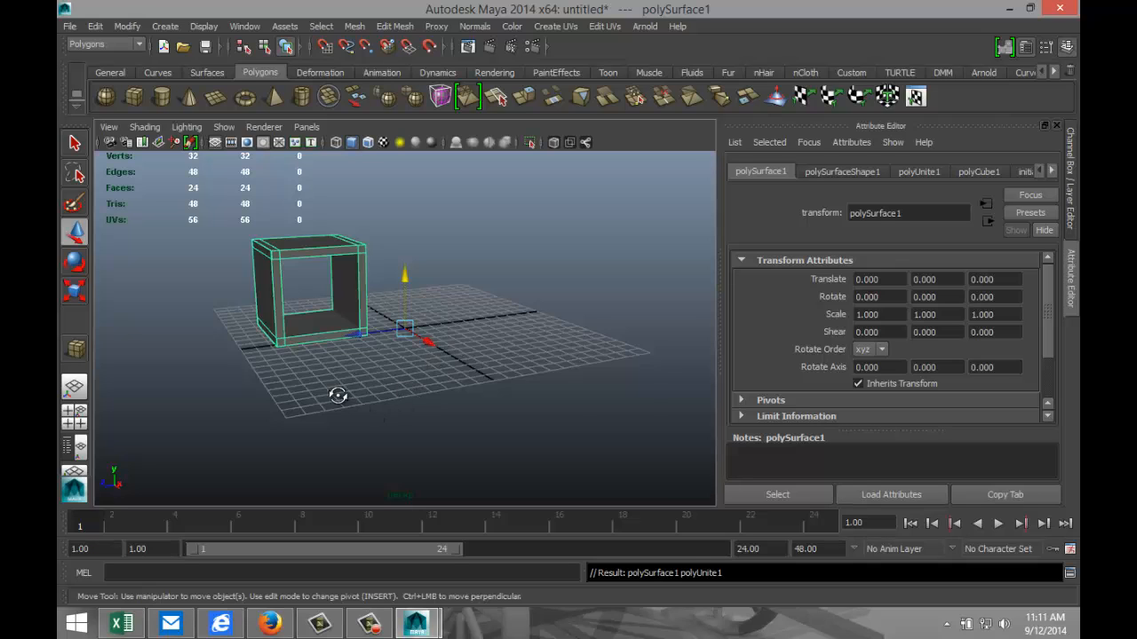
Step: Raise the combined open box to about 0.94 in Y
{"action": "left_click_drag", "start_coordinate": [338, 395], "coordinate": [305, 376], "text": "alt"}
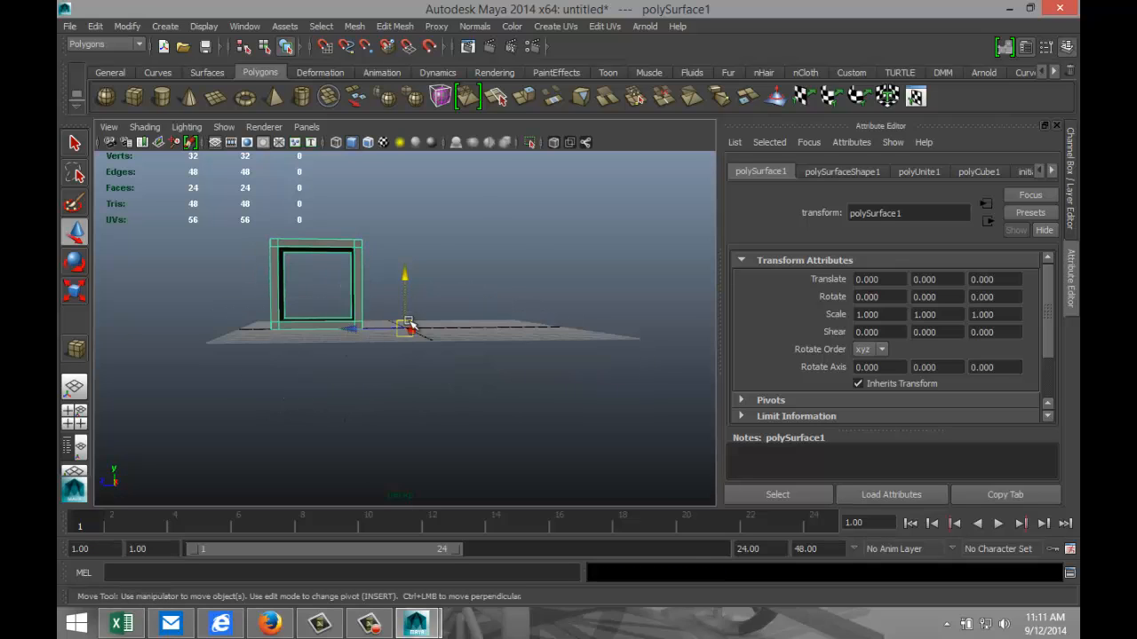
{"action": "left_click_drag", "start_coordinate": [404, 275], "coordinate": [409, 262]}
{"action": "left_click_drag", "start_coordinate": [330, 336], "coordinate": [298, 331], "text": "alt"}
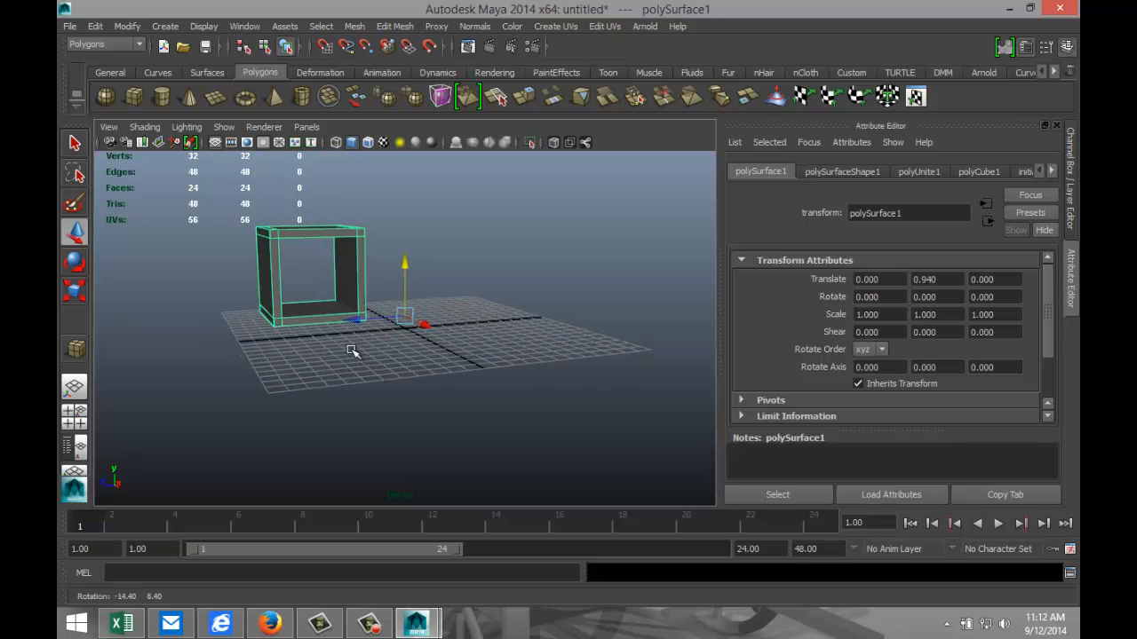
{"action": "left_click_drag", "start_coordinate": [377, 379], "coordinate": [343, 398], "text": "alt"}
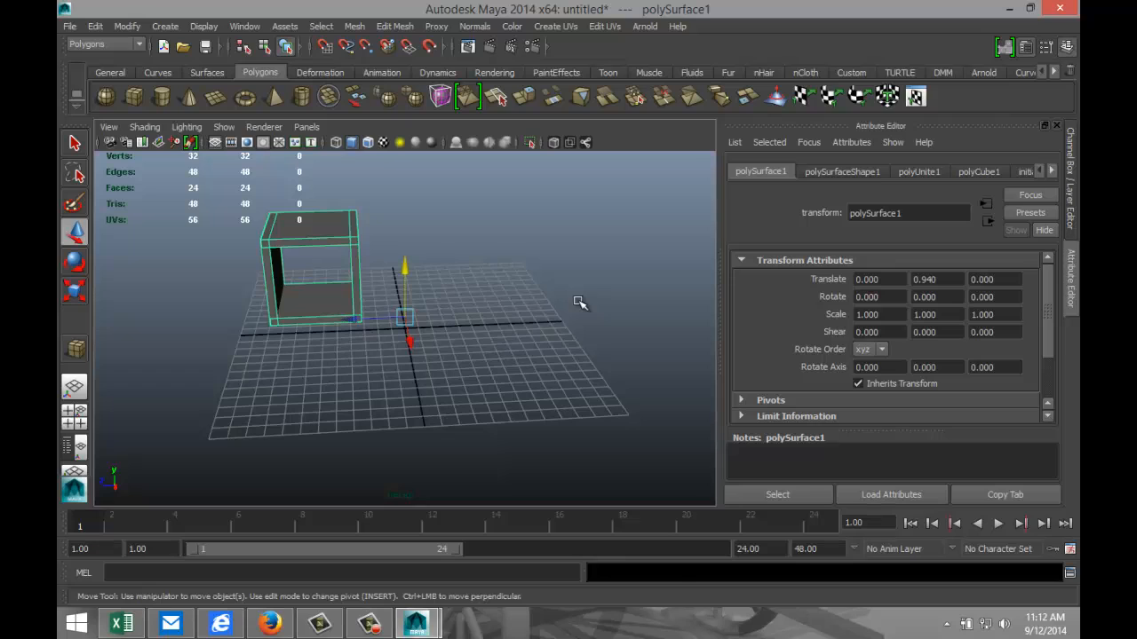
Step: Duplicate the open box and move the copy along Z to about -6.9, beside the original
{"action": "key", "text": "ctrl+d"}
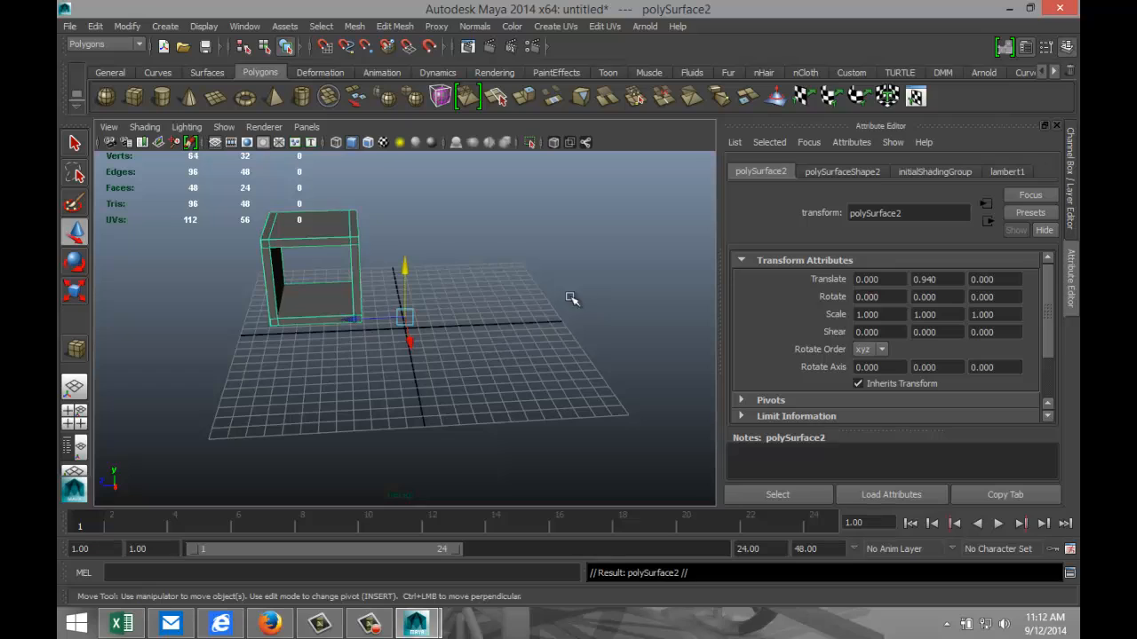
{"action": "left_click", "coordinate": [378, 325]}
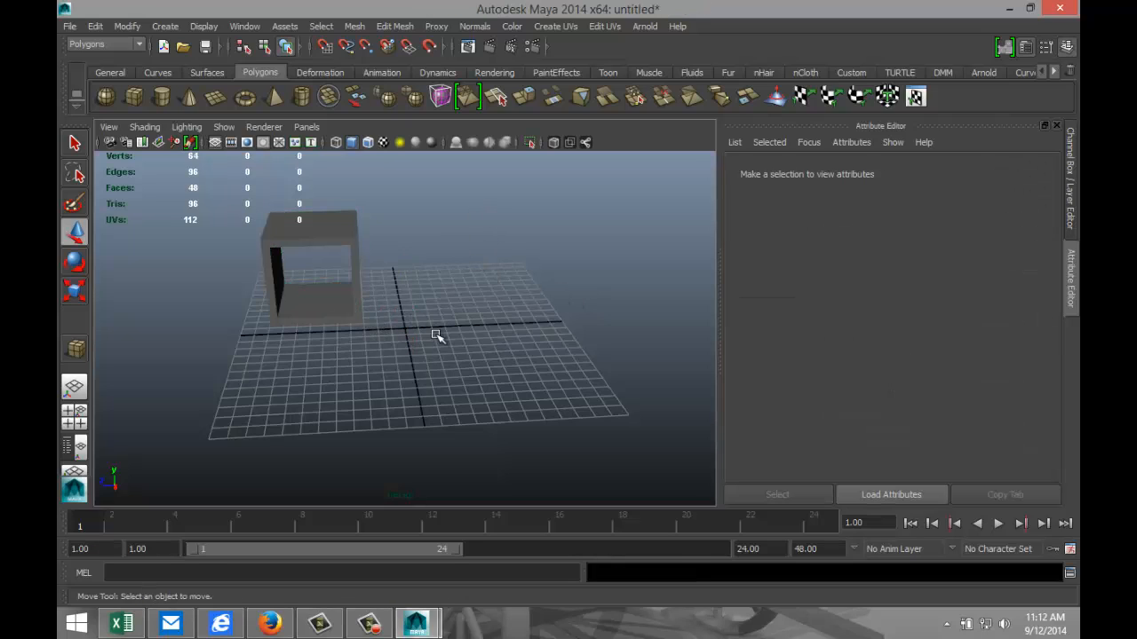
{"action": "key", "text": "ctrl+z"}
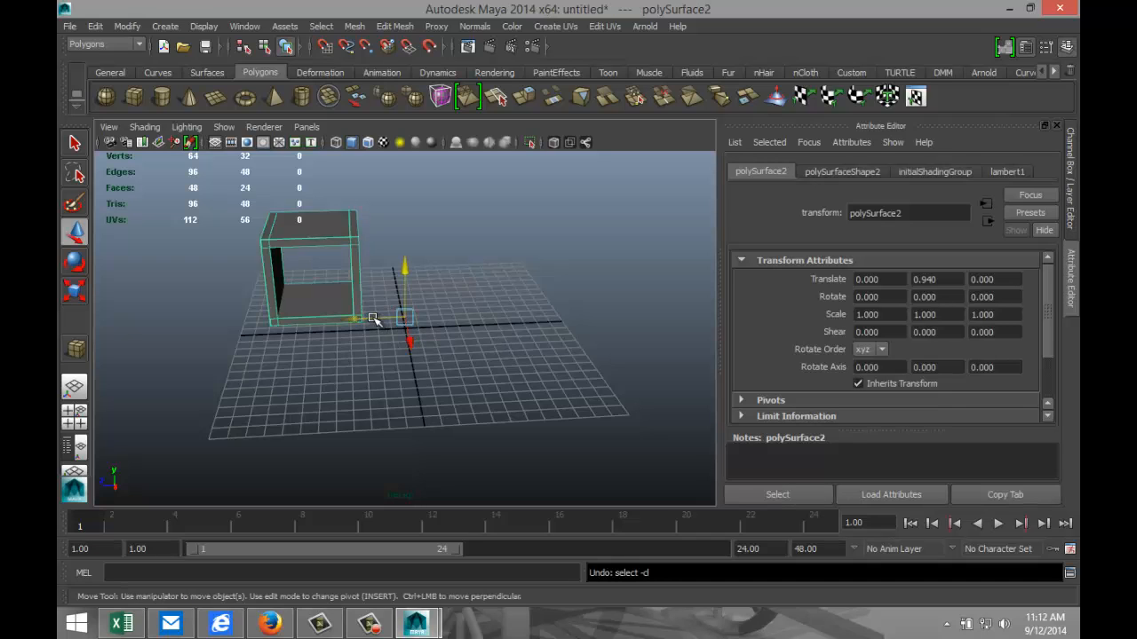
{"action": "left_click_drag", "start_coordinate": [373, 320], "coordinate": [464, 320]}
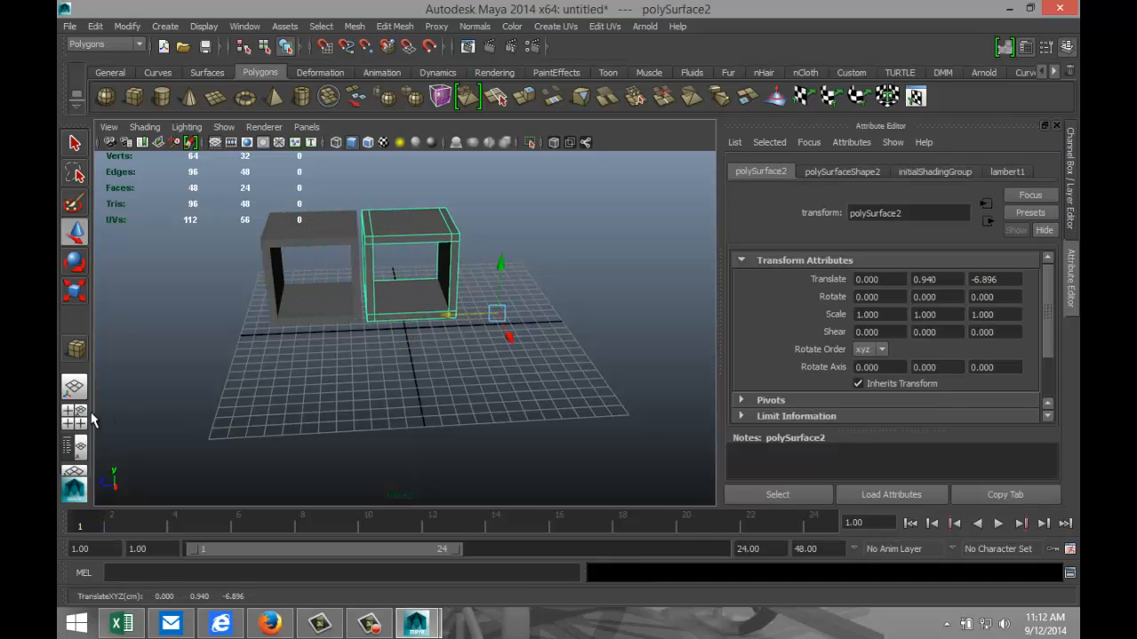
Step: In the side view, move the second box along Z to about -6.565 to bring it against the first box
{"action": "left_click", "coordinate": [76, 418]}
{"action": "key", "text": "space"}
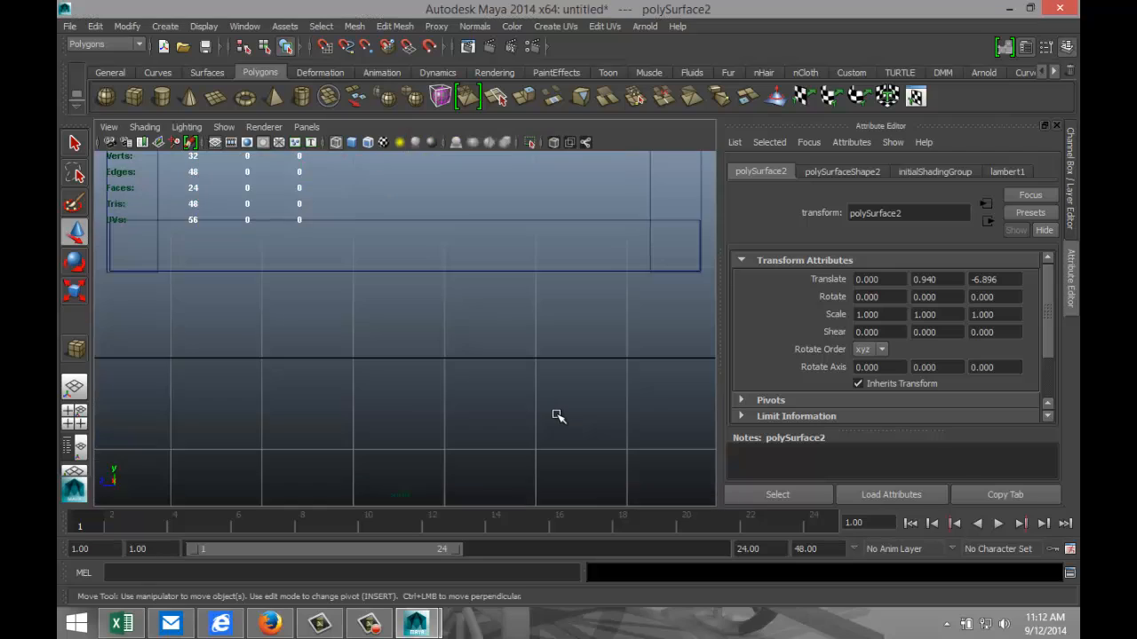
{"action": "key", "text": "a"}
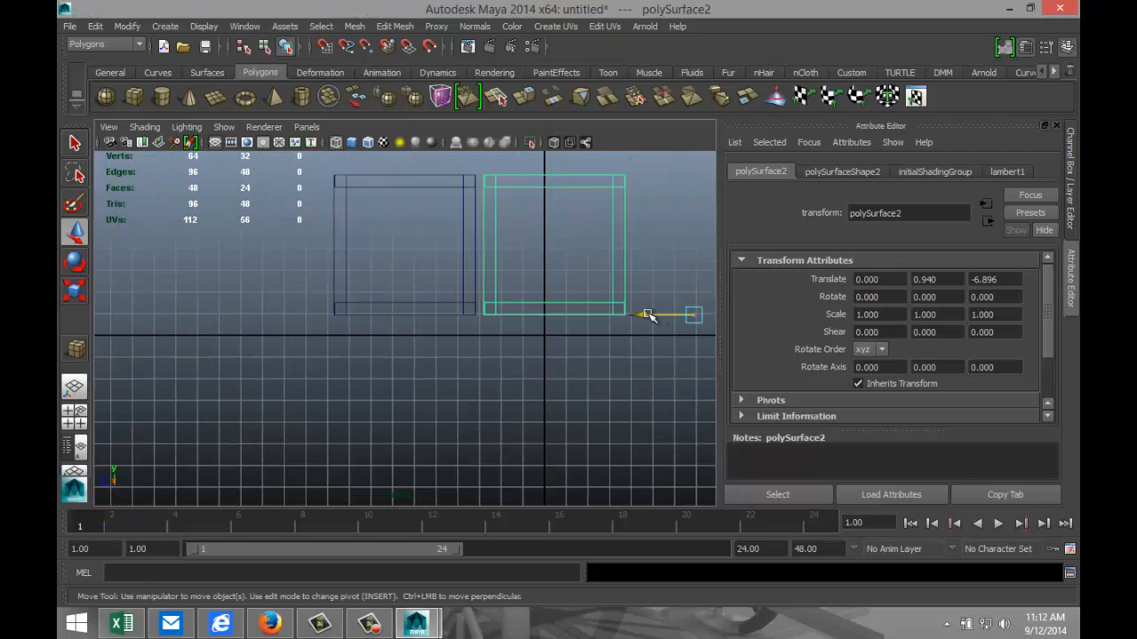
{"action": "left_click_drag", "start_coordinate": [649, 316], "coordinate": [640, 316]}
Step: Duplicate the second box and move the copy along Z to about -13.1, extending the row to three boxes
{"action": "scroll", "coordinate": [635, 305], "scroll_direction": "down", "scroll_amount": 2}
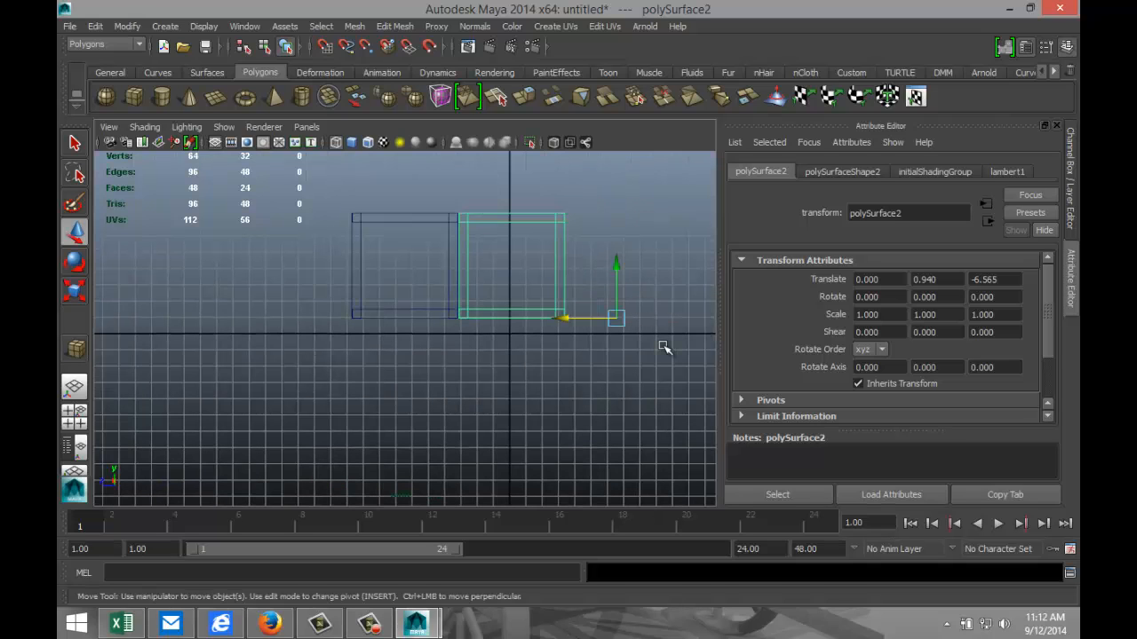
{"action": "key", "text": "ctrl+d"}
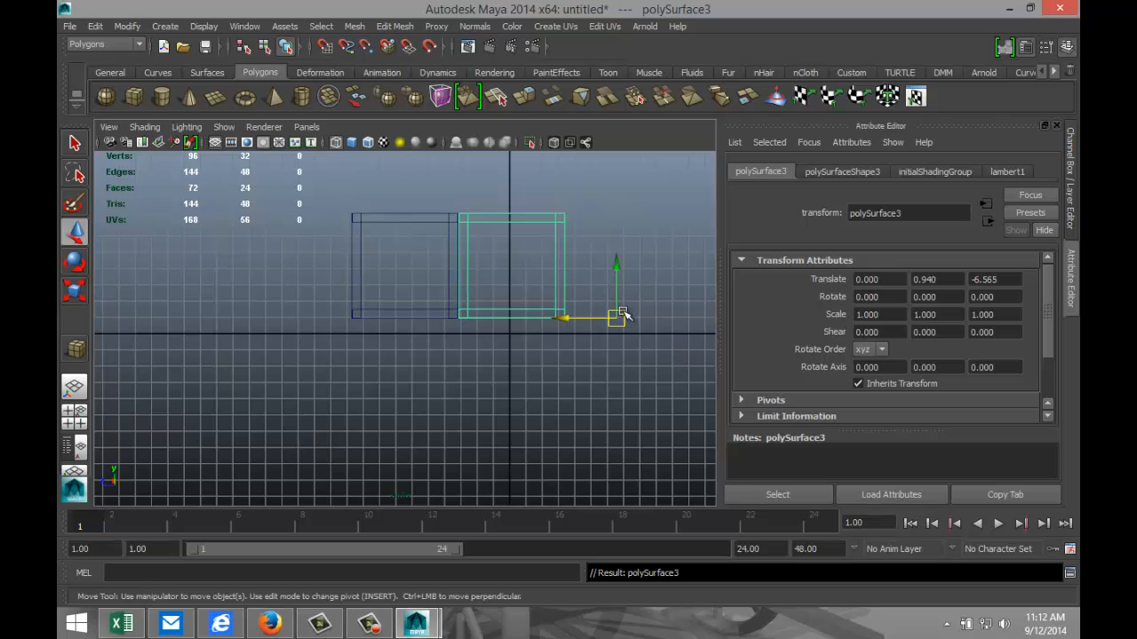
{"action": "left_click_drag", "start_coordinate": [578, 319], "coordinate": [681, 331]}
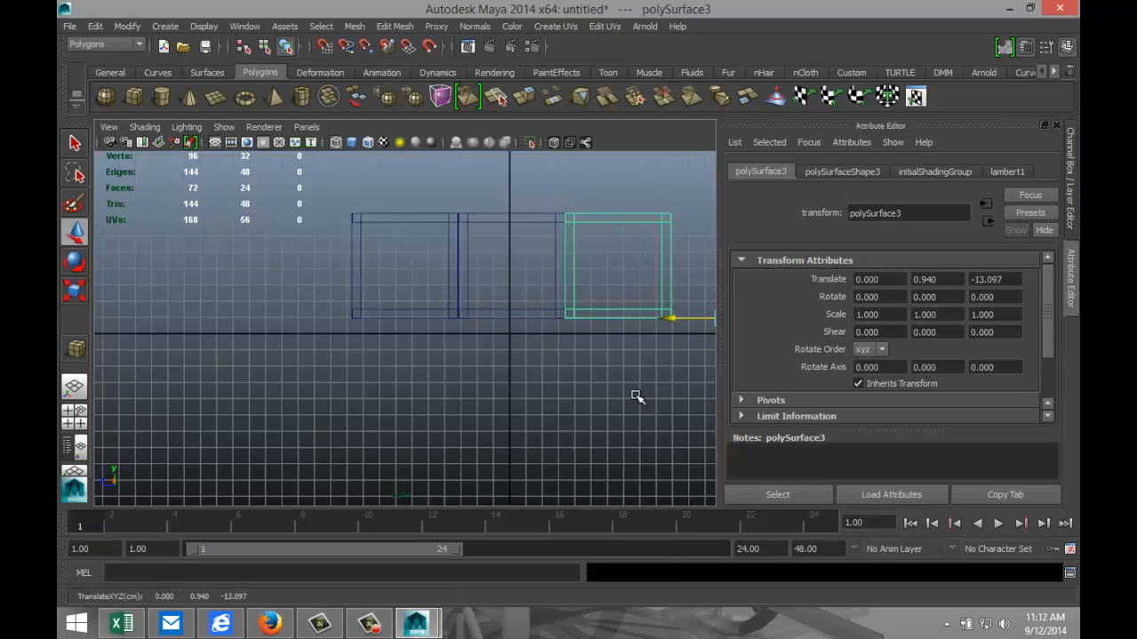
{"action": "scroll", "coordinate": [633, 396], "scroll_direction": "up", "scroll_amount": 4}
{"action": "key", "text": "f"}
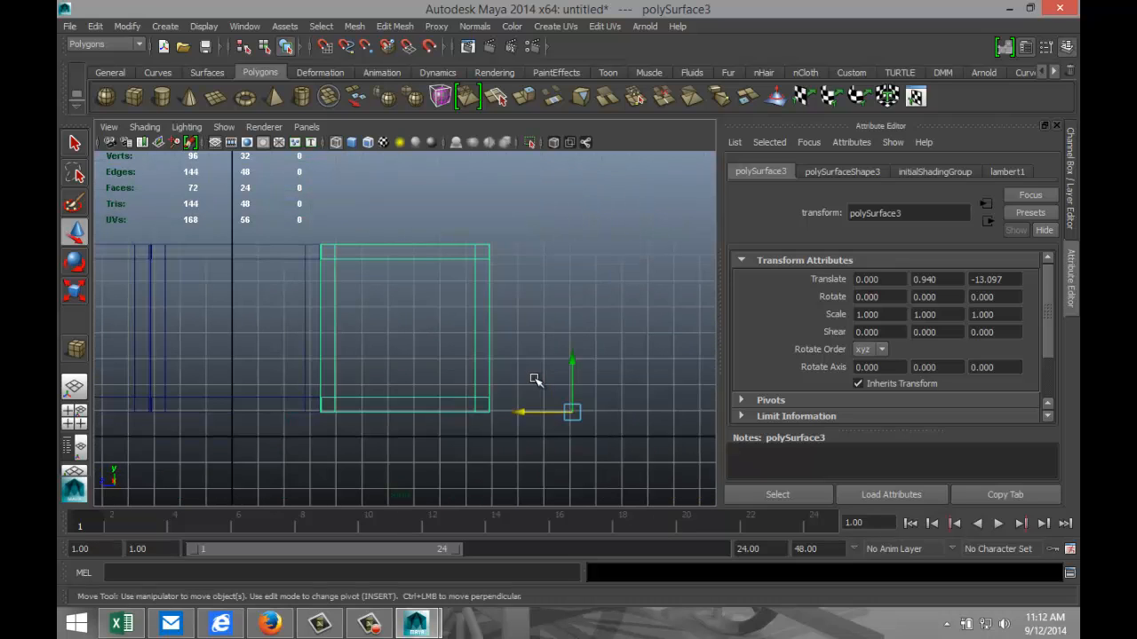
Step: In the top view, select all three boxes and combine them into a single mesh
{"action": "left_click", "coordinate": [75, 411]}
{"action": "key", "text": "space"}
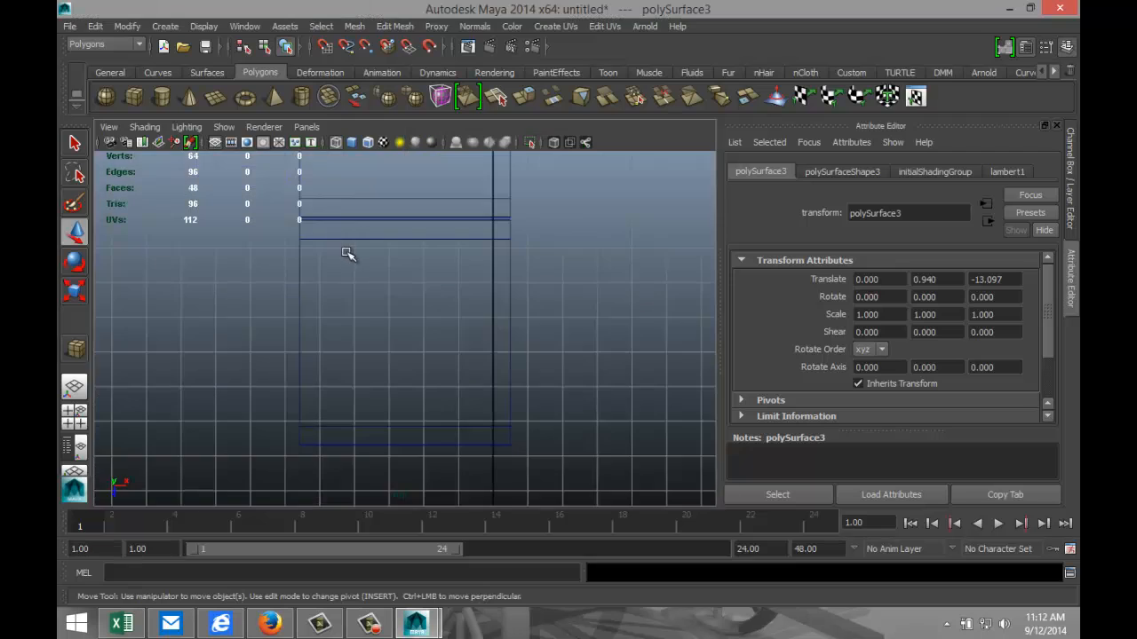
{"action": "key", "text": "f"}
{"action": "scroll", "coordinate": [513, 297], "scroll_direction": "down", "scroll_amount": 3}
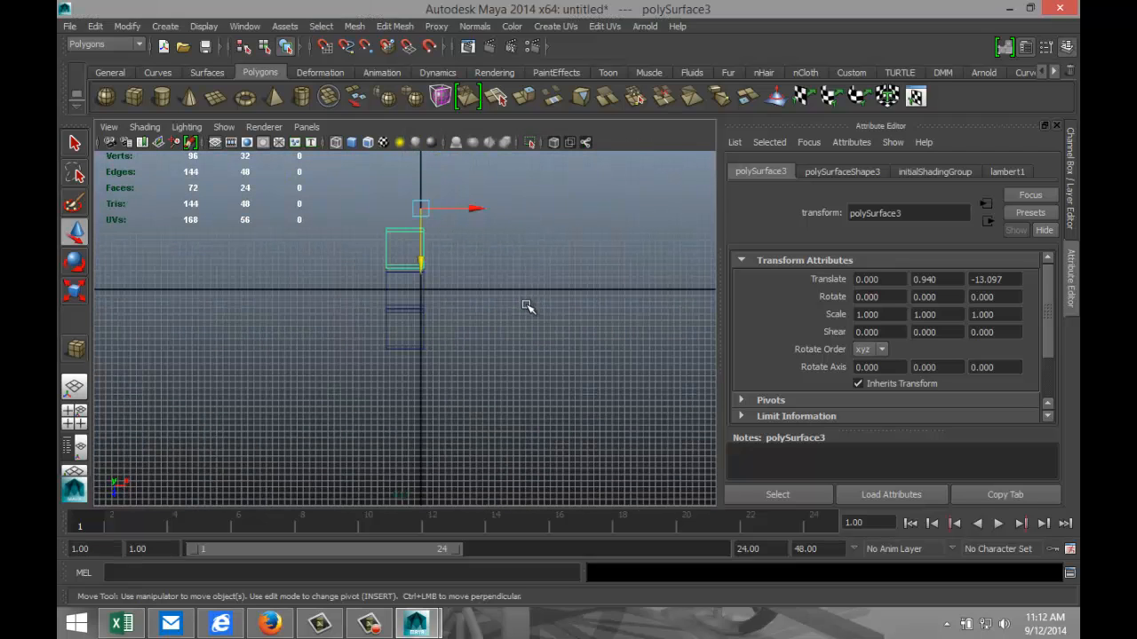
{"action": "left_click_drag", "start_coordinate": [376, 204], "coordinate": [499, 420]}
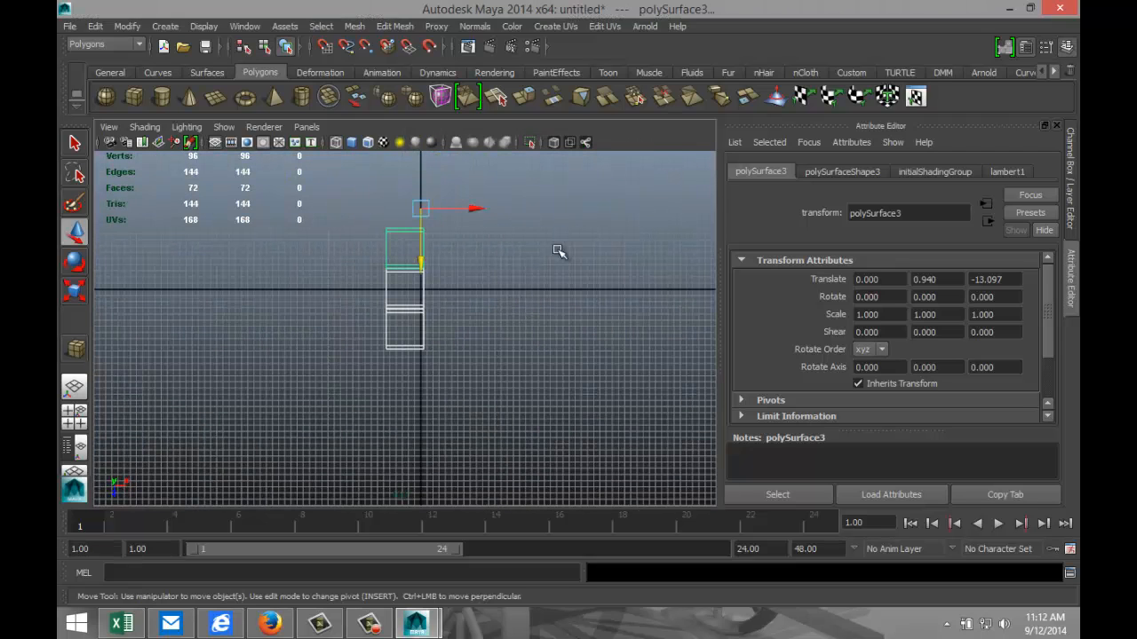
{"action": "left_click", "coordinate": [354, 26]}
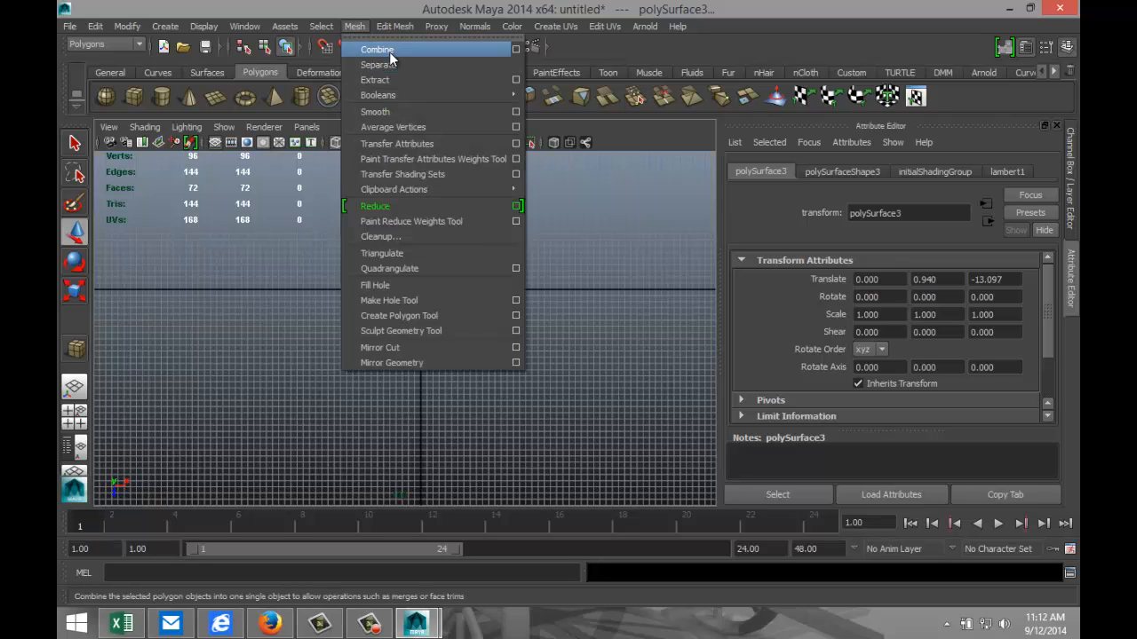
{"action": "left_click", "coordinate": [392, 53]}
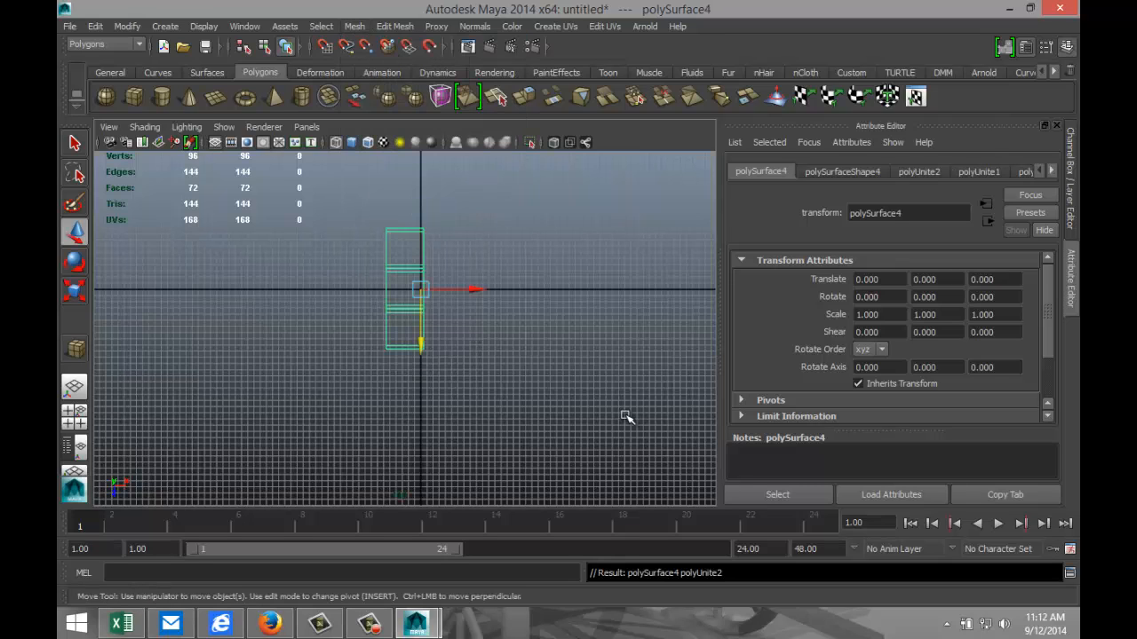
Step: Duplicate the three-box row, moving the copy to about 20.7 in X, and set its Y rotation to -90
{"action": "key", "text": "ctrl+d"}
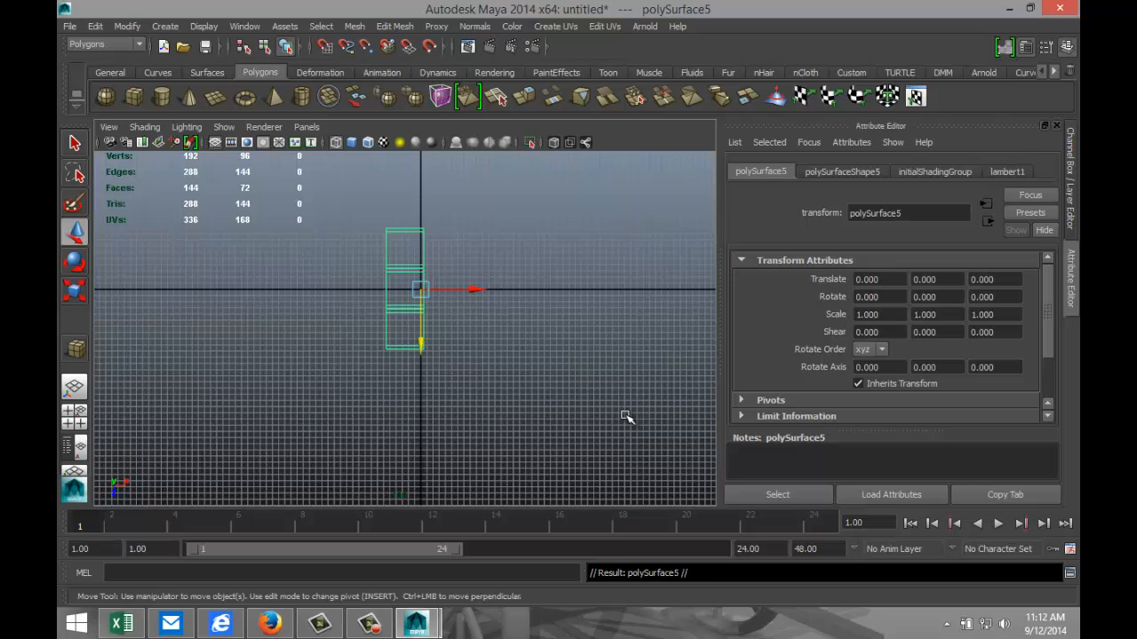
{"action": "left_click_drag", "start_coordinate": [476, 292], "coordinate": [604, 304]}
{"action": "key", "text": "e"}
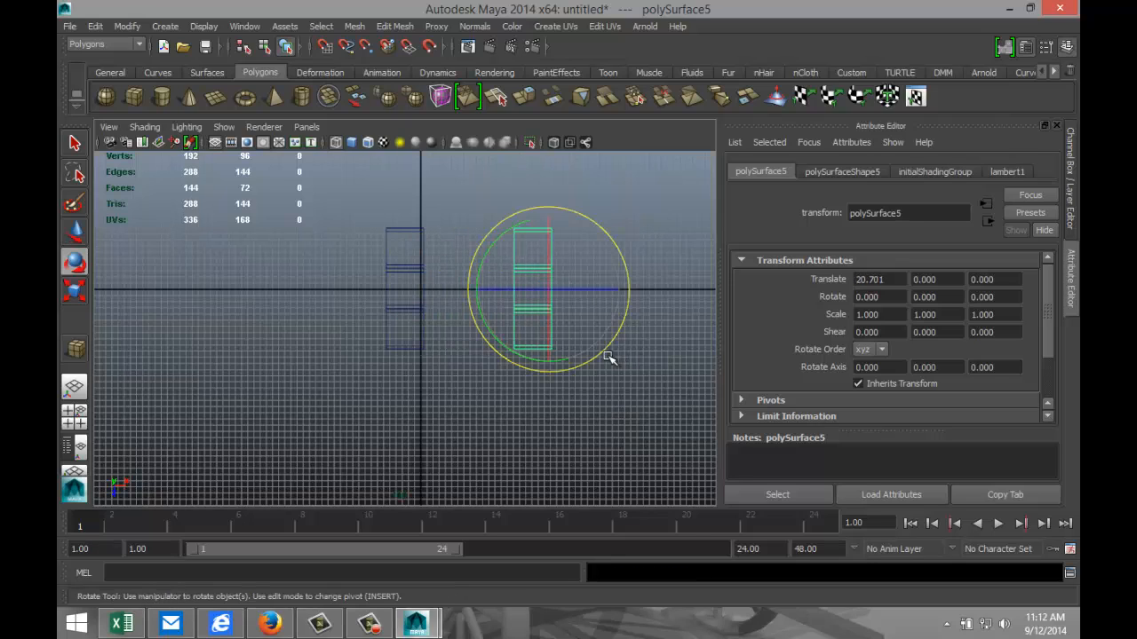
{"action": "left_click_drag", "start_coordinate": [610, 347], "coordinate": [497, 345]}
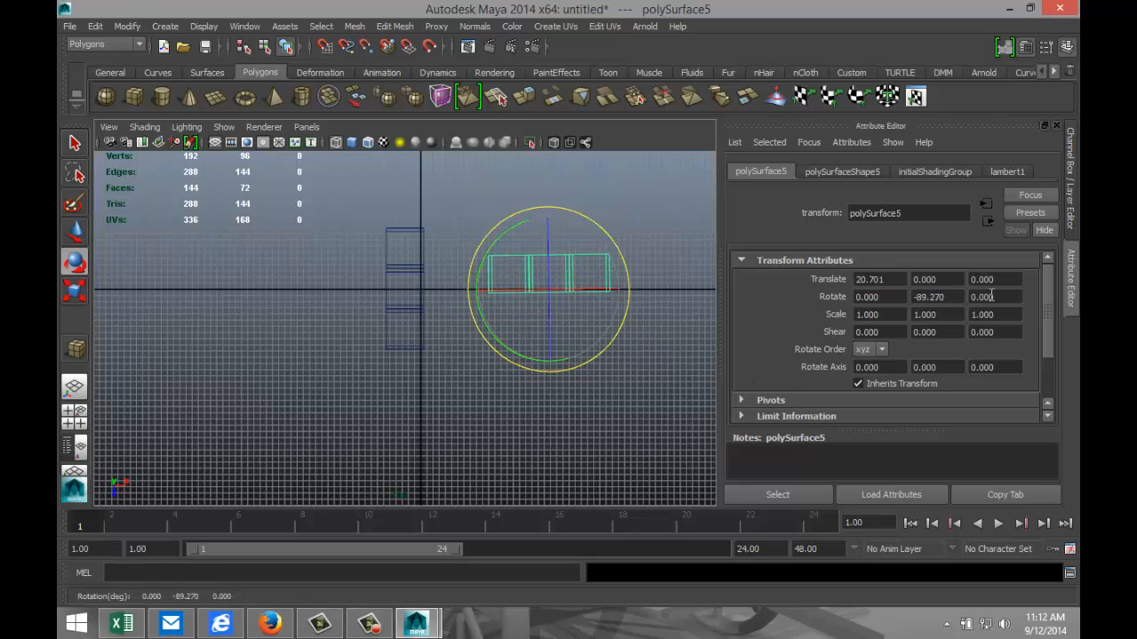
{"action": "left_click_drag", "start_coordinate": [953, 297], "coordinate": [838, 293]}
{"action": "type", "text": "-90"}
{"action": "key", "text": "Return"}
{"action": "left_click", "coordinate": [634, 405]}
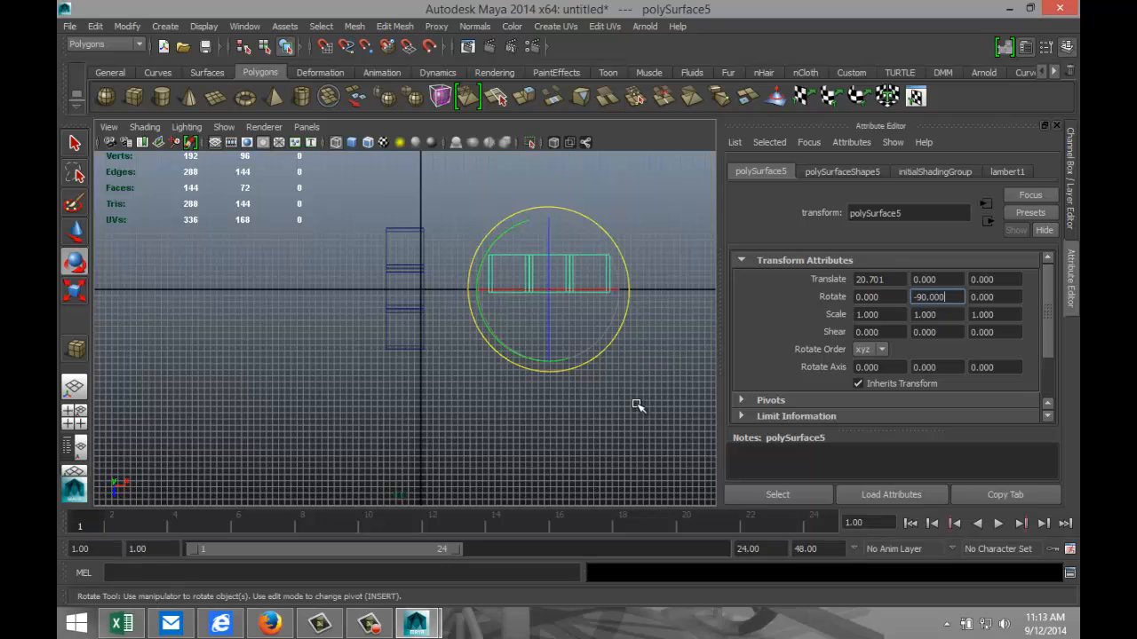
{"action": "left_click", "coordinate": [563, 292]}
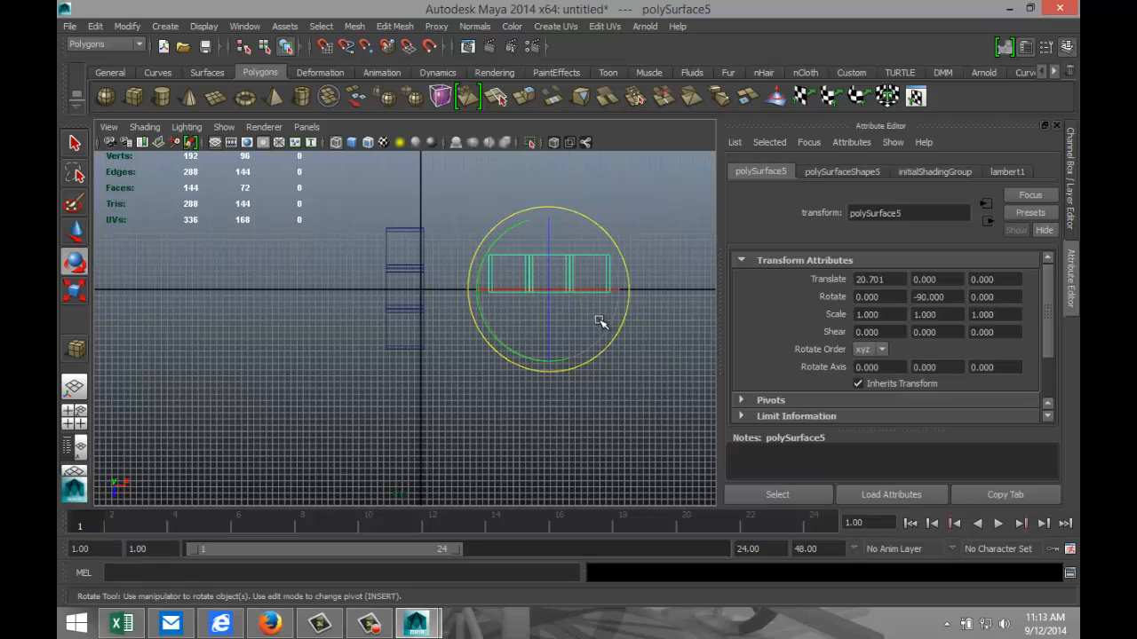
Step: Move the rotated row to about 11.13 in X and -13.2 in Z, near the end of the original row
{"action": "key", "text": "w"}
{"action": "left_click_drag", "start_coordinate": [553, 345], "coordinate": [537, 280]}
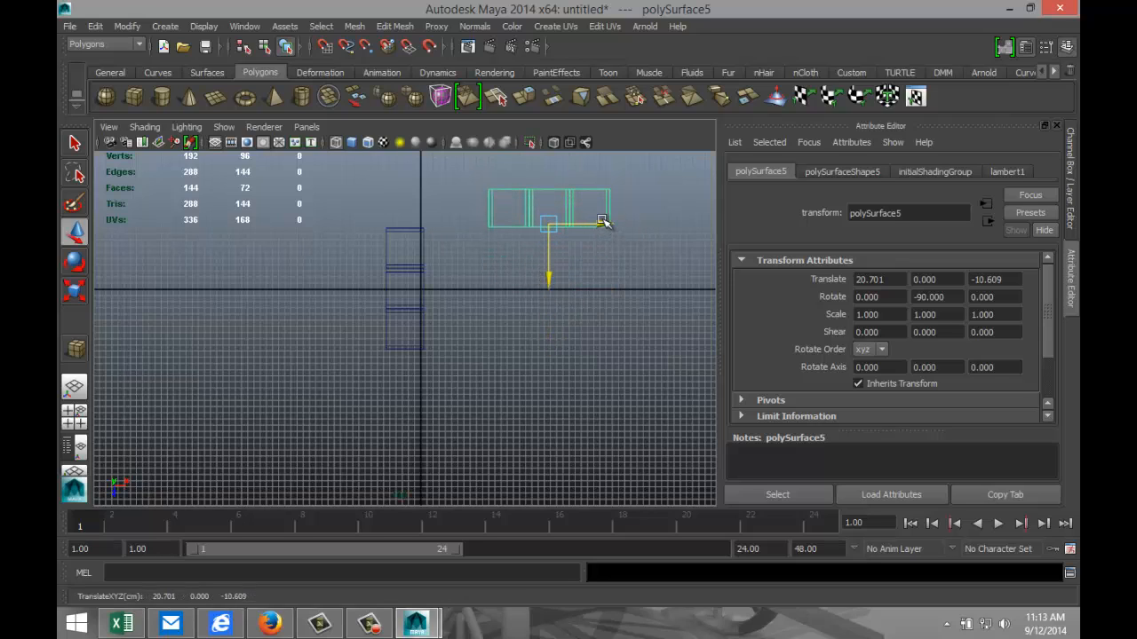
{"action": "left_click_drag", "start_coordinate": [599, 222], "coordinate": [544, 222]}
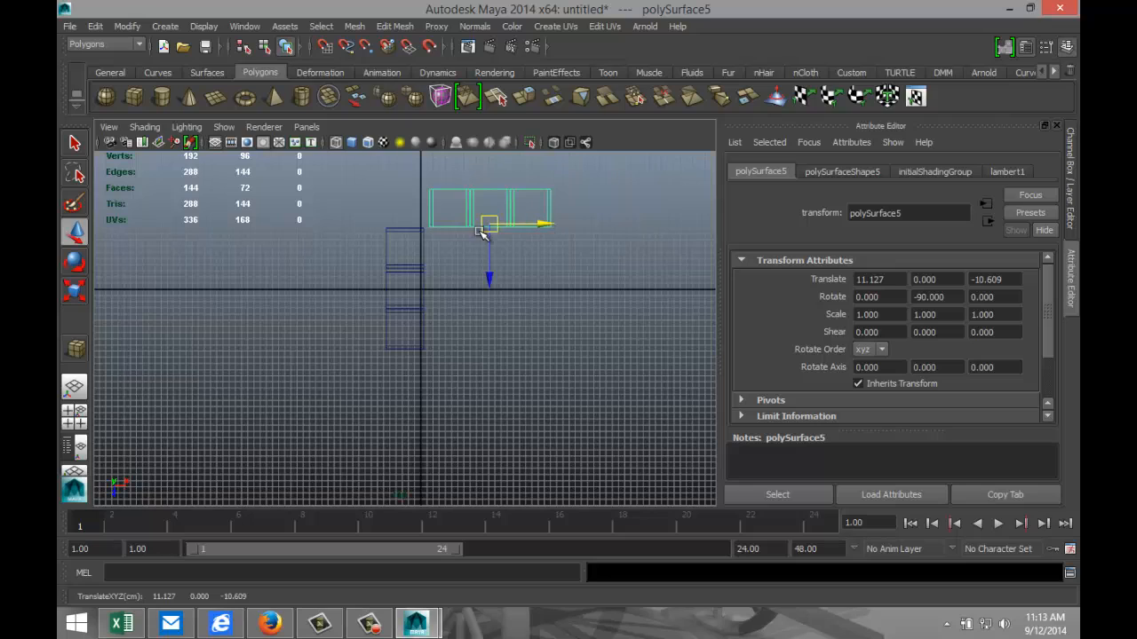
{"action": "left_click_drag", "start_coordinate": [493, 283], "coordinate": [489, 257]}
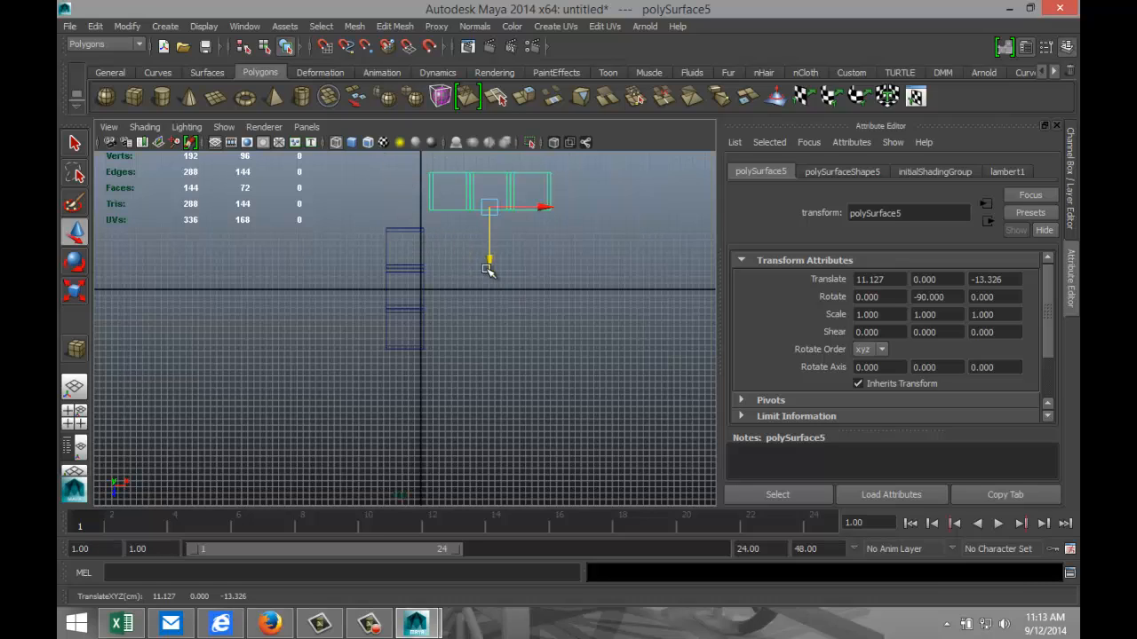
{"action": "left_click_drag", "start_coordinate": [492, 264], "coordinate": [490, 265]}
Step: In the perspective view, select the original three-box row and separate it into its individual slabs
{"action": "left_click", "coordinate": [74, 417]}
{"action": "key", "text": "space"}
{"action": "scroll", "coordinate": [500, 284], "scroll_direction": "down", "scroll_amount": 3}
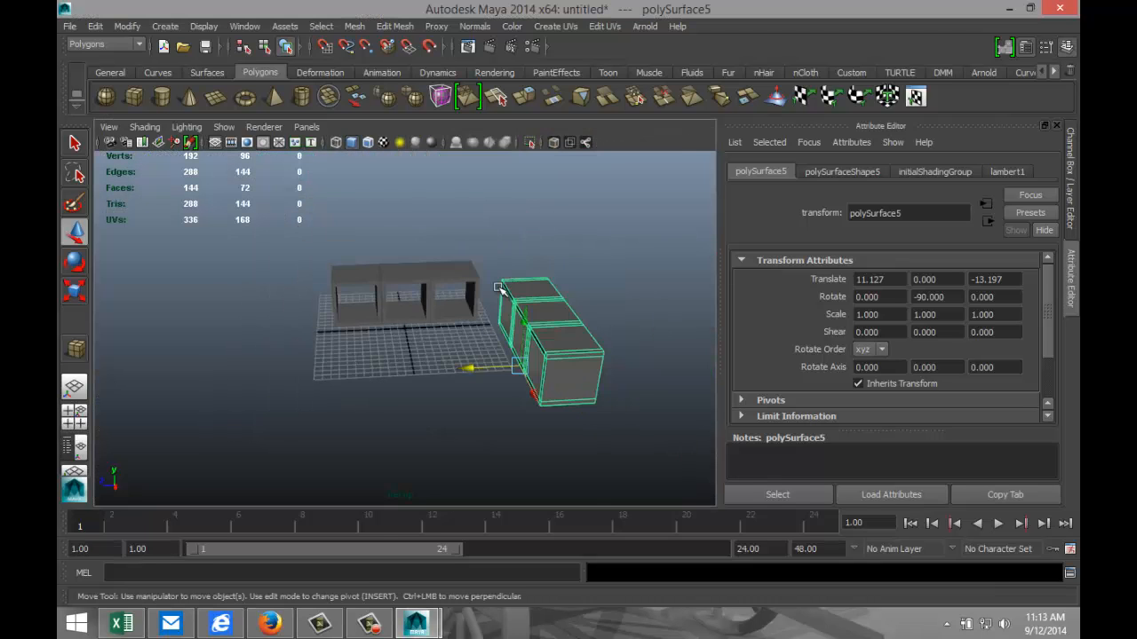
{"action": "scroll", "coordinate": [500, 285], "scroll_direction": "up", "scroll_amount": 1}
{"action": "left_click_drag", "start_coordinate": [427, 358], "coordinate": [372, 371], "text": "alt"}
{"action": "left_click", "coordinate": [334, 267]}
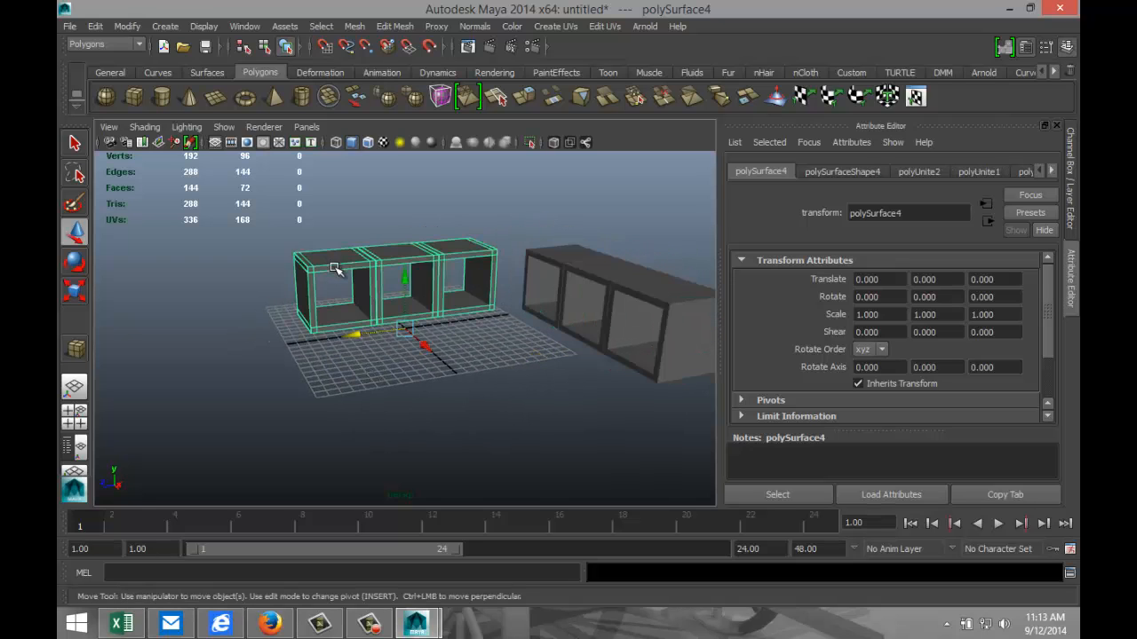
{"action": "left_click", "coordinate": [355, 26]}
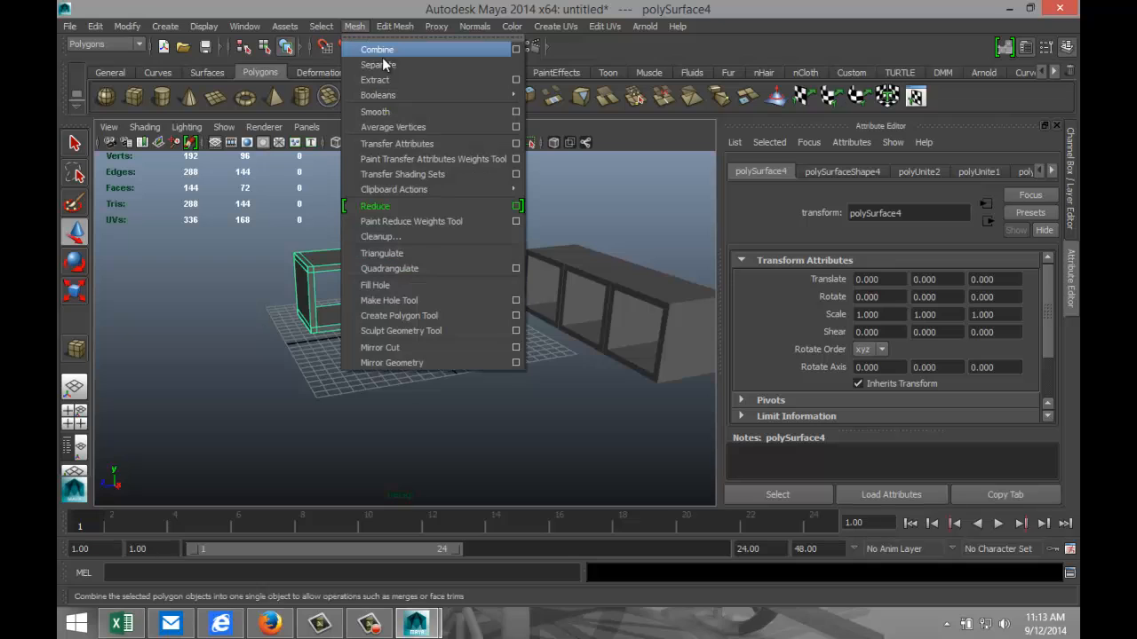
{"action": "left_click", "coordinate": [373, 61]}
{"action": "left_click", "coordinate": [343, 340]}
Step: Select the four slabs of the end box farthest from the rotated row and combine them into one mesh
{"action": "left_click", "coordinate": [334, 261]}
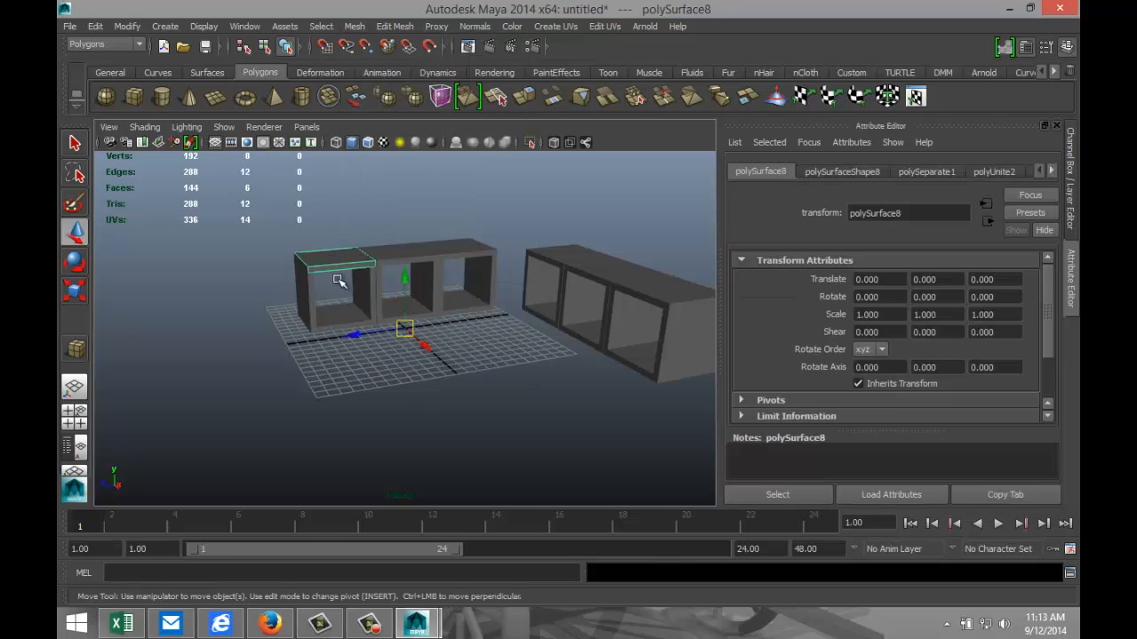
{"action": "left_click", "coordinate": [310, 307], "text": "shift"}
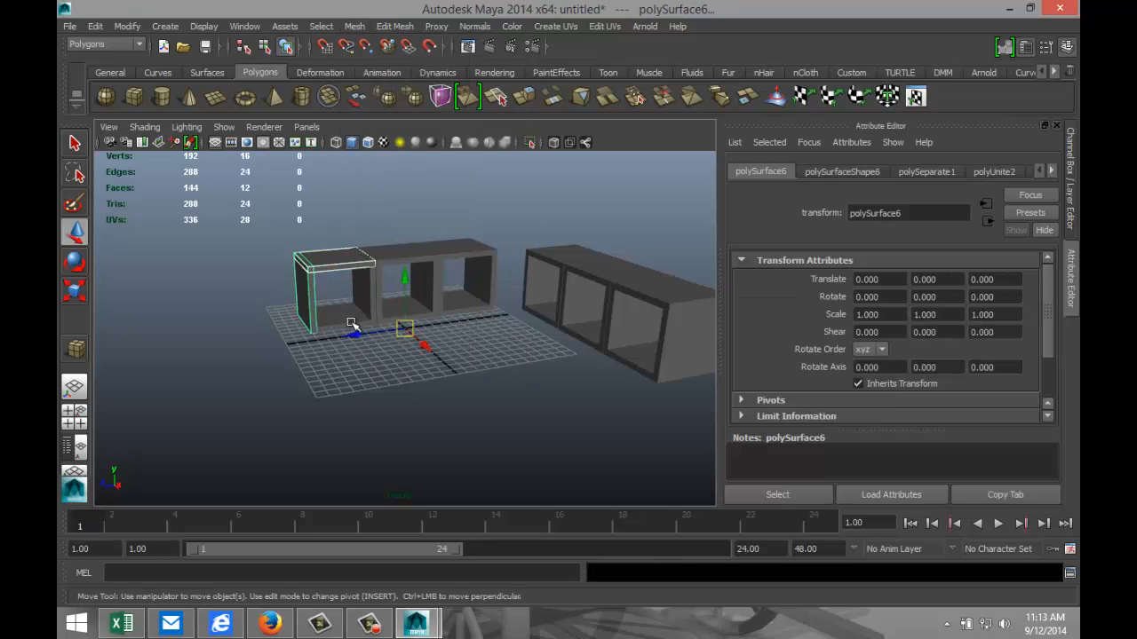
{"action": "left_click", "coordinate": [352, 327], "text": "shift"}
{"action": "left_click", "coordinate": [367, 311], "text": "shift"}
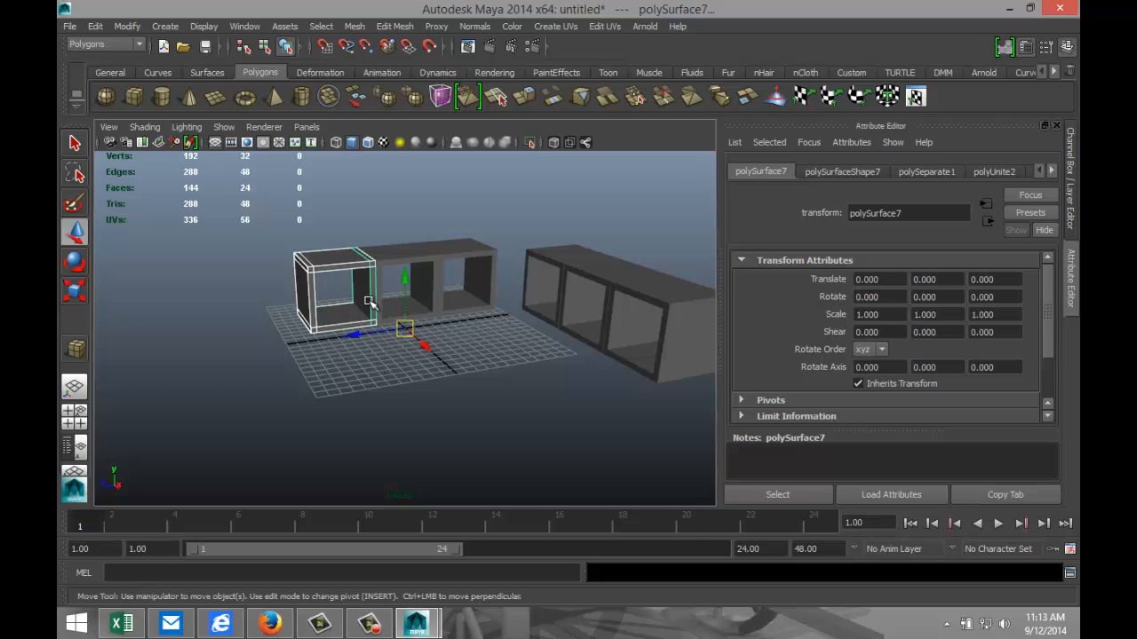
{"action": "left_click", "coordinate": [354, 26]}
{"action": "left_click", "coordinate": [383, 57]}
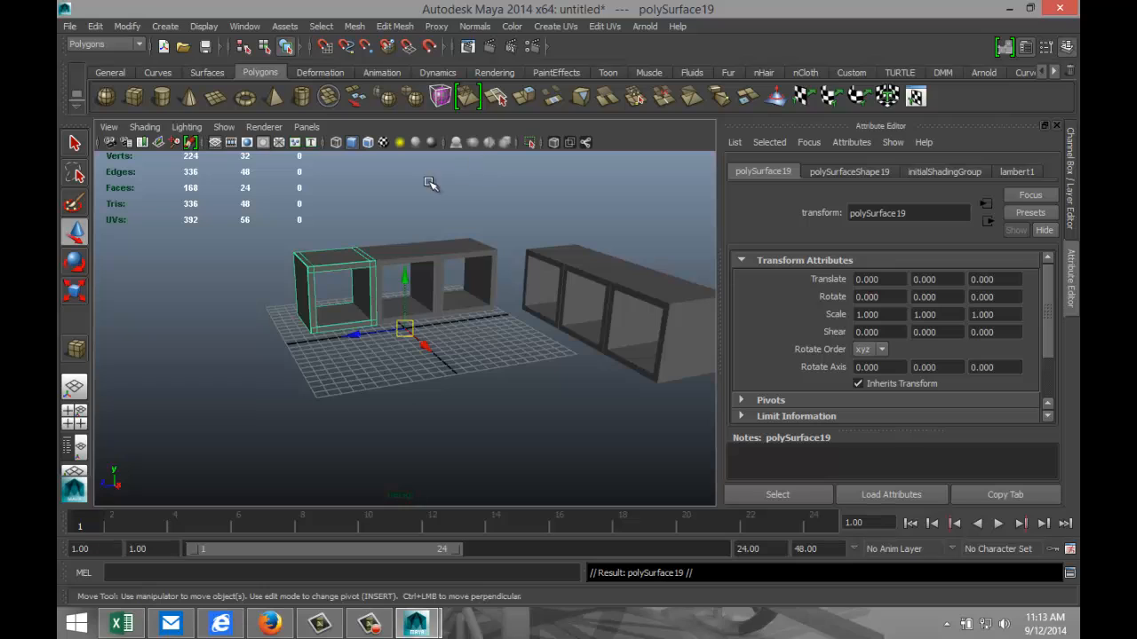
Step: Move the selected box to about 6.52 in Z, checking in the side view that it sits flush against the row's end
{"action": "left_click_drag", "start_coordinate": [355, 335], "coordinate": [292, 346]}
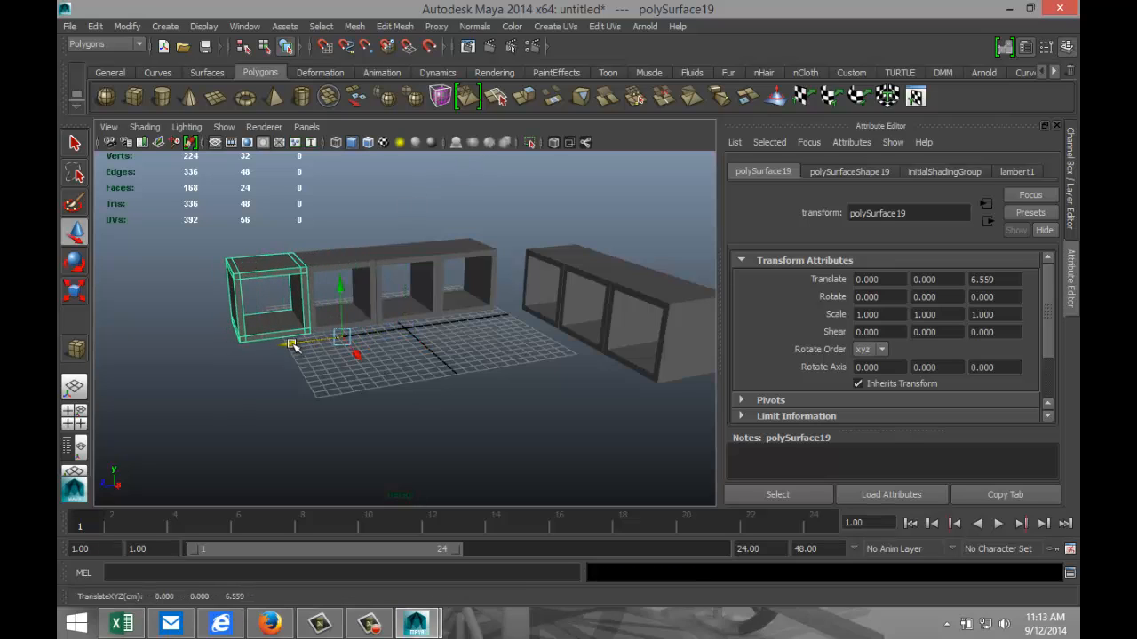
{"action": "left_click", "coordinate": [74, 412]}
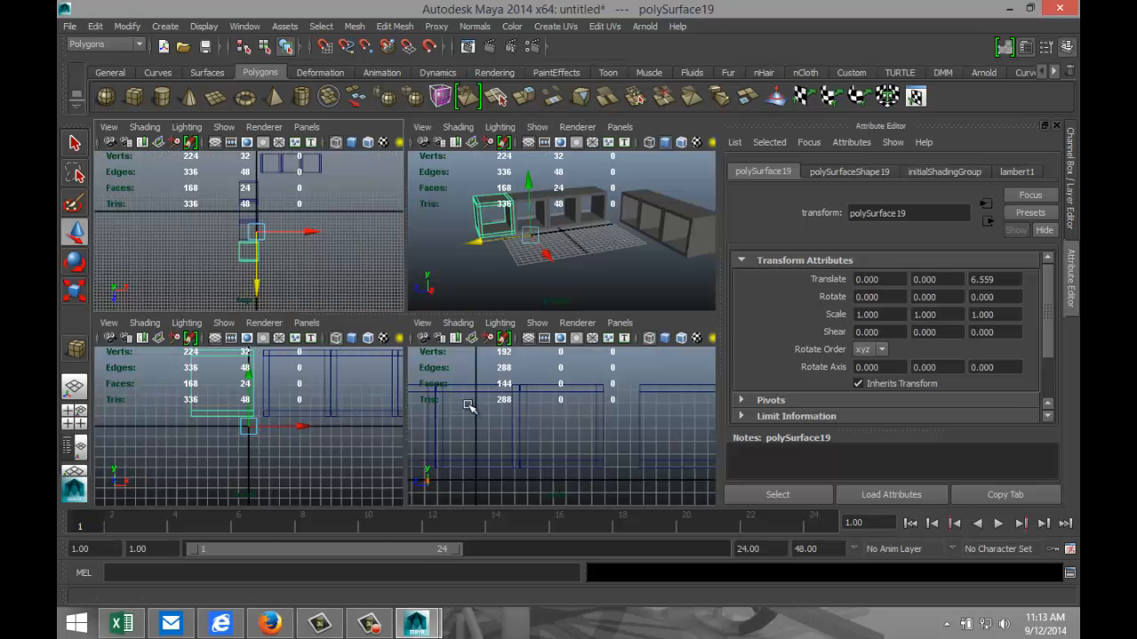
{"action": "key", "text": "space"}
{"action": "scroll", "coordinate": [364, 397], "scroll_direction": "down", "scroll_amount": 6}
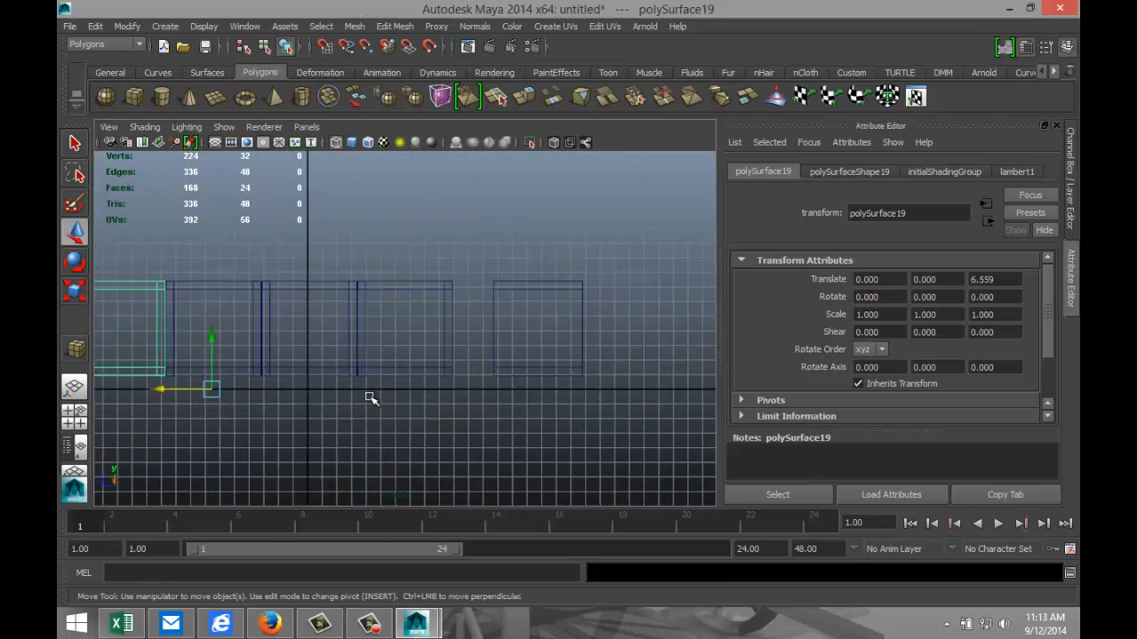
{"action": "scroll", "coordinate": [338, 392], "scroll_direction": "up", "scroll_amount": 8}
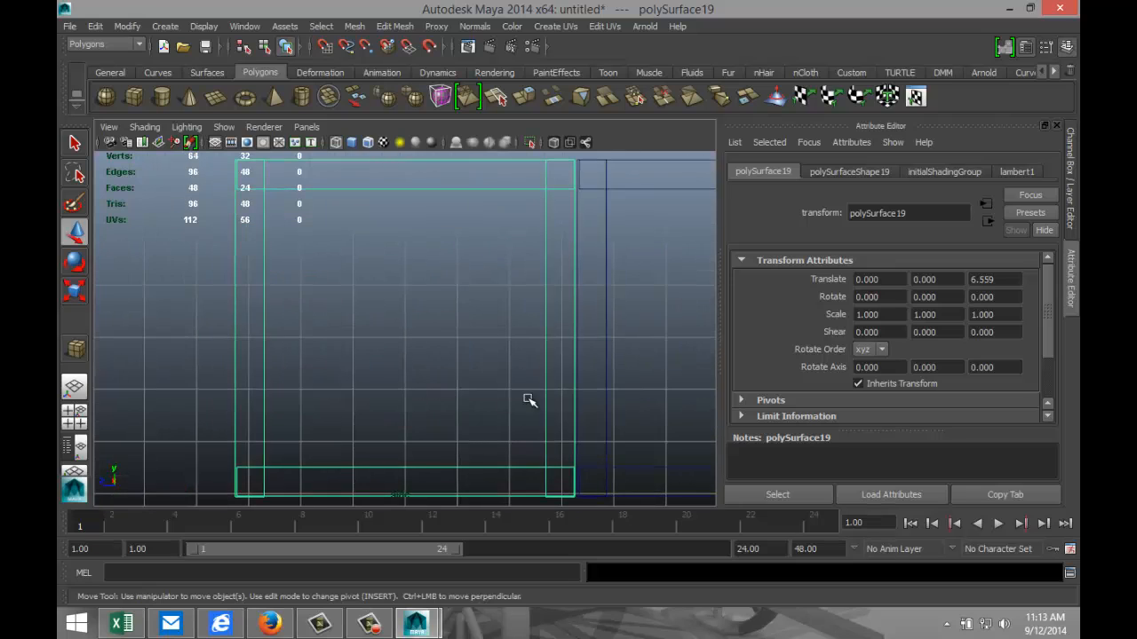
{"action": "scroll", "coordinate": [532, 404], "scroll_direction": "down", "scroll_amount": 4}
{"action": "scroll", "coordinate": [532, 404], "scroll_direction": "down", "scroll_amount": 1}
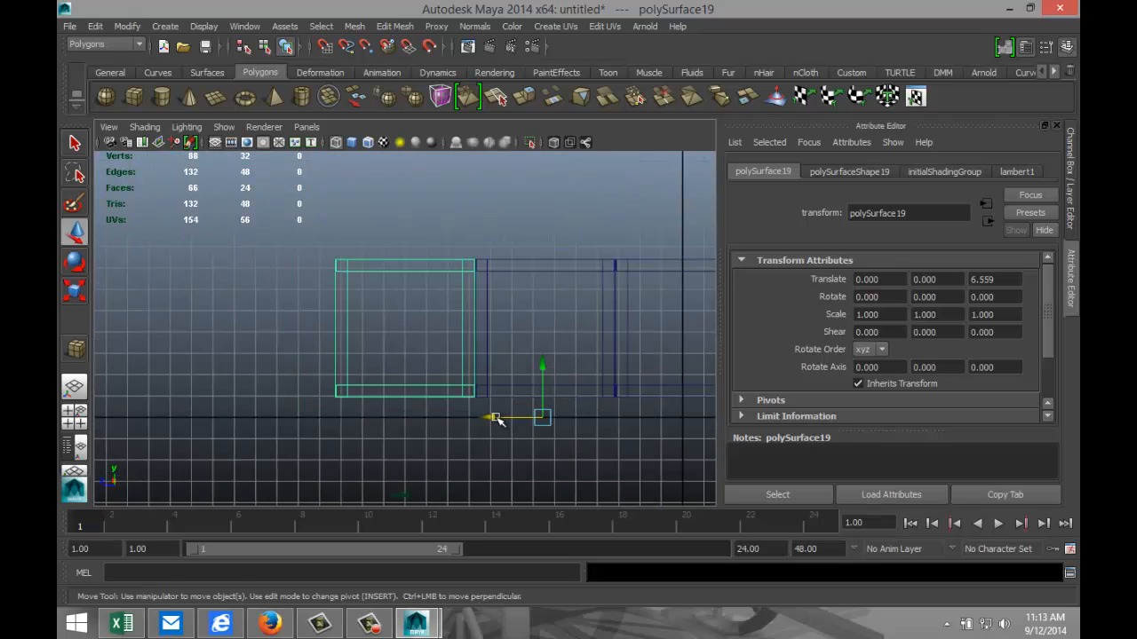
{"action": "left_click_drag", "start_coordinate": [498, 419], "coordinate": [498, 419]}
{"action": "scroll", "coordinate": [276, 394], "scroll_direction": "down", "scroll_amount": 2}
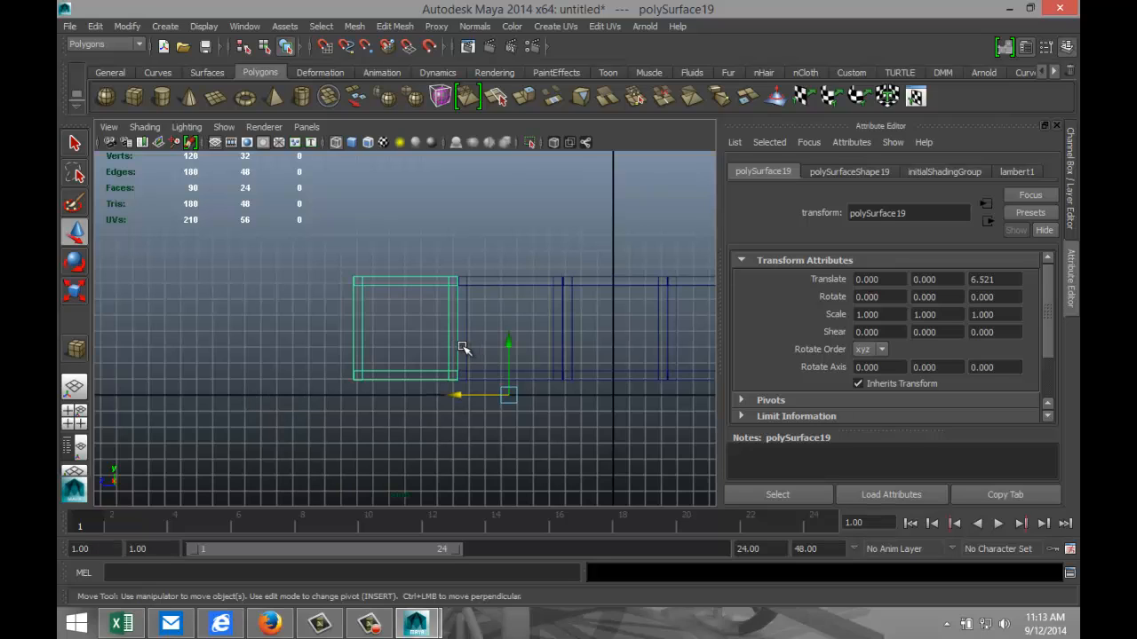
Step: Center the end box's pivot and lower it to the middle of the box's bottom edge
{"action": "key", "text": "Insert"}
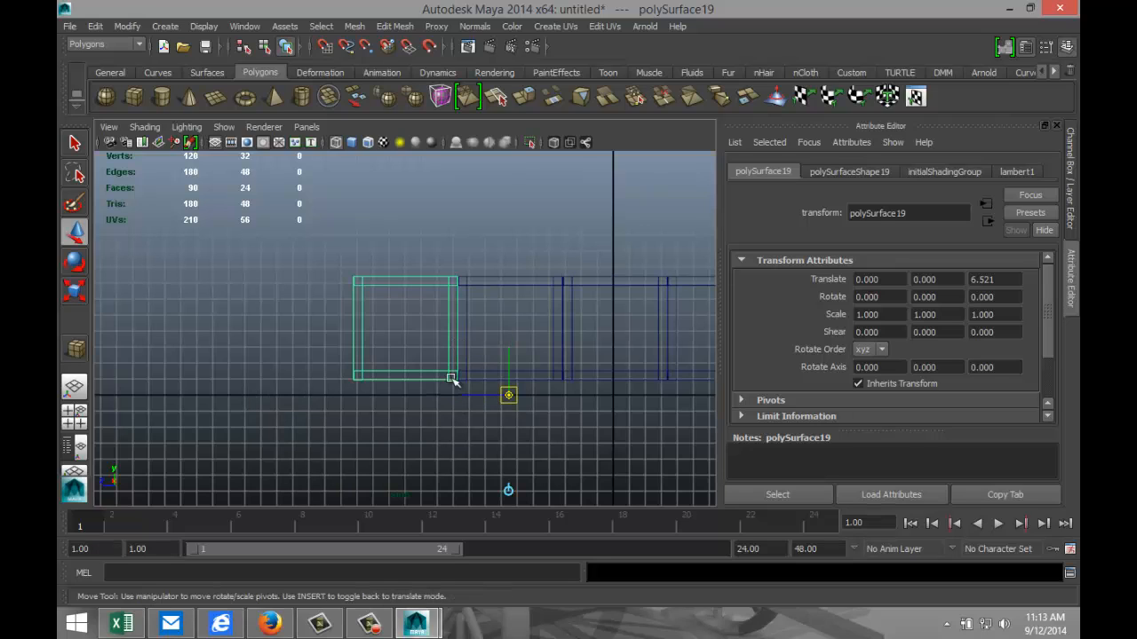
{"action": "left_click", "coordinate": [127, 26]}
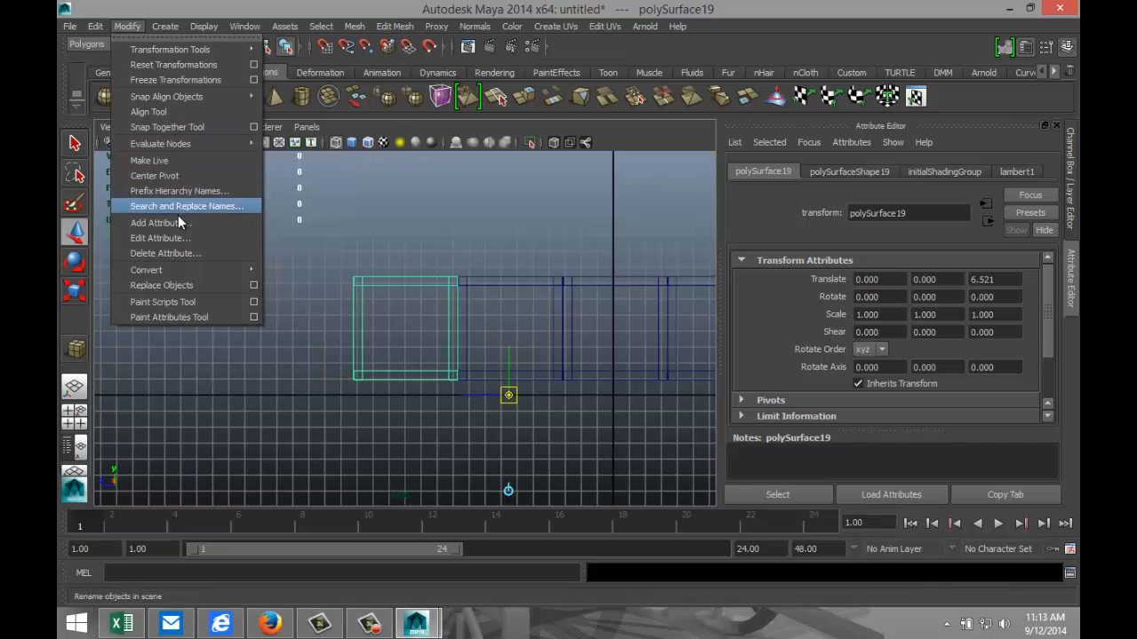
{"action": "left_click", "coordinate": [142, 175]}
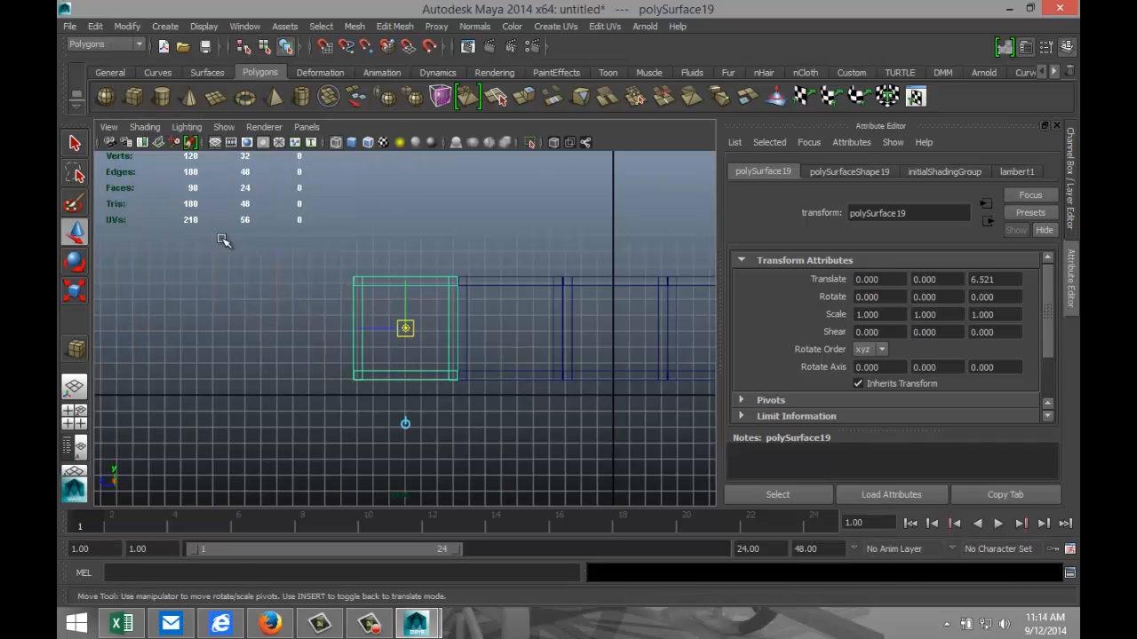
{"action": "left_click", "coordinate": [403, 312]}
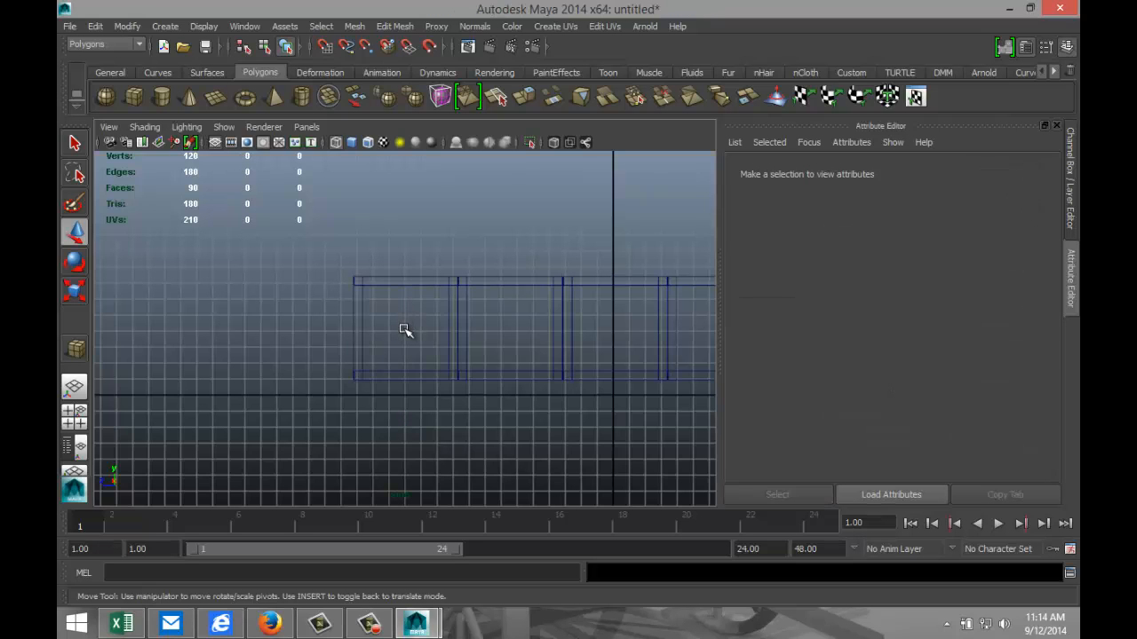
{"action": "left_click", "coordinate": [405, 330]}
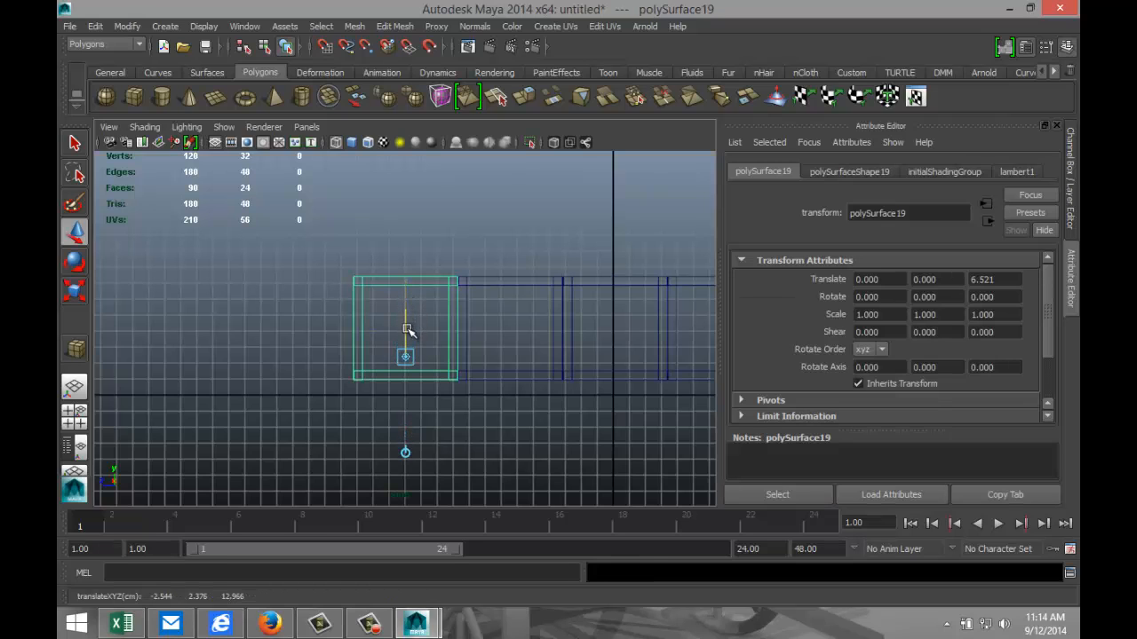
{"action": "left_click_drag", "start_coordinate": [407, 330], "coordinate": [407, 350]}
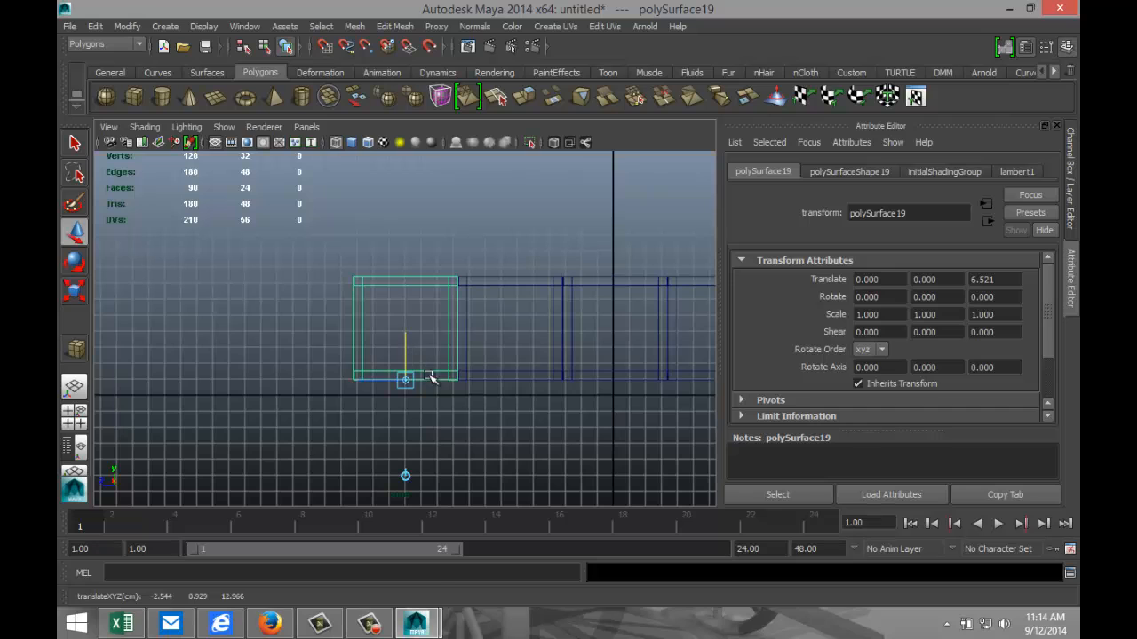
Step: Scale the end box upward from its base to about 2.46 in Y, making a tall unit
{"action": "scroll", "coordinate": [461, 381], "scroll_direction": "down", "scroll_amount": 2}
{"action": "key", "text": "r"}
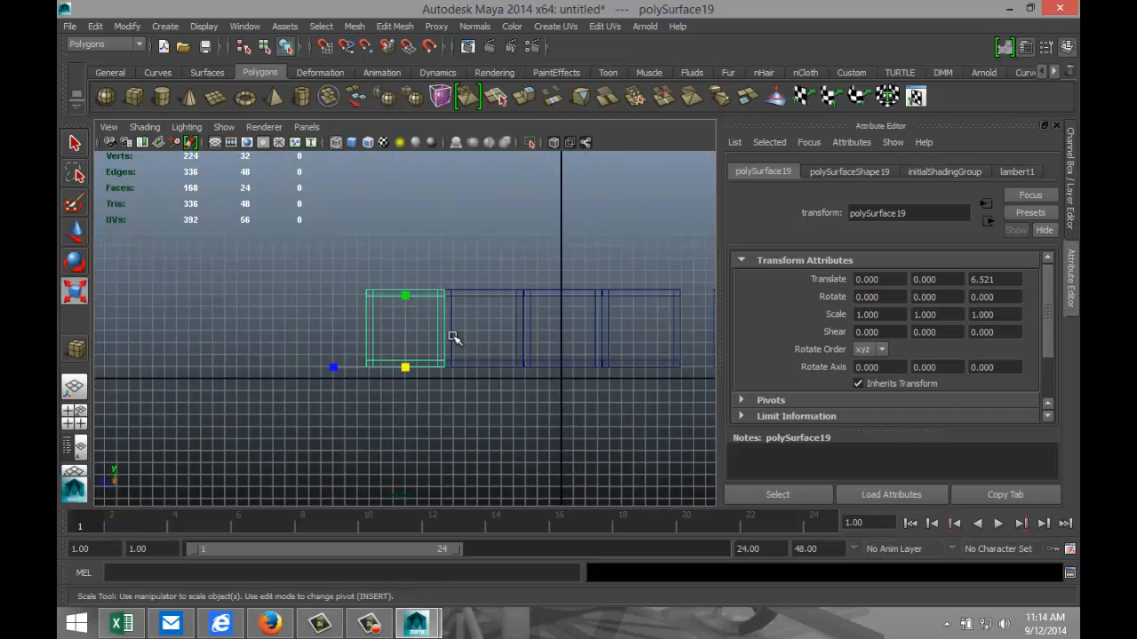
{"action": "left_click_drag", "start_coordinate": [405, 293], "coordinate": [405, 196]}
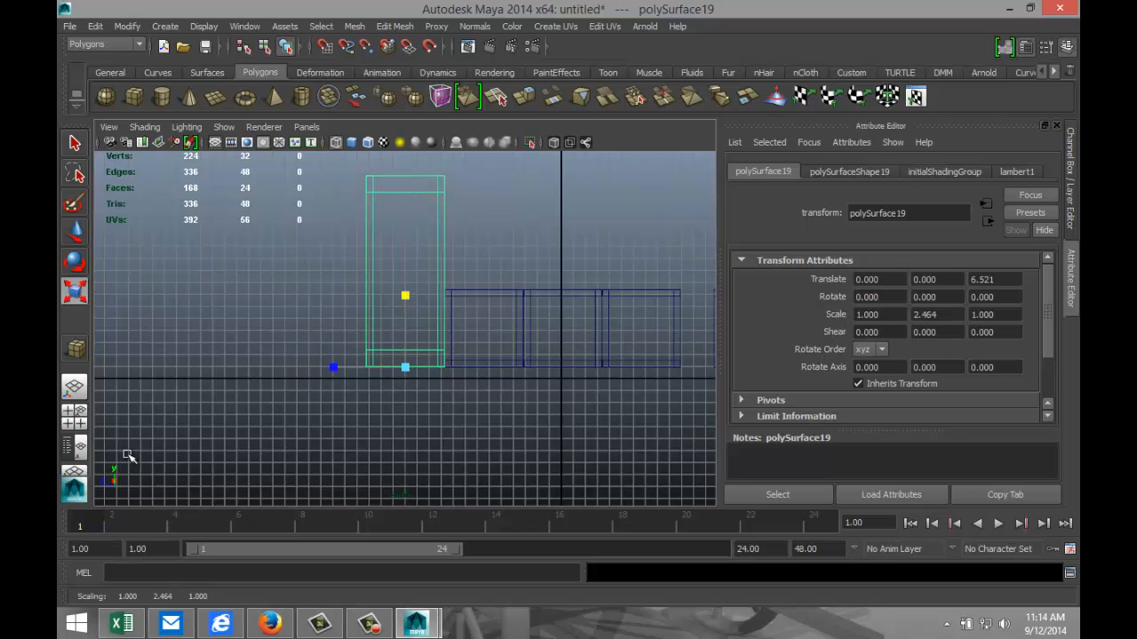
{"action": "left_click", "coordinate": [75, 412]}
{"action": "key", "text": "space"}
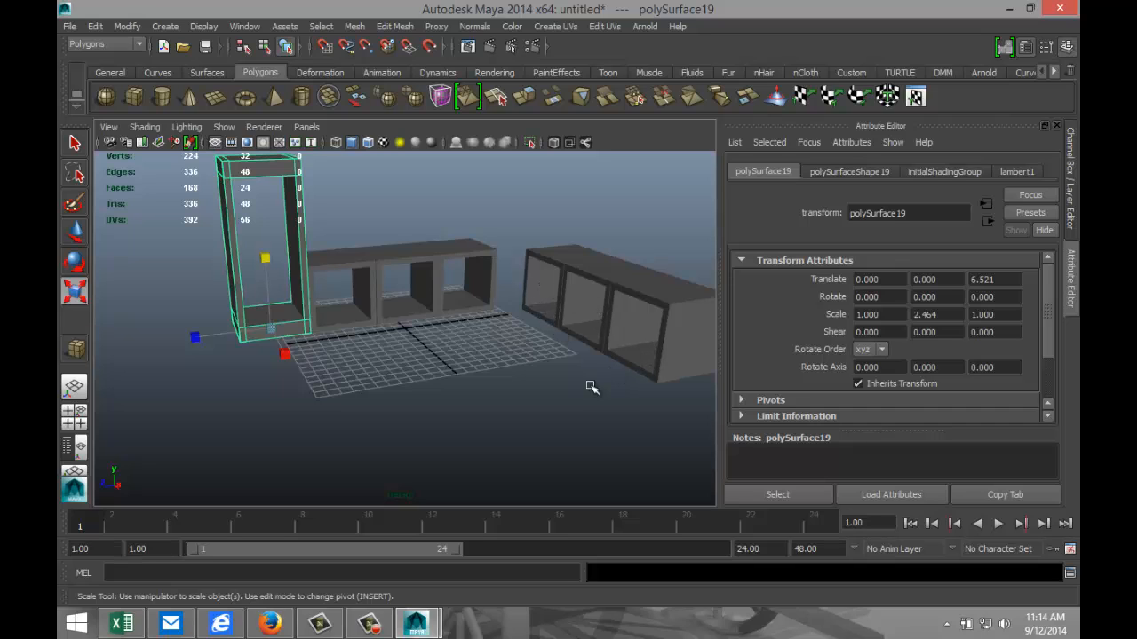
Step: Create a thin, roughly square polygon cube as a slab in the open corner between the two rows
{"action": "left_click_drag", "start_coordinate": [419, 400], "coordinate": [441, 410], "text": "alt"}
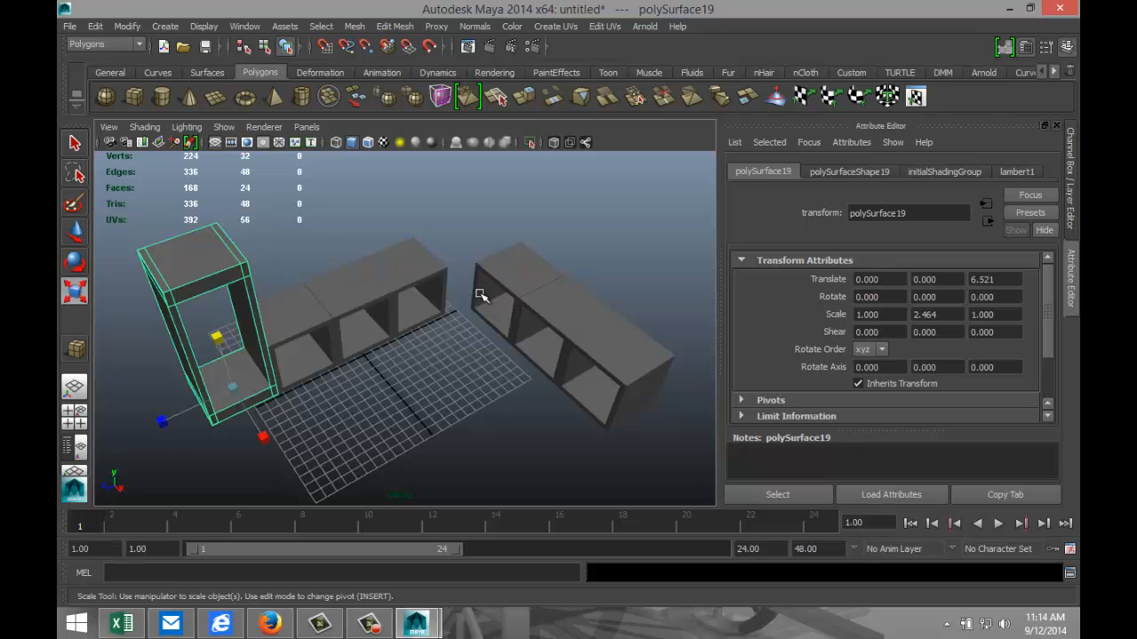
{"action": "left_click_drag", "start_coordinate": [414, 352], "coordinate": [363, 396], "text": "alt"}
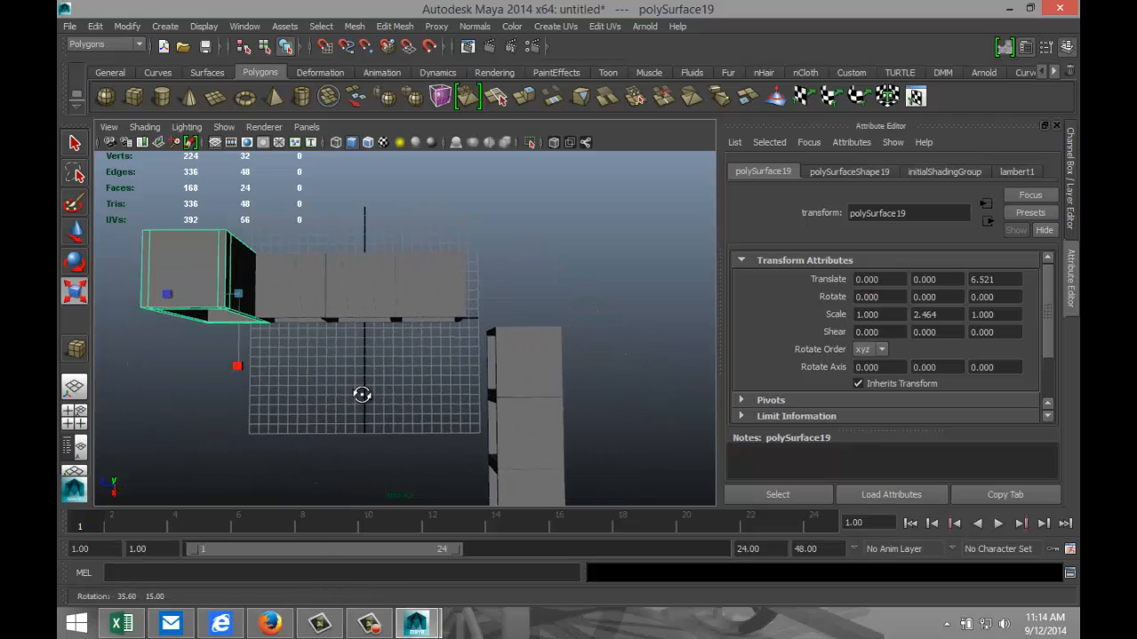
{"action": "left_click", "coordinate": [75, 417]}
{"action": "key", "text": "space"}
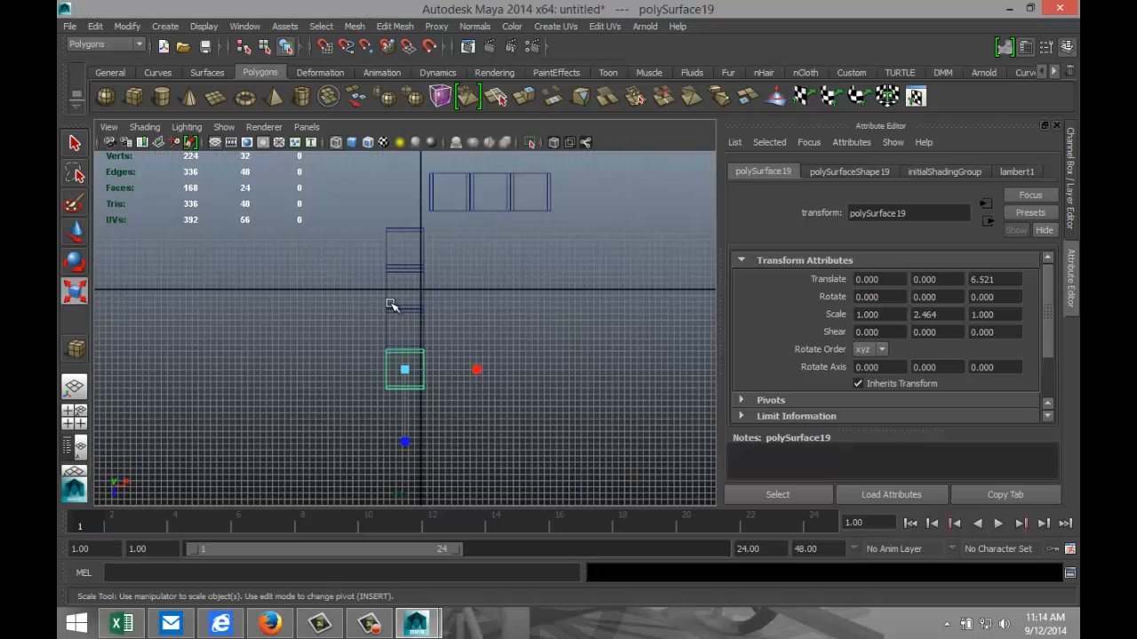
{"action": "middle_click_drag", "start_coordinate": [490, 264], "coordinate": [522, 367], "text": "alt"}
{"action": "scroll", "coordinate": [523, 366], "scroll_direction": "down", "scroll_amount": 1}
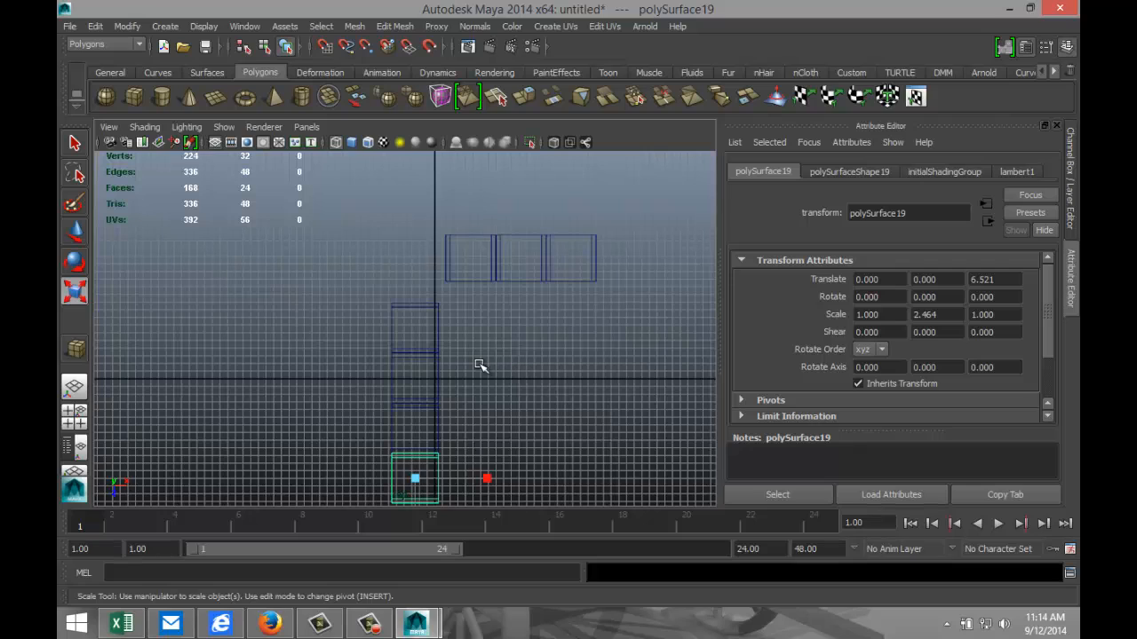
{"action": "left_click", "coordinate": [135, 104]}
{"action": "left_click_drag", "start_coordinate": [326, 236], "coordinate": [394, 279]}
{"action": "left_click", "coordinate": [74, 418]}
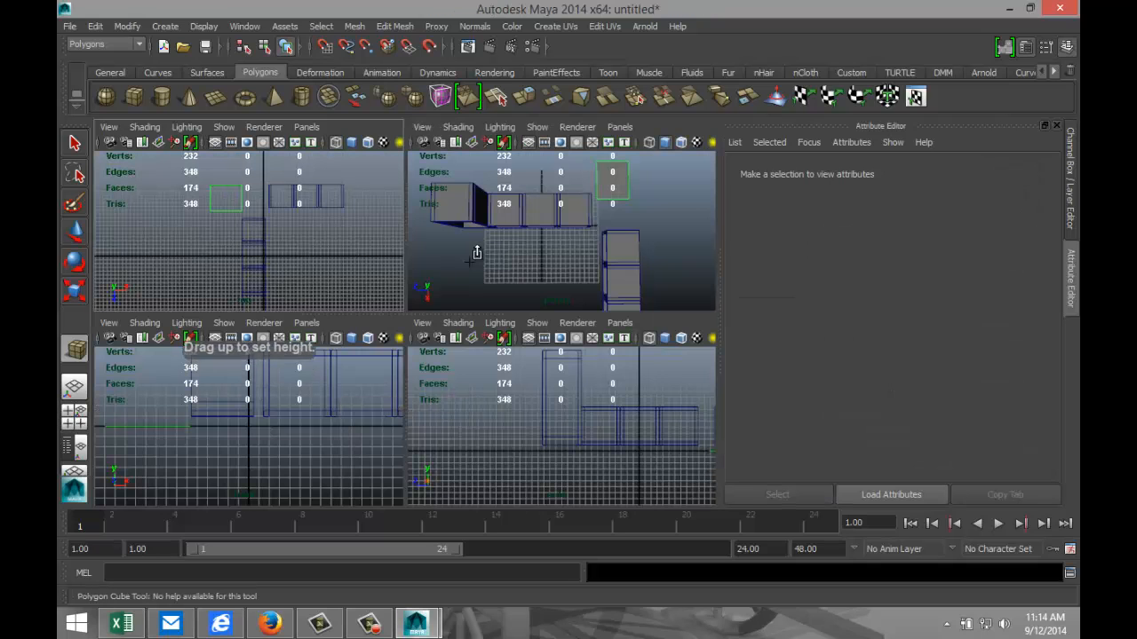
{"action": "key", "text": "space"}
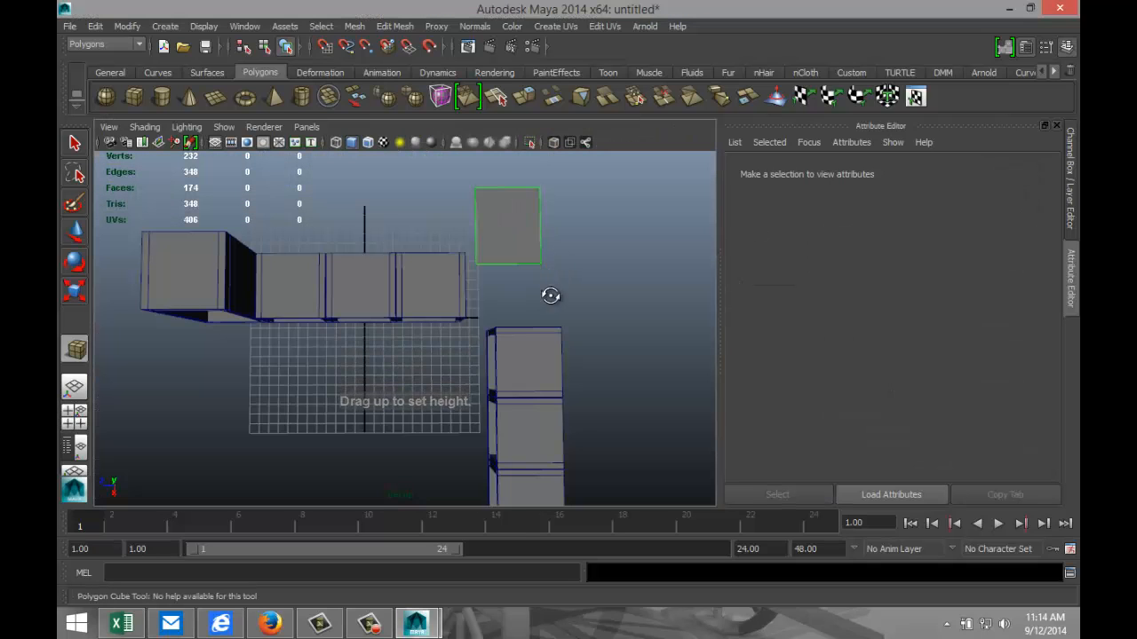
{"action": "left_click_drag", "start_coordinate": [550, 296], "coordinate": [535, 259], "text": "alt"}
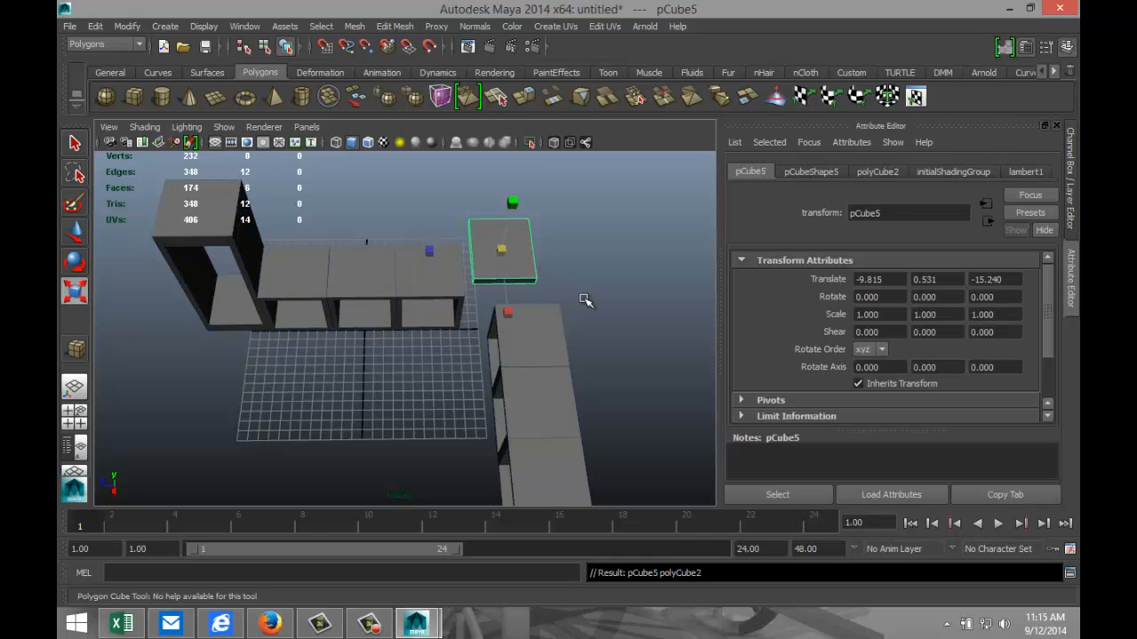
{"action": "left_click_drag", "start_coordinate": [585, 301], "coordinate": [592, 269], "text": "alt"}
Step: Delete the thin cube from the corner between the two rows
{"action": "key", "text": "r"}
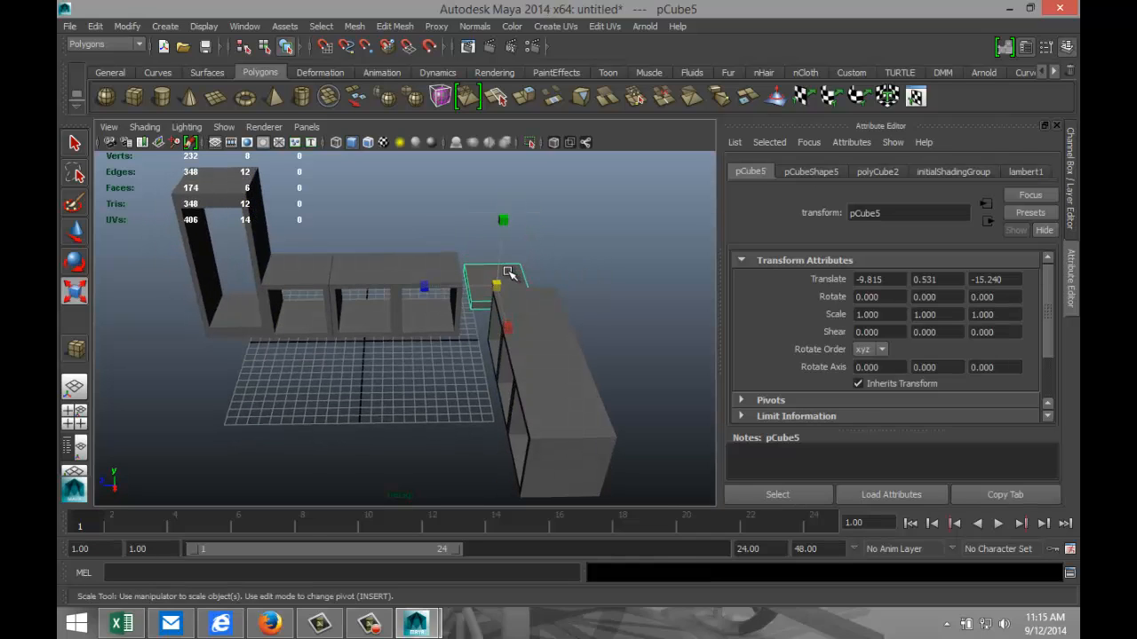
{"action": "right_click_drag", "start_coordinate": [508, 273], "coordinate": [560, 253]}
{"action": "left_click", "coordinate": [599, 254]}
{"action": "left_click", "coordinate": [510, 269]}
{"action": "key", "text": "Delete"}
Step: Duplicate the top slab of the box nearest the corner and move the copy to about -8.9 in Z
{"action": "left_click", "coordinate": [443, 268]}
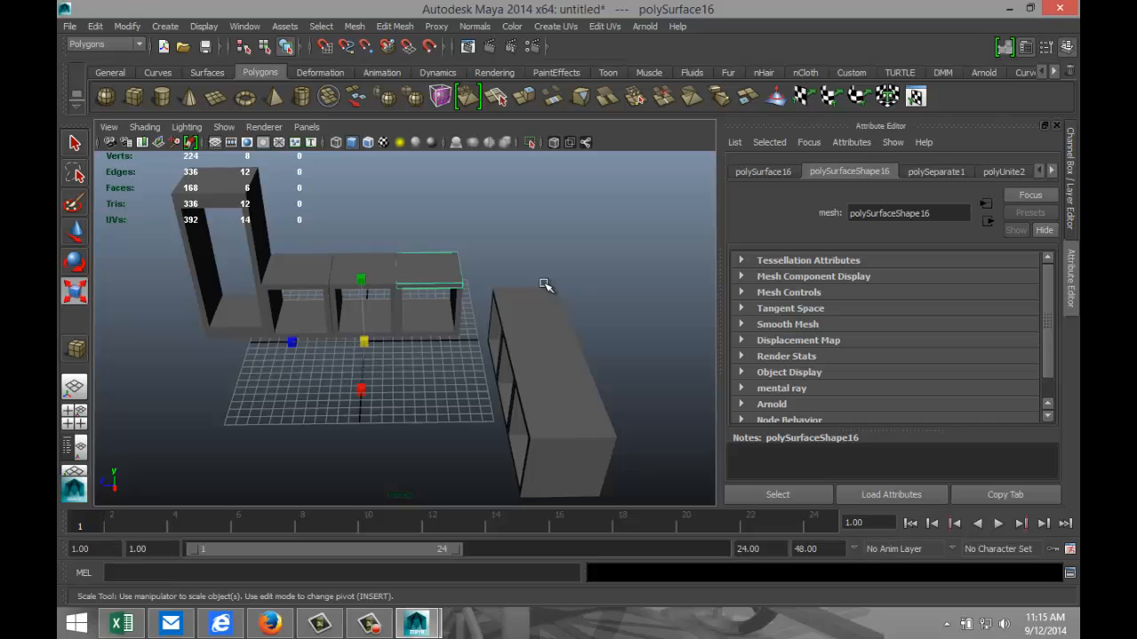
{"action": "key", "text": "w"}
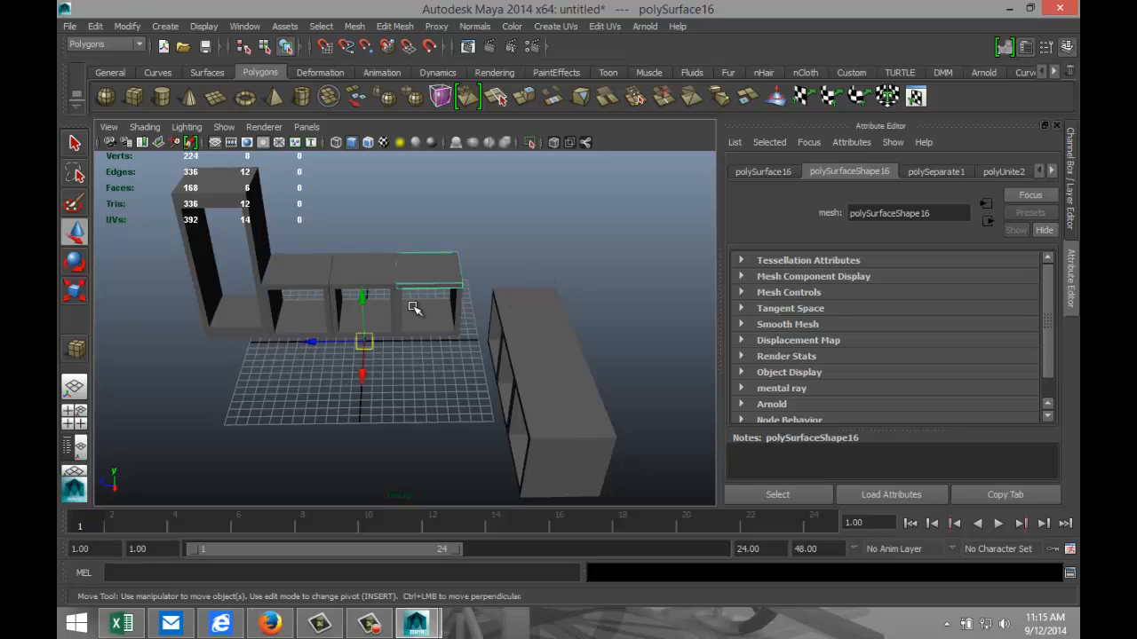
{"action": "key", "text": "ctrl+d"}
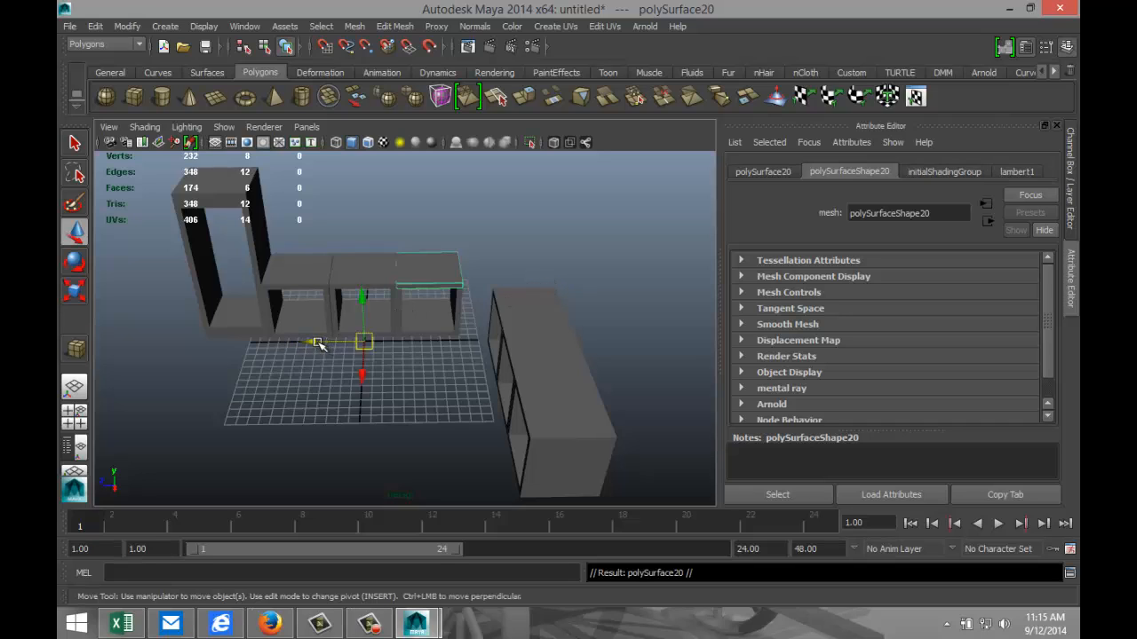
{"action": "left_click_drag", "start_coordinate": [332, 342], "coordinate": [403, 336]}
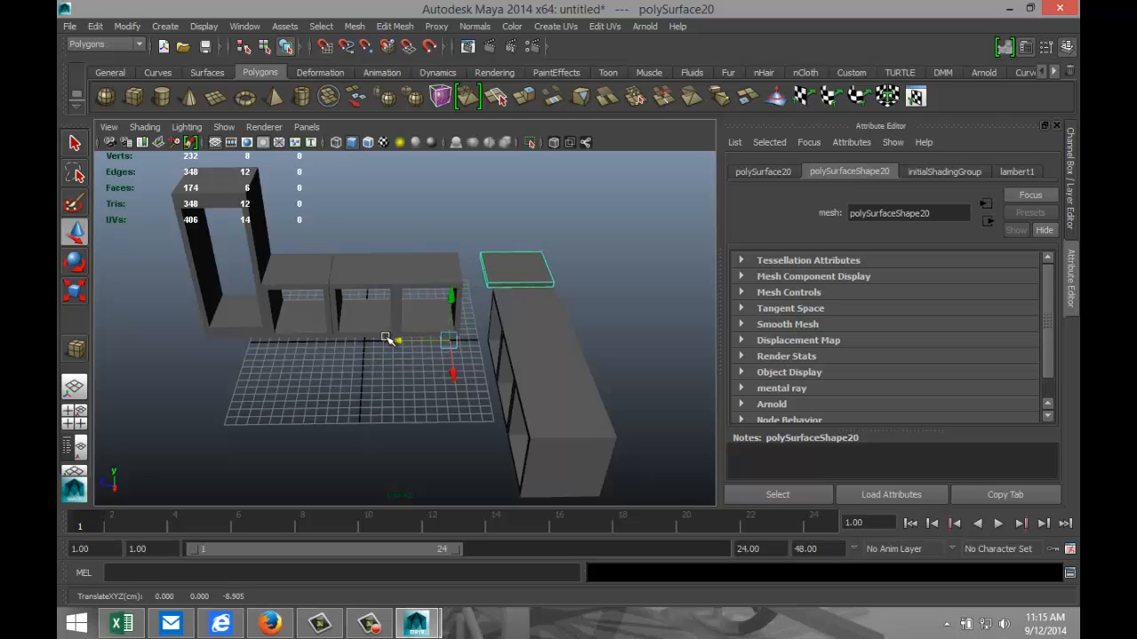
Step: In the top view, move the slab copy to about -6.52 in Z, flush with the end of the original row
{"action": "left_click_drag", "start_coordinate": [325, 380], "coordinate": [434, 434], "text": "alt"}
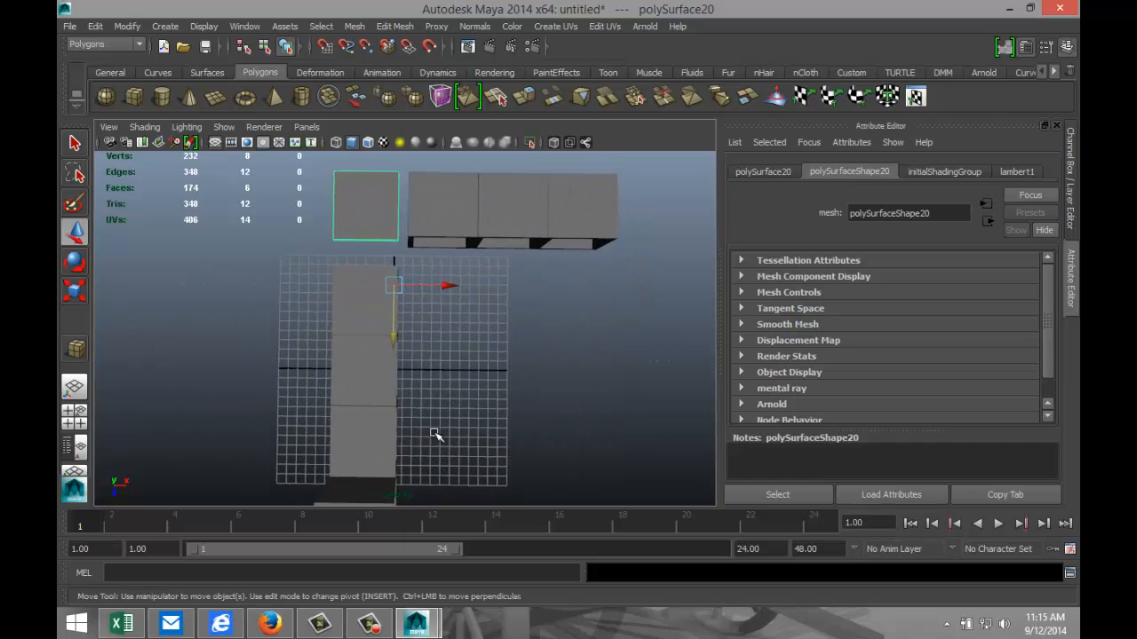
{"action": "left_click", "coordinate": [74, 413]}
{"action": "key", "text": "space"}
{"action": "scroll", "coordinate": [444, 319], "scroll_direction": "up", "scroll_amount": 5}
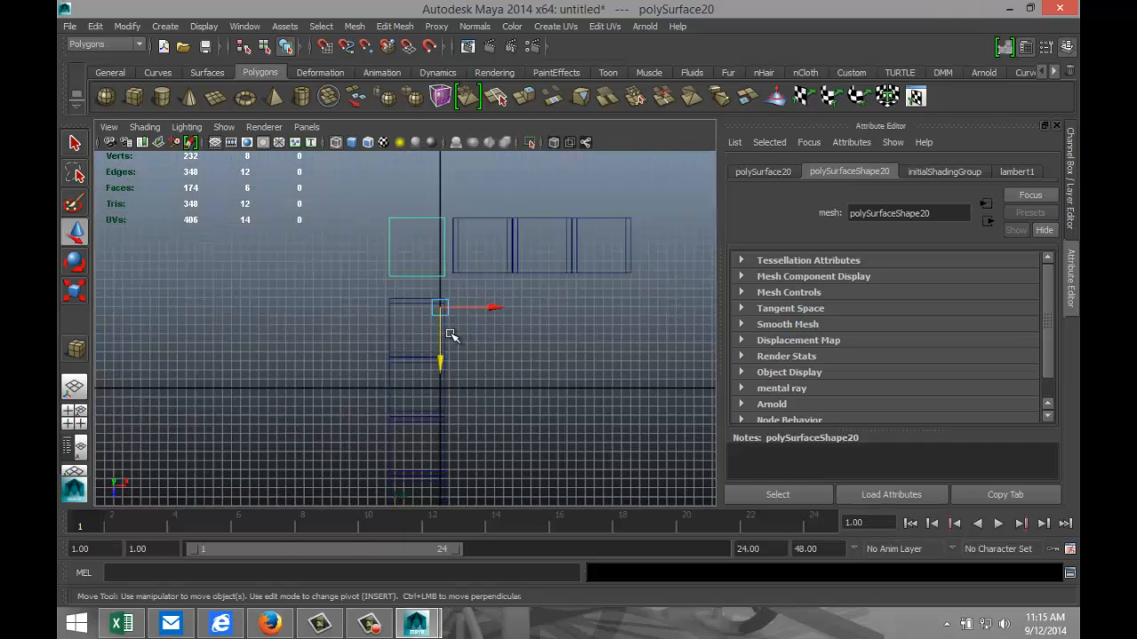
{"action": "left_click_drag", "start_coordinate": [475, 342], "coordinate": [488, 384]}
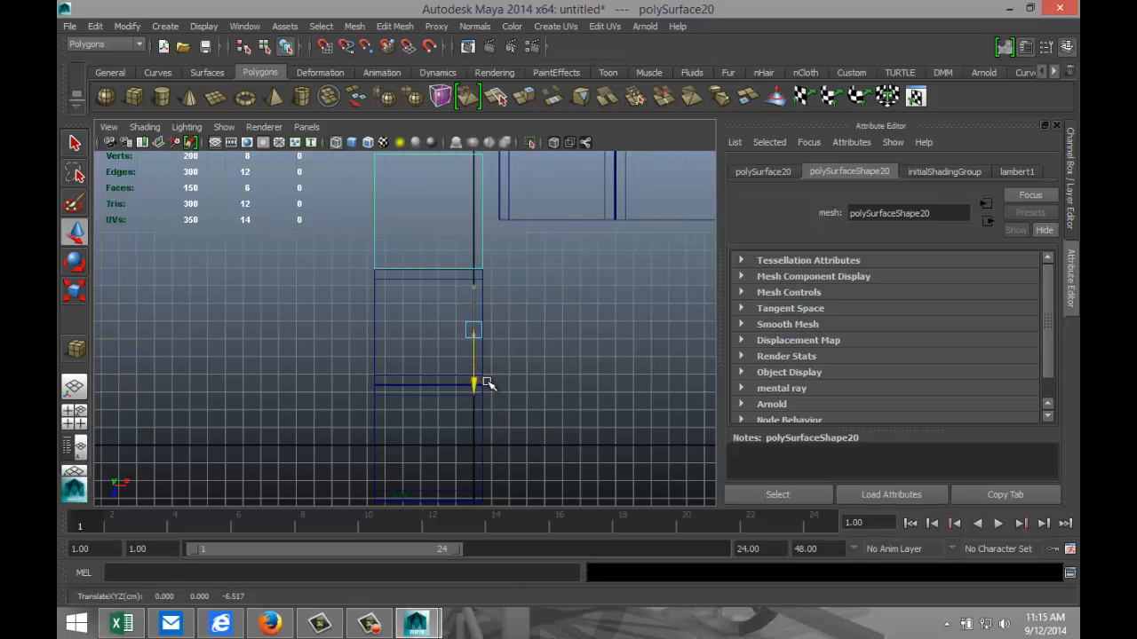
{"action": "scroll", "coordinate": [551, 369], "scroll_direction": "down", "scroll_amount": 1}
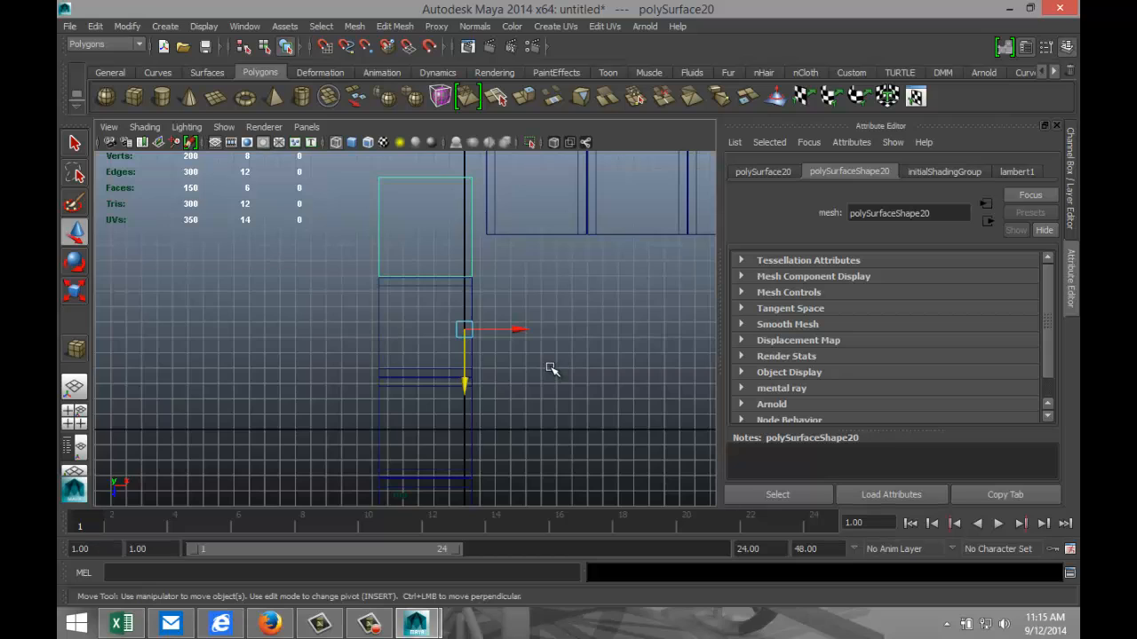
{"action": "scroll", "coordinate": [550, 368], "scroll_direction": "down", "scroll_amount": 1}
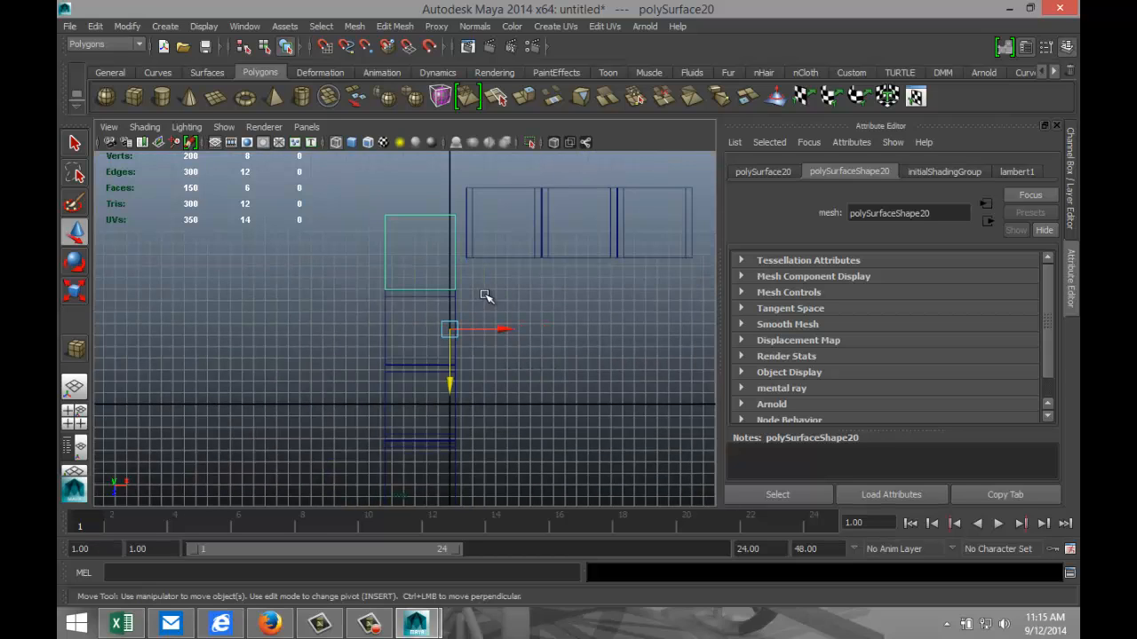
Step: Stretch the corner slab slightly along Z and move it to about -5.82 in Z, closing against the original row
{"action": "key", "text": "r"}
{"action": "mouse_move", "coordinate": [450, 406]}
{"action": "left_mouse_down"}
{"action": "mouse_move", "coordinate": [451, 417]}
{"action": "mouse_move", "coordinate": [448, 381]}
{"action": "mouse_move", "coordinate": [452, 392]}
{"action": "left_mouse_up"}
{"action": "key", "text": "w"}
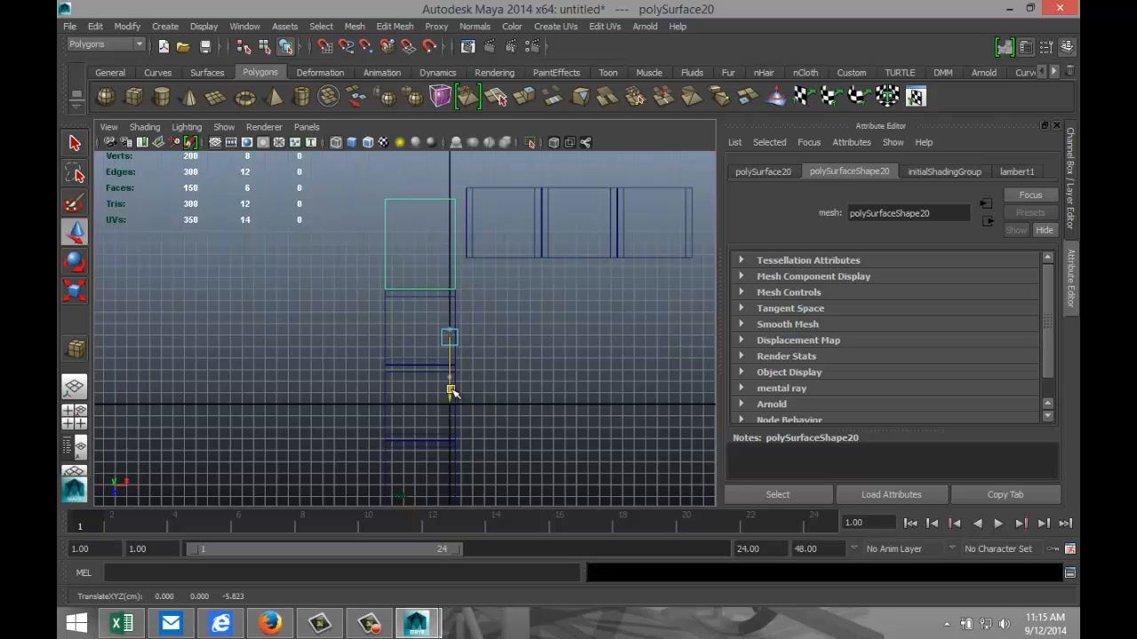
Step: Select the whole rotated row and move it to about 10.3 in X and -12.23 in Z, flush with the corner slab
{"action": "left_click", "coordinate": [512, 194]}
{"action": "left_click_drag", "start_coordinate": [518, 181], "coordinate": [652, 266]}
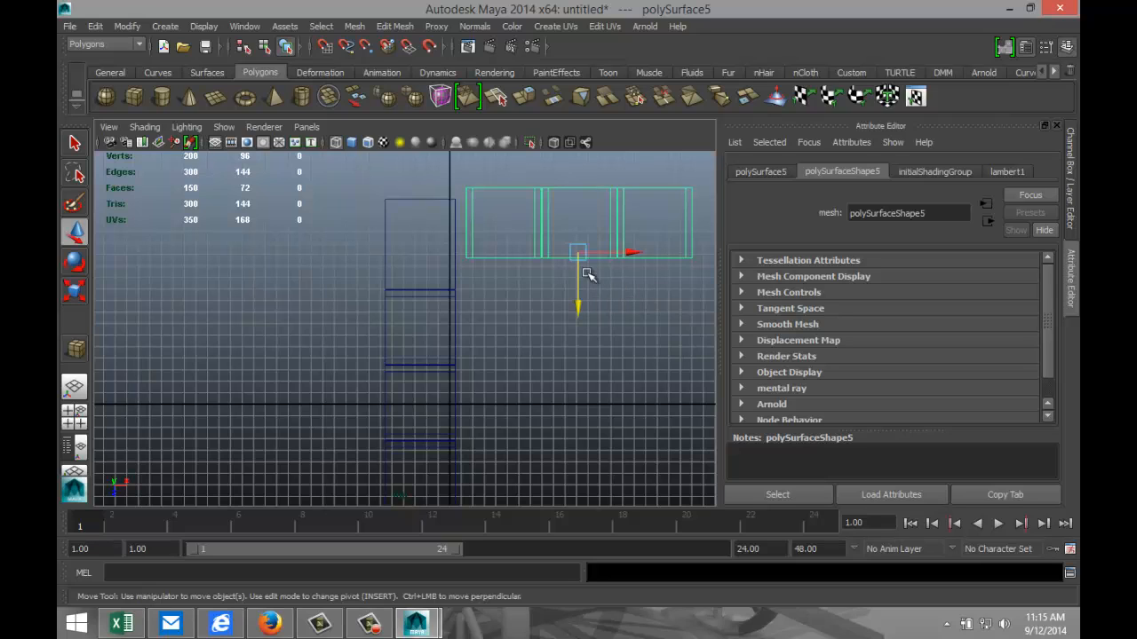
{"action": "left_click_drag", "start_coordinate": [577, 253], "coordinate": [567, 266]}
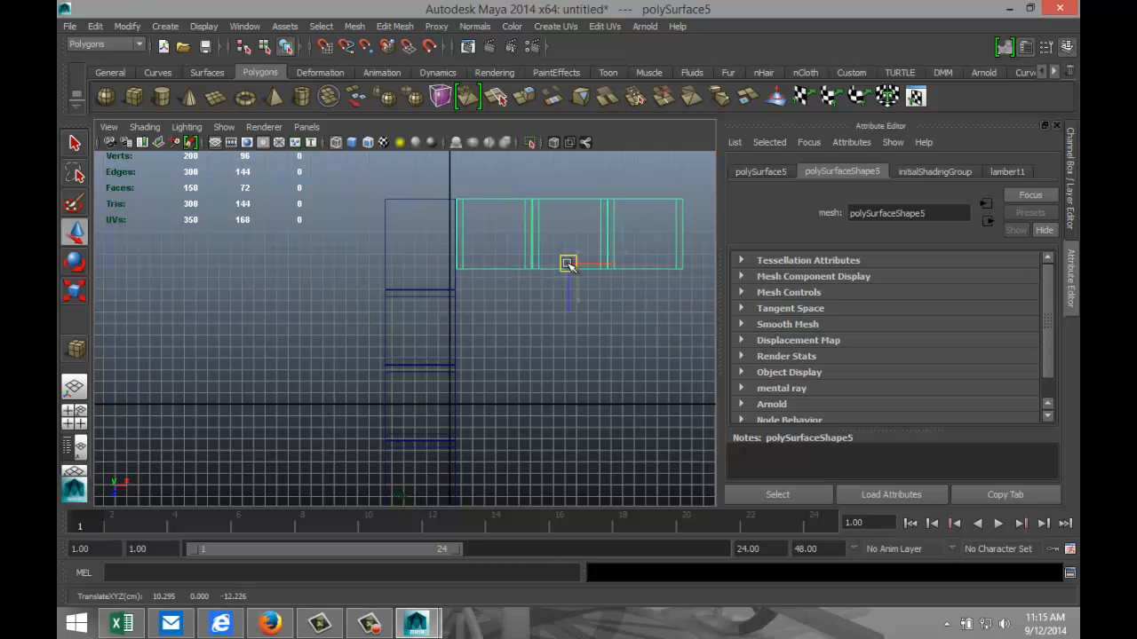
Step: Try pulling the rotated row away from the corner slab to about 16.54 in X, and return it to about 10.27 in X
{"action": "left_click", "coordinate": [75, 414]}
{"action": "key", "text": "space"}
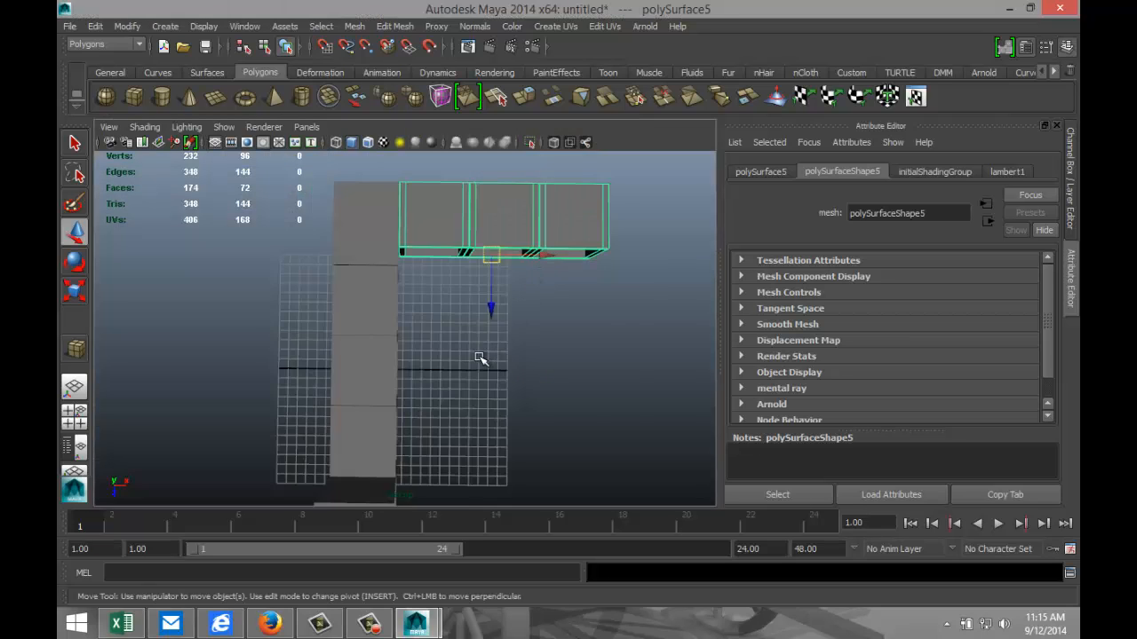
{"action": "left_click_drag", "start_coordinate": [480, 358], "coordinate": [364, 286], "text": "alt"}
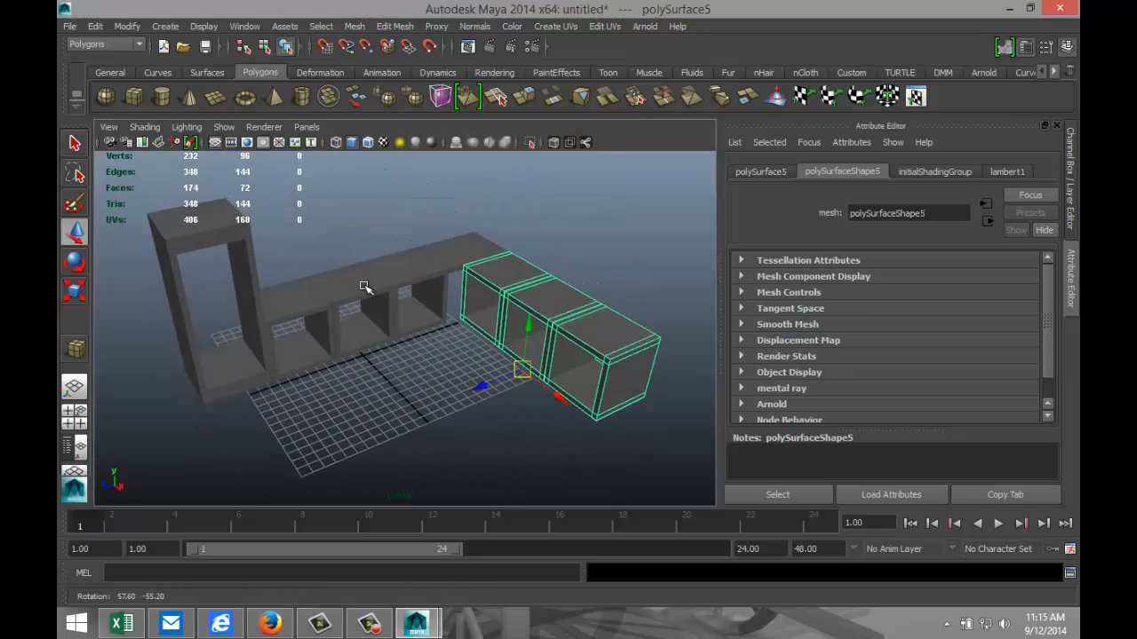
{"action": "left_click_drag", "start_coordinate": [552, 391], "coordinate": [609, 436]}
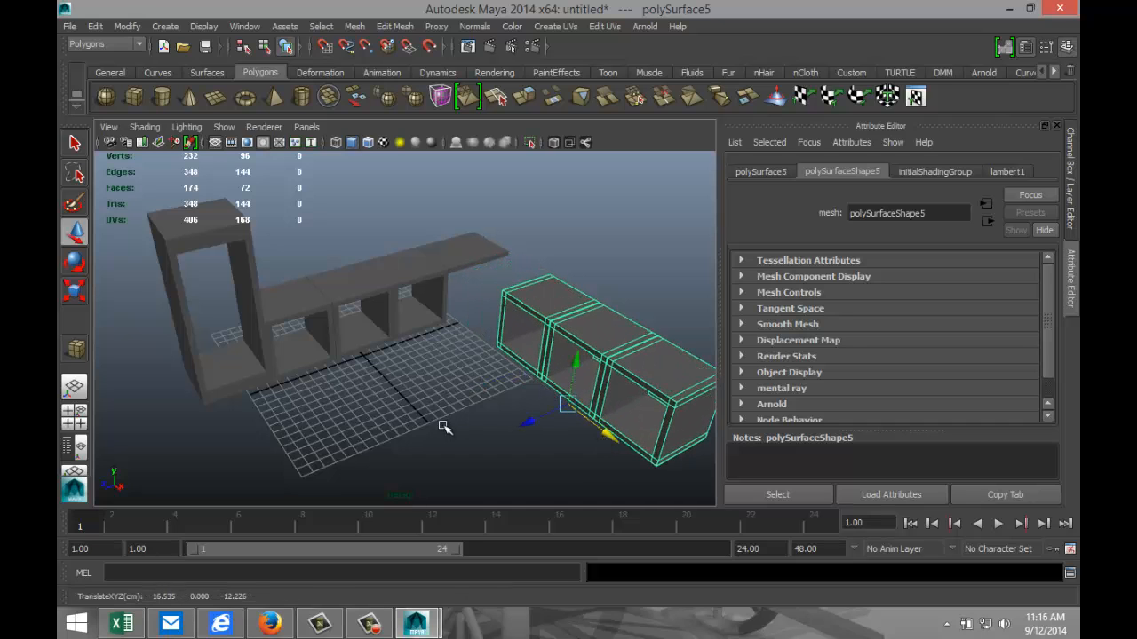
{"action": "left_click_drag", "start_coordinate": [444, 426], "coordinate": [371, 452], "text": "alt"}
{"action": "scroll", "coordinate": [382, 428], "scroll_direction": "down", "scroll_amount": 3}
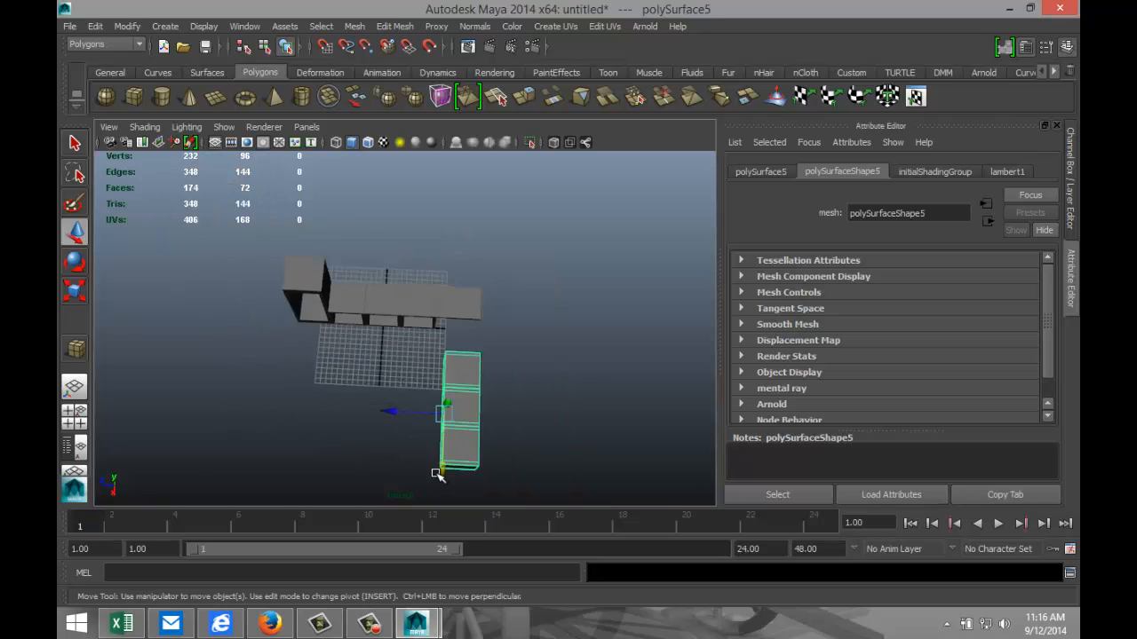
{"action": "left_click_drag", "start_coordinate": [438, 474], "coordinate": [446, 436]}
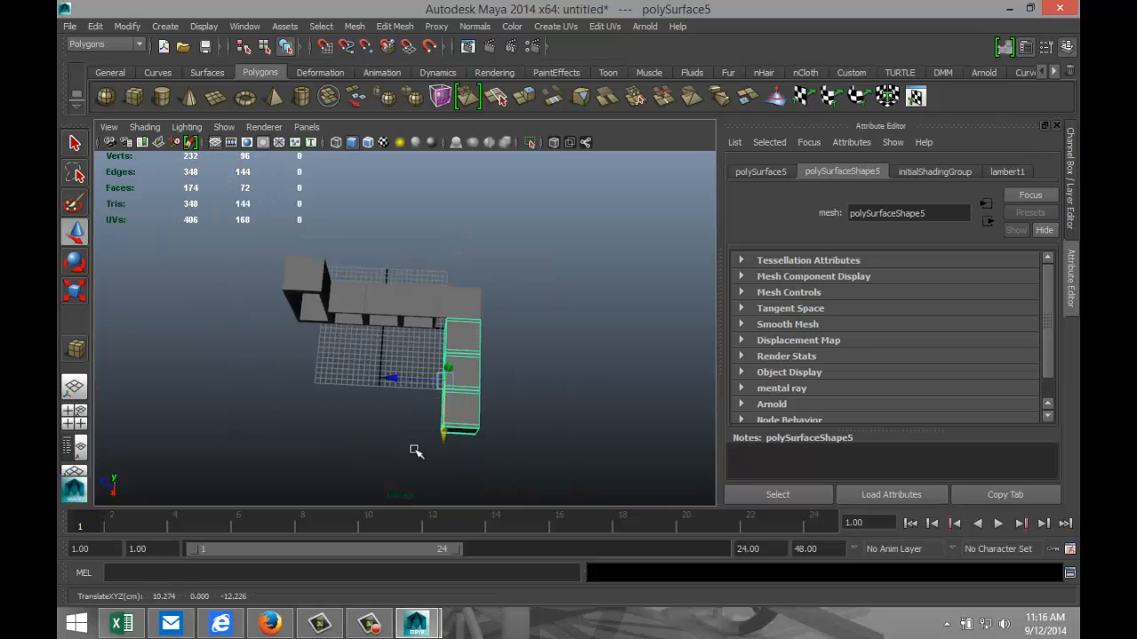
Step: In the top view, insert an edge loop across the corner slab, in line with the rotated row's front edge
{"action": "left_click", "coordinate": [74, 416]}
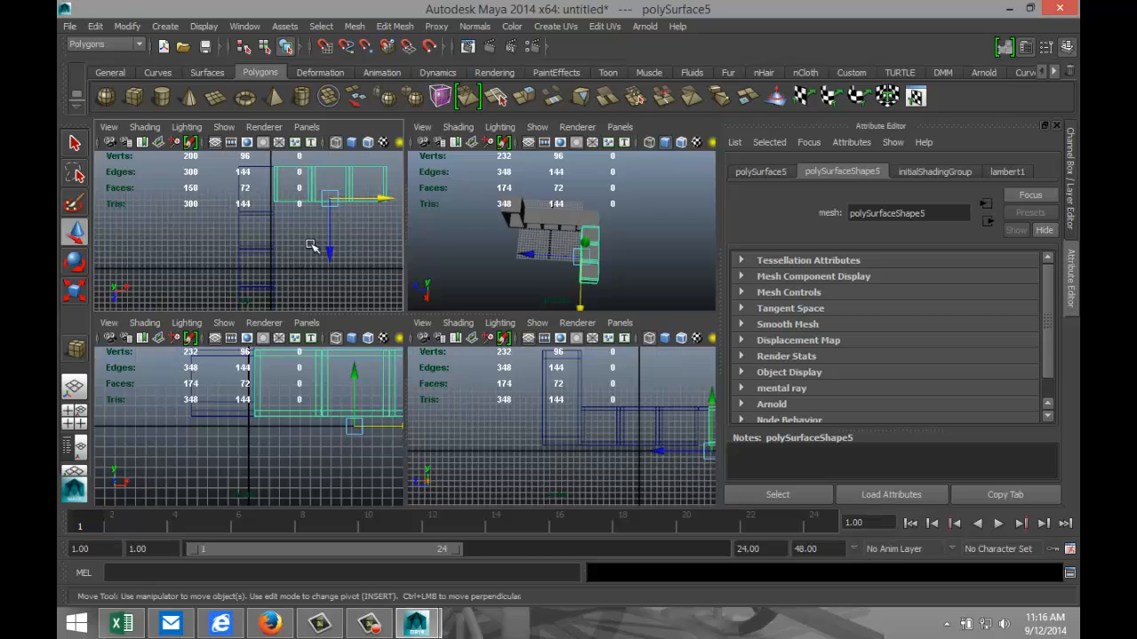
{"action": "key", "text": "space"}
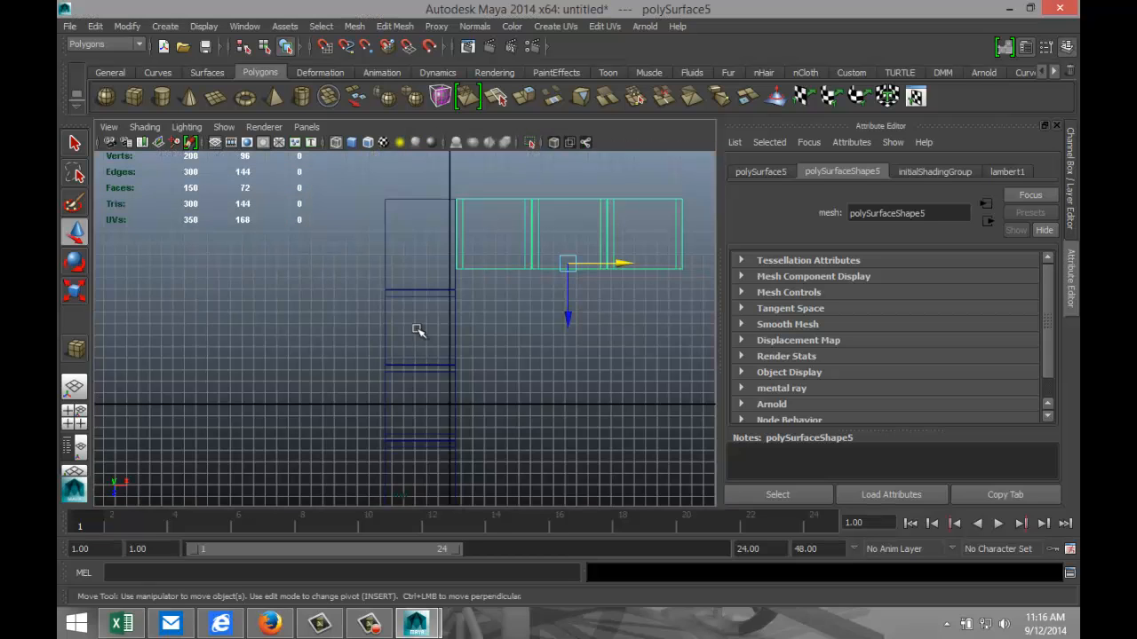
{"action": "left_click", "coordinate": [395, 26]}
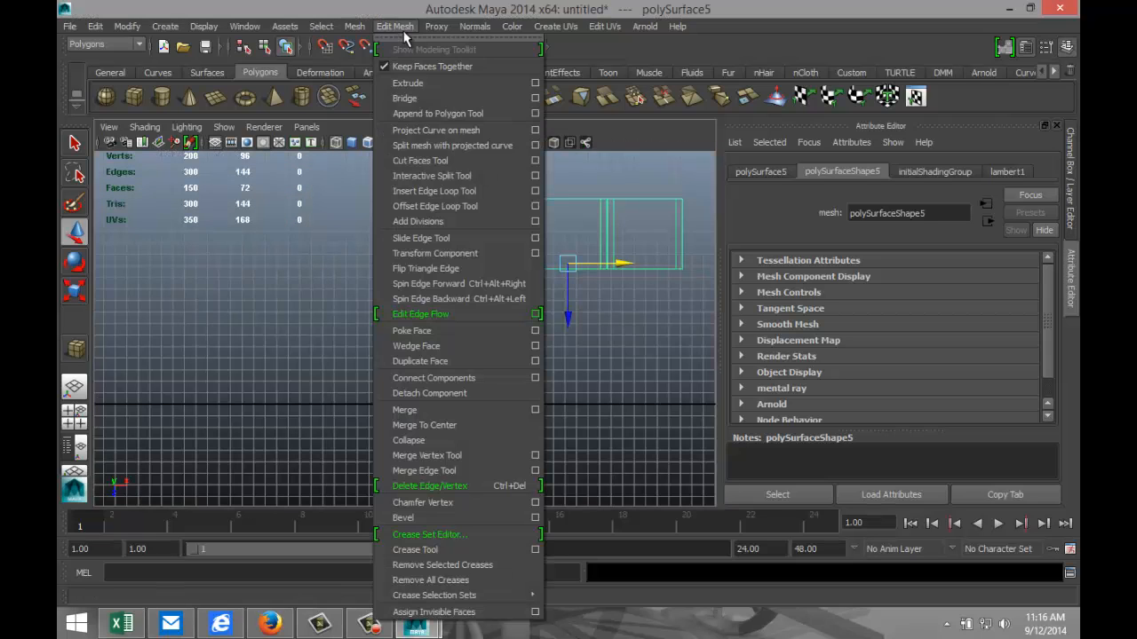
{"action": "left_click", "coordinate": [434, 191]}
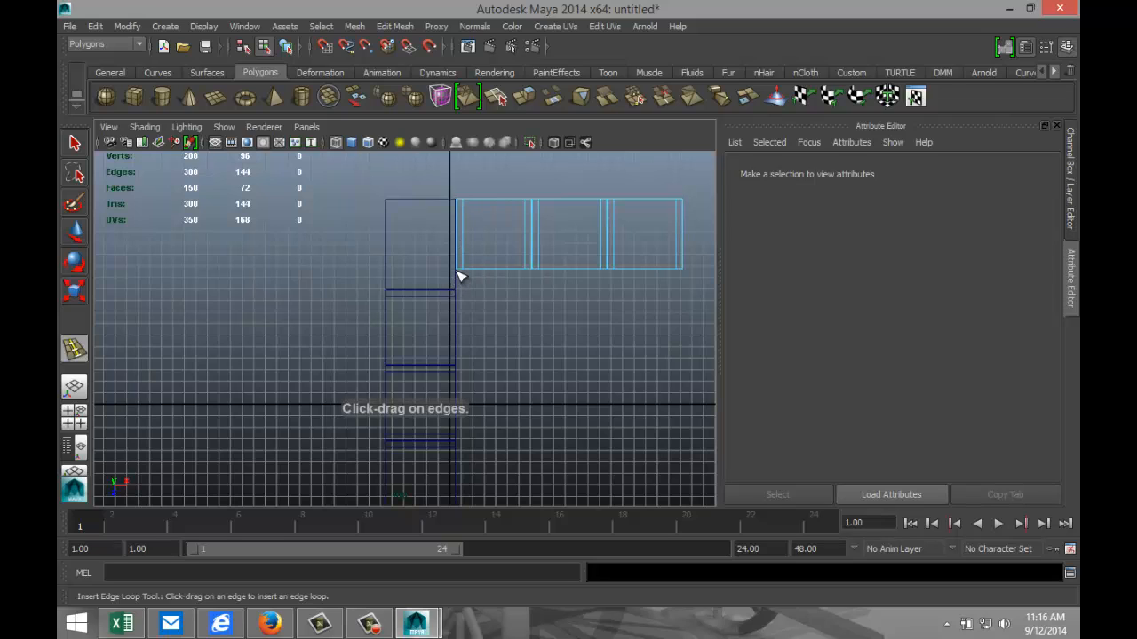
{"action": "left_click", "coordinate": [457, 276]}
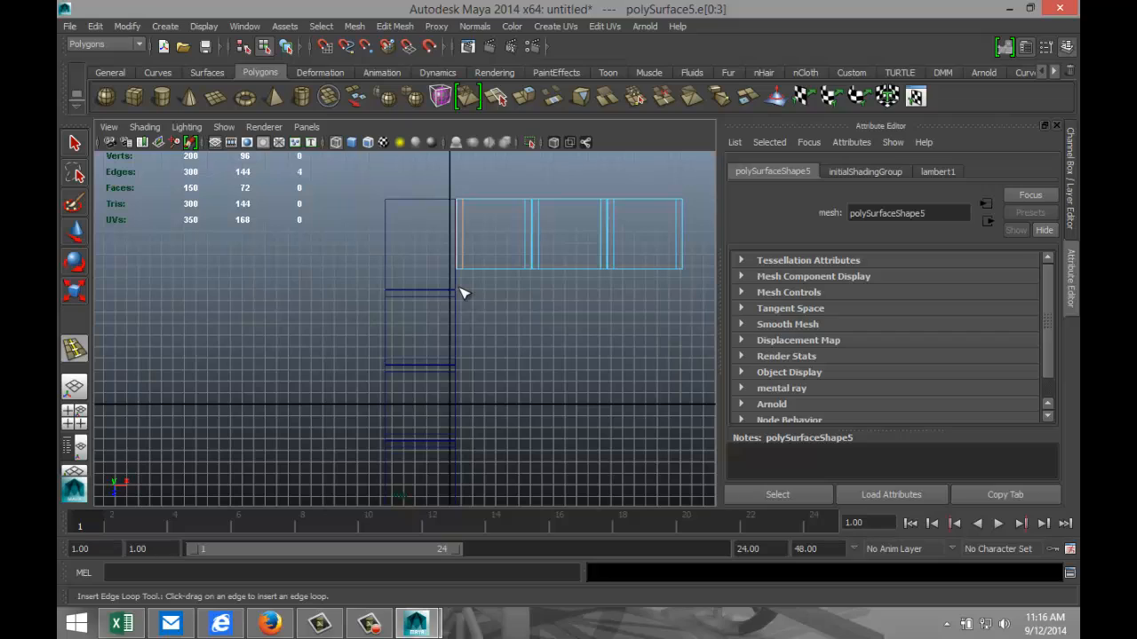
{"action": "key", "text": "ctrl+z"}
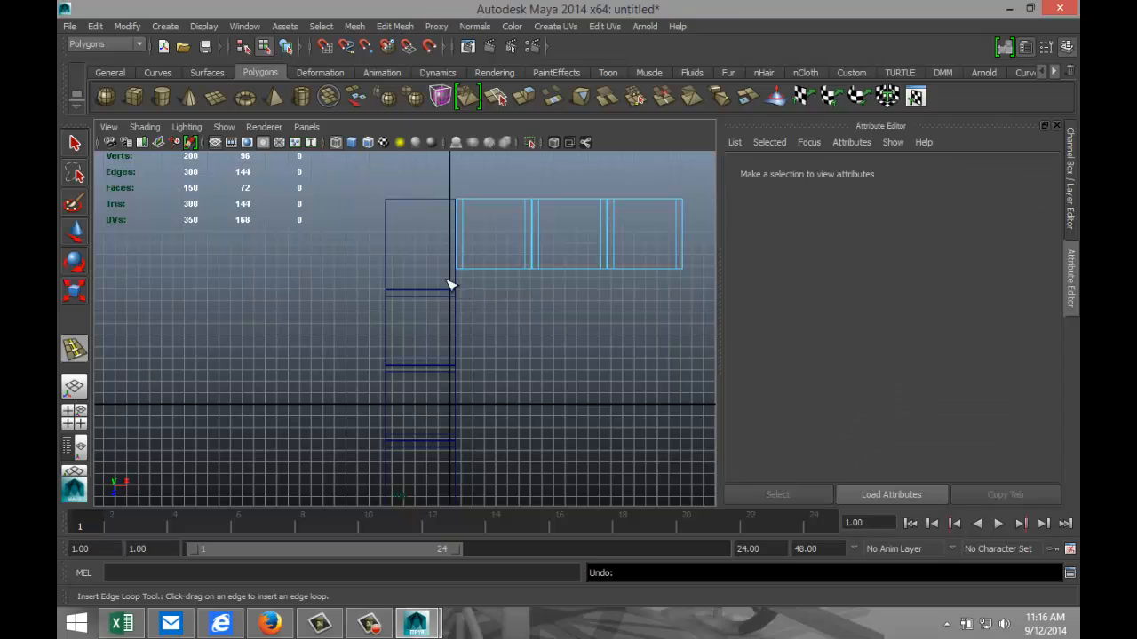
{"action": "left_click", "coordinate": [391, 275]}
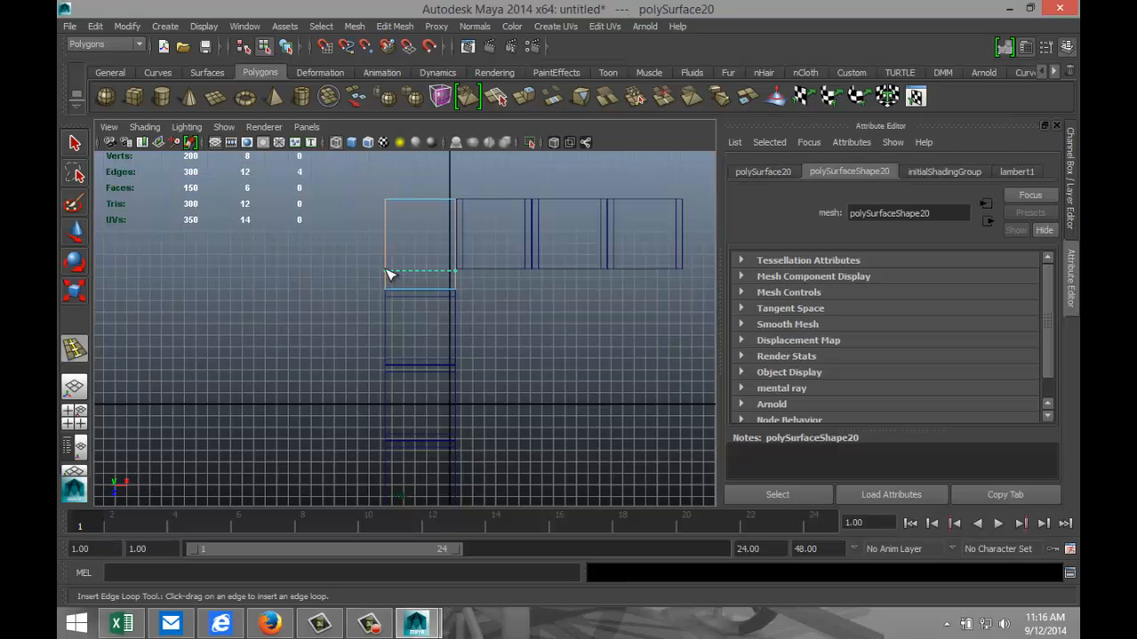
{"action": "left_click", "coordinate": [390, 275]}
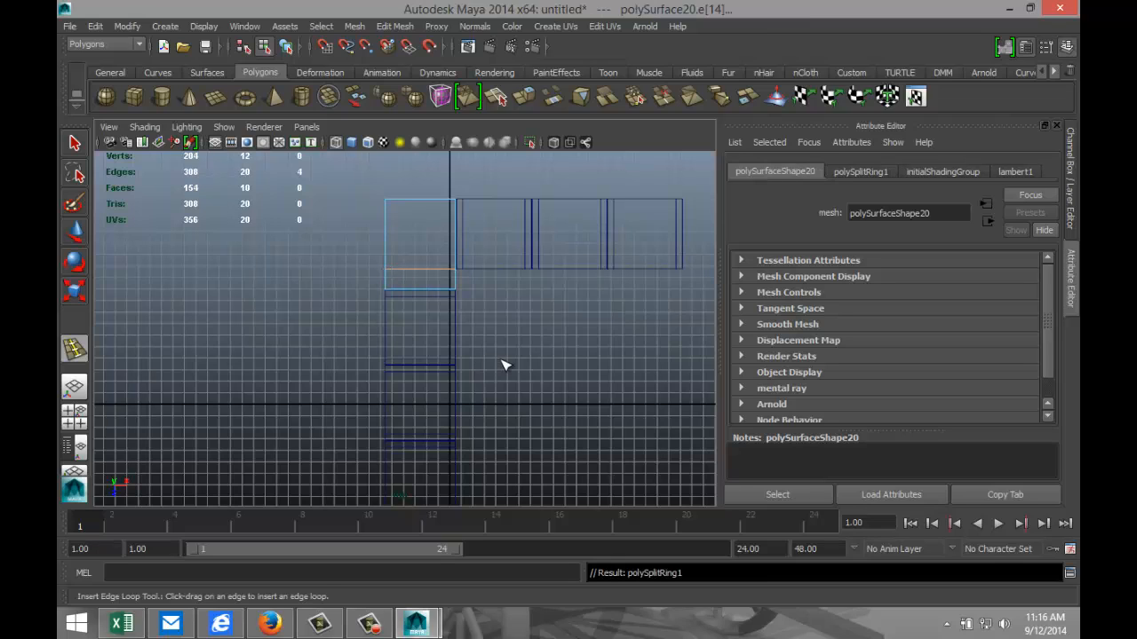
{"action": "key", "text": "q"}
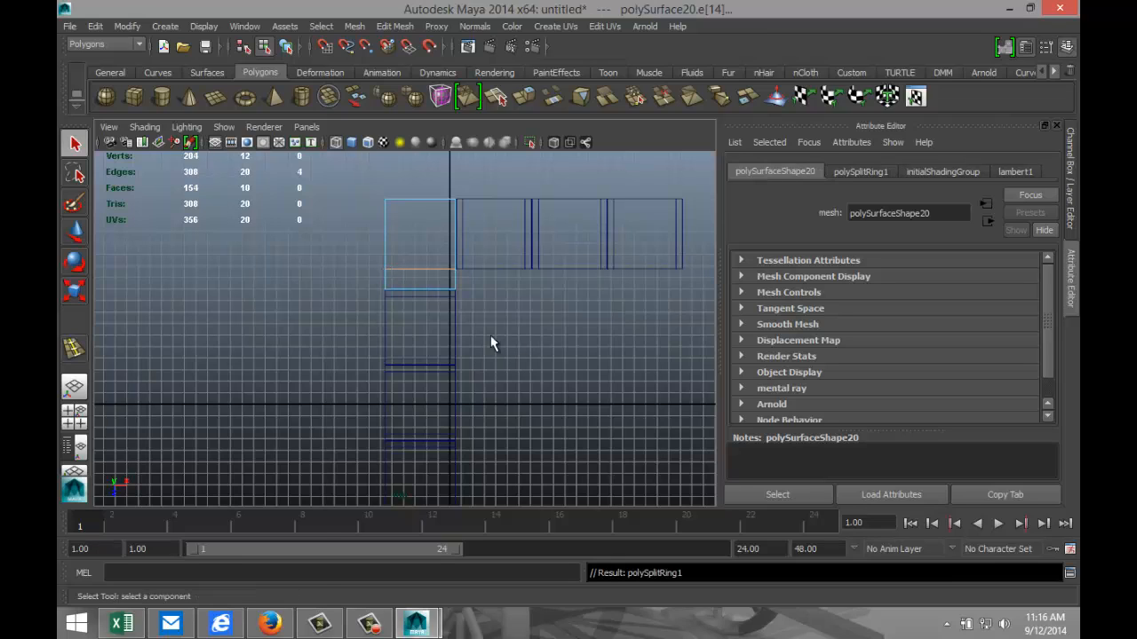
Step: Select the whole rotated row and move it away from the corner slab to about 15.71 in X
{"action": "left_click", "coordinate": [543, 310]}
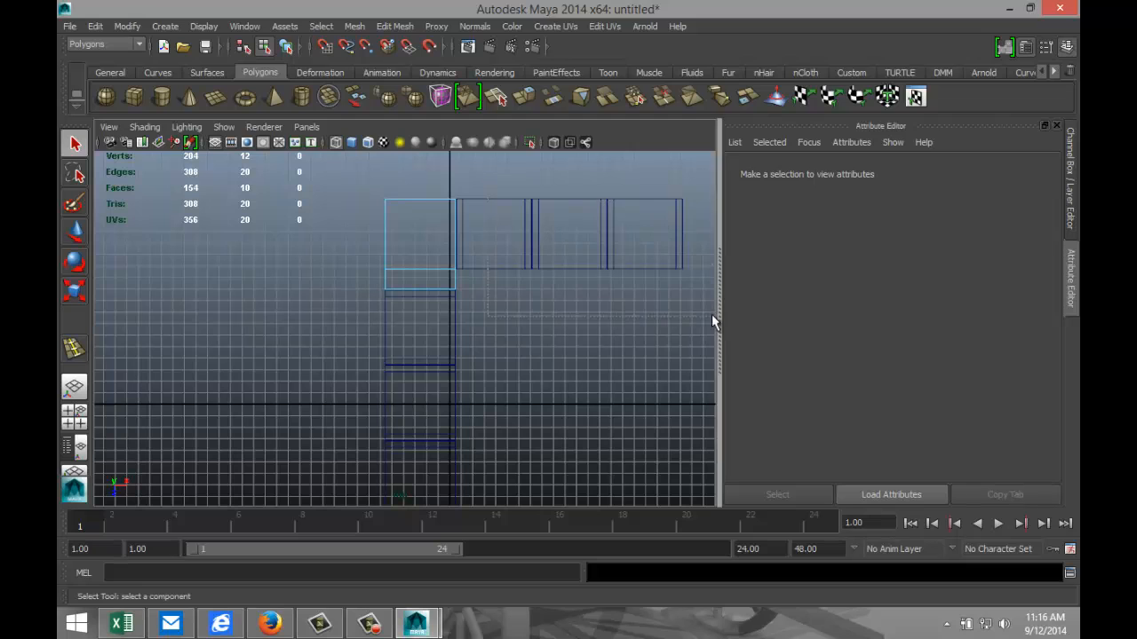
{"action": "scroll", "coordinate": [571, 344], "scroll_direction": "down", "scroll_amount": 2}
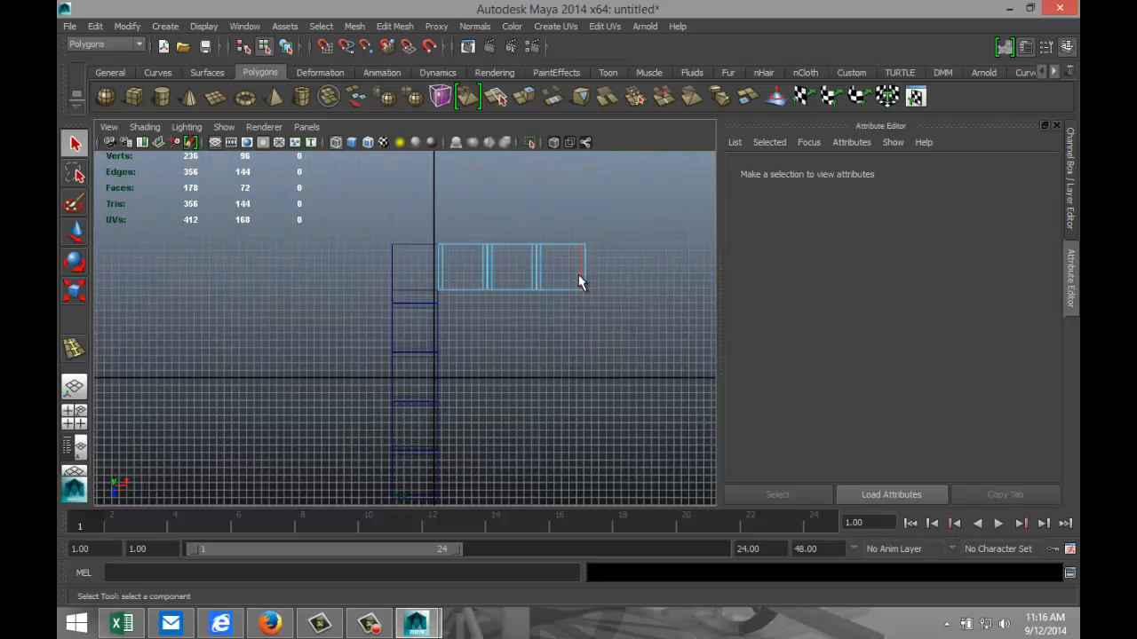
{"action": "right_click_drag", "start_coordinate": [578, 275], "coordinate": [621, 253]}
{"action": "left_click_drag", "start_coordinate": [445, 233], "coordinate": [594, 294]}
{"action": "key", "text": "w"}
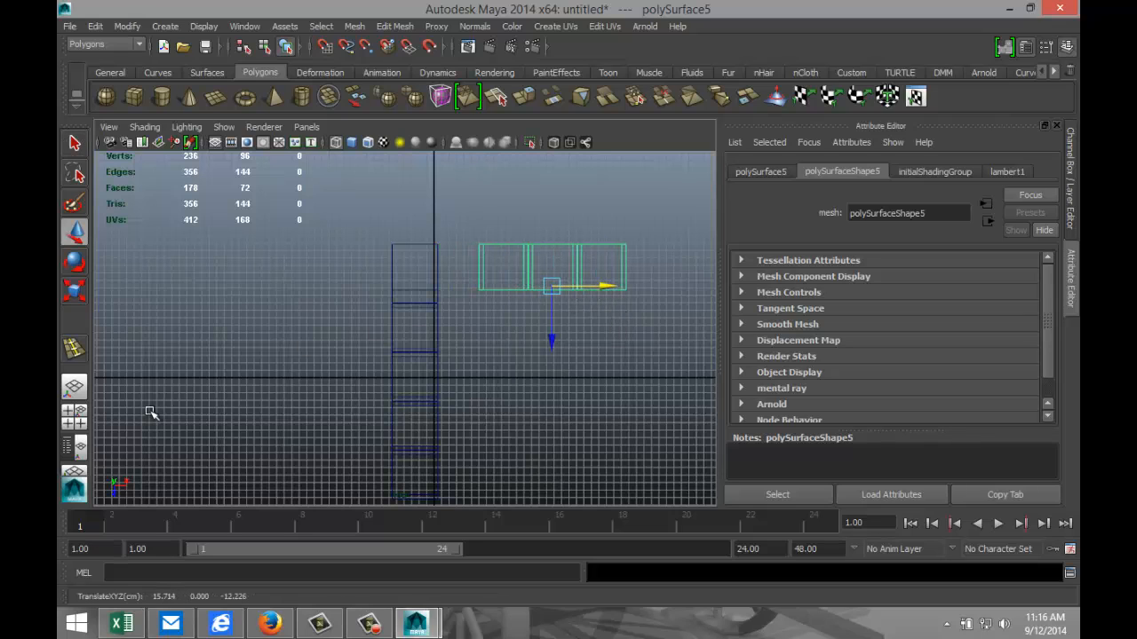
Step: Select the corner slab's larger side face facing the rotated row and pull it outward along X, forming an angled inner corner
{"action": "left_click", "coordinate": [75, 414]}
{"action": "key", "text": "space"}
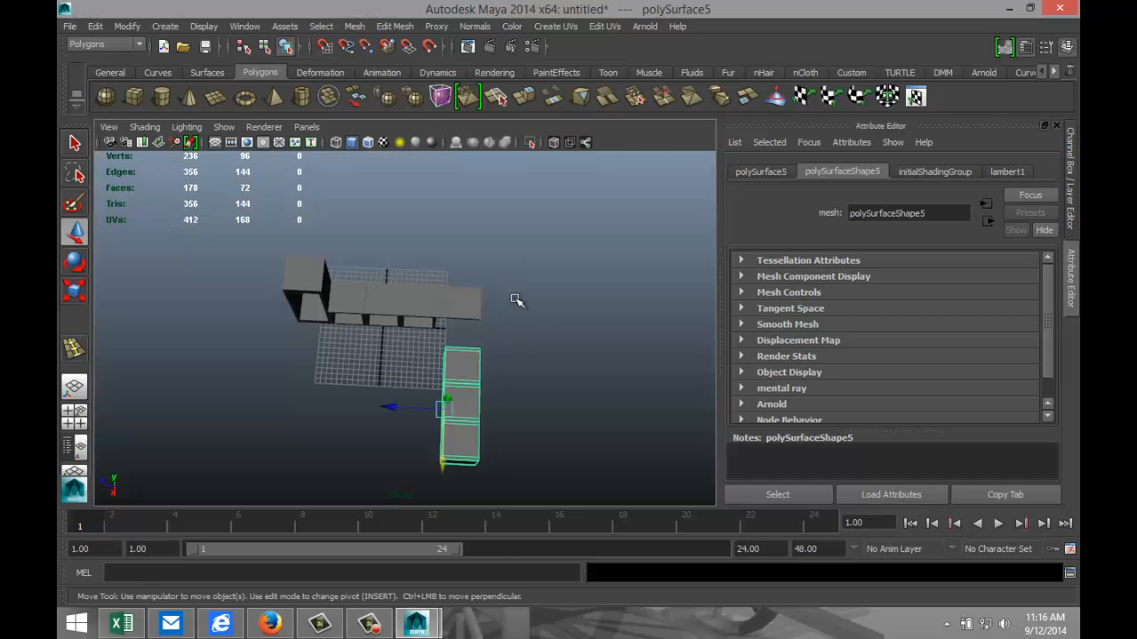
{"action": "left_click_drag", "start_coordinate": [530, 378], "coordinate": [537, 287], "text": "alt"}
{"action": "left_click", "coordinate": [536, 282]}
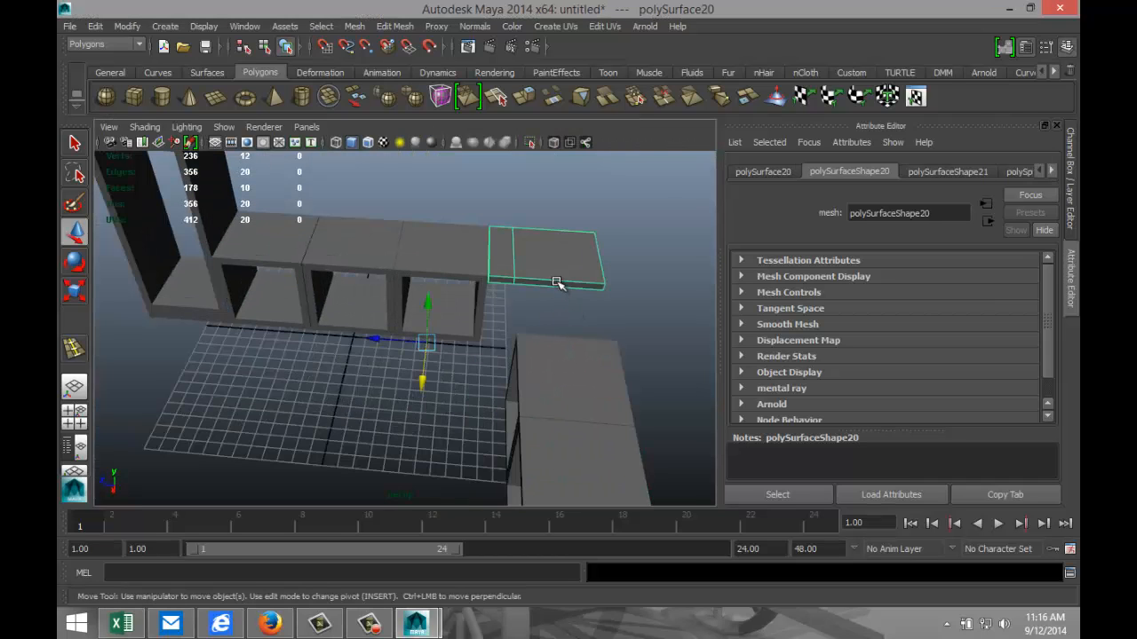
{"action": "right_click_drag", "start_coordinate": [560, 289], "coordinate": [560, 321]}
{"action": "left_click", "coordinate": [558, 285]}
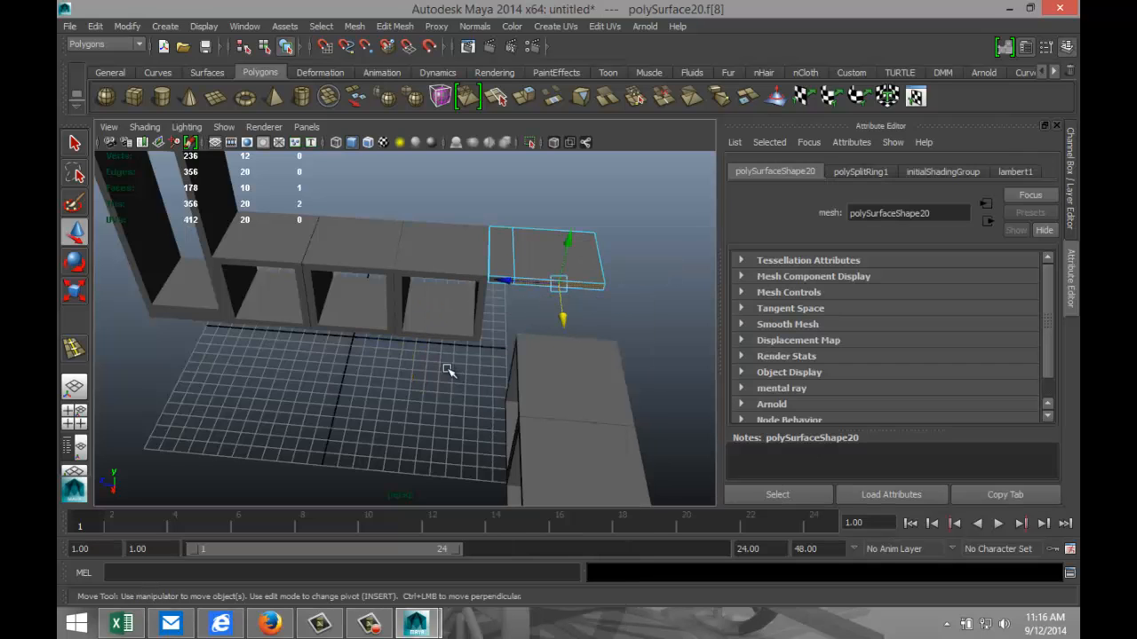
{"action": "left_click_drag", "start_coordinate": [451, 371], "coordinate": [491, 380], "text": "alt"}
{"action": "left_click_drag", "start_coordinate": [569, 318], "coordinate": [581, 333]}
{"action": "left_click_drag", "start_coordinate": [464, 380], "coordinate": [476, 409], "text": "alt"}
Step: In the top view, select the whole rotated row and move it back along X, flush against the extended corner slab
{"action": "left_click", "coordinate": [74, 416]}
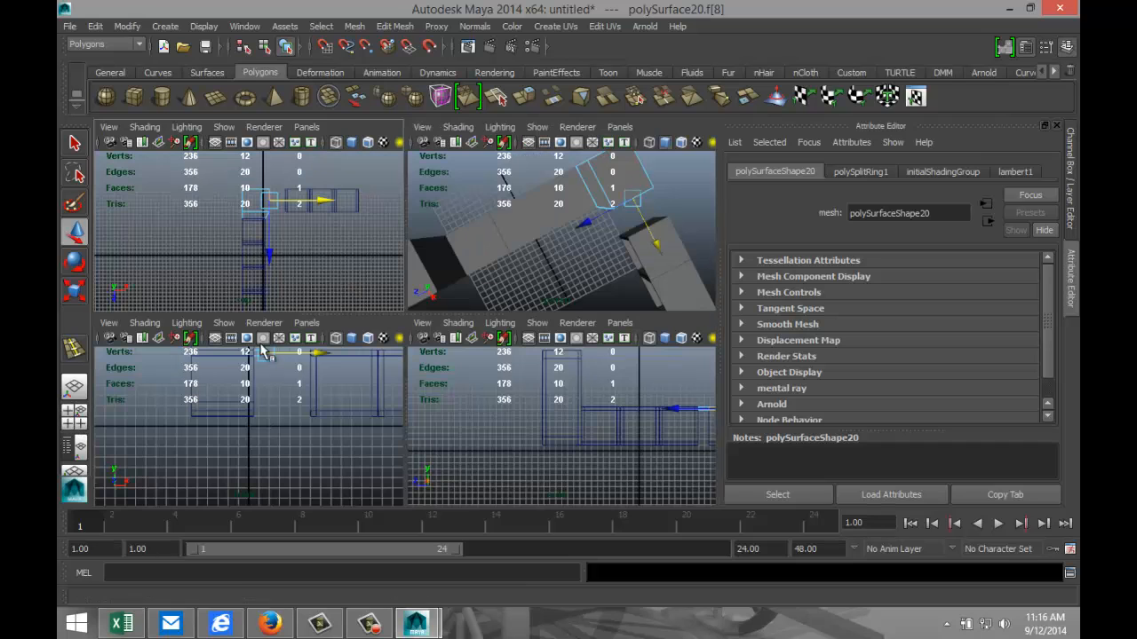
{"action": "key", "text": "space"}
{"action": "right_click_drag", "start_coordinate": [363, 282], "coordinate": [501, 333], "text": "alt"}
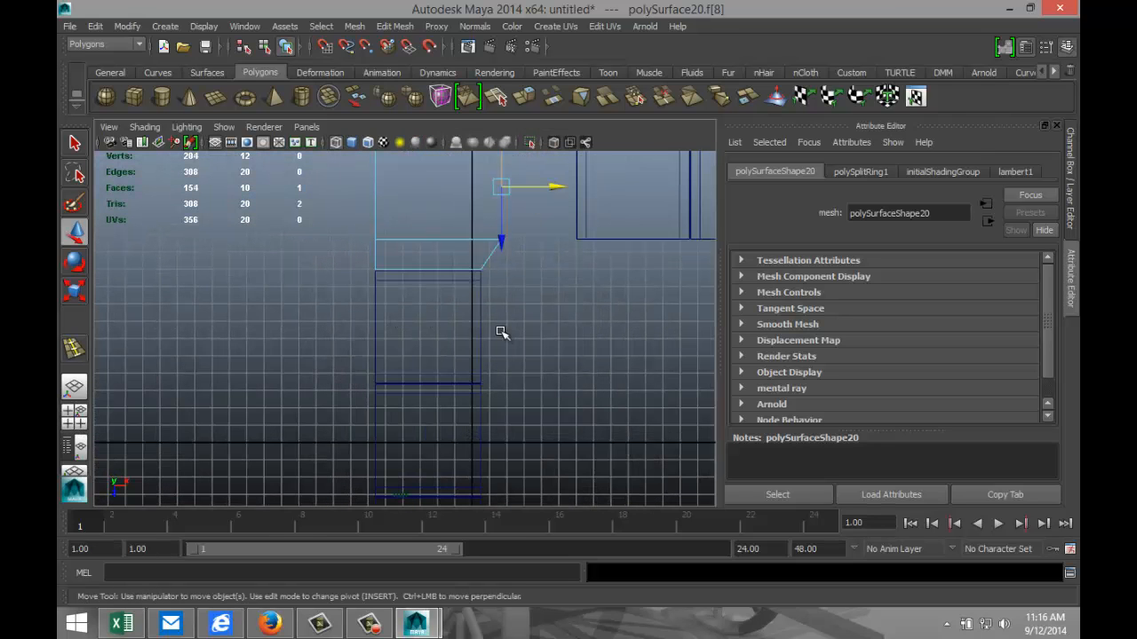
{"action": "middle_click_drag", "start_coordinate": [569, 325], "coordinate": [424, 432], "text": "alt"}
{"action": "scroll", "coordinate": [537, 335], "scroll_direction": "down", "scroll_amount": 3}
{"action": "left_click_drag", "start_coordinate": [419, 252], "coordinate": [666, 398]}
{"action": "left_click_drag", "start_coordinate": [587, 332], "coordinate": [542, 332]}
Step: Duplicate the corner slab and move the copy down to about -5.65 in Y, near the base of the units
{"action": "left_click", "coordinate": [74, 417]}
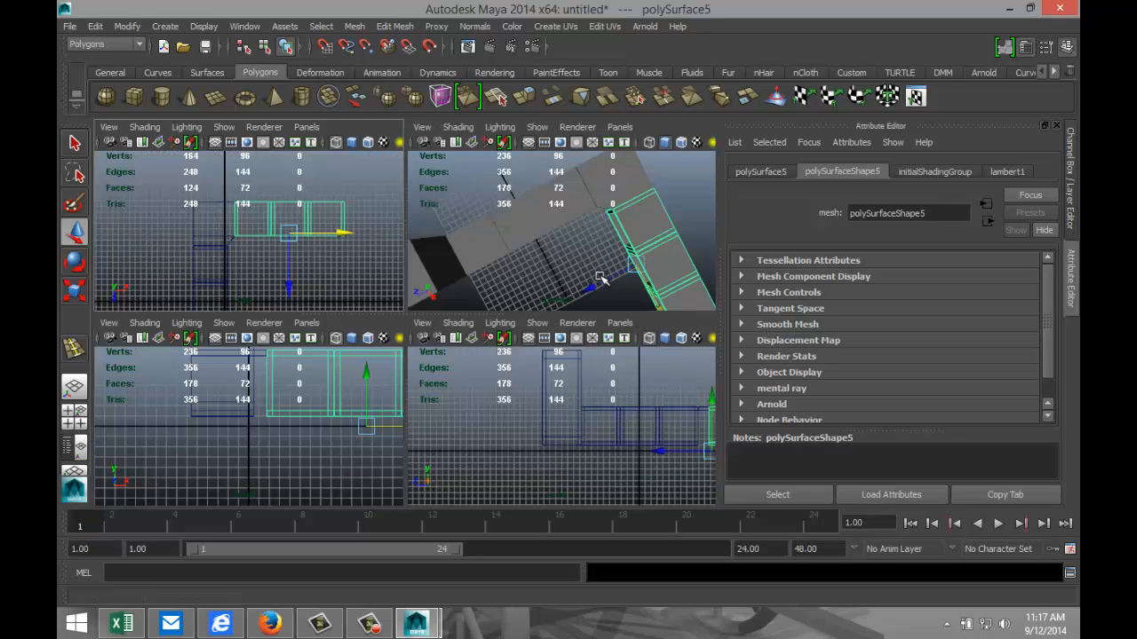
{"action": "key", "text": "space"}
{"action": "left_click_drag", "start_coordinate": [413, 407], "coordinate": [431, 326], "text": "alt"}
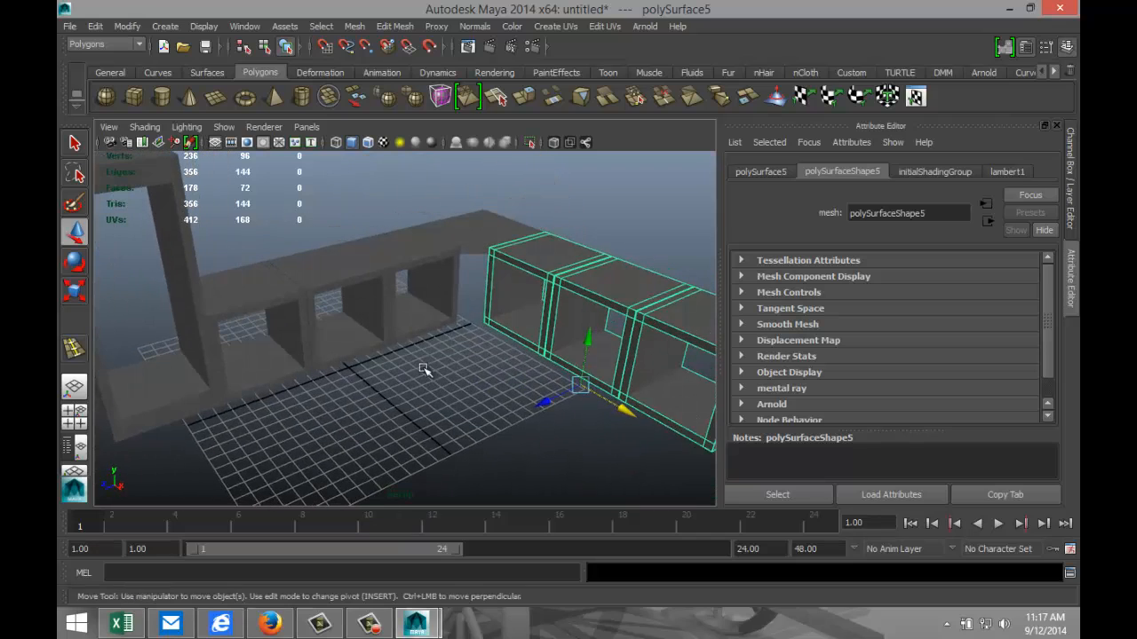
{"action": "left_click_drag", "start_coordinate": [423, 374], "coordinate": [452, 338], "text": "alt"}
{"action": "left_click", "coordinate": [477, 215]}
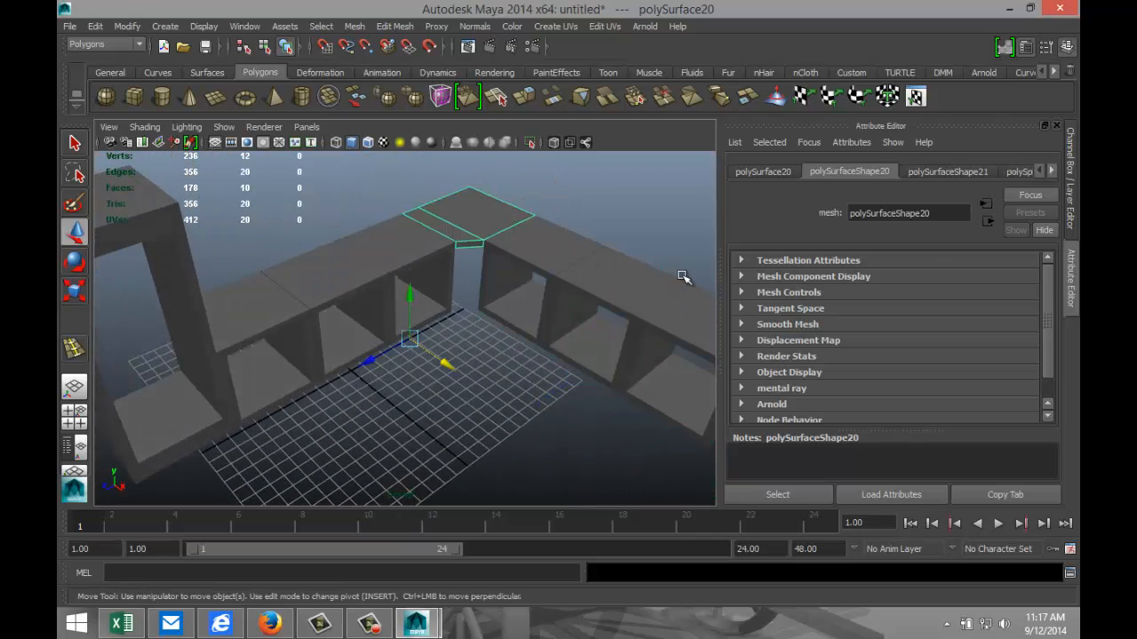
{"action": "key", "text": "ctrl+d"}
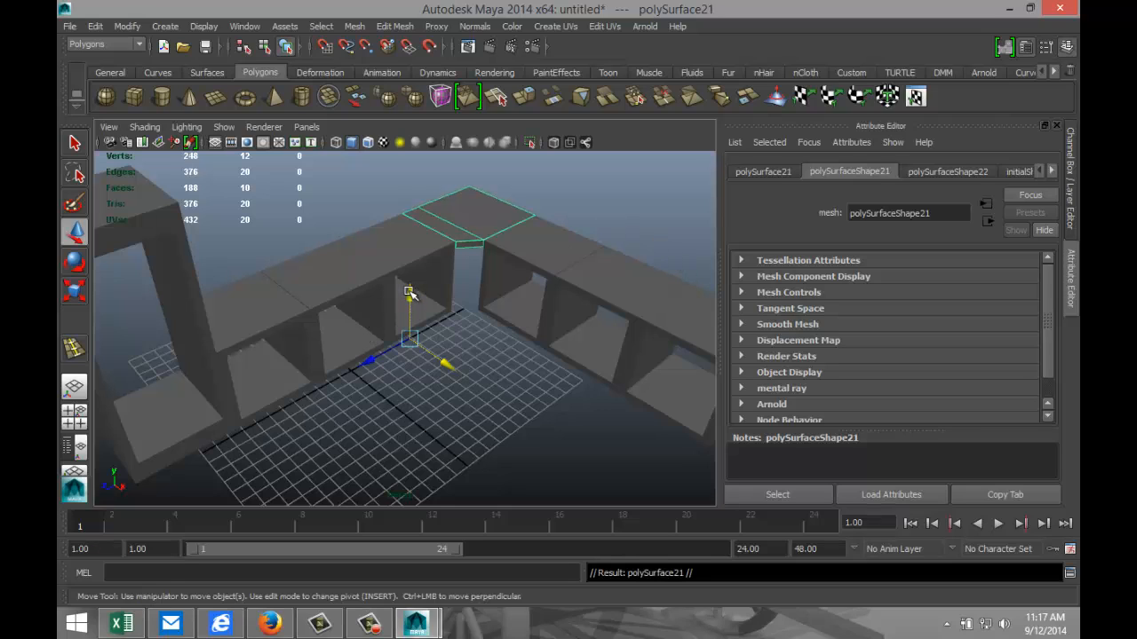
{"action": "left_click_drag", "start_coordinate": [409, 292], "coordinate": [410, 347]}
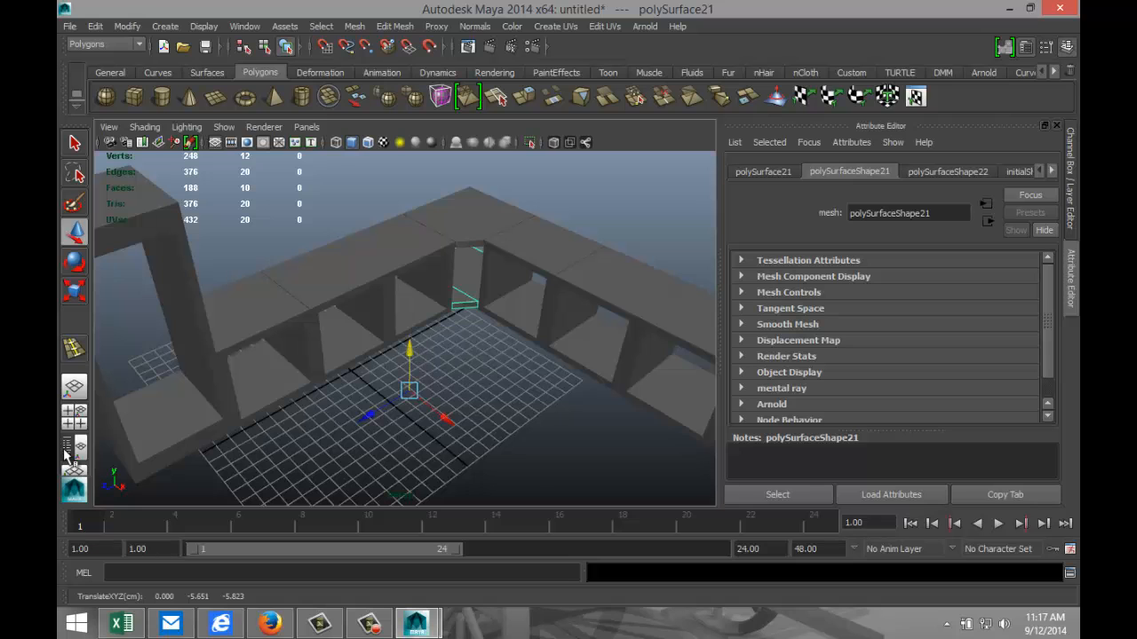
Step: In the side view, lower the slab copy to about -5.85 in Y, flush with the bottom of the units
{"action": "left_click", "coordinate": [73, 411]}
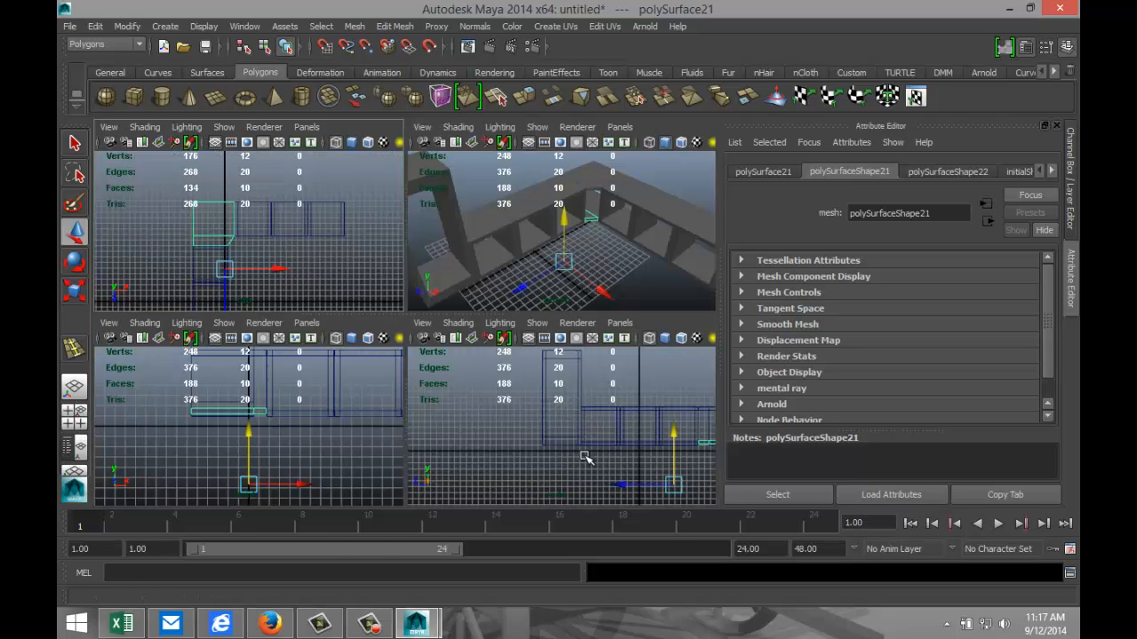
{"action": "key", "text": "space"}
{"action": "scroll", "coordinate": [504, 409], "scroll_direction": "up", "scroll_amount": 2}
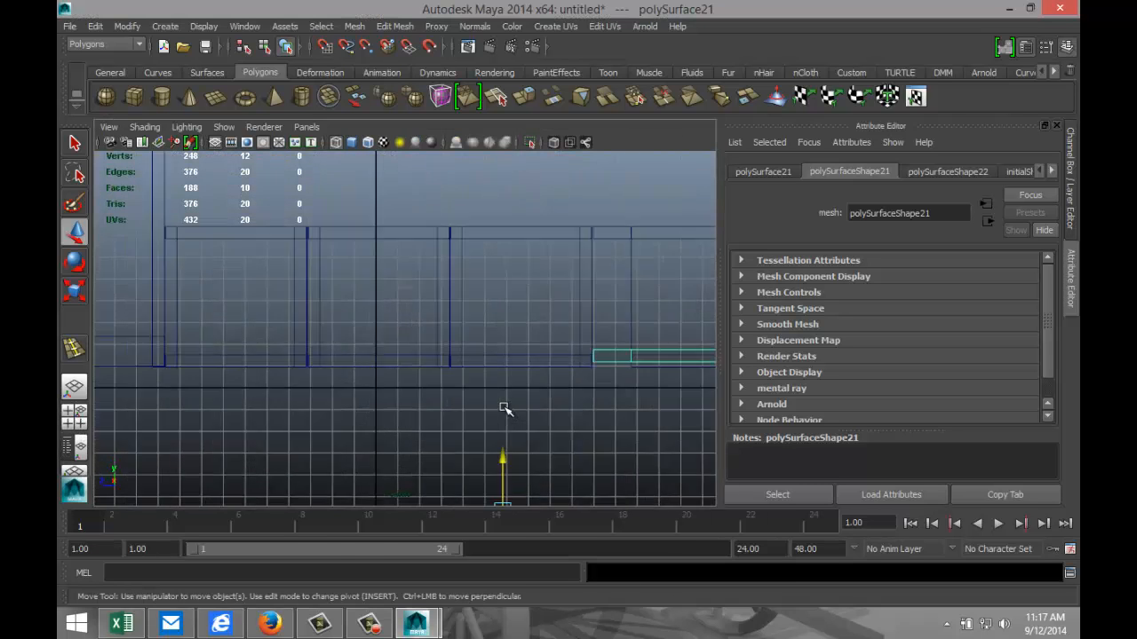
{"action": "key", "text": "f"}
{"action": "scroll", "coordinate": [469, 394], "scroll_direction": "down", "scroll_amount": 5}
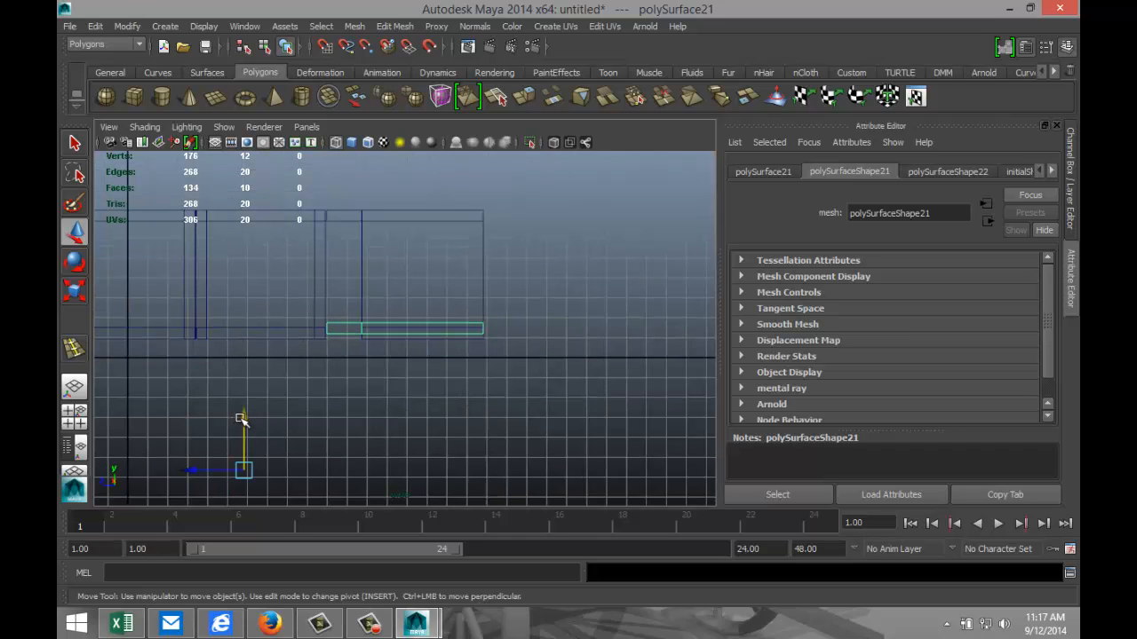
{"action": "left_click_drag", "start_coordinate": [244, 418], "coordinate": [244, 422]}
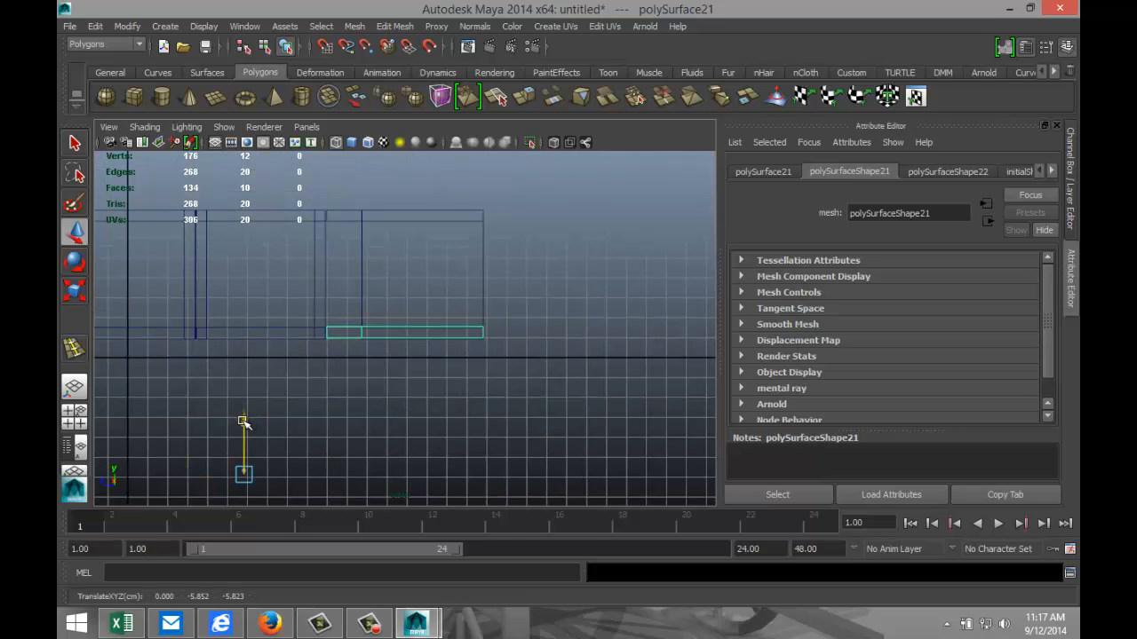
Step: Examine the L-shaped run and its corner piece from several angles in the perspective view
{"action": "left_click", "coordinate": [74, 417]}
{"action": "key", "text": "space"}
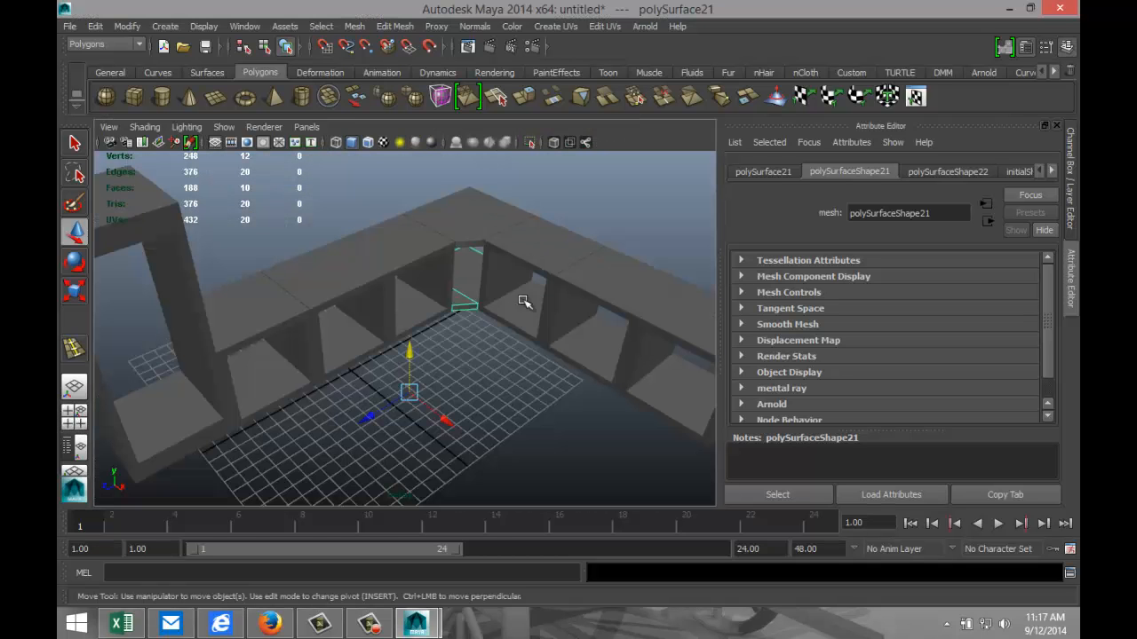
{"action": "left_click_drag", "start_coordinate": [448, 371], "coordinate": [453, 345], "text": "alt"}
{"action": "scroll", "coordinate": [454, 345], "scroll_direction": "down", "scroll_amount": 5}
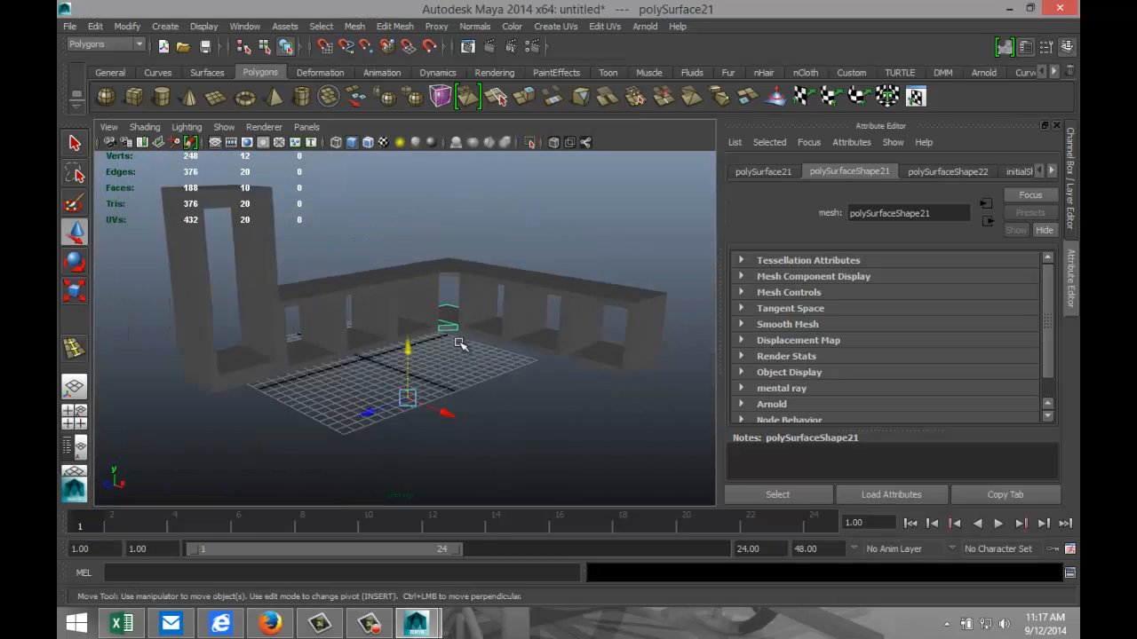
{"action": "left_click_drag", "start_coordinate": [438, 382], "coordinate": [411, 398], "text": "alt"}
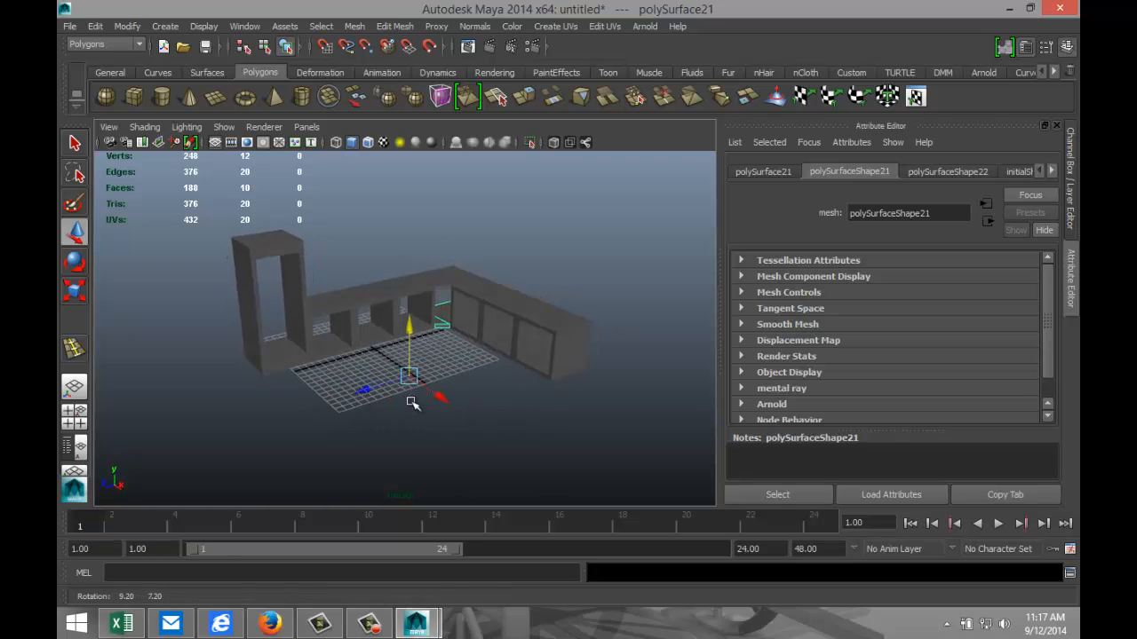
{"action": "left_click_drag", "start_coordinate": [495, 432], "coordinate": [484, 406], "text": "alt"}
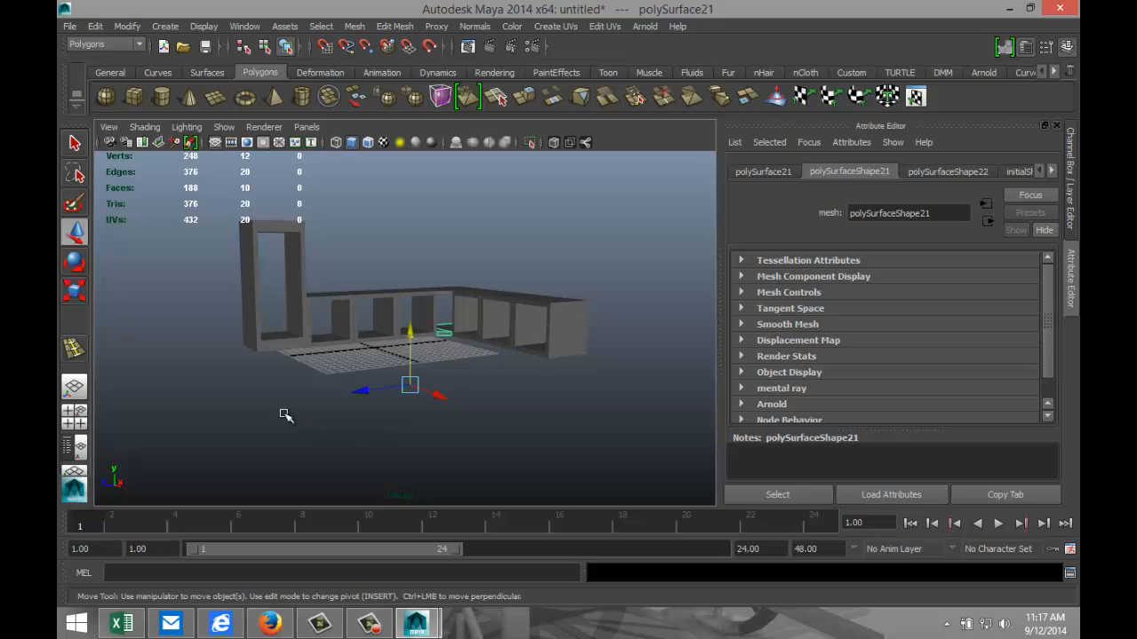
Step: Create a long, thin polygon box on the grid in front of the L-shaped run, parallel to the row with the tall unit
{"action": "left_click_drag", "start_coordinate": [284, 416], "coordinate": [297, 399], "text": "alt"}
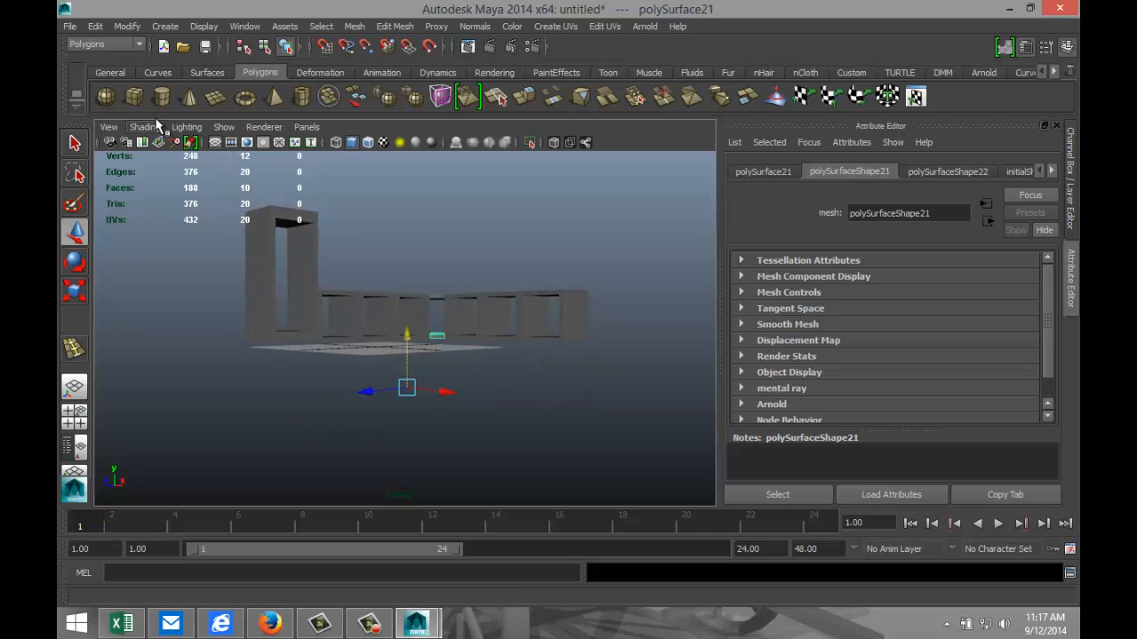
{"action": "left_click", "coordinate": [134, 97]}
{"action": "left_click_drag", "start_coordinate": [382, 391], "coordinate": [438, 407], "text": "alt"}
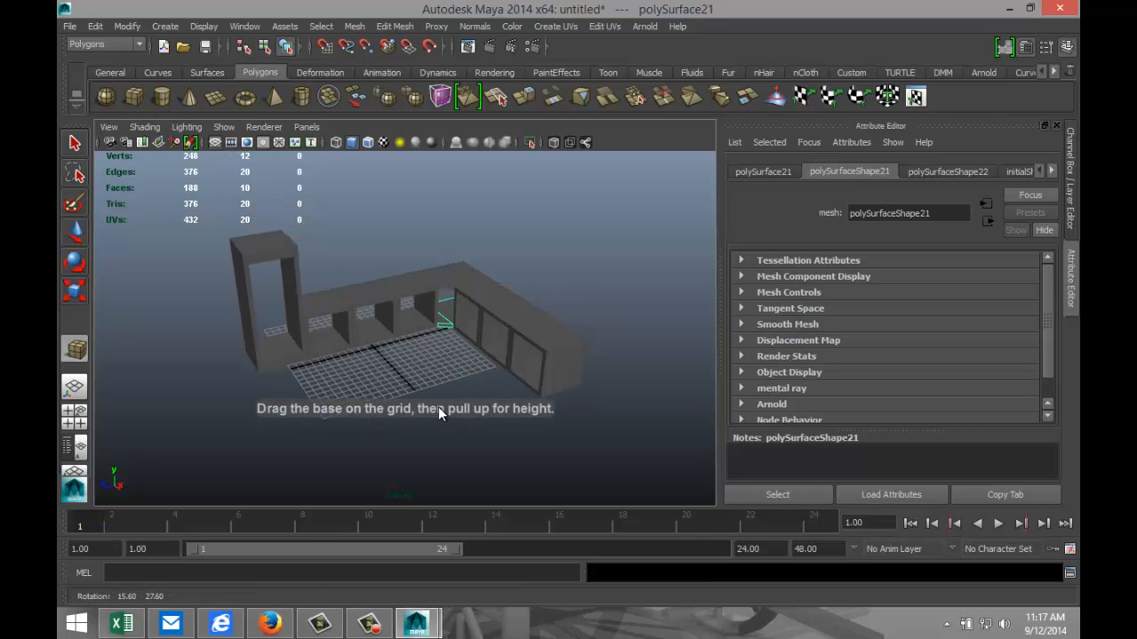
{"action": "left_click_drag", "start_coordinate": [251, 447], "coordinate": [480, 412]}
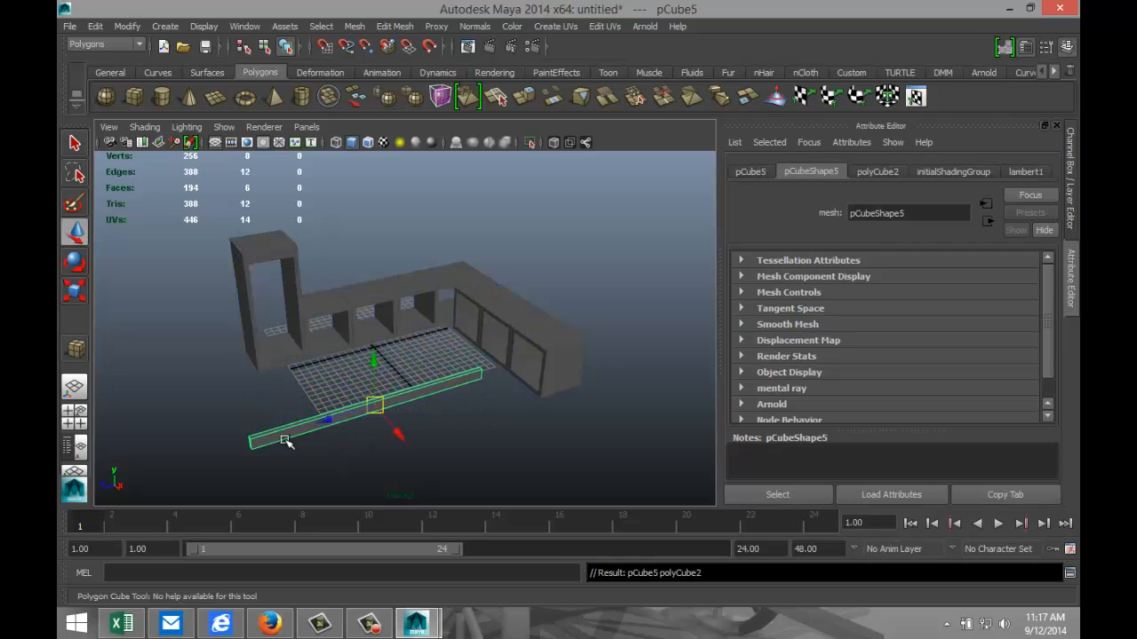
Step: In the top view, move the long strip to about 0.22 in X and 1.27 in Z, along the front of the tall unit's row
{"action": "left_click", "coordinate": [77, 417]}
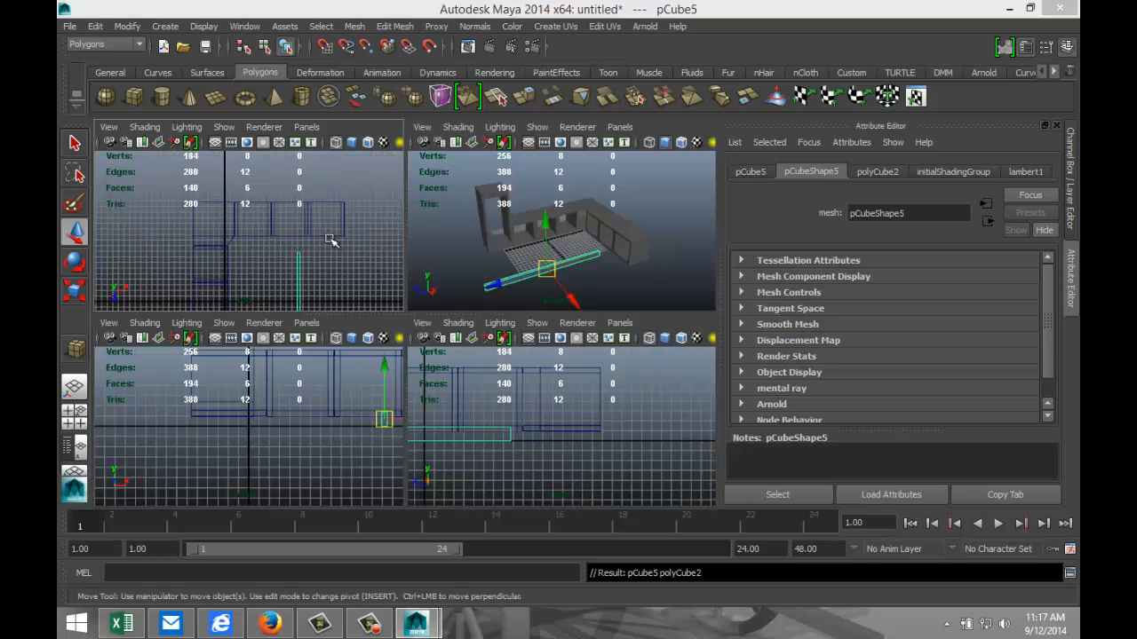
{"action": "key", "text": "space"}
{"action": "scroll", "coordinate": [480, 325], "scroll_direction": "down", "scroll_amount": 2}
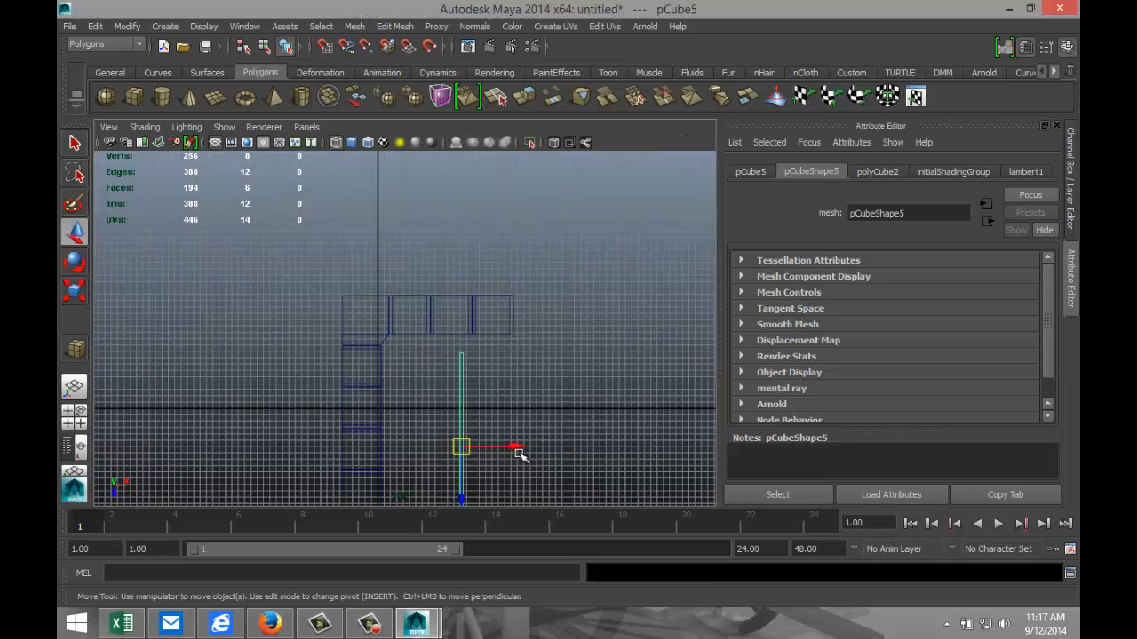
{"action": "left_click_drag", "start_coordinate": [521, 454], "coordinate": [441, 445]}
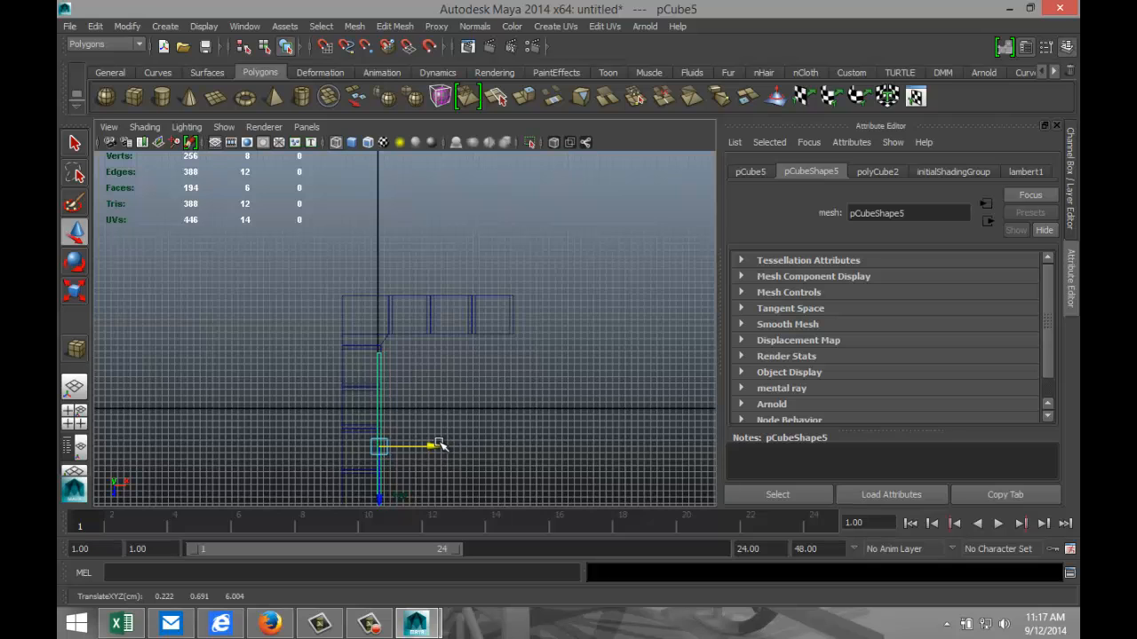
{"action": "middle_click_drag", "start_coordinate": [447, 443], "coordinate": [510, 388], "text": "alt"}
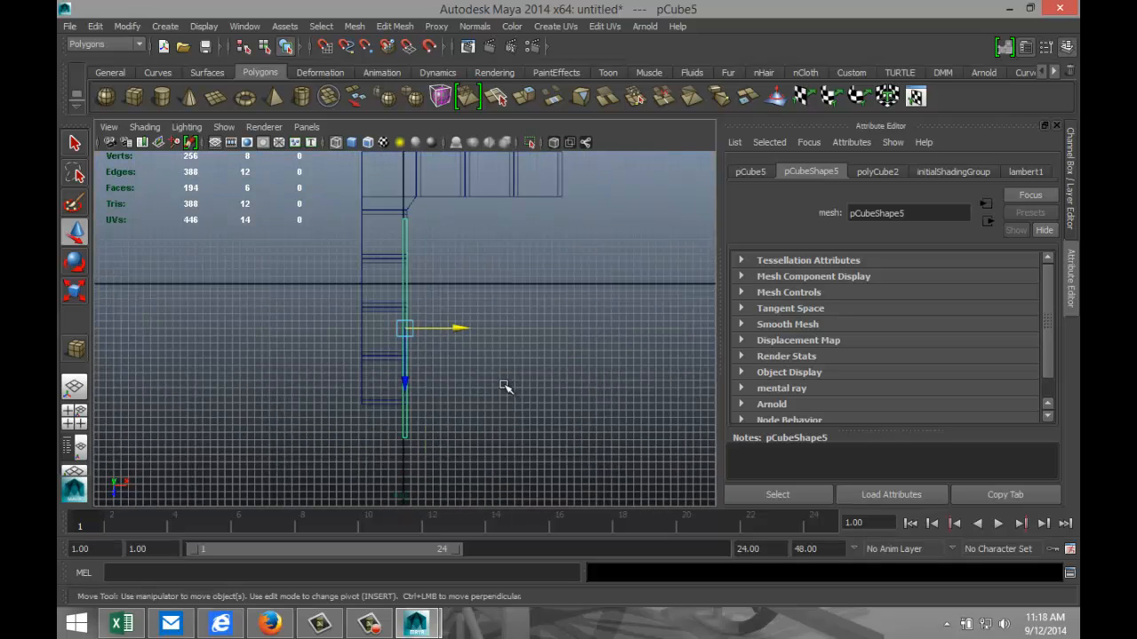
{"action": "left_click_drag", "start_coordinate": [408, 382], "coordinate": [407, 347]}
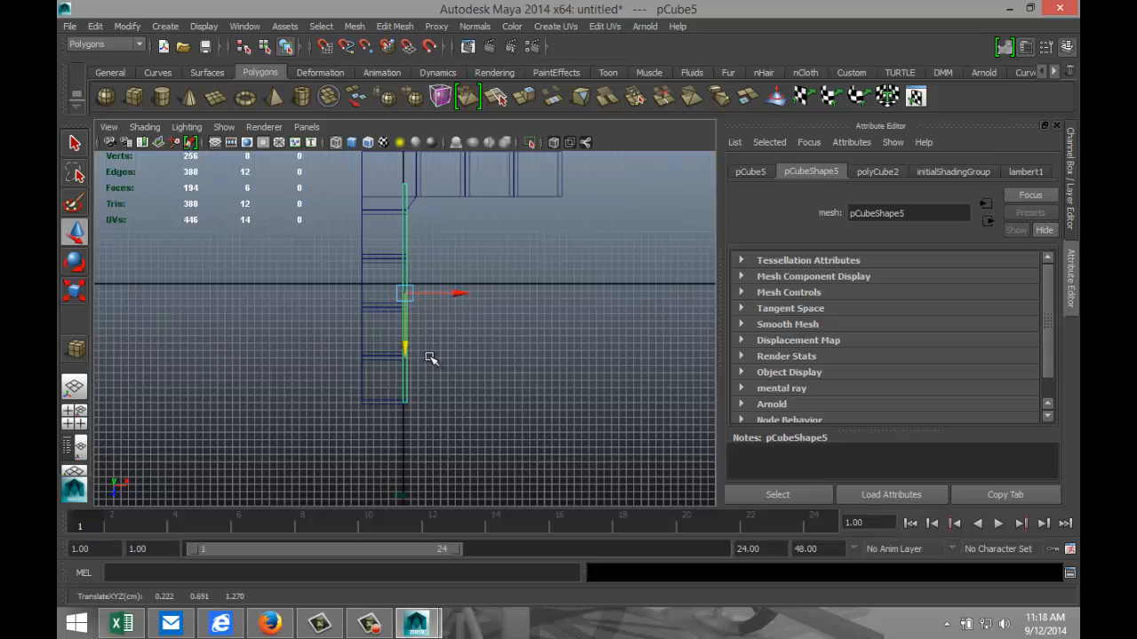
Step: In the perspective view, slide the strip slightly back along X so it sits recessed at the base of the row
{"action": "left_click", "coordinate": [83, 424]}
{"action": "key", "text": "space"}
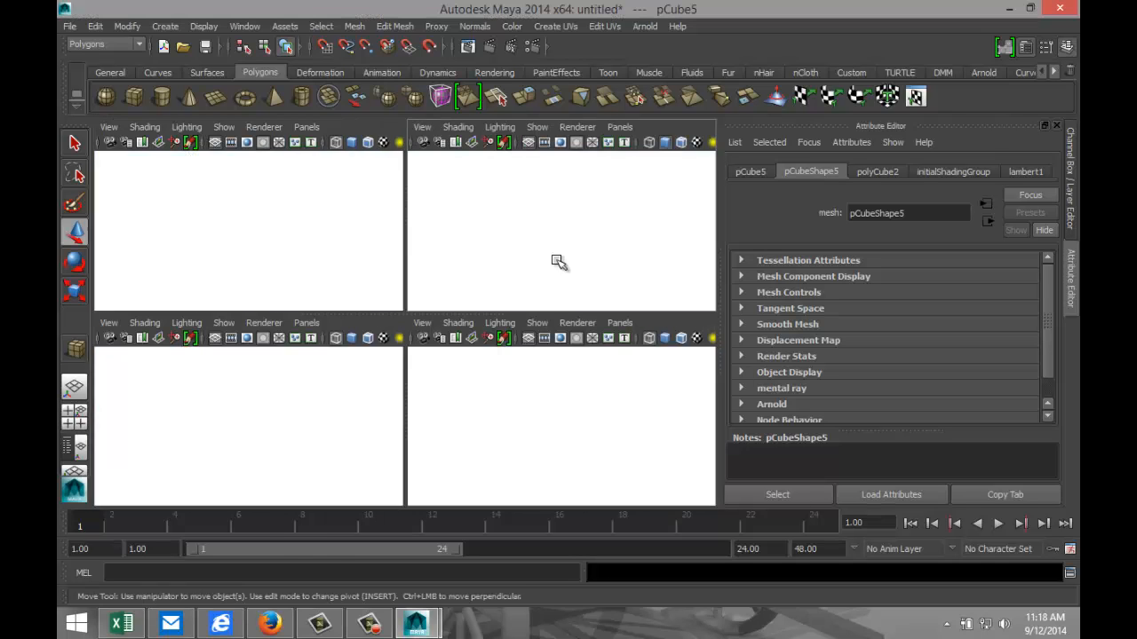
{"action": "scroll", "coordinate": [456, 362], "scroll_direction": "up", "scroll_amount": 4}
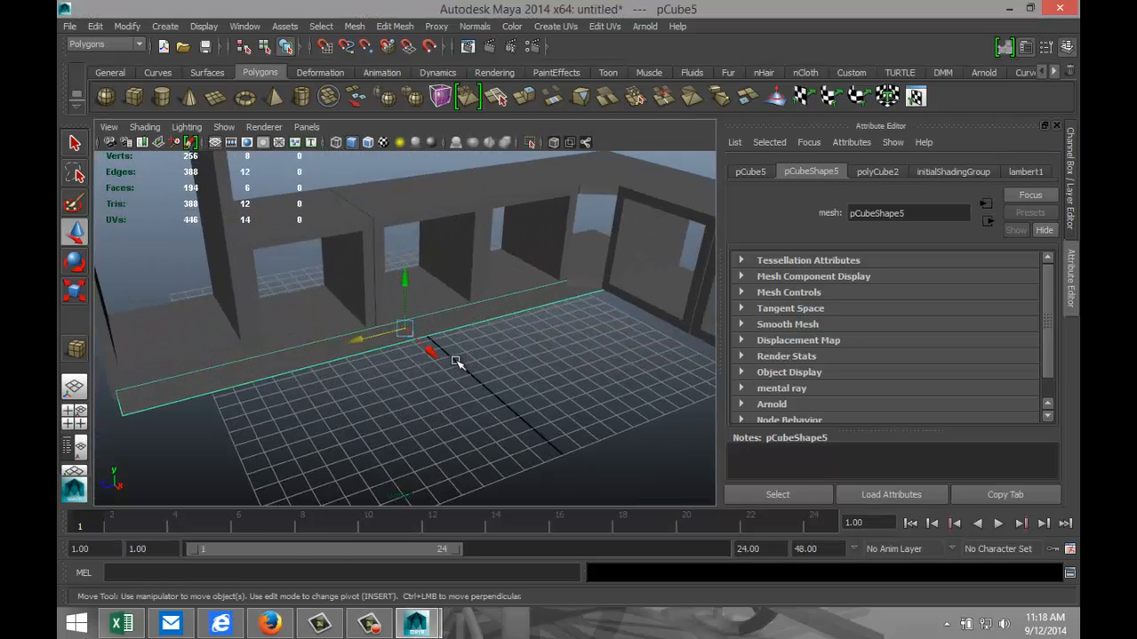
{"action": "scroll", "coordinate": [456, 362], "scroll_direction": "down", "scroll_amount": 2}
{"action": "left_click_drag", "start_coordinate": [341, 402], "coordinate": [450, 370], "text": "alt"}
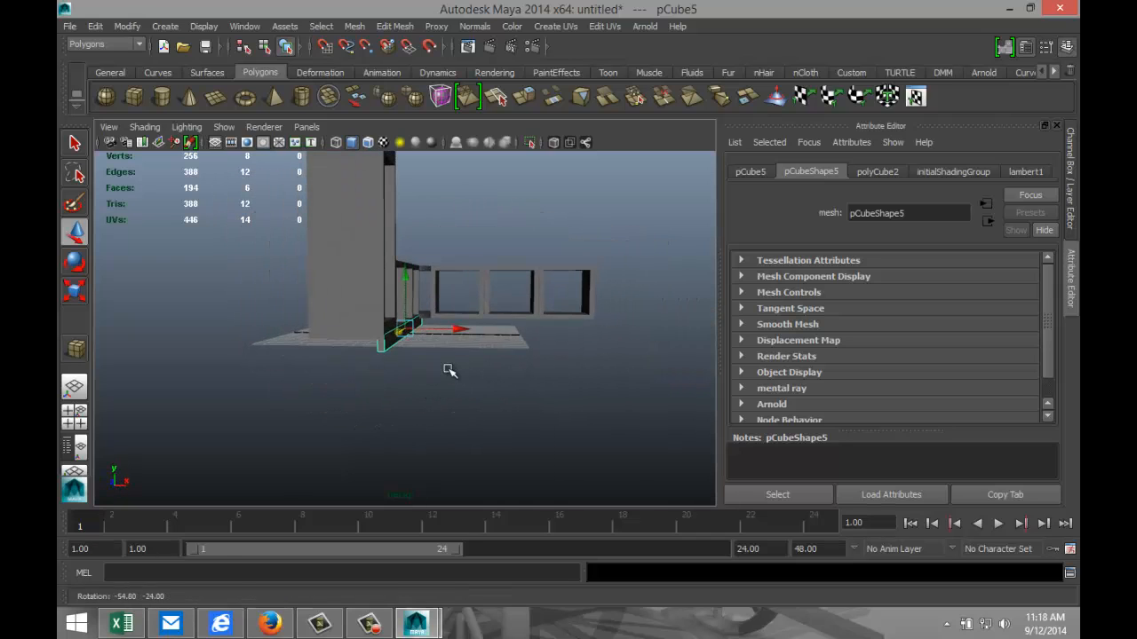
{"action": "left_click_drag", "start_coordinate": [460, 331], "coordinate": [518, 390]}
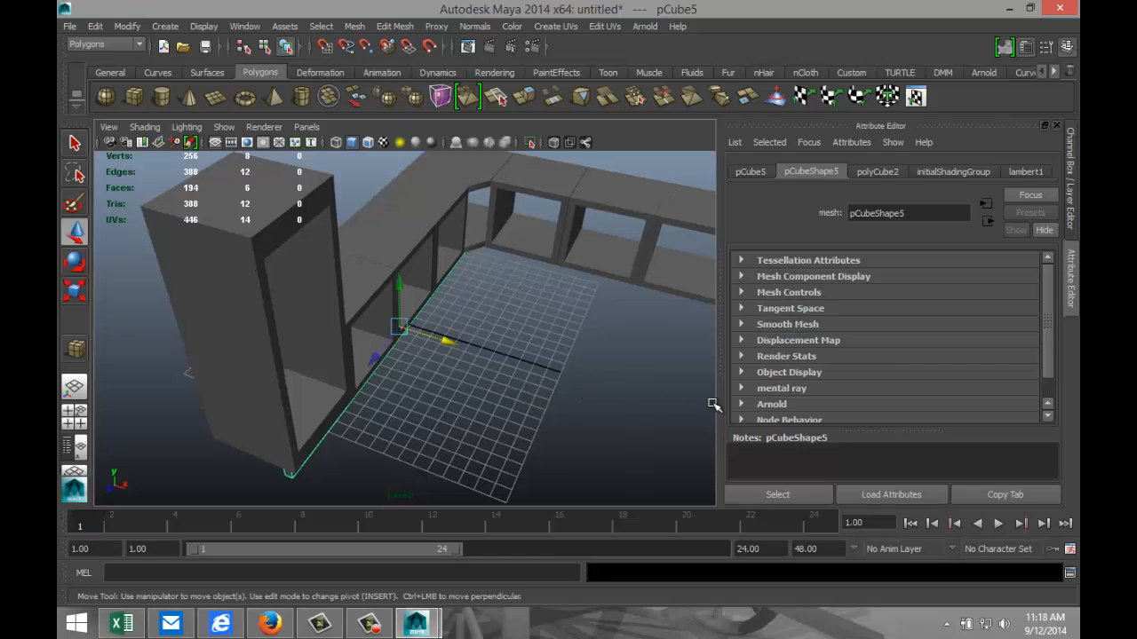
Step: Duplicate the base strip, move the copy out to about 13.7 in X, and set its Y rotation to -90
{"action": "key", "text": "ctrl+d"}
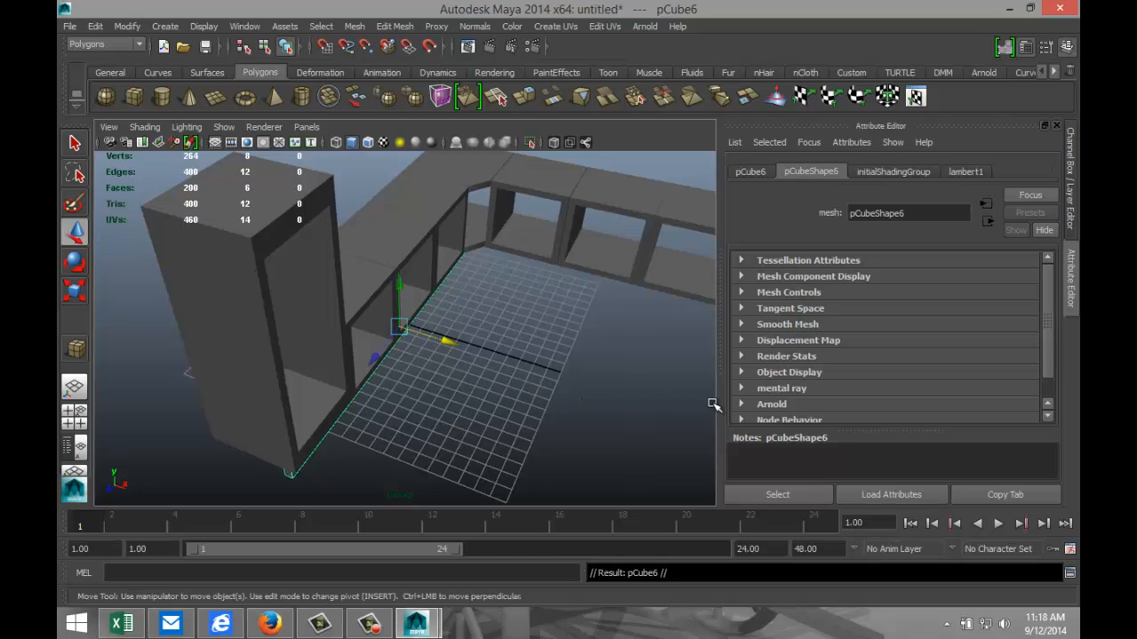
{"action": "left_click_drag", "start_coordinate": [447, 342], "coordinate": [634, 401]}
{"action": "scroll", "coordinate": [634, 400], "scroll_direction": "down", "scroll_amount": 5}
{"action": "key", "text": "e"}
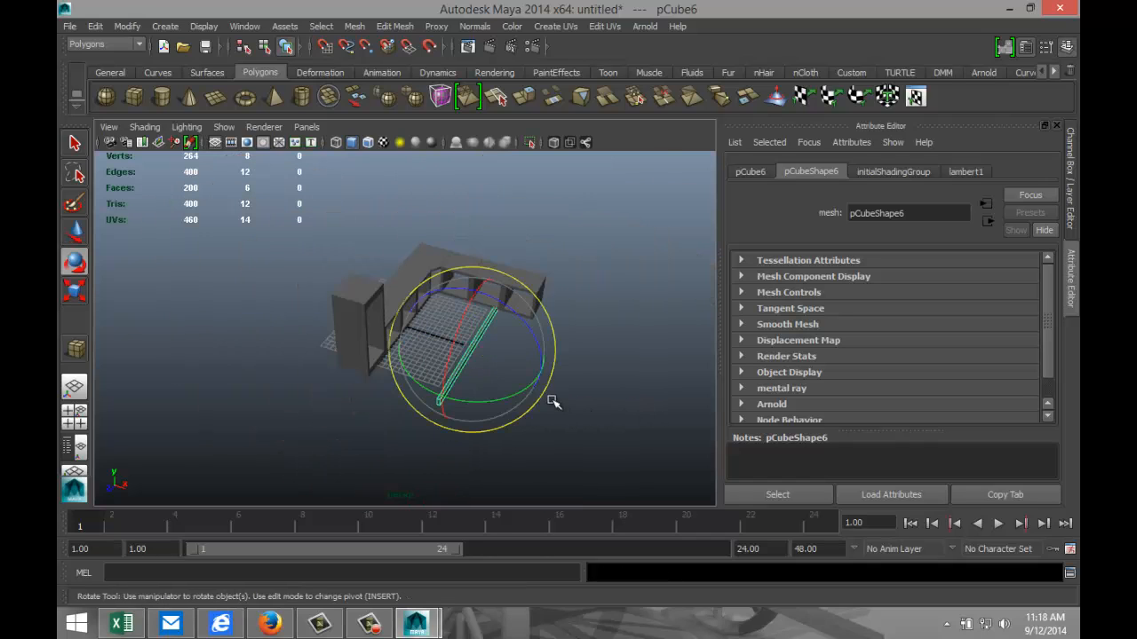
{"action": "left_click_drag", "start_coordinate": [513, 391], "coordinate": [414, 387]}
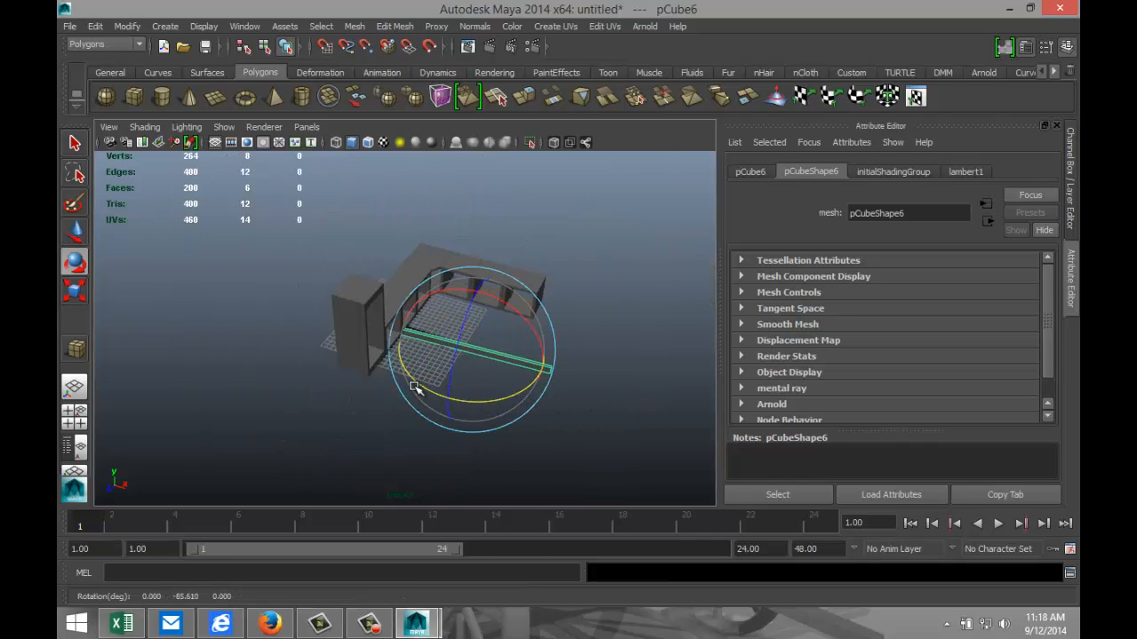
{"action": "left_click", "coordinate": [757, 174]}
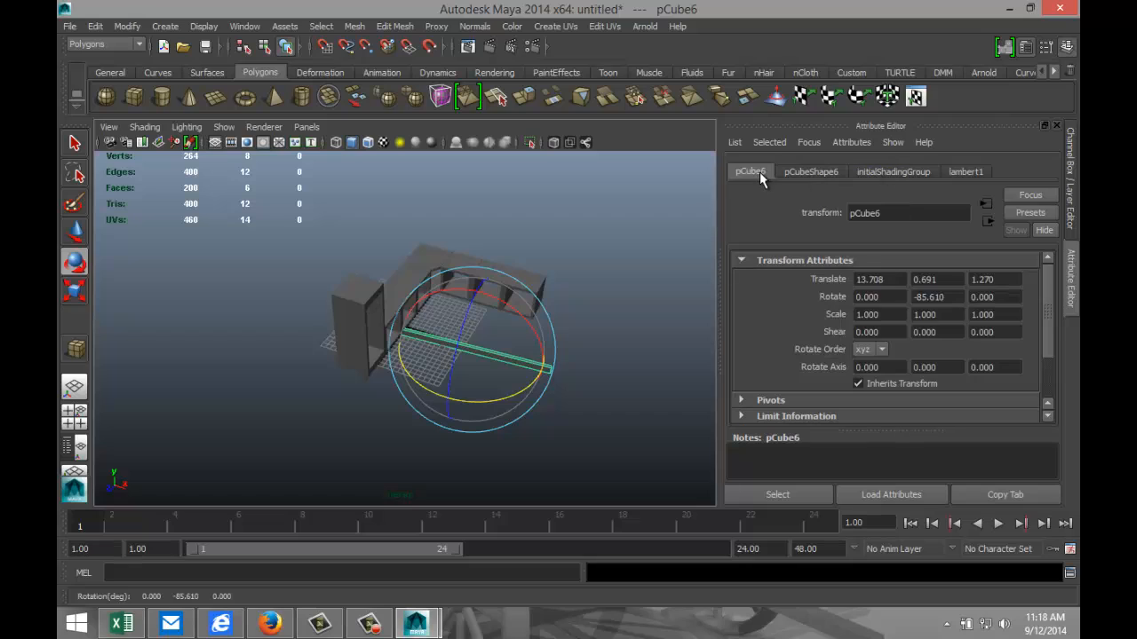
{"action": "left_click", "coordinate": [955, 297]}
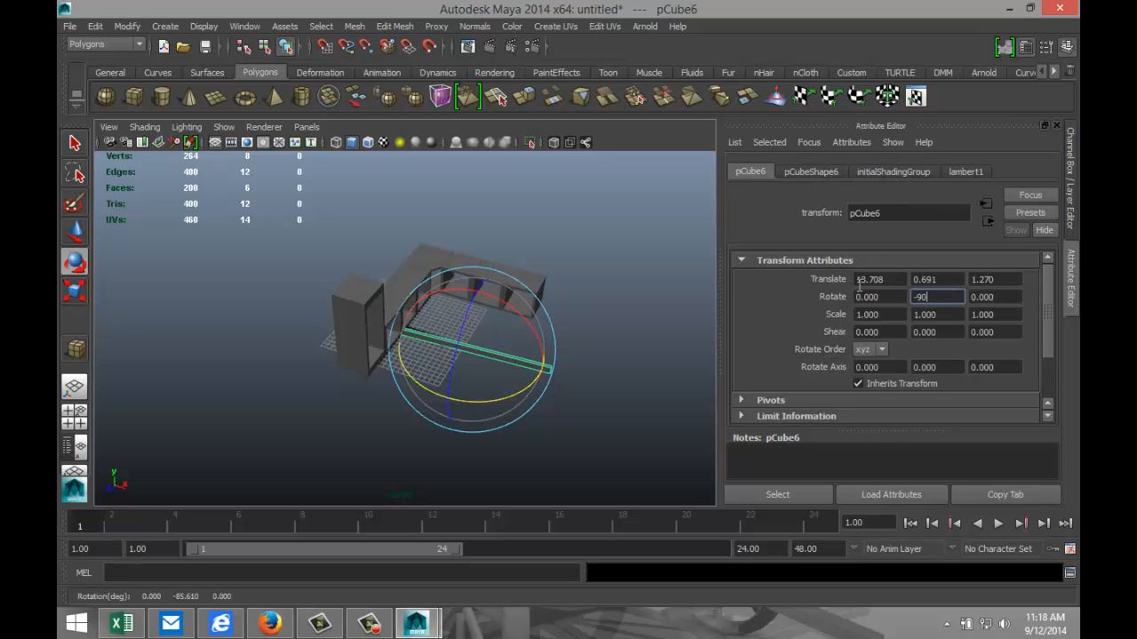
{"action": "key", "text": "Return"}
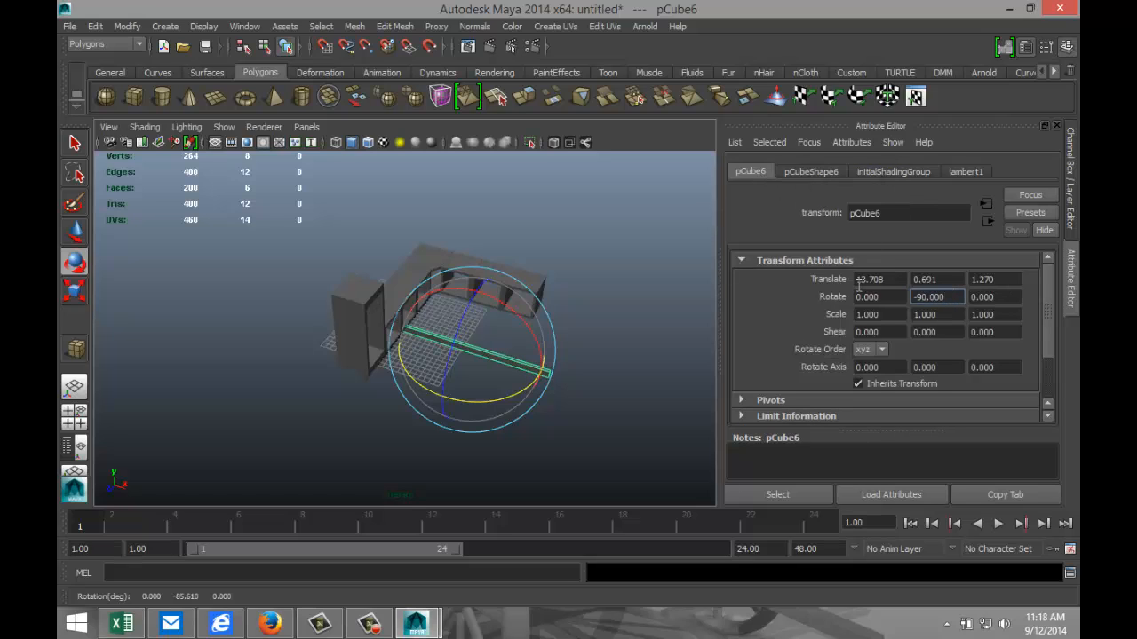
Step: In the top view, move the rotated strip to about 6.61 in X and -12.49 in Z, along the front of the second row
{"action": "left_click", "coordinate": [74, 411]}
{"action": "key", "text": "space"}
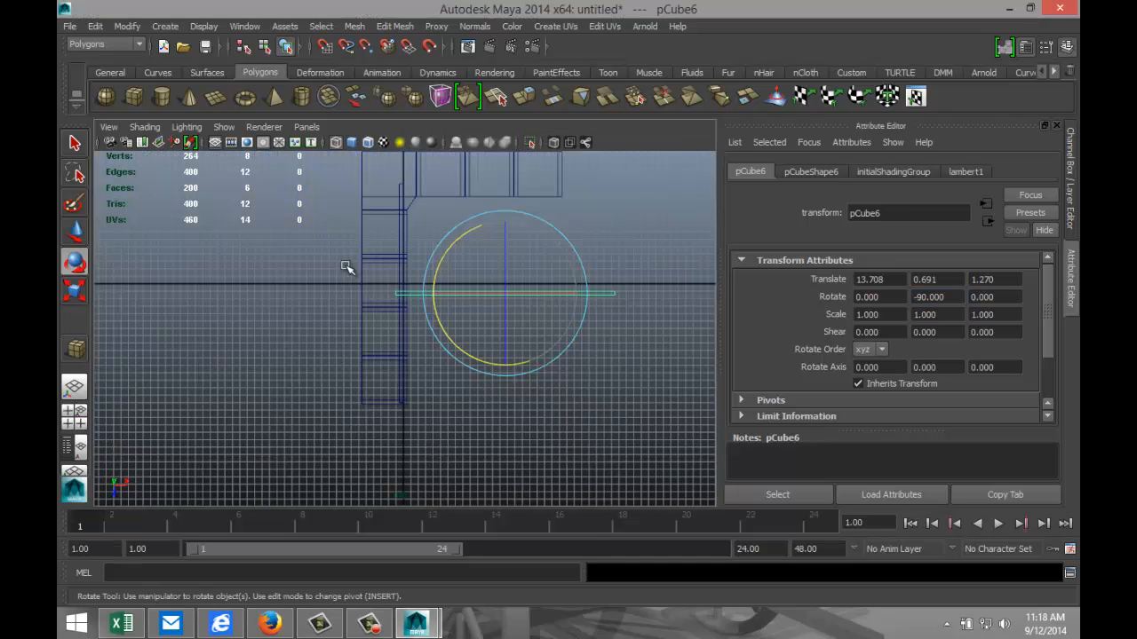
{"action": "key", "text": "f"}
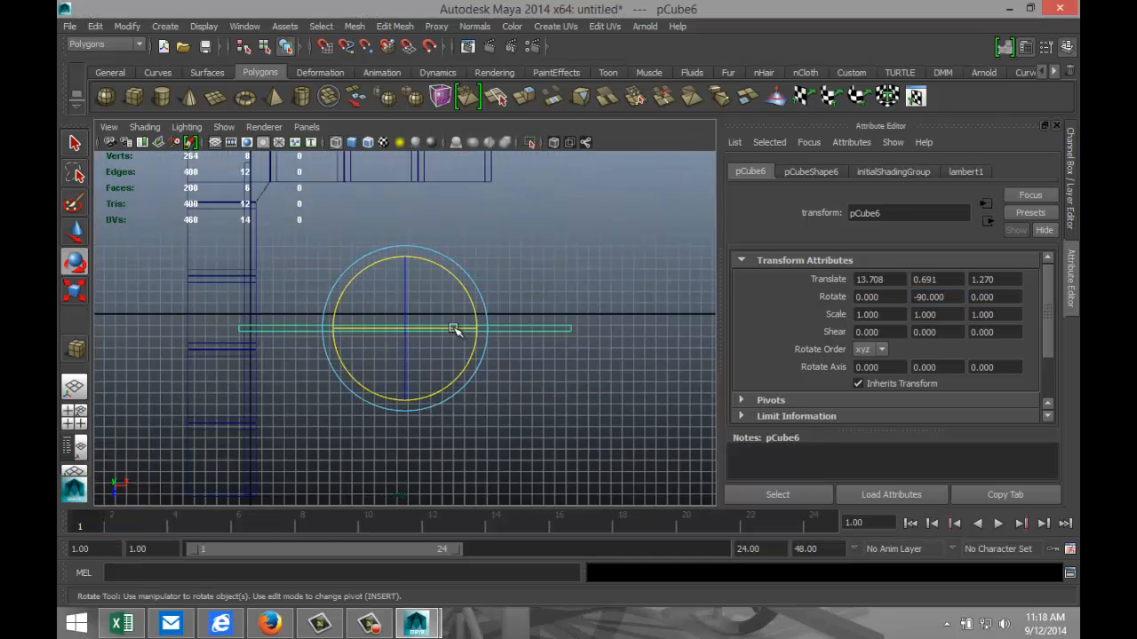
{"action": "key", "text": "w"}
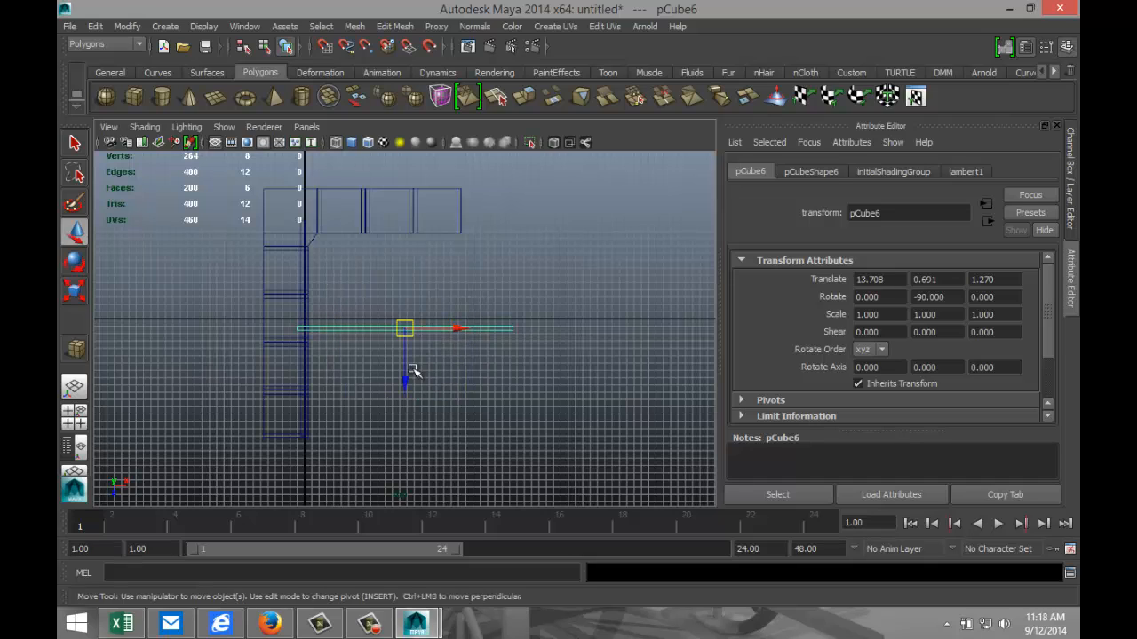
{"action": "left_click_drag", "start_coordinate": [405, 380], "coordinate": [402, 279]}
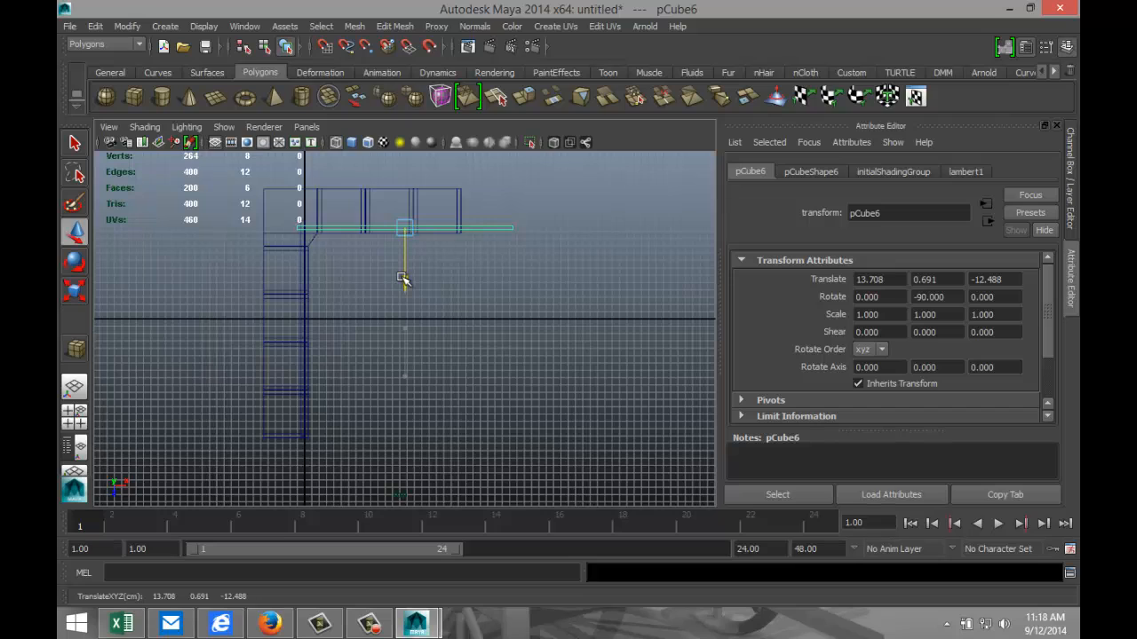
{"action": "left_click_drag", "start_coordinate": [463, 229], "coordinate": [410, 227]}
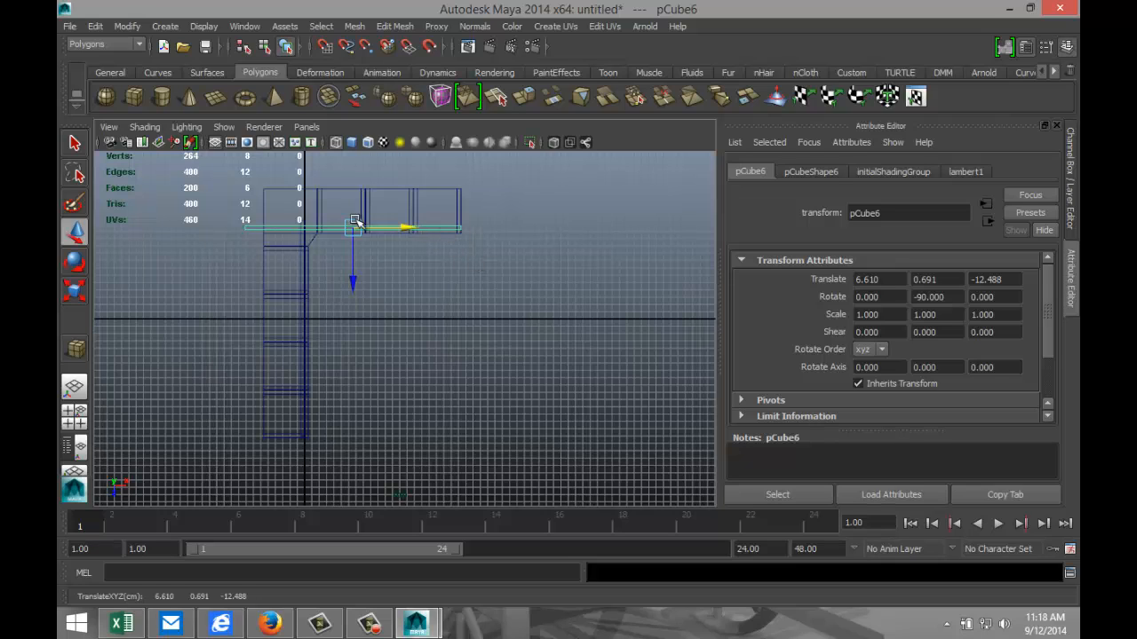
Step: Move the strip's pivot to its outer end and shorten it toward that end to a Z scale of about 0.739
{"action": "key", "text": "Insert"}
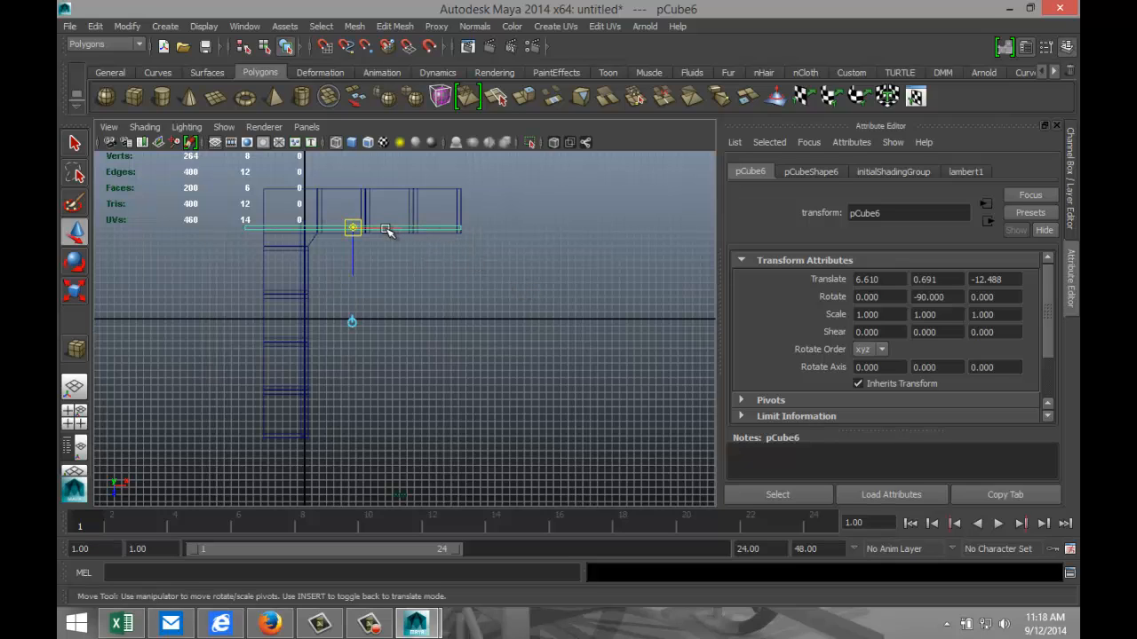
{"action": "left_click_drag", "start_coordinate": [389, 229], "coordinate": [500, 251]}
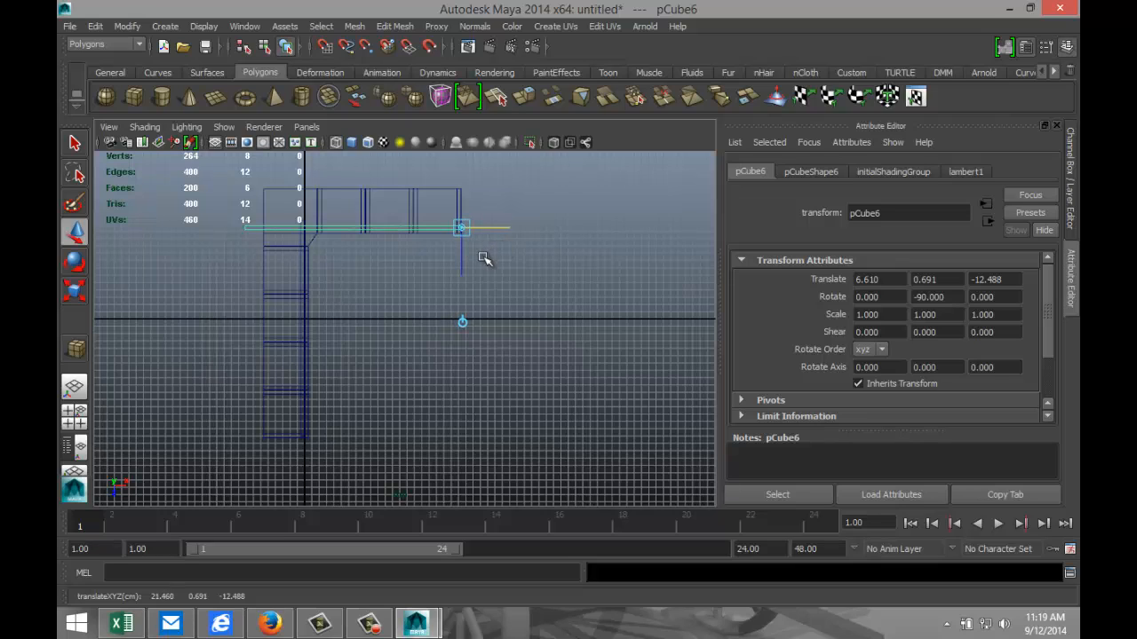
{"action": "key", "text": "r"}
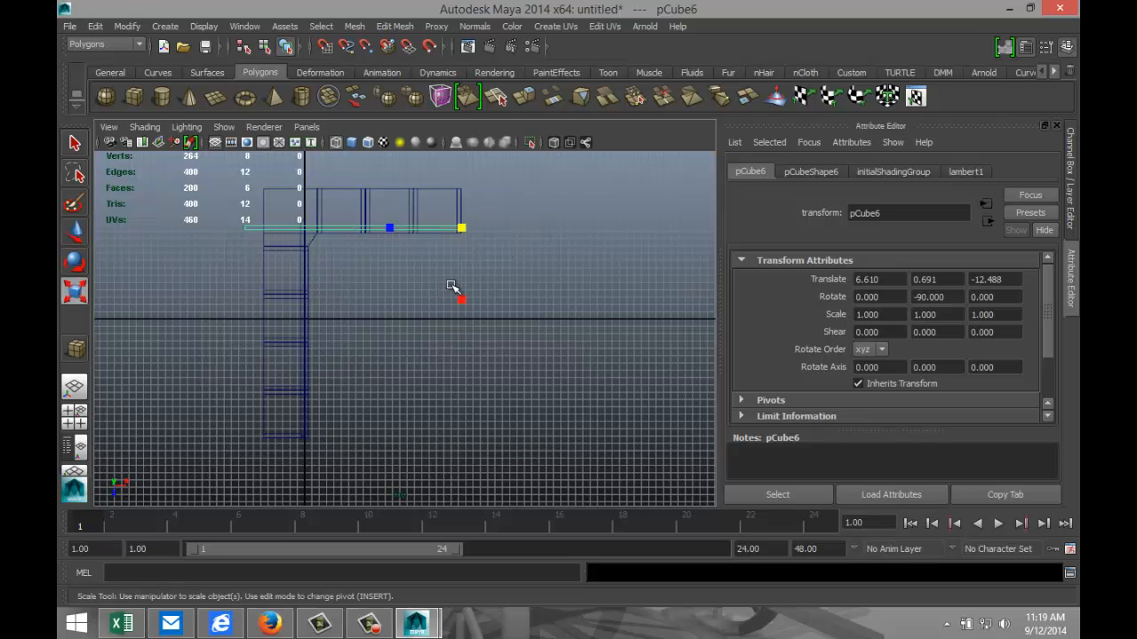
{"action": "left_click", "coordinate": [388, 228]}
{"action": "left_click_drag", "start_coordinate": [388, 228], "coordinate": [409, 233]}
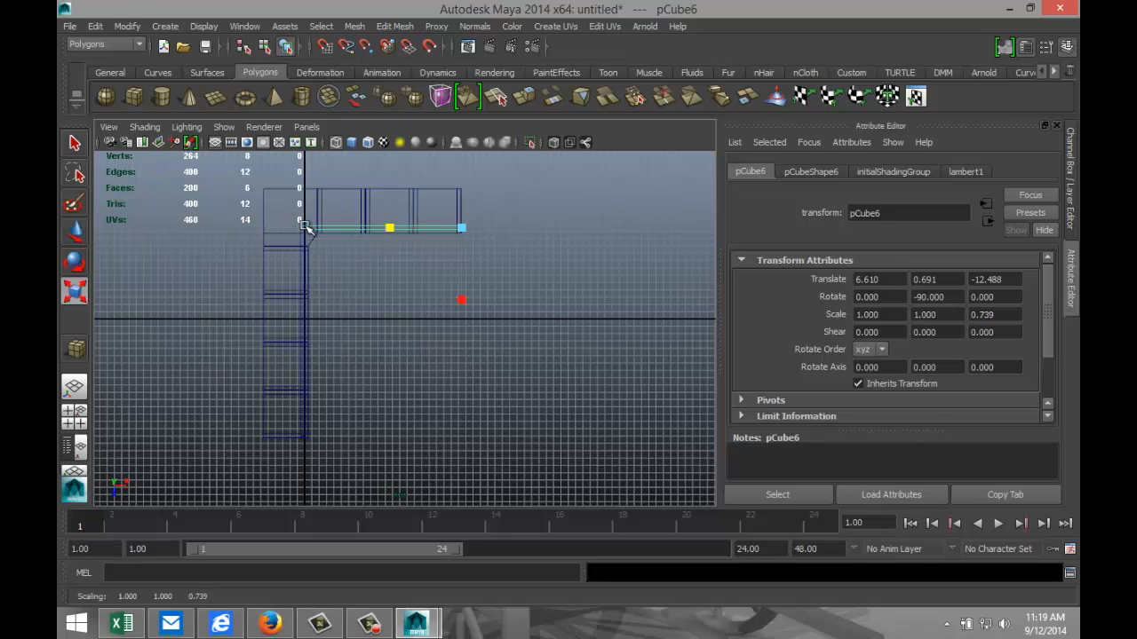
Step: Examine the base strips along both rows and the gap at the corner in the perspective view
{"action": "left_click", "coordinate": [75, 417]}
{"action": "key", "text": "space"}
{"action": "scroll", "coordinate": [502, 347], "scroll_direction": "up", "scroll_amount": 5}
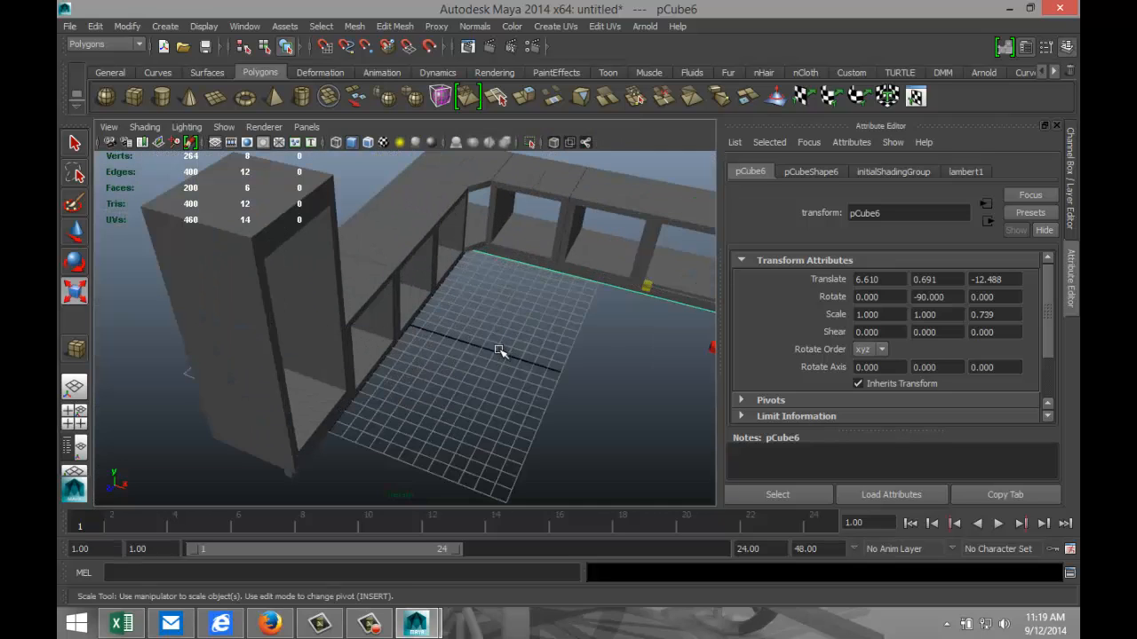
{"action": "left_click_drag", "start_coordinate": [500, 350], "coordinate": [450, 355], "text": "alt"}
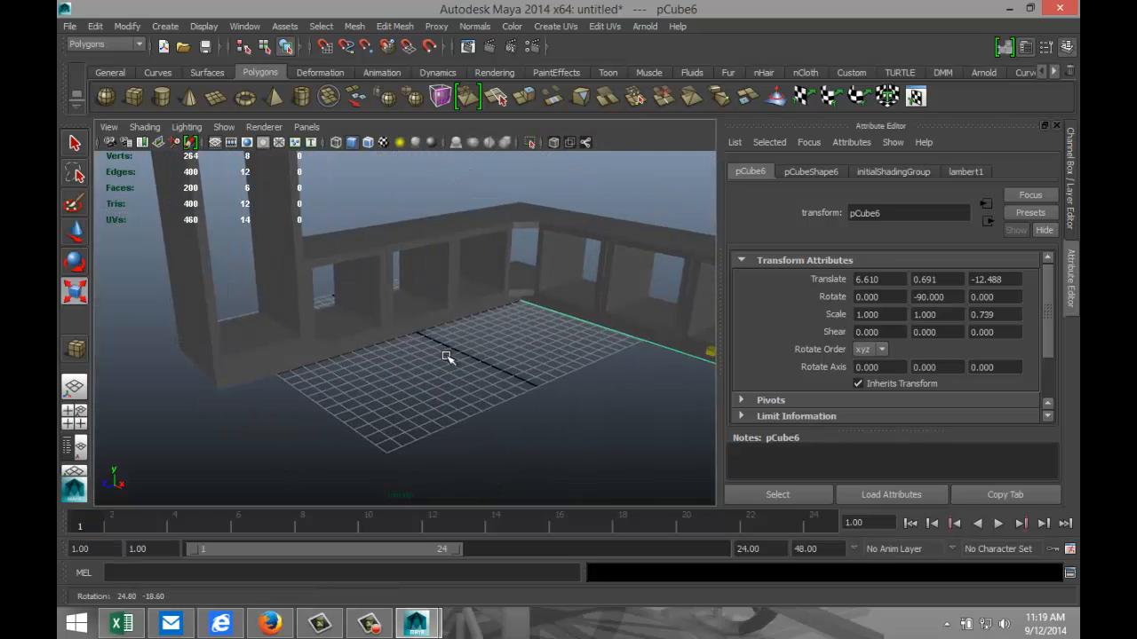
{"action": "key", "text": "bracketleft"}
{"action": "key", "text": "bracketright"}
{"action": "left_click_drag", "start_coordinate": [533, 335], "coordinate": [532, 360], "text": "alt"}
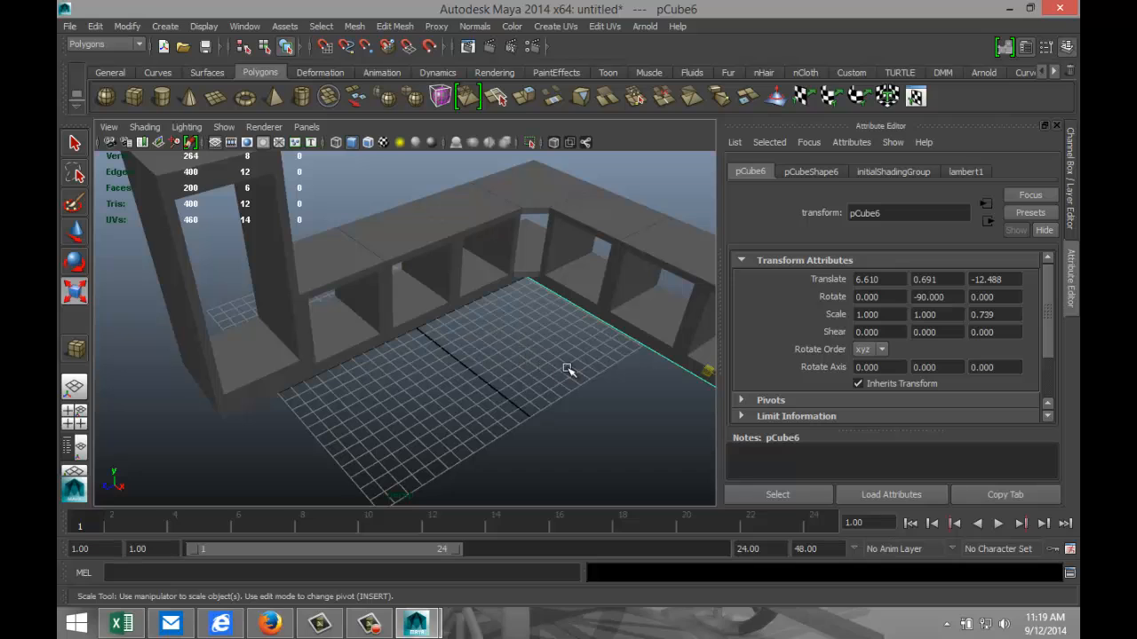
Step: Duplicate the second row's strip, move the copy to about 0.31 in Z, and rotate it to about -40.55 degrees in Y
{"action": "key", "text": "ctrl+d"}
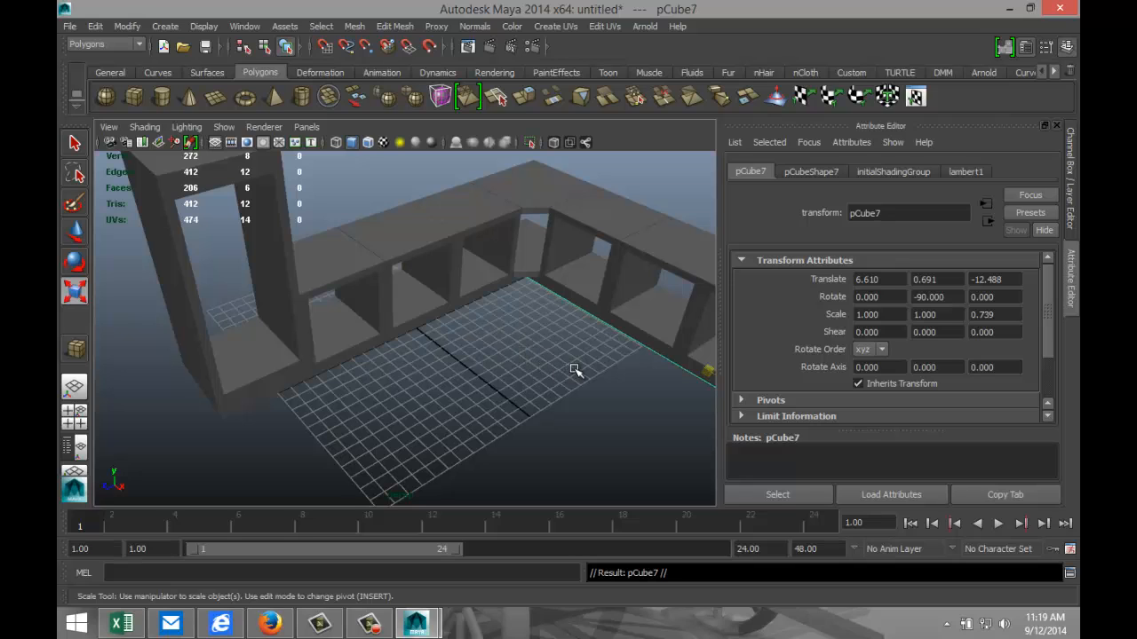
{"action": "scroll", "coordinate": [603, 342], "scroll_direction": "down", "scroll_amount": 5}
{"action": "key", "text": "w"}
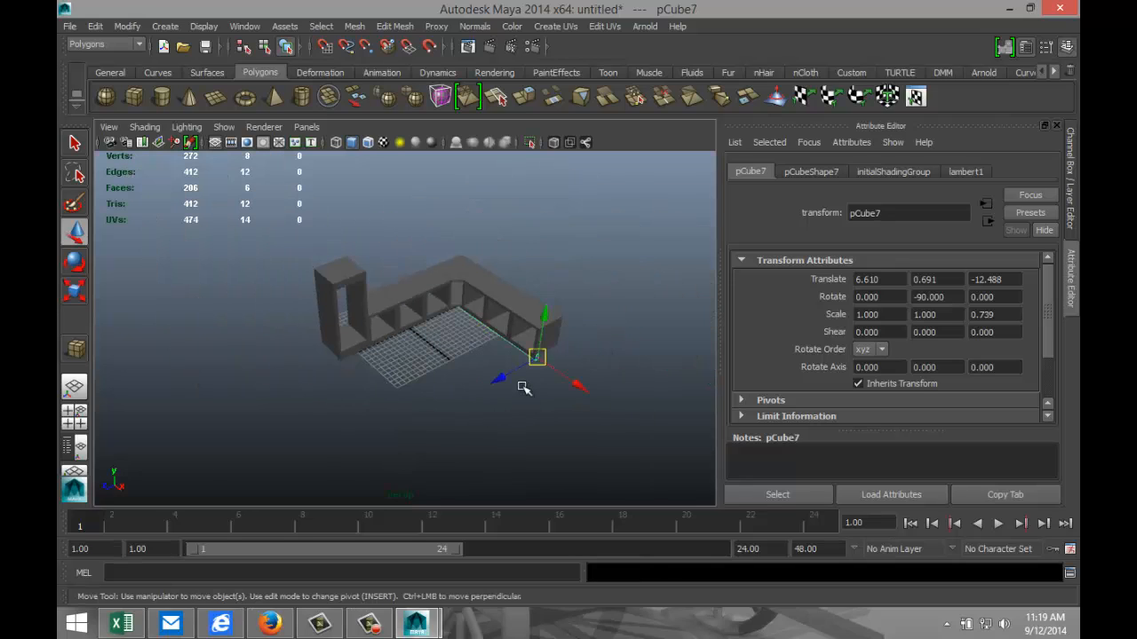
{"action": "left_click_drag", "start_coordinate": [504, 381], "coordinate": [522, 432]}
{"action": "key", "text": "e"}
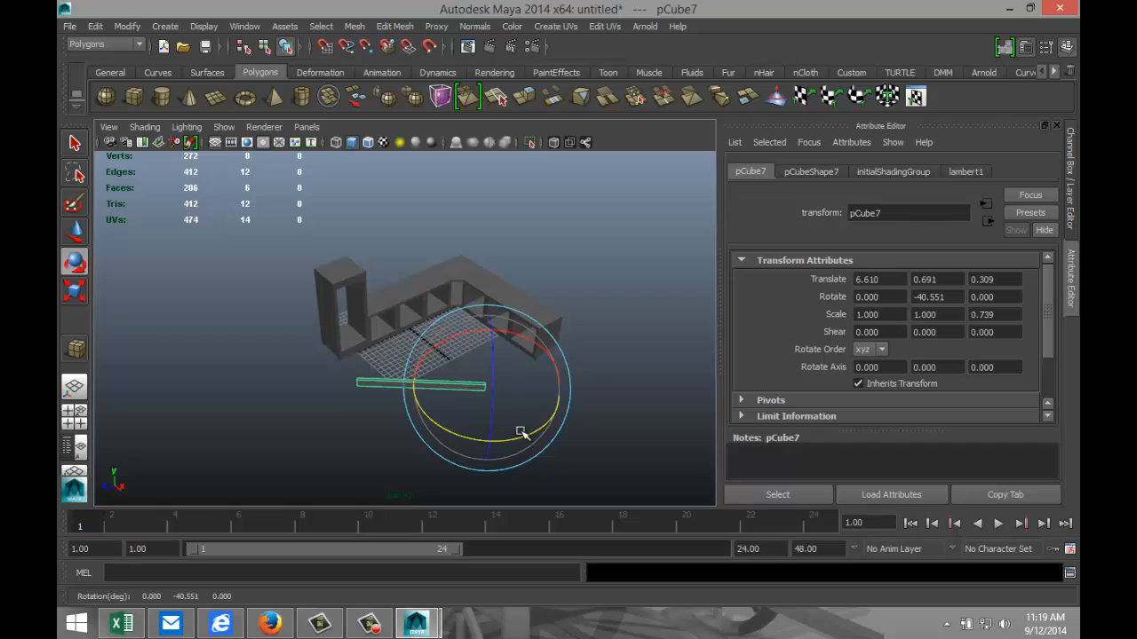
Step: Shorten the angled strip copy to a Z scale of about 0.138 and display it in the top view
{"action": "key", "text": "r"}
{"action": "left_click_drag", "start_coordinate": [418, 388], "coordinate": [472, 396]}
{"action": "left_click", "coordinate": [78, 416]}
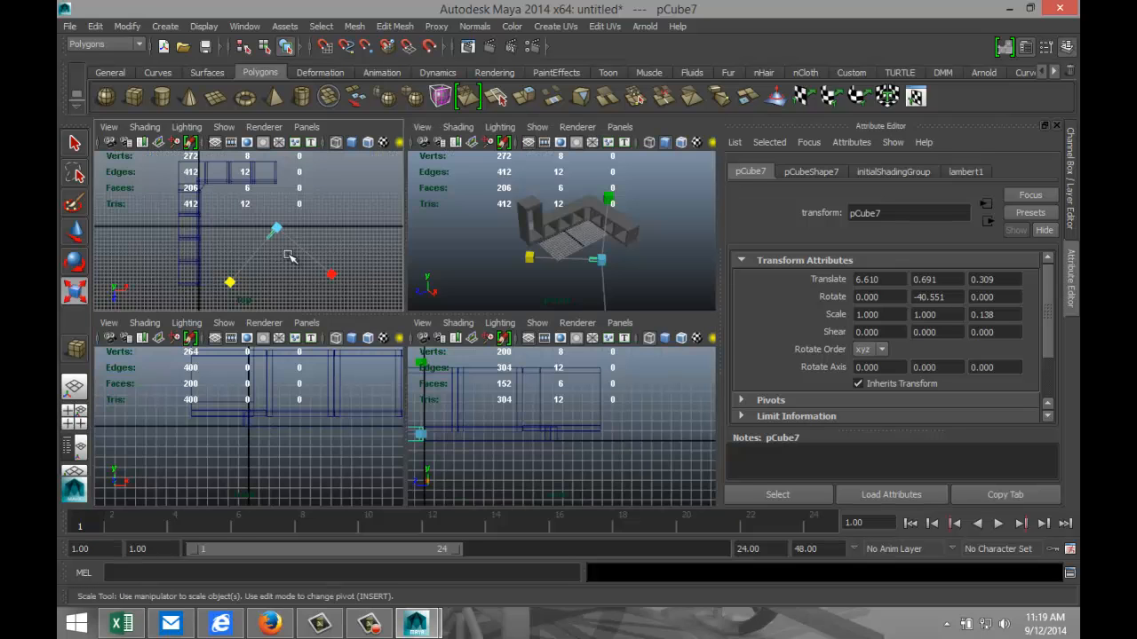
{"action": "key", "text": "space"}
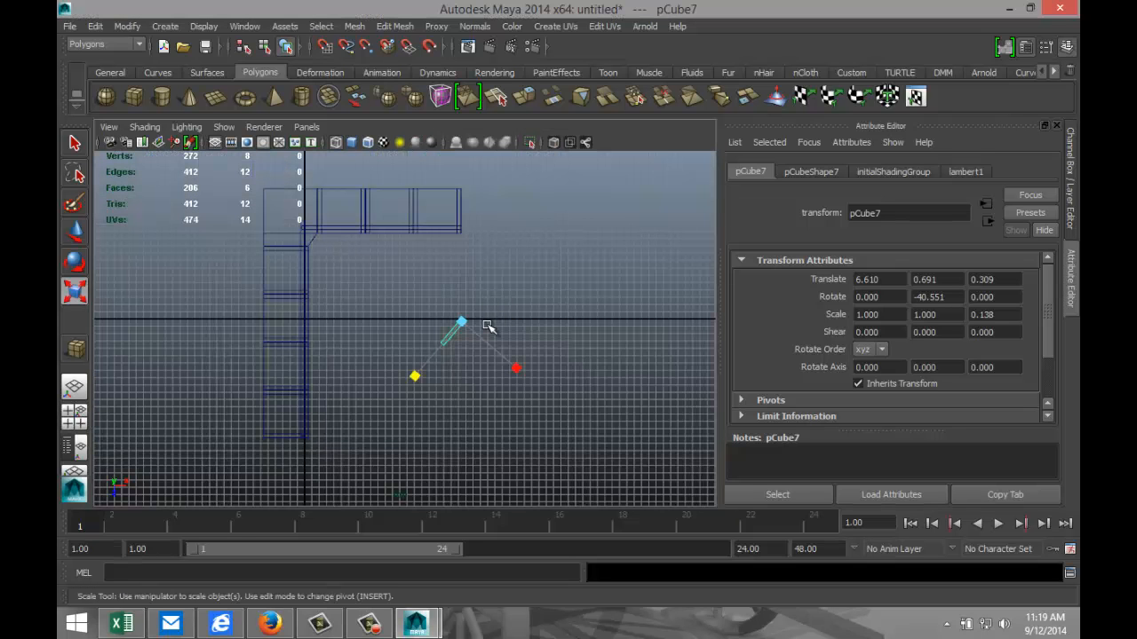
Step: Move the short angled strip into the corner between the two rows and rotate it to about -35.64 degrees in Y
{"action": "key", "text": "w"}
{"action": "left_click_drag", "start_coordinate": [463, 325], "coordinate": [322, 231]}
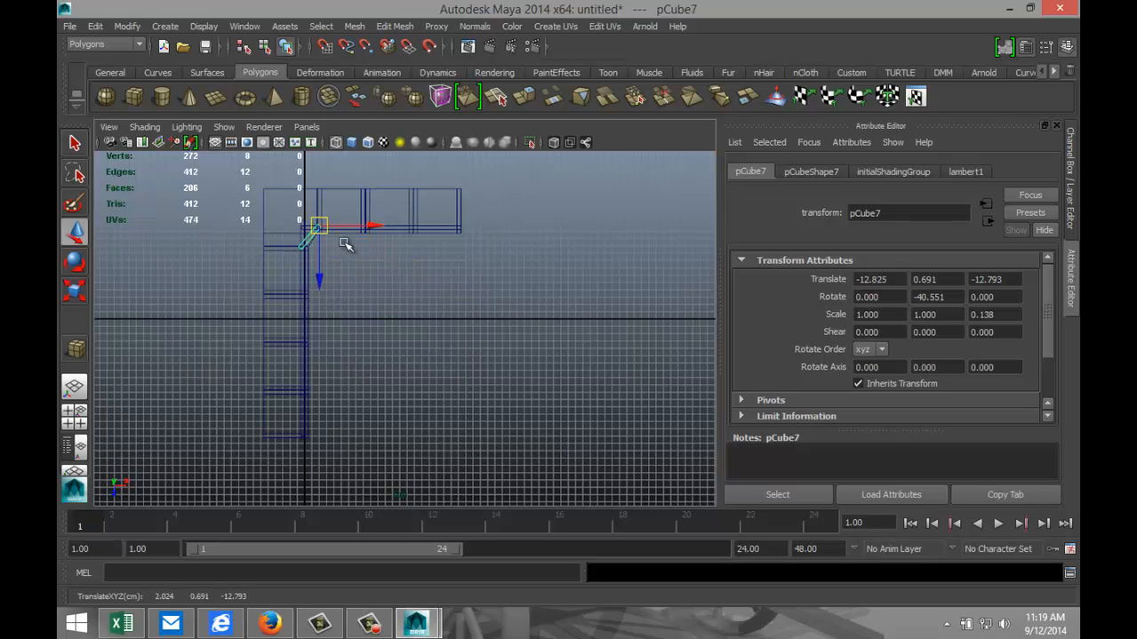
{"action": "scroll", "coordinate": [504, 323], "scroll_direction": "up", "scroll_amount": 6}
{"action": "scroll", "coordinate": [504, 324], "scroll_direction": "down", "scroll_amount": 2}
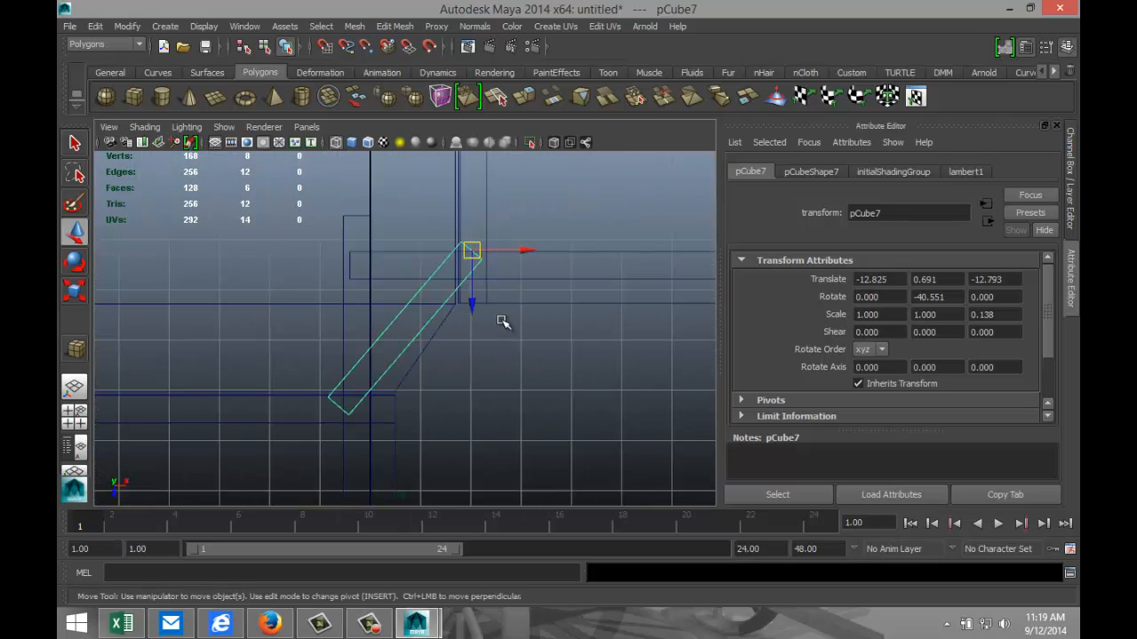
{"action": "key", "text": "e"}
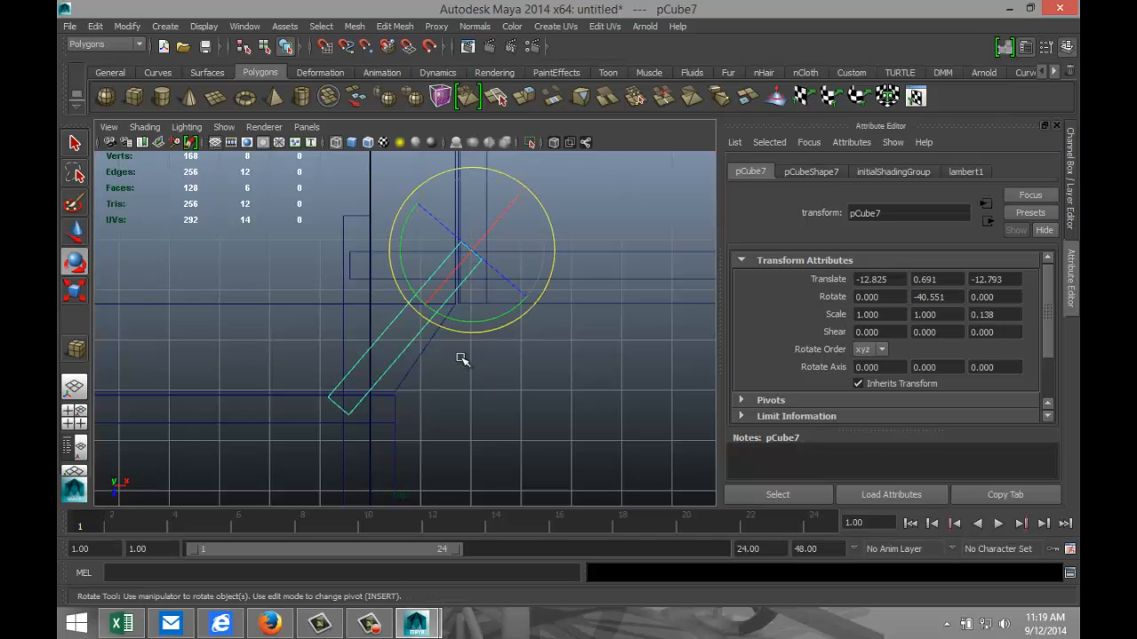
{"action": "left_click_drag", "start_coordinate": [465, 334], "coordinate": [473, 334]}
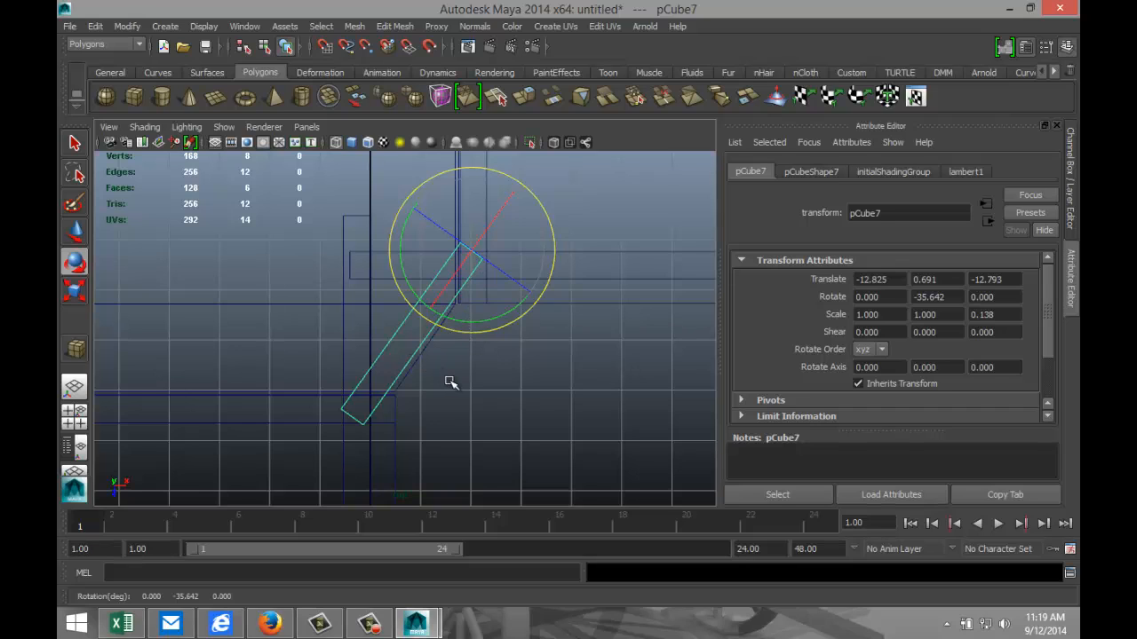
Step: Align the angled strip just behind the corner unit's slanted front, at about -13.09 in X, 0.70 in Y and -12.87 in Z
{"action": "key", "text": "w"}
{"action": "left_click_drag", "start_coordinate": [473, 252], "coordinate": [452, 241]}
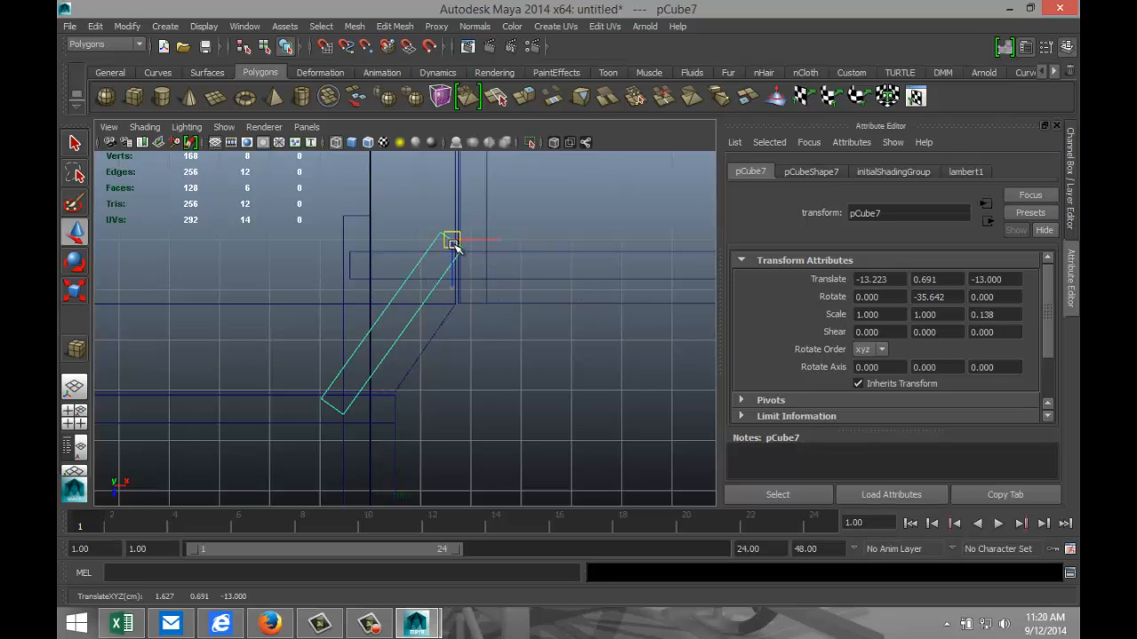
{"action": "left_click_drag", "start_coordinate": [453, 245], "coordinate": [453, 246]}
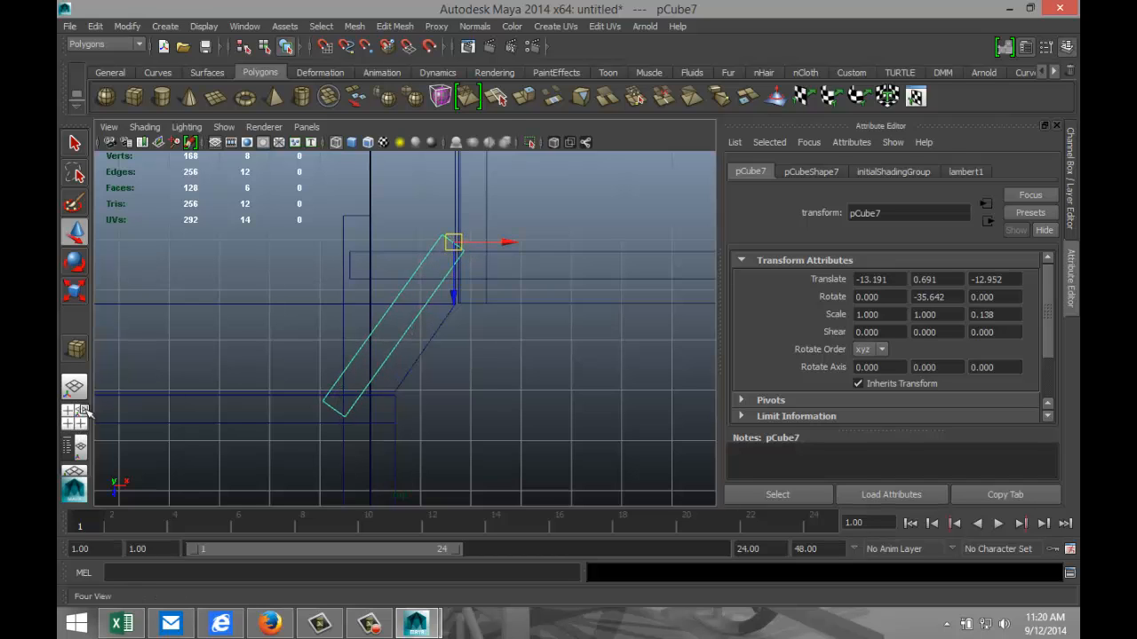
{"action": "key", "text": "space"}
{"action": "key", "text": "space"}
{"action": "scroll", "coordinate": [484, 351], "scroll_direction": "up", "scroll_amount": 6}
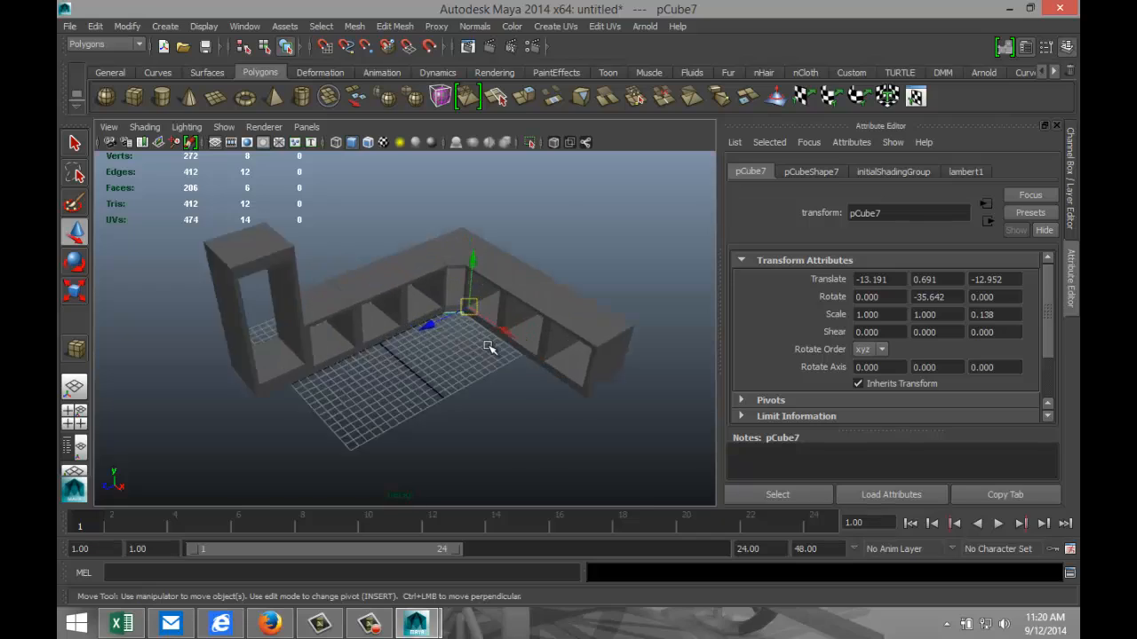
{"action": "scroll", "coordinate": [469, 369], "scroll_direction": "down", "scroll_amount": 3}
{"action": "left_click_drag", "start_coordinate": [462, 376], "coordinate": [411, 257], "text": "alt"}
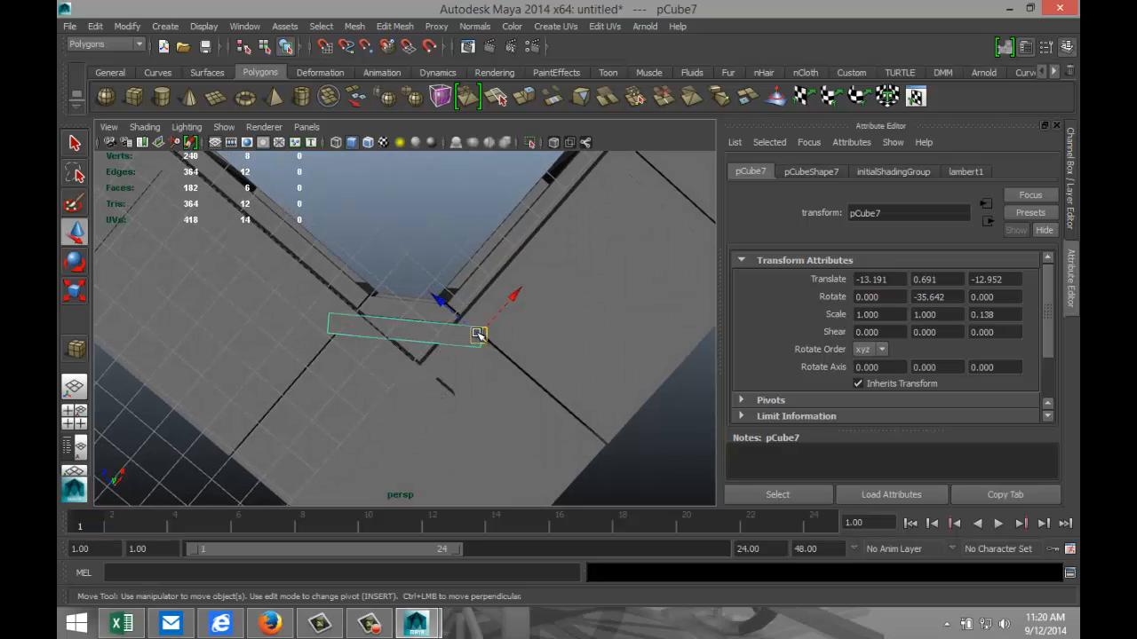
{"action": "left_click_drag", "start_coordinate": [477, 334], "coordinate": [480, 331]}
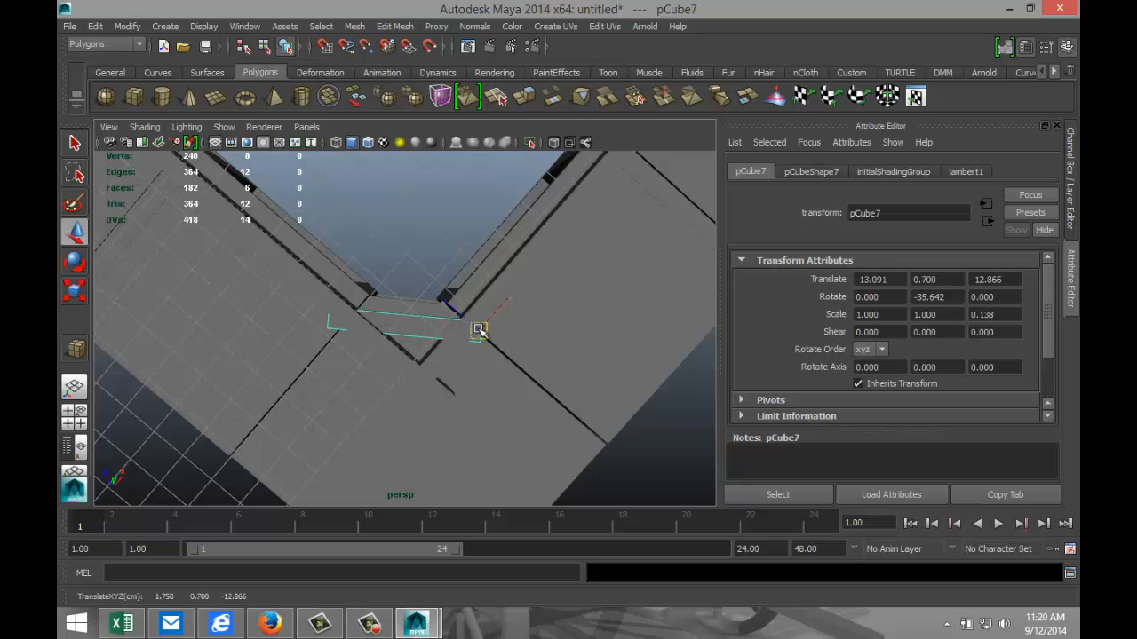
{"action": "left_click_drag", "start_coordinate": [441, 363], "coordinate": [452, 440], "text": "alt"}
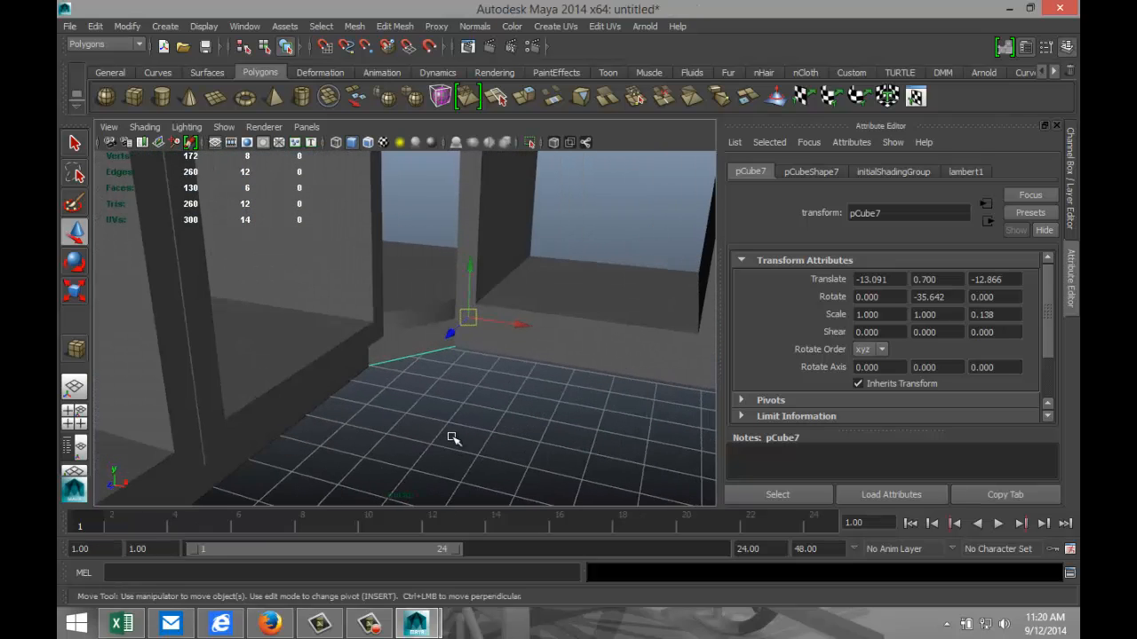
Step: Duplicate the long base strip under the tall unit's row and move the copy outward to about 11.61 in Z
{"action": "left_click", "coordinate": [452, 434]}
{"action": "scroll", "coordinate": [442, 405], "scroll_direction": "down", "scroll_amount": 5}
{"action": "left_click_drag", "start_coordinate": [449, 394], "coordinate": [364, 373], "text": "alt"}
{"action": "scroll", "coordinate": [442, 380], "scroll_direction": "down", "scroll_amount": 5}
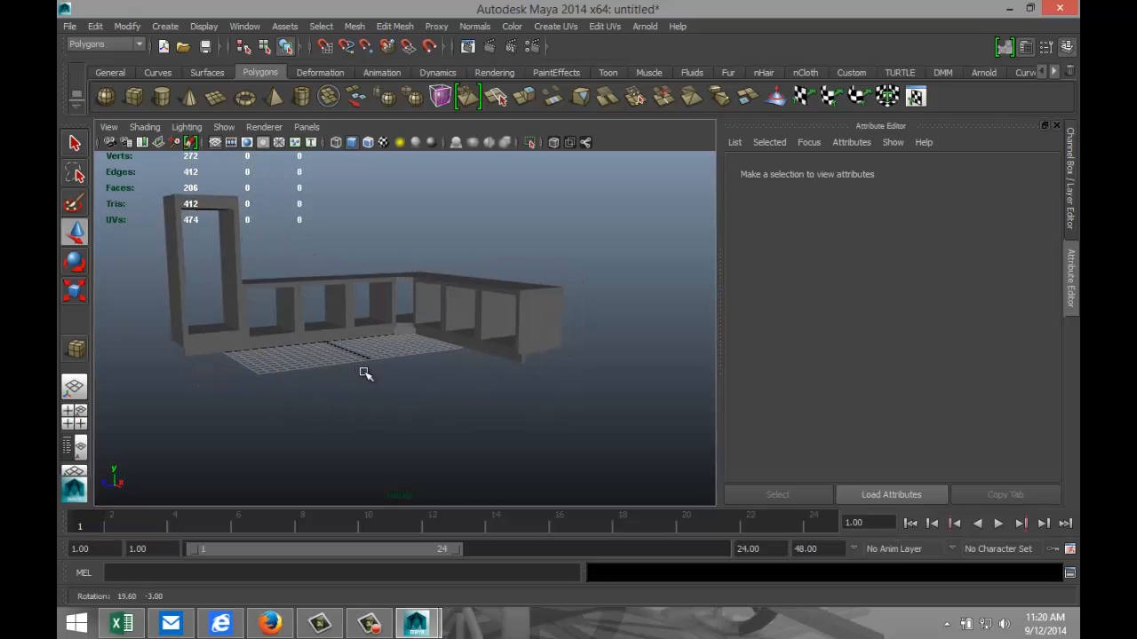
{"action": "left_click_drag", "start_coordinate": [185, 328], "coordinate": [301, 357], "text": "alt"}
{"action": "left_click", "coordinate": [301, 350]}
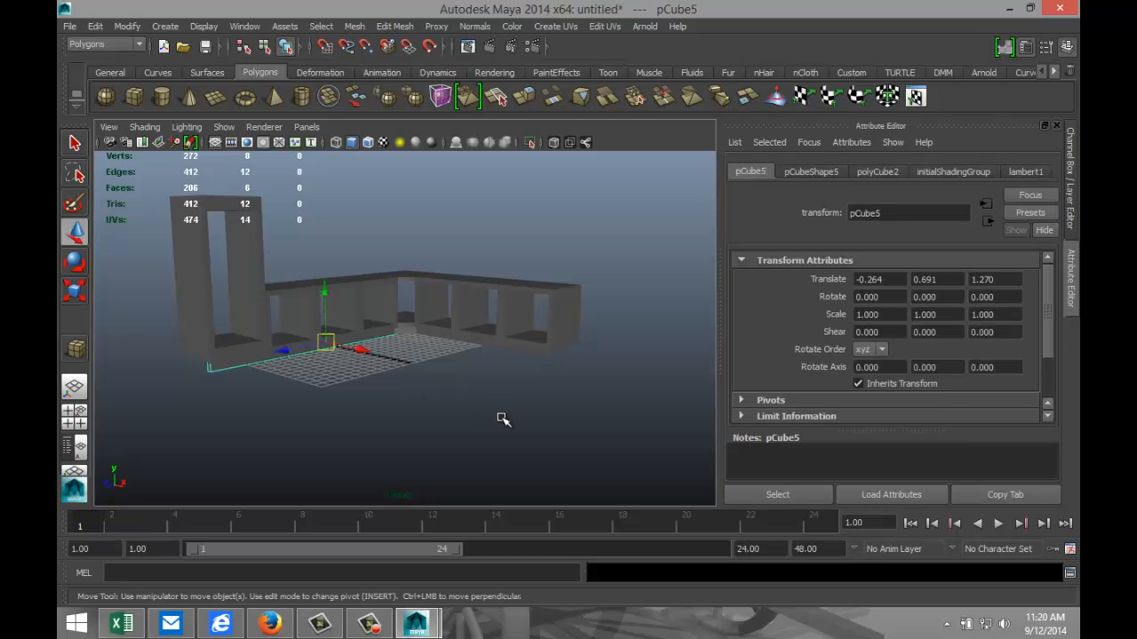
{"action": "key", "text": "ctrl+d"}
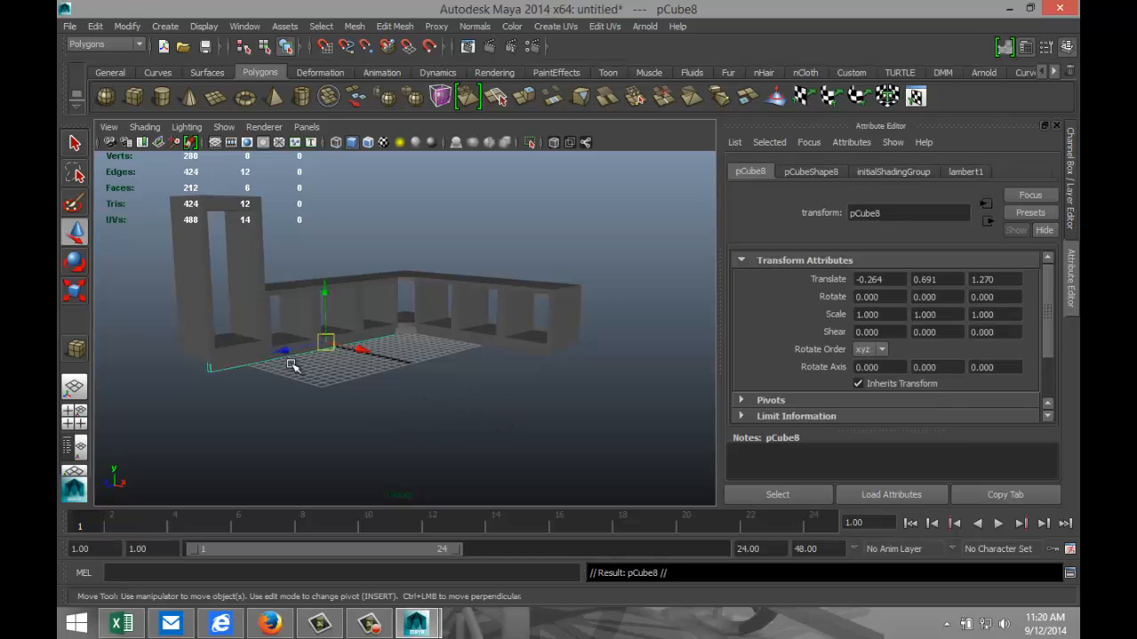
{"action": "left_click_drag", "start_coordinate": [282, 349], "coordinate": [204, 379]}
{"action": "scroll", "coordinate": [282, 407], "scroll_direction": "down", "scroll_amount": 5}
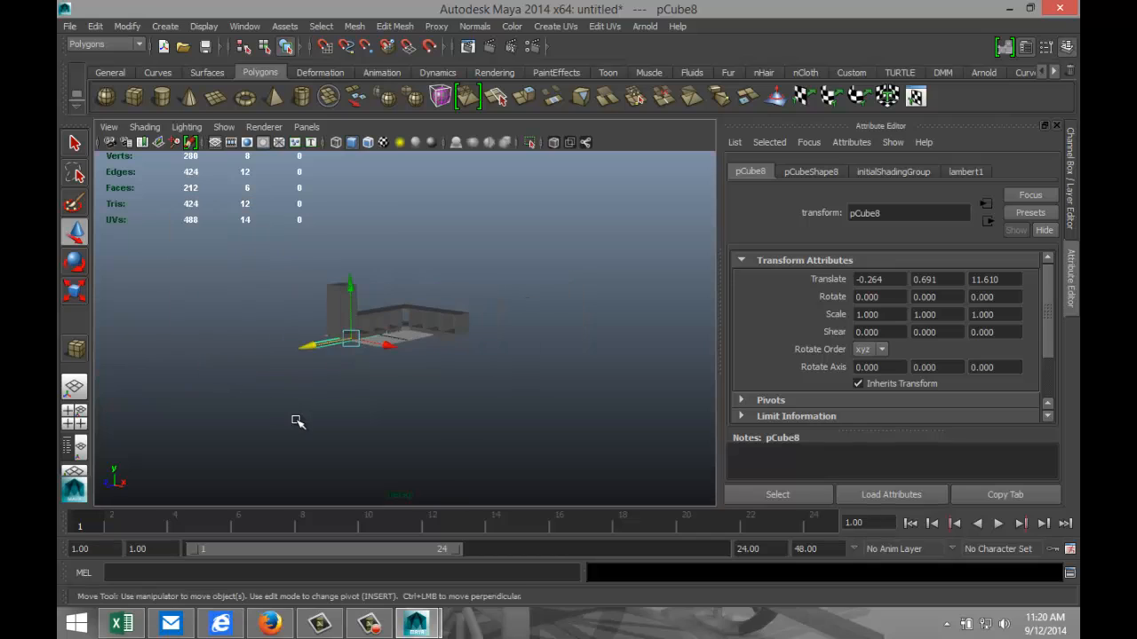
Step: Rotate the copied strip to -90 degrees in Y and shorten it to a Z scale of about 0.194
{"action": "key", "text": "e"}
{"action": "left_click_drag", "start_coordinate": [377, 357], "coordinate": [277, 344]}
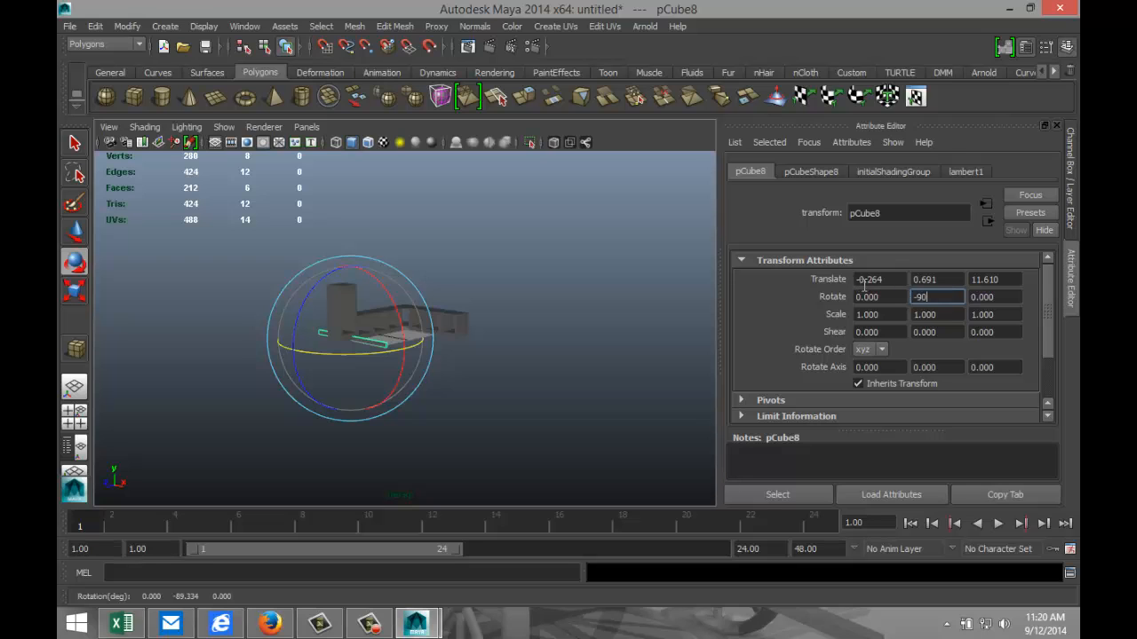
{"action": "left_click", "coordinate": [77, 428]}
{"action": "key", "text": "space"}
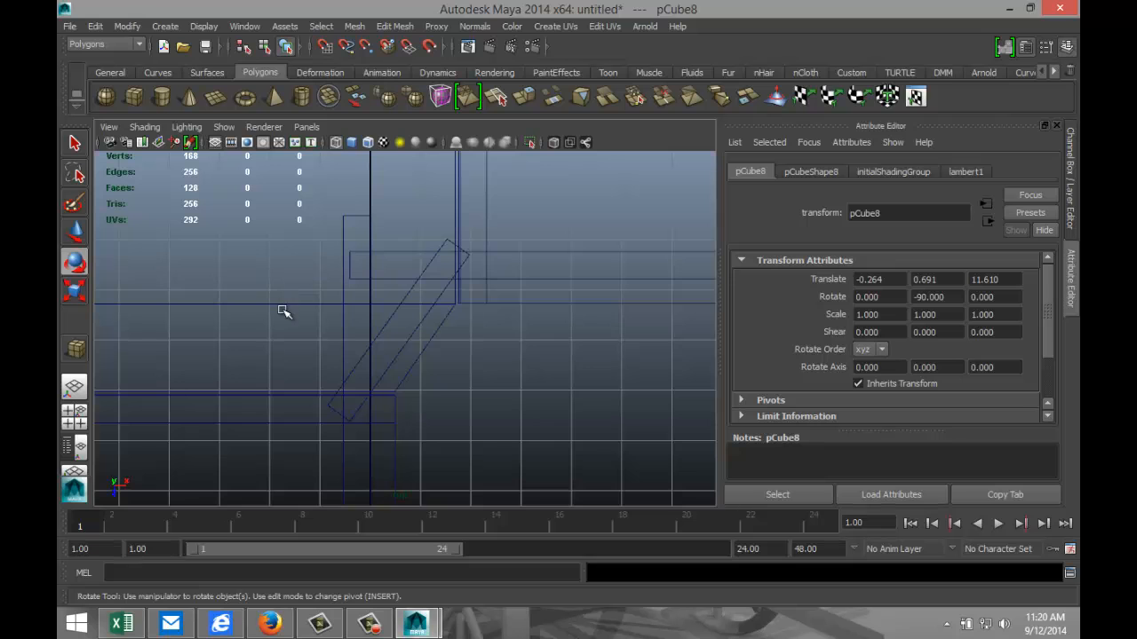
{"action": "key", "text": "f"}
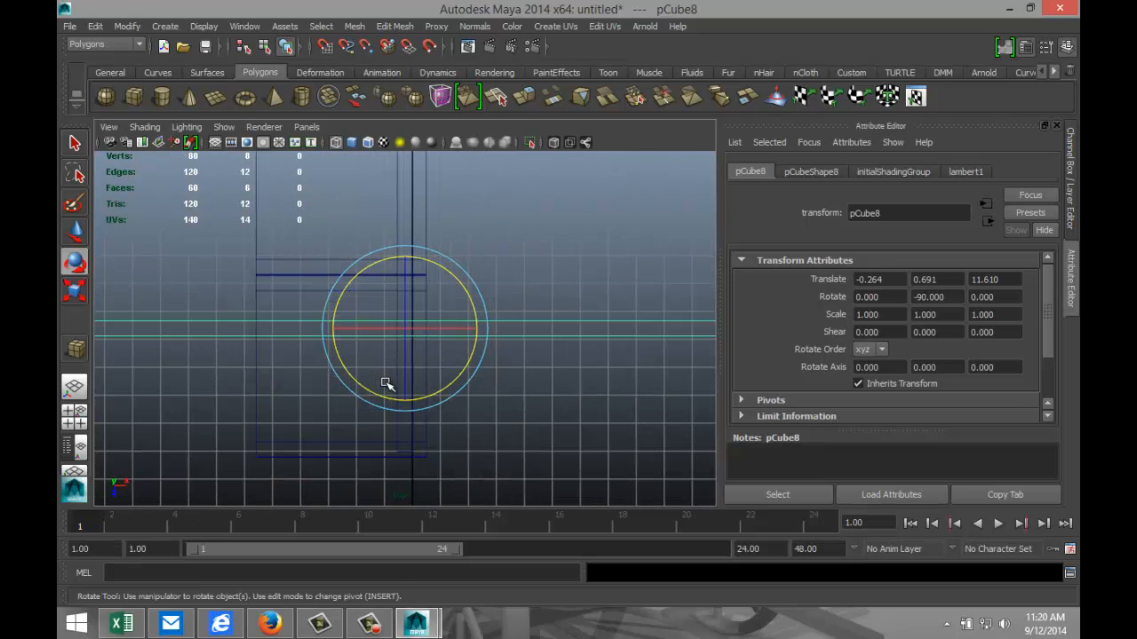
{"action": "key", "text": "r"}
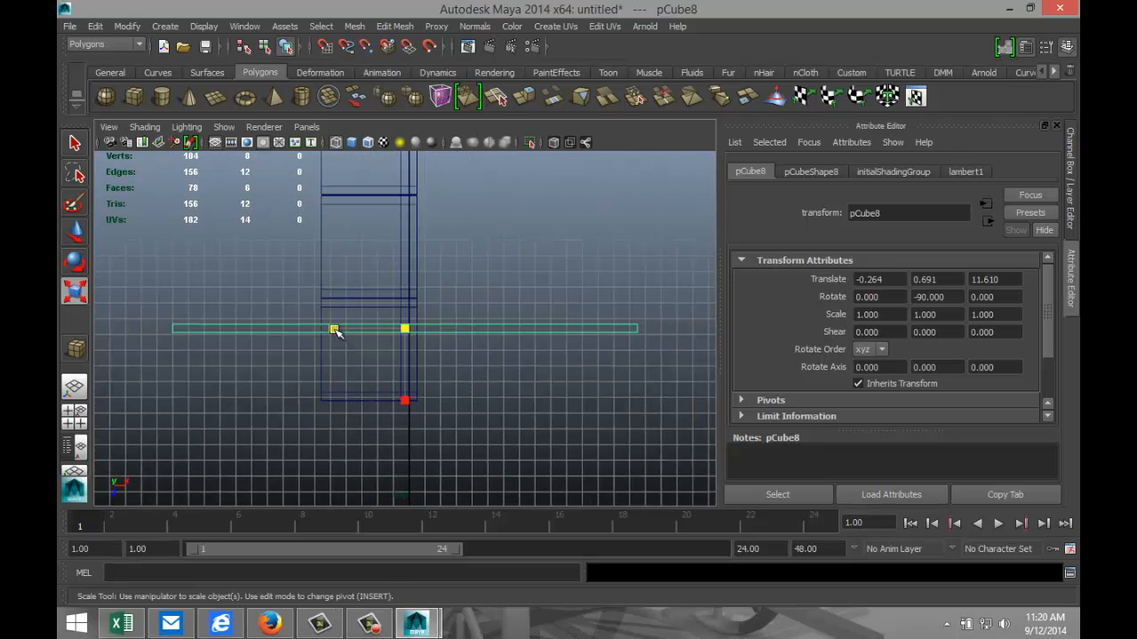
{"action": "left_click_drag", "start_coordinate": [333, 330], "coordinate": [388, 331]}
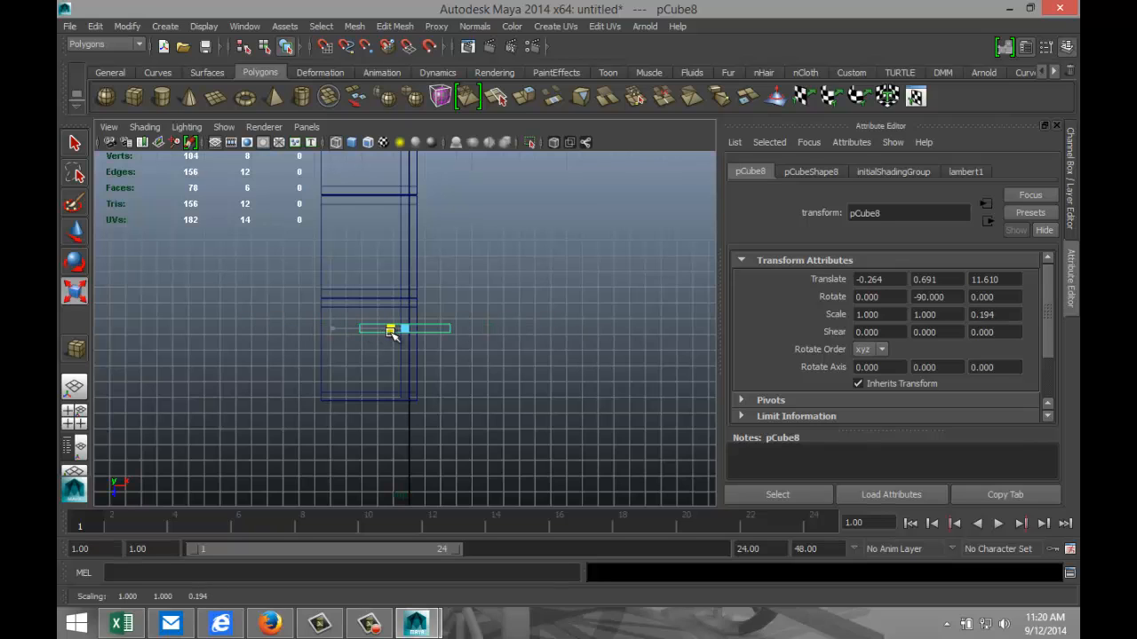
Step: Position the shortened strip under the tall unit's outer side, at about -2.85 in X and 15.75 in Z
{"action": "key", "text": "w"}
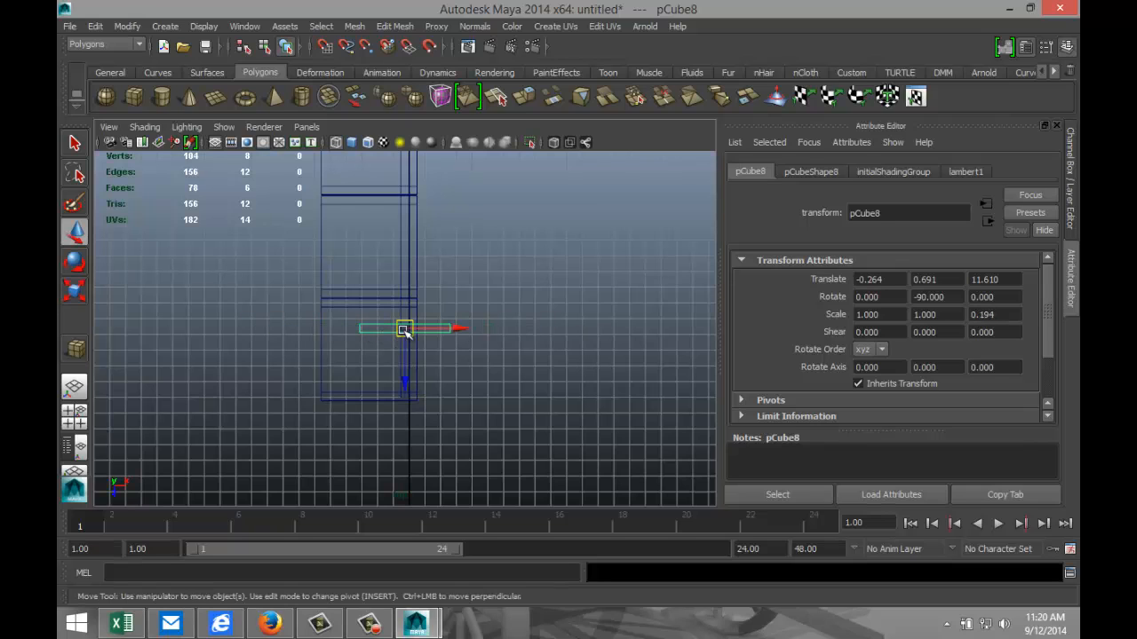
{"action": "left_click_drag", "start_coordinate": [404, 329], "coordinate": [365, 388]}
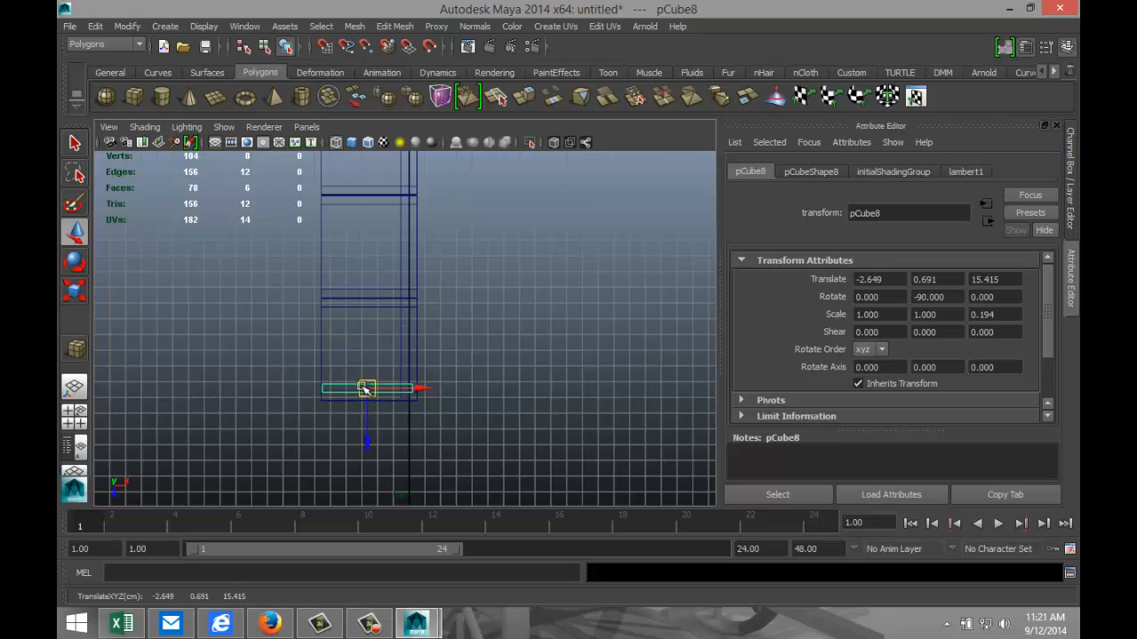
{"action": "left_click", "coordinate": [78, 425]}
{"action": "key", "text": "space"}
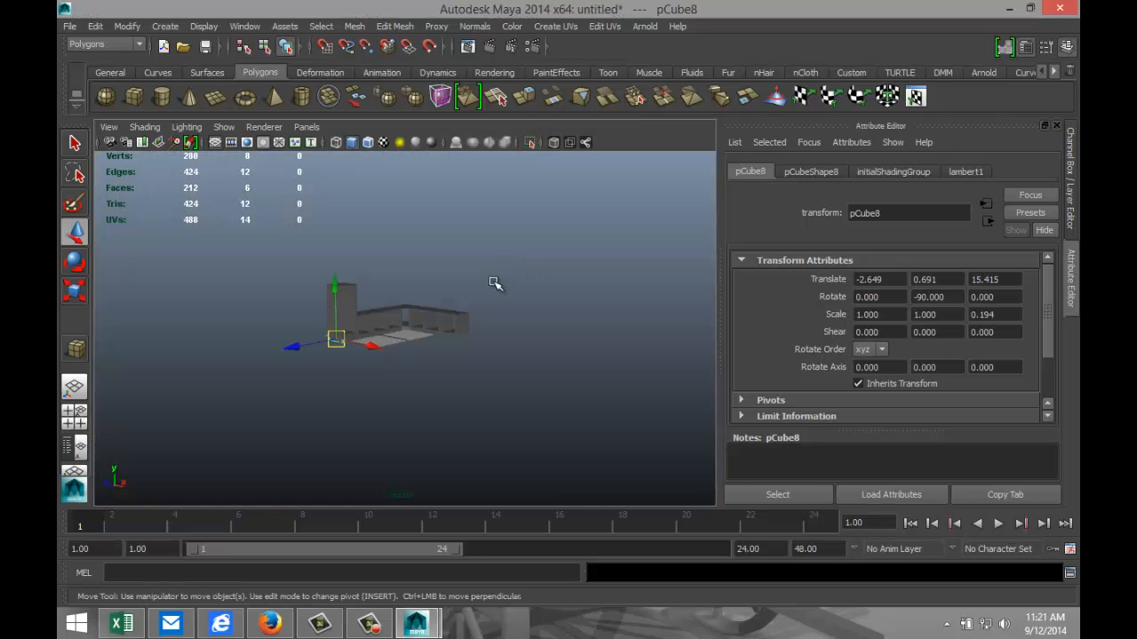
{"action": "key", "text": "f"}
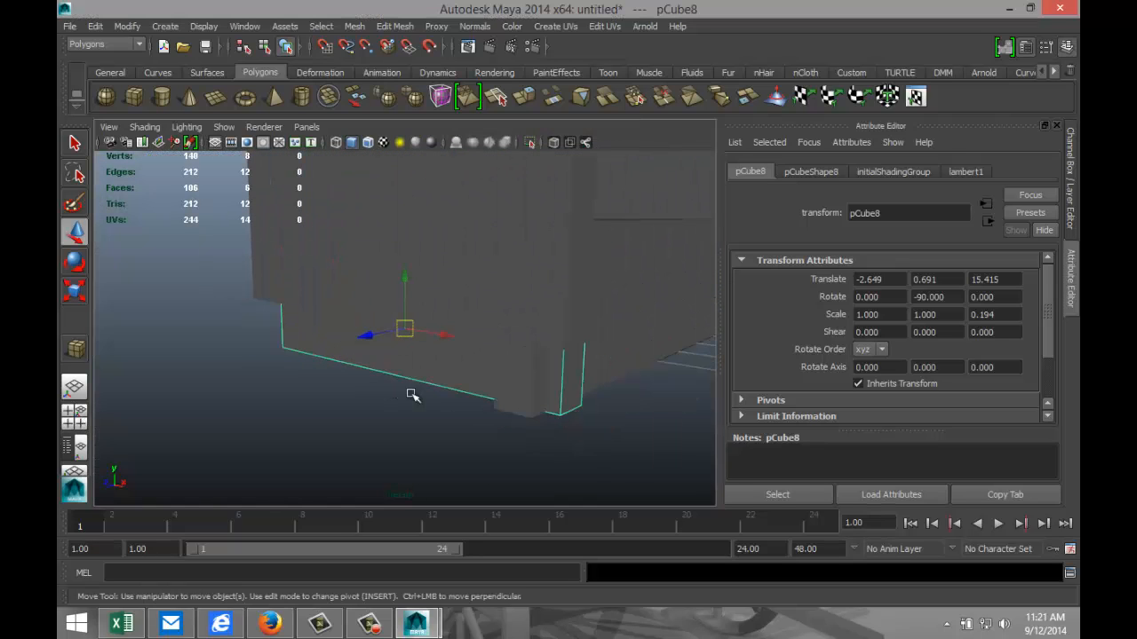
{"action": "left_click_drag", "start_coordinate": [458, 421], "coordinate": [376, 406], "text": "alt"}
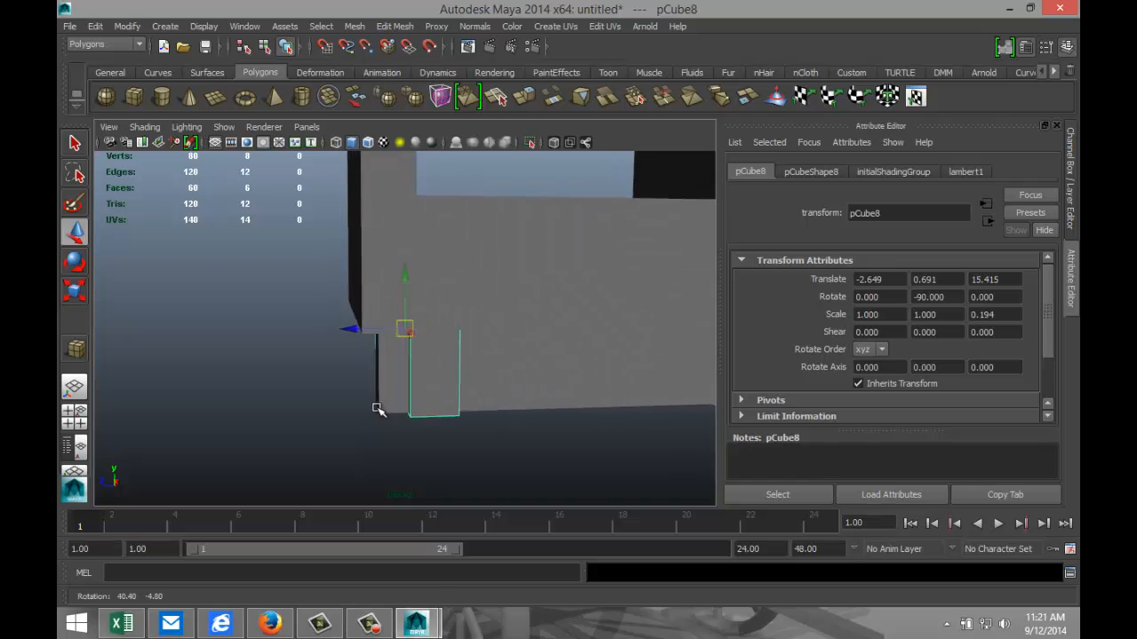
{"action": "left_click_drag", "start_coordinate": [355, 330], "coordinate": [328, 331]}
{"action": "left_click_drag", "start_coordinate": [323, 383], "coordinate": [404, 298], "text": "alt"}
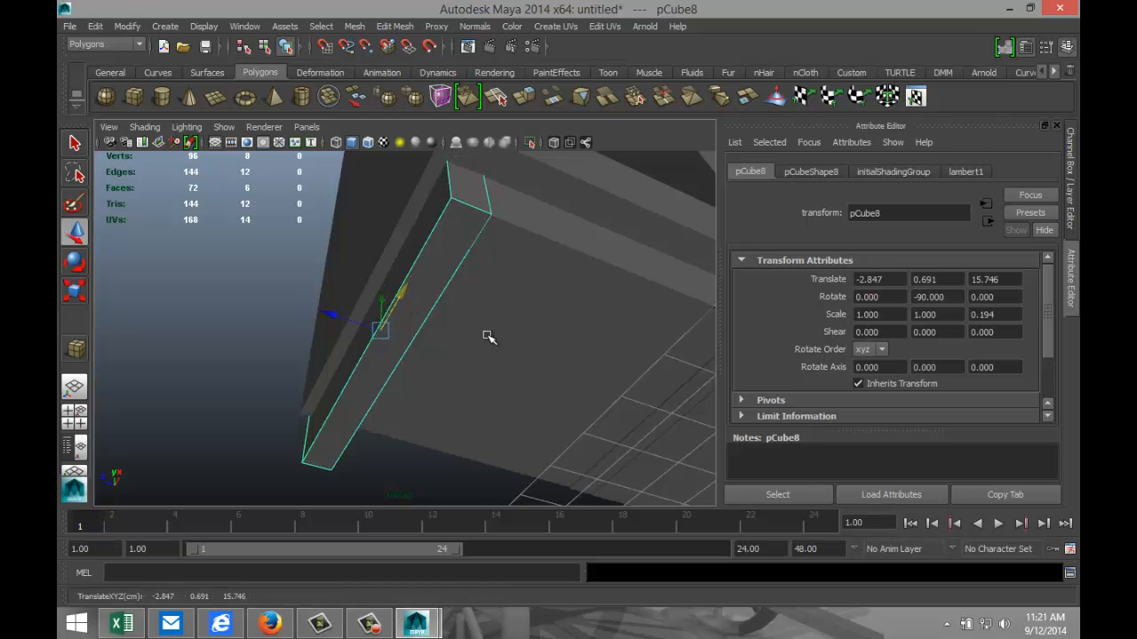
Step: Duplicate the tall unit's side strip and move the copy to the other row's far end, about 19.18 in X and -17.82 in Z
{"action": "left_click_drag", "start_coordinate": [487, 335], "coordinate": [329, 411], "text": "alt"}
{"action": "left_click", "coordinate": [611, 425]}
{"action": "left_click", "coordinate": [159, 346]}
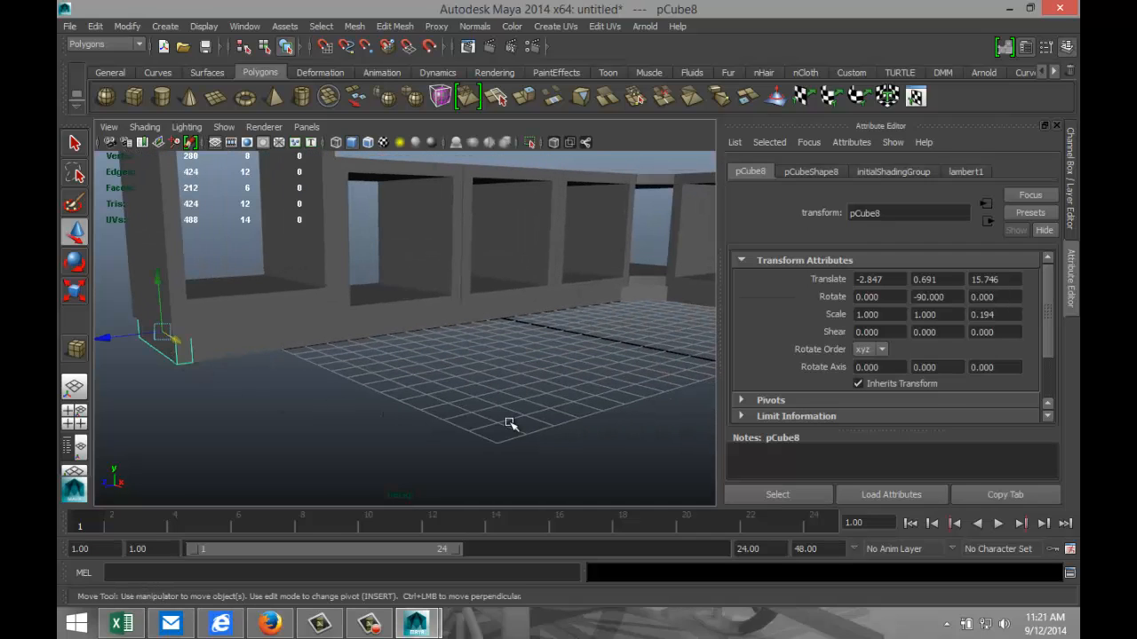
{"action": "key", "text": "ctrl+d"}
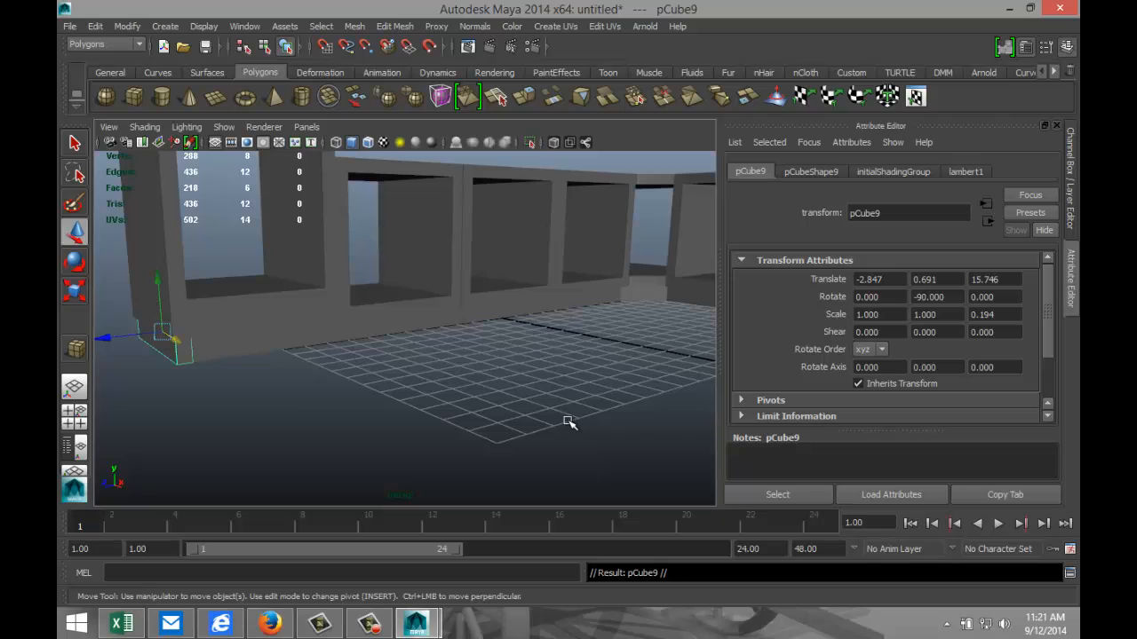
{"action": "right_click_drag", "start_coordinate": [569, 421], "coordinate": [555, 410], "text": "alt"}
{"action": "left_click_drag", "start_coordinate": [253, 337], "coordinate": [514, 338]}
{"action": "left_click_drag", "start_coordinate": [580, 309], "coordinate": [713, 393]}
{"action": "key", "text": "f"}
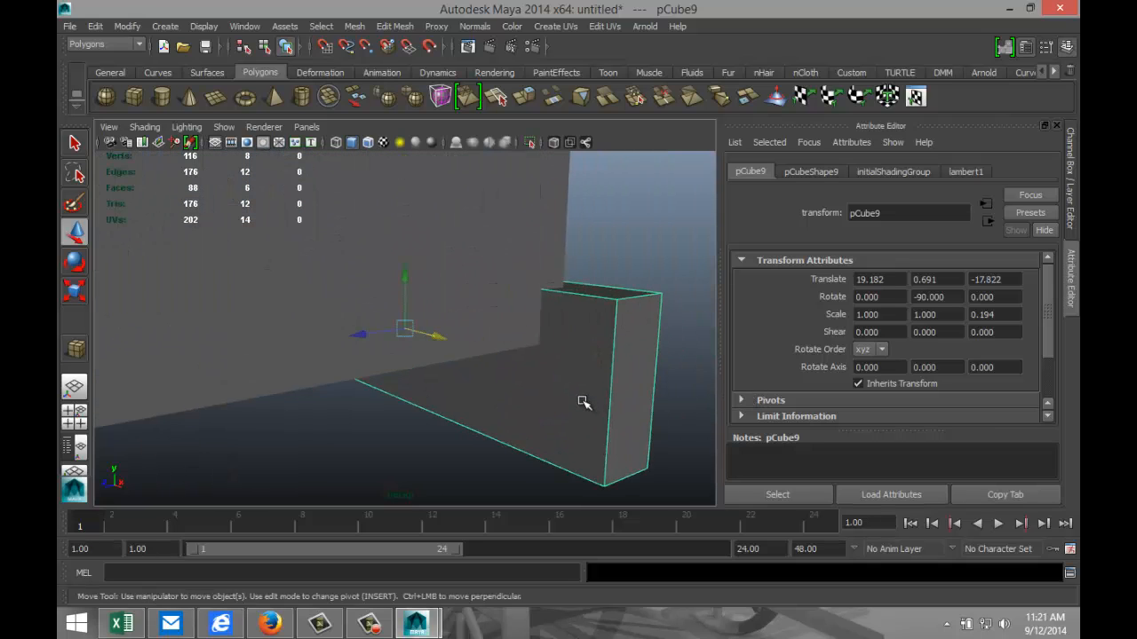
Step: Rotate the new side strip to -180 degrees in Y
{"action": "key", "text": "e"}
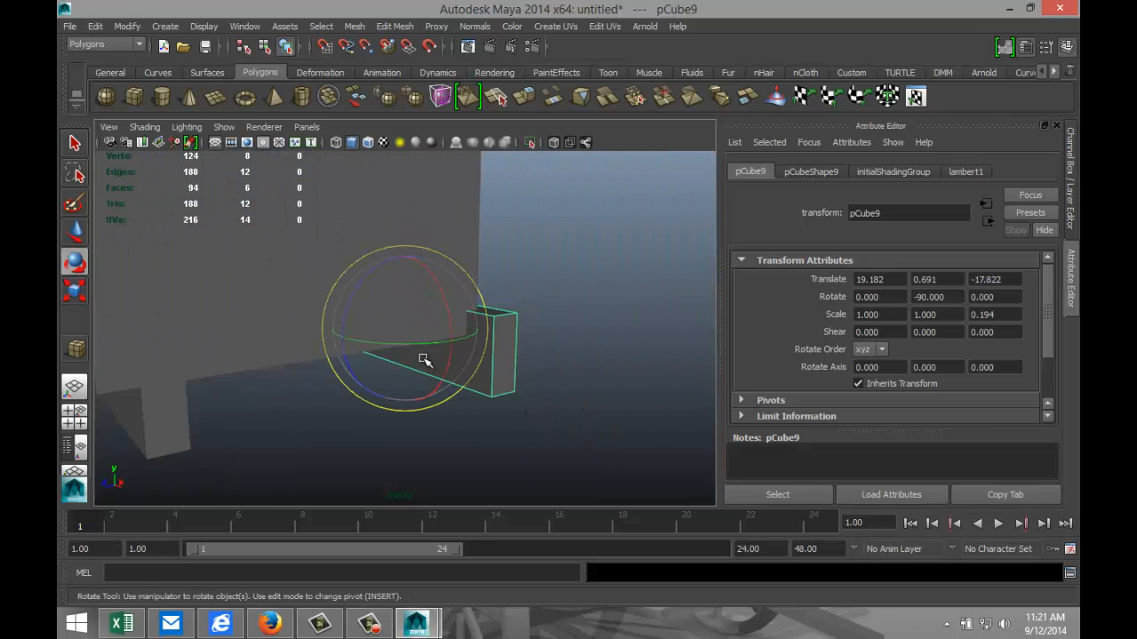
{"action": "left_click_drag", "start_coordinate": [429, 346], "coordinate": [337, 350]}
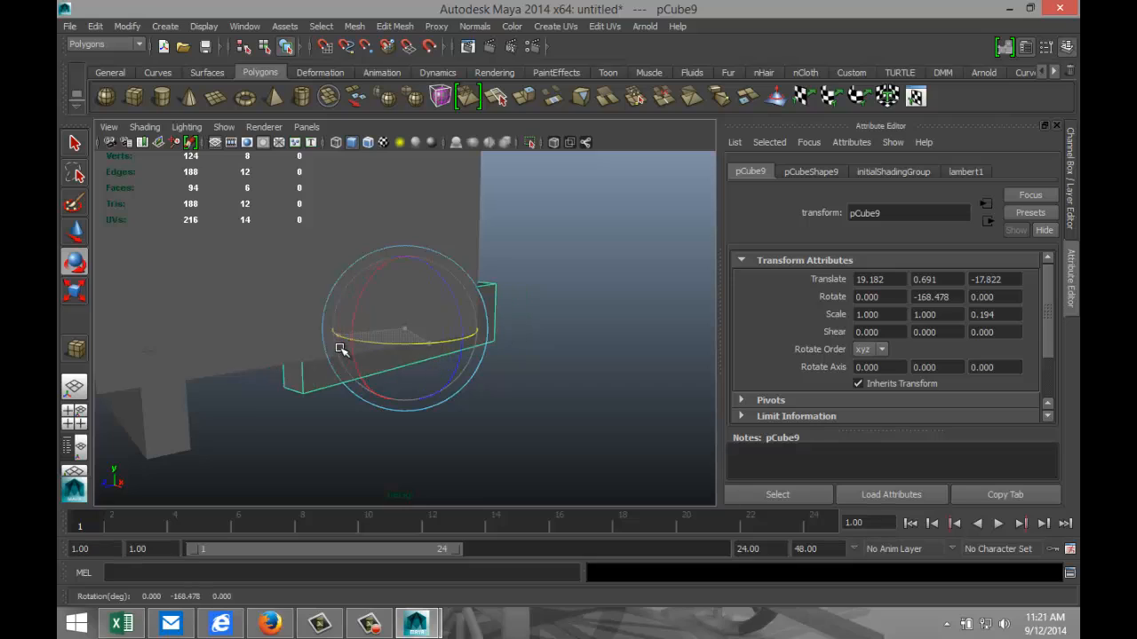
{"action": "left_click_drag", "start_coordinate": [957, 297], "coordinate": [835, 296]}
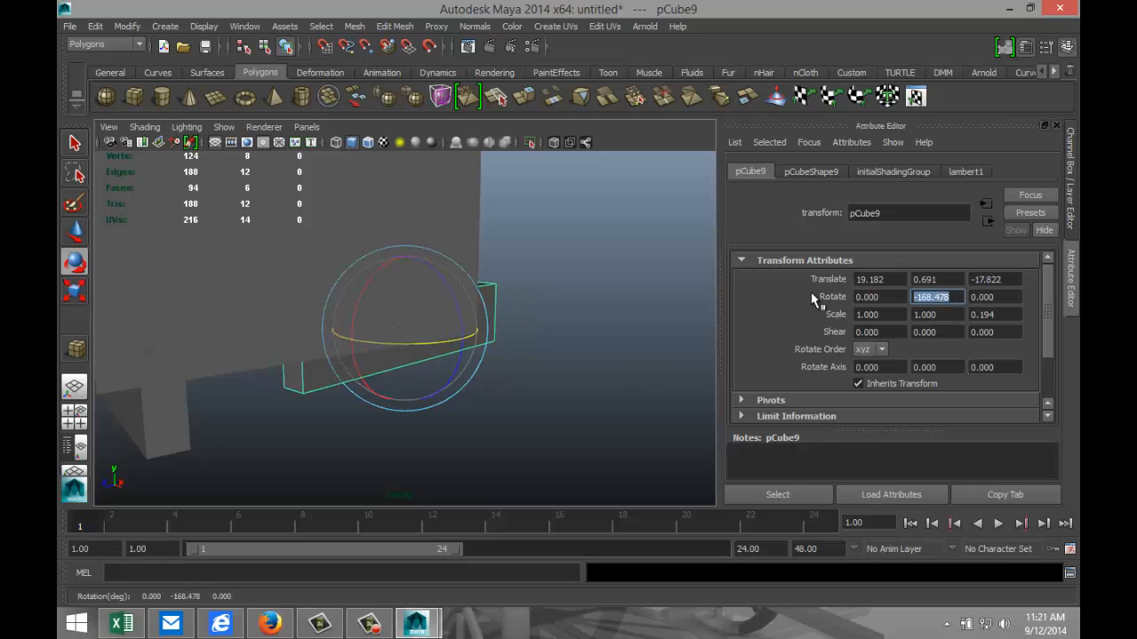
{"action": "key", "text": "Return"}
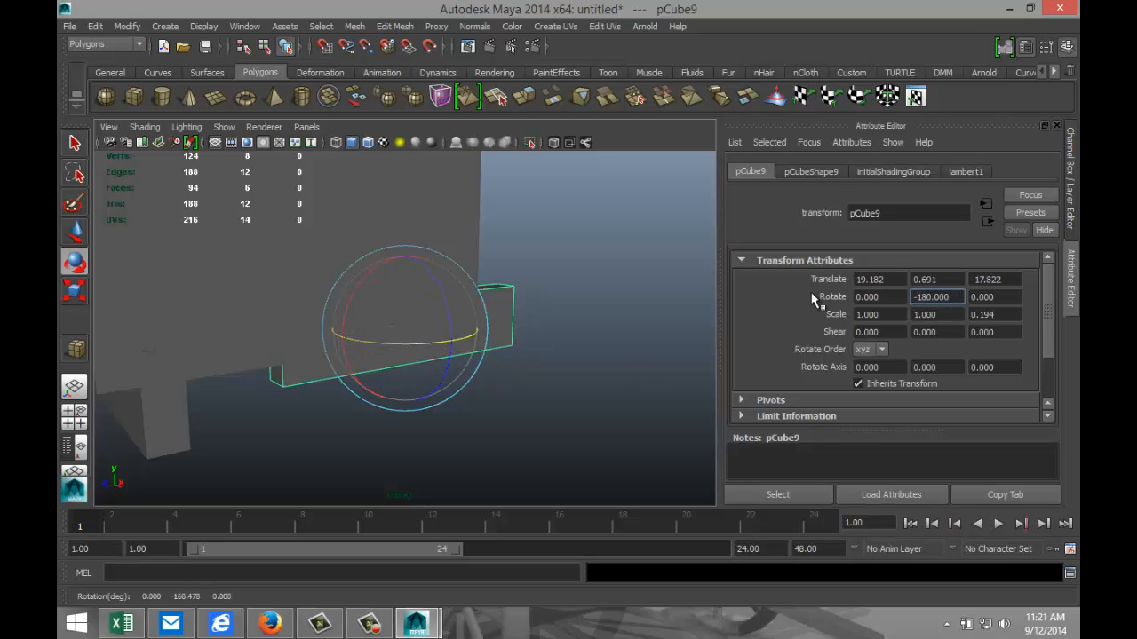
Step: In the top view, move the side strip inside the row's outer end panel, at about 20.75 in X and -14.77 in Z
{"action": "left_click", "coordinate": [74, 417]}
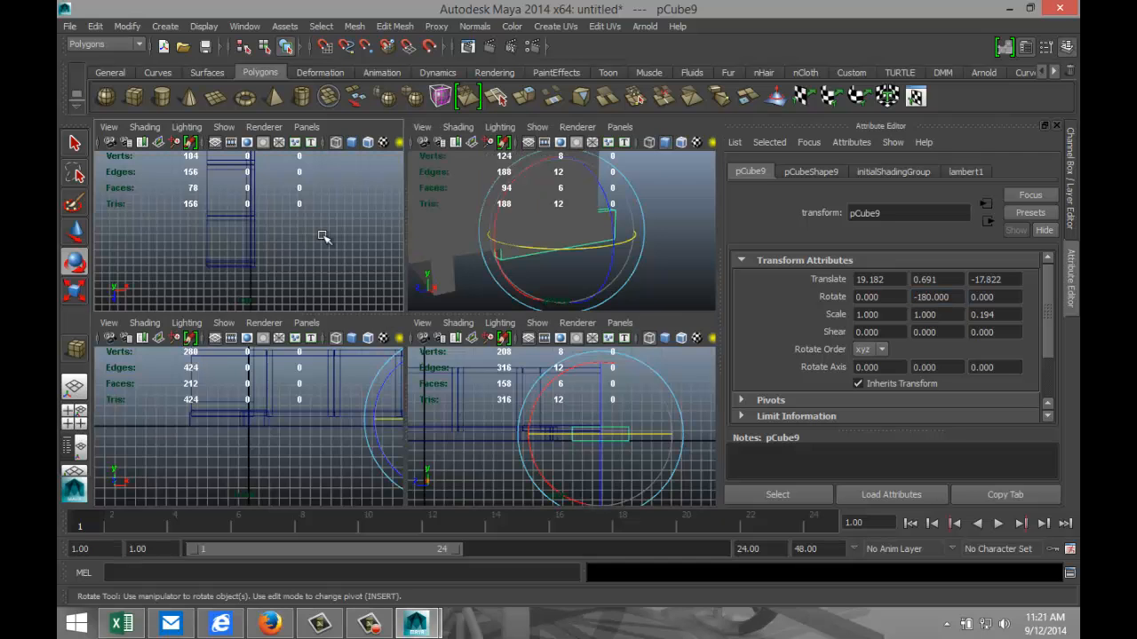
{"action": "key", "text": "space"}
{"action": "scroll", "coordinate": [426, 292], "scroll_direction": "down", "scroll_amount": 5}
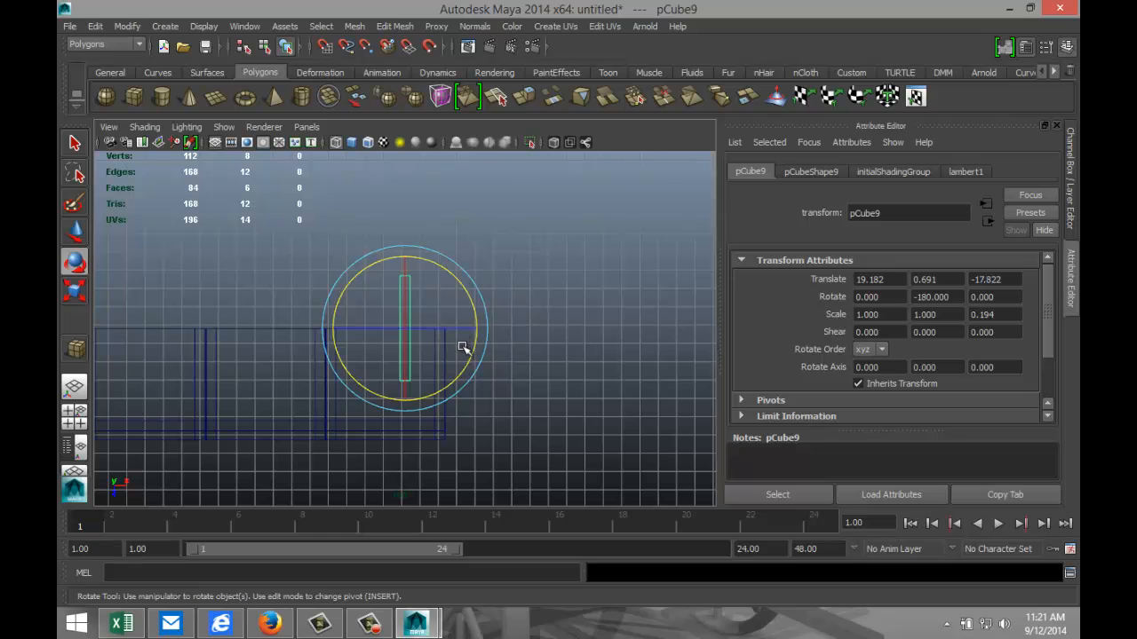
{"action": "key", "text": "w"}
{"action": "left_click_drag", "start_coordinate": [405, 332], "coordinate": [437, 391]}
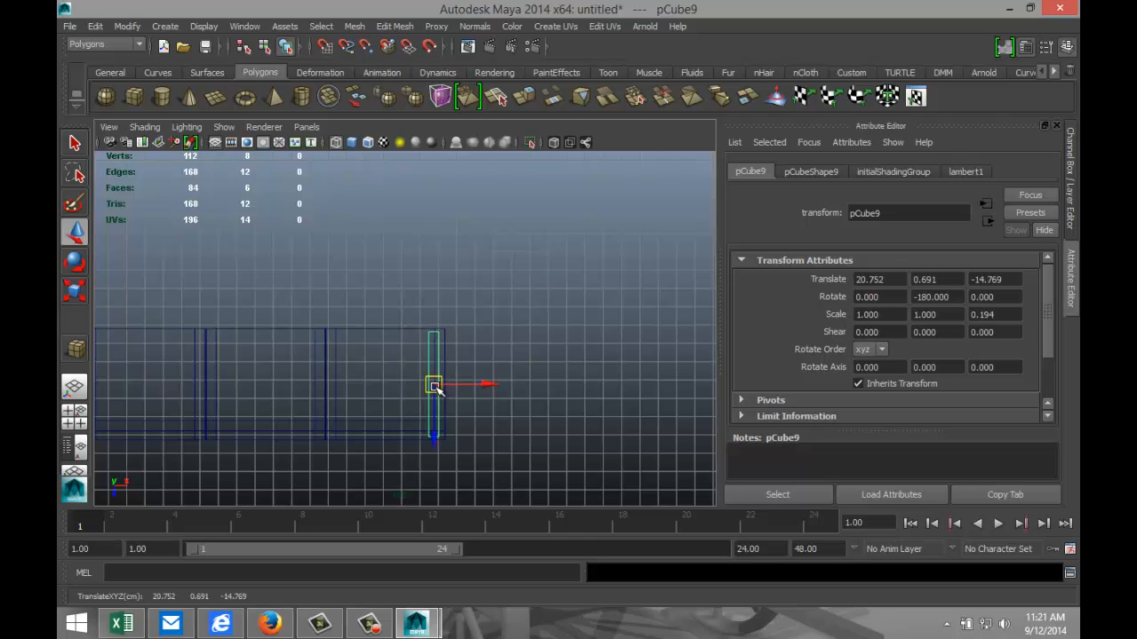
Step: In the perspective view, shift the row-end side strip to about 21.10 in X and -15.10 in Z
{"action": "left_click", "coordinate": [74, 412]}
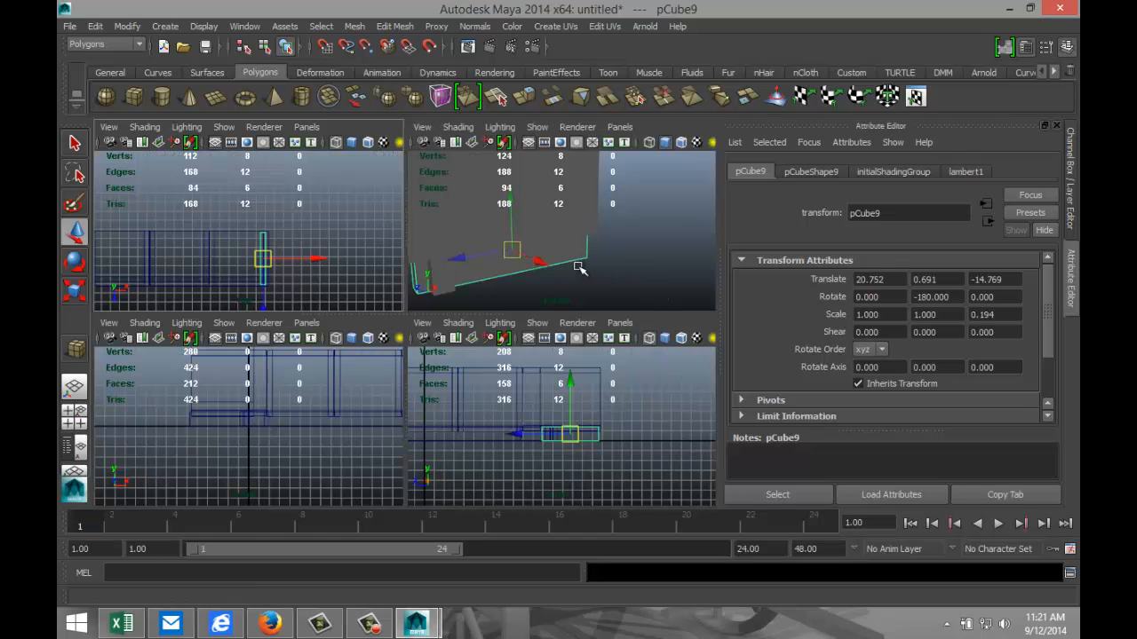
{"action": "key", "text": "space"}
{"action": "scroll", "coordinate": [384, 389], "scroll_direction": "down", "scroll_amount": 3}
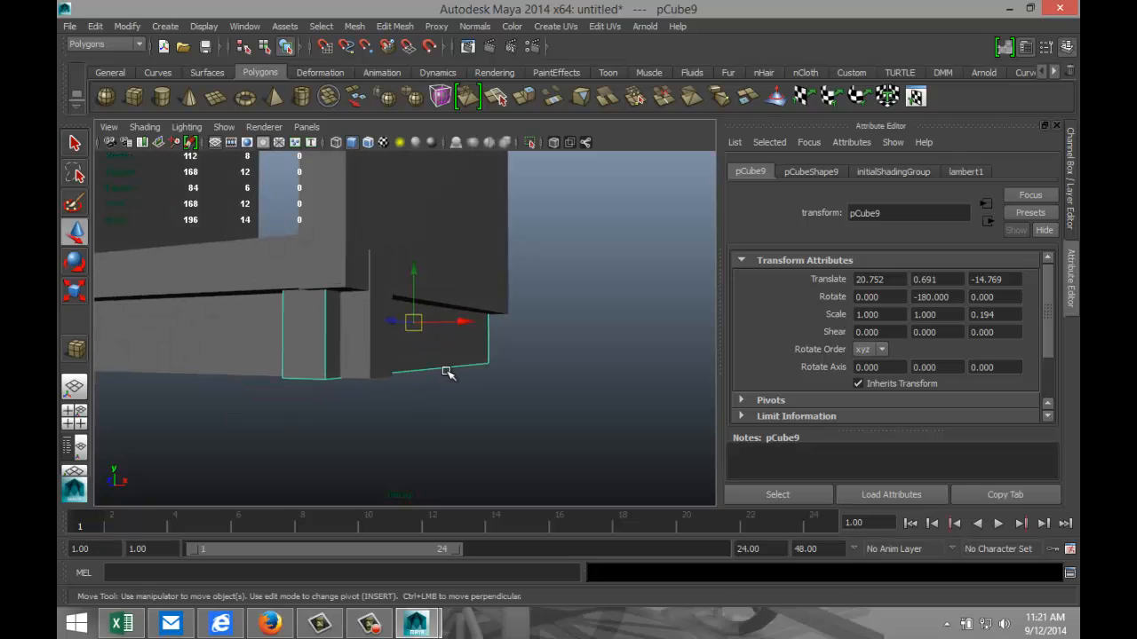
{"action": "left_click_drag", "start_coordinate": [460, 325], "coordinate": [572, 379]}
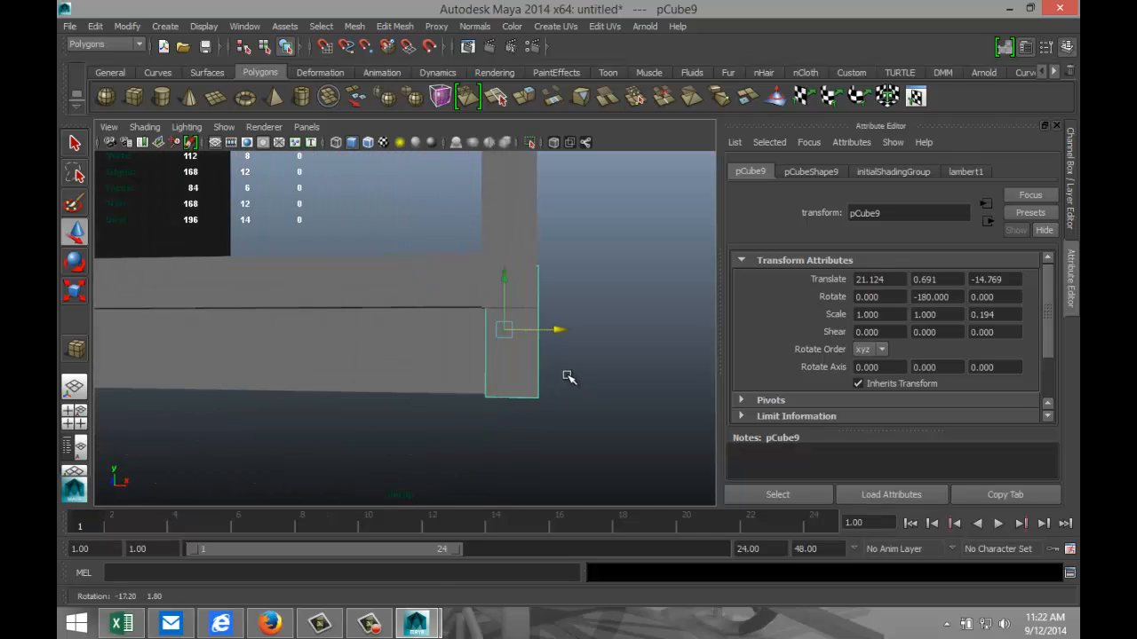
{"action": "left_click", "coordinate": [559, 332]}
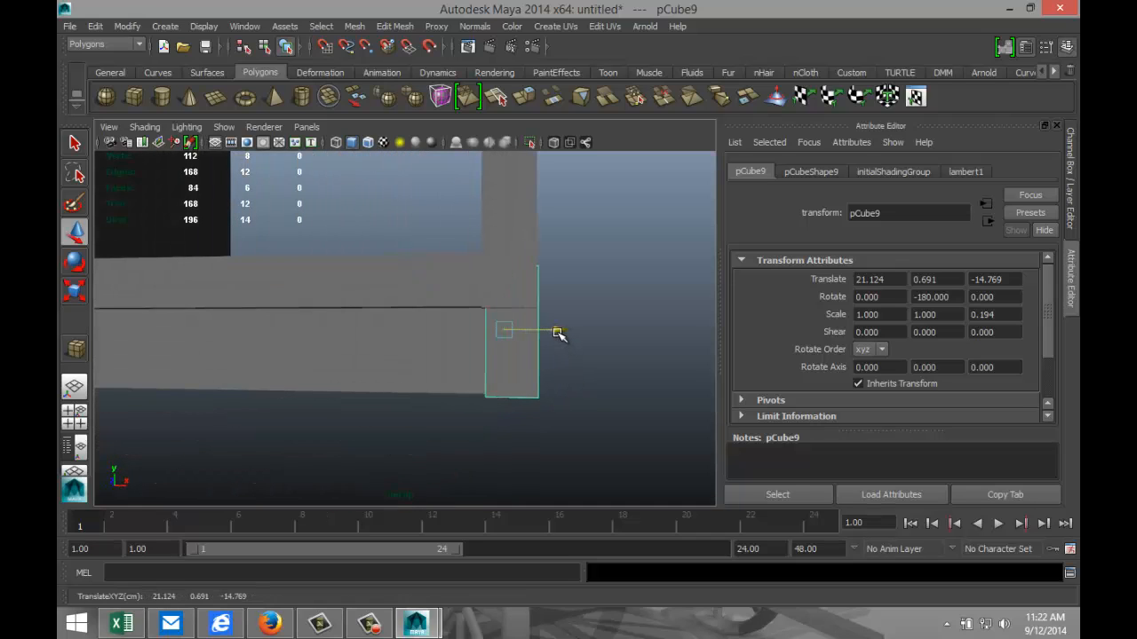
{"action": "left_click_drag", "start_coordinate": [557, 332], "coordinate": [557, 332]}
{"action": "left_click_drag", "start_coordinate": [579, 373], "coordinate": [391, 371], "text": "alt"}
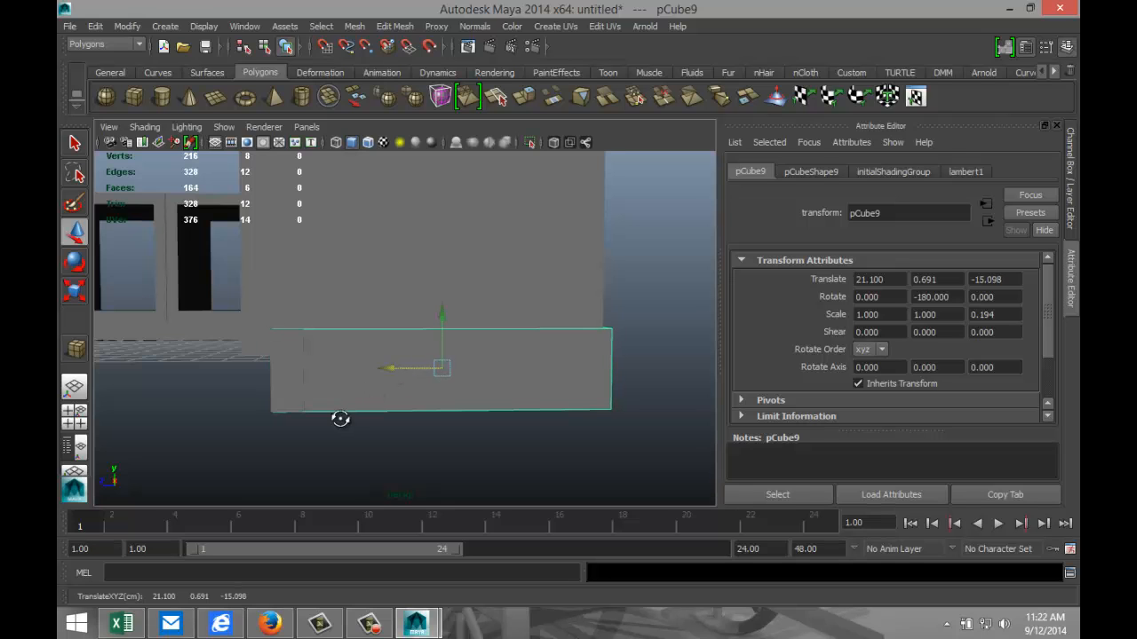
{"action": "left_click_drag", "start_coordinate": [340, 418], "coordinate": [409, 428], "text": "alt"}
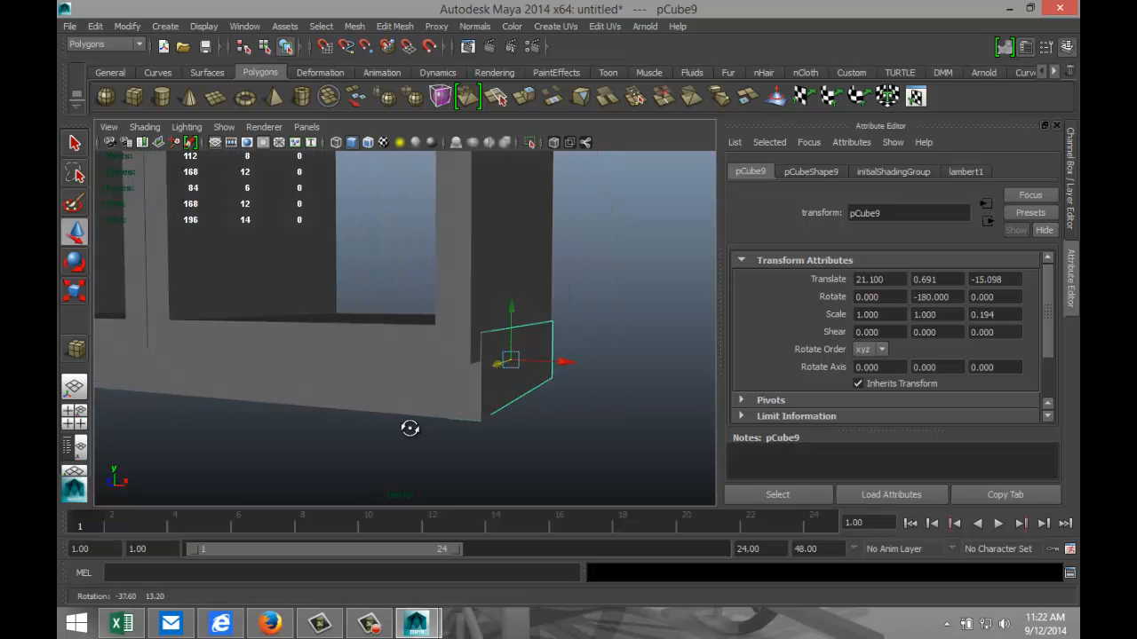
Step: Move the row-end side strip back inward under the outer panel, to about 20.75 in X
{"action": "left_click", "coordinate": [363, 432]}
{"action": "mouse_move", "coordinate": [307, 411]}
{"action": "left_mouse_down", "text": "alt"}
{"action": "mouse_move", "coordinate": [296, 396]}
{"action": "mouse_move", "coordinate": [252, 406]}
{"action": "mouse_move", "coordinate": [340, 385]}
{"action": "mouse_move", "coordinate": [318, 400]}
{"action": "left_mouse_up", "text": "alt"}
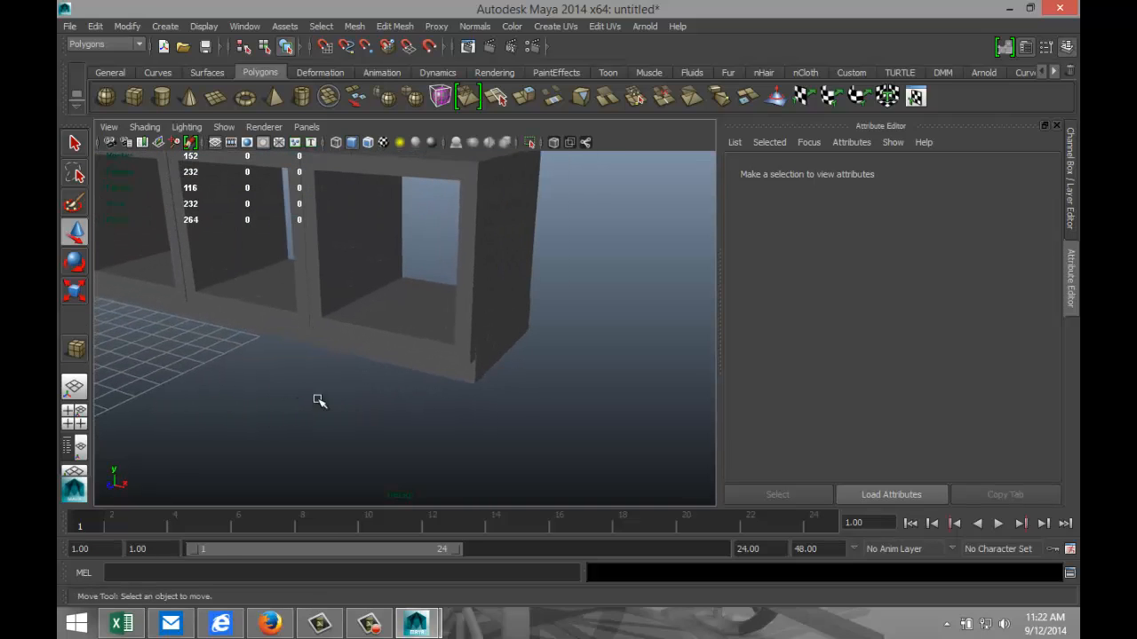
{"action": "left_click", "coordinate": [500, 355]}
{"action": "left_click_drag", "start_coordinate": [557, 349], "coordinate": [545, 347]}
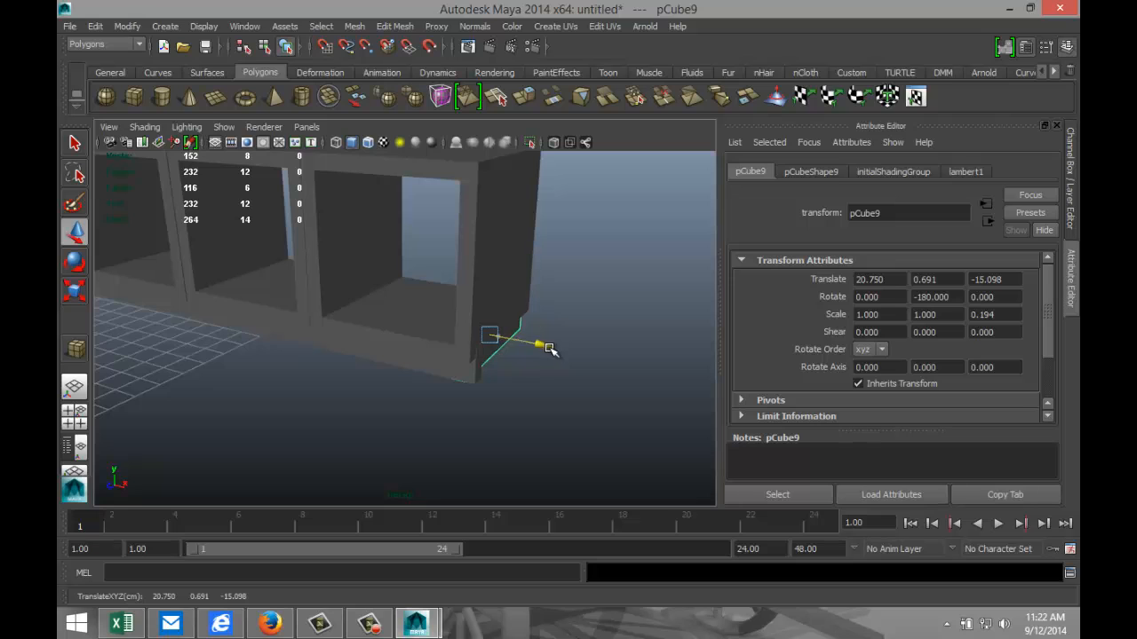
Step: Pull the end face of that row's front base strip back to the side strip, at about 21.02 in X
{"action": "left_click_drag", "start_coordinate": [546, 399], "coordinate": [465, 399], "text": "alt"}
{"action": "right_click", "coordinate": [463, 397]}
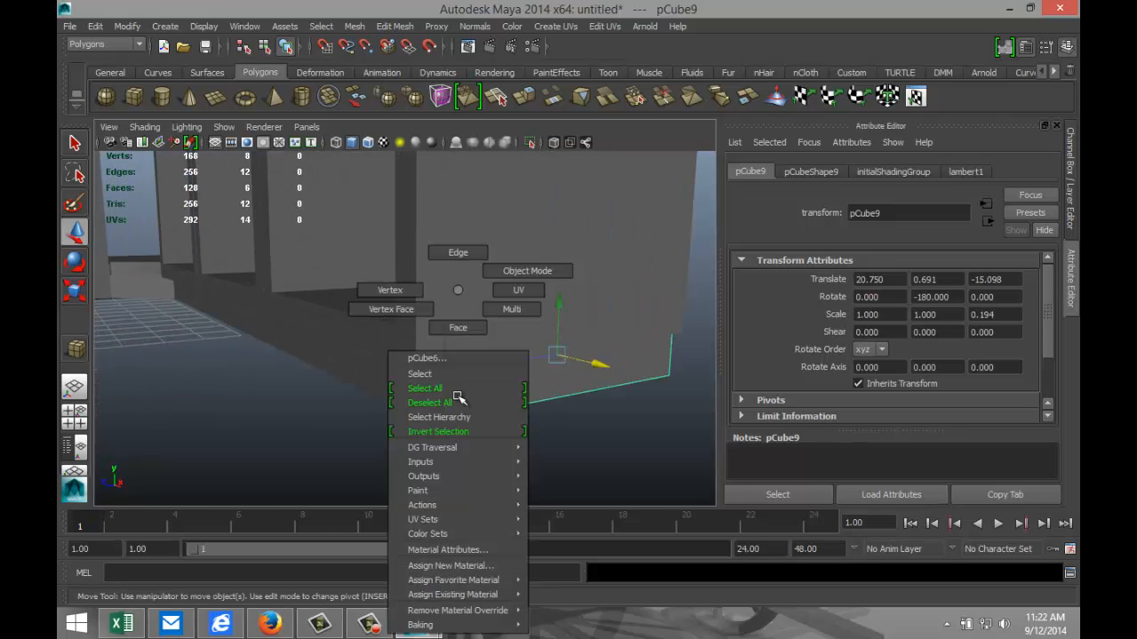
{"action": "left_click", "coordinate": [458, 329]}
{"action": "left_click", "coordinate": [456, 386]}
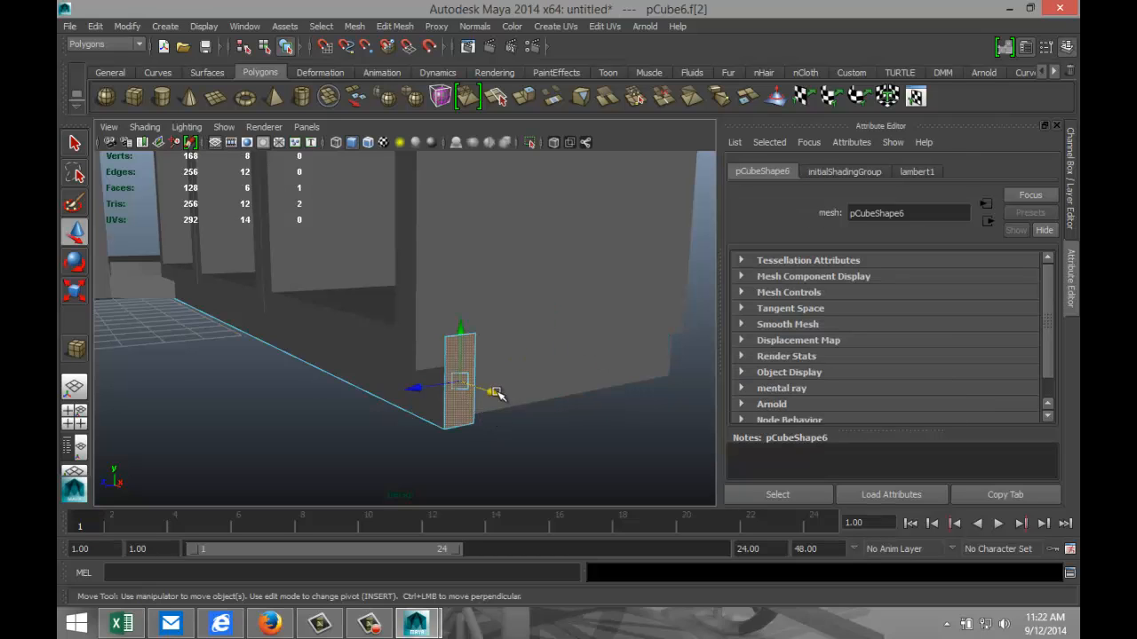
{"action": "left_click_drag", "start_coordinate": [497, 394], "coordinate": [481, 388]}
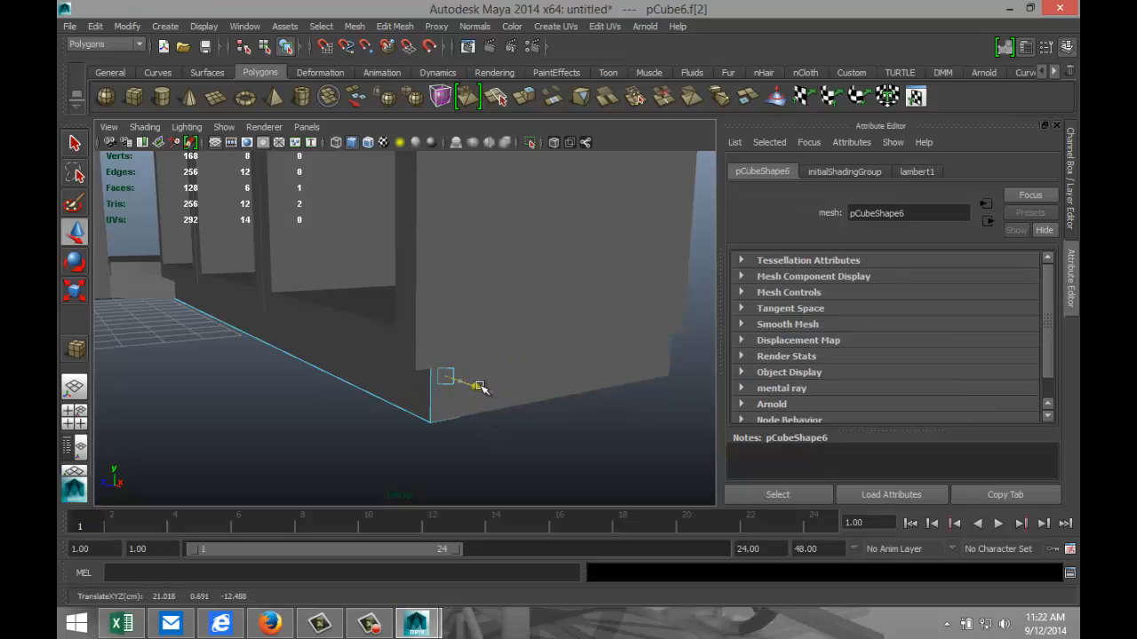
{"action": "left_click_drag", "start_coordinate": [366, 429], "coordinate": [426, 399], "text": "alt"}
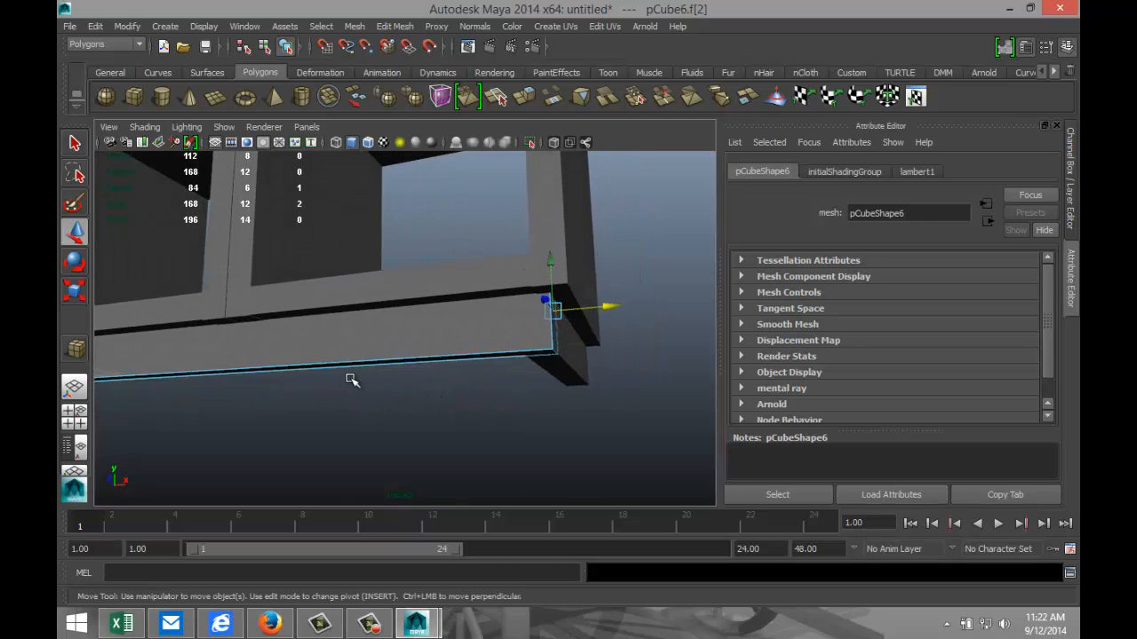
Step: Recess the tall unit's side strip under its outer panel by moving it to about 15.30 in Z
{"action": "scroll", "coordinate": [342, 381], "scroll_direction": "down", "scroll_amount": 3}
{"action": "middle_click_drag", "start_coordinate": [261, 381], "coordinate": [473, 353], "text": "alt"}
{"action": "mouse_move", "coordinate": [473, 353]}
{"action": "left_mouse_down", "text": "alt"}
{"action": "mouse_move", "coordinate": [310, 355]}
{"action": "mouse_move", "coordinate": [442, 379]}
{"action": "mouse_move", "coordinate": [452, 376]}
{"action": "mouse_move", "coordinate": [444, 363]}
{"action": "mouse_move", "coordinate": [475, 360]}
{"action": "left_mouse_up", "text": "alt"}
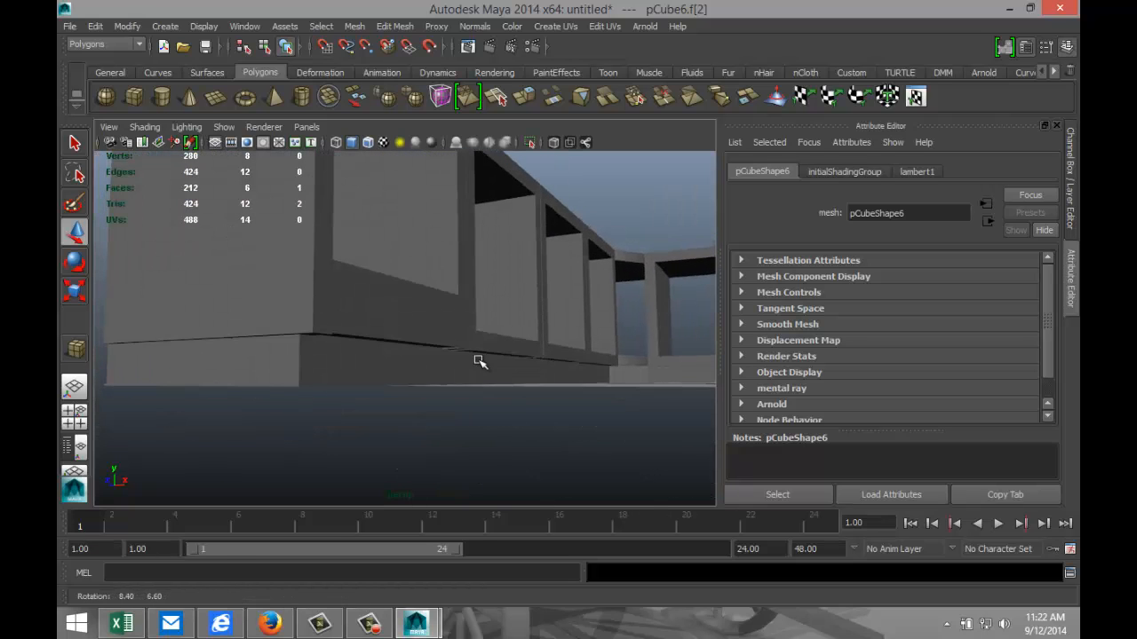
{"action": "left_click", "coordinate": [211, 375]}
{"action": "left_click_drag", "start_coordinate": [158, 353], "coordinate": [180, 353]}
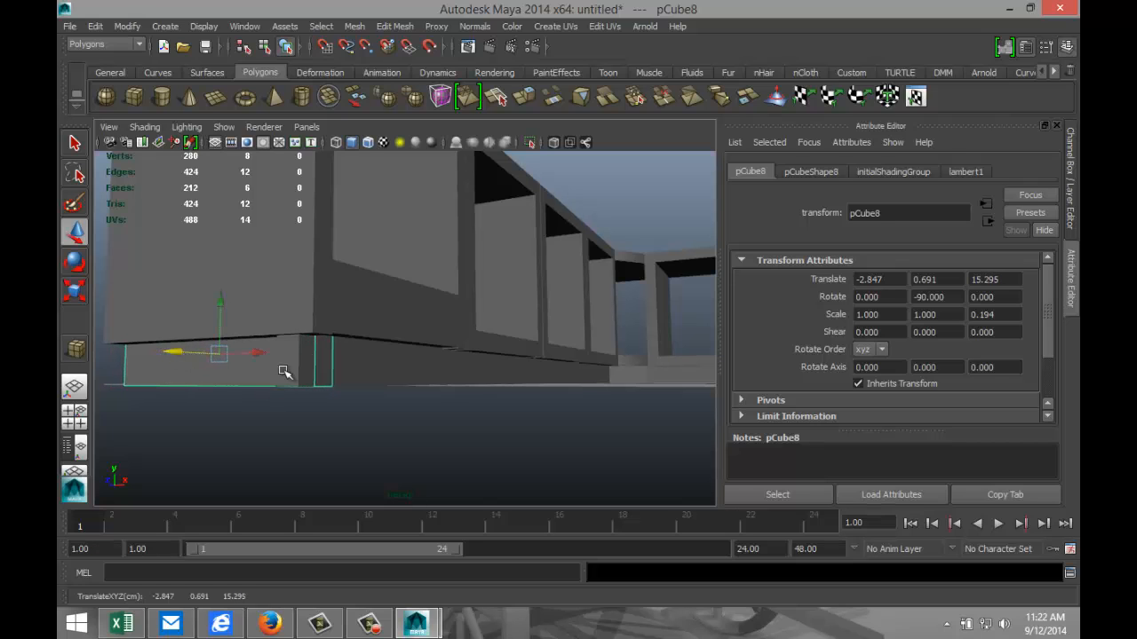
Step: Extend the end face of the front base strip below the tall unit to meet the side strip, at about 15.54 in Z
{"action": "right_click_drag", "start_coordinate": [287, 369], "coordinate": [293, 369]}
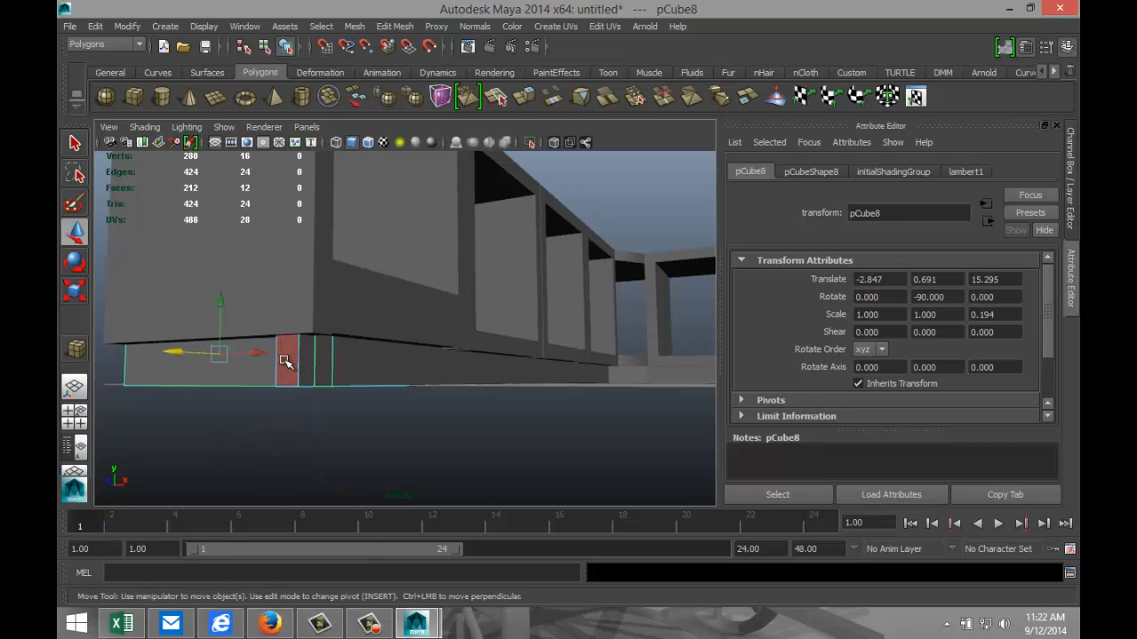
{"action": "left_click", "coordinate": [287, 360]}
{"action": "left_click_drag", "start_coordinate": [252, 349], "coordinate": [272, 352]}
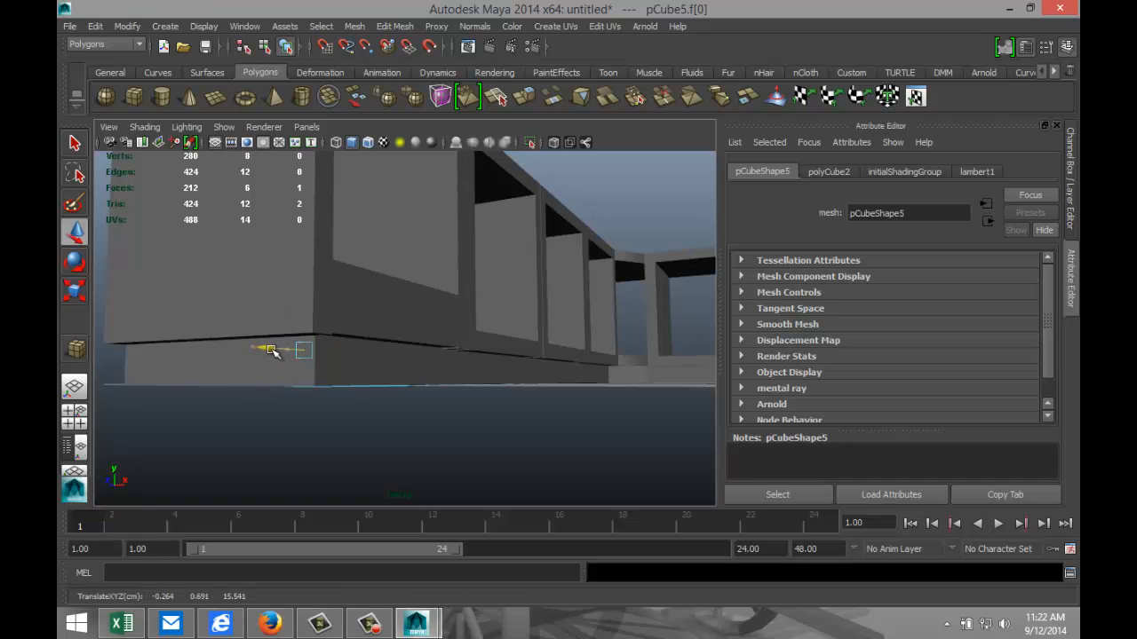
Step: Create a long, thin polygon cube slab on the grid beside the units, centred at about 39.13 in X and 3.24 in Z
{"action": "scroll", "coordinate": [397, 377], "scroll_direction": "down", "scroll_amount": 5}
{"action": "left_click_drag", "start_coordinate": [535, 396], "coordinate": [436, 412], "text": "alt"}
{"action": "scroll", "coordinate": [498, 417], "scroll_direction": "down", "scroll_amount": 4}
{"action": "scroll", "coordinate": [436, 414], "scroll_direction": "up", "scroll_amount": 5}
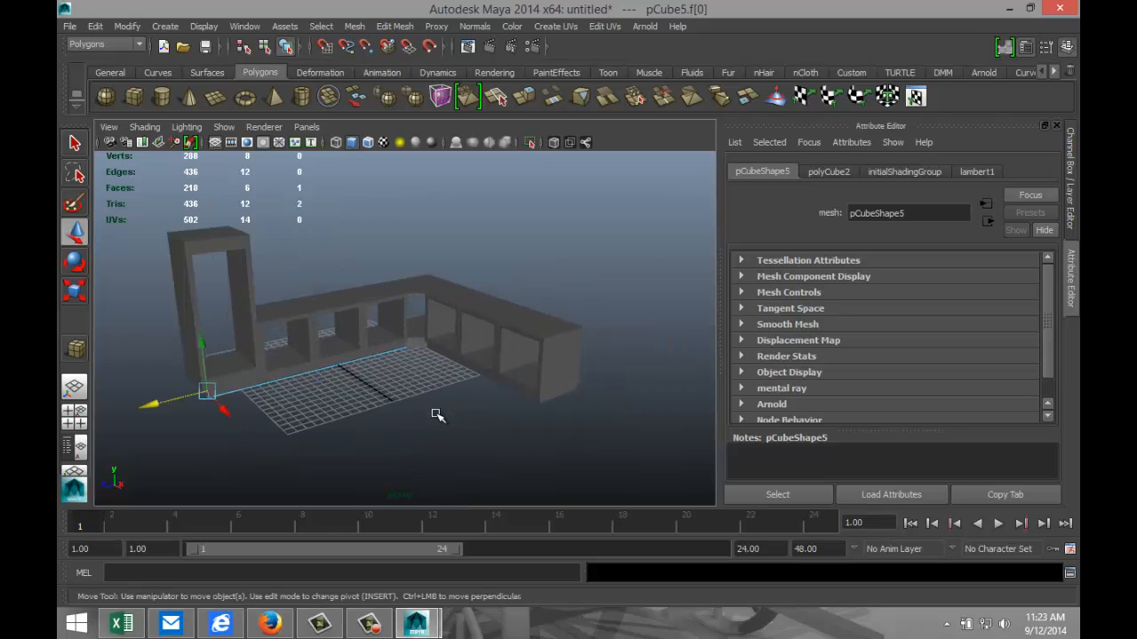
{"action": "scroll", "coordinate": [436, 414], "scroll_direction": "down", "scroll_amount": 2}
{"action": "left_click_drag", "start_coordinate": [321, 407], "coordinate": [343, 412], "text": "alt"}
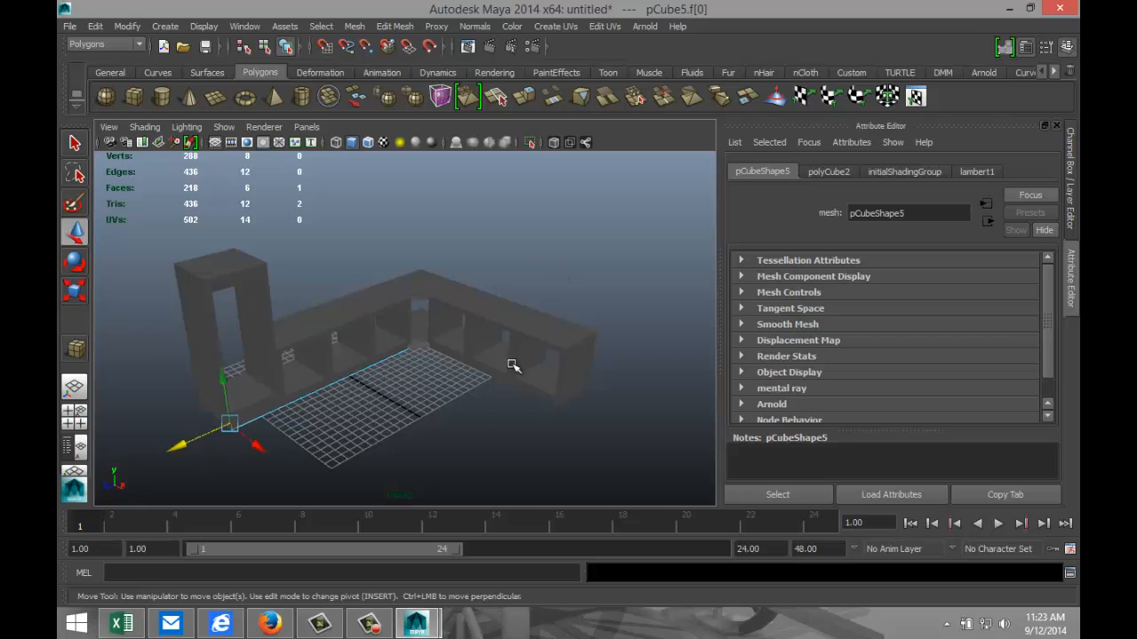
{"action": "scroll", "coordinate": [413, 359], "scroll_direction": "down", "scroll_amount": 3}
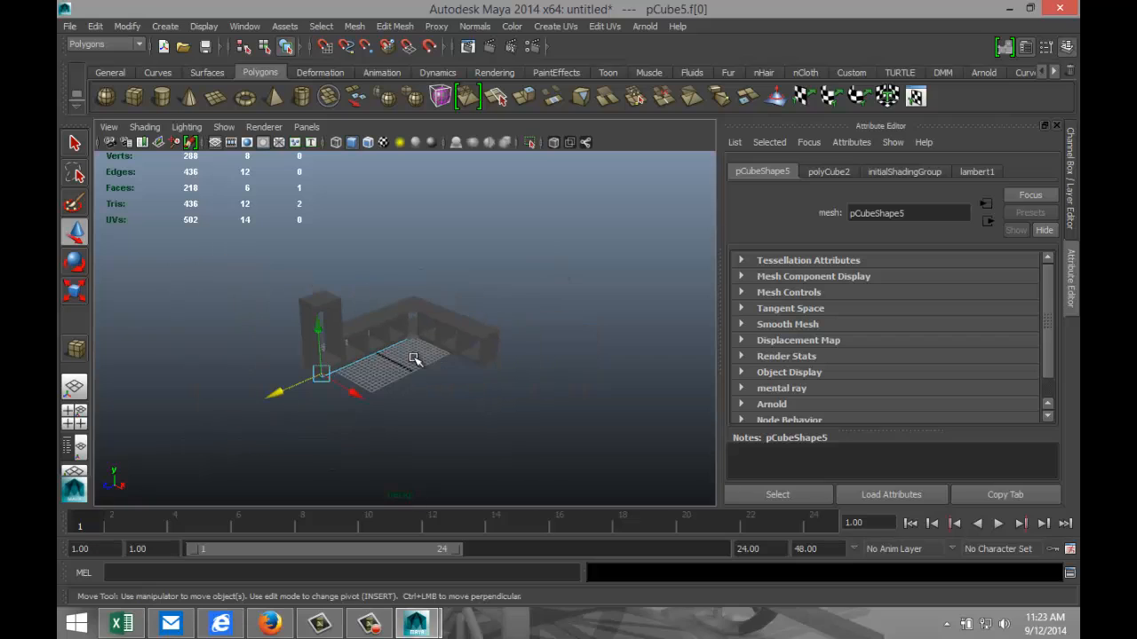
{"action": "left_click", "coordinate": [133, 98]}
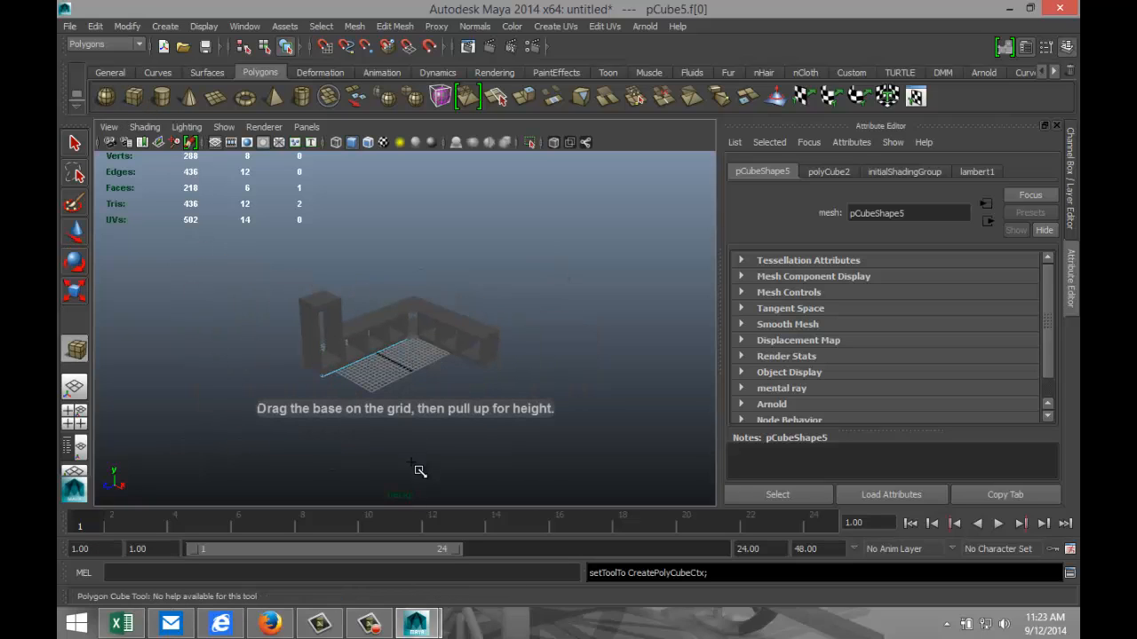
{"action": "left_click_drag", "start_coordinate": [418, 470], "coordinate": [584, 438]}
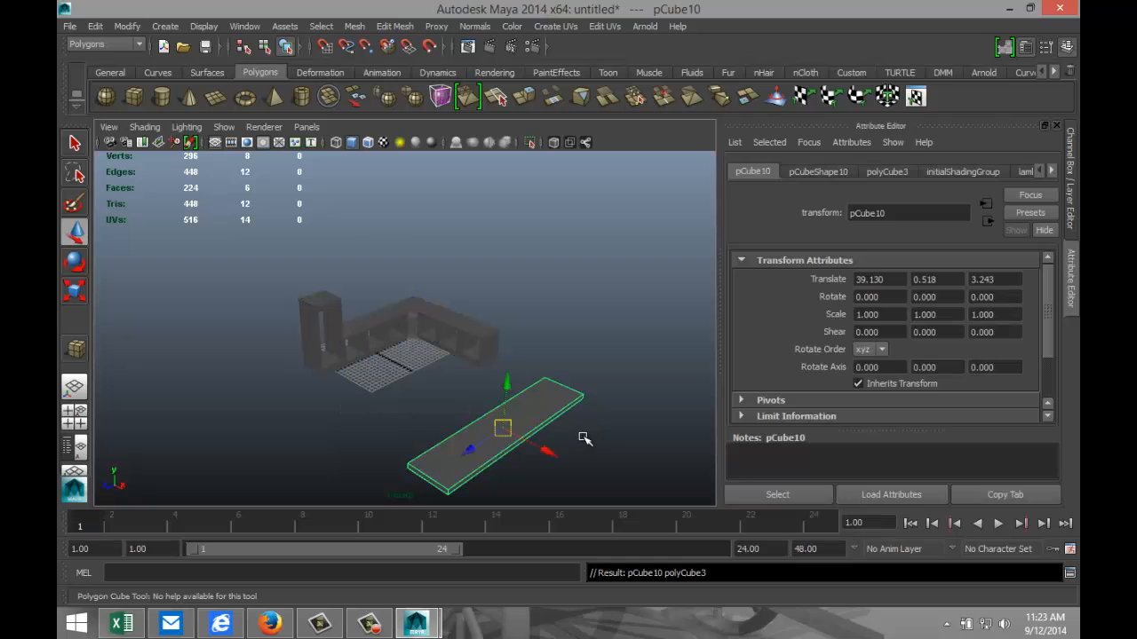
Step: Thin the new slab to a Y scale of about 0.795
{"action": "key", "text": "f"}
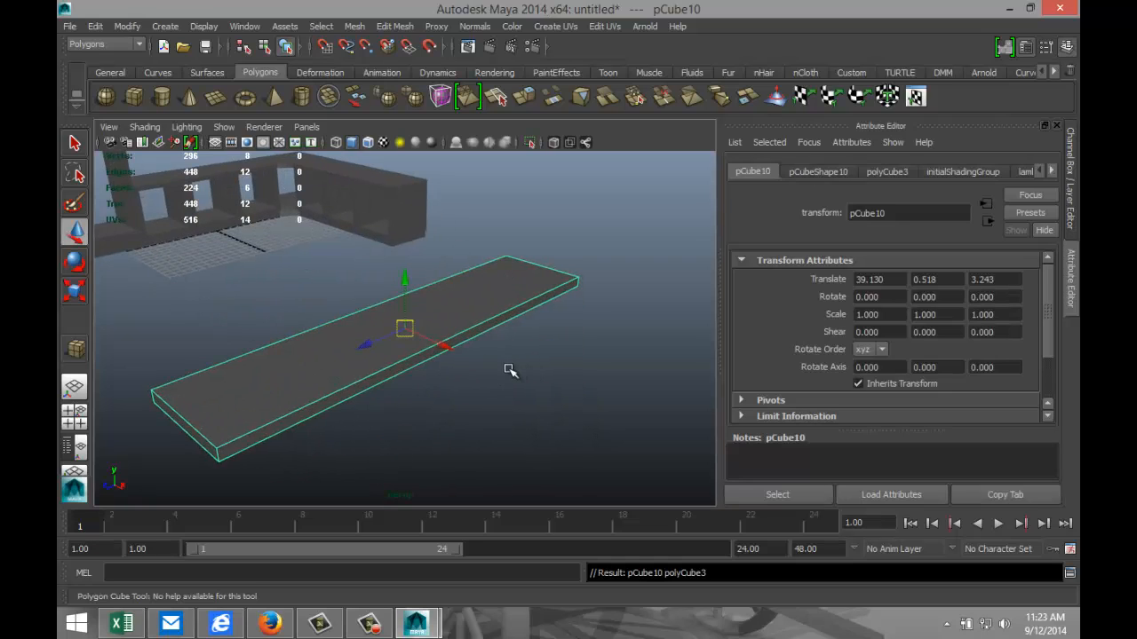
{"action": "key", "text": "r"}
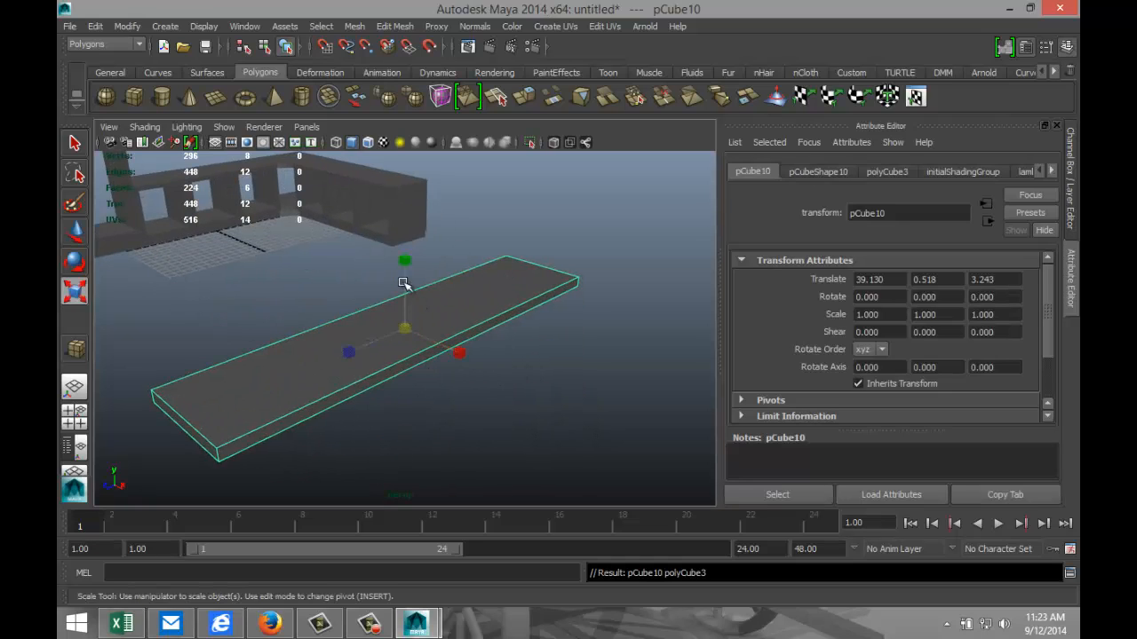
{"action": "left_click_drag", "start_coordinate": [405, 262], "coordinate": [407, 279]}
{"action": "left_click_drag", "start_coordinate": [407, 404], "coordinate": [445, 386], "text": "alt"}
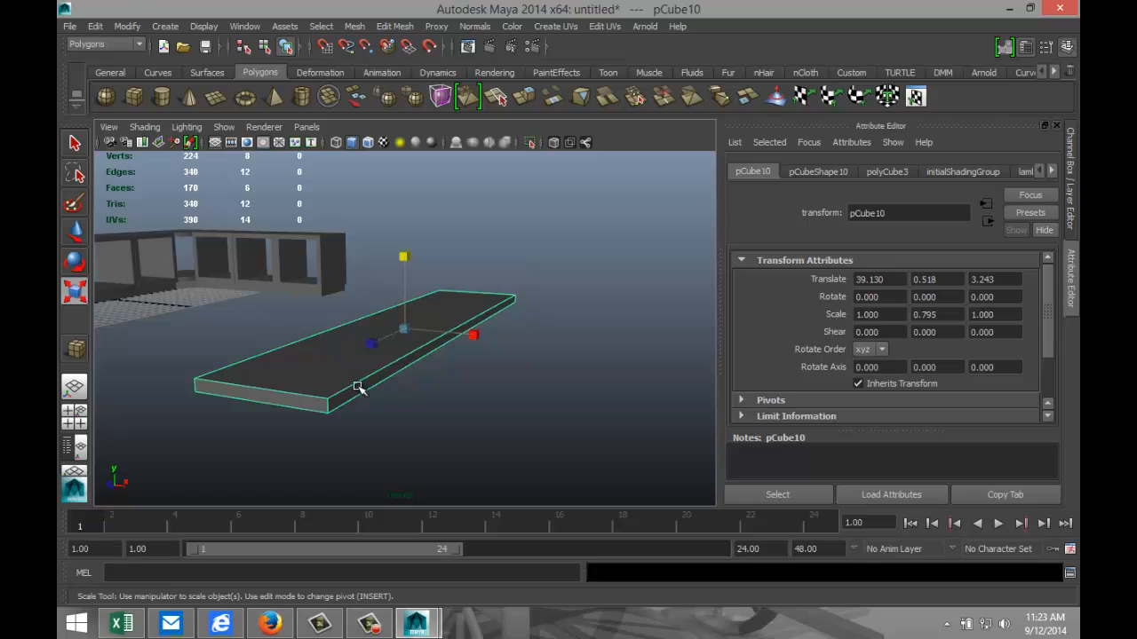
Step: Bevel the upper and lower long edges on one side of the slab with 7 segments
{"action": "scroll", "coordinate": [392, 406], "scroll_direction": "up", "scroll_amount": 2}
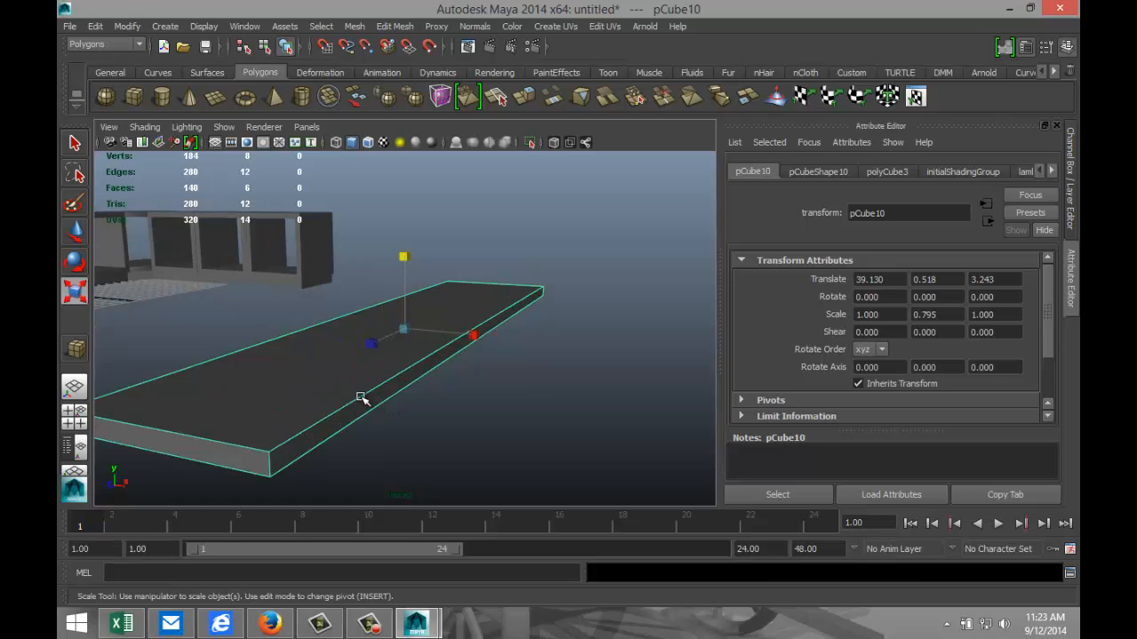
{"action": "right_click", "coordinate": [363, 397]}
{"action": "right_click_drag", "start_coordinate": [367, 359], "coordinate": [363, 252]}
{"action": "left_click", "coordinate": [401, 400]}
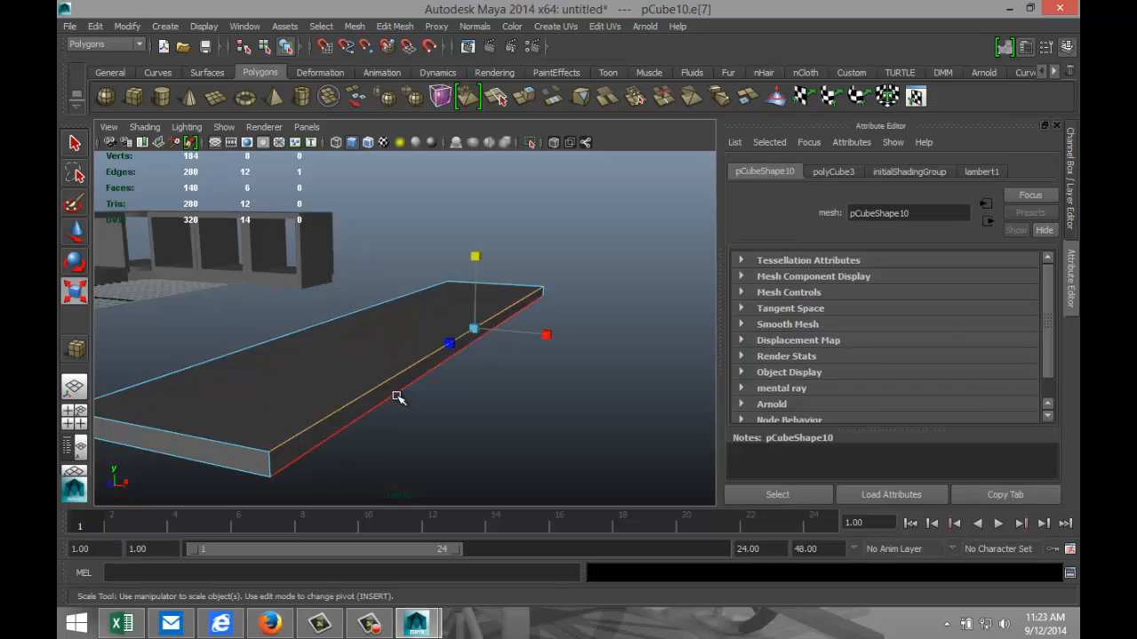
{"action": "left_click", "coordinate": [401, 399], "text": "shift"}
{"action": "left_click", "coordinate": [396, 26]}
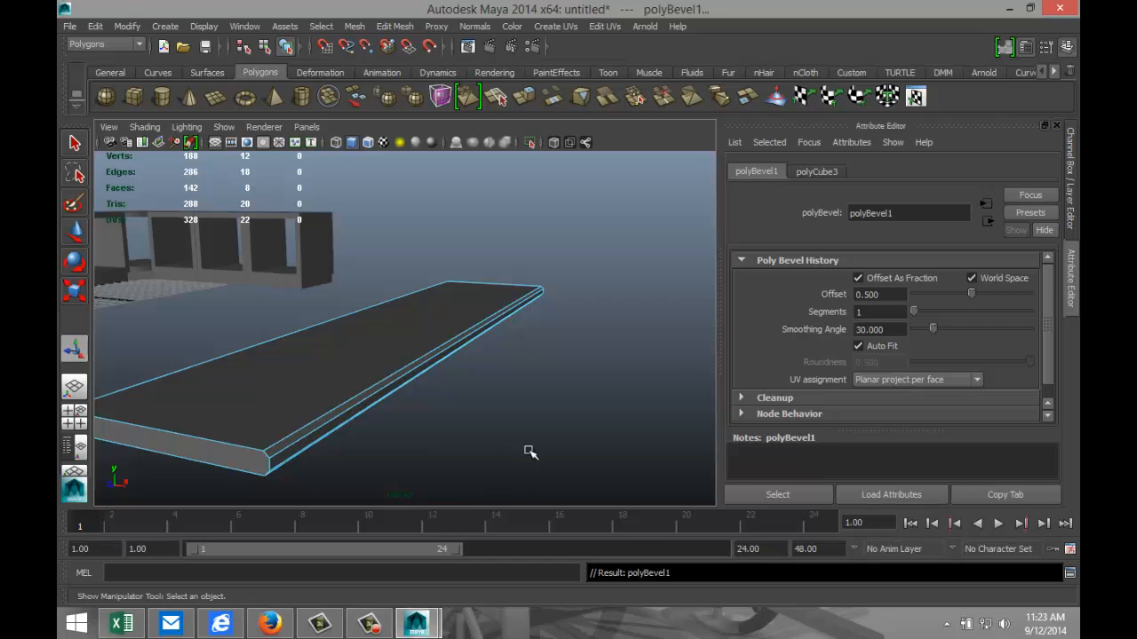
{"action": "left_click_drag", "start_coordinate": [920, 308], "coordinate": [980, 319]}
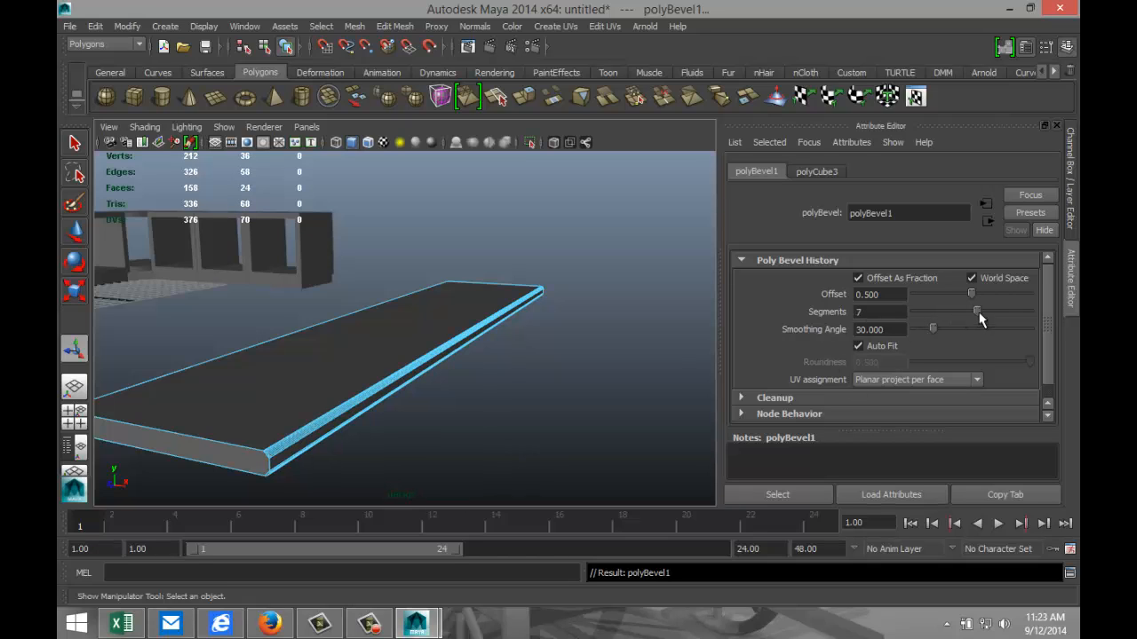
Step: Set the bevel's offset to 1 for a fully rounded slab edge
{"action": "left_click_drag", "start_coordinate": [967, 294], "coordinate": [1024, 294]}
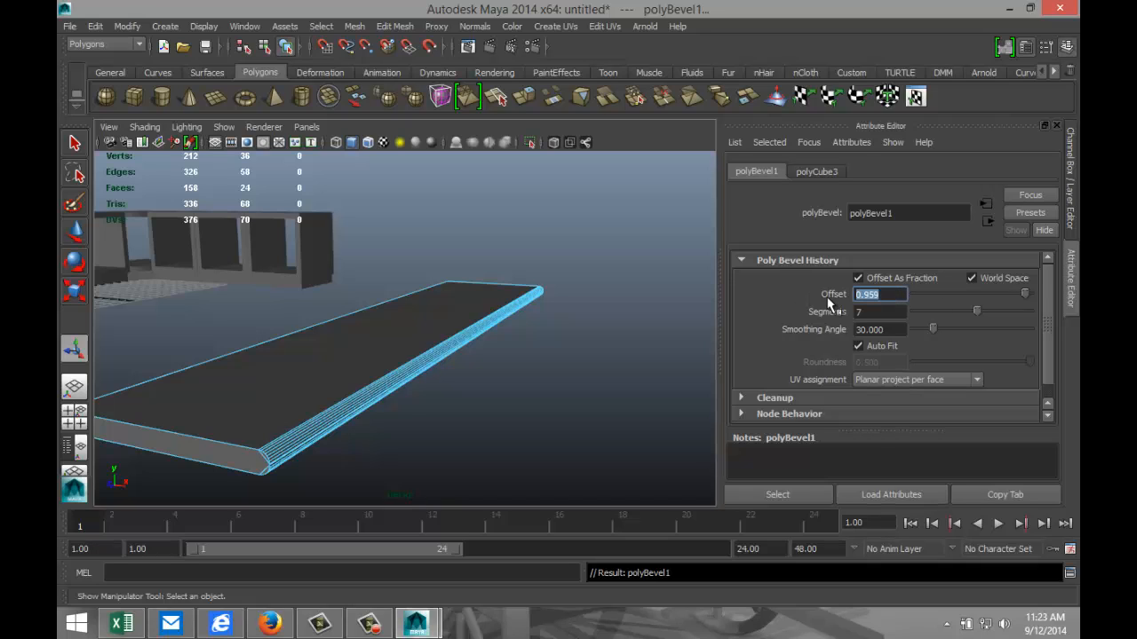
{"action": "type", "text": "1"}
{"action": "key", "text": "Return"}
{"action": "left_click_drag", "start_coordinate": [497, 389], "coordinate": [507, 414], "text": "alt"}
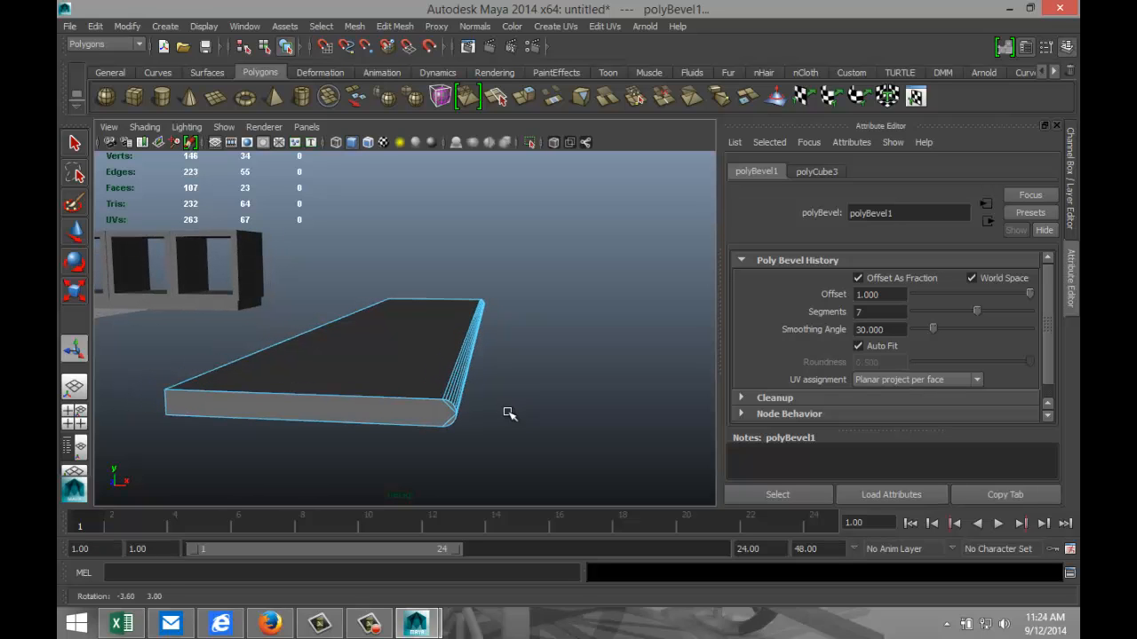
Step: Return the slab to object mode and flatten it to a Y scale of about 0.505
{"action": "right_click_drag", "start_coordinate": [507, 414], "coordinate": [514, 394], "text": "alt"}
{"action": "left_click_drag", "start_coordinate": [514, 388], "coordinate": [432, 400], "text": "alt"}
{"action": "right_click_drag", "start_coordinate": [362, 290], "coordinate": [433, 271]}
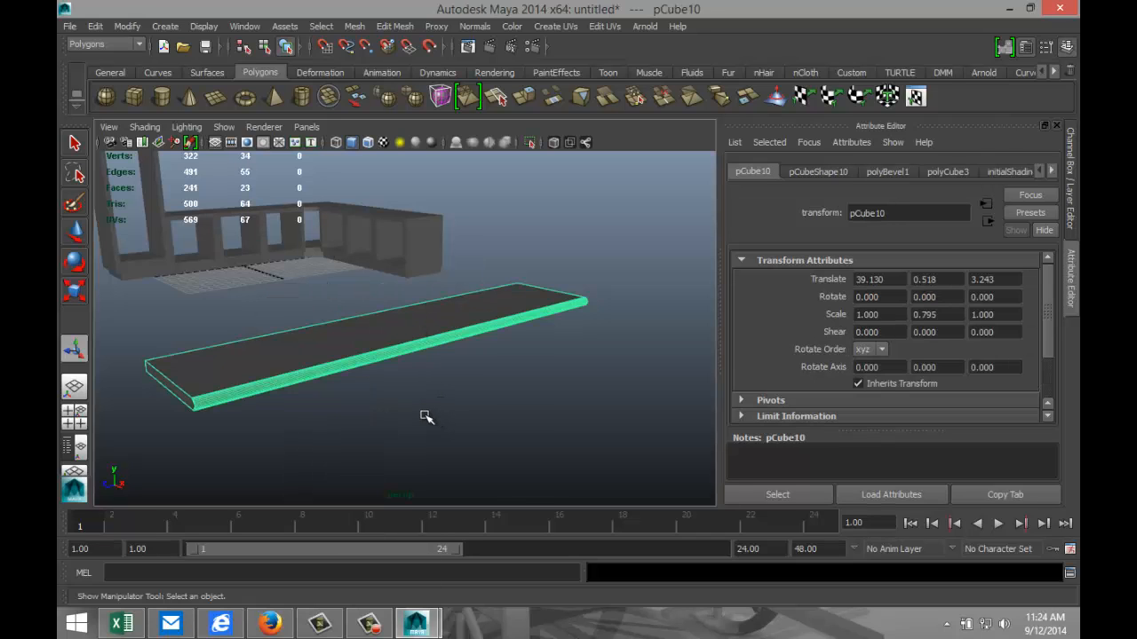
{"action": "key", "text": "r"}
{"action": "left_click_drag", "start_coordinate": [405, 258], "coordinate": [411, 285]}
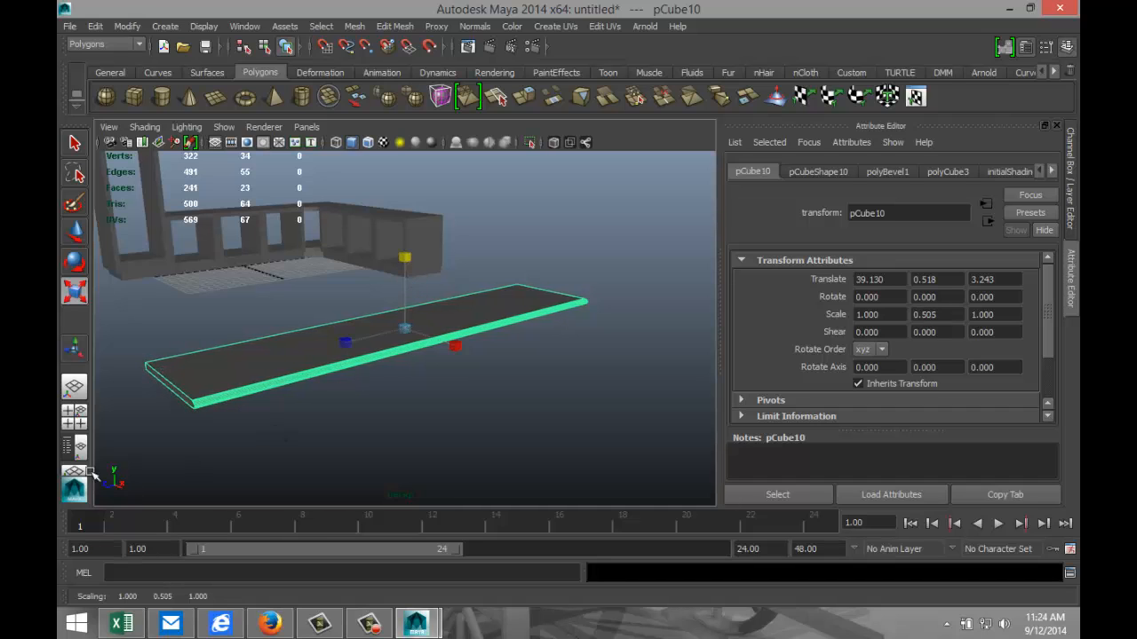
Step: In the top view, scale the whole slab down uniformly to about 0.578 in X and Z, matching the units' depth
{"action": "left_click", "coordinate": [79, 417]}
{"action": "key", "text": "space"}
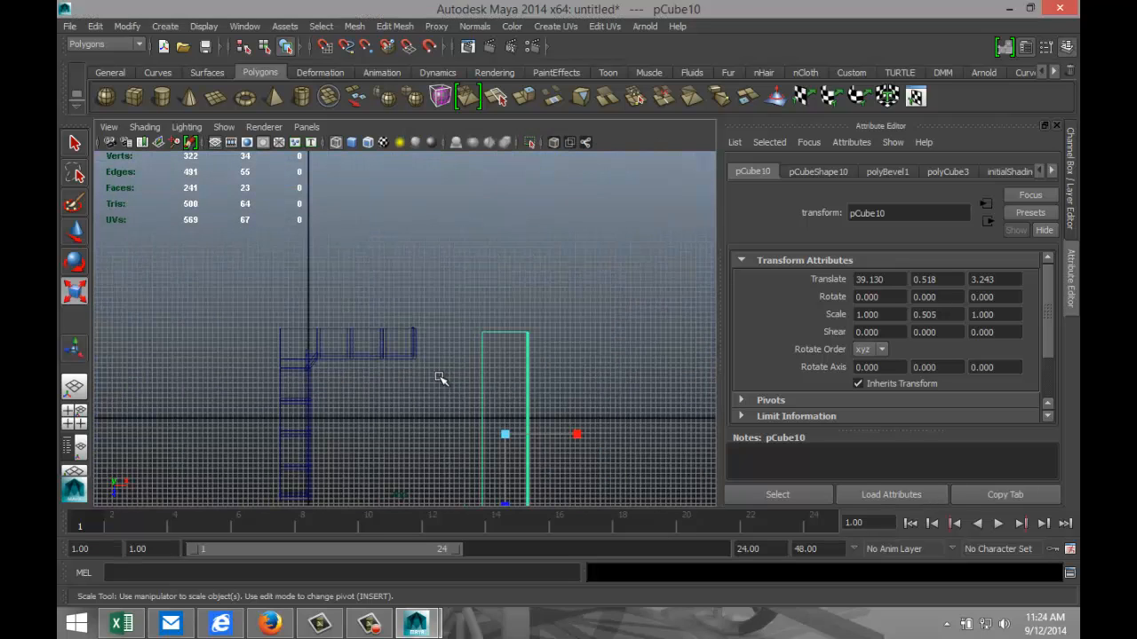
{"action": "scroll", "coordinate": [442, 379], "scroll_direction": "down", "scroll_amount": 2}
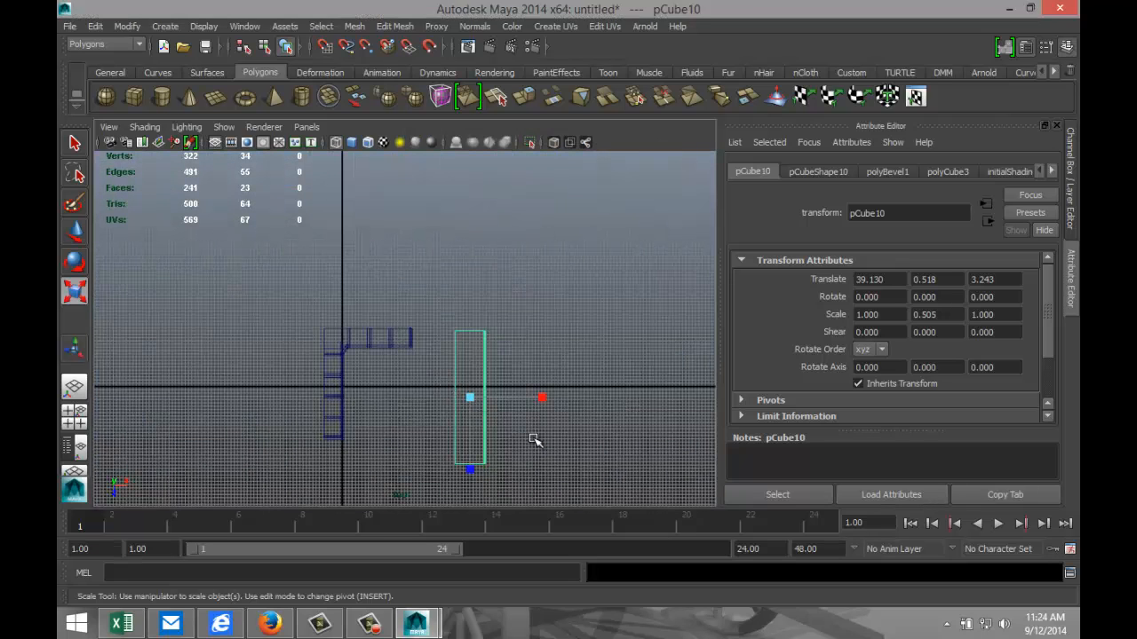
{"action": "left_click", "coordinate": [612, 426]}
{"action": "left_click", "coordinate": [483, 430]}
{"action": "left_click_drag", "start_coordinate": [470, 398], "coordinate": [442, 399]}
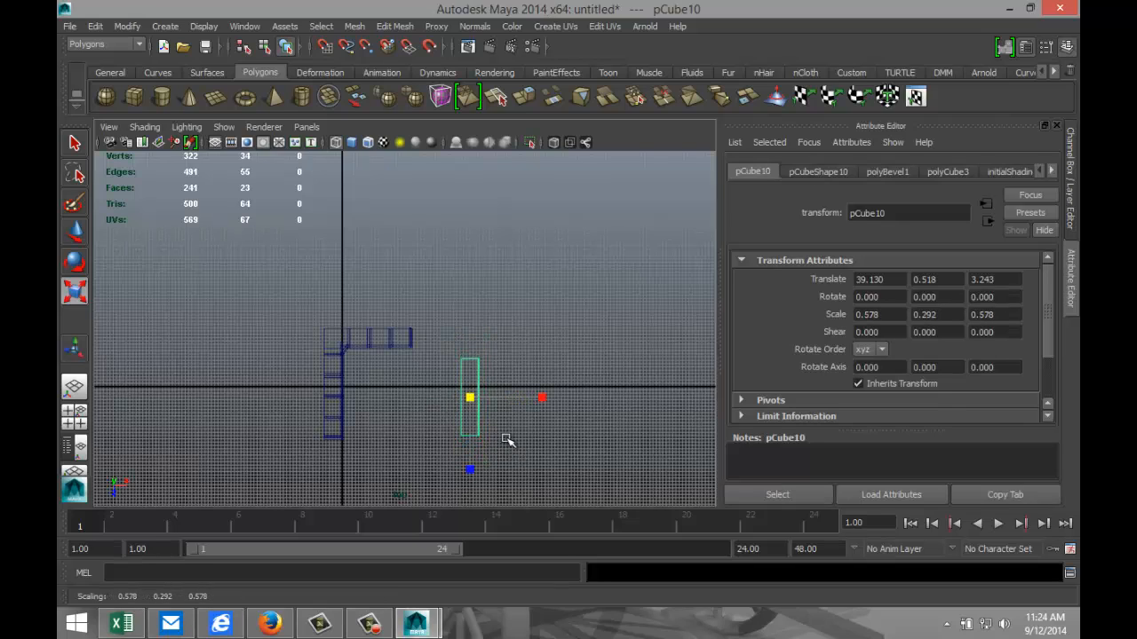
Step: Move the slab over the long run of units, flush with the back corner, at about X -2.906 and Z -6.059
{"action": "key", "text": "w"}
{"action": "left_click_drag", "start_coordinate": [521, 398], "coordinate": [389, 400]}
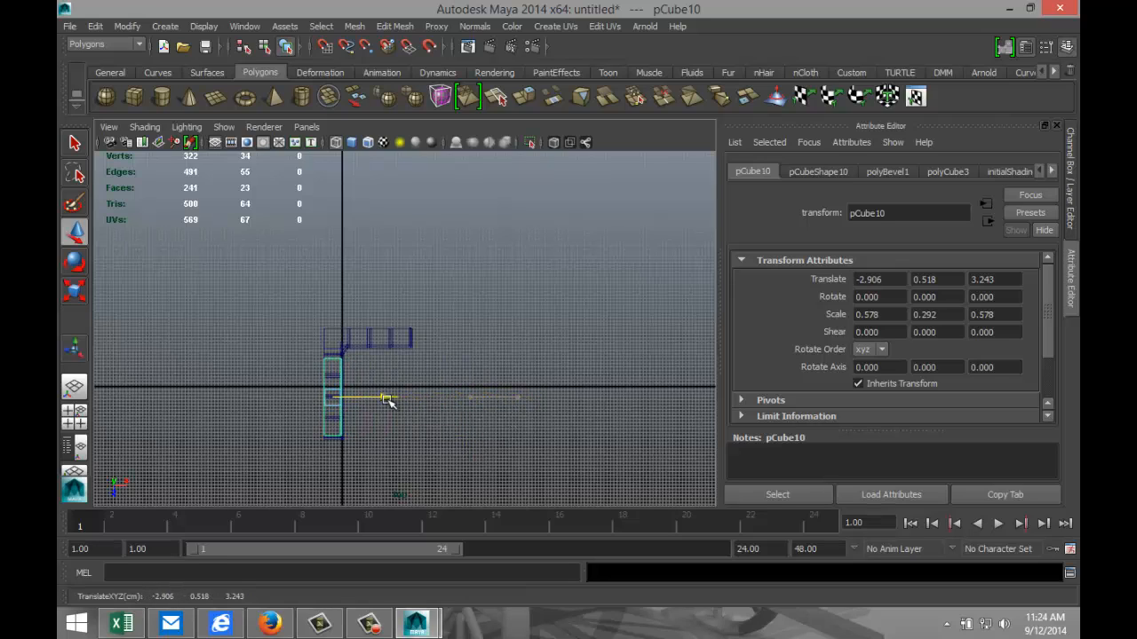
{"action": "left_click_drag", "start_coordinate": [329, 454], "coordinate": [338, 427]}
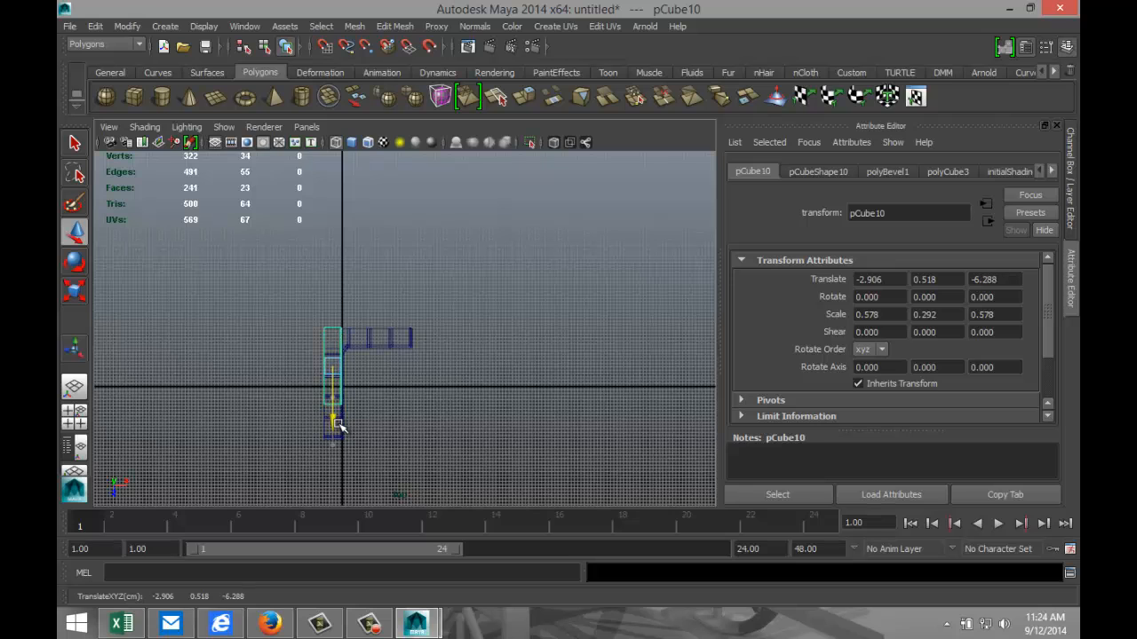
{"action": "right_click_drag", "start_coordinate": [367, 436], "coordinate": [459, 407], "text": "alt"}
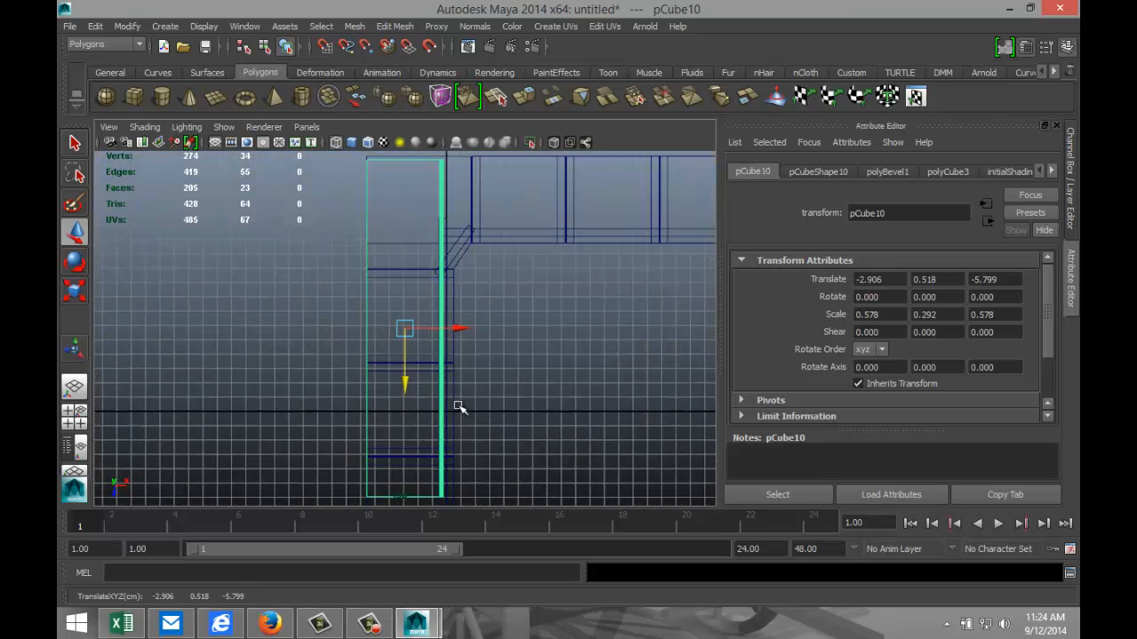
{"action": "left_click_drag", "start_coordinate": [459, 403], "coordinate": [533, 382], "text": "alt"}
{"action": "left_click_drag", "start_coordinate": [419, 470], "coordinate": [419, 464]}
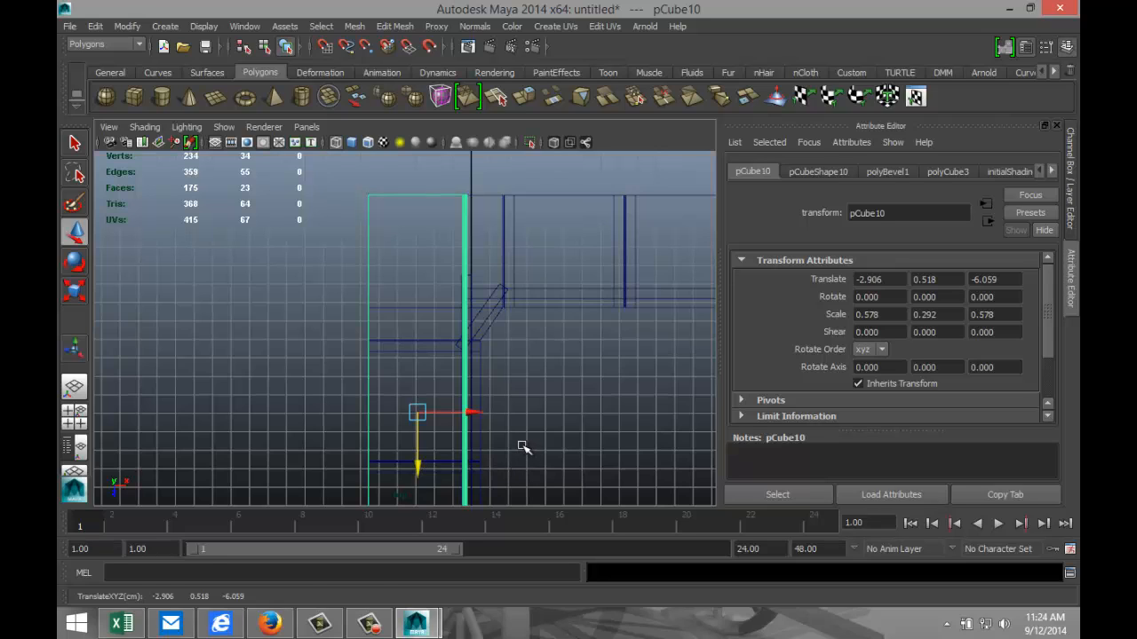
Step: Shift the slab's pivot to its back long edge and widen it to an X scale of about 0.724, overhanging the unit fronts
{"action": "key", "text": "r"}
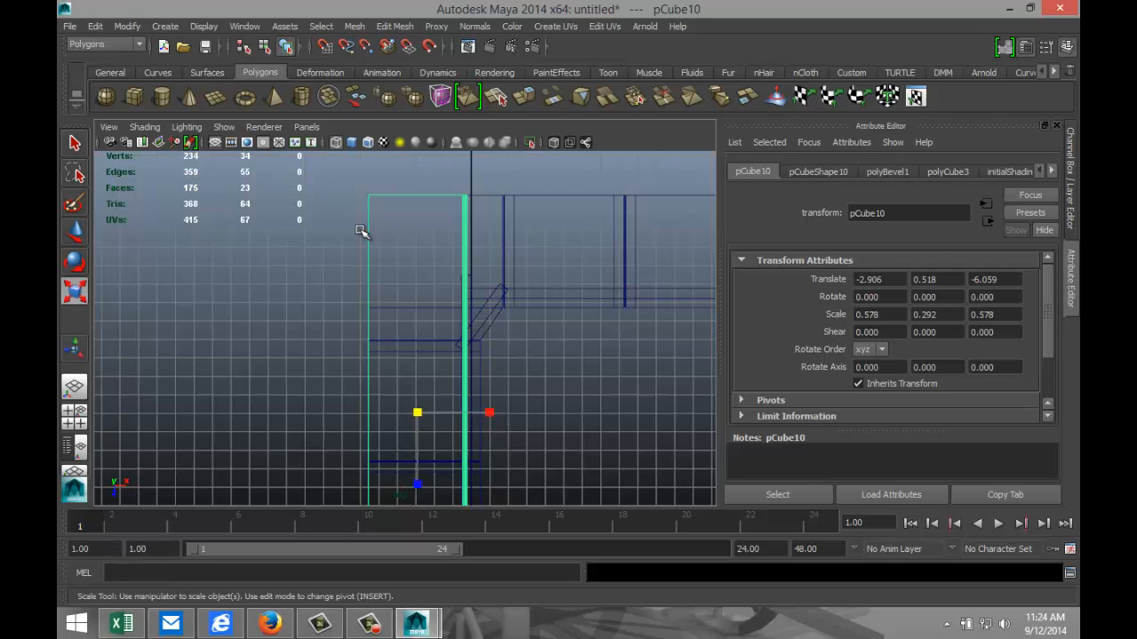
{"action": "key", "text": "Insert"}
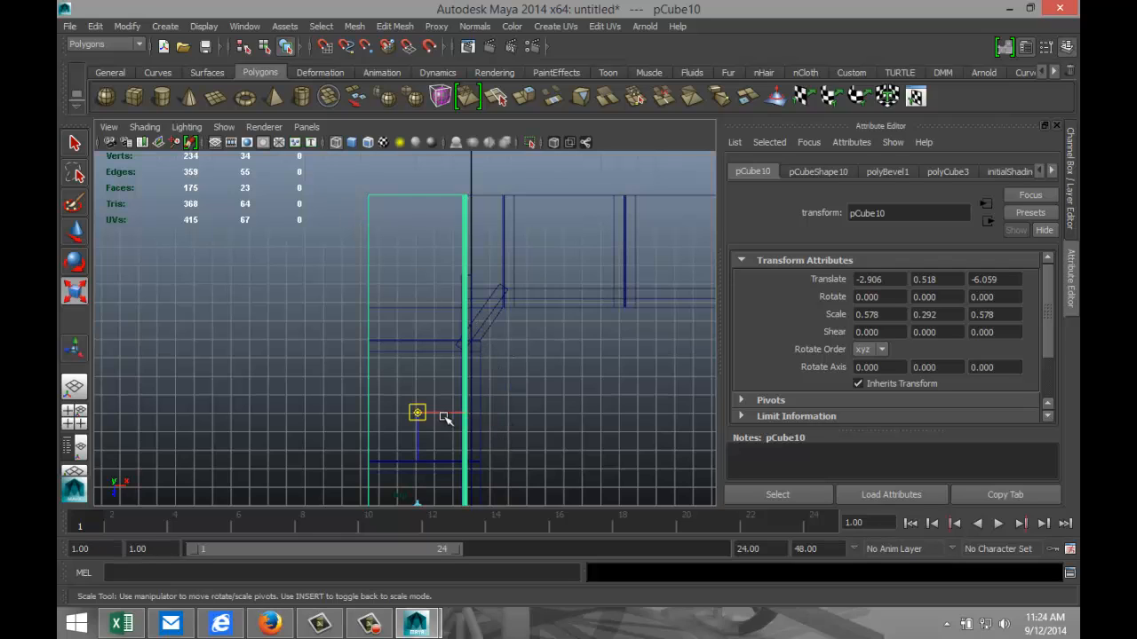
{"action": "left_click_drag", "start_coordinate": [454, 413], "coordinate": [407, 417]}
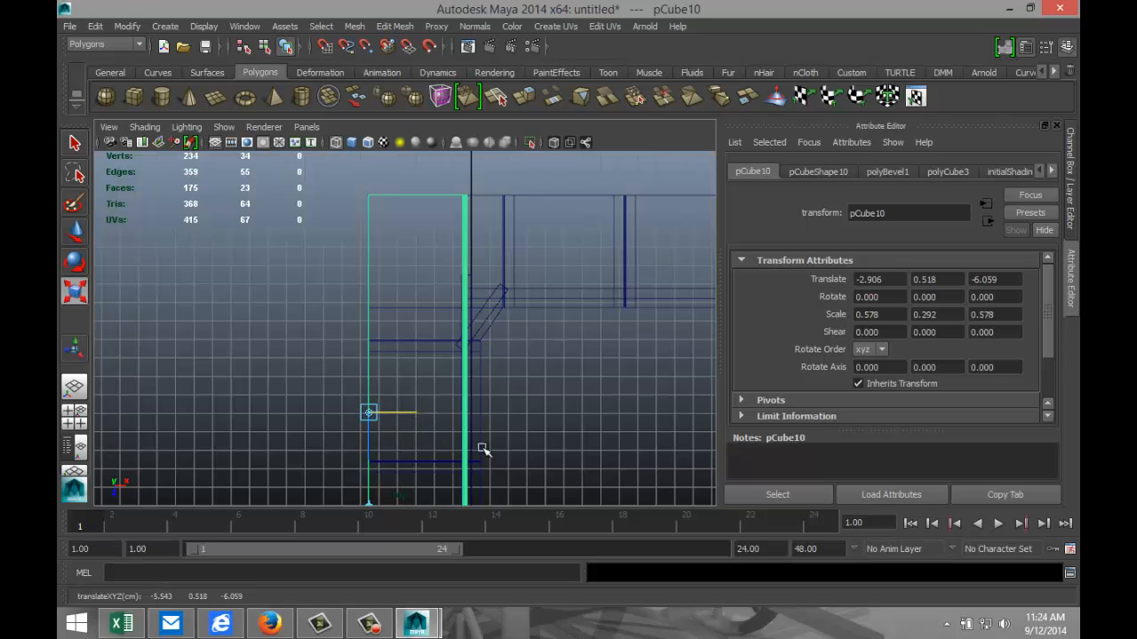
{"action": "key", "text": "Insert"}
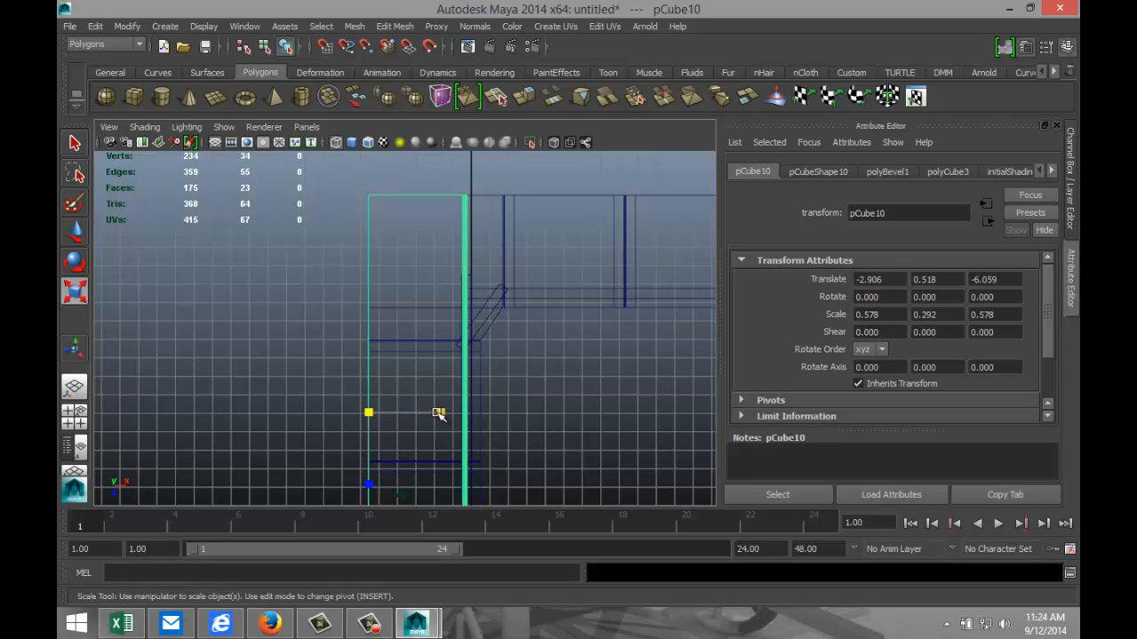
{"action": "left_click_drag", "start_coordinate": [442, 415], "coordinate": [464, 416]}
{"action": "scroll", "coordinate": [496, 426], "scroll_direction": "down", "scroll_amount": 5}
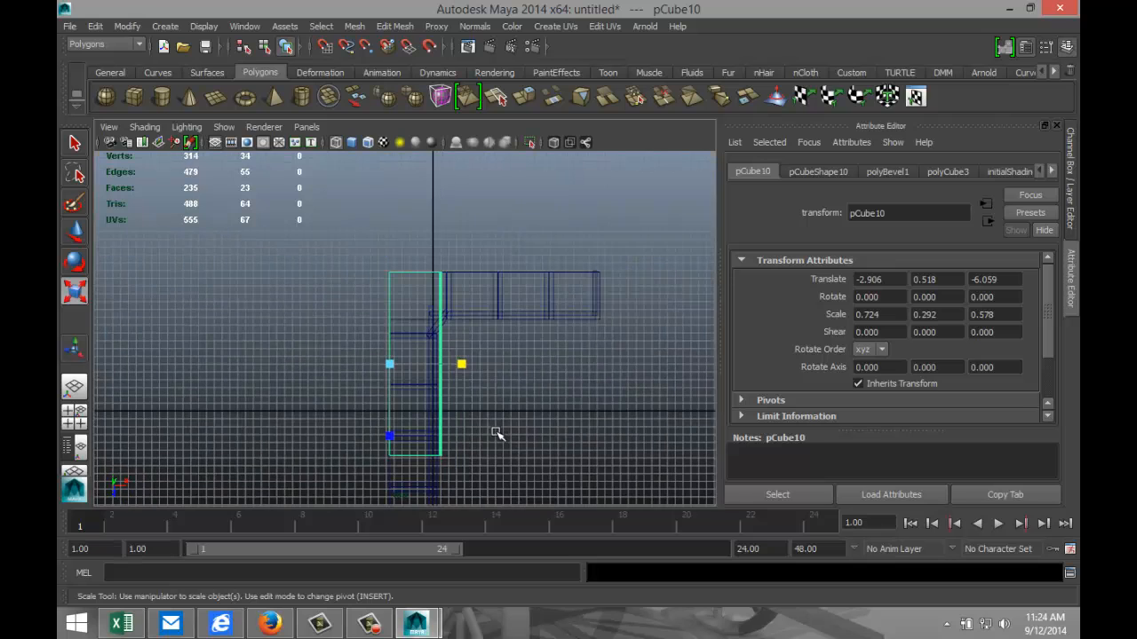
Step: Raise the slab to about Y 7.473 so it rests on top of the box units
{"action": "middle_click_drag", "start_coordinate": [489, 444], "coordinate": [490, 315], "text": "alt"}
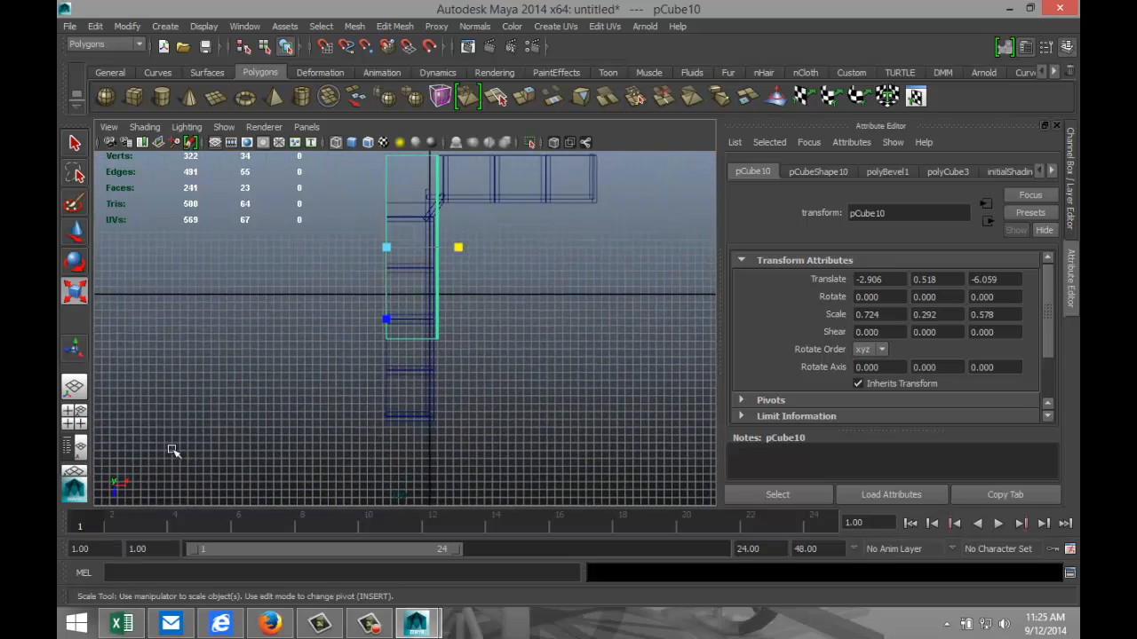
{"action": "left_click", "coordinate": [78, 428]}
{"action": "key", "text": "space"}
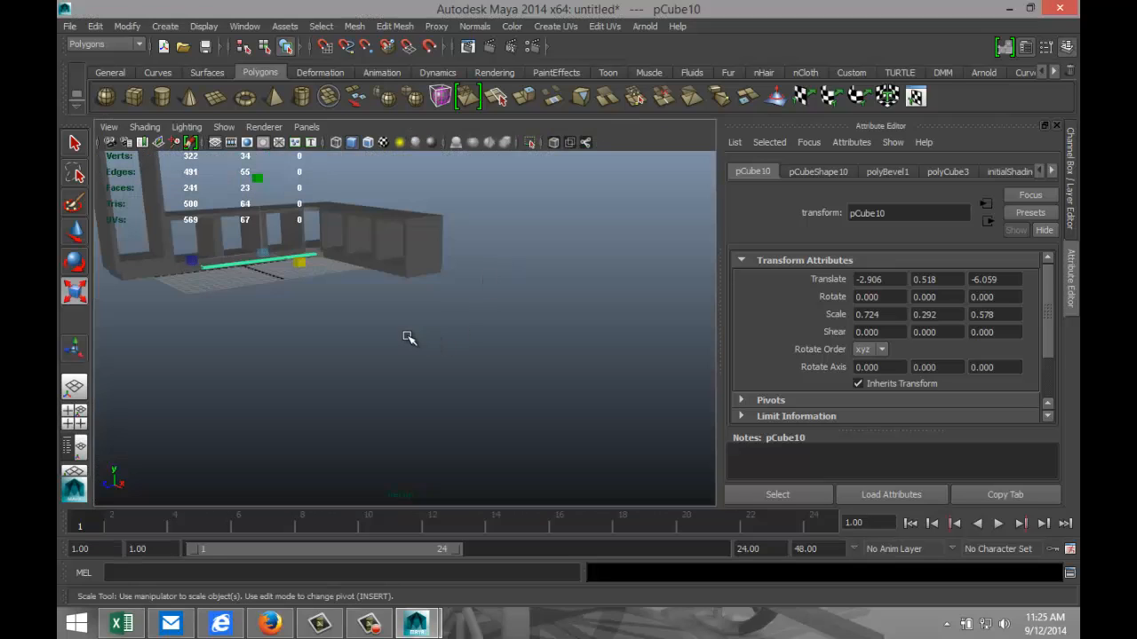
{"action": "key", "text": "f"}
{"action": "scroll", "coordinate": [399, 357], "scroll_direction": "down", "scroll_amount": 3}
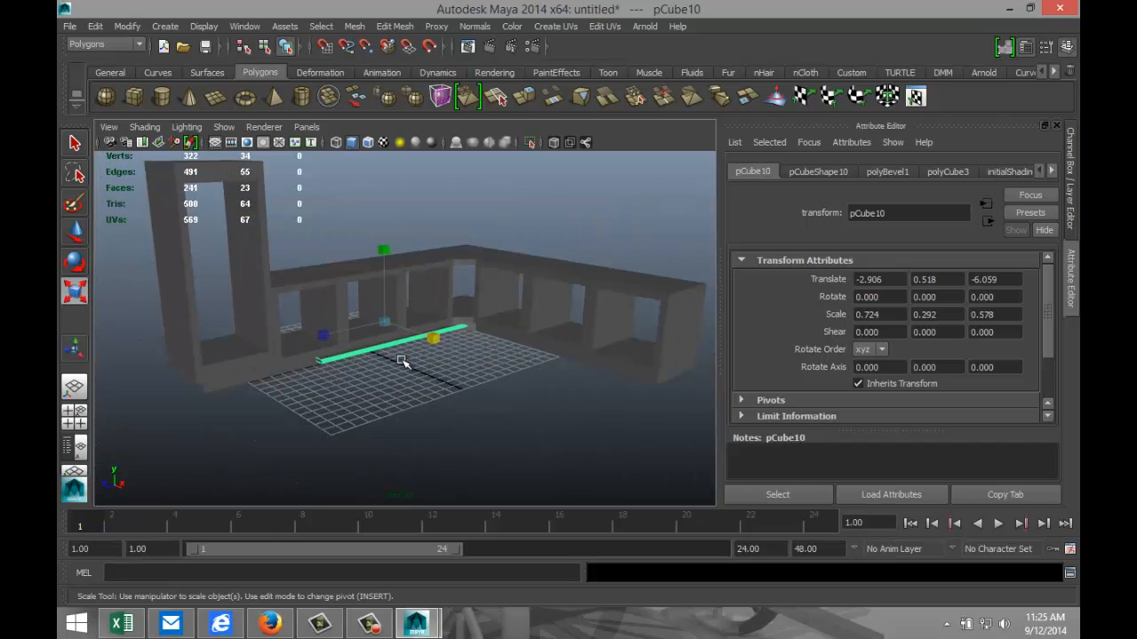
{"action": "key", "text": "w"}
{"action": "left_click_drag", "start_coordinate": [383, 259], "coordinate": [388, 419]}
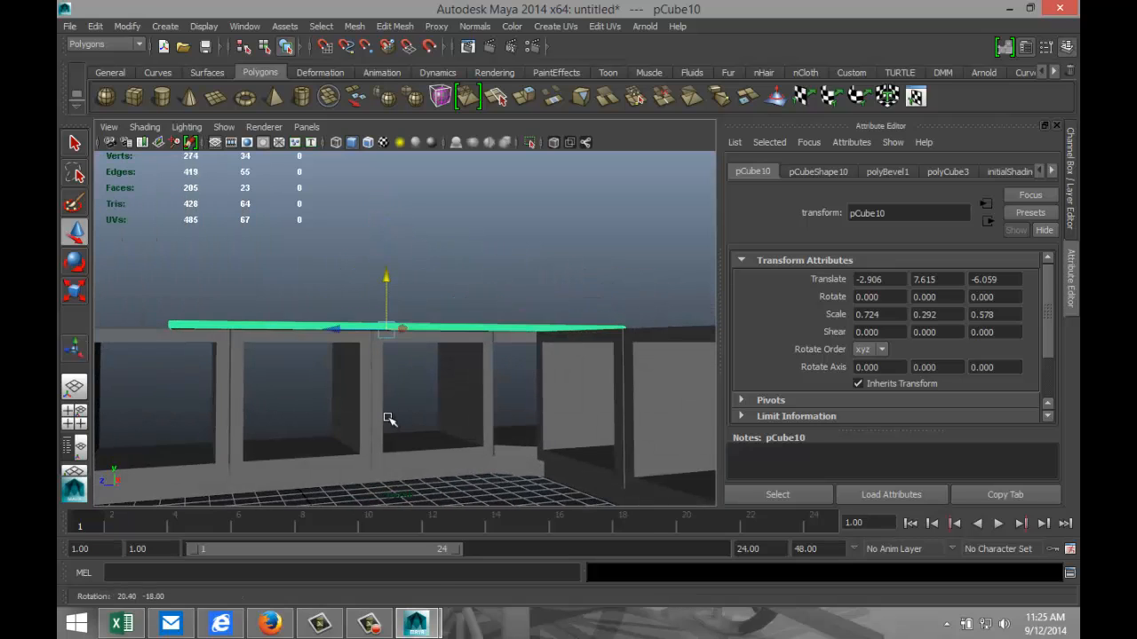
{"action": "left_click_drag", "start_coordinate": [388, 279], "coordinate": [391, 284]}
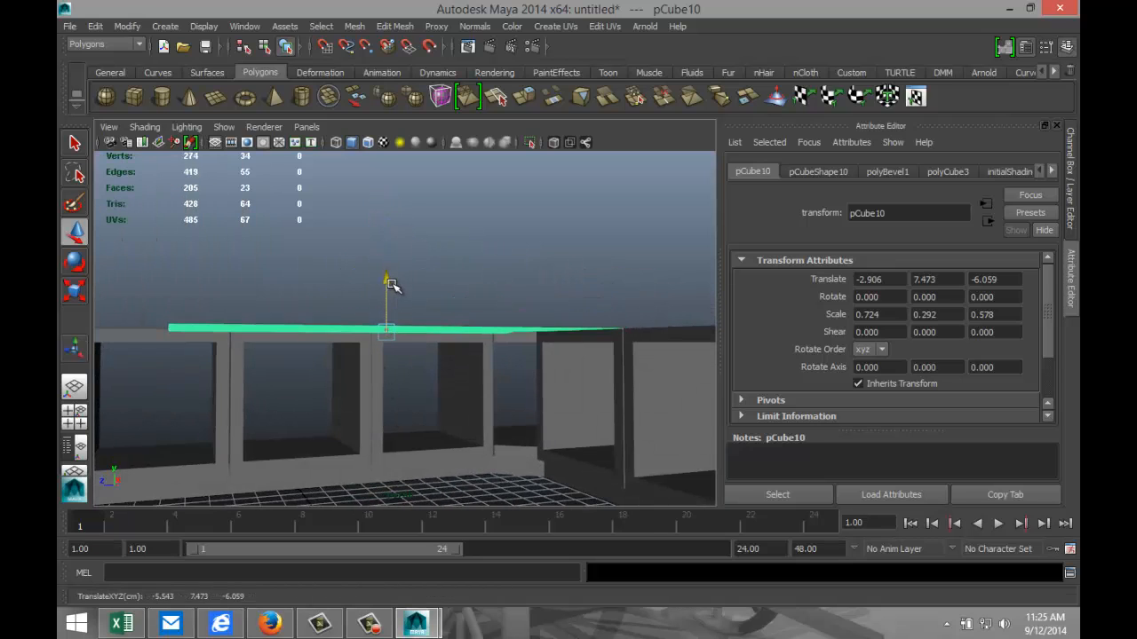
{"action": "left_click_drag", "start_coordinate": [426, 402], "coordinate": [388, 457], "text": "alt"}
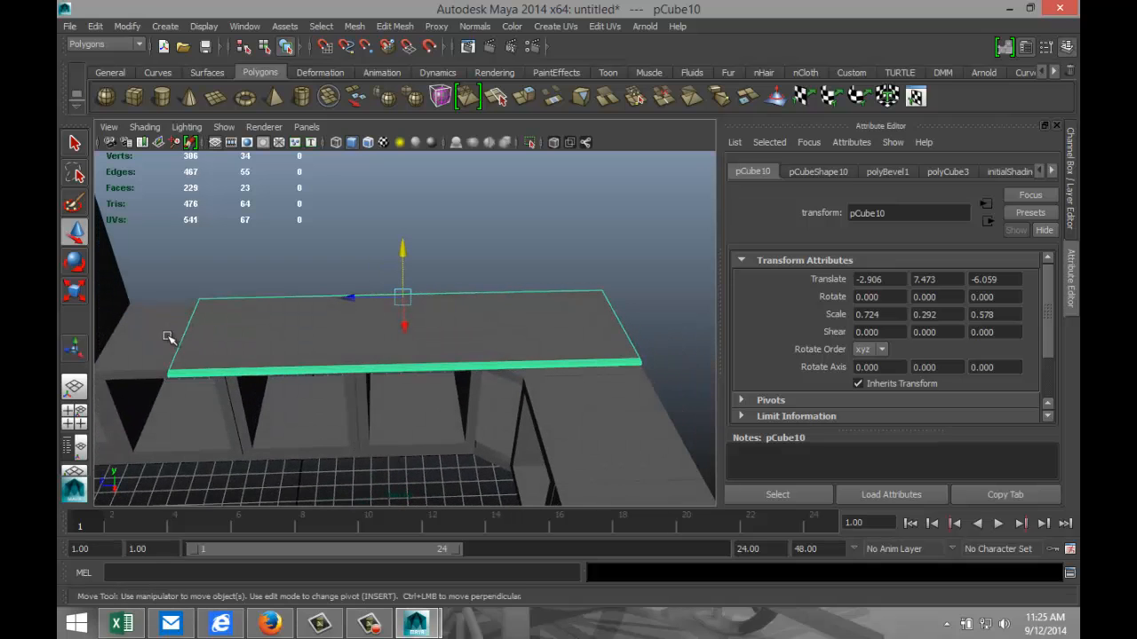
{"action": "left_click_drag", "start_coordinate": [233, 368], "coordinate": [294, 385], "text": "alt"}
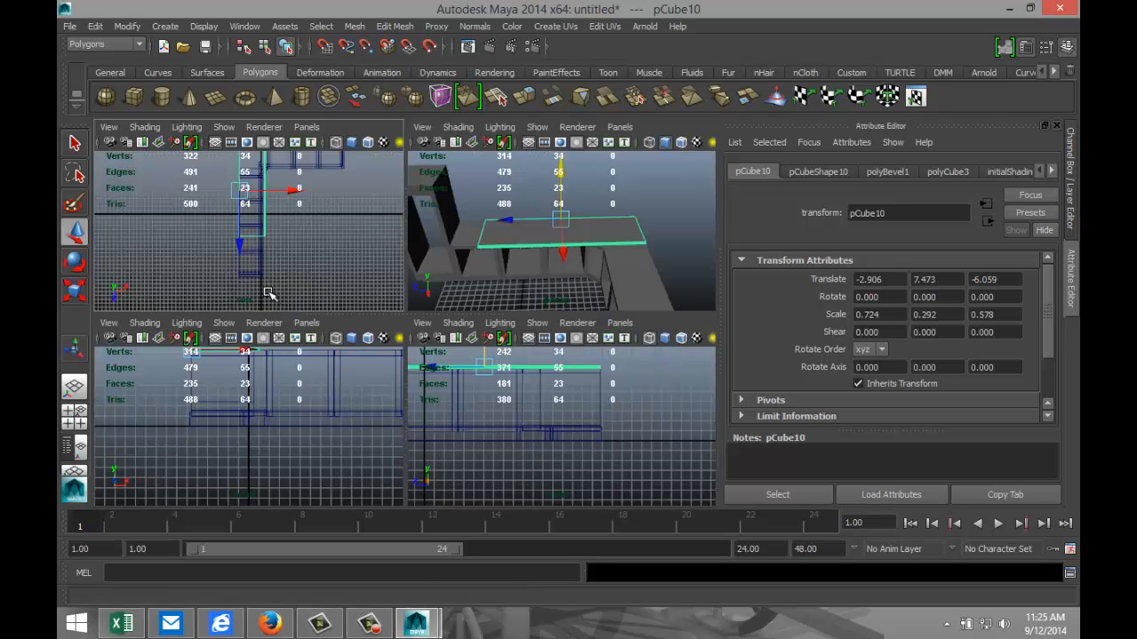
Step: In the top view, relocate the slab's pivot to the middle of its short edge at the outer corner
{"action": "left_click", "coordinate": [74, 412]}
{"action": "key", "text": "space"}
{"action": "scroll", "coordinate": [391, 315], "scroll_direction": "down", "scroll_amount": 4}
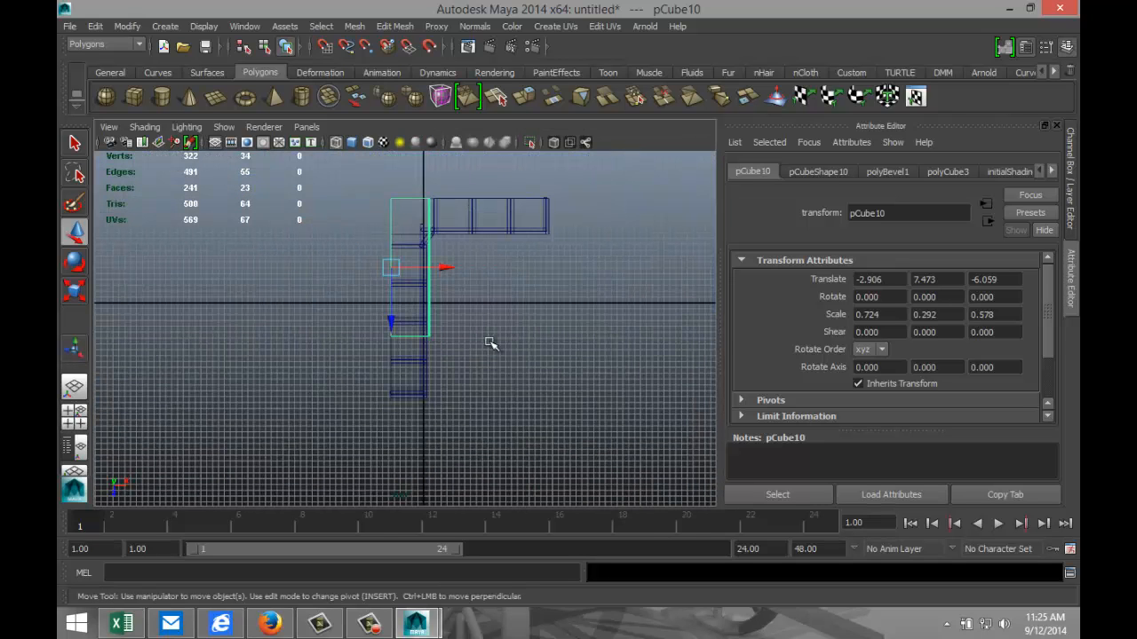
{"action": "key", "text": "Insert"}
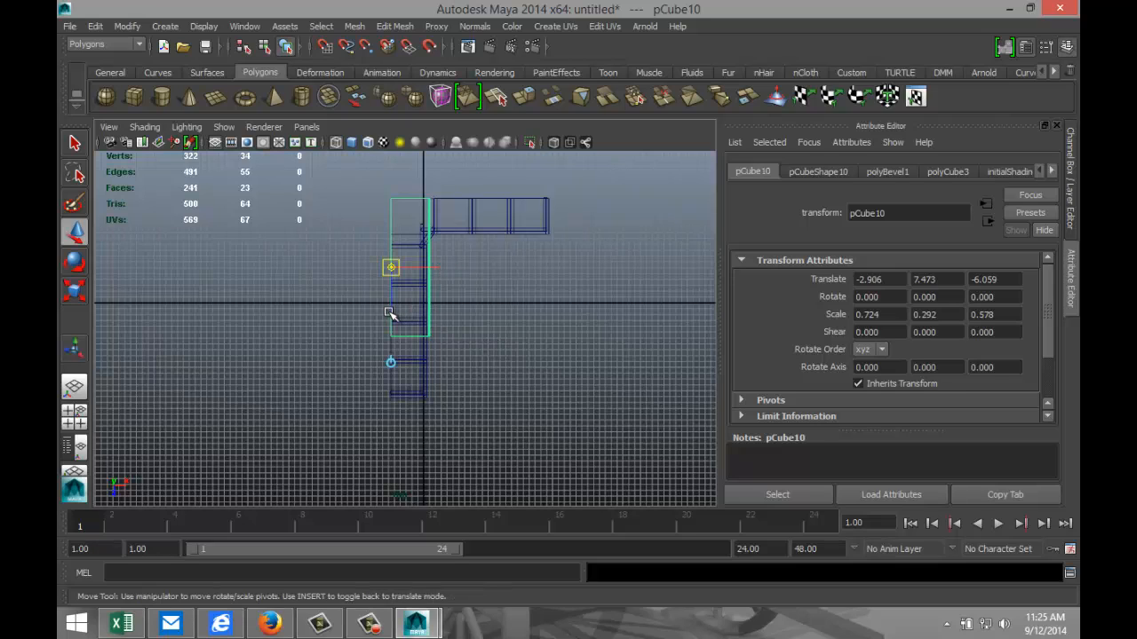
{"action": "middle_click_drag", "start_coordinate": [392, 309], "coordinate": [395, 247]}
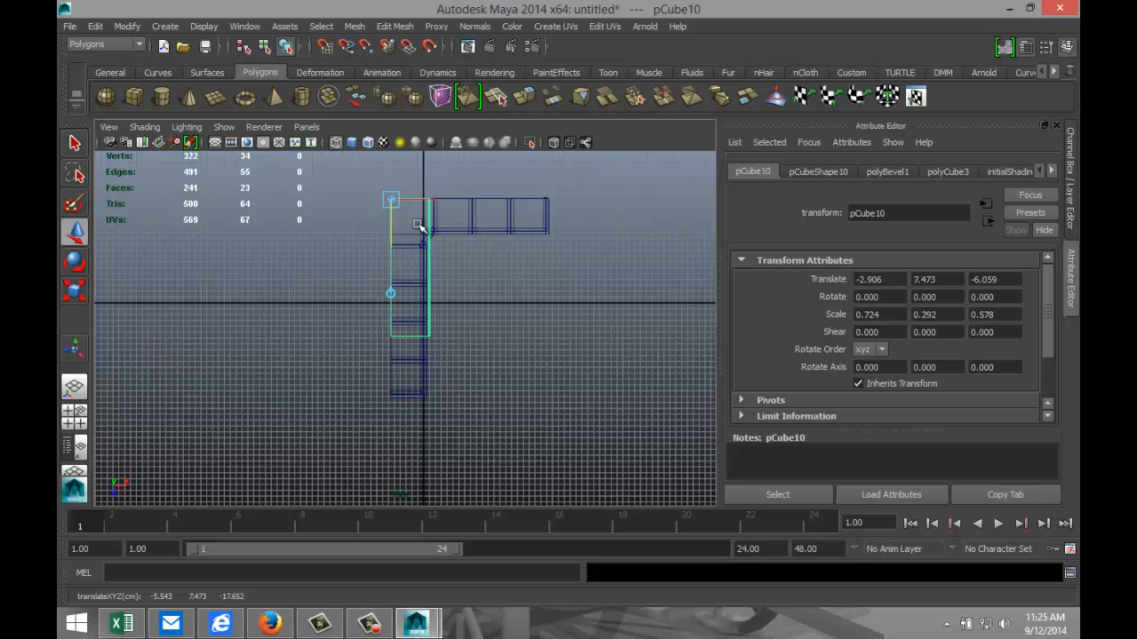
{"action": "left_click_drag", "start_coordinate": [434, 203], "coordinate": [452, 204]}
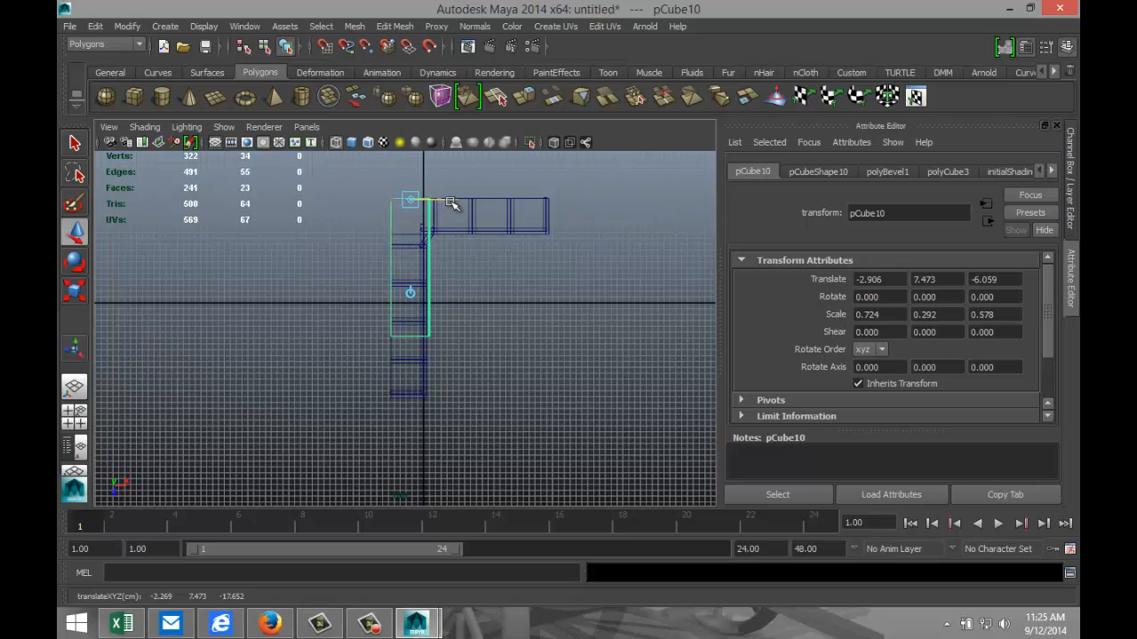
{"action": "scroll", "coordinate": [442, 231], "scroll_direction": "up", "scroll_amount": 4}
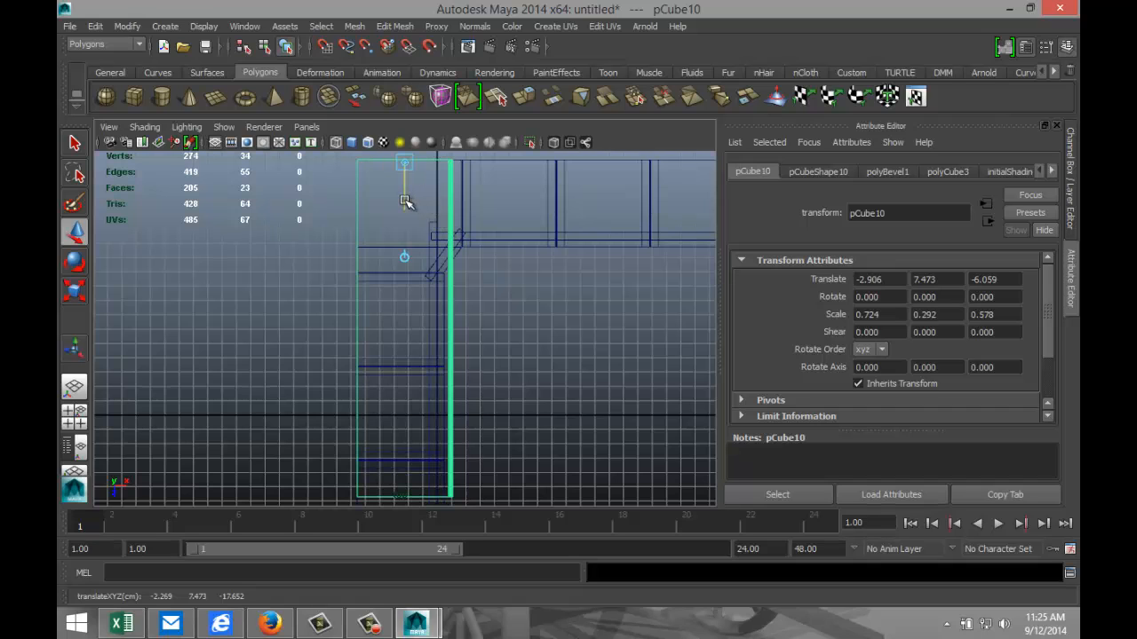
{"action": "left_click_drag", "start_coordinate": [404, 201], "coordinate": [405, 199]}
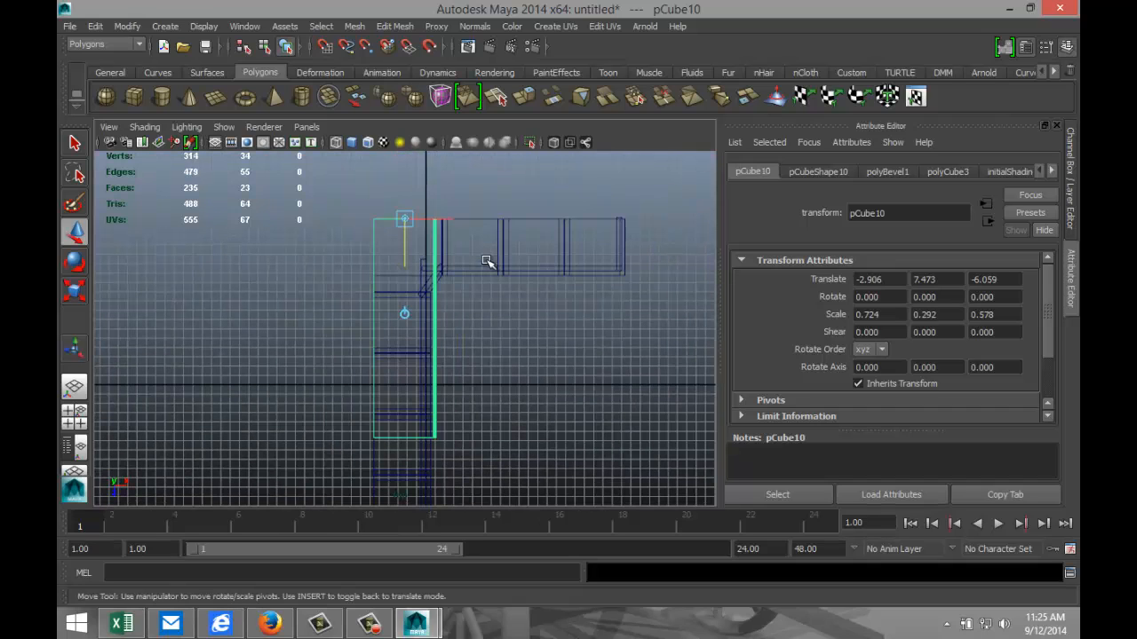
{"action": "scroll", "coordinate": [479, 258], "scroll_direction": "down", "scroll_amount": 2}
Step: Lengthen the slab from the corner to a Z scale of about 0.679 so it meets the tall end unit
{"action": "left_click", "coordinate": [75, 414]}
{"action": "key", "text": "space"}
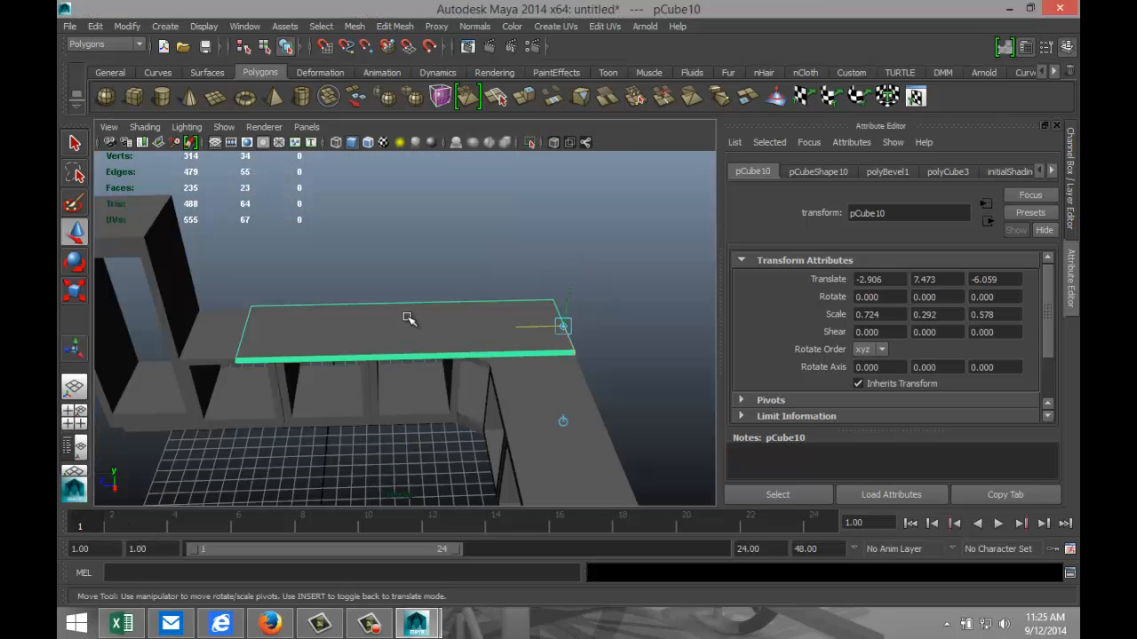
{"action": "key", "text": "r"}
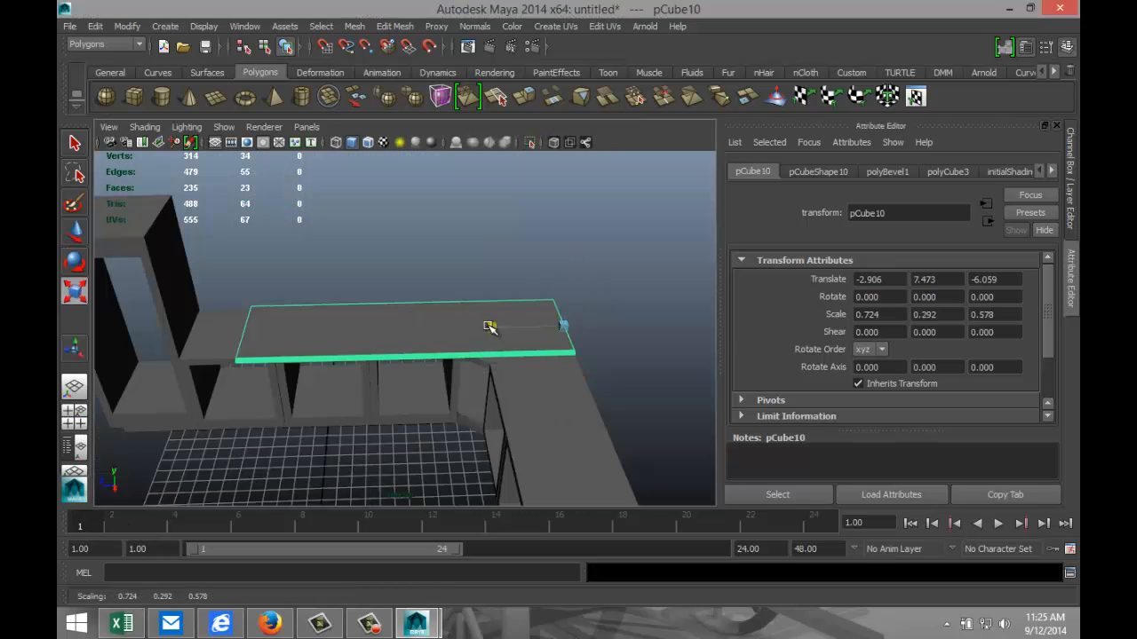
{"action": "left_click_drag", "start_coordinate": [489, 325], "coordinate": [478, 329]}
{"action": "left_click_drag", "start_coordinate": [277, 452], "coordinate": [411, 412], "text": "alt"}
{"action": "left_click_drag", "start_coordinate": [480, 325], "coordinate": [478, 328]}
Step: Examine the slab's fit against the tall end unit and the box units in the side and perspective views
{"action": "key", "text": "space"}
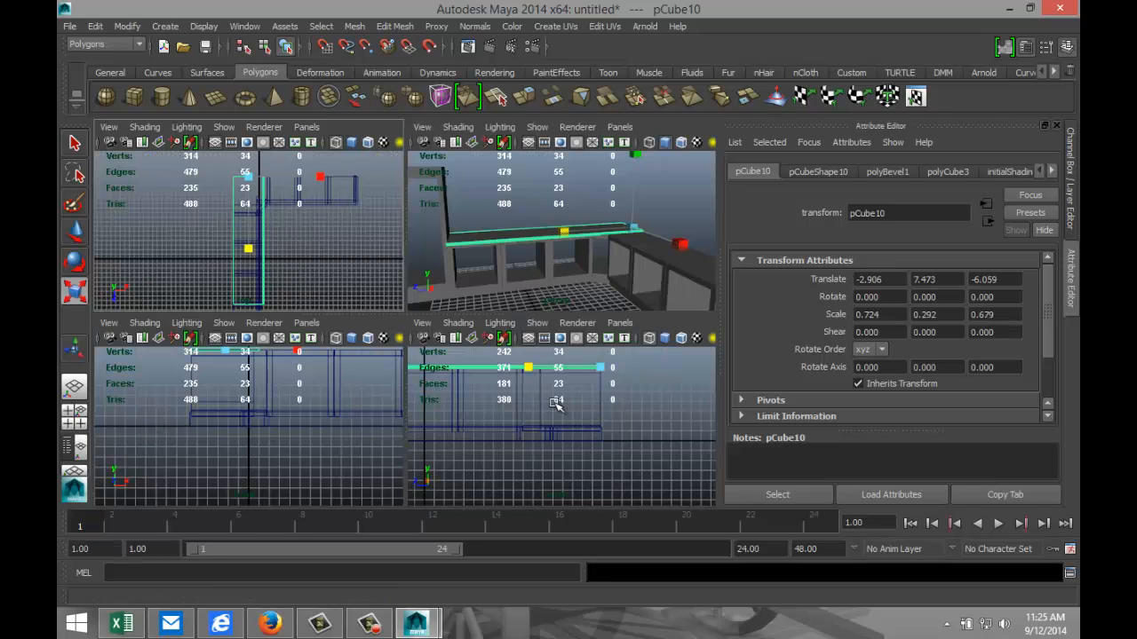
{"action": "key", "text": "space"}
{"action": "key", "text": "f"}
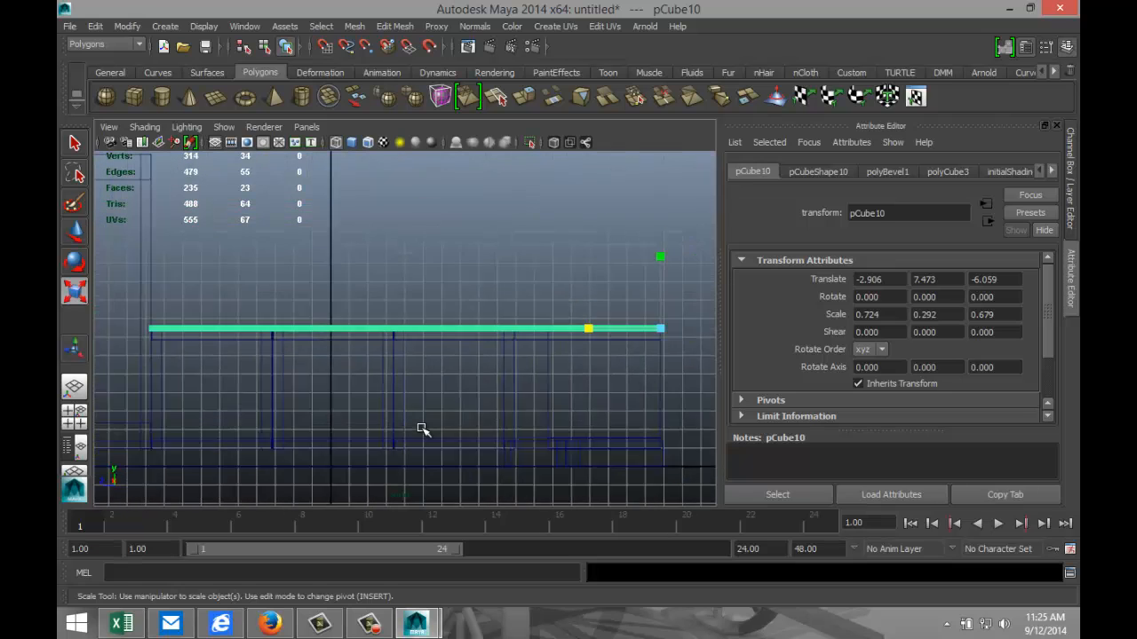
{"action": "right_click_drag", "start_coordinate": [423, 431], "coordinate": [347, 424], "text": "alt"}
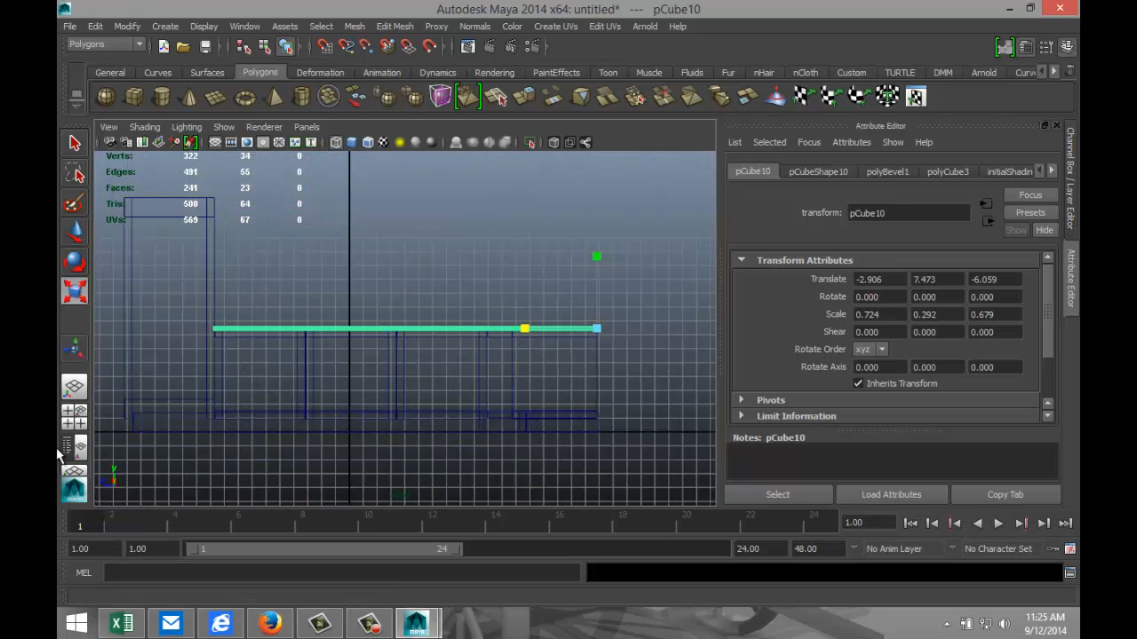
{"action": "left_click", "coordinate": [75, 417]}
{"action": "key", "text": "space"}
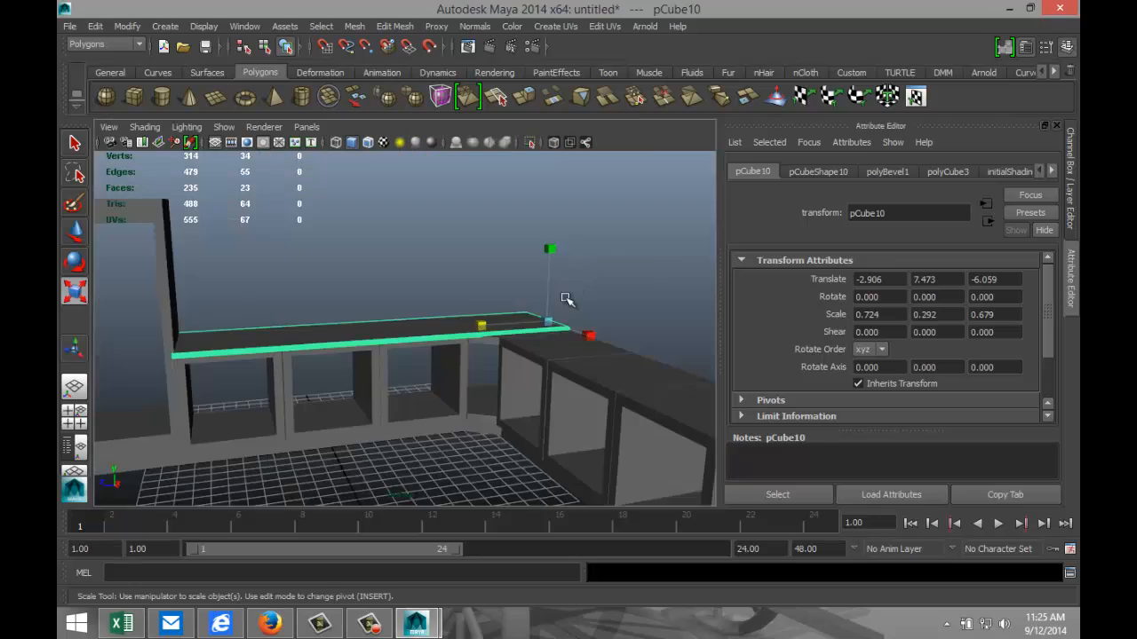
{"action": "key", "text": "a"}
{"action": "left_click_drag", "start_coordinate": [439, 415], "coordinate": [494, 454], "text": "alt"}
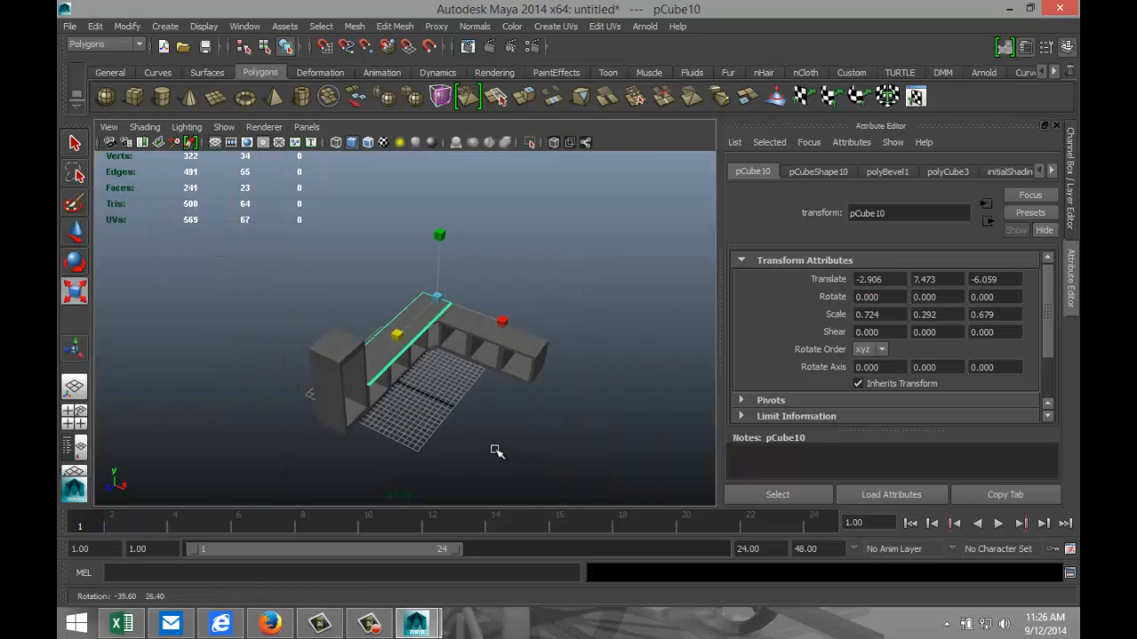
Step: Duplicate the slab and move the copy along X to about 31.968, clear of the units
{"action": "key", "text": "ctrl+d"}
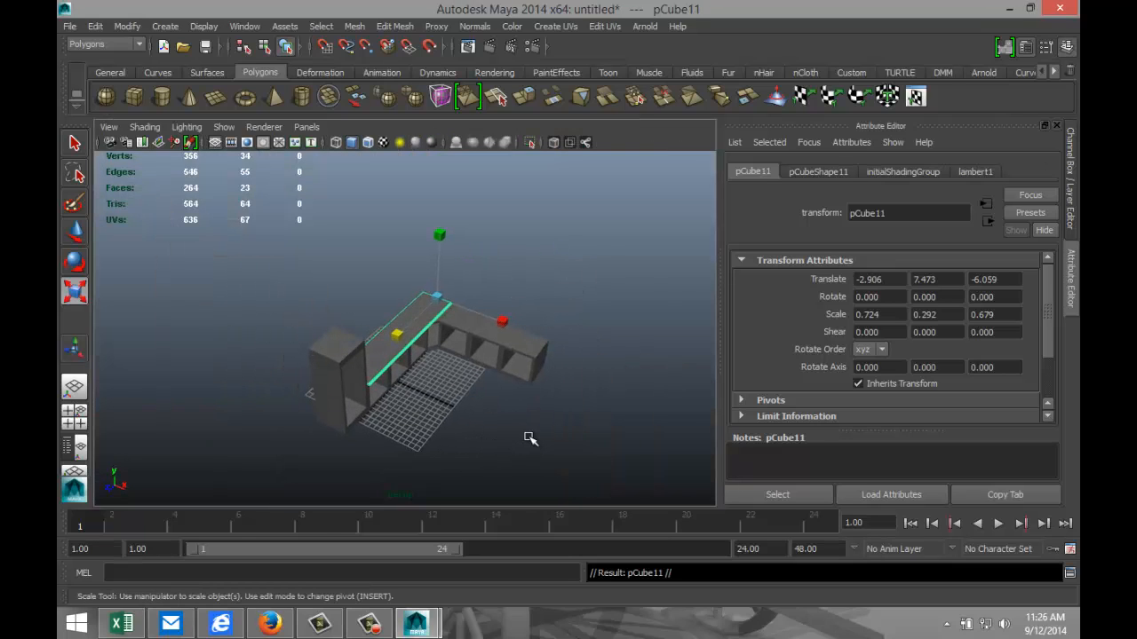
{"action": "key", "text": "w"}
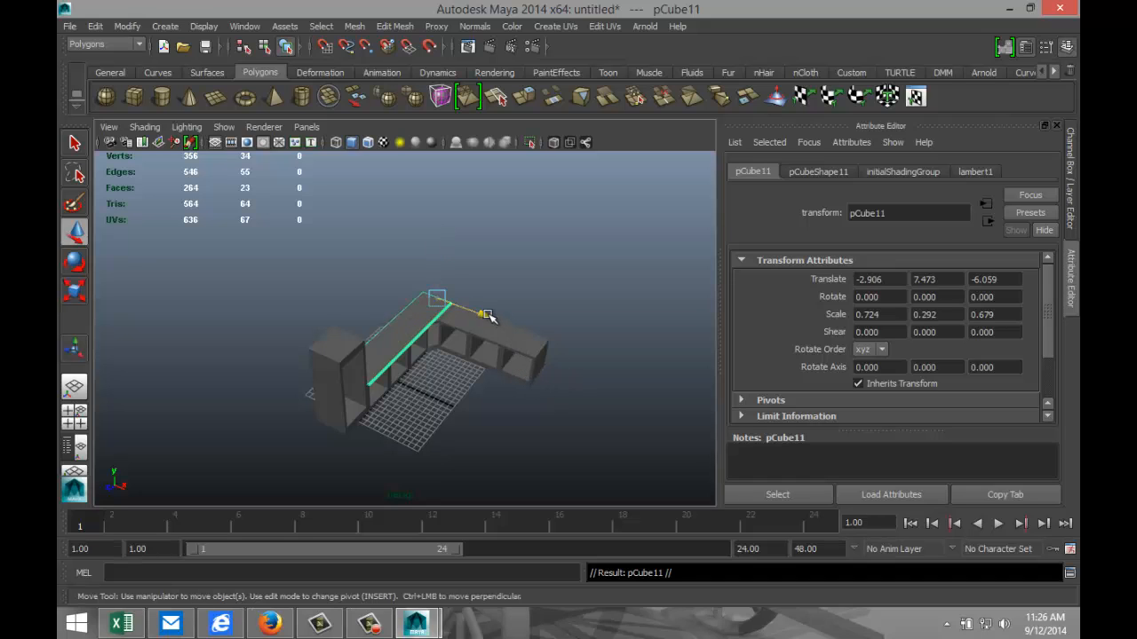
{"action": "middle_click_drag", "start_coordinate": [507, 335], "coordinate": [666, 416]}
Step: Rotate the duplicated slab to exactly -90 degrees in Y, parallel to the short run of units
{"action": "key", "text": "e"}
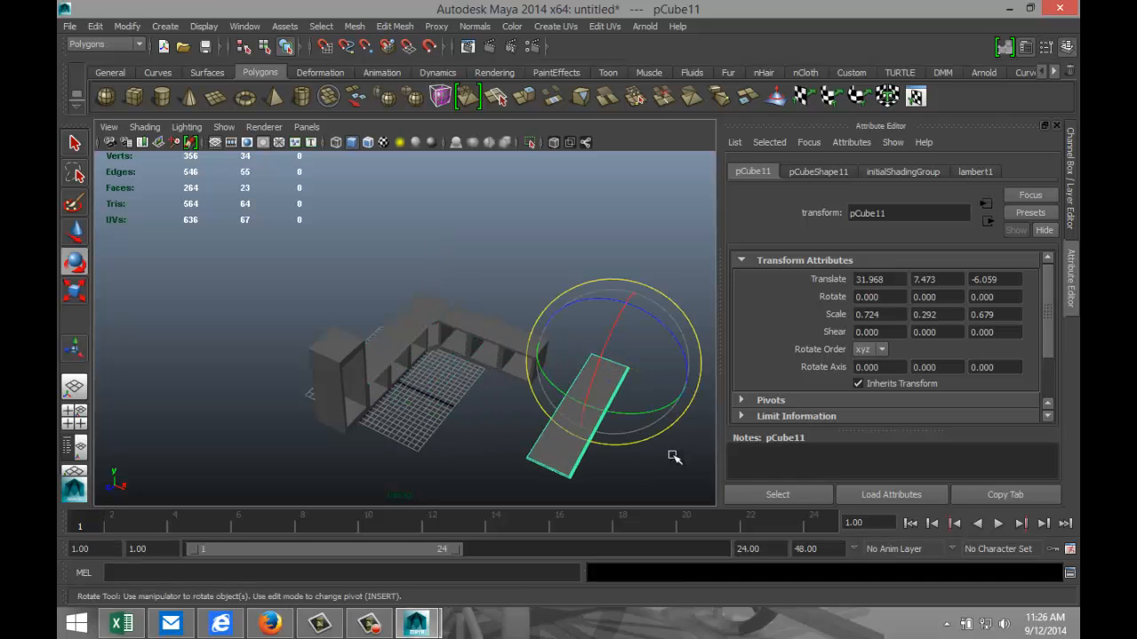
{"action": "mouse_move", "coordinate": [648, 412]}
{"action": "left_mouse_down"}
{"action": "mouse_move", "coordinate": [541, 385]}
{"action": "mouse_move", "coordinate": [656, 393]}
{"action": "left_mouse_up"}
{"action": "double_click", "coordinate": [948, 296]}
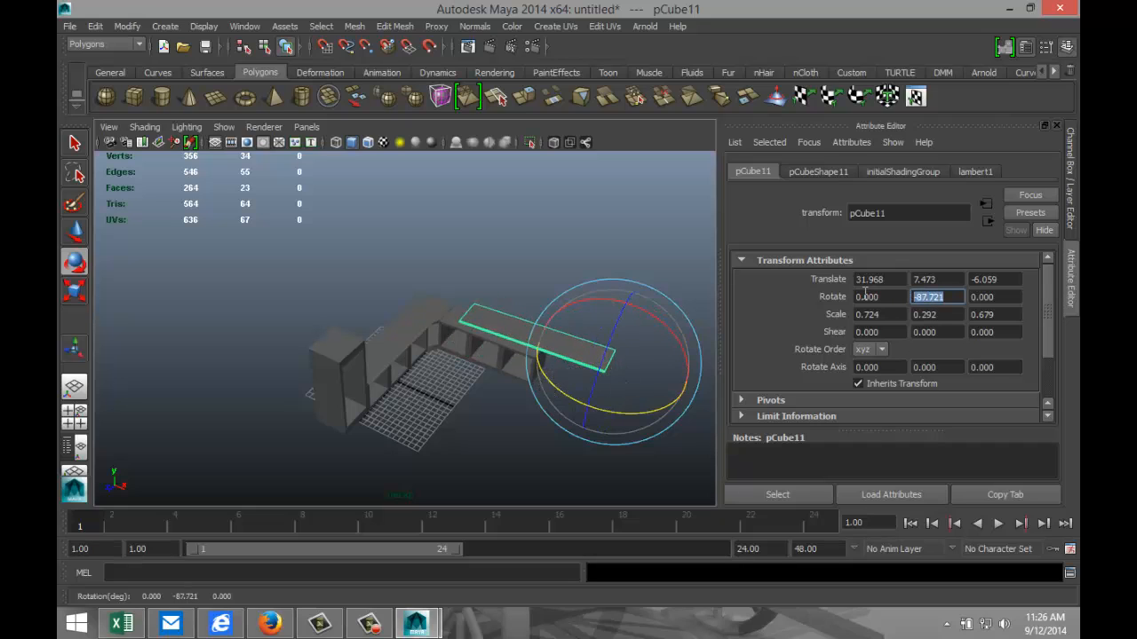
{"action": "key", "text": "Return"}
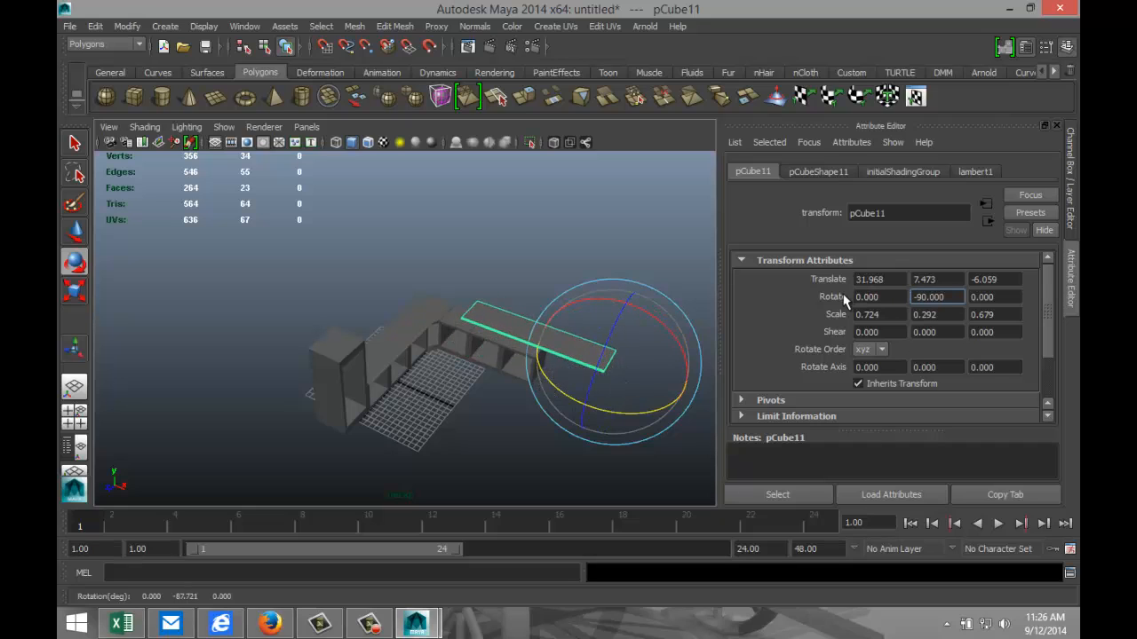
{"action": "left_click", "coordinate": [71, 421]}
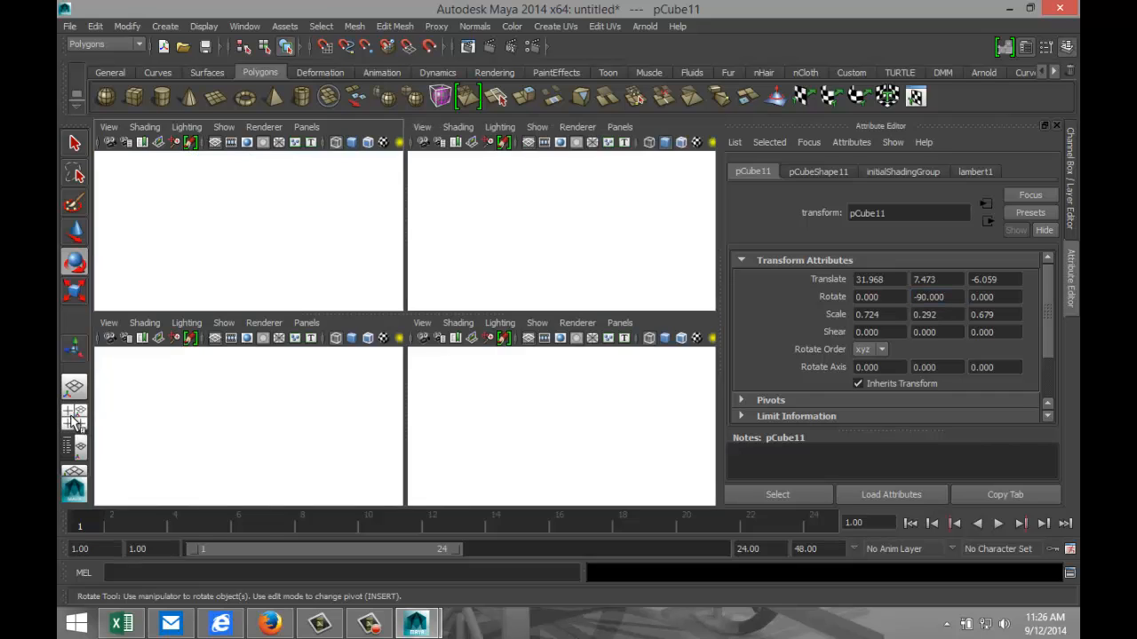
Step: Move the rotated slab onto the short run of units, to about X 21.449 and Z -2.743, flush with the outer corner
{"action": "key", "text": "space"}
{"action": "scroll", "coordinate": [384, 267], "scroll_direction": "down", "scroll_amount": 2}
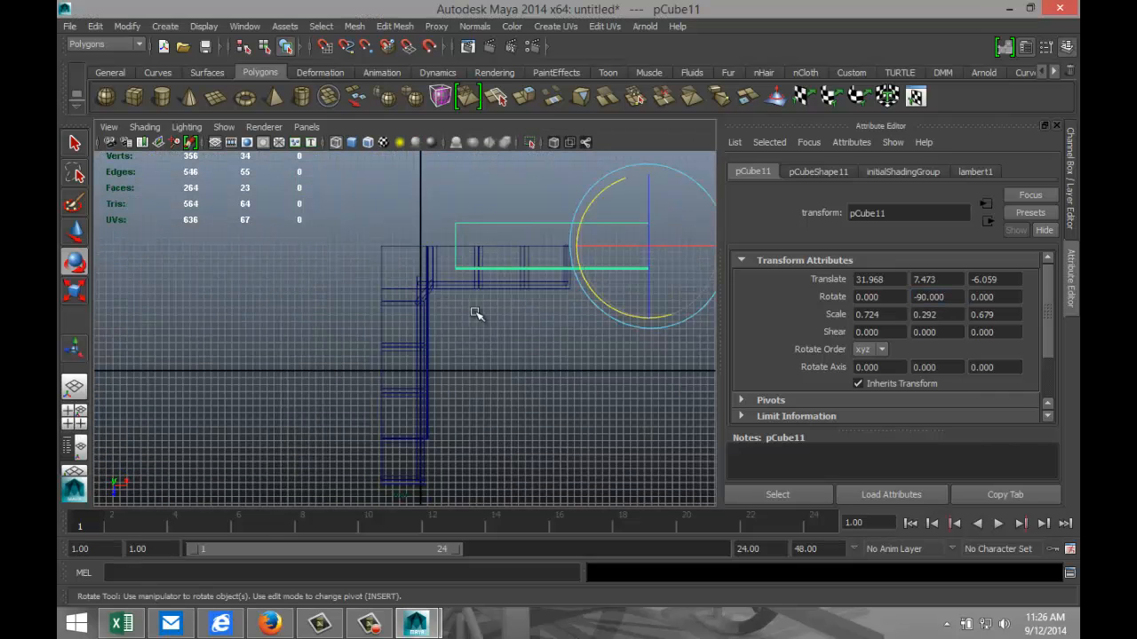
{"action": "key", "text": "w"}
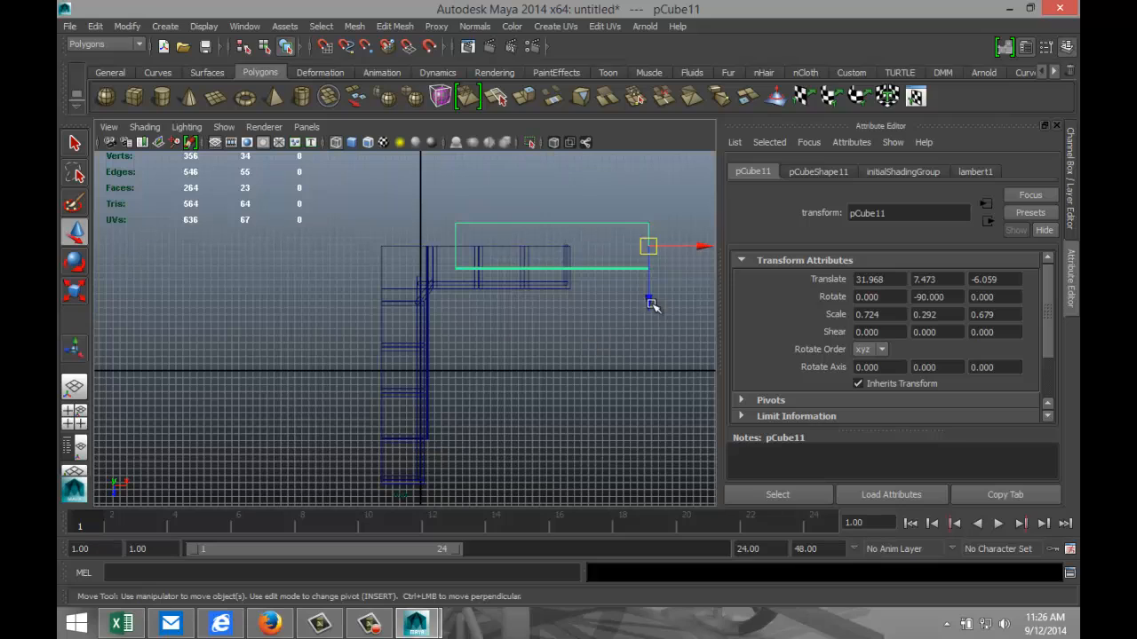
{"action": "left_click_drag", "start_coordinate": [648, 247], "coordinate": [578, 271]}
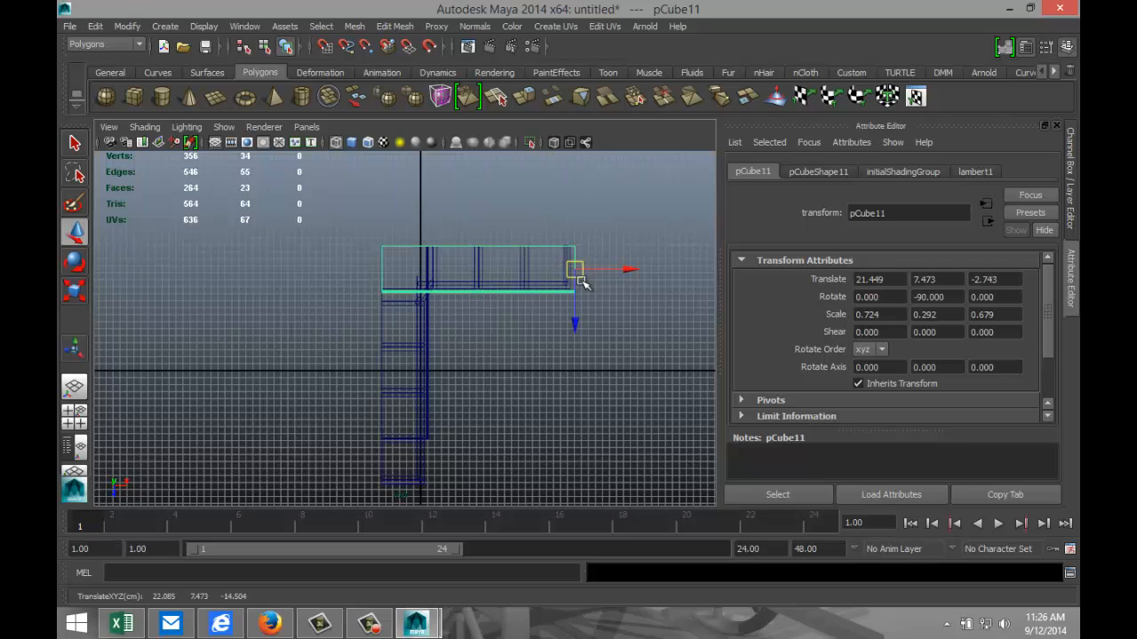
Step: Examine the moved slab's fit at the inside corner and at the open end of the short run in perspective
{"action": "left_click", "coordinate": [75, 418]}
{"action": "key", "text": "space"}
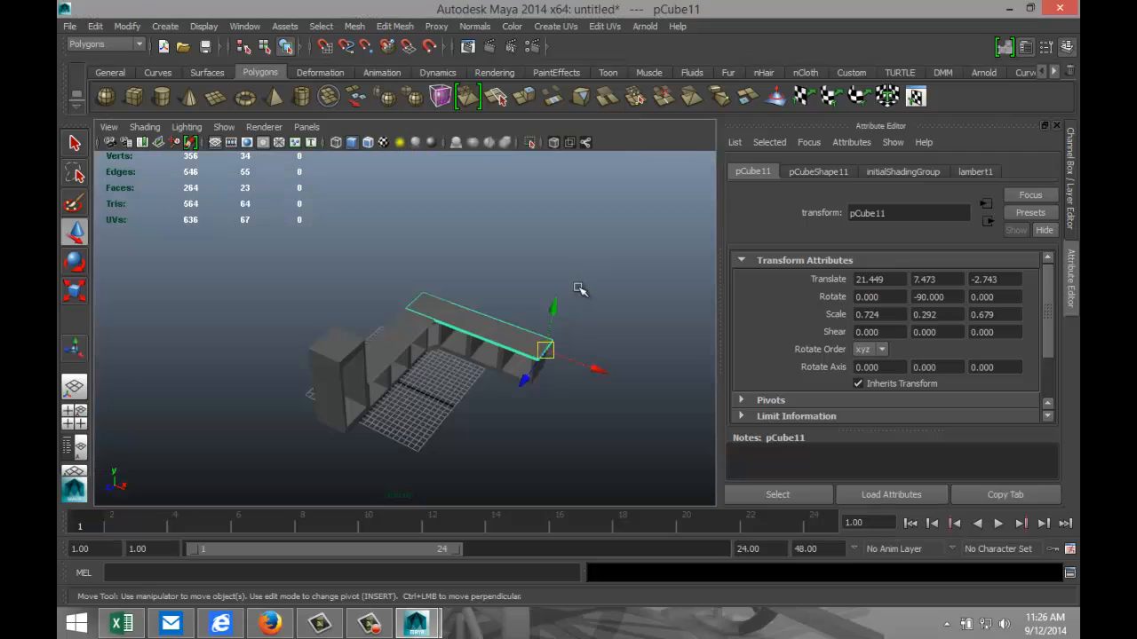
{"action": "scroll", "coordinate": [545, 353], "scroll_direction": "up", "scroll_amount": 5}
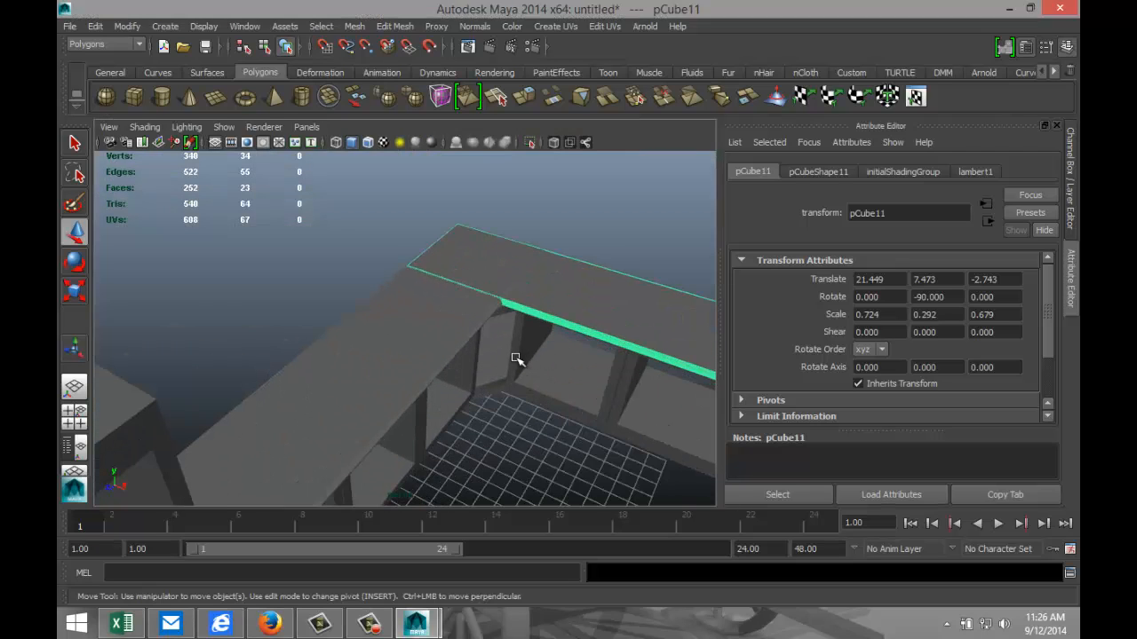
{"action": "left_click_drag", "start_coordinate": [517, 359], "coordinate": [376, 355], "text": "alt"}
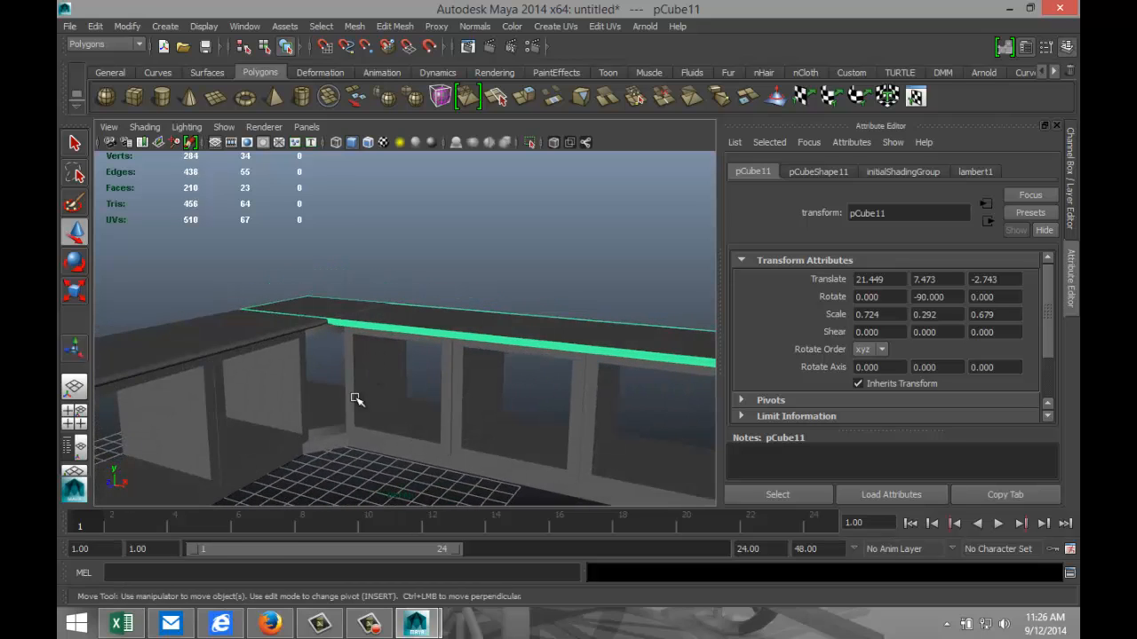
{"action": "left_click", "coordinate": [351, 458]}
{"action": "scroll", "coordinate": [335, 334], "scroll_direction": "up", "scroll_amount": 8}
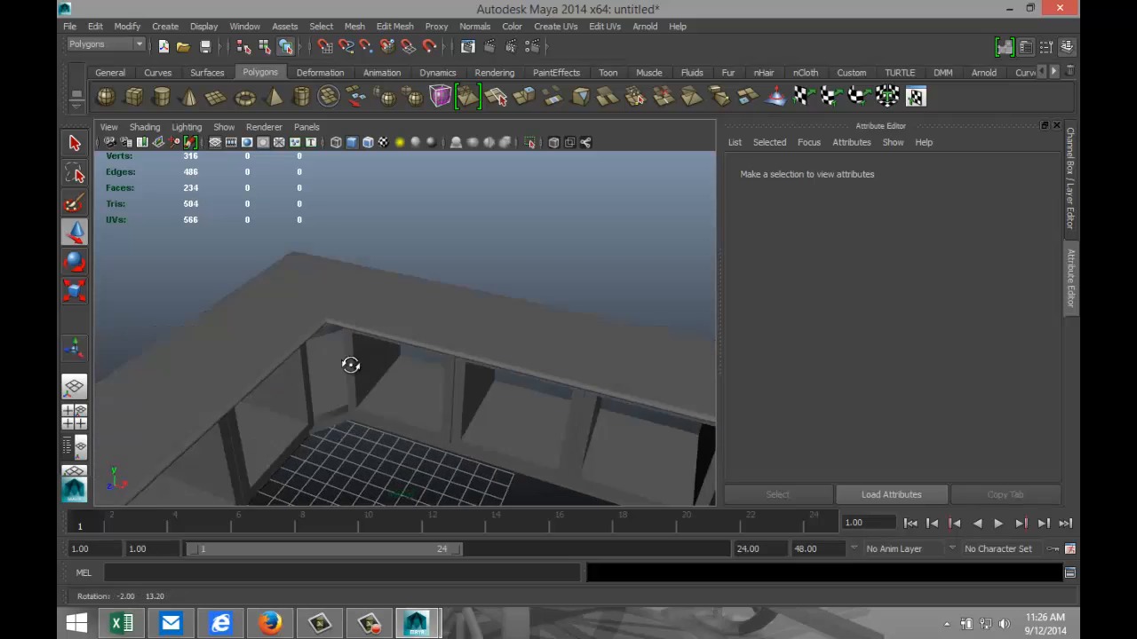
{"action": "scroll", "coordinate": [346, 356], "scroll_direction": "down", "scroll_amount": 5}
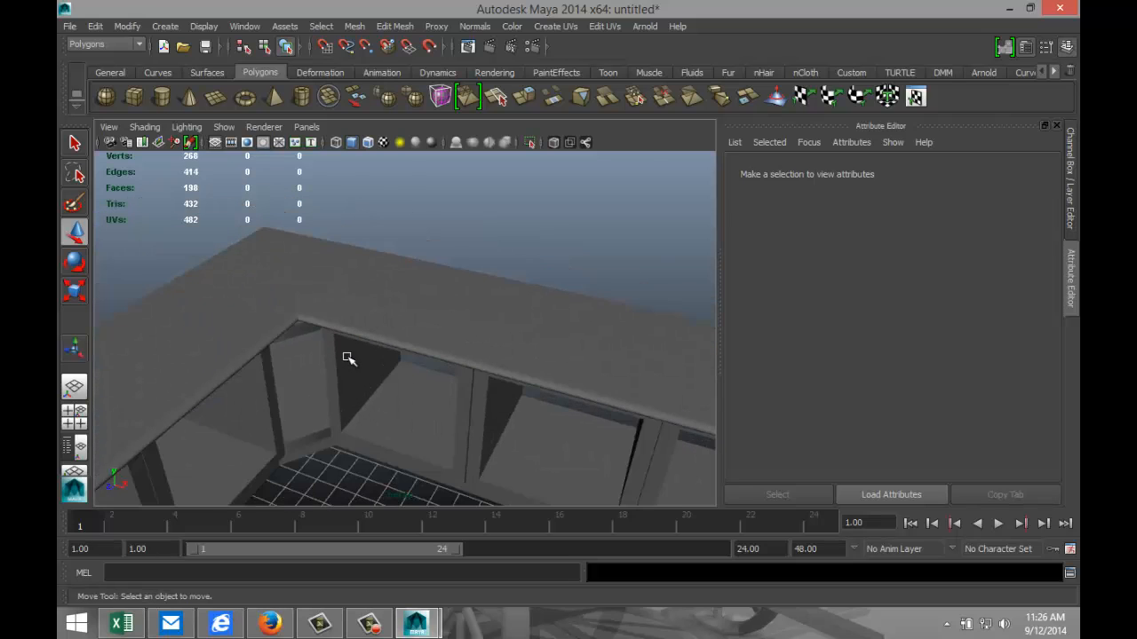
{"action": "scroll", "coordinate": [536, 394], "scroll_direction": "down", "scroll_amount": 3}
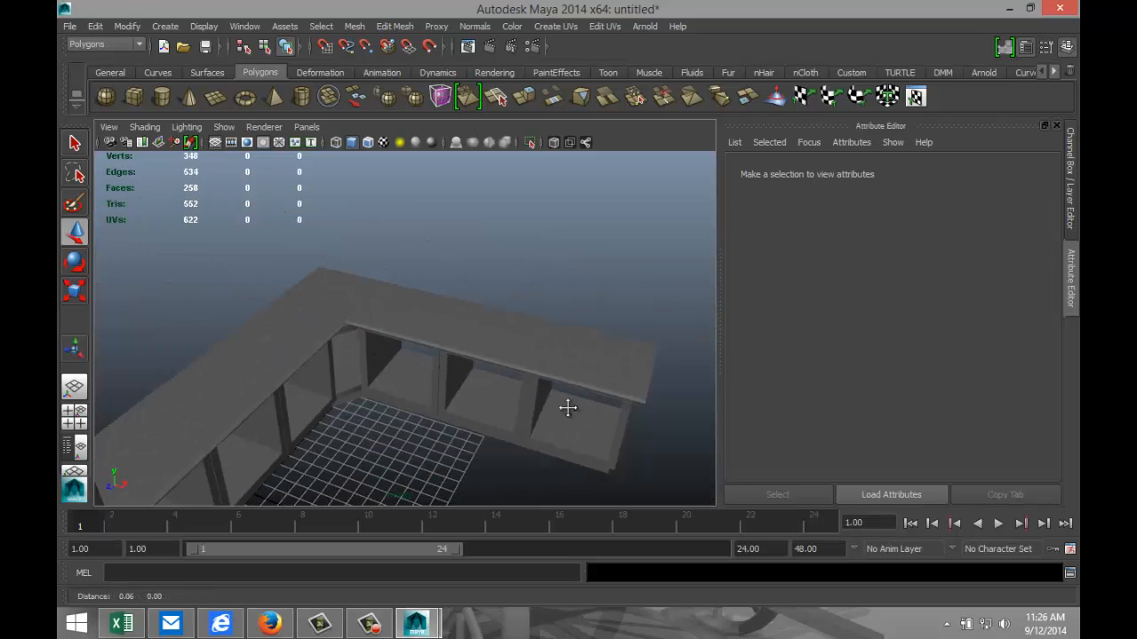
{"action": "left_click_drag", "start_coordinate": [566, 405], "coordinate": [482, 414], "text": "alt"}
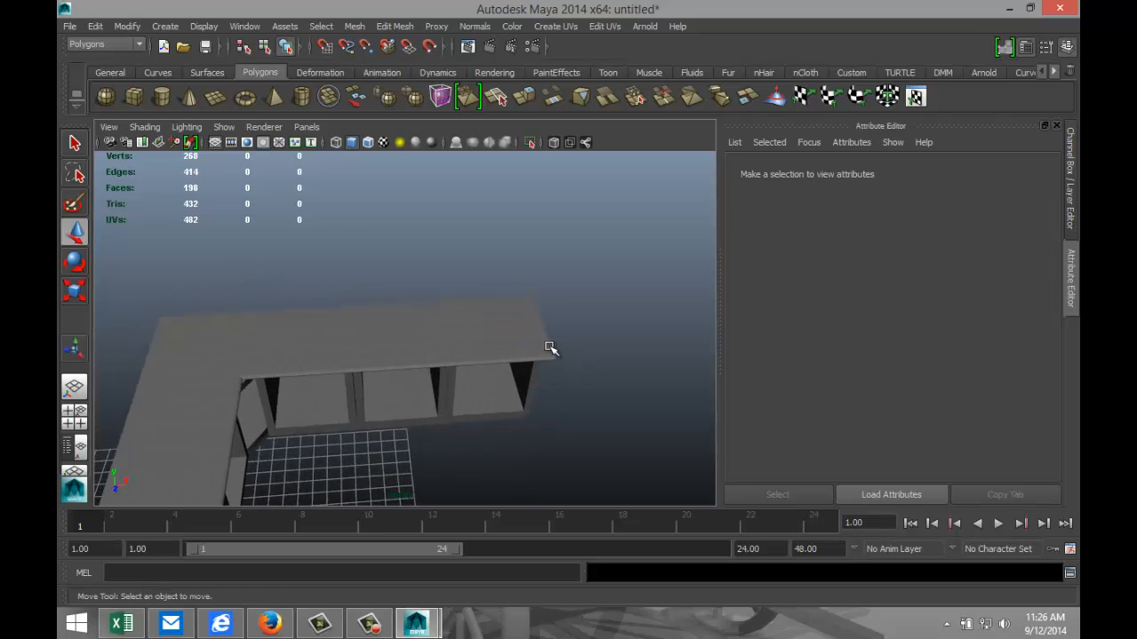
Step: Move the short-run slab's pivot to its corner end and shorten the slab to a Z scale of about 0.665
{"action": "left_click", "coordinate": [74, 417]}
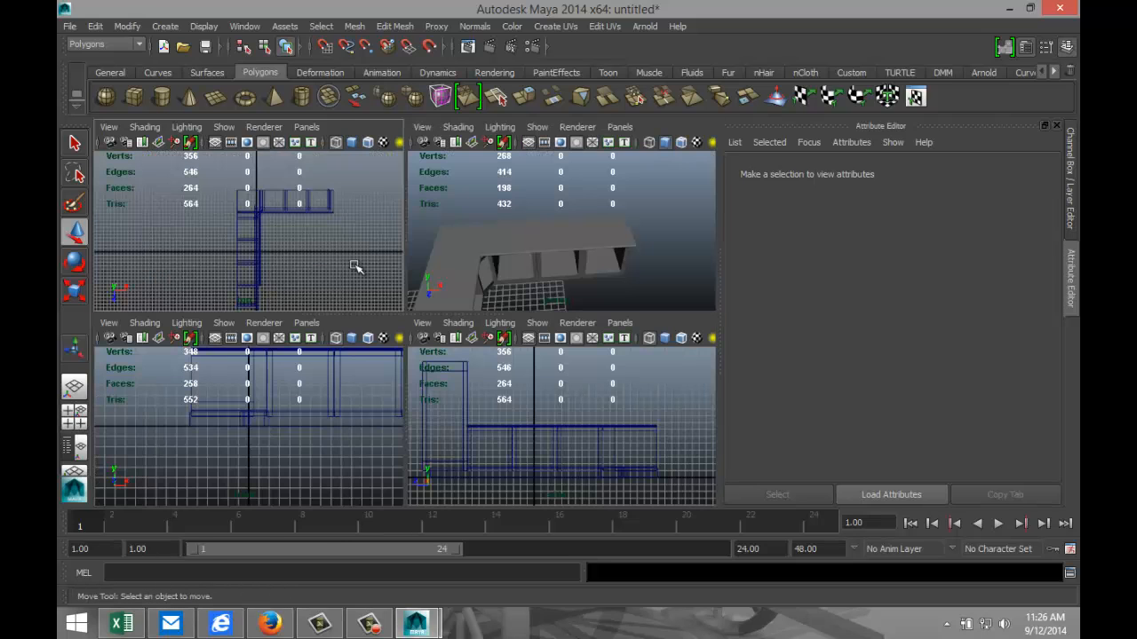
{"action": "key", "text": "space"}
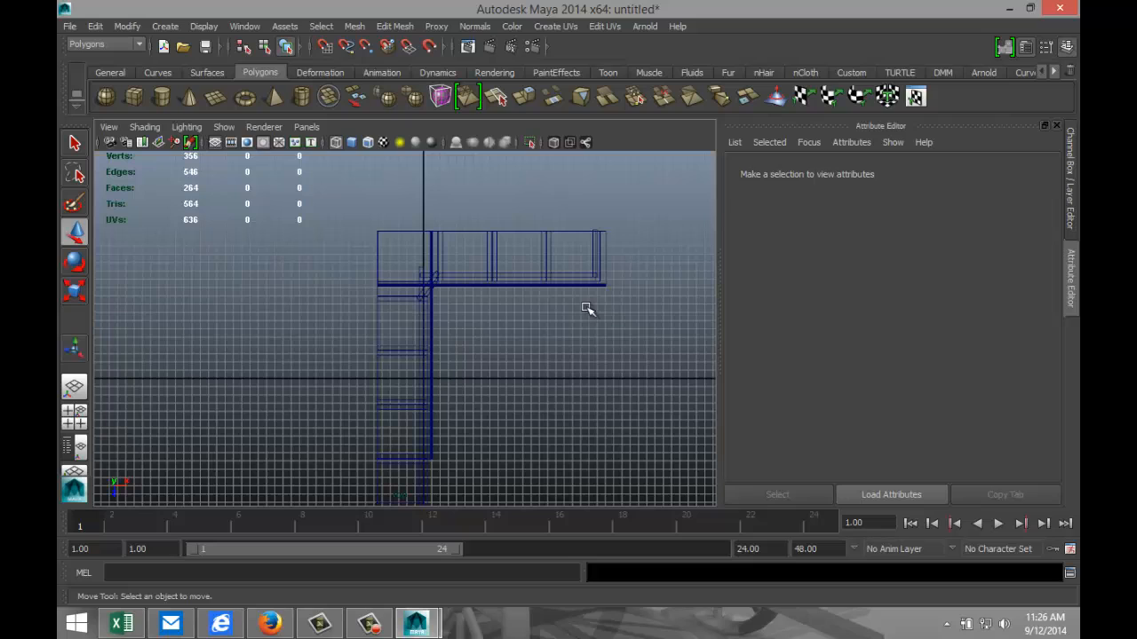
{"action": "left_click", "coordinate": [606, 256]}
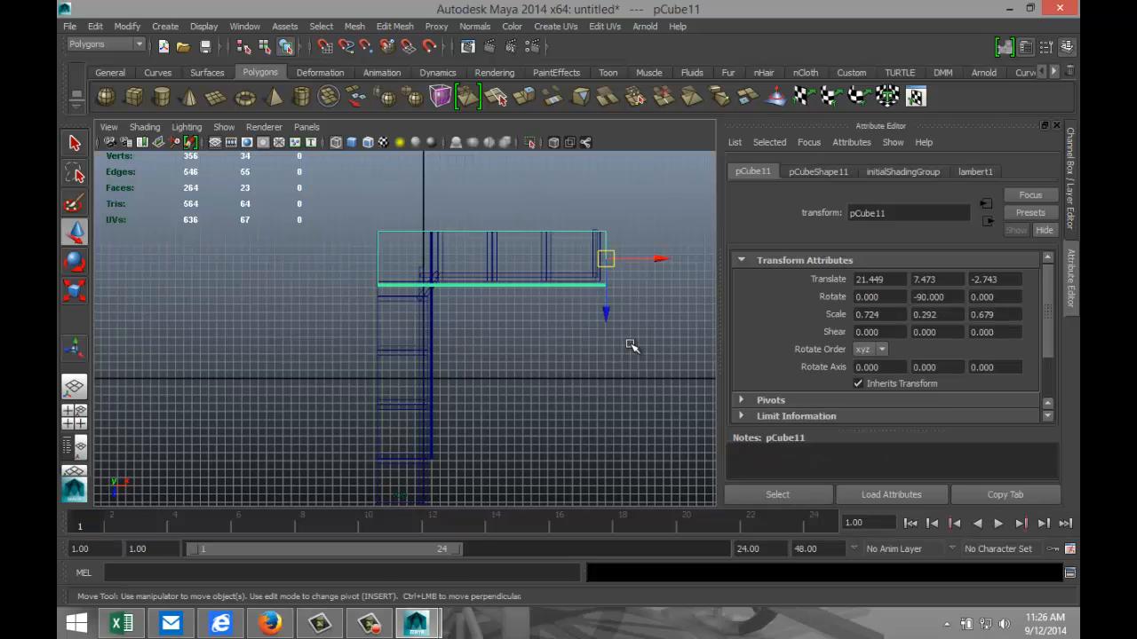
{"action": "key", "text": "Insert"}
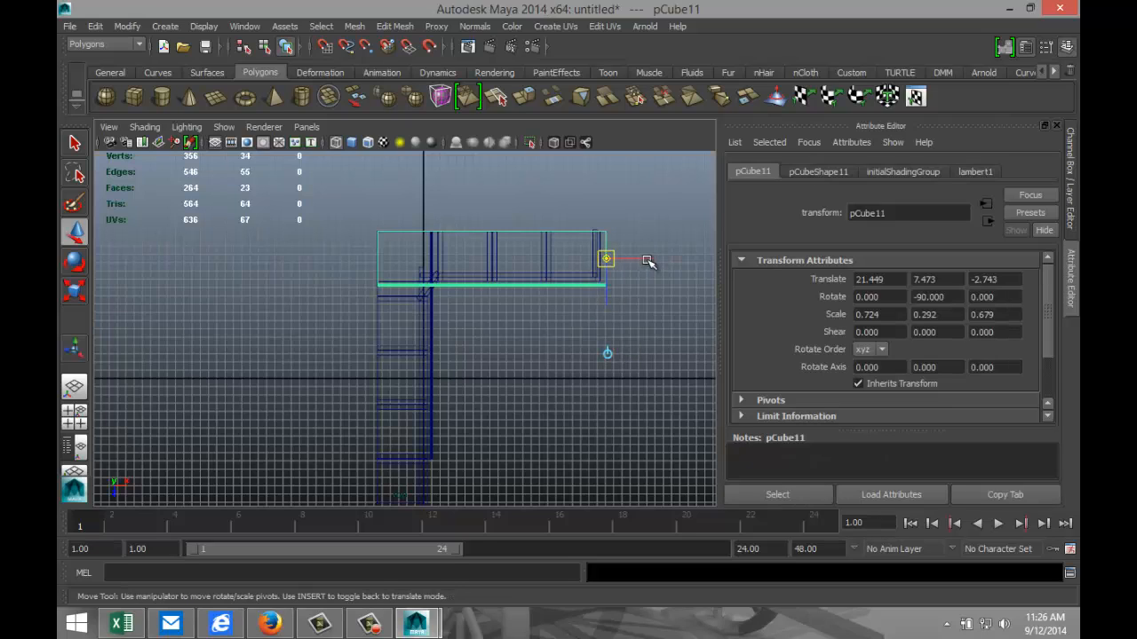
{"action": "left_click_drag", "start_coordinate": [647, 261], "coordinate": [418, 272]}
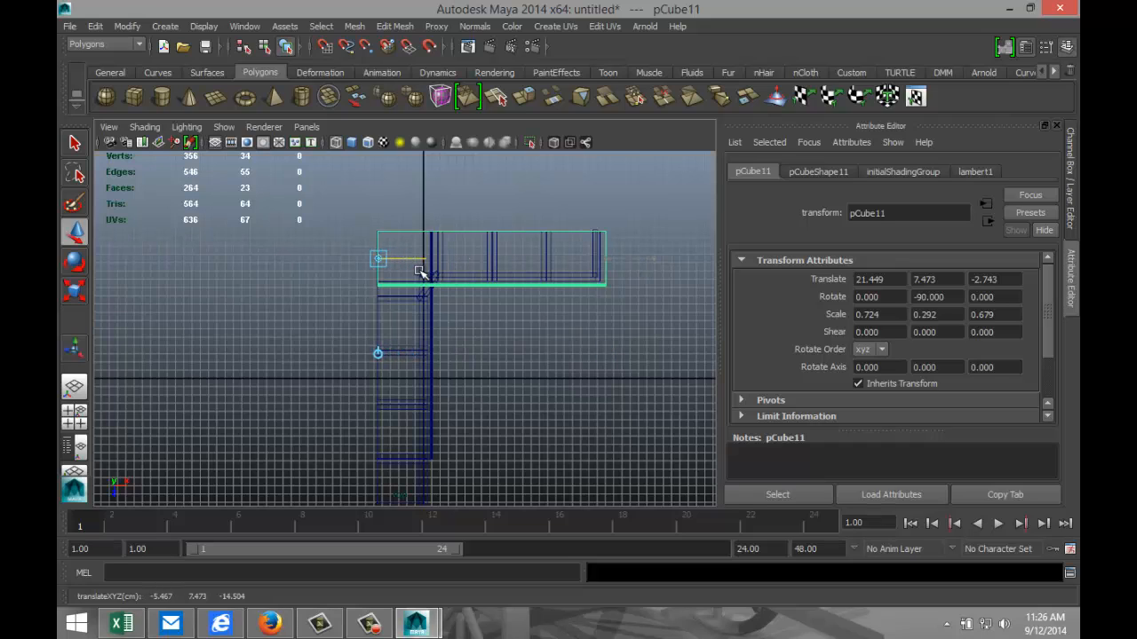
{"action": "key", "text": "r"}
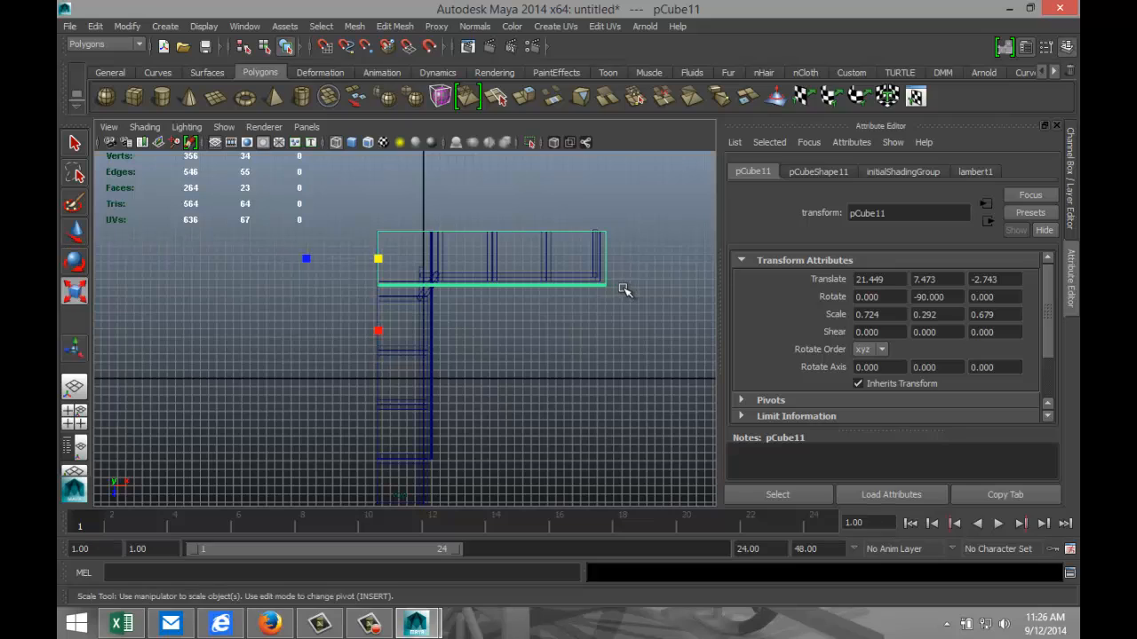
{"action": "left_click_drag", "start_coordinate": [306, 263], "coordinate": [309, 263]}
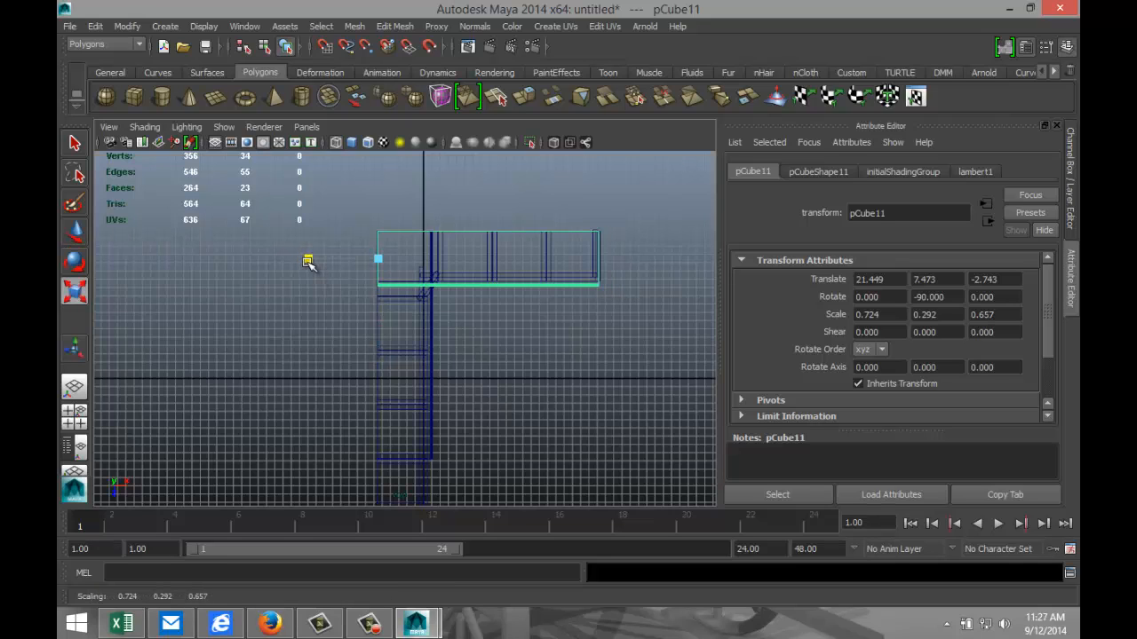
Step: Examine the whole L-shaped run with both countertop slabs from several perspective angles
{"action": "left_click", "coordinate": [75, 417]}
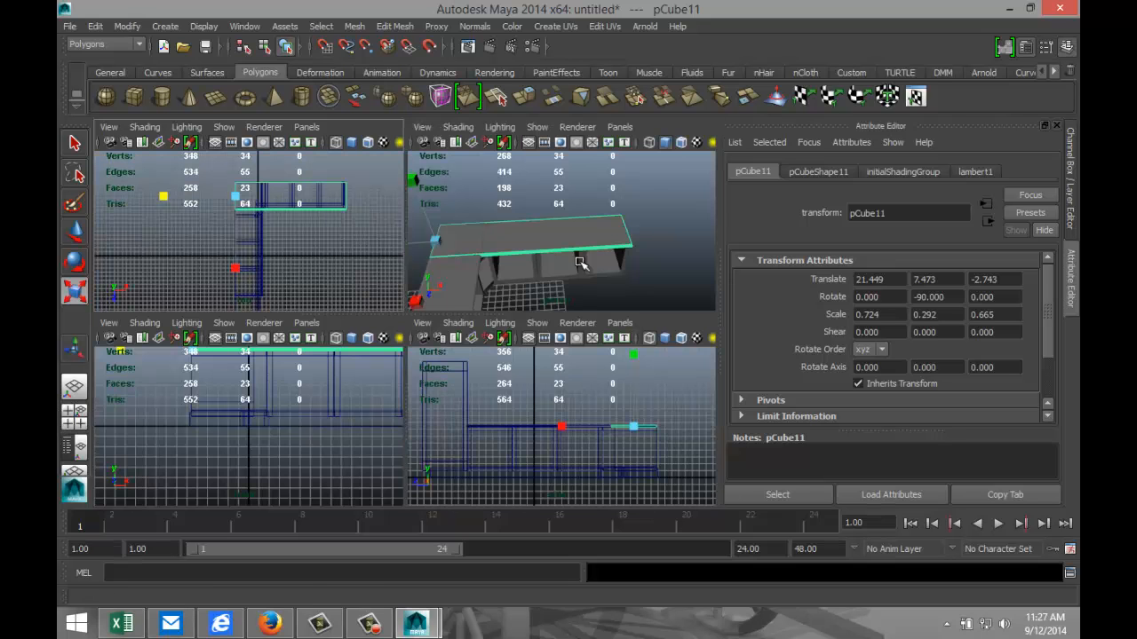
{"action": "key", "text": "space"}
{"action": "left_click_drag", "start_coordinate": [602, 391], "coordinate": [395, 404], "text": "alt"}
{"action": "left_click", "coordinate": [497, 443]}
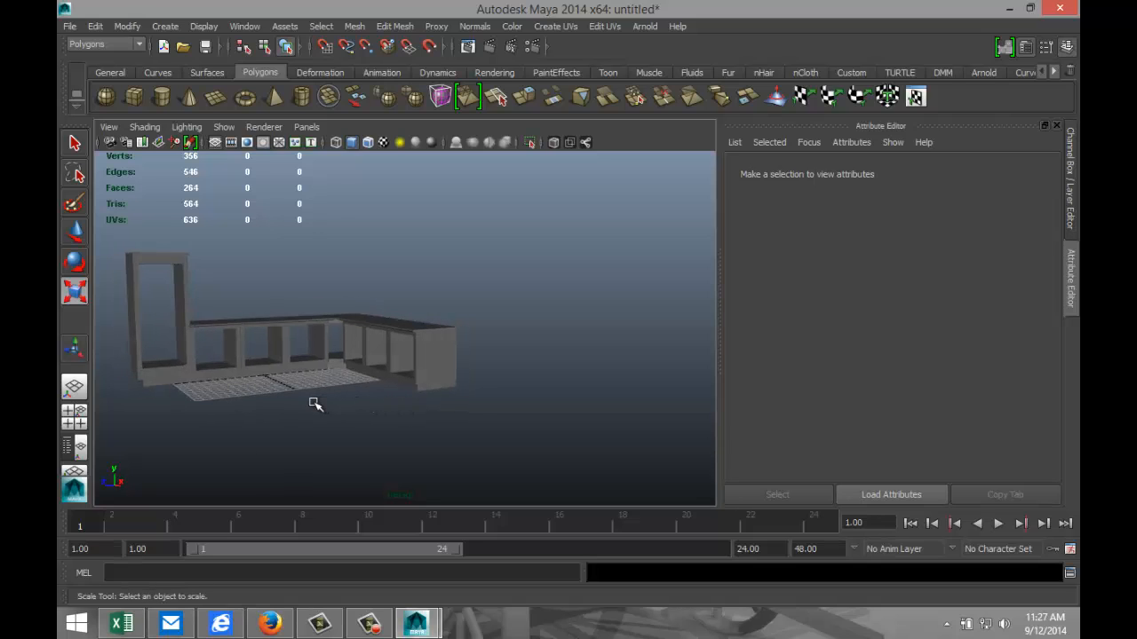
{"action": "left_click_drag", "start_coordinate": [312, 400], "coordinate": [392, 420], "text": "alt"}
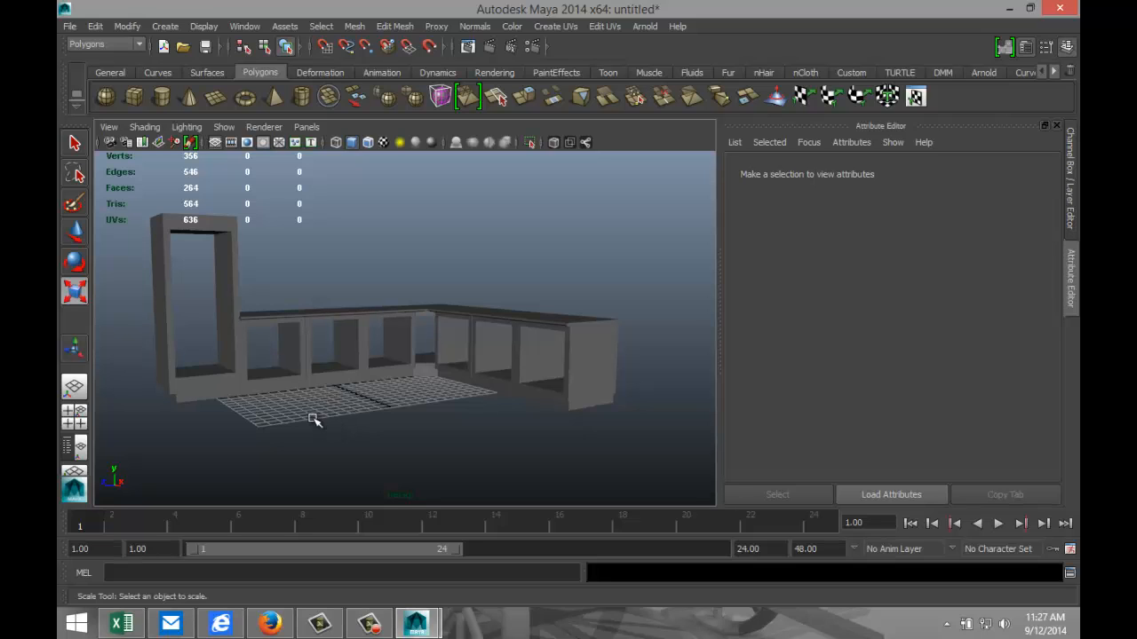
{"action": "left_click_drag", "start_coordinate": [300, 423], "coordinate": [320, 413], "text": "alt"}
{"action": "right_click_drag", "start_coordinate": [363, 406], "coordinate": [310, 312], "text": "alt"}
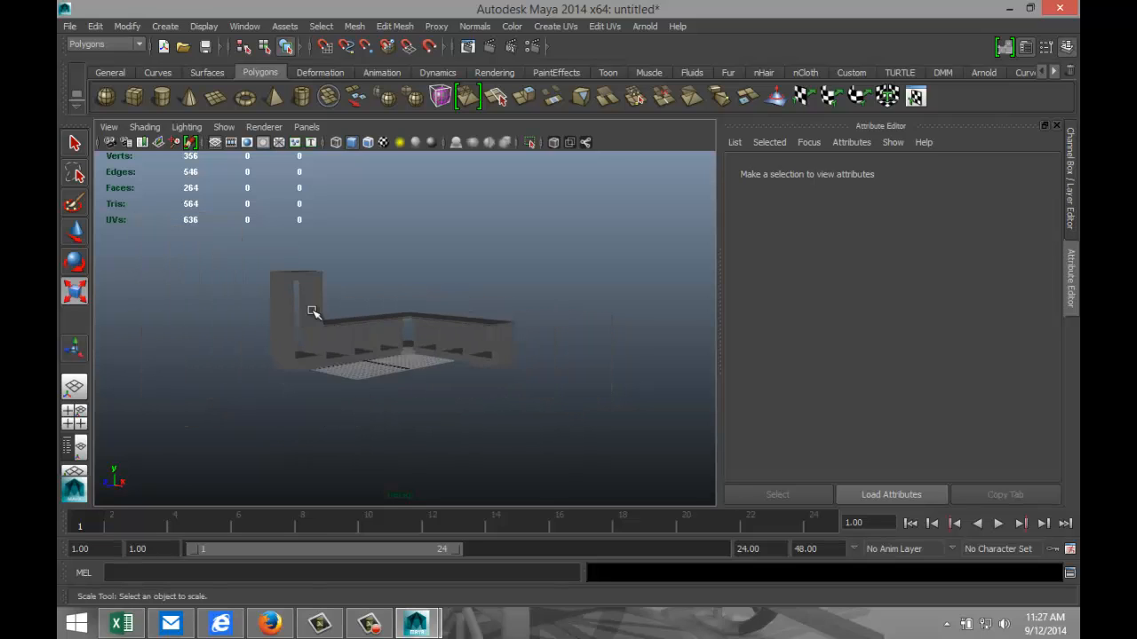
Step: Draw a flat polygon box about 1.24 thick on the grid beyond the tall end unit, centred near X 5.4 and Z 31.9
{"action": "left_click", "coordinate": [134, 95]}
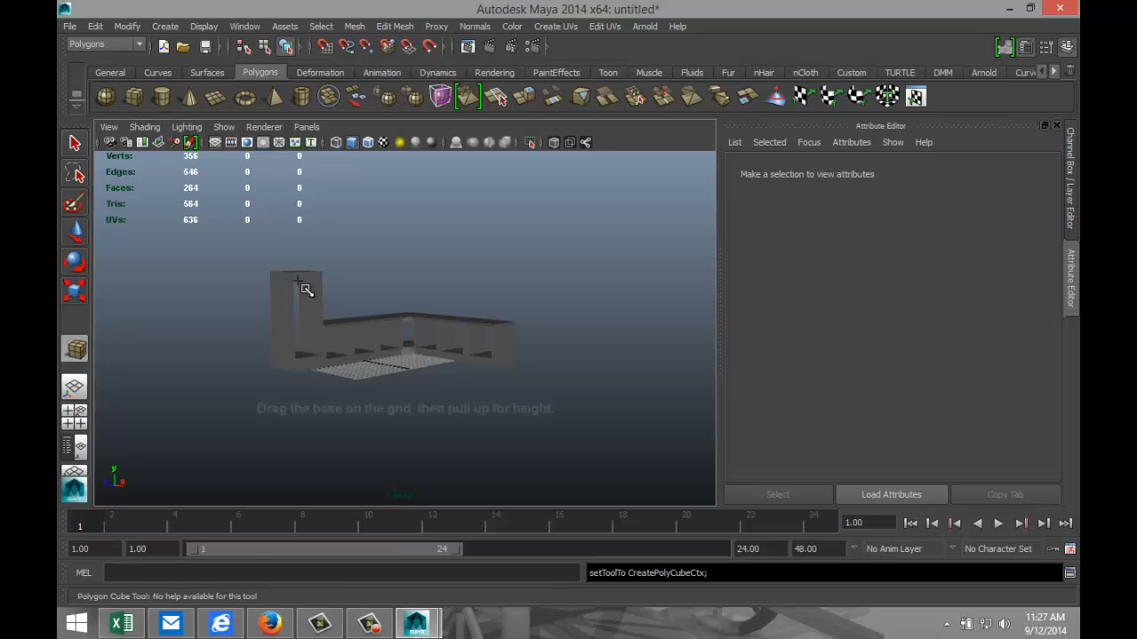
{"action": "left_click_drag", "start_coordinate": [568, 359], "coordinate": [371, 428], "text": "alt"}
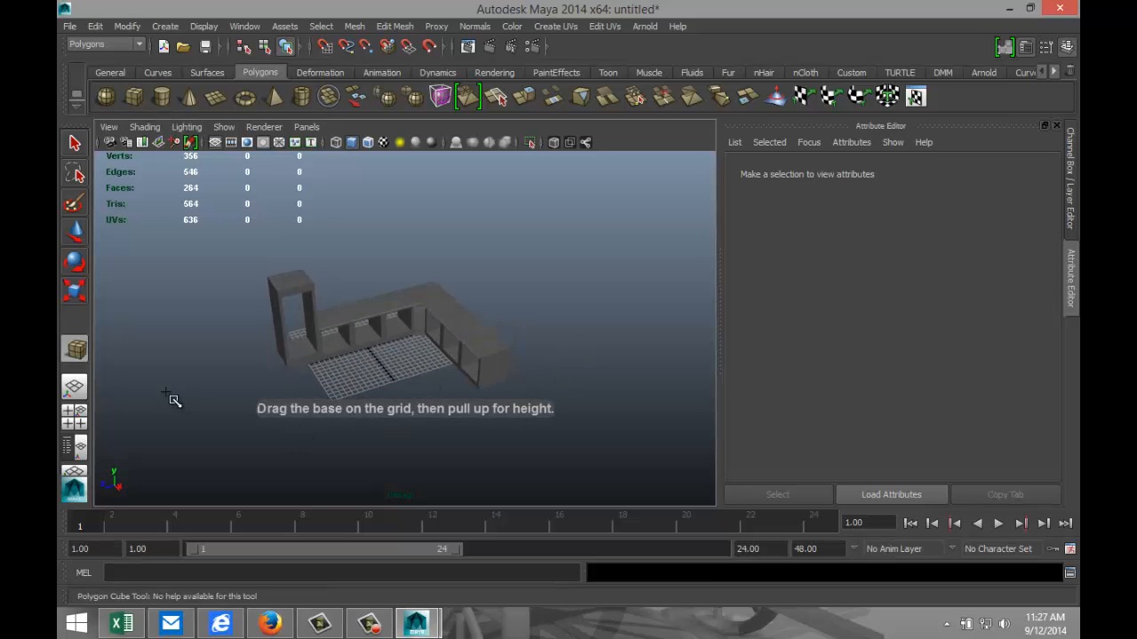
{"action": "left_click_drag", "start_coordinate": [170, 396], "coordinate": [248, 391]}
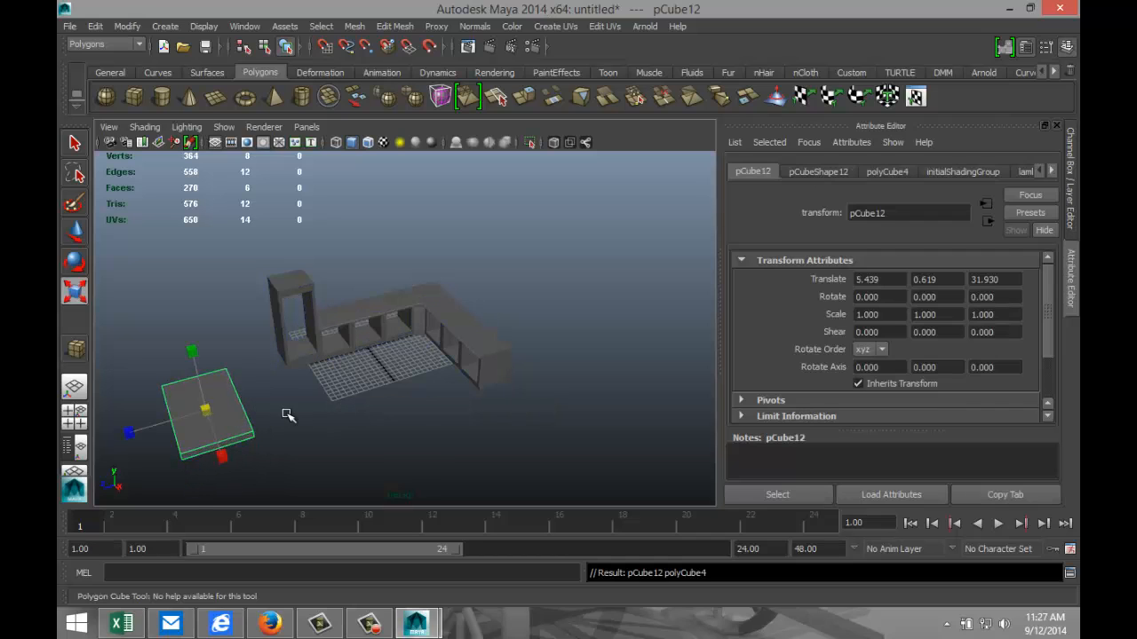
{"action": "key", "text": "f"}
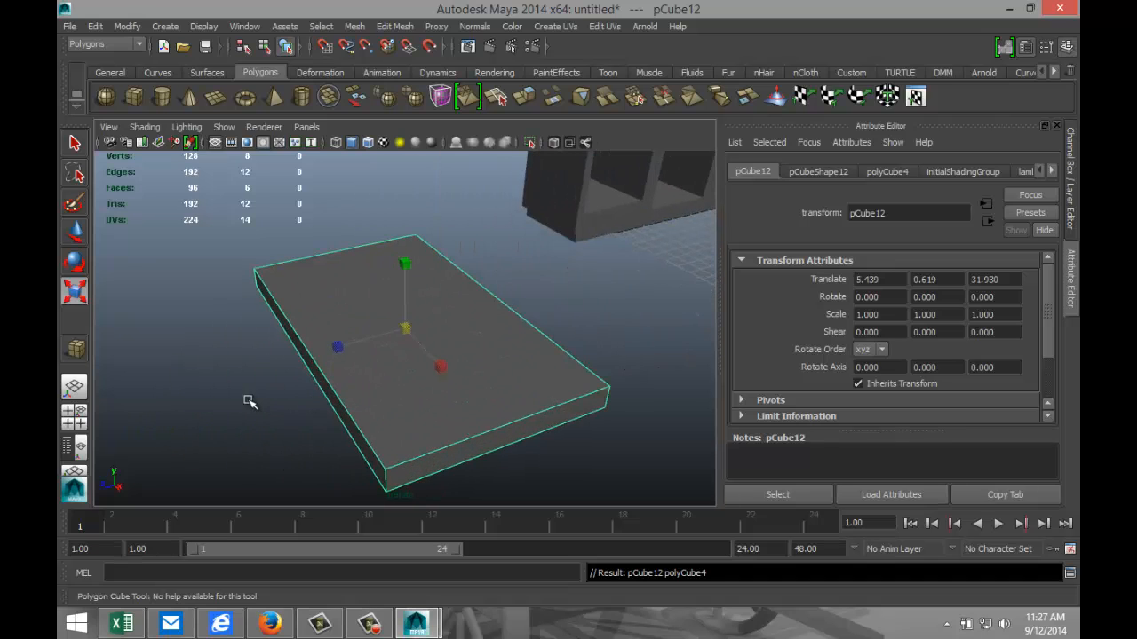
Step: Bevel the four top edges of the new flat box with the default 0.5 offset and one segment
{"action": "key", "text": "r"}
{"action": "left_click_drag", "start_coordinate": [221, 411], "coordinate": [397, 387], "text": "alt"}
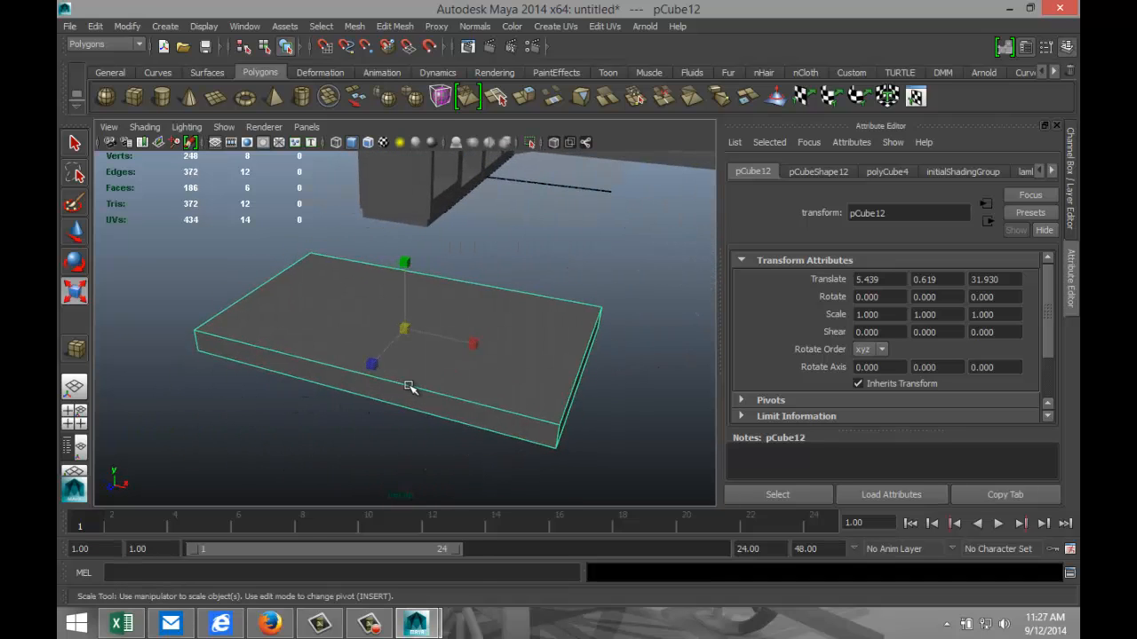
{"action": "right_click_drag", "start_coordinate": [409, 387], "coordinate": [406, 250]}
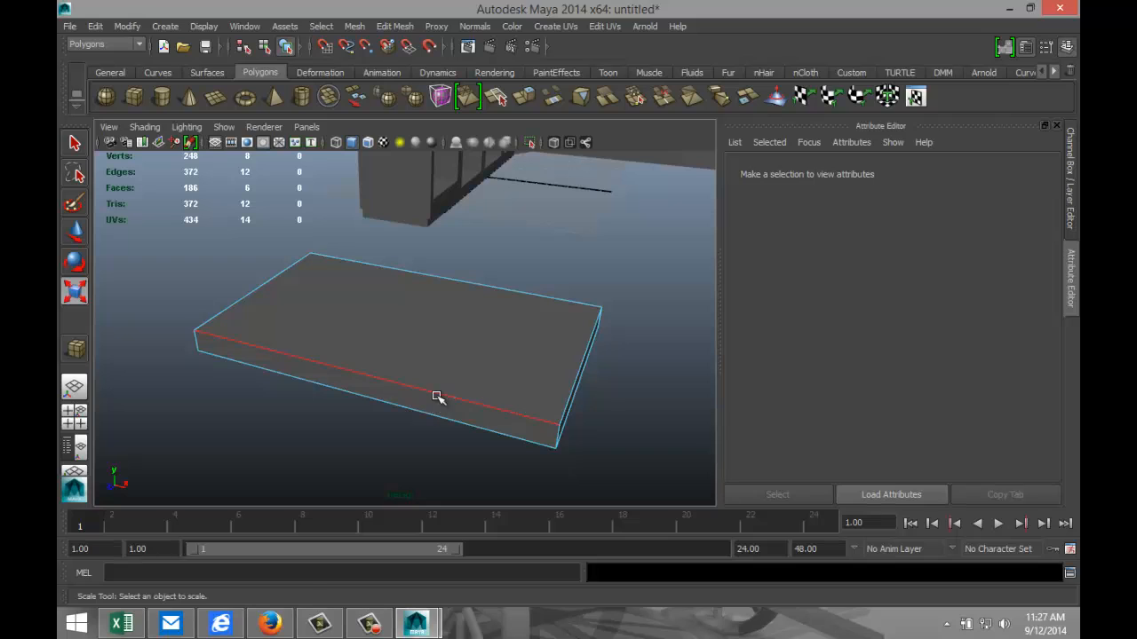
{"action": "left_click", "coordinate": [436, 396]}
{"action": "left_click", "coordinate": [554, 297], "text": "shift"}
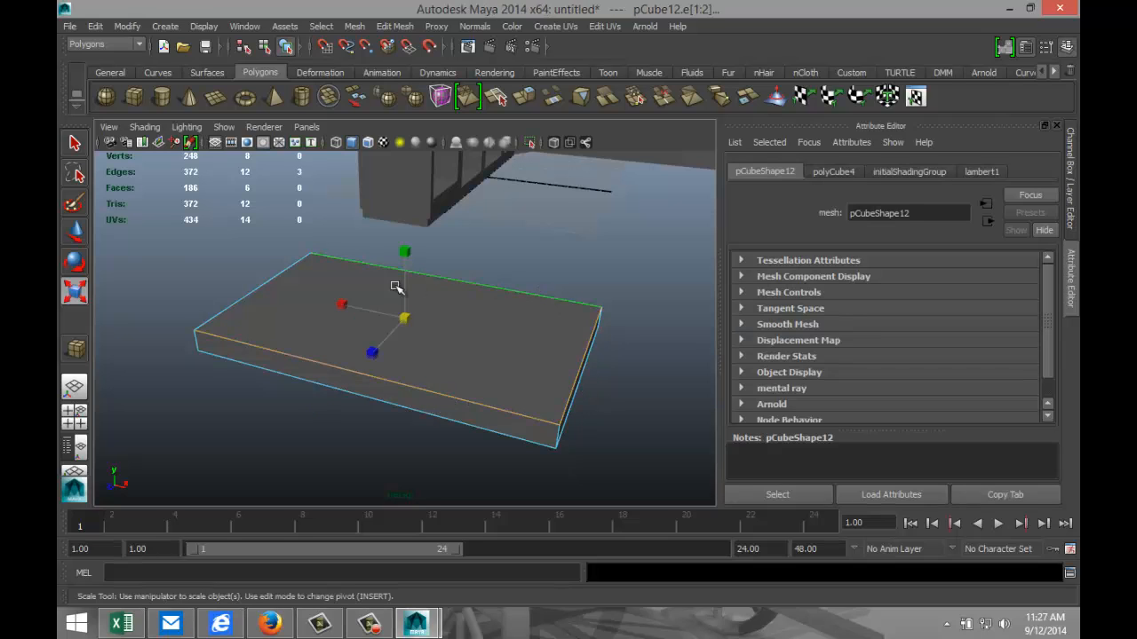
{"action": "left_click", "coordinate": [266, 283], "text": "shift"}
{"action": "left_click", "coordinate": [395, 26]}
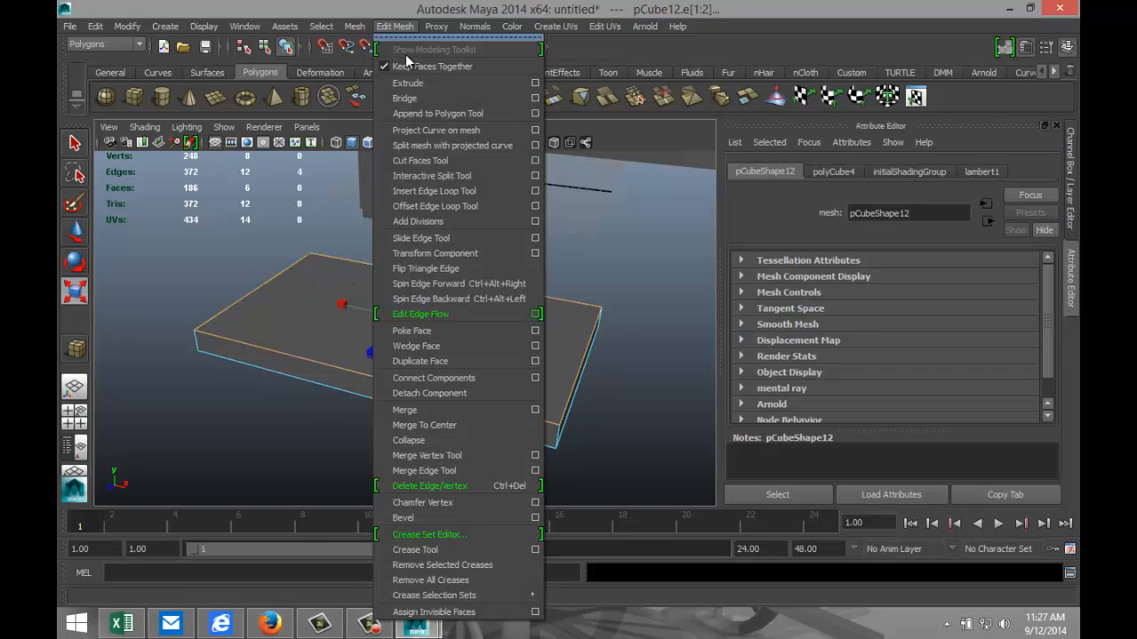
{"action": "left_click", "coordinate": [452, 518]}
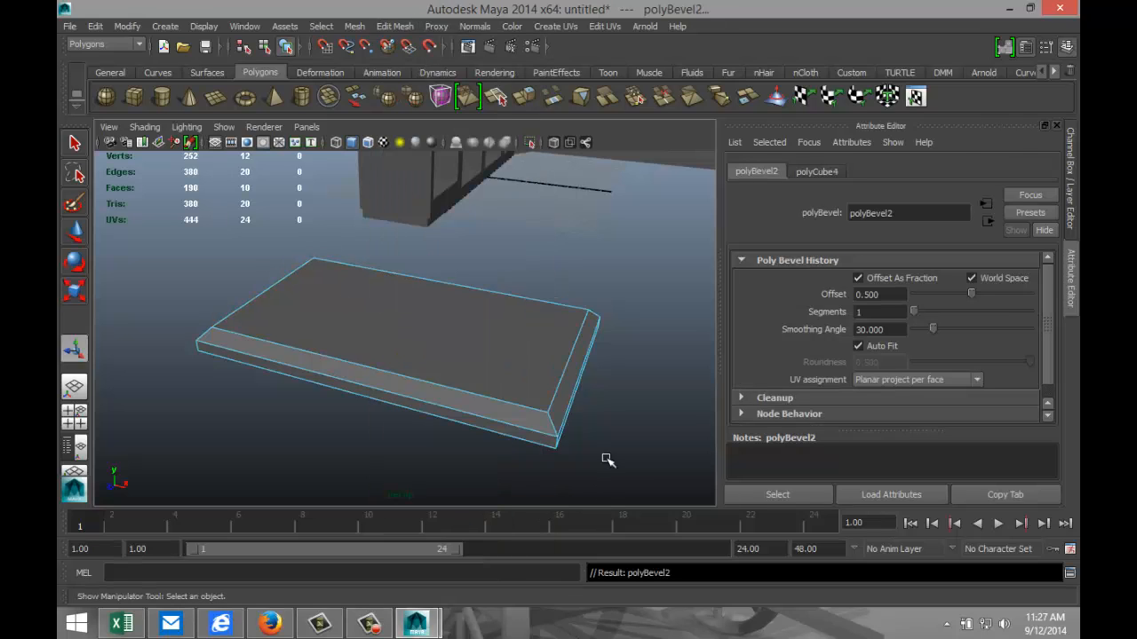
Step: Extrude the bevelled panel's large top face and scale the new face uniformly inward to leave a flat border
{"action": "left_click_drag", "start_coordinate": [611, 466], "coordinate": [490, 430], "text": "alt"}
{"action": "mouse_move", "coordinate": [424, 324]}
{"action": "right_mouse_down"}
{"action": "mouse_move", "coordinate": [435, 304]}
{"action": "mouse_move", "coordinate": [437, 331]}
{"action": "right_mouse_up"}
{"action": "left_click", "coordinate": [411, 336]}
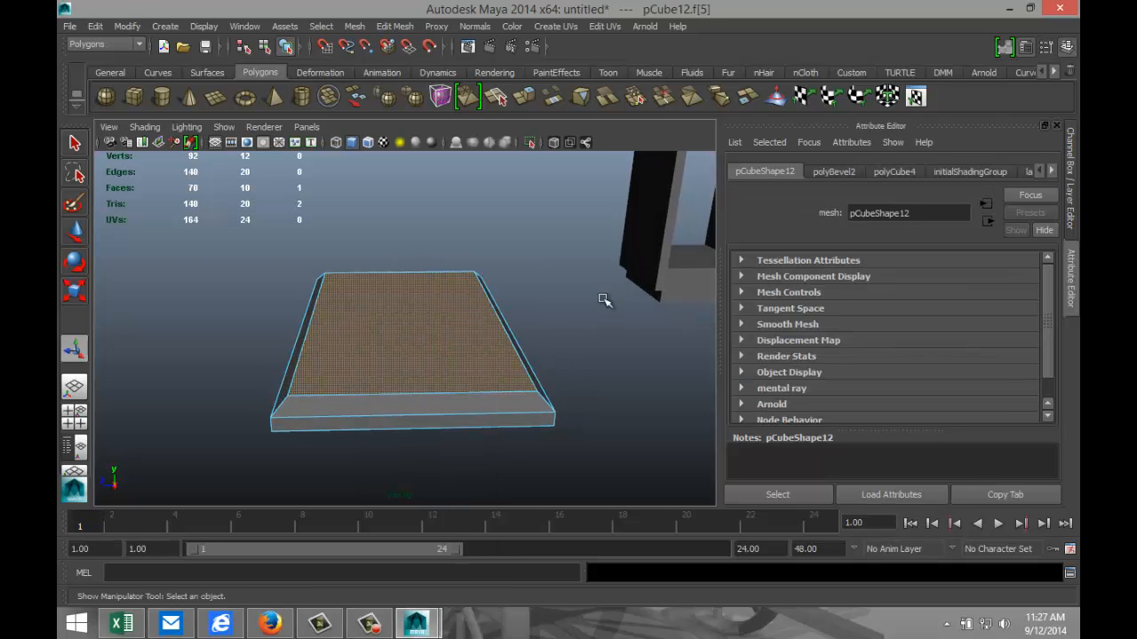
{"action": "left_click", "coordinate": [395, 25]}
{"action": "left_click", "coordinate": [428, 87]}
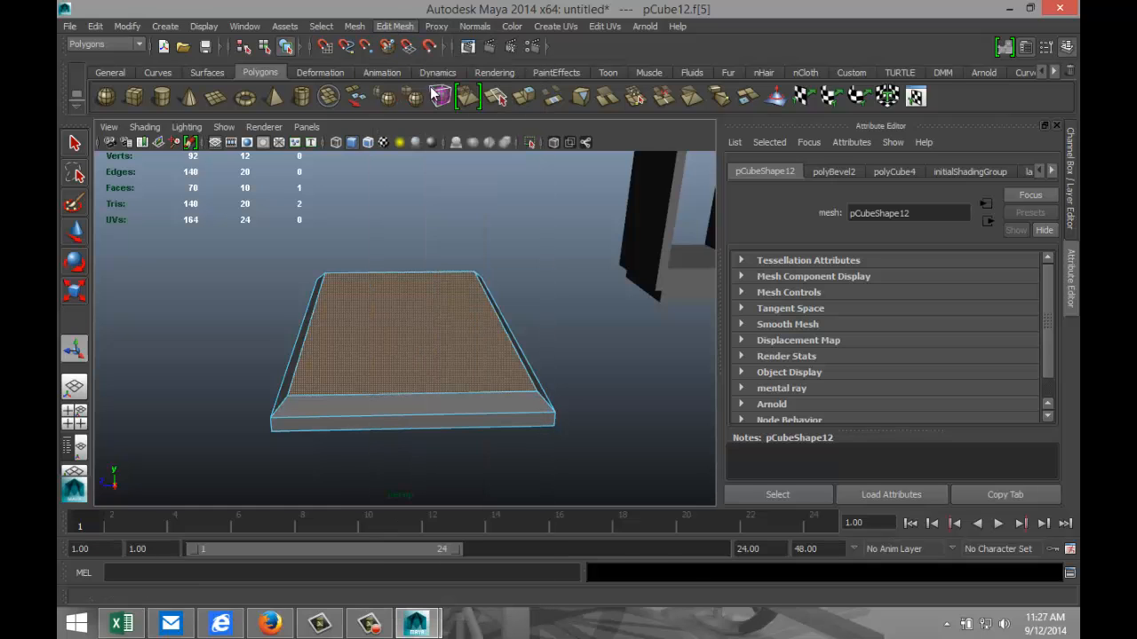
{"action": "left_click", "coordinate": [411, 330]}
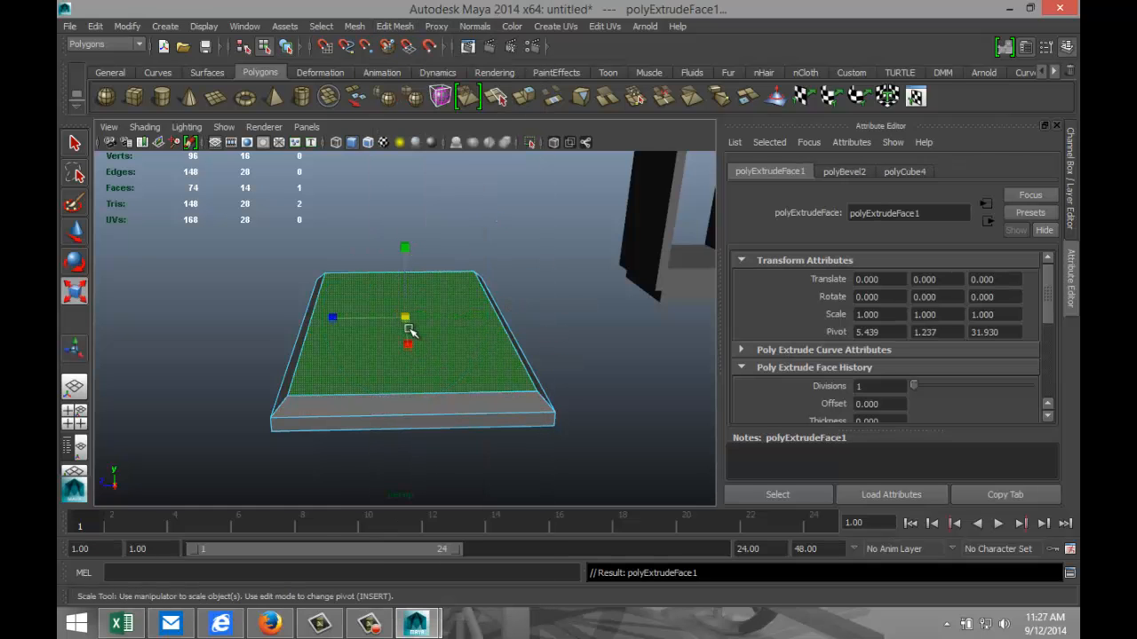
{"action": "left_click_drag", "start_coordinate": [407, 320], "coordinate": [367, 321]}
Step: Widen the inset face along X in the top view so its border is even on all four sides
{"action": "left_click", "coordinate": [80, 420]}
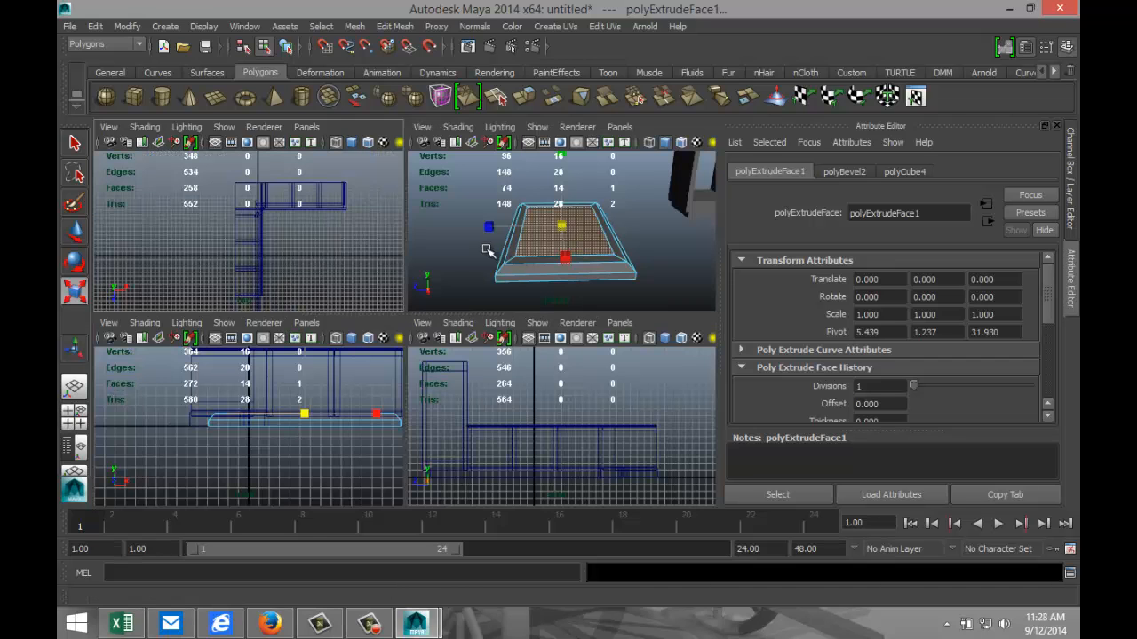
{"action": "key", "text": "space"}
{"action": "key", "text": "f"}
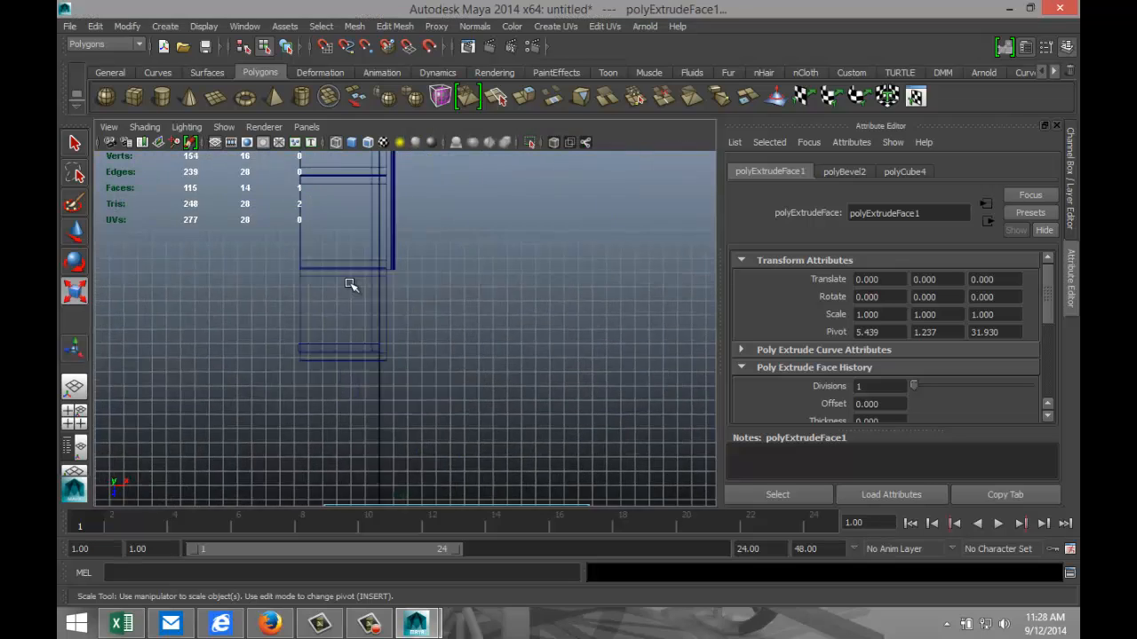
{"action": "scroll", "coordinate": [362, 297], "scroll_direction": "down", "scroll_amount": 5}
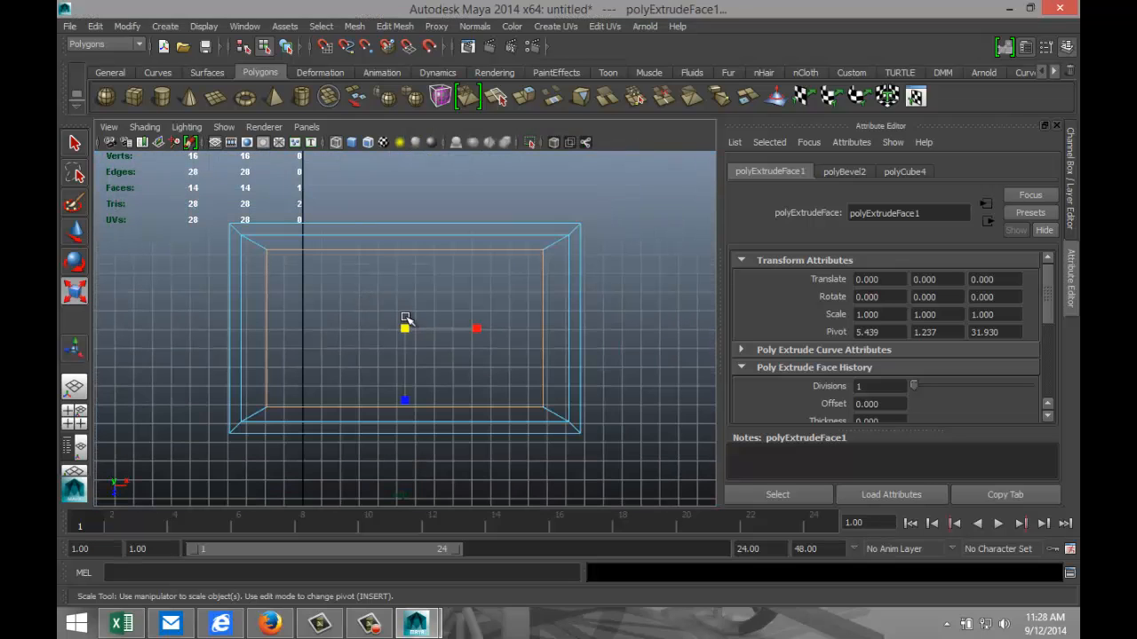
{"action": "left_click_drag", "start_coordinate": [478, 328], "coordinate": [480, 333]}
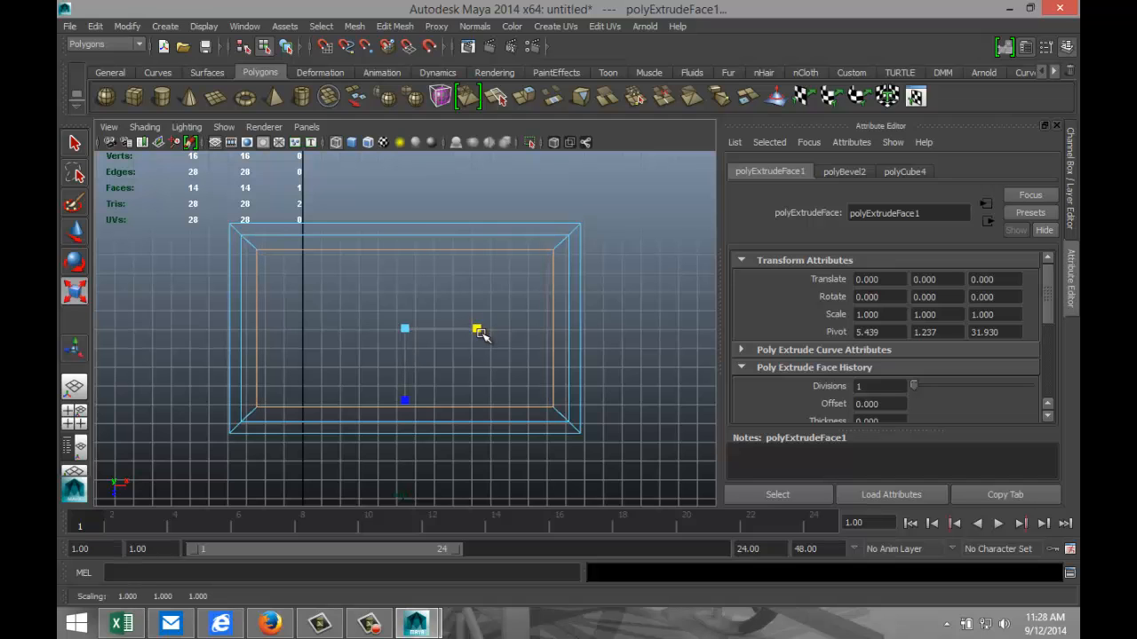
{"action": "key", "text": "space"}
{"action": "key", "text": "space"}
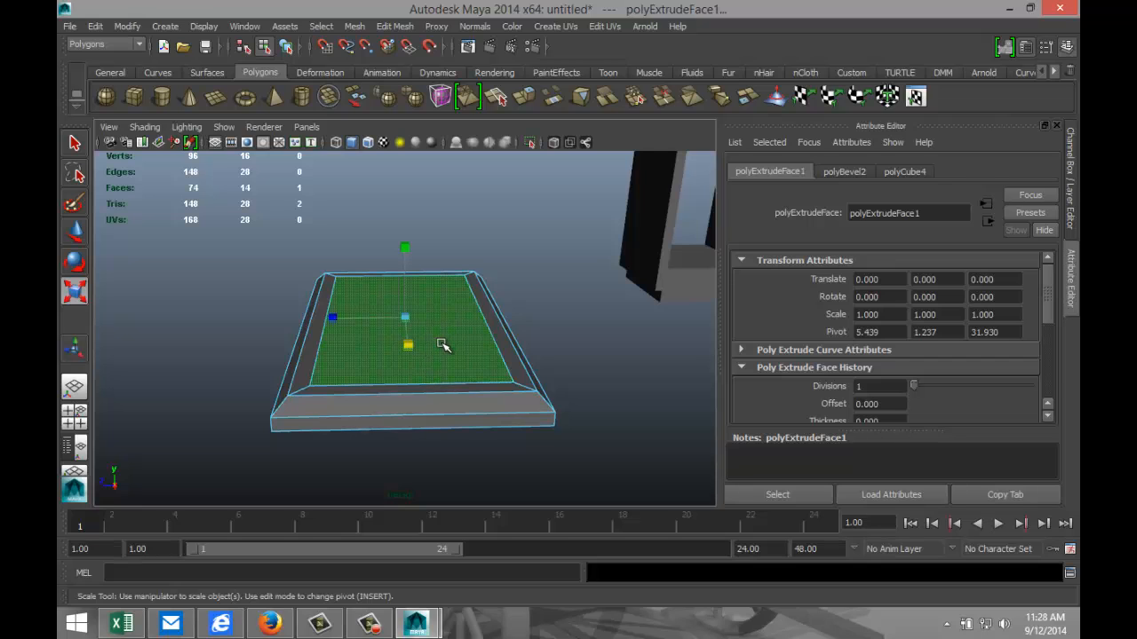
Step: Extrude the inset face again and sink it straight down into the panel to a Y height of about 0.895
{"action": "left_click", "coordinate": [443, 346]}
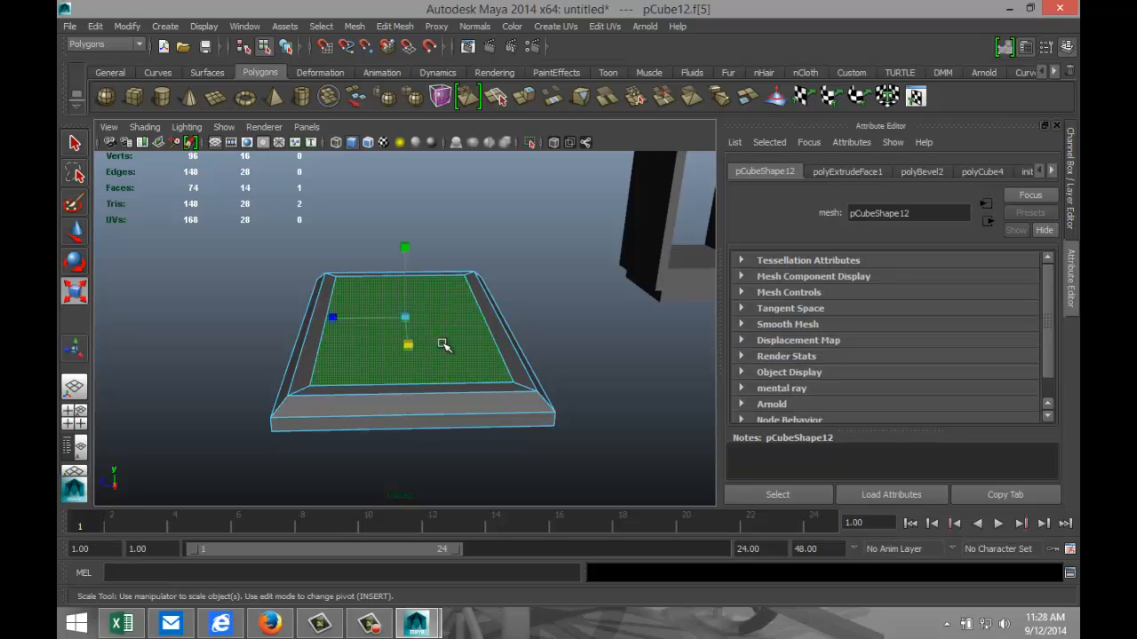
{"action": "left_click", "coordinate": [405, 29]}
{"action": "left_click", "coordinate": [408, 84]}
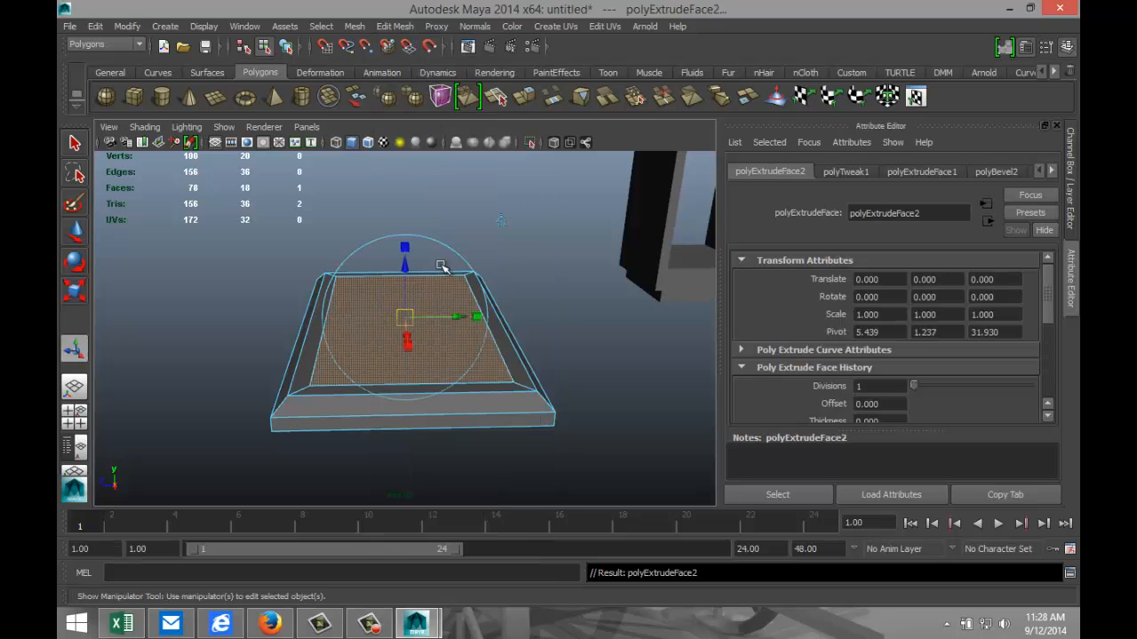
{"action": "left_click", "coordinate": [459, 319]}
{"action": "left_click", "coordinate": [405, 266]}
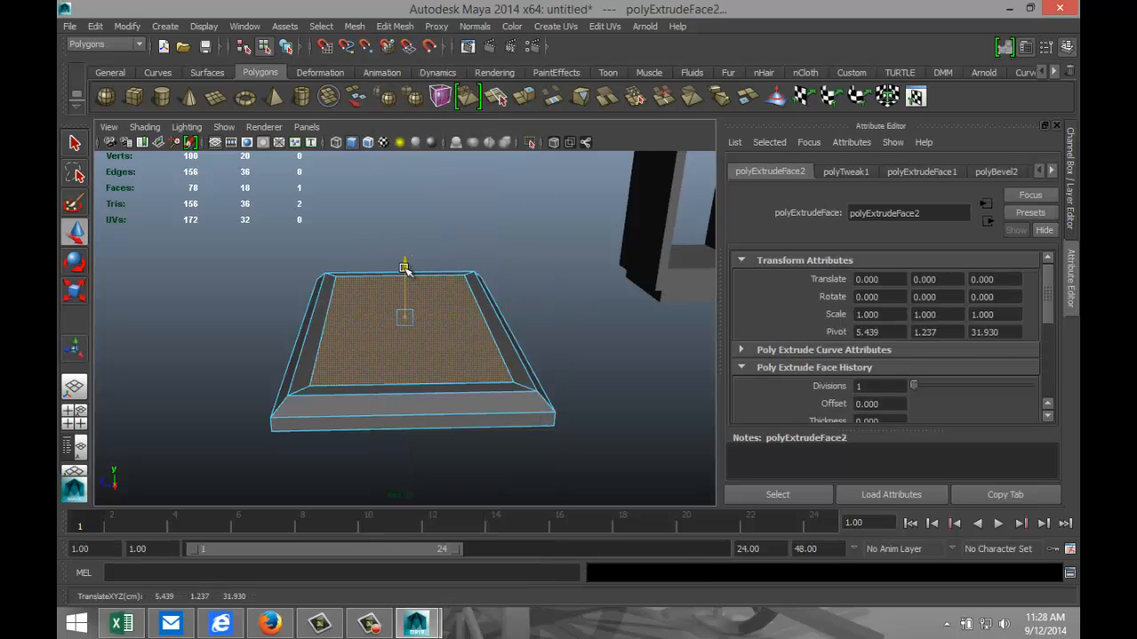
{"action": "left_click_drag", "start_coordinate": [405, 268], "coordinate": [406, 274]}
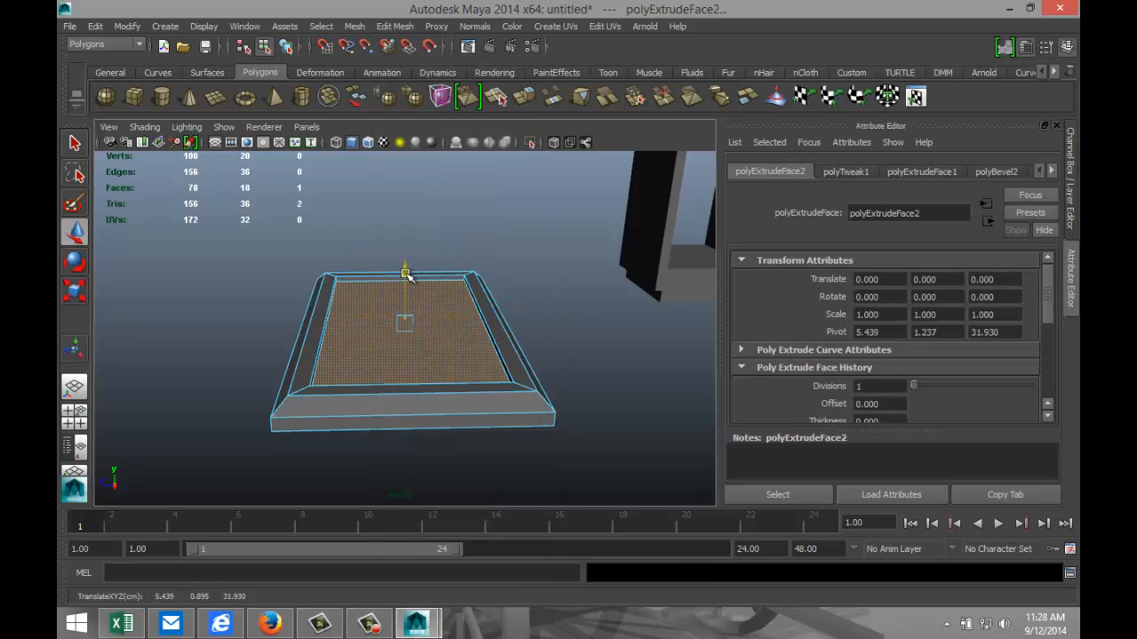
Step: Extrude the sunken face and scale the new face uniformly inward to form a narrow inner border
{"action": "left_click", "coordinate": [396, 26]}
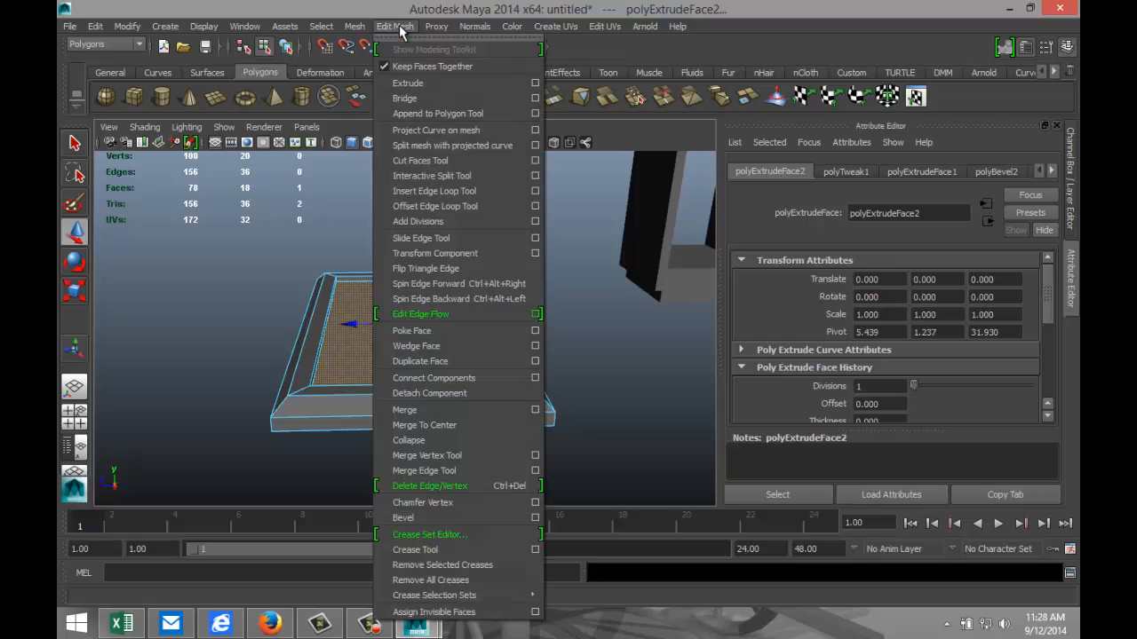
{"action": "left_click", "coordinate": [417, 86]}
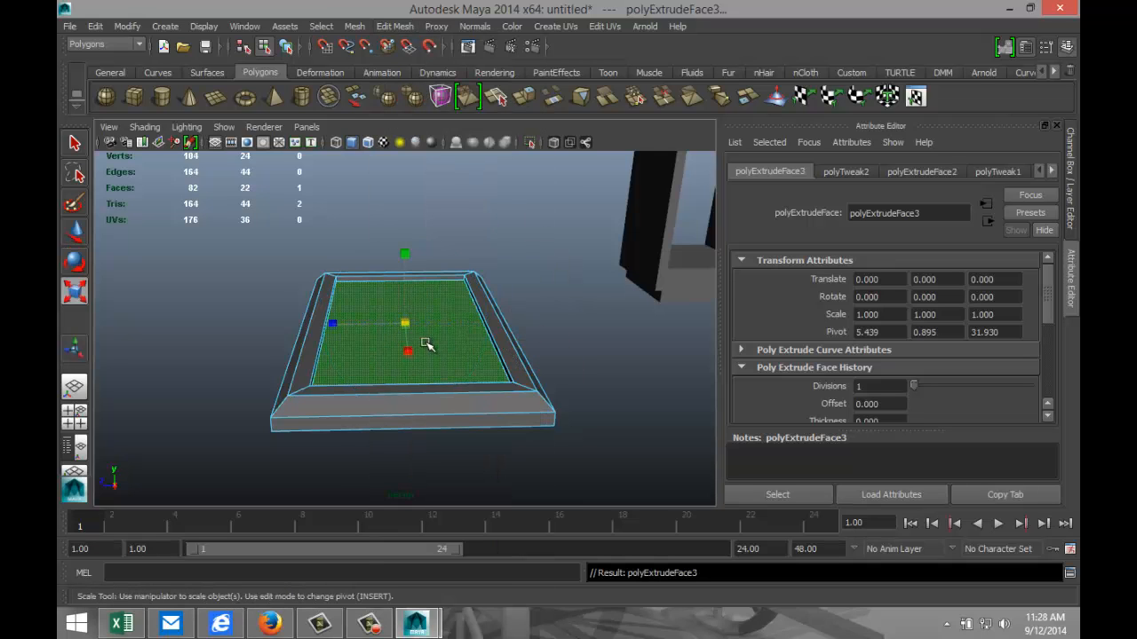
{"action": "left_click_drag", "start_coordinate": [401, 322], "coordinate": [382, 328]}
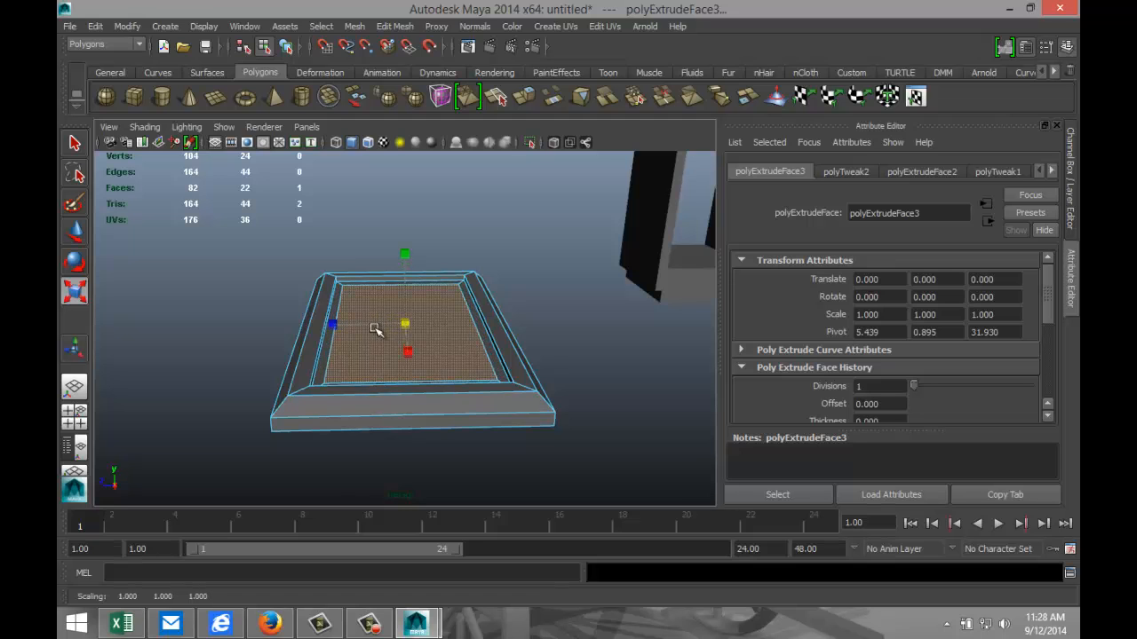
Step: Widen the innermost face along X in the top view to even out the inner border
{"action": "left_click", "coordinate": [84, 422]}
{"action": "key", "text": "space"}
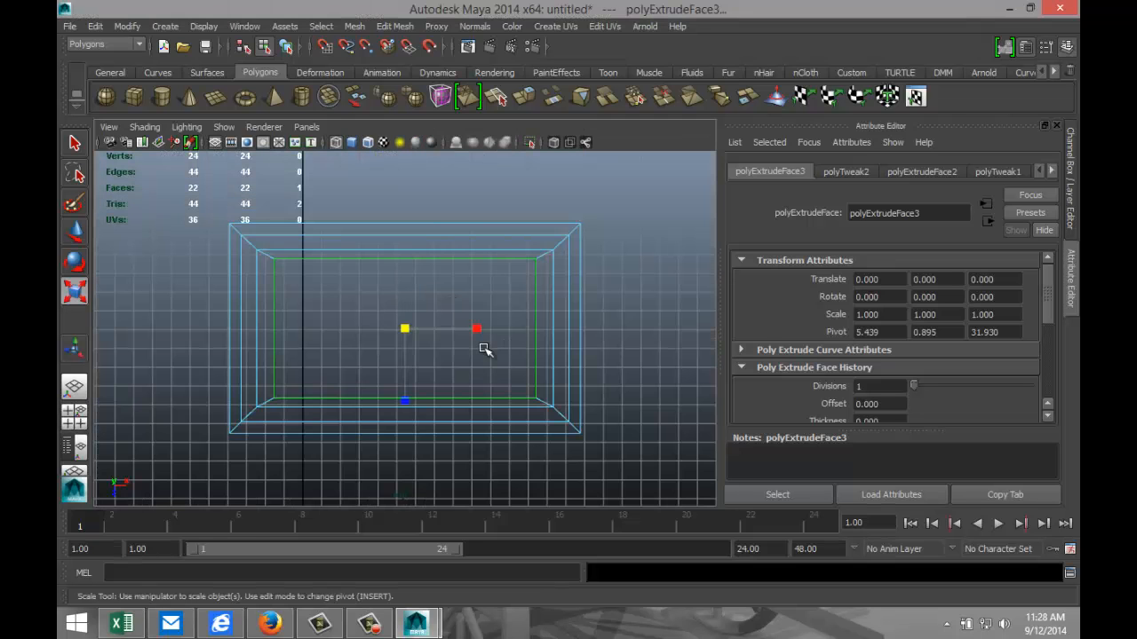
{"action": "left_click_drag", "start_coordinate": [479, 334], "coordinate": [477, 333]}
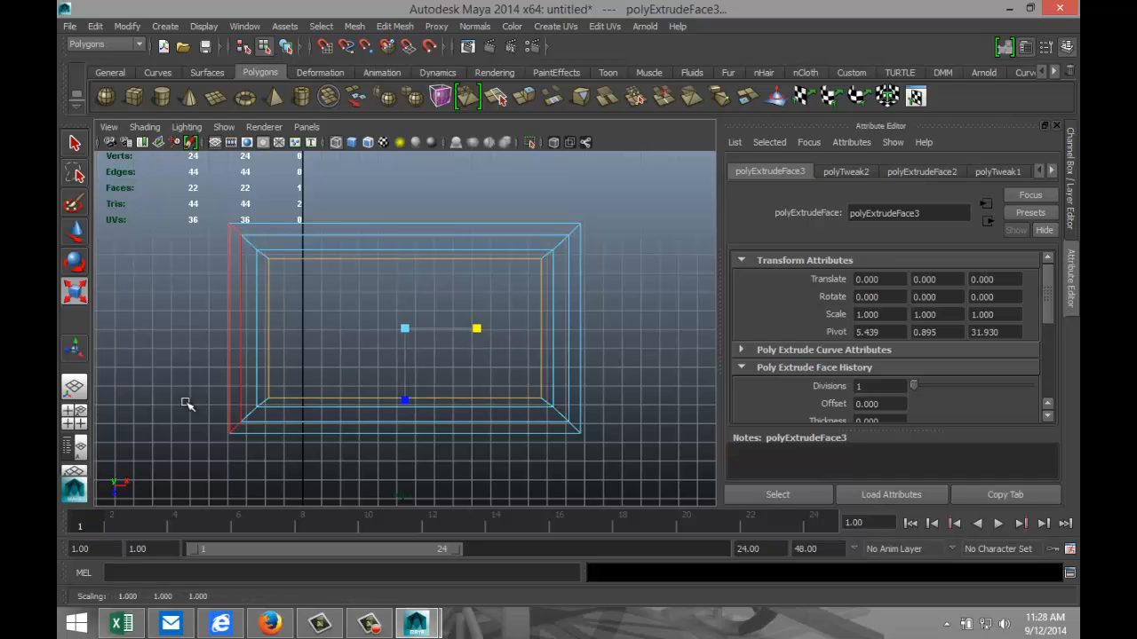
{"action": "left_click", "coordinate": [82, 422]}
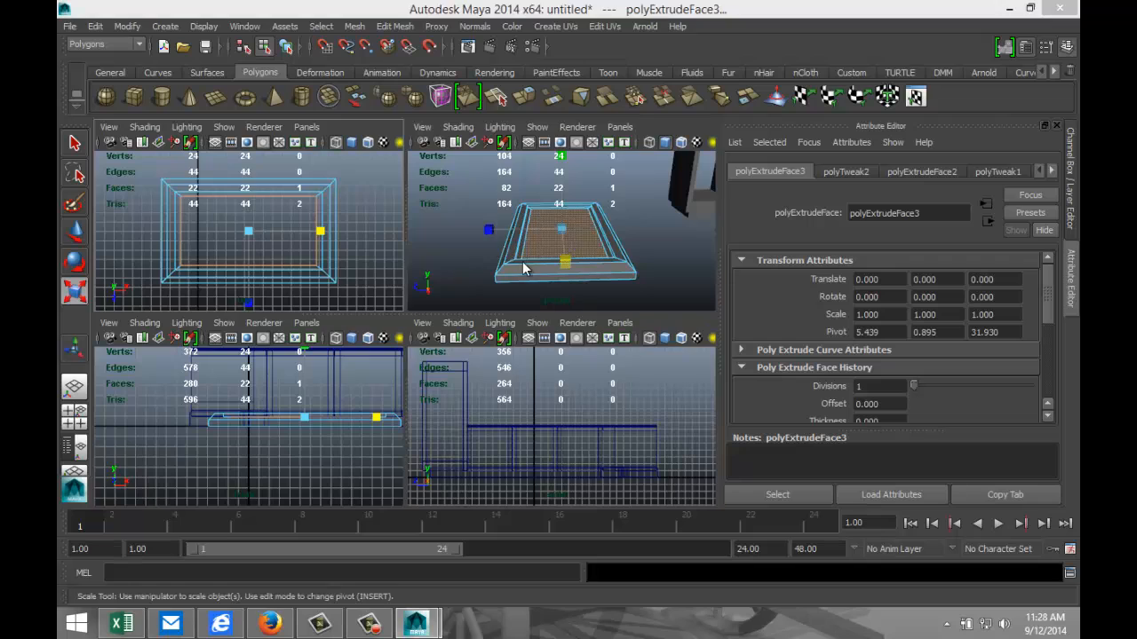
Step: Extrude the framed panel's inner face and raise the extruded face slightly to a Y position of about 1.15
{"action": "key", "text": "space"}
{"action": "left_click", "coordinate": [448, 323]}
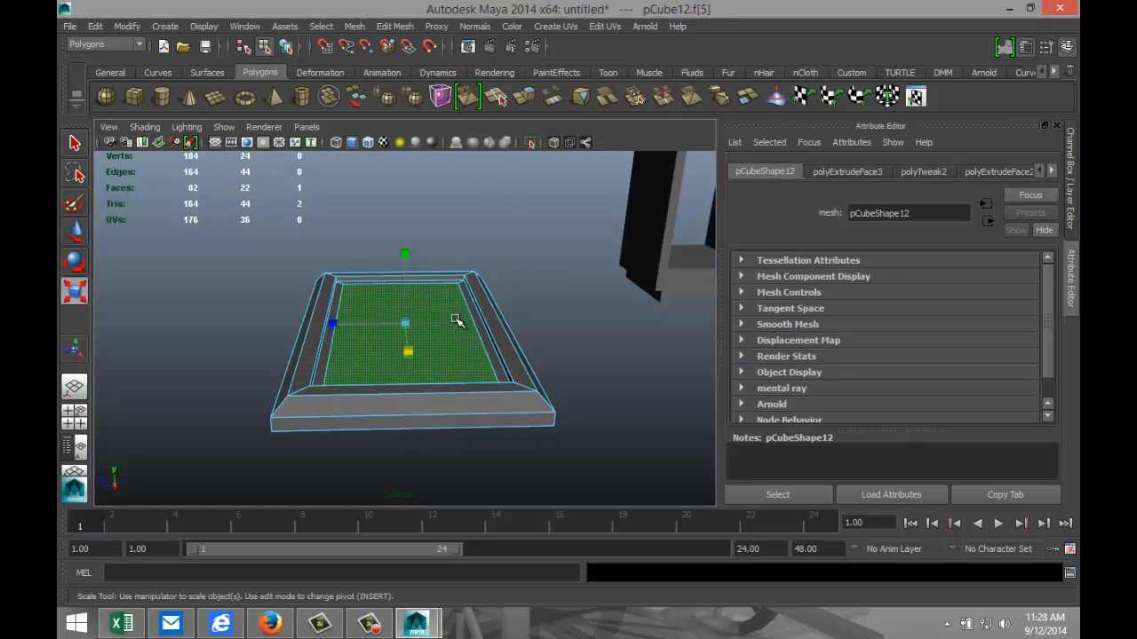
{"action": "left_click", "coordinate": [390, 26]}
{"action": "left_click", "coordinate": [418, 86]}
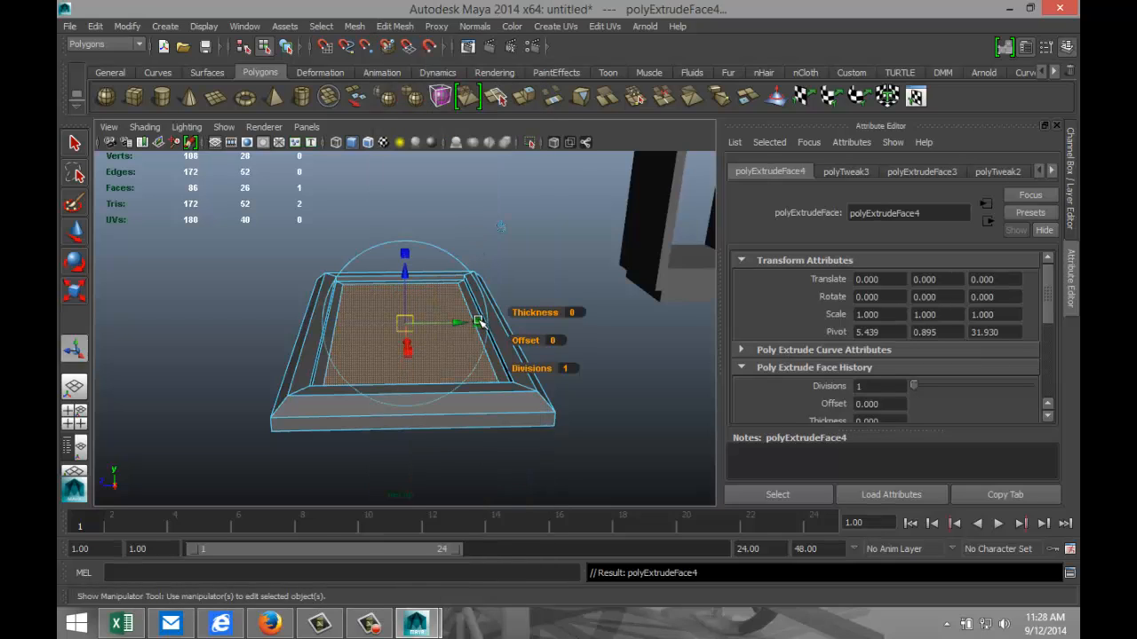
{"action": "key", "text": "w"}
{"action": "left_click_drag", "start_coordinate": [407, 273], "coordinate": [407, 269]}
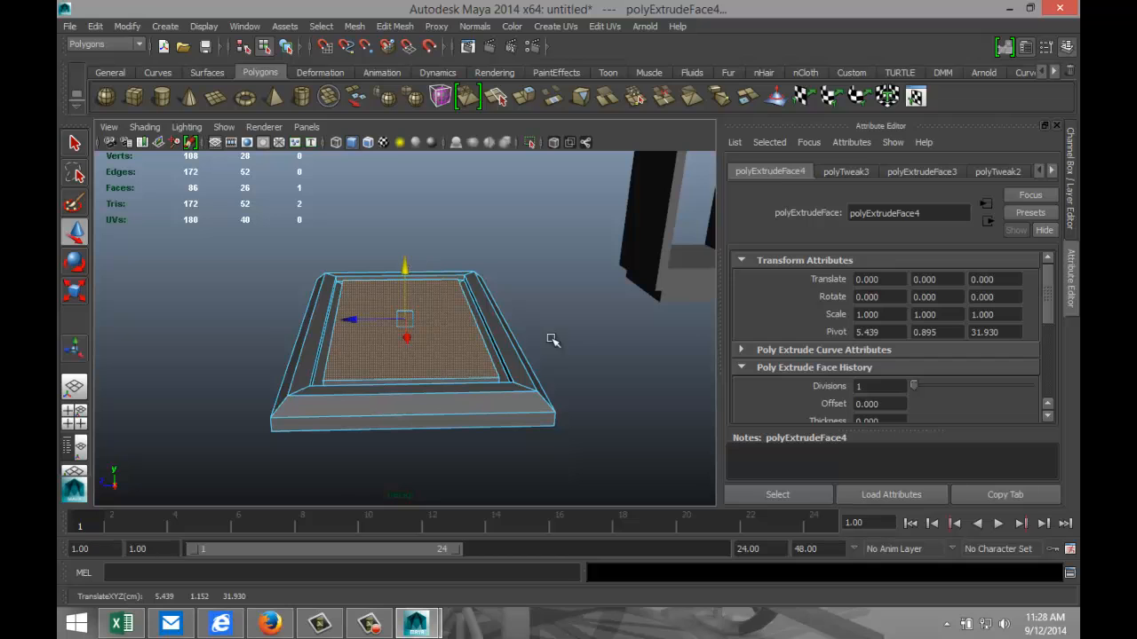
{"action": "left_click", "coordinate": [600, 345]}
Step: Return the door panel to object mode, select it whole, and stand it upright with a Z rotation of -90
{"action": "left_click_drag", "start_coordinate": [564, 310], "coordinate": [586, 329], "text": "alt"}
{"action": "right_click_drag", "start_coordinate": [441, 290], "coordinate": [511, 271]}
{"action": "left_click", "coordinate": [504, 354]}
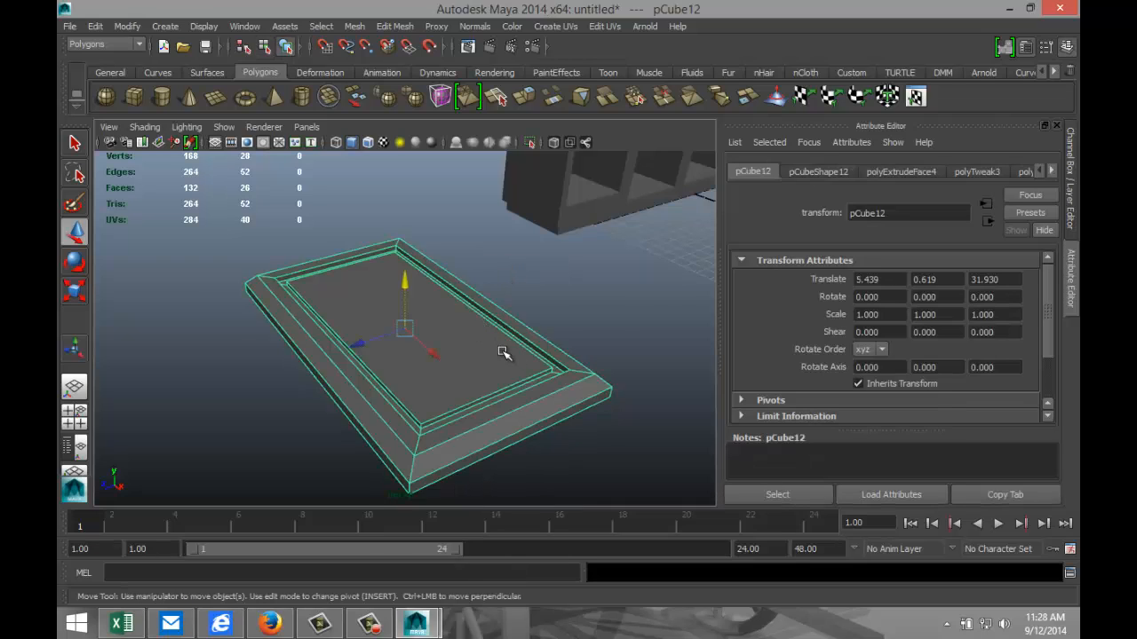
{"action": "scroll", "coordinate": [515, 355], "scroll_direction": "down", "scroll_amount": 5}
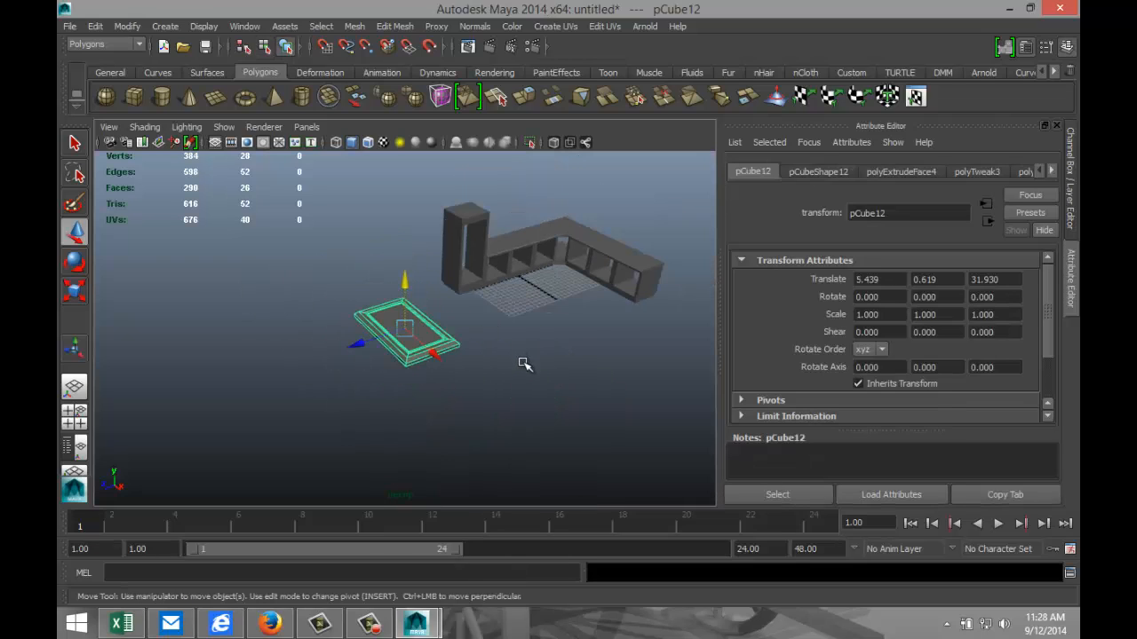
{"action": "key", "text": "e"}
{"action": "left_click_drag", "start_coordinate": [428, 293], "coordinate": [443, 383]}
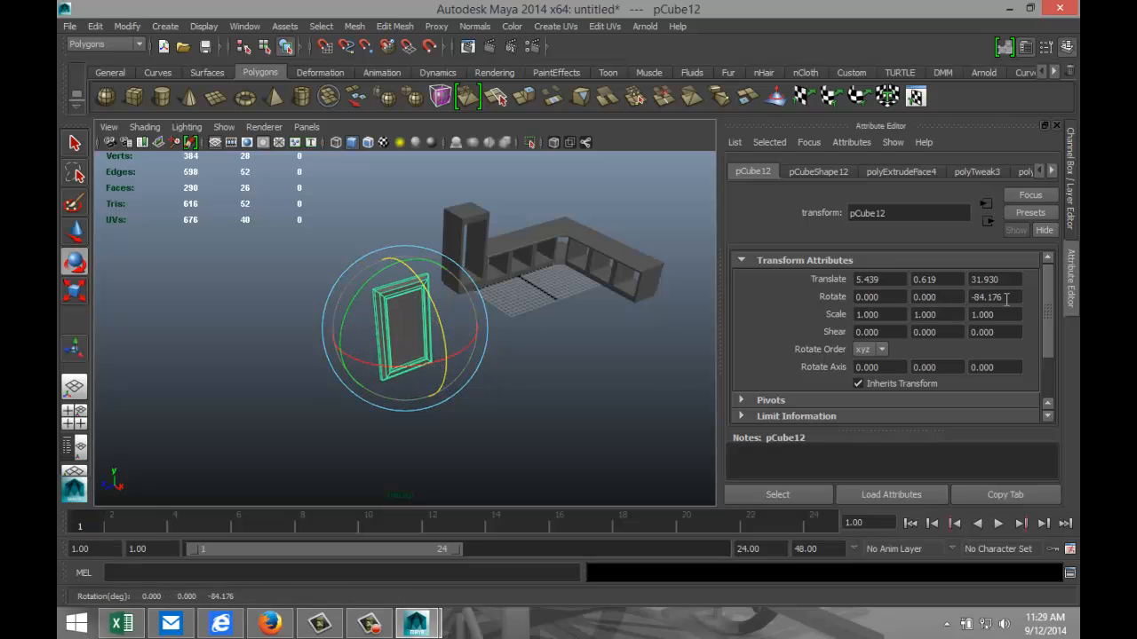
{"action": "left_click", "coordinate": [1006, 300]}
{"action": "type", "text": "-90"}
{"action": "key", "text": "Return"}
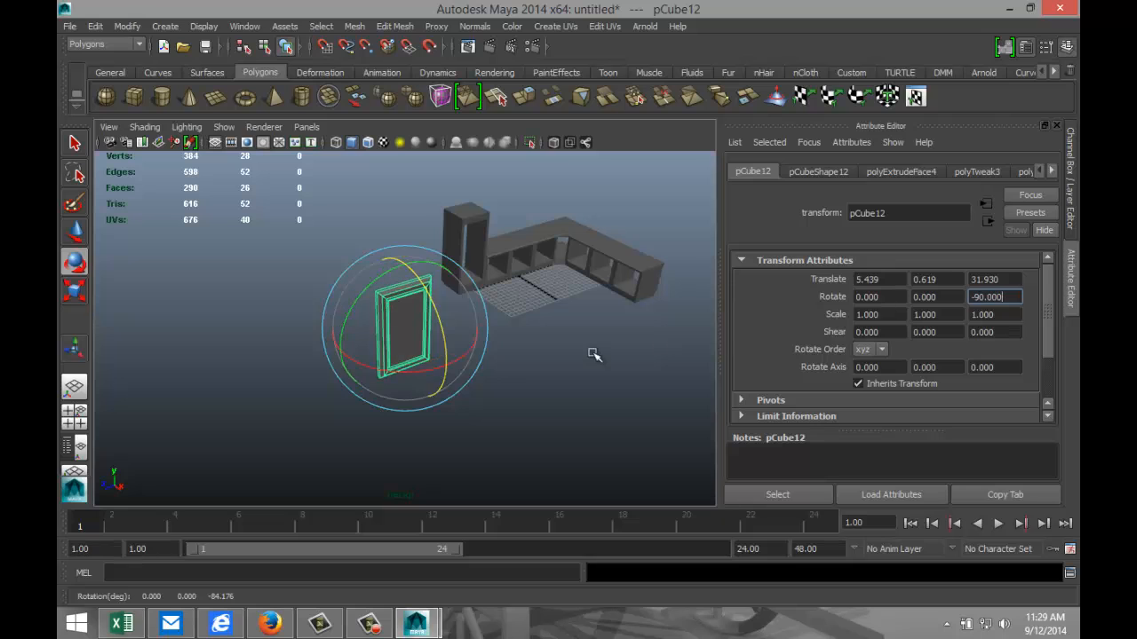
Step: In the side view, move the door over the base cabinets to about Y 4.55 and Z 5.82
{"action": "left_click", "coordinate": [75, 411]}
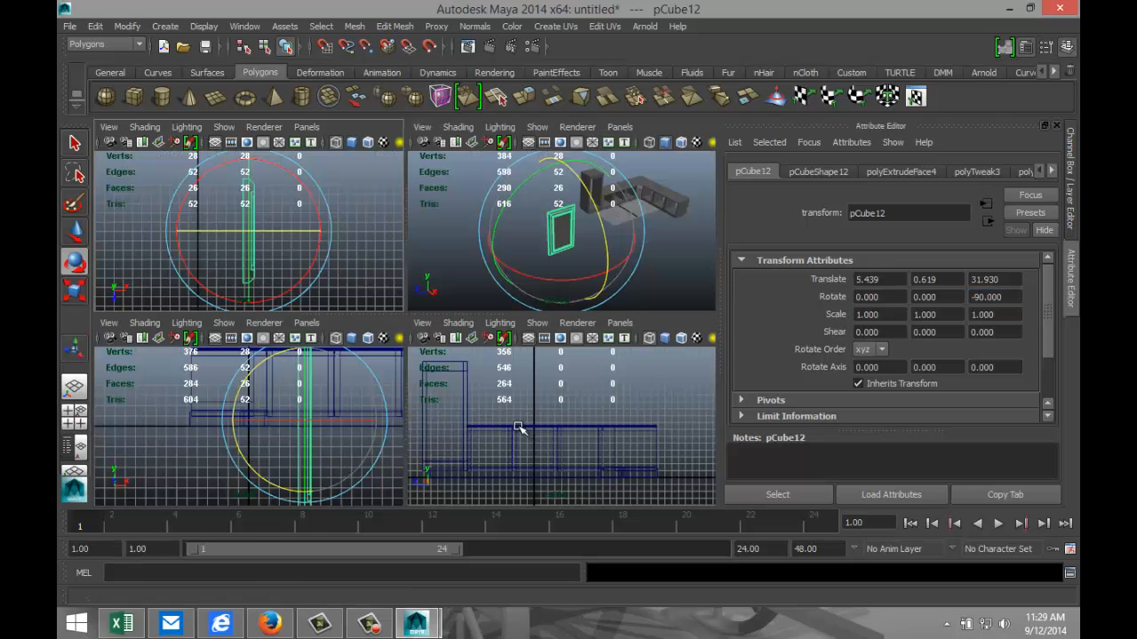
{"action": "key", "text": "space"}
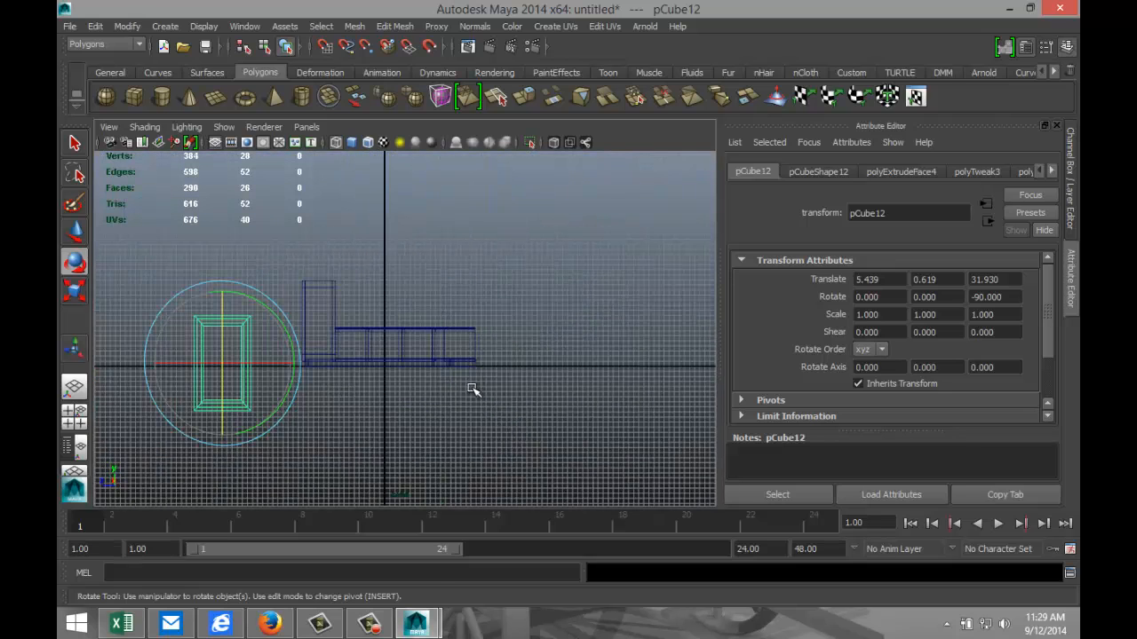
{"action": "key", "text": "w"}
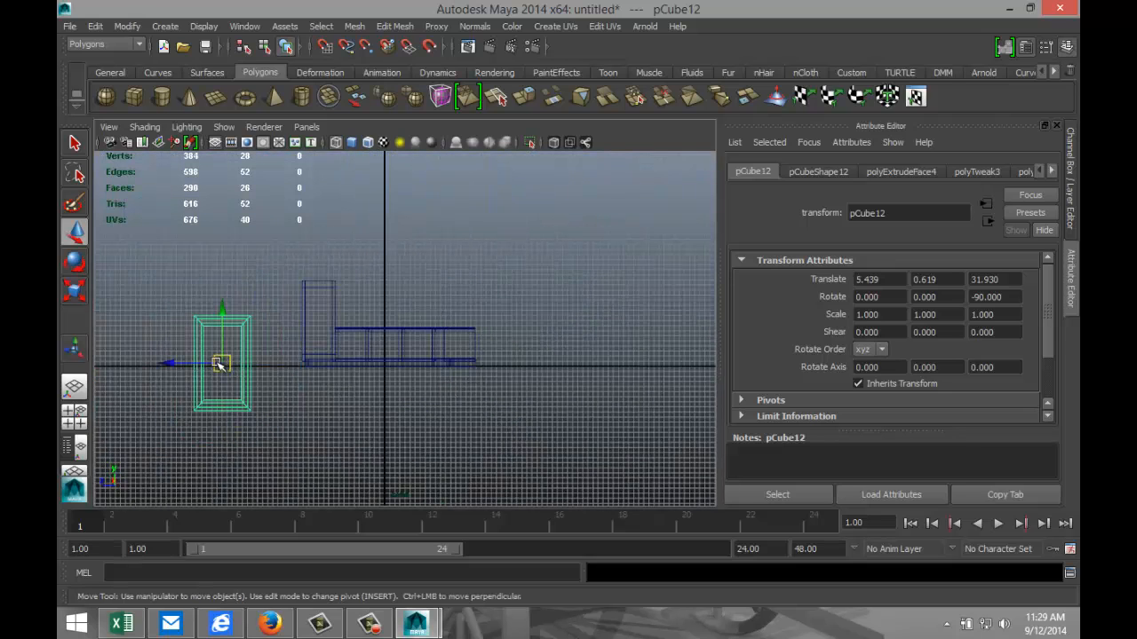
{"action": "left_click_drag", "start_coordinate": [220, 364], "coordinate": [353, 345]}
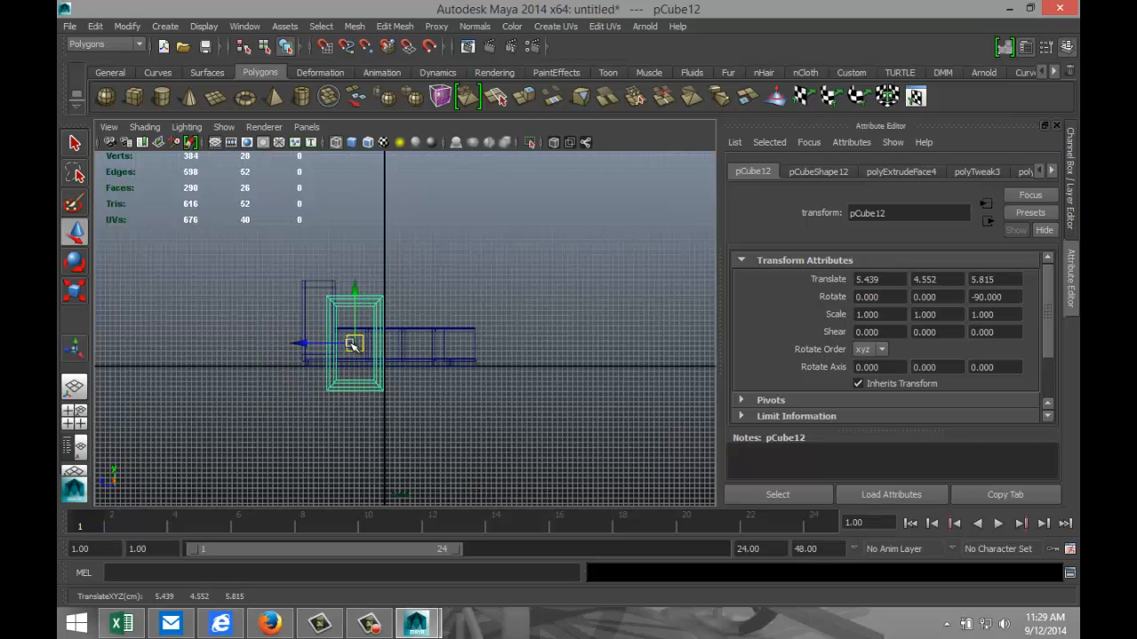
Step: Scale the door down uniformly to about 0.314 so its height suits the base cabinet opening
{"action": "key", "text": "f"}
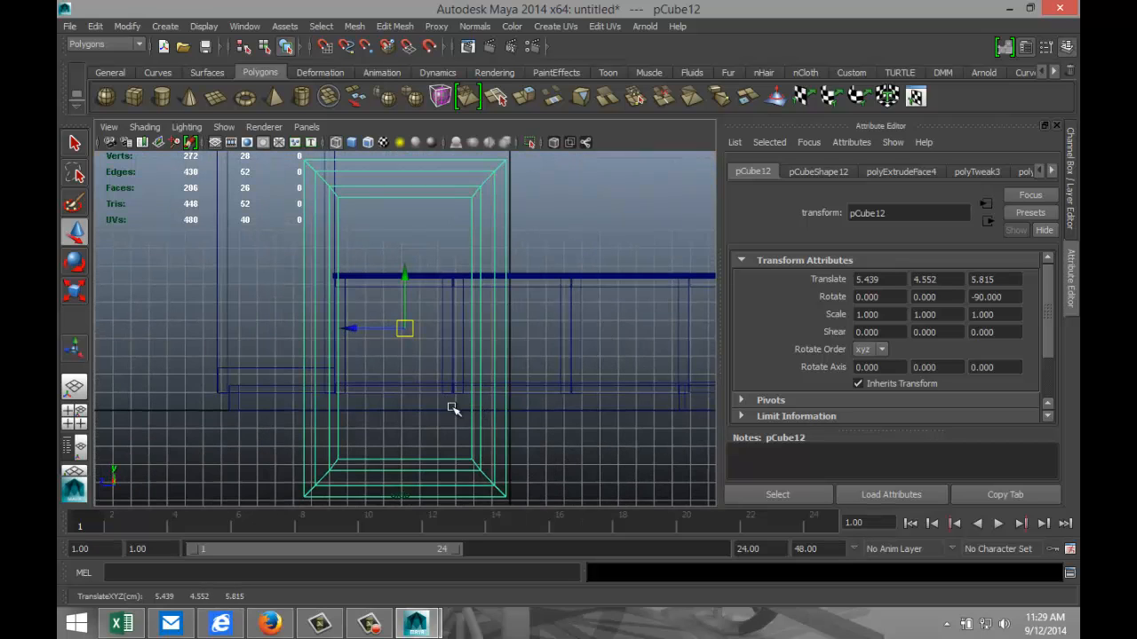
{"action": "key", "text": "r"}
{"action": "left_click_drag", "start_coordinate": [404, 328], "coordinate": [269, 371]}
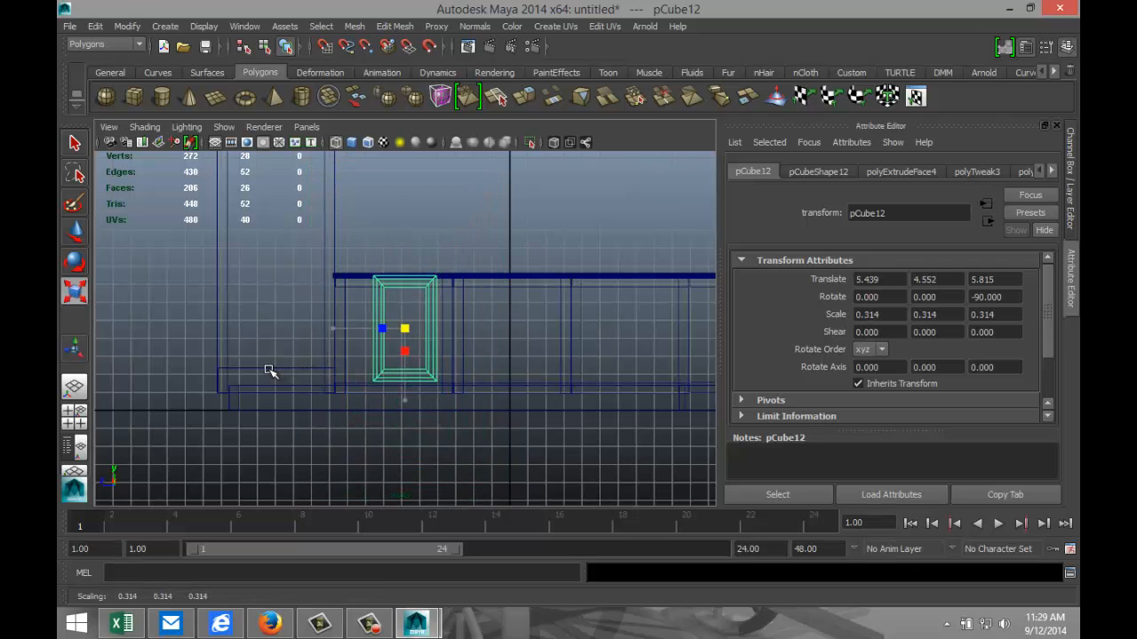
Step: In the perspective view, move the door against the cabinet front at about X 0.71 and lower it to about Y 4.05
{"action": "left_click", "coordinate": [74, 419]}
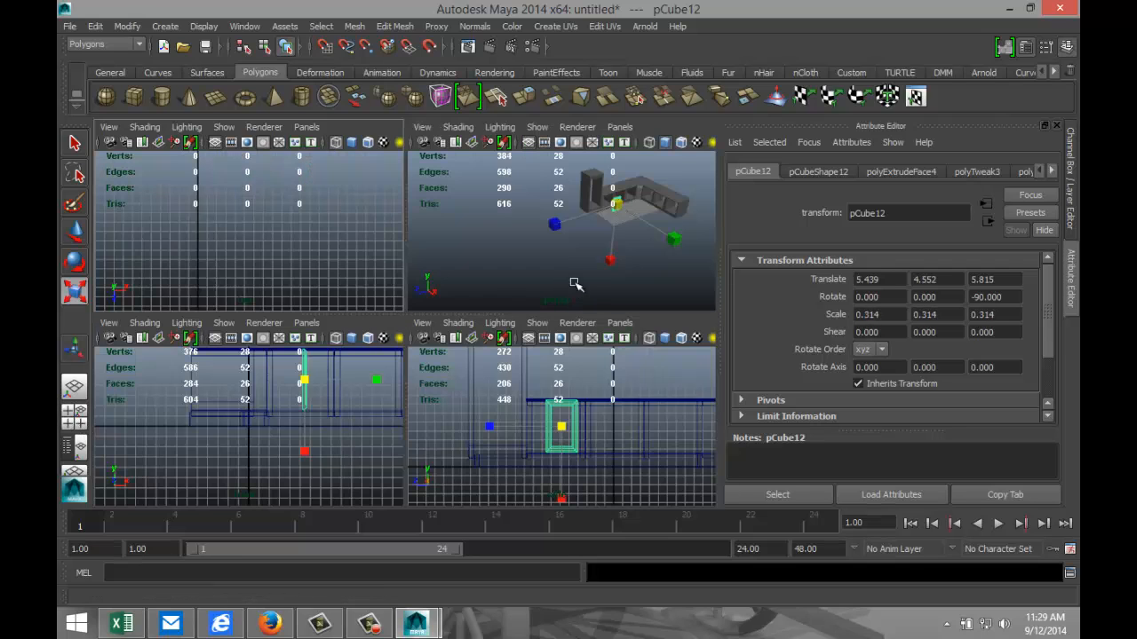
{"action": "key", "text": "space"}
{"action": "key", "text": "f"}
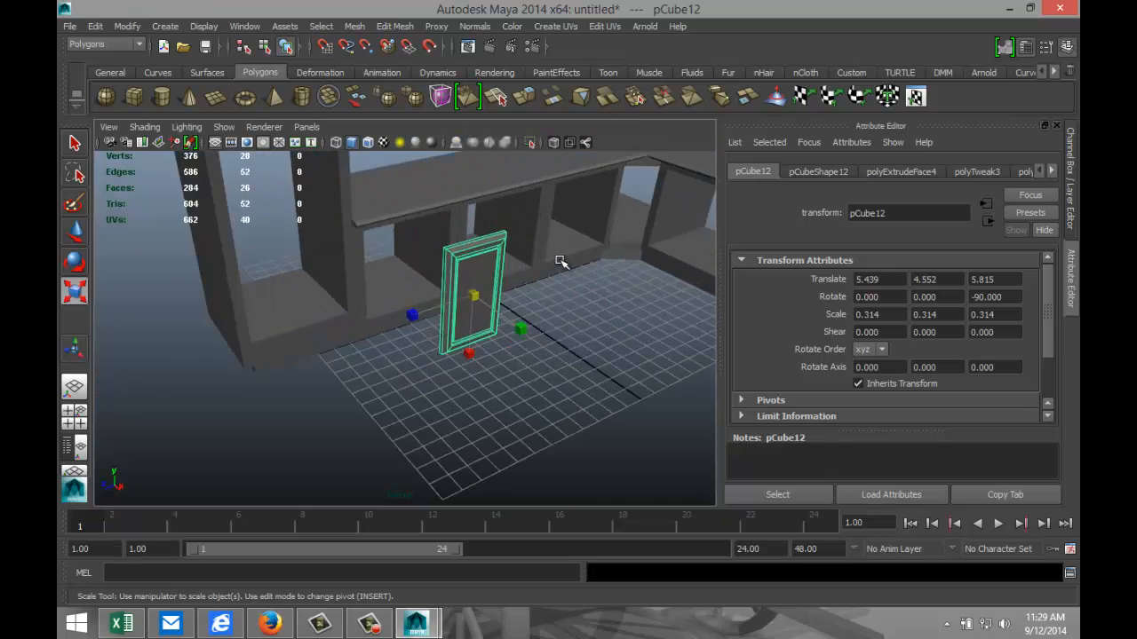
{"action": "left_click_drag", "start_coordinate": [447, 382], "coordinate": [518, 382], "text": "alt"}
{"action": "key", "text": "w"}
{"action": "left_click_drag", "start_coordinate": [460, 339], "coordinate": [289, 328]}
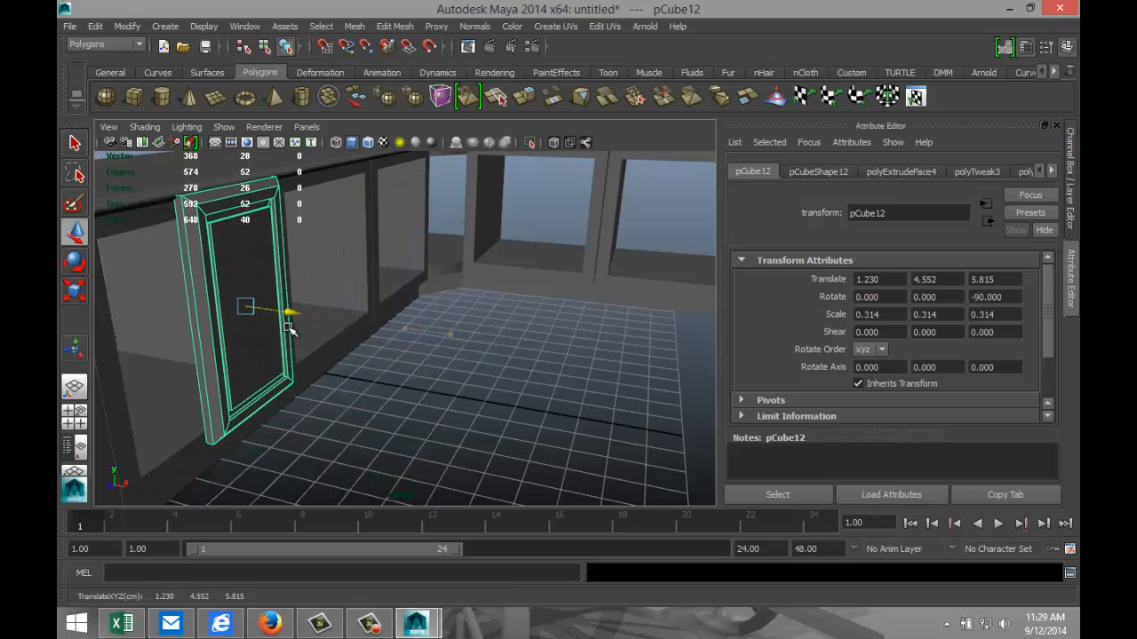
{"action": "left_click_drag", "start_coordinate": [320, 373], "coordinate": [236, 338], "text": "alt"}
{"action": "left_click_drag", "start_coordinate": [319, 348], "coordinate": [325, 314], "text": "alt"}
{"action": "left_click_drag", "start_coordinate": [321, 267], "coordinate": [320, 281]}
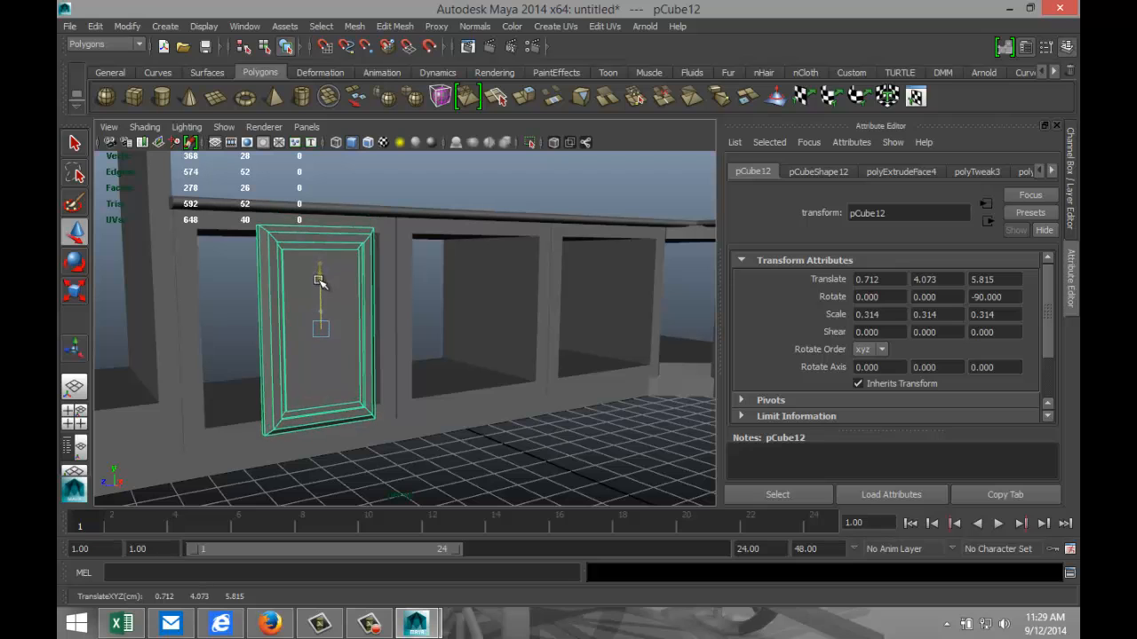
Step: Widen the door to a Z scale of about 0.513 and center it over the first opening at about Z 6.51
{"action": "left_click_drag", "start_coordinate": [462, 388], "coordinate": [418, 389], "text": "alt"}
{"action": "key", "text": "r"}
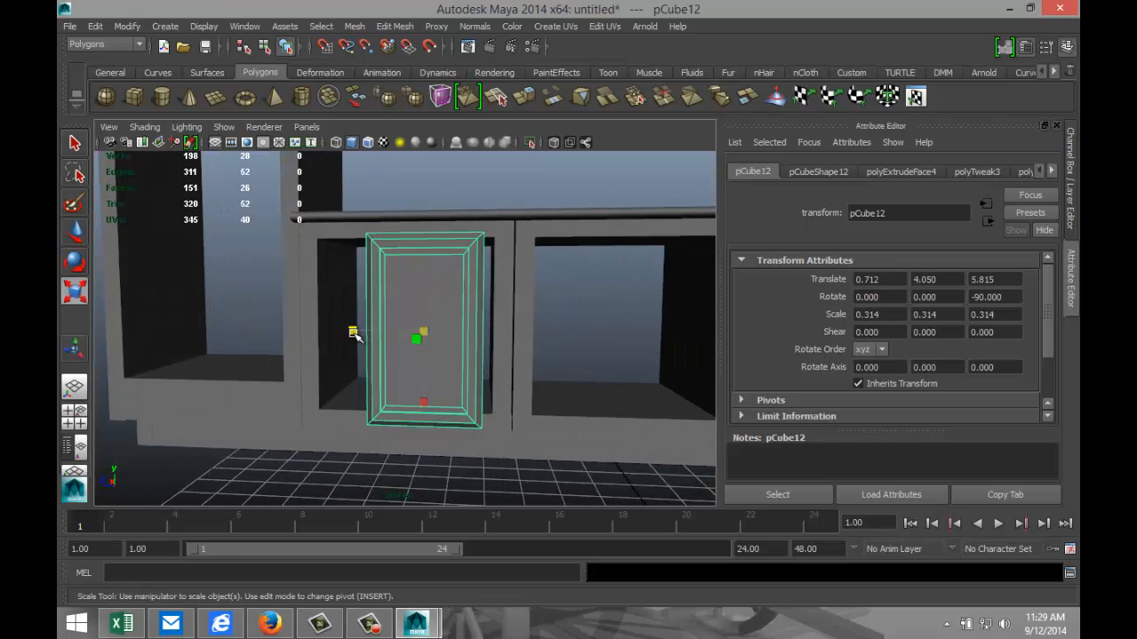
{"action": "mouse_move", "coordinate": [353, 332]}
{"action": "left_mouse_down"}
{"action": "mouse_move", "coordinate": [307, 331]}
{"action": "mouse_move", "coordinate": [373, 332]}
{"action": "mouse_move", "coordinate": [348, 331]}
{"action": "left_mouse_up"}
{"action": "key", "text": "w"}
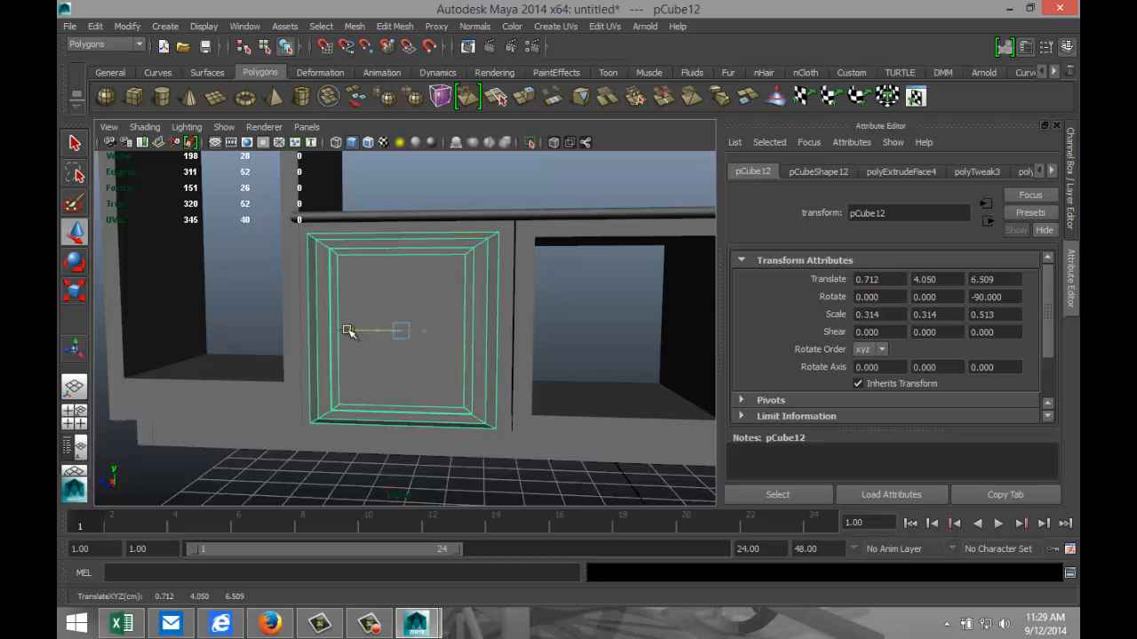
Step: Examine how the door covers the first opening in the side view, using both shaded and wireframe display
{"action": "left_click", "coordinate": [75, 418]}
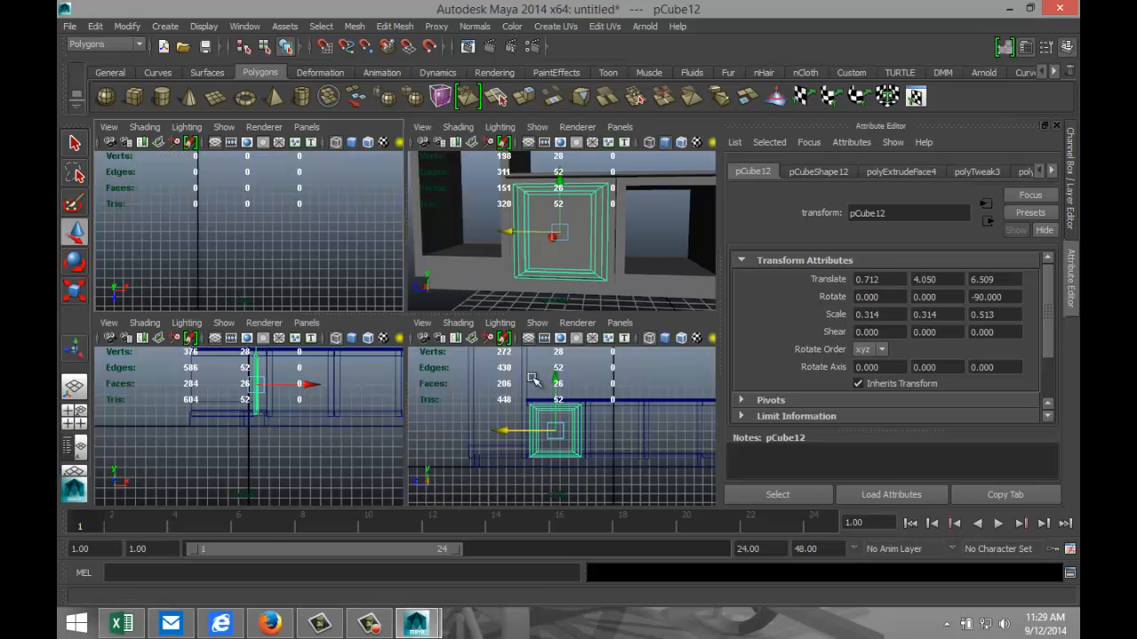
{"action": "key", "text": "space"}
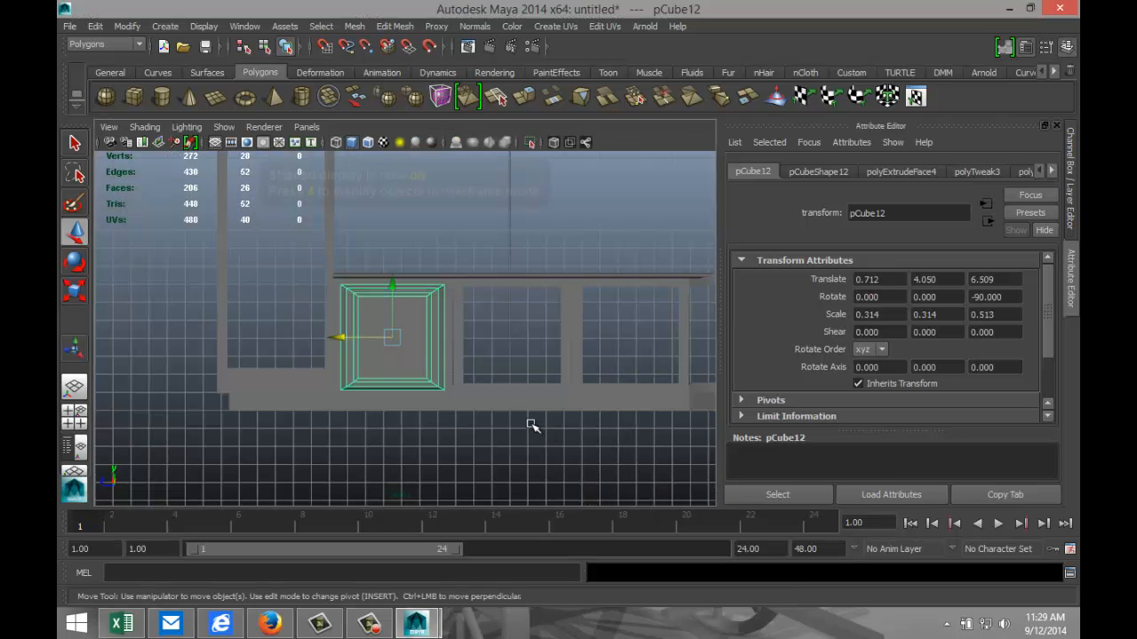
{"action": "key", "text": "5"}
{"action": "scroll", "coordinate": [531, 426], "scroll_direction": "up", "scroll_amount": 5}
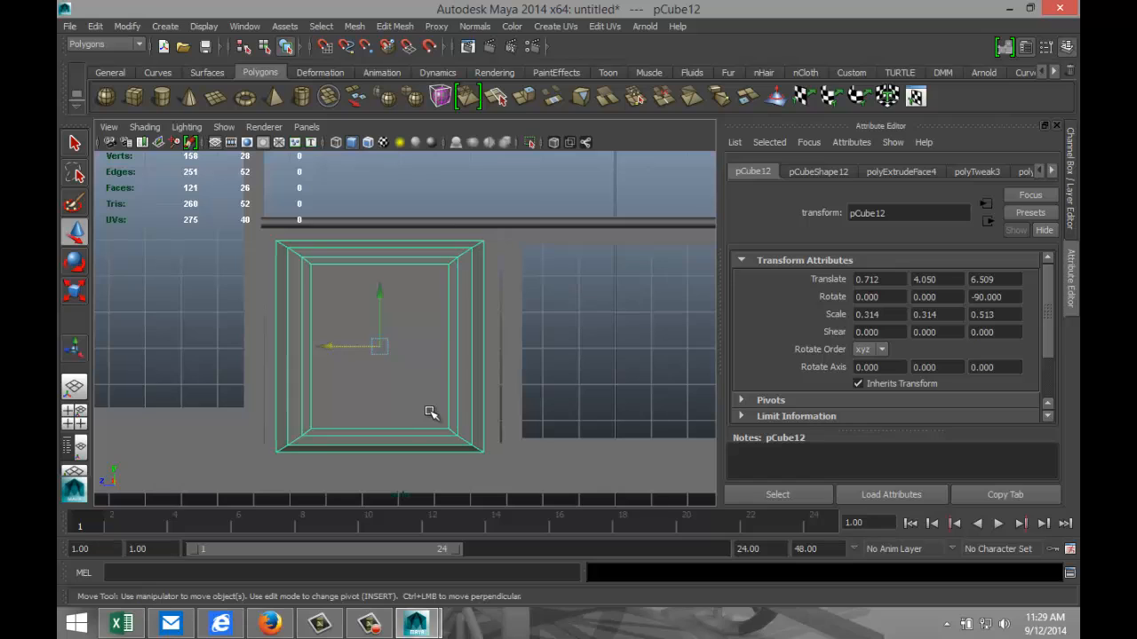
{"action": "key", "text": "4"}
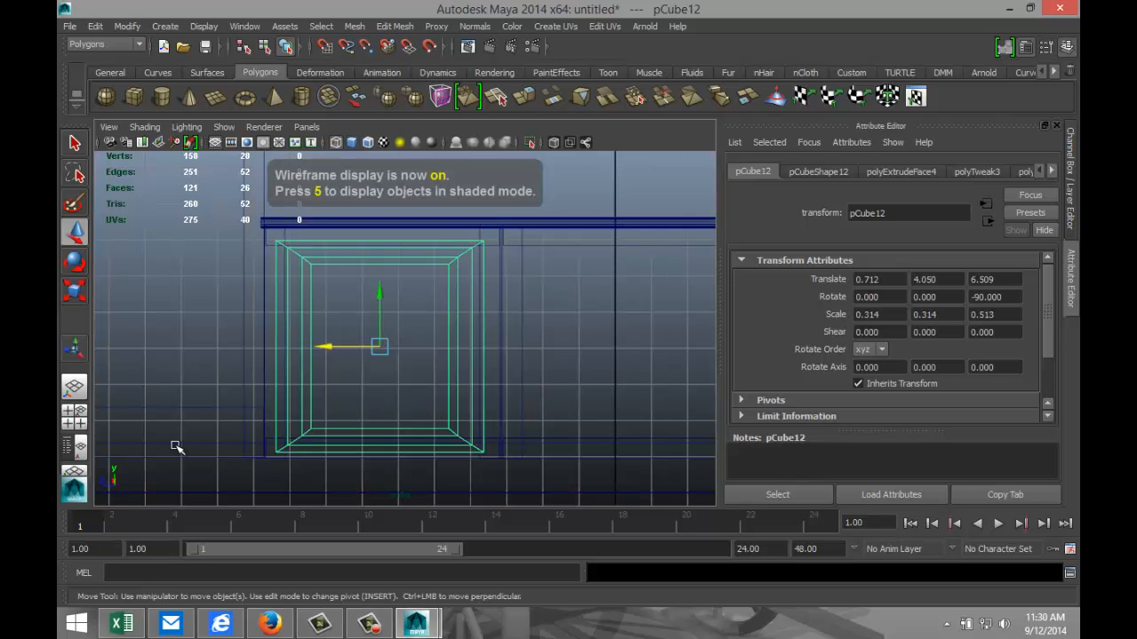
{"action": "left_click", "coordinate": [74, 418]}
{"action": "key", "text": "space"}
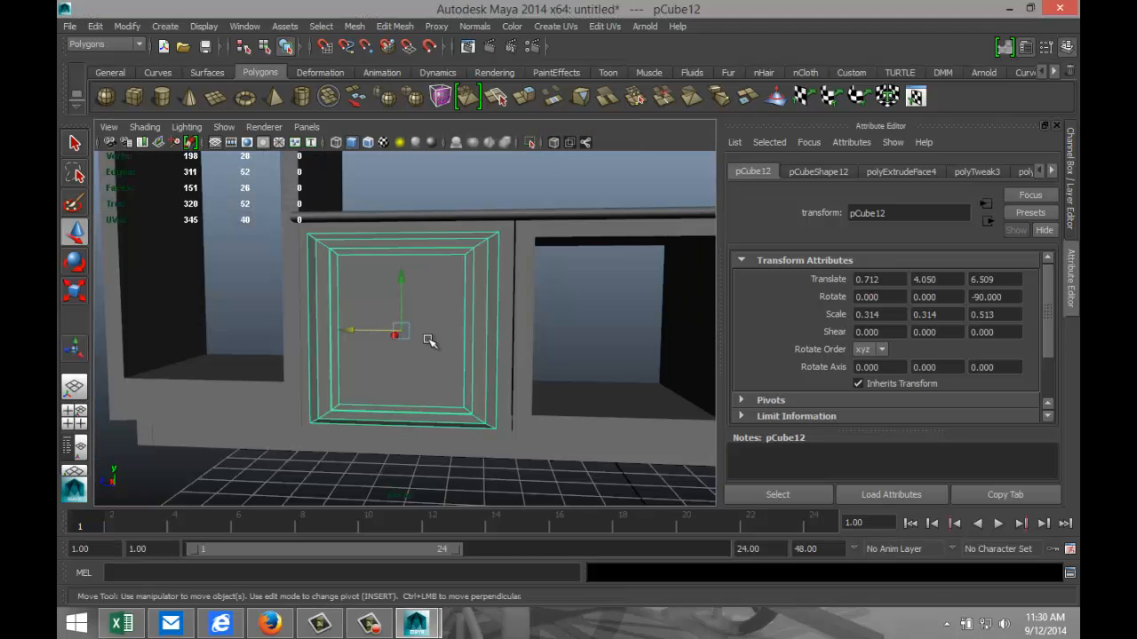
Step: Enlarge the door uniformly to a scale of about 0.335, 0.335, 0.549 so it overlaps the opening's frame
{"action": "left_click_drag", "start_coordinate": [295, 373], "coordinate": [319, 378], "text": "alt"}
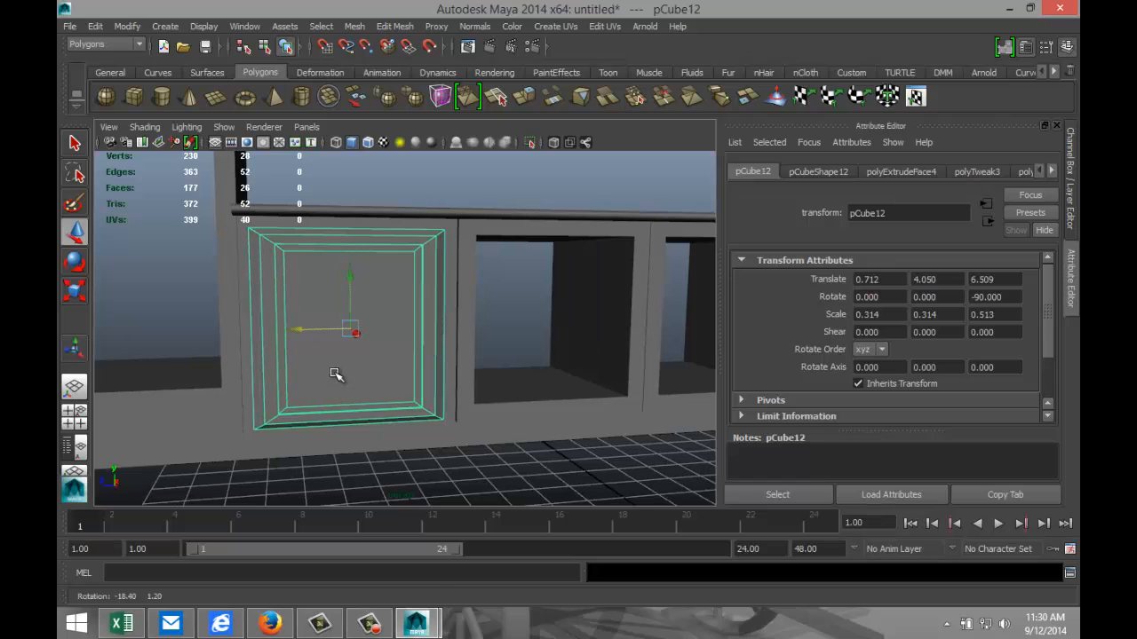
{"action": "key", "text": "r"}
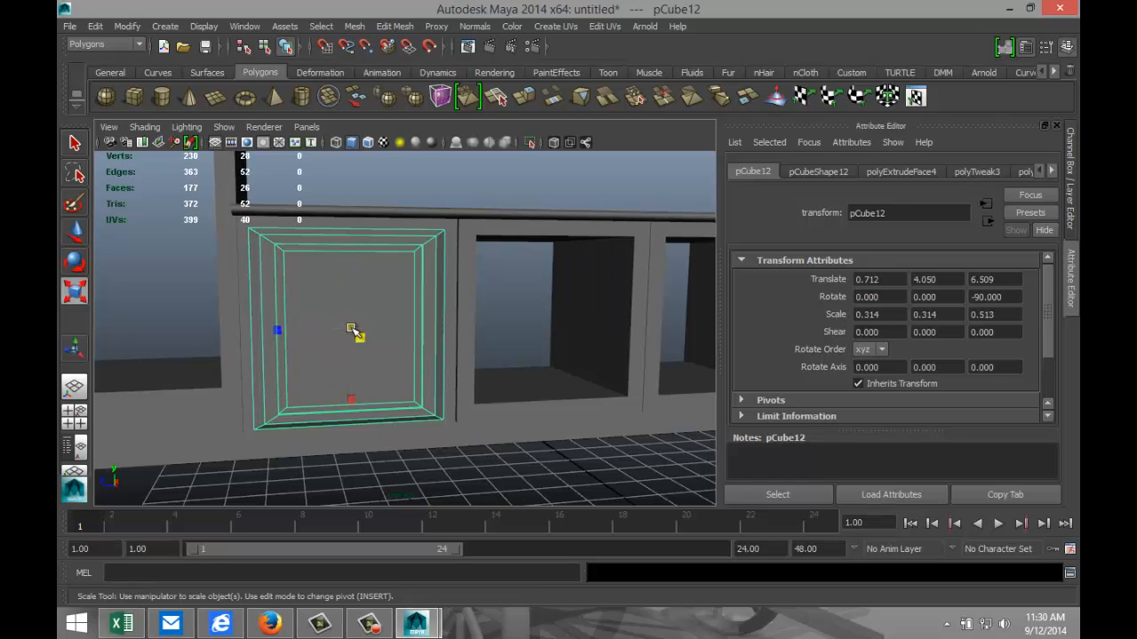
{"action": "left_click_drag", "start_coordinate": [352, 329], "coordinate": [361, 333]}
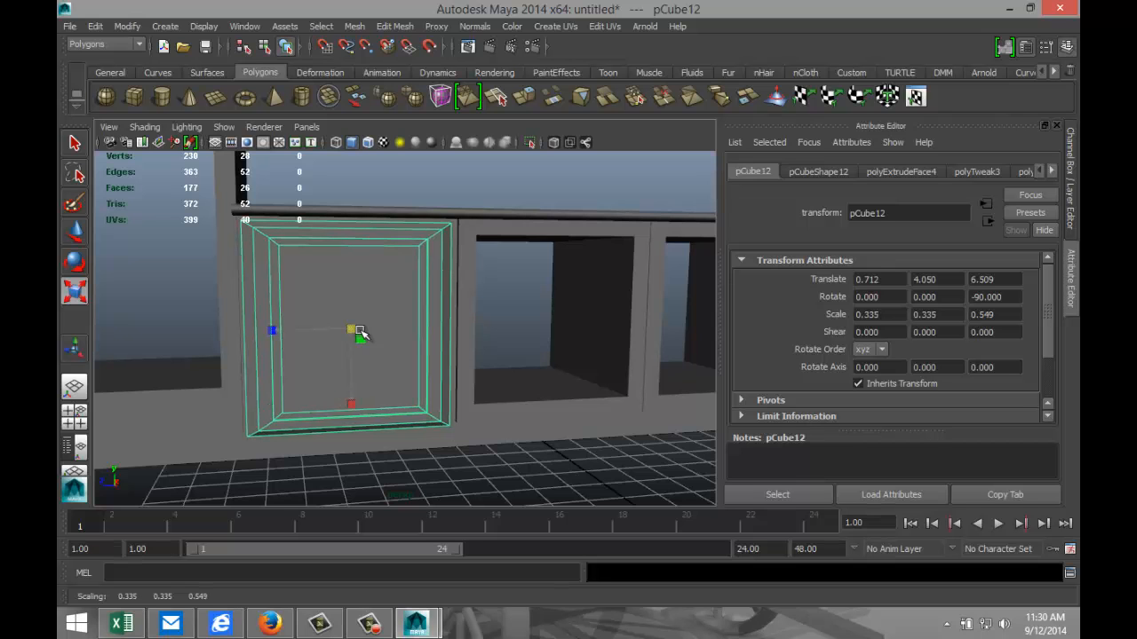
Step: Try duplicating the door and moving the copy along Z over the third base cabinet opening, to about Z -6.77
{"action": "mouse_move", "coordinate": [282, 395]}
{"action": "left_mouse_down", "text": "alt"}
{"action": "mouse_move", "coordinate": [261, 399]}
{"action": "mouse_move", "coordinate": [355, 391]}
{"action": "mouse_move", "coordinate": [287, 401]}
{"action": "left_mouse_up", "text": "alt"}
{"action": "right_click_drag", "start_coordinate": [287, 400], "coordinate": [413, 399], "text": "alt"}
{"action": "left_click_drag", "start_coordinate": [502, 411], "coordinate": [438, 421], "text": "alt"}
{"action": "scroll", "coordinate": [443, 416], "scroll_direction": "down", "scroll_amount": 5}
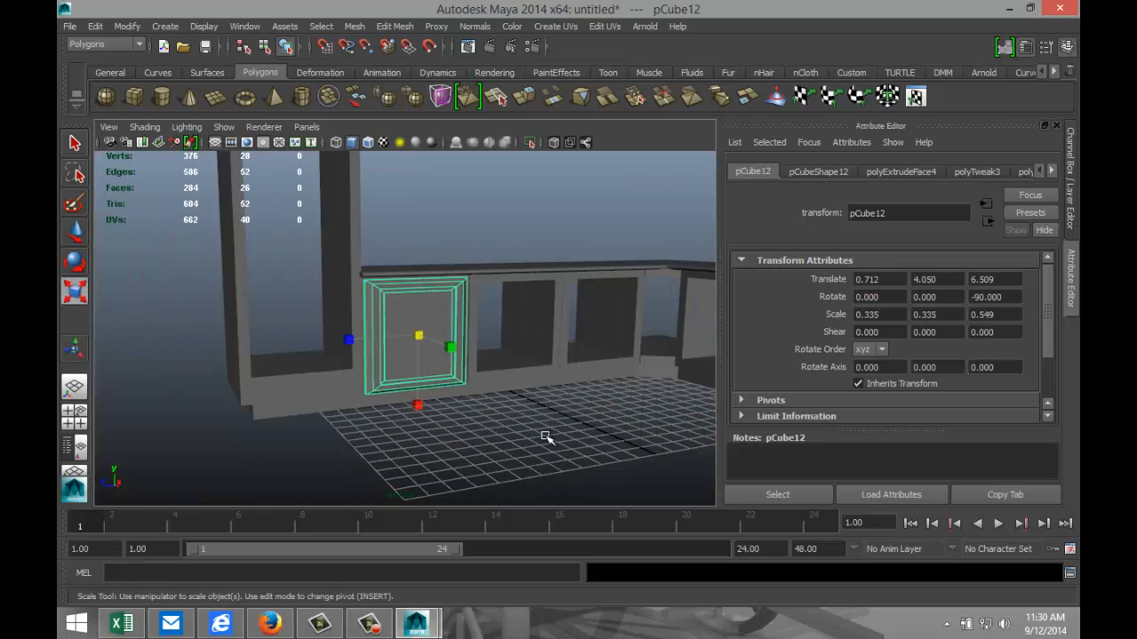
{"action": "middle_click_drag", "start_coordinate": [515, 437], "coordinate": [366, 450], "text": "alt"}
{"action": "left_click_drag", "start_coordinate": [493, 454], "coordinate": [459, 446], "text": "alt"}
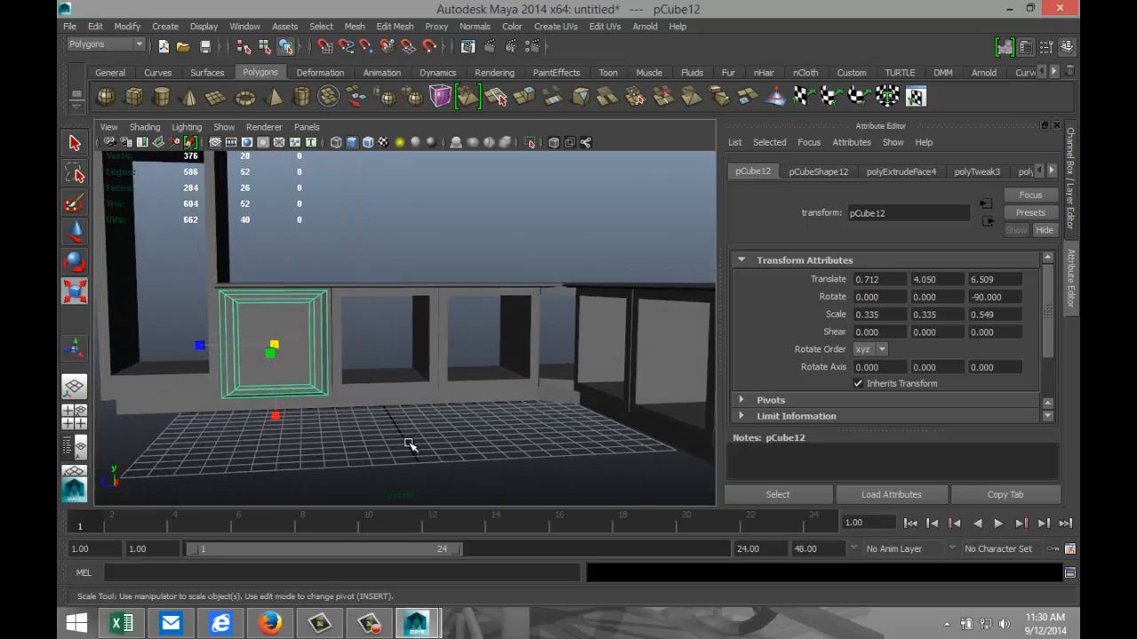
{"action": "left_click", "coordinate": [407, 447]}
{"action": "left_click", "coordinate": [300, 357]}
{"action": "key", "text": "ctrl+d"}
{"action": "key", "text": "w"}
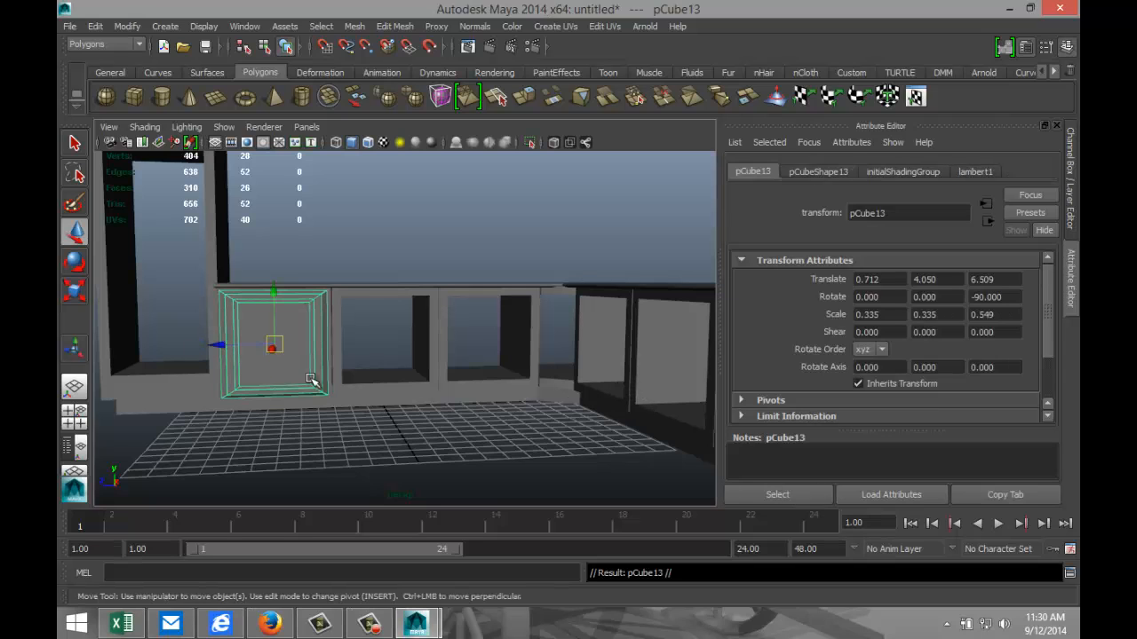
{"action": "left_click_drag", "start_coordinate": [222, 345], "coordinate": [444, 380]}
{"action": "key", "text": "f"}
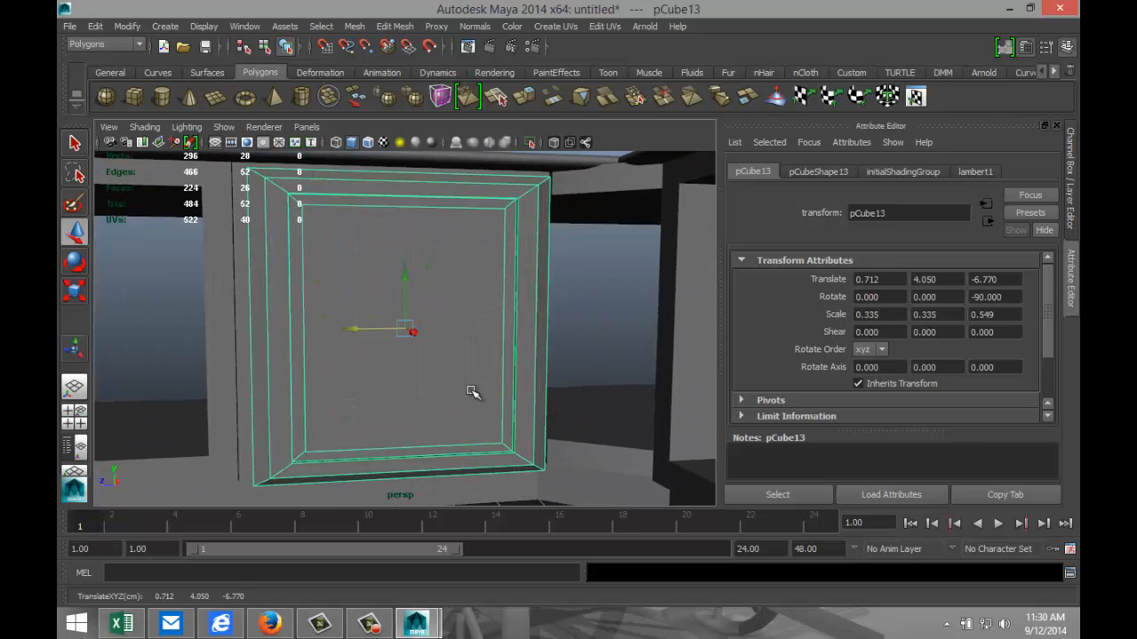
Step: Nudge the door copy at the third opening to about Z -6.66, and delete the copy
{"action": "mouse_move", "coordinate": [455, 461]}
{"action": "left_mouse_down", "text": "alt"}
{"action": "mouse_move", "coordinate": [411, 470]}
{"action": "mouse_move", "coordinate": [436, 470]}
{"action": "left_mouse_up", "text": "alt"}
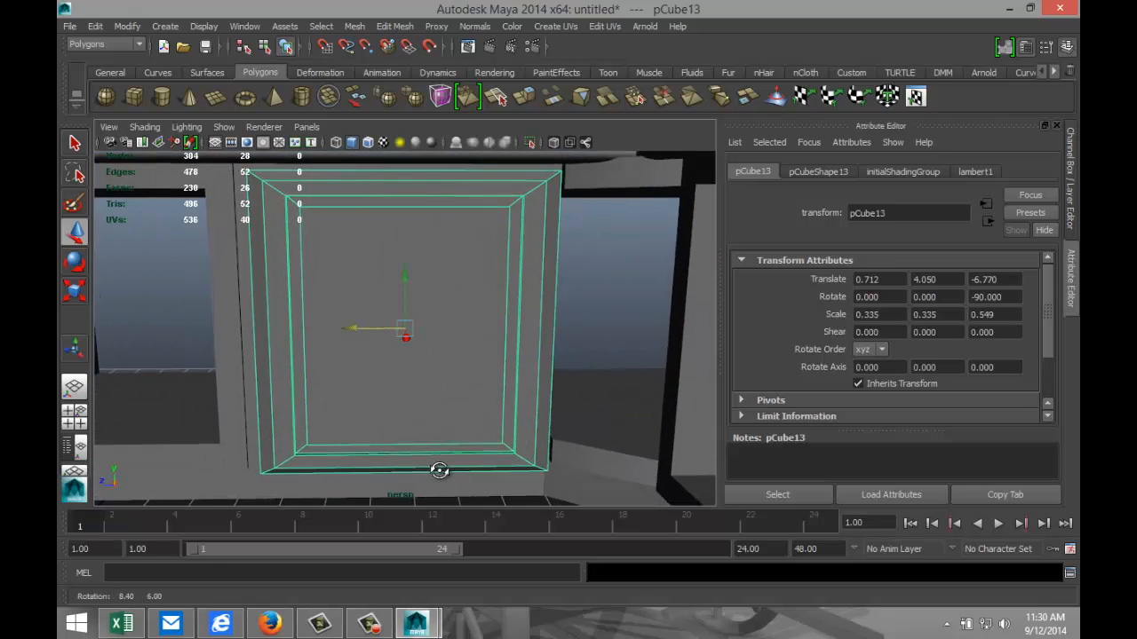
{"action": "left_click_drag", "start_coordinate": [355, 329], "coordinate": [352, 328]}
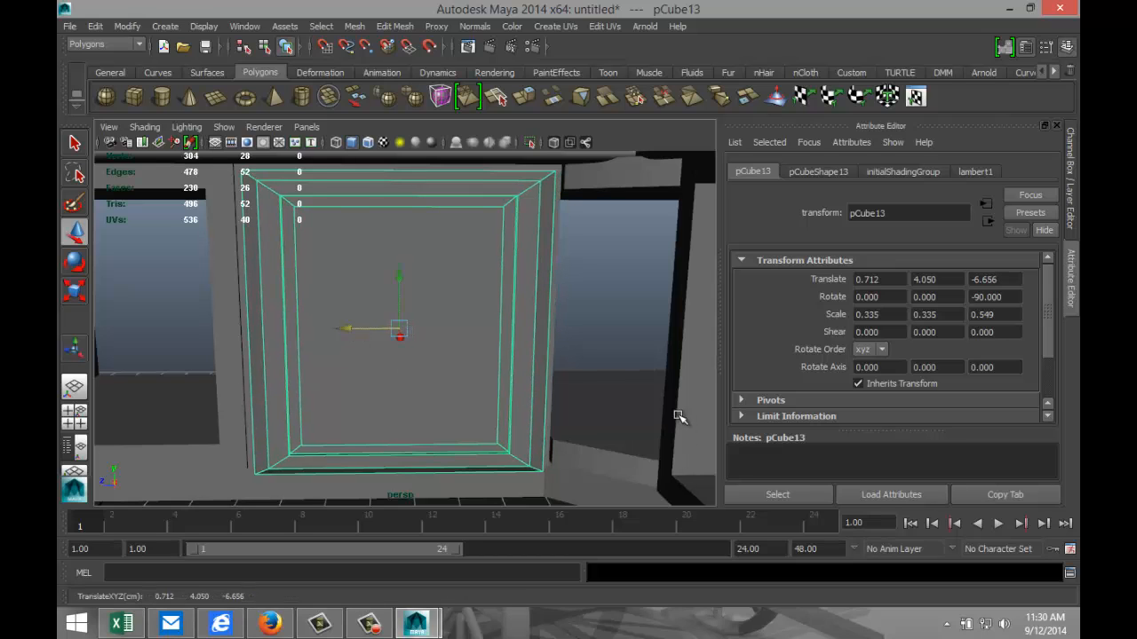
{"action": "right_click_drag", "start_coordinate": [539, 439], "coordinate": [484, 451], "text": "alt"}
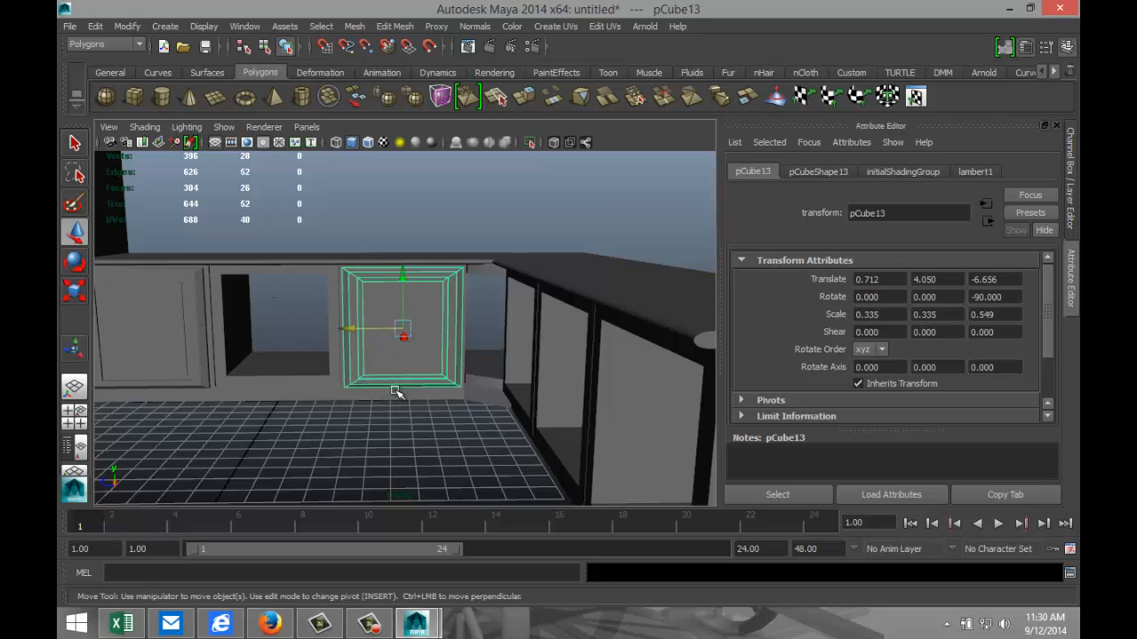
{"action": "key", "text": "Delete"}
Step: Shrink the original door uniformly to a scale of about 0.322, 0.322, 0.527 to fit the first base cabinet opening
{"action": "left_click", "coordinate": [164, 334]}
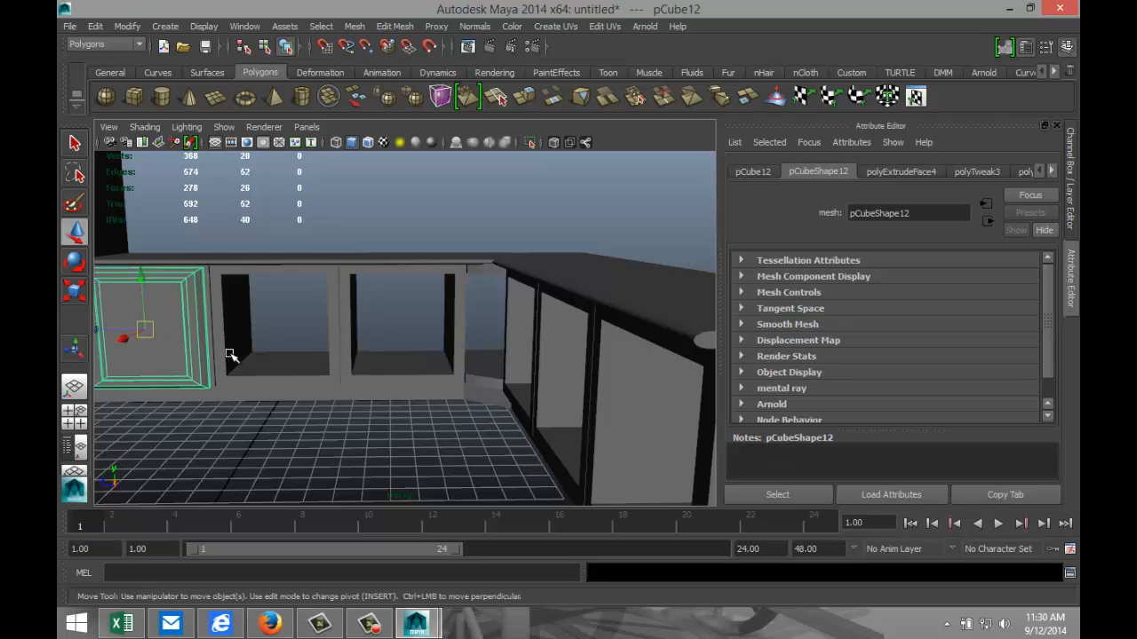
{"action": "key", "text": "f"}
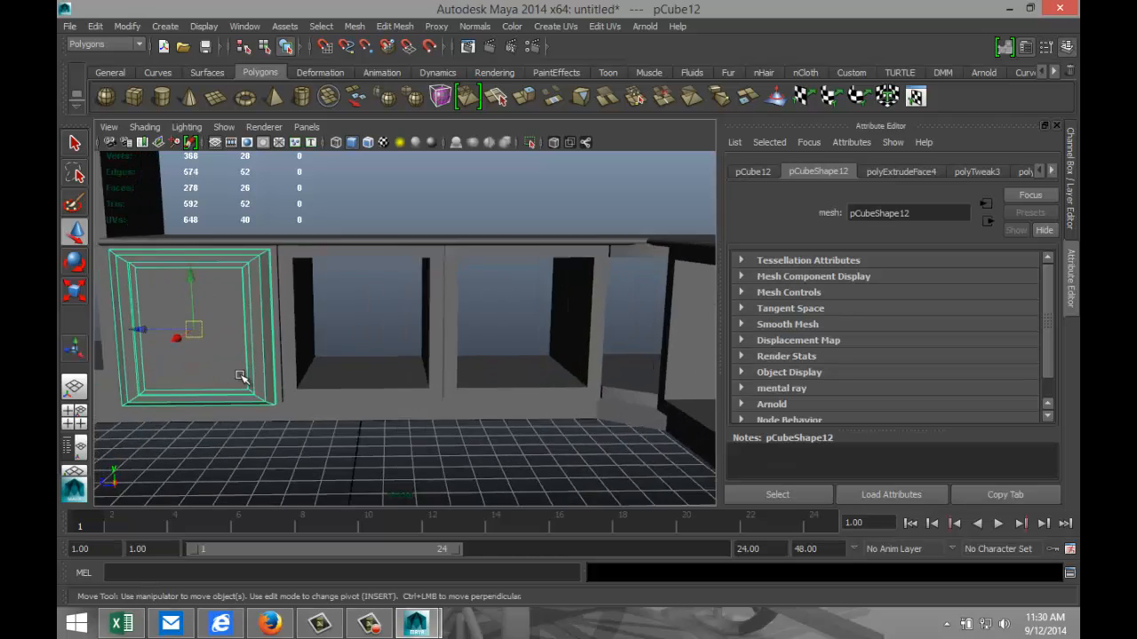
{"action": "key", "text": "r"}
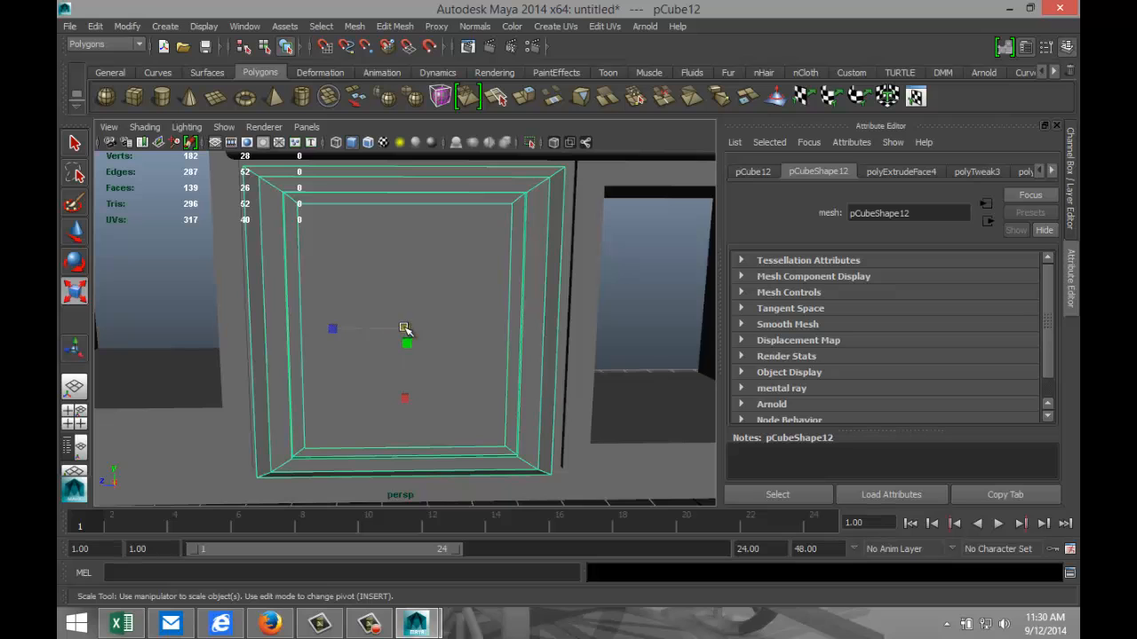
{"action": "left_click_drag", "start_coordinate": [402, 330], "coordinate": [395, 326]}
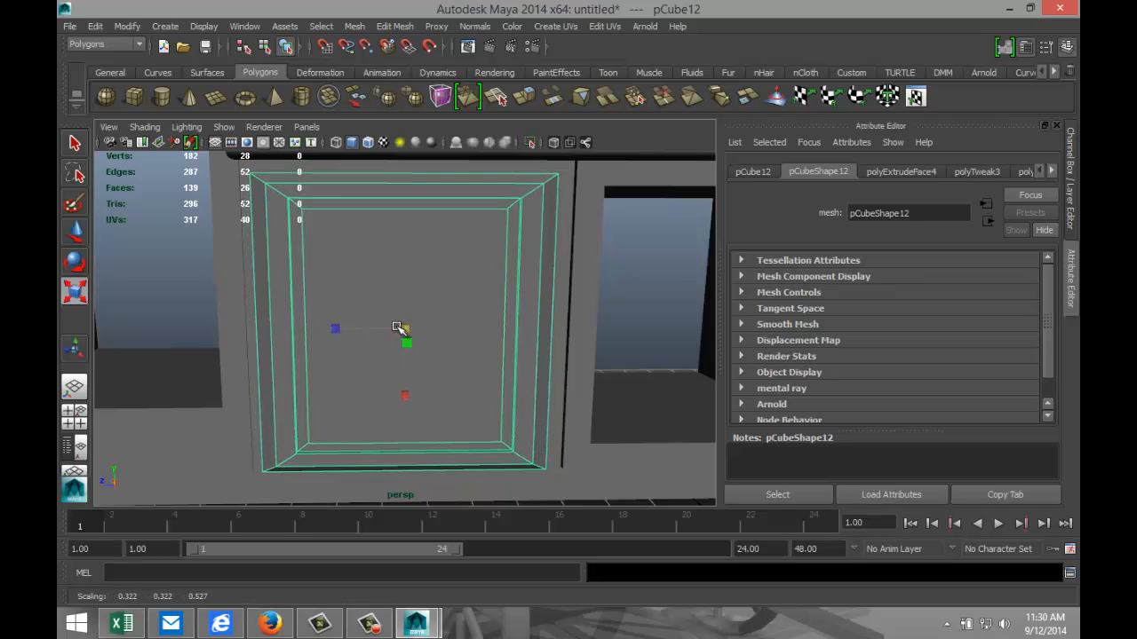
{"action": "scroll", "coordinate": [557, 462], "scroll_direction": "down", "scroll_amount": 5}
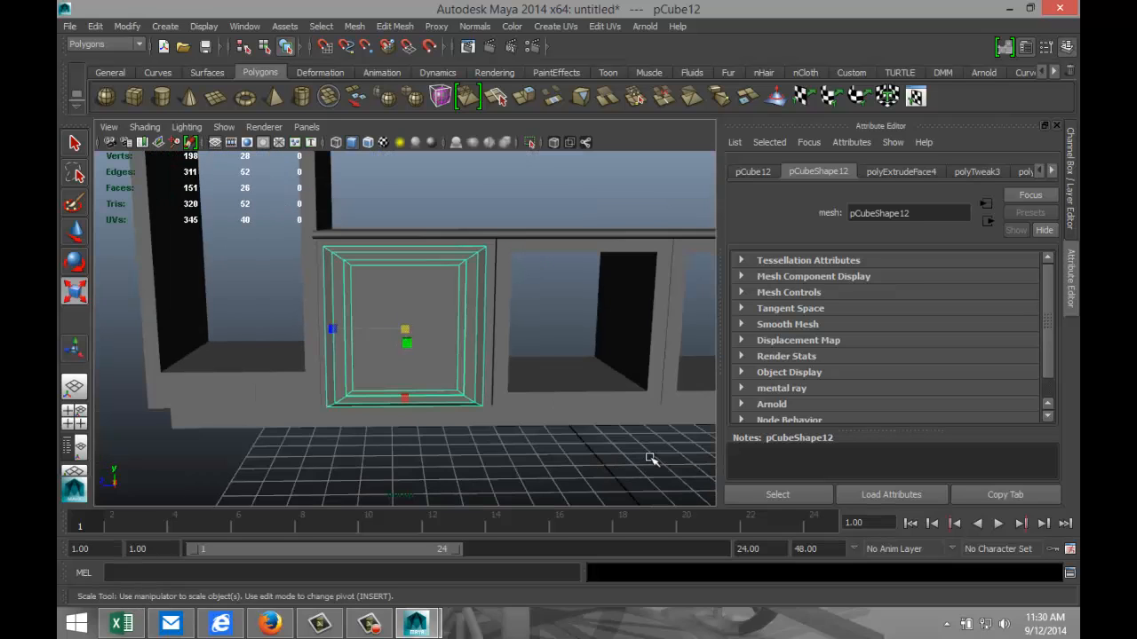
Step: Duplicate the resized door, move the copy along Z to about -6.66 over the third opening, and check its fit in the side view
{"action": "key", "text": "ctrl+d"}
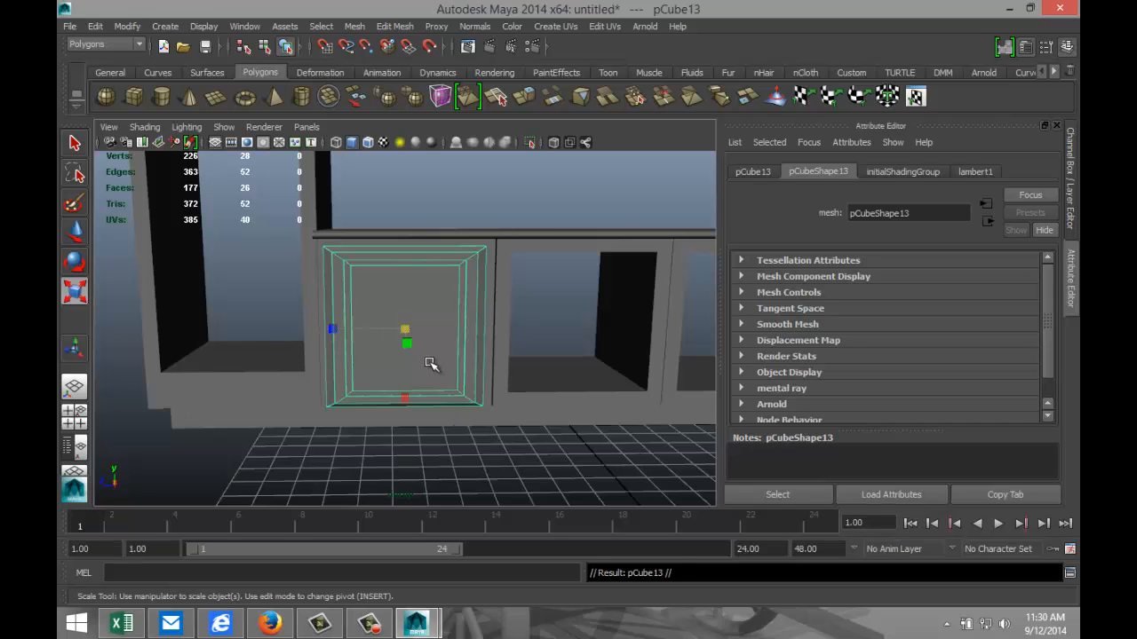
{"action": "scroll", "coordinate": [429, 364], "scroll_direction": "down", "scroll_amount": 5}
{"action": "key", "text": "w"}
{"action": "left_click_drag", "start_coordinate": [348, 326], "coordinate": [497, 349]}
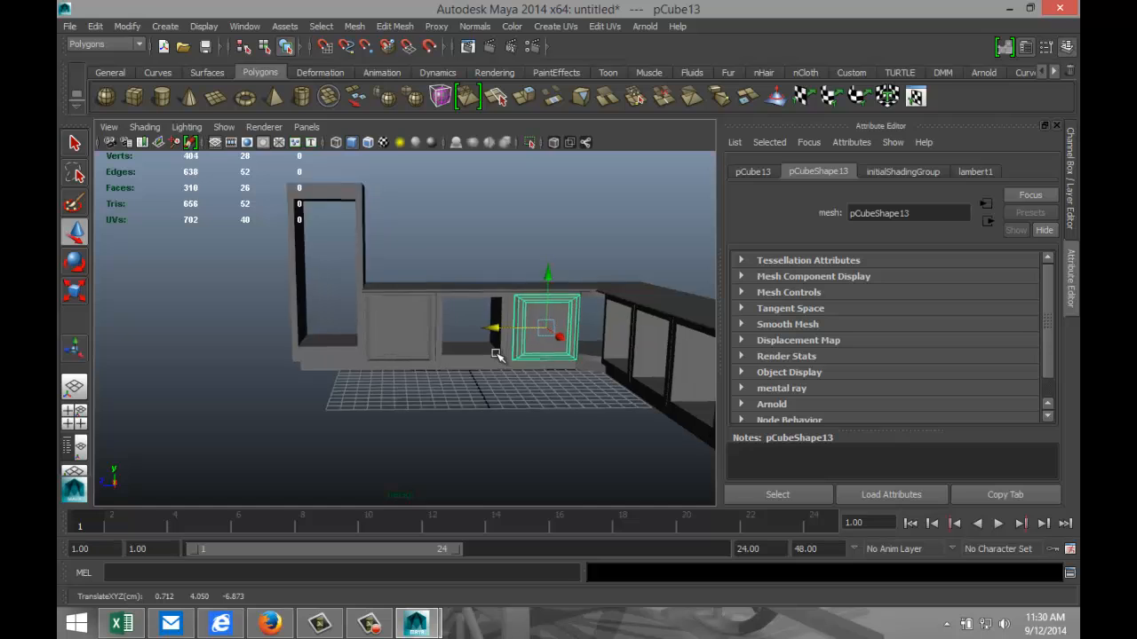
{"action": "key", "text": "f"}
{"action": "left_click_drag", "start_coordinate": [355, 329], "coordinate": [345, 330]}
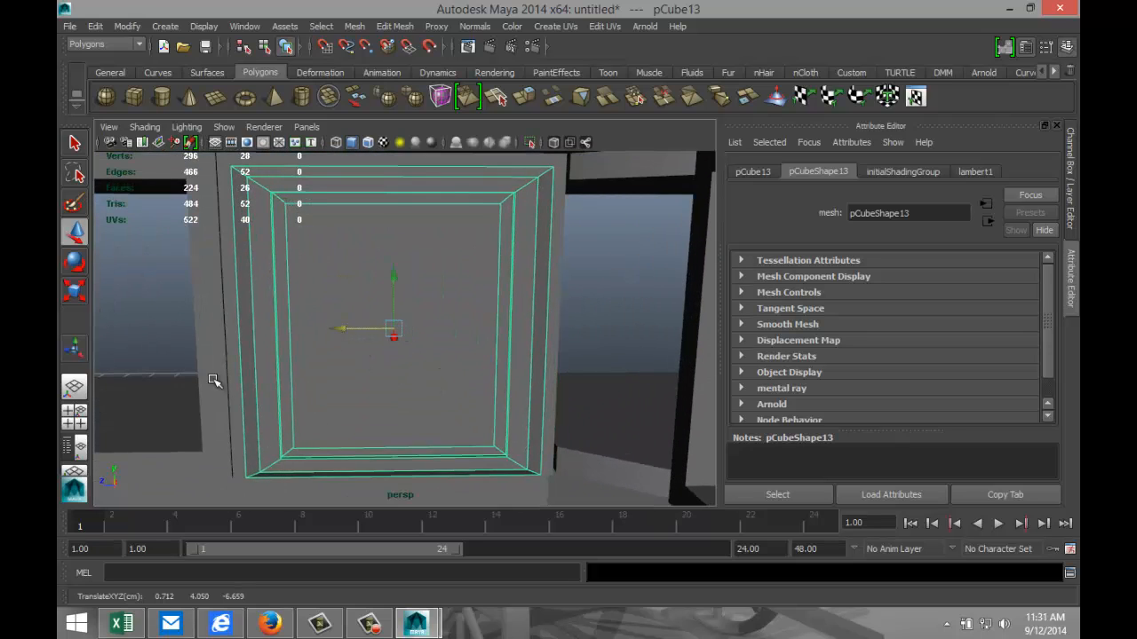
{"action": "left_click", "coordinate": [74, 418]}
{"action": "key", "text": "space"}
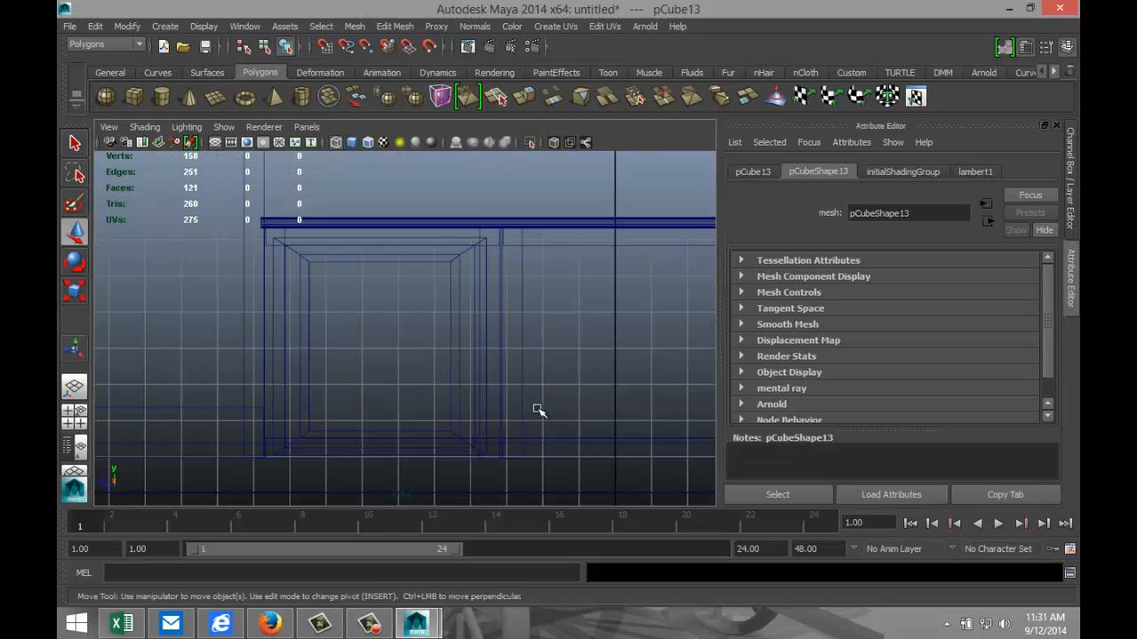
{"action": "key", "text": "f"}
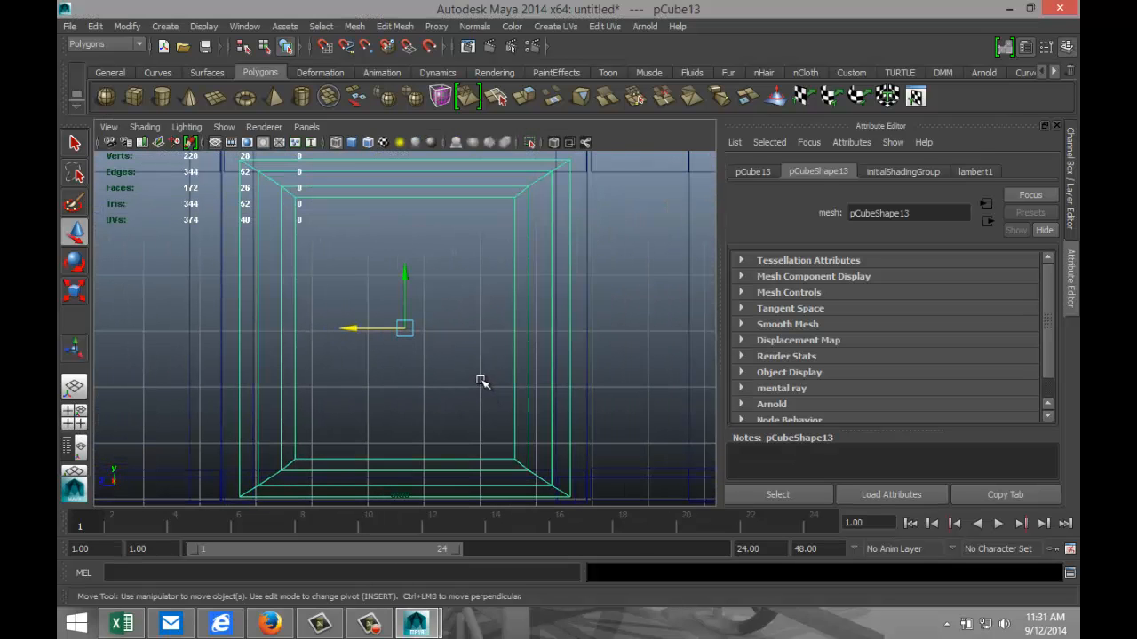
{"action": "left_click", "coordinate": [75, 417]}
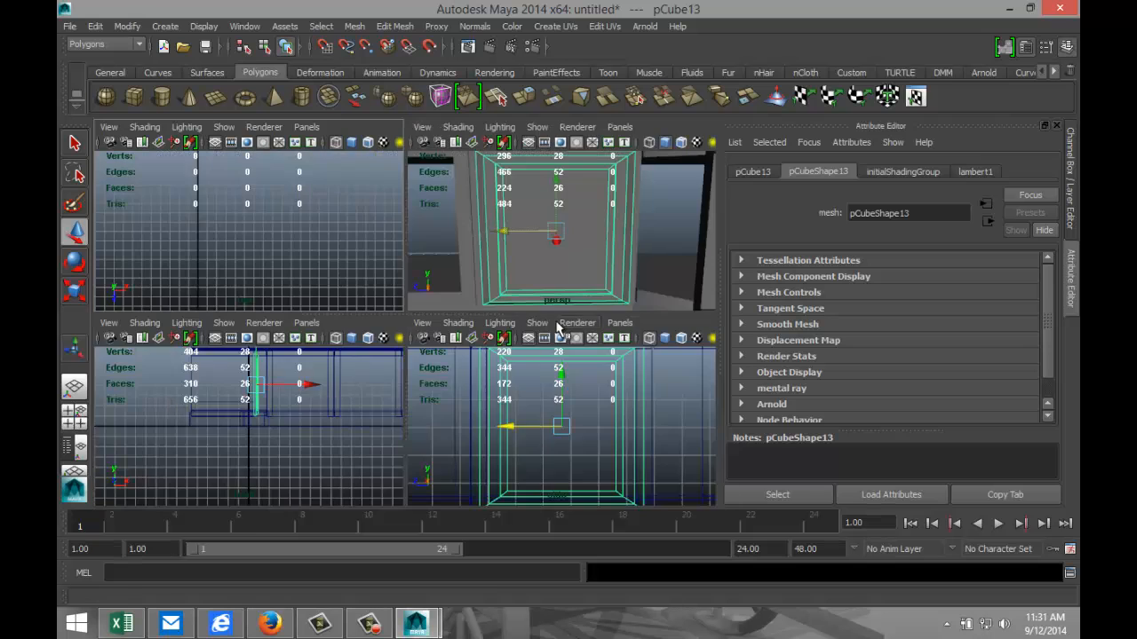
{"action": "key", "text": "space"}
{"action": "scroll", "coordinate": [518, 357], "scroll_direction": "down", "scroll_amount": 5}
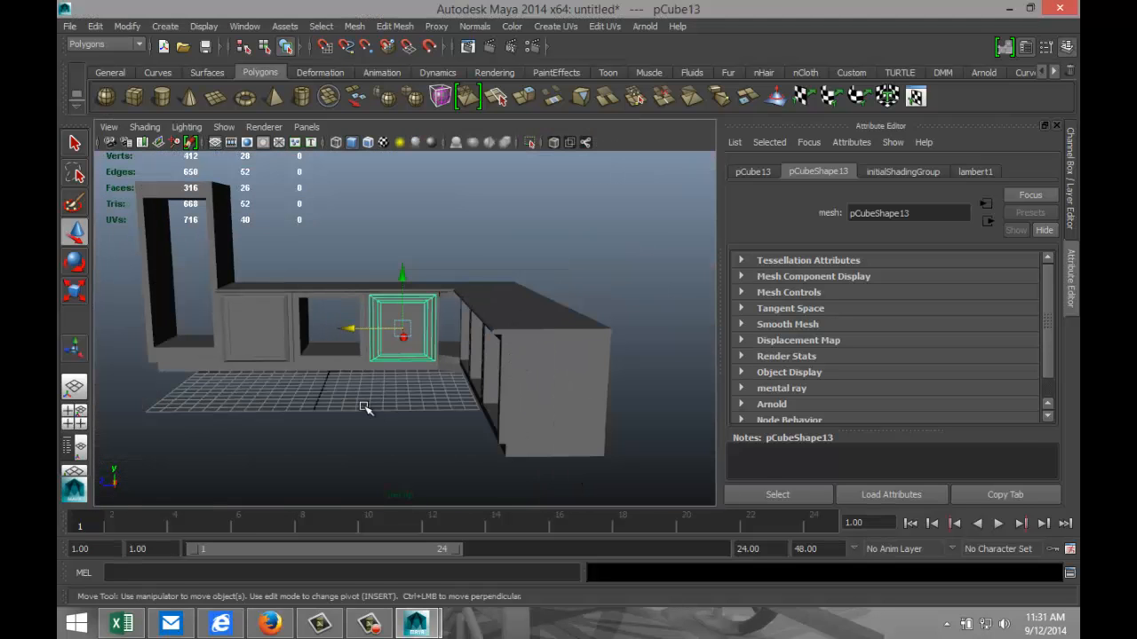
Step: Duplicate the third opening's door, pull the copy out to X about 9.32, and set its X rotation to 90
{"action": "left_click_drag", "start_coordinate": [365, 407], "coordinate": [470, 424], "text": "alt"}
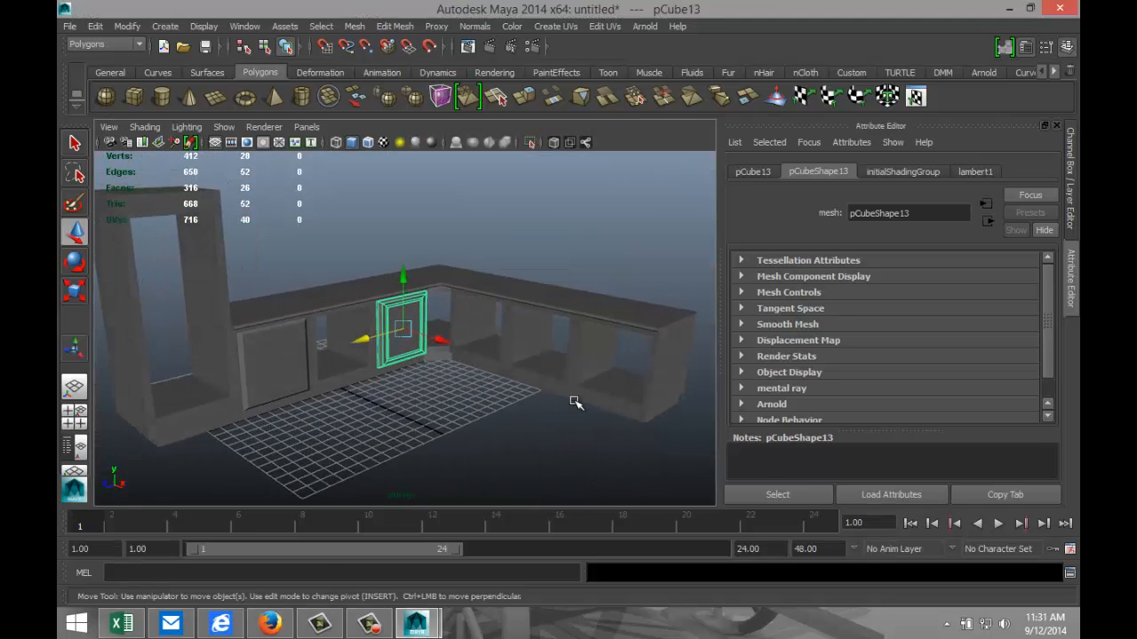
{"action": "key", "text": "ctrl+d"}
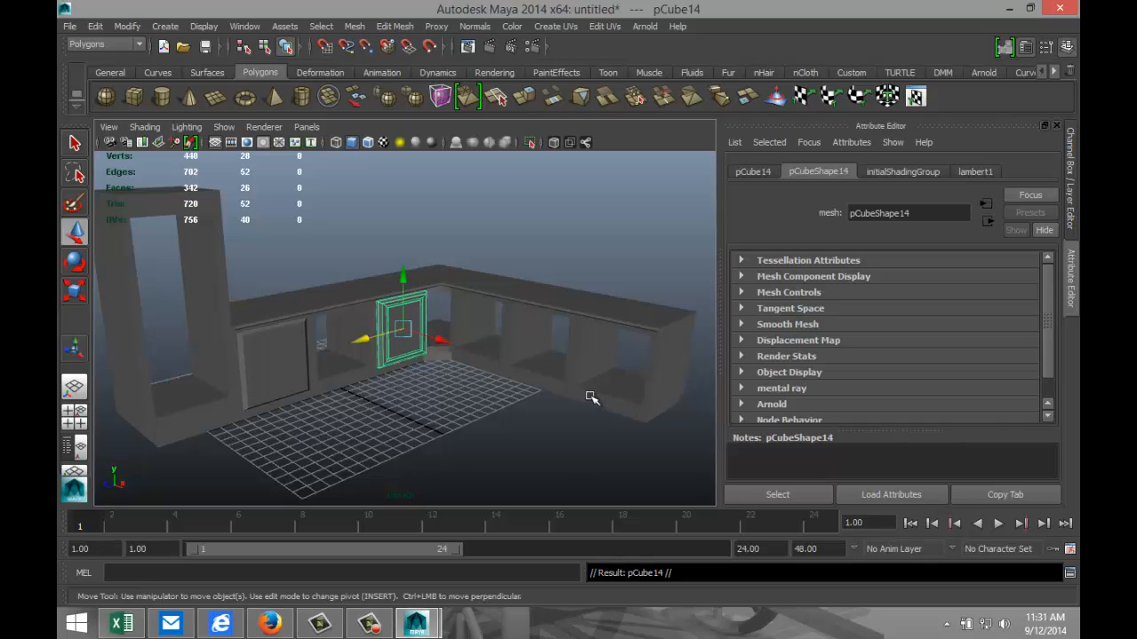
{"action": "left_click_drag", "start_coordinate": [444, 346], "coordinate": [415, 369]}
{"action": "key", "text": "e"}
{"action": "left_click", "coordinate": [763, 175]}
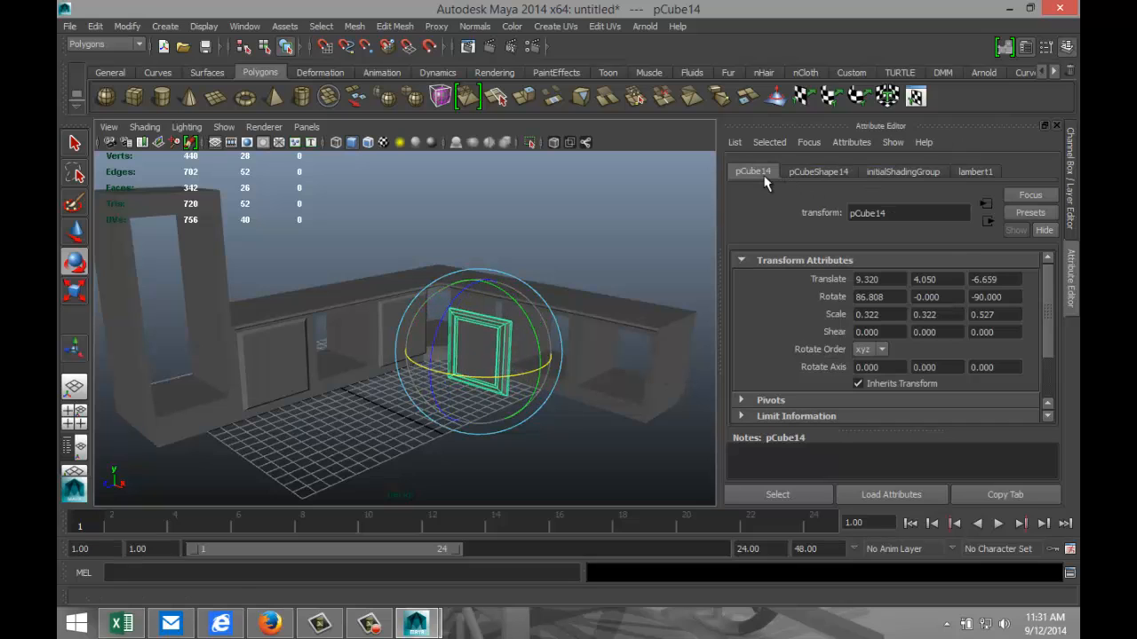
{"action": "left_click", "coordinate": [877, 296]}
{"action": "key", "text": "Return"}
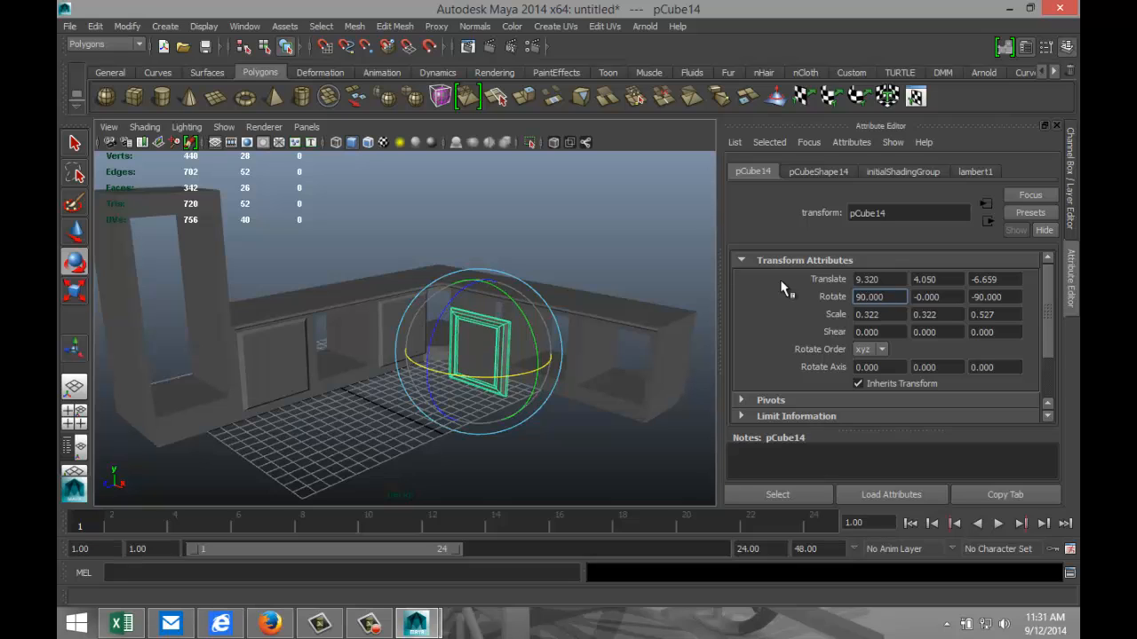
{"action": "left_click", "coordinate": [619, 455]}
{"action": "left_click", "coordinate": [484, 355]}
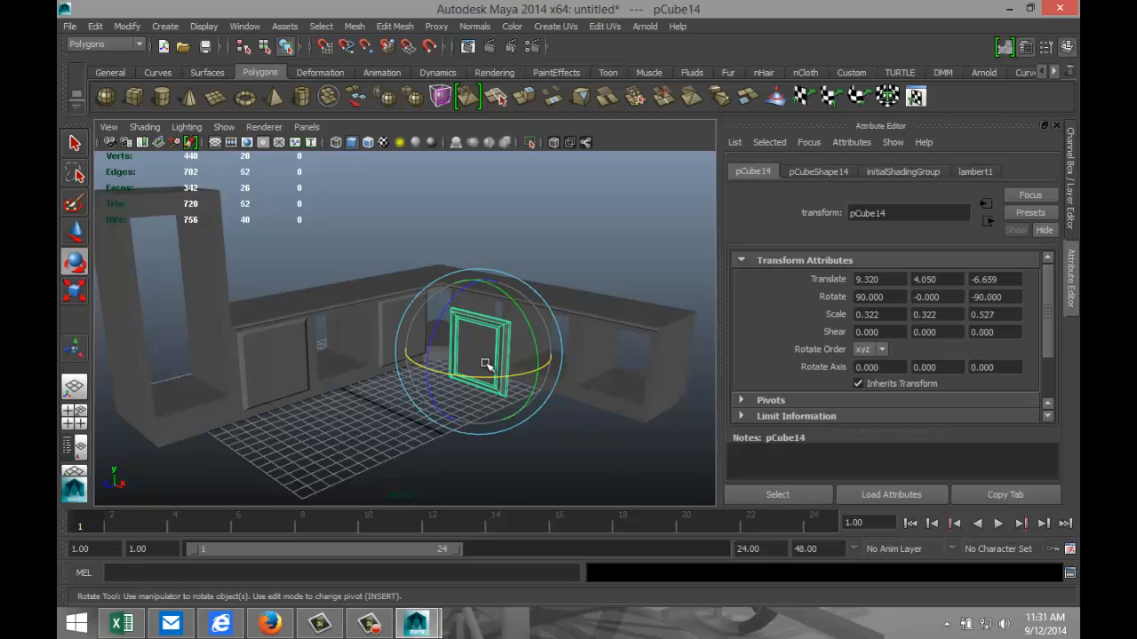
Step: Move the rotated door onto the adjoining cabinet run's opening nearest the corner, to about X 5.02 and Z -11.53
{"action": "key", "text": "w"}
{"action": "left_click_drag", "start_coordinate": [442, 362], "coordinate": [484, 367]}
{"action": "key", "text": "f"}
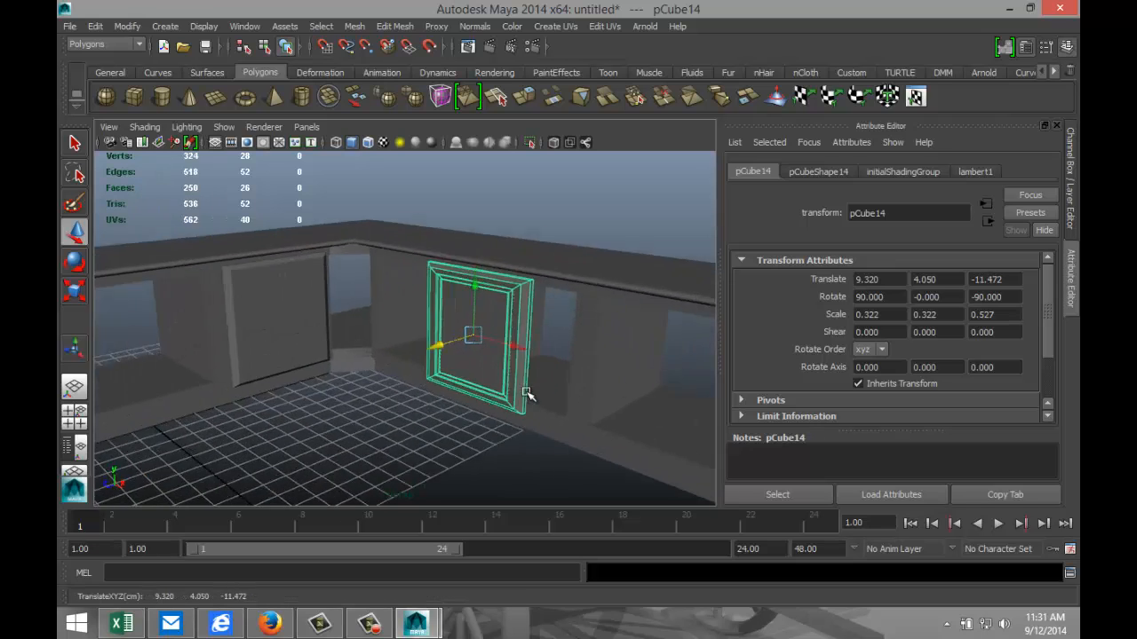
{"action": "left_click_drag", "start_coordinate": [476, 435], "coordinate": [415, 414], "text": "alt"}
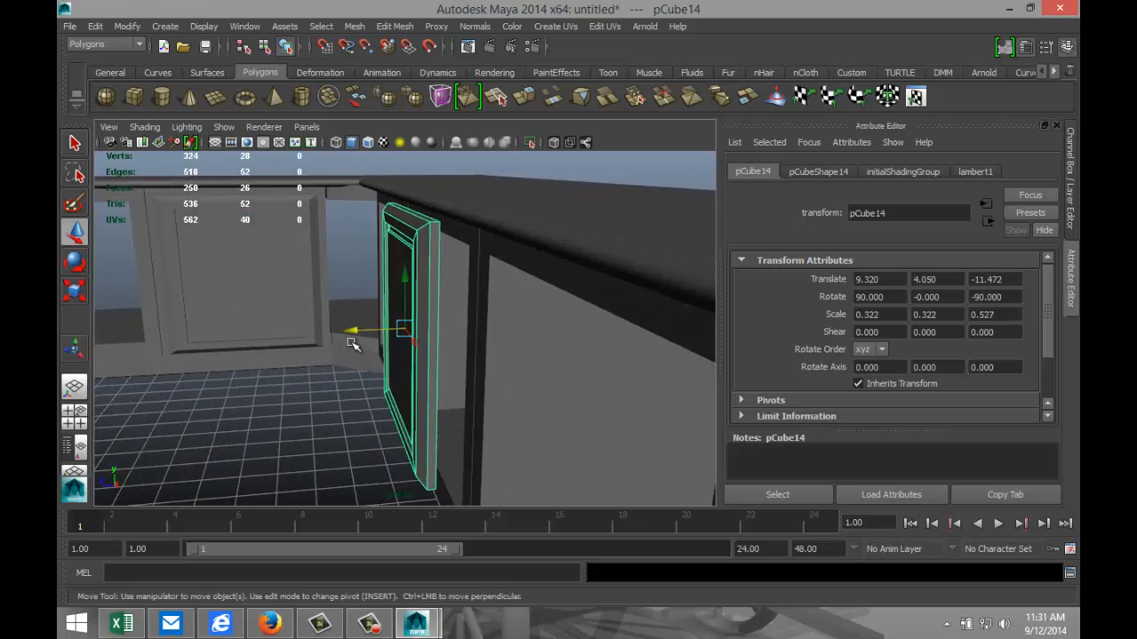
{"action": "left_click_drag", "start_coordinate": [353, 332], "coordinate": [290, 333]}
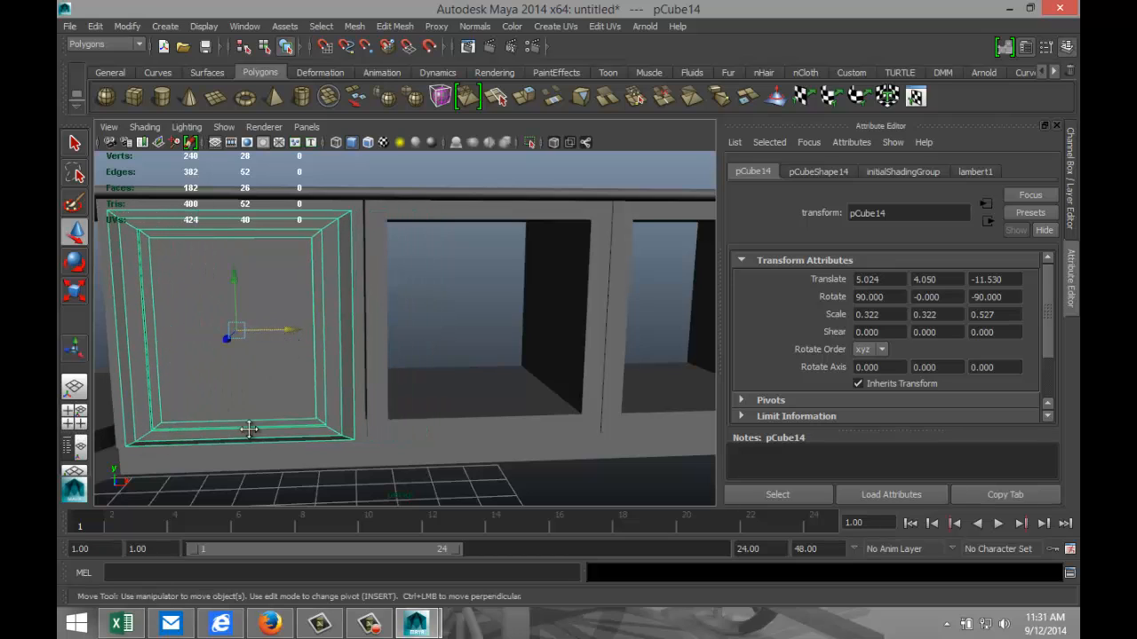
{"action": "left_click_drag", "start_coordinate": [250, 429], "coordinate": [442, 442], "text": "alt"}
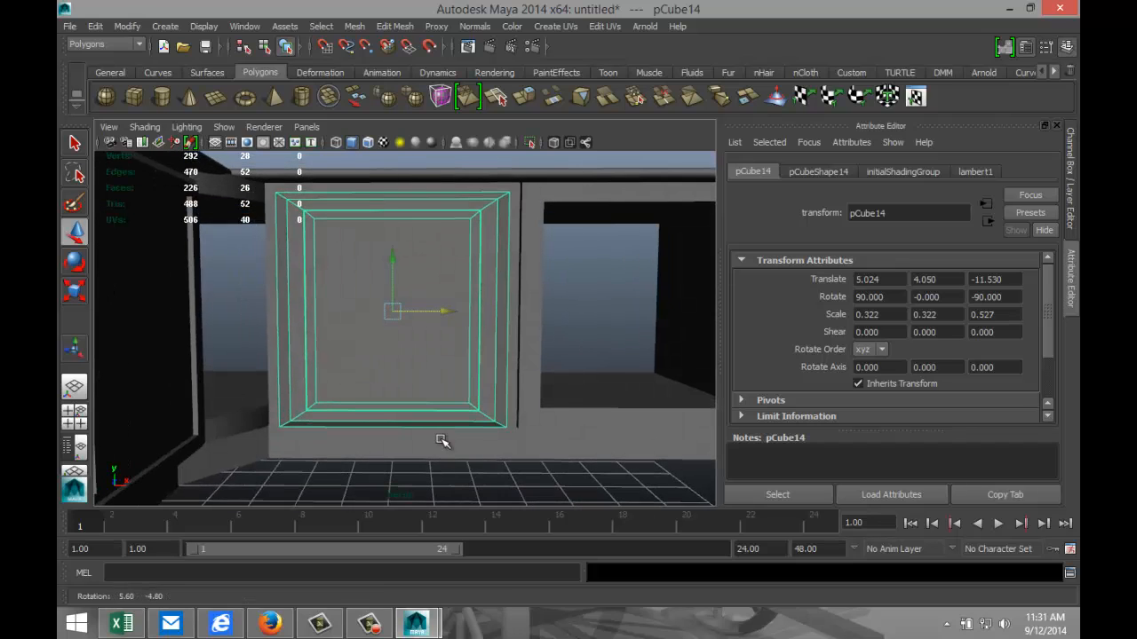
Step: Duplicate the rotated door twice, moving the copies over the run's other two openings at about X 11.63 and X 18.04
{"action": "scroll", "coordinate": [462, 442], "scroll_direction": "down", "scroll_amount": 4}
{"action": "middle_click_drag", "start_coordinate": [546, 451], "coordinate": [498, 465], "text": "alt"}
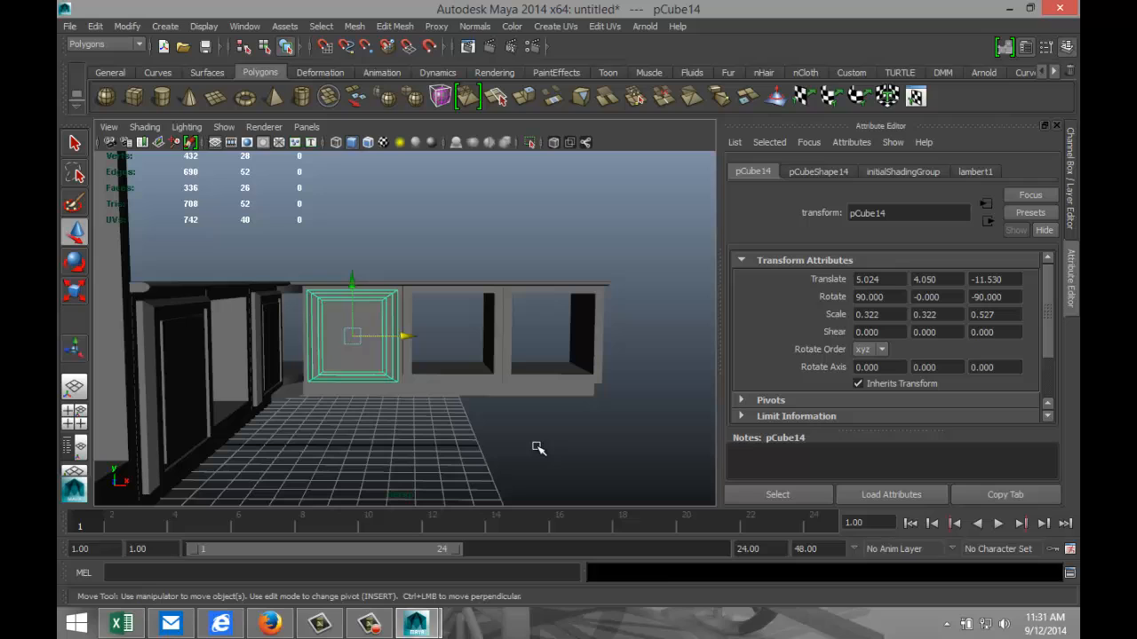
{"action": "key", "text": "ctrl+d"}
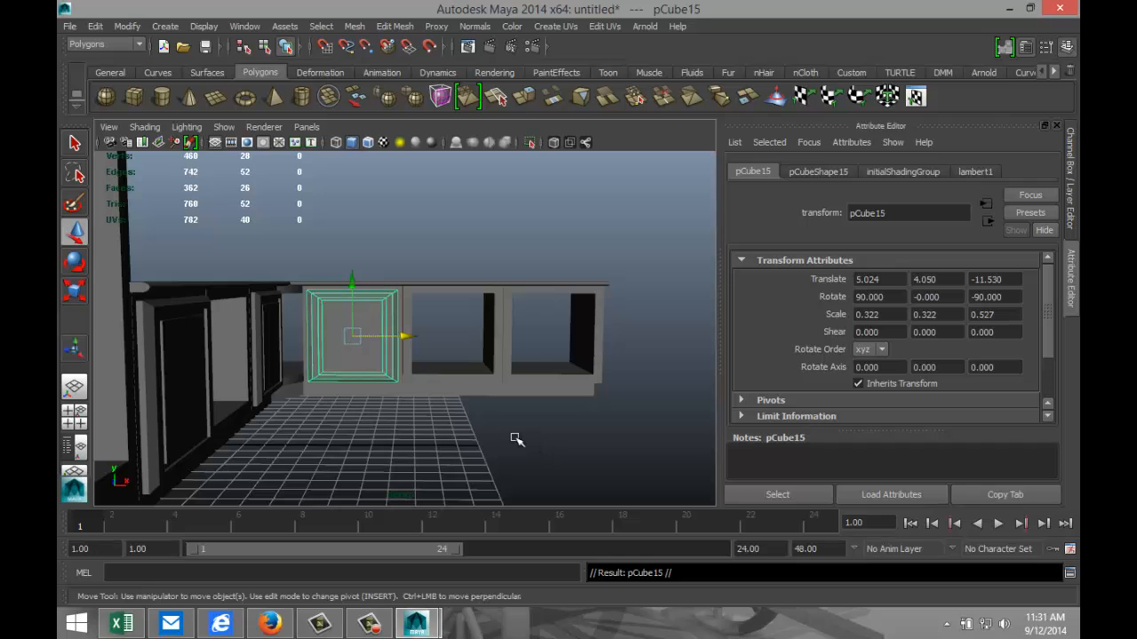
{"action": "left_click_drag", "start_coordinate": [408, 336], "coordinate": [506, 342]}
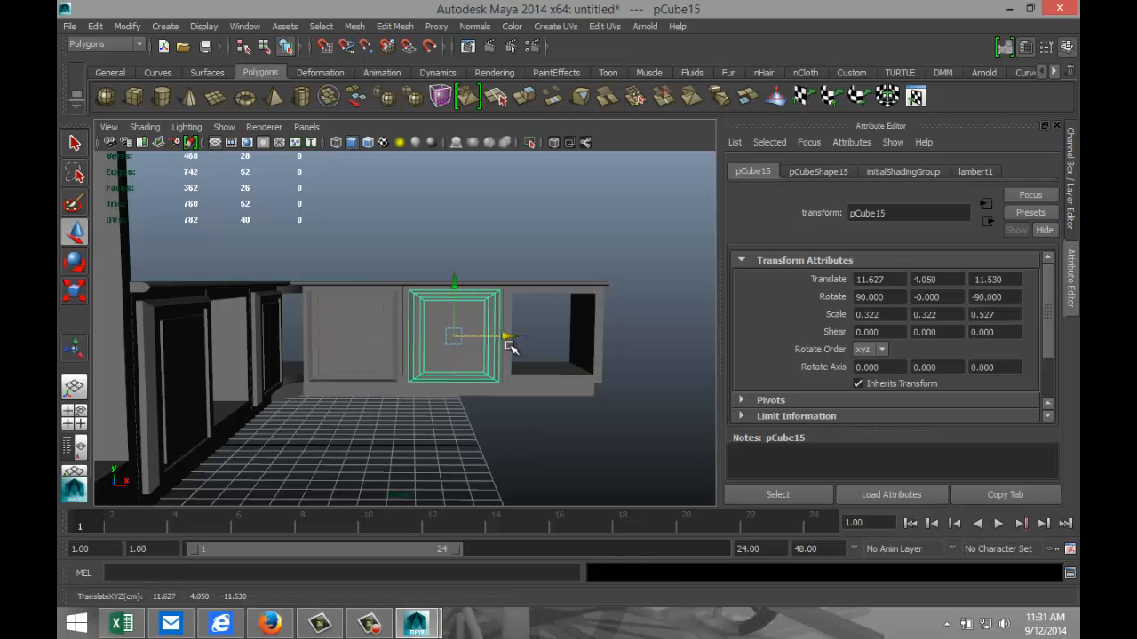
{"action": "key", "text": "ctrl+d"}
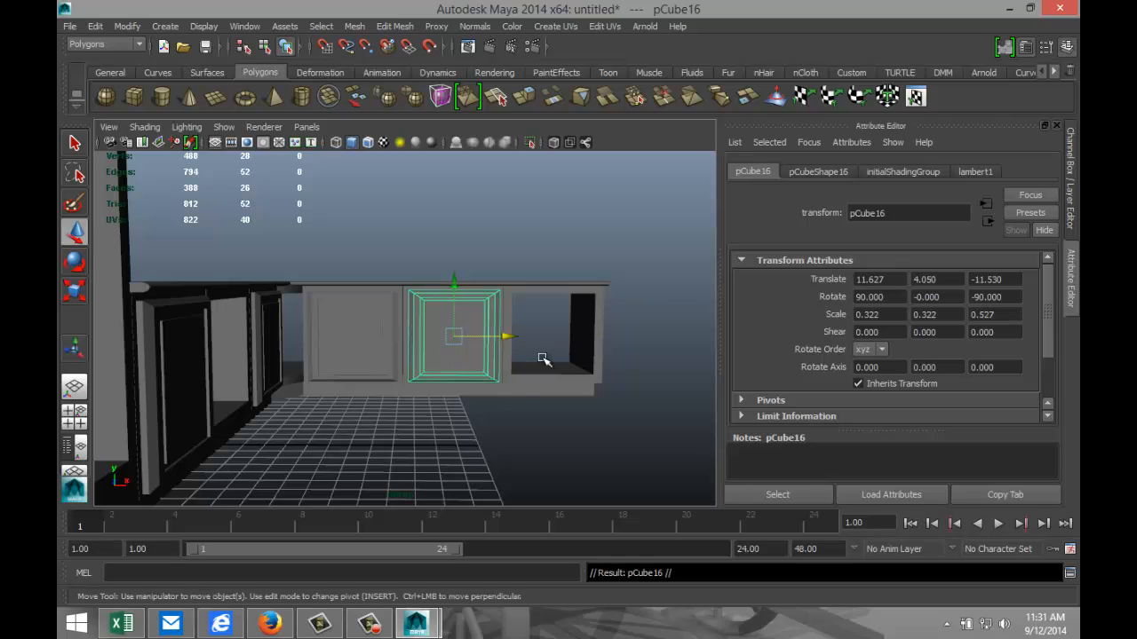
{"action": "left_click_drag", "start_coordinate": [507, 338], "coordinate": [596, 355]}
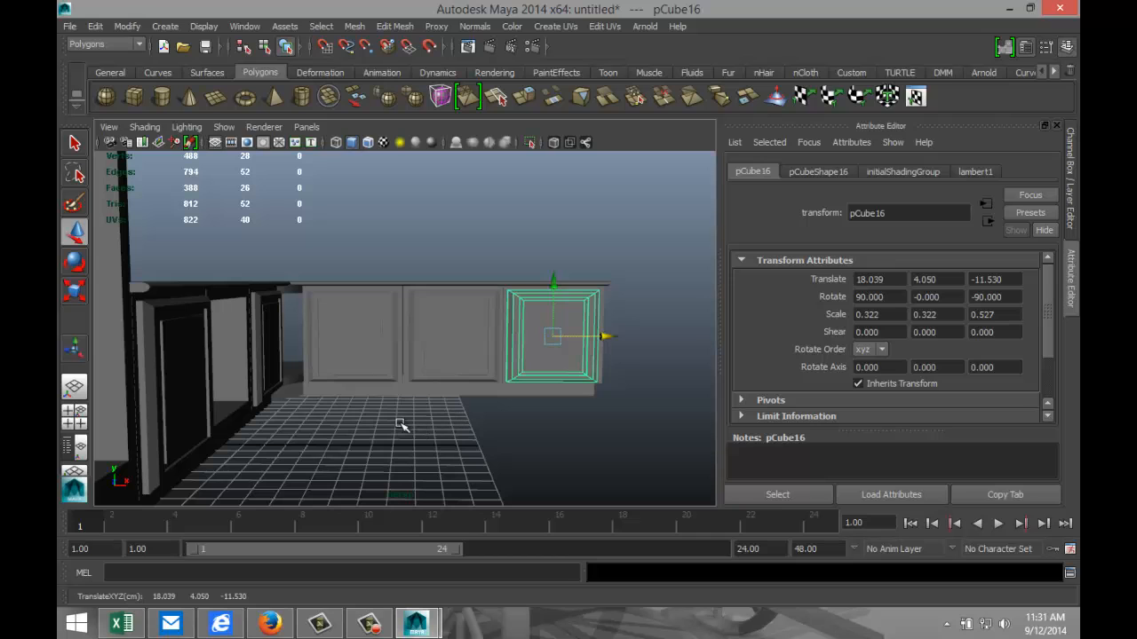
Step: Fine-tune the end door to about X 18.08 and the middle door to about X 11.59 on the adjoining run
{"action": "key", "text": "f"}
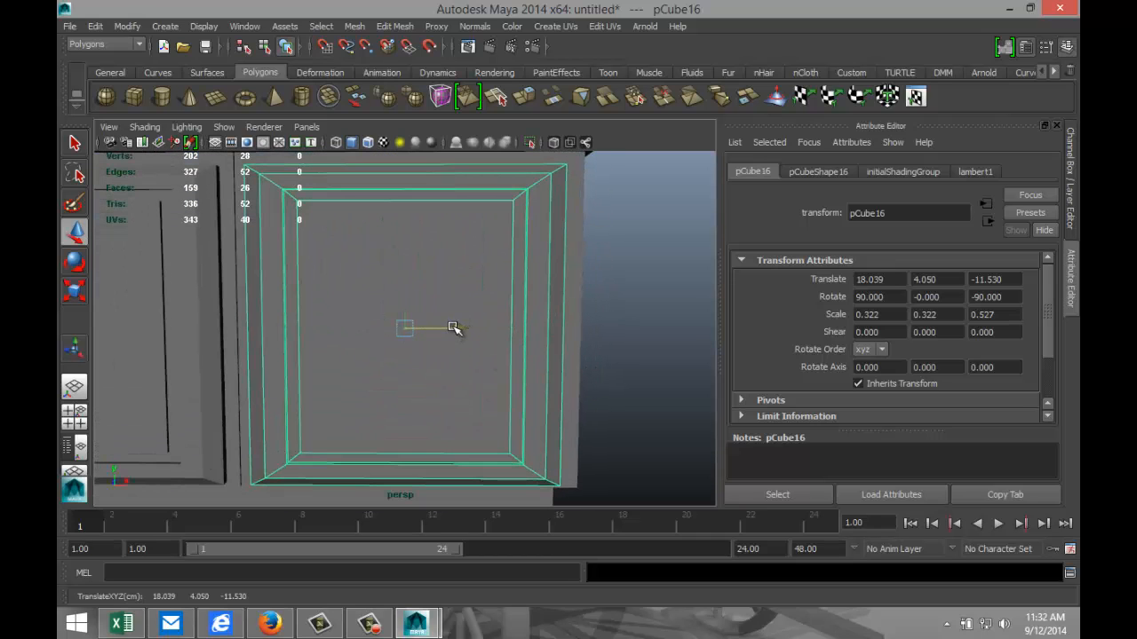
{"action": "left_click_drag", "start_coordinate": [454, 328], "coordinate": [456, 330]}
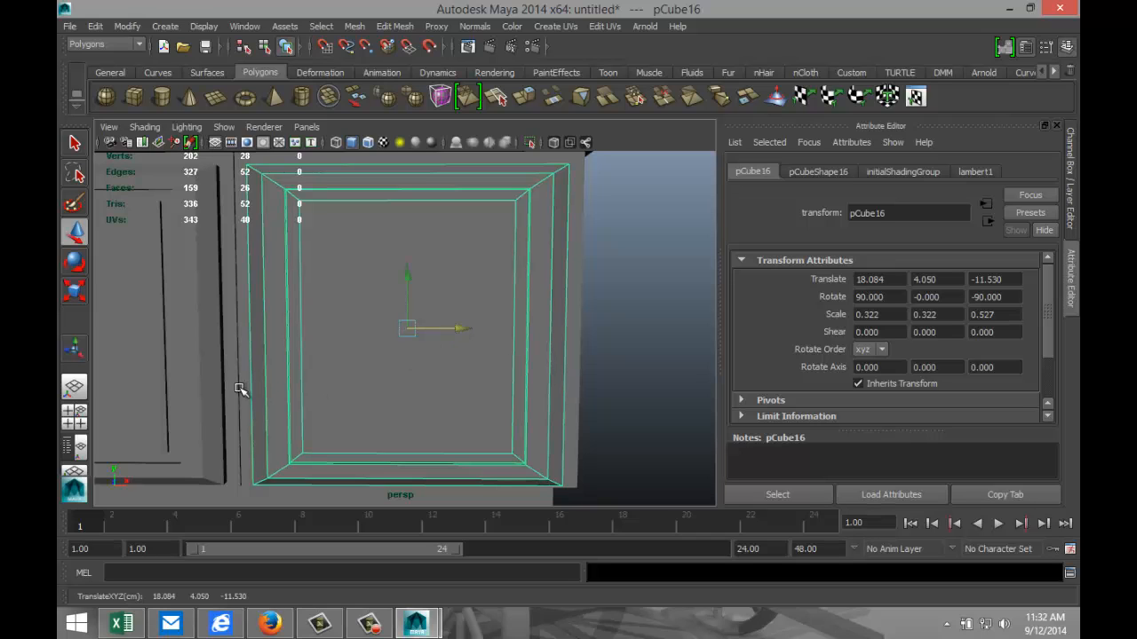
{"action": "middle_click_drag", "start_coordinate": [241, 385], "coordinate": [474, 397], "text": "alt"}
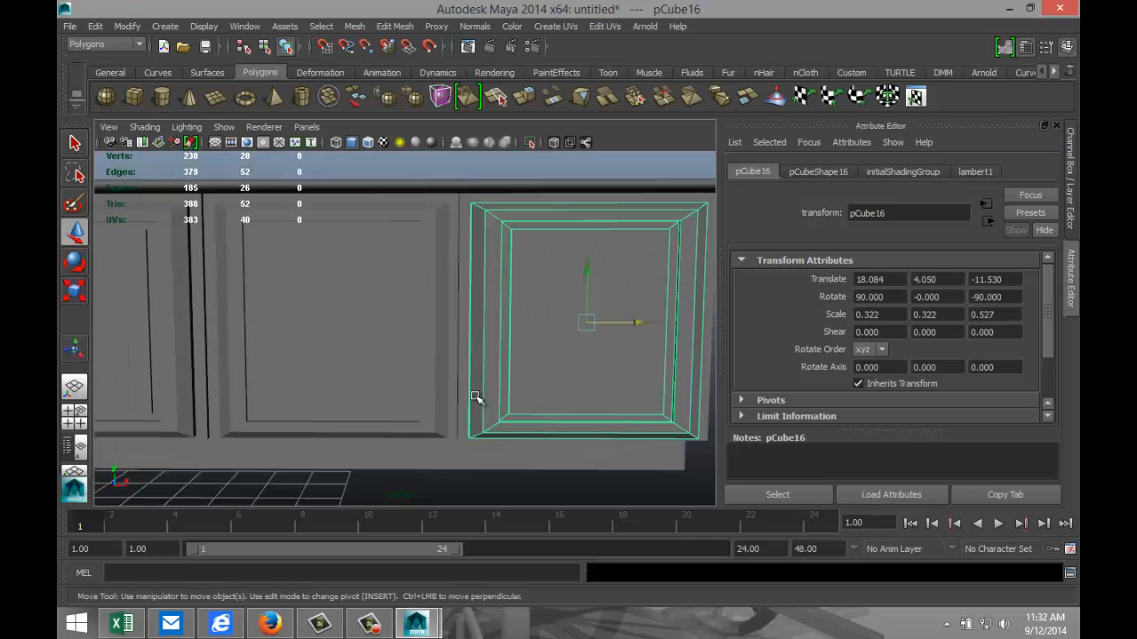
{"action": "left_click", "coordinate": [351, 416]}
{"action": "left_click_drag", "start_coordinate": [384, 322], "coordinate": [383, 323]}
{"action": "scroll", "coordinate": [390, 333], "scroll_direction": "down", "scroll_amount": 5}
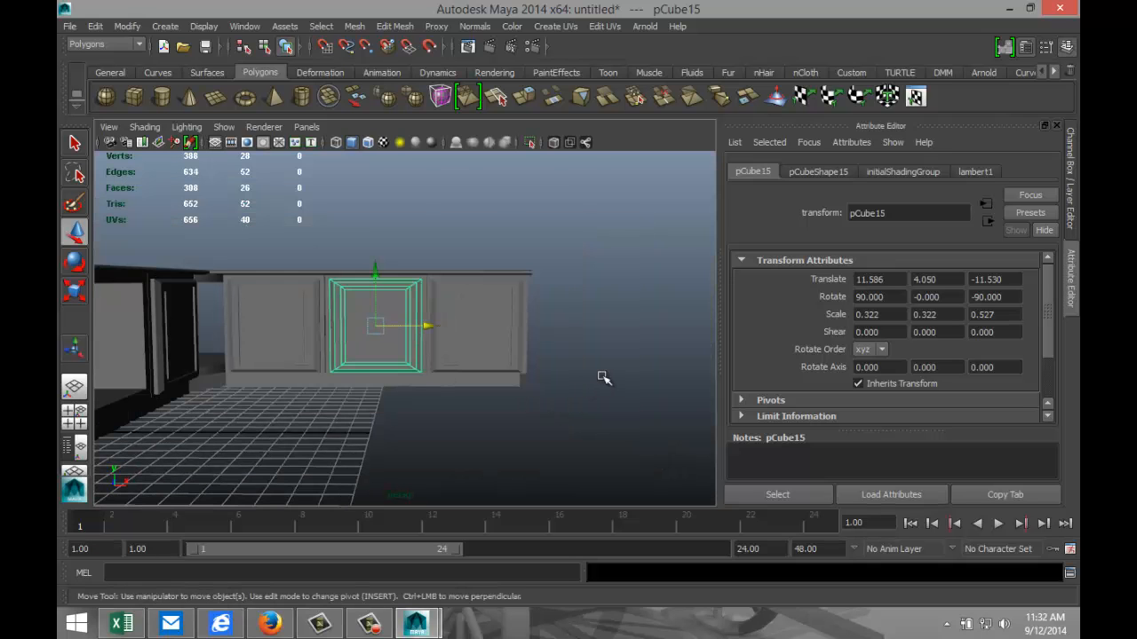
Step: Duplicate the first base cabinet door and move the copy along Z to about 12.99, onto the lower part of the tall cabinet
{"action": "left_click", "coordinate": [602, 383]}
{"action": "left_click_drag", "start_coordinate": [580, 413], "coordinate": [436, 409], "text": "alt"}
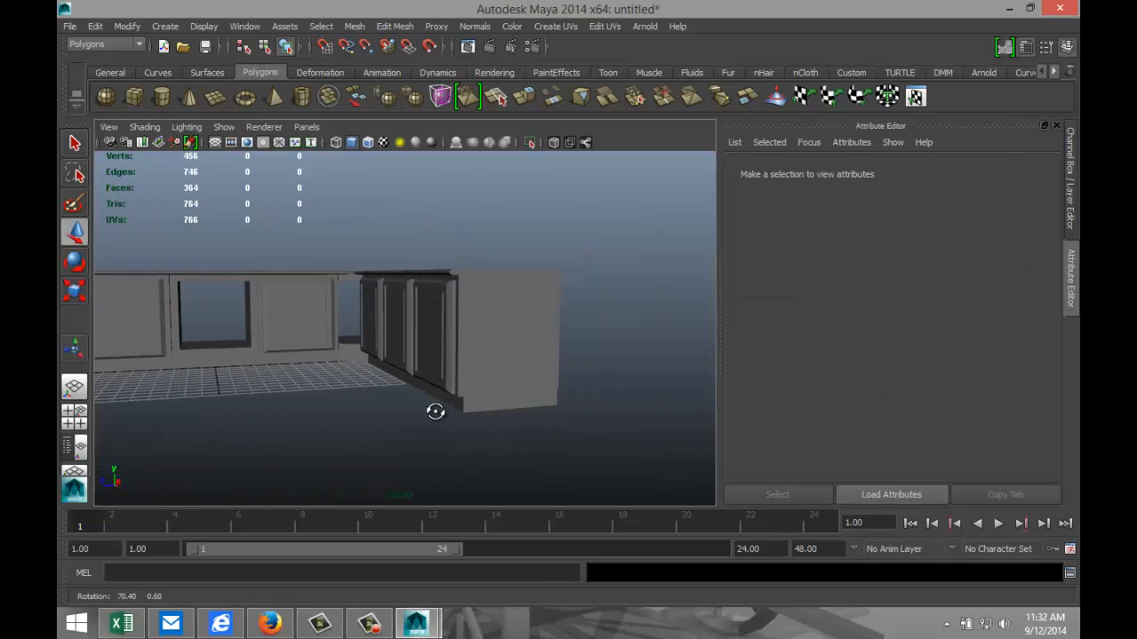
{"action": "right_click_drag", "start_coordinate": [279, 408], "coordinate": [466, 418], "text": "alt"}
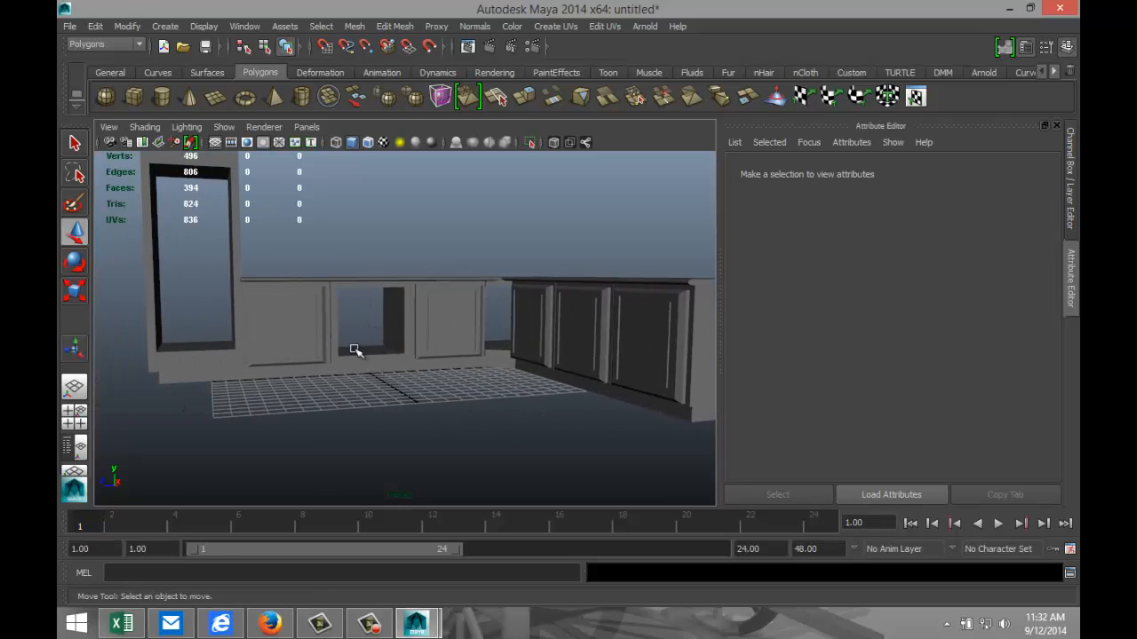
{"action": "left_click_drag", "start_coordinate": [343, 380], "coordinate": [352, 393], "text": "alt"}
{"action": "left_click", "coordinate": [296, 353]}
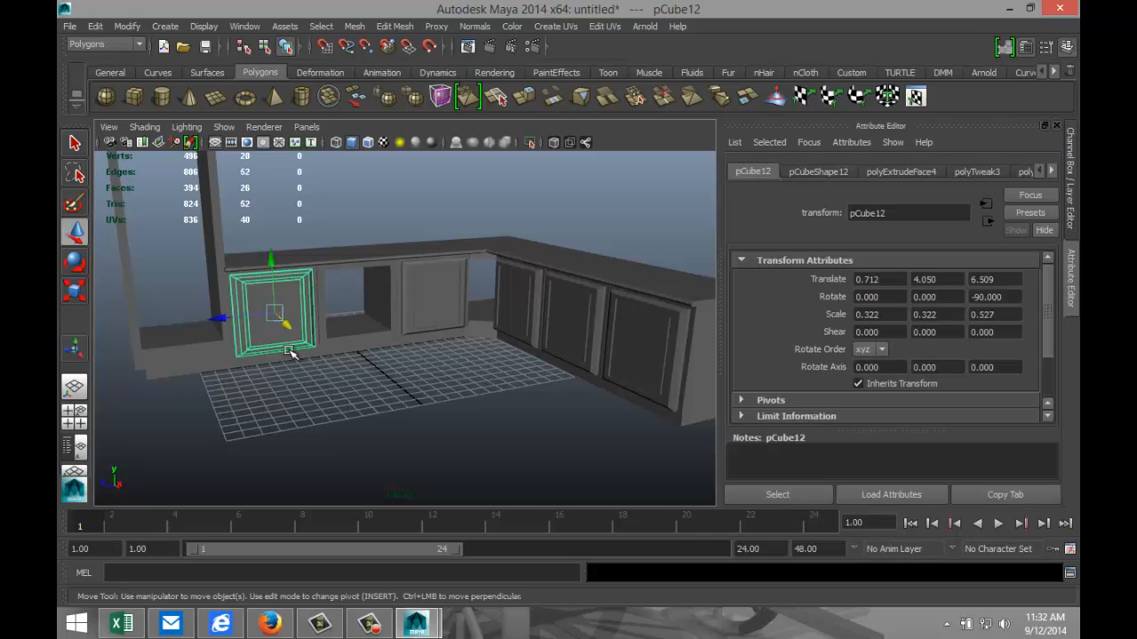
{"action": "key", "text": "ctrl+d"}
{"action": "left_click_drag", "start_coordinate": [215, 317], "coordinate": [124, 331]}
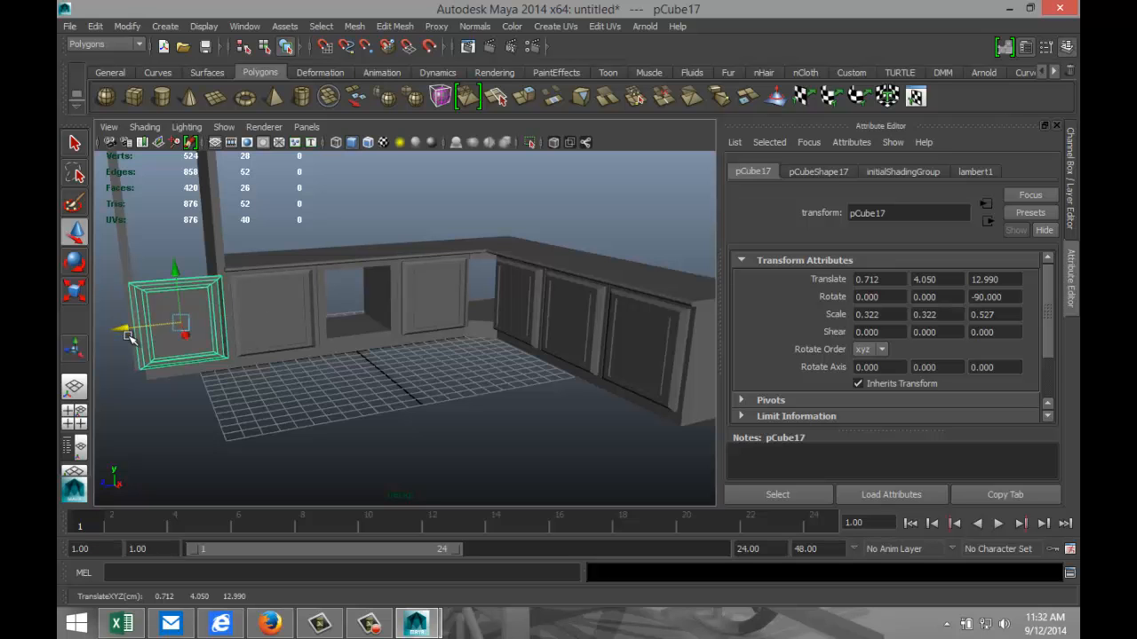
{"action": "key", "text": "f"}
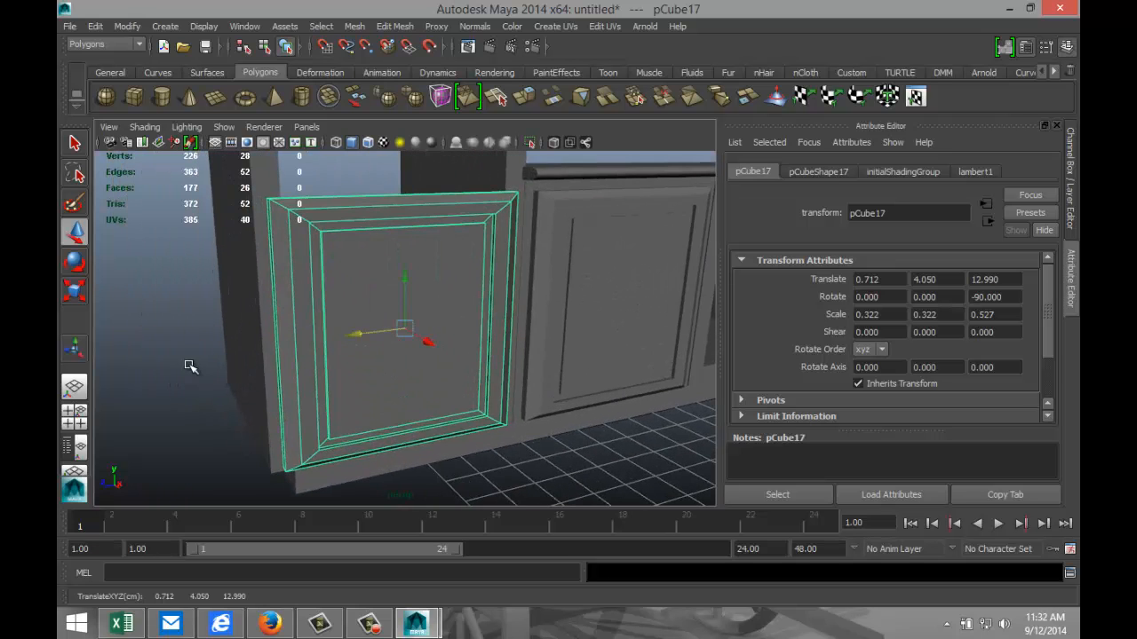
Step: Duplicate the tall cabinet's lower door, raise the copy to about Y 11.76 and stretch its height to an X scale of about 0.492
{"action": "left_click_drag", "start_coordinate": [186, 368], "coordinate": [140, 358], "text": "alt"}
{"action": "scroll", "coordinate": [151, 372], "scroll_direction": "down", "scroll_amount": 3}
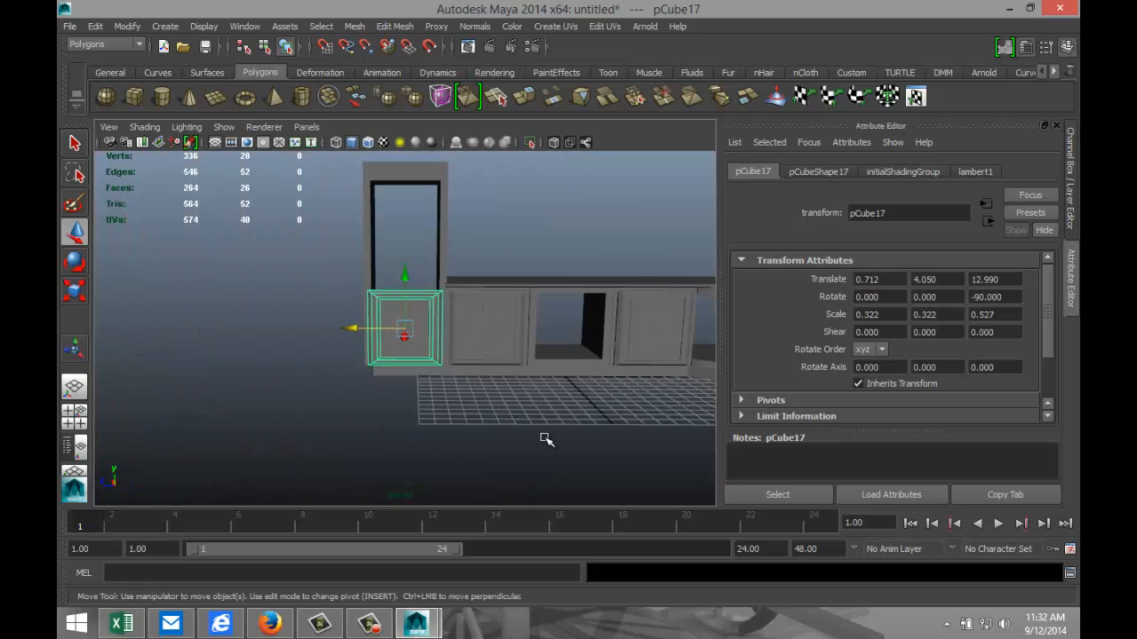
{"action": "key", "text": "ctrl+d"}
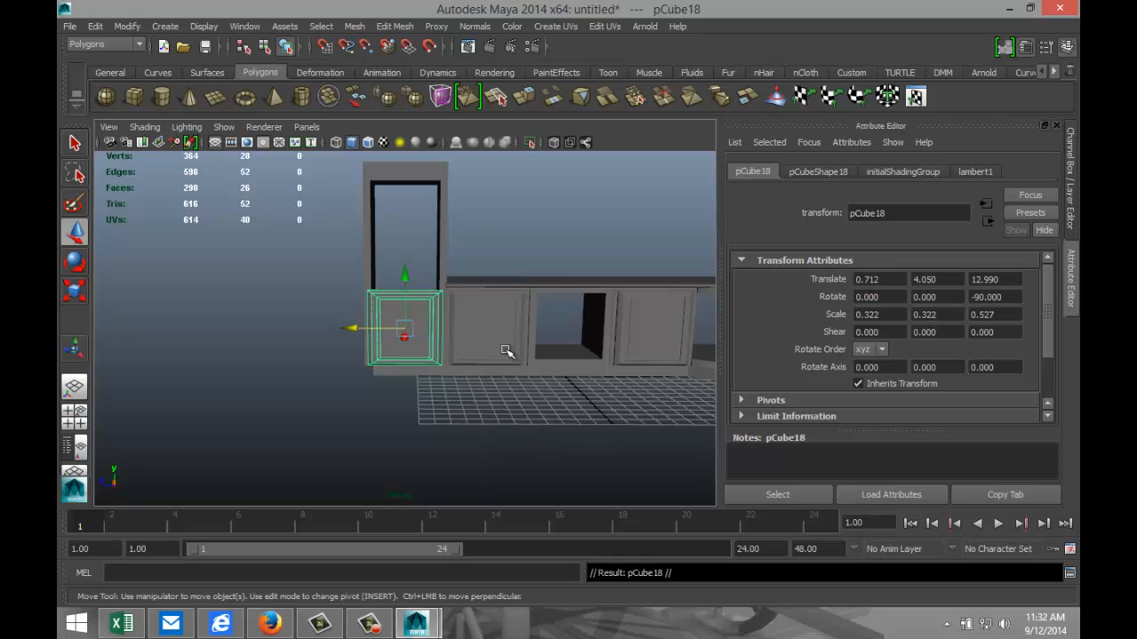
{"action": "left_click_drag", "start_coordinate": [403, 275], "coordinate": [414, 175]}
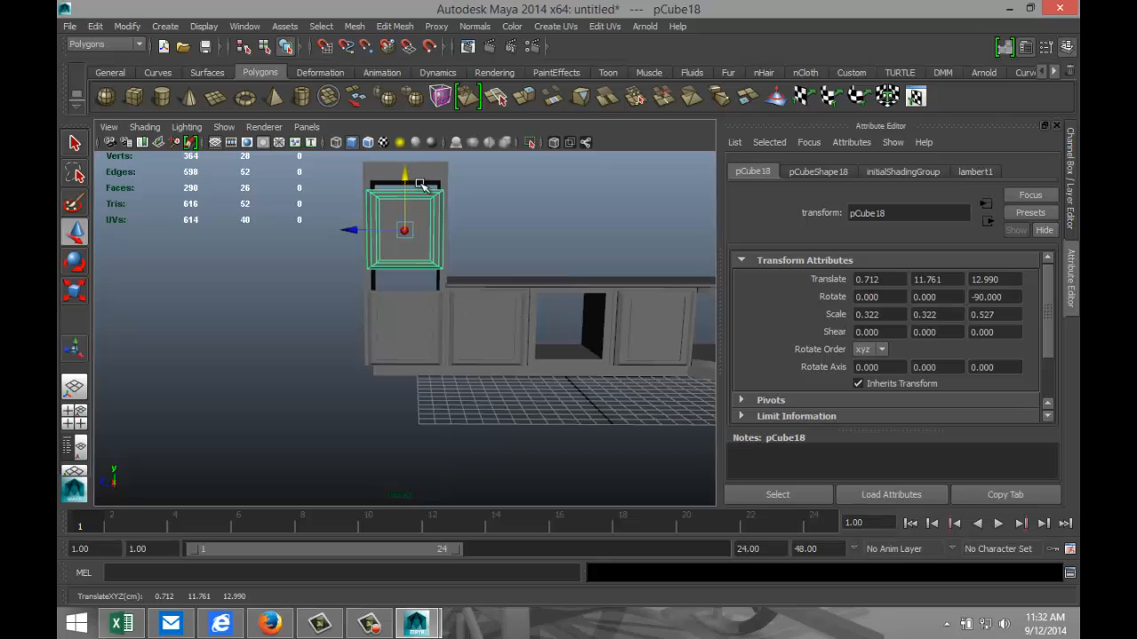
{"action": "key", "text": "r"}
{"action": "left_click_drag", "start_coordinate": [404, 303], "coordinate": [402, 335]}
Step: Fit the upper door over the tall cabinet's upper opening, at an X scale of about 0.503 and a height of about Y 11.93
{"action": "left_click", "coordinate": [75, 417]}
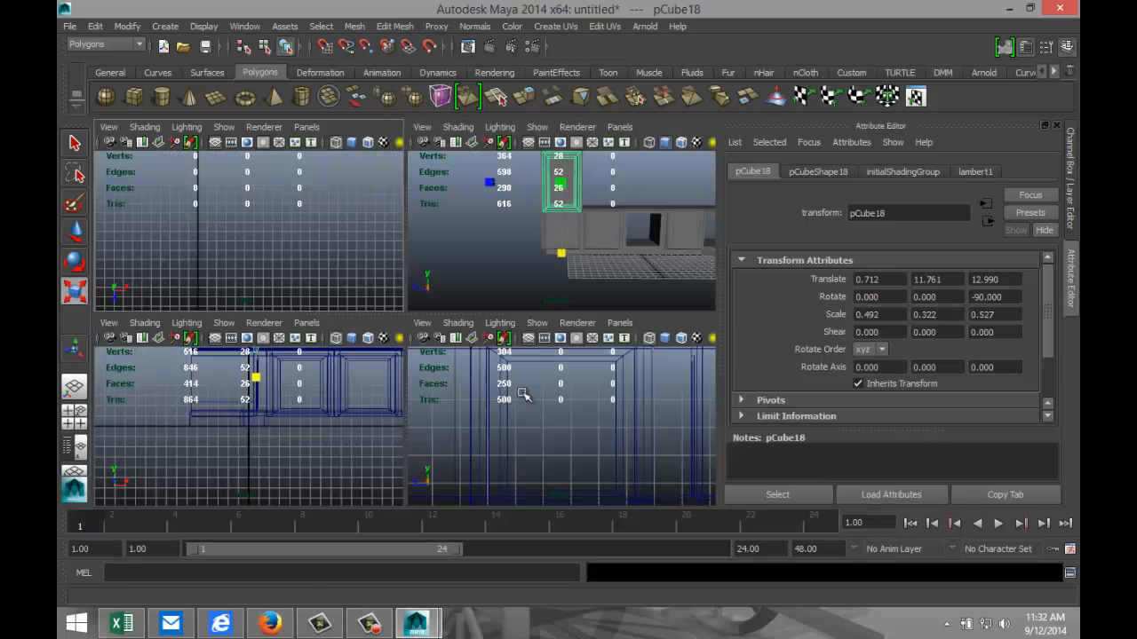
{"action": "key", "text": "space"}
{"action": "key", "text": "f"}
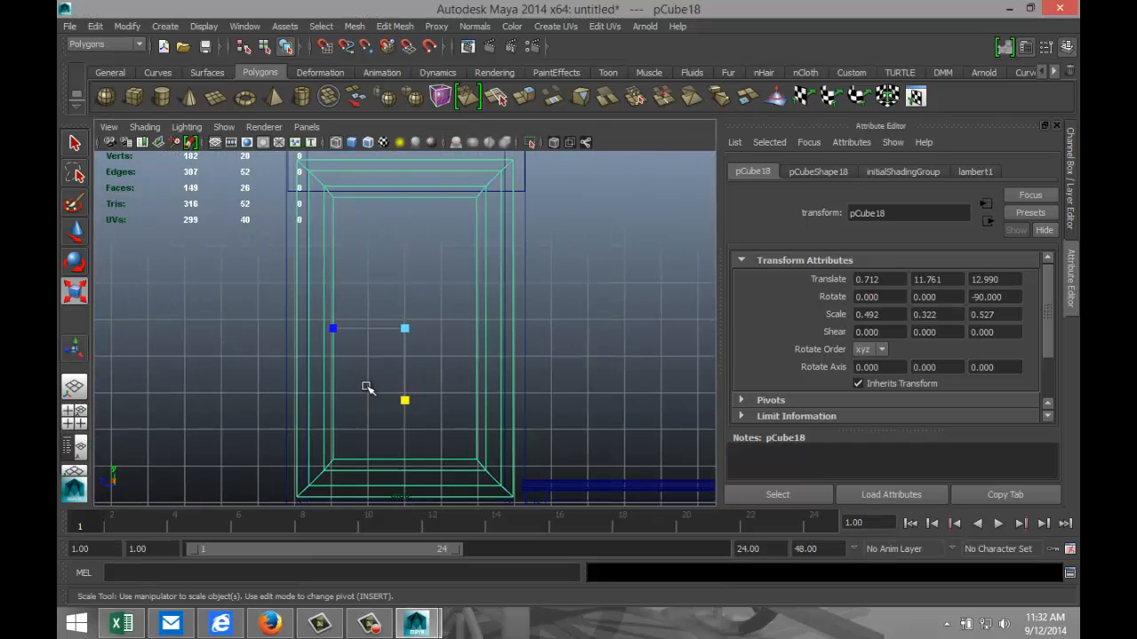
{"action": "scroll", "coordinate": [371, 387], "scroll_direction": "down", "scroll_amount": 3}
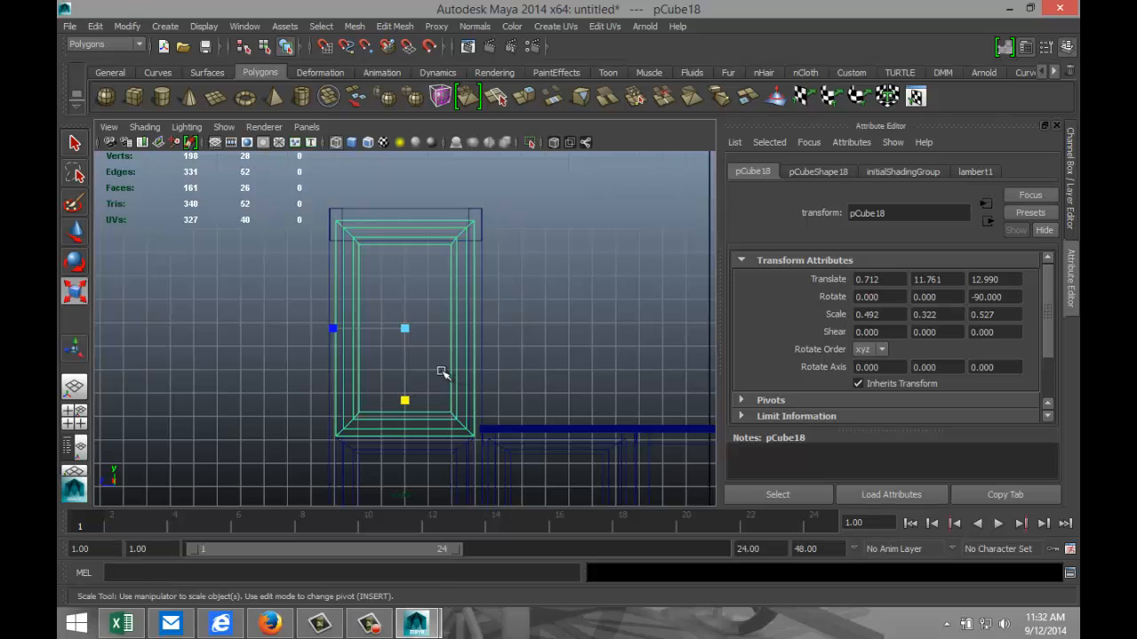
{"action": "key", "text": "w"}
{"action": "left_click_drag", "start_coordinate": [403, 280], "coordinate": [403, 274]}
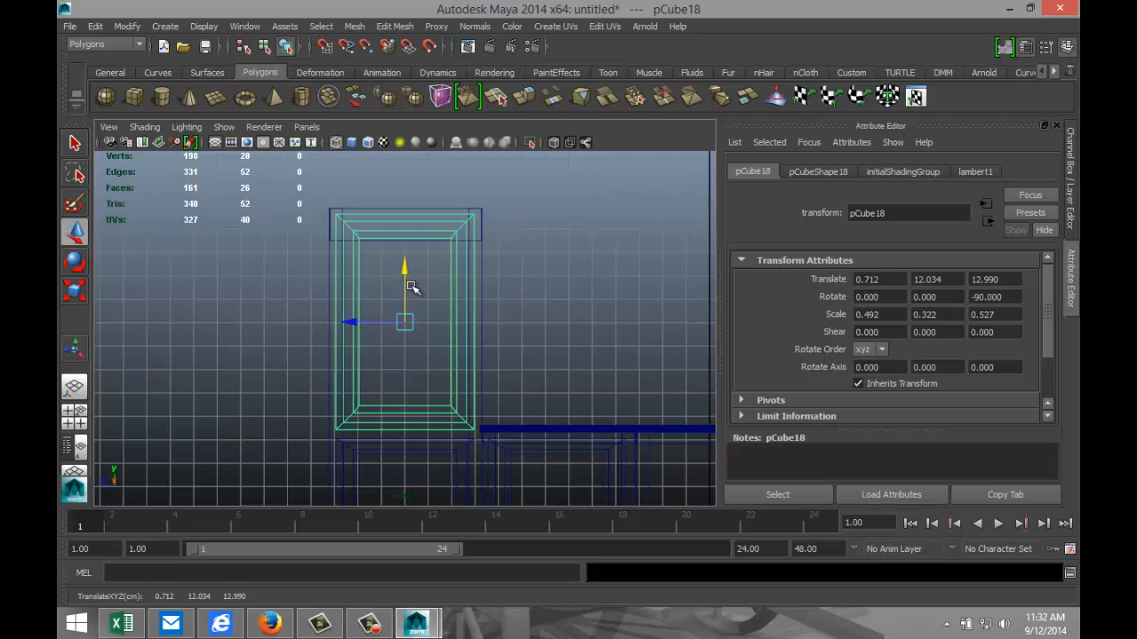
{"action": "key", "text": "r"}
{"action": "left_click_drag", "start_coordinate": [403, 396], "coordinate": [404, 397]}
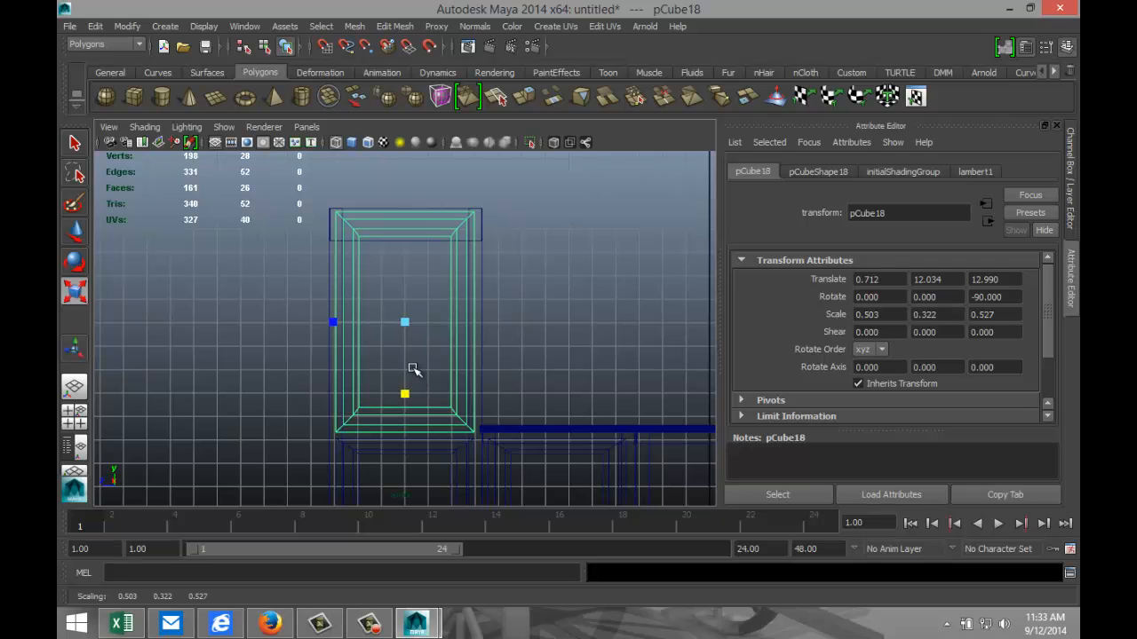
{"action": "key", "text": "w"}
{"action": "left_click_drag", "start_coordinate": [404, 272], "coordinate": [403, 277]}
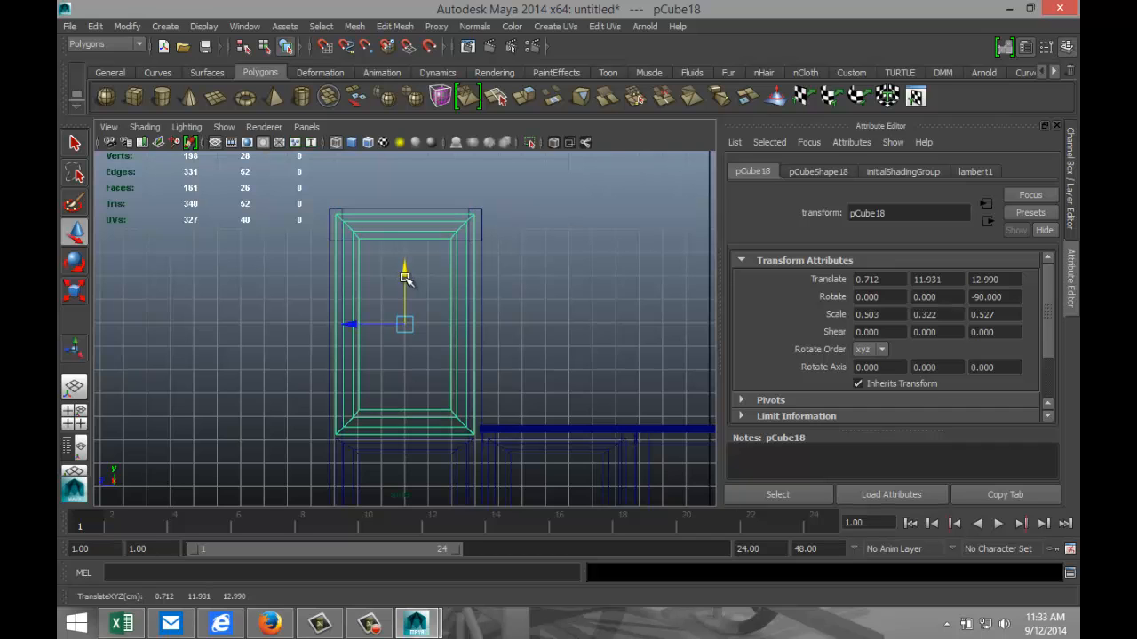
{"action": "scroll", "coordinate": [571, 432], "scroll_direction": "up", "scroll_amount": 2}
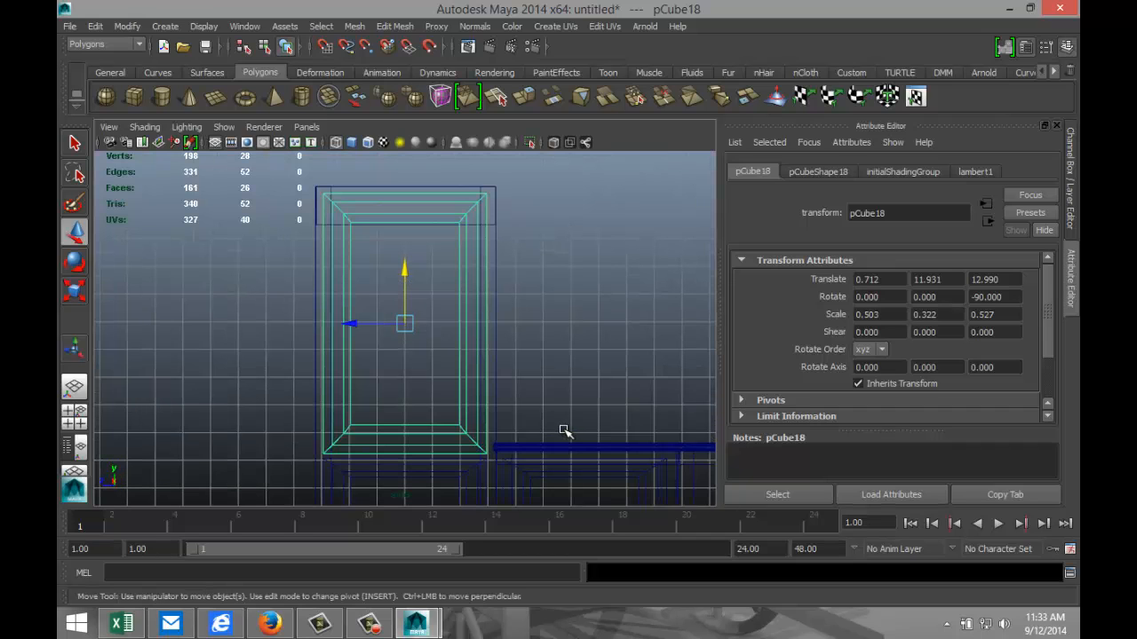
{"action": "left_click", "coordinate": [75, 418]}
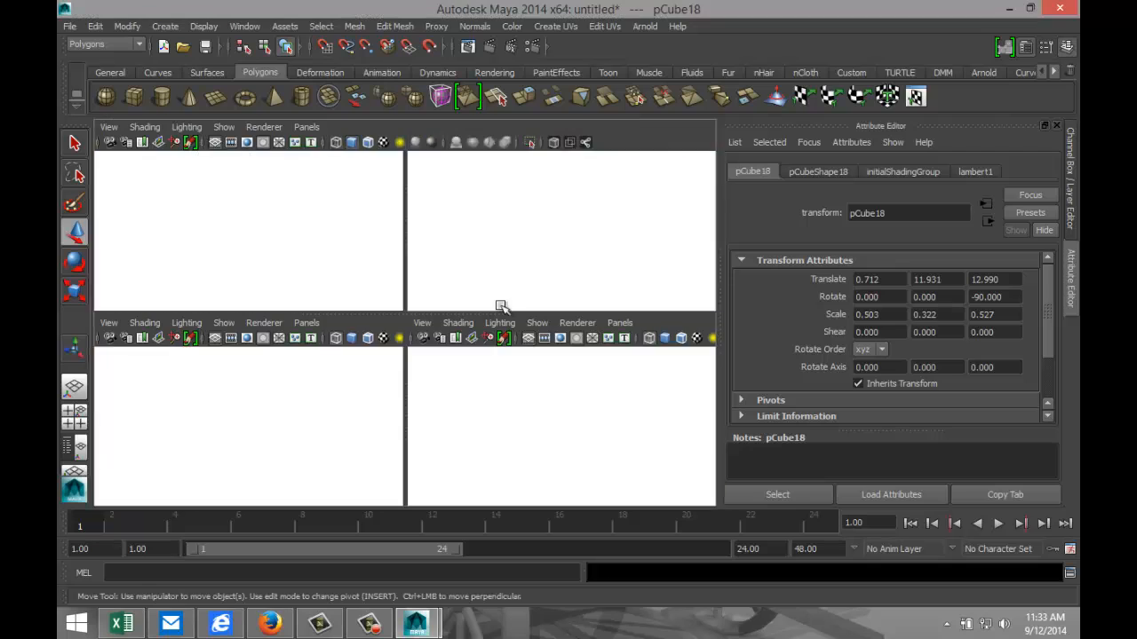
{"action": "key", "text": "space"}
{"action": "left_click", "coordinate": [323, 385]}
Step: Separate the base cabinet frame adjoining the tall cabinet into individual meshes
{"action": "scroll", "coordinate": [327, 386], "scroll_direction": "up", "scroll_amount": 3}
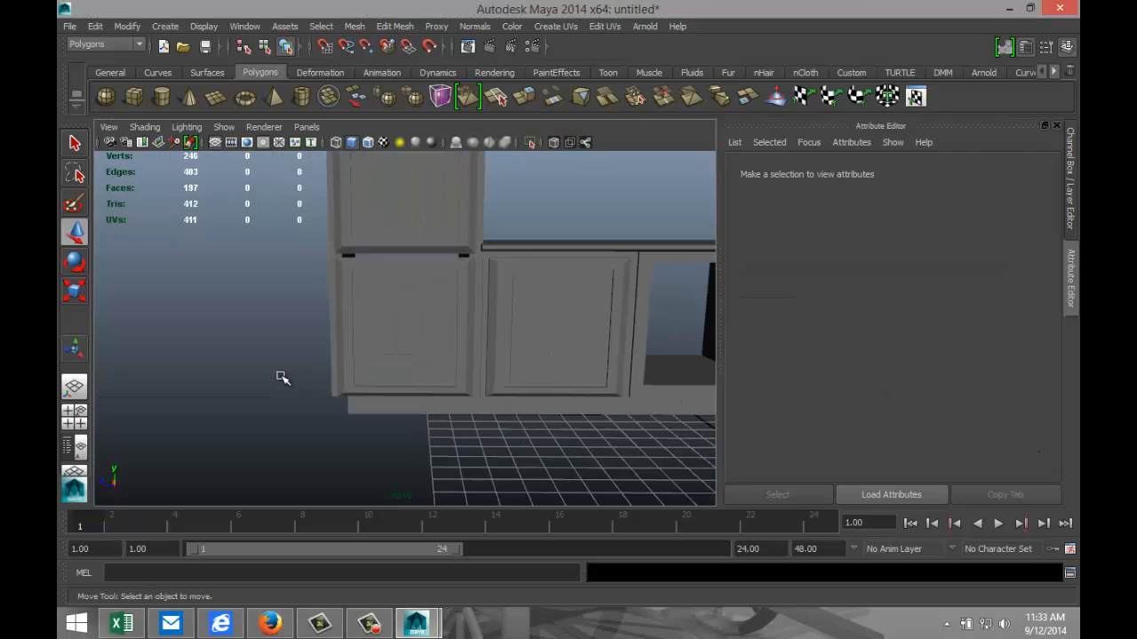
{"action": "left_click_drag", "start_coordinate": [273, 369], "coordinate": [306, 376], "text": "alt"}
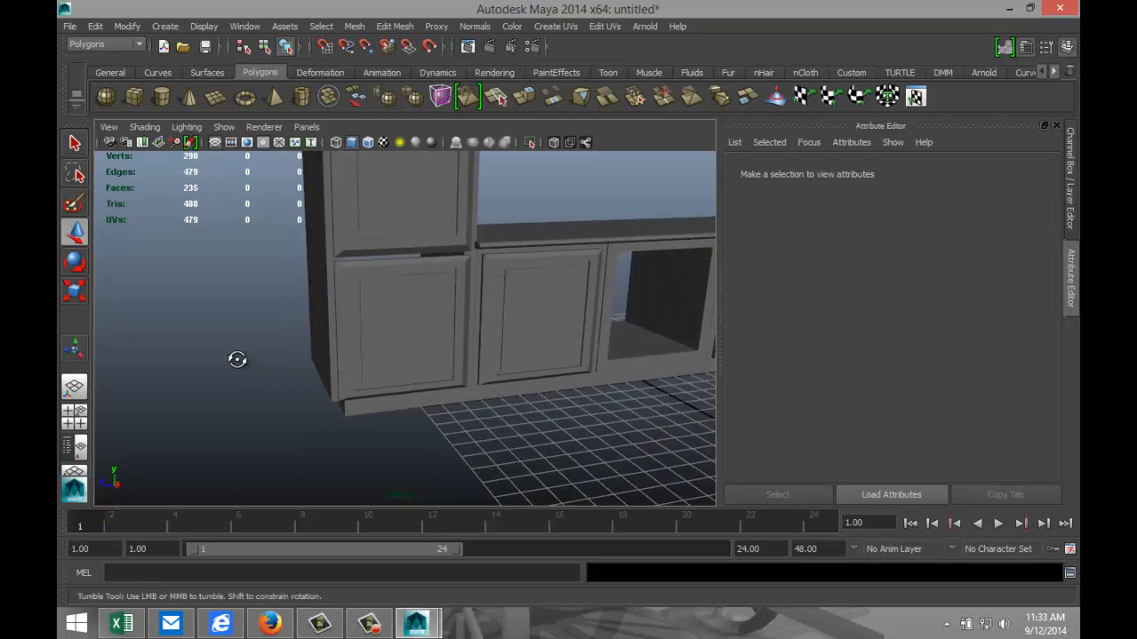
{"action": "left_click_drag", "start_coordinate": [236, 360], "coordinate": [560, 345], "text": "alt"}
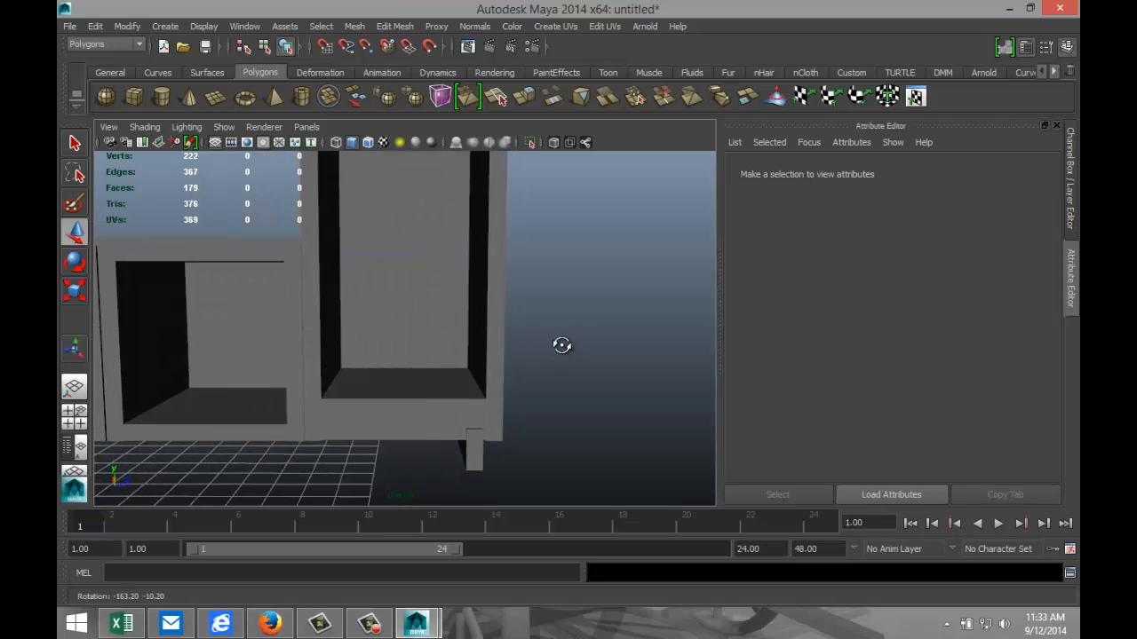
{"action": "left_click", "coordinate": [204, 431]}
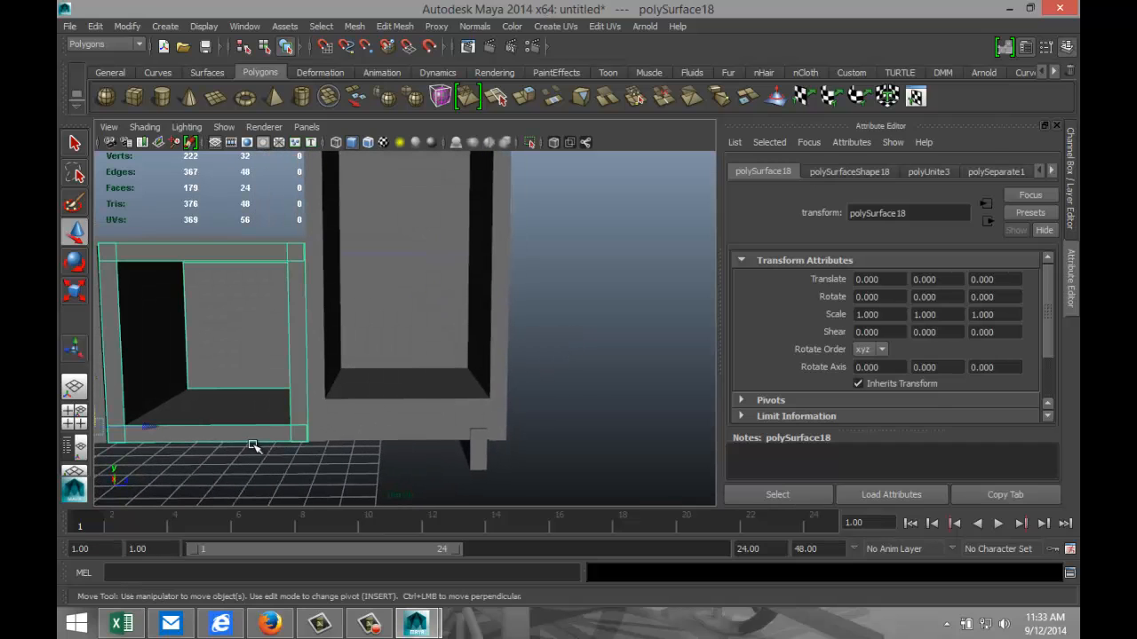
{"action": "left_click", "coordinate": [352, 26]}
{"action": "left_click", "coordinate": [399, 64]}
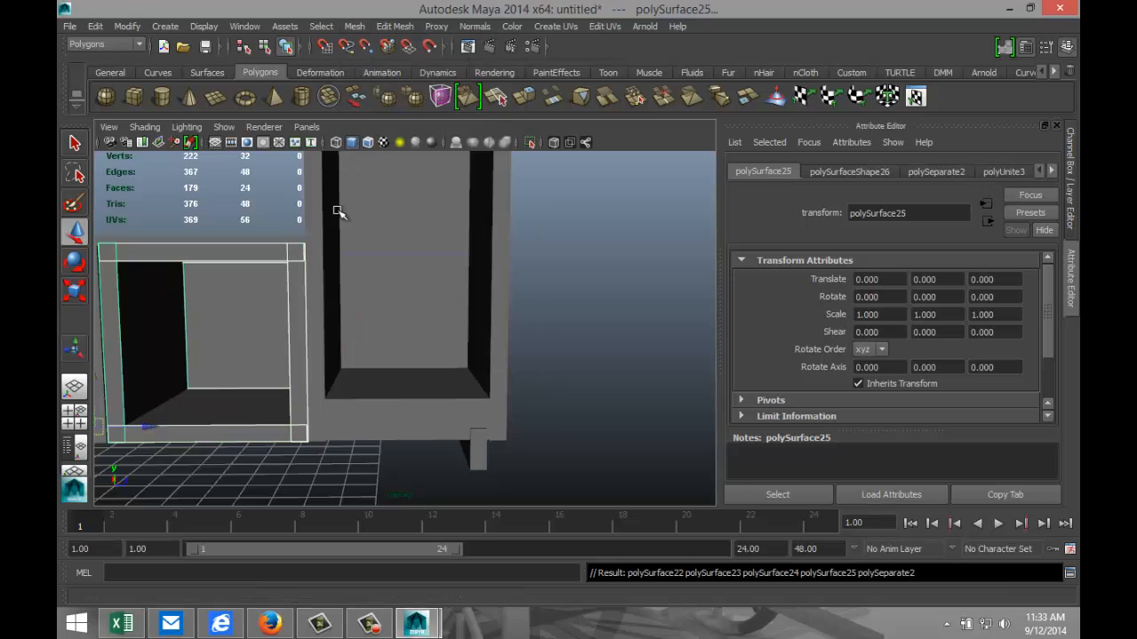
Step: Duplicate the separated cabinet's bottom panel and move the copy to about Y 6.06 and Z 6.40, as a divider inside the tall cabinet
{"action": "left_click", "coordinate": [238, 448]}
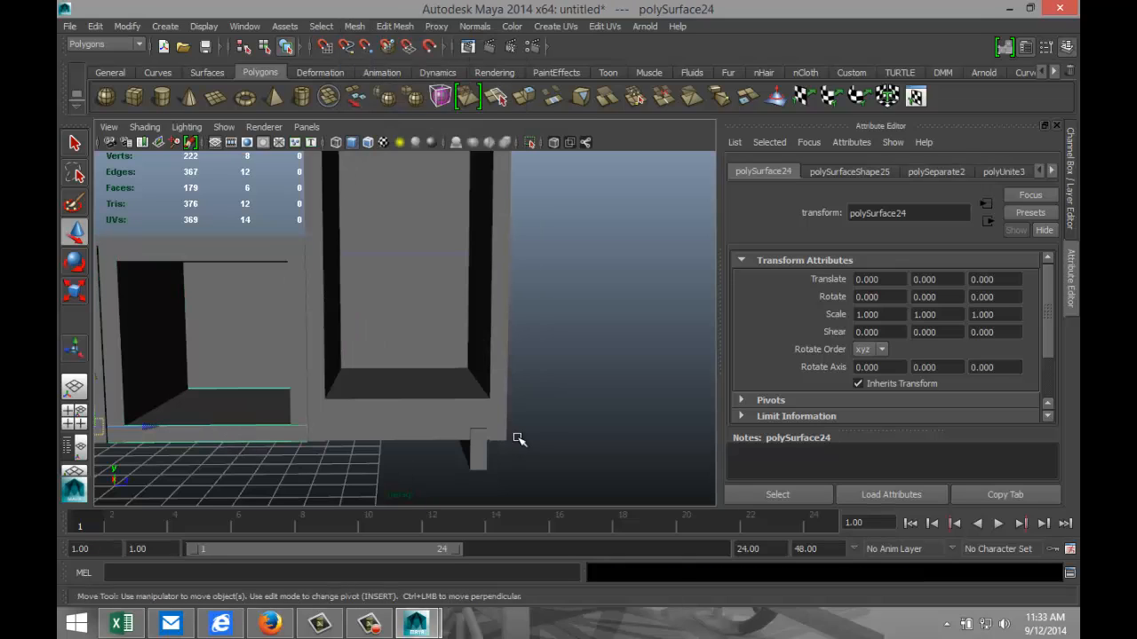
{"action": "key", "text": "ctrl+d"}
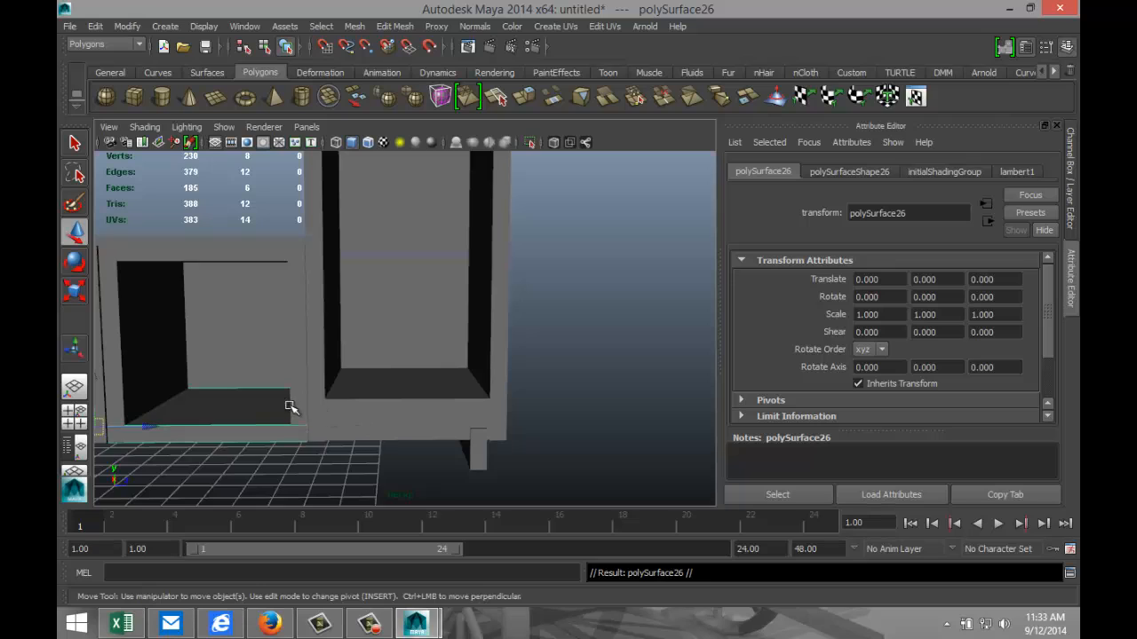
{"action": "scroll", "coordinate": [294, 404], "scroll_direction": "down", "scroll_amount": 3}
{"action": "left_click_drag", "start_coordinate": [294, 383], "coordinate": [375, 385]}
{"action": "left_click_drag", "start_coordinate": [318, 329], "coordinate": [328, 253]}
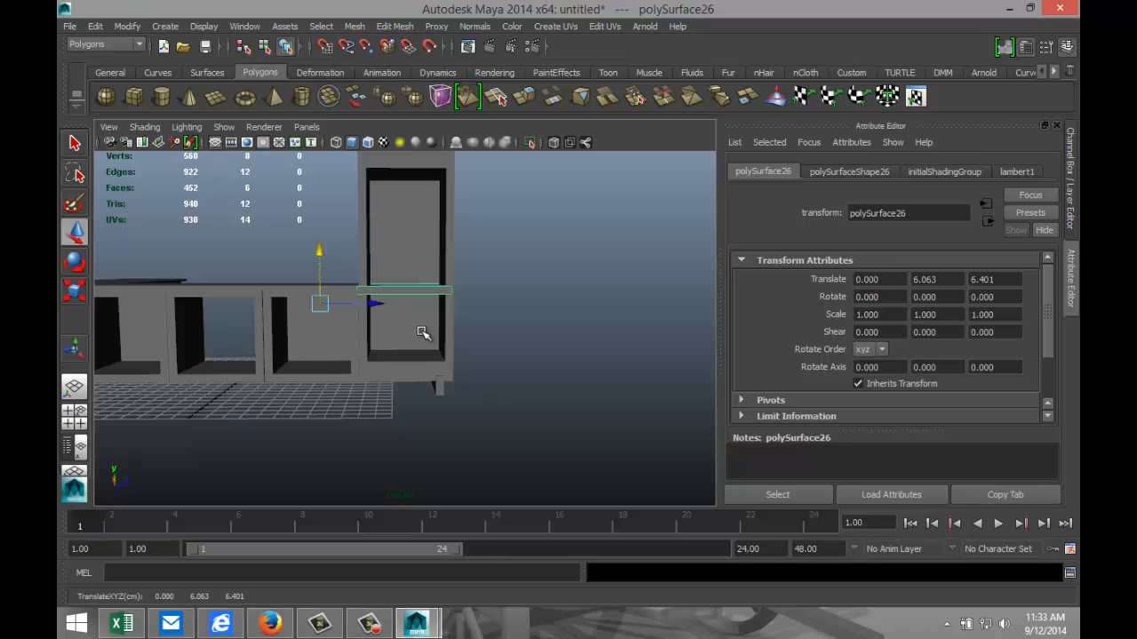
Step: Examine the divider's fit inside the tall cabinet and behind the gap between its two doors
{"action": "key", "text": "f"}
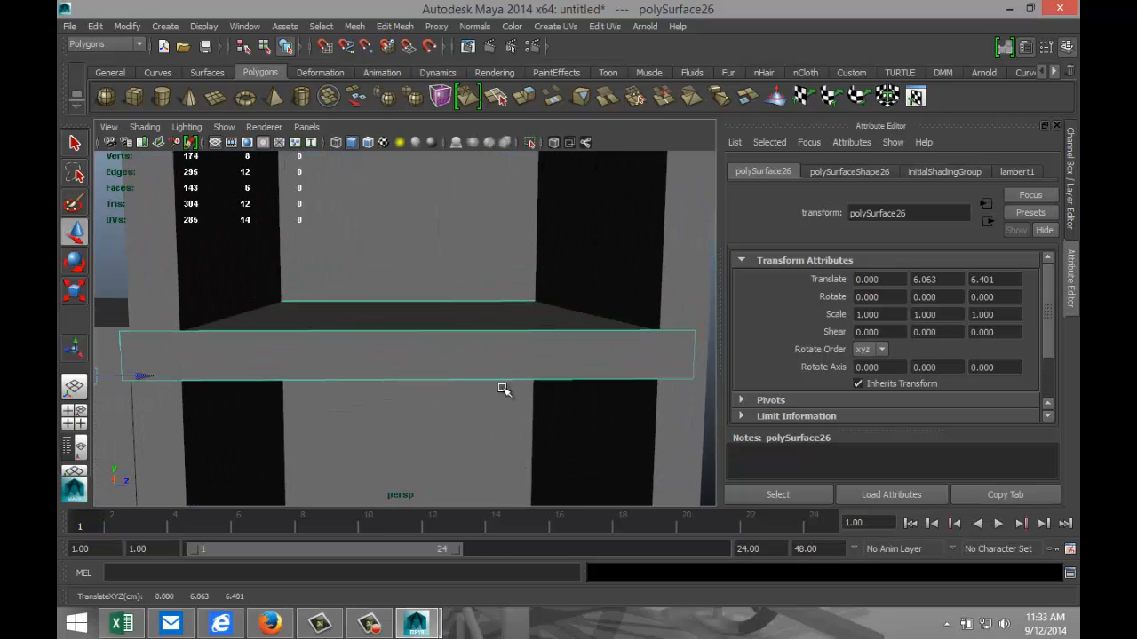
{"action": "left_click_drag", "start_coordinate": [518, 399], "coordinate": [388, 409], "text": "alt"}
{"action": "left_click_drag", "start_coordinate": [182, 388], "coordinate": [153, 391], "text": "alt"}
{"action": "left_click_drag", "start_coordinate": [286, 404], "coordinate": [315, 418], "text": "alt"}
{"action": "left_click", "coordinate": [155, 447]}
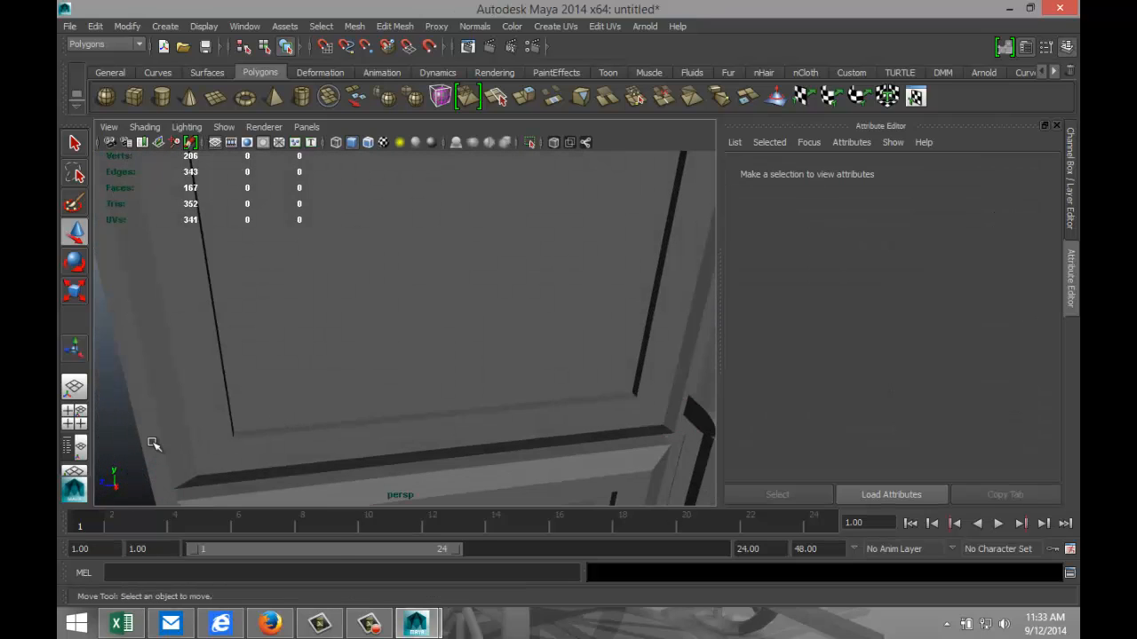
{"action": "left_click_drag", "start_coordinate": [155, 447], "coordinate": [299, 413], "text": "alt"}
{"action": "scroll", "coordinate": [302, 426], "scroll_direction": "down", "scroll_amount": 6}
{"action": "scroll", "coordinate": [293, 422], "scroll_direction": "up", "scroll_amount": 5}
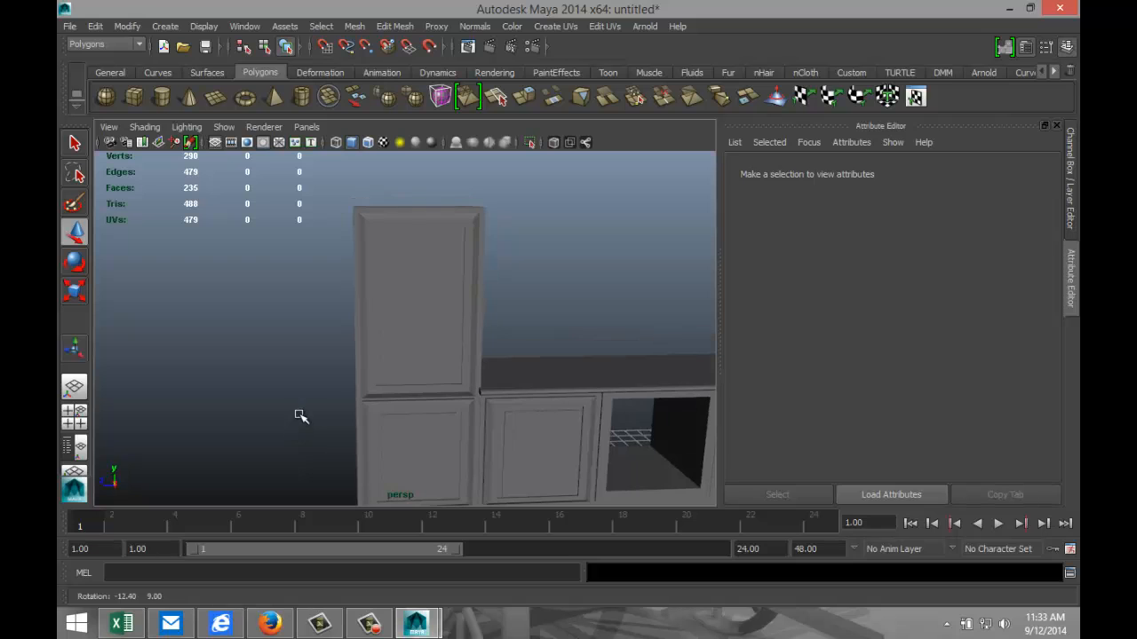
{"action": "middle_click_drag", "start_coordinate": [281, 419], "coordinate": [180, 399], "text": "alt"}
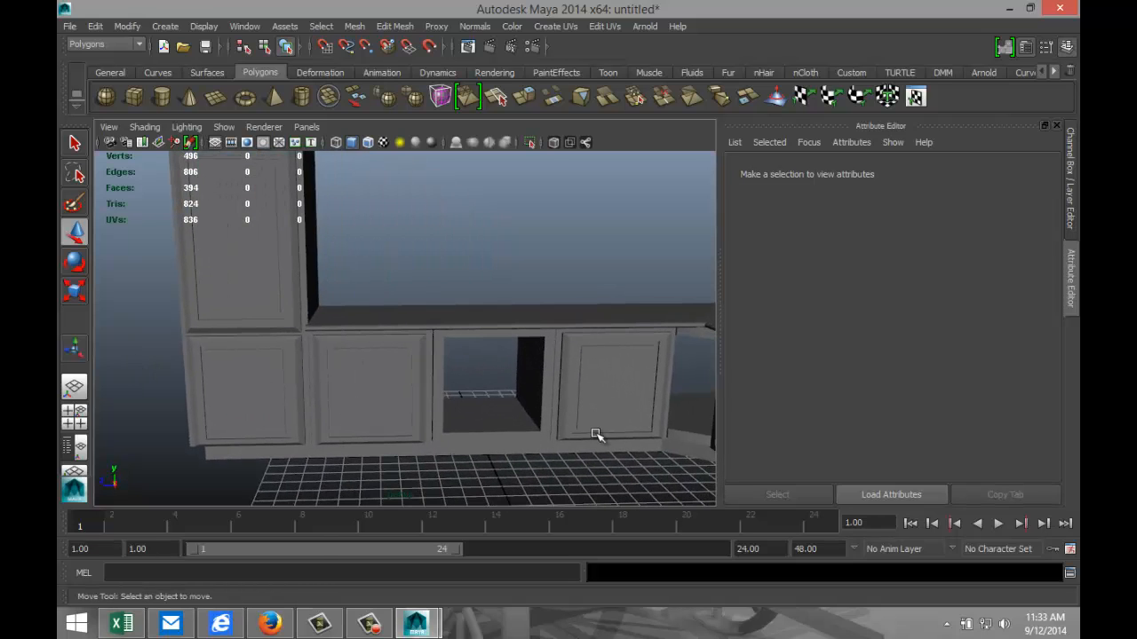
Step: Duplicate the door beside the corner, pull the copy out to about X 5.58 and rotate it to about 41.3 degrees on X
{"action": "left_click_drag", "start_coordinate": [599, 434], "coordinate": [392, 401], "text": "alt"}
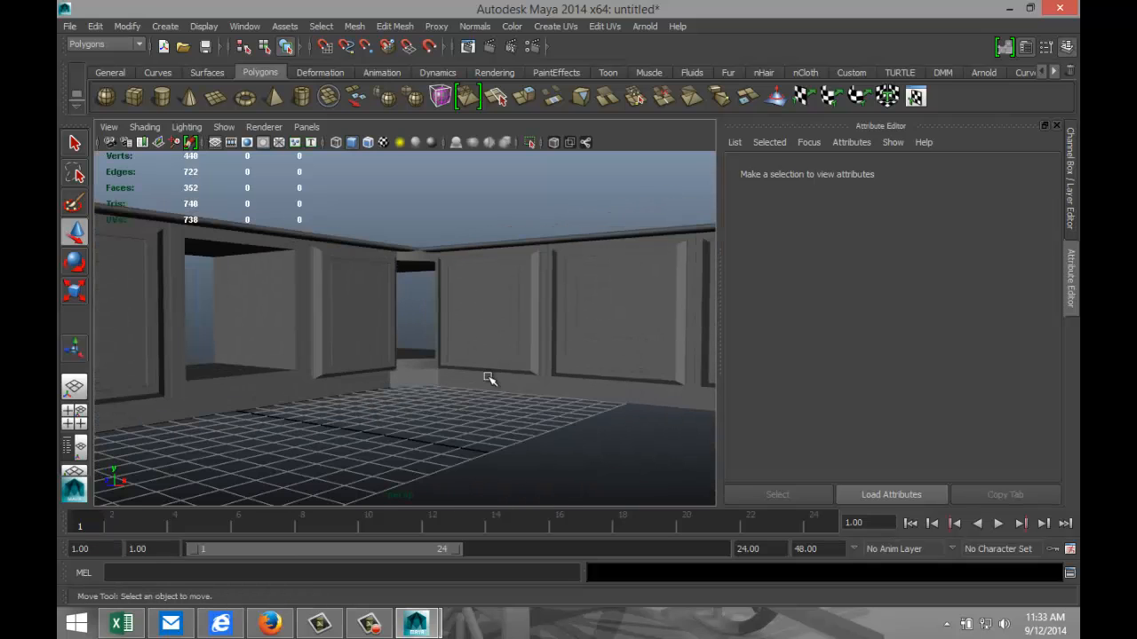
{"action": "left_click_drag", "start_coordinate": [490, 381], "coordinate": [429, 413], "text": "alt"}
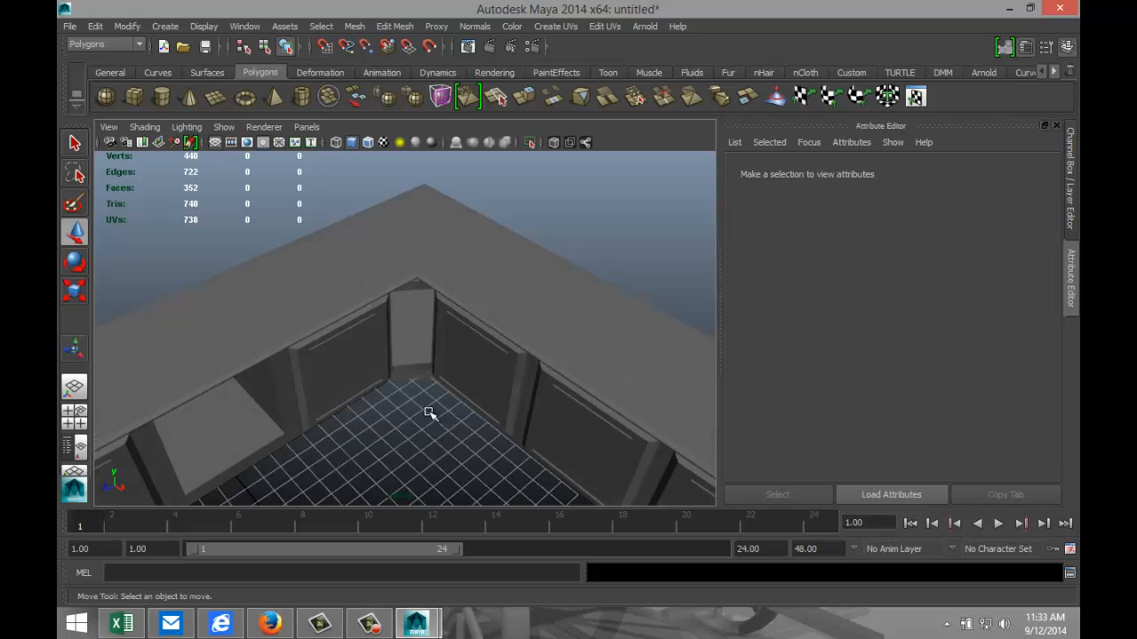
{"action": "left_click", "coordinate": [360, 371]}
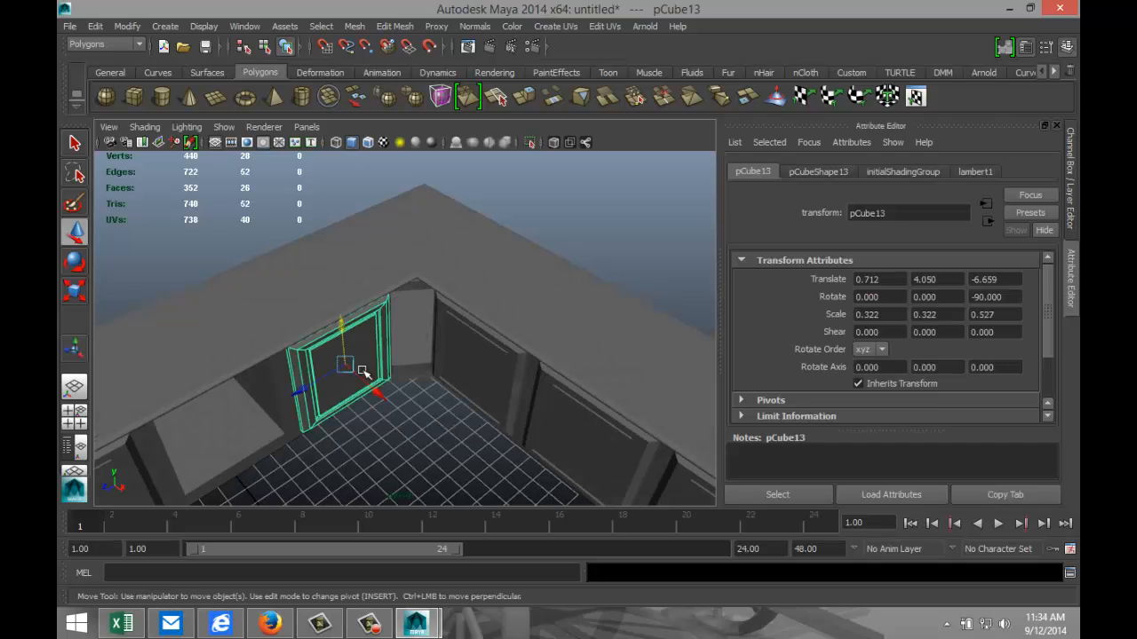
{"action": "key", "text": "ctrl+d"}
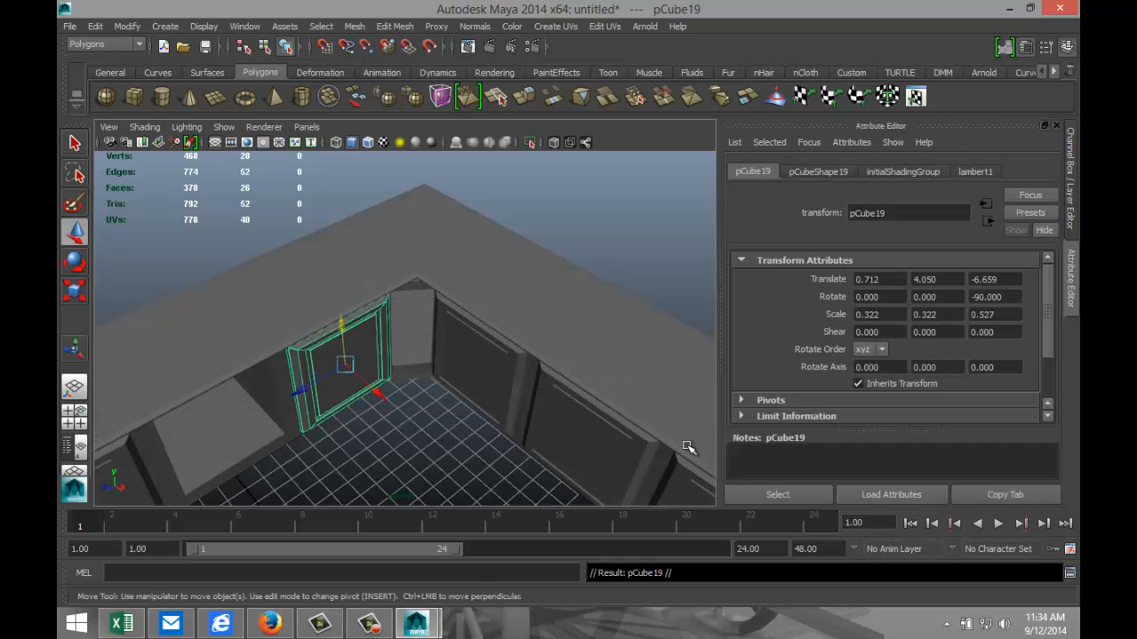
{"action": "left_click_drag", "start_coordinate": [388, 397], "coordinate": [435, 474]}
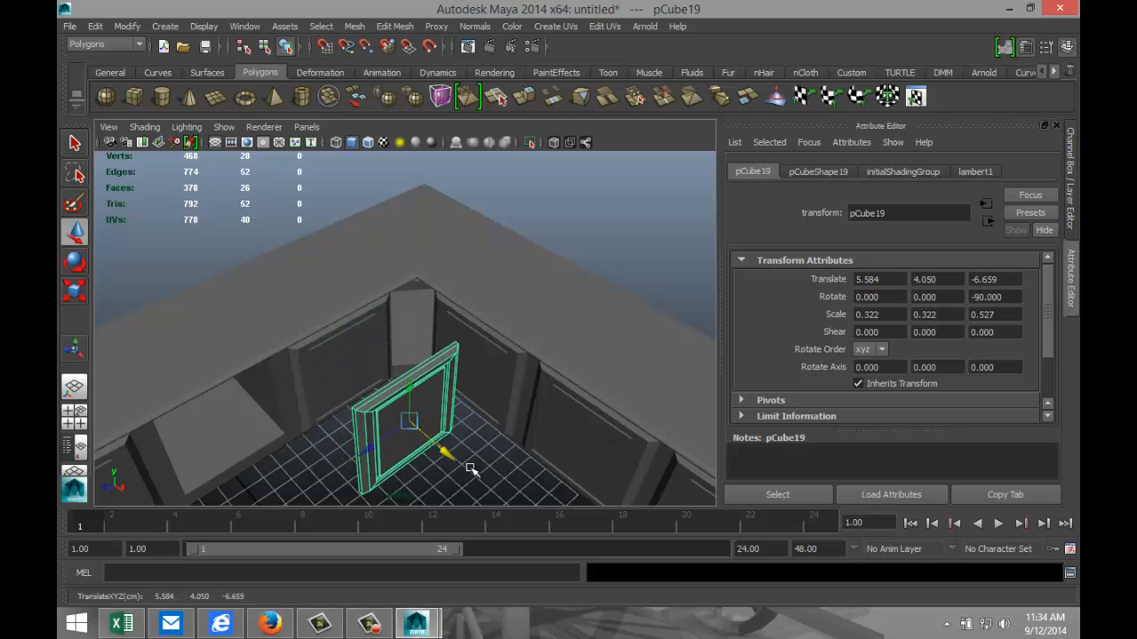
{"action": "key", "text": "e"}
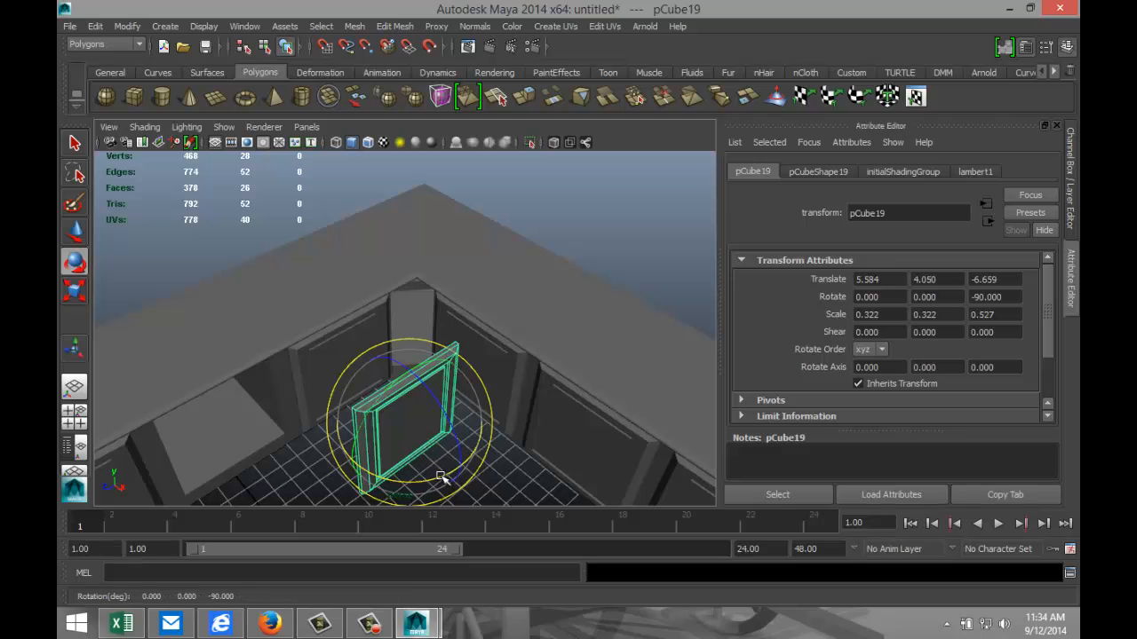
{"action": "left_click_drag", "start_coordinate": [441, 477], "coordinate": [388, 481]}
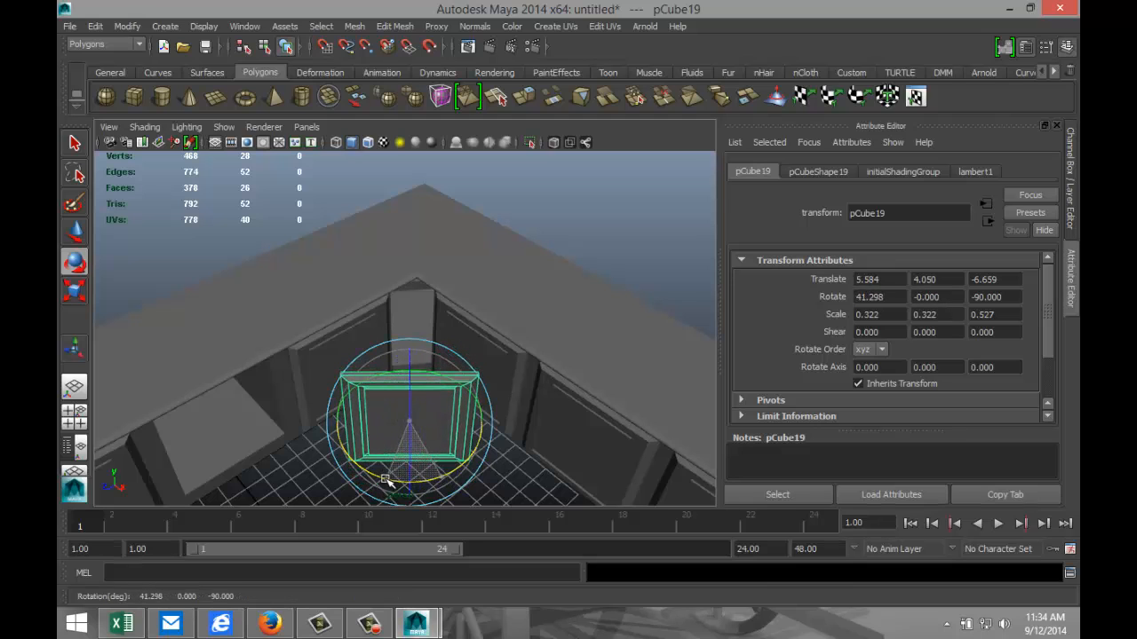
Step: Move the angled door in the top view onto the diagonal corner cabinet, to about X 1.26 and Z -10.62
{"action": "left_click", "coordinate": [74, 415]}
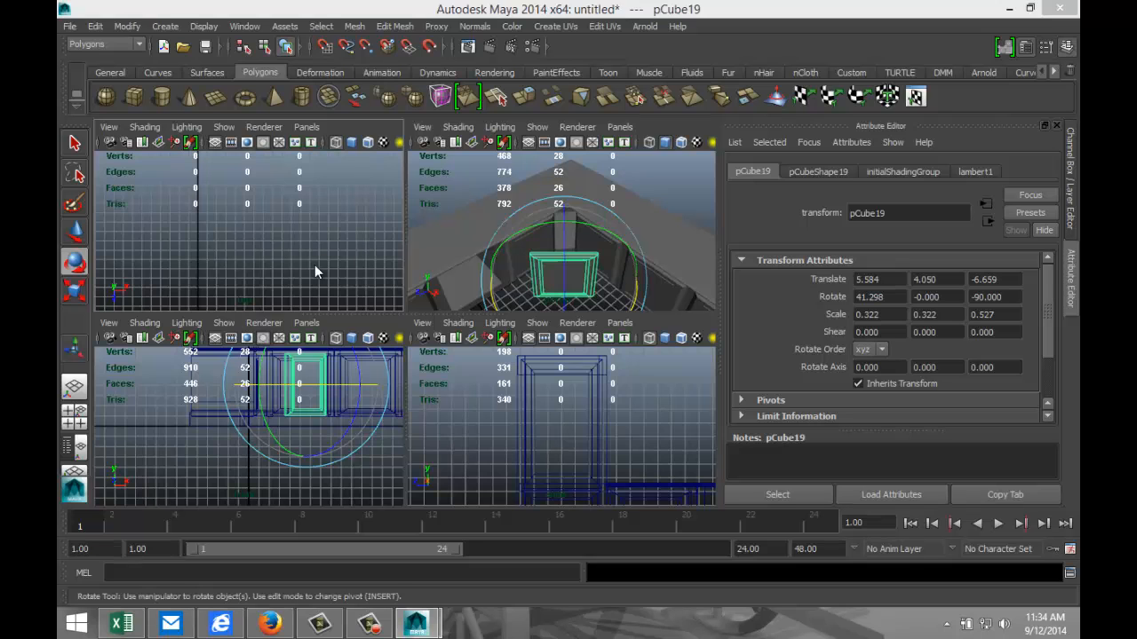
{"action": "key", "text": "space"}
{"action": "key", "text": "f"}
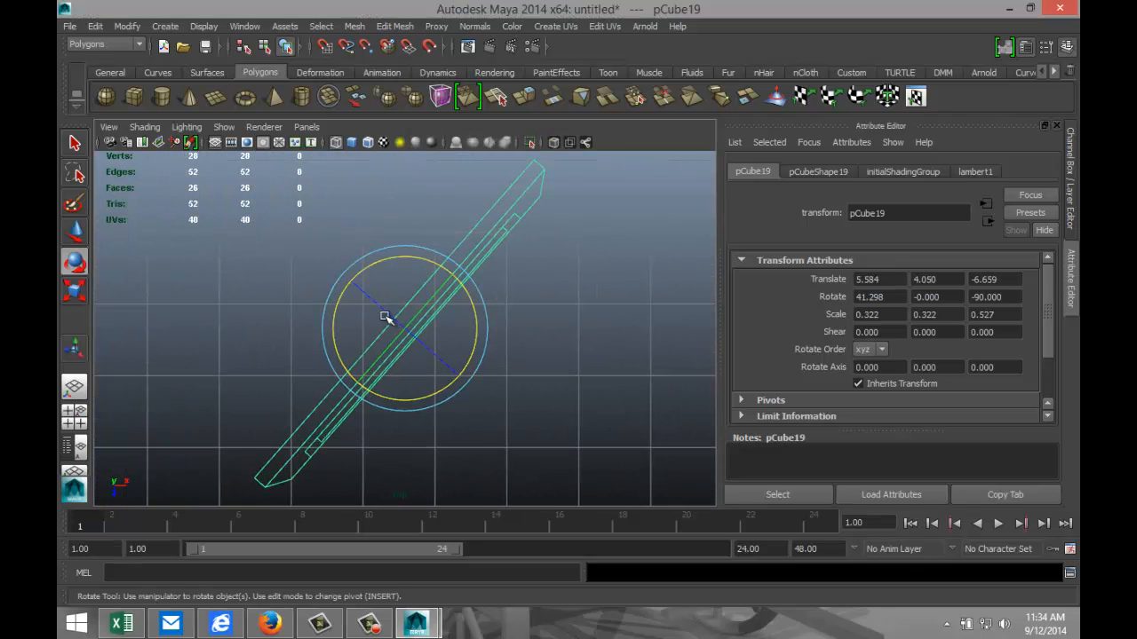
{"action": "scroll", "coordinate": [408, 325], "scroll_direction": "down", "scroll_amount": 2}
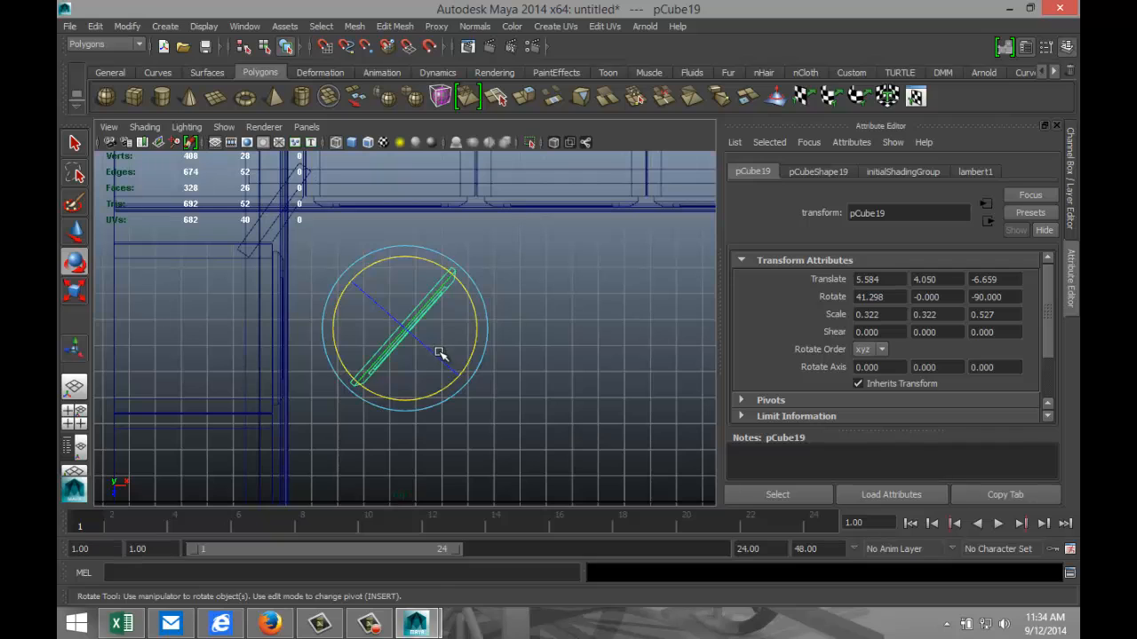
{"action": "key", "text": "w"}
{"action": "left_click_drag", "start_coordinate": [407, 331], "coordinate": [293, 226]}
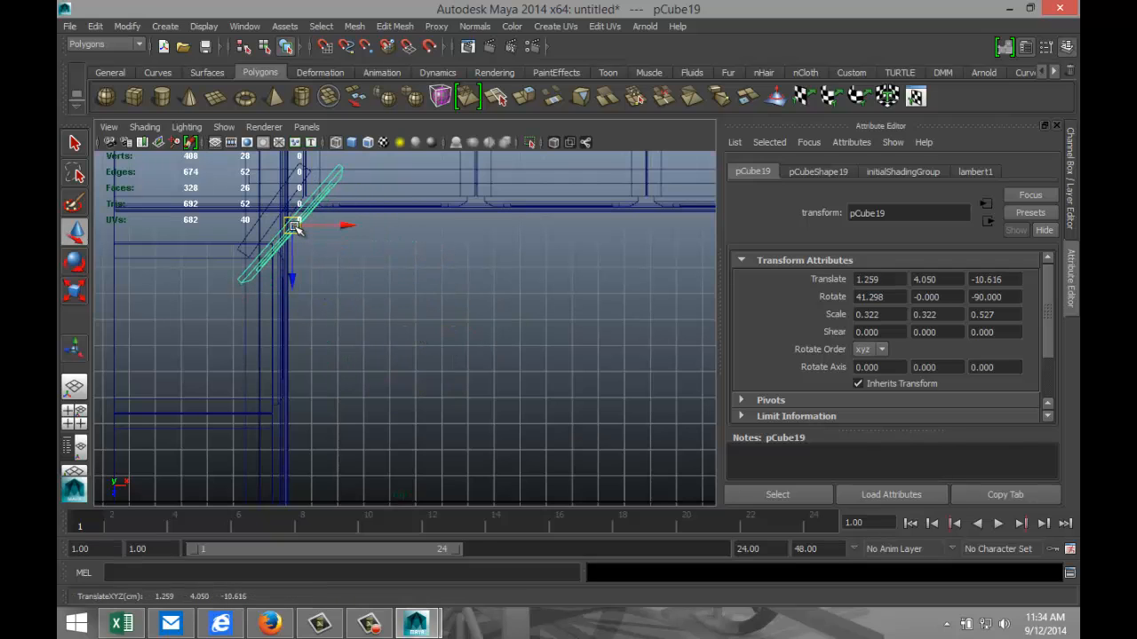
{"action": "key", "text": "f"}
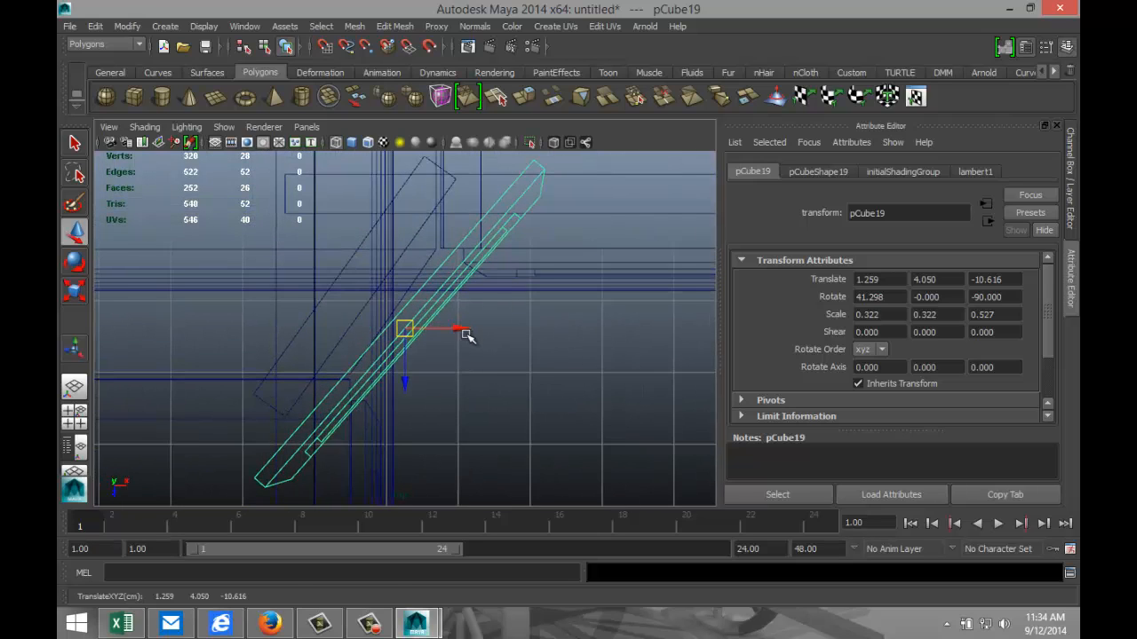
Step: Rotate the diagonal corner door to about 35.3 degrees on X and shift it to about X 1.09 and Z -10.76
{"action": "key", "text": "e"}
{"action": "left_click_drag", "start_coordinate": [469, 352], "coordinate": [470, 351]}
{"action": "key", "text": "w"}
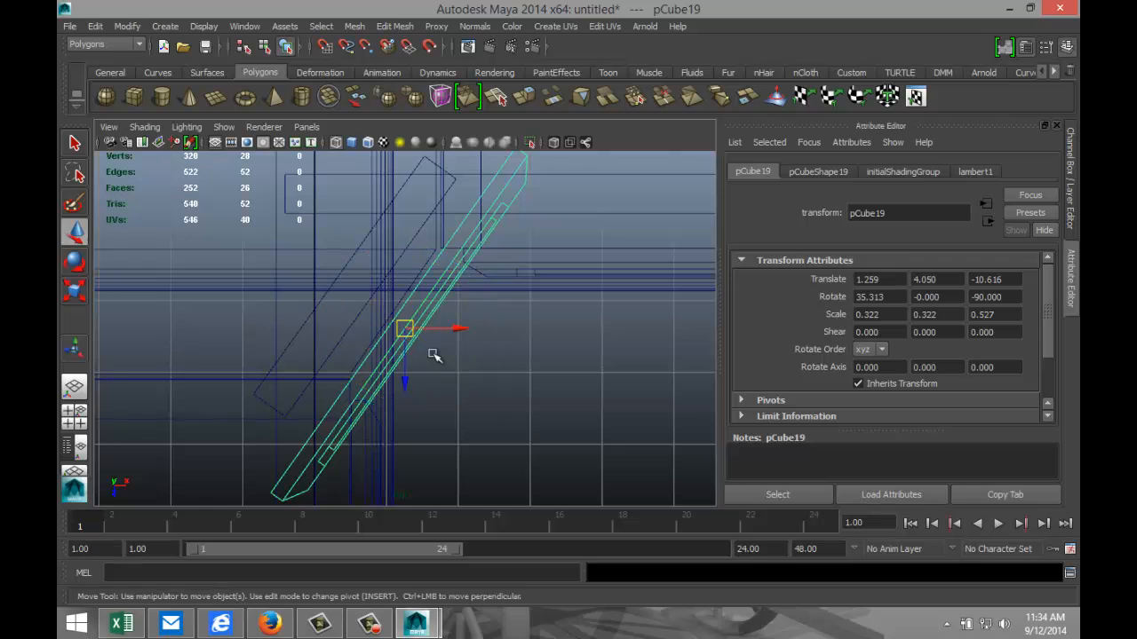
{"action": "mouse_move", "coordinate": [407, 330]}
{"action": "left_mouse_down"}
{"action": "mouse_move", "coordinate": [385, 316]}
{"action": "mouse_move", "coordinate": [392, 322]}
{"action": "left_mouse_up"}
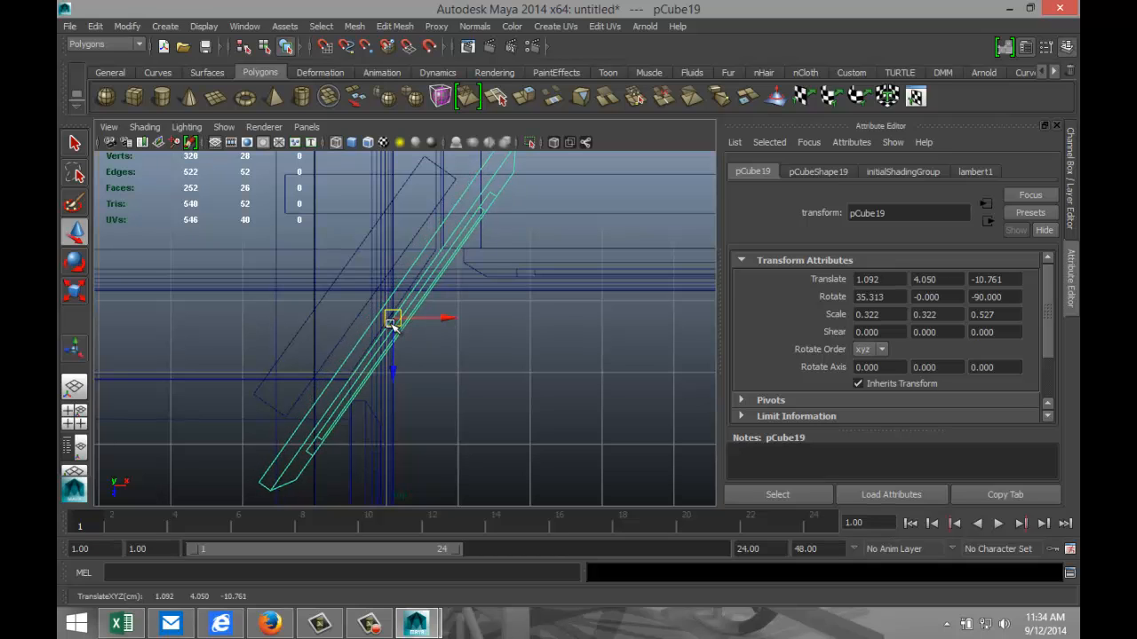
Step: Scale the corner door's width to about 0.215 on Z so it fits between the two neighbouring doors
{"action": "left_click", "coordinate": [81, 415]}
{"action": "key", "text": "space"}
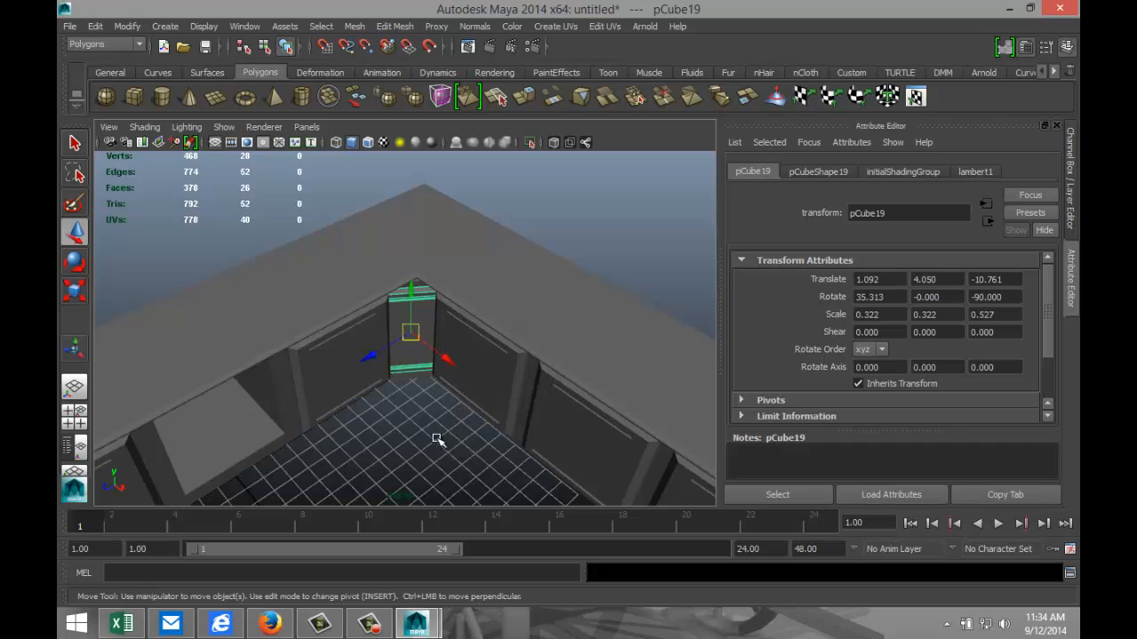
{"action": "key", "text": "r"}
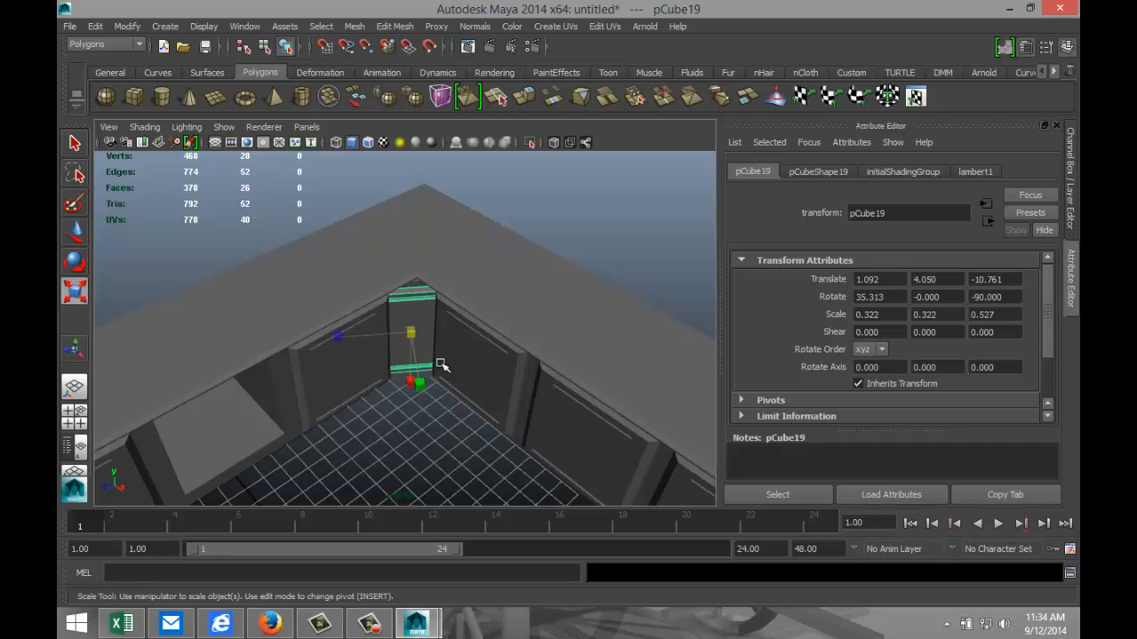
{"action": "left_click_drag", "start_coordinate": [340, 338], "coordinate": [374, 335]}
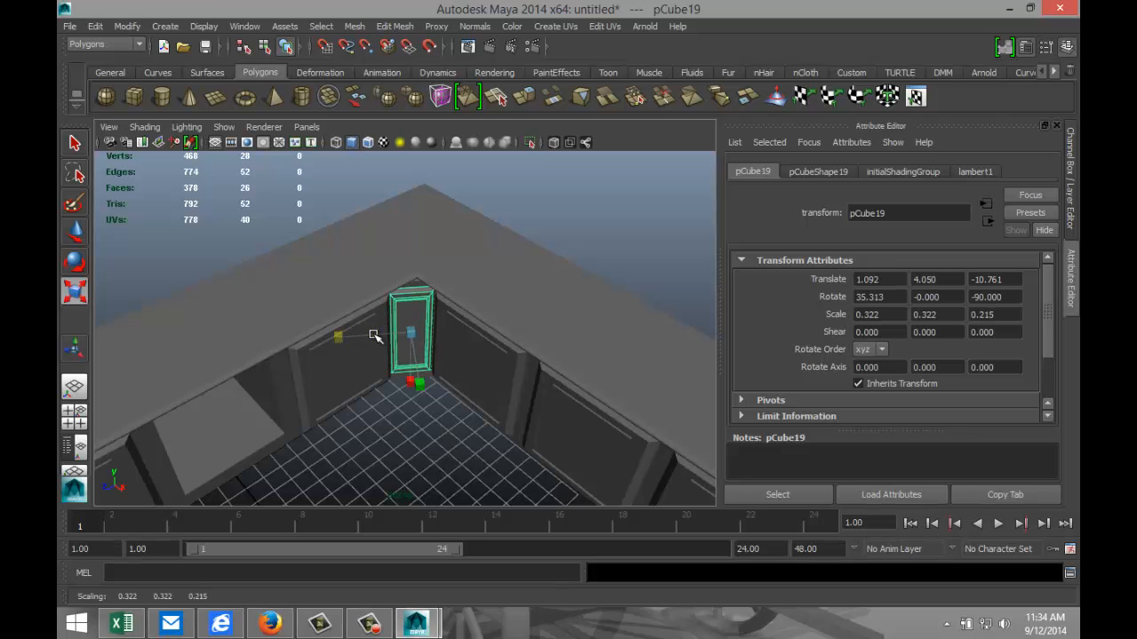
{"action": "scroll", "coordinate": [476, 393], "scroll_direction": "up", "scroll_amount": 4}
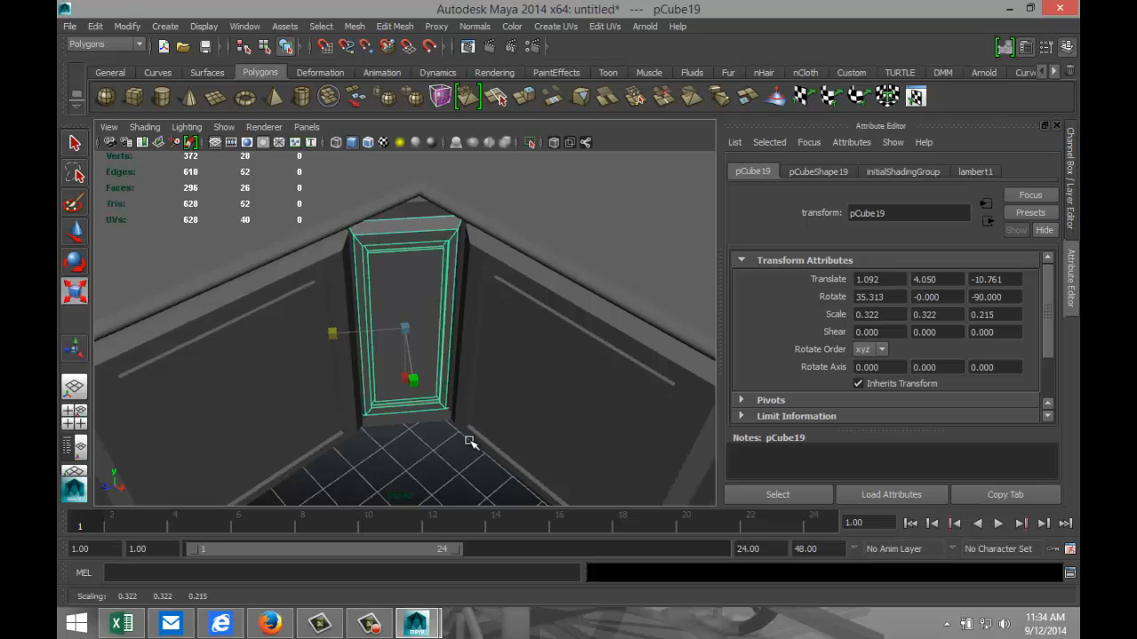
Step: Nudge the narrowed corner door to about Z -10.78 to centre it on the diagonal cabinet front, and deselect it
{"action": "left_click_drag", "start_coordinate": [471, 443], "coordinate": [457, 386], "text": "alt"}
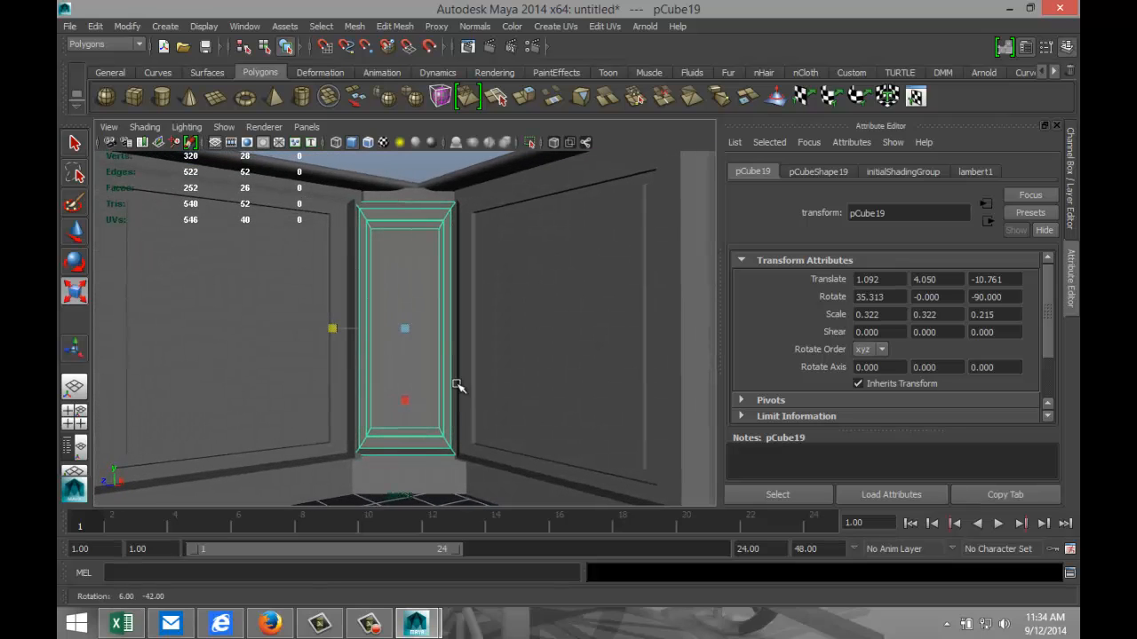
{"action": "key", "text": "w"}
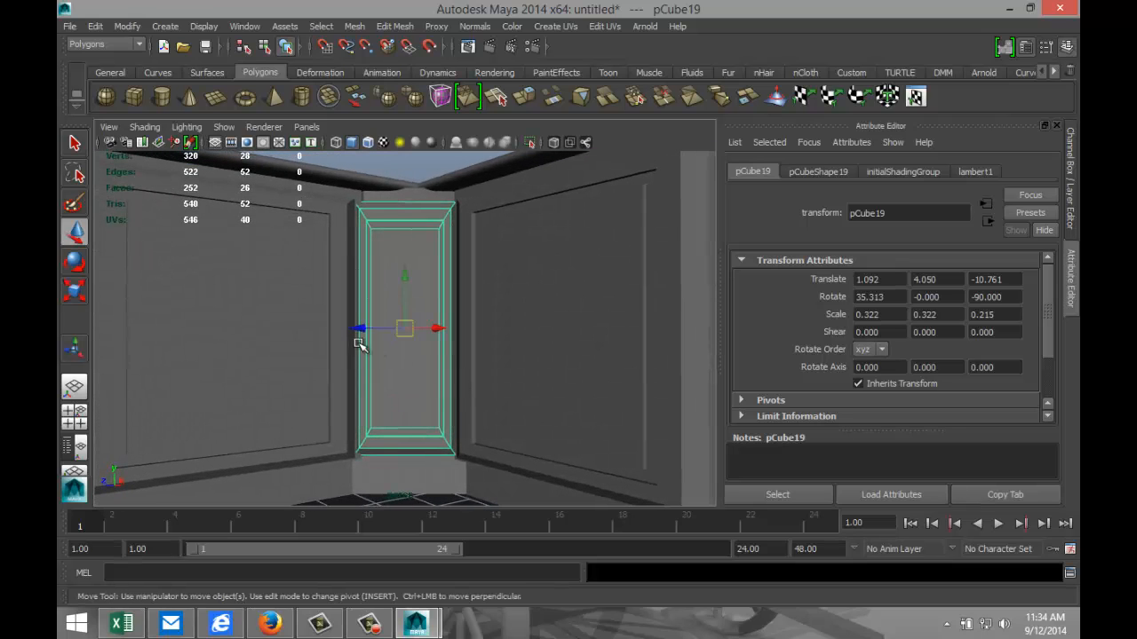
{"action": "left_click", "coordinate": [361, 330]}
{"action": "left_click_drag", "start_coordinate": [362, 331], "coordinate": [361, 332]}
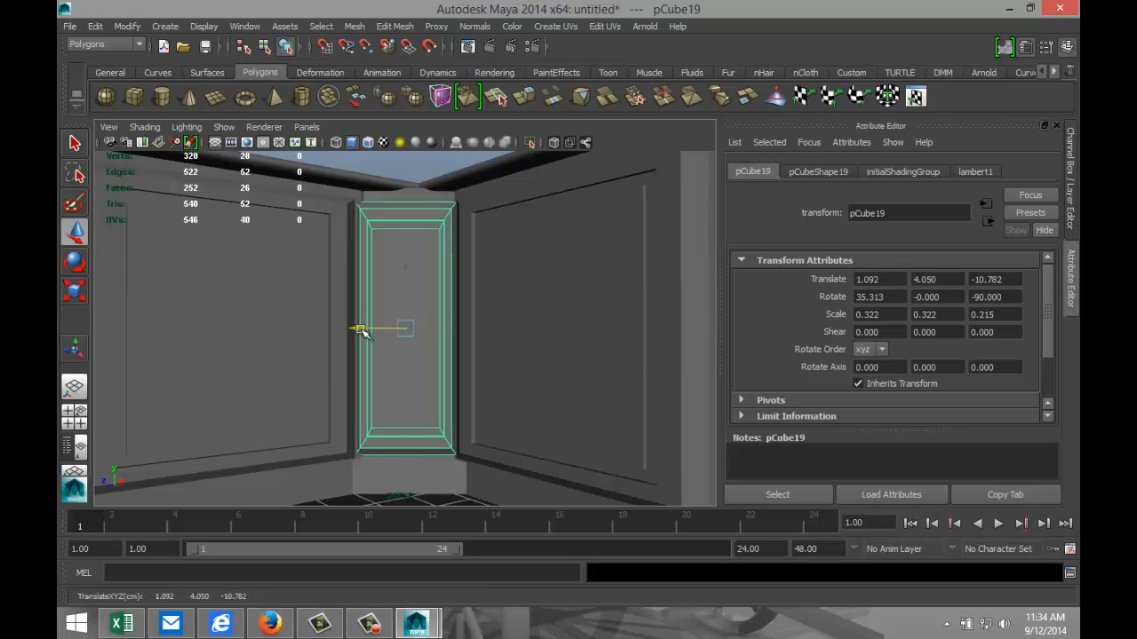
{"action": "left_click_drag", "start_coordinate": [361, 384], "coordinate": [424, 414], "text": "alt"}
{"action": "left_click", "coordinate": [399, 442]}
Step: Combine the top, bottom and both side panels of the base cabinet beside the tall cabinet into one object
{"action": "scroll", "coordinate": [401, 416], "scroll_direction": "up", "scroll_amount": 2}
{"action": "scroll", "coordinate": [426, 406], "scroll_direction": "down", "scroll_amount": 5}
{"action": "scroll", "coordinate": [425, 415], "scroll_direction": "up", "scroll_amount": 2}
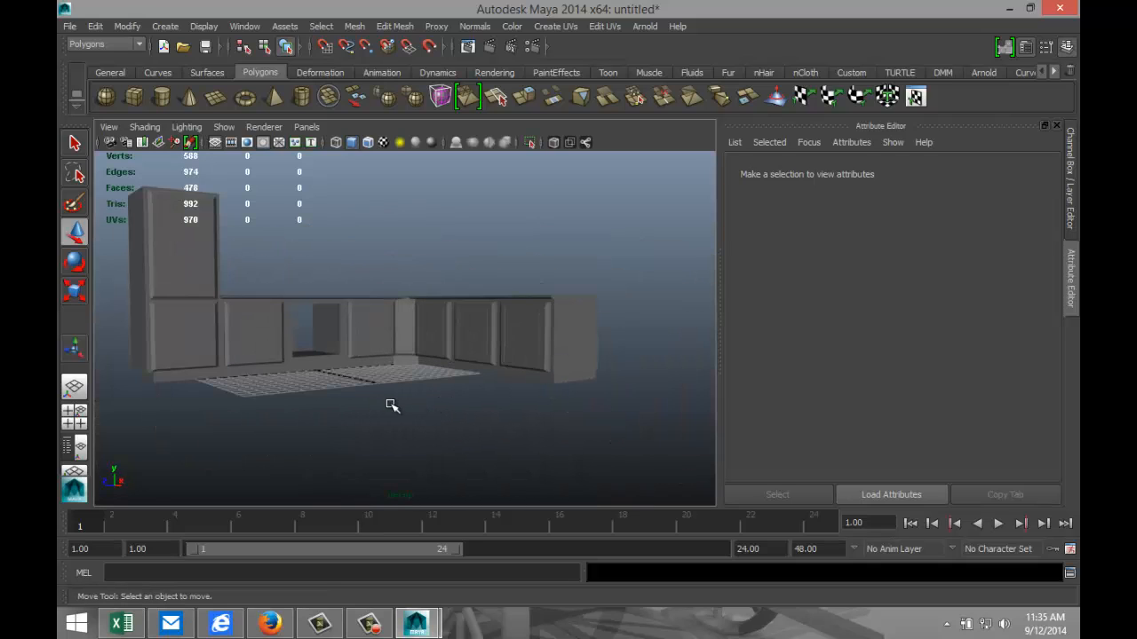
{"action": "middle_click_drag", "start_coordinate": [391, 406], "coordinate": [435, 441], "text": "alt"}
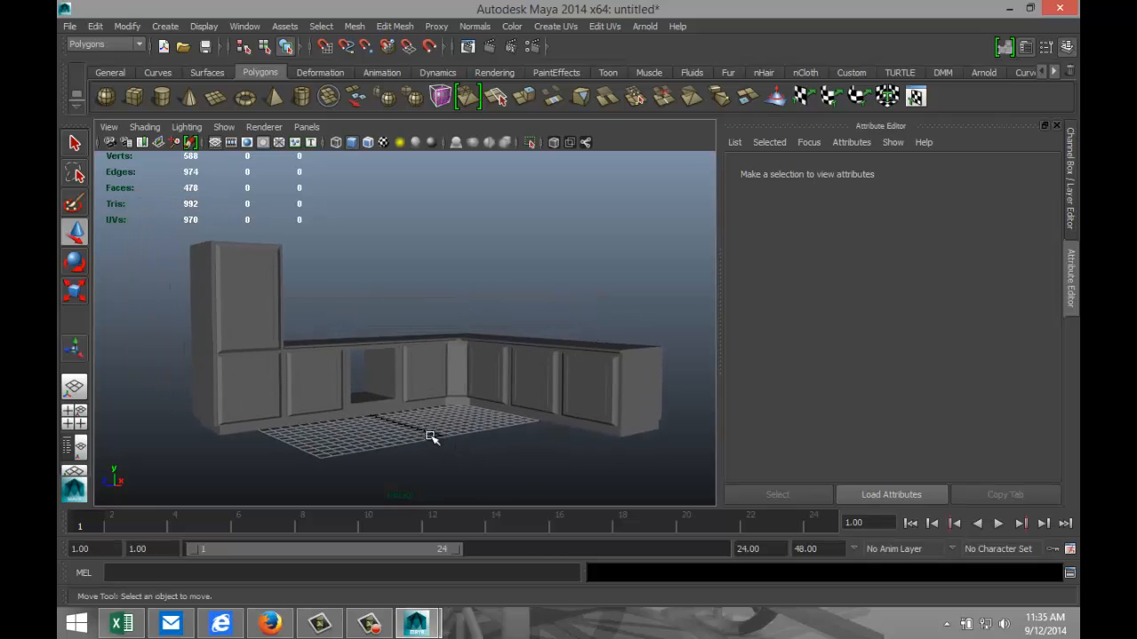
{"action": "left_click_drag", "start_coordinate": [441, 438], "coordinate": [420, 442], "text": "alt"}
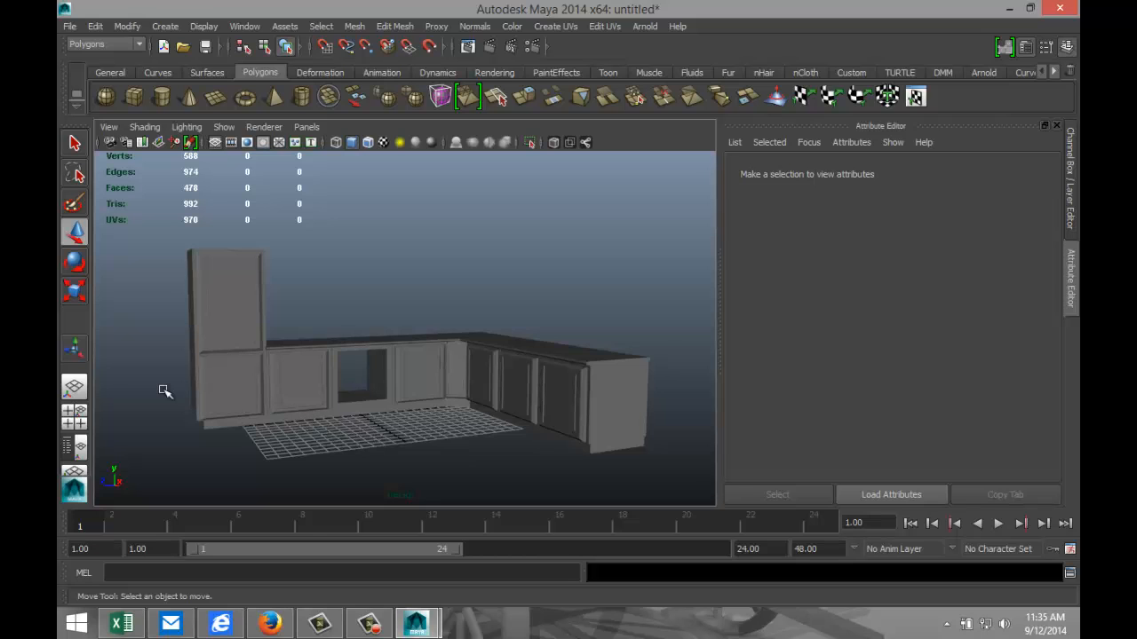
{"action": "left_click_drag", "start_coordinate": [165, 391], "coordinate": [521, 387], "text": "alt"}
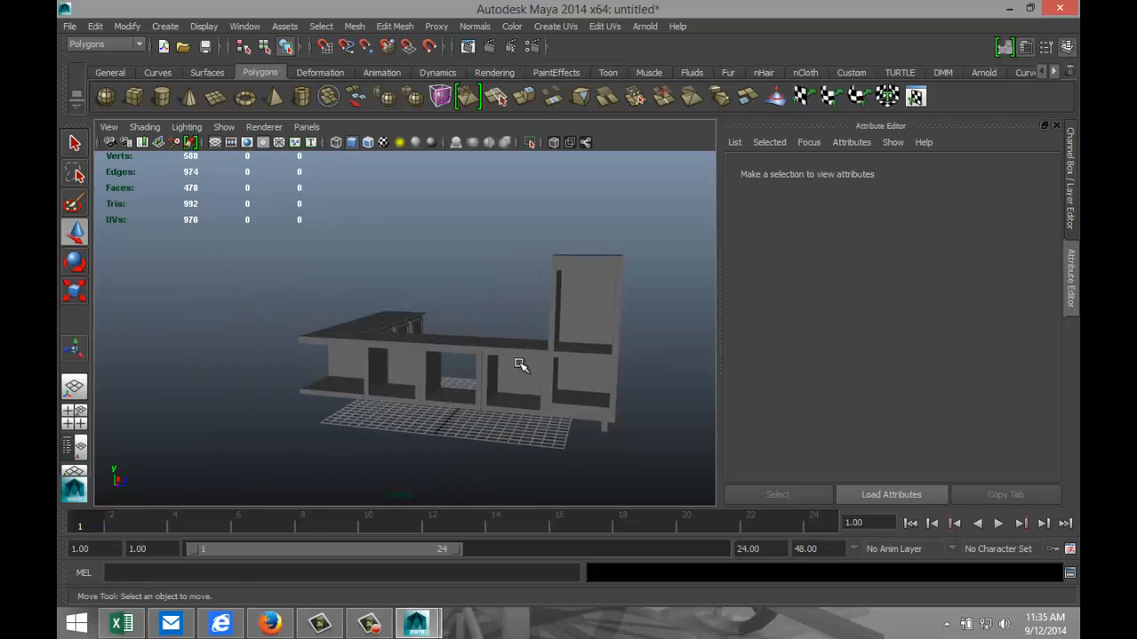
{"action": "left_click", "coordinate": [524, 359]}
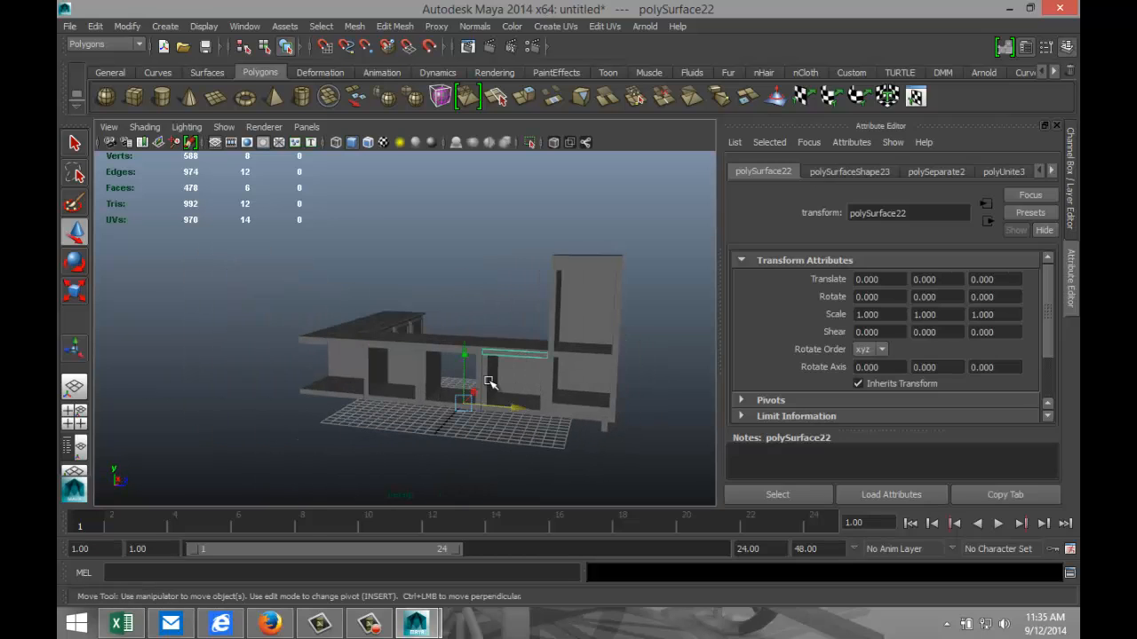
{"action": "left_click", "coordinate": [539, 396], "text": "shift"}
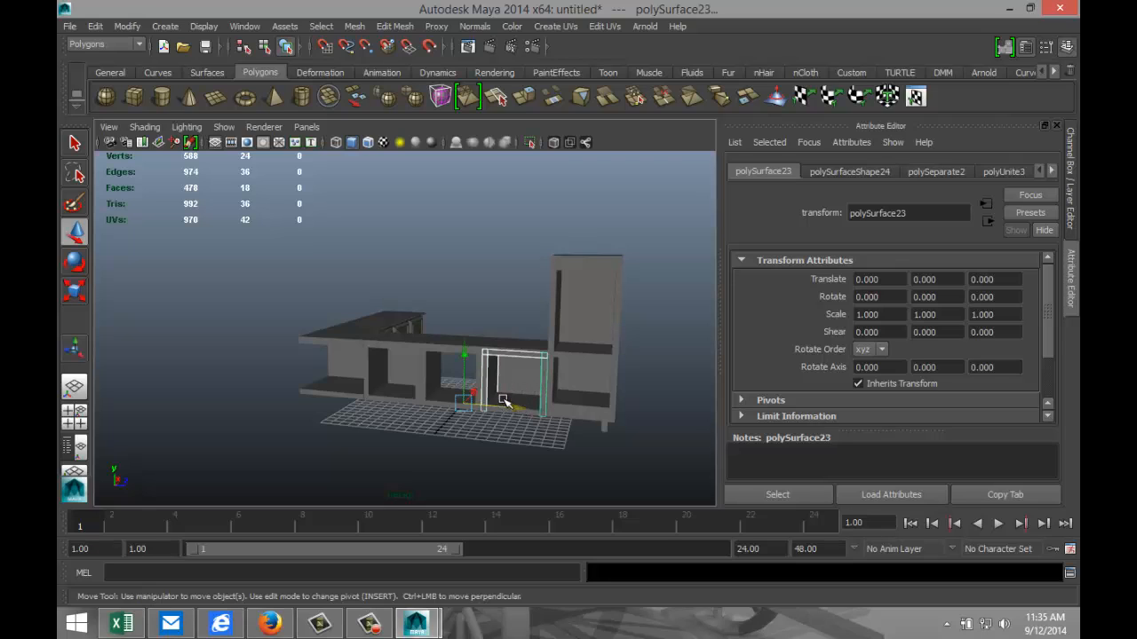
{"action": "left_click", "coordinate": [506, 402], "text": "shift"}
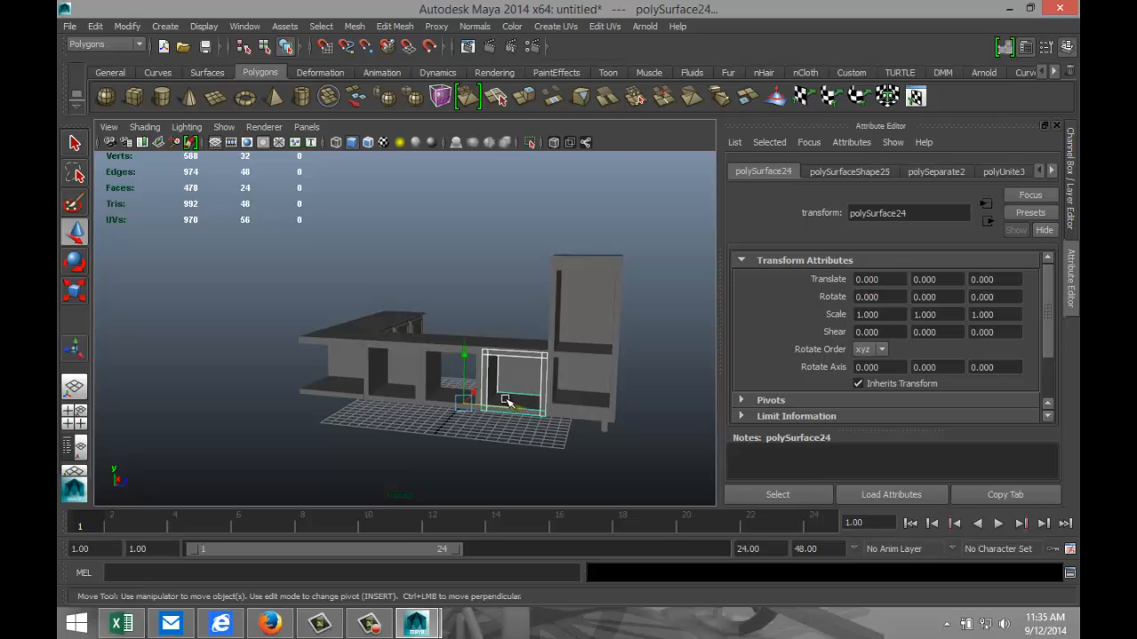
{"action": "left_click", "coordinate": [354, 26]}
{"action": "left_click", "coordinate": [398, 49]}
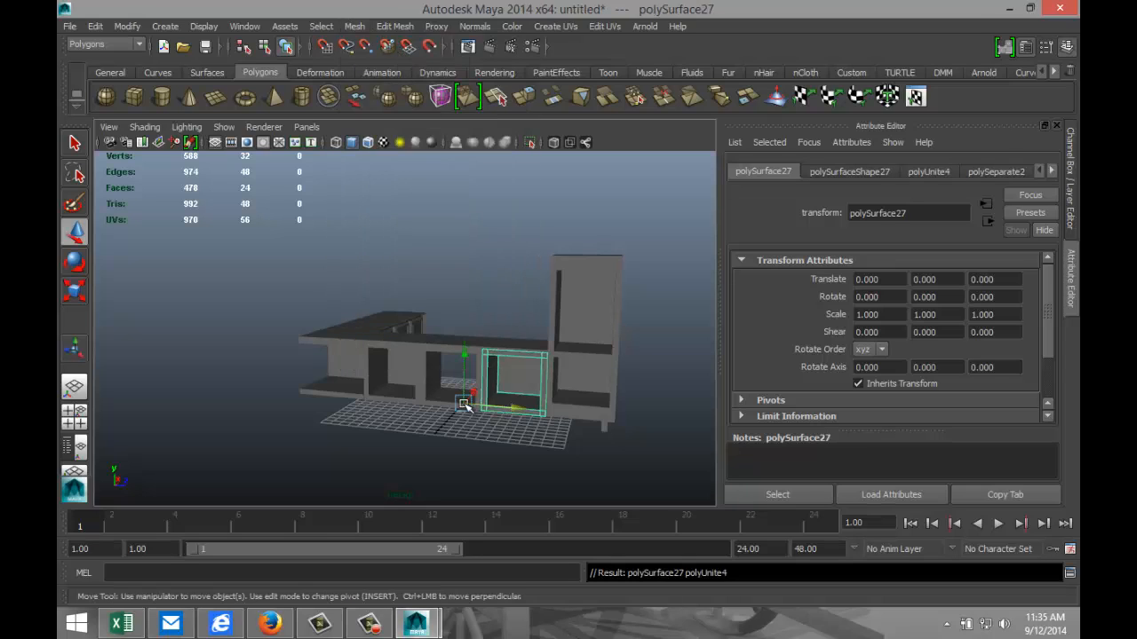
Step: Duplicate the combined base cabinet and raise the copy above the countertop to about Y 9.48
{"action": "key", "text": "ctrl+d"}
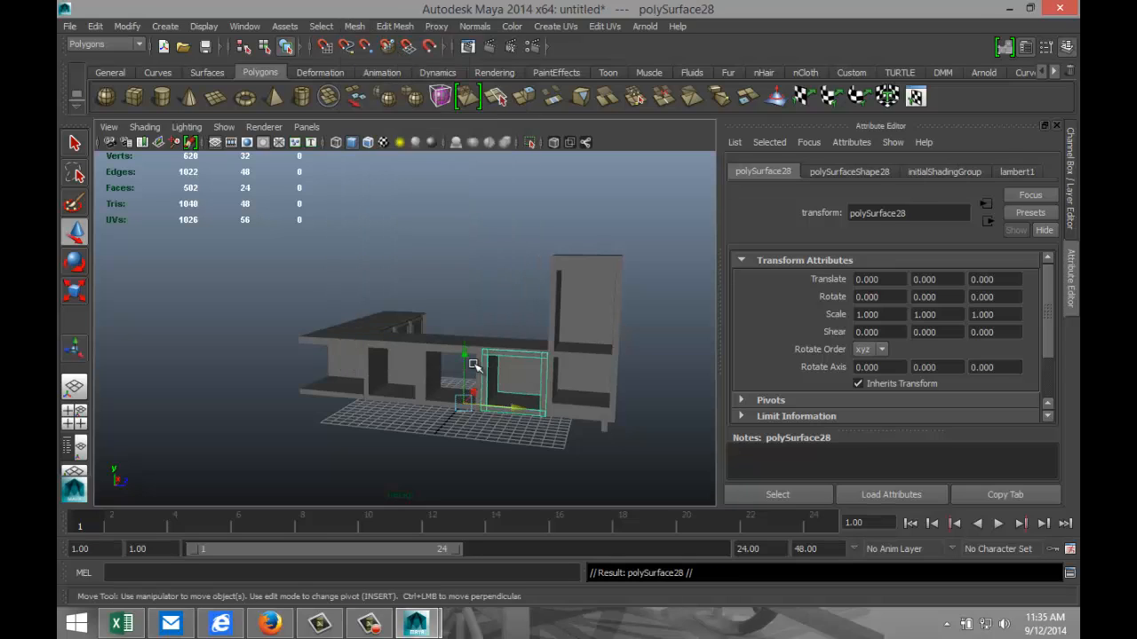
{"action": "left_click_drag", "start_coordinate": [464, 353], "coordinate": [478, 260]}
{"action": "left_click_drag", "start_coordinate": [558, 394], "coordinate": [251, 381], "text": "alt"}
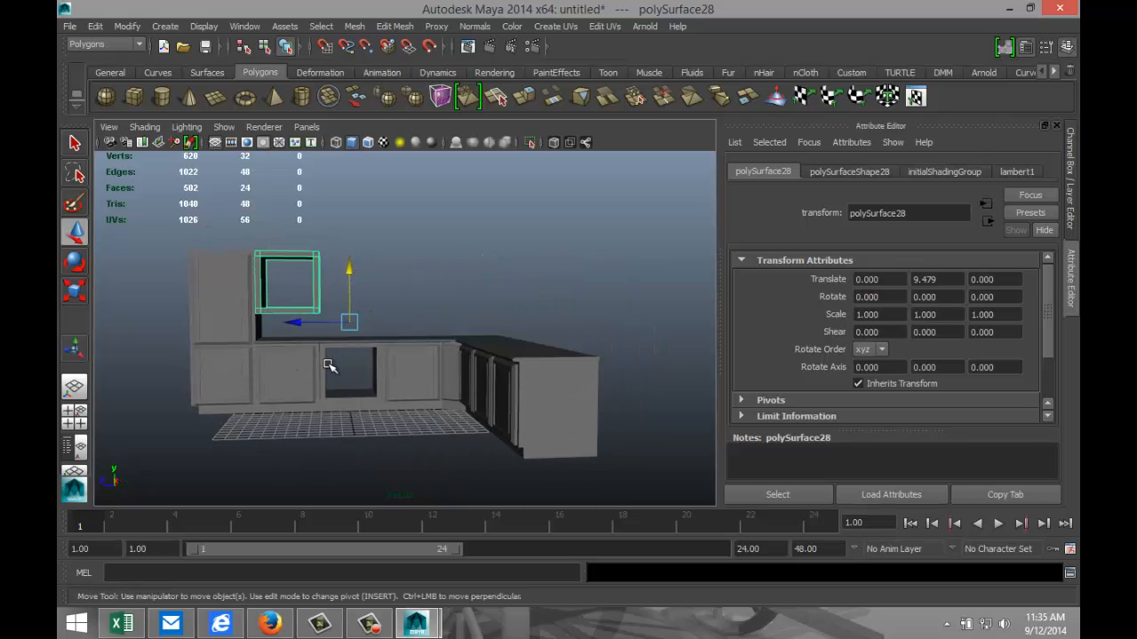
Step: Scale the raised cabinet's height to about 0.575 and move it to about Y 12.64, level with the tall cabinet's top
{"action": "key", "text": "f"}
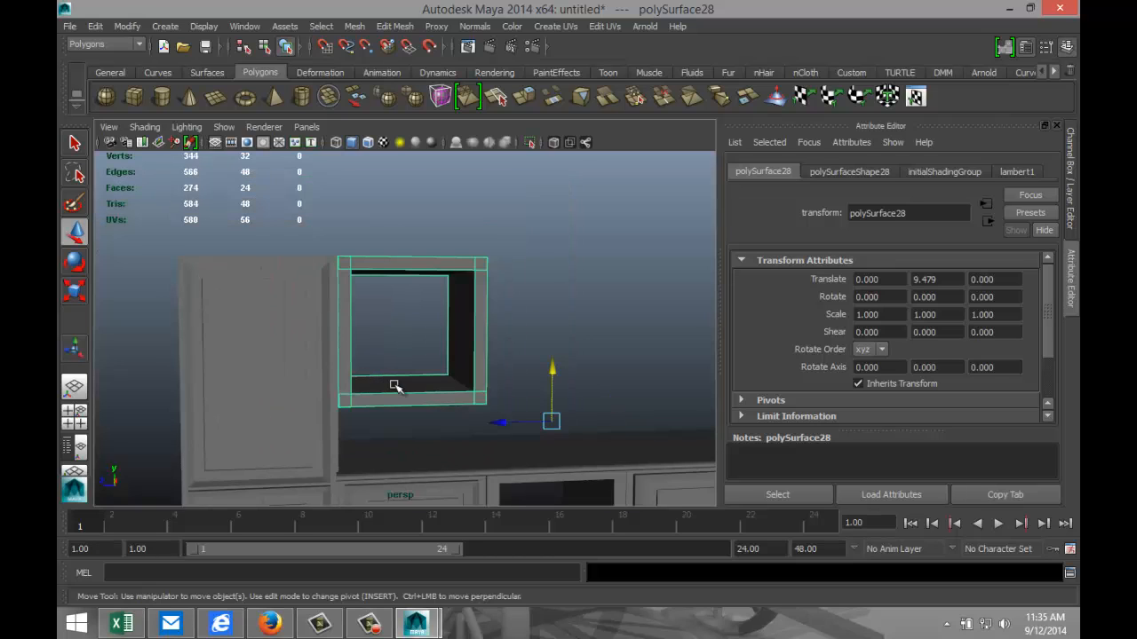
{"action": "key", "text": "r"}
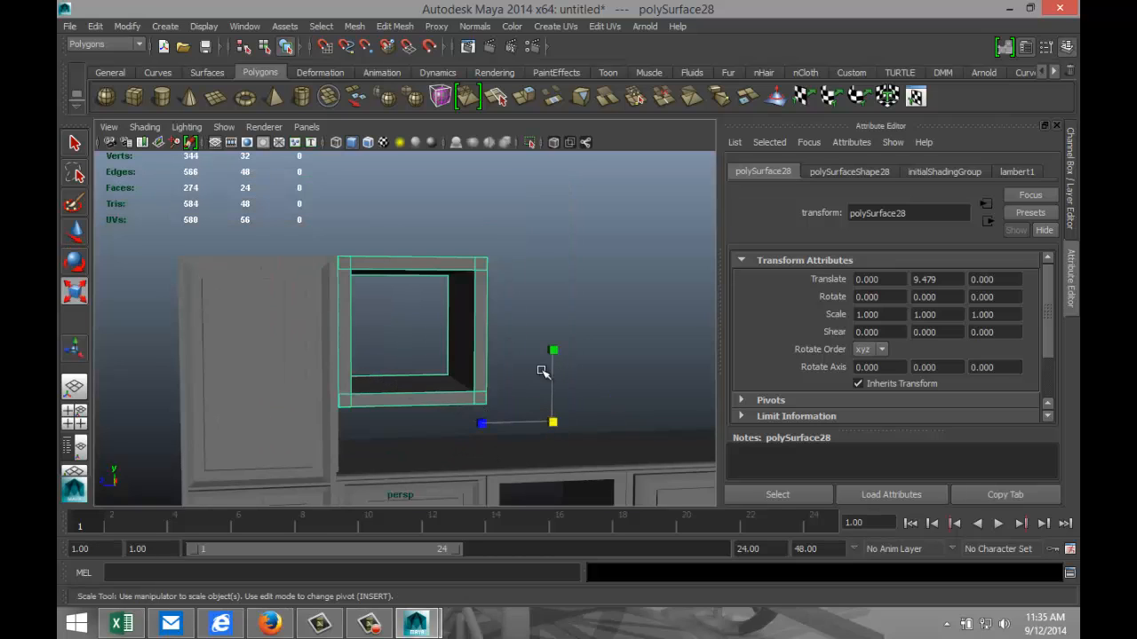
{"action": "left_click_drag", "start_coordinate": [553, 350], "coordinate": [554, 380]}
{"action": "key", "text": "w"}
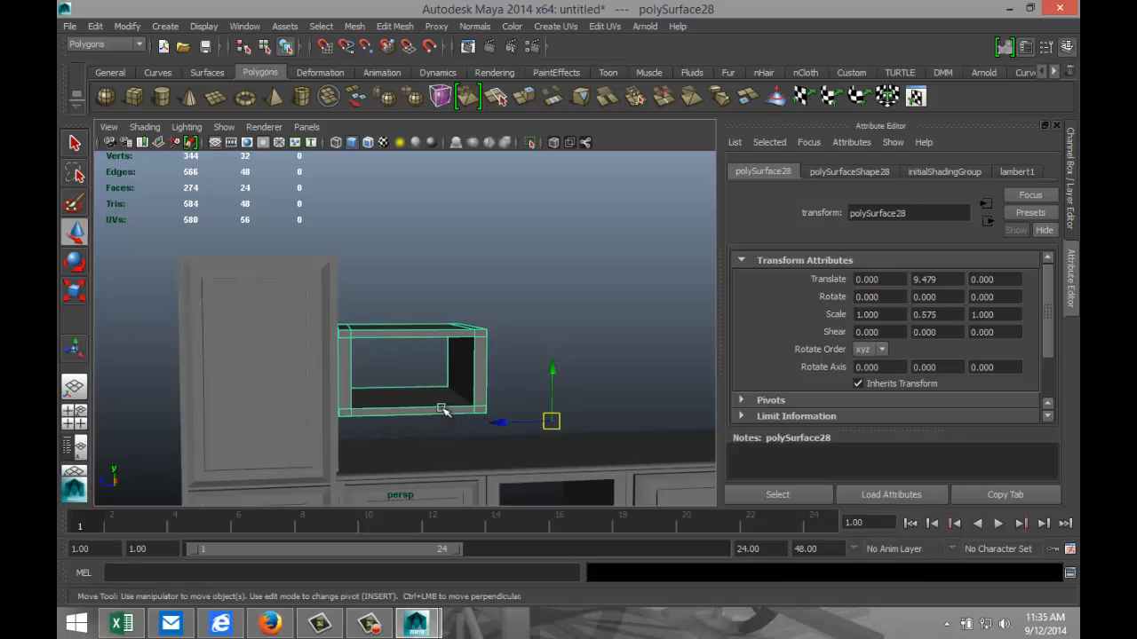
{"action": "left_click_drag", "start_coordinate": [550, 376], "coordinate": [538, 301]}
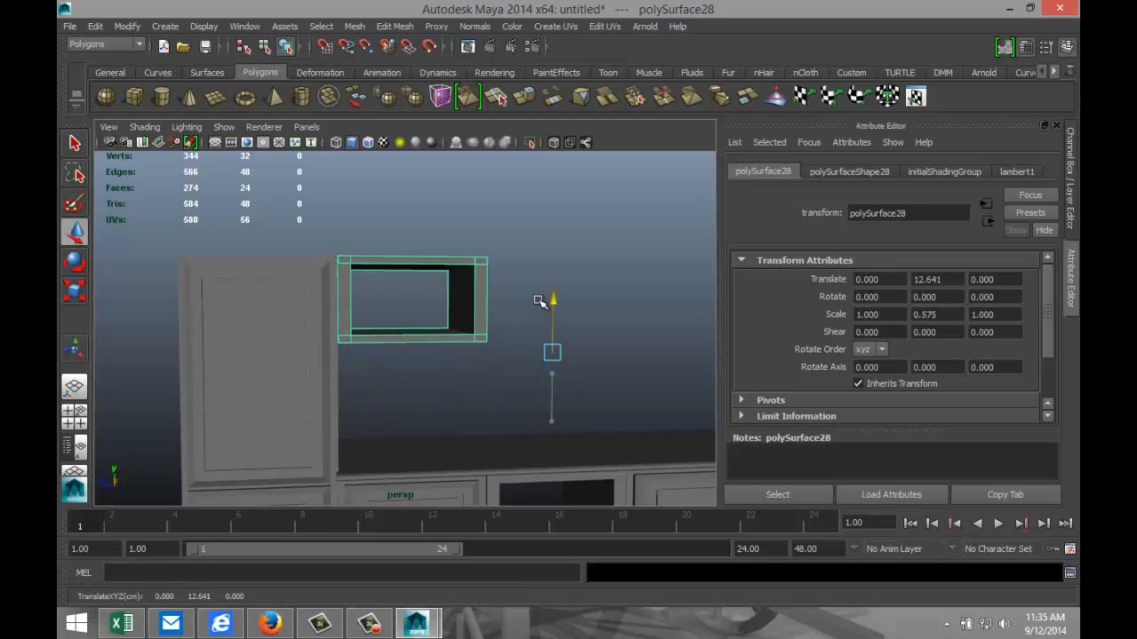
{"action": "left_click", "coordinate": [78, 421]}
{"action": "key", "text": "space"}
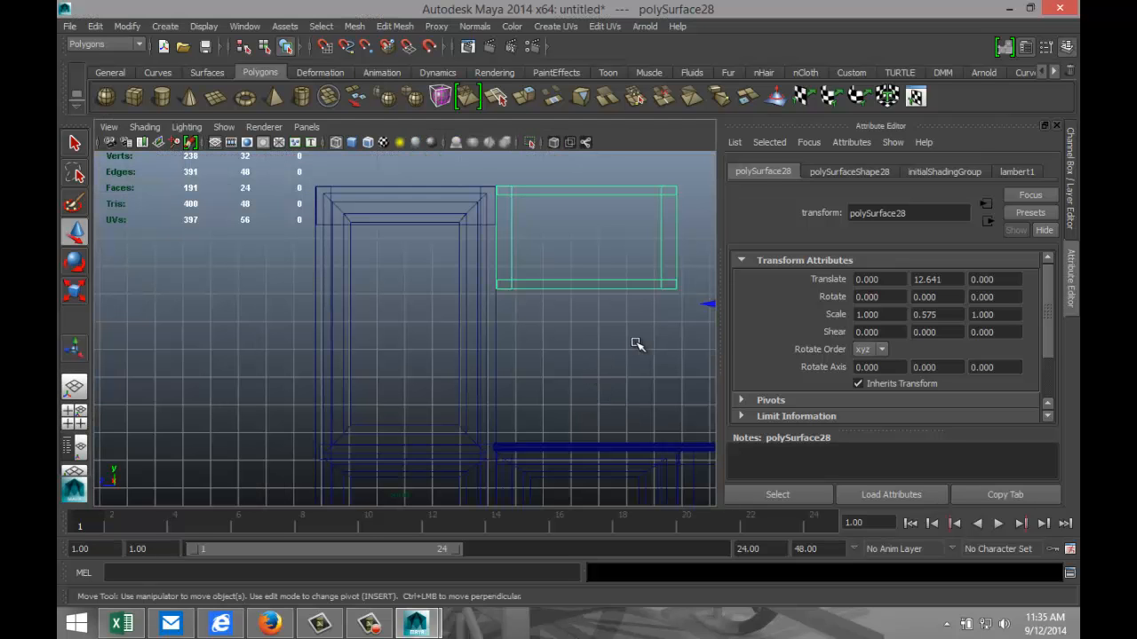
{"action": "scroll", "coordinate": [637, 342], "scroll_direction": "down", "scroll_amount": 1}
{"action": "scroll", "coordinate": [641, 337], "scroll_direction": "down", "scroll_amount": 2}
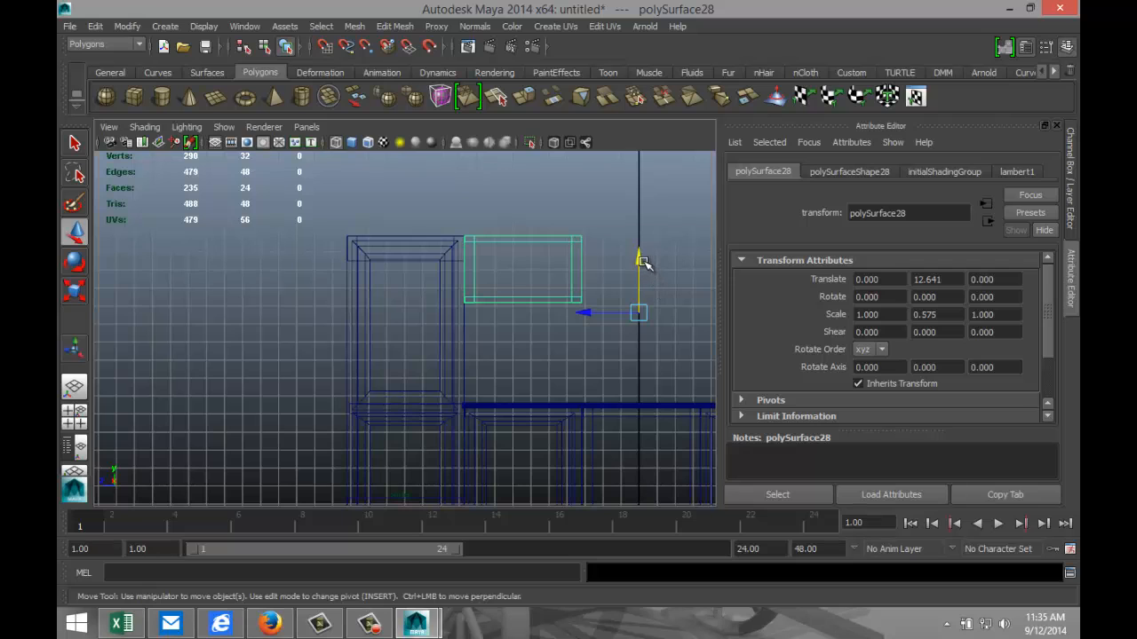
{"action": "left_click_drag", "start_coordinate": [640, 259], "coordinate": [641, 260]}
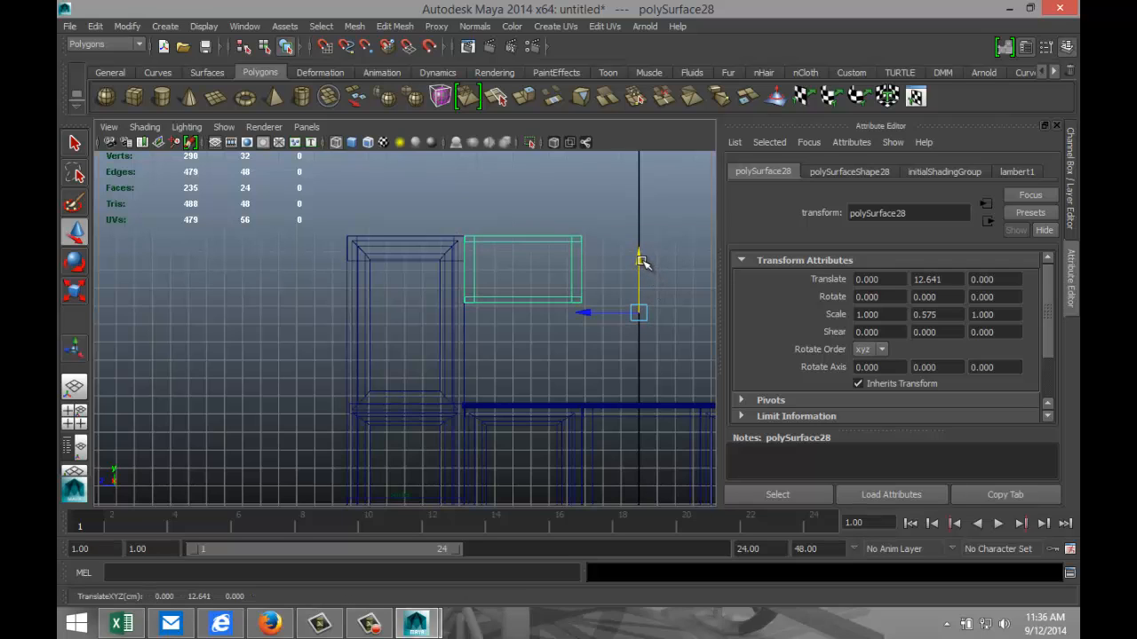
Step: Duplicate the wall cabinet and move the copy to about Z -13.34, over the base cabinet beside the corner
{"action": "scroll", "coordinate": [637, 307], "scroll_direction": "down", "scroll_amount": 3}
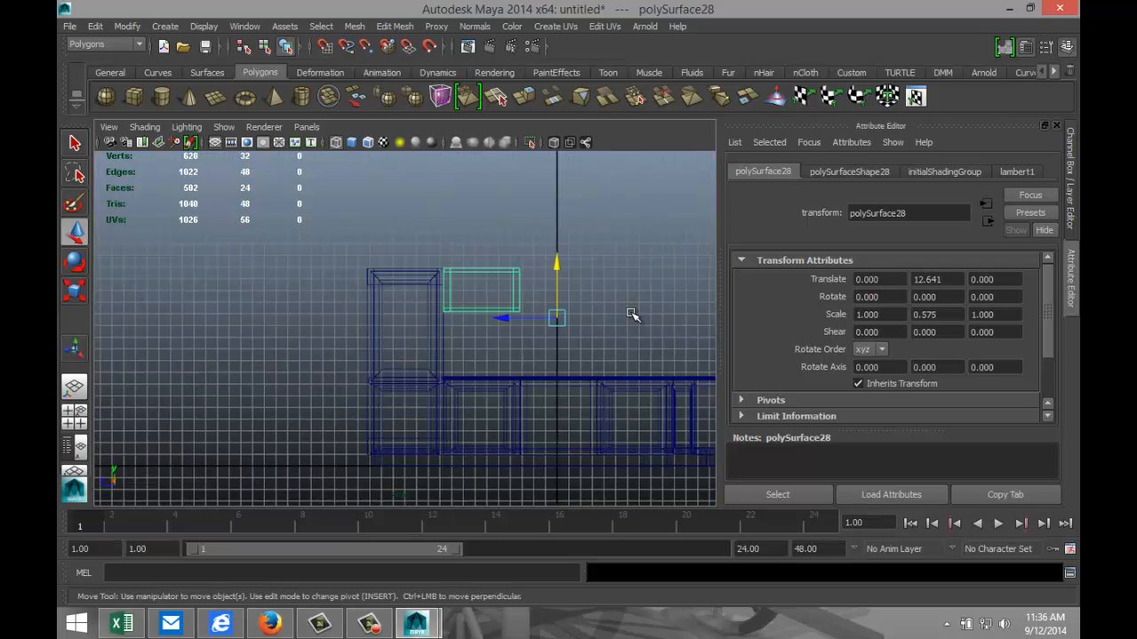
{"action": "middle_click_drag", "start_coordinate": [630, 322], "coordinate": [536, 352], "text": "alt"}
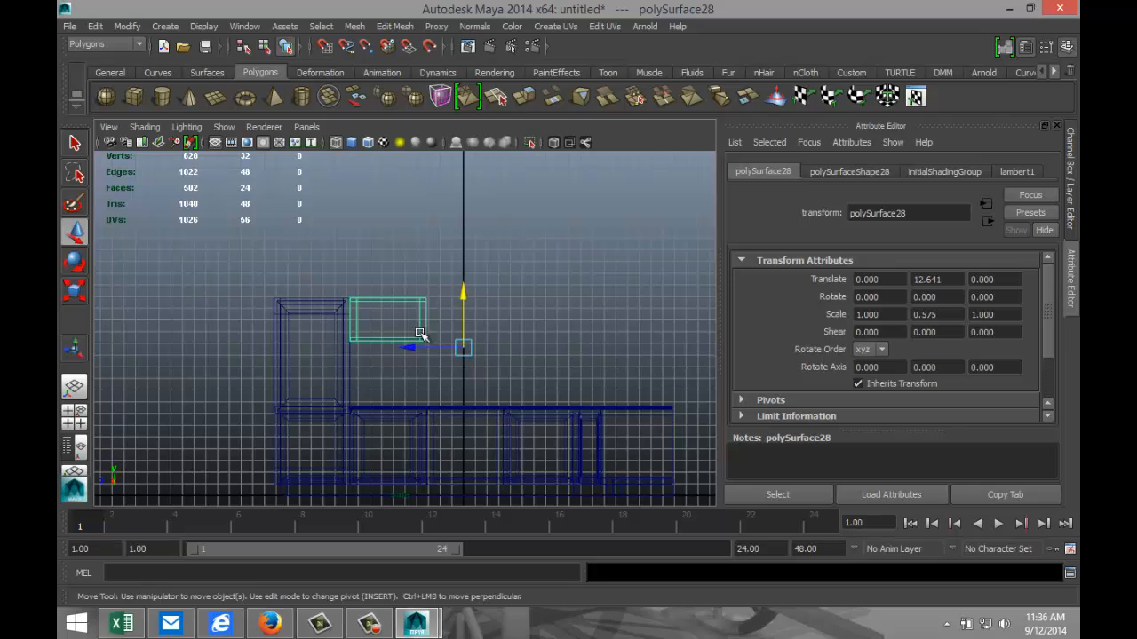
{"action": "left_click", "coordinate": [417, 233]}
{"action": "left_click", "coordinate": [431, 313]}
{"action": "key", "text": "ctrl+d"}
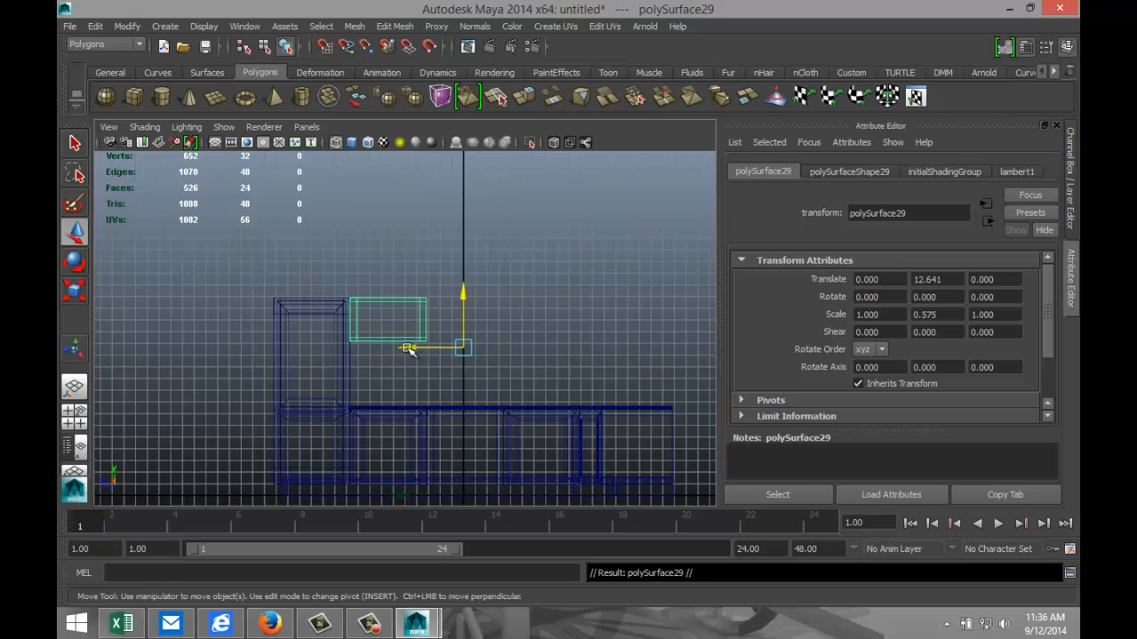
{"action": "left_click_drag", "start_coordinate": [409, 348], "coordinate": [559, 365]}
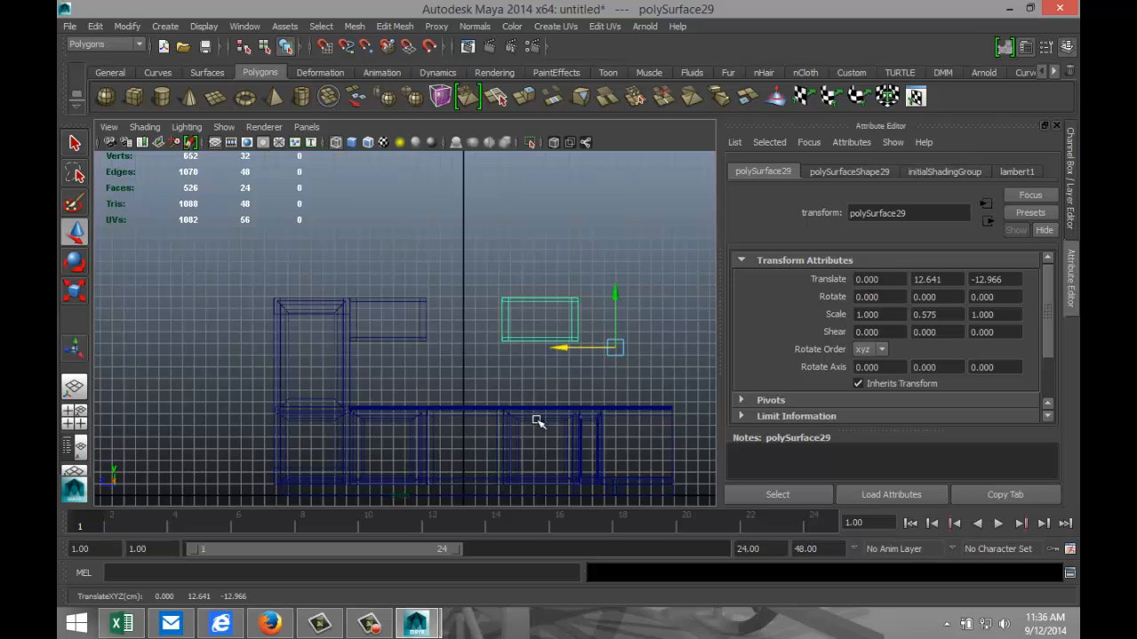
{"action": "scroll", "coordinate": [598, 426], "scroll_direction": "up", "scroll_amount": 3}
{"action": "middle_click_drag", "start_coordinate": [598, 424], "coordinate": [421, 386], "text": "alt"}
{"action": "left_click_drag", "start_coordinate": [524, 323], "coordinate": [531, 325]}
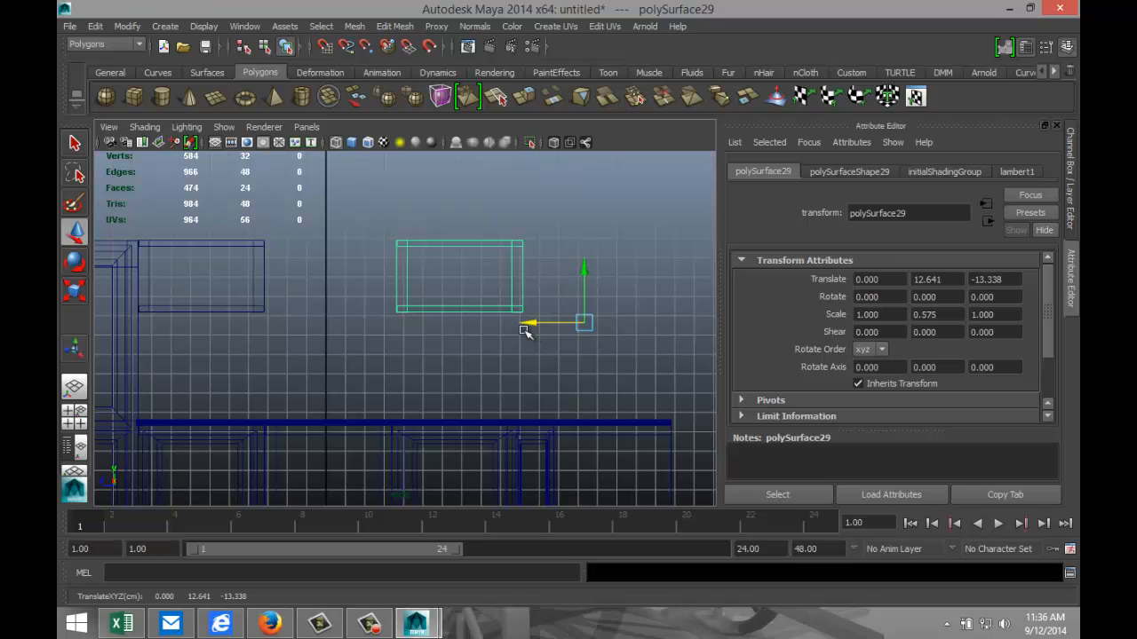
Step: Adjust the second wall cabinet in the top view to about Z -13.09, aligned with the base cabinet below
{"action": "left_click", "coordinate": [74, 413]}
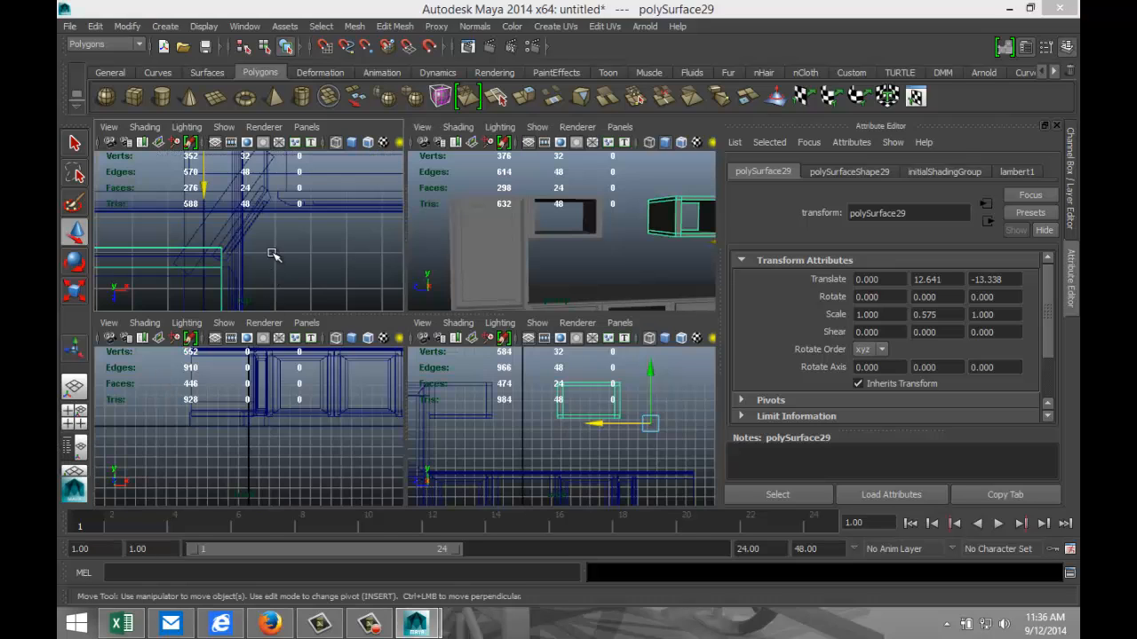
{"action": "key", "text": "space"}
{"action": "left_click_drag", "start_coordinate": [345, 326], "coordinate": [456, 409], "text": "alt"}
{"action": "scroll", "coordinate": [459, 399], "scroll_direction": "up", "scroll_amount": 1}
{"action": "middle_click_drag", "start_coordinate": [437, 419], "coordinate": [544, 316], "text": "alt"}
{"action": "scroll", "coordinate": [528, 367], "scroll_direction": "up", "scroll_amount": 5}
{"action": "scroll", "coordinate": [527, 372], "scroll_direction": "down", "scroll_amount": 6}
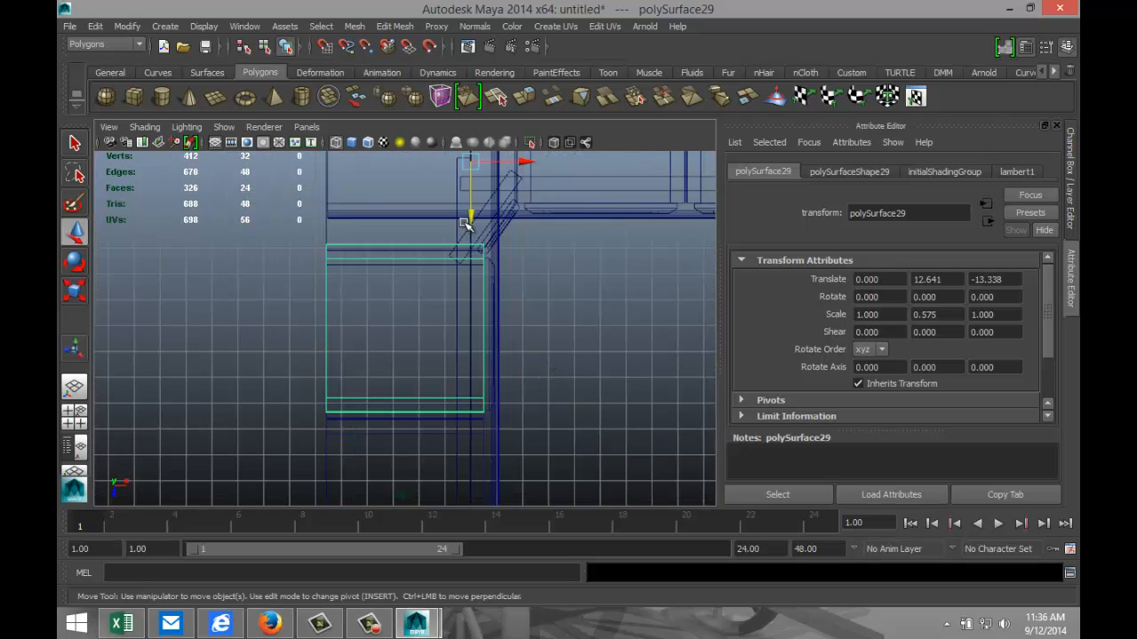
{"action": "left_click_drag", "start_coordinate": [472, 218], "coordinate": [475, 225]}
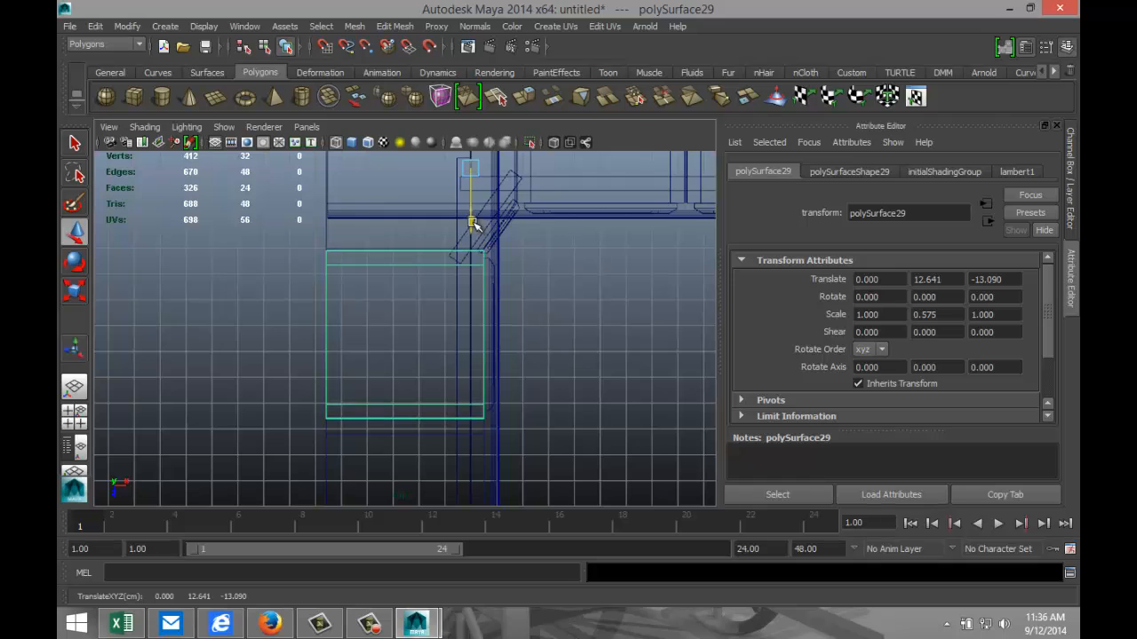
{"action": "left_click", "coordinate": [74, 414]}
{"action": "key", "text": "space"}
{"action": "scroll", "coordinate": [522, 306], "scroll_direction": "down", "scroll_amount": 3}
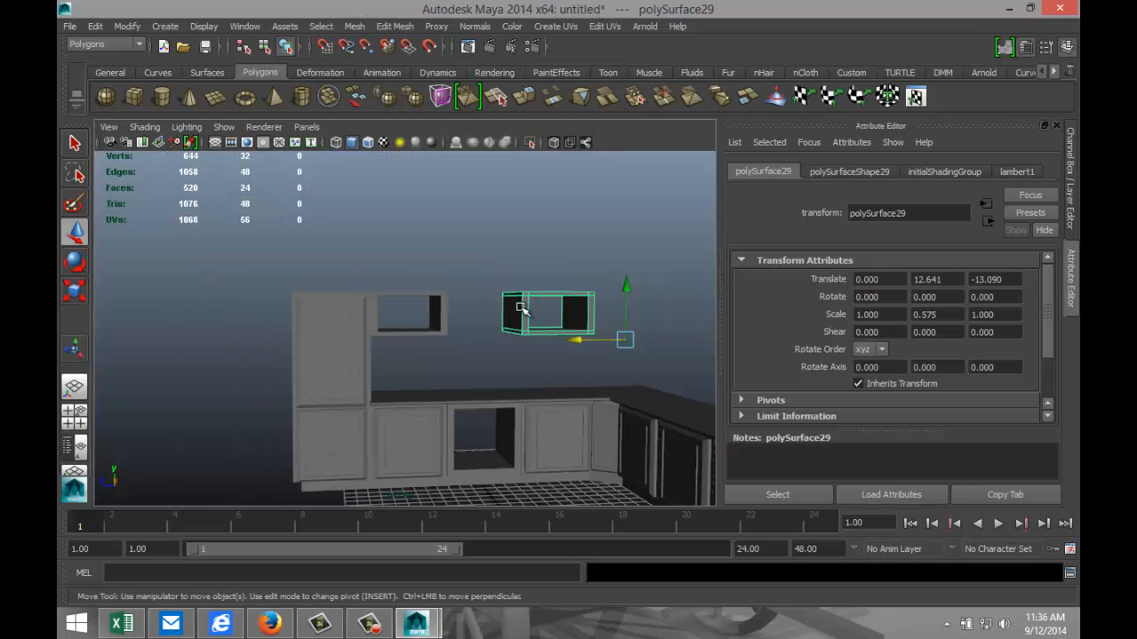
Step: Duplicate the wall cabinet near the corner, move the copy to about X 22.78 and set its Y rotation to -90
{"action": "left_click_drag", "start_coordinate": [507, 338], "coordinate": [592, 375], "text": "alt"}
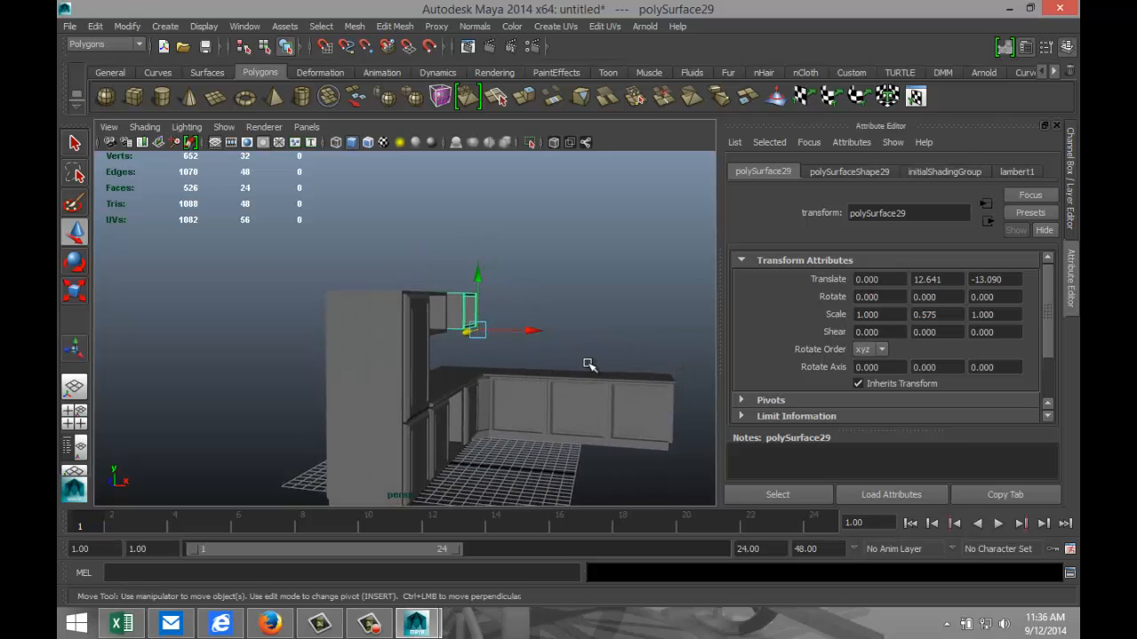
{"action": "left_click_drag", "start_coordinate": [627, 347], "coordinate": [528, 373], "text": "alt"}
{"action": "left_click_drag", "start_coordinate": [511, 434], "coordinate": [515, 444], "text": "alt"}
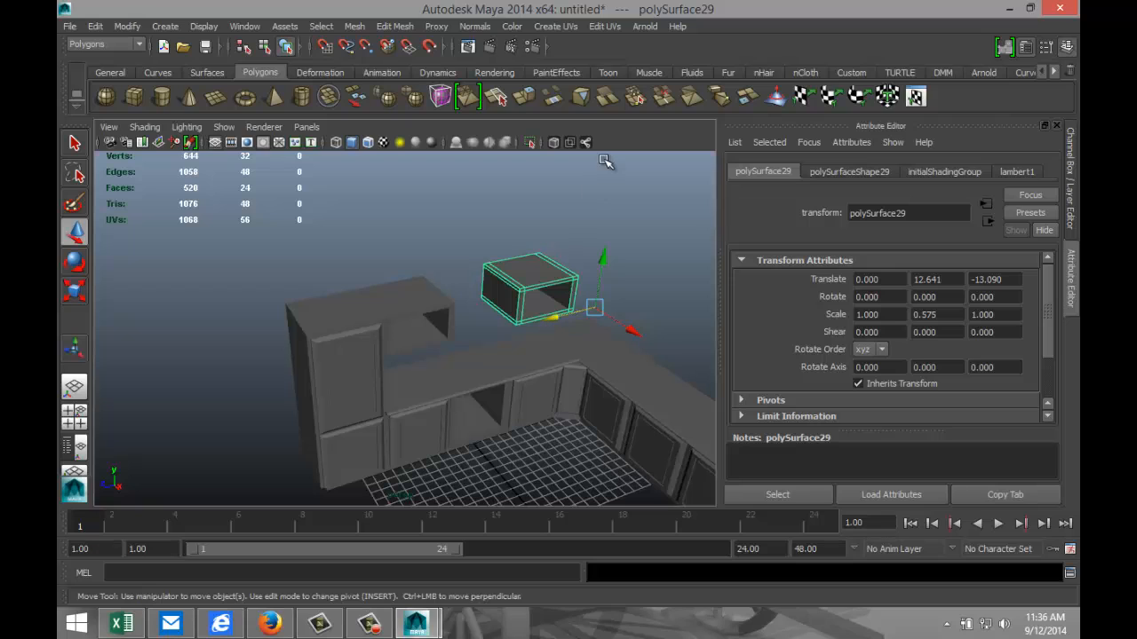
{"action": "key", "text": "ctrl+d"}
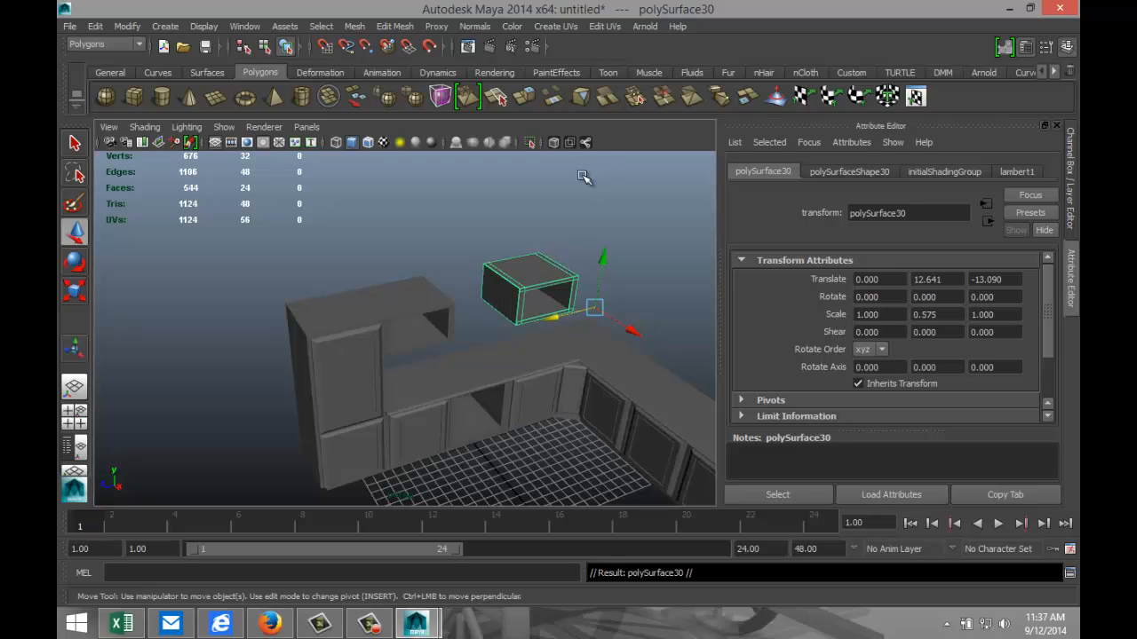
{"action": "scroll", "coordinate": [579, 229], "scroll_direction": "down", "scroll_amount": 5}
{"action": "left_click_drag", "start_coordinate": [518, 347], "coordinate": [476, 396]}
{"action": "key", "text": "e"}
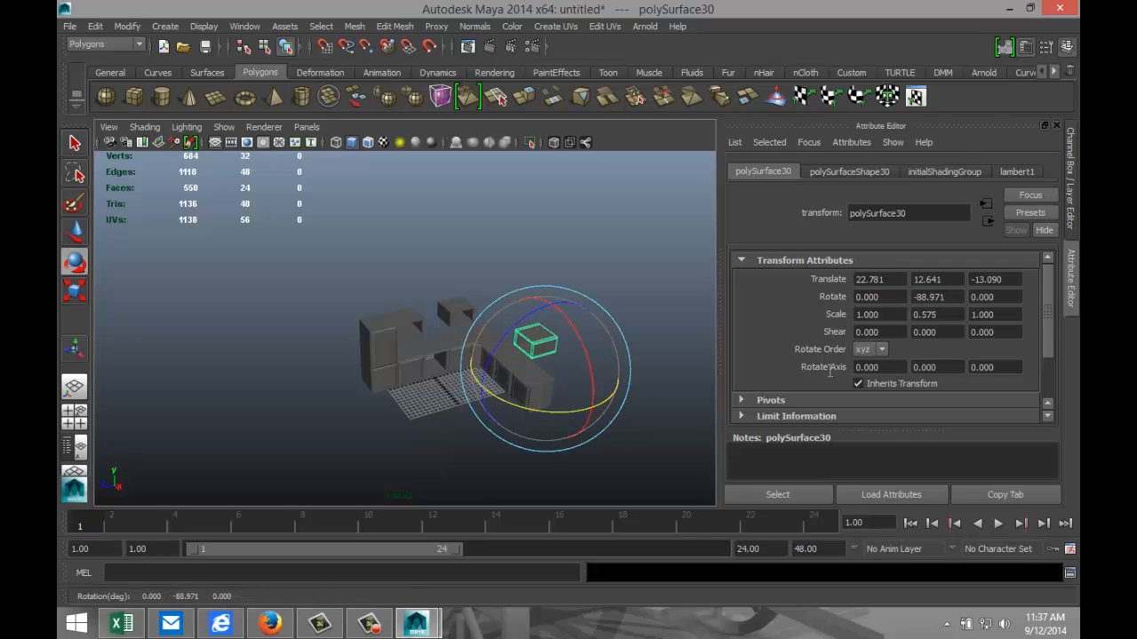
{"action": "double_click", "coordinate": [948, 296]}
{"action": "type", "text": "-90"}
{"action": "key", "text": "Return"}
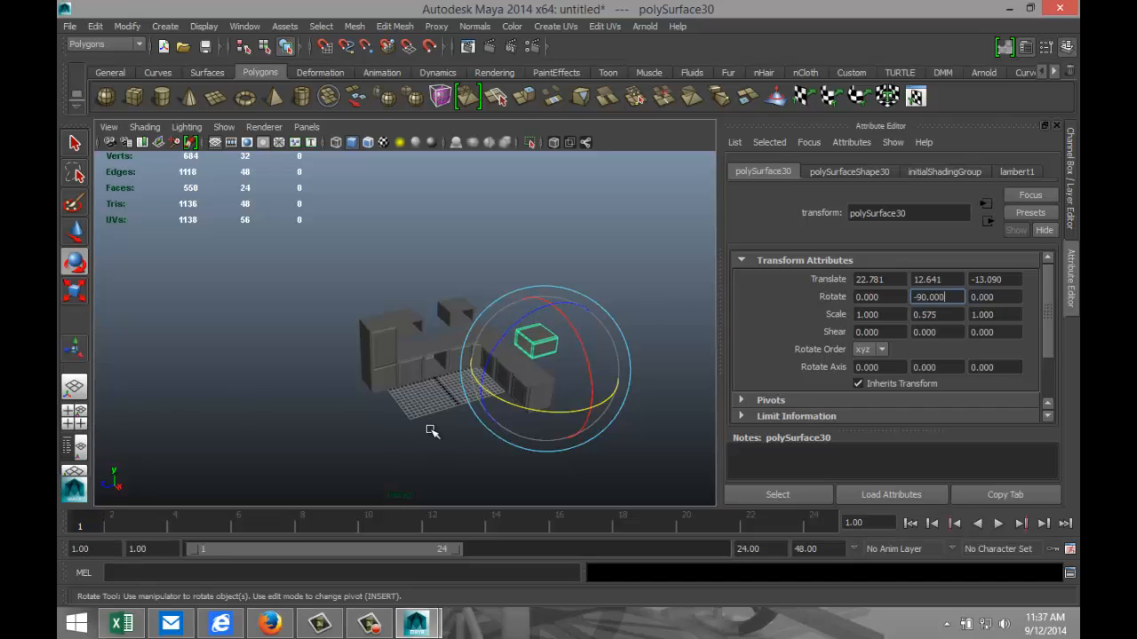
Step: Move the rotated wall cabinet in the top view to about X 24.54, Z -12.23, aligned with the end base cabinet
{"action": "left_click", "coordinate": [85, 423]}
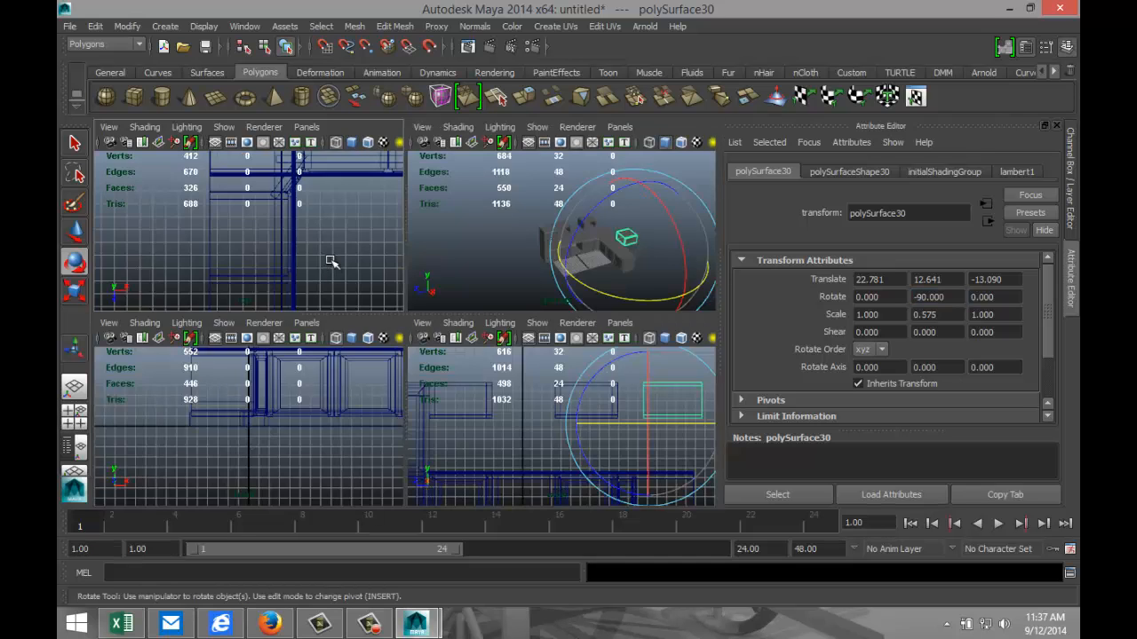
{"action": "key", "text": "space"}
{"action": "scroll", "coordinate": [488, 333], "scroll_direction": "down", "scroll_amount": 5}
{"action": "scroll", "coordinate": [490, 338], "scroll_direction": "down", "scroll_amount": 3}
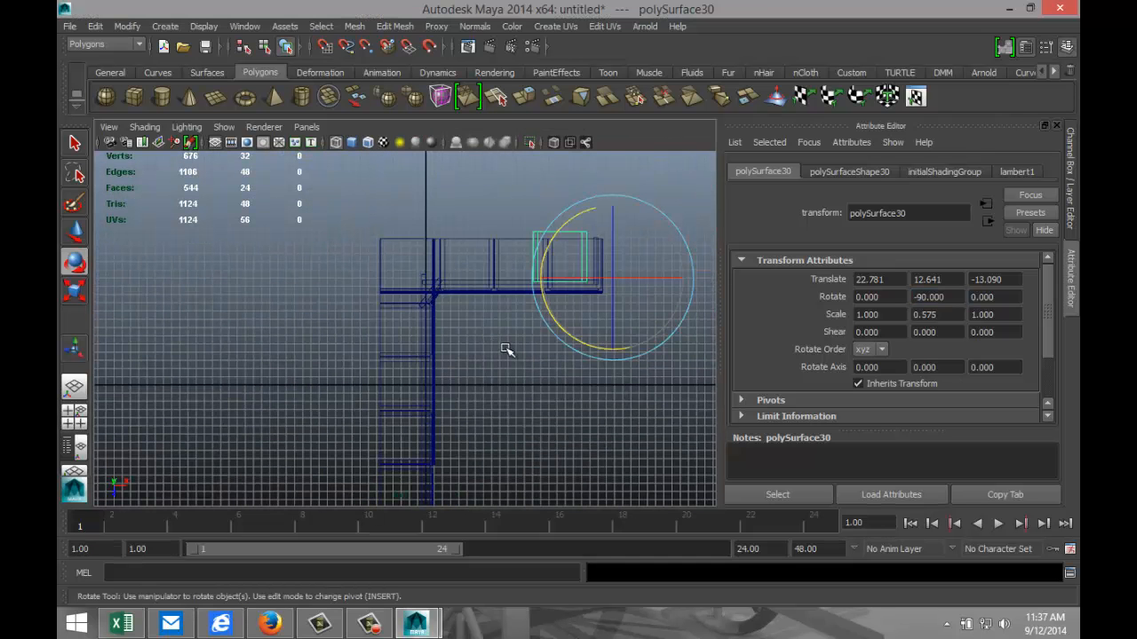
{"action": "key", "text": "space"}
{"action": "left_click_drag", "start_coordinate": [517, 347], "coordinate": [498, 364]}
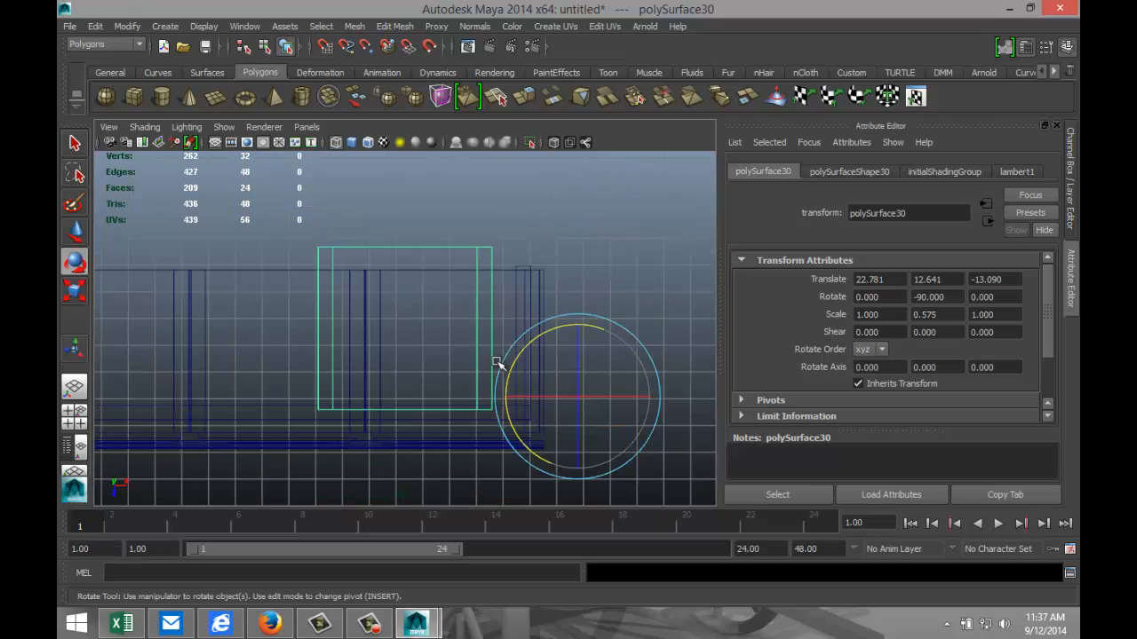
{"action": "key", "text": "w"}
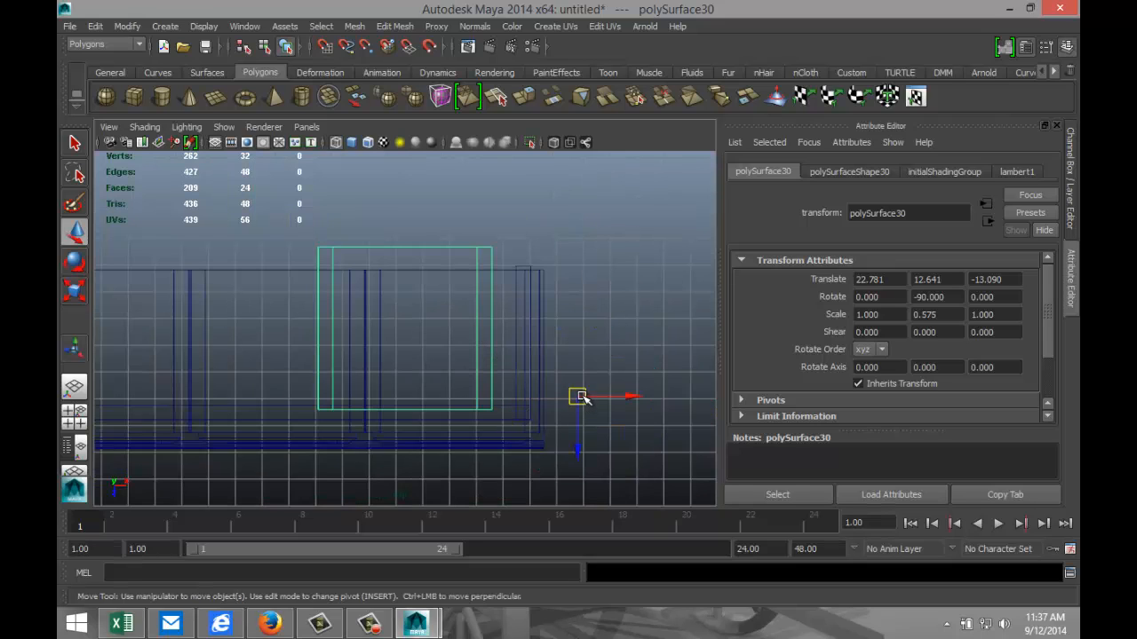
{"action": "left_click_drag", "start_coordinate": [578, 396], "coordinate": [628, 421]}
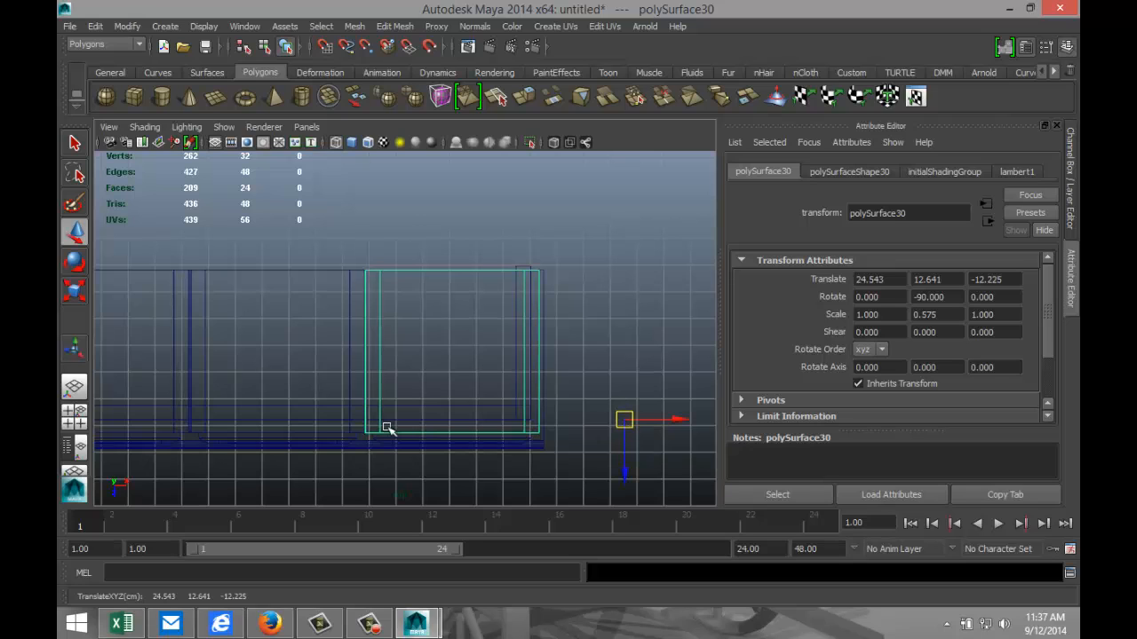
{"action": "left_click", "coordinate": [74, 423]}
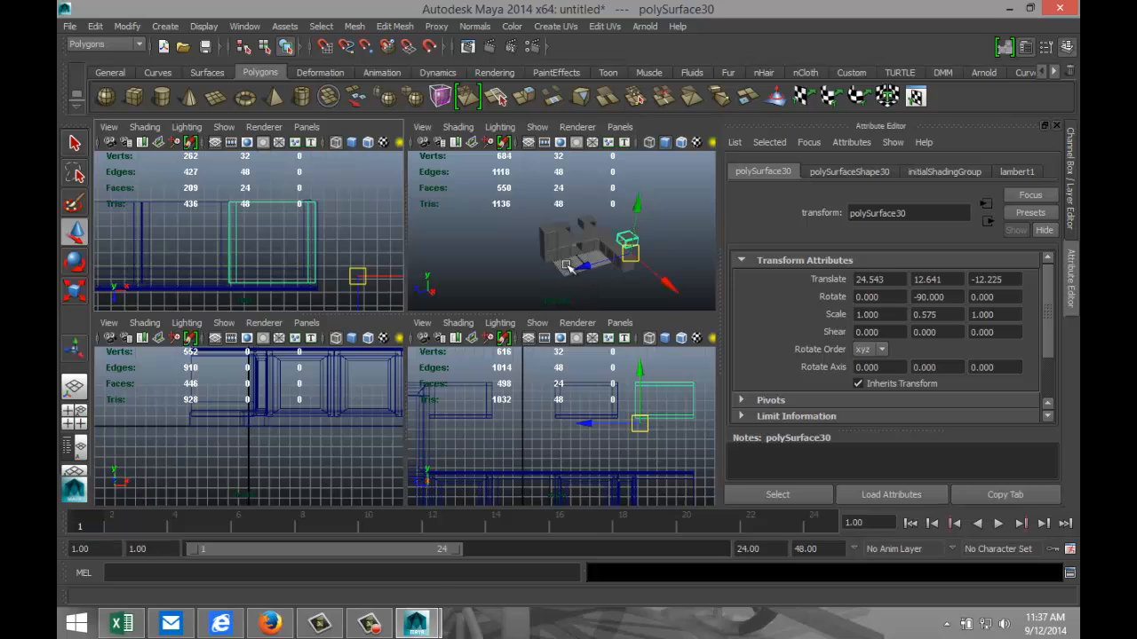
{"action": "key", "text": "space"}
{"action": "left_click_drag", "start_coordinate": [470, 342], "coordinate": [579, 304], "text": "alt"}
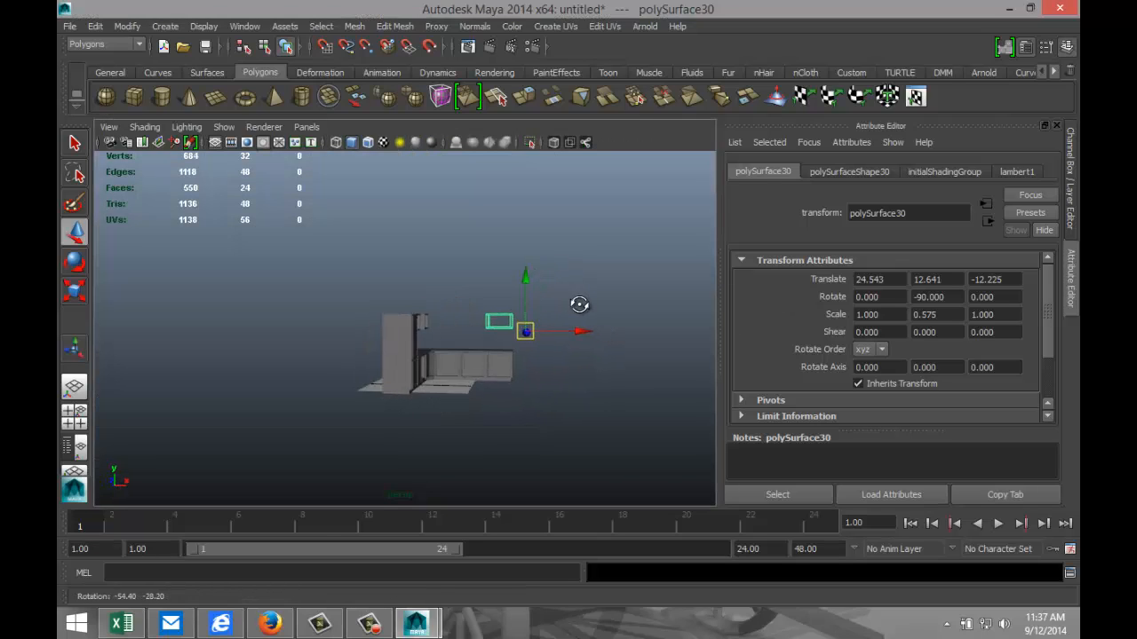
{"action": "scroll", "coordinate": [626, 401], "scroll_direction": "up", "scroll_amount": 5}
{"action": "left_click_drag", "start_coordinate": [622, 409], "coordinate": [510, 500], "text": "alt"}
Step: Duplicate the rotated wall cabinet and move the copy to about X 11.46, over the base cabinet beside the corner
{"action": "left_click", "coordinate": [80, 428]}
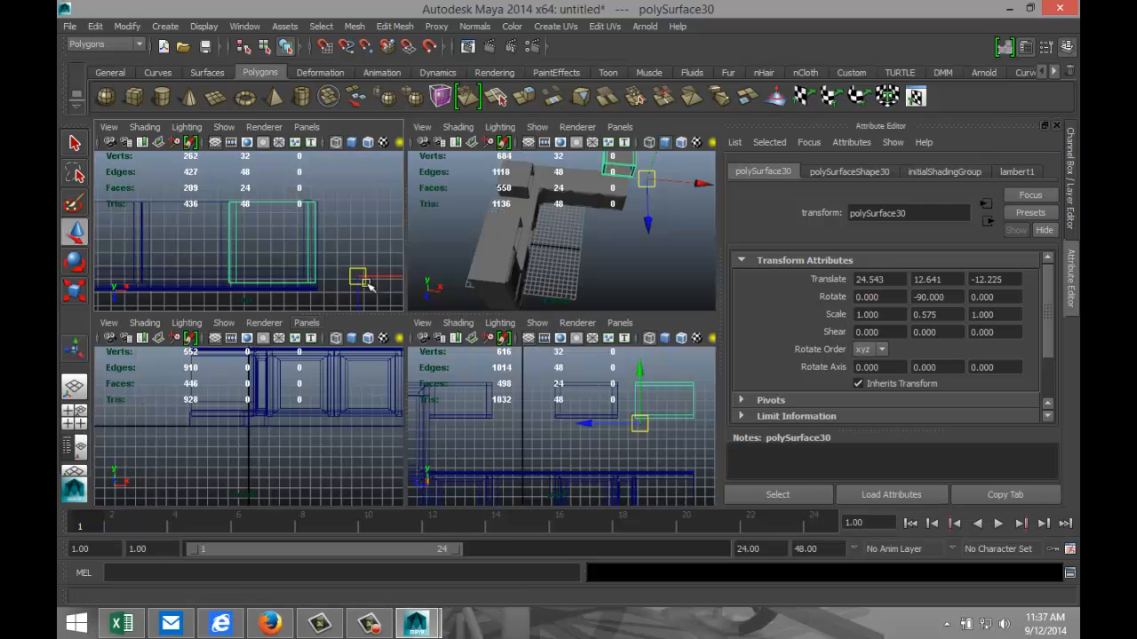
{"action": "key", "text": "space"}
{"action": "scroll", "coordinate": [461, 350], "scroll_direction": "down", "scroll_amount": 3}
{"action": "scroll", "coordinate": [487, 364], "scroll_direction": "up", "scroll_amount": 3}
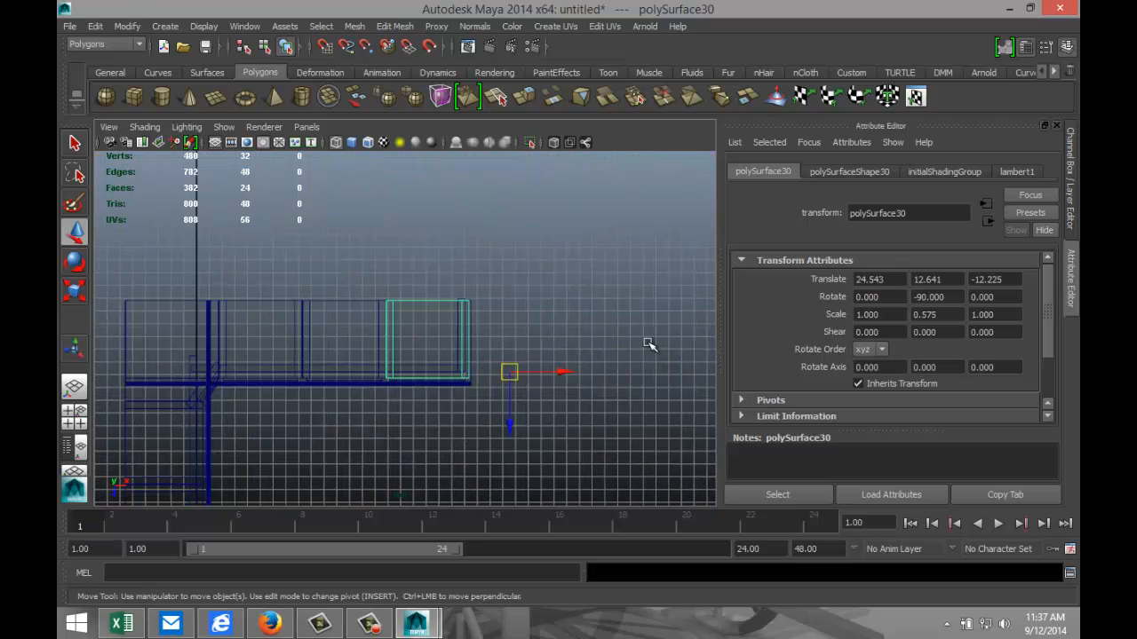
{"action": "key", "text": "ctrl+d"}
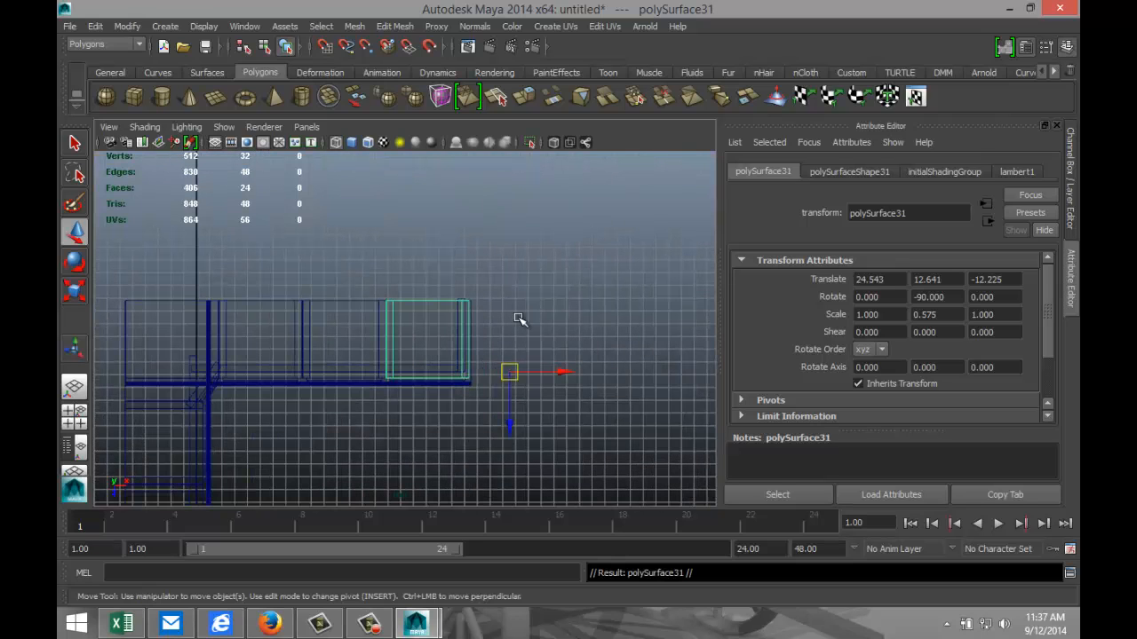
{"action": "left_click_drag", "start_coordinate": [563, 373], "coordinate": [402, 390]}
{"action": "scroll", "coordinate": [396, 396], "scroll_direction": "up", "scroll_amount": 4}
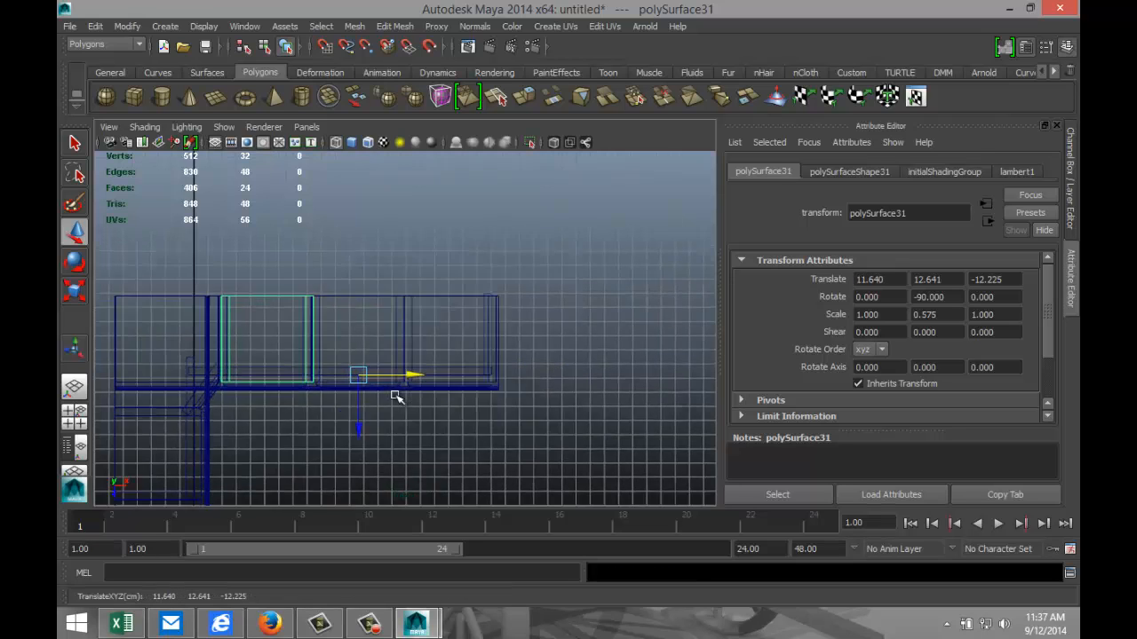
{"action": "scroll", "coordinate": [490, 388], "scroll_direction": "down", "scroll_amount": 2}
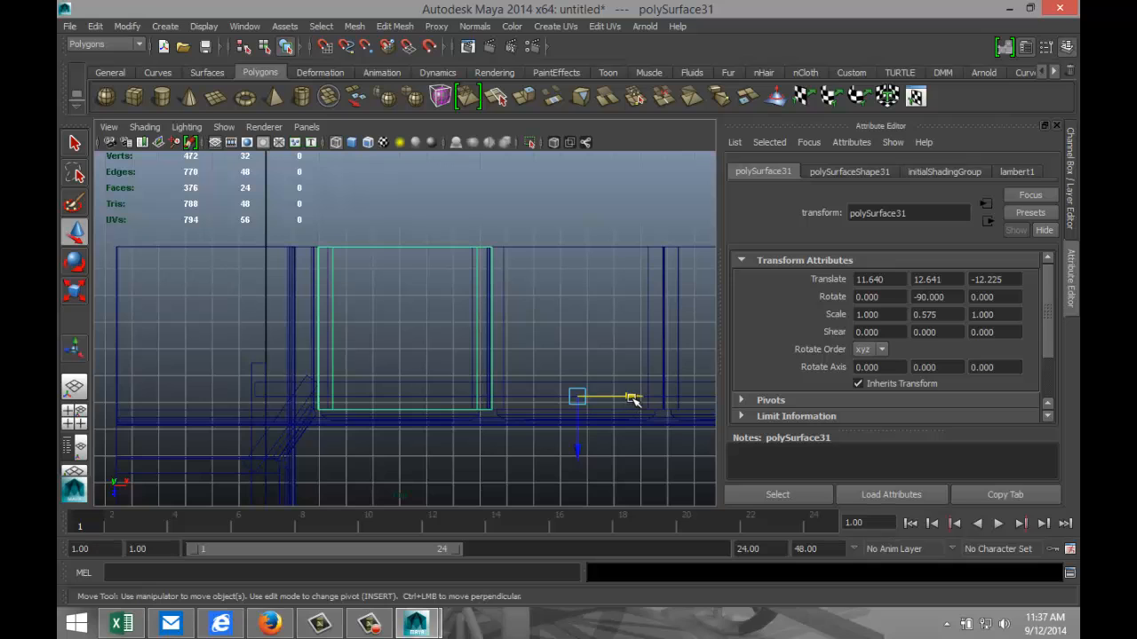
{"action": "left_click_drag", "start_coordinate": [632, 400], "coordinate": [628, 400]}
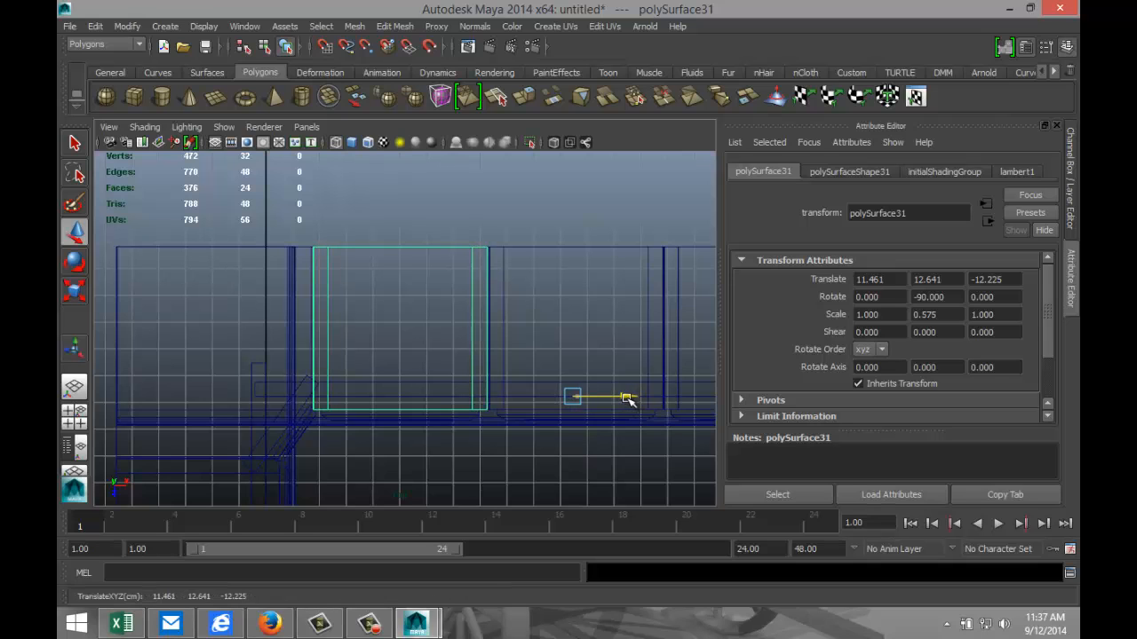
Step: Move the new copy to about X 18.00, against the end wall cabinet and above the middle base cabinet
{"action": "left_click", "coordinate": [79, 423]}
{"action": "key", "text": "space"}
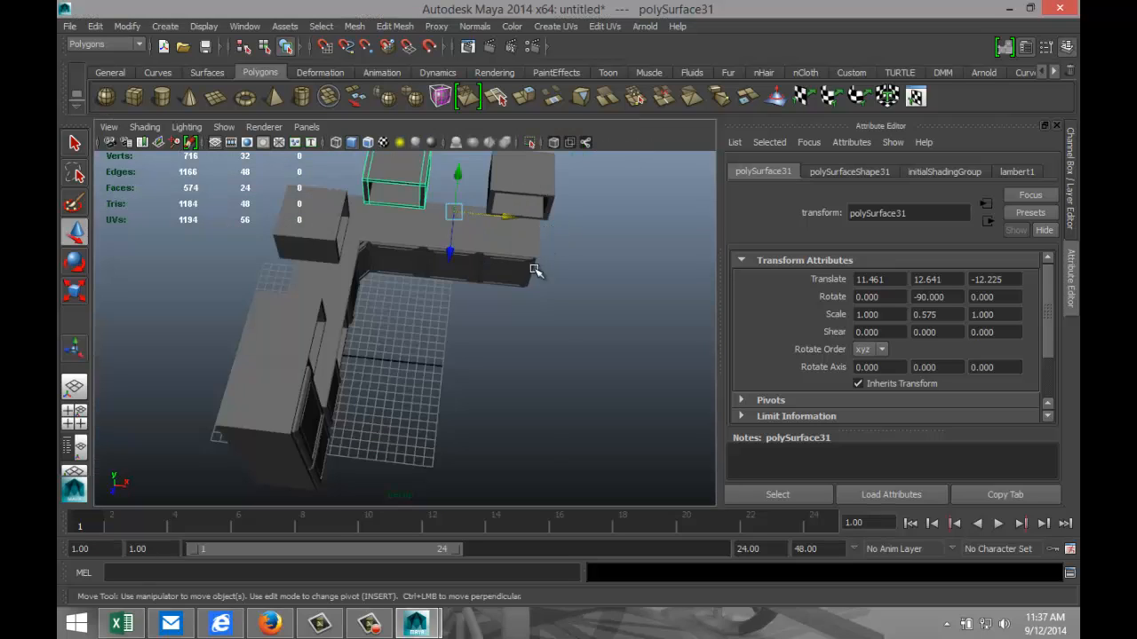
{"action": "left_click_drag", "start_coordinate": [533, 270], "coordinate": [559, 233], "text": "alt"}
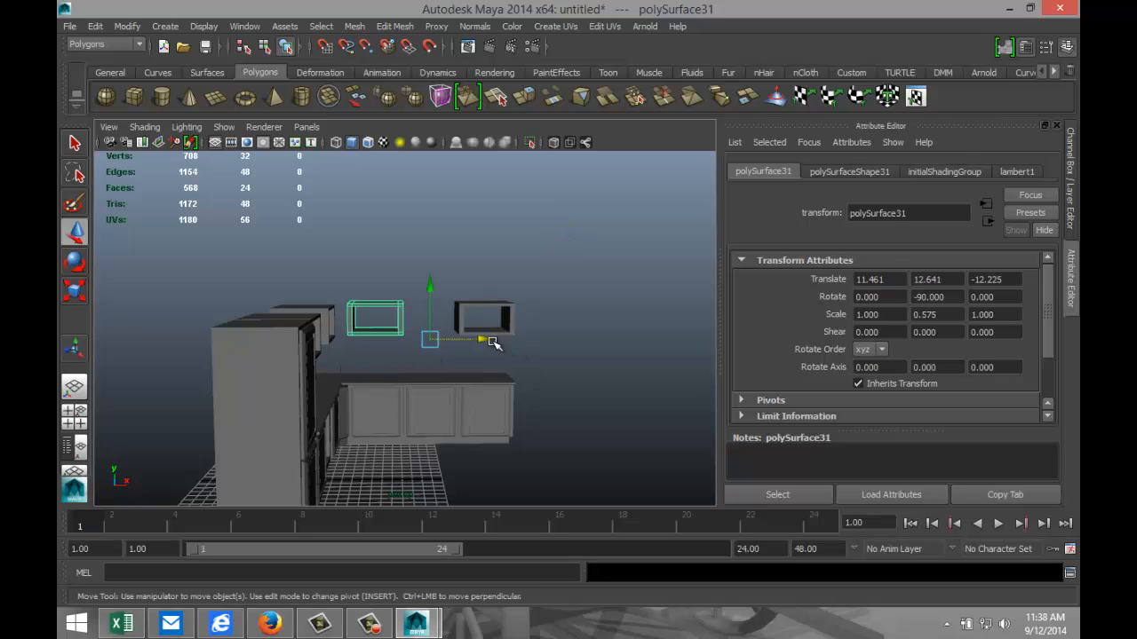
{"action": "left_click_drag", "start_coordinate": [485, 339], "coordinate": [537, 345]}
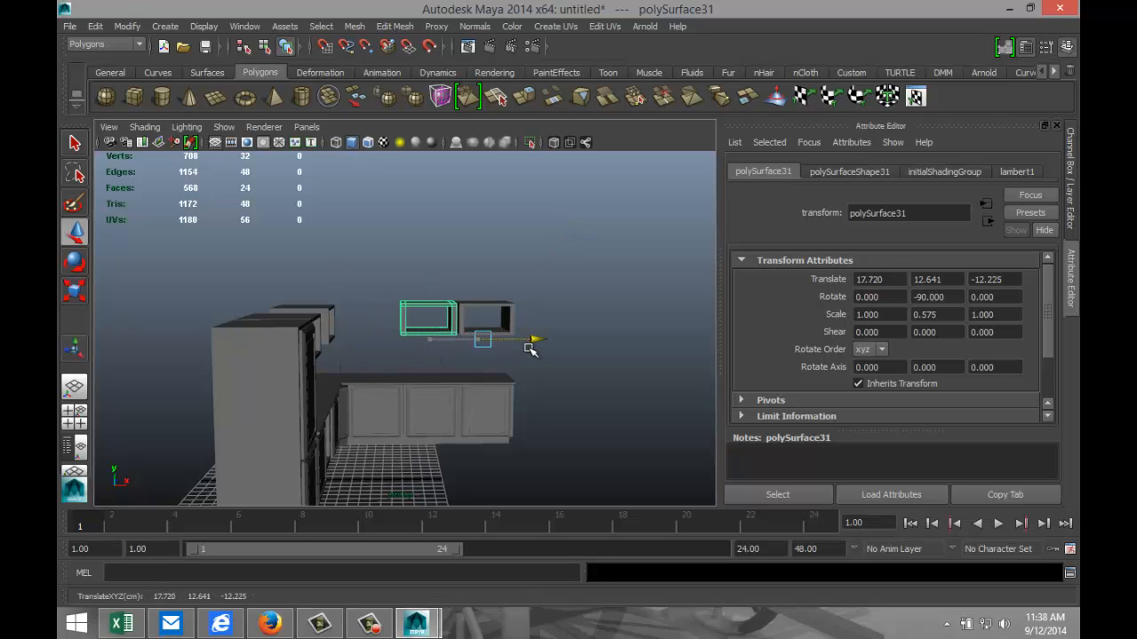
{"action": "left_click", "coordinate": [75, 418]}
{"action": "key", "text": "space"}
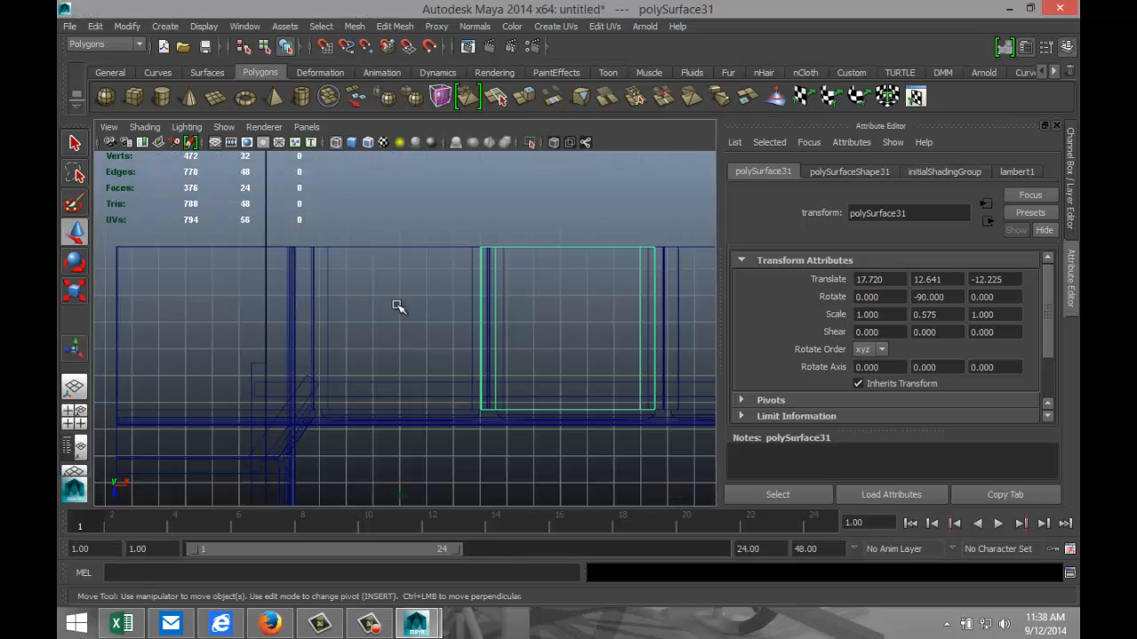
{"action": "scroll", "coordinate": [558, 359], "scroll_direction": "down", "scroll_amount": 2}
{"action": "left_click_drag", "start_coordinate": [687, 381], "coordinate": [697, 383]}
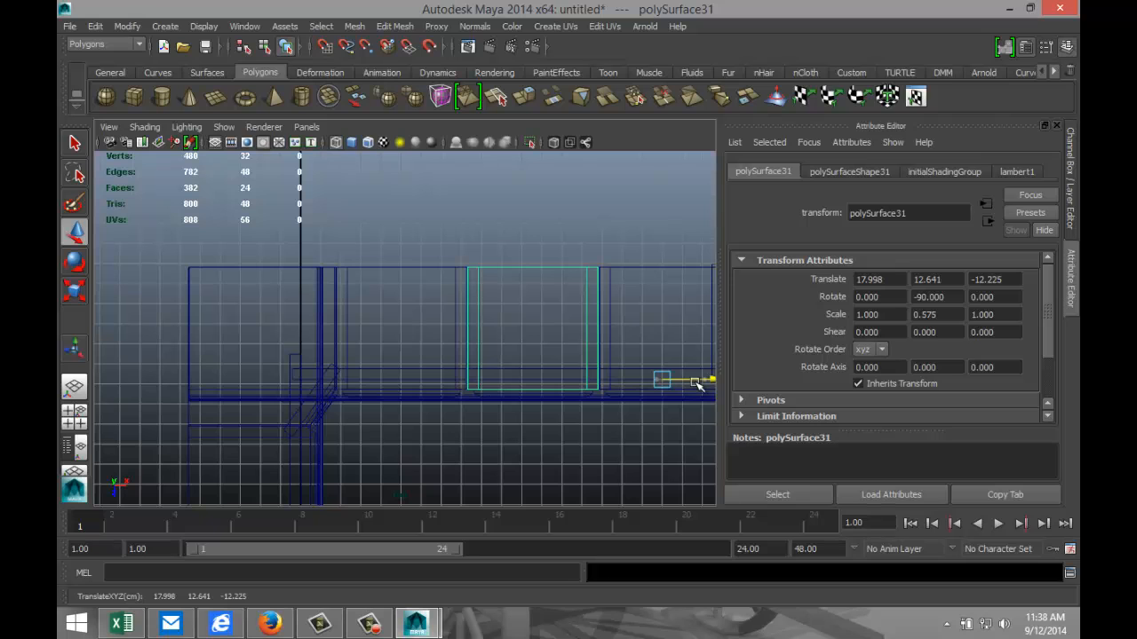
Step: Duplicate the framed base cabinet door beside the tall cabinet and raise the copy to about Y 13.73, in front of the wall cabinet
{"action": "left_click", "coordinate": [79, 417]}
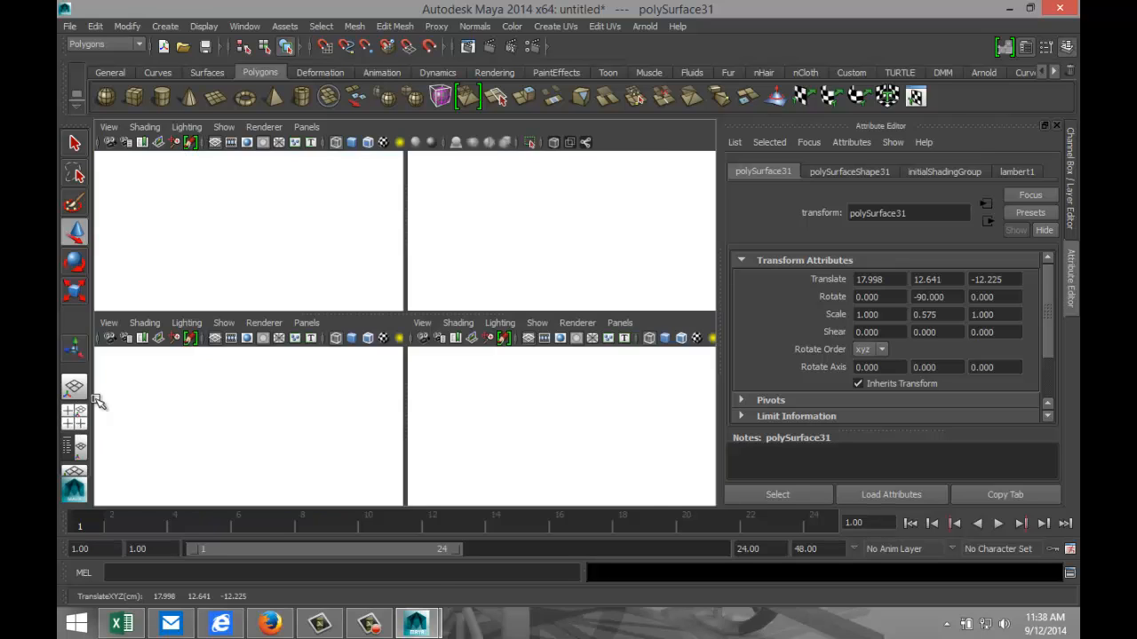
{"action": "key", "text": "space"}
{"action": "mouse_move", "coordinate": [528, 346]}
{"action": "left_mouse_down", "text": "alt"}
{"action": "mouse_move", "coordinate": [542, 394]}
{"action": "mouse_move", "coordinate": [468, 373]}
{"action": "mouse_move", "coordinate": [436, 397]}
{"action": "left_mouse_up", "text": "alt"}
{"action": "left_click", "coordinate": [368, 429]}
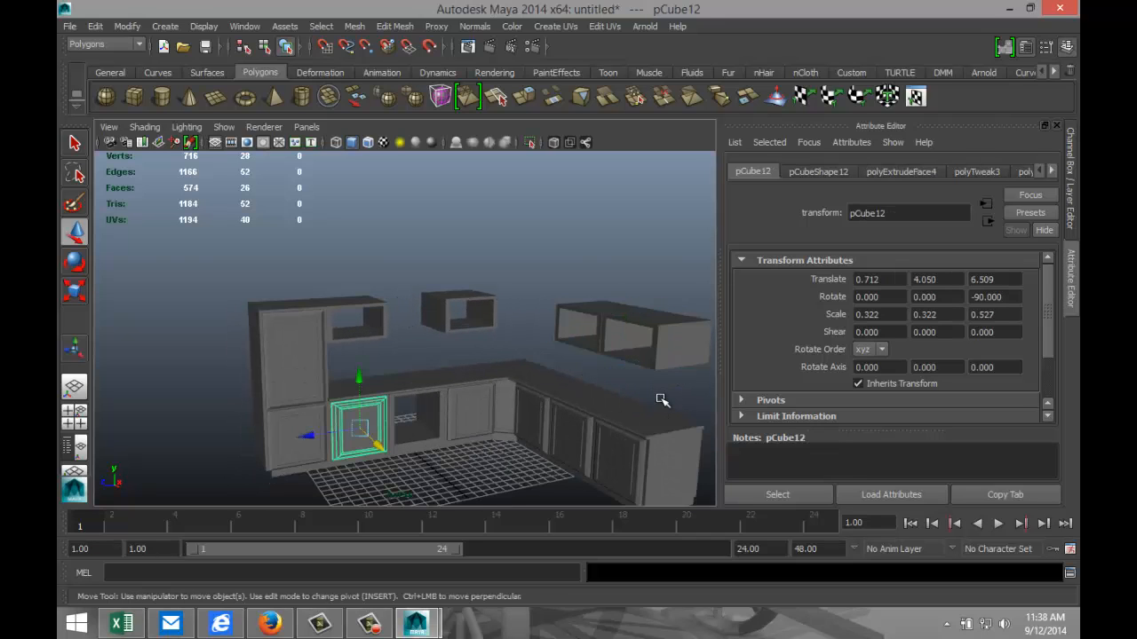
{"action": "key", "text": "ctrl+d"}
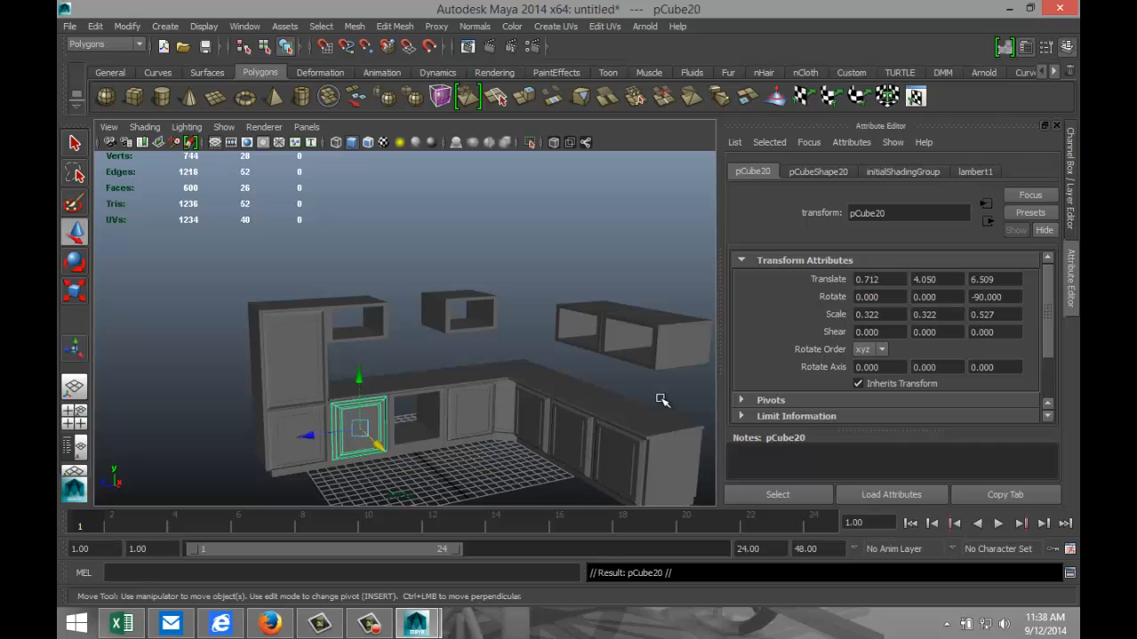
{"action": "left_click_drag", "start_coordinate": [358, 380], "coordinate": [364, 284]}
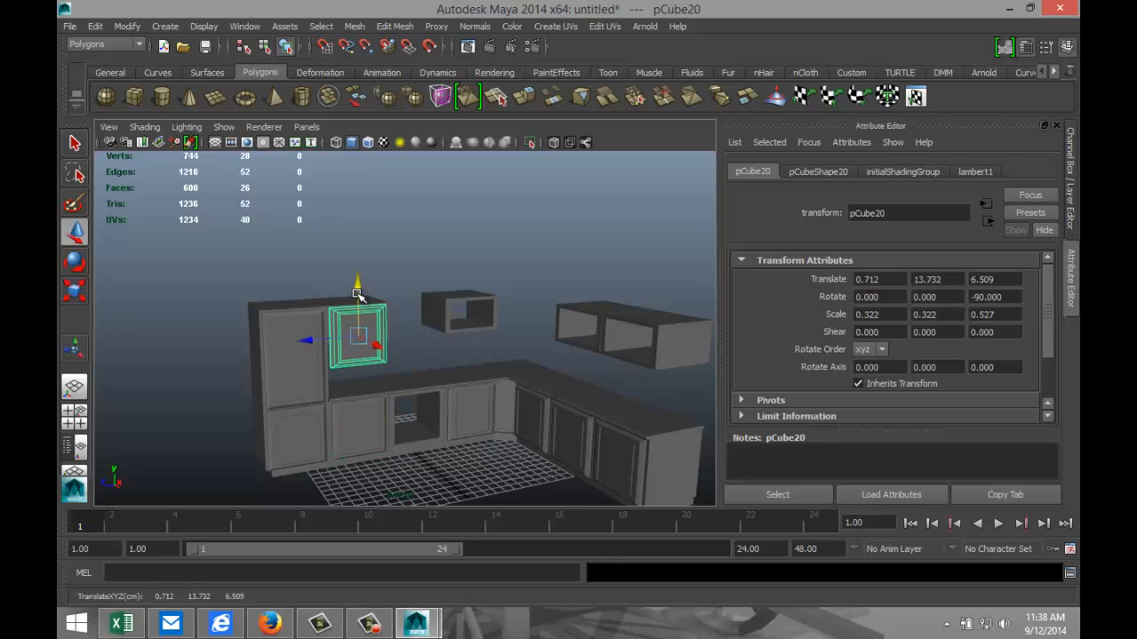
Step: Lower the copied door in the side view to about Y 13.65, just below the wall cabinet's top edge
{"action": "key", "text": "f"}
{"action": "left_click_drag", "start_coordinate": [358, 411], "coordinate": [317, 414], "text": "alt"}
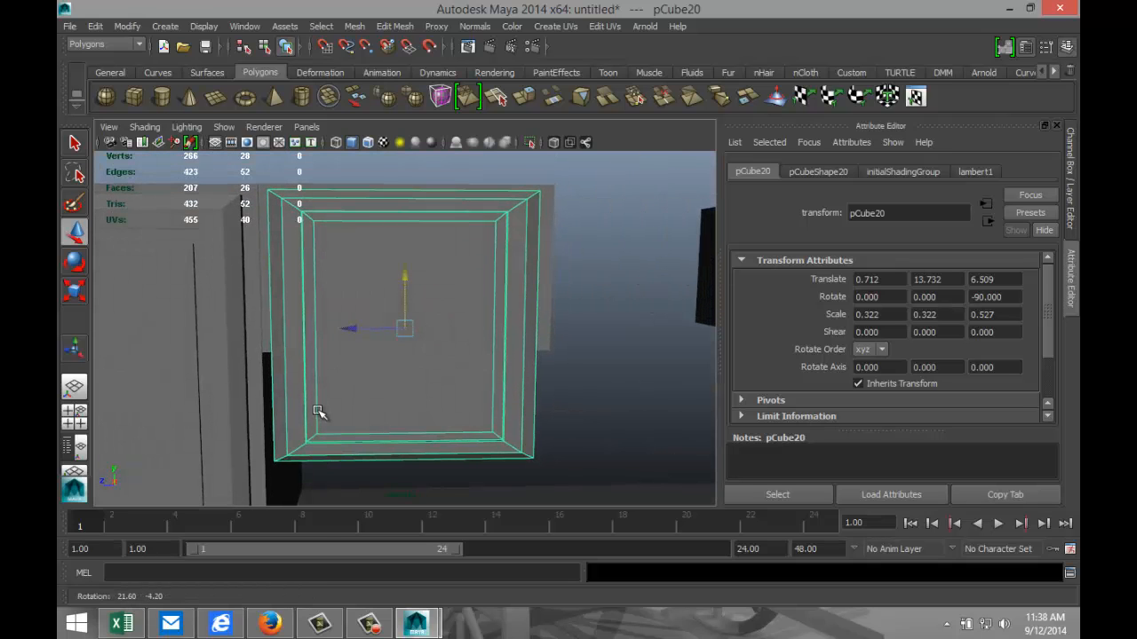
{"action": "left_click", "coordinate": [78, 422]}
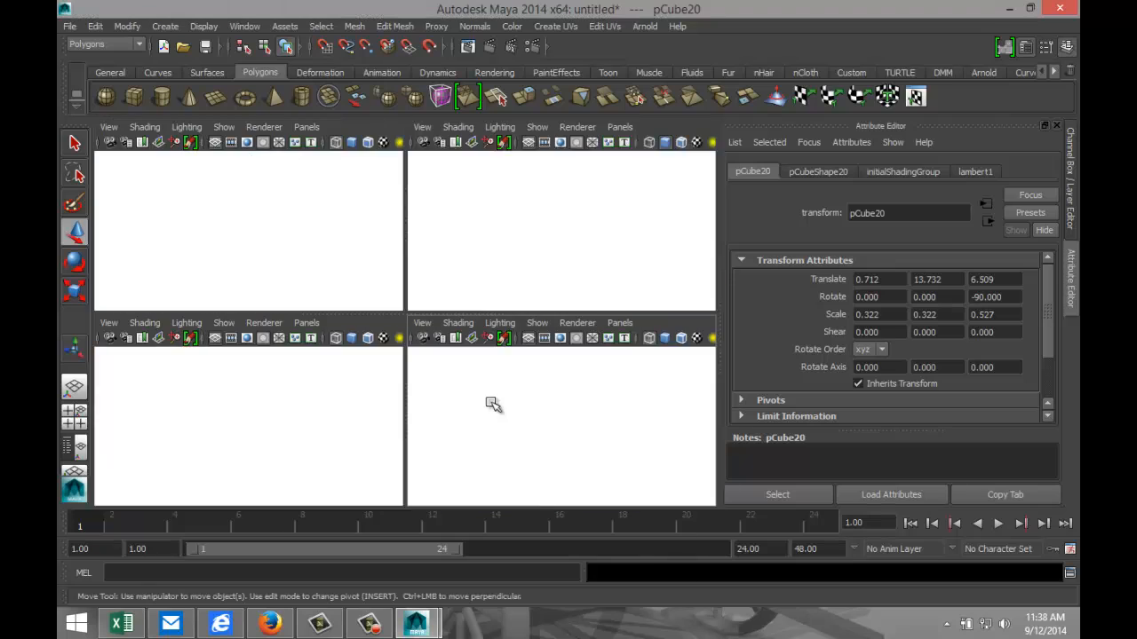
{"action": "key", "text": "space"}
{"action": "scroll", "coordinate": [299, 352], "scroll_direction": "up", "scroll_amount": 5}
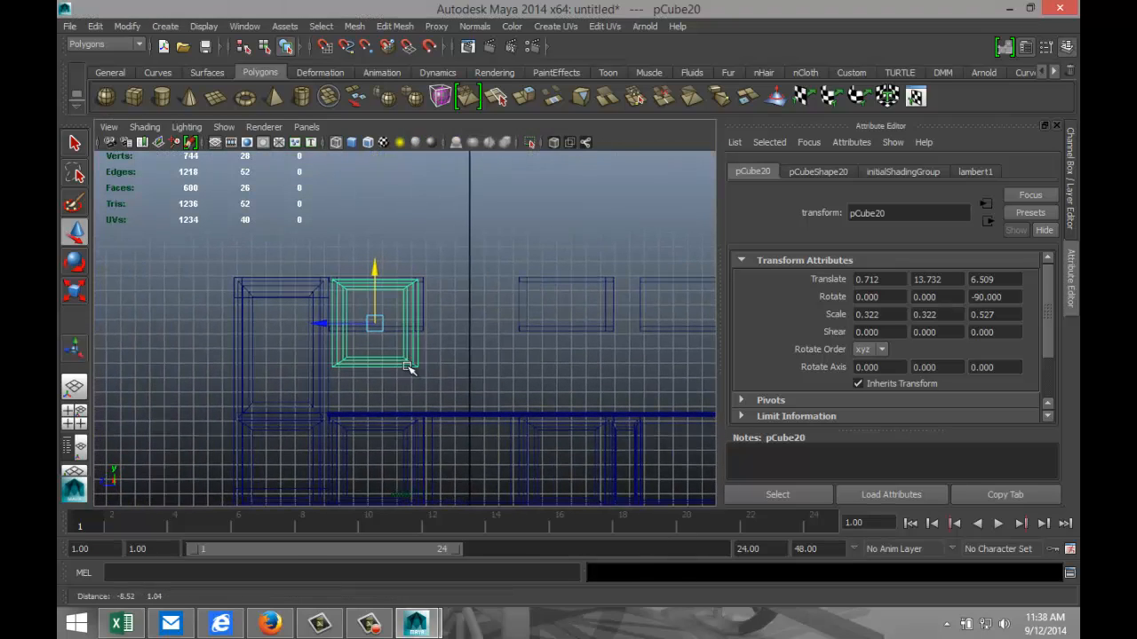
{"action": "left_click_drag", "start_coordinate": [346, 264], "coordinate": [346, 268]}
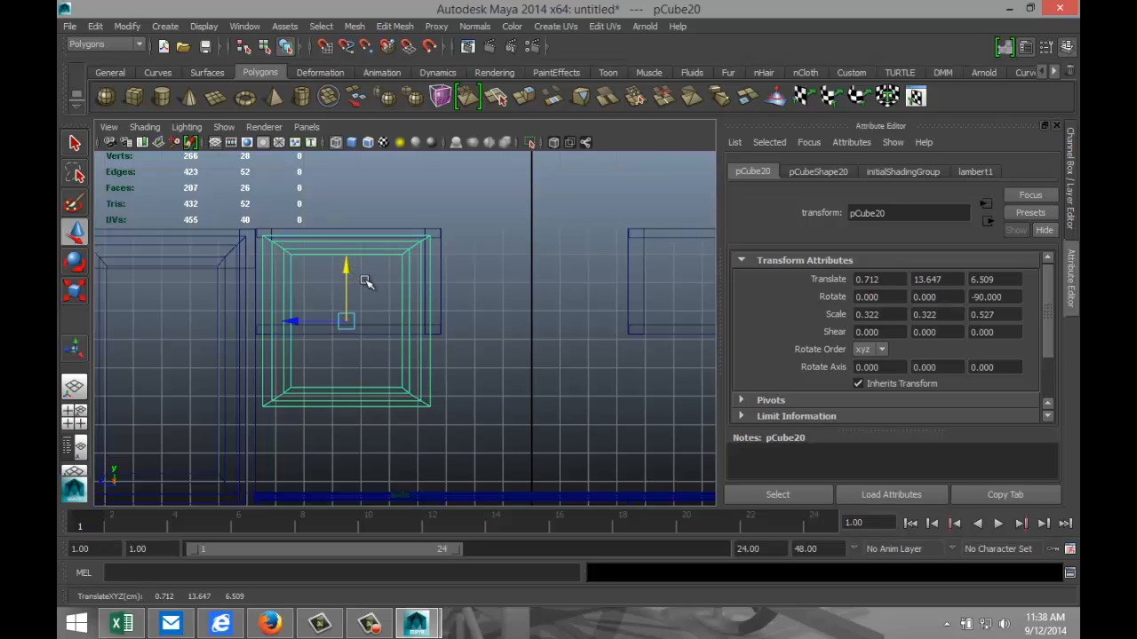
Step: Move the copied door's pivot to its top edge and scale its local X to about 0.172 to fit the wall cabinet's height
{"action": "key", "text": "Insert"}
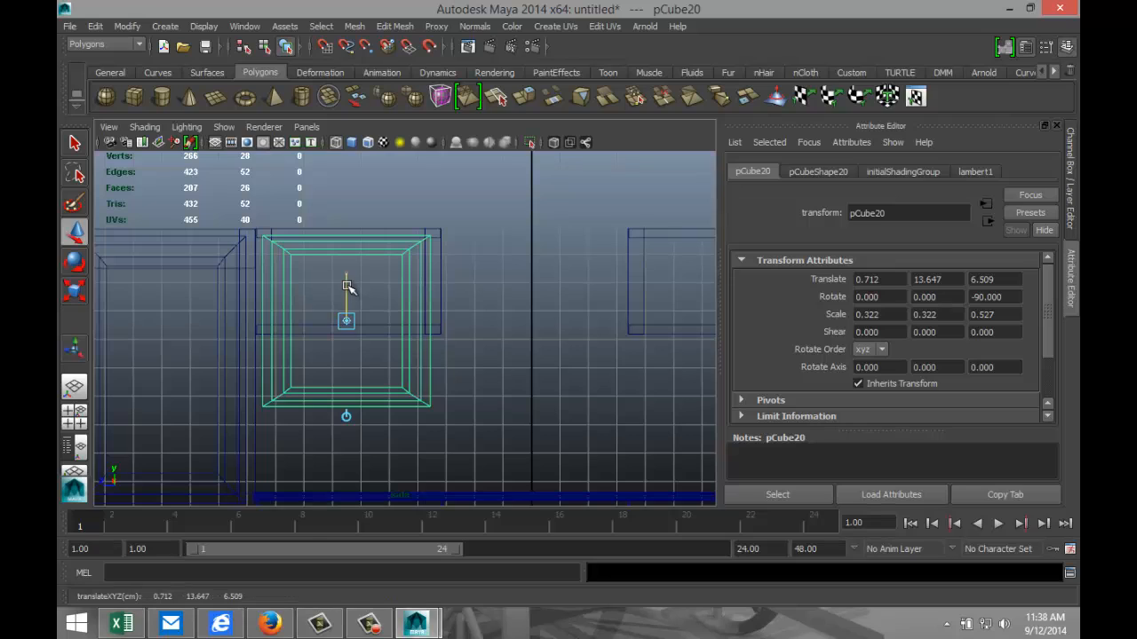
{"action": "left_click_drag", "start_coordinate": [348, 286], "coordinate": [363, 205]}
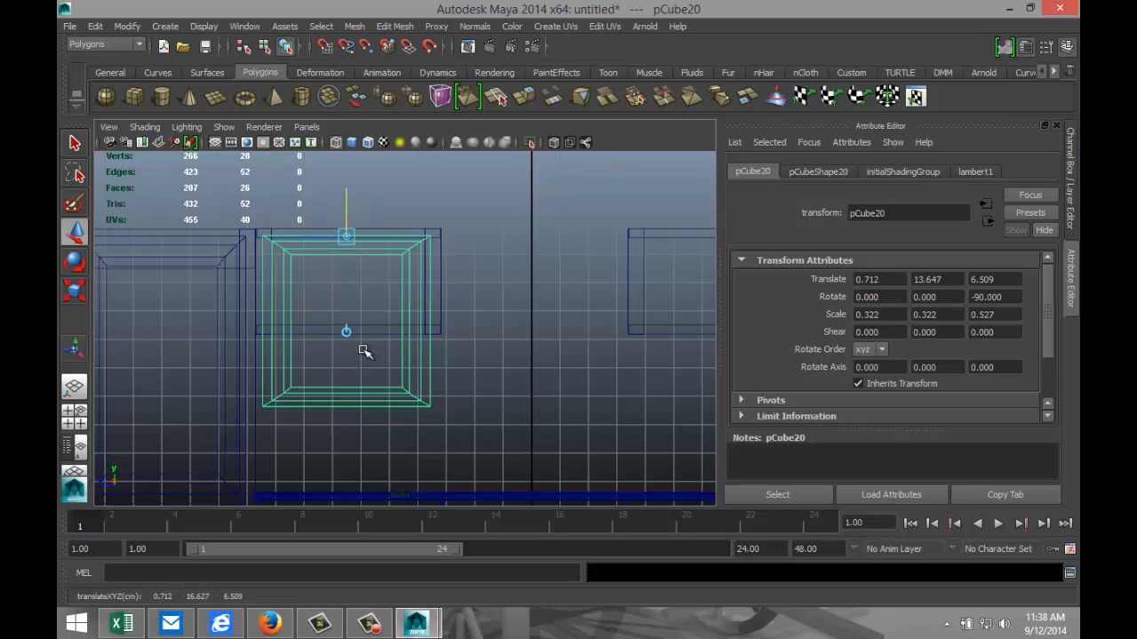
{"action": "key", "text": "r"}
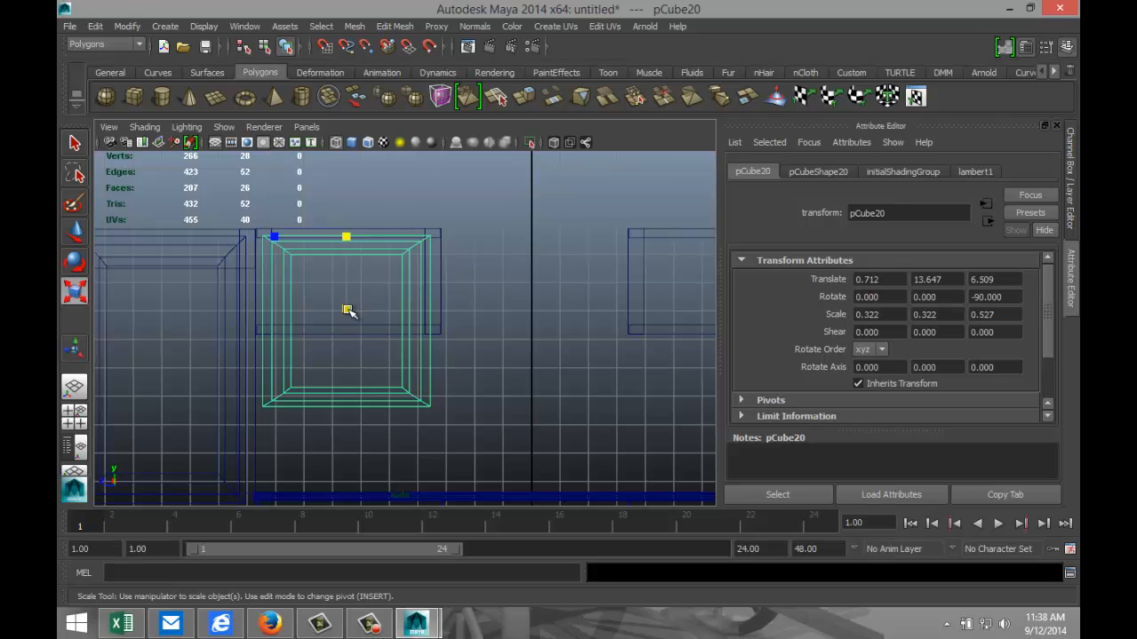
{"action": "middle_click_drag", "start_coordinate": [347, 310], "coordinate": [348, 276]}
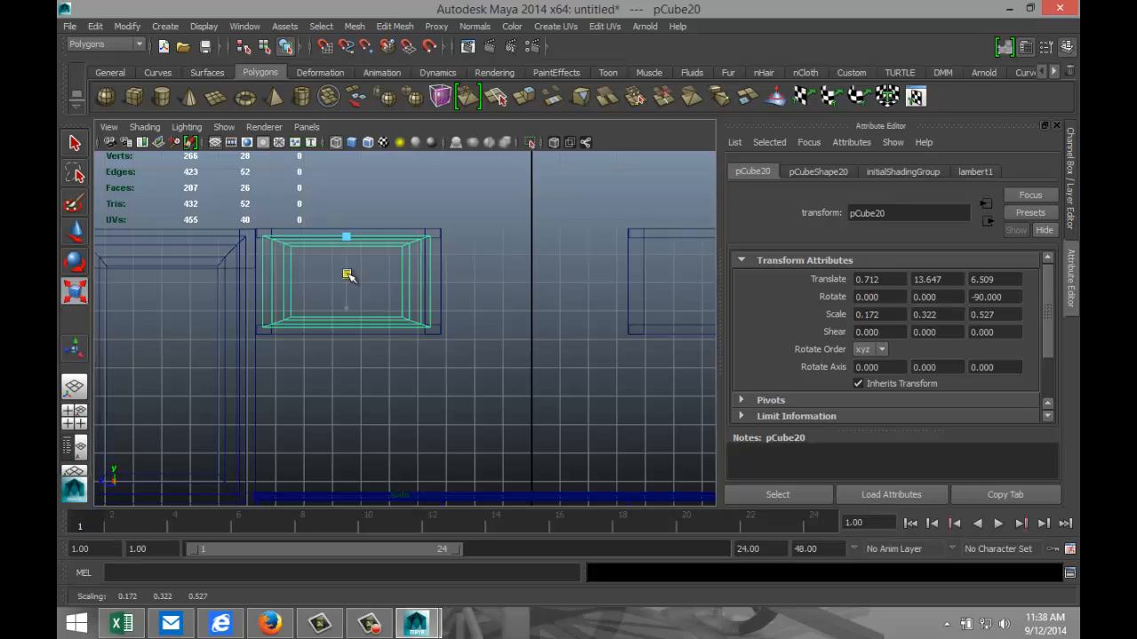
Step: Examine how the resized door fits the wall cabinet beside the tall cabinet, up close and from a distance
{"action": "left_click", "coordinate": [82, 414]}
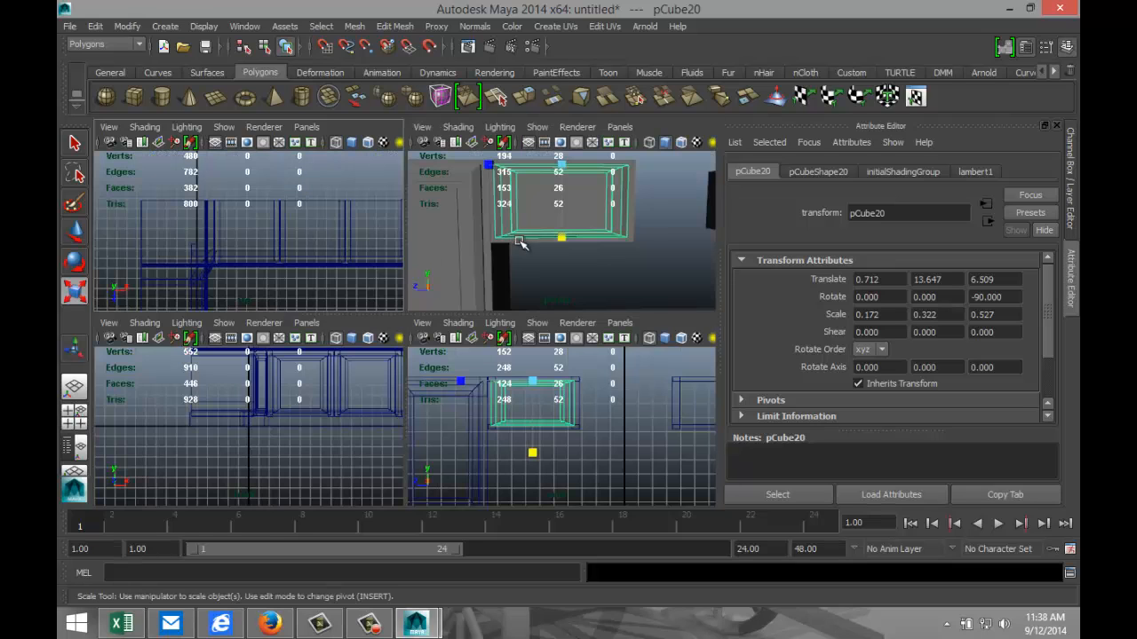
{"action": "key", "text": "space"}
{"action": "scroll", "coordinate": [485, 332], "scroll_direction": "down", "scroll_amount": 5}
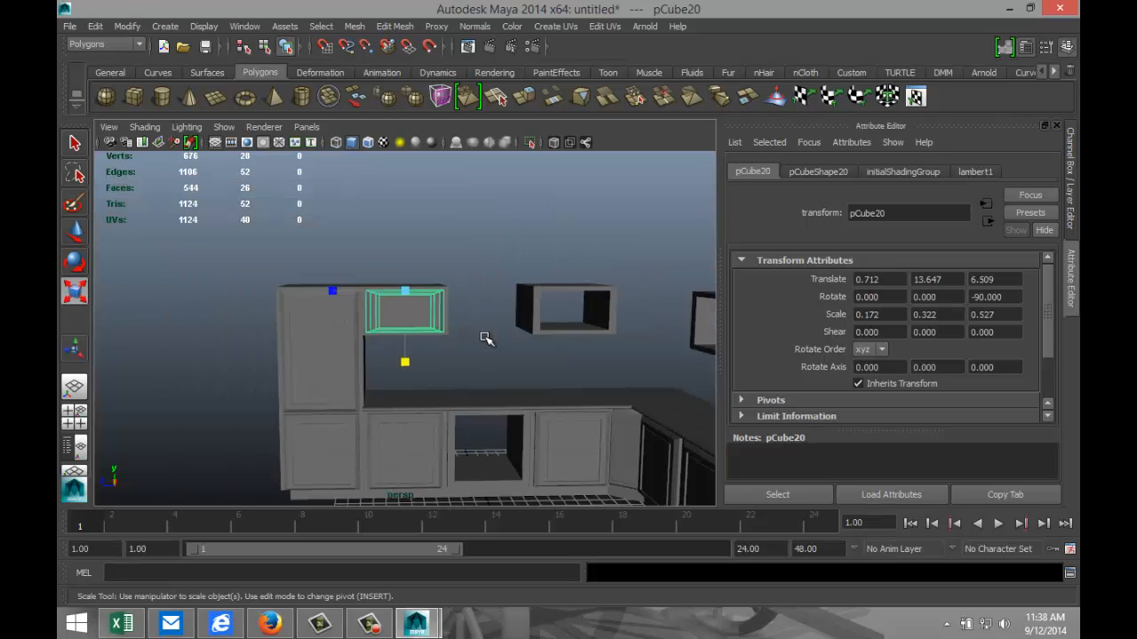
{"action": "scroll", "coordinate": [485, 337], "scroll_direction": "up", "scroll_amount": 5}
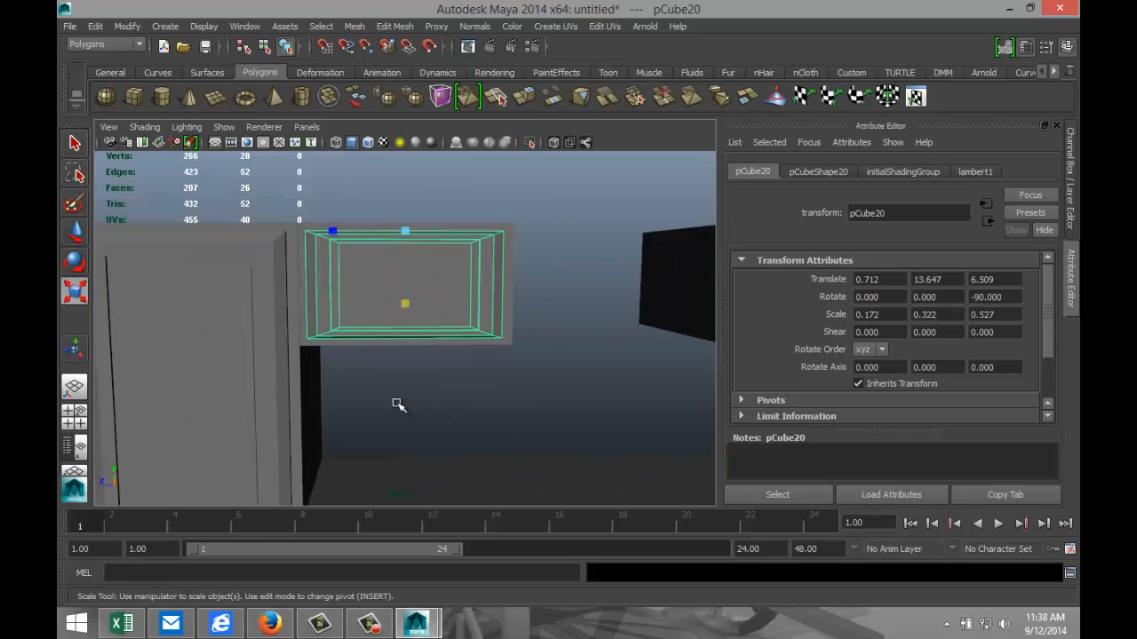
{"action": "mouse_move", "coordinate": [397, 405]}
{"action": "left_mouse_down", "text": "alt"}
{"action": "mouse_move", "coordinate": [509, 414]}
{"action": "mouse_move", "coordinate": [376, 406]}
{"action": "mouse_move", "coordinate": [393, 406]}
{"action": "left_mouse_up", "text": "alt"}
{"action": "scroll", "coordinate": [394, 410], "scroll_direction": "up", "scroll_amount": 3}
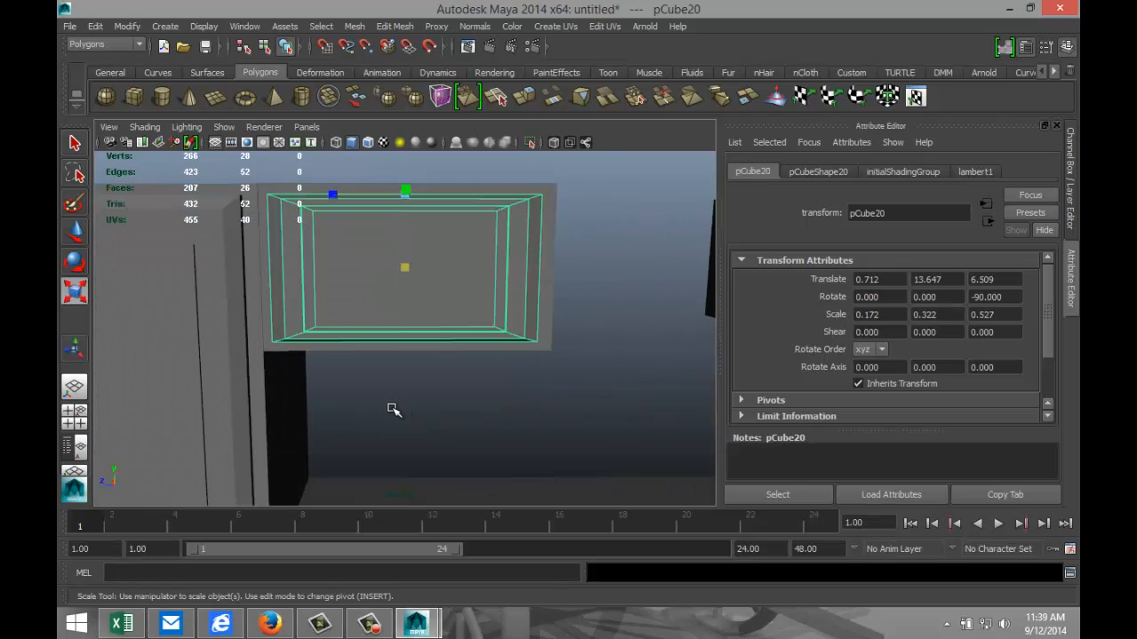
{"action": "scroll", "coordinate": [394, 410], "scroll_direction": "up", "scroll_amount": 2}
{"action": "scroll", "coordinate": [399, 413], "scroll_direction": "down", "scroll_amount": 2}
{"action": "scroll", "coordinate": [406, 415], "scroll_direction": "down", "scroll_amount": 2}
{"action": "scroll", "coordinate": [414, 417], "scroll_direction": "up", "scroll_amount": 2}
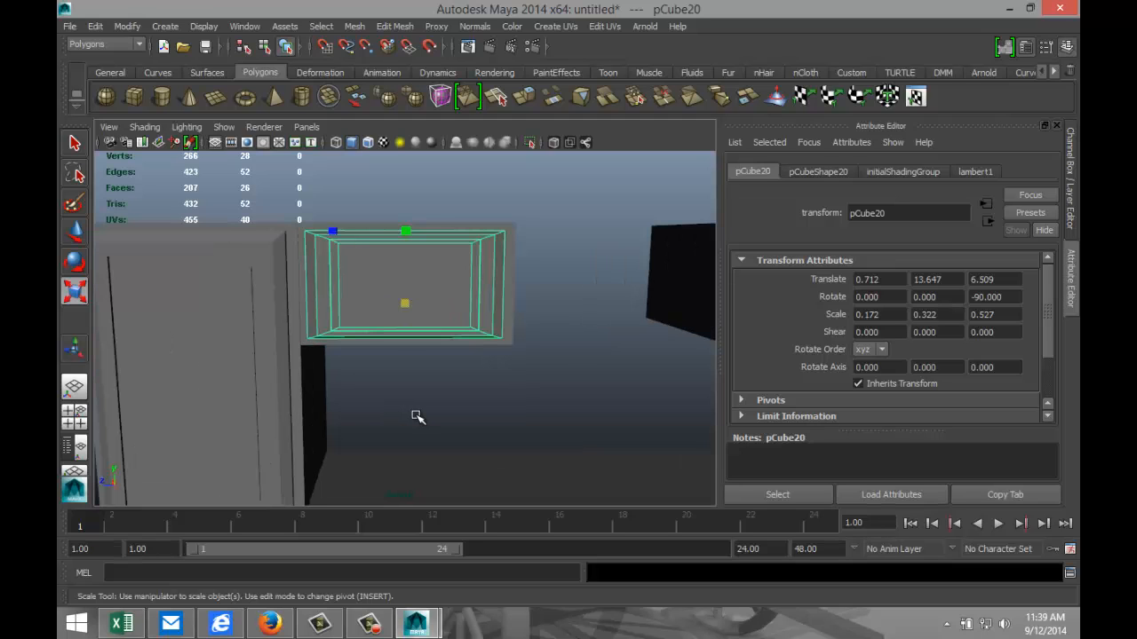
{"action": "scroll", "coordinate": [487, 414], "scroll_direction": "up", "scroll_amount": 2}
{"action": "scroll", "coordinate": [528, 407], "scroll_direction": "down", "scroll_amount": 1}
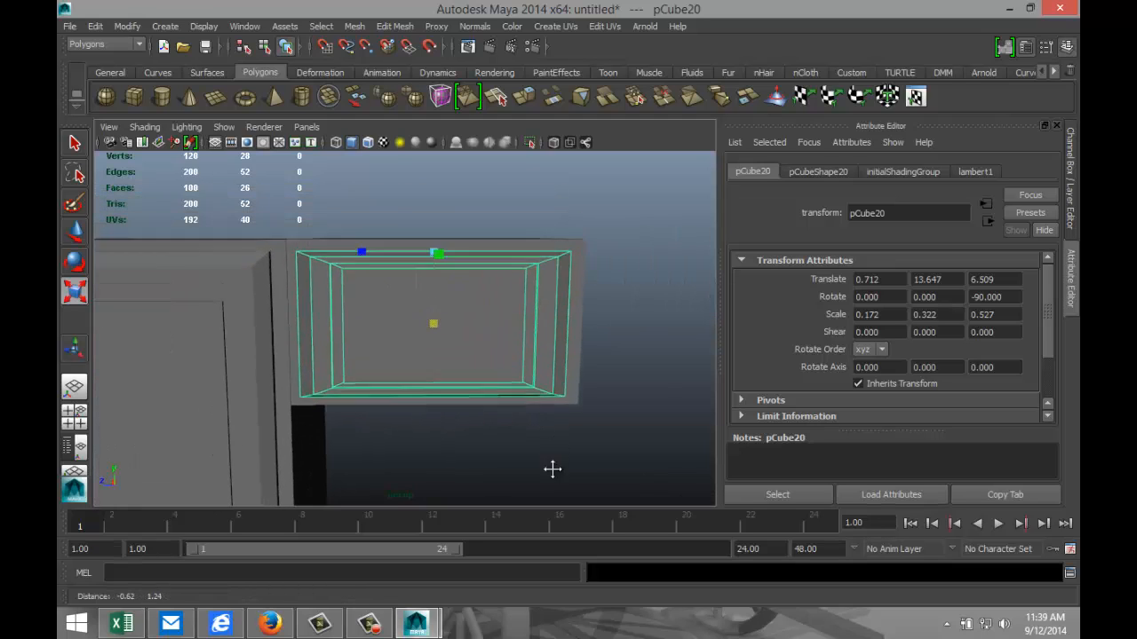
{"action": "scroll", "coordinate": [525, 418], "scroll_direction": "up", "scroll_amount": 3}
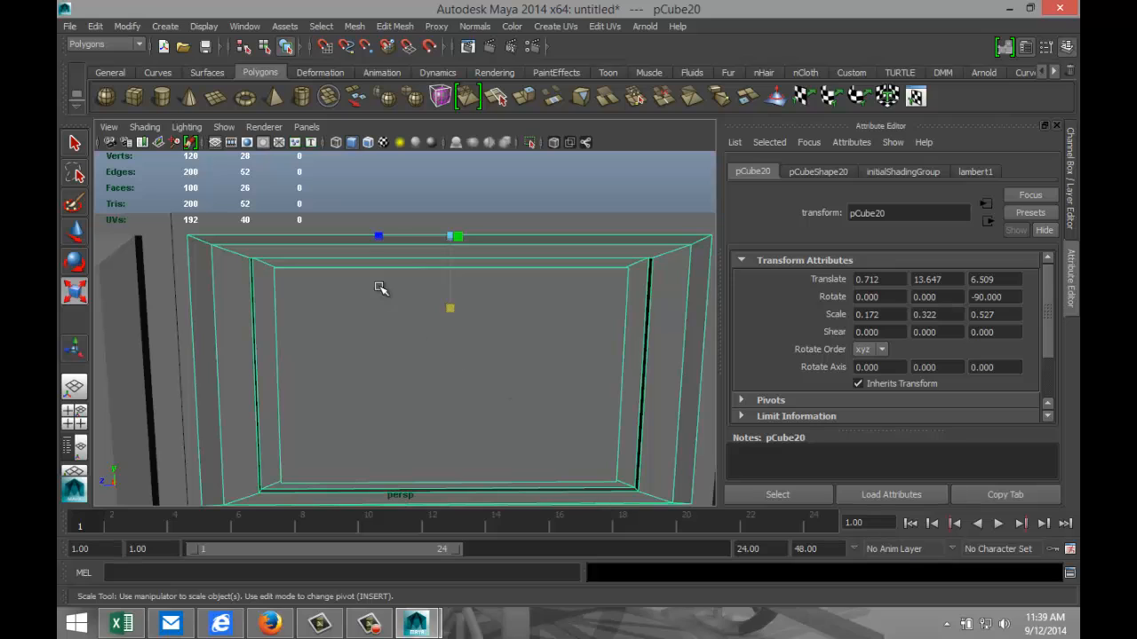
Step: Select the door's upper and lower inner frame edges and scale them vertically to about 0.806 to widen the horizontal frame rails
{"action": "right_click_drag", "start_coordinate": [383, 268], "coordinate": [385, 252]}
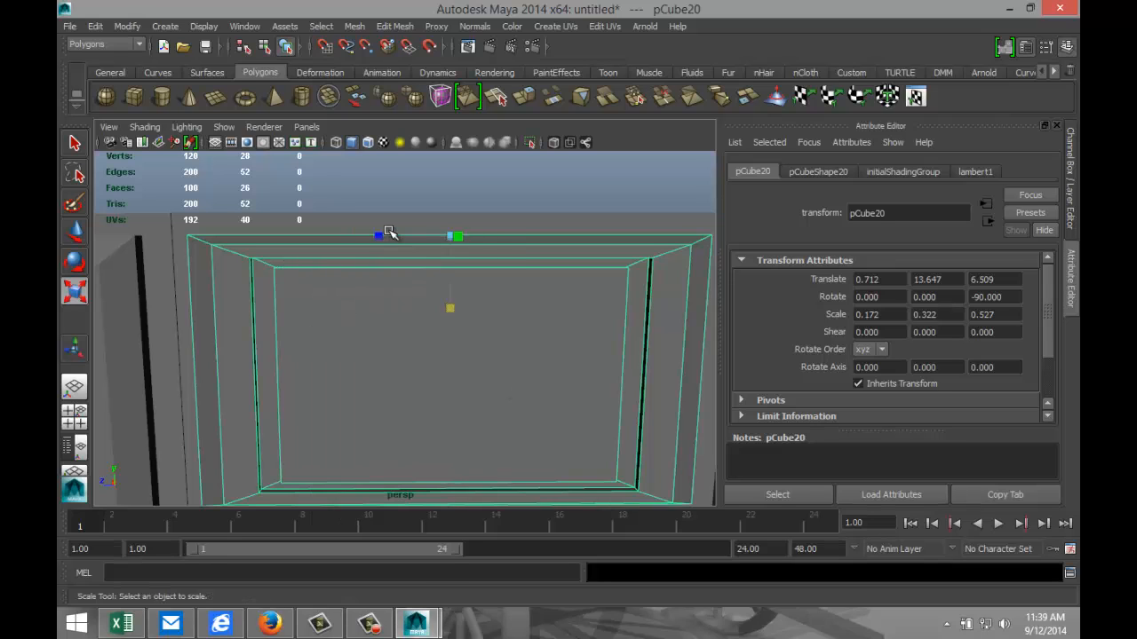
{"action": "left_click", "coordinate": [399, 268]}
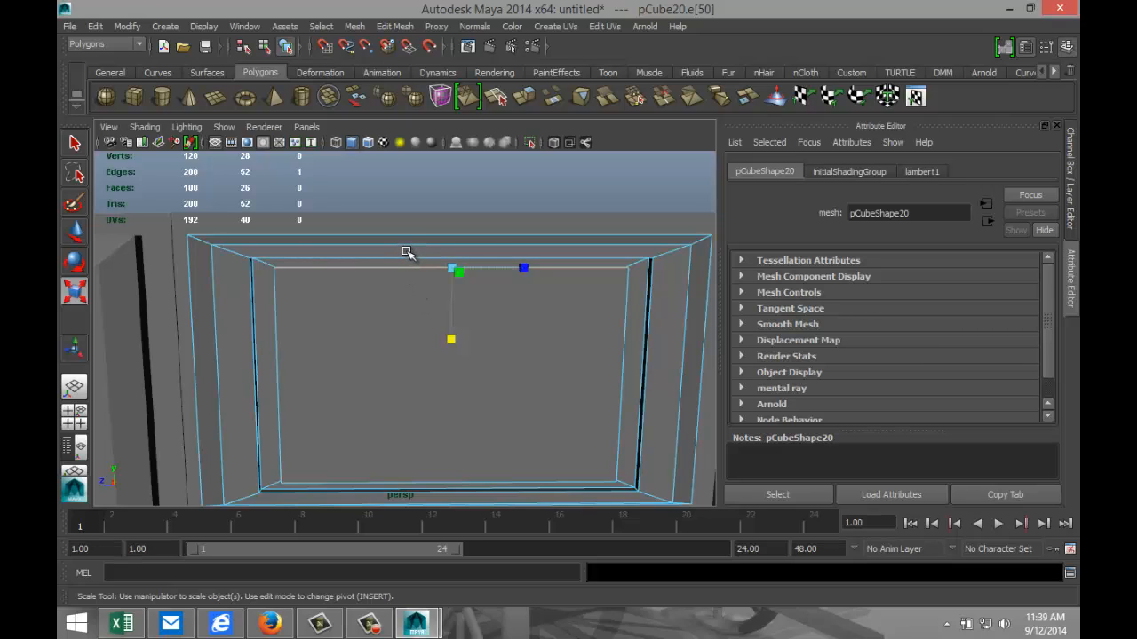
{"action": "double_click", "coordinate": [409, 279]}
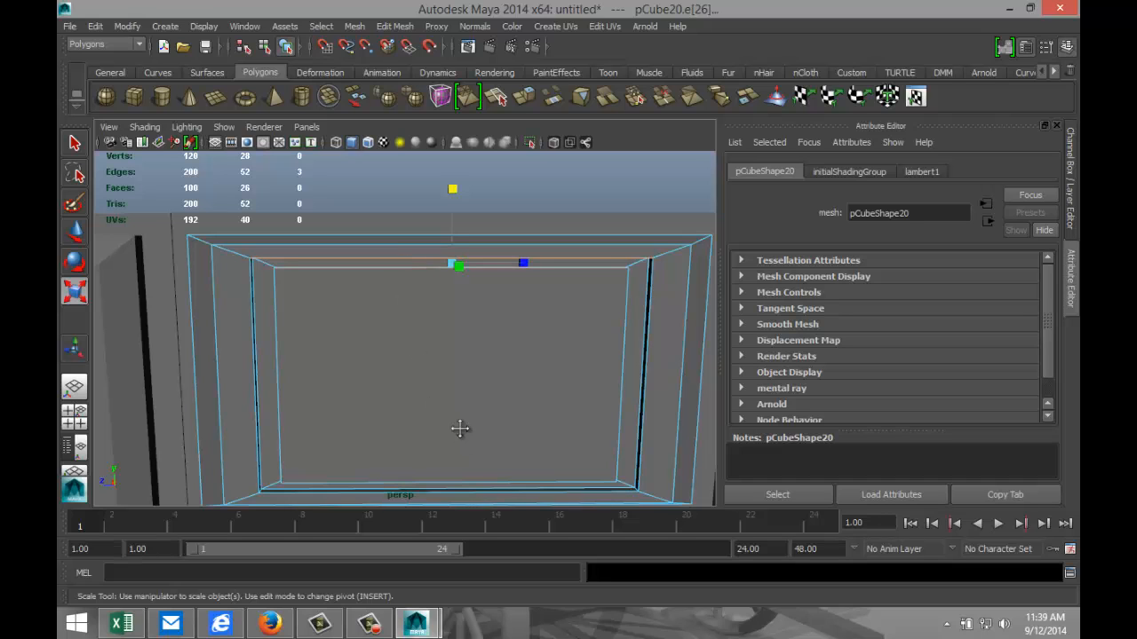
{"action": "left_click_drag", "start_coordinate": [459, 429], "coordinate": [421, 380], "text": "alt"}
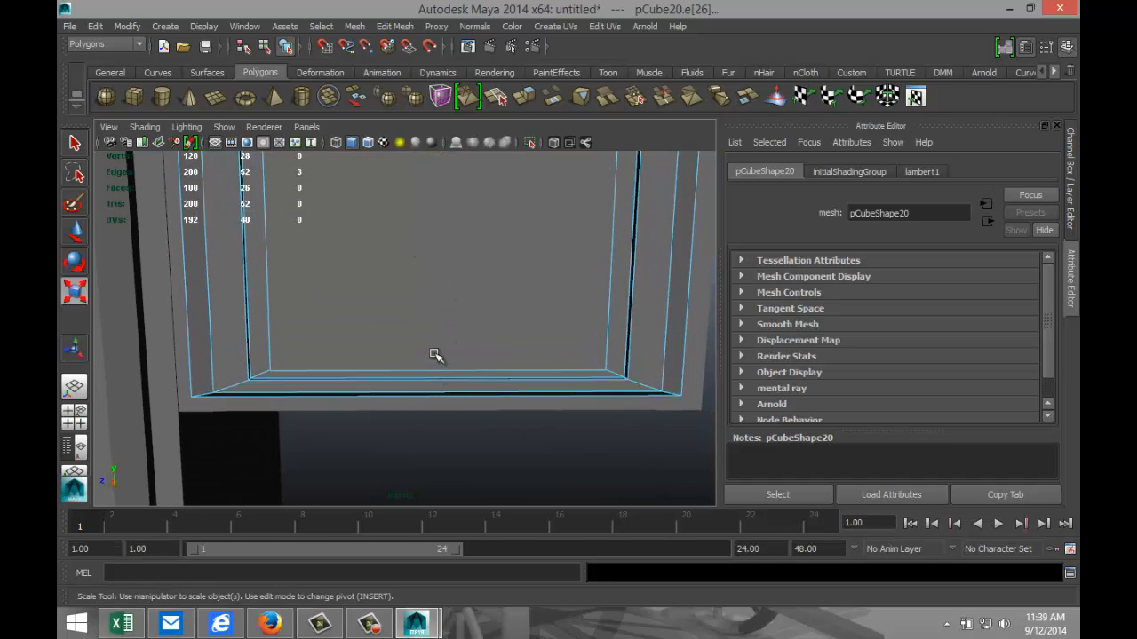
{"action": "double_click", "coordinate": [437, 388]}
{"action": "key", "text": "f"}
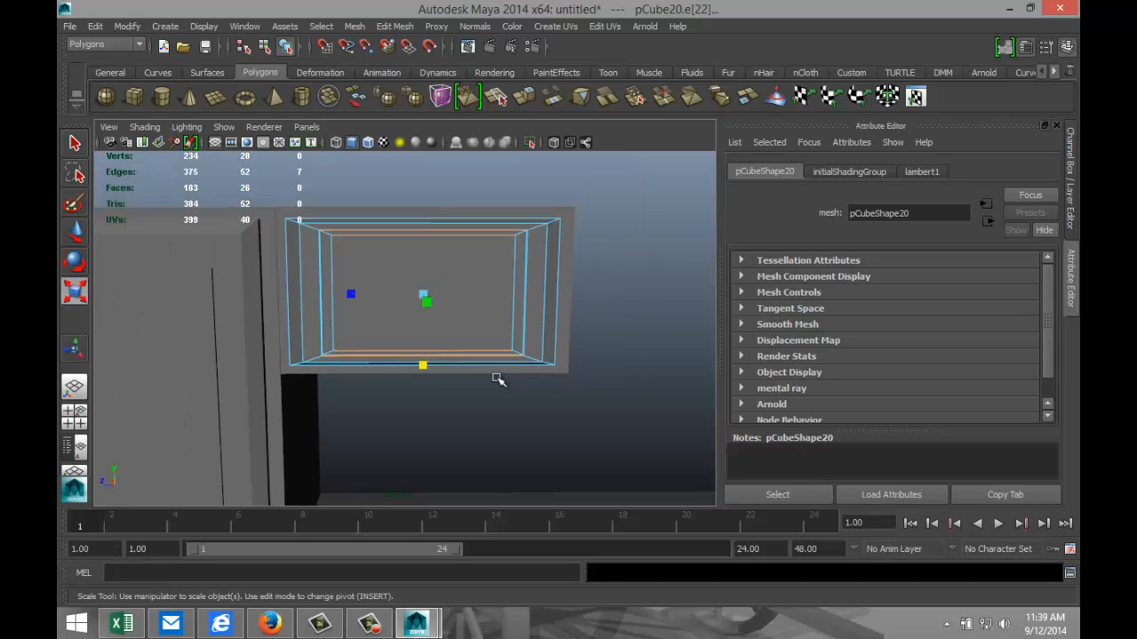
{"action": "left_click_drag", "start_coordinate": [422, 365], "coordinate": [426, 352]}
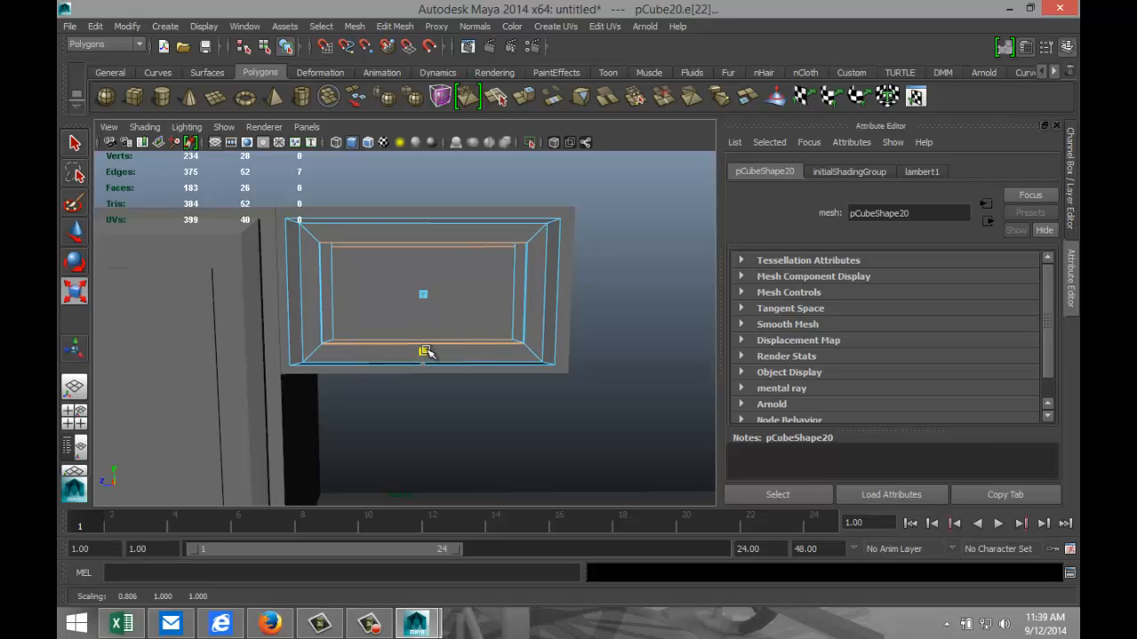
{"action": "left_click_drag", "start_coordinate": [426, 352], "coordinate": [425, 350]}
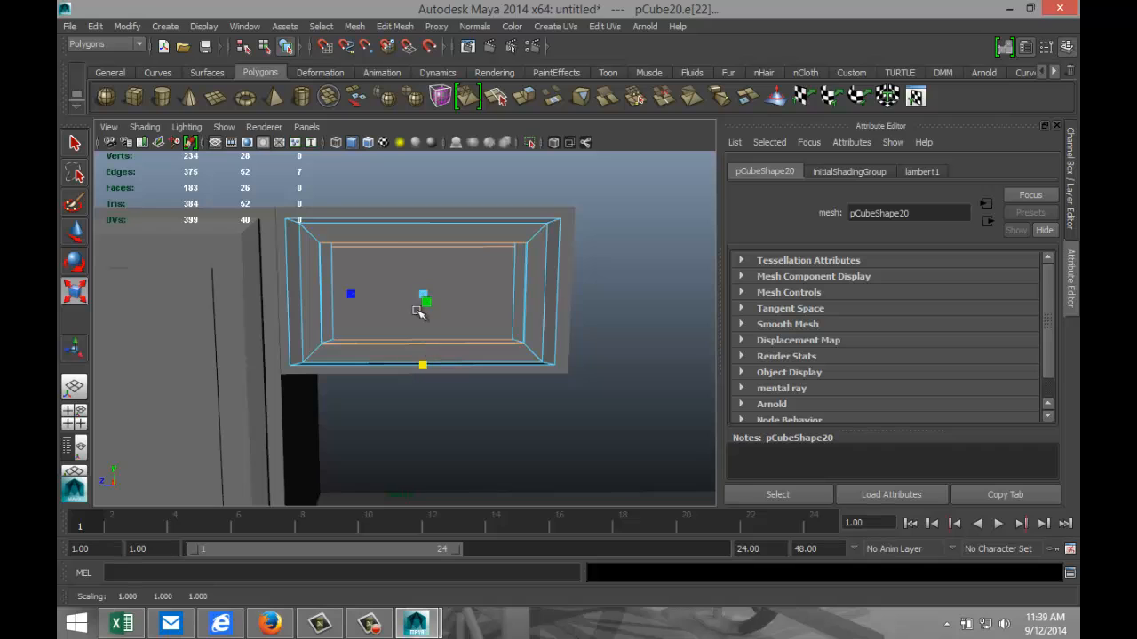
Step: Select the upper and lower edges of the door's innermost panel and scale them vertically to about 0.782
{"action": "left_click", "coordinate": [393, 253]}
{"action": "left_click", "coordinate": [393, 246]}
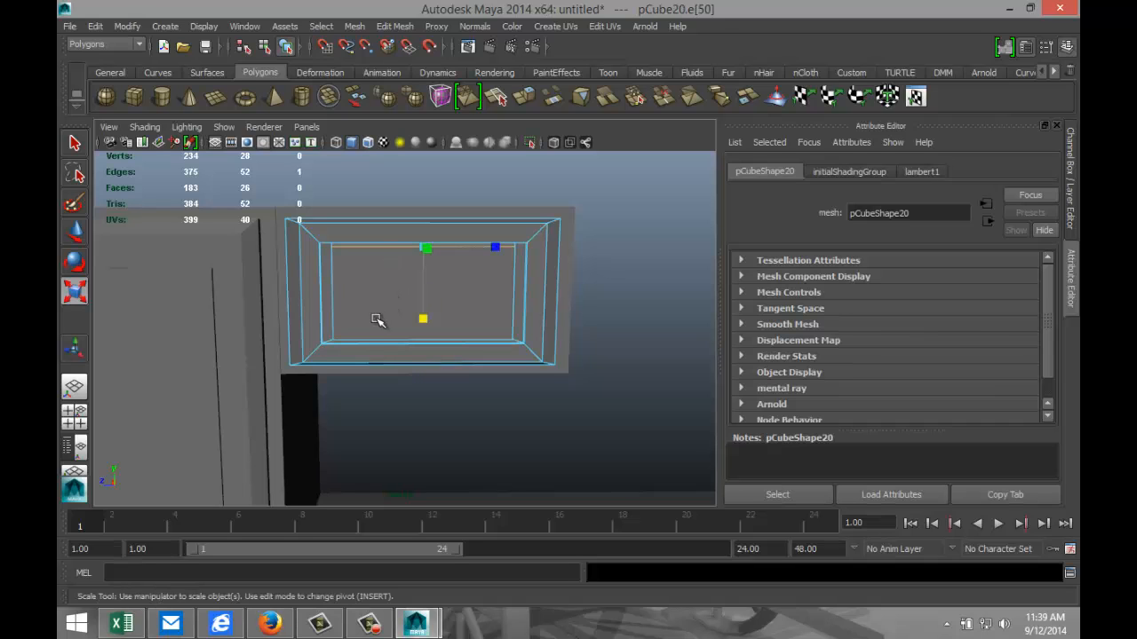
{"action": "left_click", "coordinate": [382, 341], "text": "shift"}
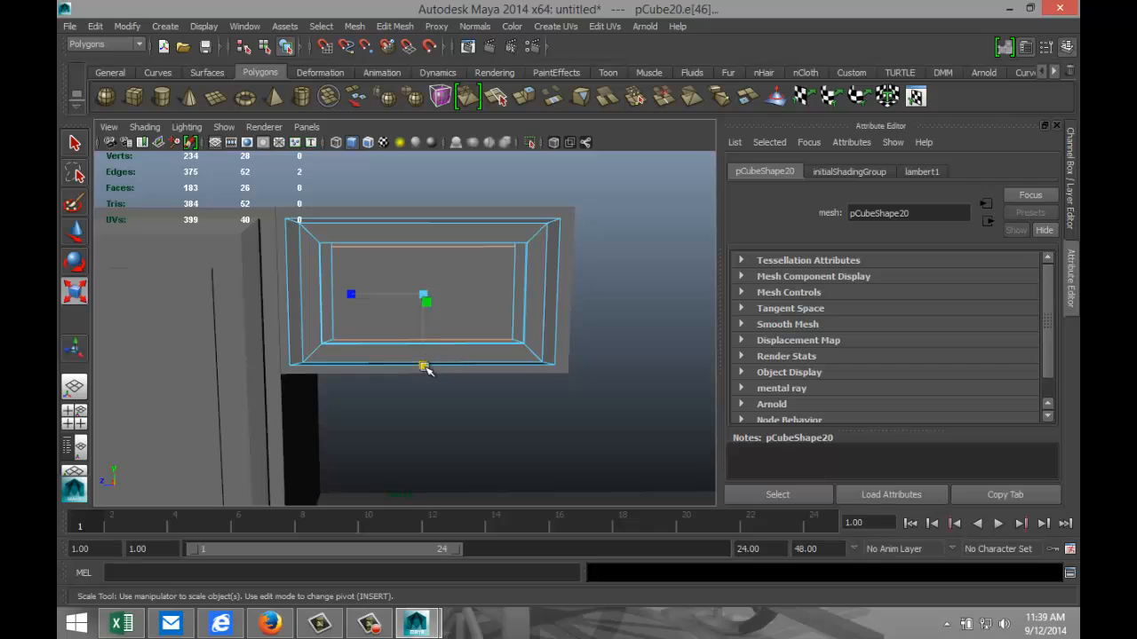
{"action": "left_click_drag", "start_coordinate": [425, 369], "coordinate": [425, 350]}
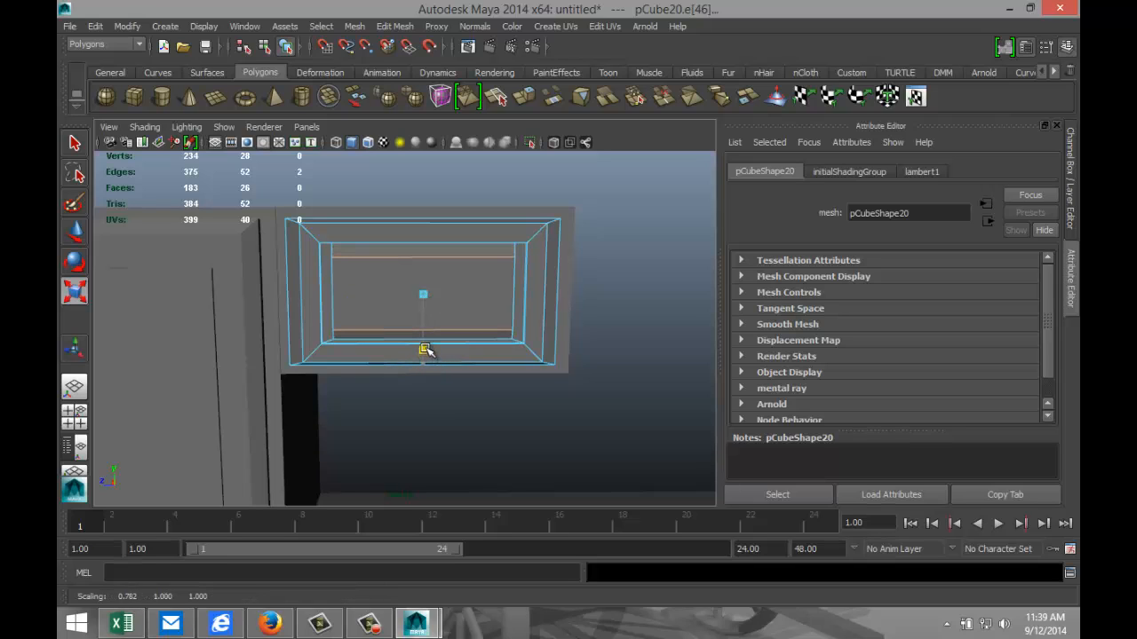
{"action": "left_click", "coordinate": [489, 432]}
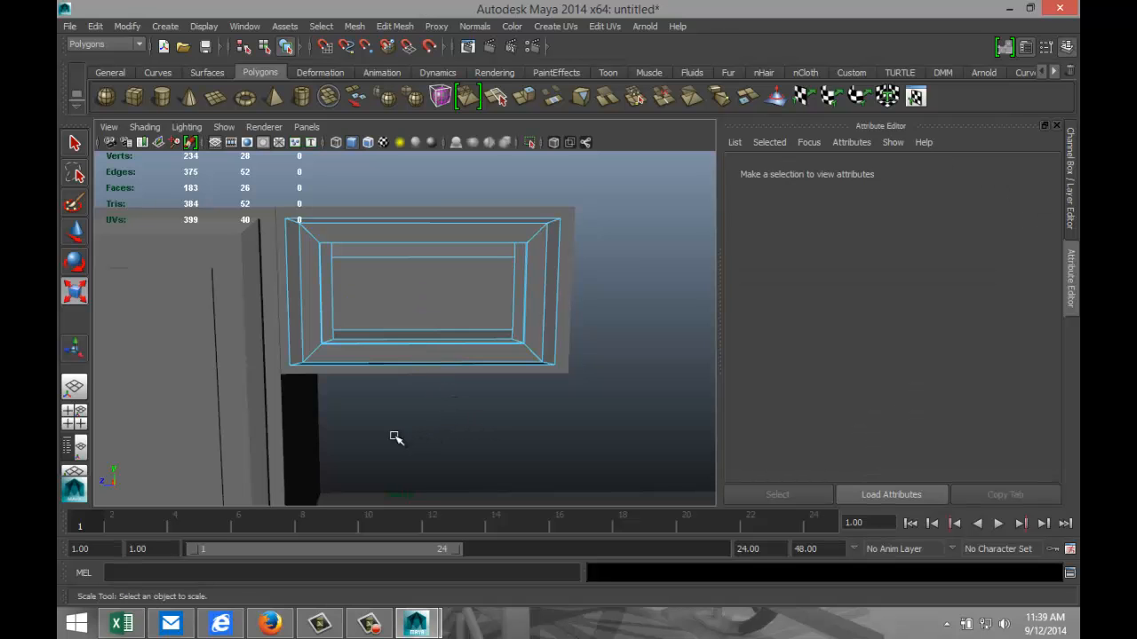
Step: Duplicate the finished wall cabinet door and move the copy to about Z -6.52, in front of the next wall cabinet along the same wall
{"action": "left_click_drag", "start_coordinate": [393, 438], "coordinate": [477, 440], "text": "alt"}
{"action": "scroll", "coordinate": [495, 448], "scroll_direction": "down", "scroll_amount": 5}
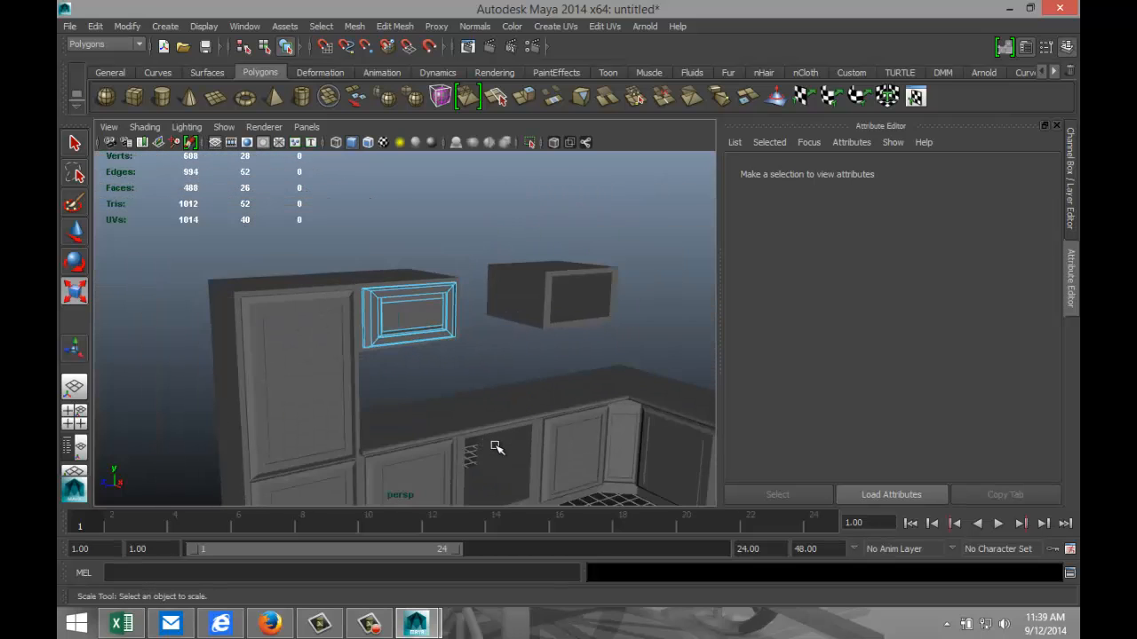
{"action": "scroll", "coordinate": [485, 445], "scroll_direction": "up", "scroll_amount": 4}
{"action": "left_click", "coordinate": [507, 451]}
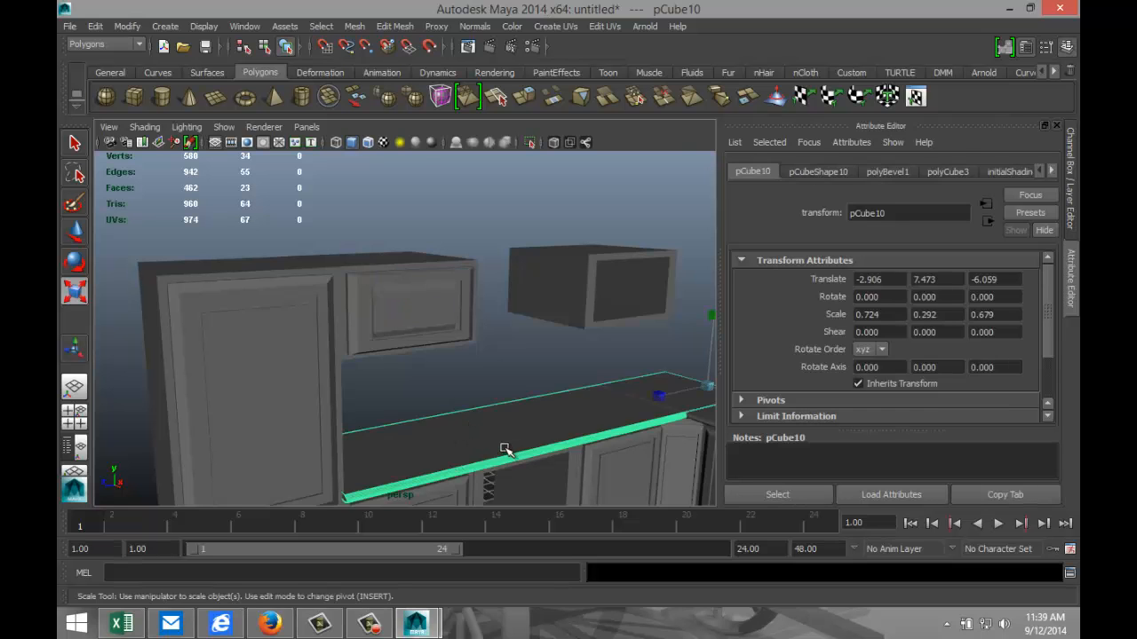
{"action": "left_click_drag", "start_coordinate": [504, 450], "coordinate": [480, 416], "text": "alt"}
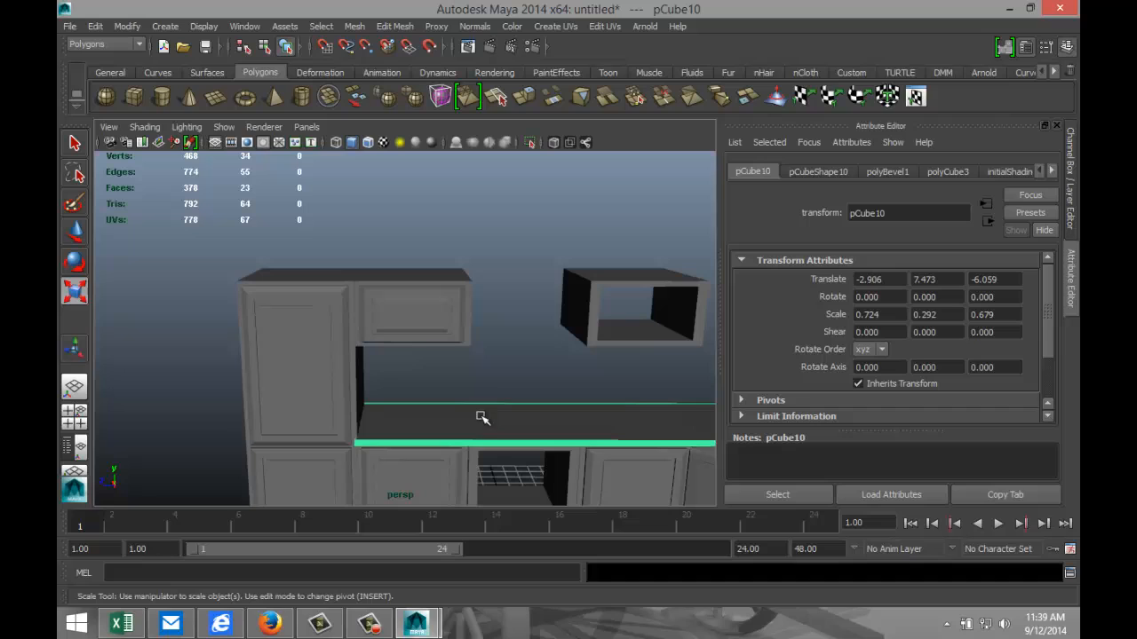
{"action": "left_click", "coordinate": [441, 328]}
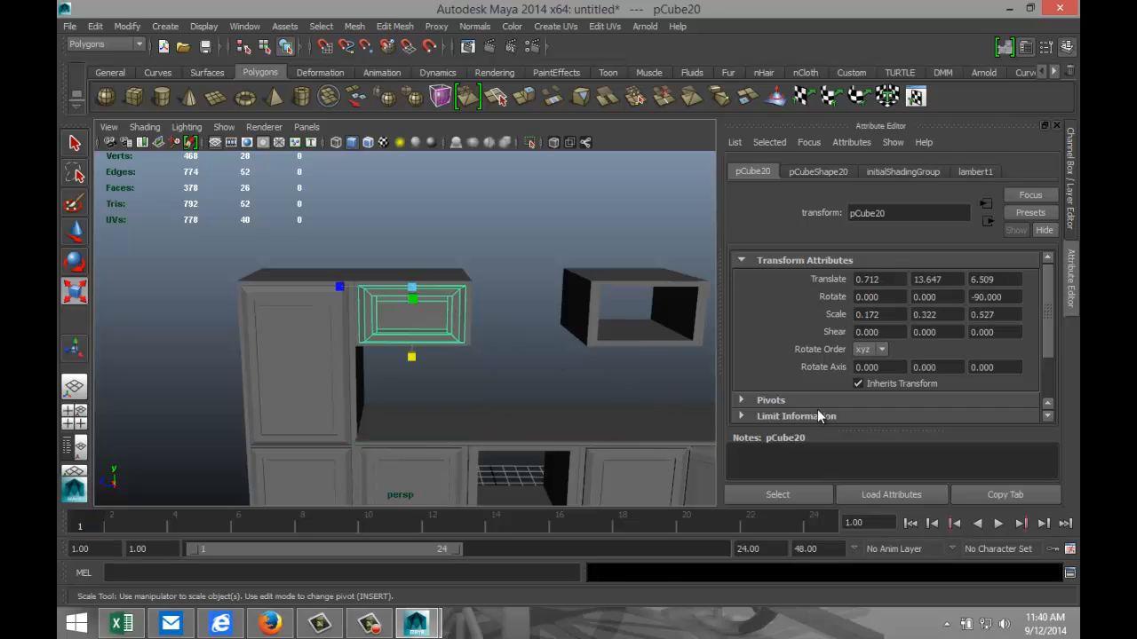
{"action": "key", "text": "ctrl+d"}
{"action": "key", "text": "w"}
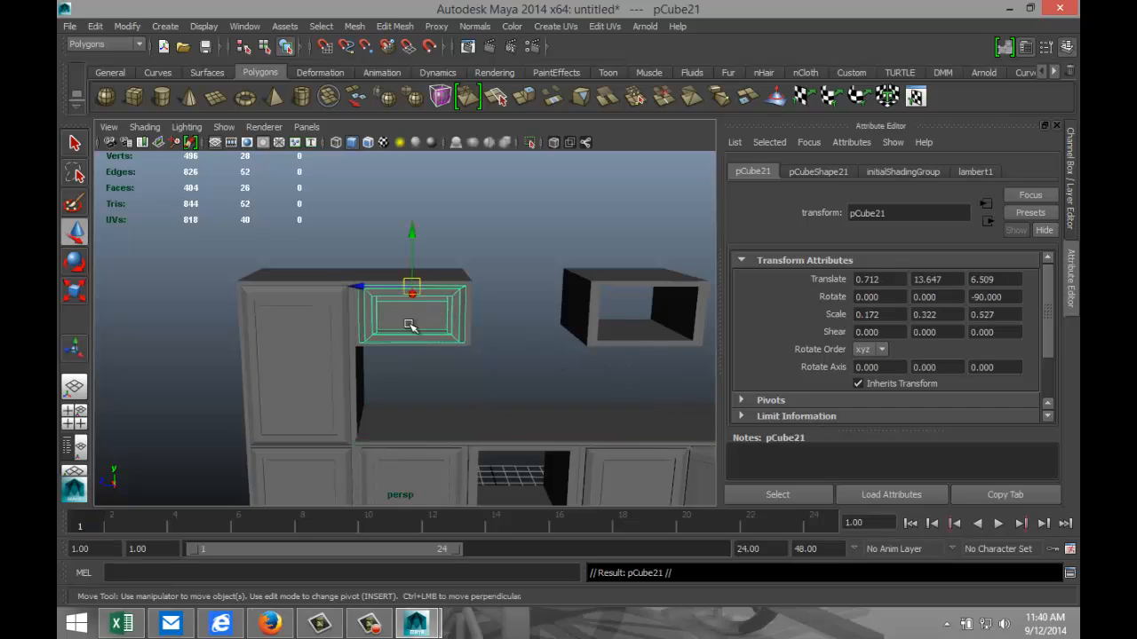
{"action": "left_click_drag", "start_coordinate": [359, 286], "coordinate": [597, 306]}
Step: Fine-tune the copied door to about Z -6.63 so it sits centred on its wall cabinet
{"action": "key", "text": "ctrl+1"}
{"action": "key", "text": "f"}
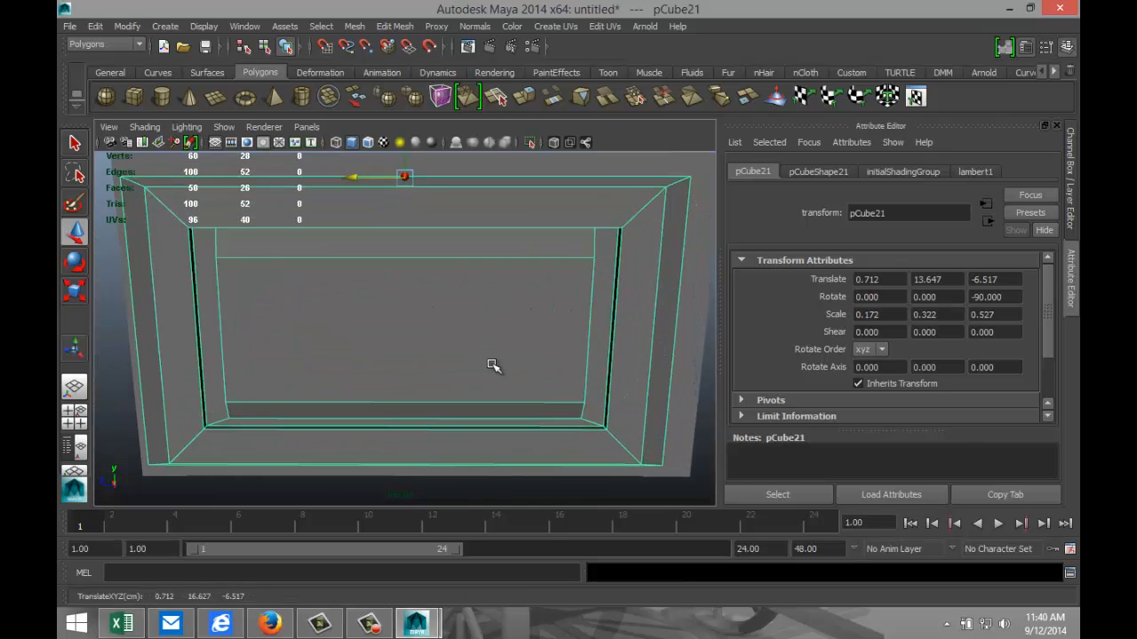
{"action": "scroll", "coordinate": [373, 275], "scroll_direction": "down", "scroll_amount": 2}
{"action": "left_click_drag", "start_coordinate": [354, 248], "coordinate": [360, 250]}
{"action": "key", "text": "ctrl+1"}
{"action": "scroll", "coordinate": [399, 317], "scroll_direction": "down", "scroll_amount": 4}
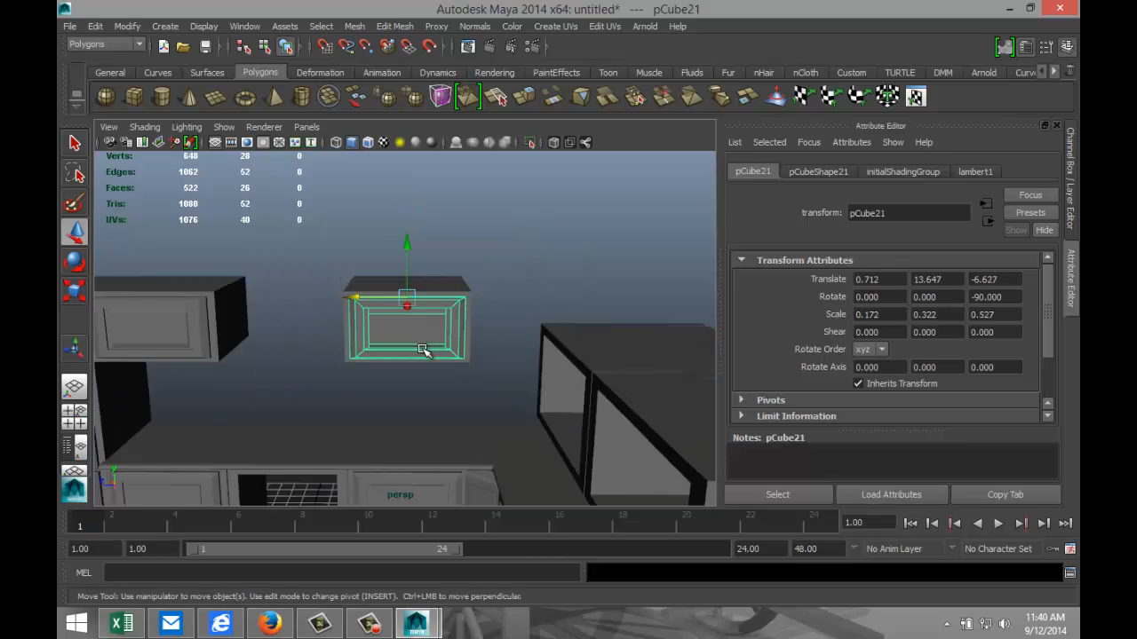
Step: Duplicate this door, move the copy to about X 13.72, and set its X rotation to 90 to face the adjoining wall's cabinets
{"action": "left_click_drag", "start_coordinate": [399, 405], "coordinate": [568, 401], "text": "alt"}
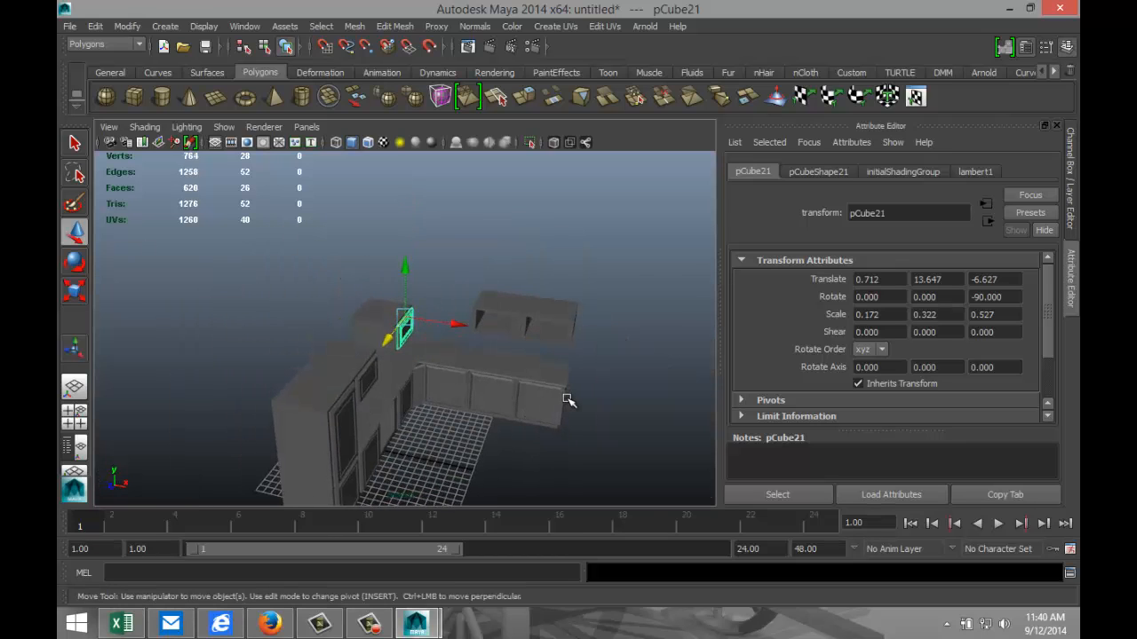
{"action": "key", "text": "ctrl+d"}
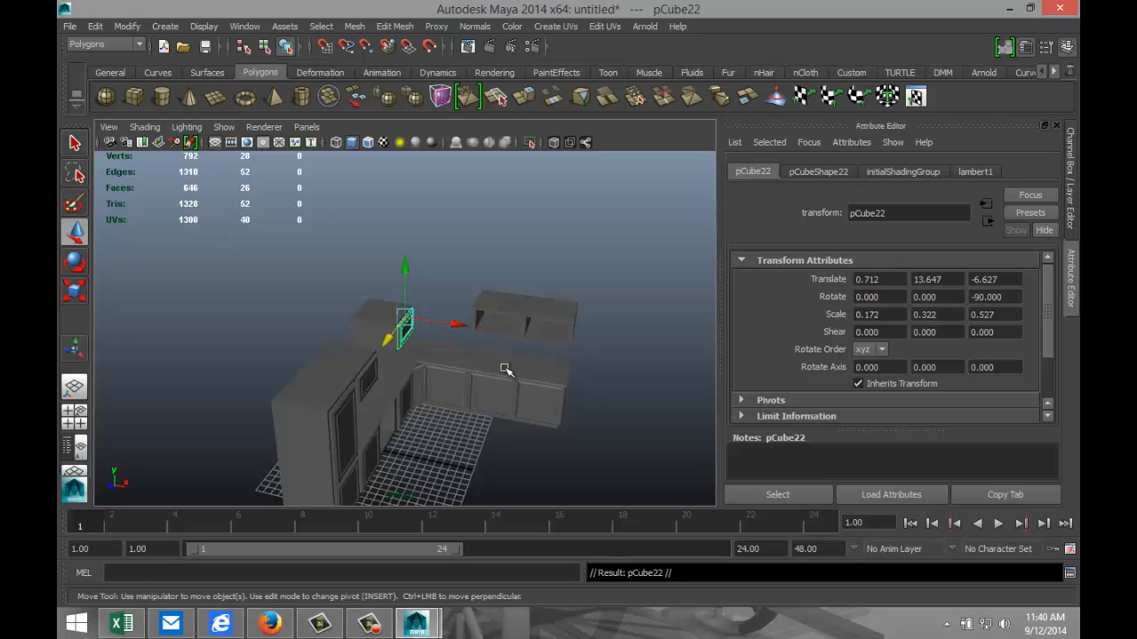
{"action": "left_click_drag", "start_coordinate": [460, 327], "coordinate": [559, 360]}
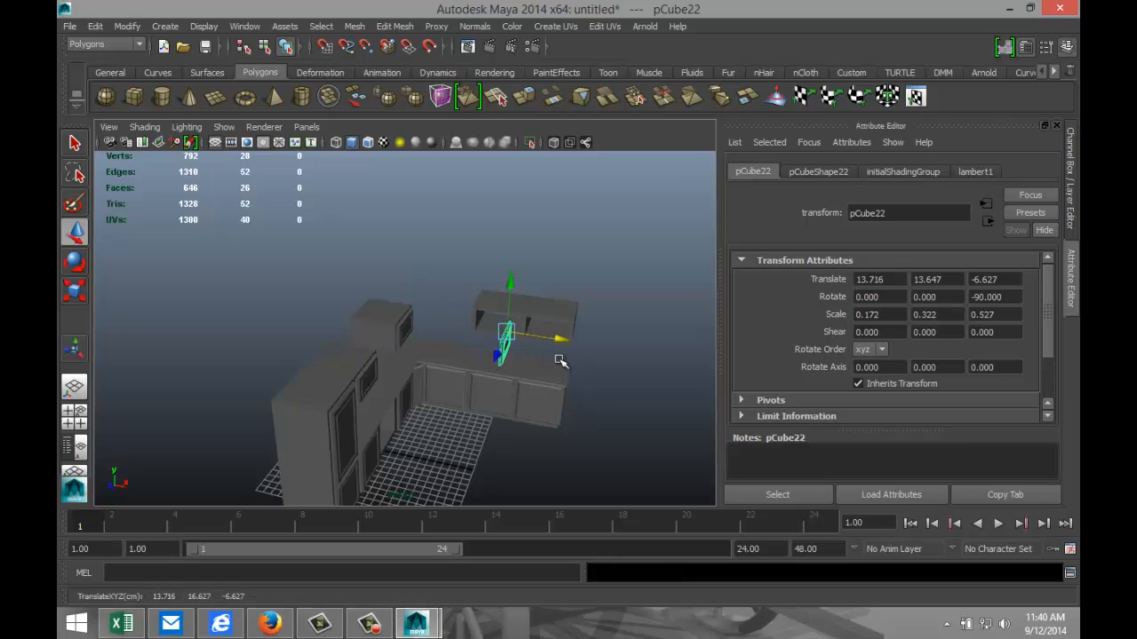
{"action": "left_click_drag", "start_coordinate": [544, 368], "coordinate": [442, 350]}
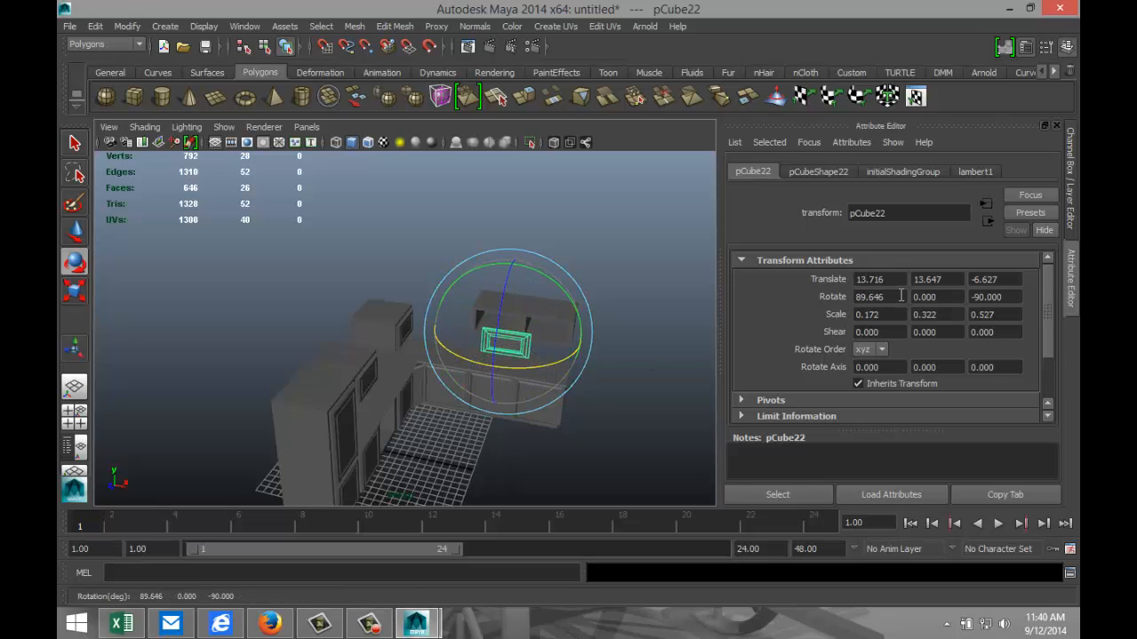
{"action": "left_click_drag", "start_coordinate": [900, 296], "coordinate": [797, 299]}
{"action": "left_click", "coordinate": [615, 432]}
{"action": "left_click", "coordinate": [500, 344]}
Step: Move the rotated door back to about Z -11.53, against the front of the adjoining wall's cabinets
{"action": "key", "text": "w"}
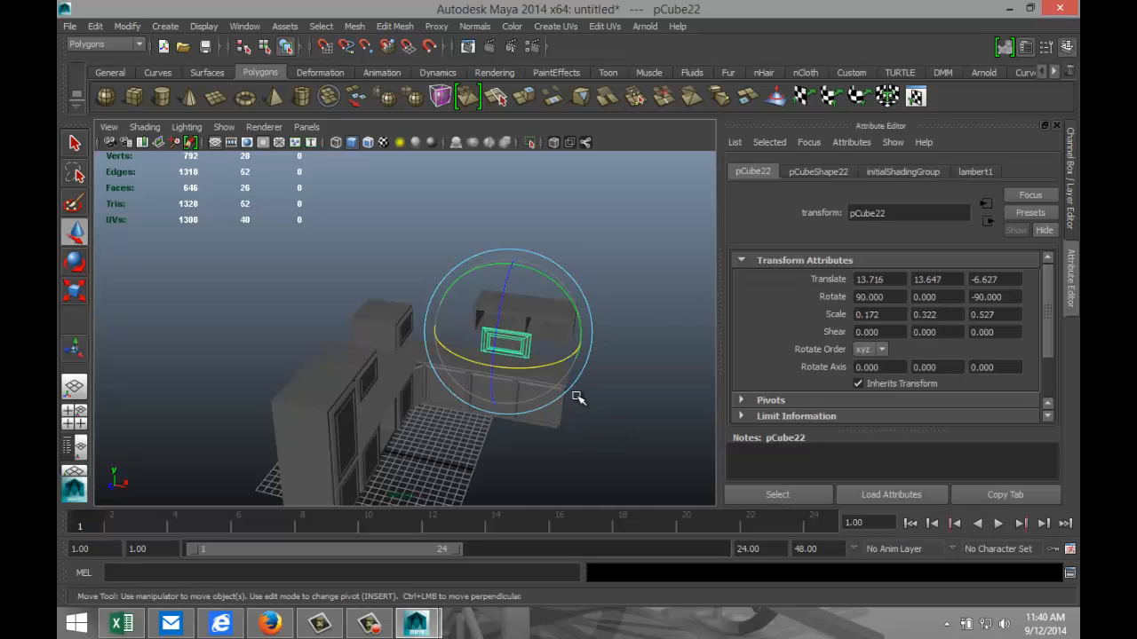
{"action": "left_click_drag", "start_coordinate": [493, 355], "coordinate": [384, 270]}
{"action": "key", "text": "f"}
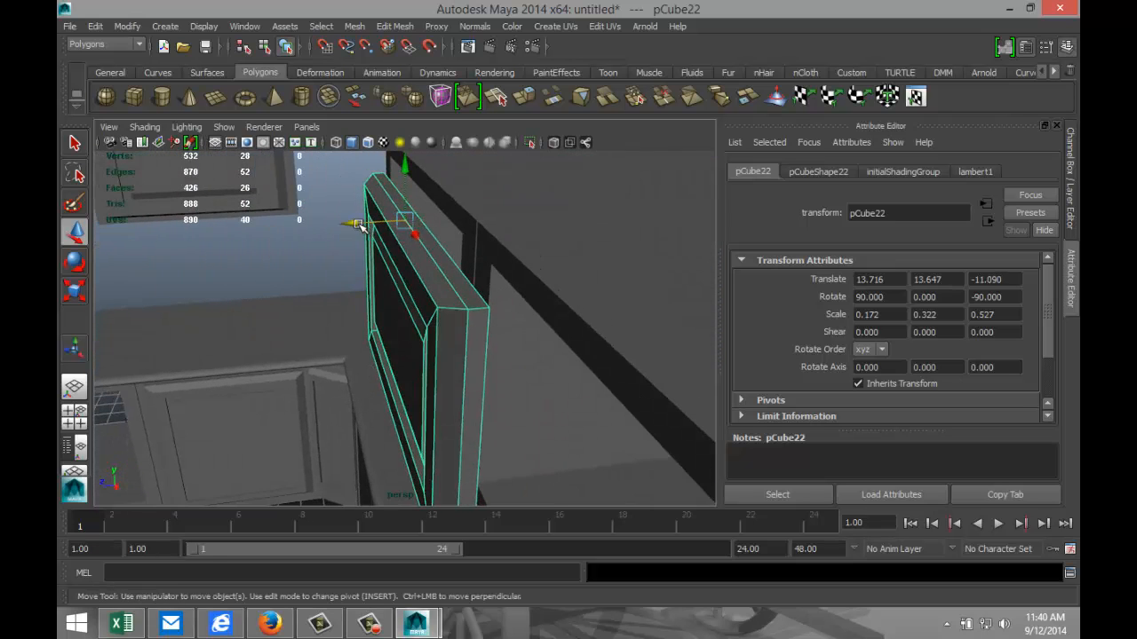
{"action": "left_click_drag", "start_coordinate": [358, 224], "coordinate": [382, 224]}
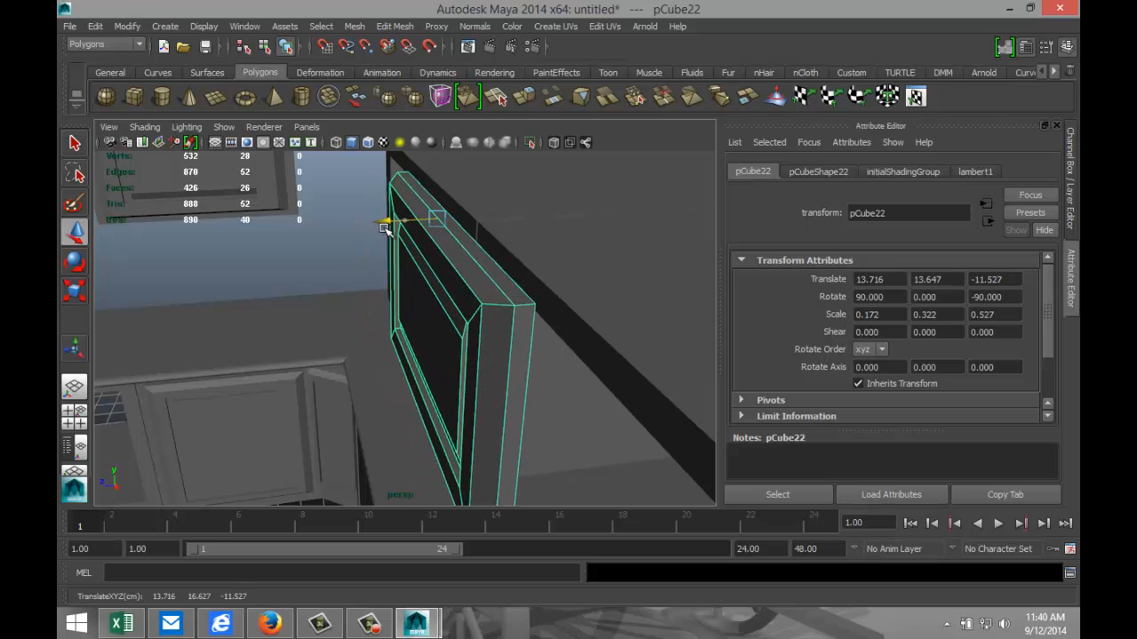
Step: Slide the door sideways to about X 11.59 so it covers the opening of the wall cabinet nearest the corner
{"action": "left_click_drag", "start_coordinate": [325, 318], "coordinate": [470, 297], "text": "alt"}
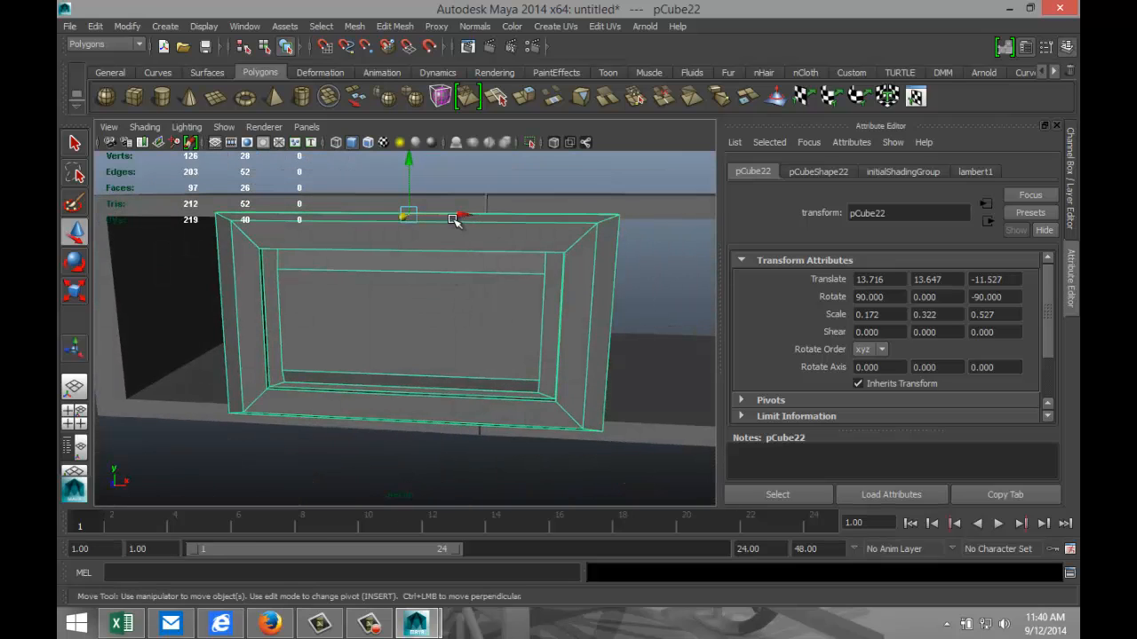
{"action": "left_click_drag", "start_coordinate": [454, 220], "coordinate": [327, 225]}
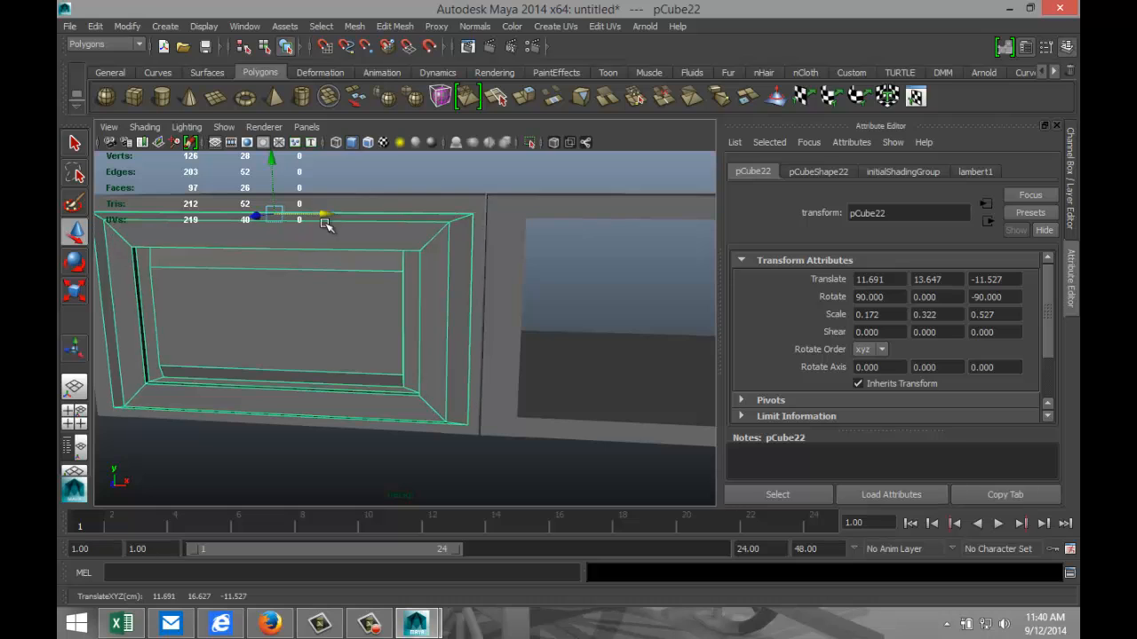
{"action": "left_click_drag", "start_coordinate": [352, 302], "coordinate": [426, 302], "text": "alt"}
{"action": "left_click_drag", "start_coordinate": [427, 195], "coordinate": [429, 194]}
{"action": "scroll", "coordinate": [428, 195], "scroll_direction": "down", "scroll_amount": 4}
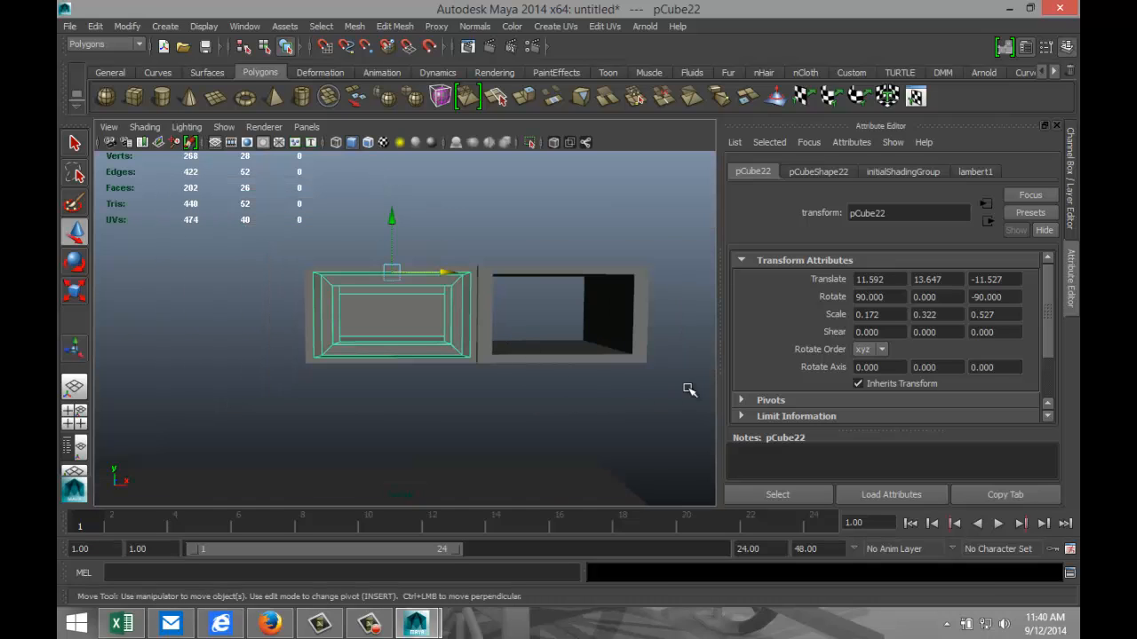
Step: Duplicate this door and slide the copy to about X 18.08 so it covers the neighbouring open wall cabinet, then deselect it
{"action": "key", "text": "ctrl+d"}
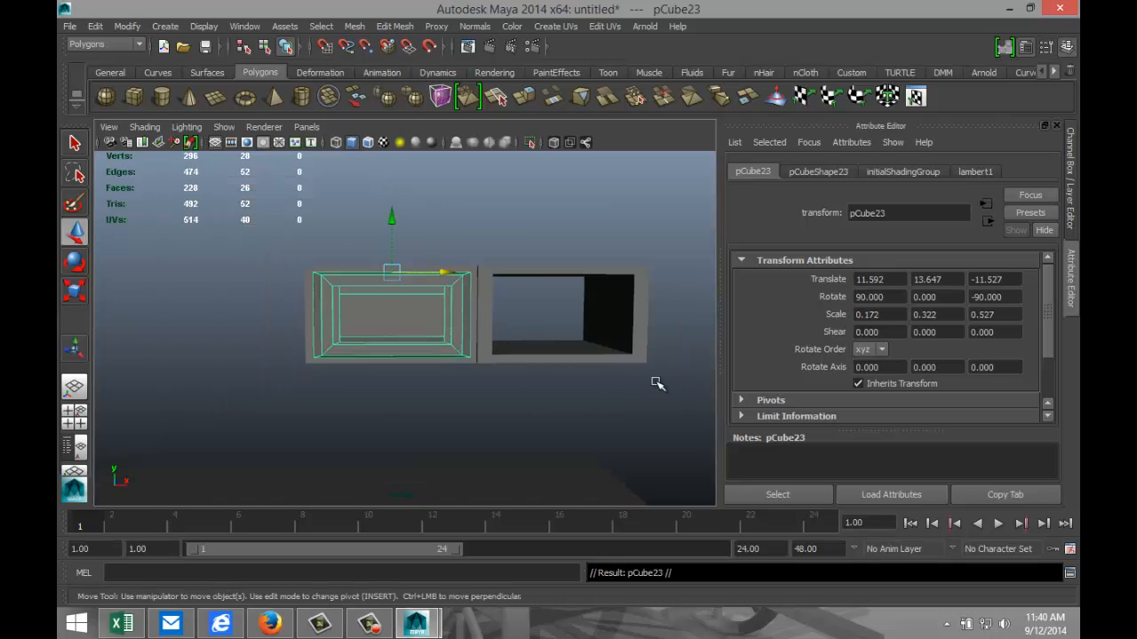
{"action": "left_click_drag", "start_coordinate": [445, 273], "coordinate": [619, 329]}
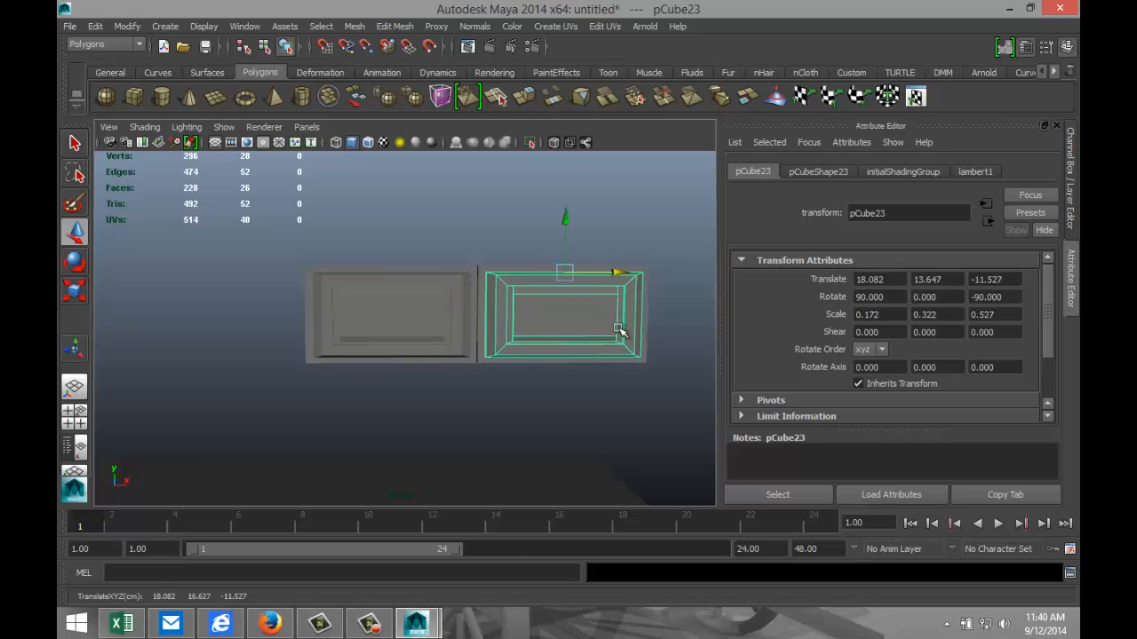
{"action": "key", "text": "f"}
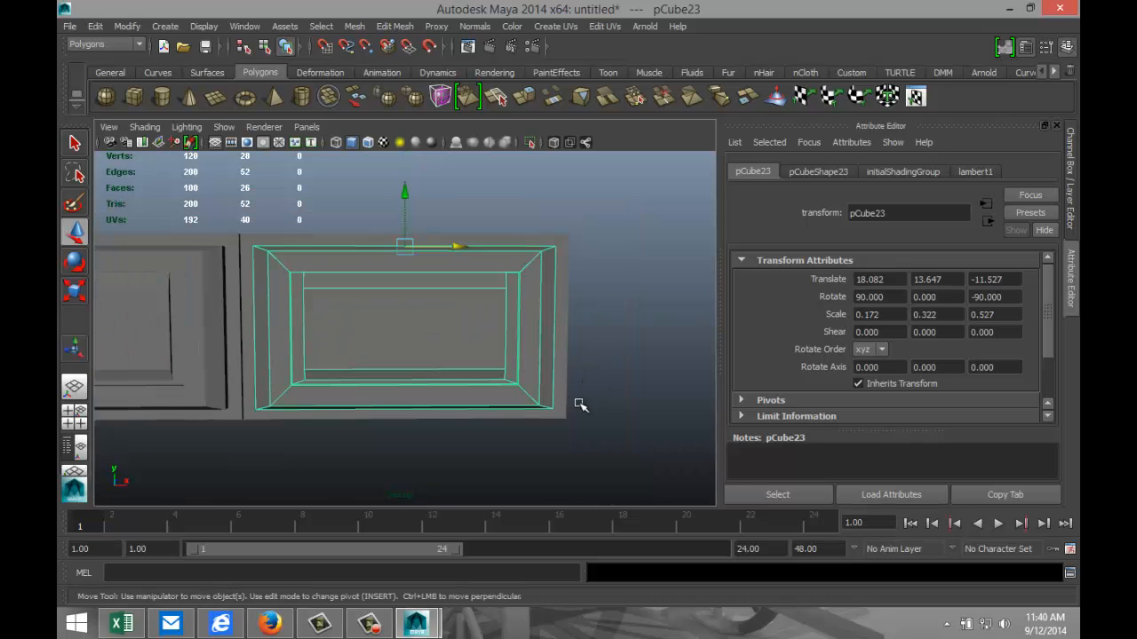
{"action": "left_click_drag", "start_coordinate": [580, 405], "coordinate": [617, 421], "text": "alt"}
{"action": "scroll", "coordinate": [558, 399], "scroll_direction": "down", "scroll_amount": 5}
{"action": "left_click", "coordinate": [621, 423]}
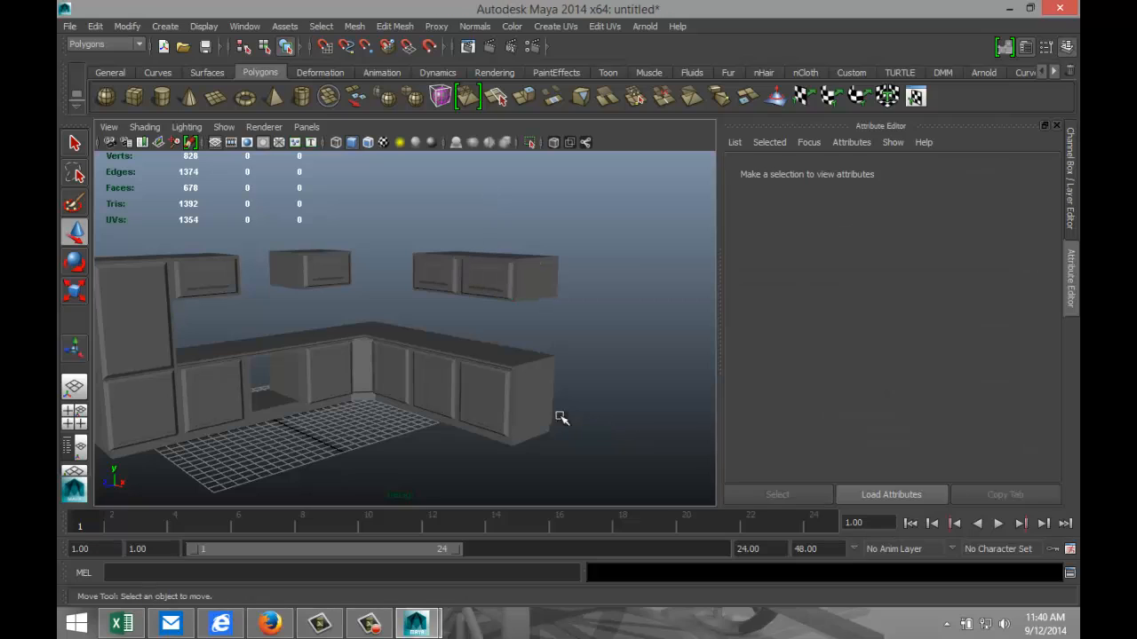
Step: Create a large polygon plane on the ground beneath the cabinets as the floor, centred at about X 34.22, Z -14.97
{"action": "scroll", "coordinate": [511, 409], "scroll_direction": "down", "scroll_amount": 6}
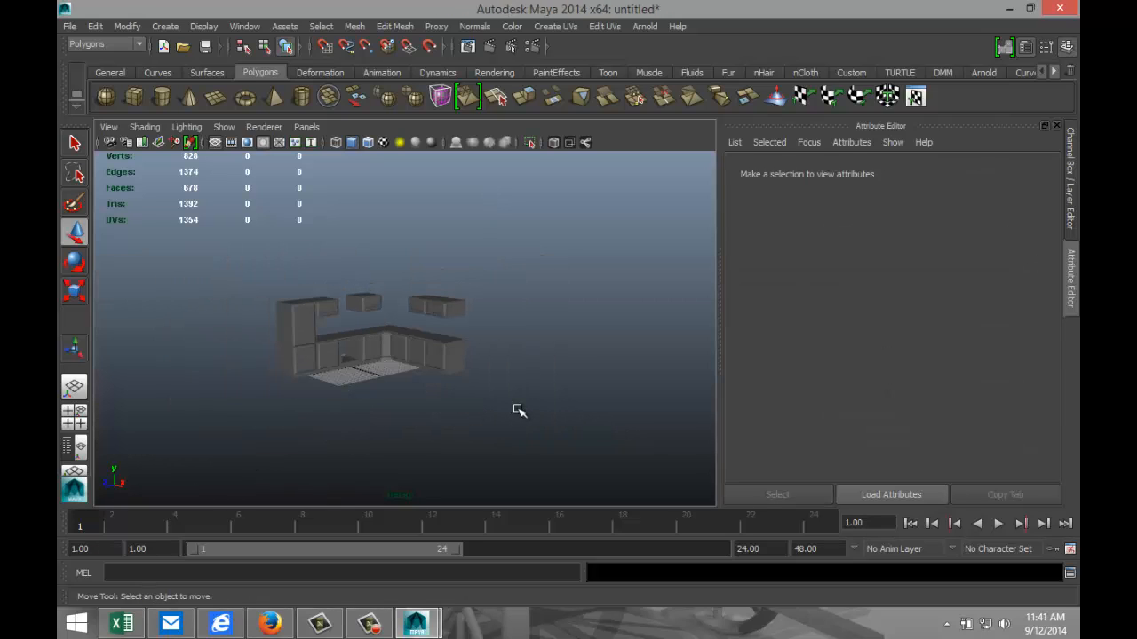
{"action": "left_click", "coordinate": [215, 96]}
{"action": "left_click_drag", "start_coordinate": [168, 394], "coordinate": [795, 376]}
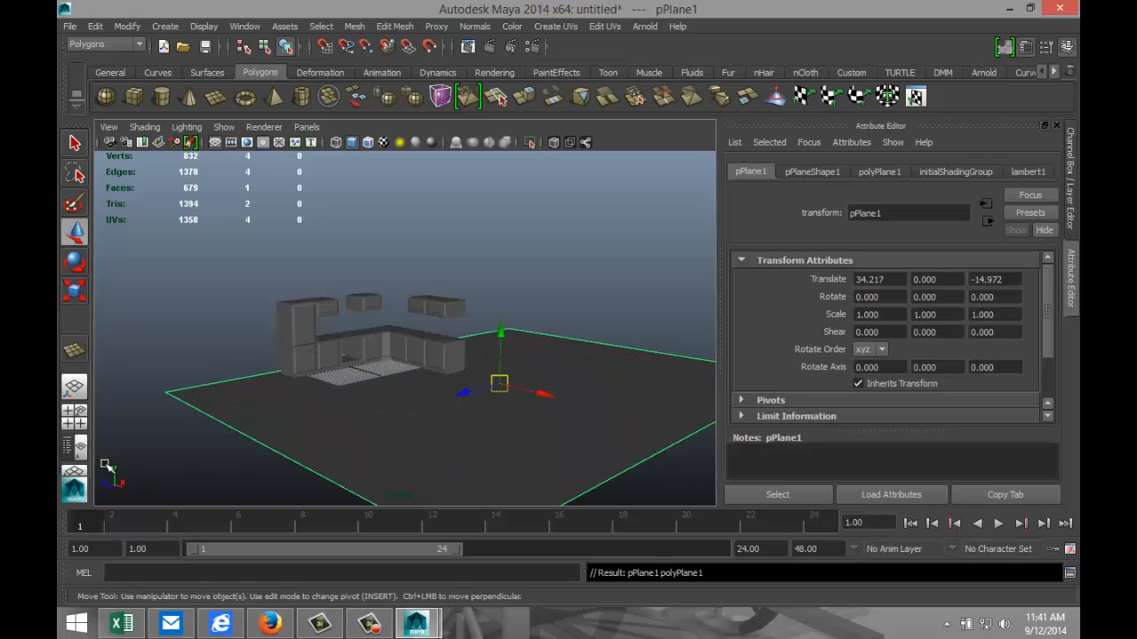
Step: Raise the floor plane in the side view to about Y 0.04, at the bottom of the base cabinets
{"action": "left_click", "coordinate": [74, 417]}
{"action": "key", "text": "space"}
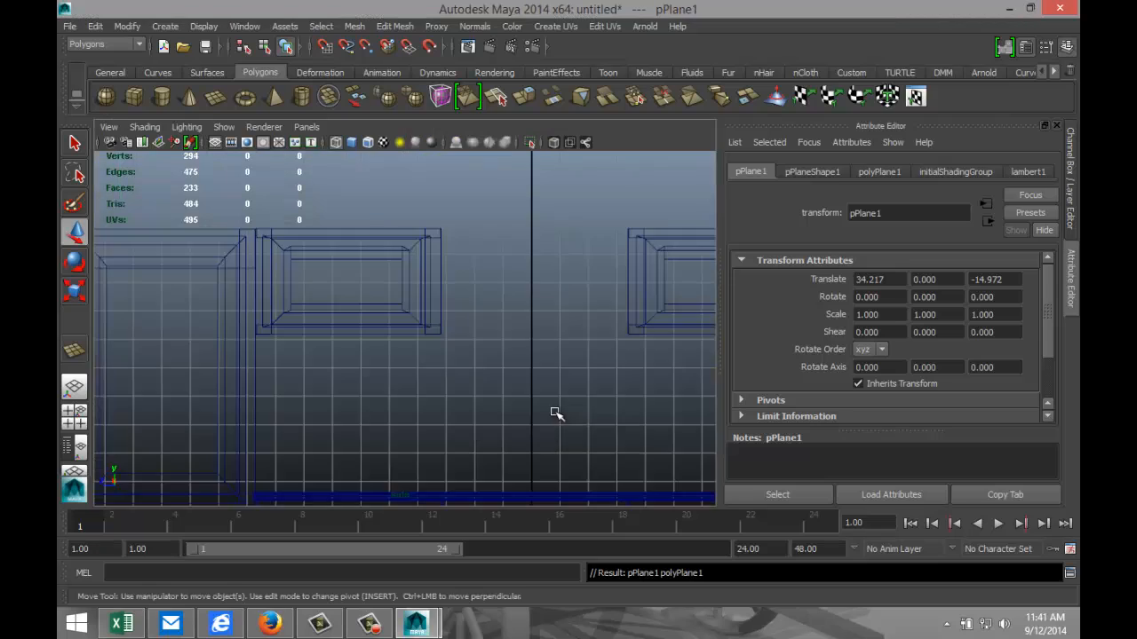
{"action": "scroll", "coordinate": [548, 406], "scroll_direction": "down", "scroll_amount": 6}
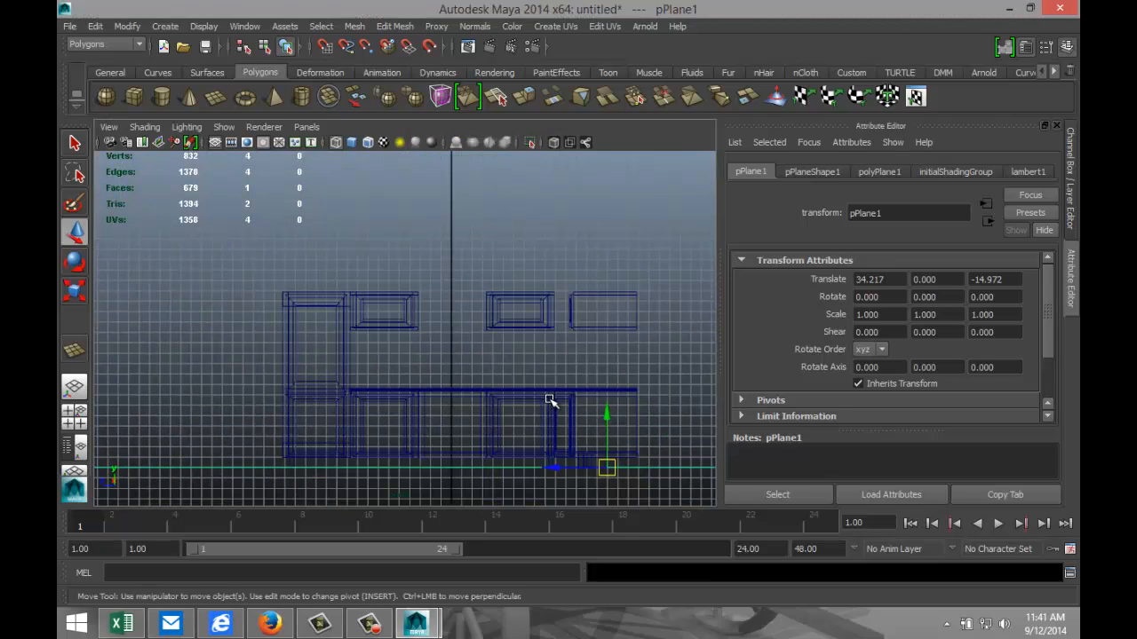
{"action": "key", "text": "f"}
{"action": "scroll", "coordinate": [535, 393], "scroll_direction": "up", "scroll_amount": 5}
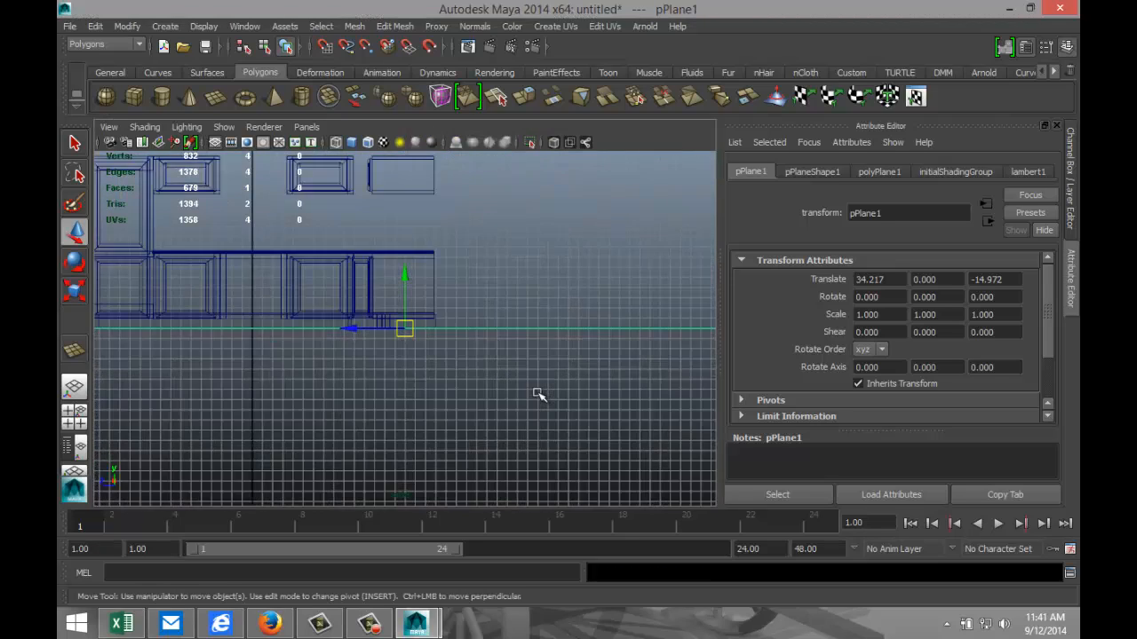
{"action": "scroll", "coordinate": [513, 382], "scroll_direction": "up", "scroll_amount": 2}
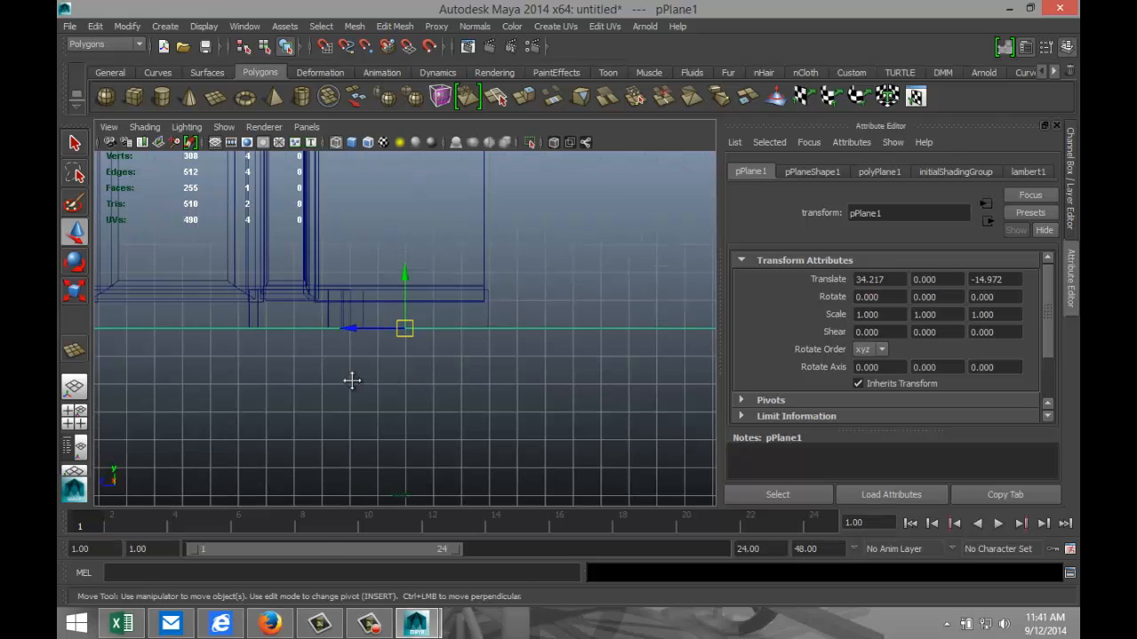
{"action": "middle_click_drag", "start_coordinate": [352, 381], "coordinate": [553, 390], "text": "alt"}
{"action": "scroll", "coordinate": [553, 391], "scroll_direction": "down", "scroll_amount": 2}
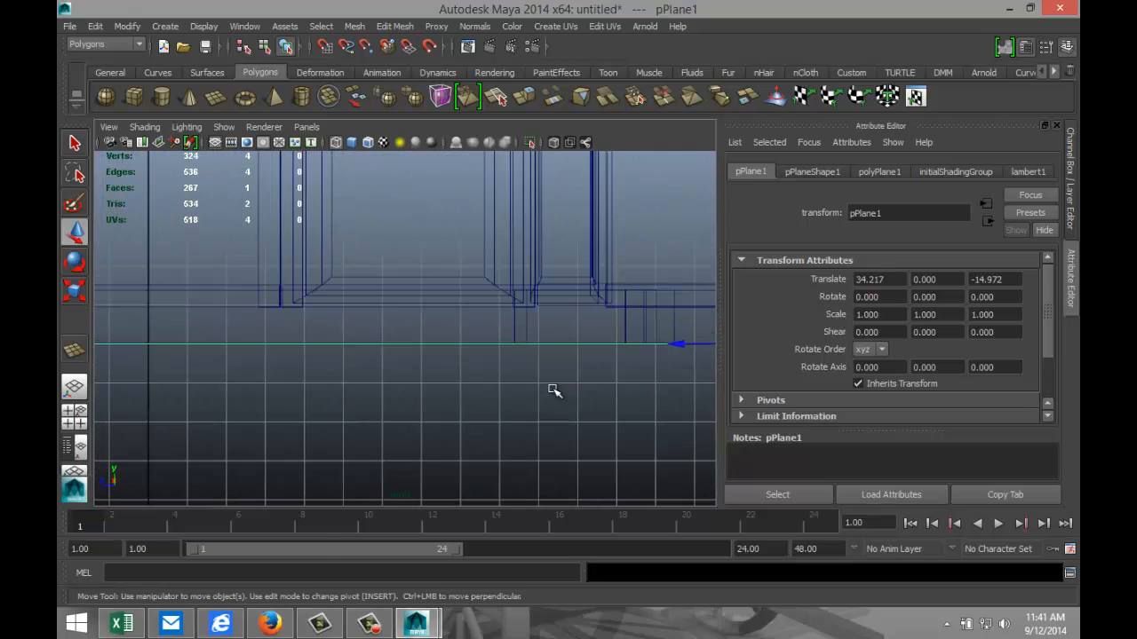
{"action": "left_click_drag", "start_coordinate": [583, 284], "coordinate": [583, 284]}
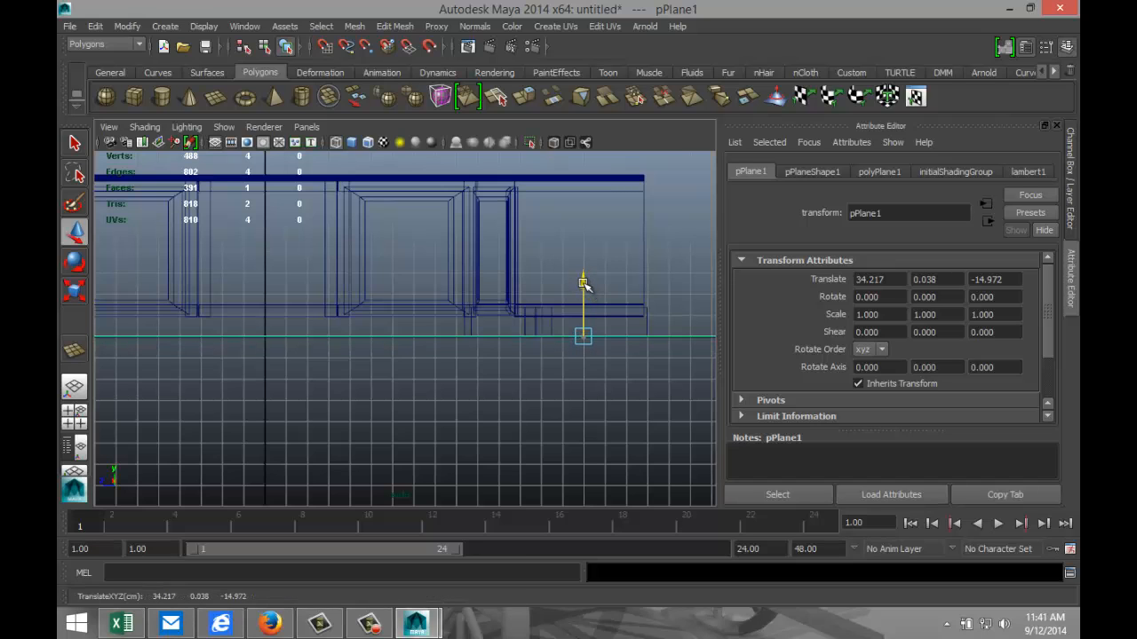
Step: Move the floor plane to about X 36.32, Z -40.06, aligning its edges with the cabinet backs and the tall cabinet's outer end
{"action": "left_click", "coordinate": [75, 413]}
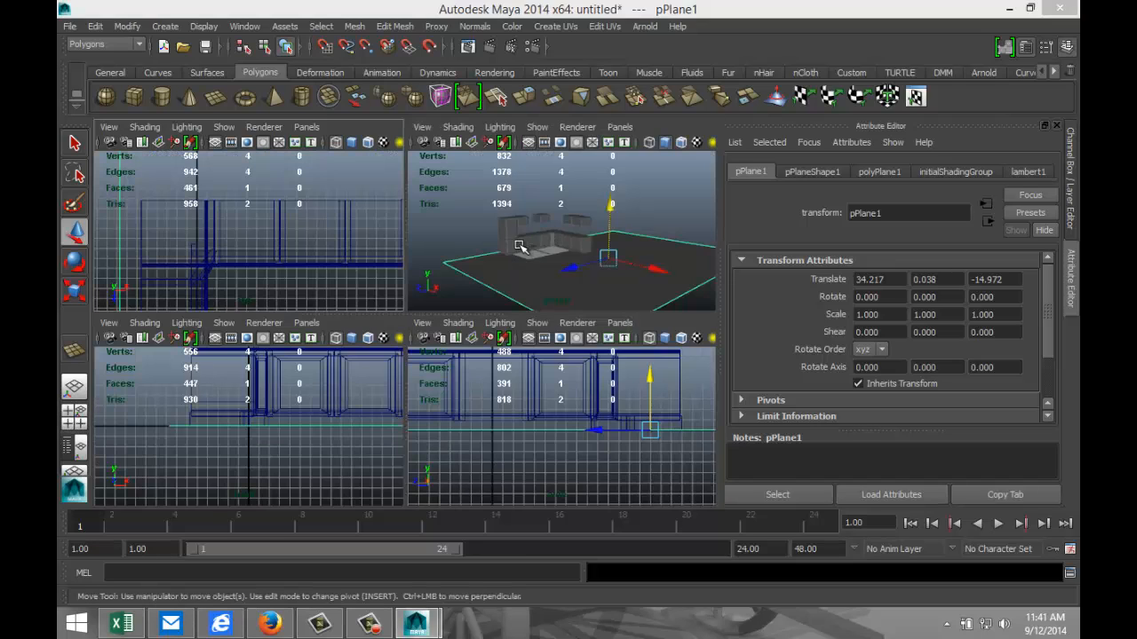
{"action": "key", "text": "space"}
{"action": "scroll", "coordinate": [435, 327], "scroll_direction": "down", "scroll_amount": 4}
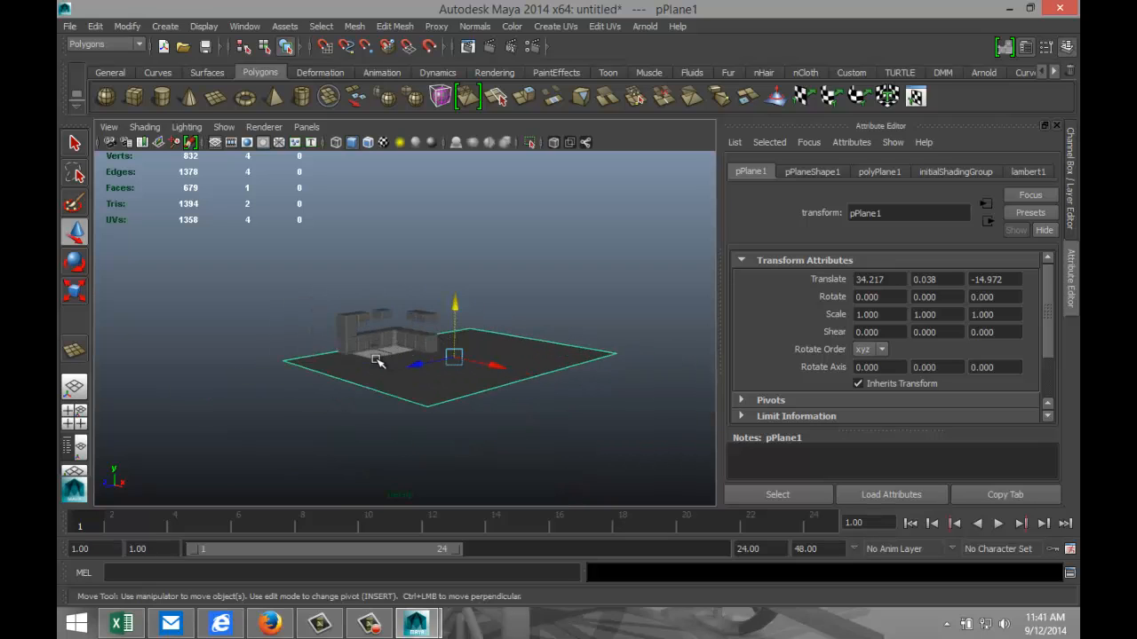
{"action": "left_click_drag", "start_coordinate": [377, 360], "coordinate": [258, 433], "text": "alt"}
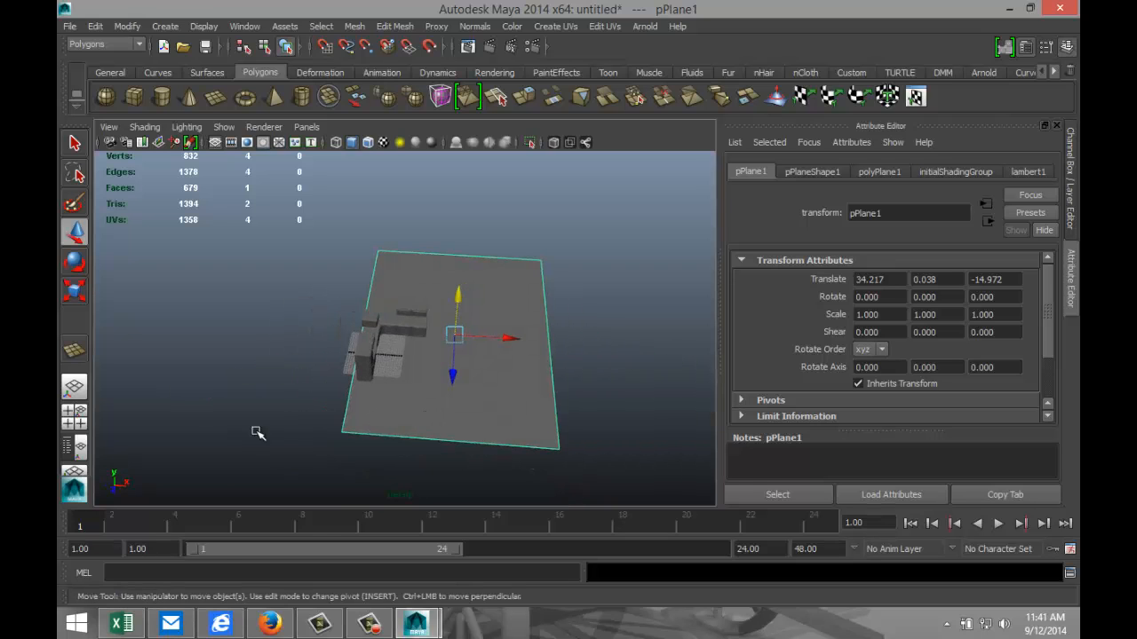
{"action": "left_click", "coordinate": [75, 414]}
{"action": "key", "text": "space"}
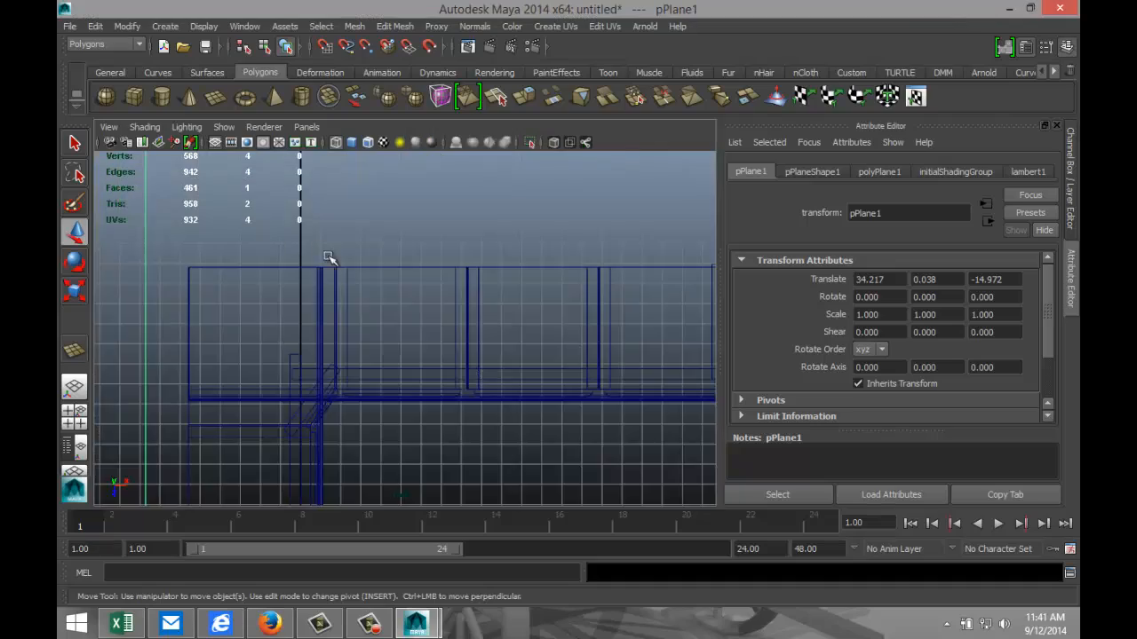
{"action": "scroll", "coordinate": [399, 310], "scroll_direction": "down", "scroll_amount": 8}
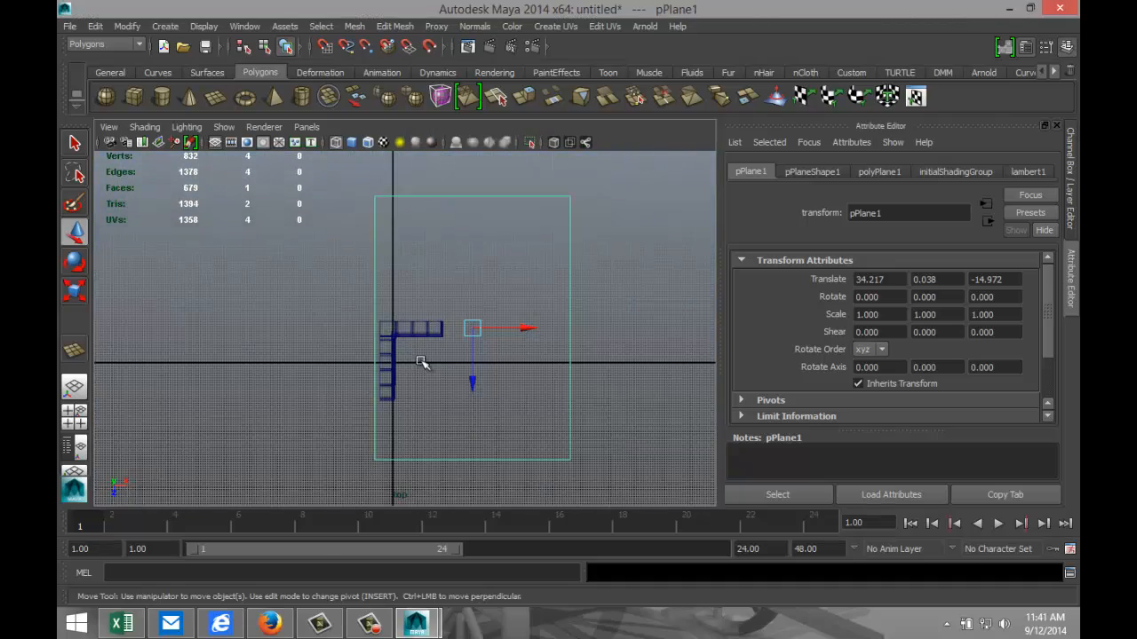
{"action": "scroll", "coordinate": [421, 362], "scroll_direction": "up", "scroll_amount": 4}
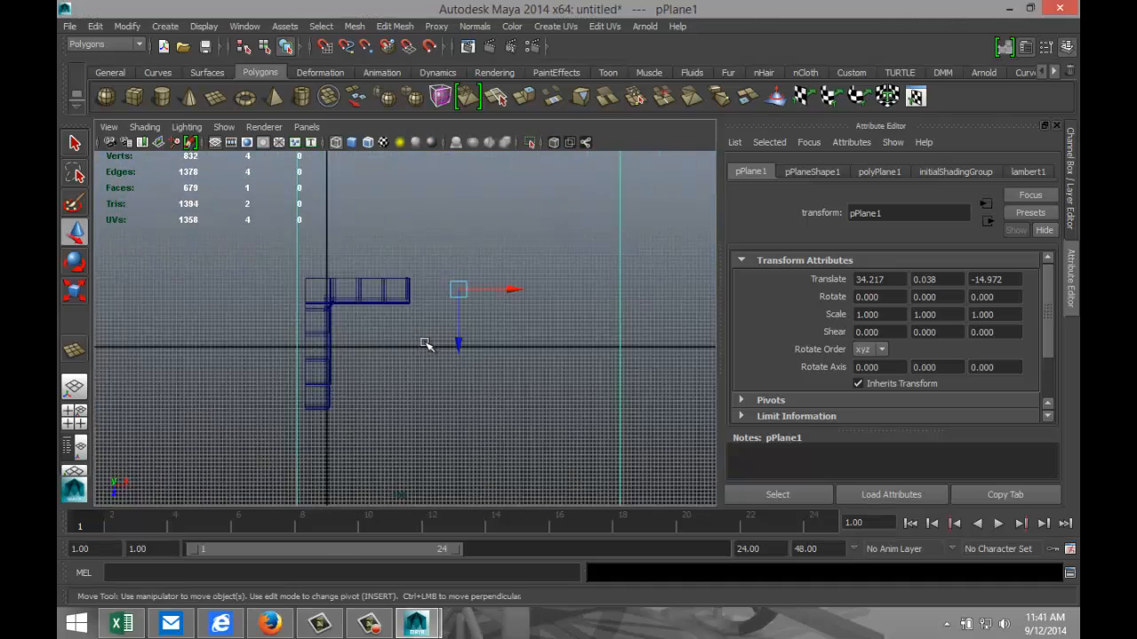
{"action": "scroll", "coordinate": [425, 344], "scroll_direction": "up", "scroll_amount": 1}
{"action": "left_click_drag", "start_coordinate": [526, 283], "coordinate": [534, 283]}
{"action": "scroll", "coordinate": [534, 284], "scroll_direction": "down", "scroll_amount": 2}
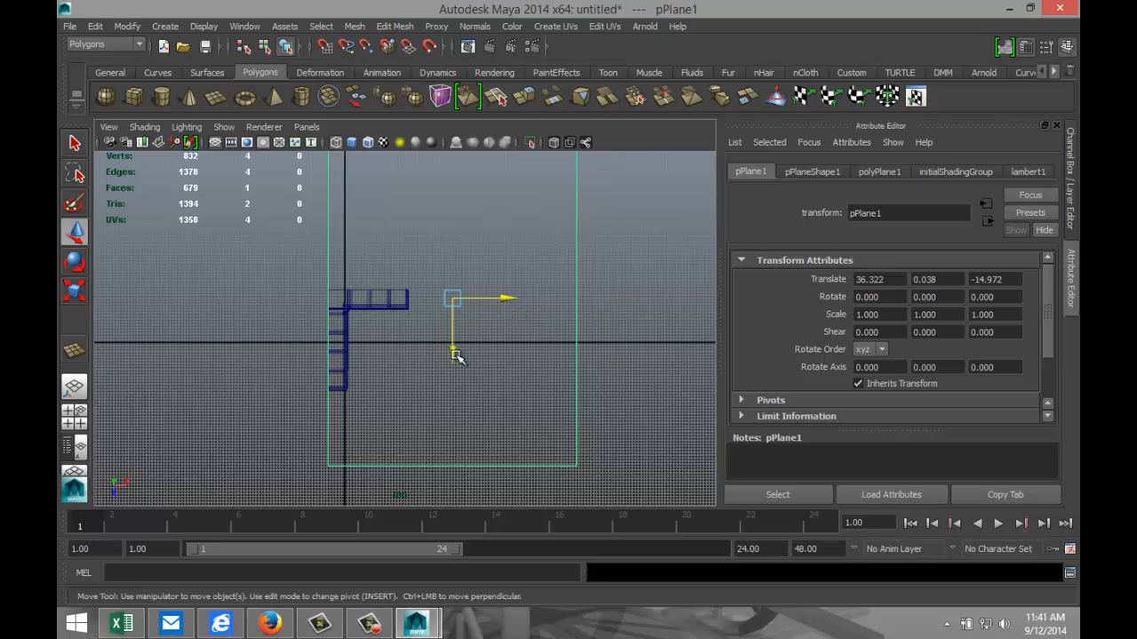
{"action": "left_click_drag", "start_coordinate": [454, 353], "coordinate": [454, 281]}
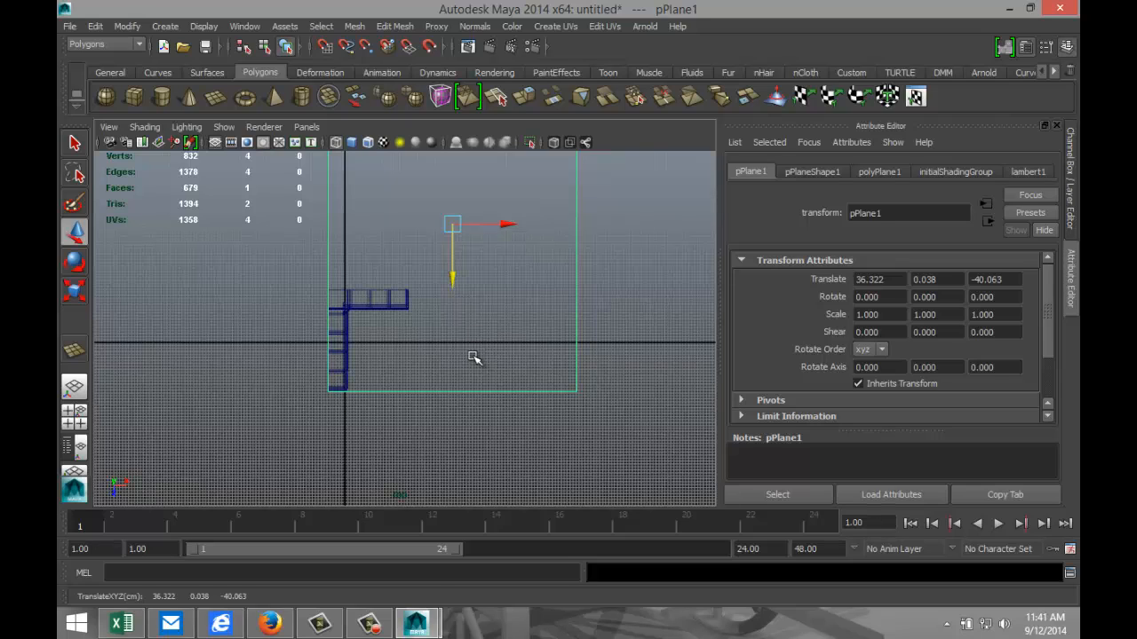
Step: Move the floor plane's pivot to its edge at the tall cabinet's end and scale the plane to about 0.31 in Z
{"action": "key", "text": "Insert"}
{"action": "left_click_drag", "start_coordinate": [452, 259], "coordinate": [469, 427]}
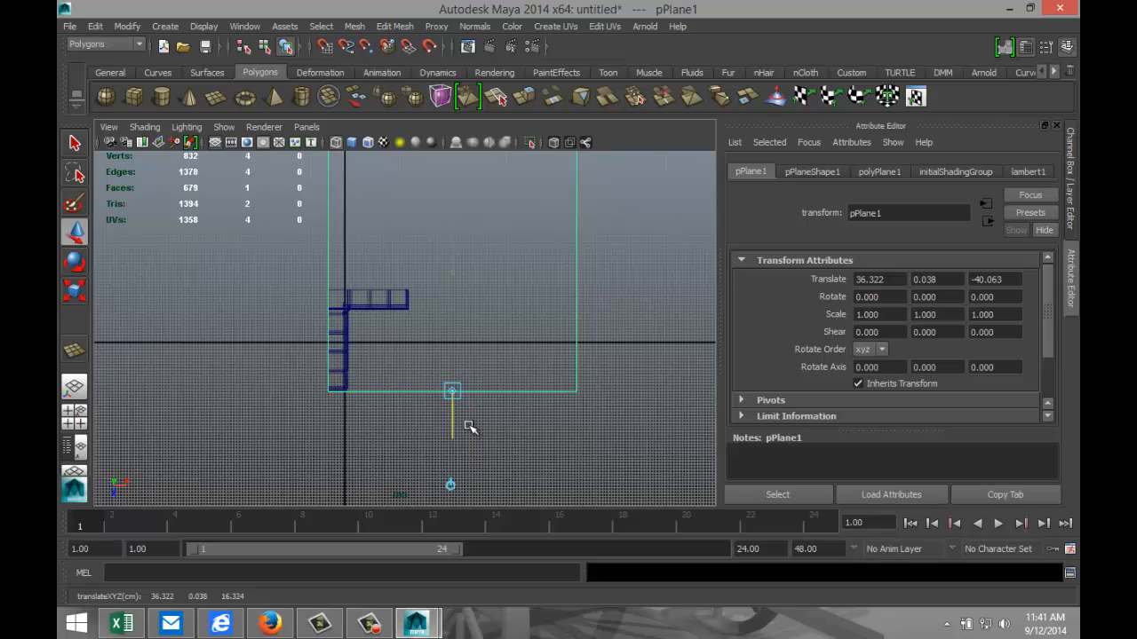
{"action": "scroll", "coordinate": [565, 391], "scroll_direction": "down", "scroll_amount": 3}
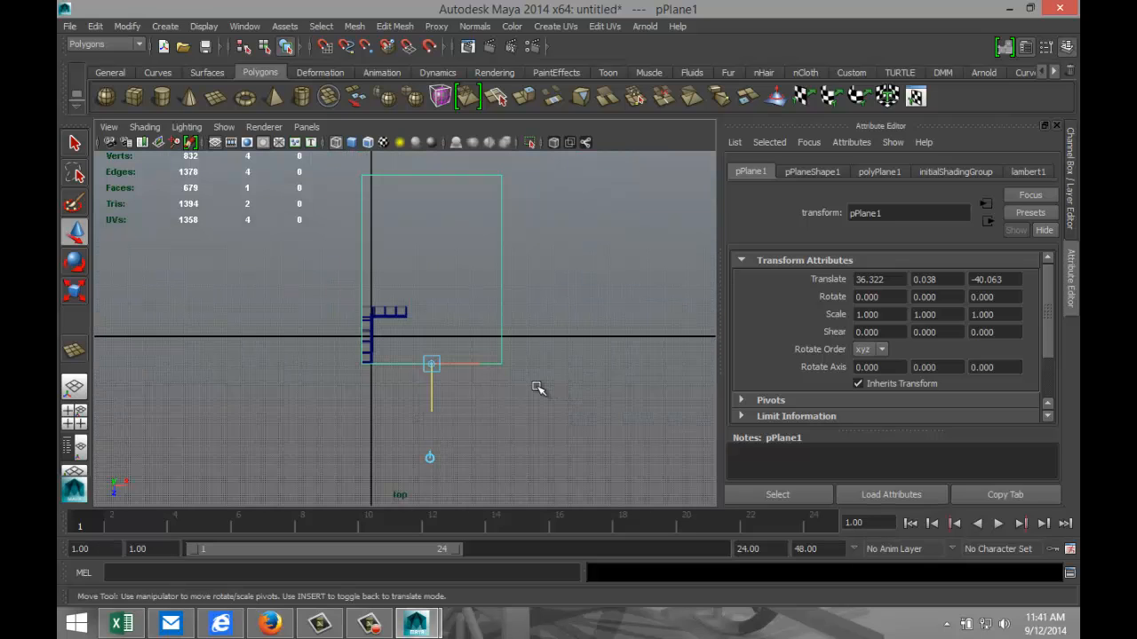
{"action": "key", "text": "r"}
{"action": "left_click_drag", "start_coordinate": [431, 436], "coordinate": [439, 386]}
{"action": "scroll", "coordinate": [431, 364], "scroll_direction": "up", "scroll_amount": 4}
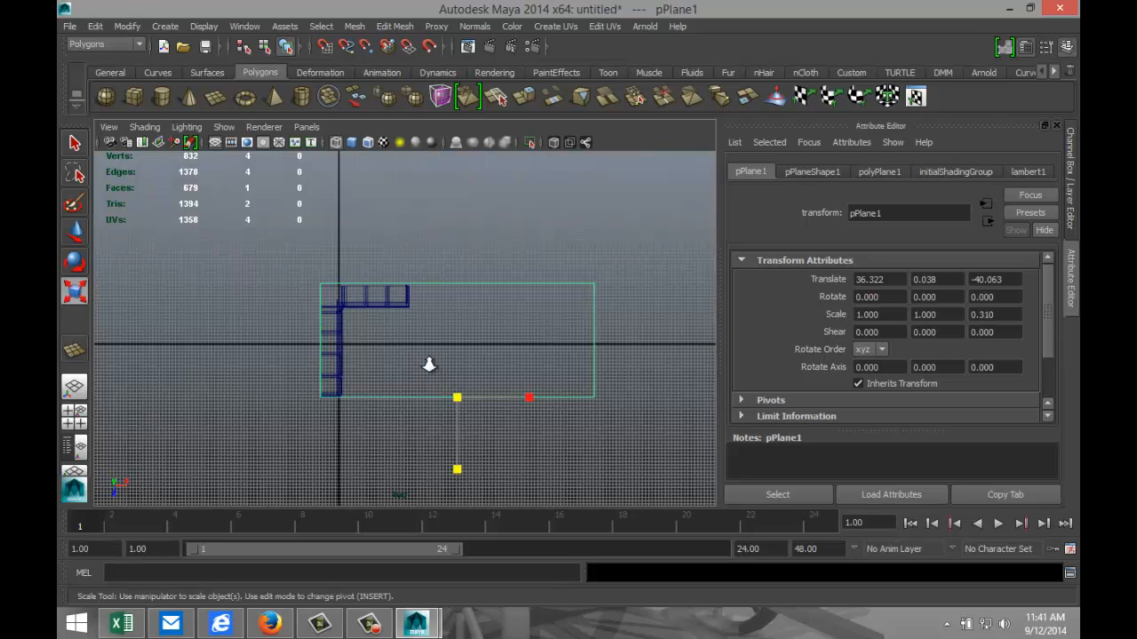
{"action": "scroll", "coordinate": [431, 370], "scroll_direction": "down", "scroll_amount": 3}
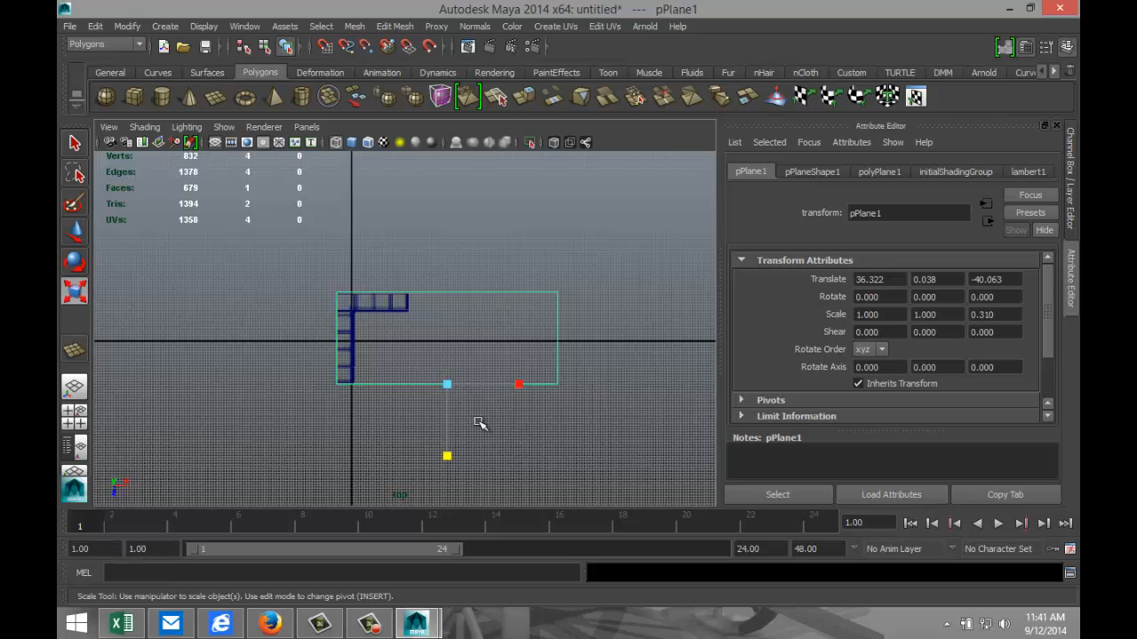
Step: Move the floor plane's pivot onto its edge along the tall cabinet's back and scale the plane to about 0.52 in X
{"action": "left_click", "coordinate": [426, 401]}
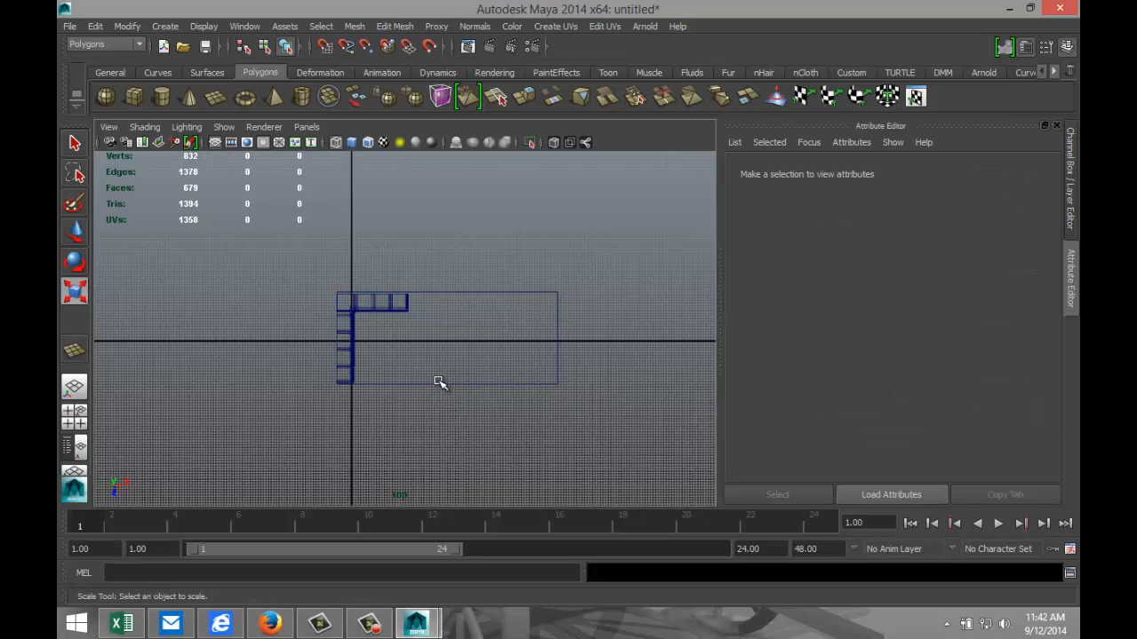
{"action": "left_click", "coordinate": [438, 383]}
{"action": "key", "text": "Insert"}
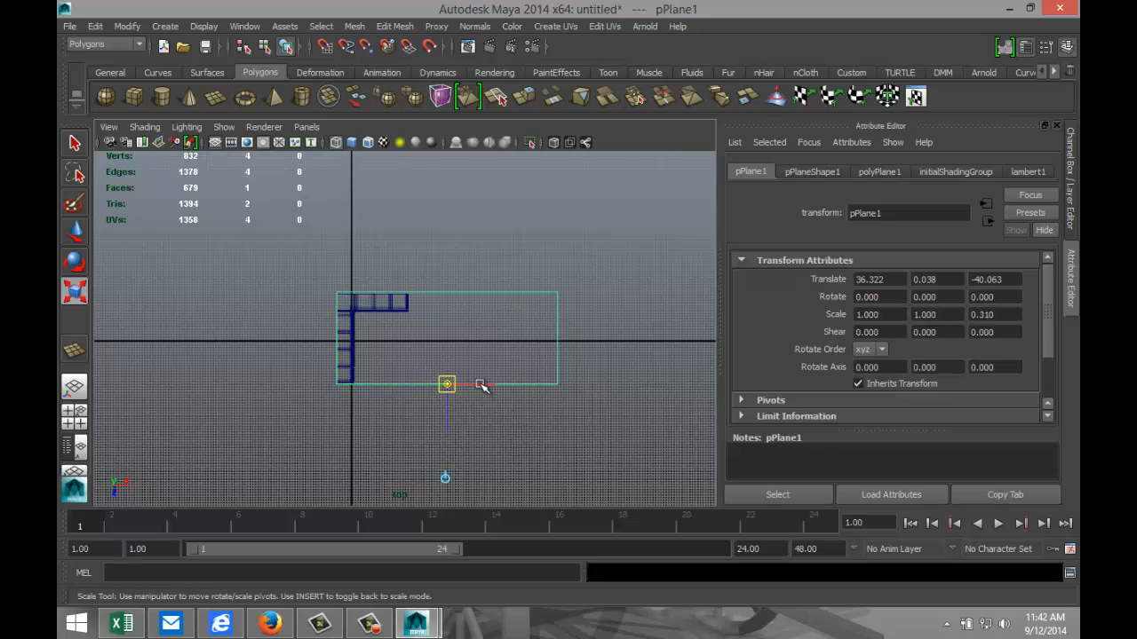
{"action": "left_click_drag", "start_coordinate": [482, 386], "coordinate": [377, 393]}
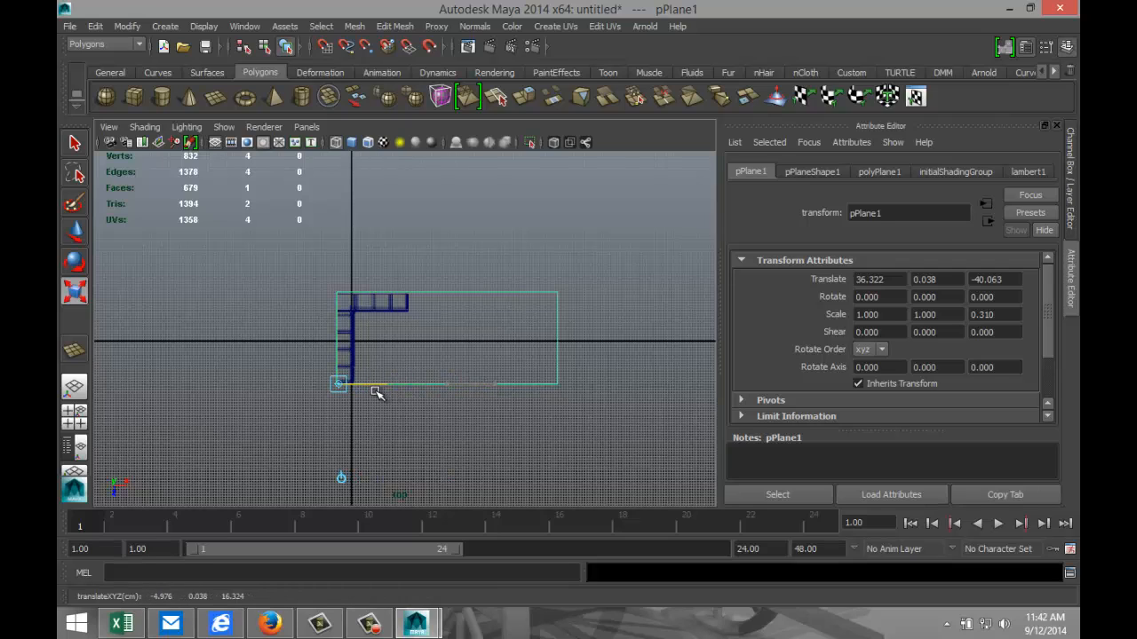
{"action": "left_click_drag", "start_coordinate": [345, 440], "coordinate": [338, 382]}
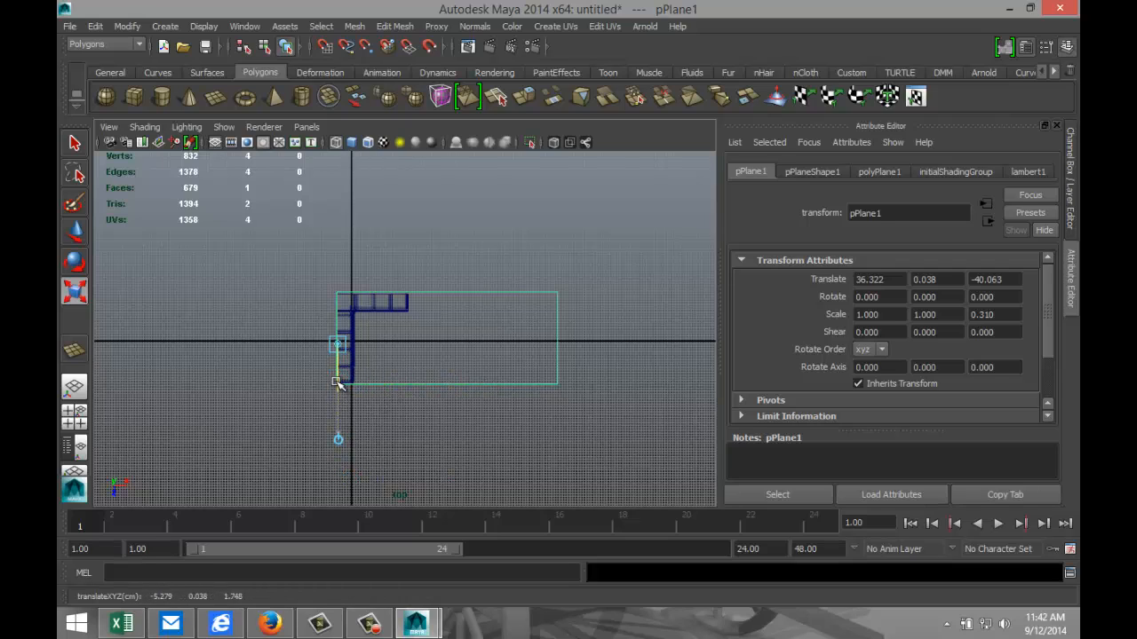
{"action": "key", "text": "Insert"}
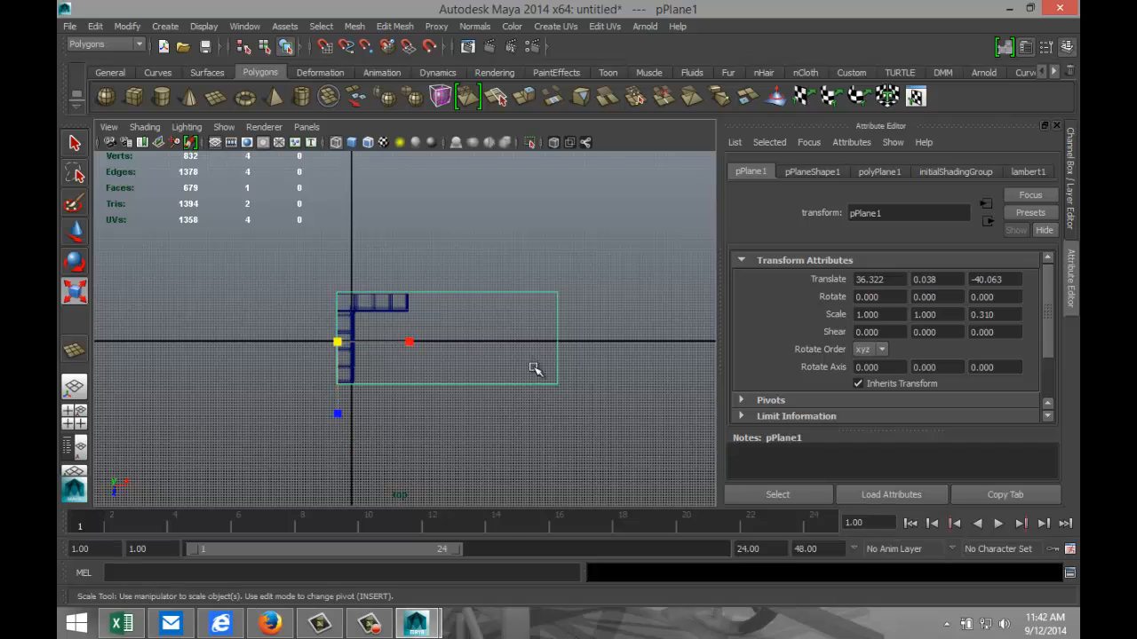
{"action": "left_click_drag", "start_coordinate": [411, 343], "coordinate": [375, 345]}
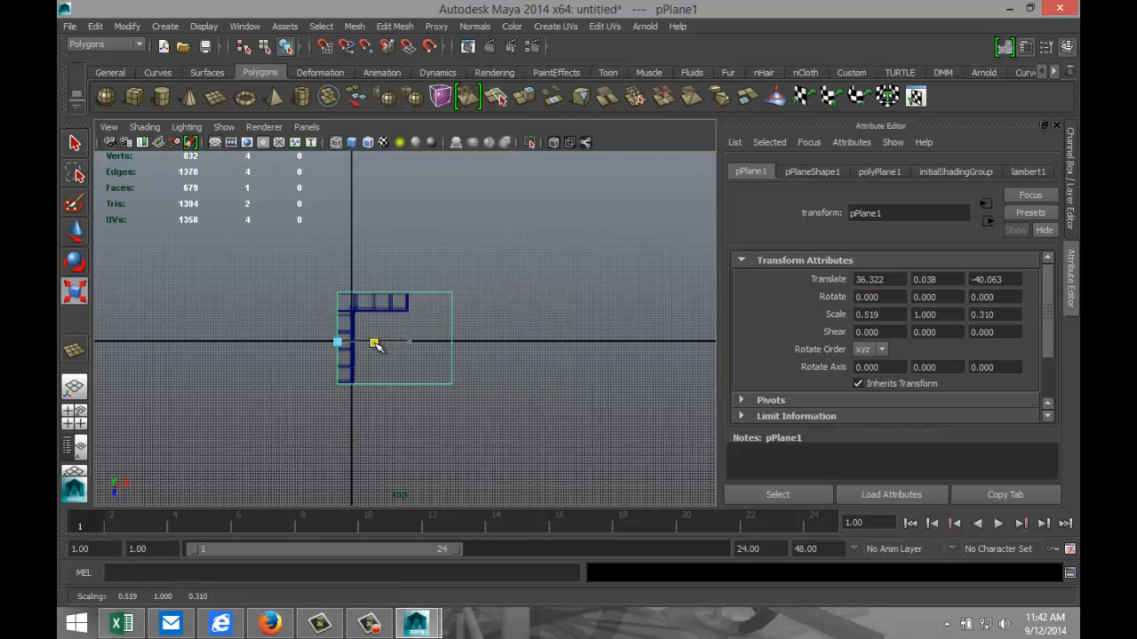
Step: Duplicate the floor plane and set the copy's Z rotation to 90 so it stands upright as a wall behind the tall cabinet
{"action": "left_click", "coordinate": [74, 417]}
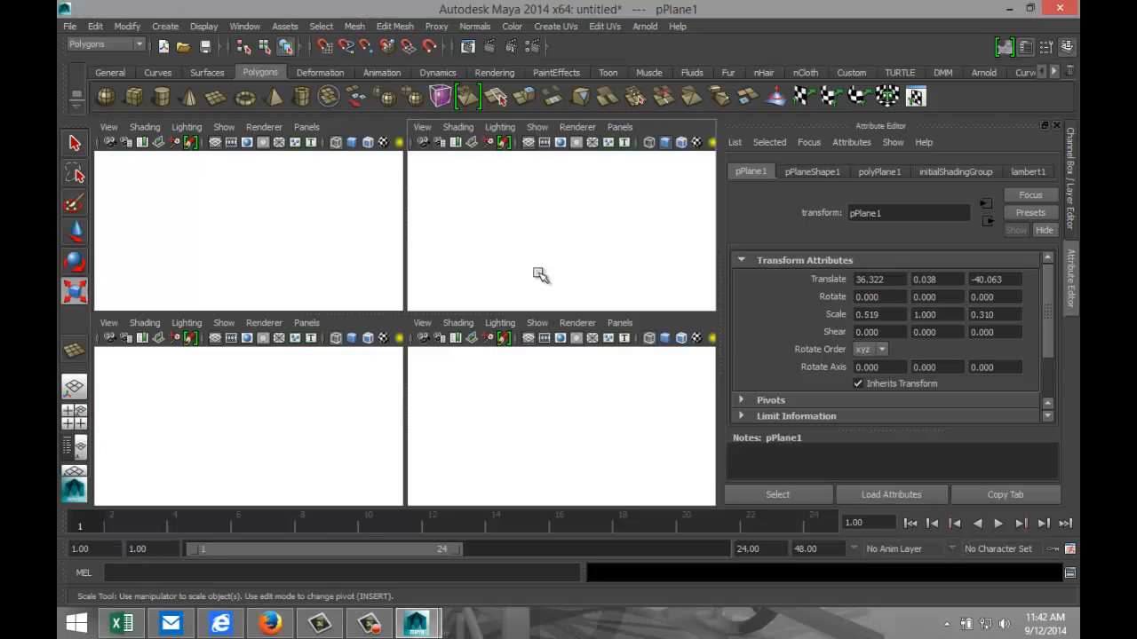
{"action": "key", "text": "space"}
{"action": "scroll", "coordinate": [537, 334], "scroll_direction": "up", "scroll_amount": 2}
{"action": "left_click_drag", "start_coordinate": [558, 389], "coordinate": [571, 376], "text": "alt"}
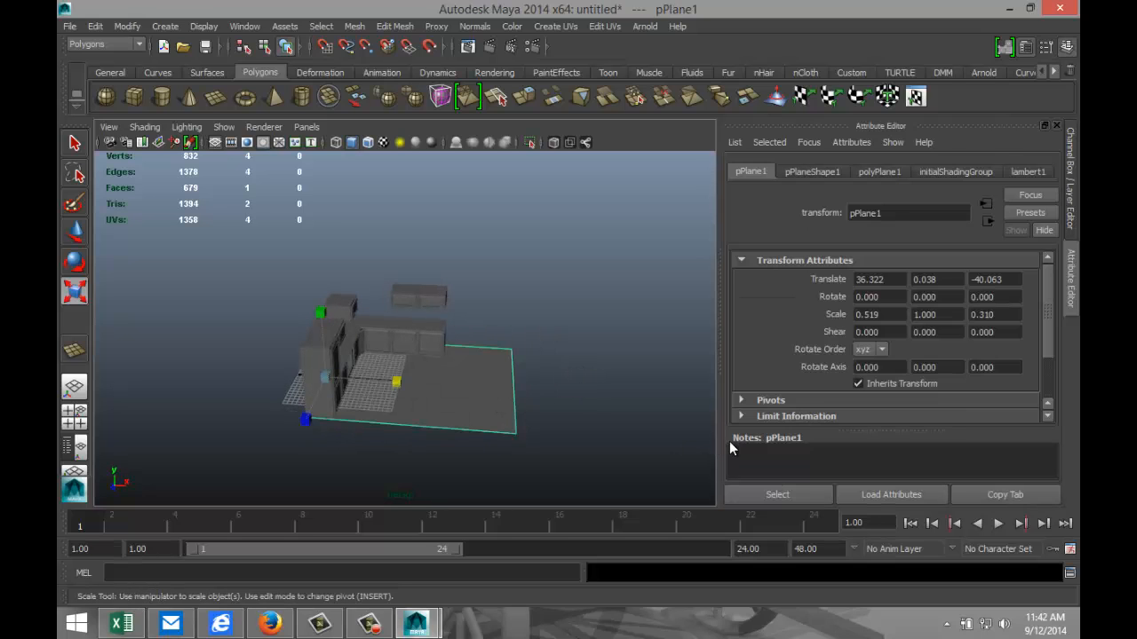
{"action": "key", "text": "ctrl+d"}
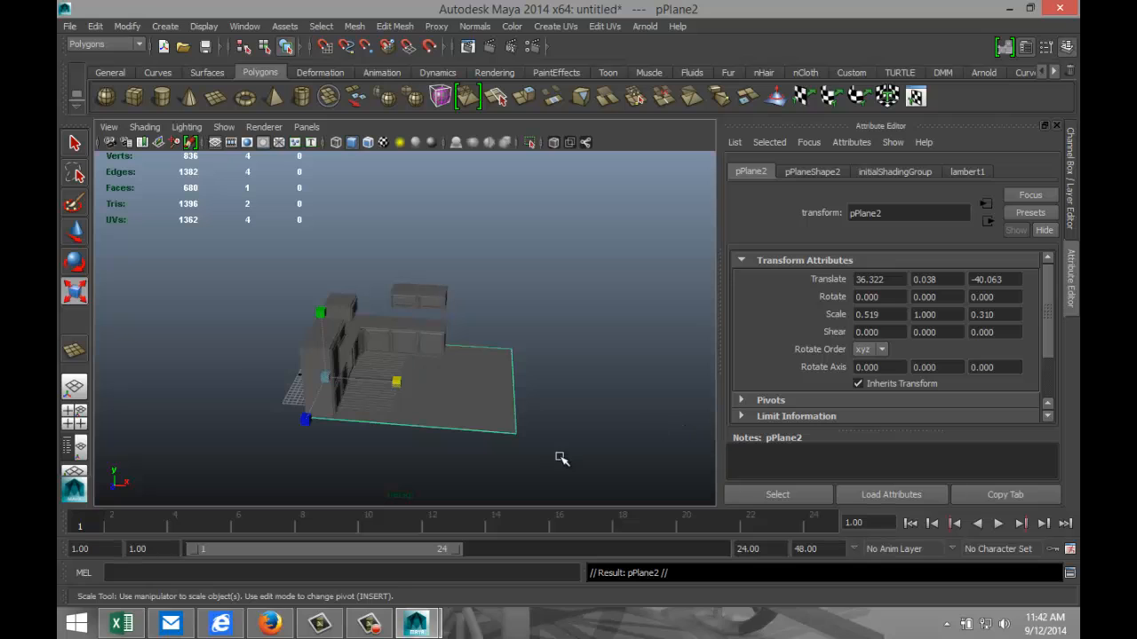
{"action": "key", "text": "e"}
{"action": "left_click_drag", "start_coordinate": [385, 346], "coordinate": [284, 307]}
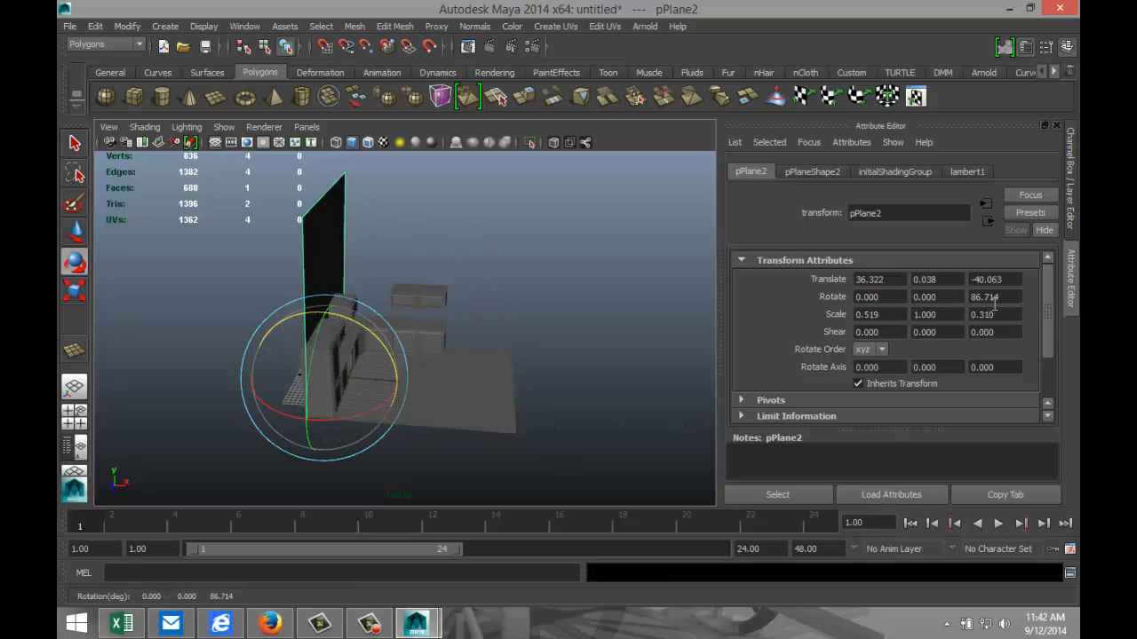
{"action": "left_click_drag", "start_coordinate": [1000, 298], "coordinate": [975, 298]}
{"action": "type", "text": "90"}
{"action": "key", "text": "Return"}
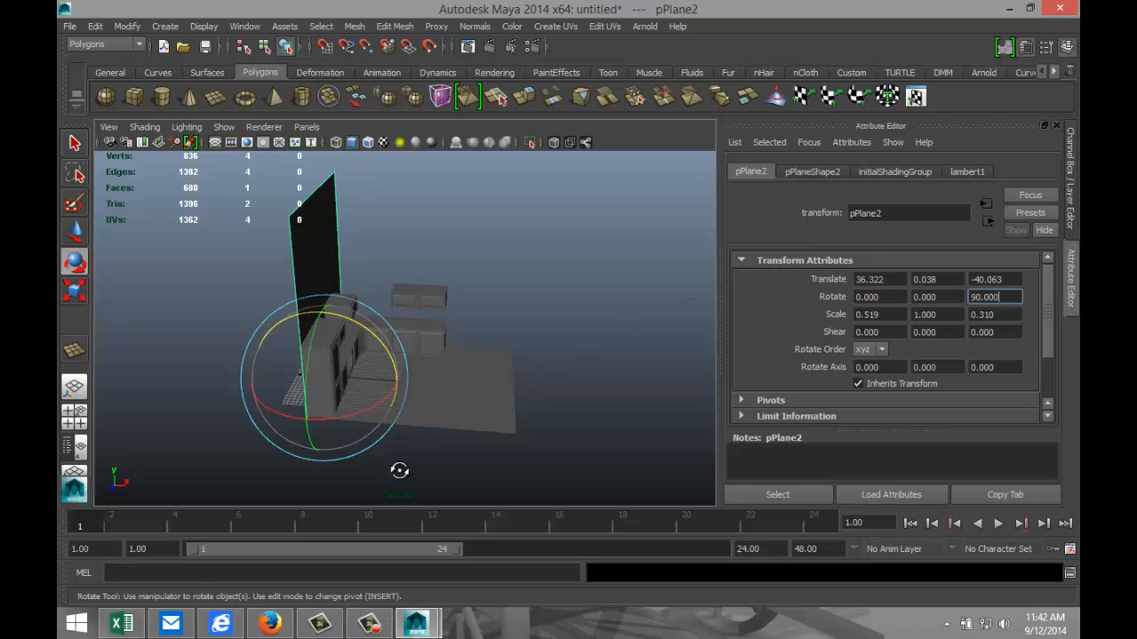
Step: Scale the upright wall plane behind the tall cabinet to about 0.23 in X so it ends just above the cabinets
{"action": "left_click_drag", "start_coordinate": [399, 470], "coordinate": [388, 423], "text": "alt"}
{"action": "key", "text": "r"}
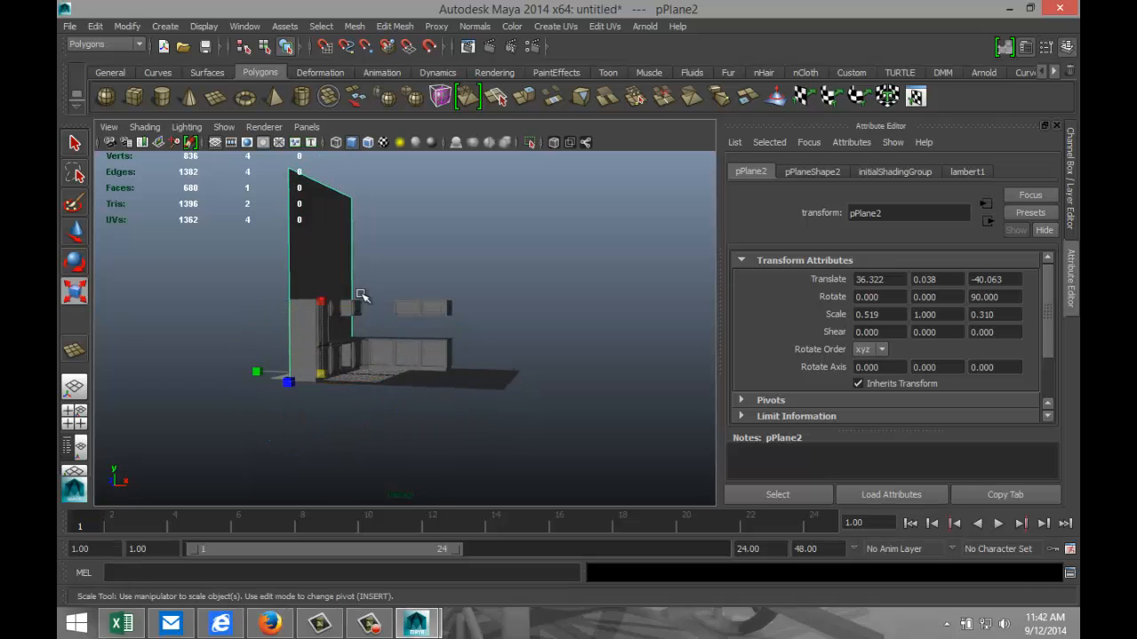
{"action": "left_click_drag", "start_coordinate": [327, 304], "coordinate": [325, 344]}
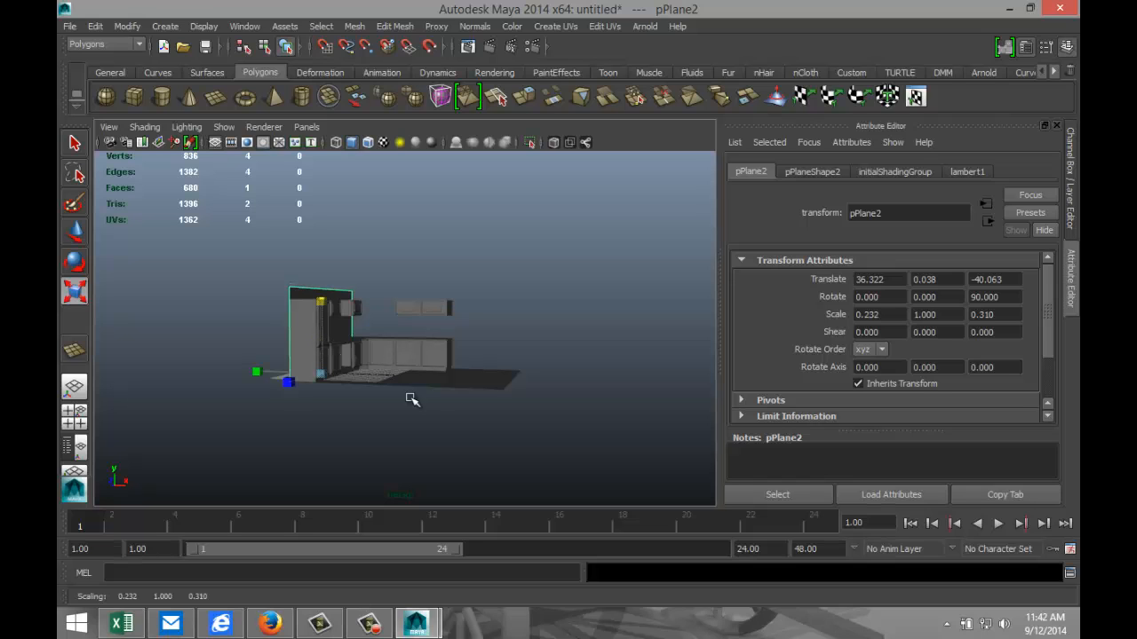
Step: Duplicate the floor plane and set the copy's X rotation to -90 so it stands upright as a second wall
{"action": "mouse_move", "coordinate": [507, 446]}
{"action": "left_mouse_down", "text": "alt"}
{"action": "mouse_move", "coordinate": [571, 409]}
{"action": "mouse_move", "coordinate": [525, 450]}
{"action": "left_mouse_up", "text": "alt"}
{"action": "left_click", "coordinate": [512, 404]}
{"action": "left_click", "coordinate": [499, 384]}
{"action": "left_click_drag", "start_coordinate": [540, 398], "coordinate": [639, 360], "text": "alt"}
{"action": "key", "text": "ctrl+d"}
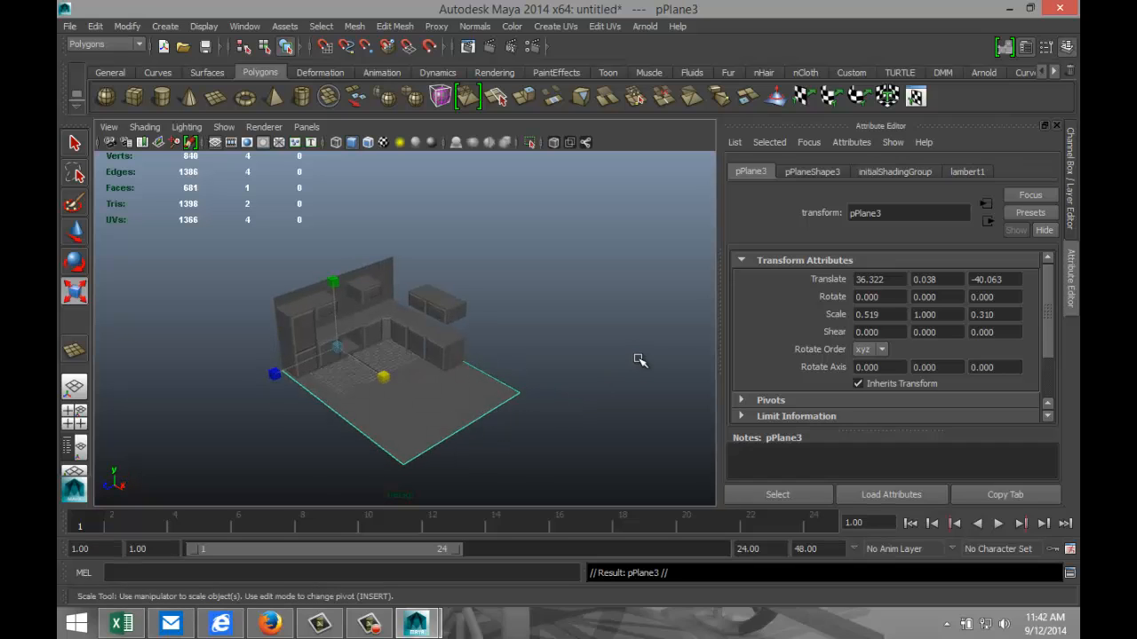
{"action": "key", "text": "e"}
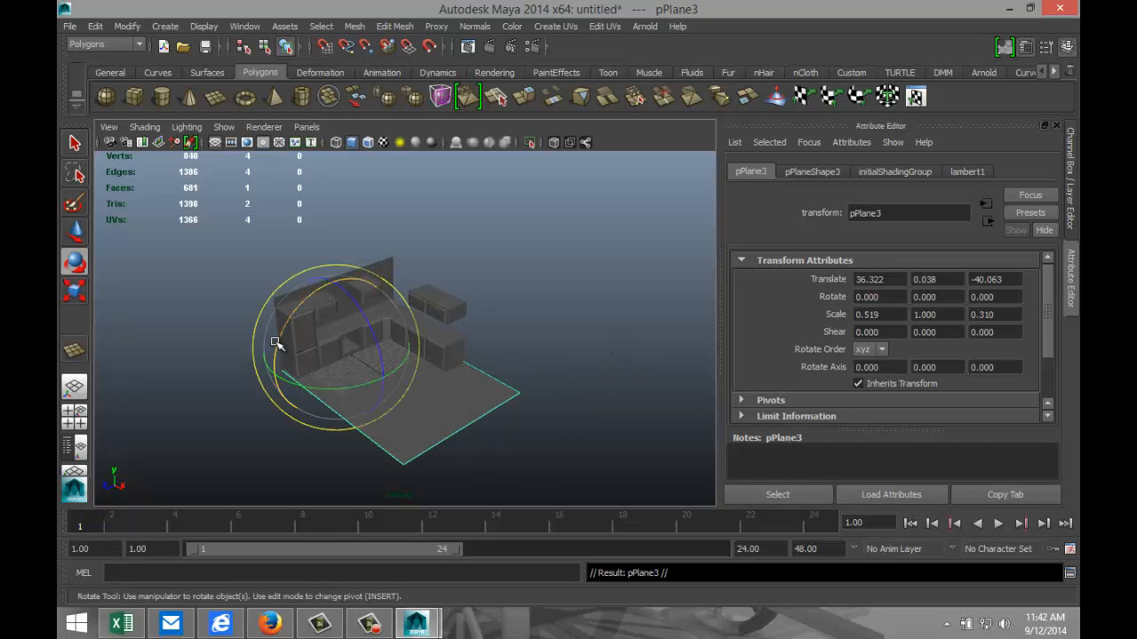
{"action": "left_click_drag", "start_coordinate": [279, 343], "coordinate": [361, 283]}
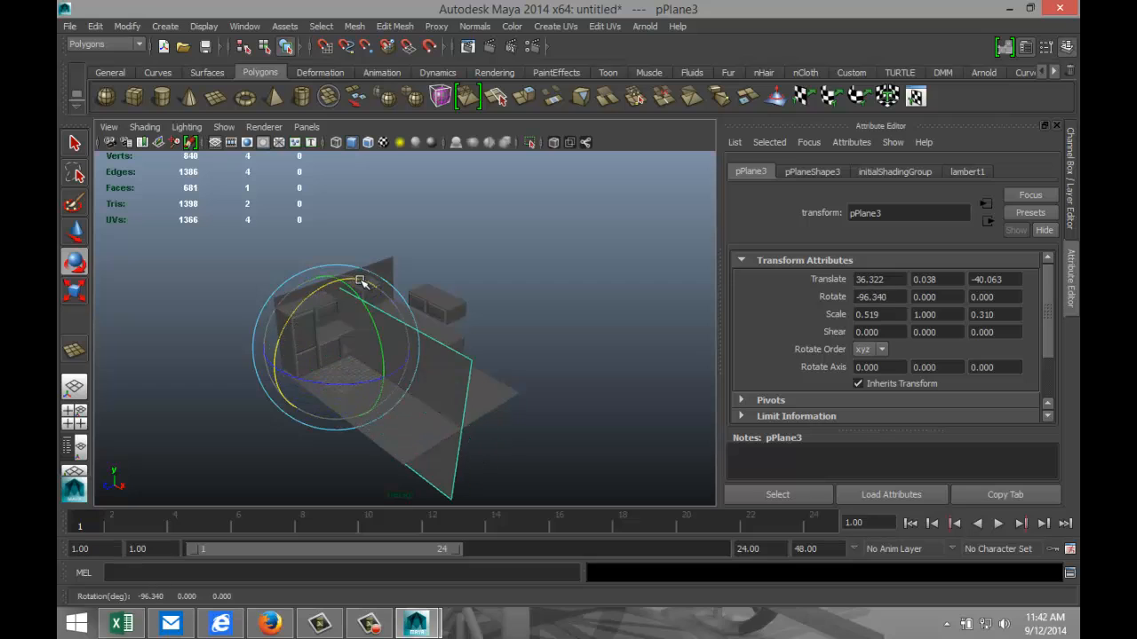
{"action": "left_click", "coordinate": [905, 297]}
{"action": "type", "text": "-90"}
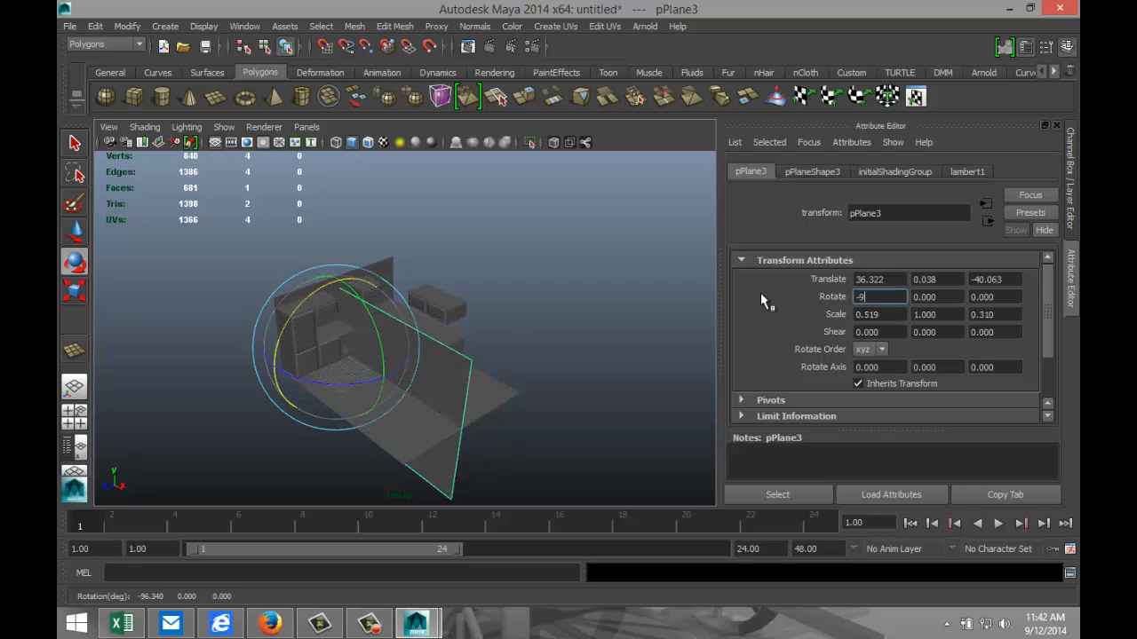
{"action": "key", "text": "Return"}
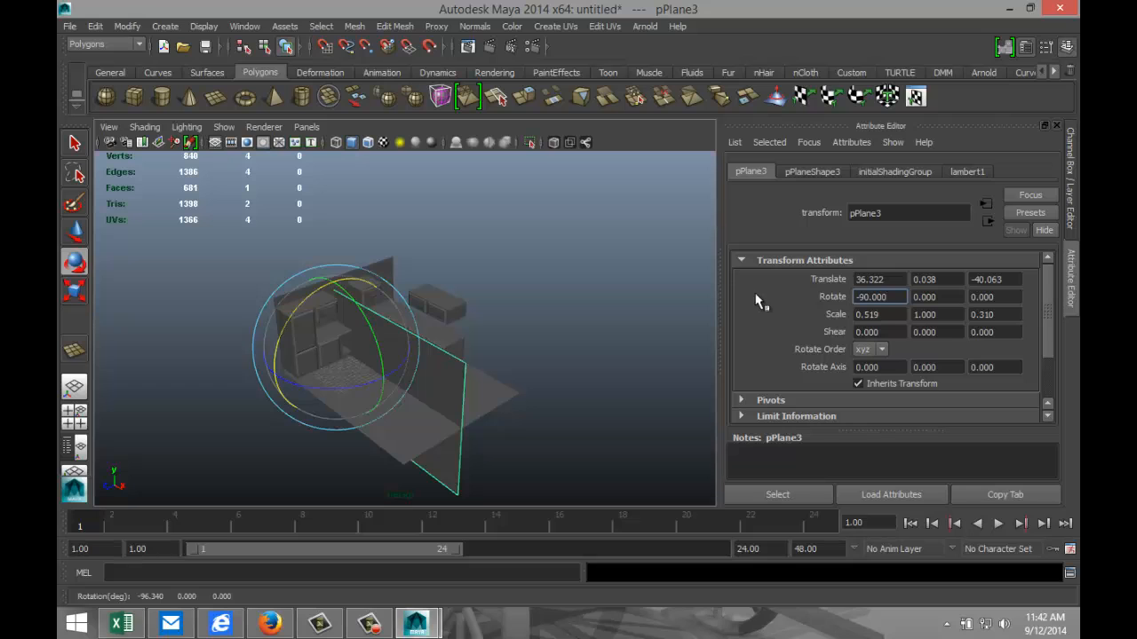
Step: Move the second wall to about Z -58.21 so it sits against the backs of the shorter cabinet run
{"action": "left_click", "coordinate": [530, 404]}
{"action": "left_click", "coordinate": [444, 457]}
{"action": "key", "text": "w"}
{"action": "left_click_drag", "start_coordinate": [292, 363], "coordinate": [355, 351]}
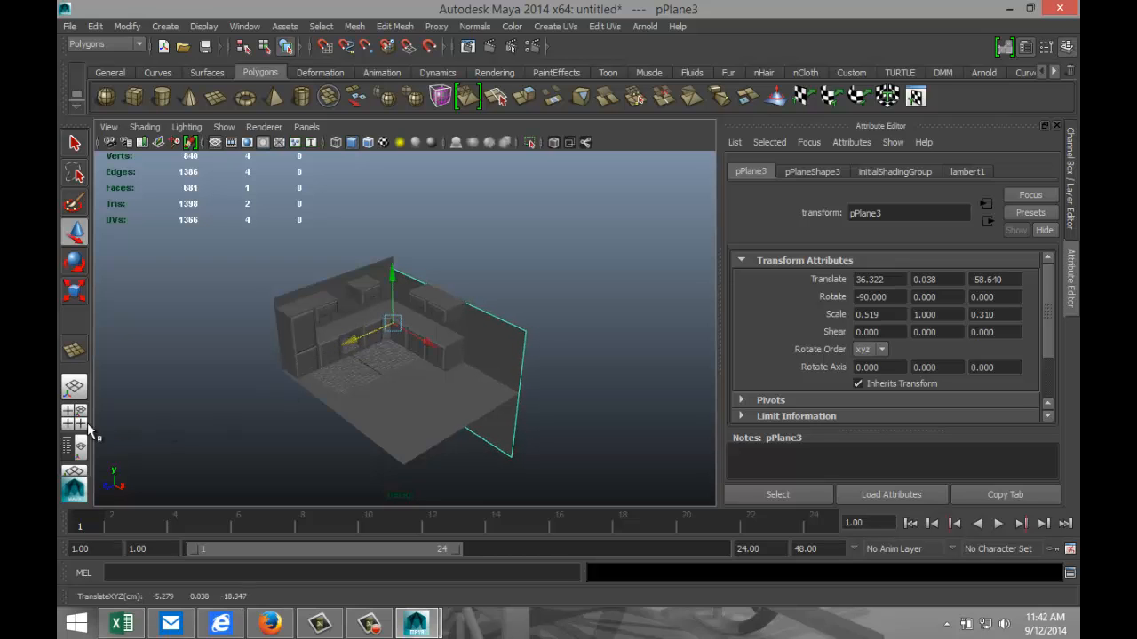
{"action": "left_click", "coordinate": [79, 418]}
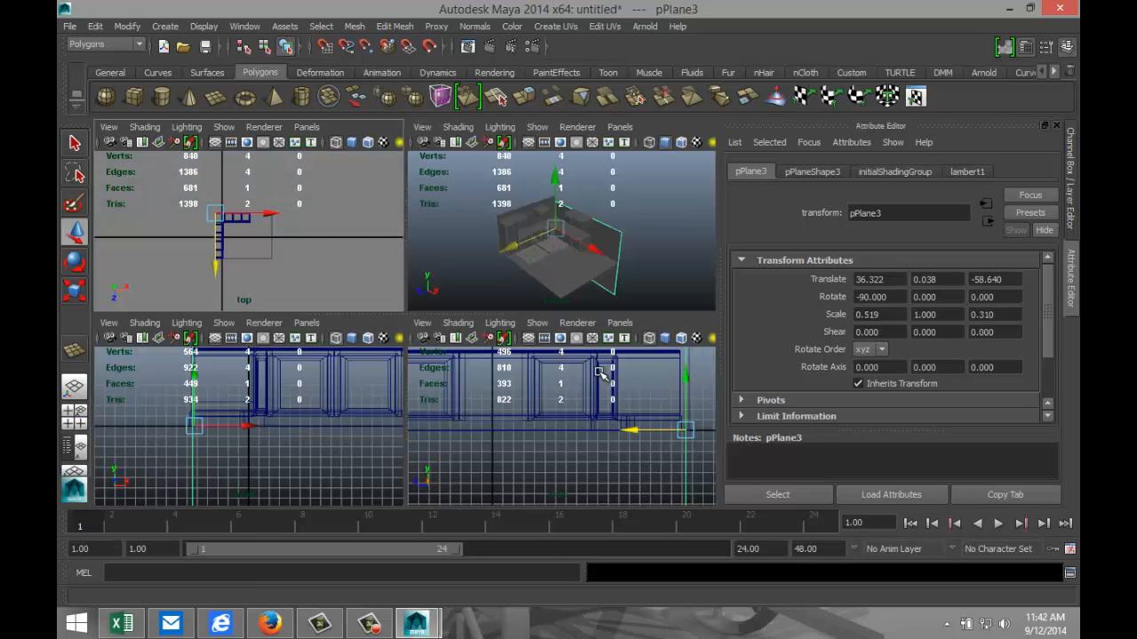
{"action": "key", "text": "space"}
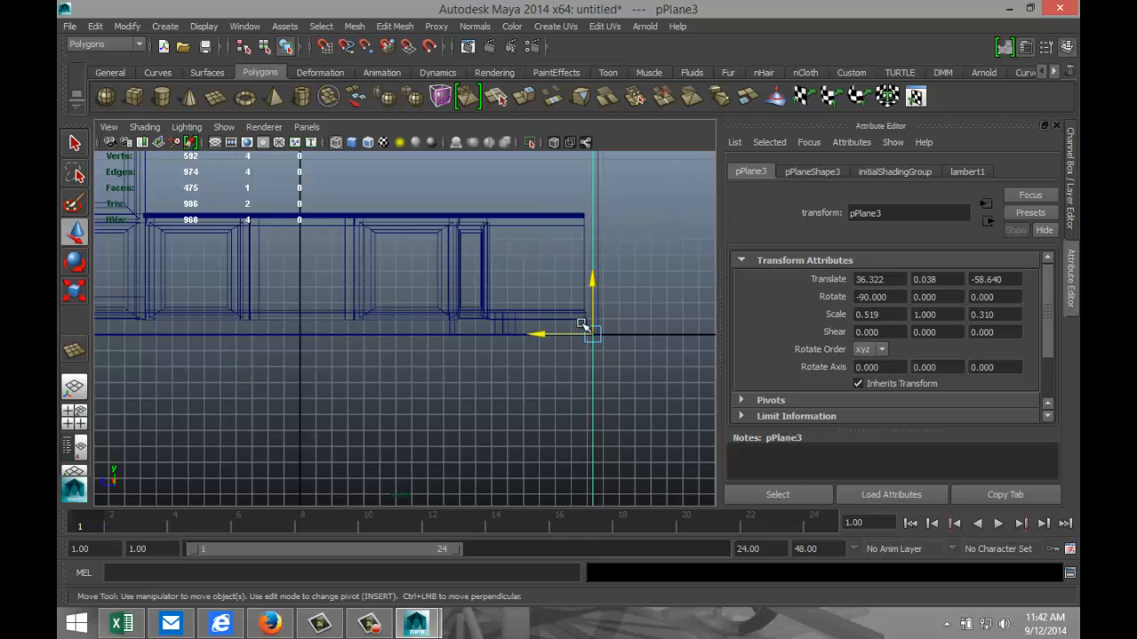
{"action": "left_click_drag", "start_coordinate": [543, 333], "coordinate": [563, 336]}
{"action": "scroll", "coordinate": [568, 340], "scroll_direction": "down", "scroll_amount": 3}
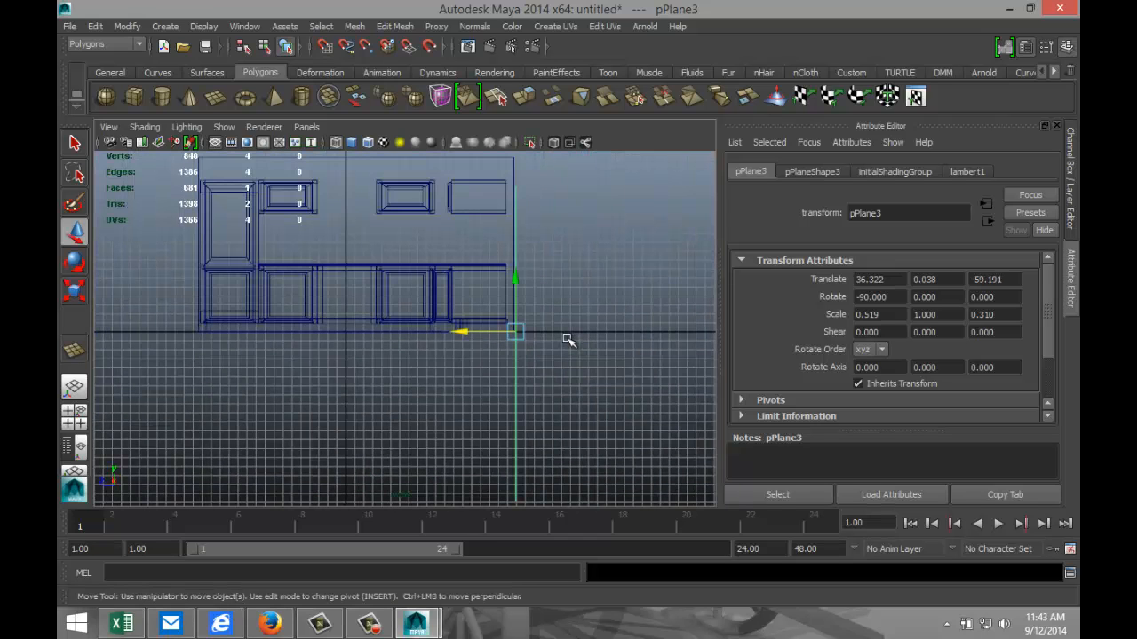
{"action": "scroll", "coordinate": [569, 340], "scroll_direction": "up", "scroll_amount": 1}
{"action": "left_click_drag", "start_coordinate": [482, 330], "coordinate": [476, 331]}
{"action": "scroll", "coordinate": [610, 366], "scroll_direction": "down", "scroll_amount": 2}
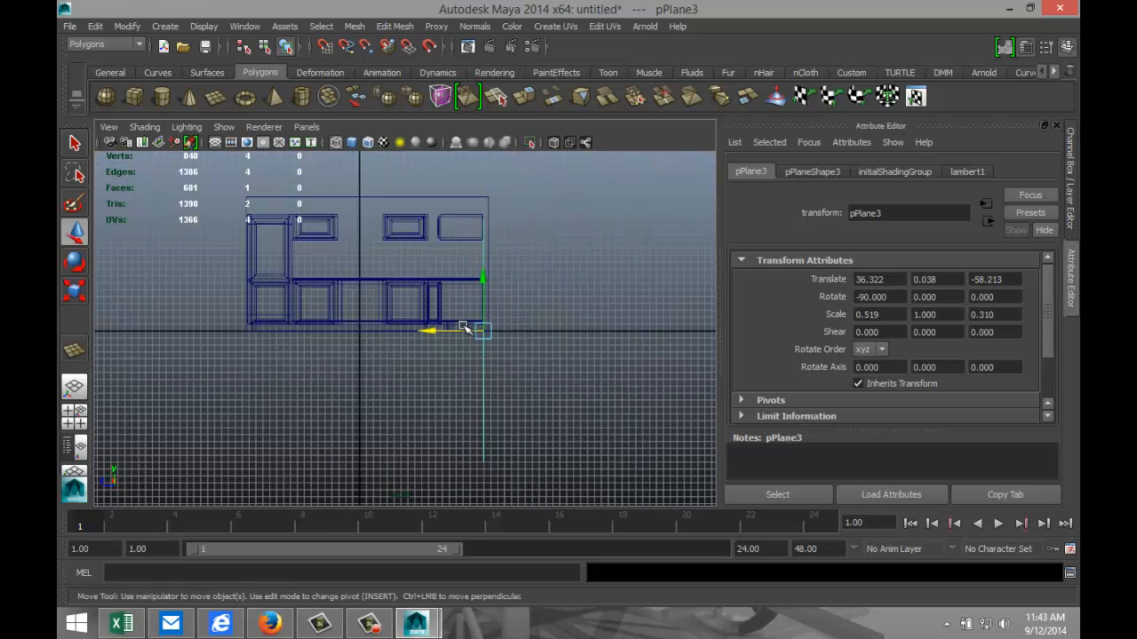
Step: Raise the second wall to about Y 11.27 and scale it to about 0.19 in Z
{"action": "left_click_drag", "start_coordinate": [482, 284], "coordinate": [484, 208]}
{"action": "key", "text": "r"}
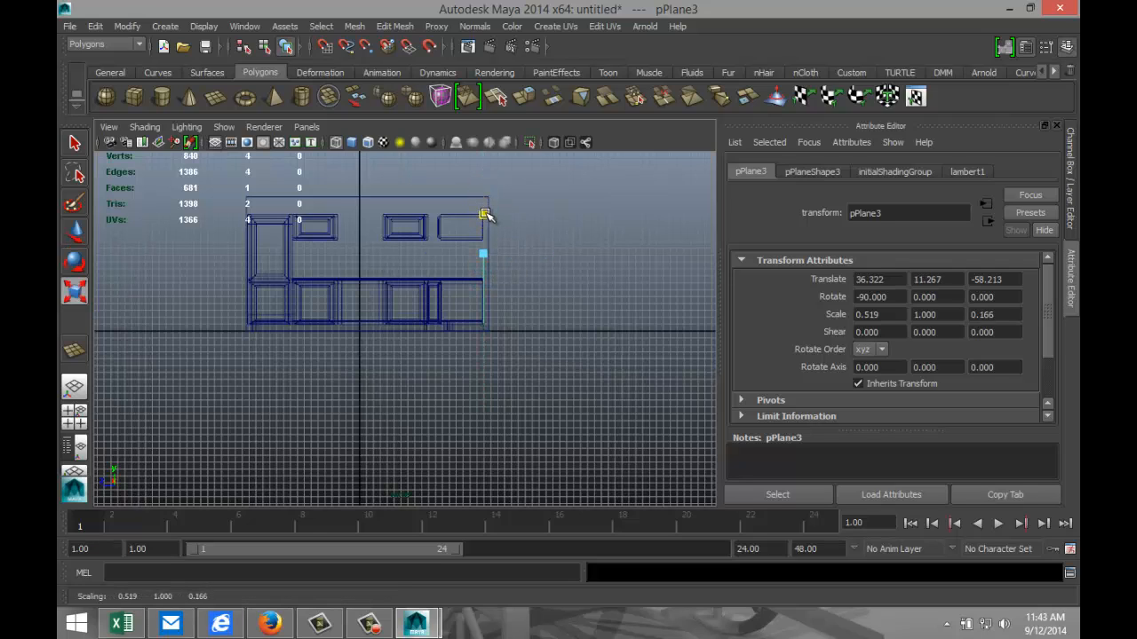
{"action": "left_click", "coordinate": [75, 415]}
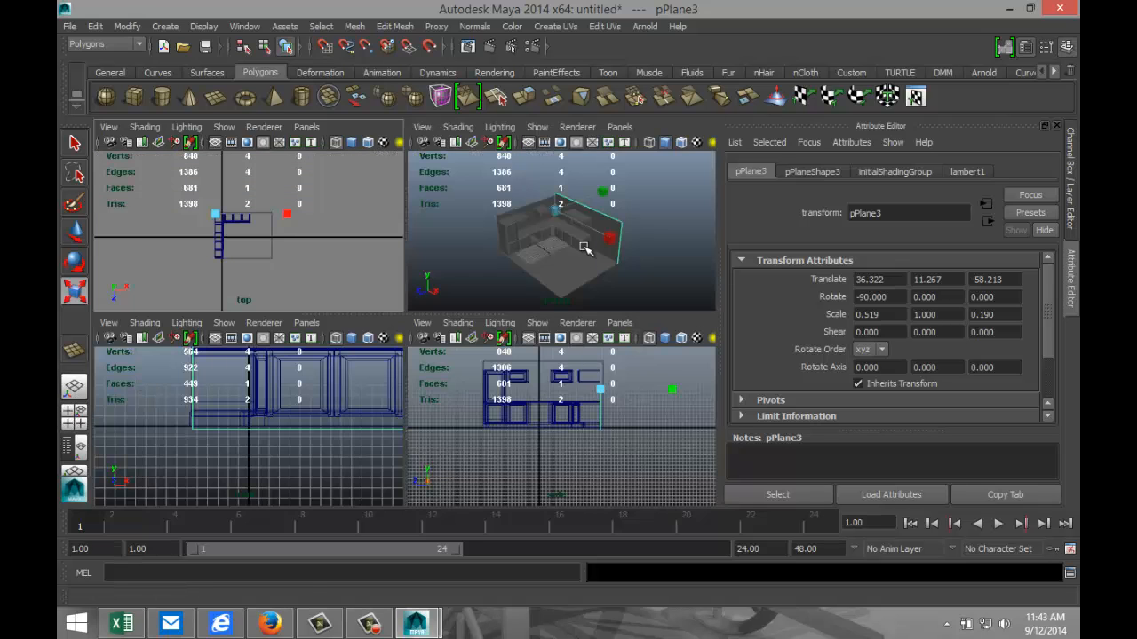
{"action": "key", "text": "space"}
{"action": "scroll", "coordinate": [545, 378], "scroll_direction": "up", "scroll_amount": 3}
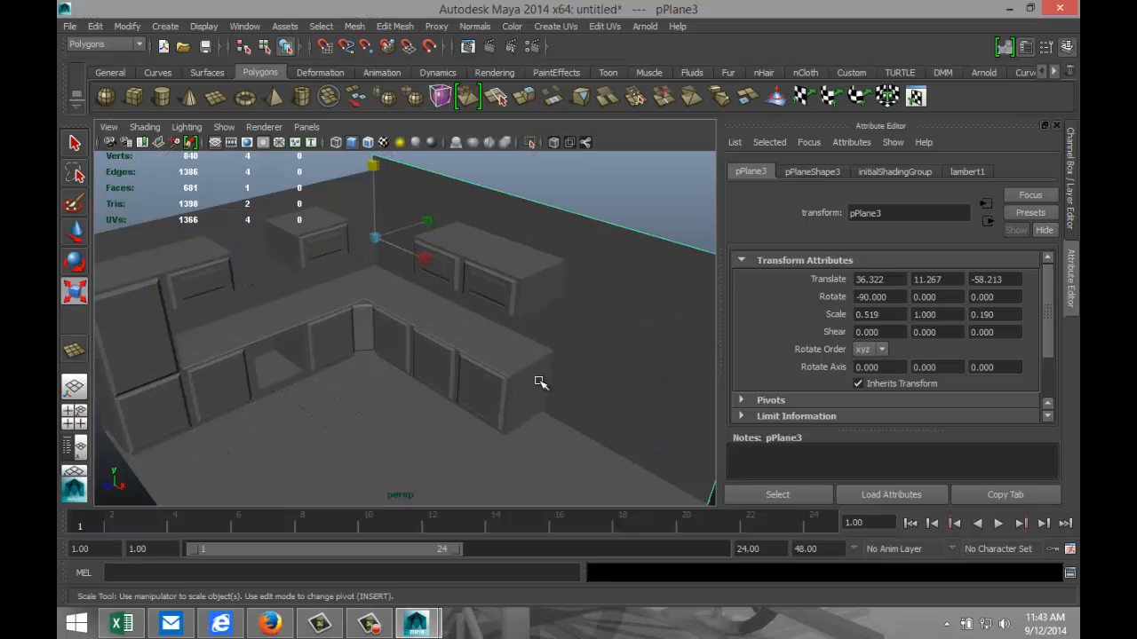
{"action": "key", "text": "f"}
{"action": "left_click_drag", "start_coordinate": [385, 355], "coordinate": [287, 339], "text": "alt"}
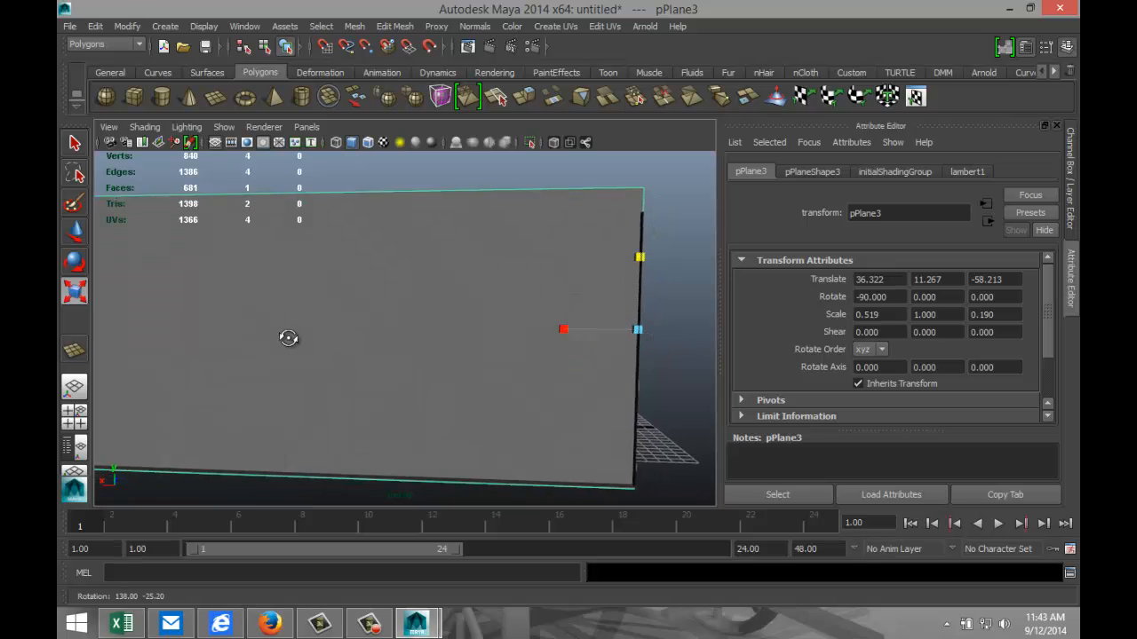
Step: Shift the second wall to about X 36.13, lining its end up with the corner at the cabinet backs
{"action": "left_click", "coordinate": [75, 416]}
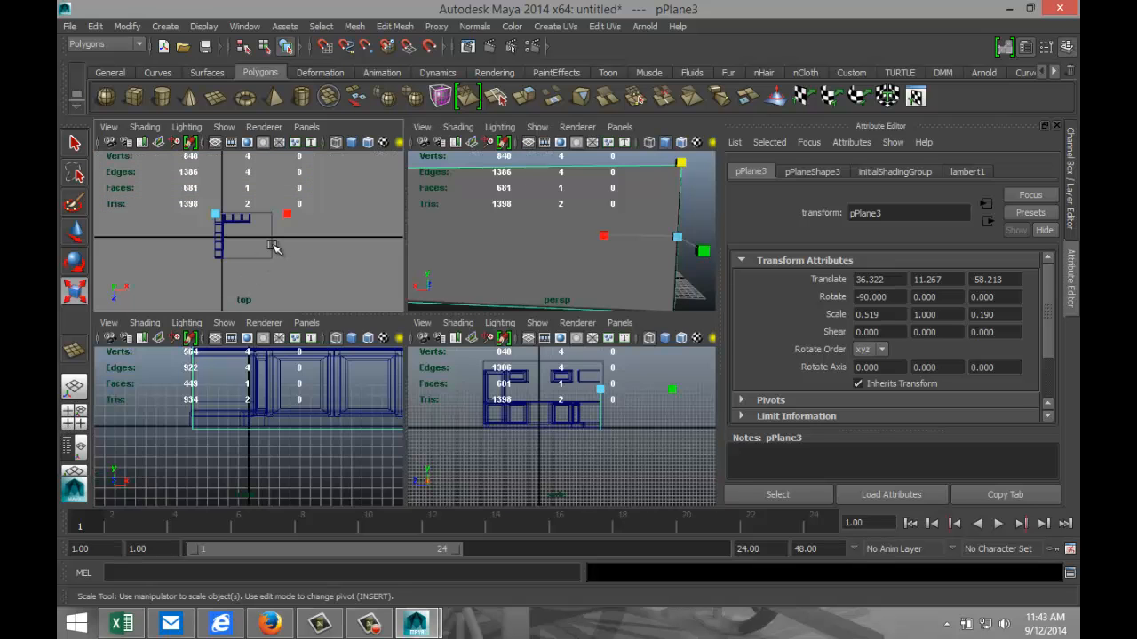
{"action": "key", "text": "space"}
{"action": "scroll", "coordinate": [456, 330], "scroll_direction": "up", "scroll_amount": 4}
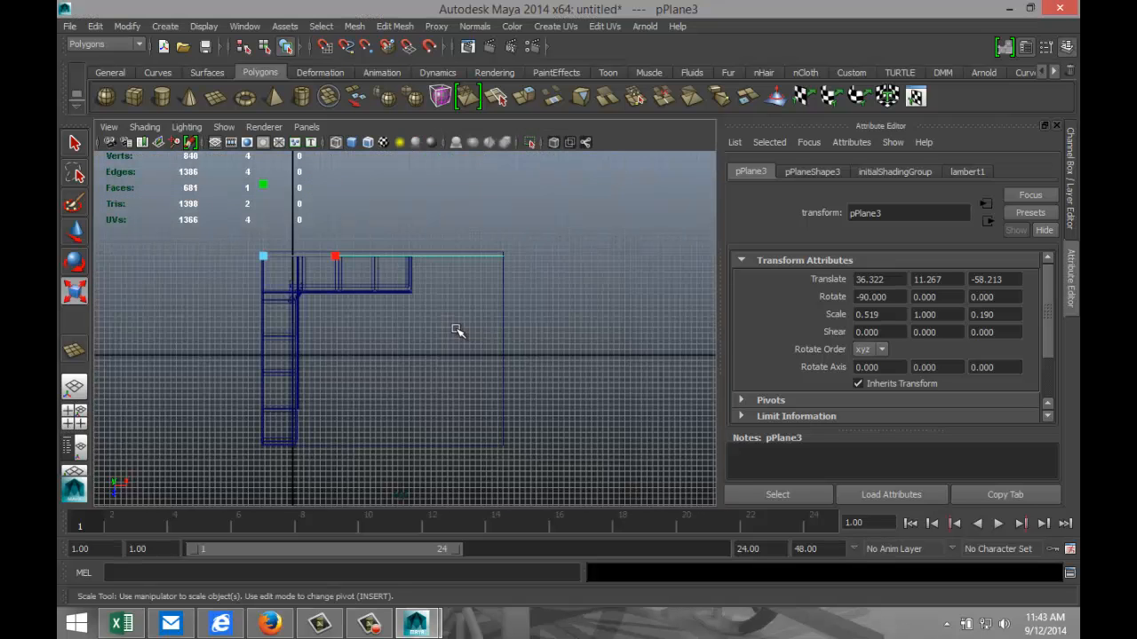
{"action": "scroll", "coordinate": [456, 330], "scroll_direction": "up", "scroll_amount": 3}
{"action": "scroll", "coordinate": [404, 334], "scroll_direction": "up", "scroll_amount": 1}
{"action": "middle_click_drag", "start_coordinate": [388, 332], "coordinate": [533, 387], "text": "alt"}
{"action": "scroll", "coordinate": [503, 358], "scroll_direction": "up", "scroll_amount": 1}
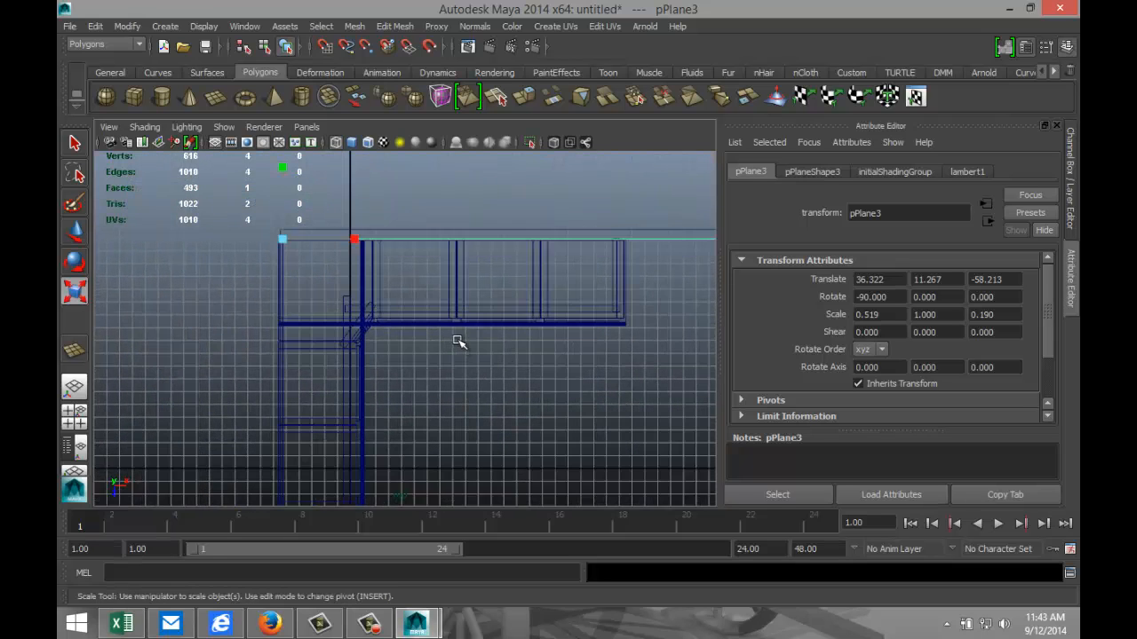
{"action": "key", "text": "w"}
{"action": "left_click_drag", "start_coordinate": [347, 241], "coordinate": [333, 239]}
{"action": "scroll", "coordinate": [444, 325], "scroll_direction": "down", "scroll_amount": 3}
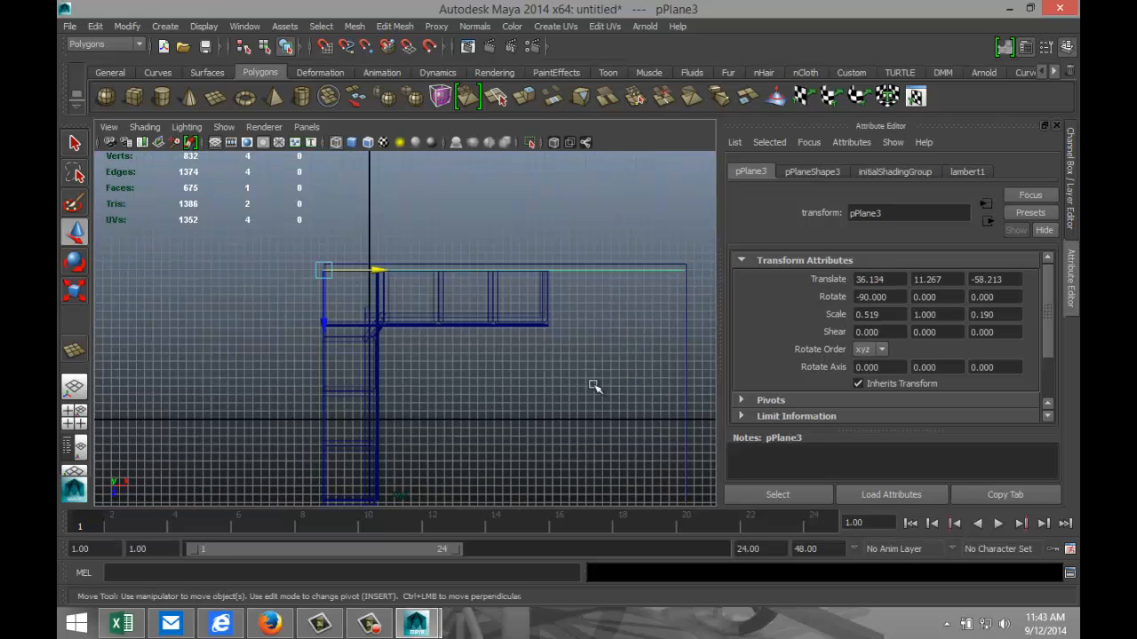
Step: Raise the second wall to about Y 11.62 so its lower edge sits at floor level
{"action": "left_click", "coordinate": [75, 412]}
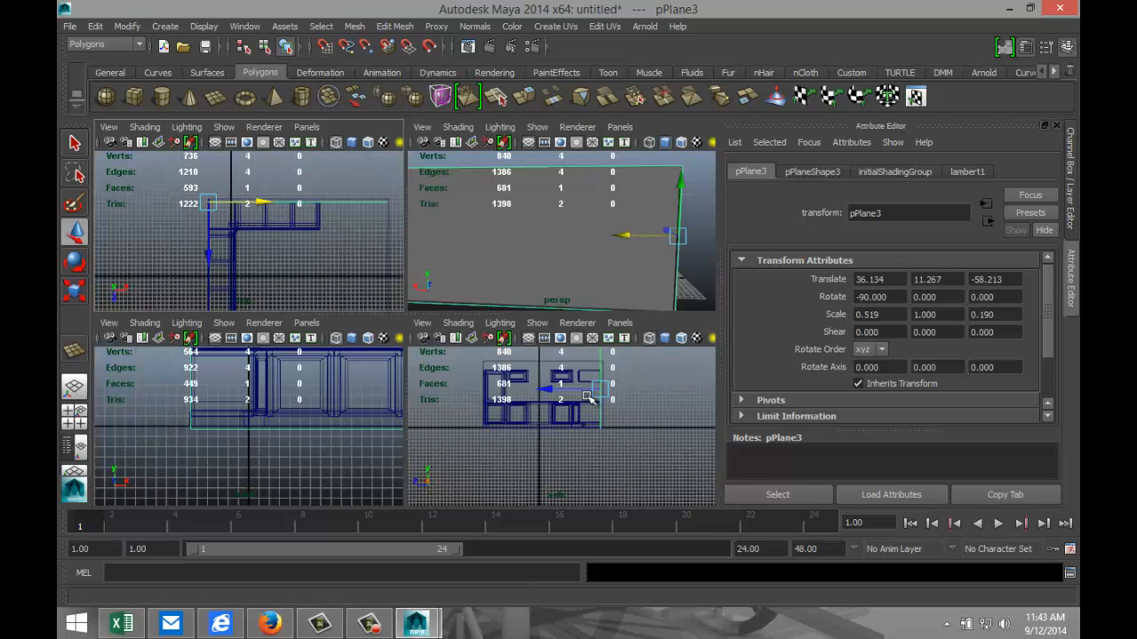
{"action": "key", "text": "space"}
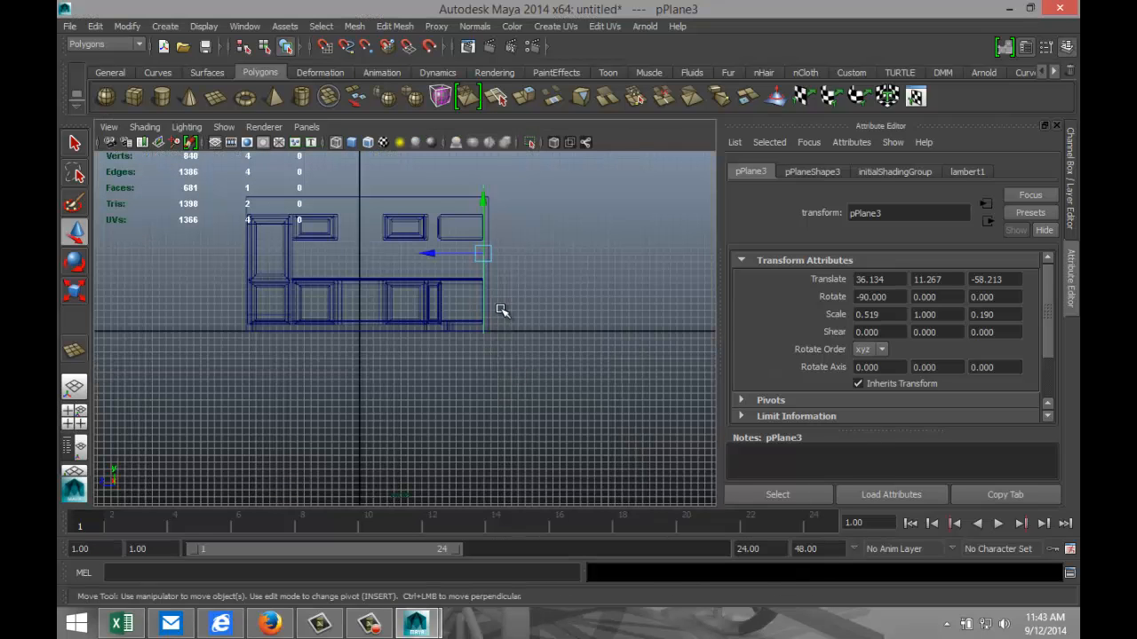
{"action": "scroll", "coordinate": [541, 328], "scroll_direction": "up", "scroll_amount": 3}
{"action": "scroll", "coordinate": [550, 338], "scroll_direction": "up", "scroll_amount": 2}
{"action": "middle_click_drag", "start_coordinate": [537, 345], "coordinate": [439, 415], "text": "alt"}
{"action": "left_click_drag", "start_coordinate": [438, 222], "coordinate": [439, 217]}
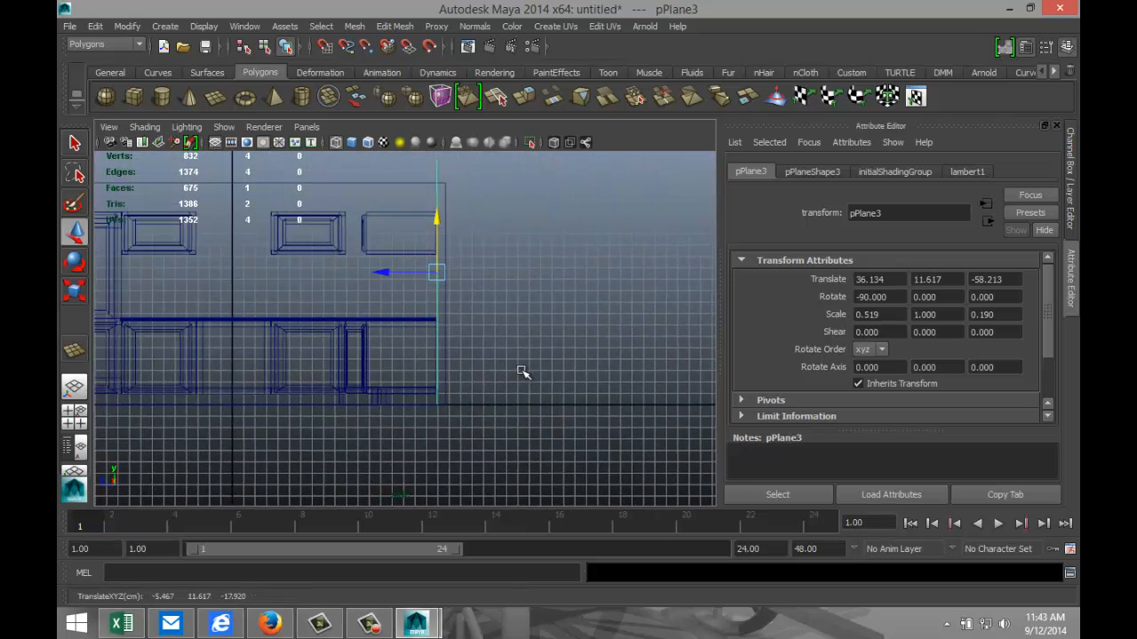
Step: Move the second wall's pivot to its lower edge and scale the wall to about 0.17 in Z to match the first wall's height
{"action": "scroll", "coordinate": [523, 372], "scroll_direction": "down", "scroll_amount": 2}
{"action": "key", "text": "Insert"}
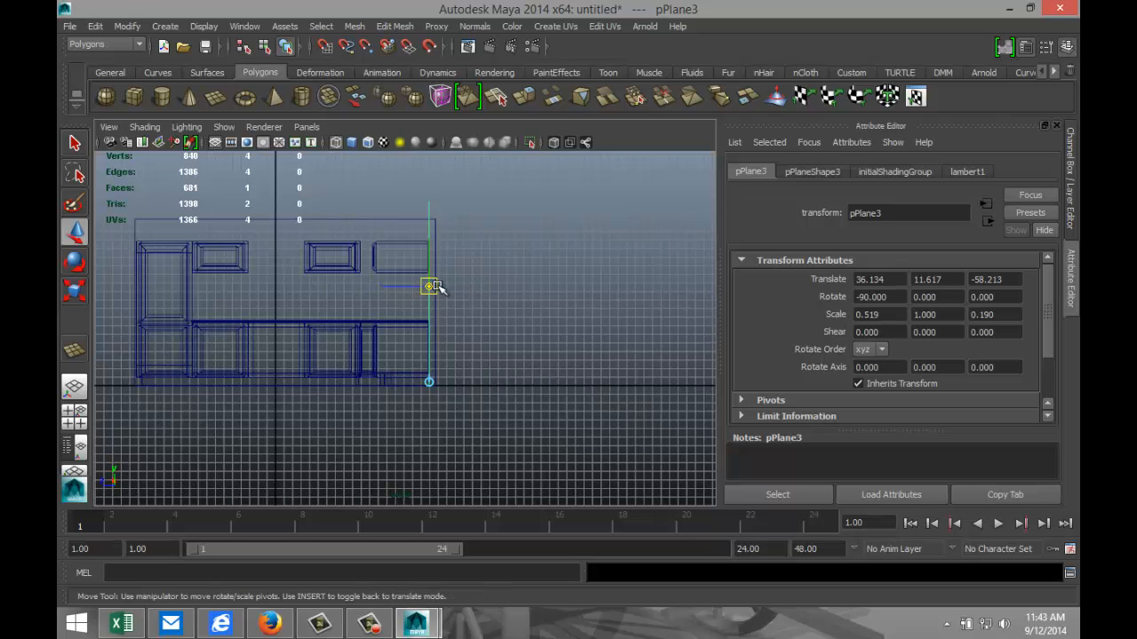
{"action": "left_click_drag", "start_coordinate": [428, 253], "coordinate": [449, 352]}
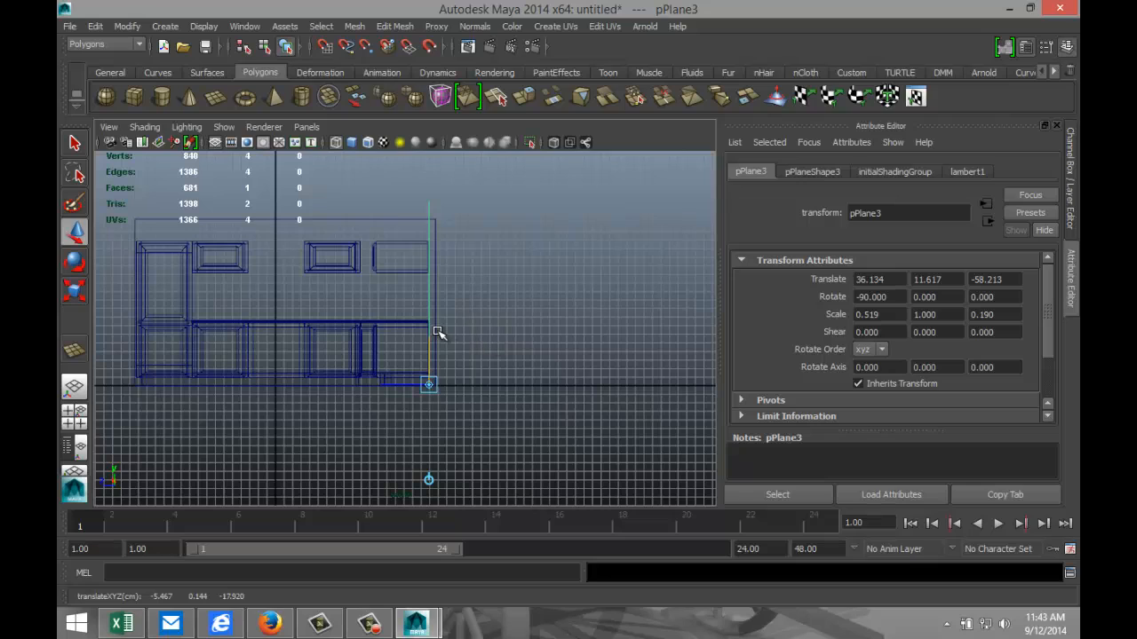
{"action": "key", "text": "r"}
{"action": "left_click_drag", "start_coordinate": [430, 317], "coordinate": [431, 314]}
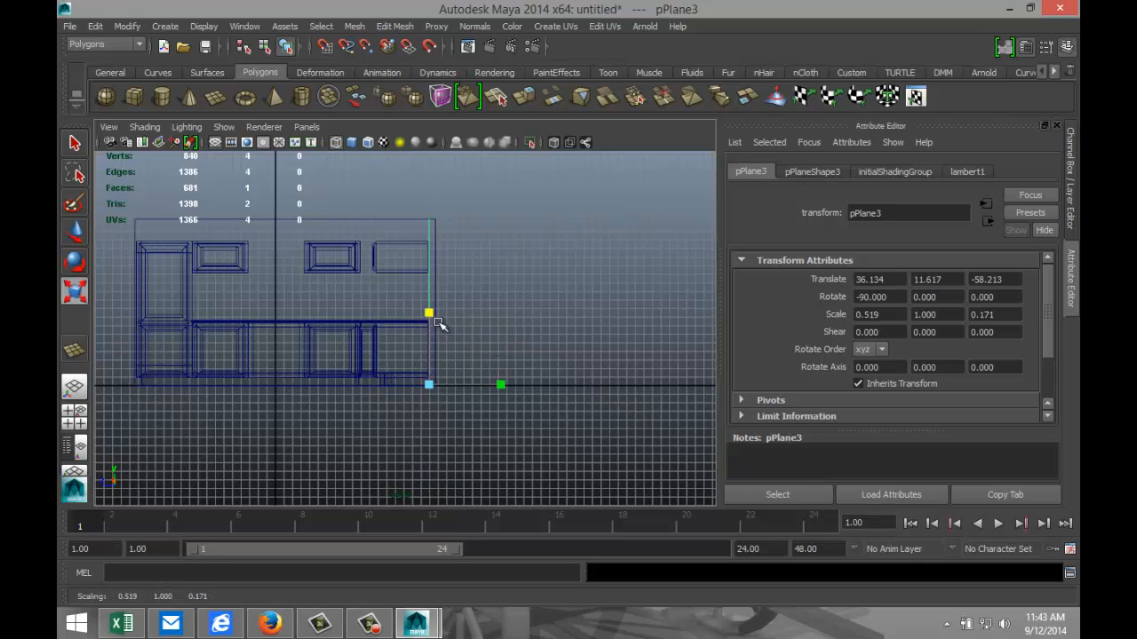
Step: Move the first wall's vertical corner edge inward to about Z -17.94 so it meets the second wall
{"action": "scroll", "coordinate": [515, 309], "scroll_direction": "up", "scroll_amount": 2}
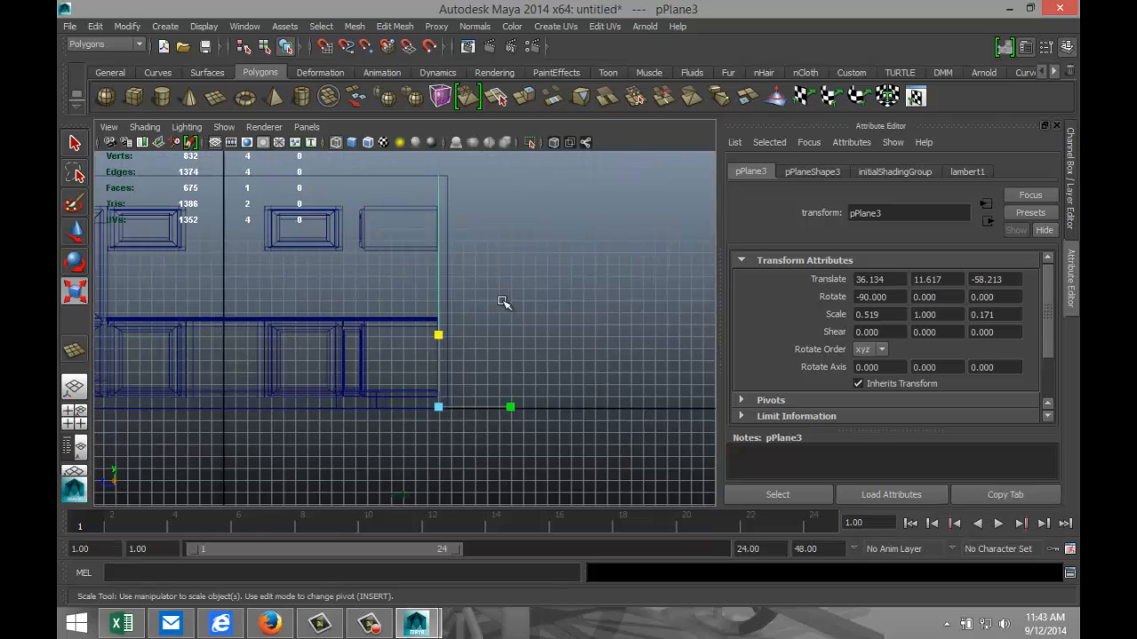
{"action": "left_click", "coordinate": [448, 257]}
{"action": "mouse_move", "coordinate": [447, 257]}
{"action": "right_mouse_down"}
{"action": "mouse_move", "coordinate": [457, 298]}
{"action": "mouse_move", "coordinate": [459, 225]}
{"action": "mouse_move", "coordinate": [449, 246]}
{"action": "right_mouse_up"}
{"action": "left_click", "coordinate": [448, 249]}
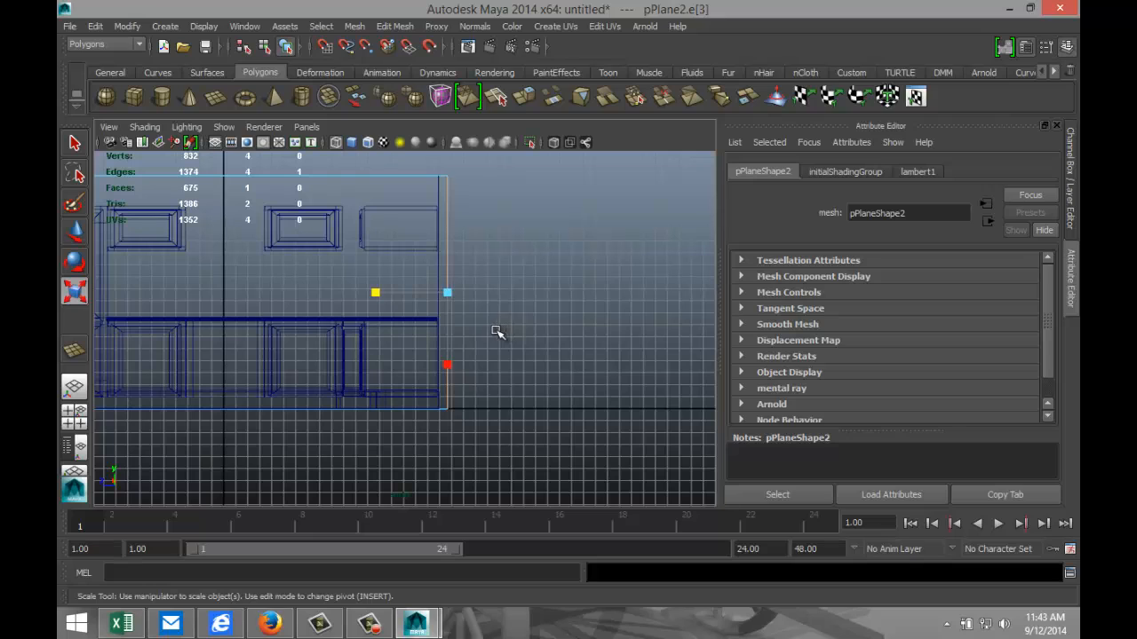
{"action": "key", "text": "w"}
{"action": "left_click_drag", "start_coordinate": [397, 295], "coordinate": [384, 295]}
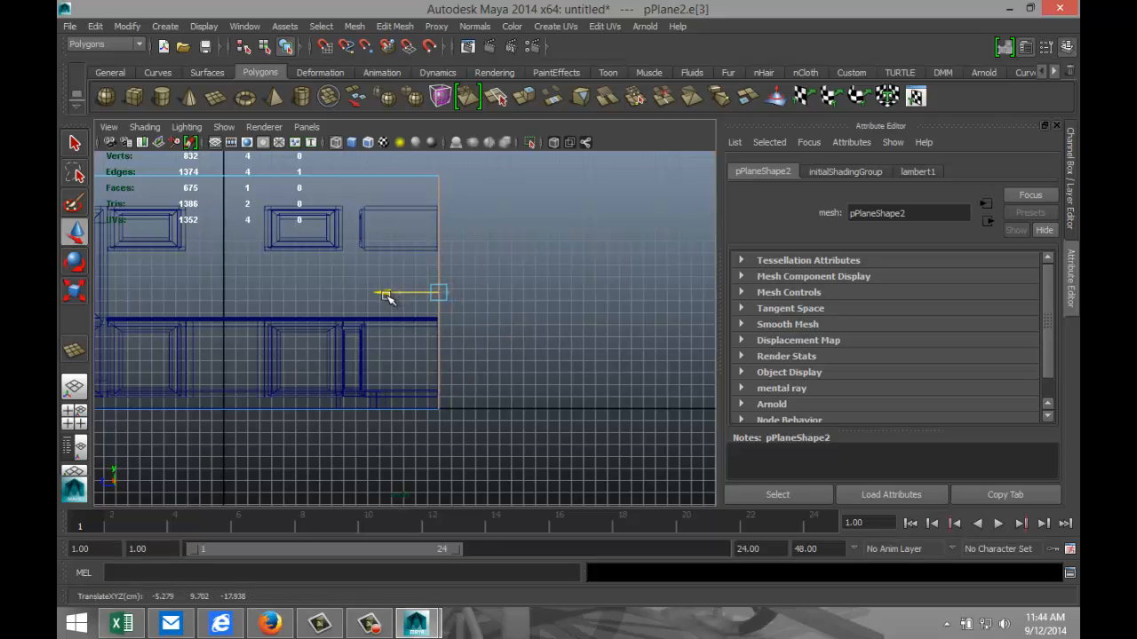
Step: Examine the kitchen in perspective, checking how the walls meet in the corner and fit the cabinets and floor
{"action": "left_click", "coordinate": [75, 412]}
{"action": "key", "text": "space"}
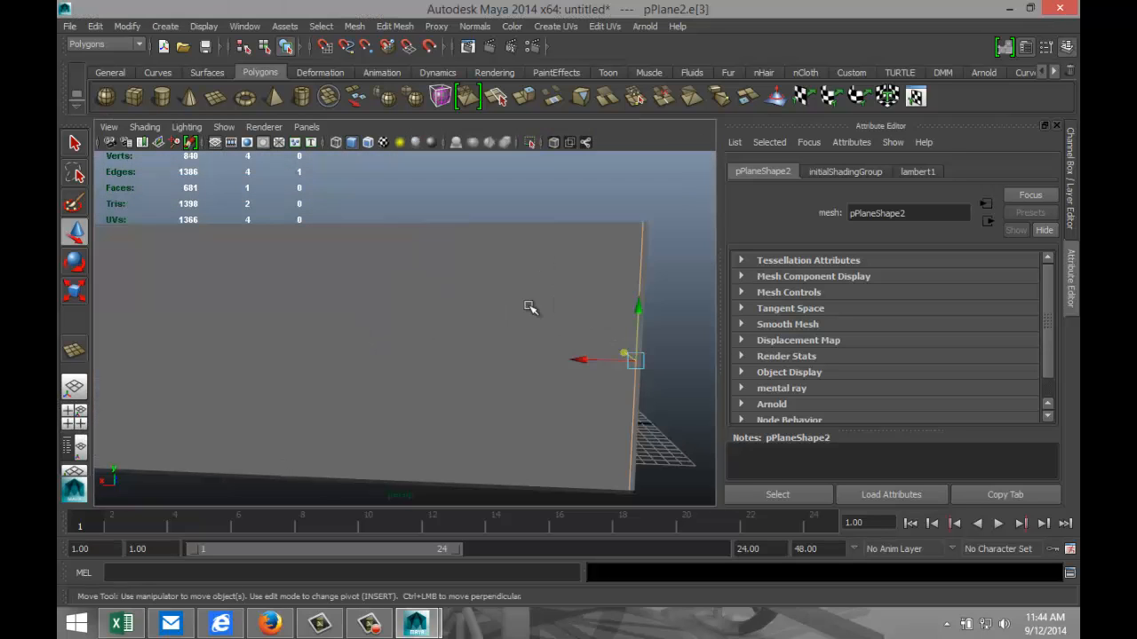
{"action": "left_click_drag", "start_coordinate": [533, 308], "coordinate": [297, 389], "text": "alt"}
{"action": "right_click_drag", "start_coordinate": [297, 389], "coordinate": [318, 390], "text": "alt"}
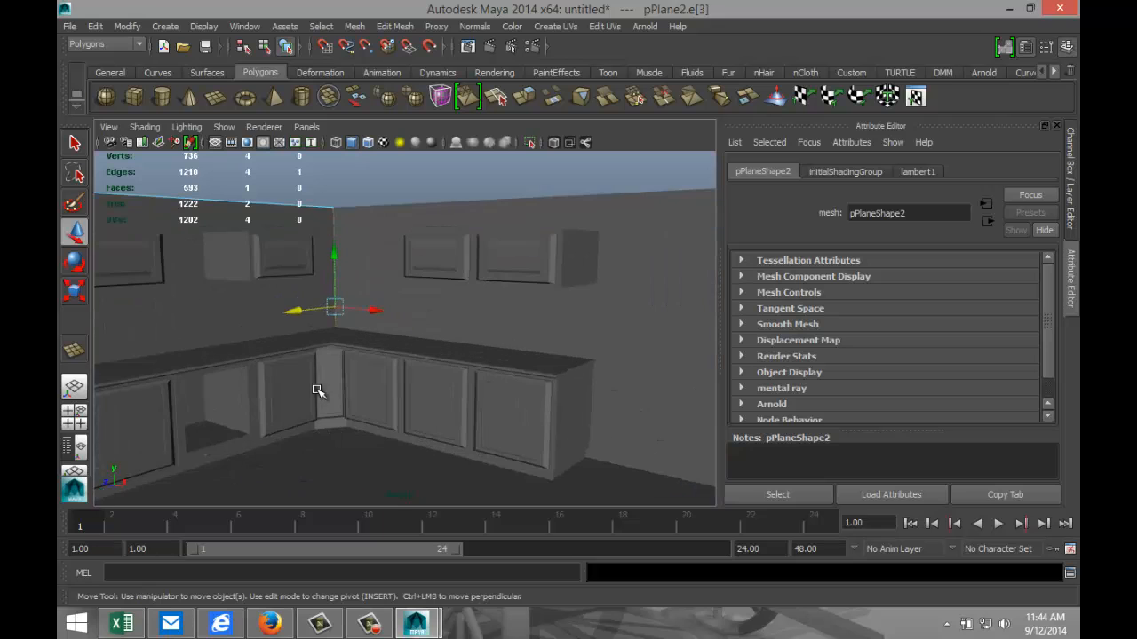
{"action": "left_click_drag", "start_coordinate": [335, 415], "coordinate": [369, 417], "text": "alt"}
{"action": "right_click_drag", "start_coordinate": [368, 417], "coordinate": [384, 403], "text": "alt"}
{"action": "mouse_move", "coordinate": [384, 403]}
{"action": "left_mouse_down", "text": "alt"}
{"action": "mouse_move", "coordinate": [373, 396]}
{"action": "mouse_move", "coordinate": [382, 408]}
{"action": "left_mouse_up", "text": "alt"}
{"action": "scroll", "coordinate": [381, 408], "scroll_direction": "up", "scroll_amount": 2}
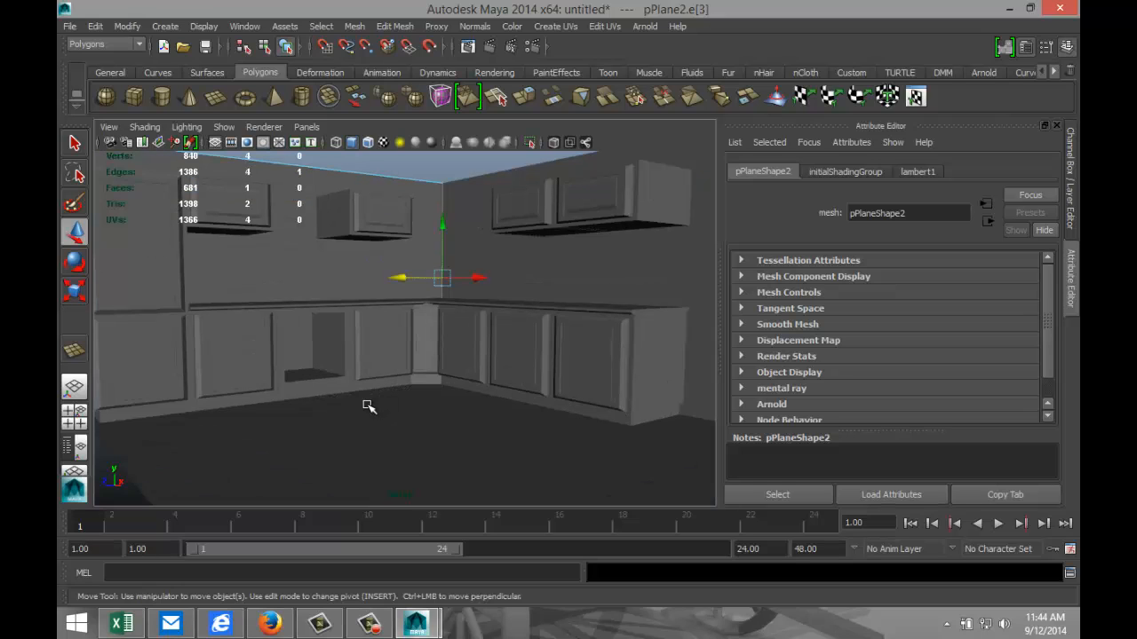
{"action": "scroll", "coordinate": [359, 400], "scroll_direction": "down", "scroll_amount": 3}
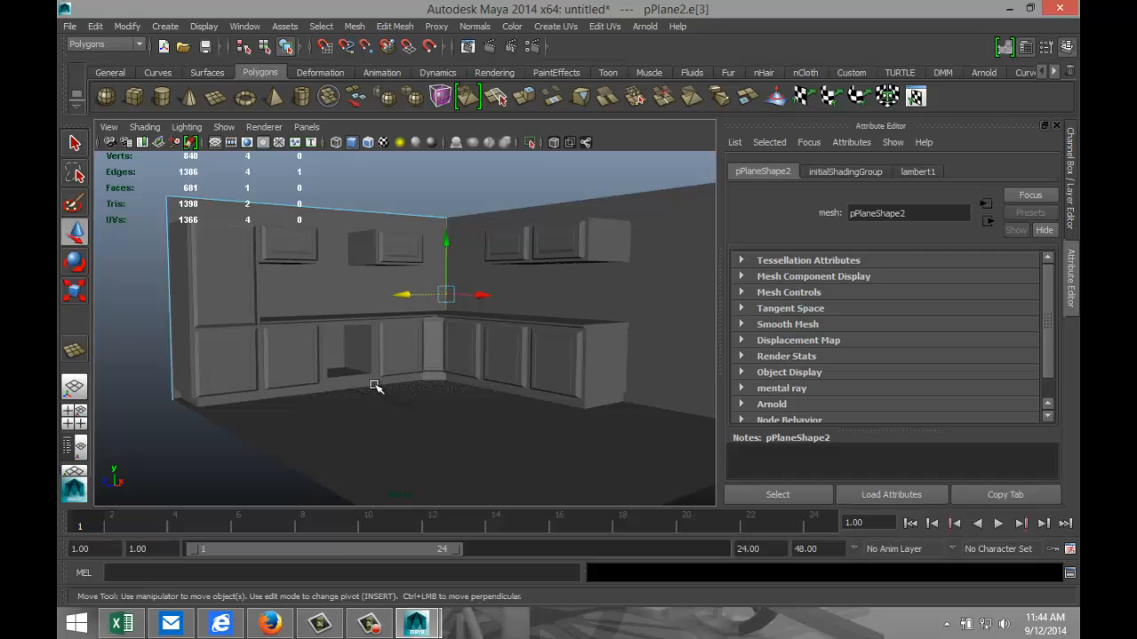
{"action": "left_click_drag", "start_coordinate": [371, 389], "coordinate": [364, 403], "text": "alt"}
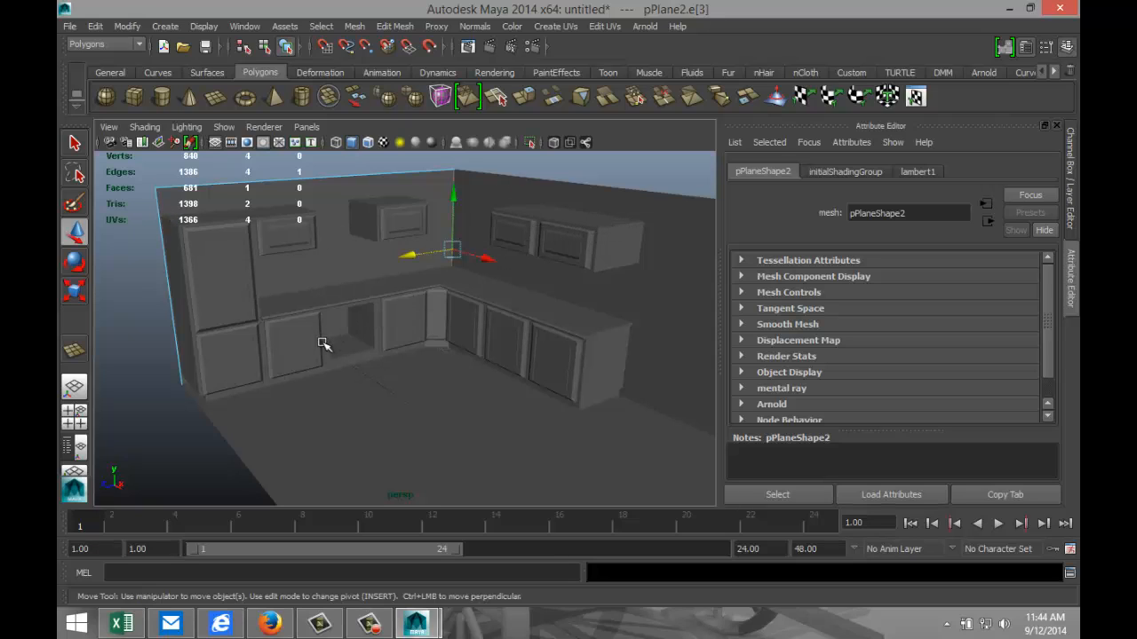
Step: Create a long, narrow polygon cube in front of the kitchen, centred at about X 26.35, Y 3.03, Z 16.16
{"action": "left_click", "coordinate": [136, 98]}
{"action": "scroll", "coordinate": [355, 331], "scroll_direction": "down", "scroll_amount": 5}
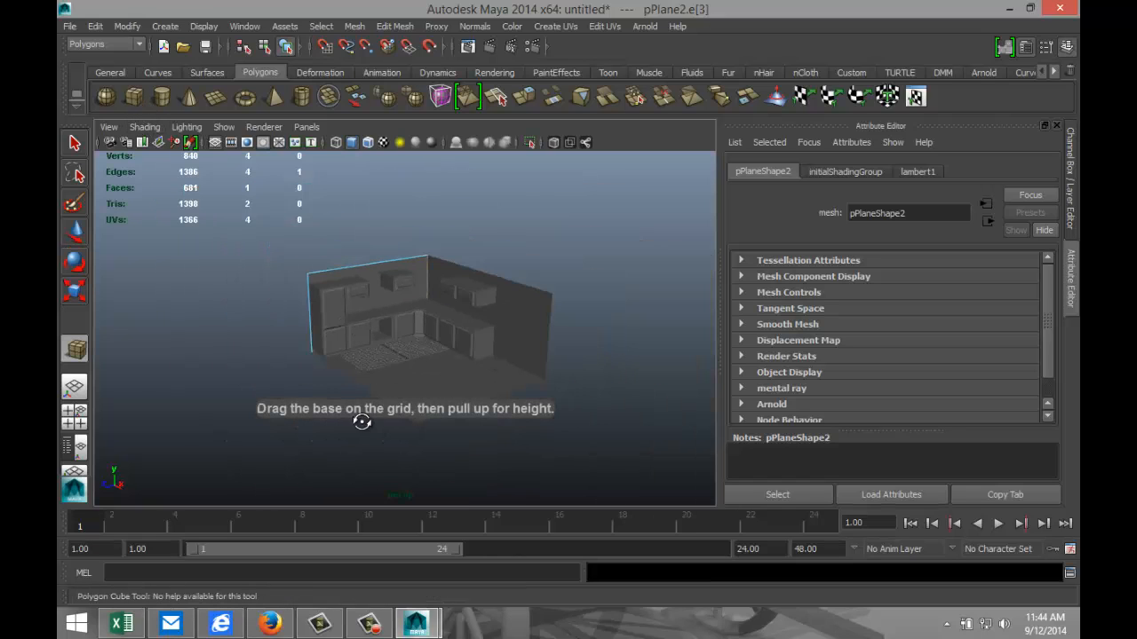
{"action": "left_click_drag", "start_coordinate": [362, 421], "coordinate": [519, 405], "text": "alt"}
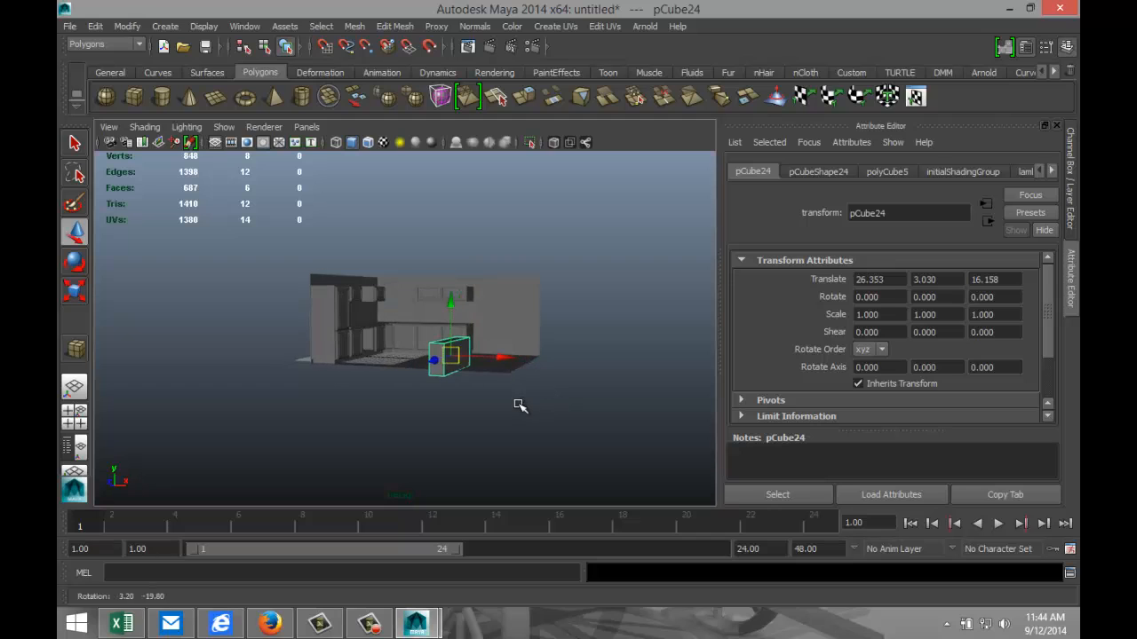
Step: Insert four horizontal edge loops around the new box, dividing its height into five roughly equal bands
{"action": "left_click", "coordinate": [392, 27]}
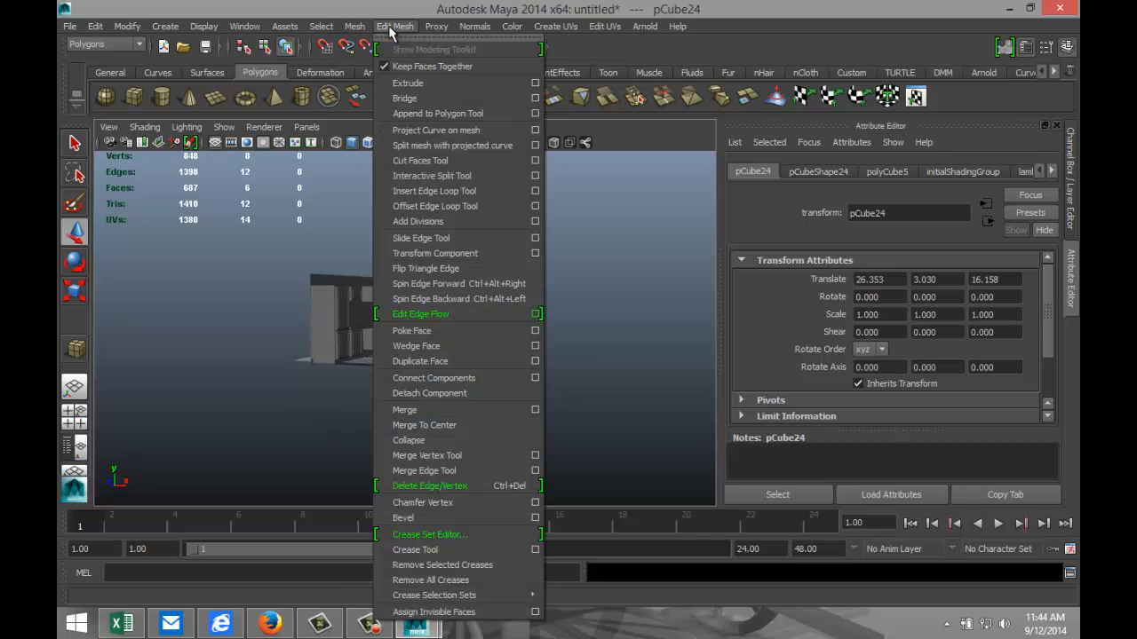
{"action": "left_click", "coordinate": [444, 190]}
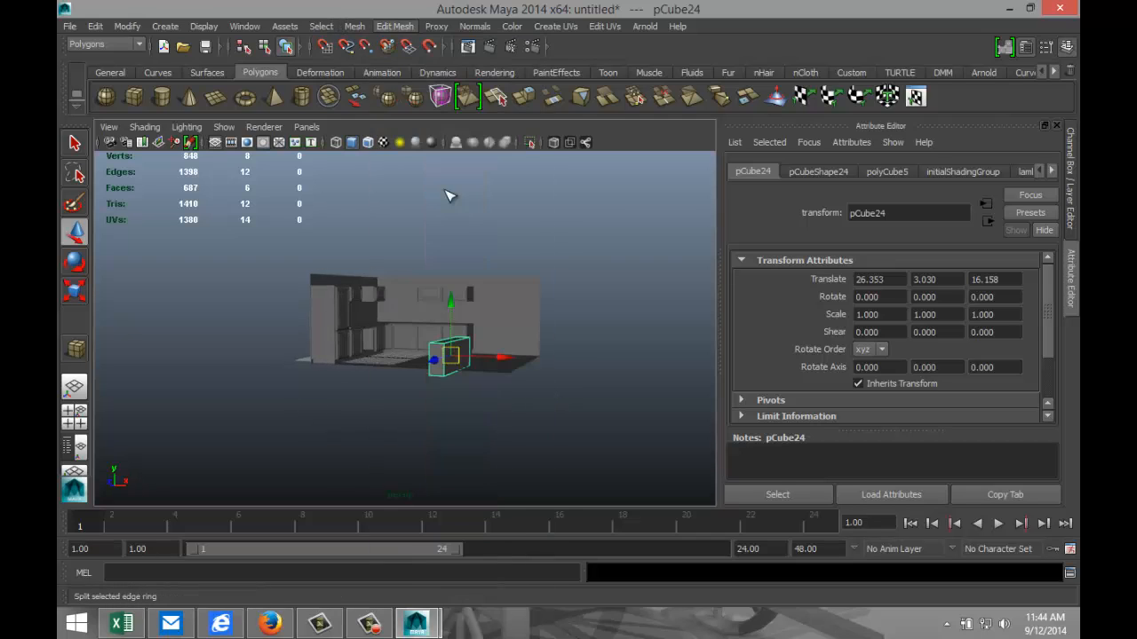
{"action": "scroll", "coordinate": [540, 390], "scroll_direction": "up", "scroll_amount": 5}
{"action": "left_click_drag", "start_coordinate": [616, 441], "coordinate": [335, 398], "text": "alt"}
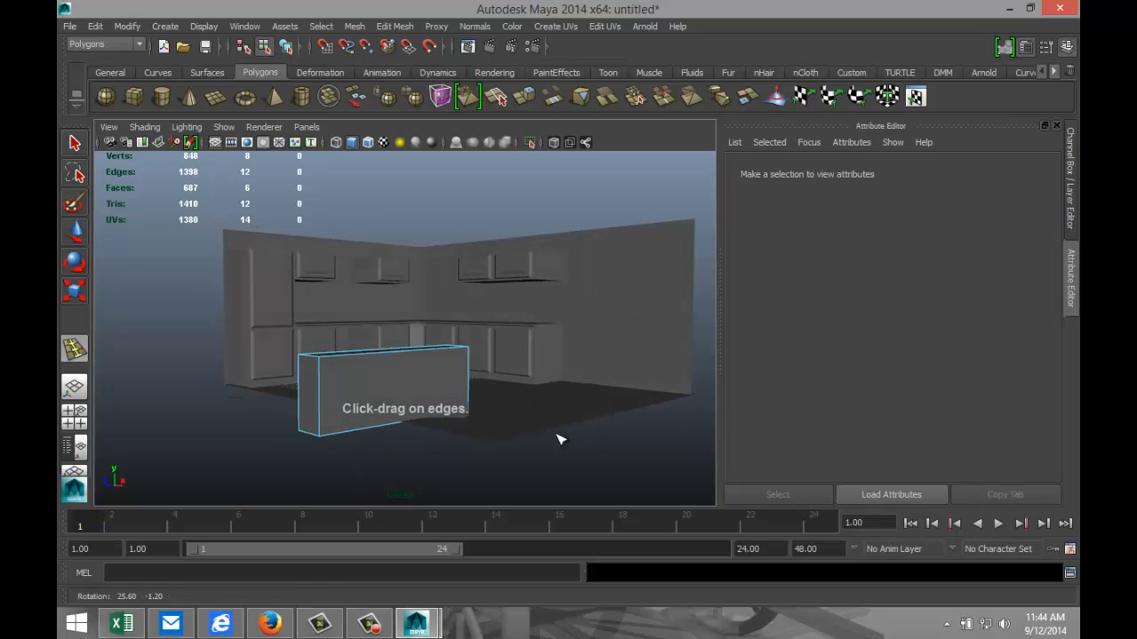
{"action": "left_click", "coordinate": [323, 380]}
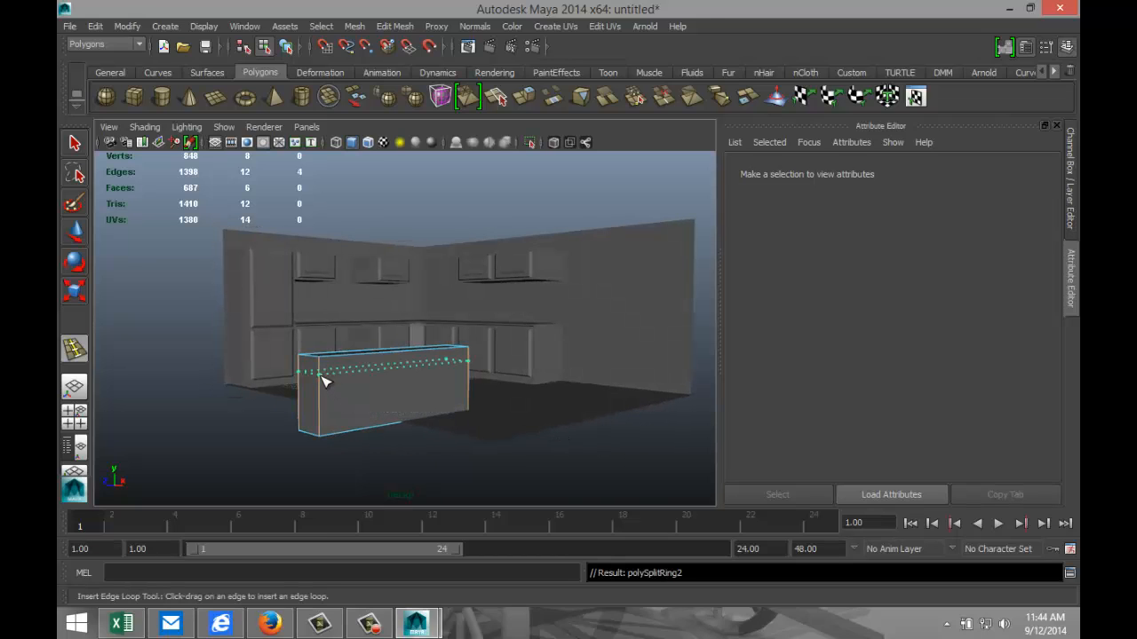
{"action": "left_click", "coordinate": [322, 396]}
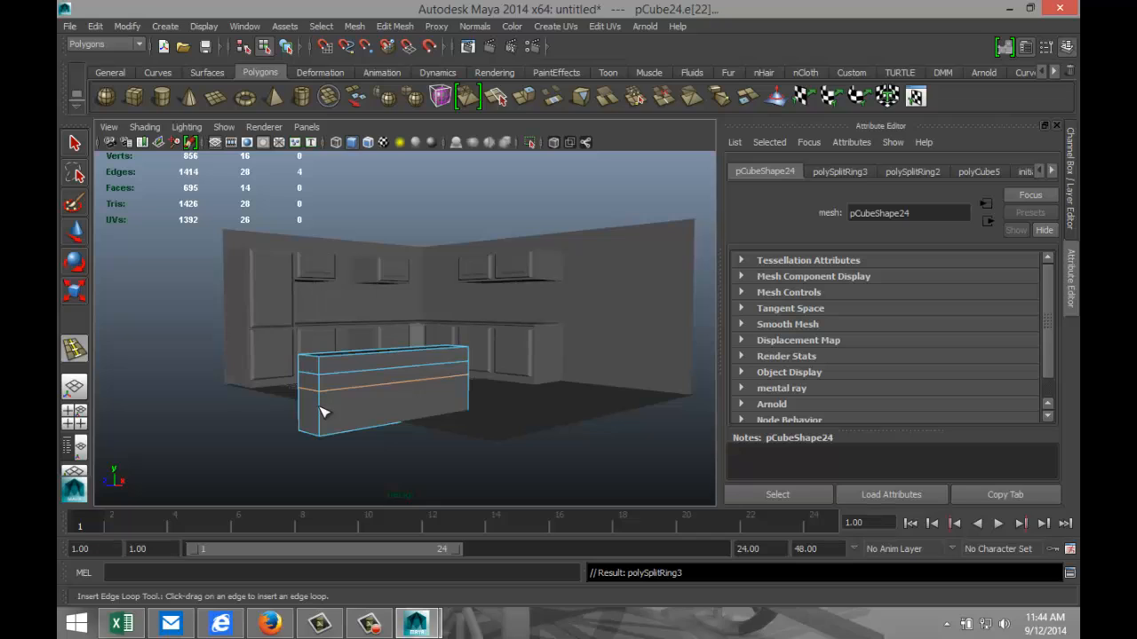
{"action": "left_click", "coordinate": [323, 414]}
{"action": "left_click", "coordinate": [322, 424]}
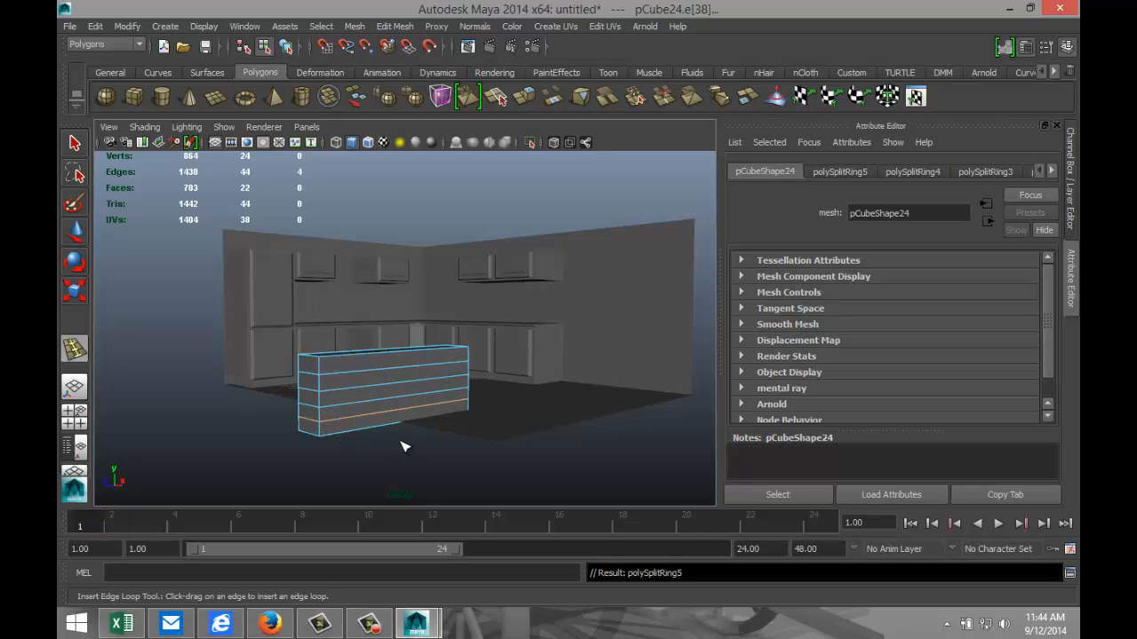
Step: Select the upper four long front faces of the box and move them outward to about X 28.26
{"action": "right_click", "coordinate": [368, 371]}
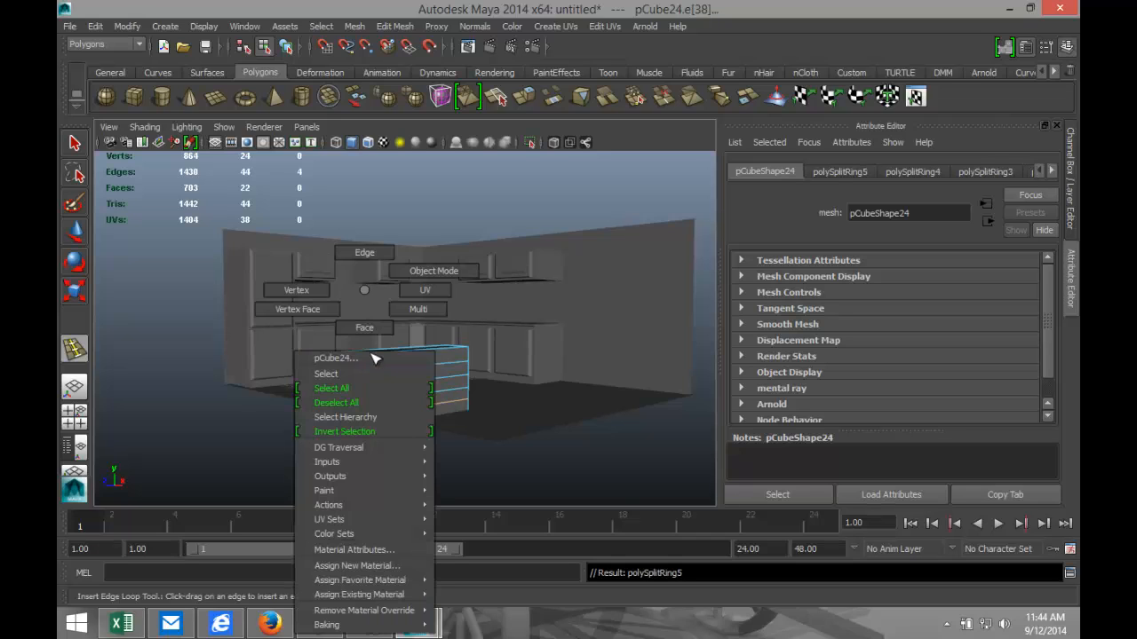
{"action": "left_click", "coordinate": [372, 329]}
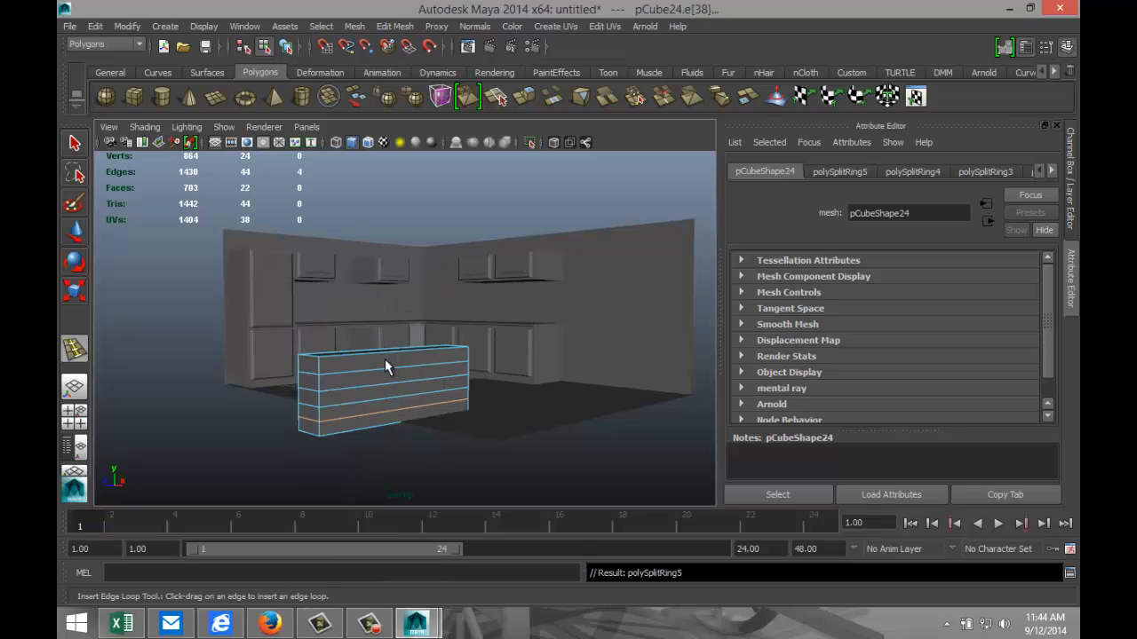
{"action": "key", "text": "q"}
{"action": "right_click", "coordinate": [385, 359]}
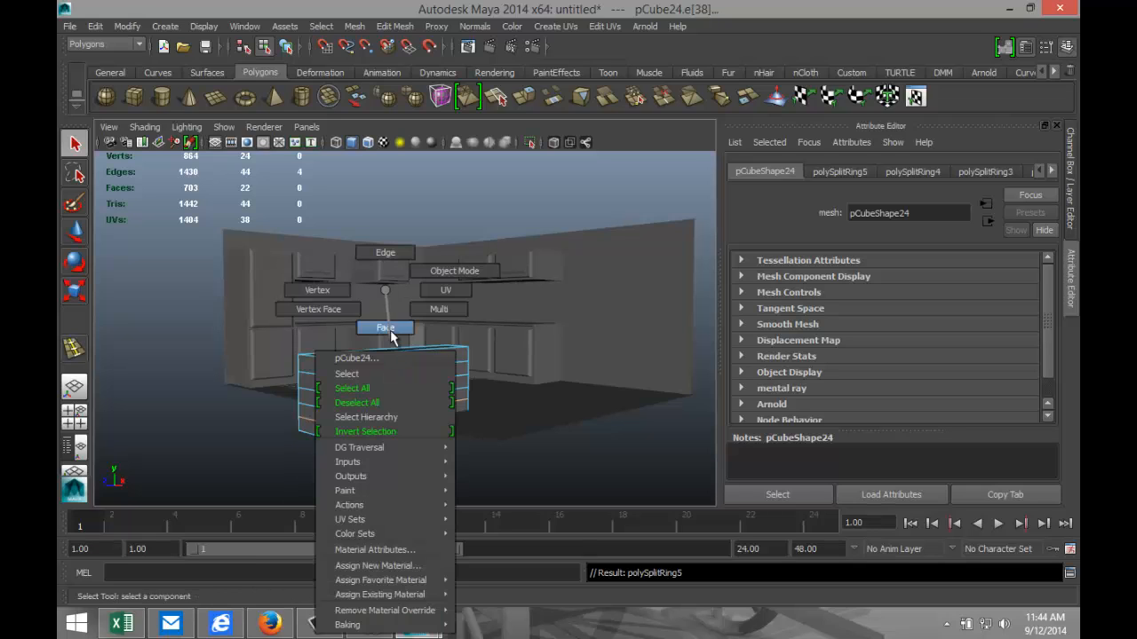
{"action": "left_click", "coordinate": [381, 327]}
{"action": "left_click", "coordinate": [380, 366]}
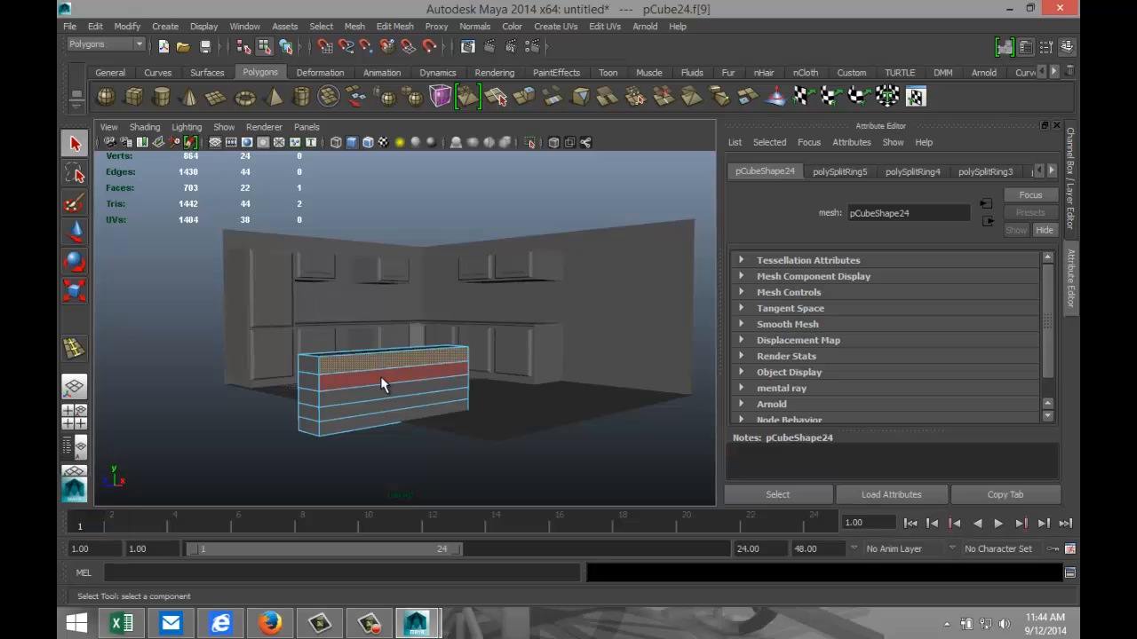
{"action": "left_click", "coordinate": [380, 375], "text": "shift"}
{"action": "left_click", "coordinate": [380, 390], "text": "shift"}
{"action": "left_click", "coordinate": [380, 413], "text": "shift"}
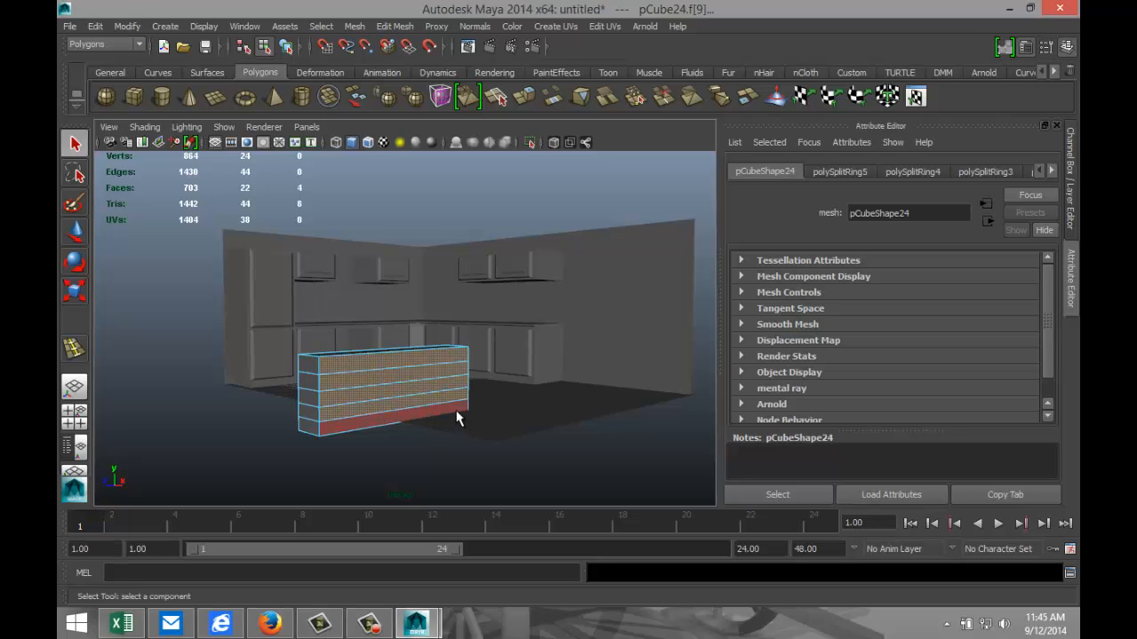
{"action": "key", "text": "w"}
{"action": "left_click_drag", "start_coordinate": [435, 386], "coordinate": [444, 391]}
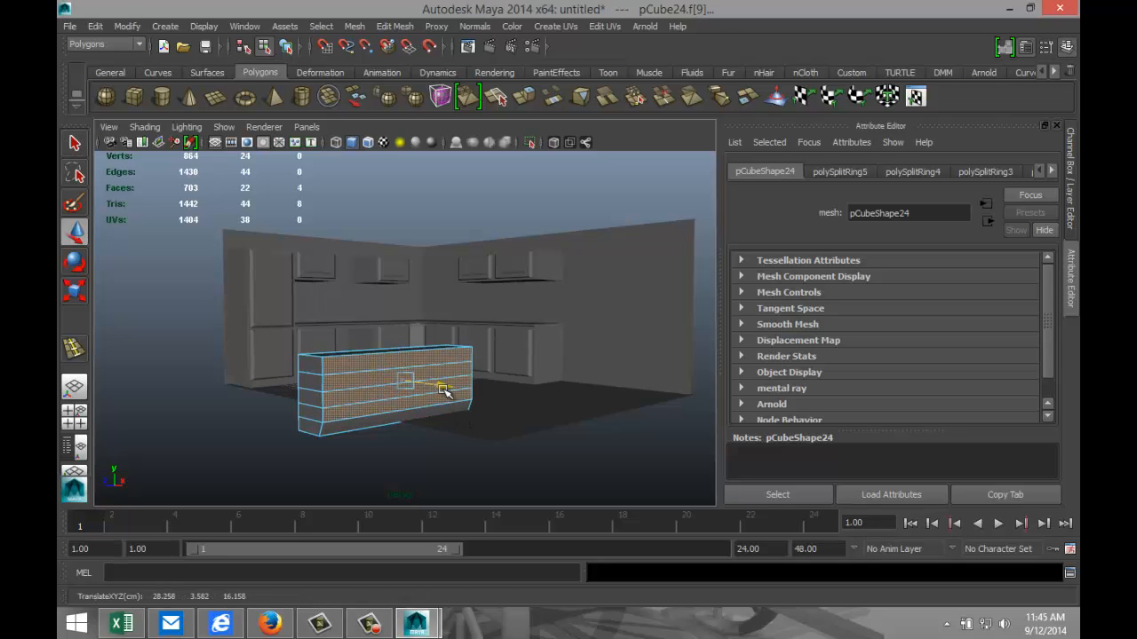
Step: Pull the upper front faces of the box further outward, the topmost to about X 30.04, forming a flared moulding profile
{"action": "left_click_drag", "start_coordinate": [390, 460], "coordinate": [418, 460], "text": "alt"}
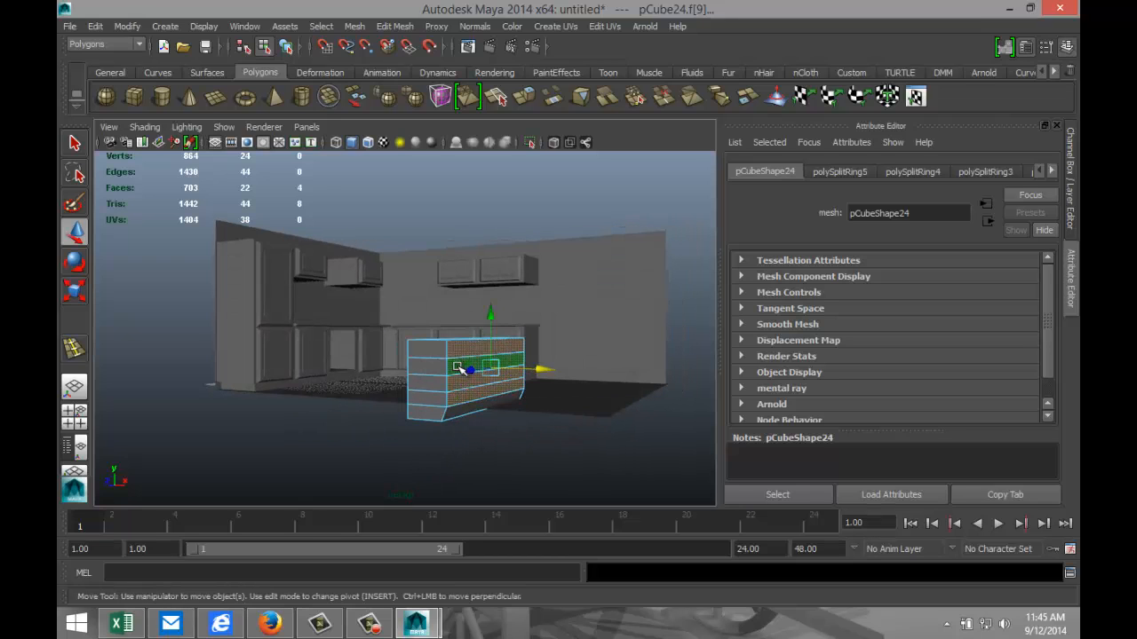
{"action": "left_click", "coordinate": [479, 351]}
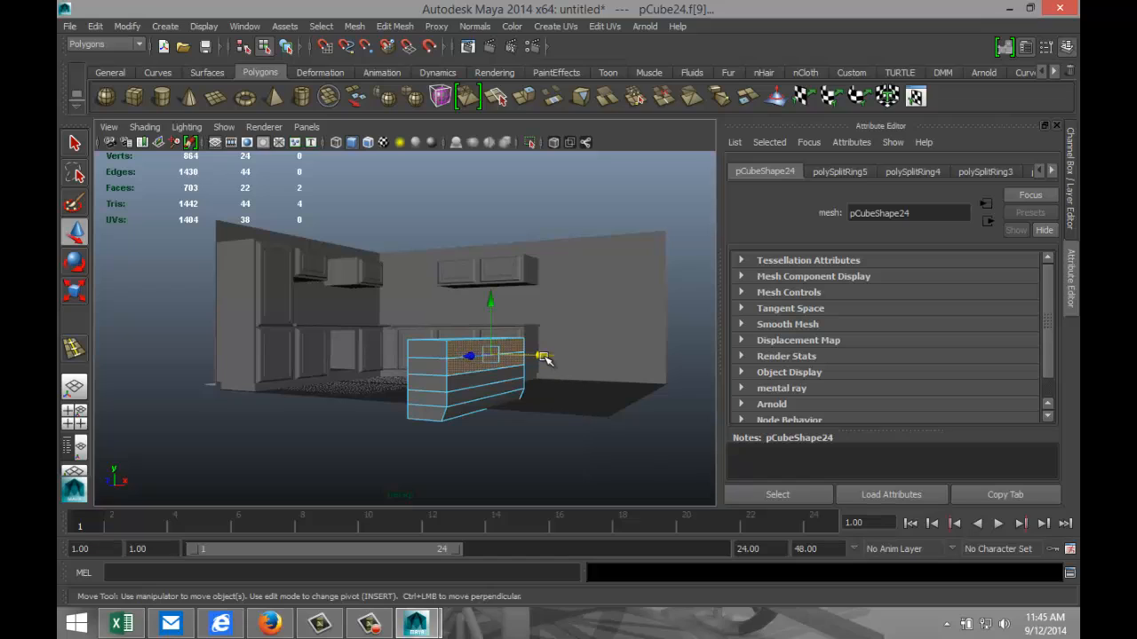
{"action": "left_click_drag", "start_coordinate": [540, 355], "coordinate": [566, 354]}
{"action": "left_click", "coordinate": [469, 347]}
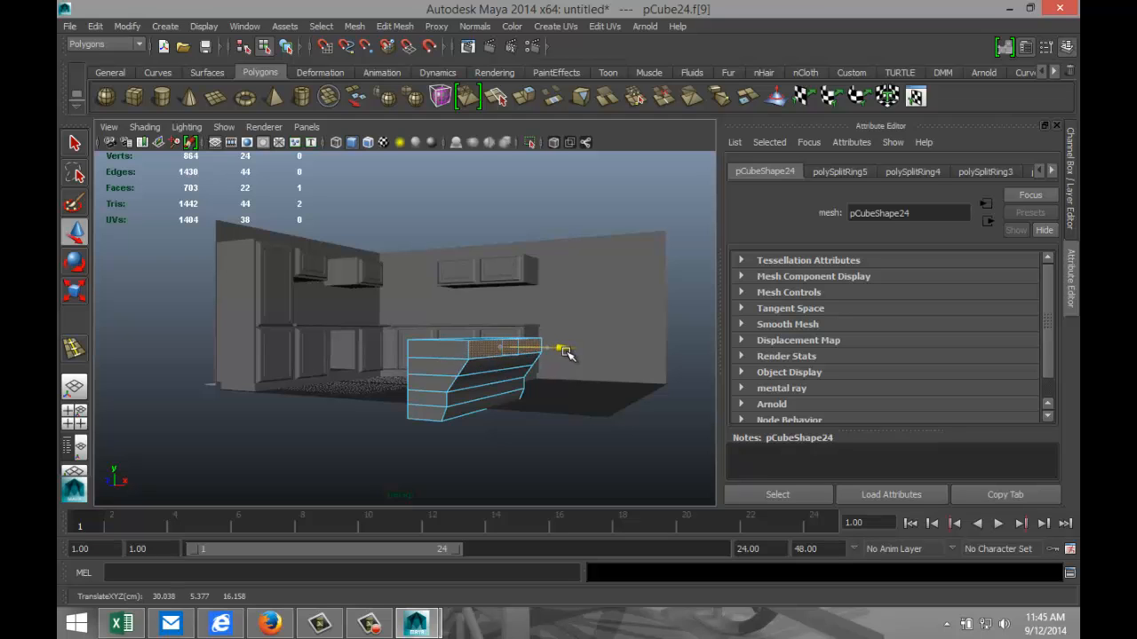
Step: Return the moulding to object mode and scale it to about 0.31 in X and Y and 1.73 in Z
{"action": "mouse_move", "coordinate": [523, 424]}
{"action": "left_mouse_down", "text": "alt"}
{"action": "mouse_move", "coordinate": [536, 419]}
{"action": "mouse_move", "coordinate": [515, 432]}
{"action": "left_mouse_up", "text": "alt"}
{"action": "right_click", "coordinate": [472, 358]}
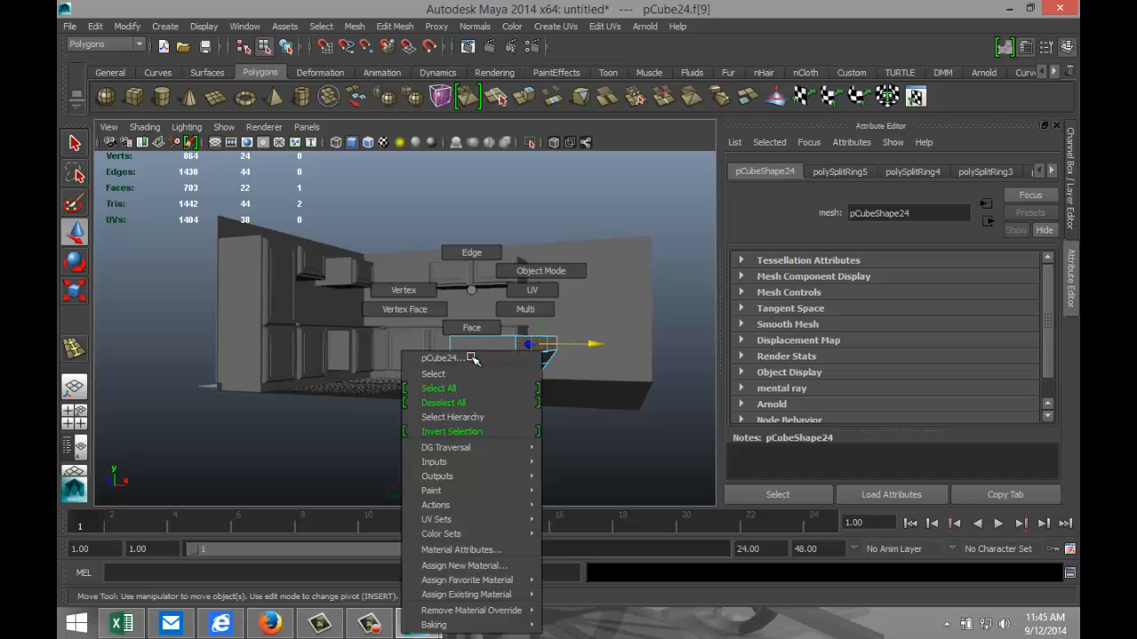
{"action": "left_click", "coordinate": [524, 285]}
{"action": "left_click", "coordinate": [498, 358]}
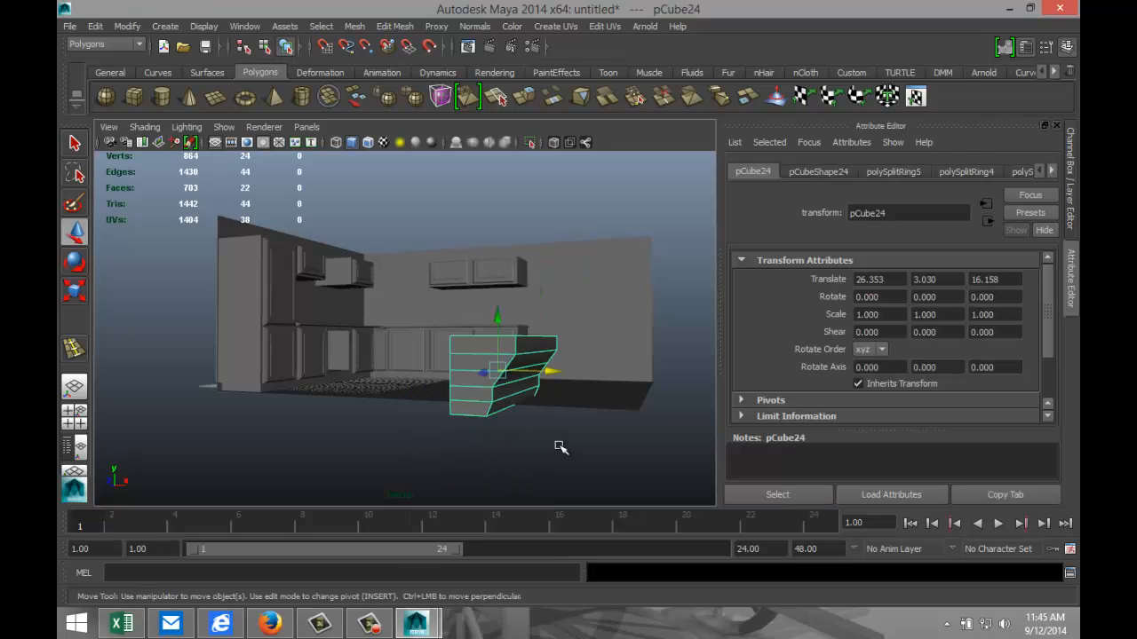
{"action": "key", "text": "r"}
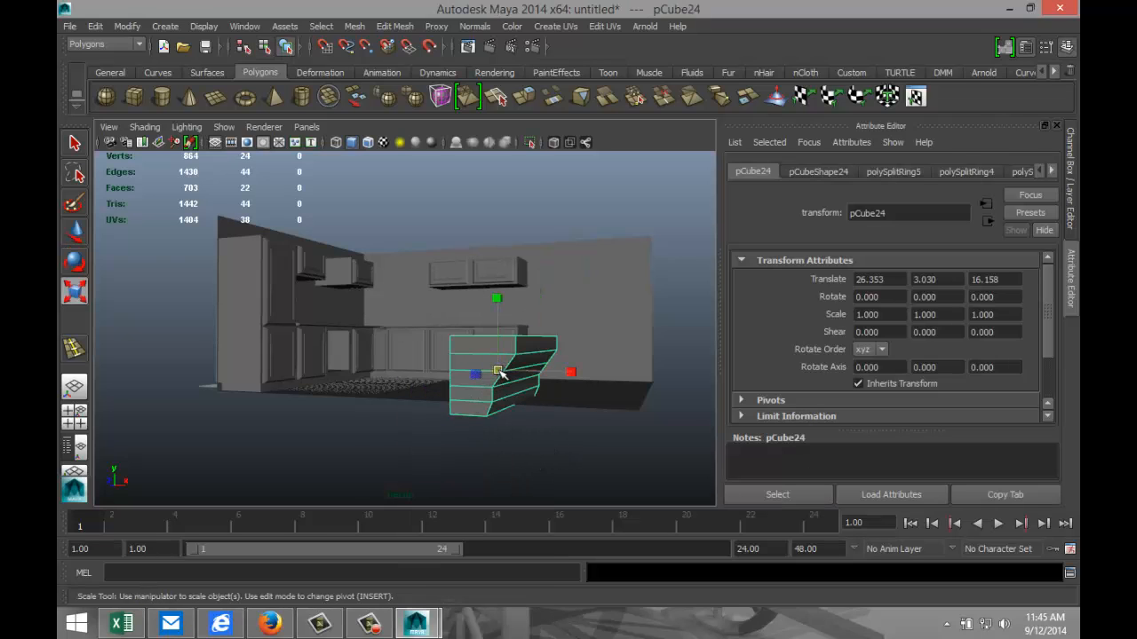
{"action": "left_click_drag", "start_coordinate": [498, 370], "coordinate": [228, 458]}
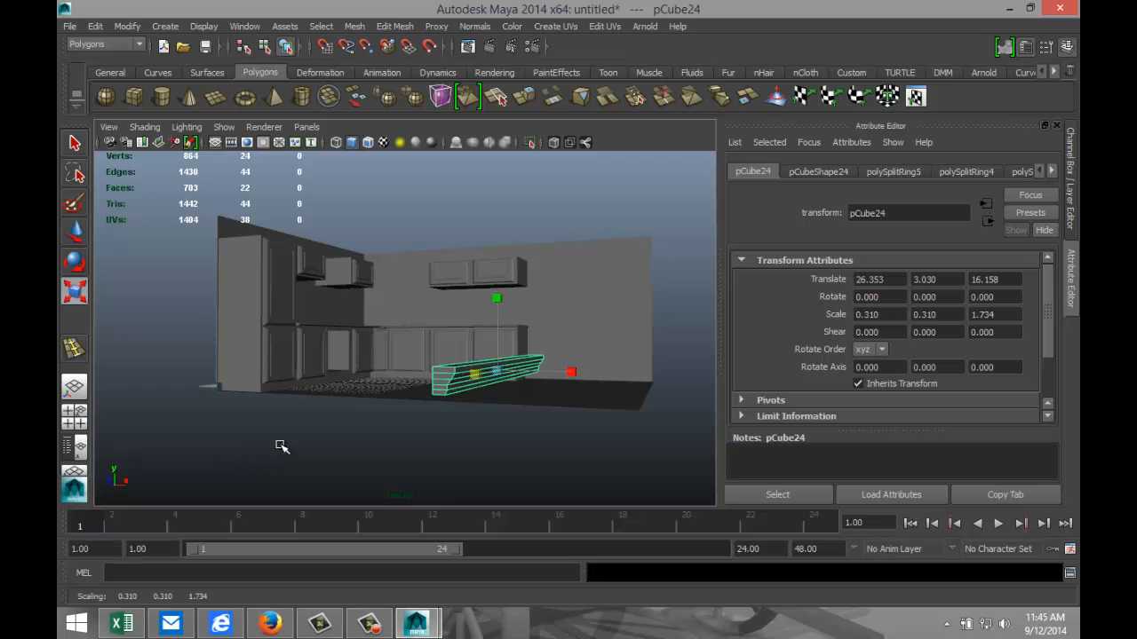
Step: In the top view, move the moulding onto the front line of the long cabinet run, at about X -0.33, Z 1.48
{"action": "left_click", "coordinate": [75, 416]}
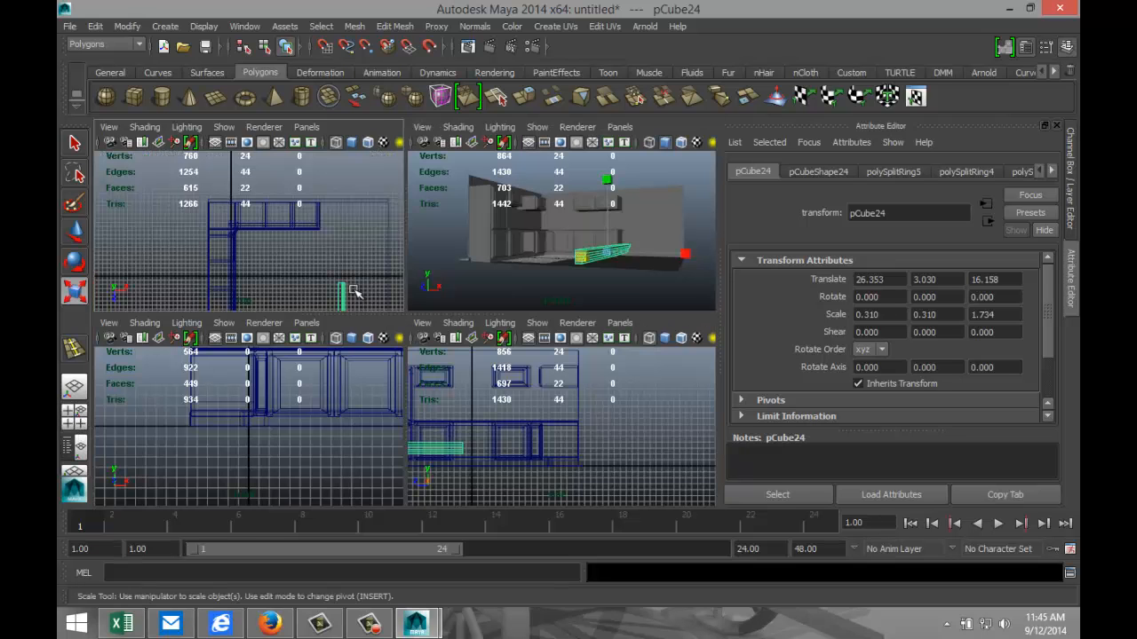
{"action": "key", "text": "space"}
{"action": "scroll", "coordinate": [506, 348], "scroll_direction": "down", "scroll_amount": 3}
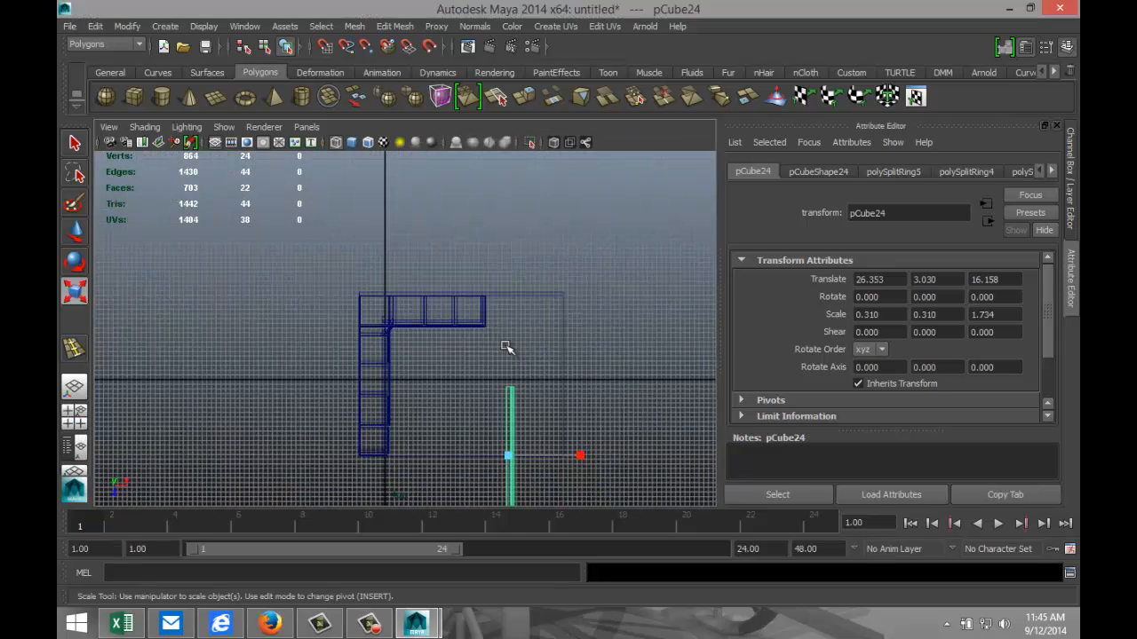
{"action": "key", "text": "f"}
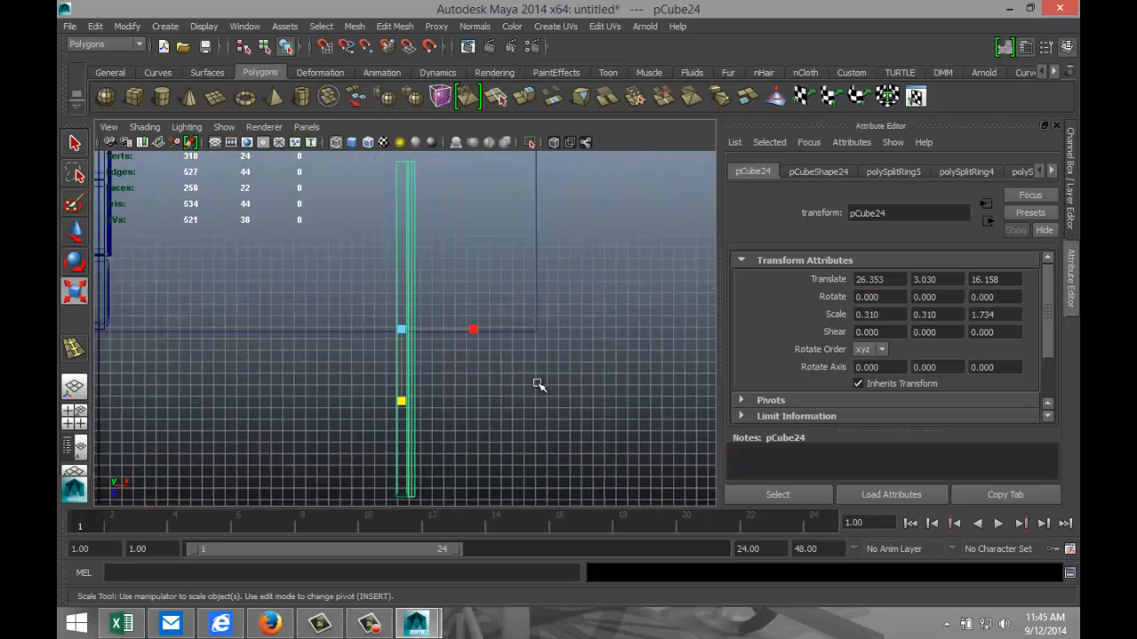
{"action": "key", "text": "w"}
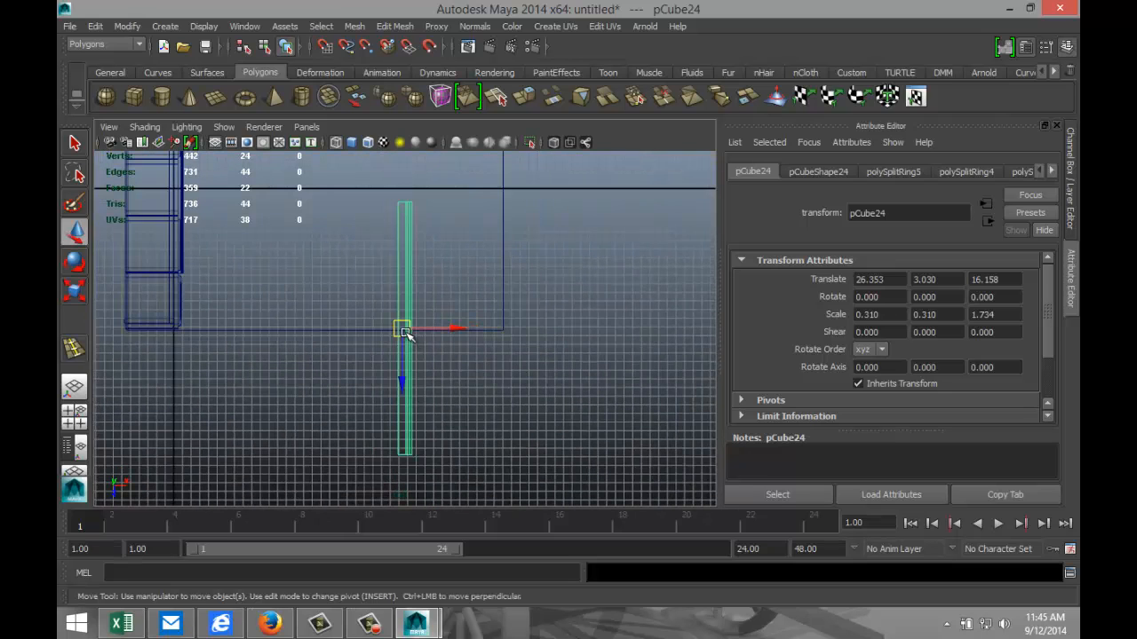
{"action": "left_click_drag", "start_coordinate": [401, 328], "coordinate": [167, 201]}
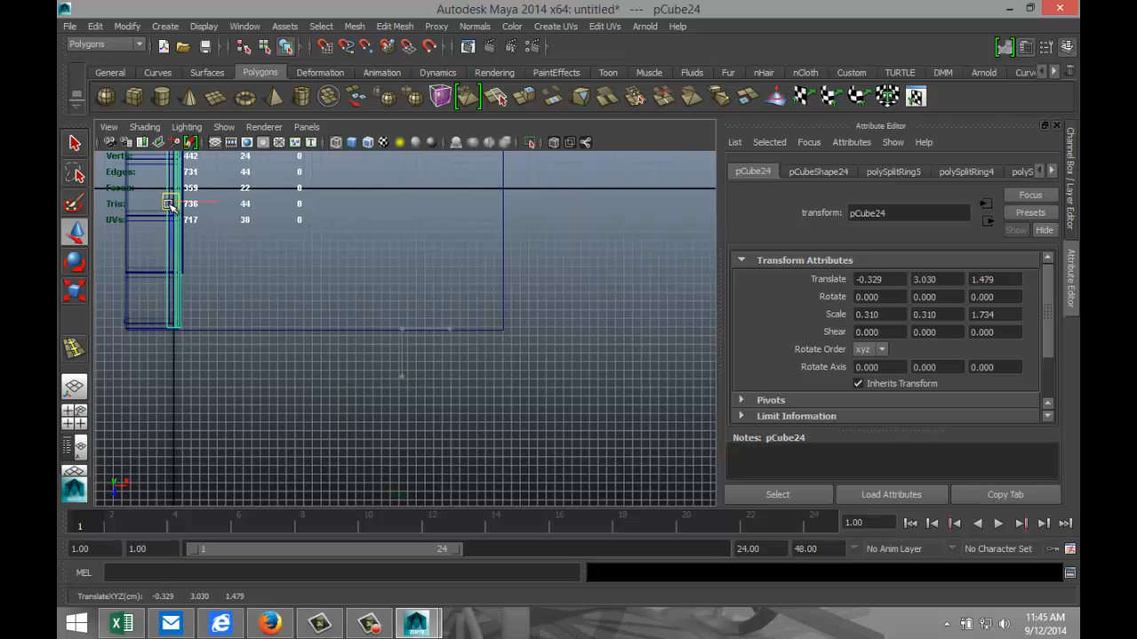
Step: In perspective, raise the moulding to about Y 17.53 above the cabinets and shift it to about X -0.23
{"action": "left_click", "coordinate": [74, 422]}
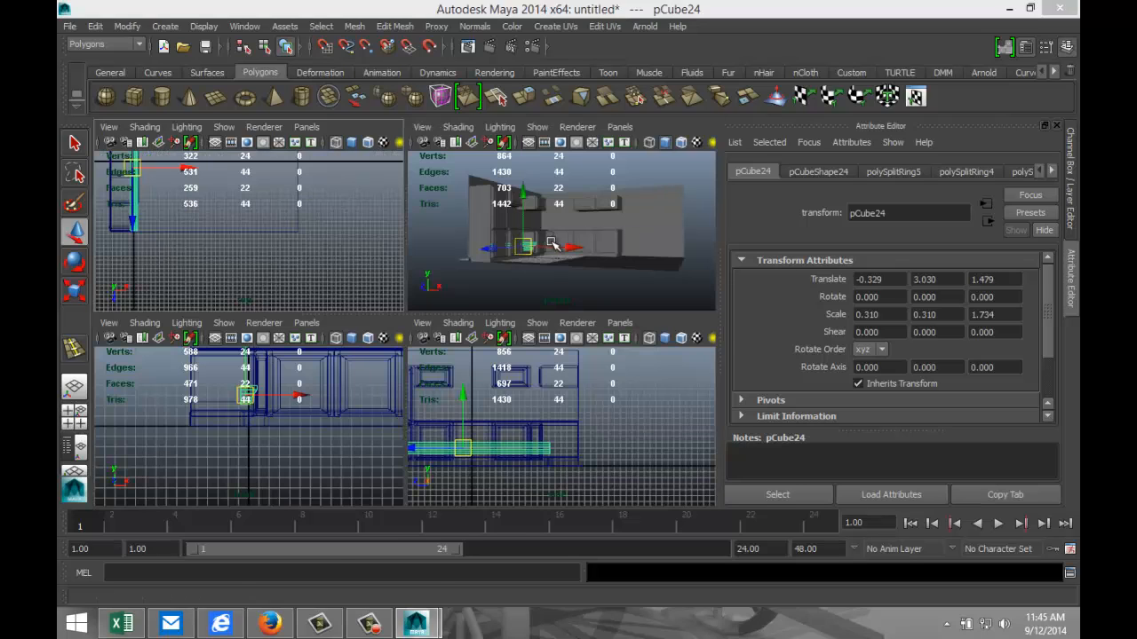
{"action": "key", "text": "space"}
{"action": "left_click_drag", "start_coordinate": [326, 304], "coordinate": [321, 196]}
{"action": "key", "text": "f"}
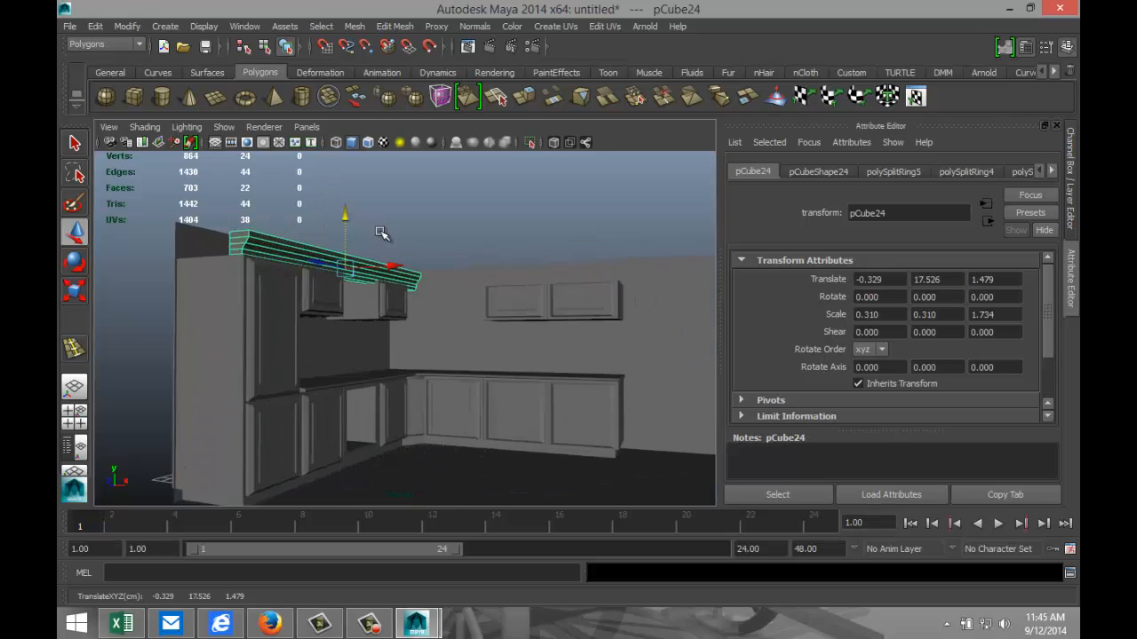
{"action": "left_click_drag", "start_coordinate": [405, 364], "coordinate": [452, 375], "text": "alt"}
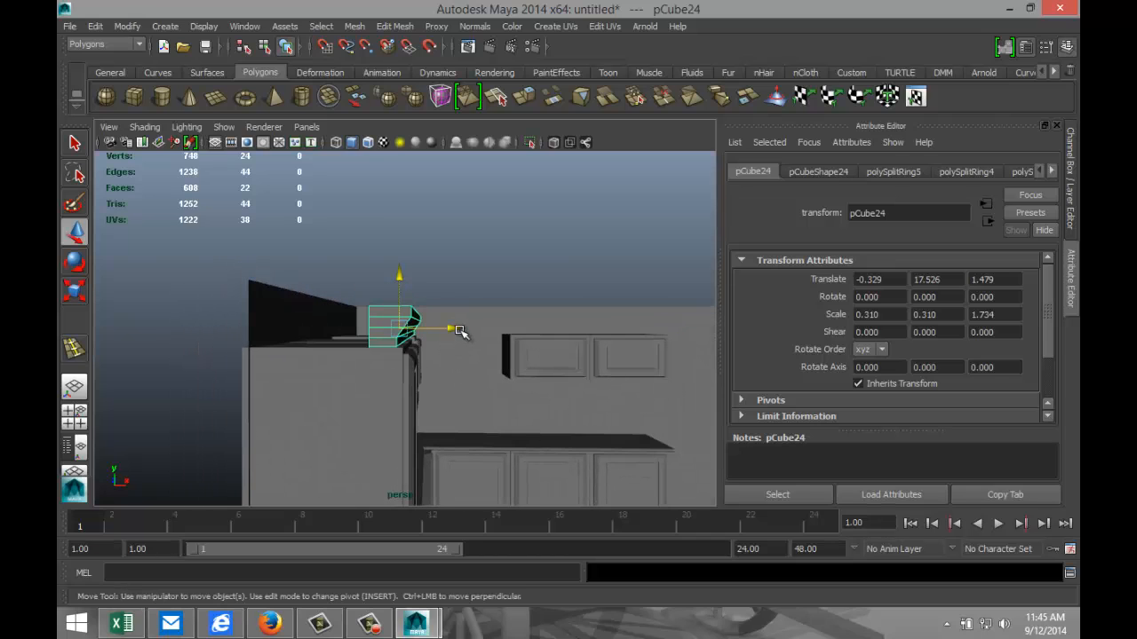
{"action": "left_click_drag", "start_coordinate": [460, 331], "coordinate": [459, 331]}
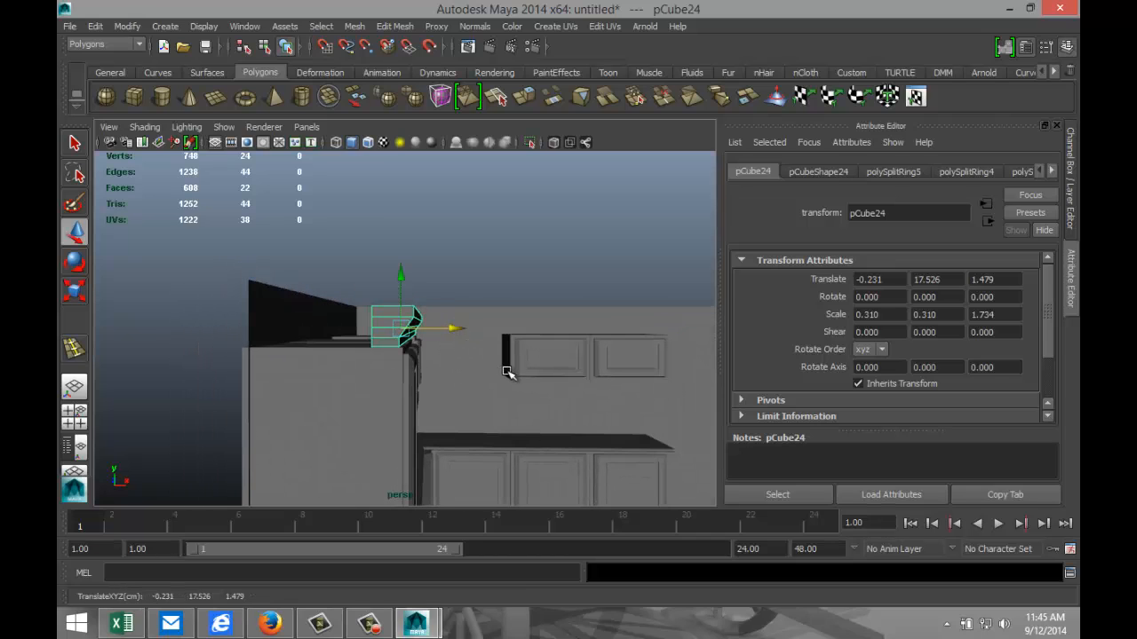
Step: Scale the moulding to about 0.15 in X and Y and 0.84 in Z, and move it to about X 0.24, Z 8.85 over the tall cabinet
{"action": "key", "text": "r"}
{"action": "left_click_drag", "start_coordinate": [401, 330], "coordinate": [281, 331]}
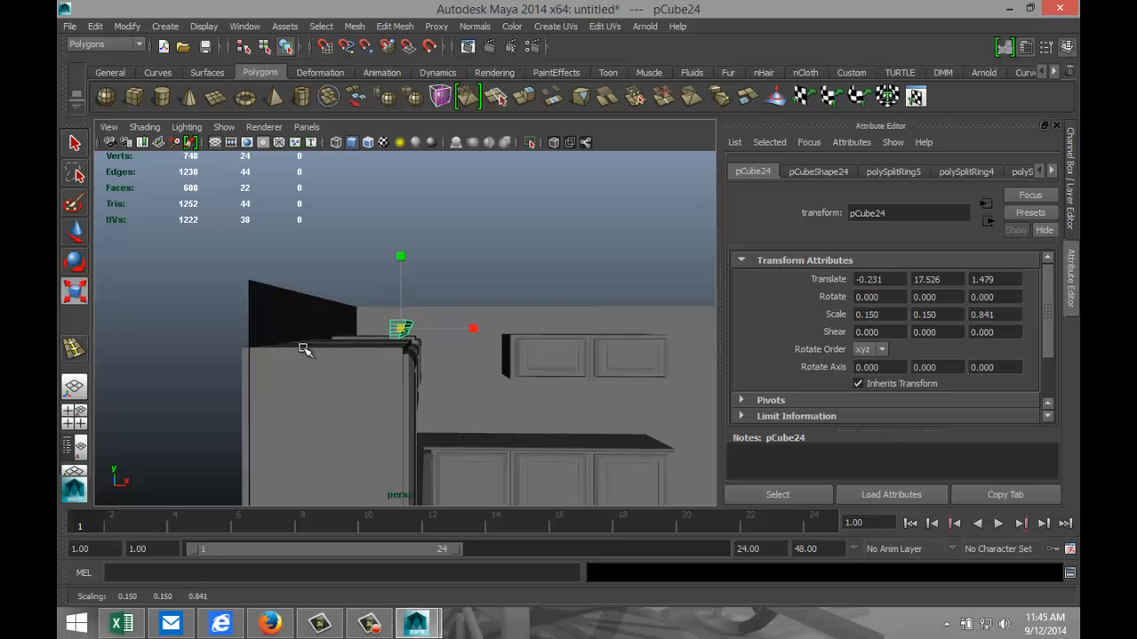
{"action": "left_click_drag", "start_coordinate": [524, 397], "coordinate": [354, 409], "text": "alt"}
{"action": "key", "text": "w"}
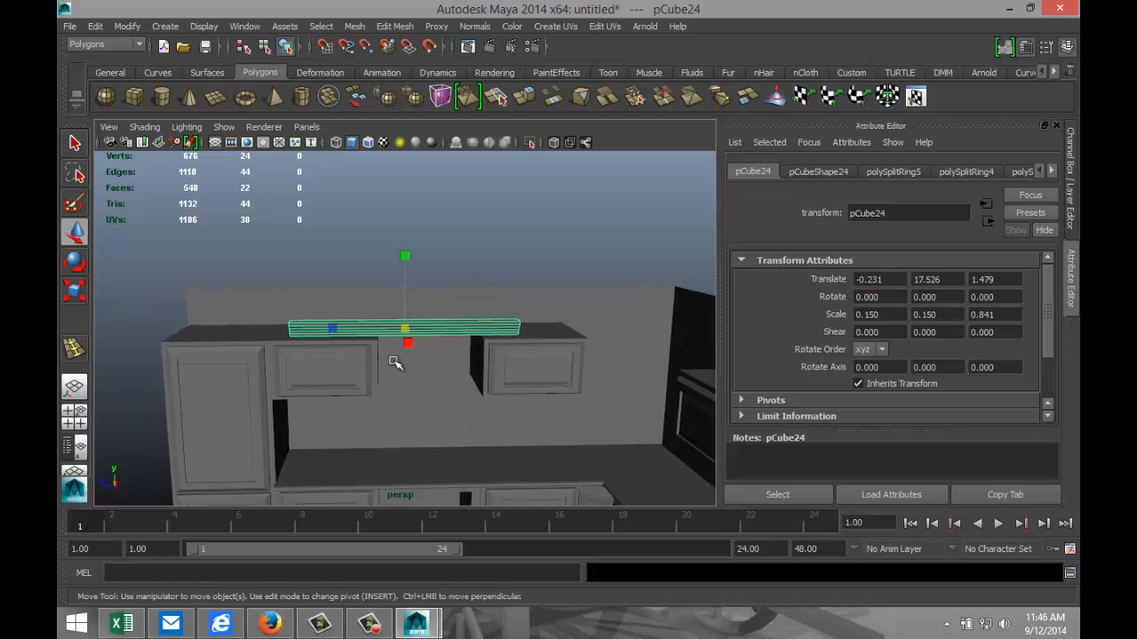
{"action": "left_click_drag", "start_coordinate": [358, 328], "coordinate": [355, 396]}
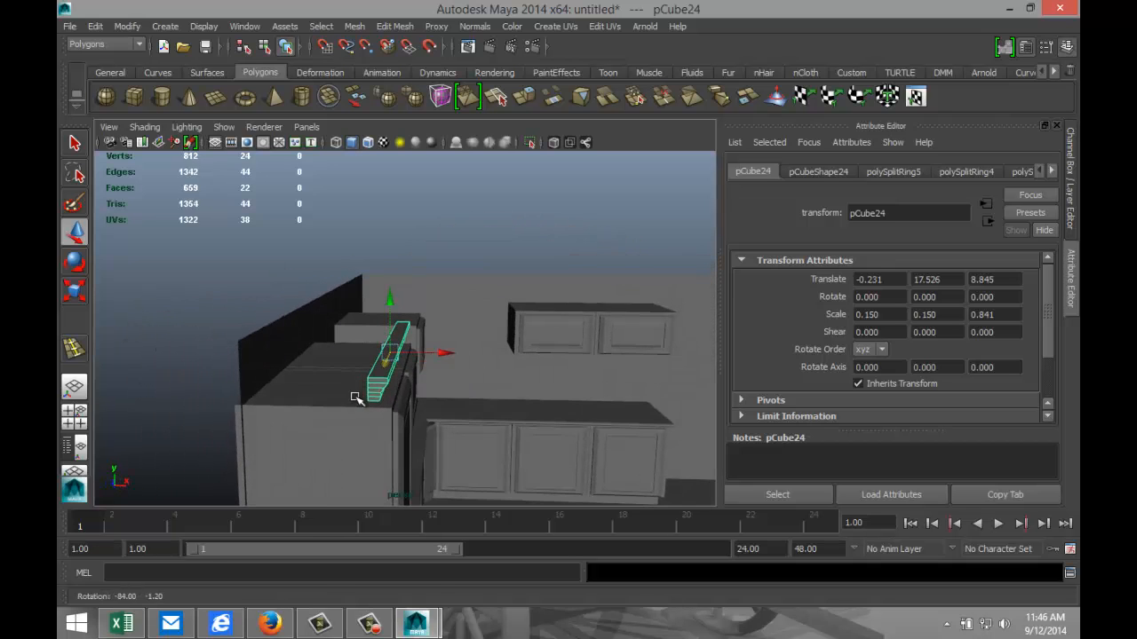
{"action": "left_click_drag", "start_coordinate": [444, 353], "coordinate": [342, 401]}
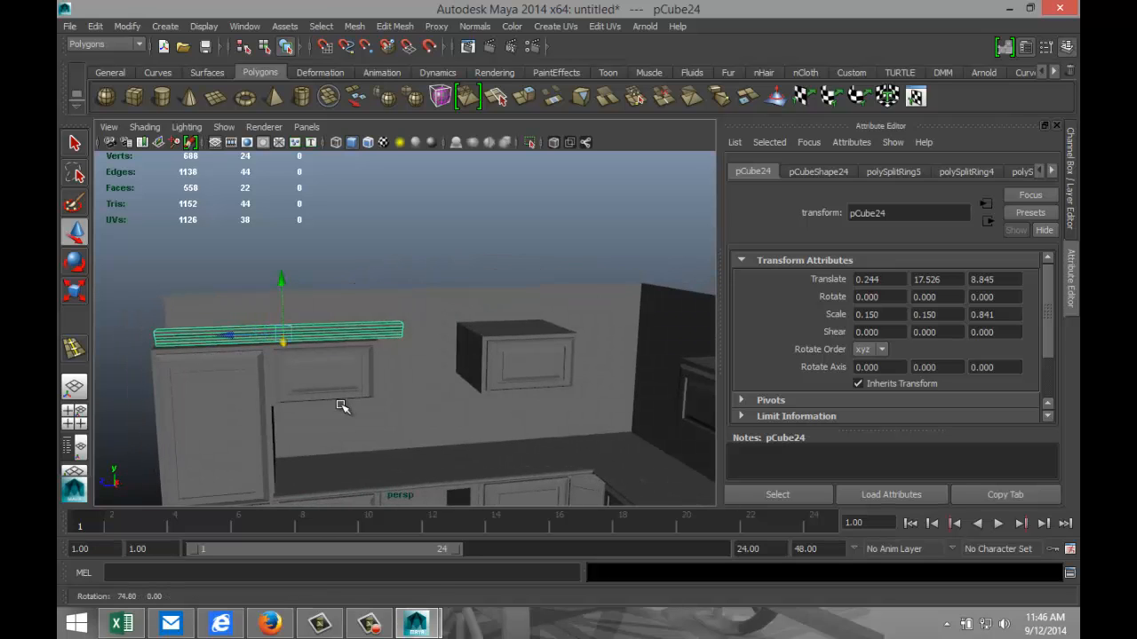
Step: In the side view, lower the moulding onto the cabinet tops at about Y 17.35 and align its end with the tall cabinet's outer side, at about Z 9.29
{"action": "left_click", "coordinate": [75, 417]}
{"action": "key", "text": "space"}
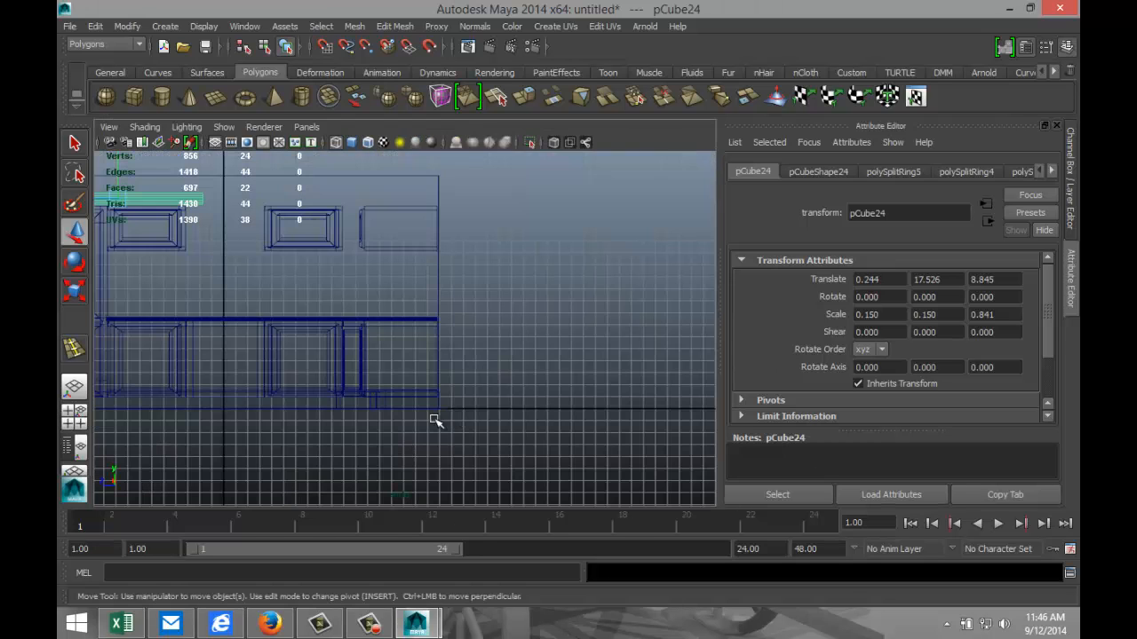
{"action": "key", "text": "f"}
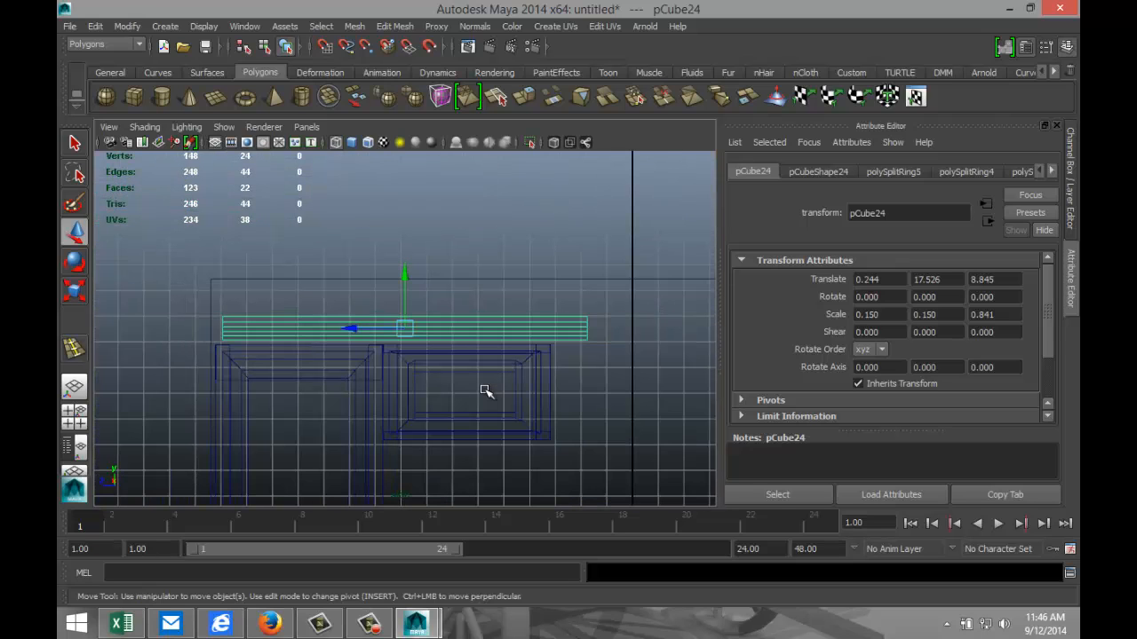
{"action": "key", "text": "5"}
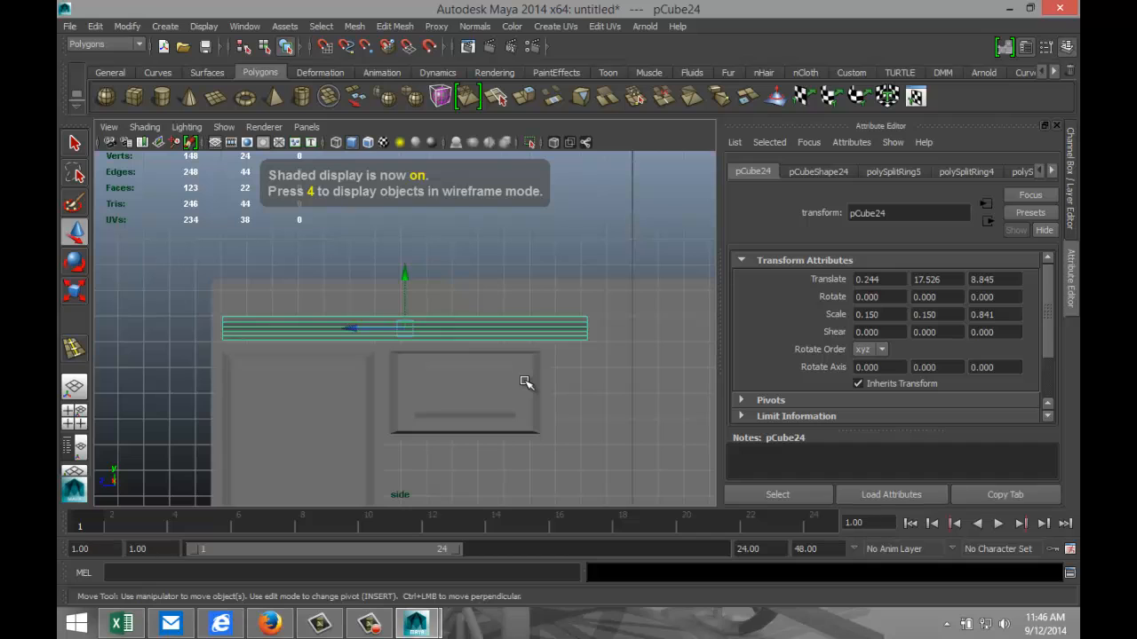
{"action": "key", "text": "4"}
{"action": "scroll", "coordinate": [518, 388], "scroll_direction": "up", "scroll_amount": 2}
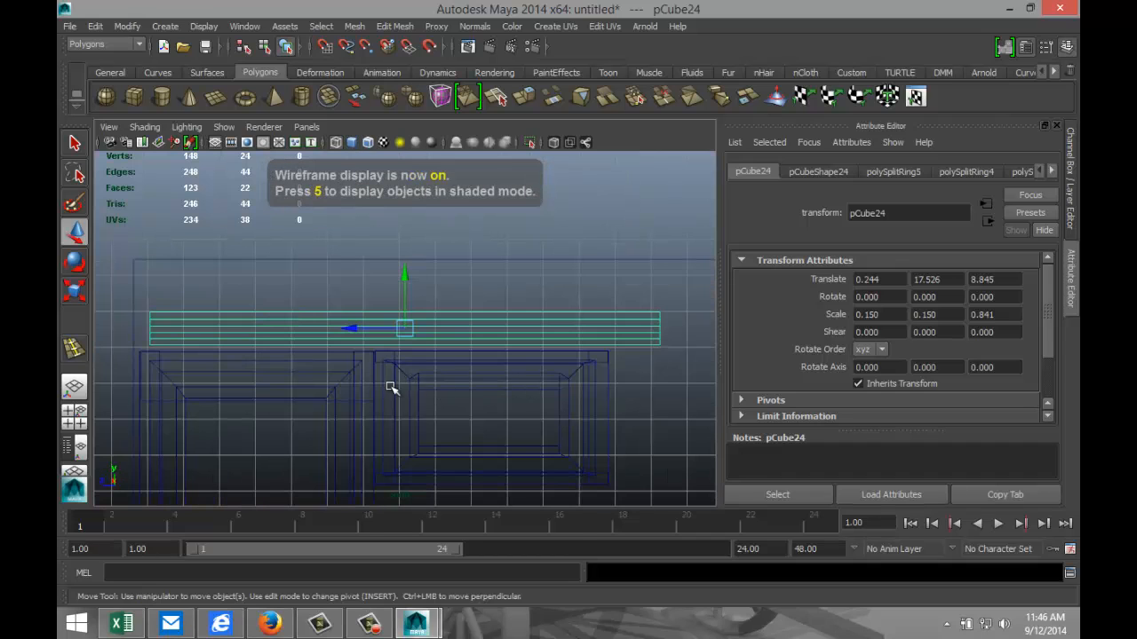
{"action": "left_click_drag", "start_coordinate": [353, 333], "coordinate": [335, 330]}
{"action": "mouse_move", "coordinate": [387, 277]}
{"action": "left_mouse_down"}
{"action": "mouse_move", "coordinate": [392, 268]}
{"action": "mouse_move", "coordinate": [393, 281]}
{"action": "left_mouse_up"}
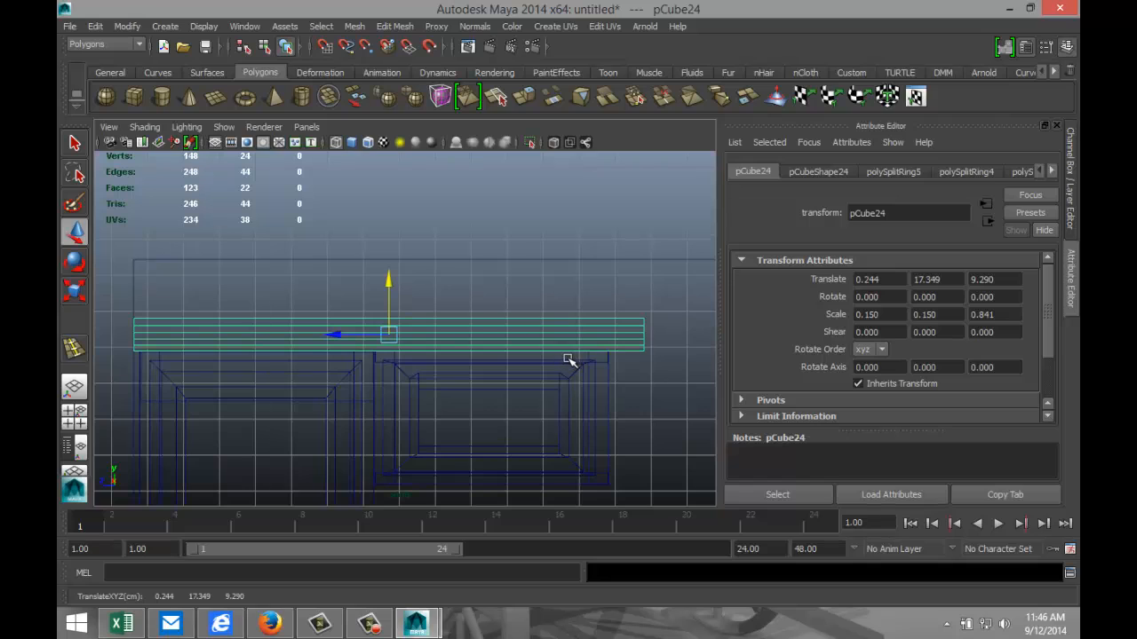
Step: Move the moulding's pivot to its end at the tall cabinet's outer side and scale its length to about 0.78 in Z
{"action": "key", "text": "Insert"}
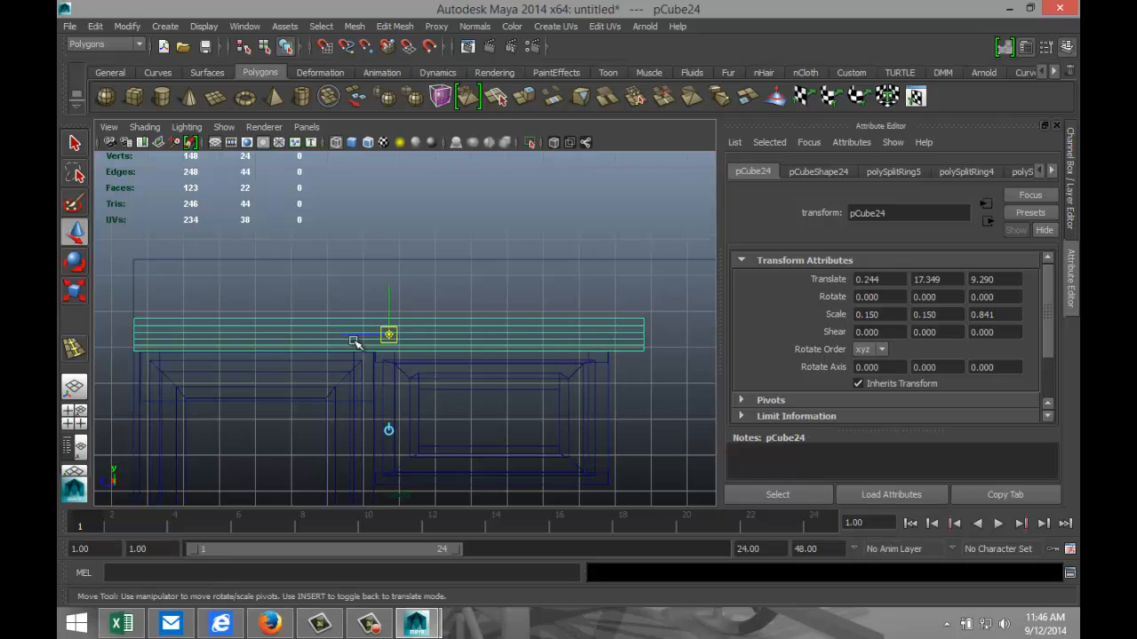
{"action": "left_click_drag", "start_coordinate": [343, 334], "coordinate": [90, 355]}
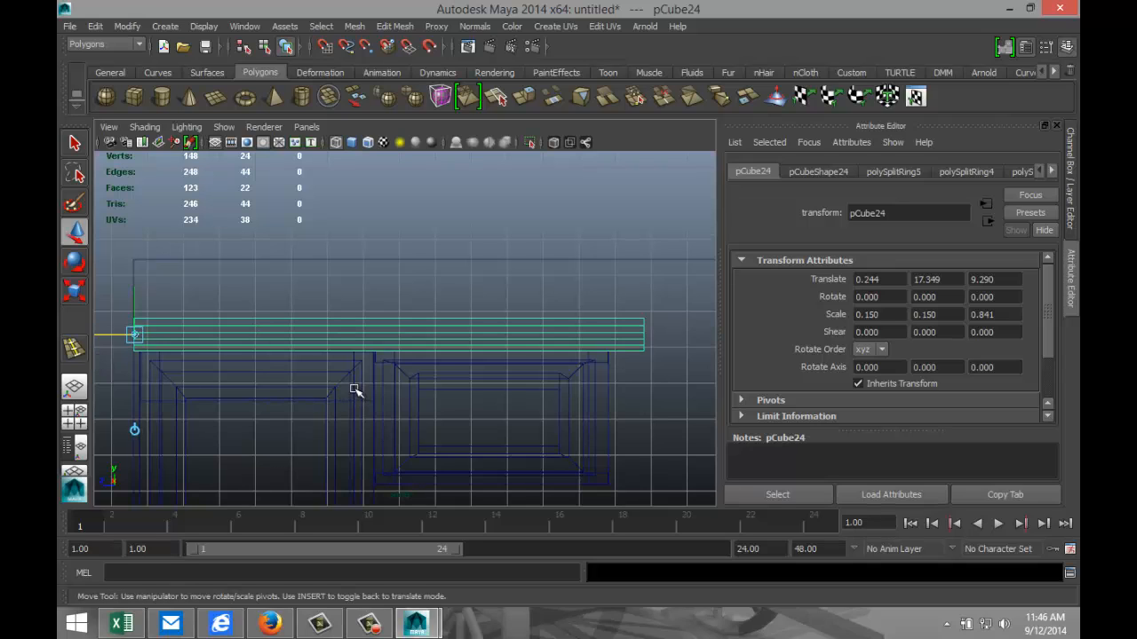
{"action": "key", "text": "r"}
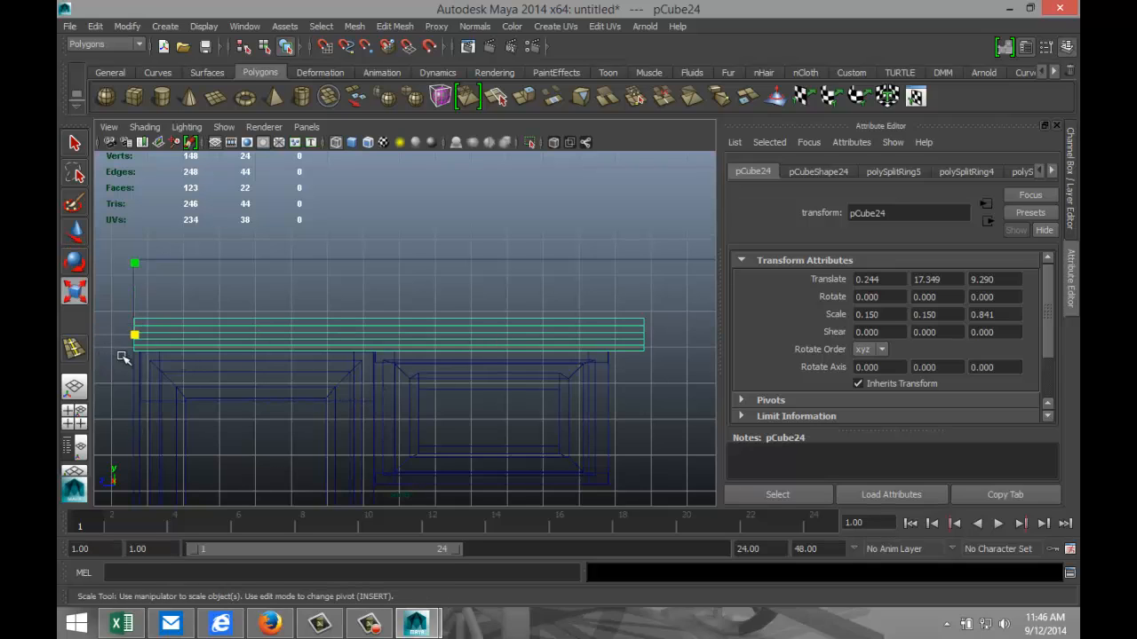
{"action": "scroll", "coordinate": [122, 357], "scroll_direction": "down", "scroll_amount": 2}
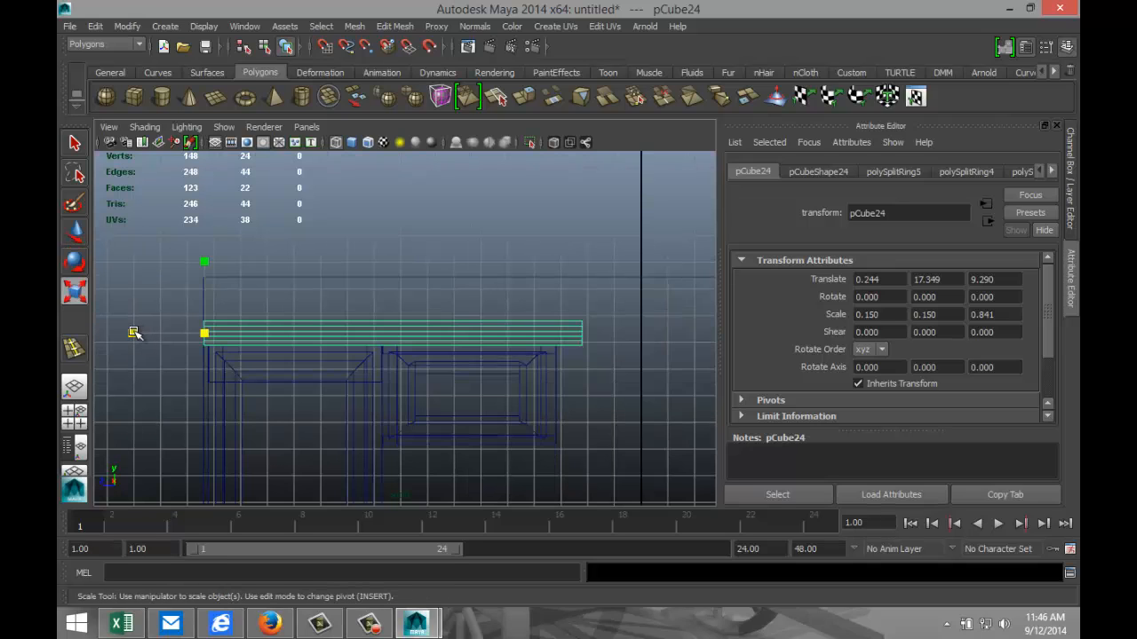
{"action": "middle_click_drag", "start_coordinate": [134, 333], "coordinate": [138, 333]}
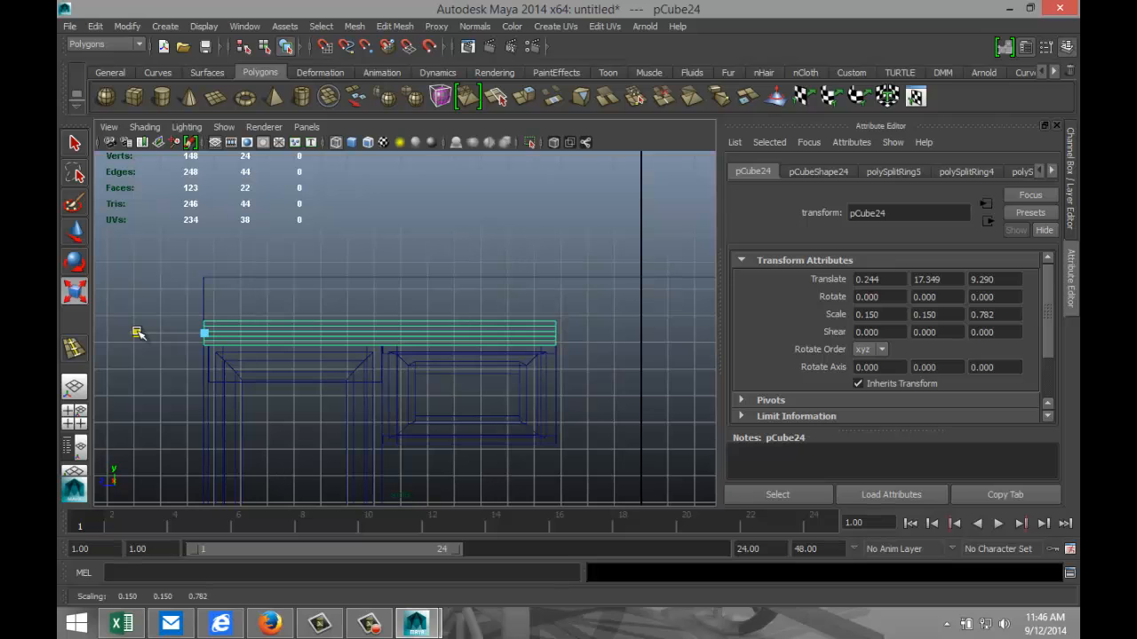
Step: Return to the perspective view and duplicate the moulding above the tall cabinet
{"action": "left_click", "coordinate": [74, 418]}
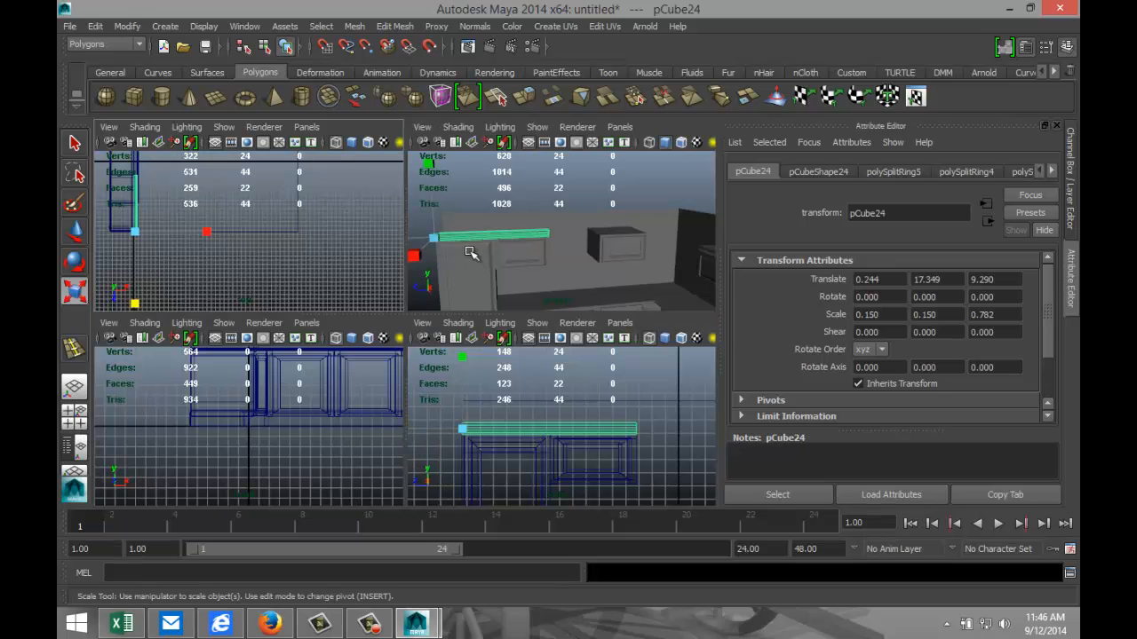
{"action": "key", "text": "space"}
{"action": "left_click_drag", "start_coordinate": [275, 399], "coordinate": [524, 404], "text": "alt"}
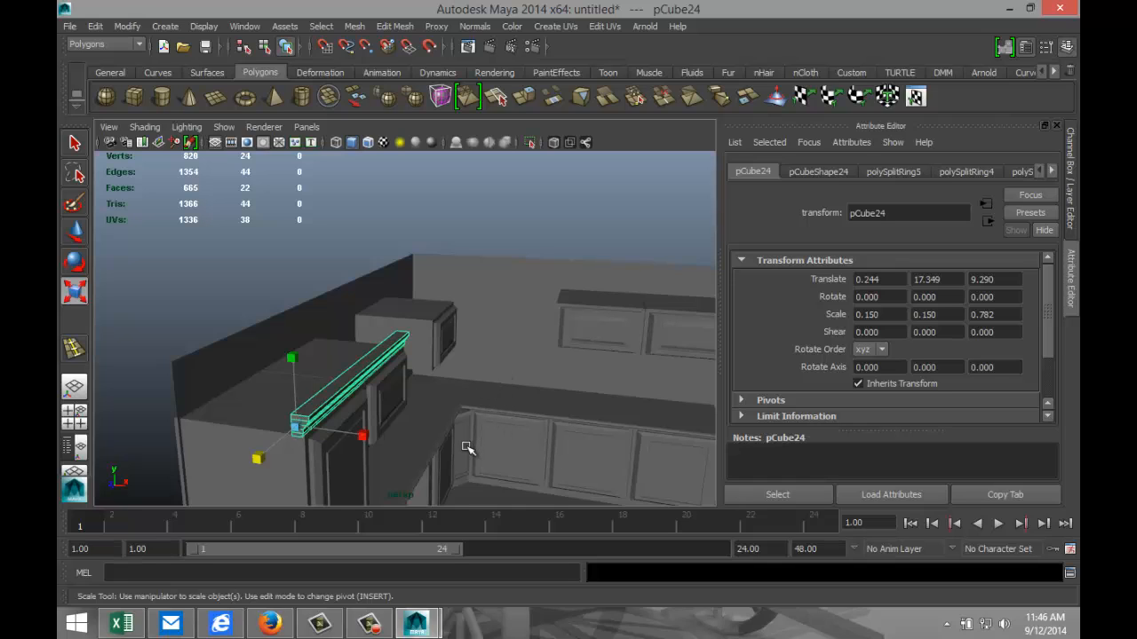
{"action": "left_click", "coordinate": [436, 394]}
{"action": "key", "text": "ctrl+z"}
{"action": "key", "text": "ctrl+d"}
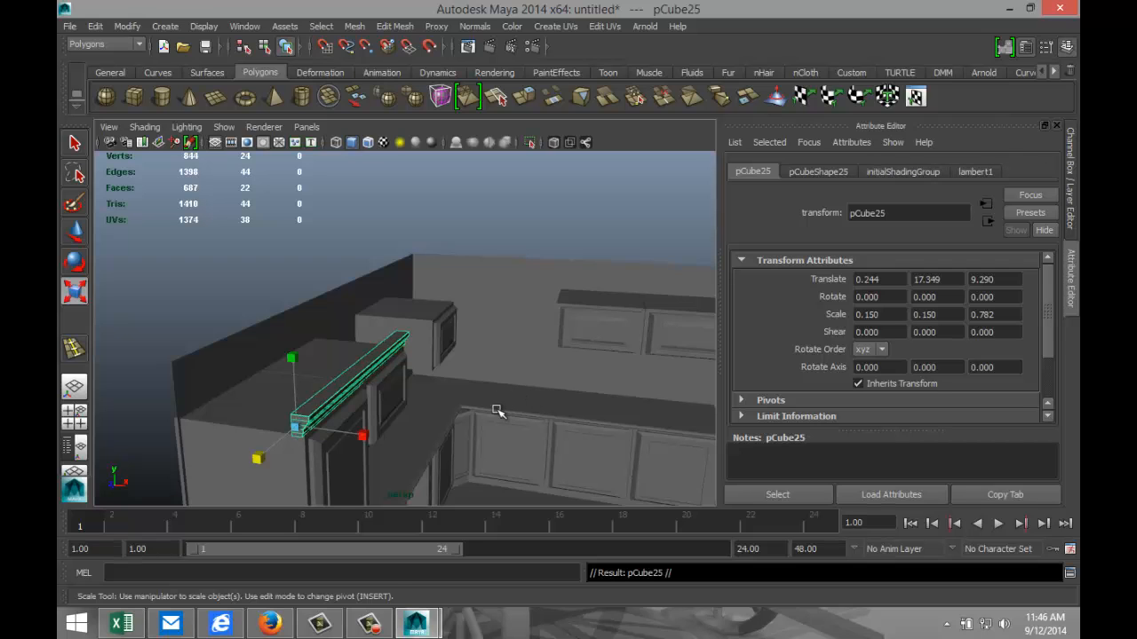
Step: Rotate the duplicated crown molding to -90 degrees about the Y axis
{"action": "key", "text": "e"}
{"action": "left_click_drag", "start_coordinate": [350, 451], "coordinate": [272, 460]}
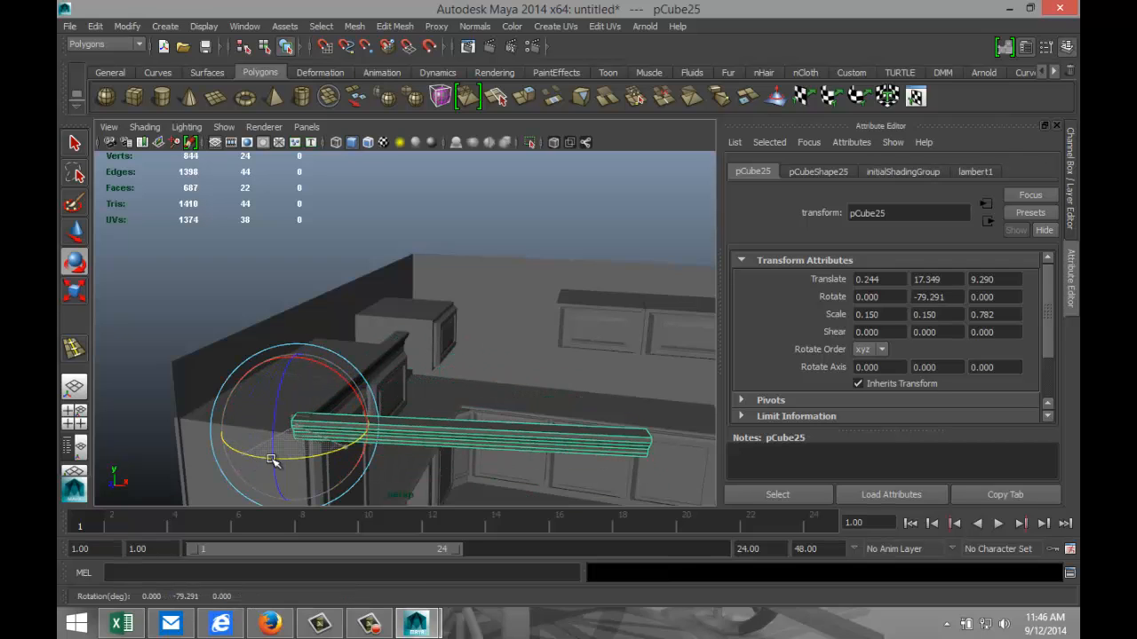
{"action": "left_click", "coordinate": [961, 297]}
{"action": "type", "text": "-90"}
{"action": "key", "text": "Return"}
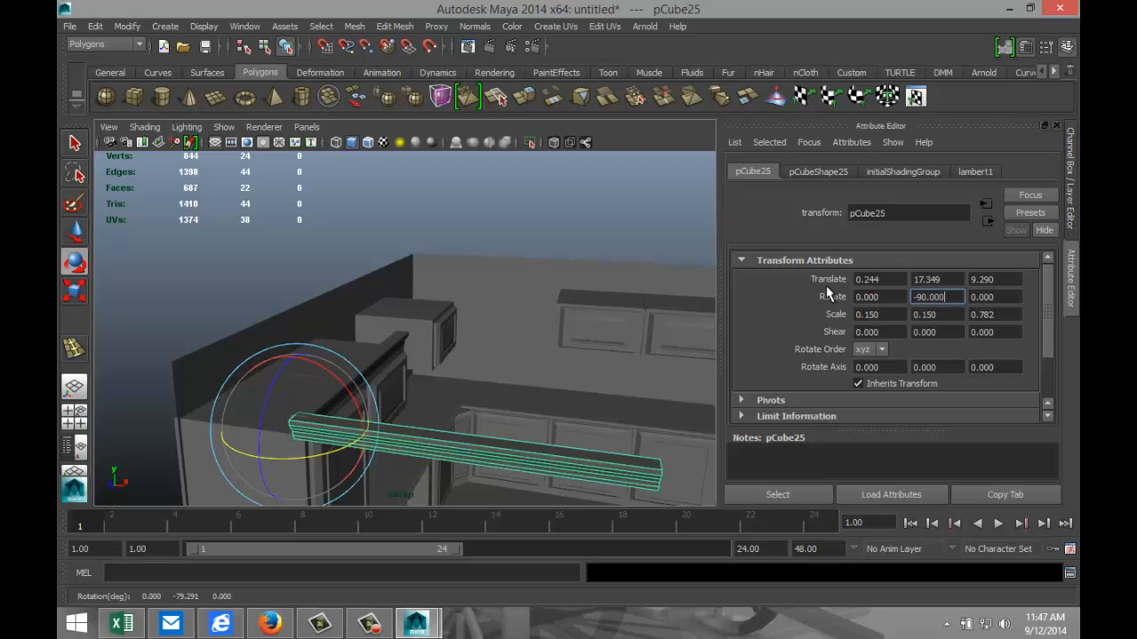
{"action": "scroll", "coordinate": [406, 372], "scroll_direction": "down", "scroll_amount": 4}
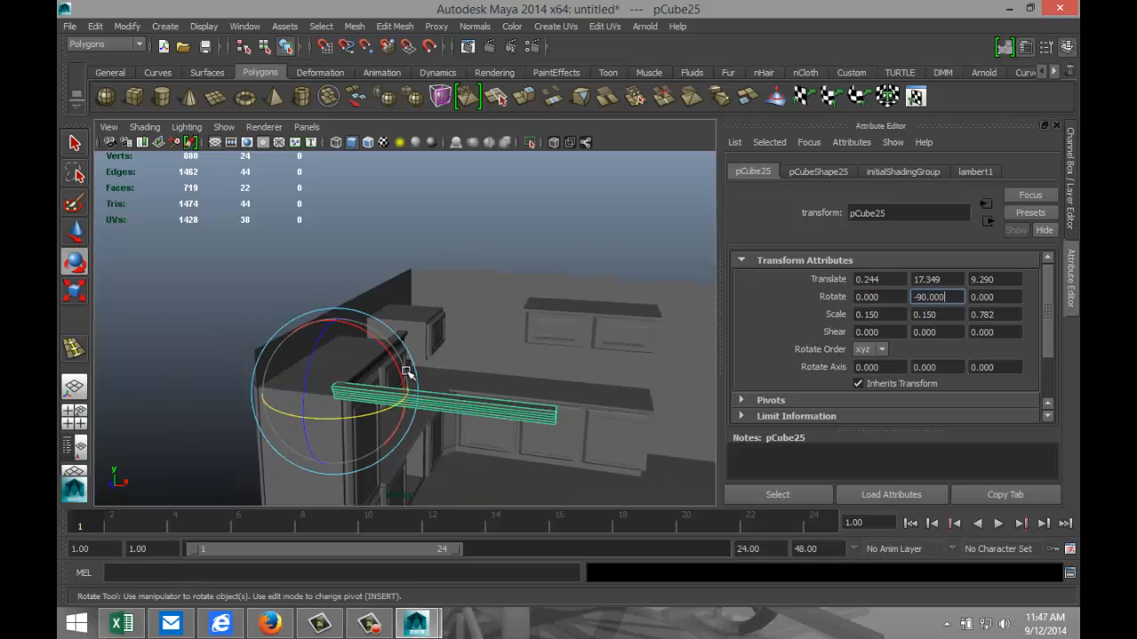
Step: Try to move the rotated molding copy along the X axis toward the tall cabinet, and undo the move
{"action": "key", "text": "w"}
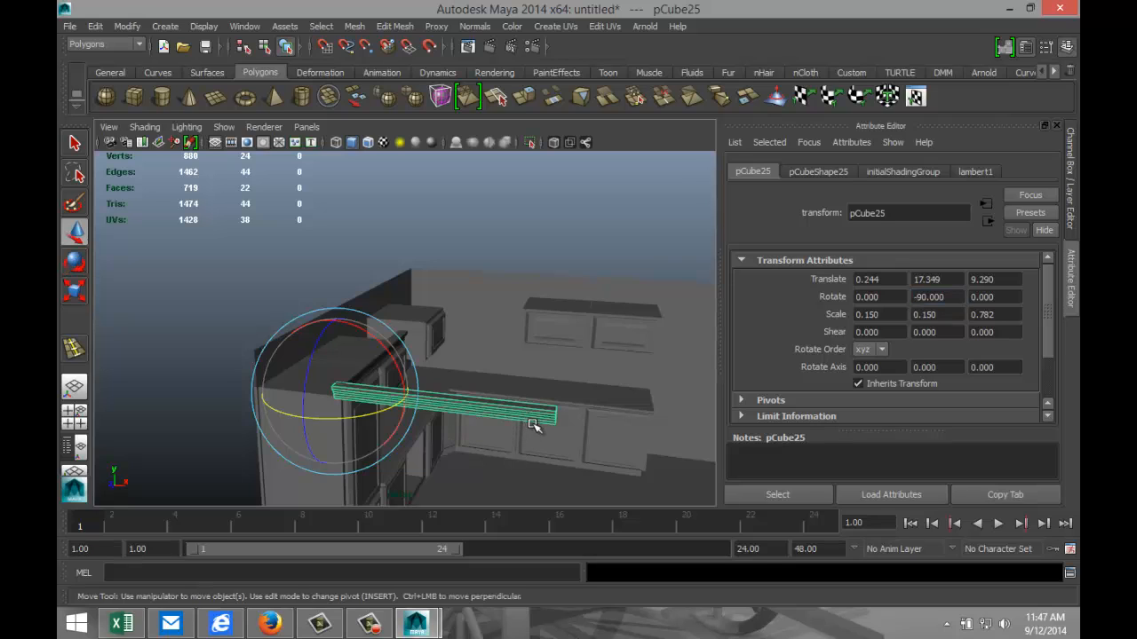
{"action": "mouse_move", "coordinate": [384, 396]}
{"action": "left_mouse_down"}
{"action": "mouse_move", "coordinate": [205, 384]}
{"action": "mouse_move", "coordinate": [530, 393]}
{"action": "mouse_move", "coordinate": [407, 392]}
{"action": "left_mouse_up"}
{"action": "scroll", "coordinate": [235, 410], "scroll_direction": "up", "scroll_amount": 3}
{"action": "key", "text": "space"}
{"action": "key", "text": "ctrl+z"}
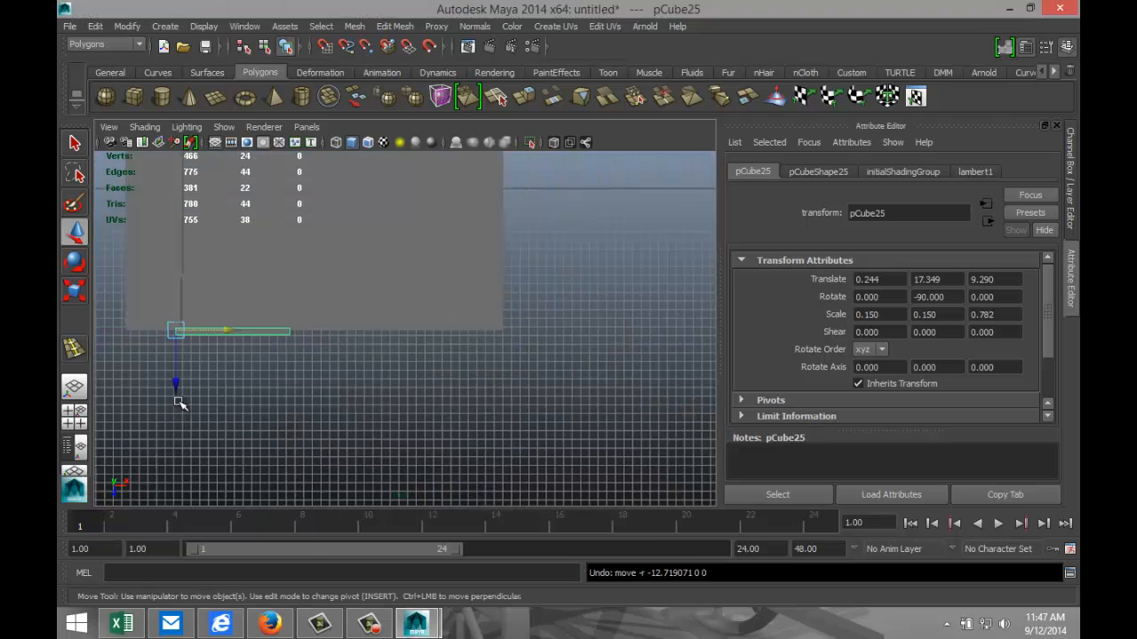
{"action": "left_click", "coordinate": [73, 412]}
{"action": "key", "text": "space"}
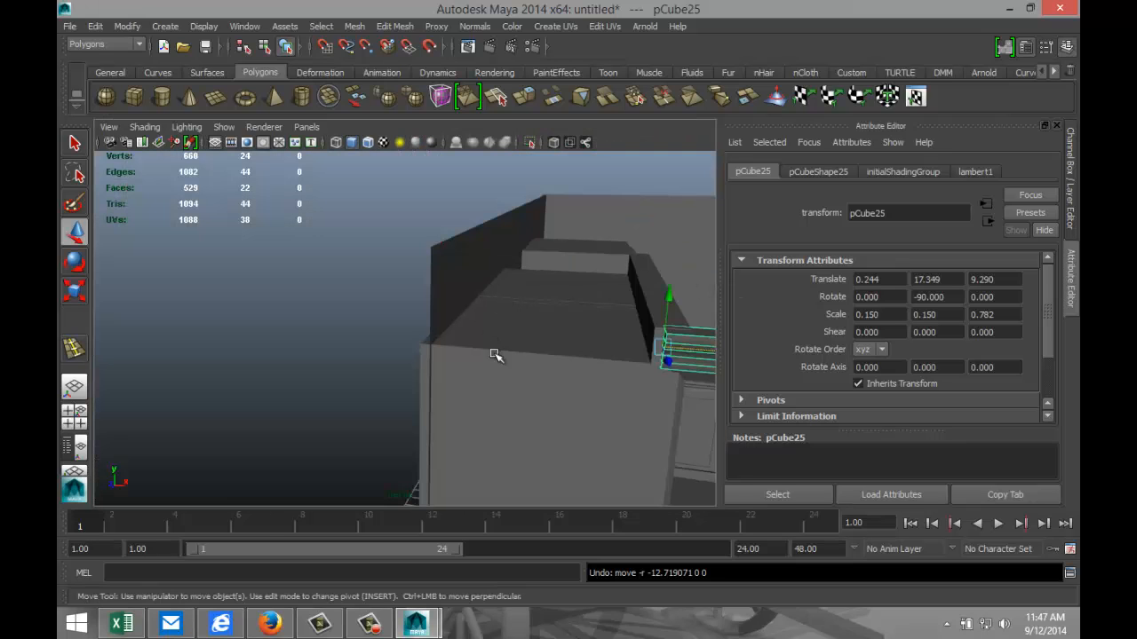
Step: Move the rotated molding copy across the tall cabinet's end and outward, to X -12.487 and Z 13.480
{"action": "scroll", "coordinate": [524, 384], "scroll_direction": "down", "scroll_amount": 2}
{"action": "left_click_drag", "start_coordinate": [521, 385], "coordinate": [401, 355], "text": "alt"}
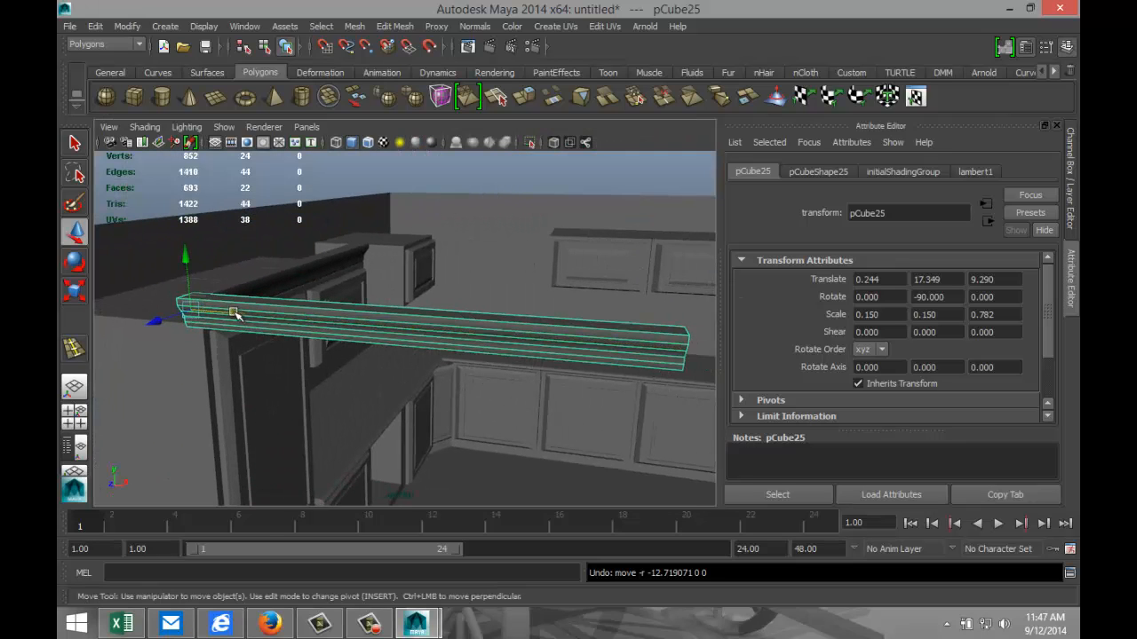
{"action": "left_click_drag", "start_coordinate": [233, 314], "coordinate": [203, 313]}
{"action": "left_click_drag", "start_coordinate": [407, 367], "coordinate": [426, 388], "text": "alt"}
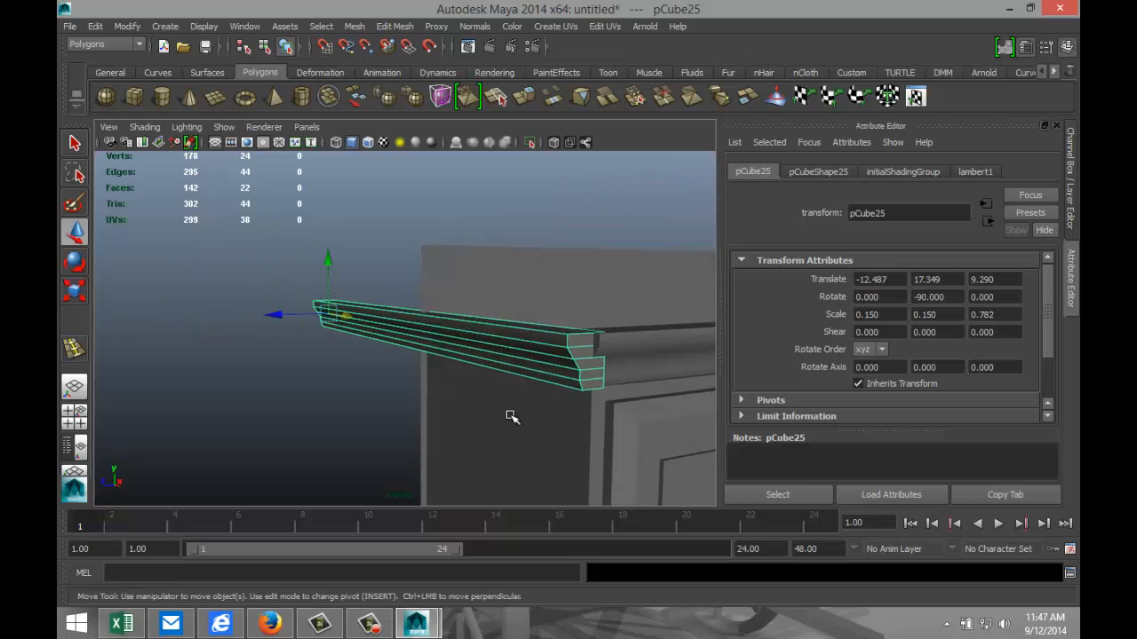
{"action": "scroll", "coordinate": [511, 418], "scroll_direction": "up", "scroll_amount": 2}
{"action": "scroll", "coordinate": [510, 418], "scroll_direction": "down", "scroll_amount": 2}
{"action": "left_click_drag", "start_coordinate": [275, 318], "coordinate": [133, 323]}
{"action": "right_click_drag", "start_coordinate": [381, 357], "coordinate": [421, 390], "text": "alt"}
{"action": "left_click_drag", "start_coordinate": [421, 390], "coordinate": [465, 393], "text": "alt"}
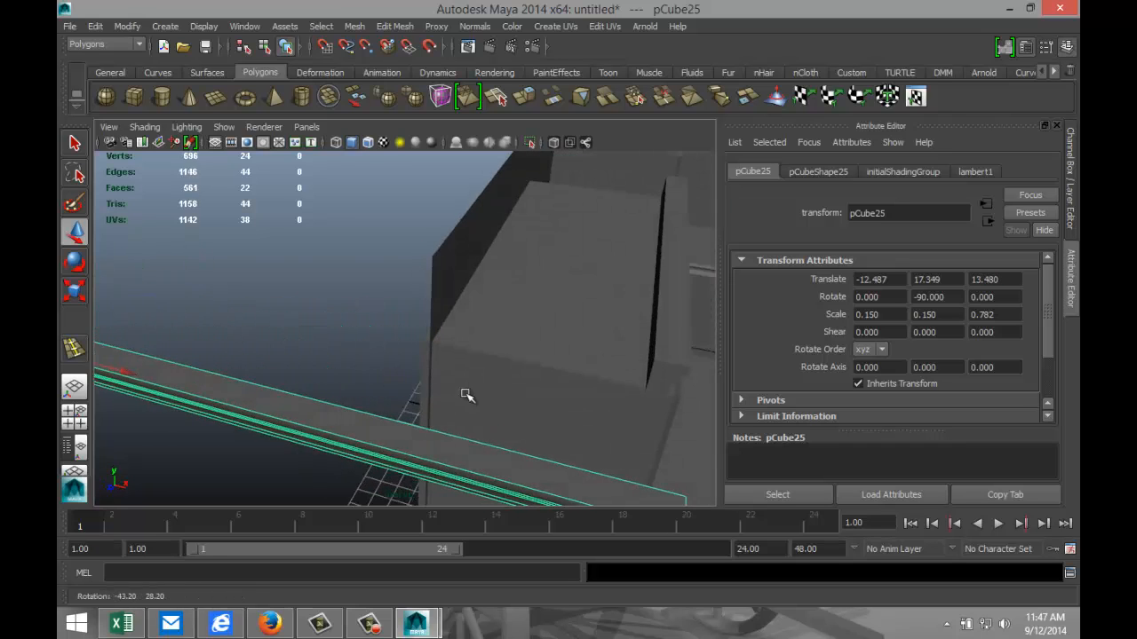
Step: Delete the rotated molding copy and show the kitchen in the top view
{"action": "key", "text": "Delete"}
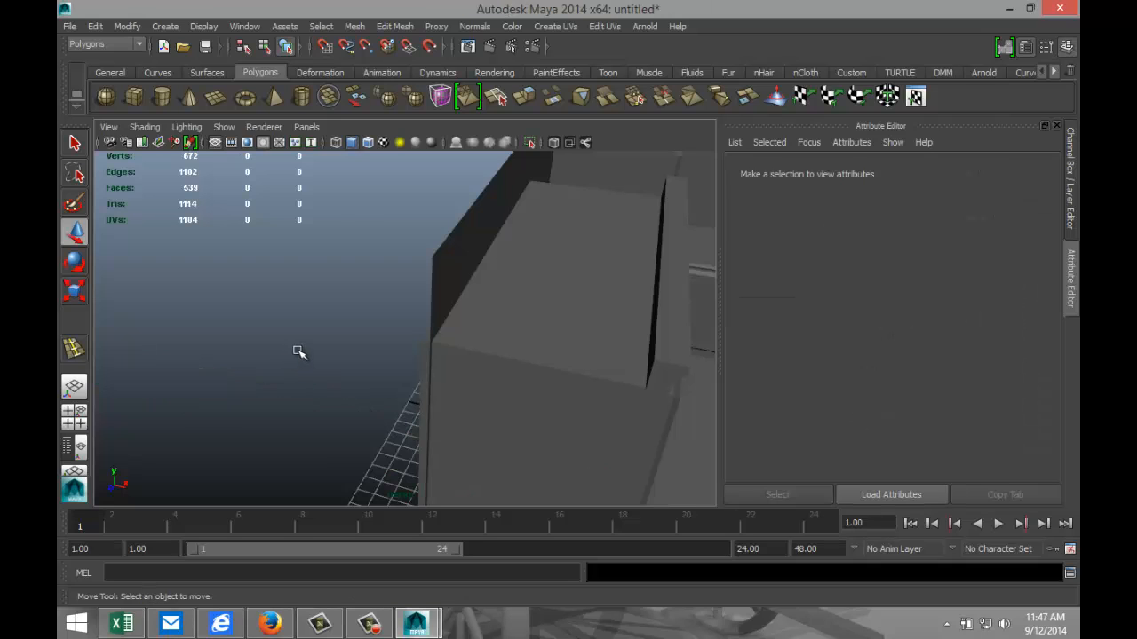
{"action": "right_click_drag", "start_coordinate": [611, 385], "coordinate": [578, 411], "text": "alt"}
{"action": "left_click", "coordinate": [69, 417]}
{"action": "key", "text": "space"}
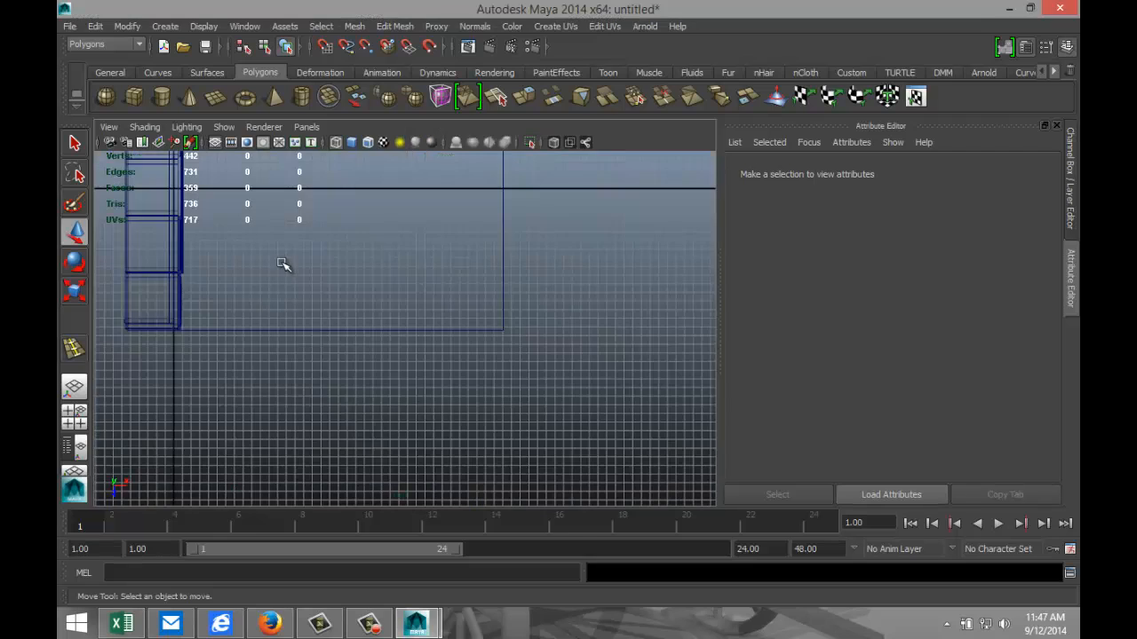
Step: Examine the tall cabinet's front end in the top view and in perspective
{"action": "scroll", "coordinate": [284, 267], "scroll_direction": "down", "scroll_amount": 3}
{"action": "scroll", "coordinate": [298, 290], "scroll_direction": "up", "scroll_amount": 5}
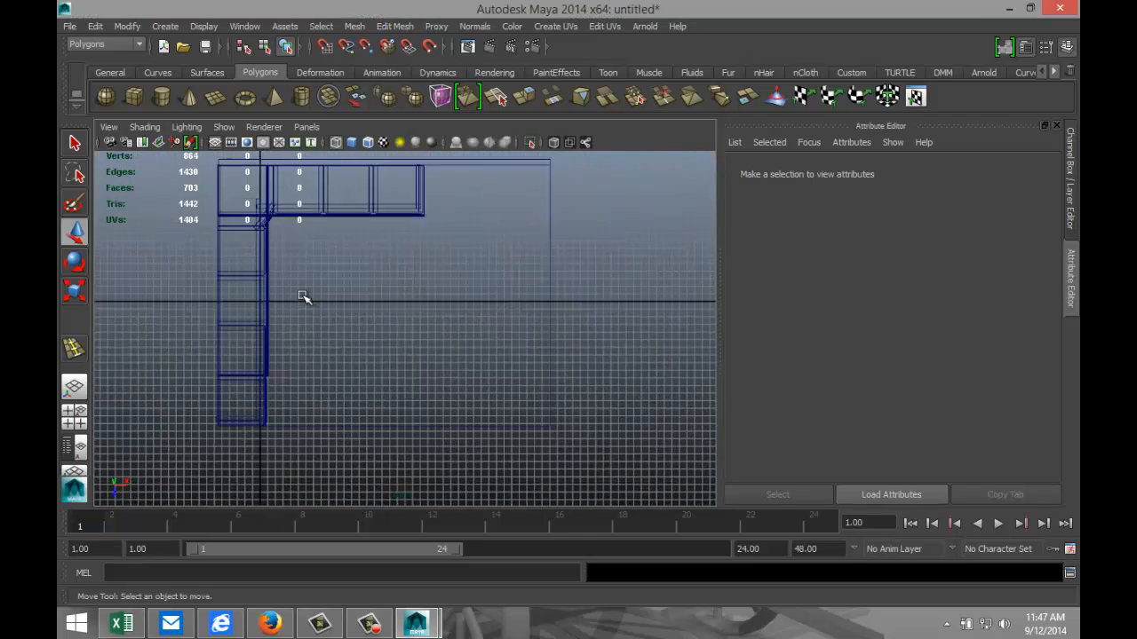
{"action": "scroll", "coordinate": [311, 314], "scroll_direction": "down", "scroll_amount": 2}
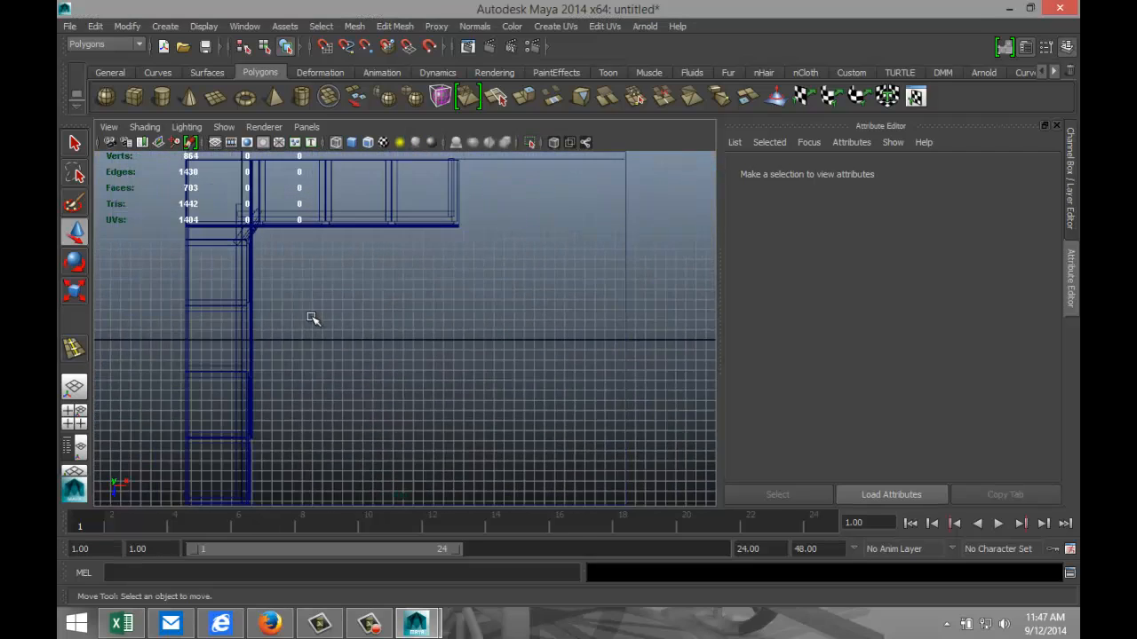
{"action": "middle_click_drag", "start_coordinate": [315, 342], "coordinate": [431, 246], "text": "alt"}
{"action": "scroll", "coordinate": [456, 307], "scroll_direction": "up", "scroll_amount": 4}
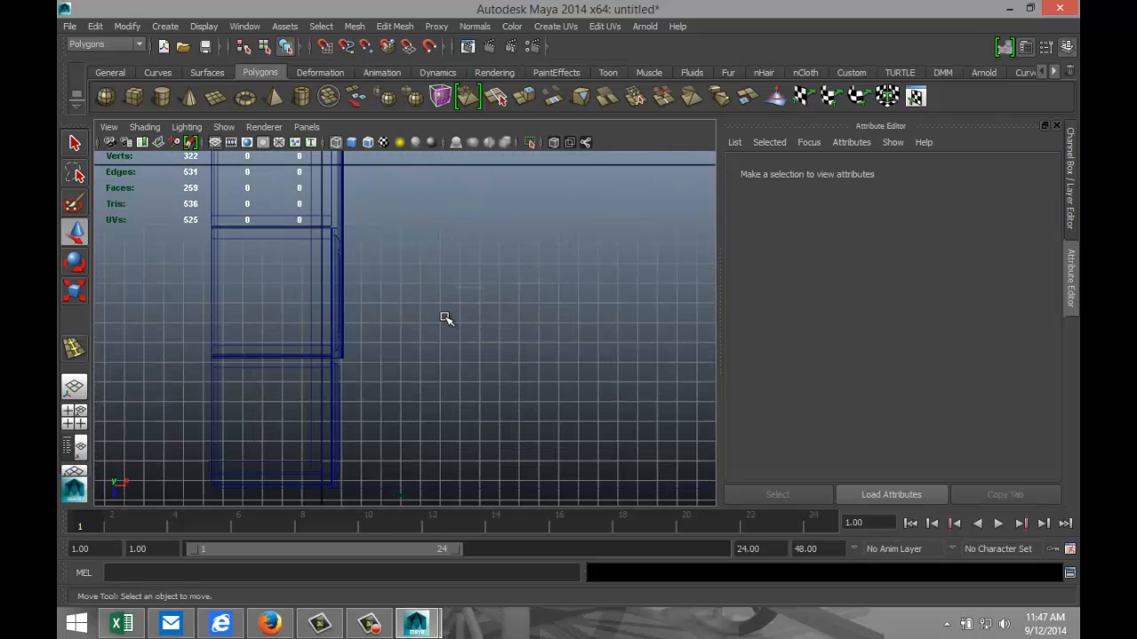
{"action": "middle_click_drag", "start_coordinate": [444, 334], "coordinate": [474, 261], "text": "alt"}
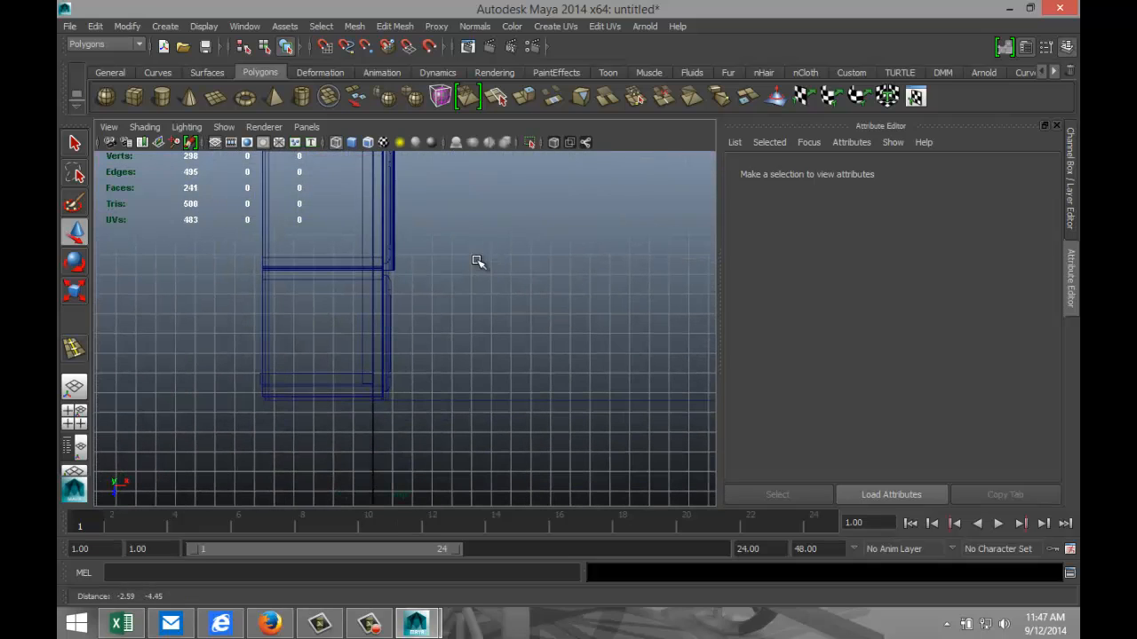
{"action": "left_click", "coordinate": [74, 416]}
{"action": "key", "text": "space"}
{"action": "scroll", "coordinate": [566, 317], "scroll_direction": "down", "scroll_amount": 5}
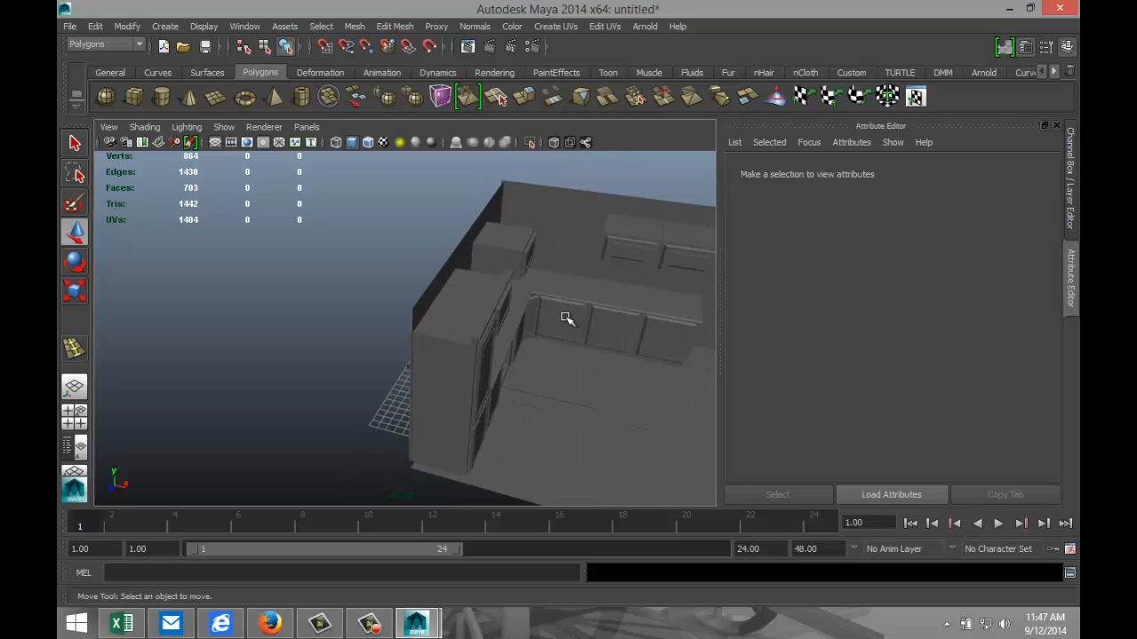
{"action": "scroll", "coordinate": [565, 317], "scroll_direction": "up", "scroll_amount": 3}
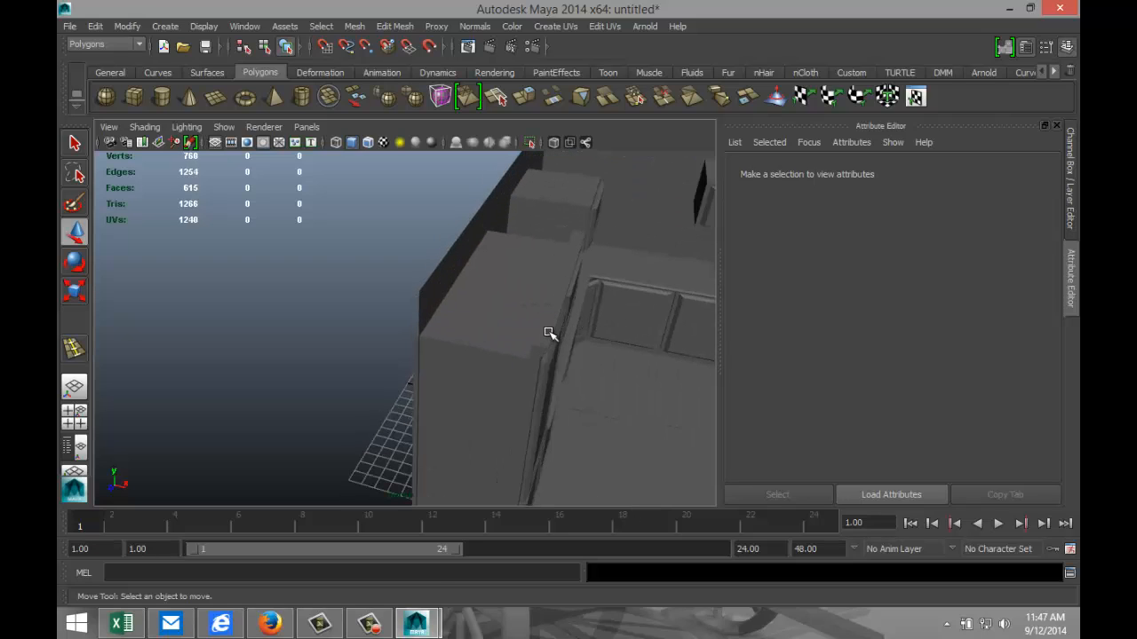
Step: Select the crown molding on top of the tall cabinet and show its front end close up in the top view
{"action": "left_click", "coordinate": [548, 333]}
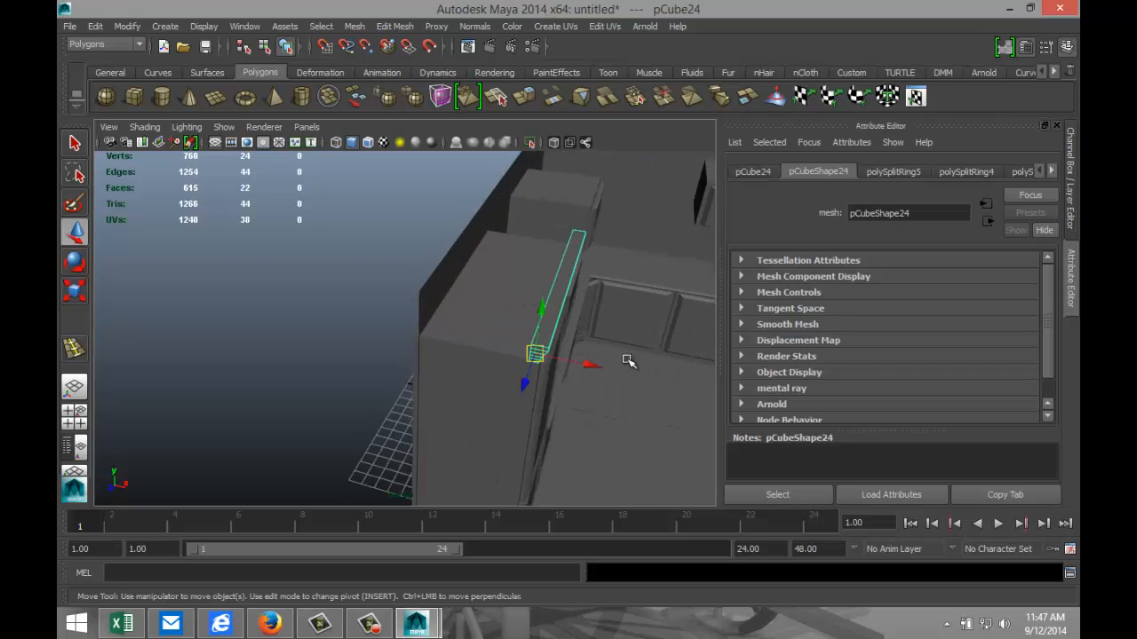
{"action": "left_click", "coordinate": [74, 415]}
{"action": "key", "text": "space"}
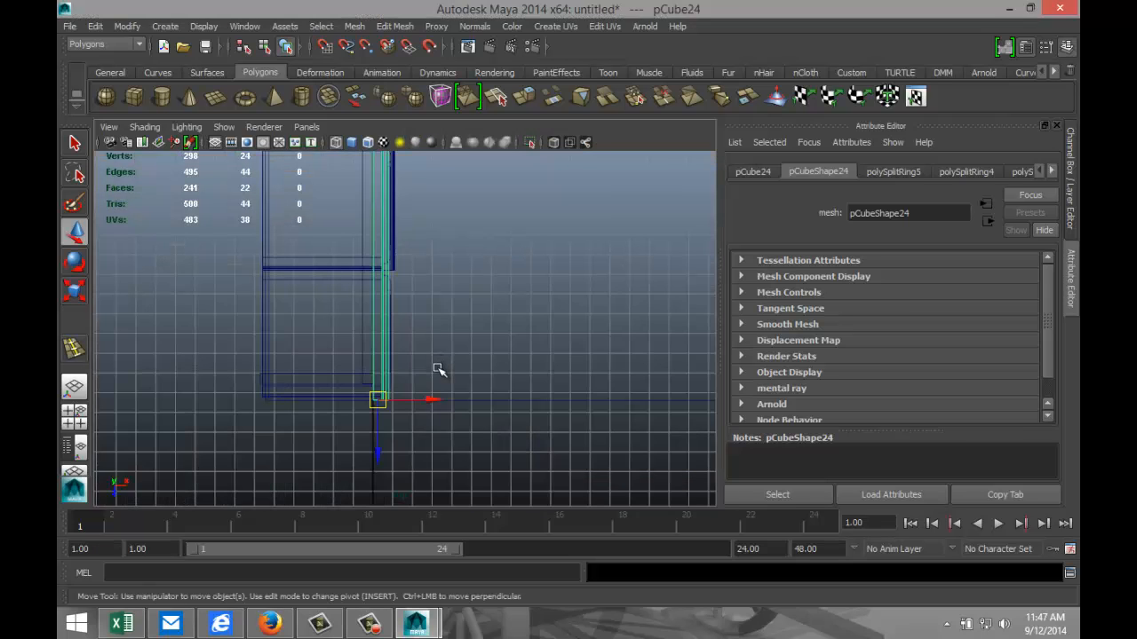
{"action": "right_click_drag", "start_coordinate": [438, 371], "coordinate": [489, 422], "text": "alt"}
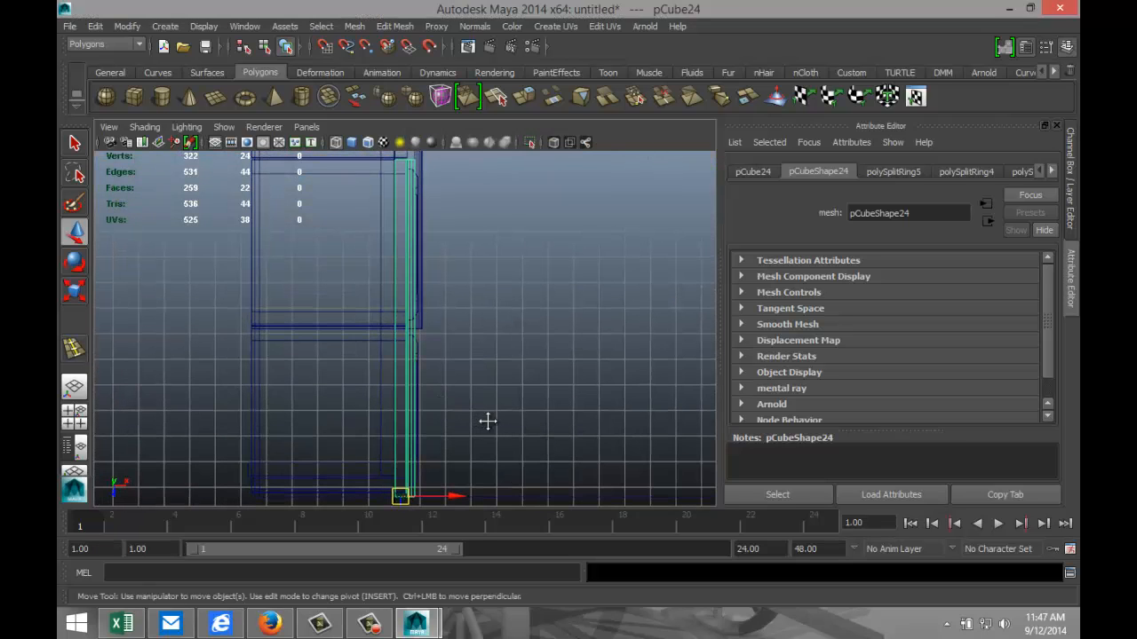
{"action": "middle_click_drag", "start_coordinate": [487, 421], "coordinate": [485, 311], "text": "alt"}
{"action": "scroll", "coordinate": [484, 358], "scroll_direction": "up", "scroll_amount": 3}
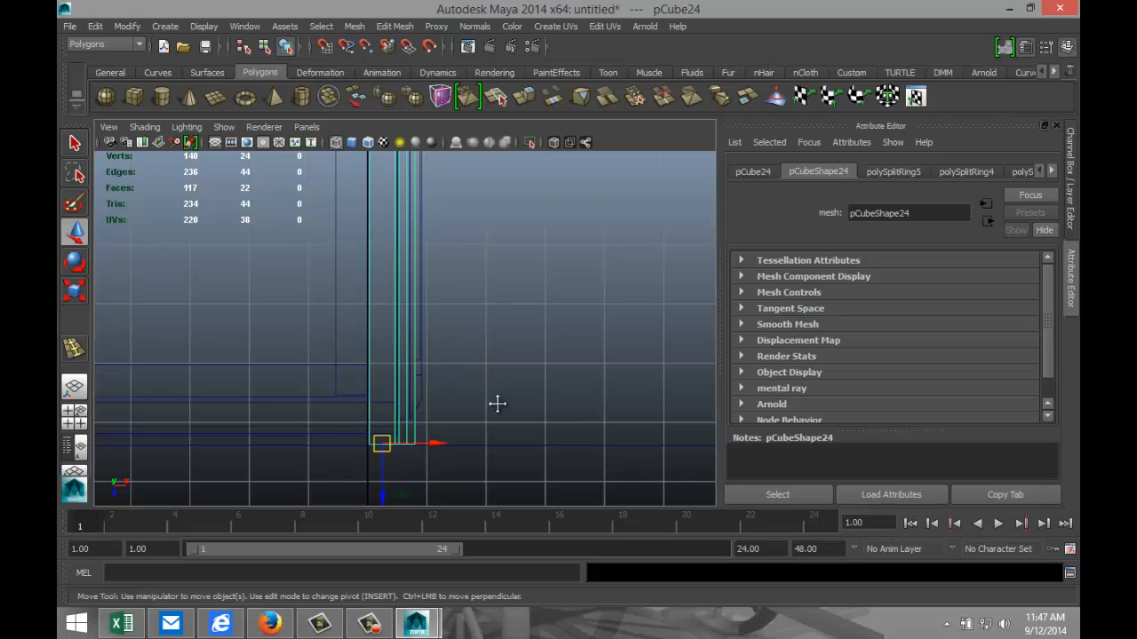
{"action": "middle_click_drag", "start_coordinate": [497, 404], "coordinate": [489, 304], "text": "alt"}
{"action": "scroll", "coordinate": [509, 363], "scroll_direction": "up", "scroll_amount": 5}
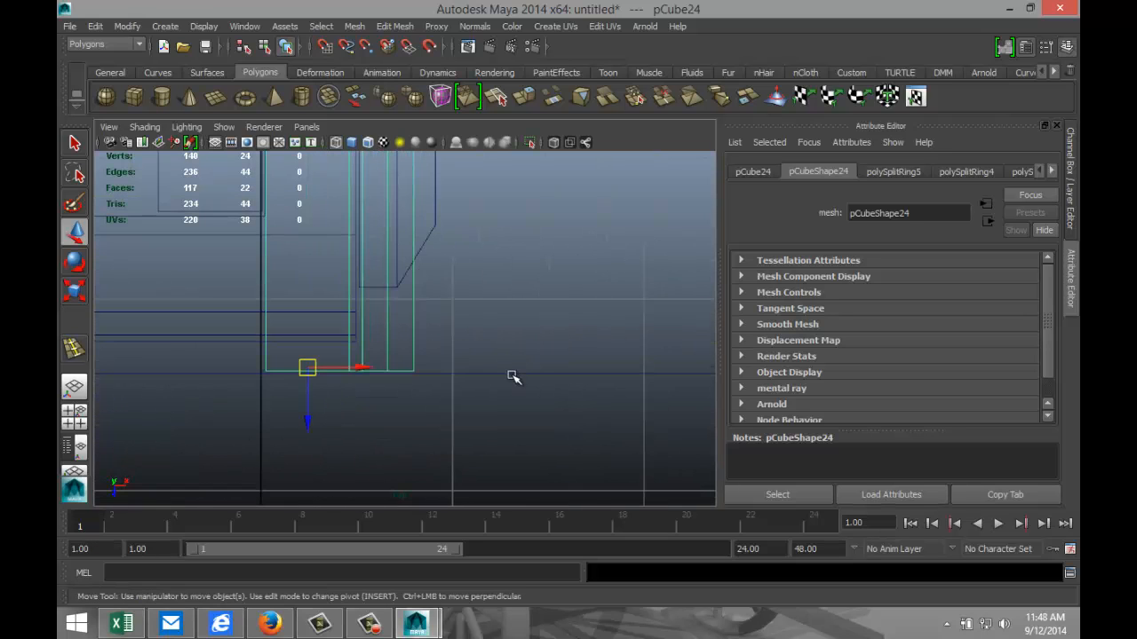
{"action": "middle_click_drag", "start_coordinate": [514, 377], "coordinate": [536, 343], "text": "alt"}
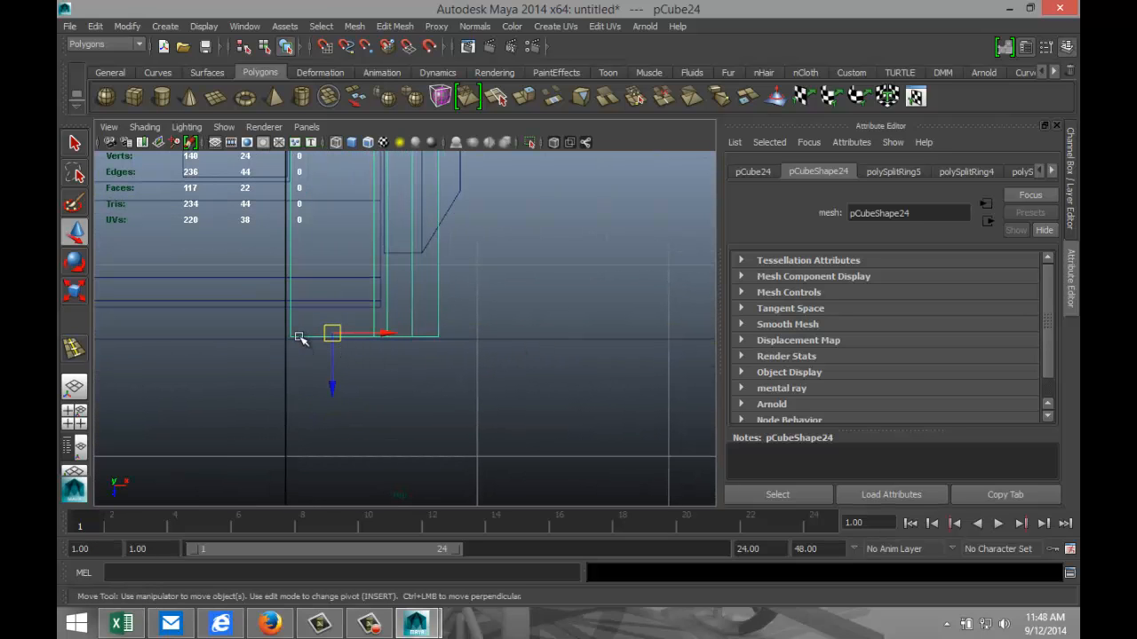
Step: Try to rotate a single edge at the molding's front end by about -35.7 degrees around Y, and undo it
{"action": "right_click_drag", "start_coordinate": [300, 339], "coordinate": [300, 263]}
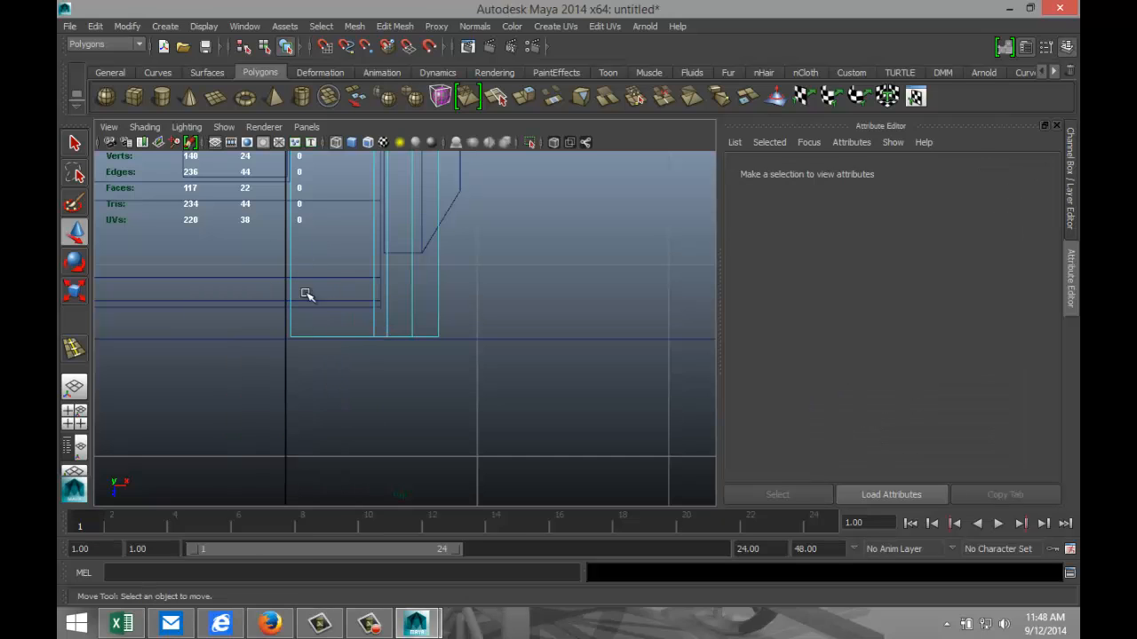
{"action": "left_click", "coordinate": [315, 338]}
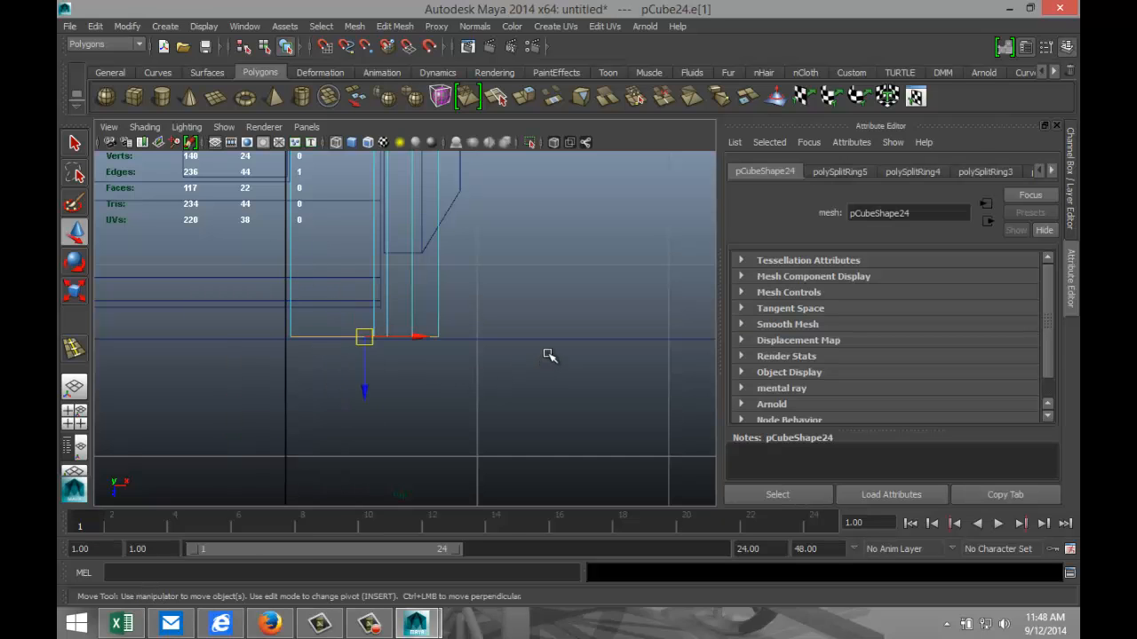
{"action": "key", "text": "e"}
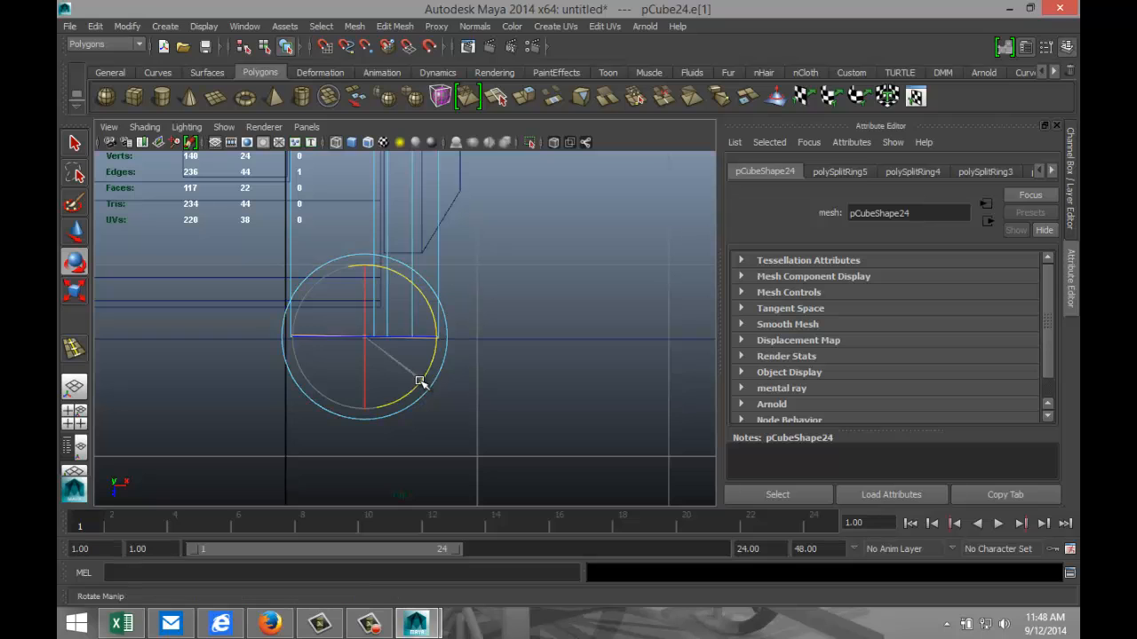
{"action": "left_click_drag", "start_coordinate": [420, 381], "coordinate": [385, 398]}
{"action": "scroll", "coordinate": [480, 383], "scroll_direction": "down", "scroll_amount": 10}
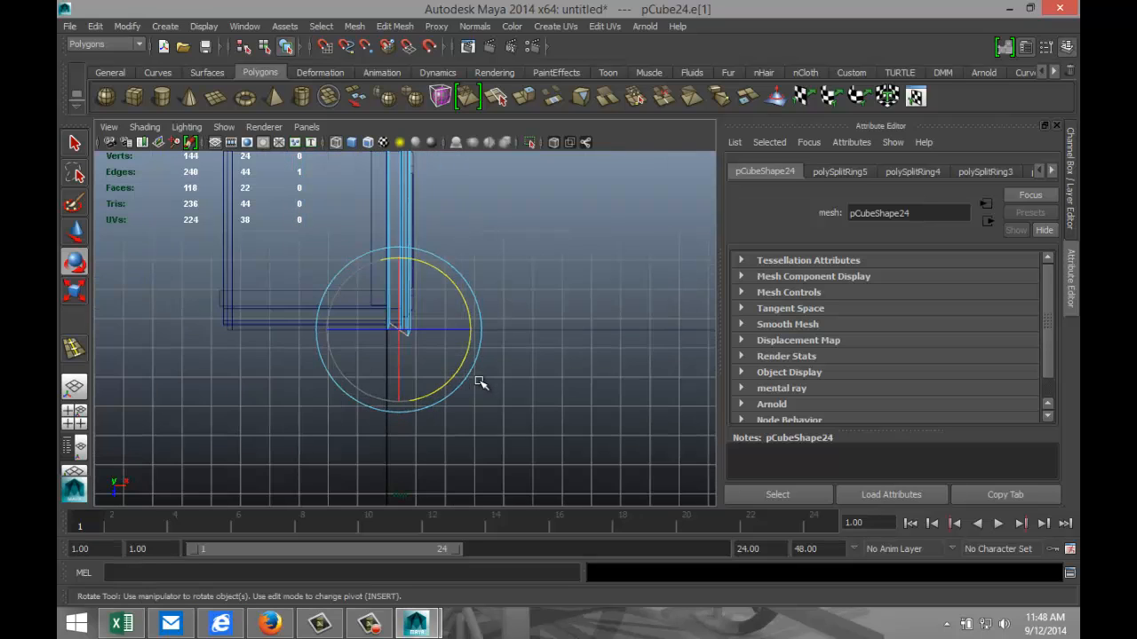
{"action": "scroll", "coordinate": [479, 382], "scroll_direction": "up", "scroll_amount": 3}
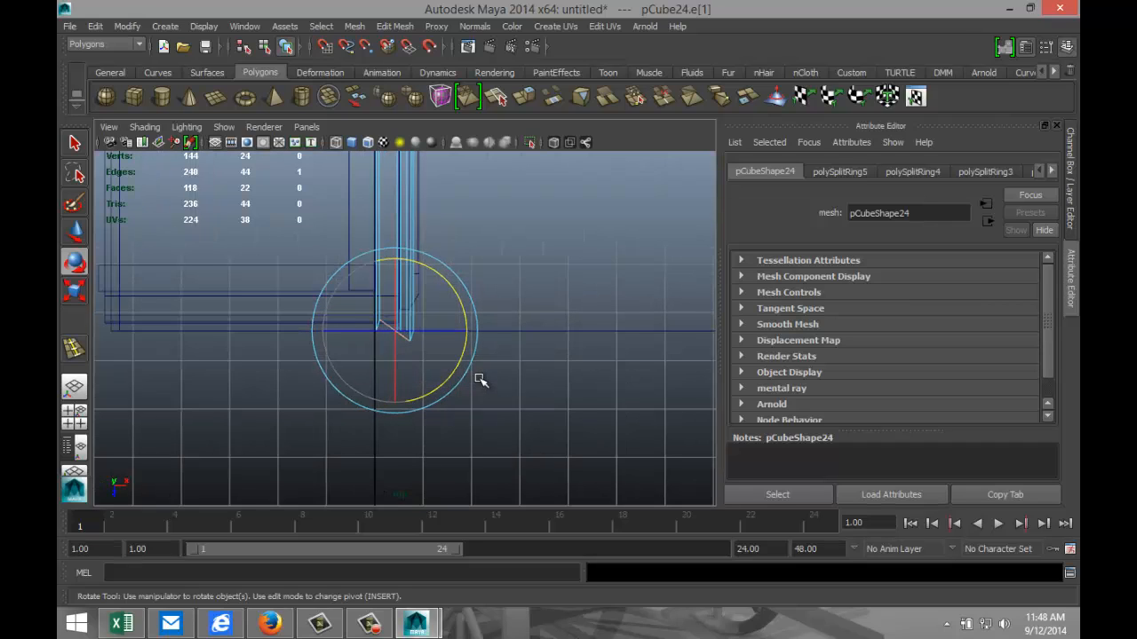
{"action": "key", "text": "ctrl+z"}
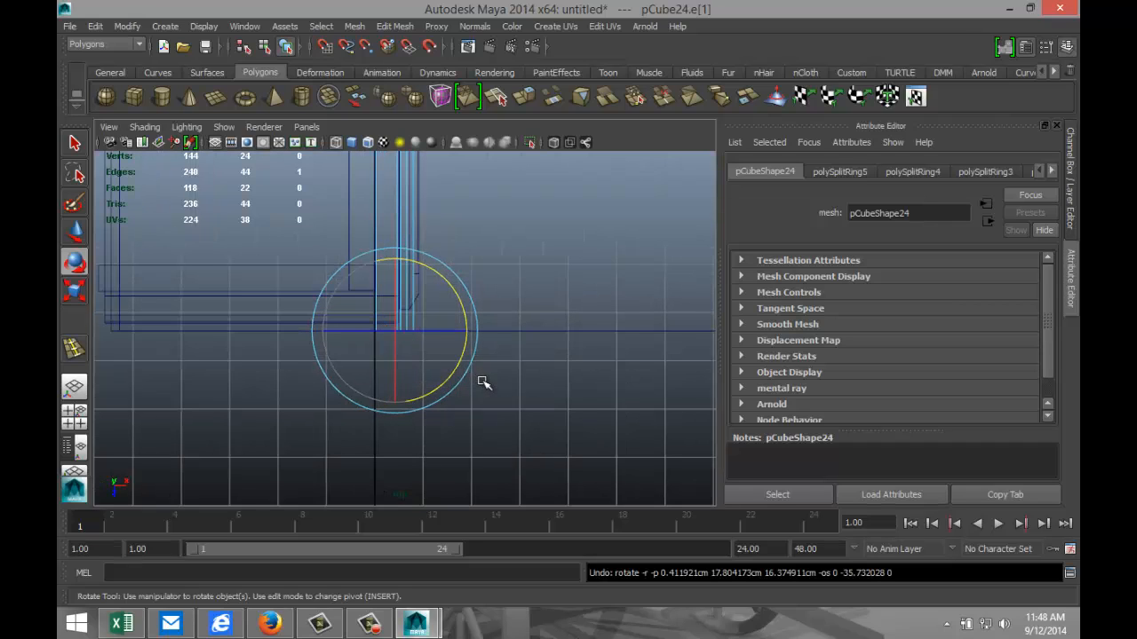
{"action": "key", "text": "ctrl+z"}
{"action": "key", "text": "ctrl+z"}
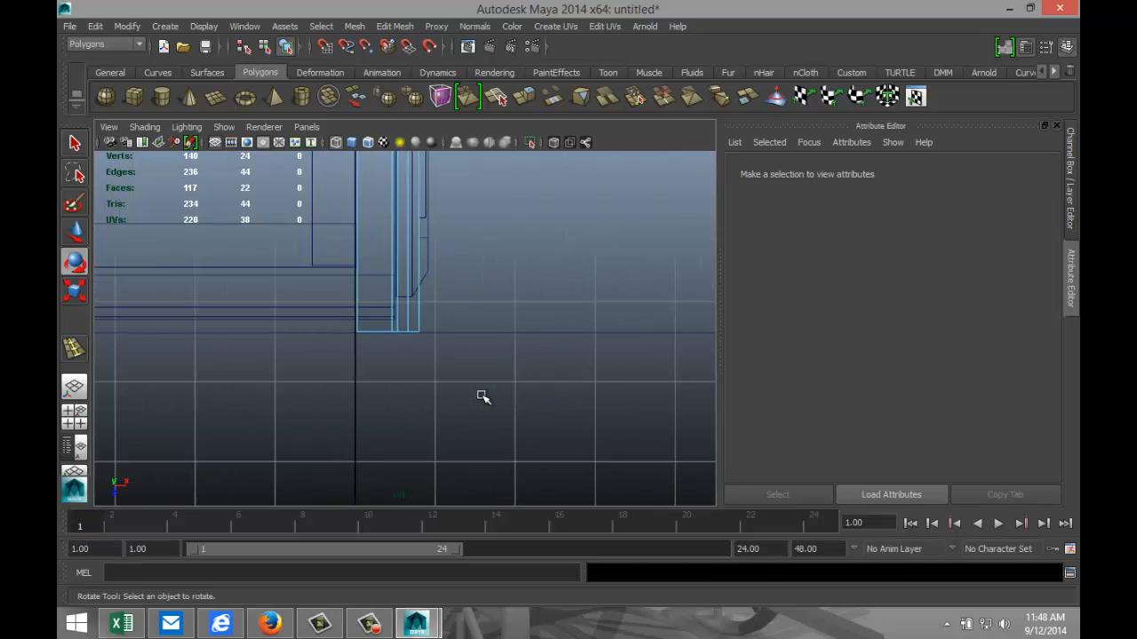
Step: Select all vertices at the molding's front end and rotate them around the vertical axis into a diagonal miter
{"action": "right_click_drag", "start_coordinate": [384, 333], "coordinate": [311, 291]}
{"action": "left_click_drag", "start_coordinate": [323, 317], "coordinate": [407, 395]}
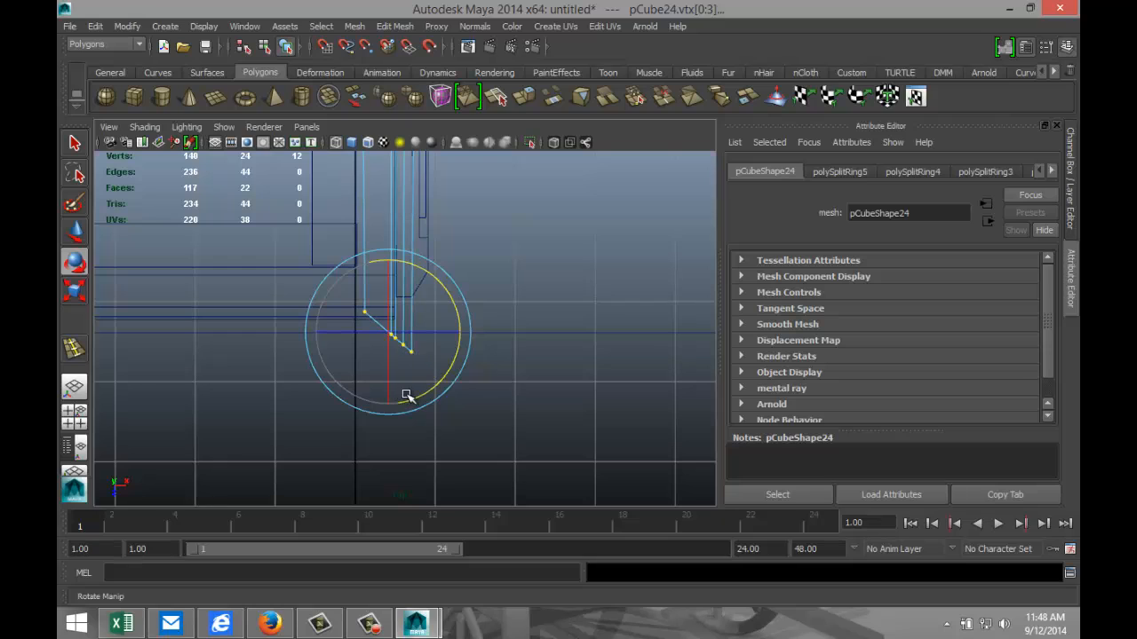
Step: Look through the molding's construction history nodes, from polySplitRing5 to polyCube5
{"action": "left_click", "coordinate": [875, 175]}
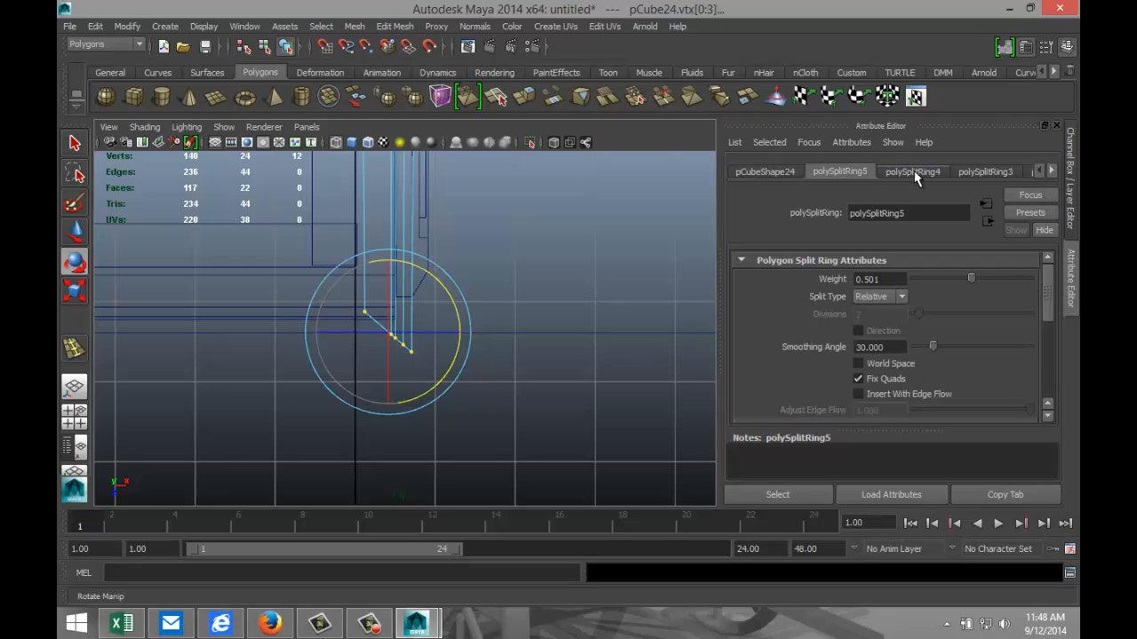
{"action": "left_click", "coordinate": [914, 175]}
{"action": "left_click", "coordinate": [983, 173]}
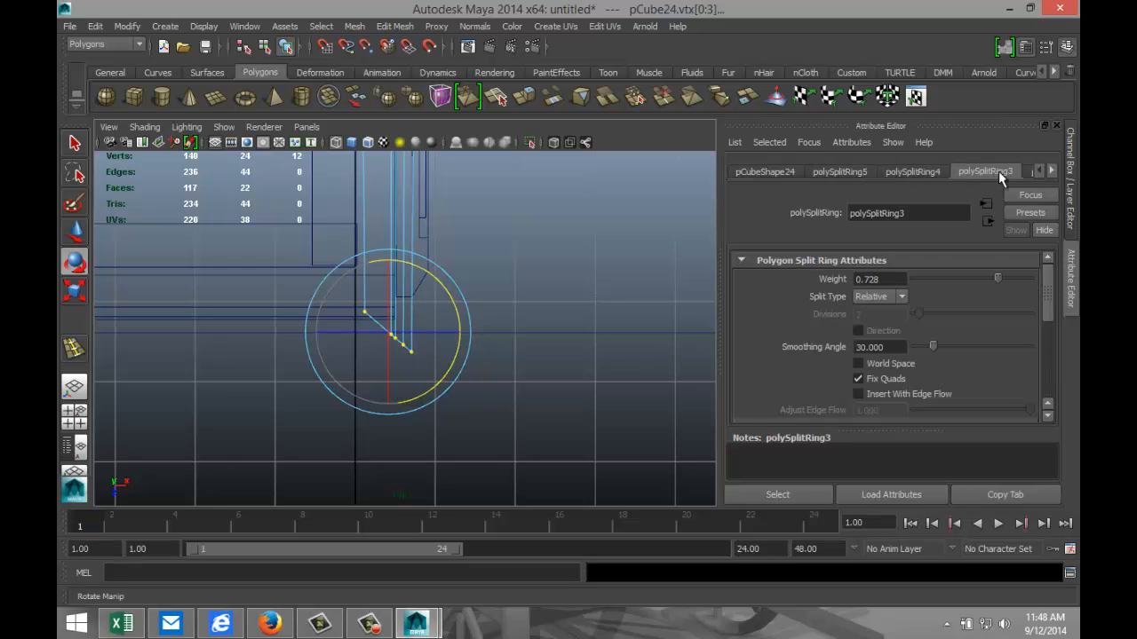
{"action": "left_click", "coordinate": [1052, 171]}
{"action": "left_click", "coordinate": [1053, 170]}
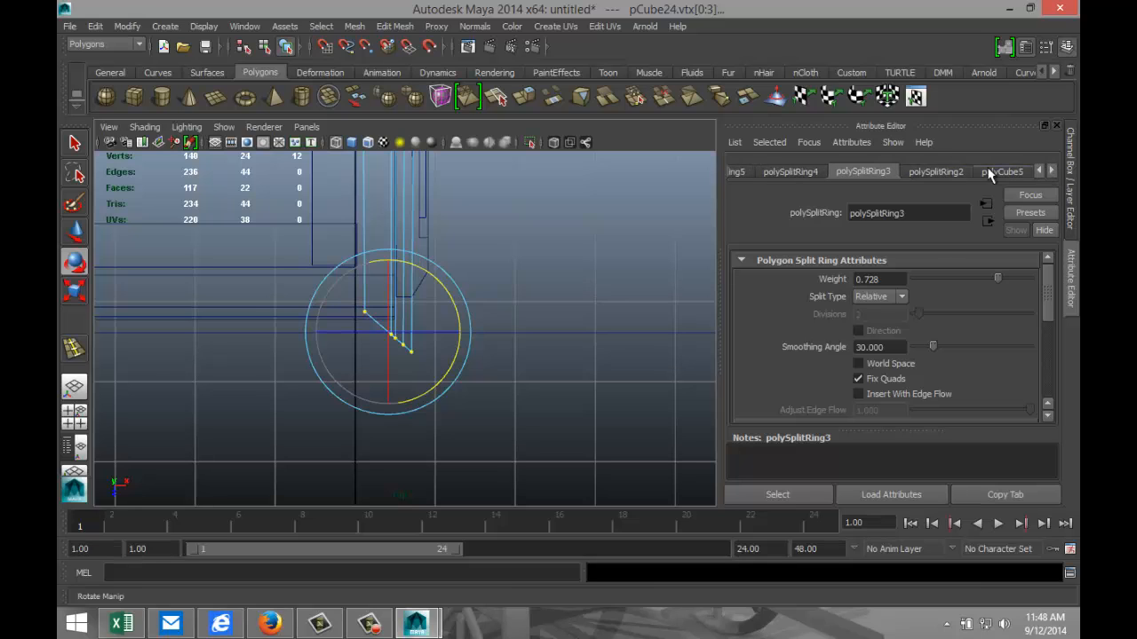
{"action": "left_click", "coordinate": [1006, 173]}
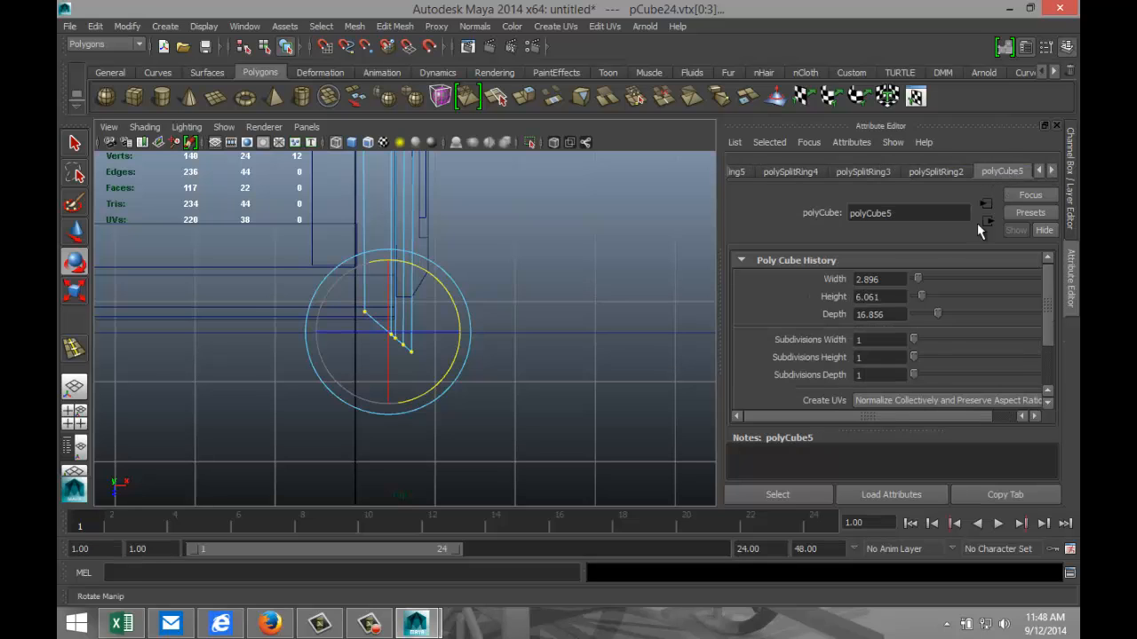
{"action": "scroll", "coordinate": [954, 296], "scroll_direction": "down", "scroll_amount": 3}
{"action": "scroll", "coordinate": [981, 284], "scroll_direction": "up", "scroll_amount": 3}
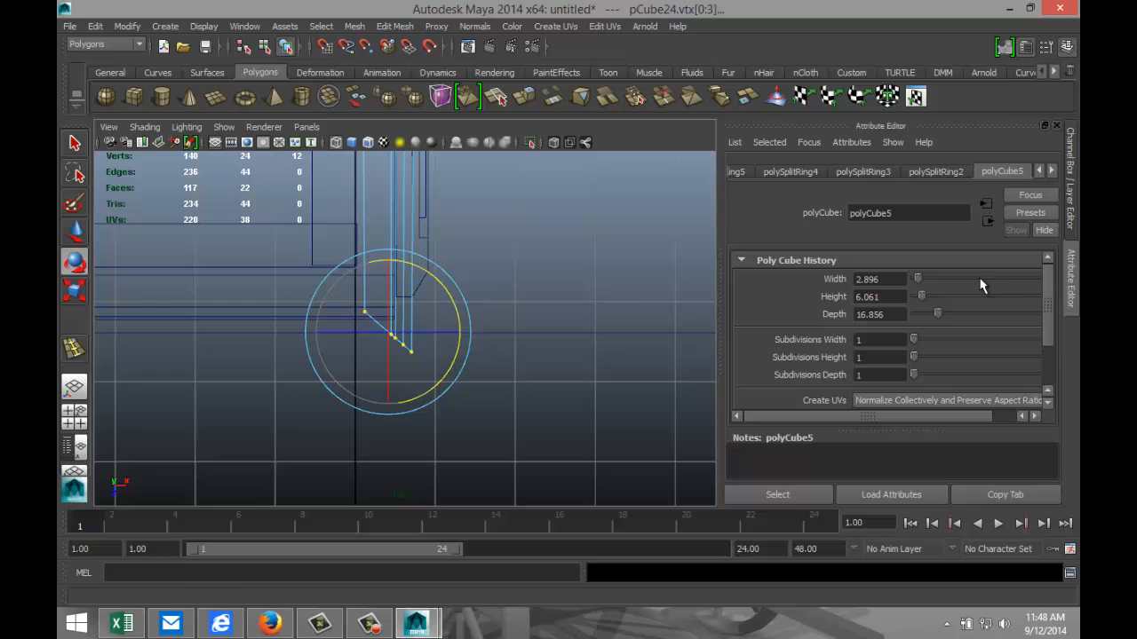
{"action": "left_click", "coordinate": [1051, 170]}
{"action": "left_click", "coordinate": [1052, 170]}
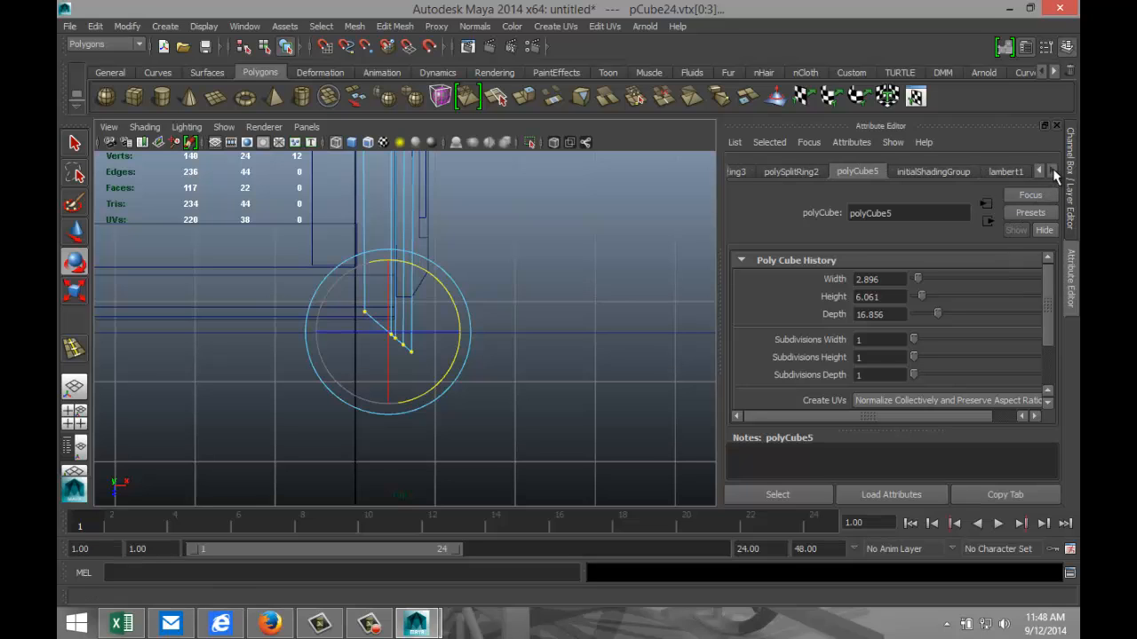
Step: Scale the vertices at the molding's mitered front end along X by a factor of about 1.2 to widen the profile
{"action": "left_click_drag", "start_coordinate": [634, 323], "coordinate": [577, 345], "text": "alt"}
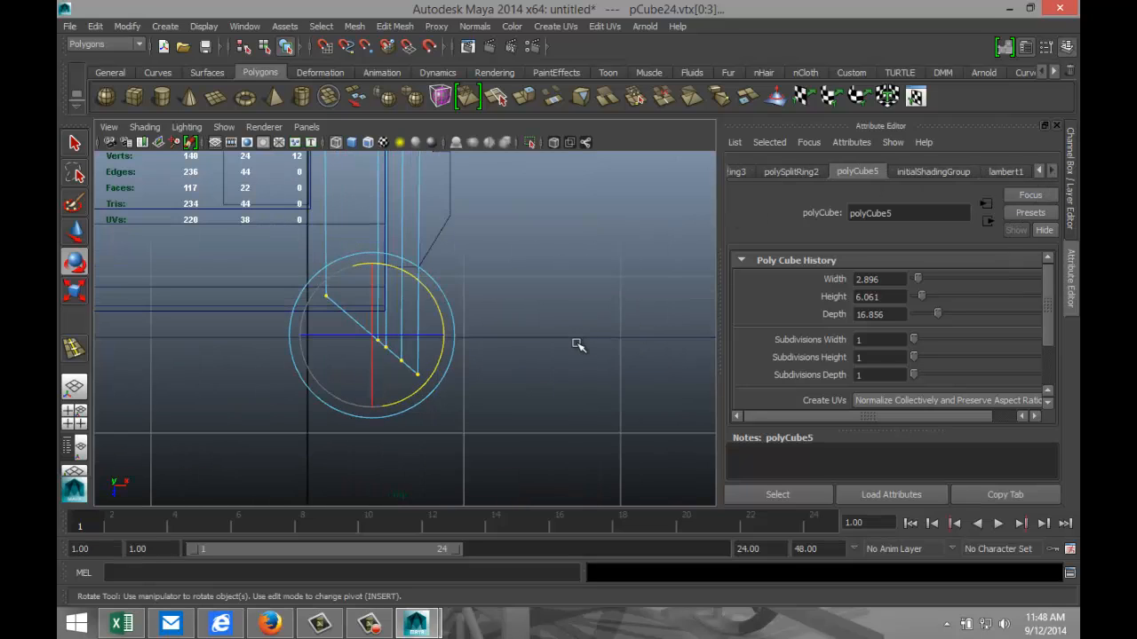
{"action": "left_click_drag", "start_coordinate": [508, 364], "coordinate": [553, 396], "text": "alt"}
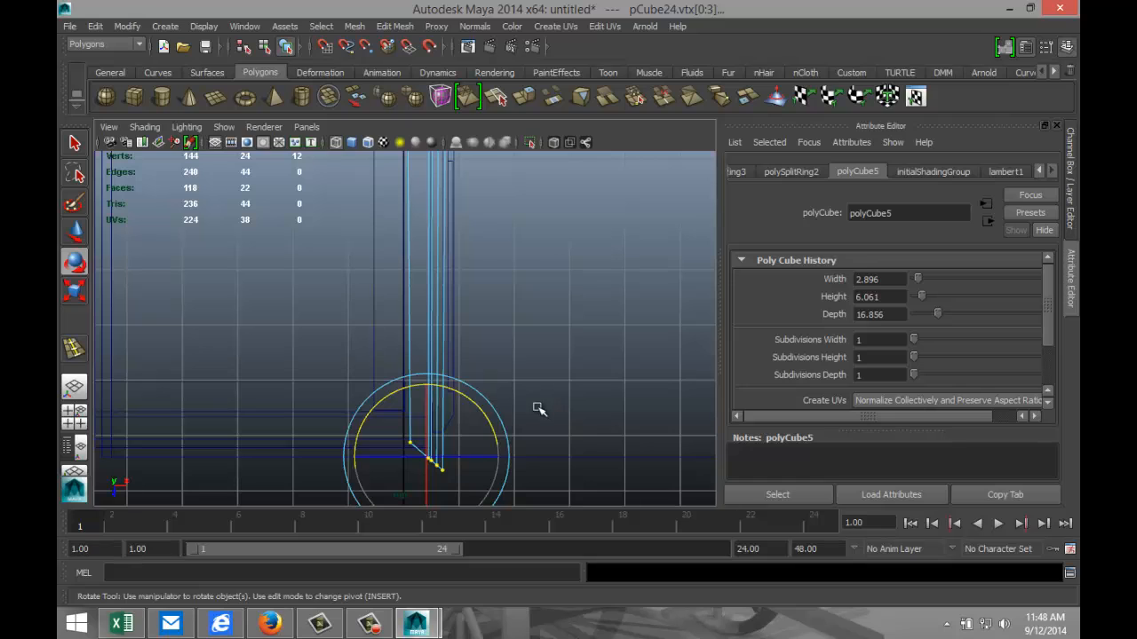
{"action": "key", "text": "r"}
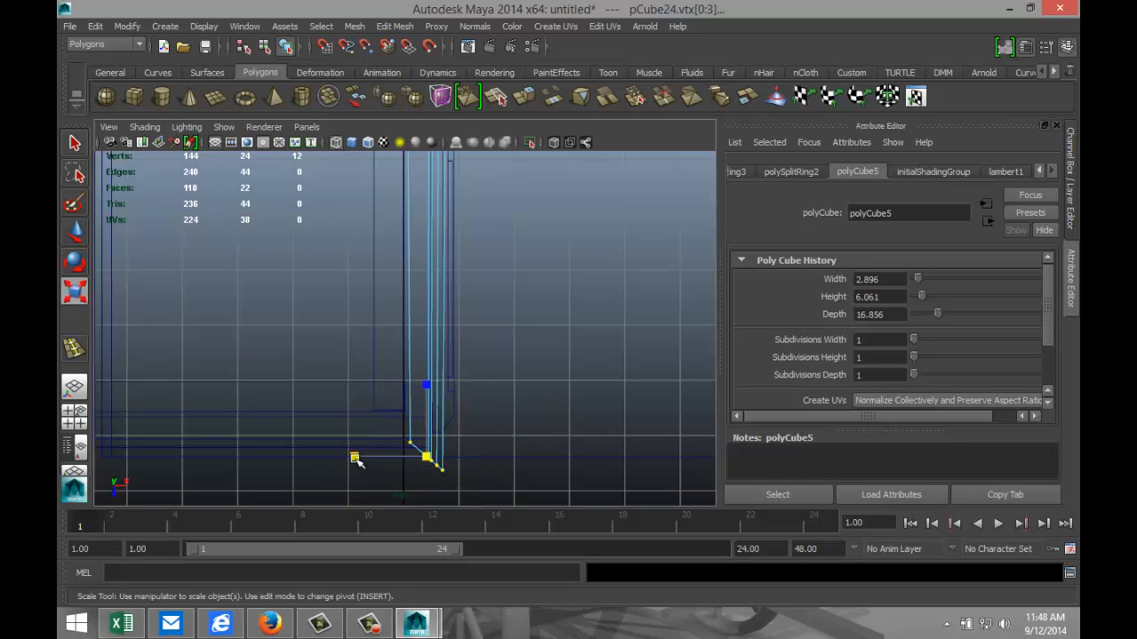
{"action": "left_click_drag", "start_coordinate": [355, 460], "coordinate": [342, 462]}
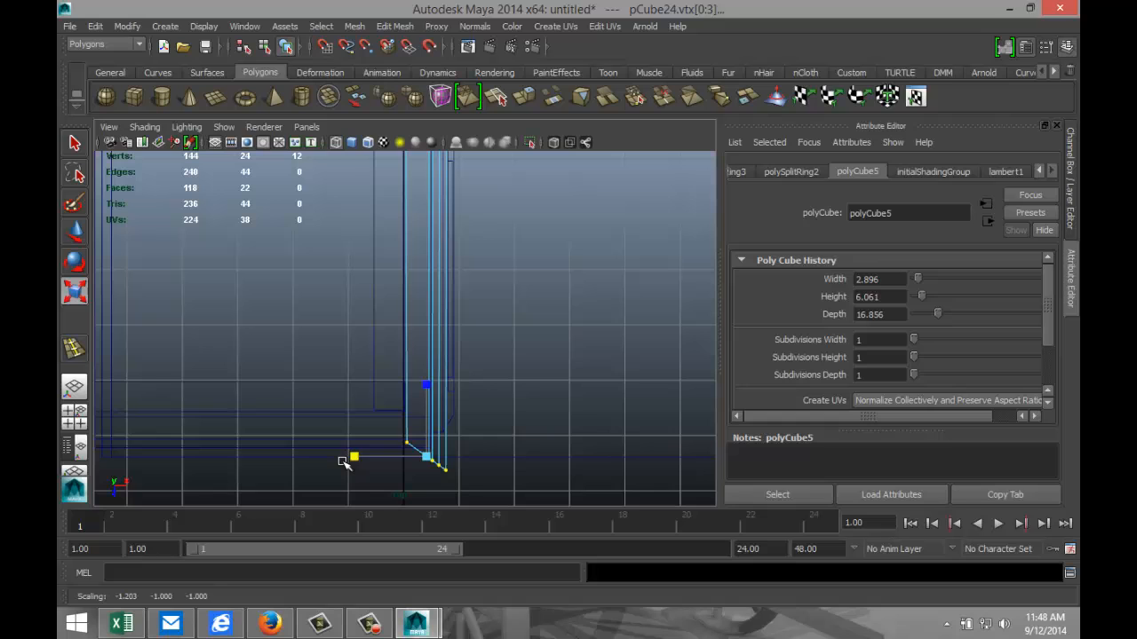
{"action": "left_click", "coordinate": [586, 406]}
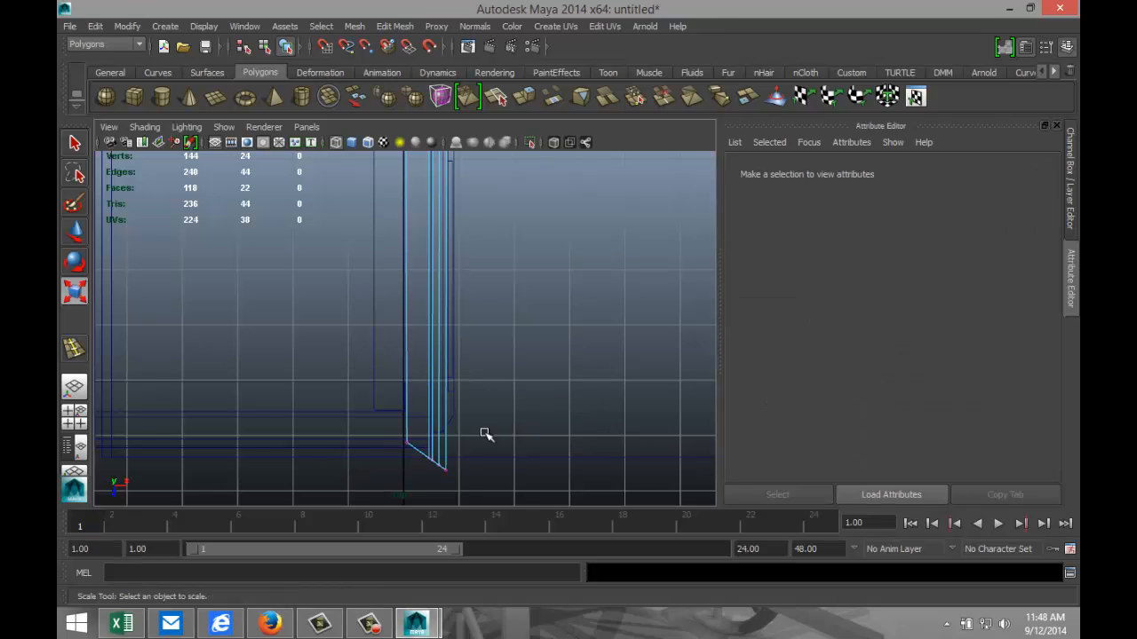
Step: Select the whole crown molding as an object and move it back along Z to about 16.10
{"action": "left_click", "coordinate": [75, 424]}
{"action": "key", "text": "space"}
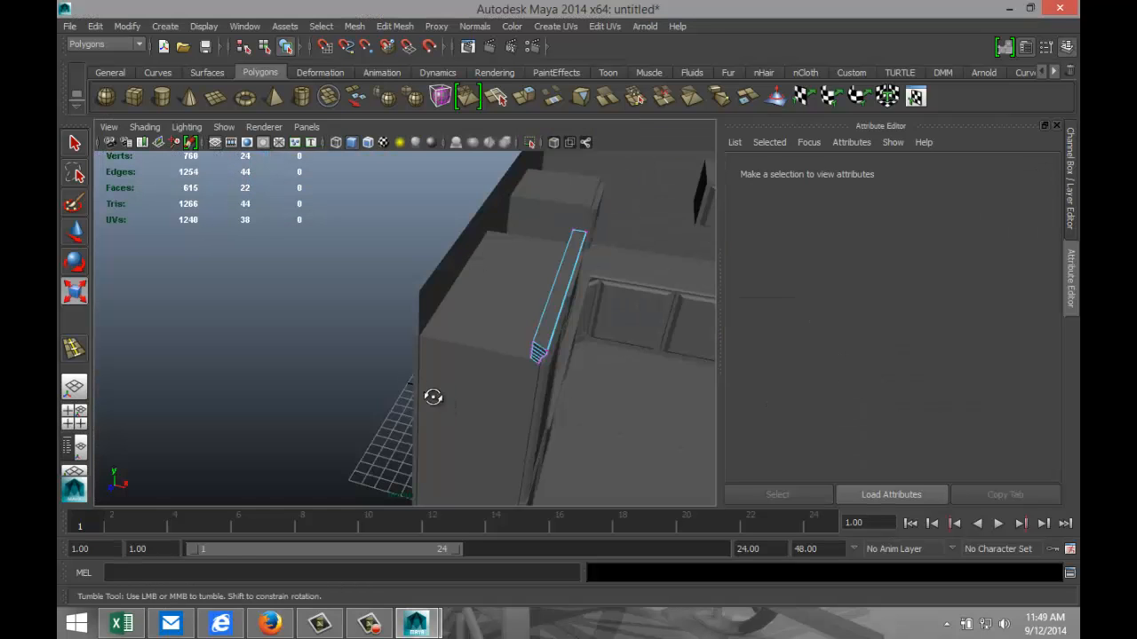
{"action": "left_click_drag", "start_coordinate": [433, 396], "coordinate": [350, 408], "text": "alt"}
{"action": "right_click_drag", "start_coordinate": [518, 290], "coordinate": [582, 273]}
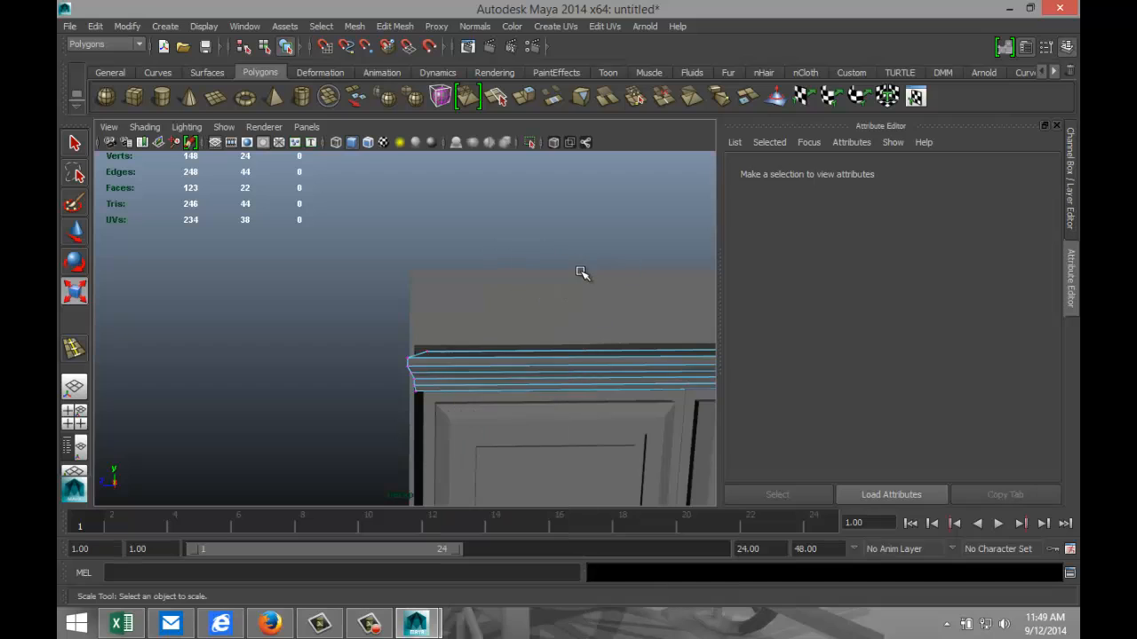
{"action": "left_click", "coordinate": [539, 366]}
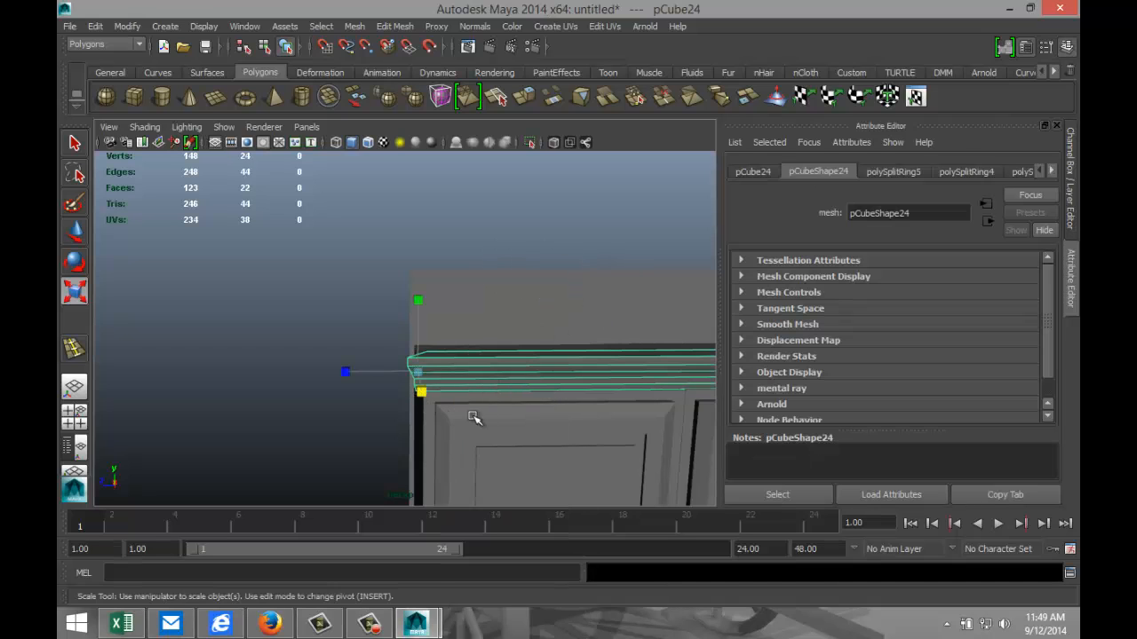
{"action": "key", "text": "w"}
{"action": "left_click_drag", "start_coordinate": [365, 373], "coordinate": [374, 373]}
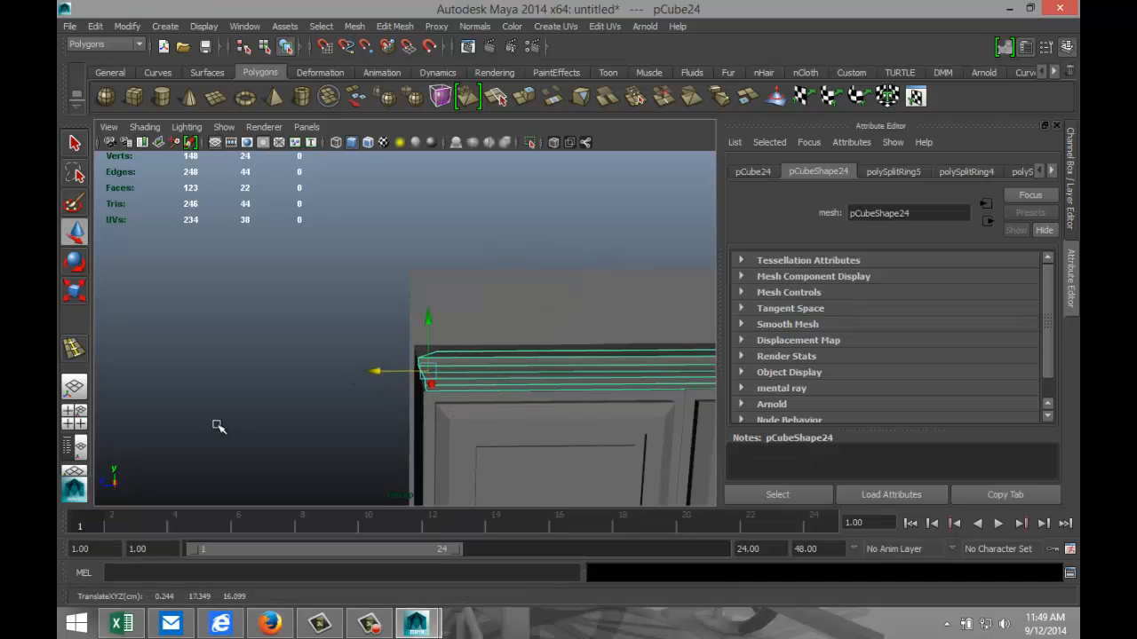
Step: Shift the crown molding farther back along Z to about 15.64, checking its mitered end against the cabinet corner from above
{"action": "key", "text": "space"}
{"action": "key", "text": "space"}
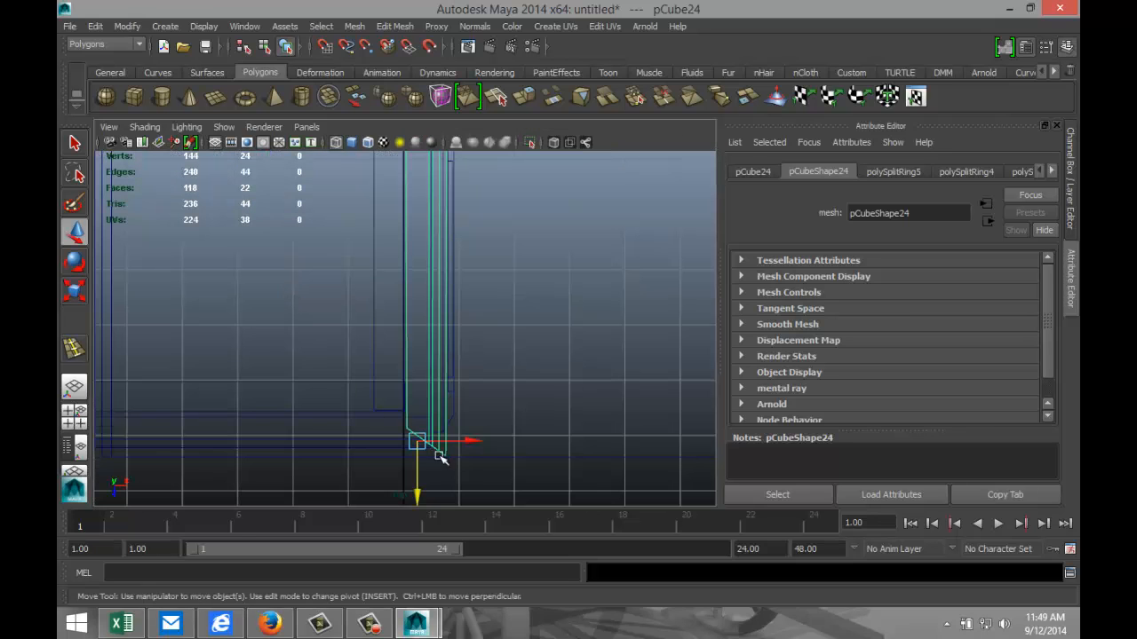
{"action": "middle_click_drag", "start_coordinate": [464, 451], "coordinate": [468, 325], "text": "alt"}
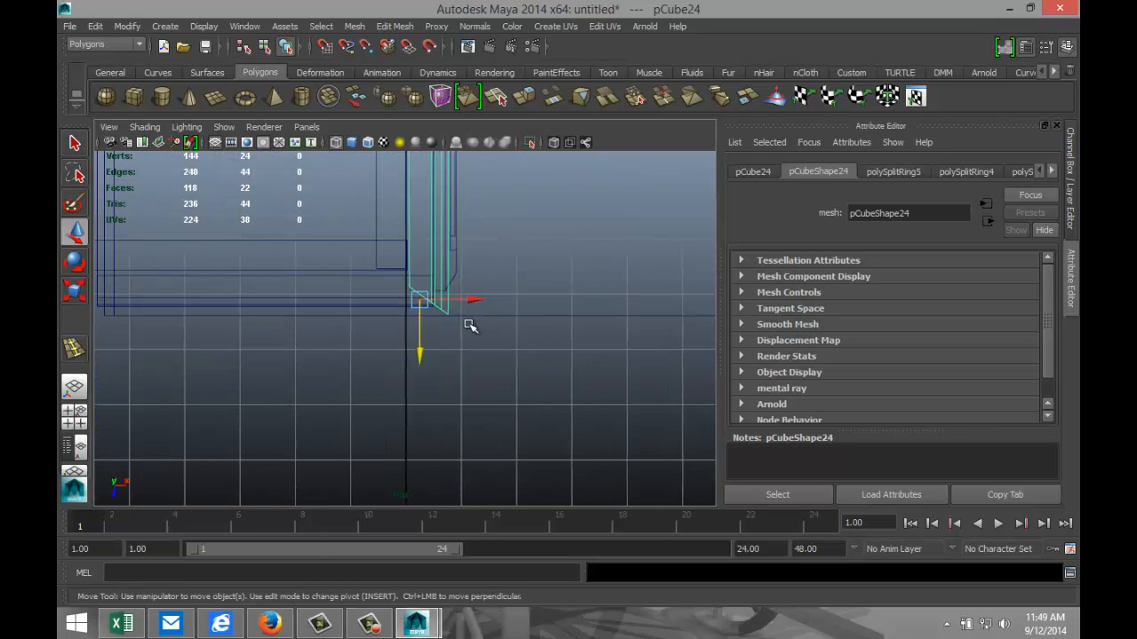
{"action": "scroll", "coordinate": [462, 342], "scroll_direction": "up", "scroll_amount": 3}
{"action": "scroll", "coordinate": [471, 311], "scroll_direction": "down", "scroll_amount": 2}
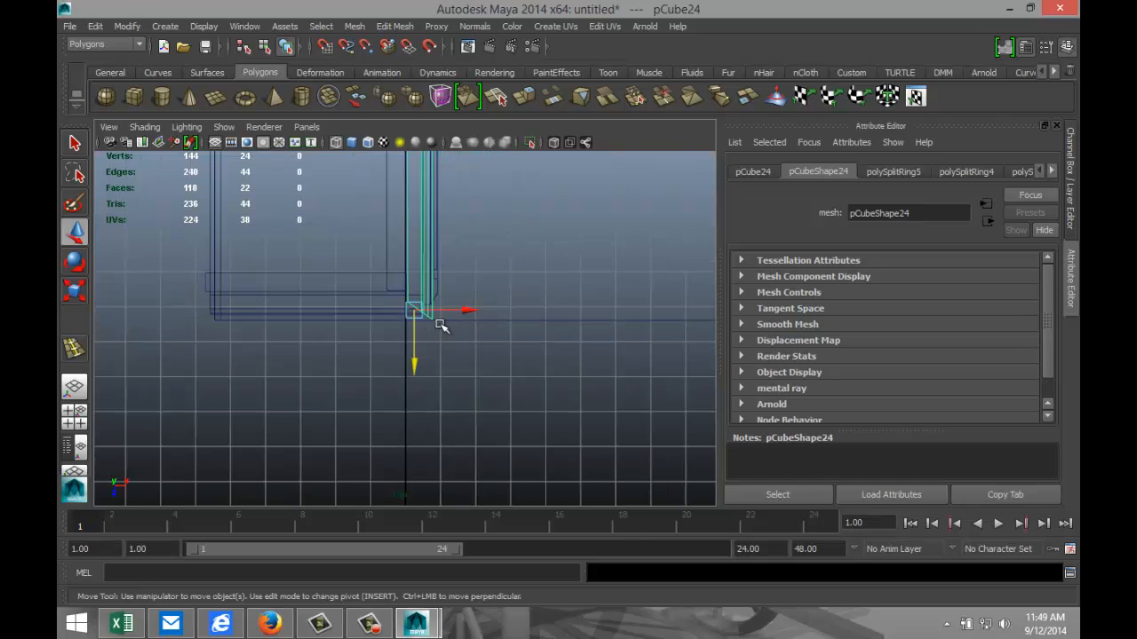
{"action": "mouse_move", "coordinate": [416, 353]}
{"action": "left_mouse_down"}
{"action": "mouse_move", "coordinate": [413, 364]}
{"action": "mouse_move", "coordinate": [407, 343]}
{"action": "left_mouse_up"}
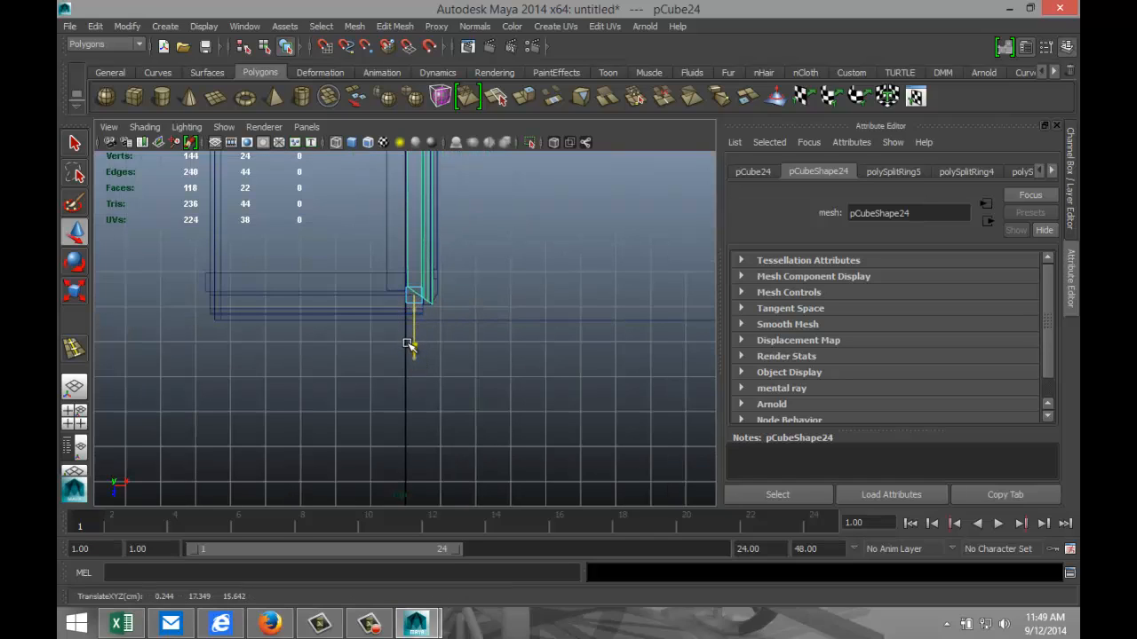
Step: Duplicate the crown molding on top of the tall cabinet
{"action": "left_click", "coordinate": [75, 414]}
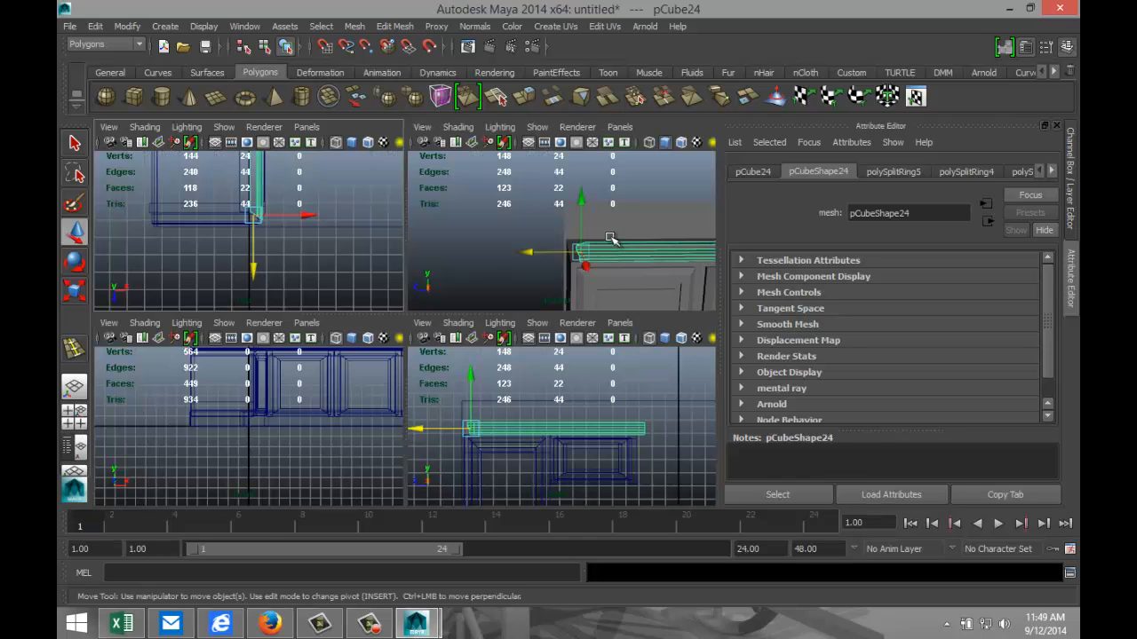
{"action": "key", "text": "space"}
{"action": "key", "text": "f"}
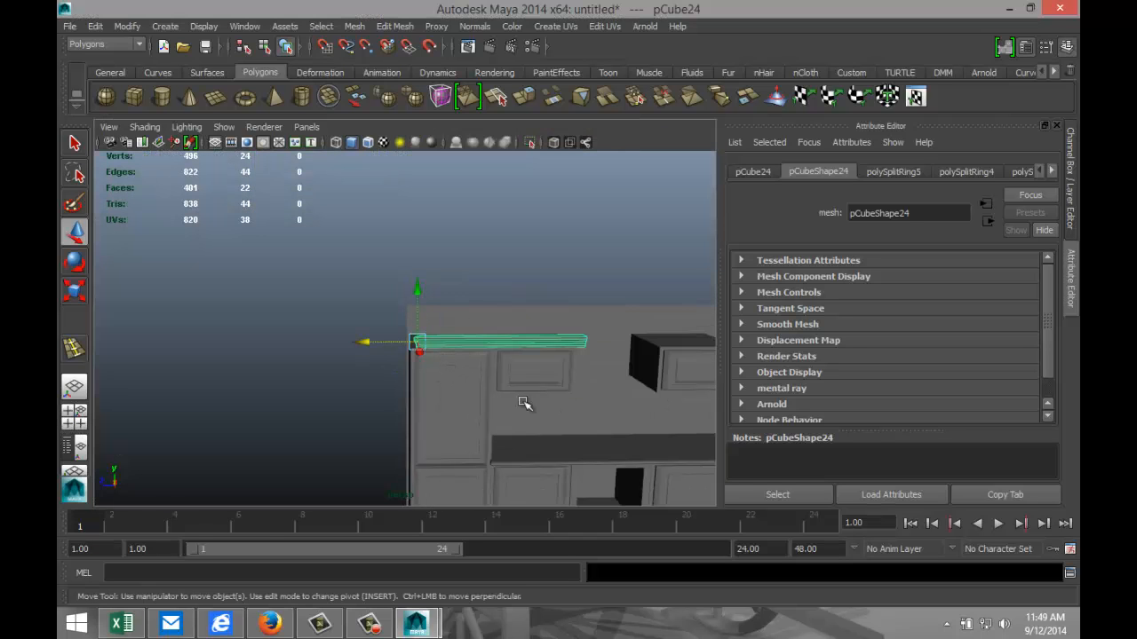
{"action": "left_click_drag", "start_coordinate": [472, 394], "coordinate": [512, 355], "text": "alt"}
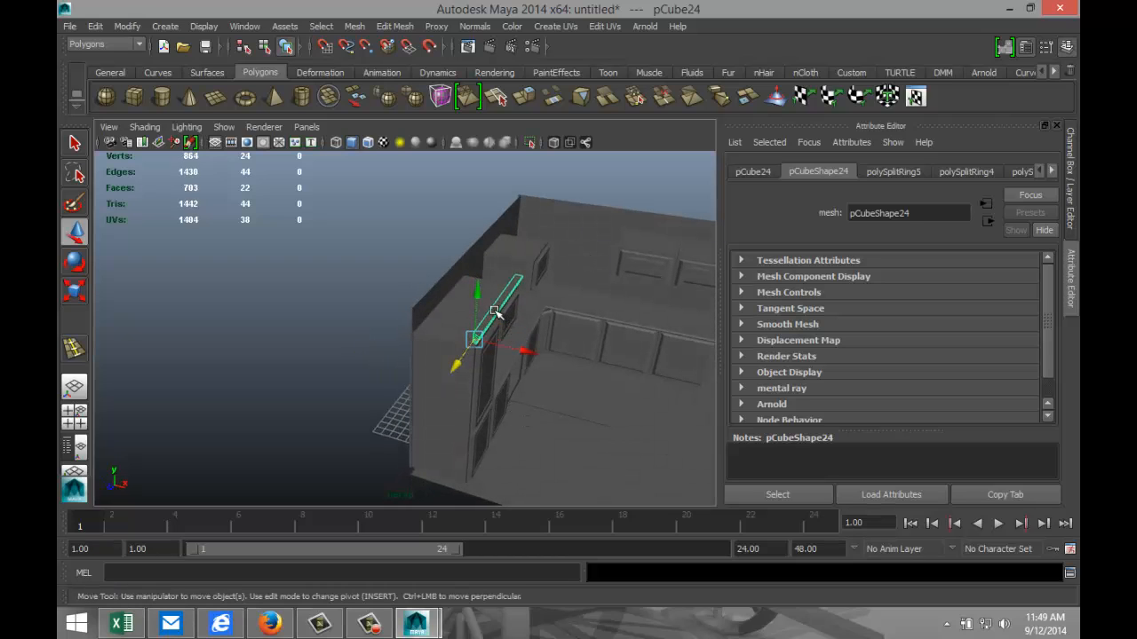
{"action": "right_click_drag", "start_coordinate": [494, 311], "coordinate": [543, 289]}
{"action": "key", "text": "ctrl+d"}
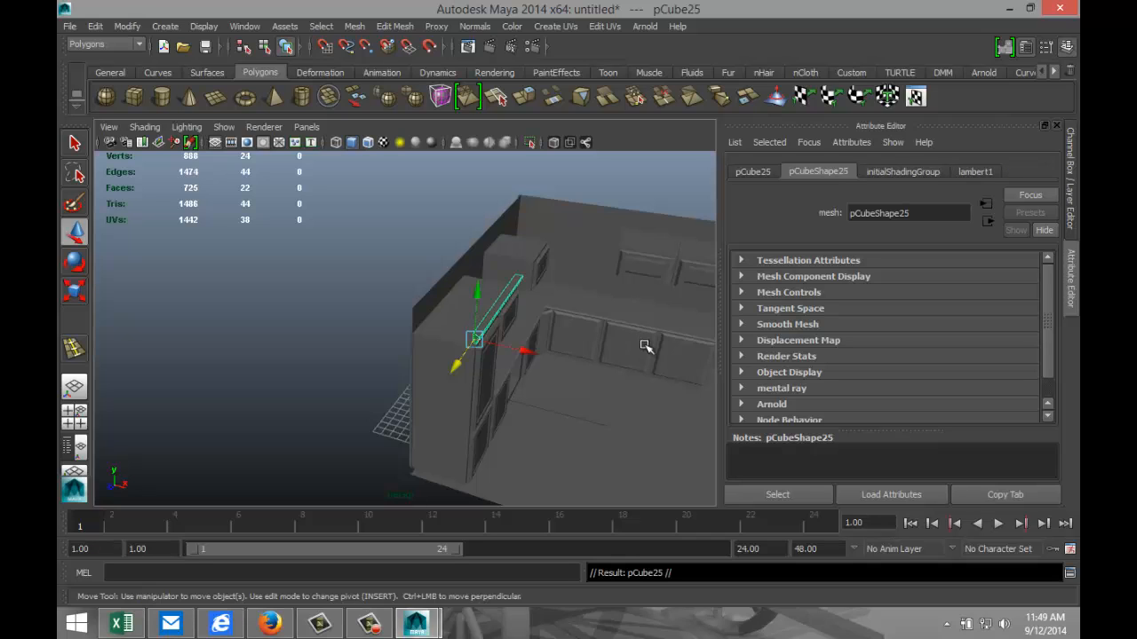
Step: Rotate the duplicated molding around the vertical axis and set its Y rotation to exactly -90
{"action": "key", "text": "e"}
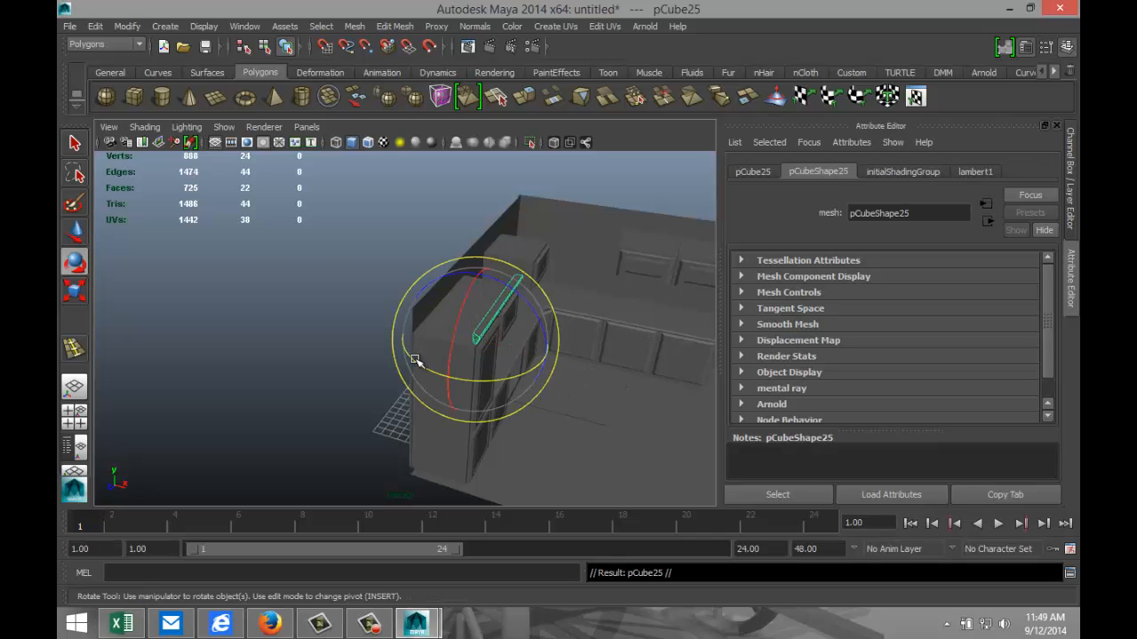
{"action": "left_click_drag", "start_coordinate": [413, 362], "coordinate": [471, 199]}
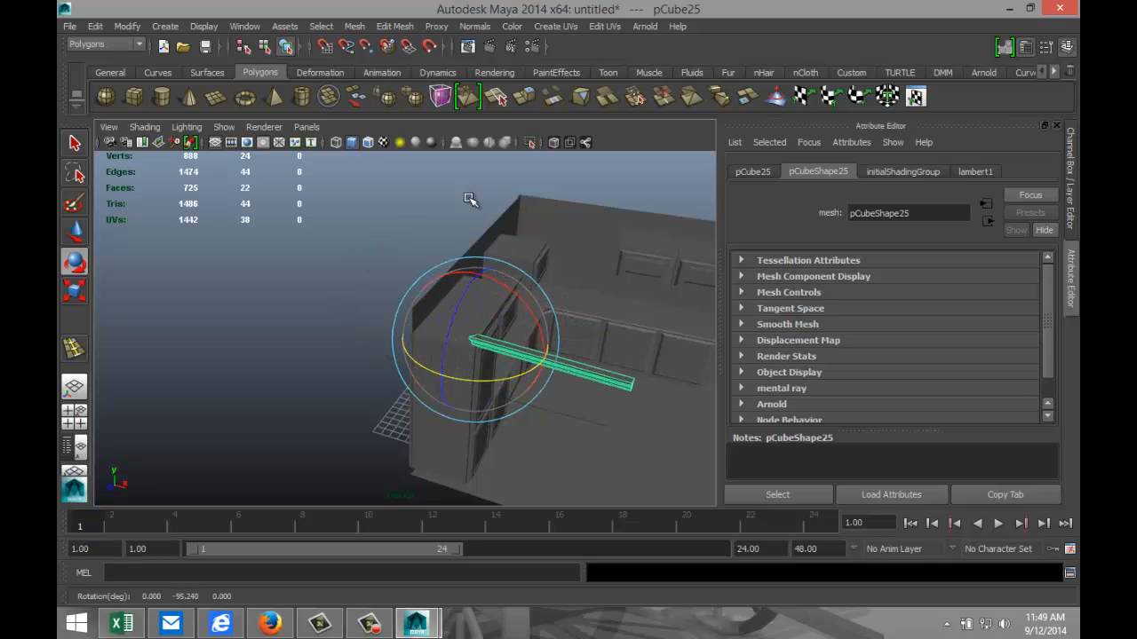
{"action": "left_click", "coordinate": [753, 172]}
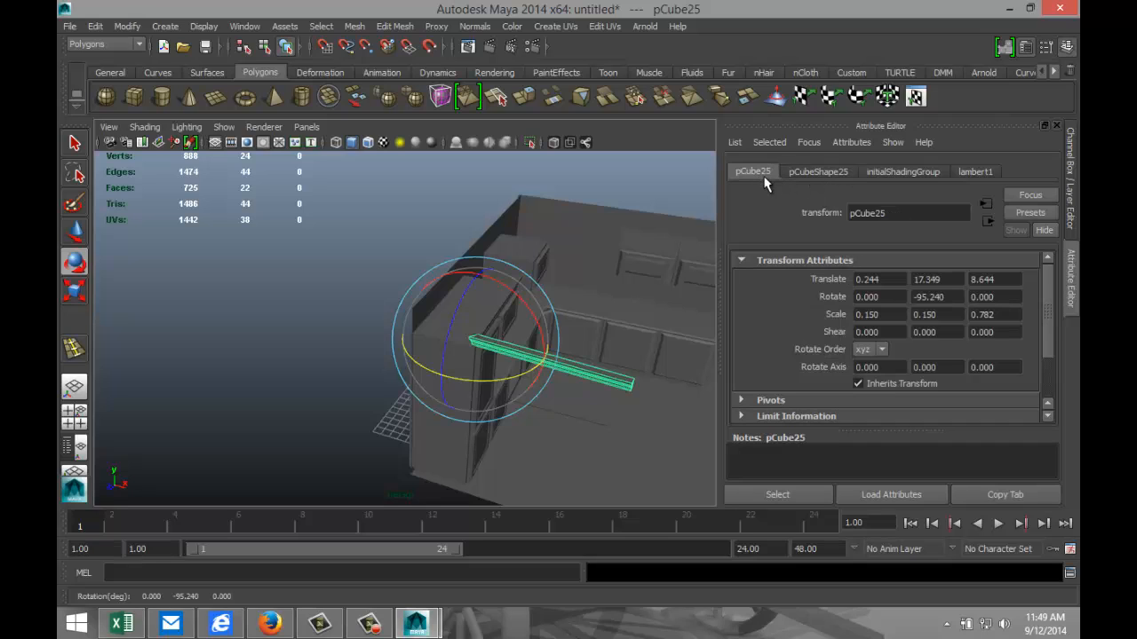
{"action": "left_click", "coordinate": [959, 297]}
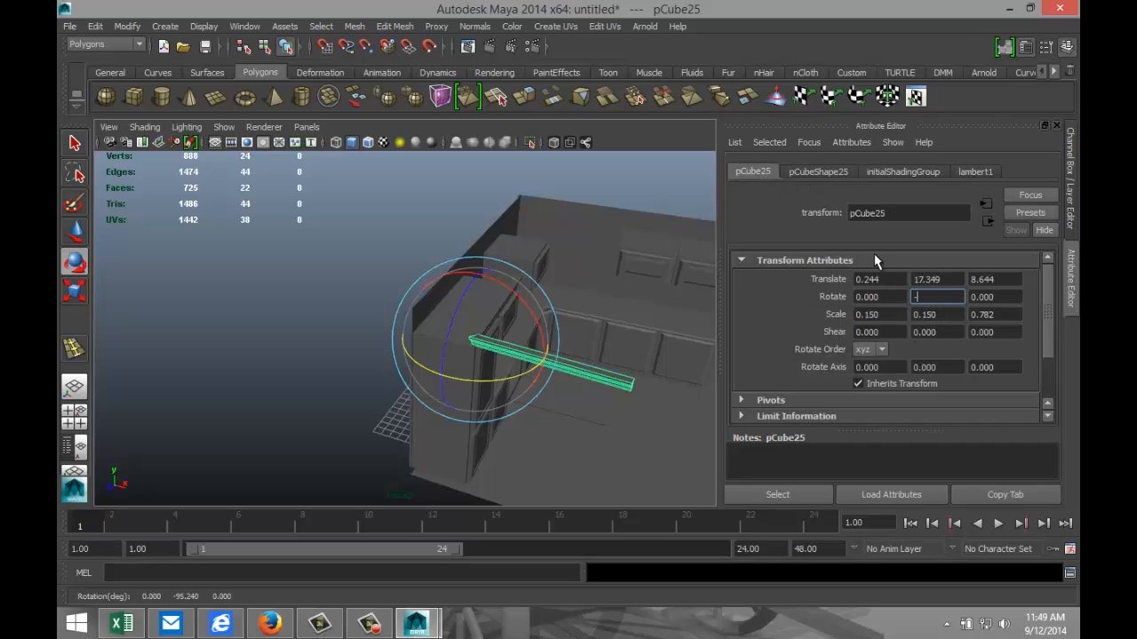
{"action": "type", "text": "-90"}
{"action": "key", "text": "Return"}
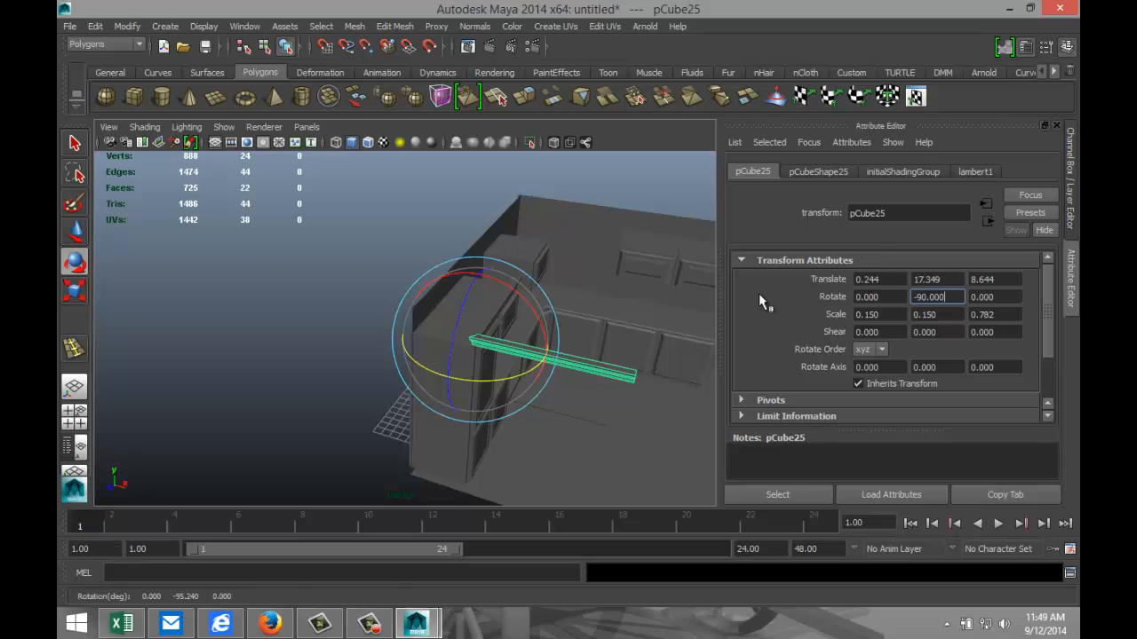
Step: Move the duplicated molding along X to about -12.4 so it runs along the tall cabinet's end, and inspect the corner up close
{"action": "left_click", "coordinate": [612, 389]}
{"action": "left_click", "coordinate": [601, 368]}
{"action": "key", "text": "w"}
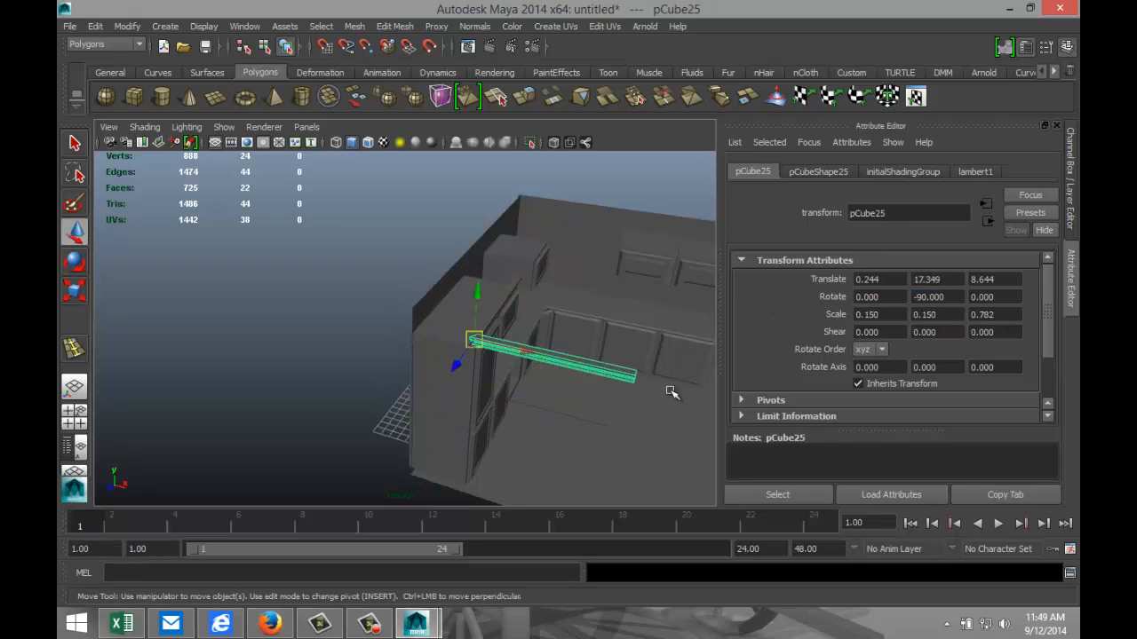
{"action": "left_click_drag", "start_coordinate": [525, 353], "coordinate": [387, 338]}
{"action": "right_click_drag", "start_coordinate": [456, 367], "coordinate": [557, 401], "text": "alt"}
{"action": "left_click_drag", "start_coordinate": [552, 398], "coordinate": [294, 347], "text": "alt"}
{"action": "scroll", "coordinate": [355, 372], "scroll_direction": "up", "scroll_amount": 2}
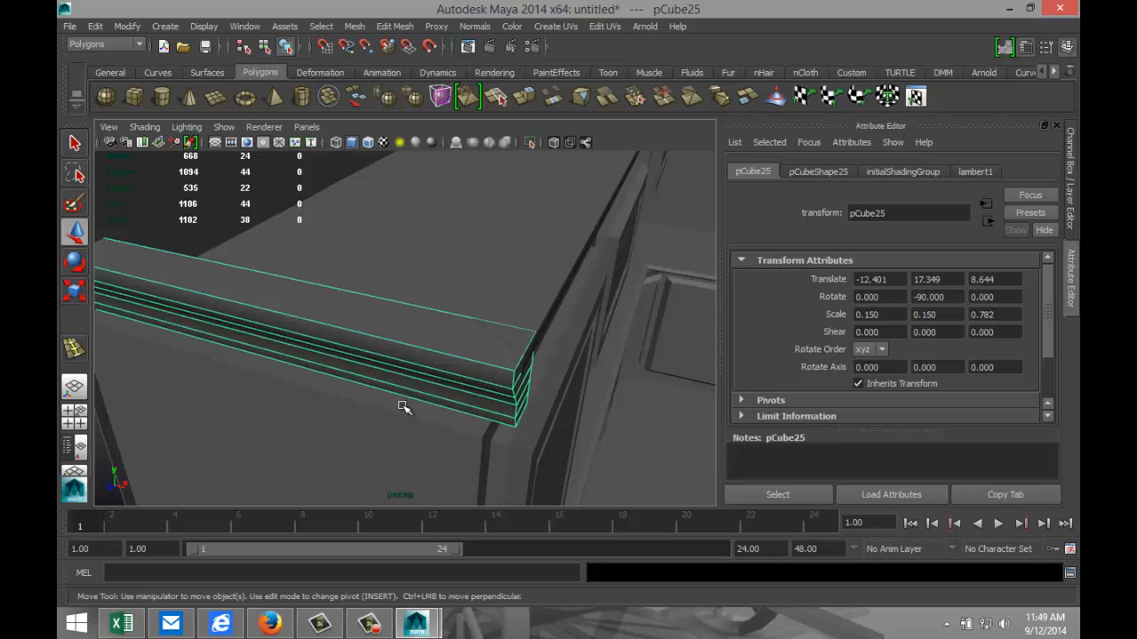
{"action": "mouse_move", "coordinate": [401, 407]}
{"action": "left_mouse_down", "text": "alt"}
{"action": "mouse_move", "coordinate": [370, 406]}
{"action": "mouse_move", "coordinate": [394, 421]}
{"action": "left_mouse_up", "text": "alt"}
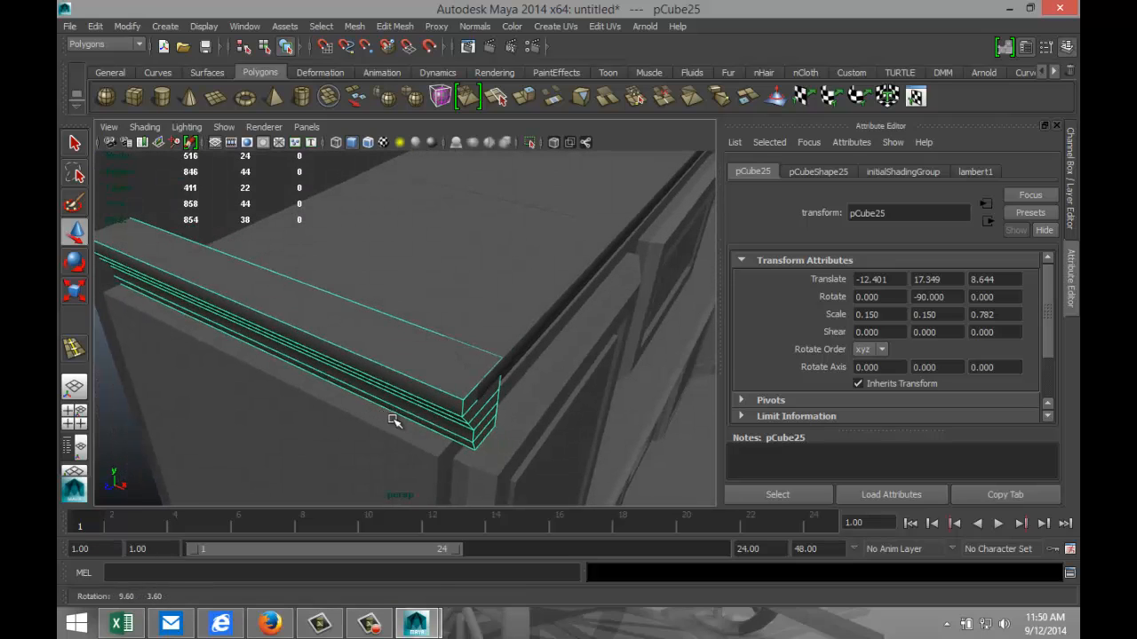
Step: Select all vertices at the duplicated molding's corner end in the top view and rotate them into a diagonal matching the first molding's miter
{"action": "left_click", "coordinate": [75, 421]}
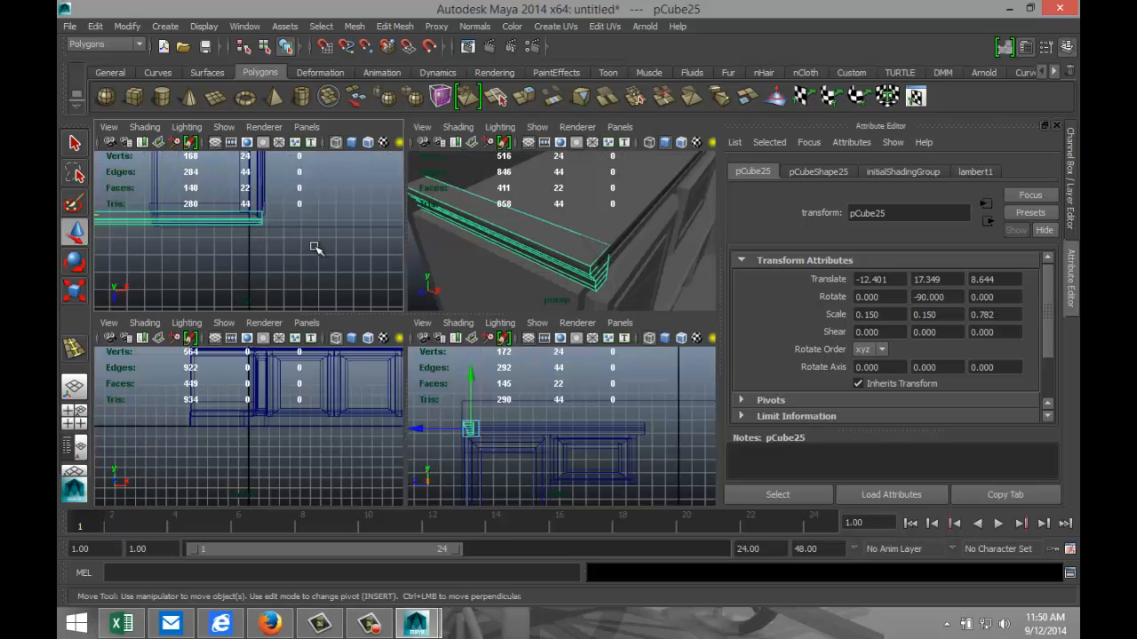
{"action": "key", "text": "space"}
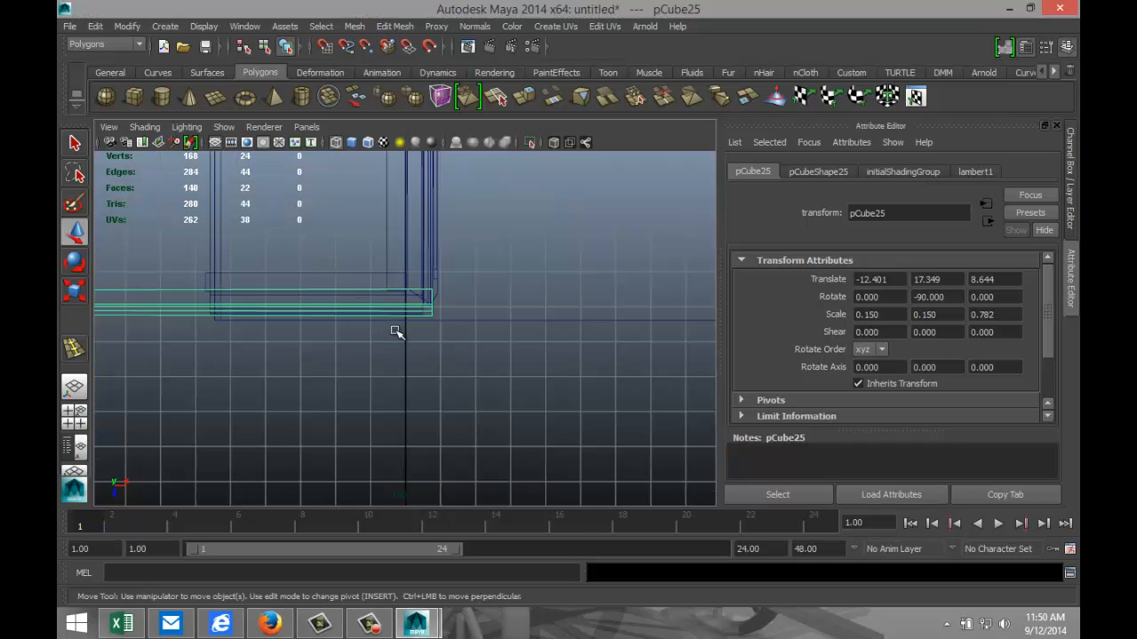
{"action": "key", "text": "f"}
{"action": "middle_click_drag", "start_coordinate": [527, 378], "coordinate": [308, 383], "text": "alt"}
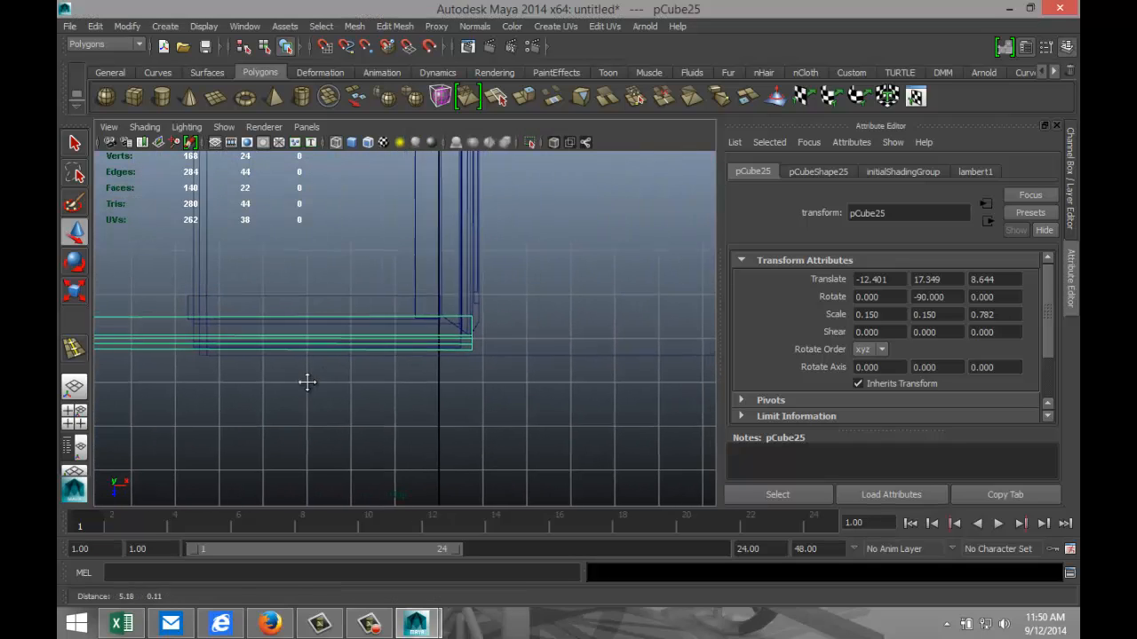
{"action": "scroll", "coordinate": [484, 391], "scroll_direction": "up", "scroll_amount": 5}
{"action": "right_click_drag", "start_coordinate": [533, 353], "coordinate": [464, 291]}
{"action": "left_click_drag", "start_coordinate": [524, 295], "coordinate": [569, 424]}
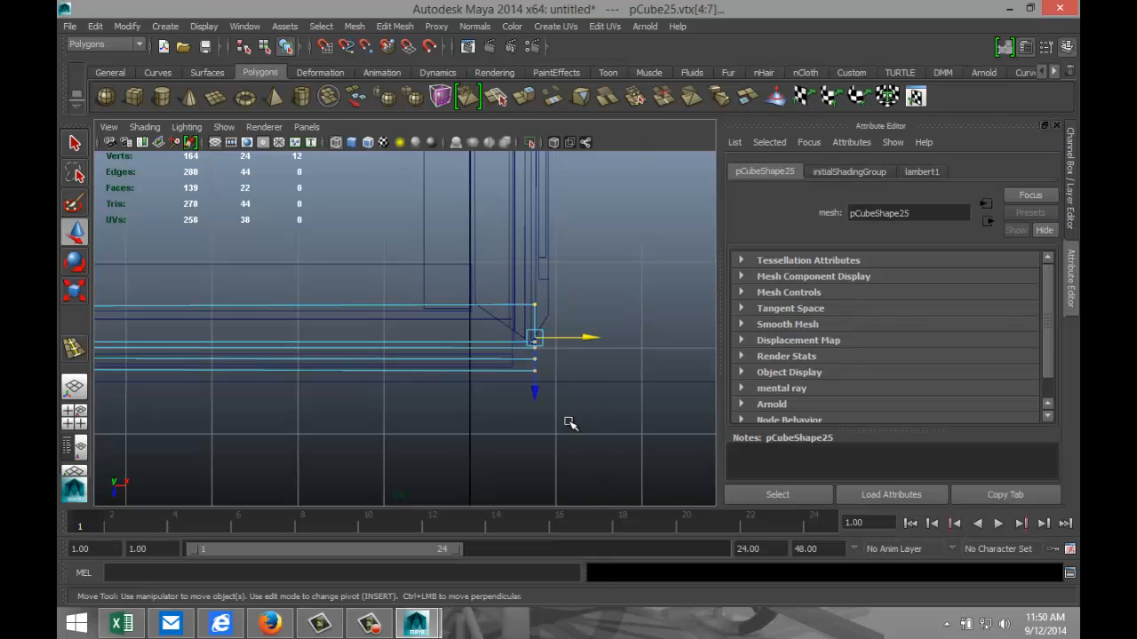
{"action": "key", "text": "e"}
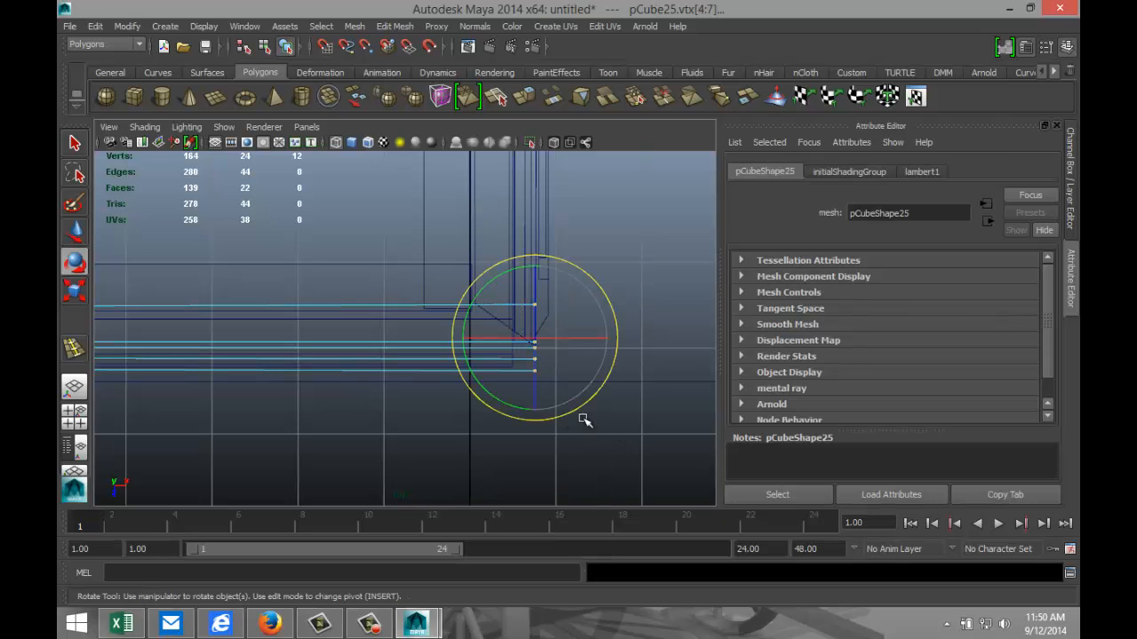
{"action": "mouse_move", "coordinate": [557, 416]}
{"action": "left_mouse_down"}
{"action": "mouse_move", "coordinate": [617, 393]}
{"action": "mouse_move", "coordinate": [602, 286]}
{"action": "mouse_move", "coordinate": [536, 251]}
{"action": "mouse_move", "coordinate": [474, 239]}
{"action": "mouse_move", "coordinate": [420, 299]}
{"action": "left_mouse_up"}
{"action": "left_click_drag", "start_coordinate": [419, 339], "coordinate": [460, 394]}
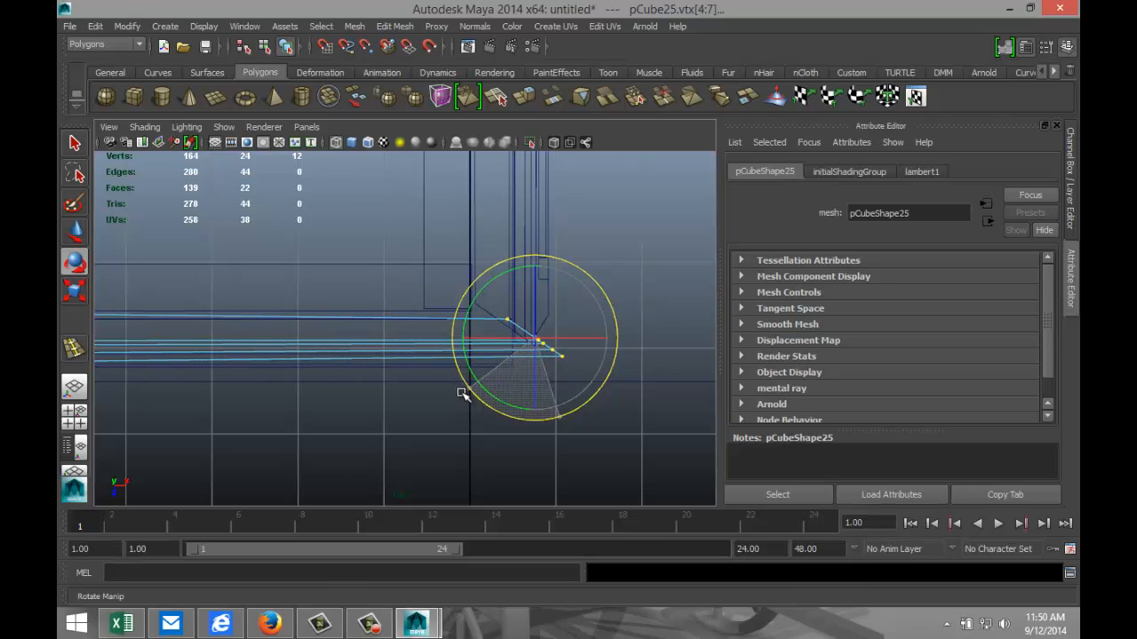
{"action": "left_click_drag", "start_coordinate": [462, 394], "coordinate": [461, 400]}
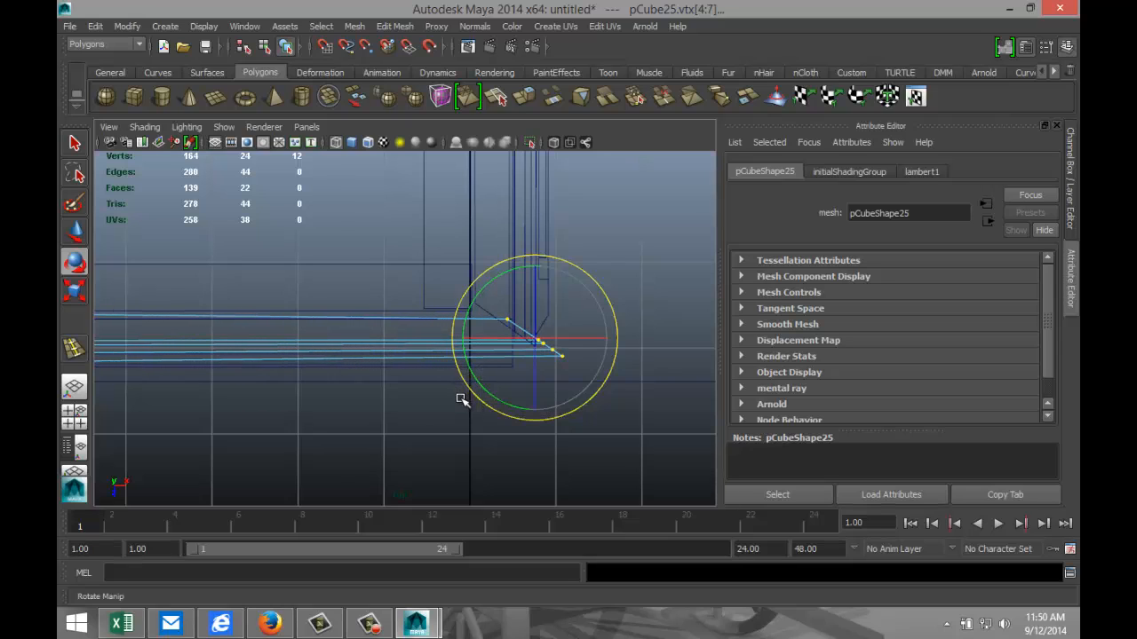
{"action": "scroll", "coordinate": [409, 433], "scroll_direction": "down", "scroll_amount": 4}
{"action": "scroll", "coordinate": [343, 419], "scroll_direction": "down", "scroll_amount": 3}
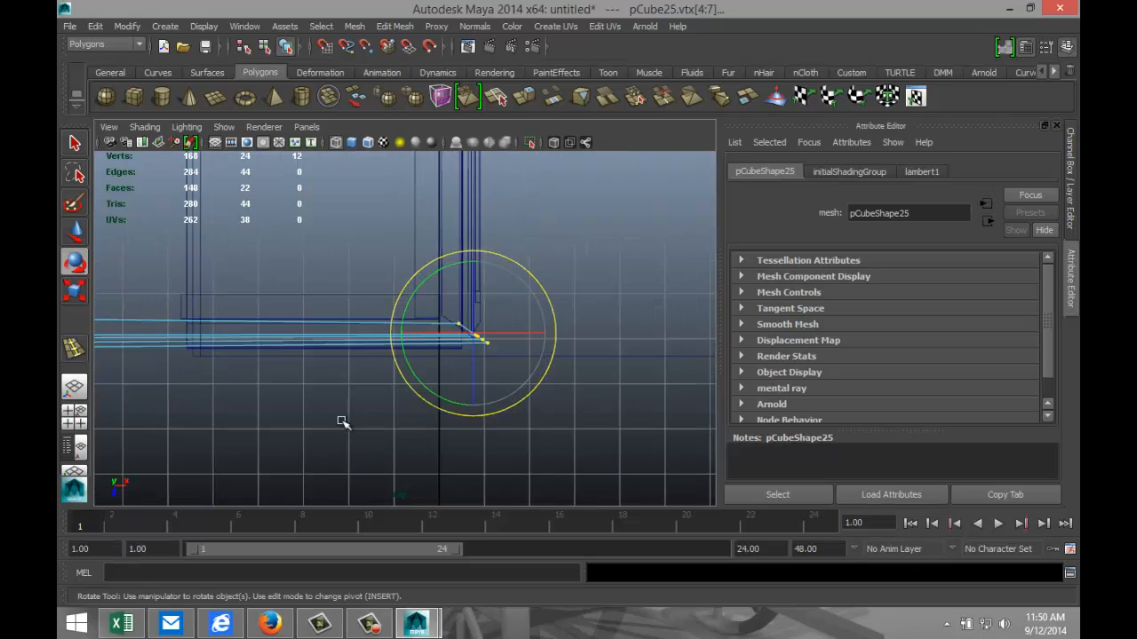
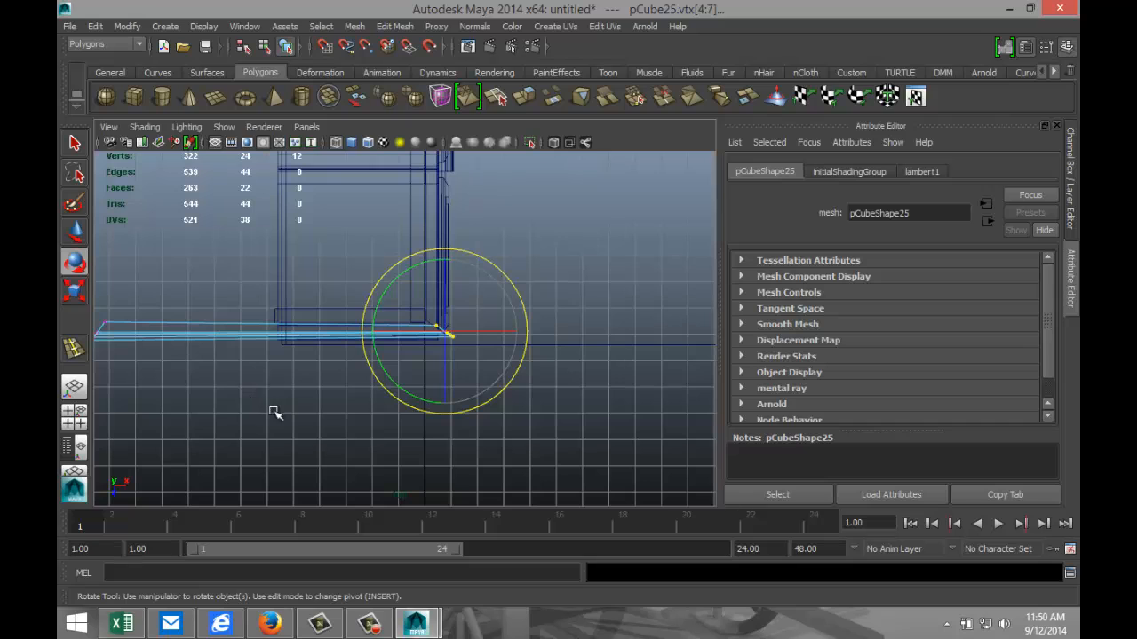
Step: Scale the end molding's selected corner vertices along Z to stretch the miter into a steeper diagonal
{"action": "key", "text": "r"}
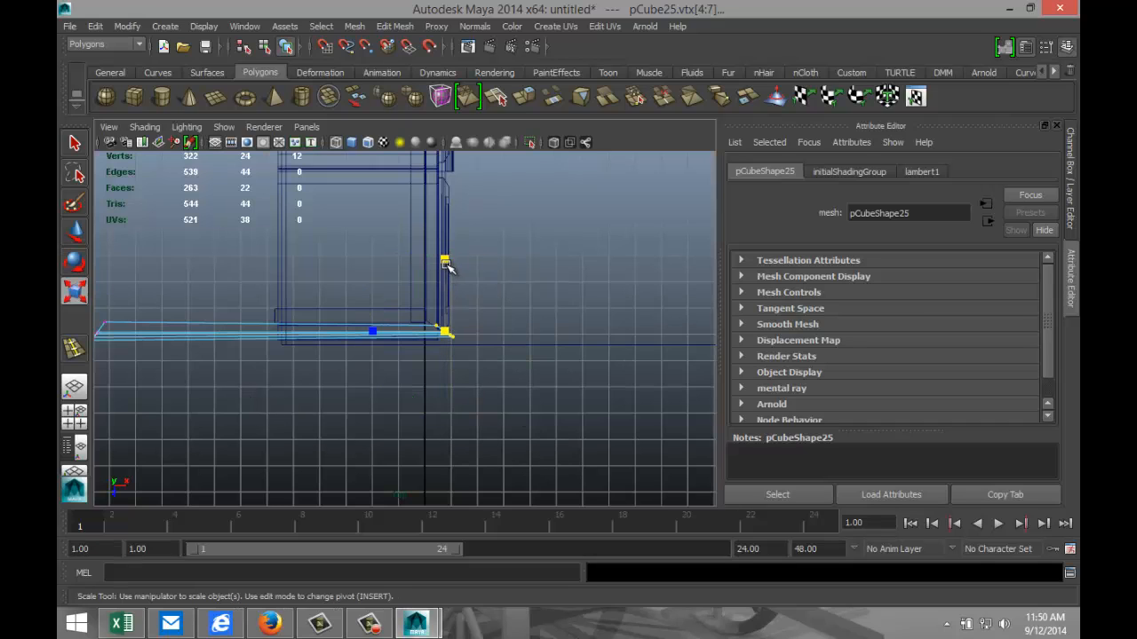
{"action": "left_click_drag", "start_coordinate": [444, 259], "coordinate": [435, 222]}
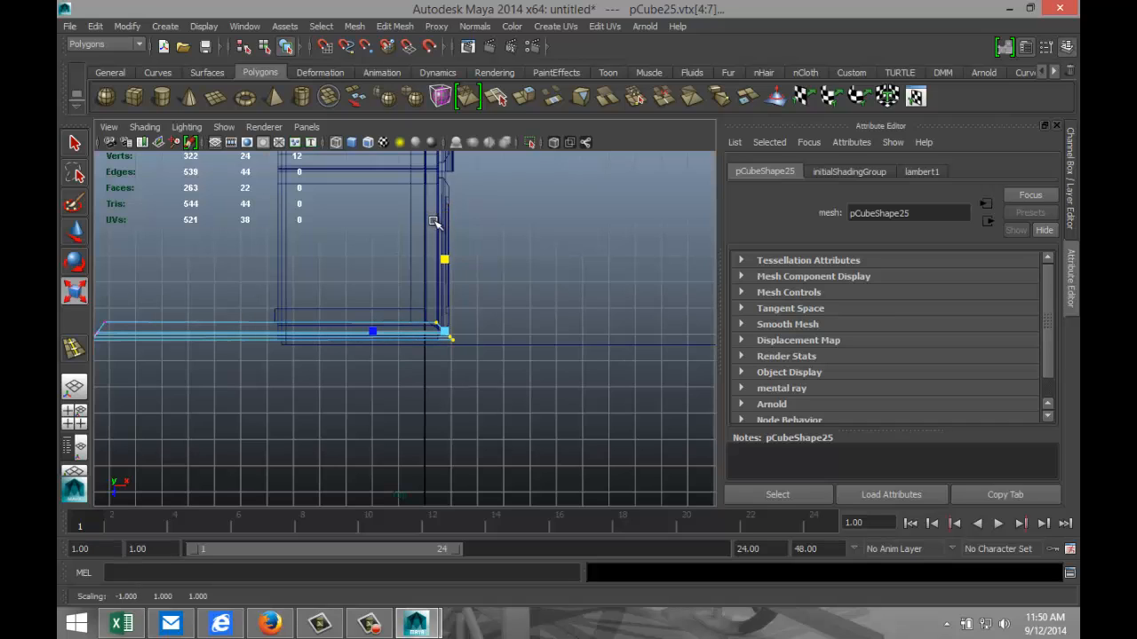
{"action": "right_click_drag", "start_coordinate": [302, 333], "coordinate": [371, 274]}
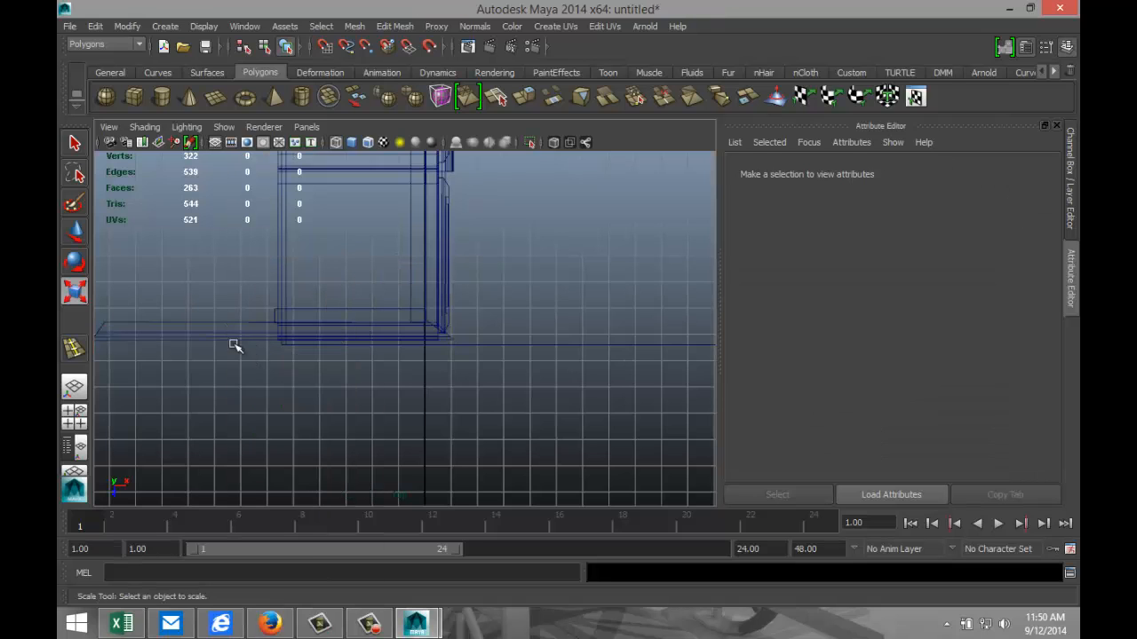
Step: Move the whole end molding in the top view to about X -12.77 and Z 8.59, aligning its inner miter corner with the front molding
{"action": "left_click", "coordinate": [227, 336]}
{"action": "scroll", "coordinate": [411, 435], "scroll_direction": "up", "scroll_amount": 2}
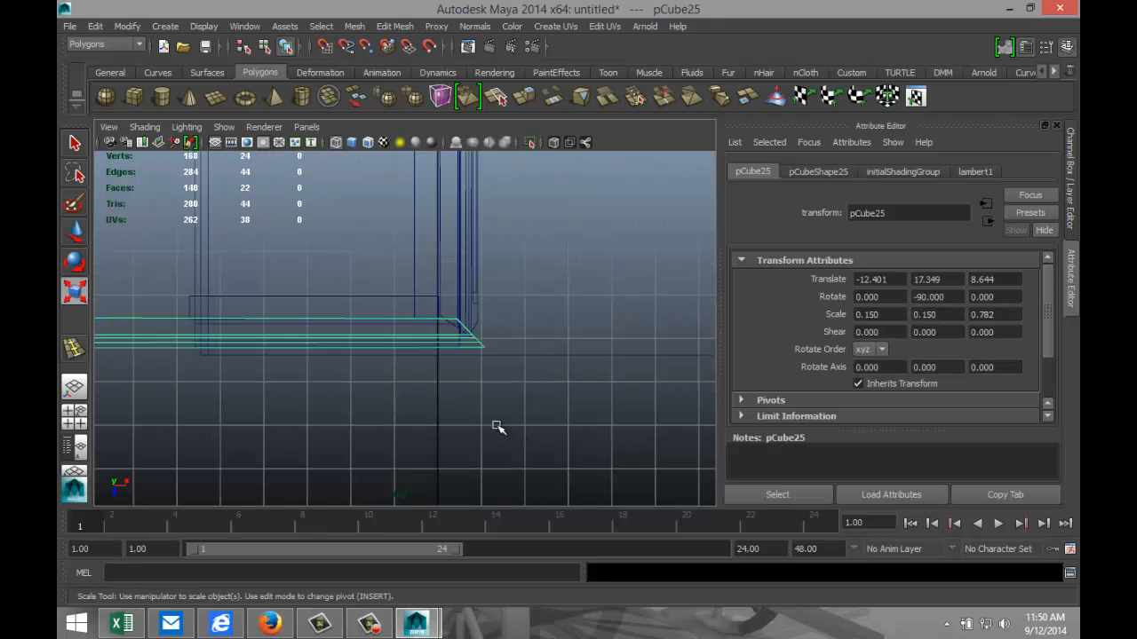
{"action": "scroll", "coordinate": [500, 429], "scroll_direction": "up", "scroll_amount": 4}
{"action": "key", "text": "w"}
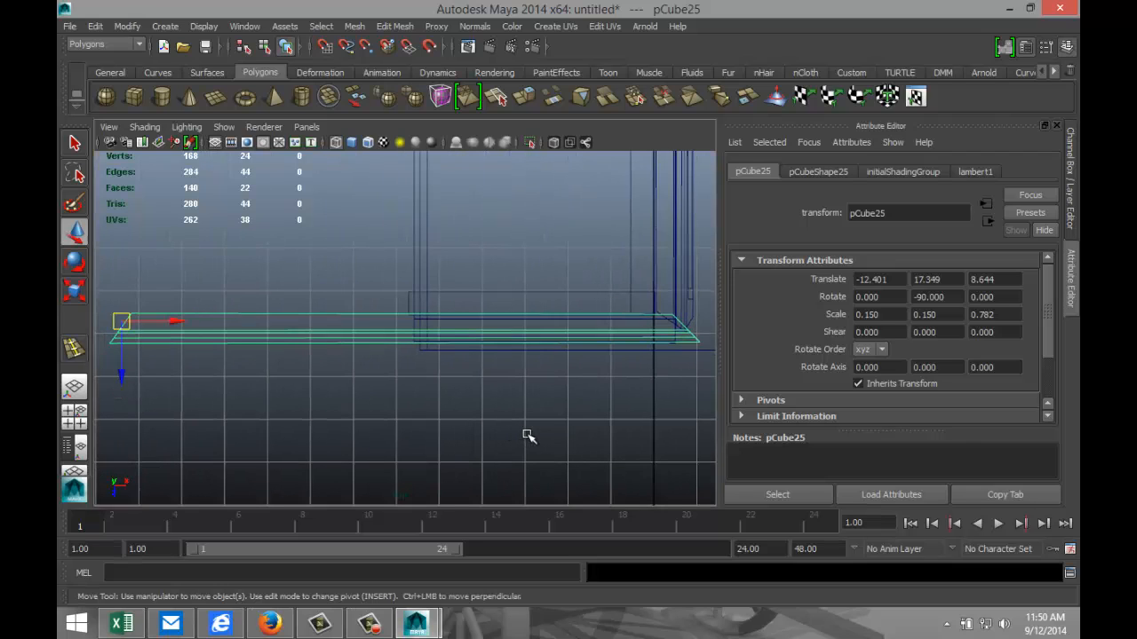
{"action": "left_click_drag", "start_coordinate": [121, 322], "coordinate": [107, 323]}
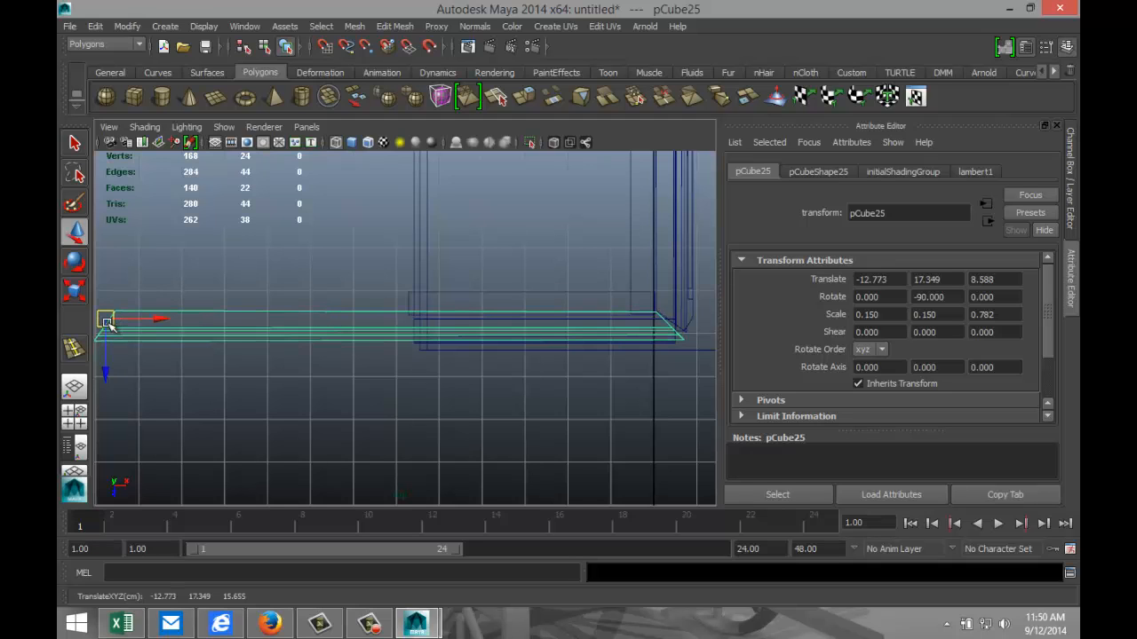
{"action": "scroll", "coordinate": [430, 406], "scroll_direction": "down", "scroll_amount": 4}
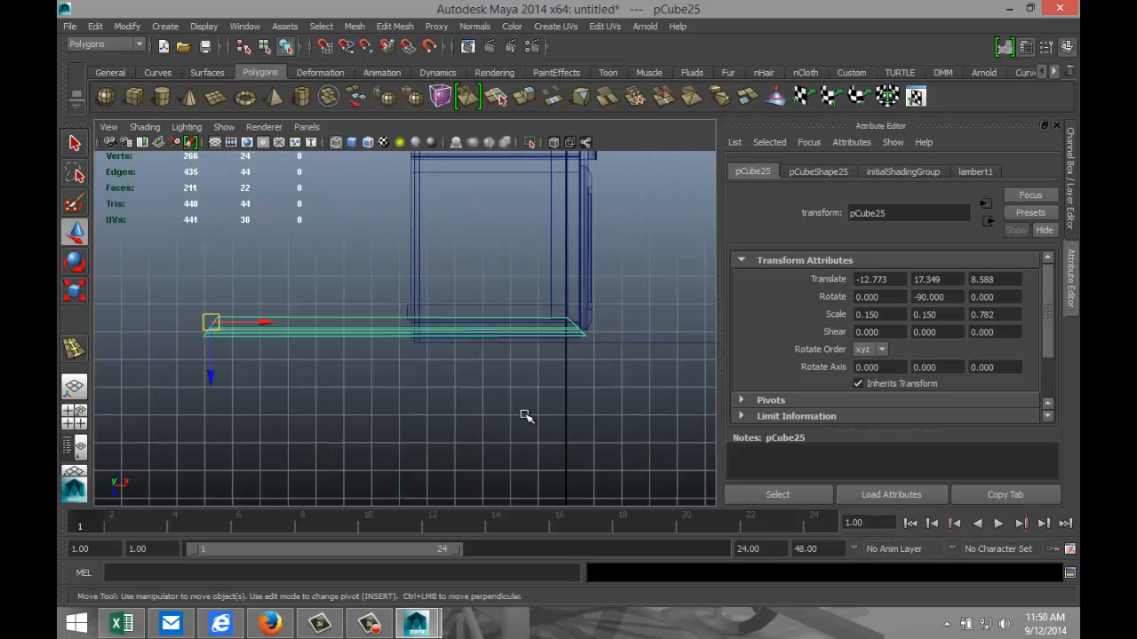
Step: Move the front molding's outer corner vertices in the top view so its tip meets the end molding's outer miter point
{"action": "left_click_drag", "start_coordinate": [395, 405], "coordinate": [568, 347], "text": "alt"}
{"action": "right_click_drag", "start_coordinate": [560, 291], "coordinate": [513, 296]}
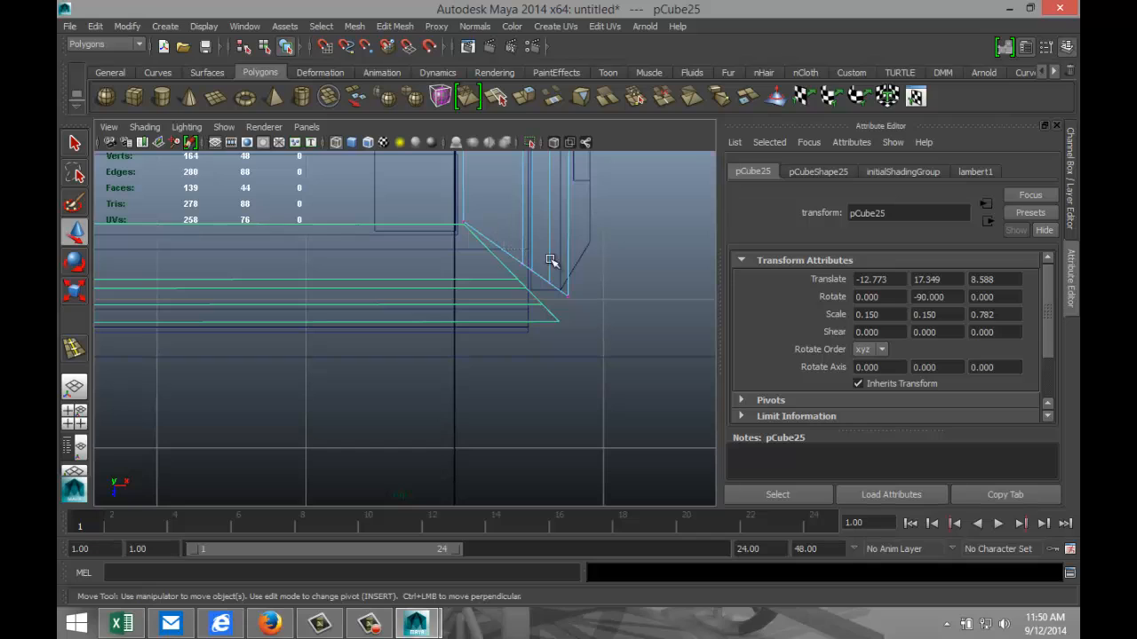
{"action": "left_click", "coordinate": [544, 280]}
{"action": "left_click_drag", "start_coordinate": [546, 334], "coordinate": [544, 345]}
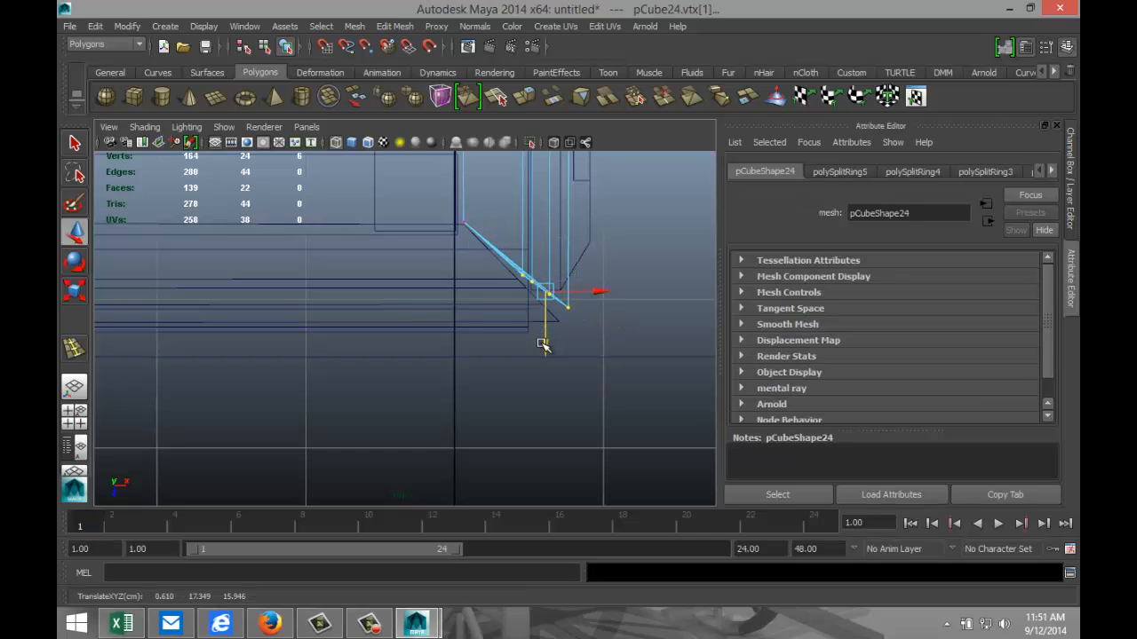
{"action": "left_click_drag", "start_coordinate": [545, 295], "coordinate": [533, 304]}
{"action": "left_click", "coordinate": [495, 397]}
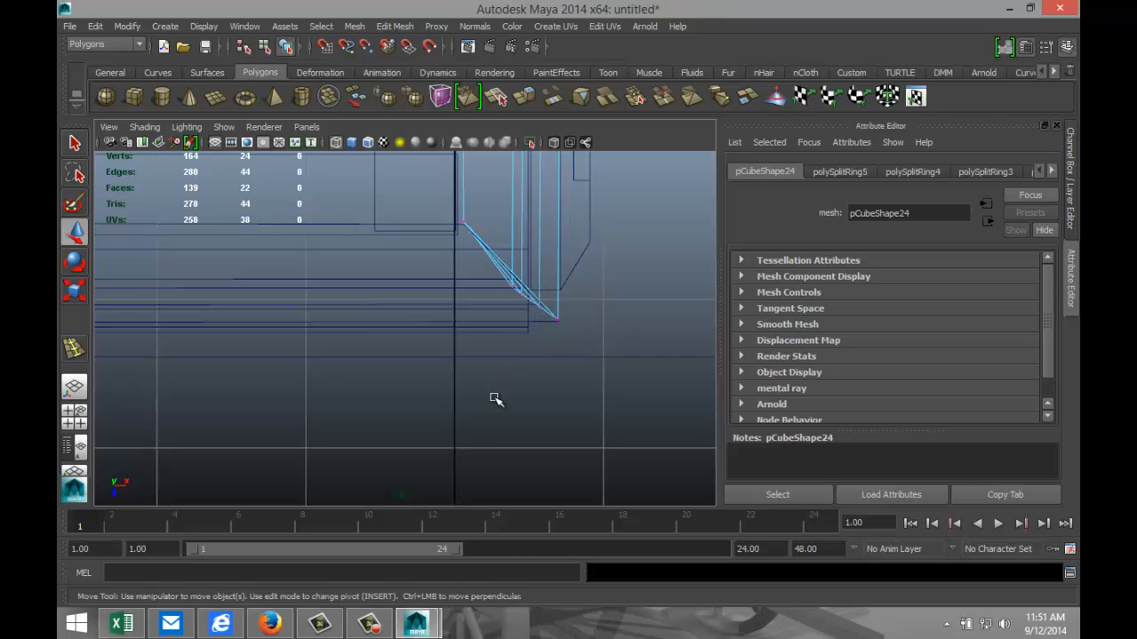
Step: Reposition the front molding's intermediate corner vertices individually so they all lie along the straight miter diagonal
{"action": "left_click", "coordinate": [525, 298]}
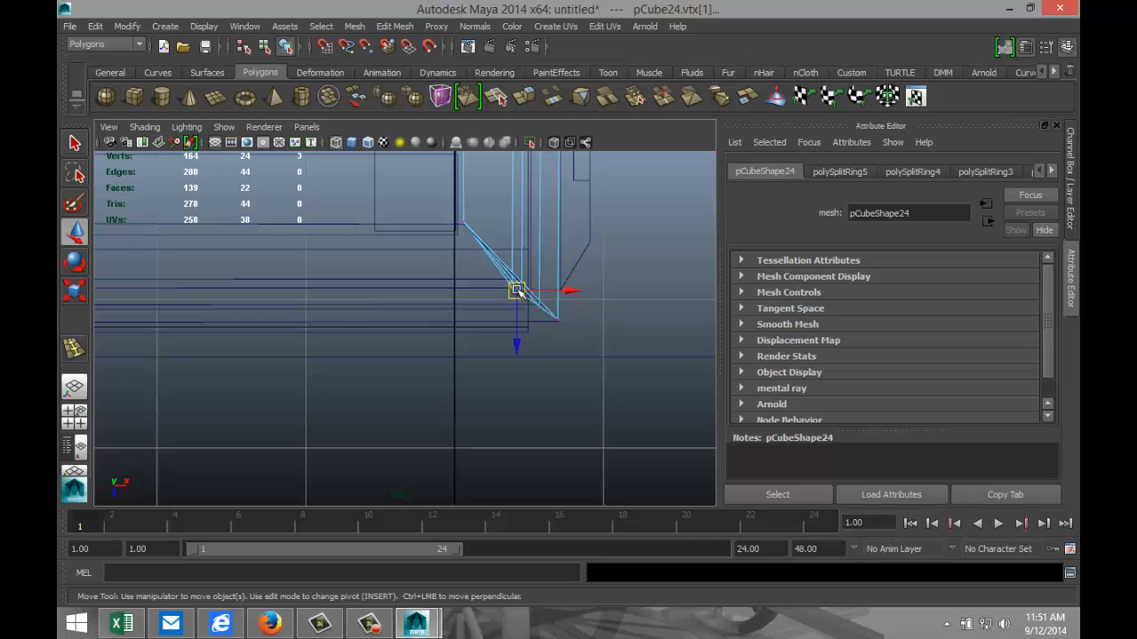
{"action": "mouse_move", "coordinate": [518, 291]}
{"action": "left_mouse_down"}
{"action": "mouse_move", "coordinate": [518, 280]}
{"action": "mouse_move", "coordinate": [540, 303]}
{"action": "mouse_move", "coordinate": [514, 284]}
{"action": "left_mouse_up"}
{"action": "left_click", "coordinate": [564, 345]}
{"action": "left_click", "coordinate": [538, 305]}
{"action": "left_click", "coordinate": [511, 274]}
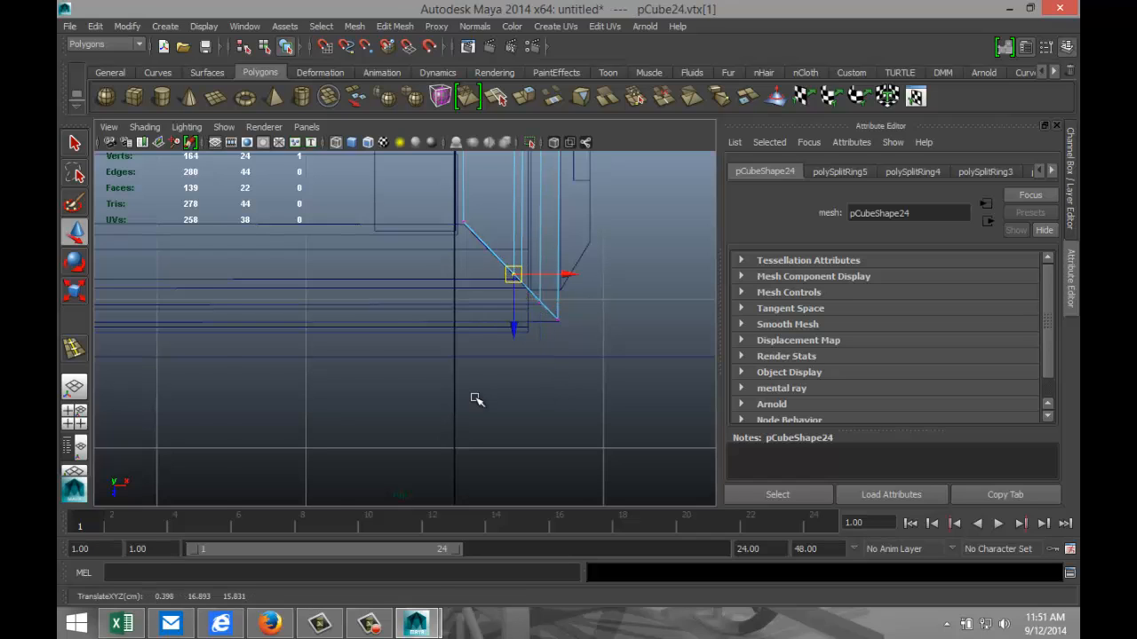
{"action": "scroll", "coordinate": [479, 397], "scroll_direction": "down", "scroll_amount": 3}
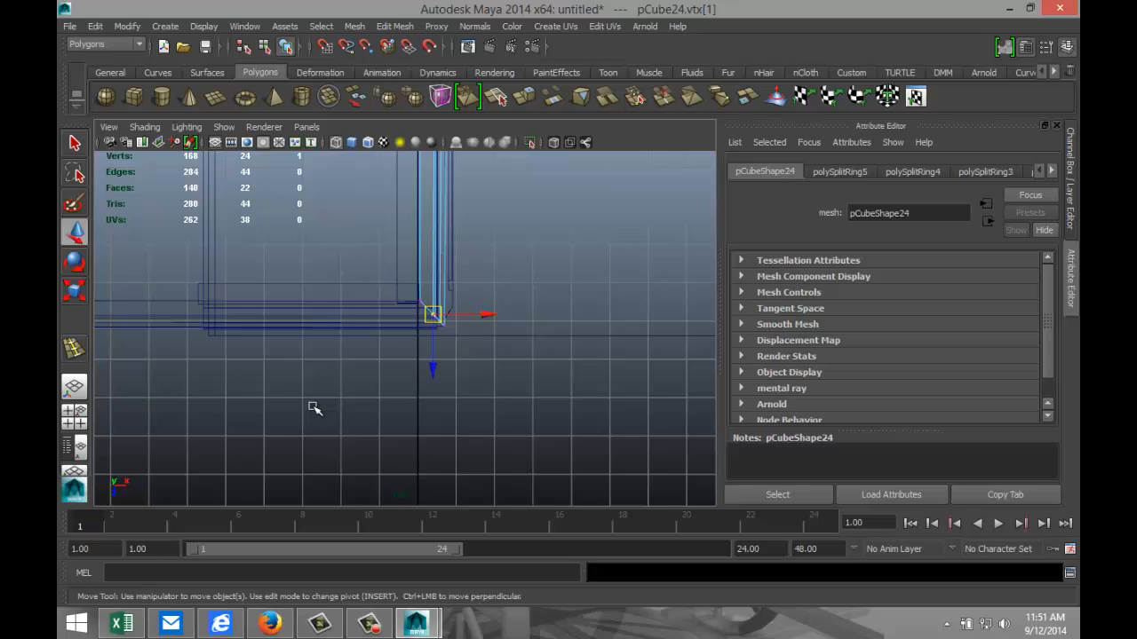
{"action": "scroll", "coordinate": [313, 408], "scroll_direction": "down", "scroll_amount": 2}
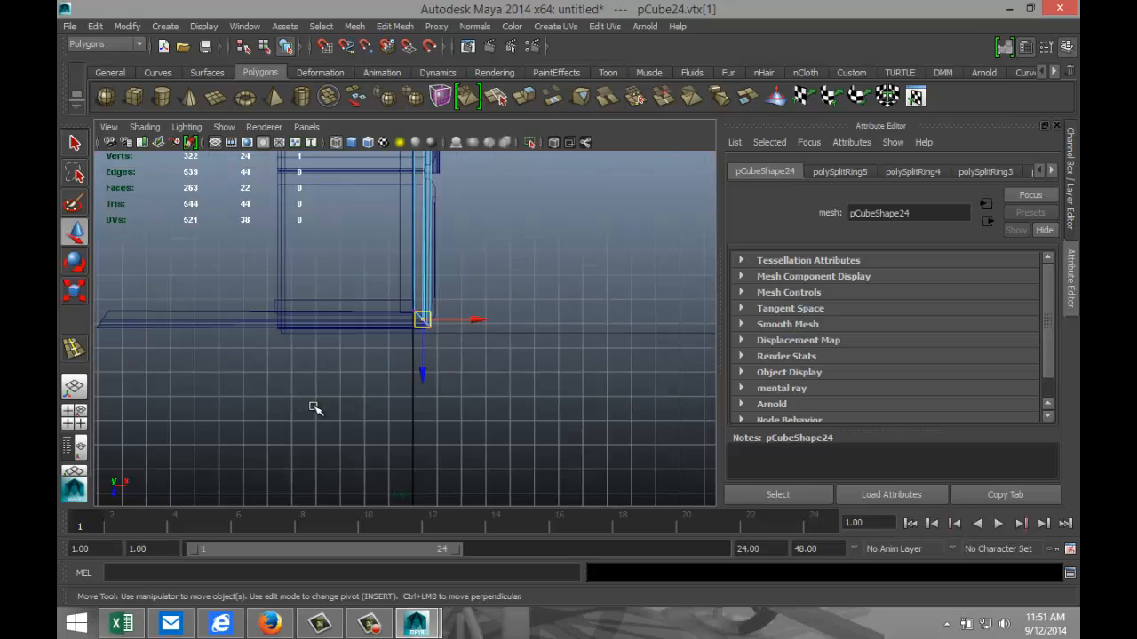
Step: Inspect the mitered molding corner and the end molding's overhang past the wall in the perspective view
{"action": "left_click", "coordinate": [73, 417]}
{"action": "key", "text": "space"}
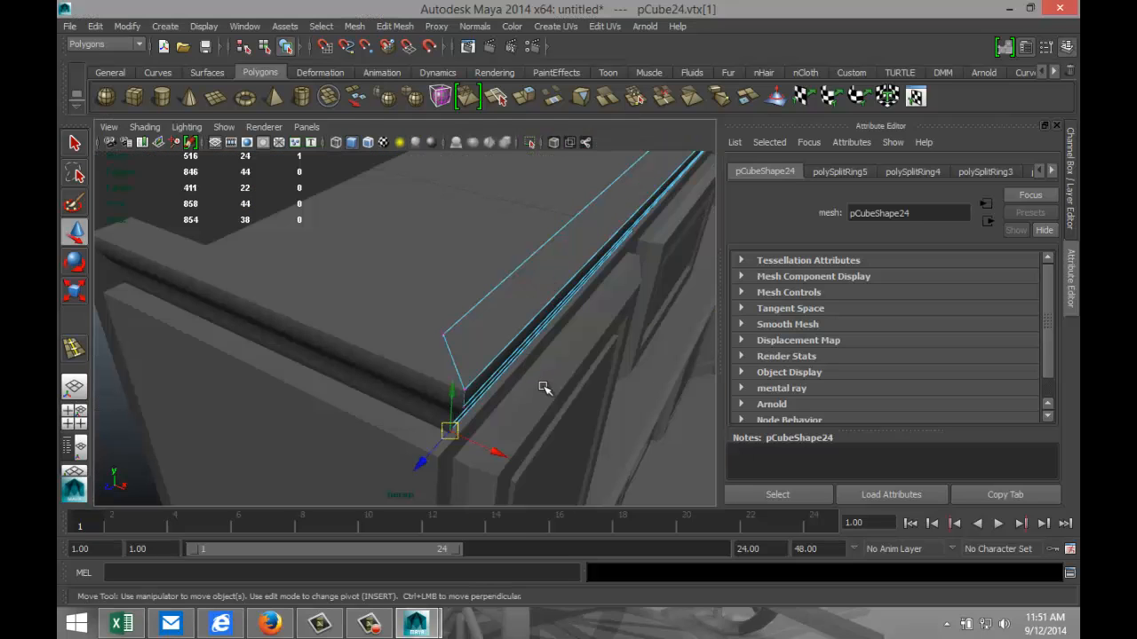
{"action": "left_click_drag", "start_coordinate": [538, 389], "coordinate": [515, 431], "text": "alt"}
{"action": "left_click", "coordinate": [385, 418]}
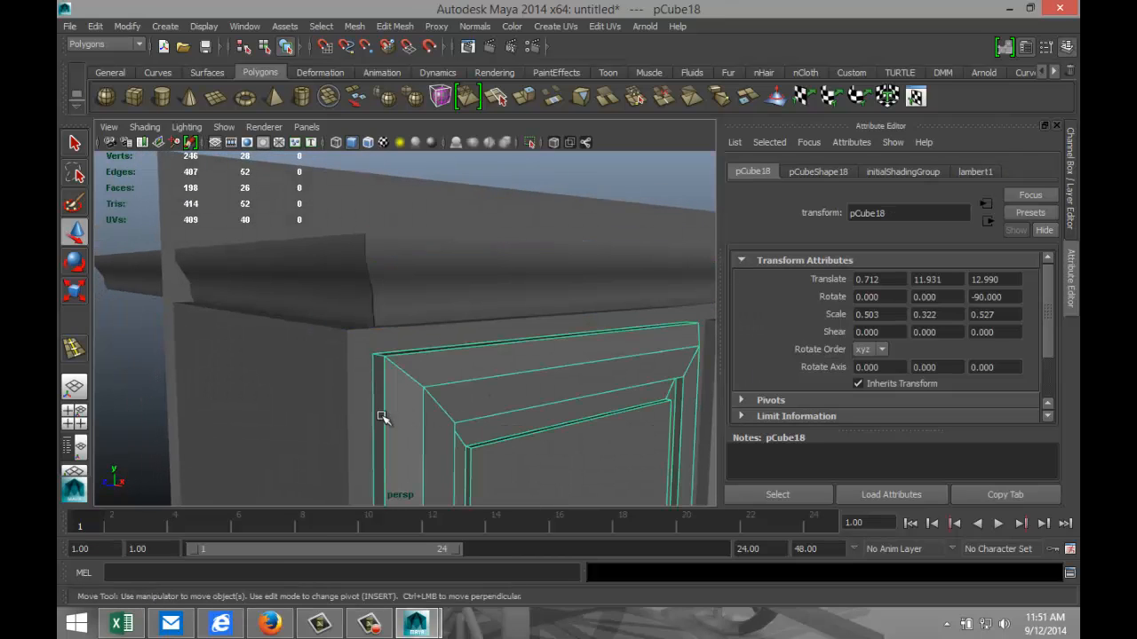
{"action": "left_click_drag", "start_coordinate": [323, 385], "coordinate": [401, 433], "text": "alt"}
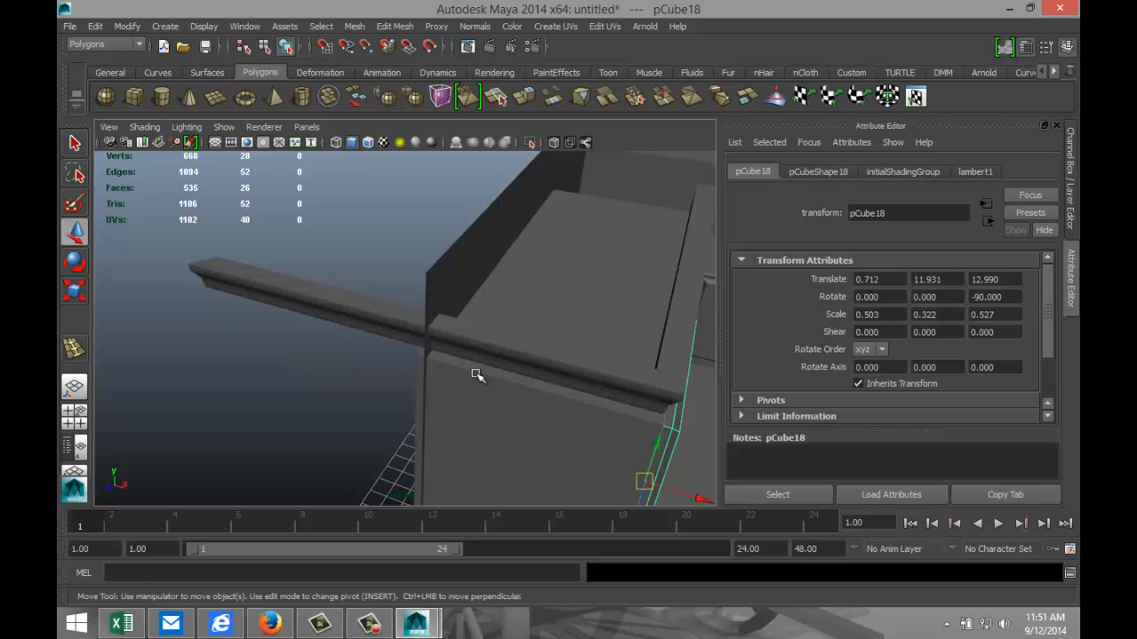
{"action": "left_click_drag", "start_coordinate": [437, 399], "coordinate": [376, 401], "text": "alt"}
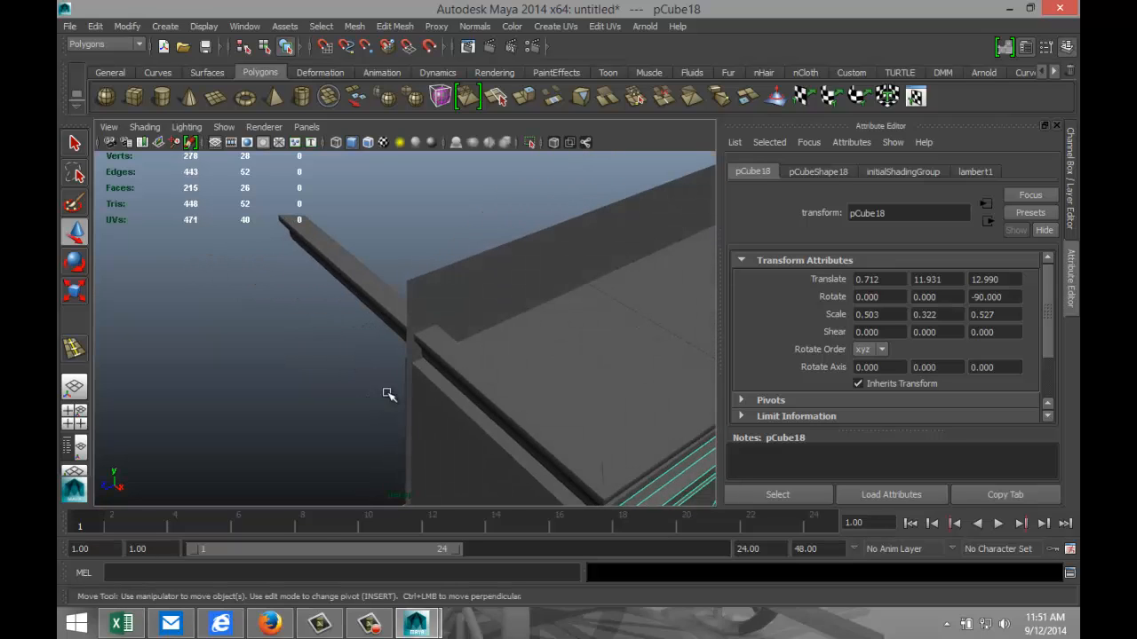
Step: Duplicate the end molding and move the copy along Z to about 16.7, clear of the cabinet
{"action": "left_click", "coordinate": [349, 278]}
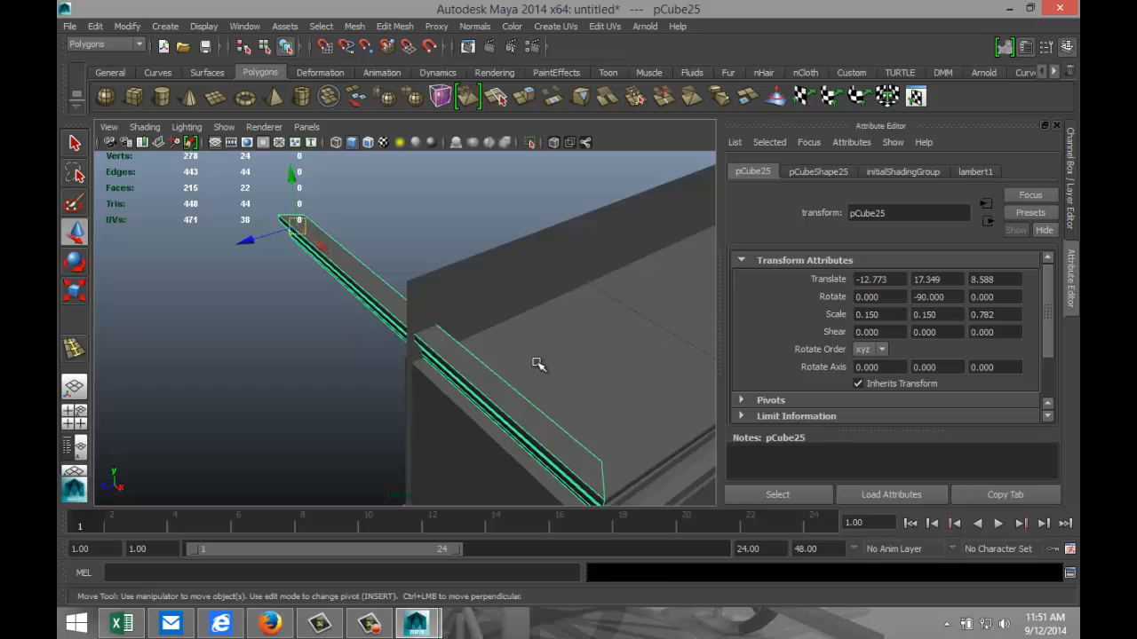
{"action": "key", "text": "ctrl+d"}
{"action": "right_click_drag", "start_coordinate": [551, 362], "coordinate": [429, 337], "text": "alt"}
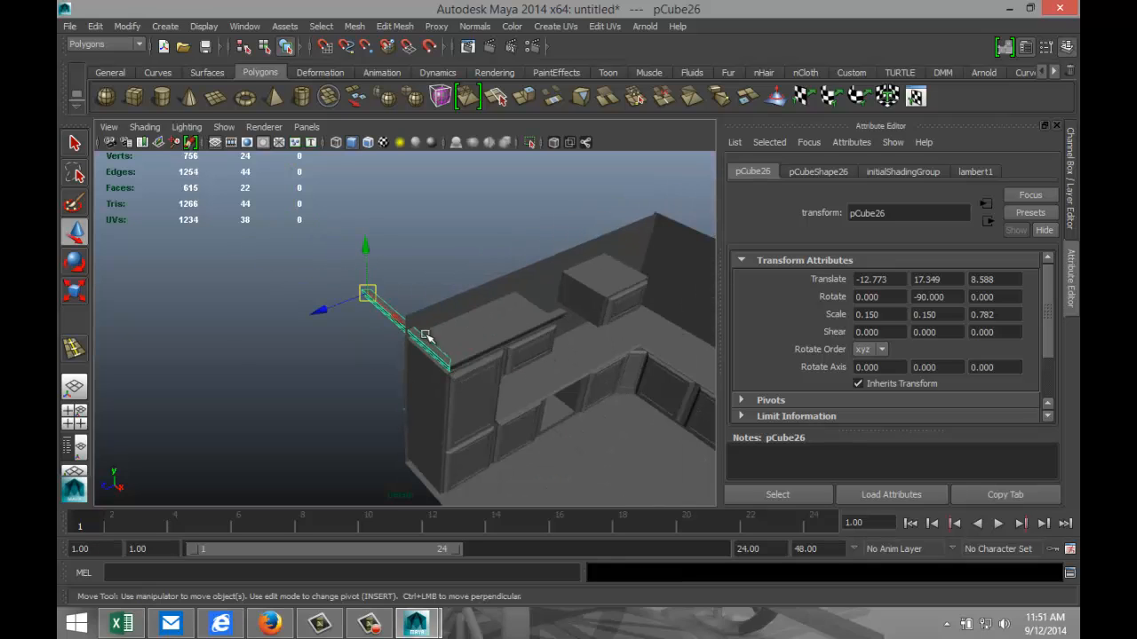
{"action": "left_click_drag", "start_coordinate": [322, 309], "coordinate": [322, 241]}
Step: Rotate the new molding copy around the vertical axis and set its Y rotation to exactly 90
{"action": "key", "text": "e"}
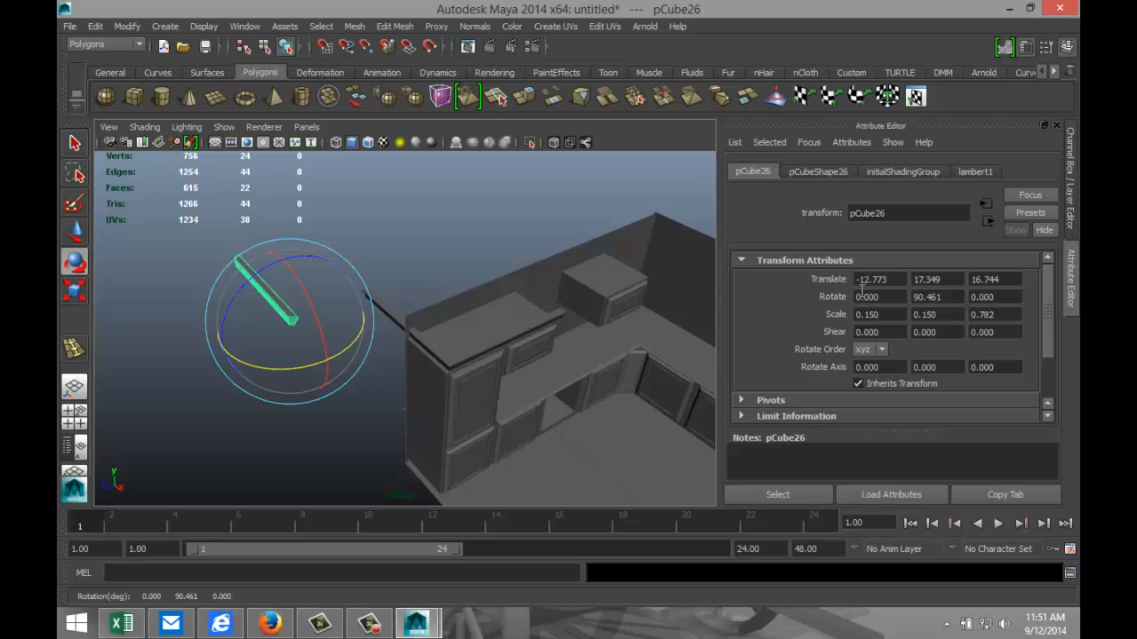
{"action": "left_click", "coordinate": [930, 297]}
{"action": "key", "text": "Return"}
{"action": "left_click", "coordinate": [287, 343]}
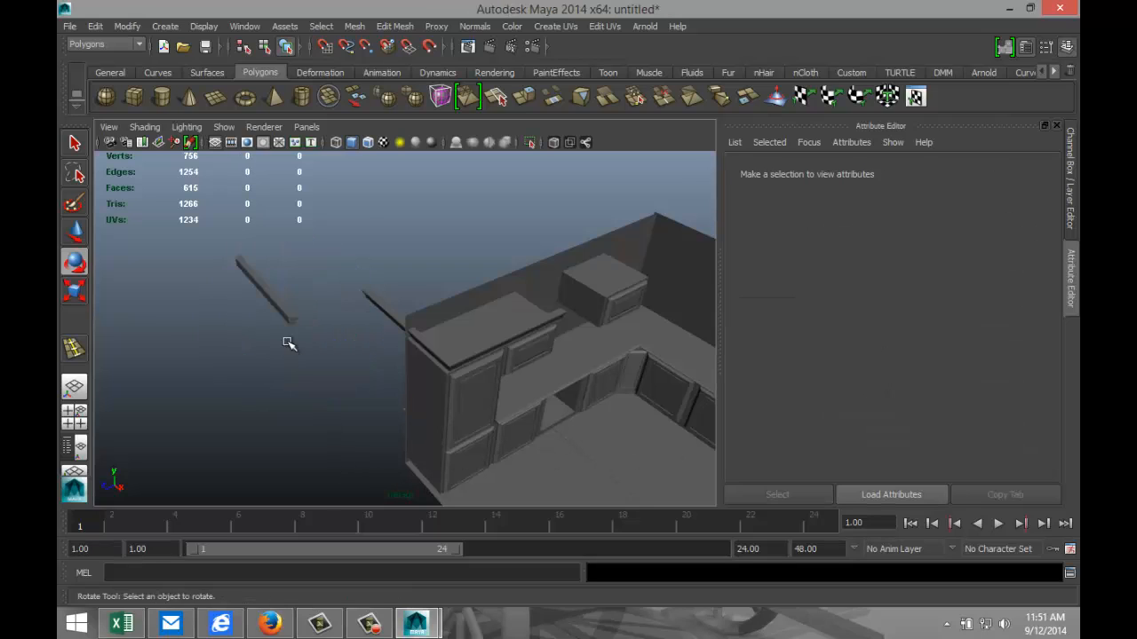
Step: Move the rotated molding copy to the upper cabinets' opposite end, at about X 0.04 and Z -3.75
{"action": "left_click", "coordinate": [292, 313]}
{"action": "key", "text": "w"}
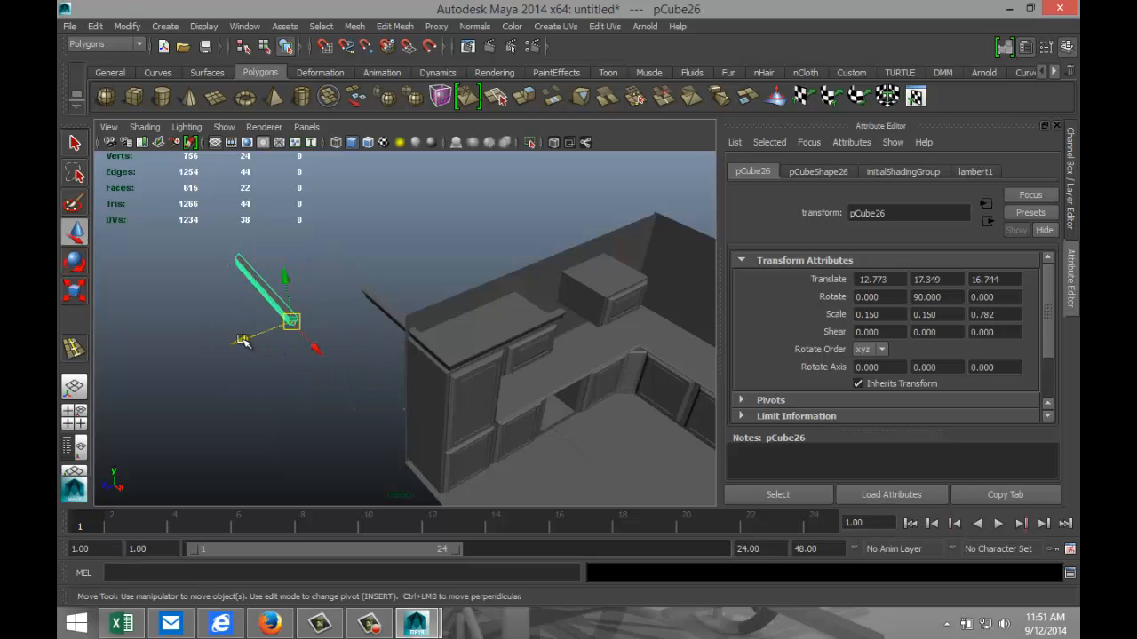
{"action": "left_click_drag", "start_coordinate": [244, 340], "coordinate": [329, 411]}
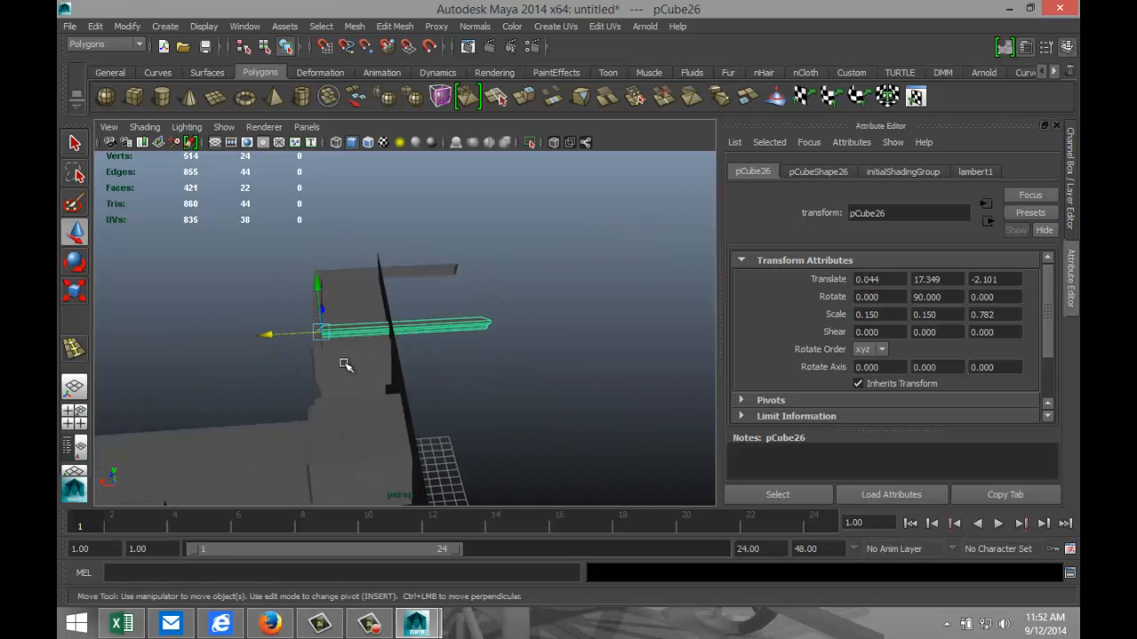
{"action": "left_click_drag", "start_coordinate": [346, 364], "coordinate": [349, 411], "text": "alt"}
{"action": "left_click_drag", "start_coordinate": [317, 305], "coordinate": [318, 311]}
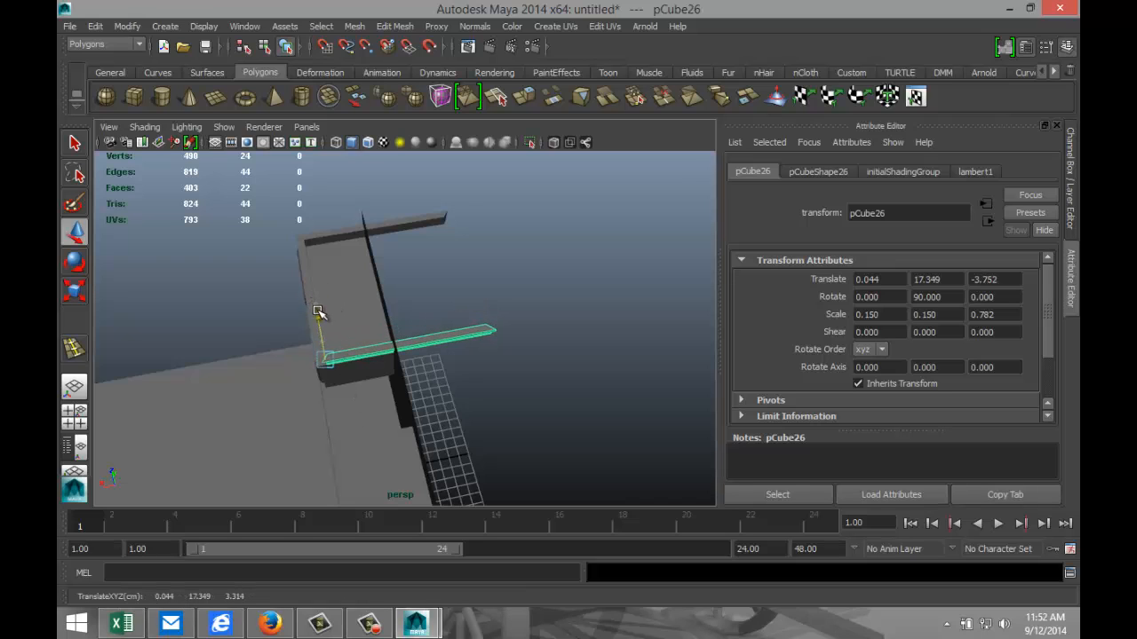
Step: Adjust the molding copy along Z to about -3.33 in the top view, near the upper cabinets' far end
{"action": "left_click", "coordinate": [74, 416]}
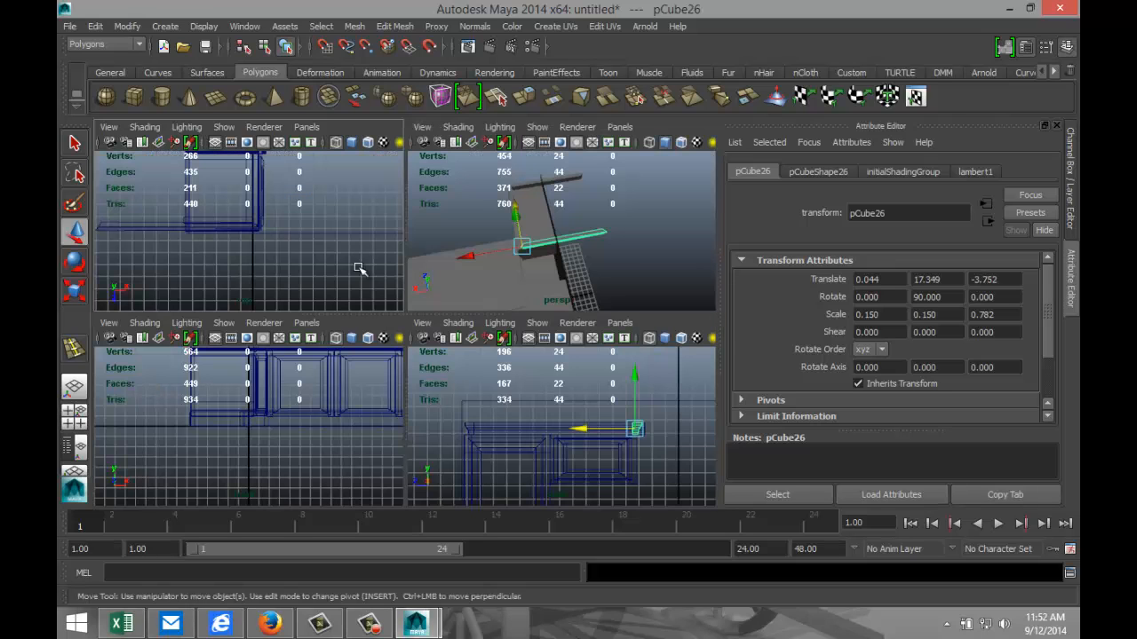
{"action": "key", "text": "space"}
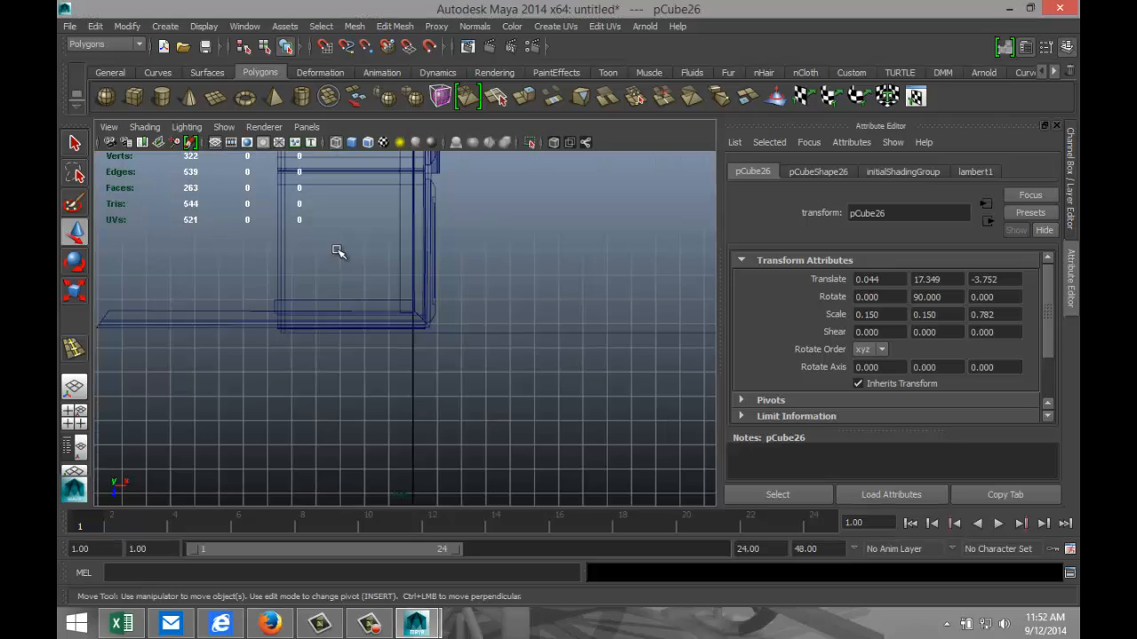
{"action": "scroll", "coordinate": [369, 272], "scroll_direction": "up", "scroll_amount": 3}
{"action": "middle_click_drag", "start_coordinate": [369, 271], "coordinate": [436, 417], "text": "alt"}
{"action": "scroll", "coordinate": [452, 296], "scroll_direction": "up", "scroll_amount": 5}
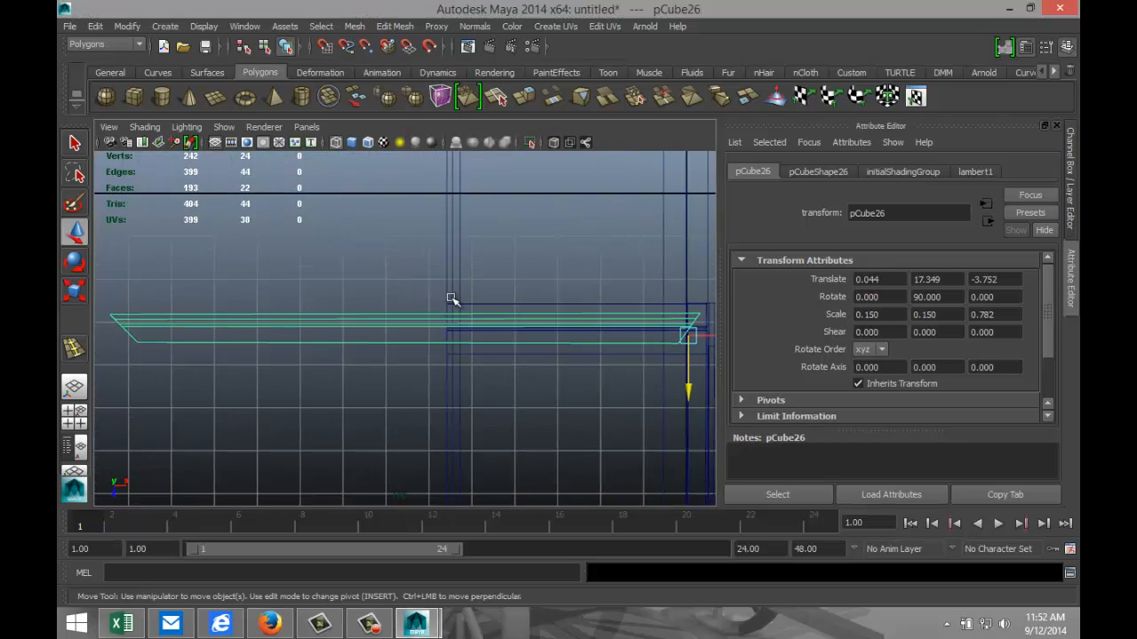
{"action": "scroll", "coordinate": [462, 318], "scroll_direction": "down", "scroll_amount": 3}
{"action": "scroll", "coordinate": [638, 382], "scroll_direction": "up", "scroll_amount": 5}
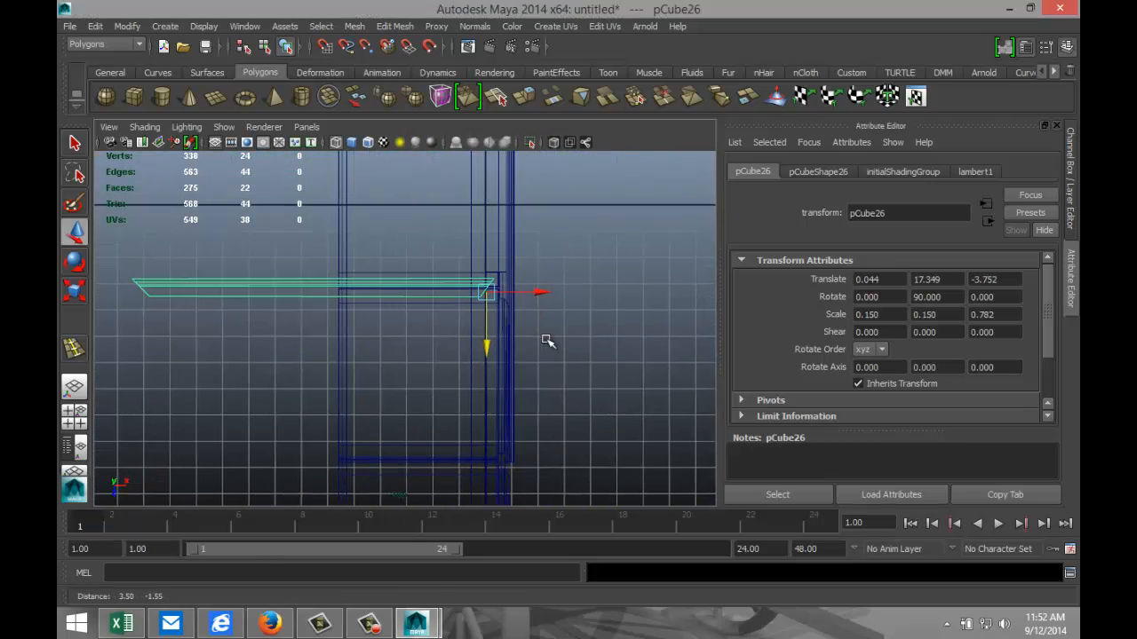
{"action": "scroll", "coordinate": [546, 342], "scroll_direction": "up", "scroll_amount": 1}
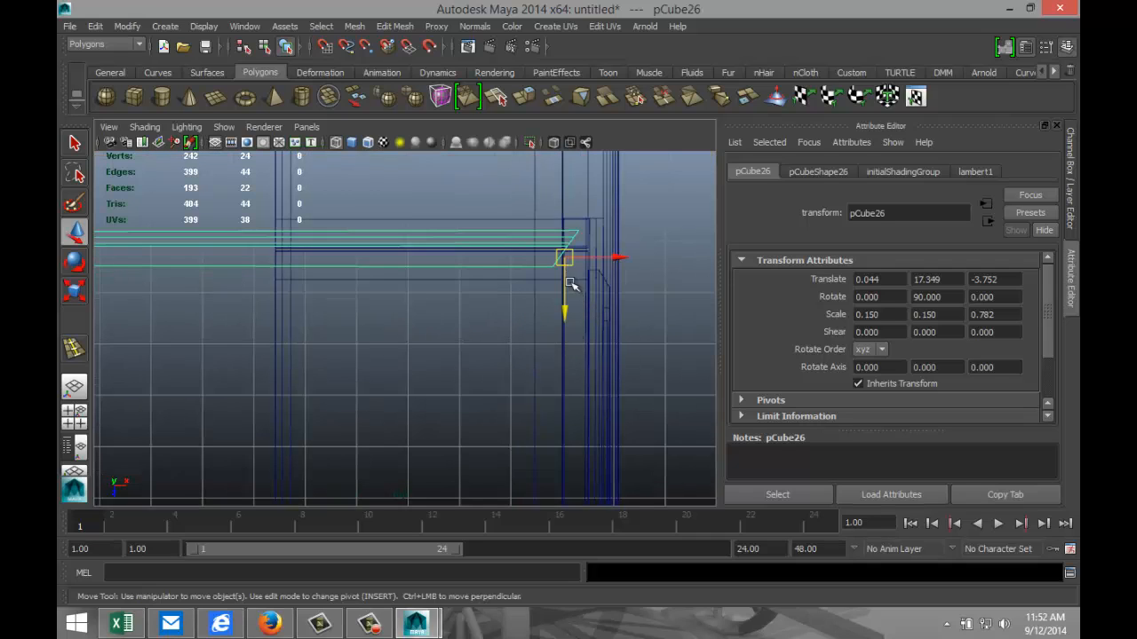
{"action": "left_click_drag", "start_coordinate": [565, 307], "coordinate": [565, 330]}
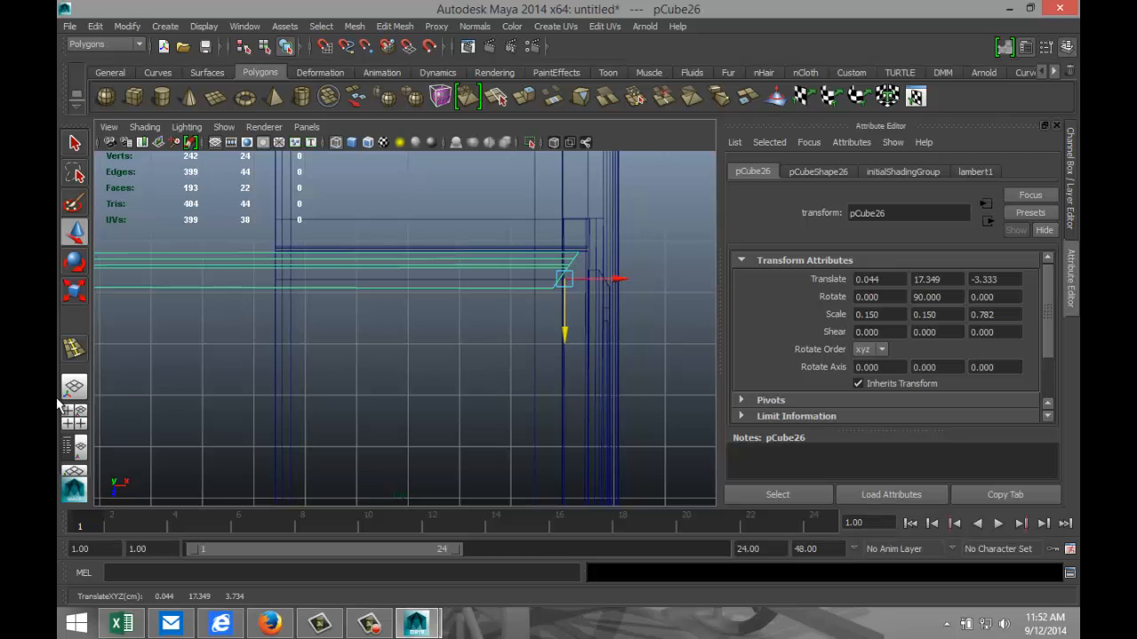
Step: Fine-tune the molding copy's Z position to about -3.48 in the perspective view, checking its fit against the cabinet end
{"action": "left_click", "coordinate": [74, 411]}
{"action": "key", "text": "space"}
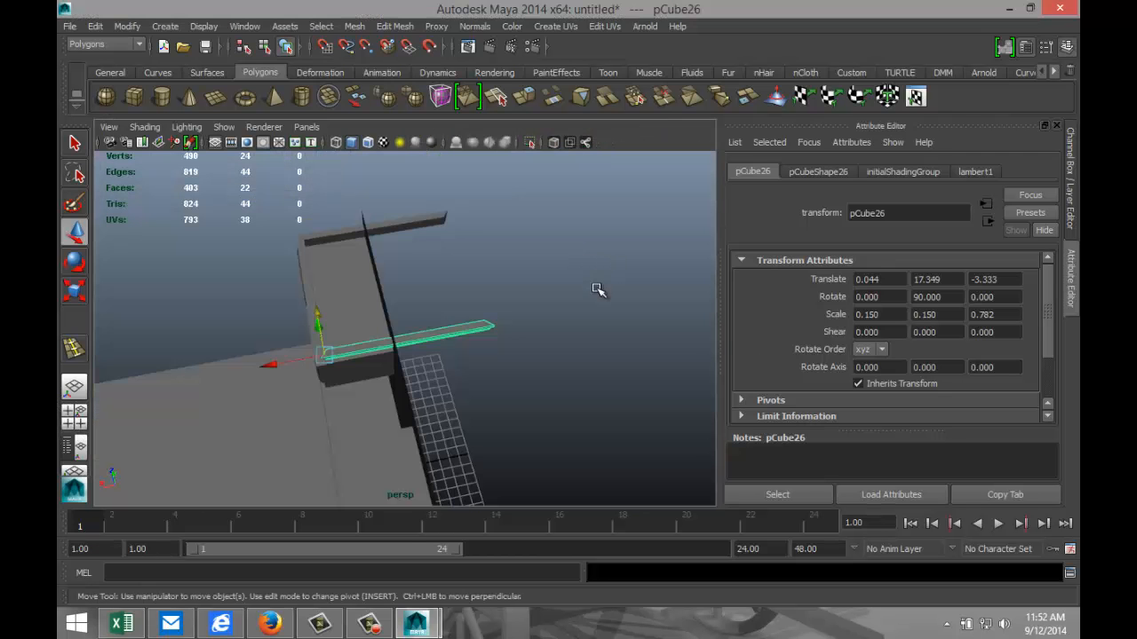
{"action": "left_click_drag", "start_coordinate": [597, 290], "coordinate": [393, 368], "text": "alt"}
{"action": "scroll", "coordinate": [400, 371], "scroll_direction": "up", "scroll_amount": 5}
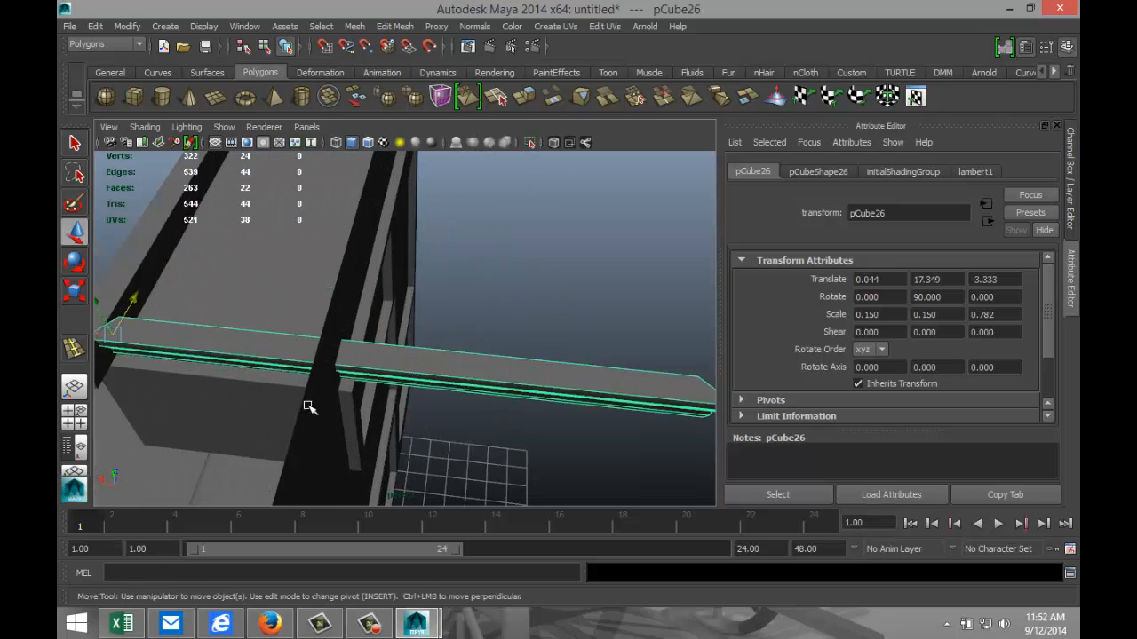
{"action": "left_click_drag", "start_coordinate": [308, 407], "coordinate": [447, 429], "text": "alt"}
{"action": "left_click_drag", "start_coordinate": [328, 445], "coordinate": [480, 384]}
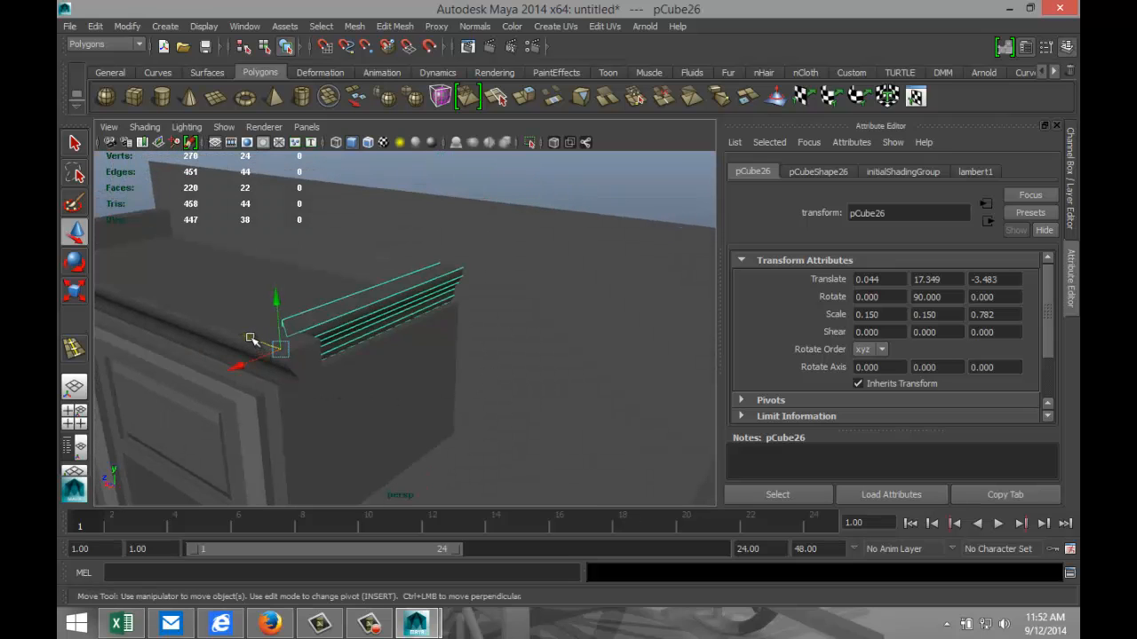
Step: Move the rotated molding copy along Z to about -3.61 at the cabinet end and check its fit
{"action": "left_click_drag", "start_coordinate": [251, 338], "coordinate": [255, 335]}
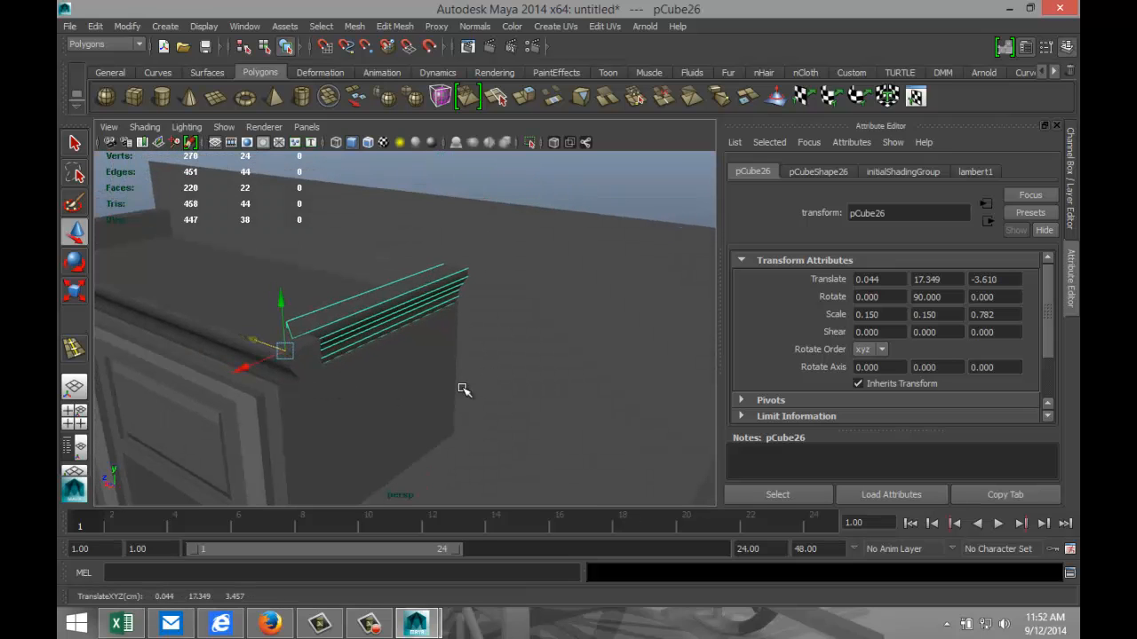
{"action": "left_click_drag", "start_coordinate": [463, 389], "coordinate": [368, 488], "text": "alt"}
{"action": "scroll", "coordinate": [404, 414], "scroll_direction": "down", "scroll_amount": 3}
{"action": "scroll", "coordinate": [402, 414], "scroll_direction": "up", "scroll_amount": 3}
Step: Try to shorten the front molding by moving its far-end vertices along Z to the side molding's corner in the top view
{"action": "left_click", "coordinate": [286, 473]}
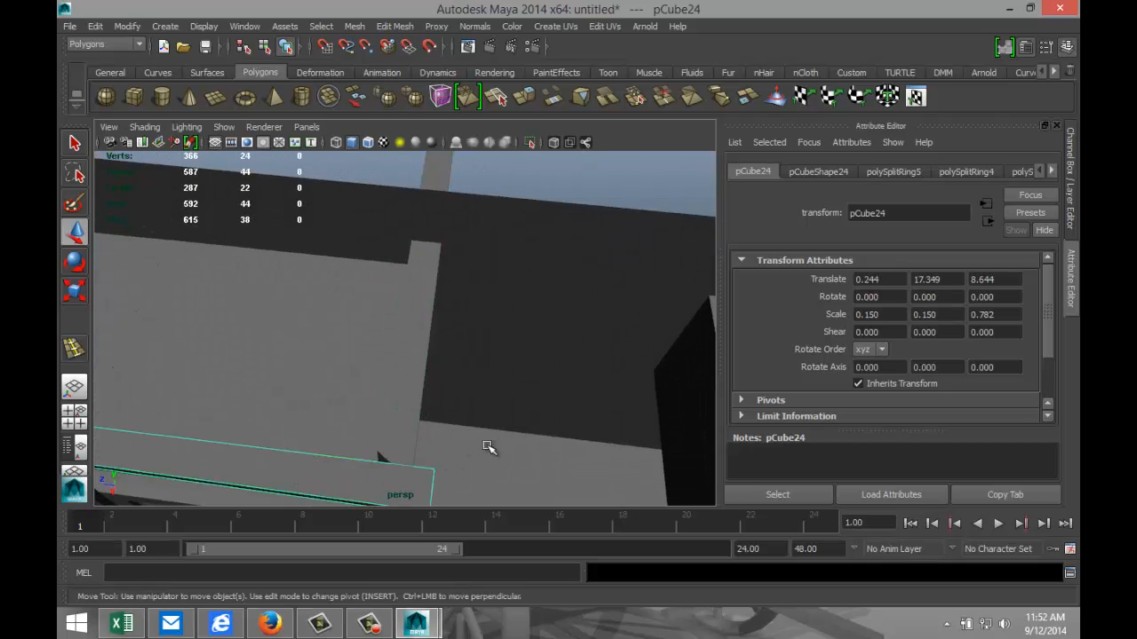
{"action": "left_click_drag", "start_coordinate": [491, 450], "coordinate": [507, 418], "text": "alt"}
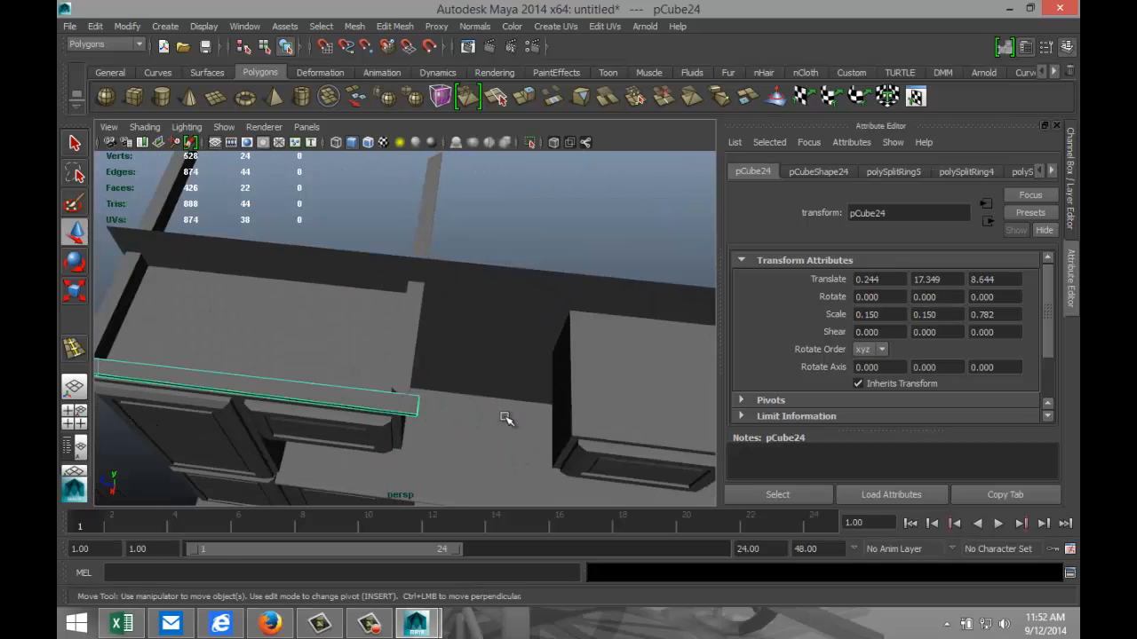
{"action": "left_click", "coordinate": [73, 413]}
{"action": "key", "text": "space"}
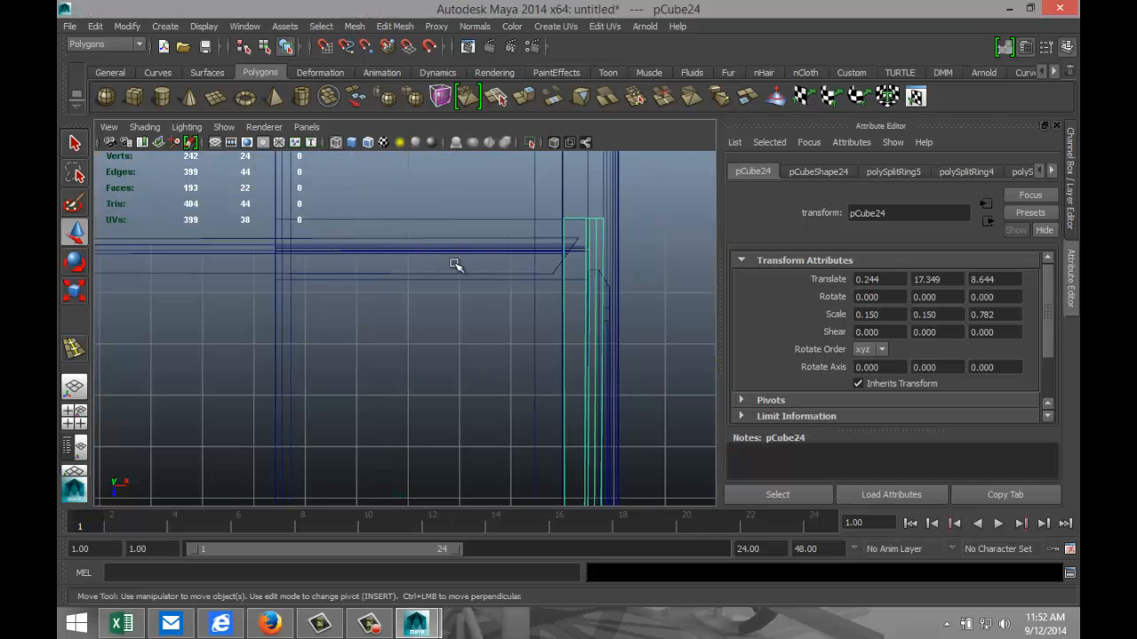
{"action": "scroll", "coordinate": [479, 269], "scroll_direction": "up", "scroll_amount": 3}
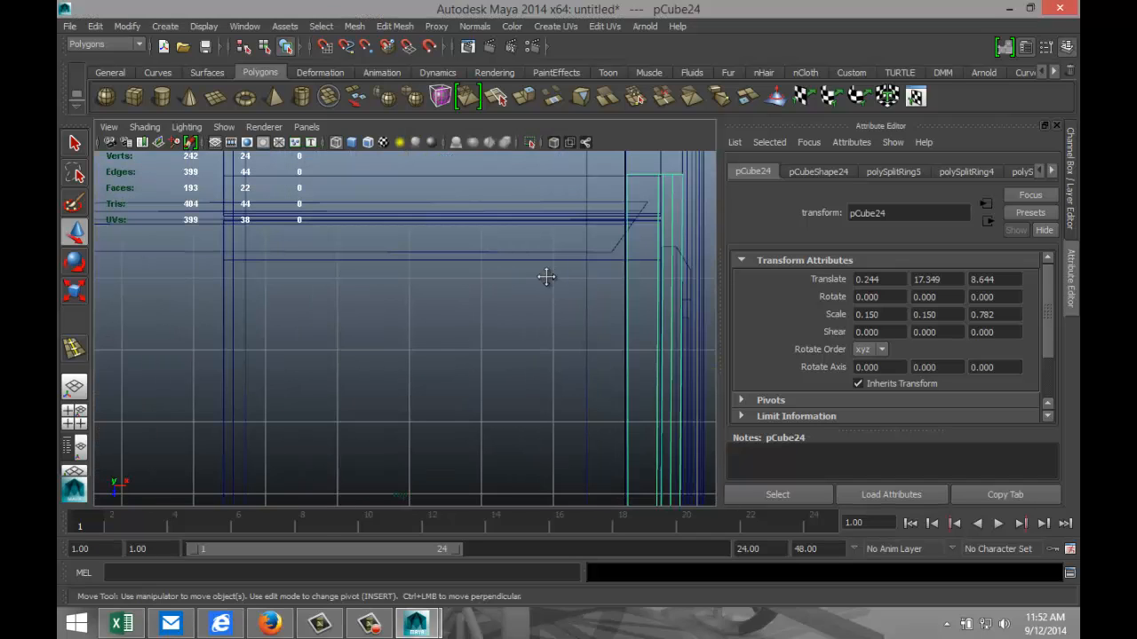
{"action": "middle_click_drag", "start_coordinate": [546, 277], "coordinate": [427, 261], "text": "alt"}
{"action": "right_click", "coordinate": [472, 180]}
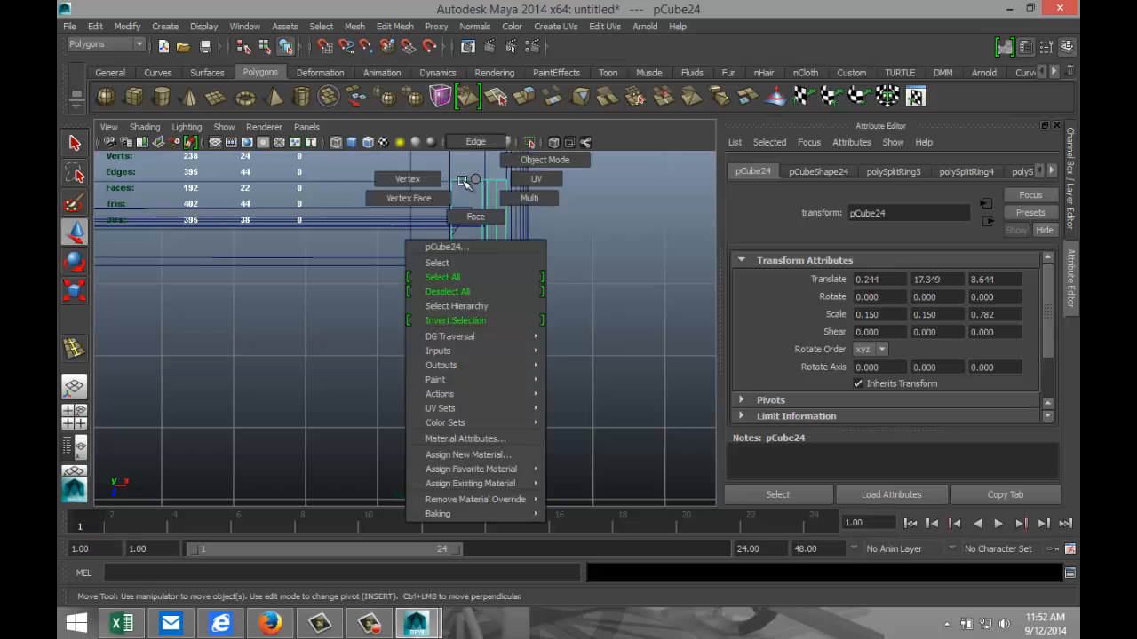
{"action": "left_click", "coordinate": [408, 178]}
{"action": "left_click_drag", "start_coordinate": [418, 166], "coordinate": [550, 214]}
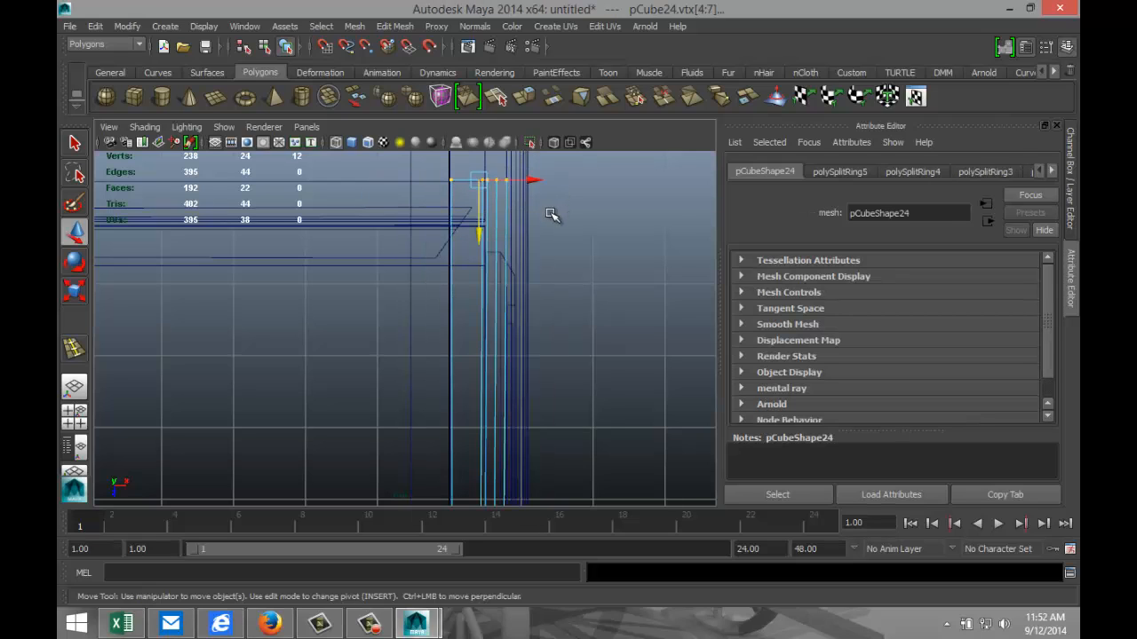
{"action": "left_click_drag", "start_coordinate": [477, 234], "coordinate": [480, 261]}
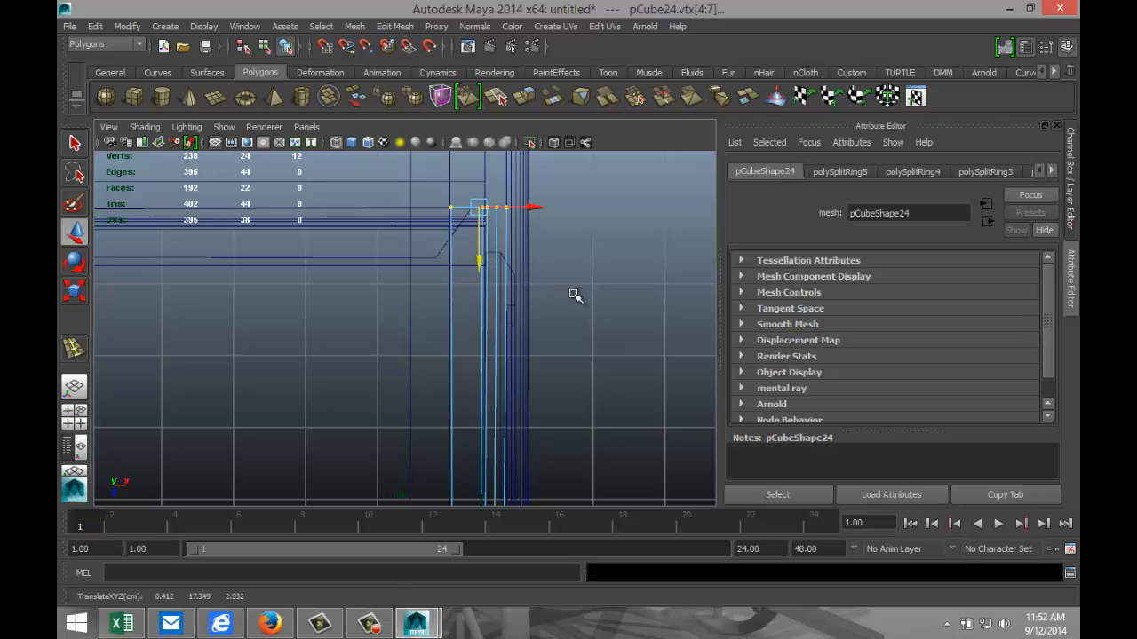
Step: Try to miter the front molding by rotating its end vertices and moving them onto the side molding's angled end
{"action": "key", "text": "e"}
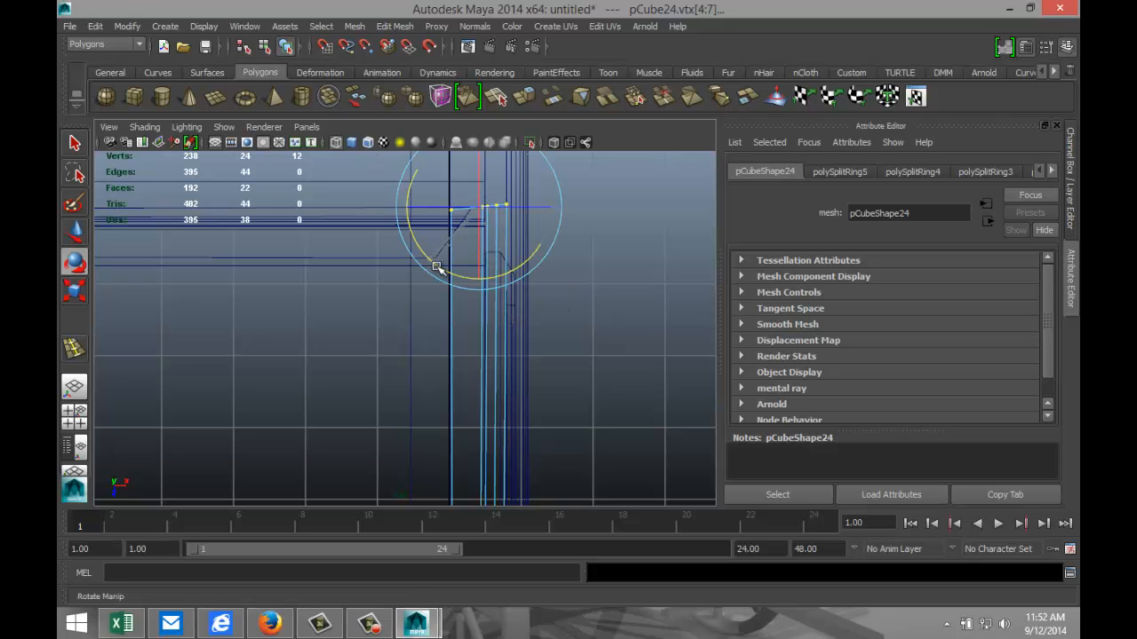
{"action": "left_click_drag", "start_coordinate": [444, 266], "coordinate": [496, 275]}
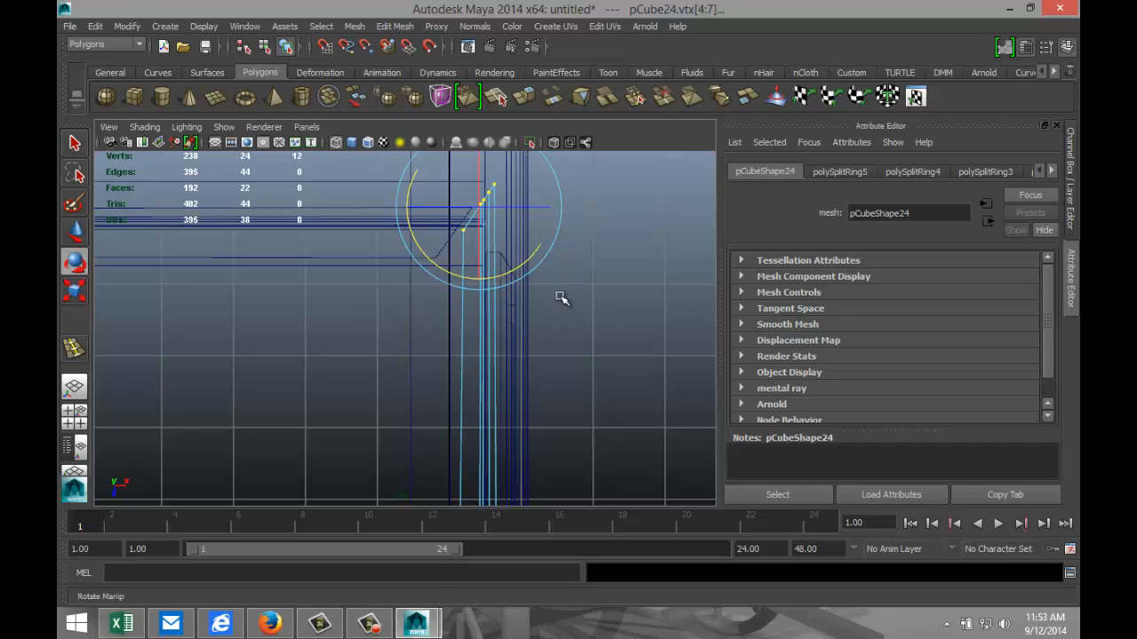
{"action": "key", "text": "w"}
{"action": "left_click_drag", "start_coordinate": [480, 204], "coordinate": [455, 233]}
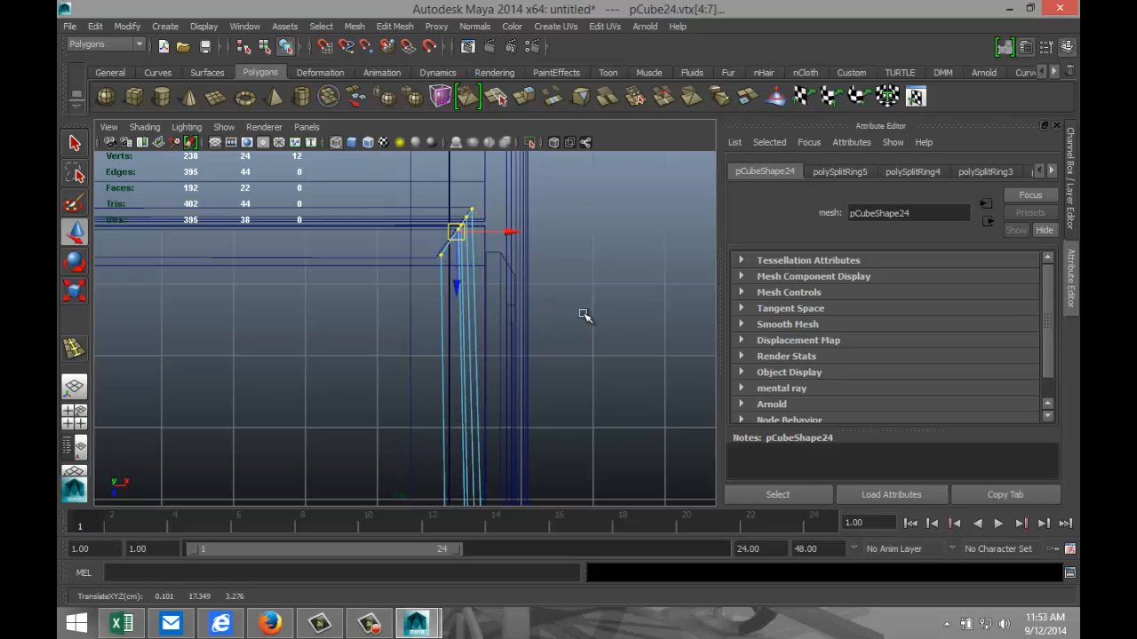
{"action": "scroll", "coordinate": [595, 322], "scroll_direction": "down", "scroll_amount": 4}
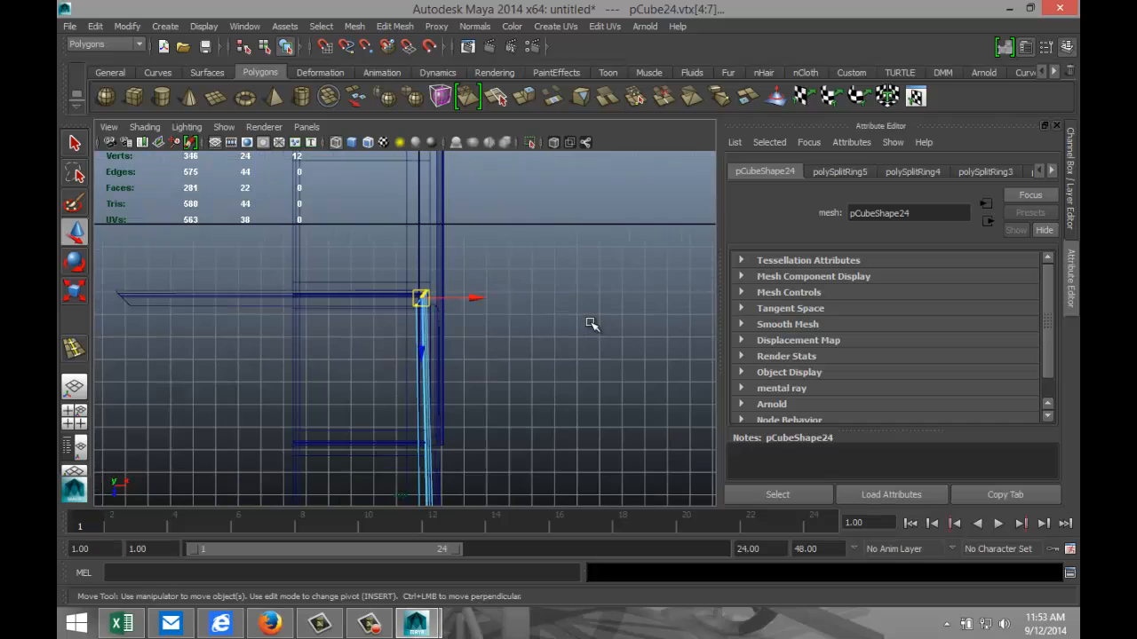
{"action": "scroll", "coordinate": [588, 327], "scroll_direction": "down", "scroll_amount": 4}
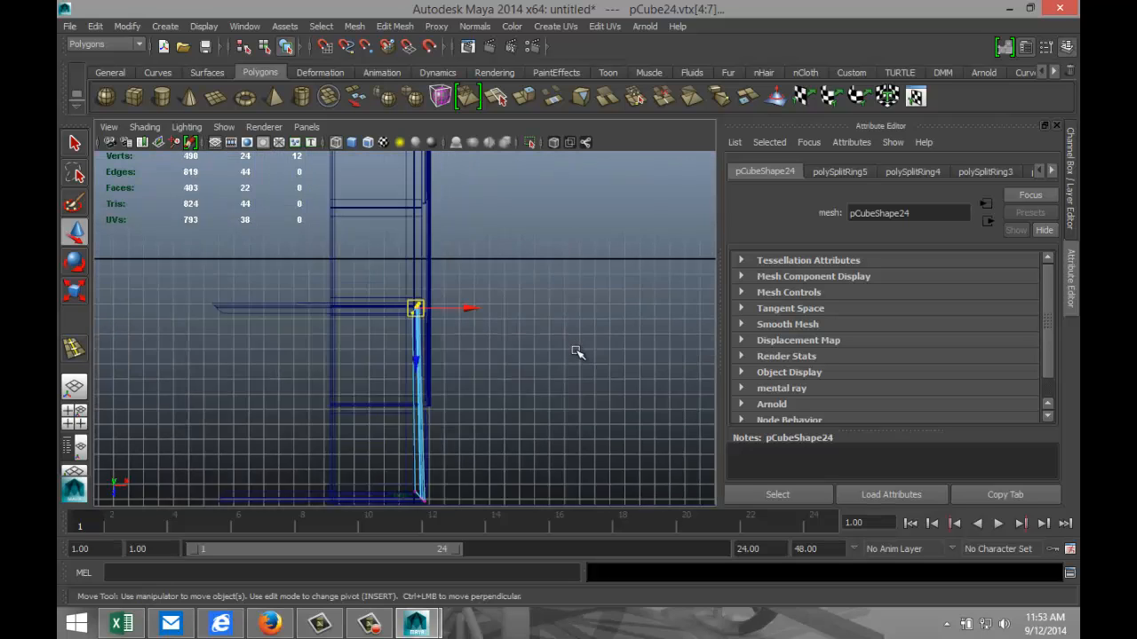
Step: Inspect the corner joint in the perspective view and undo the move, rotation and selection of the front molding's end vertices
{"action": "left_click", "coordinate": [79, 416]}
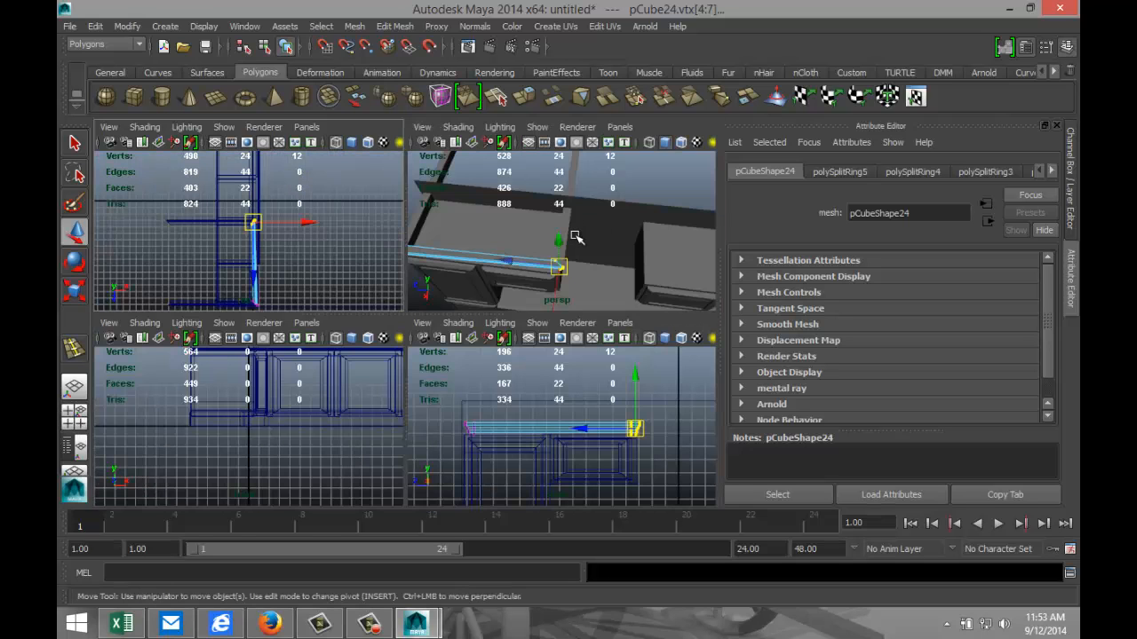
{"action": "key", "text": "space"}
{"action": "scroll", "coordinate": [524, 293], "scroll_direction": "down", "scroll_amount": 2}
{"action": "scroll", "coordinate": [524, 293], "scroll_direction": "up", "scroll_amount": 1}
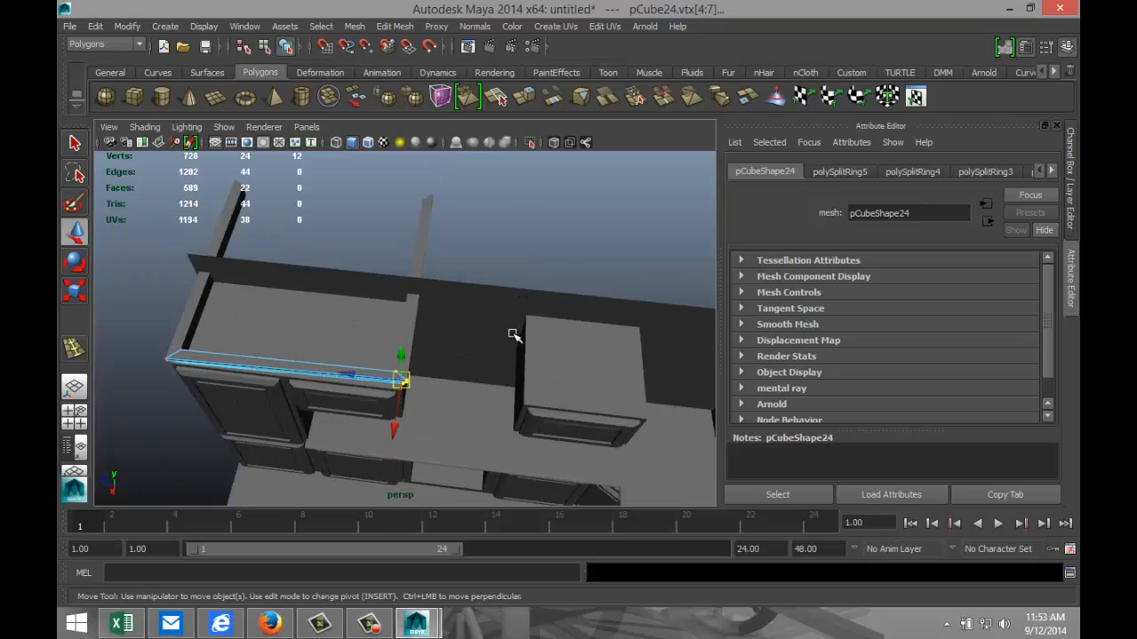
{"action": "left_click_drag", "start_coordinate": [530, 332], "coordinate": [375, 329], "text": "alt"}
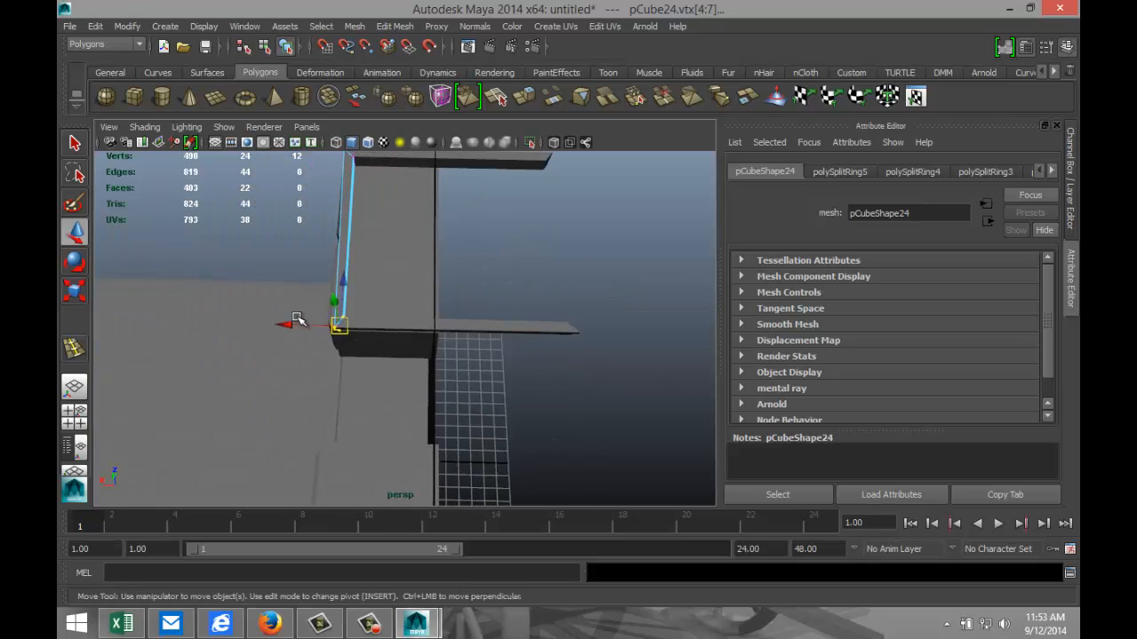
{"action": "key", "text": "ctrl+z"}
{"action": "key", "text": "ctrl+z"}
{"action": "key", "text": "ctrl+z"}
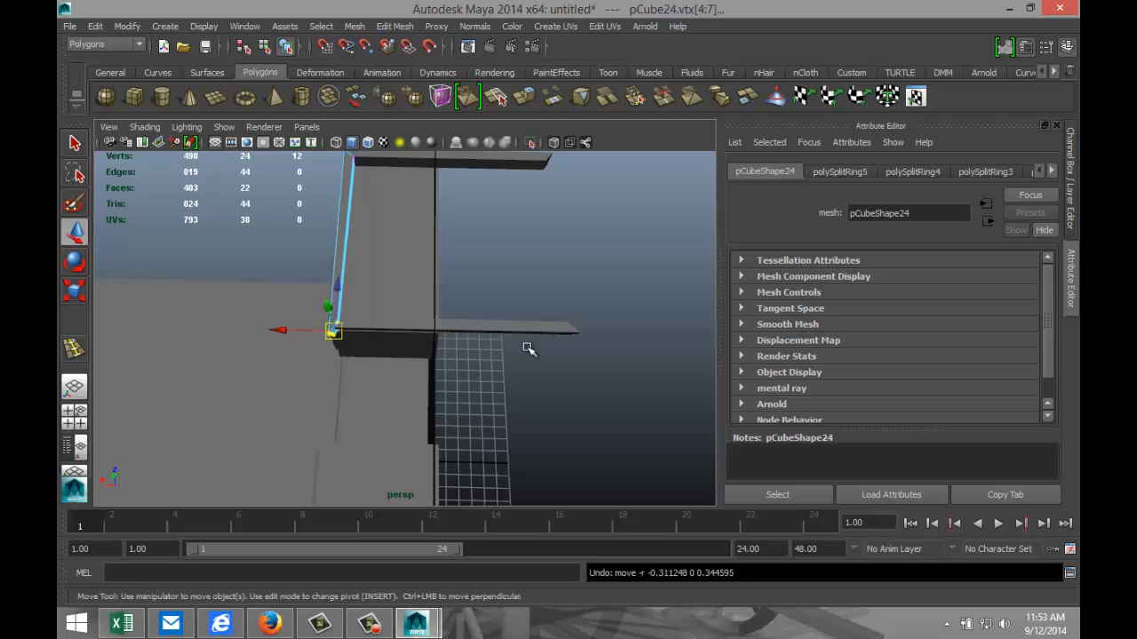
{"action": "key", "text": "ctrl+z"}
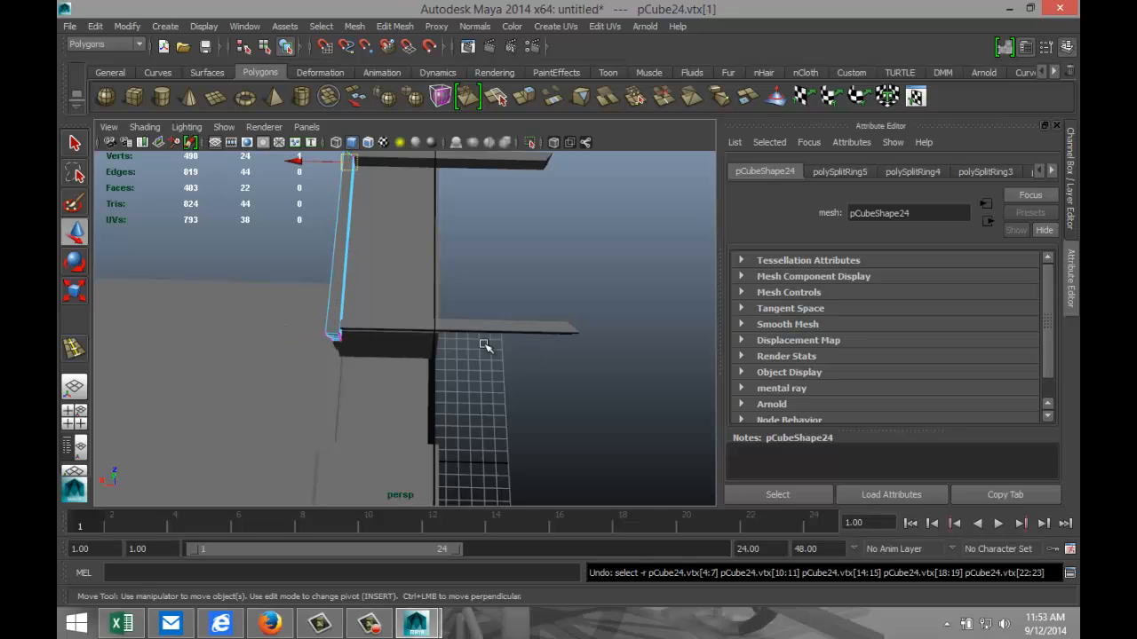
Step: Move the rotated side molding along X to about 0.42, comparing its position with the opposite side piece in the top view
{"action": "left_click", "coordinate": [400, 325]}
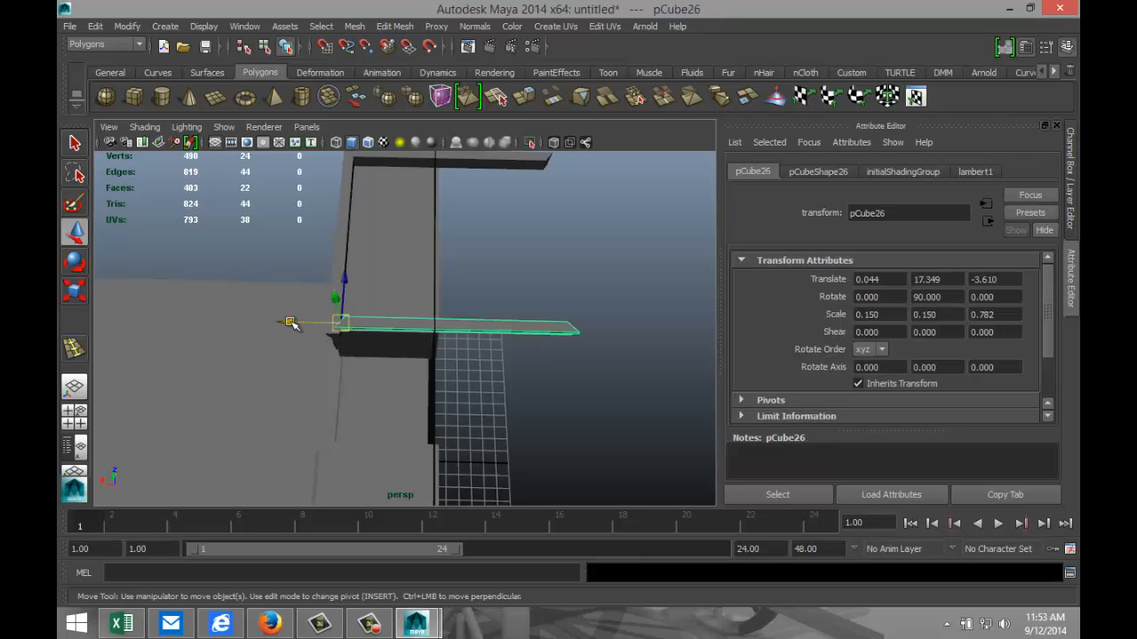
{"action": "left_click_drag", "start_coordinate": [288, 323], "coordinate": [277, 322]}
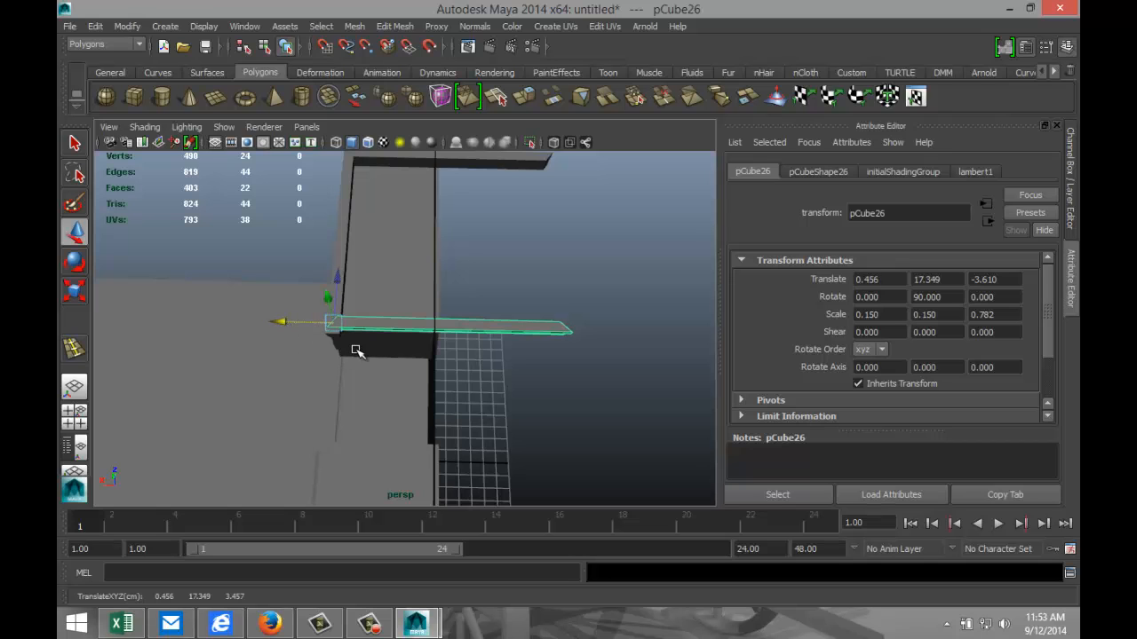
{"action": "left_click", "coordinate": [87, 417]}
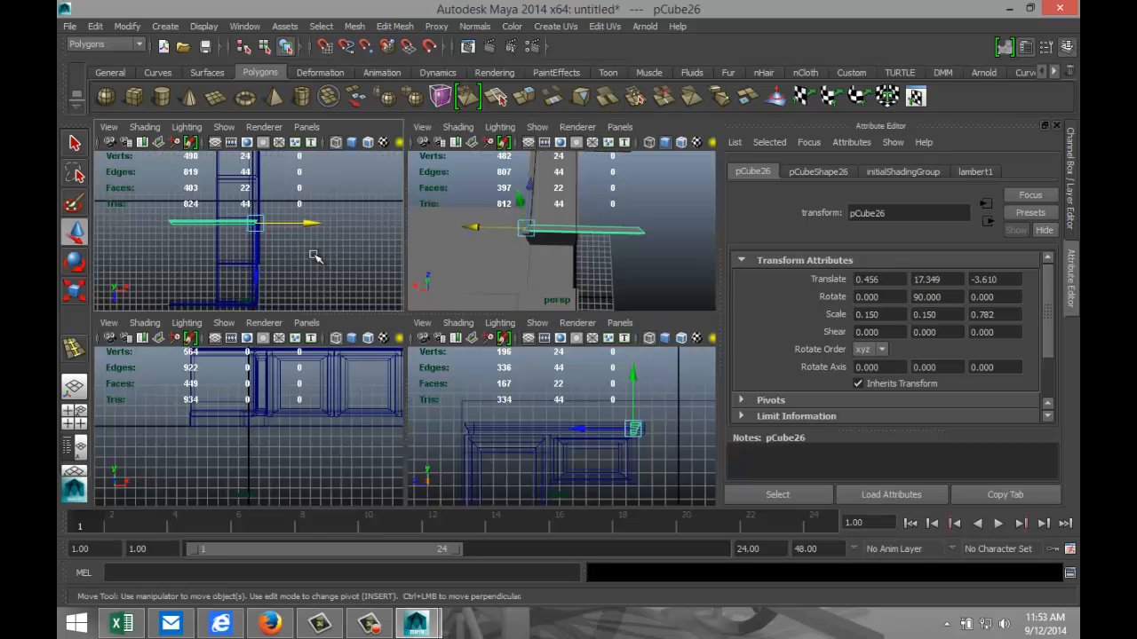
{"action": "key", "text": "space"}
{"action": "scroll", "coordinate": [543, 334], "scroll_direction": "up", "scroll_amount": 4}
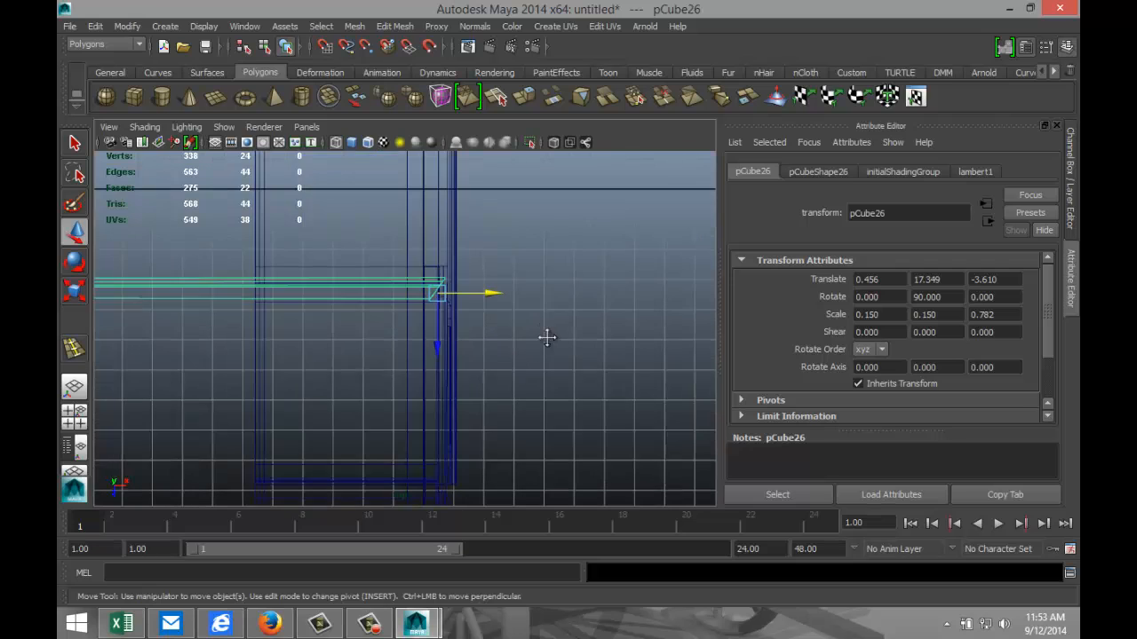
{"action": "middle_click_drag", "start_coordinate": [545, 337], "coordinate": [537, 170], "text": "alt"}
{"action": "scroll", "coordinate": [533, 238], "scroll_direction": "down", "scroll_amount": 2}
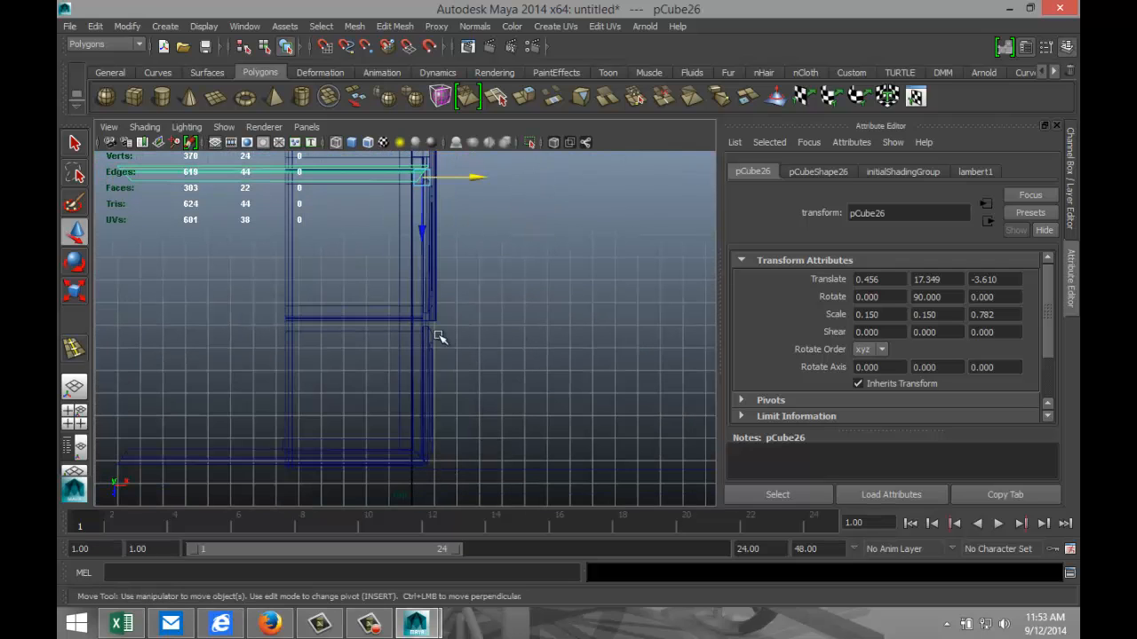
{"action": "left_click_drag", "start_coordinate": [471, 177], "coordinate": [474, 175]}
{"action": "scroll", "coordinate": [510, 243], "scroll_direction": "down", "scroll_amount": 1}
{"action": "scroll", "coordinate": [532, 355], "scroll_direction": "down", "scroll_amount": 1}
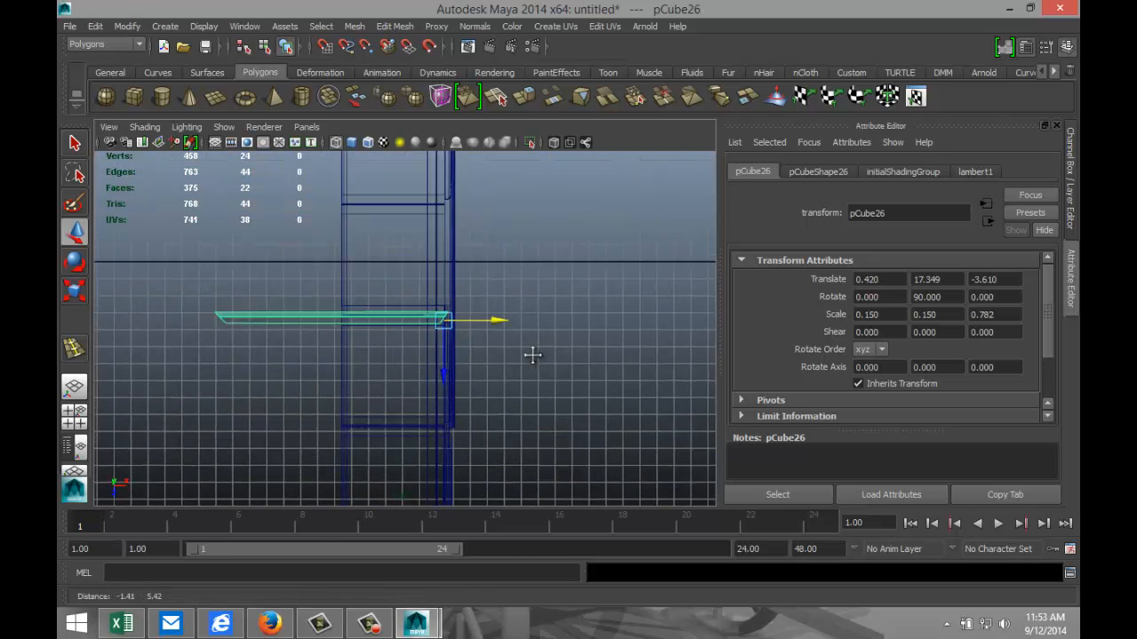
{"action": "scroll", "coordinate": [533, 355], "scroll_direction": "up", "scroll_amount": 2}
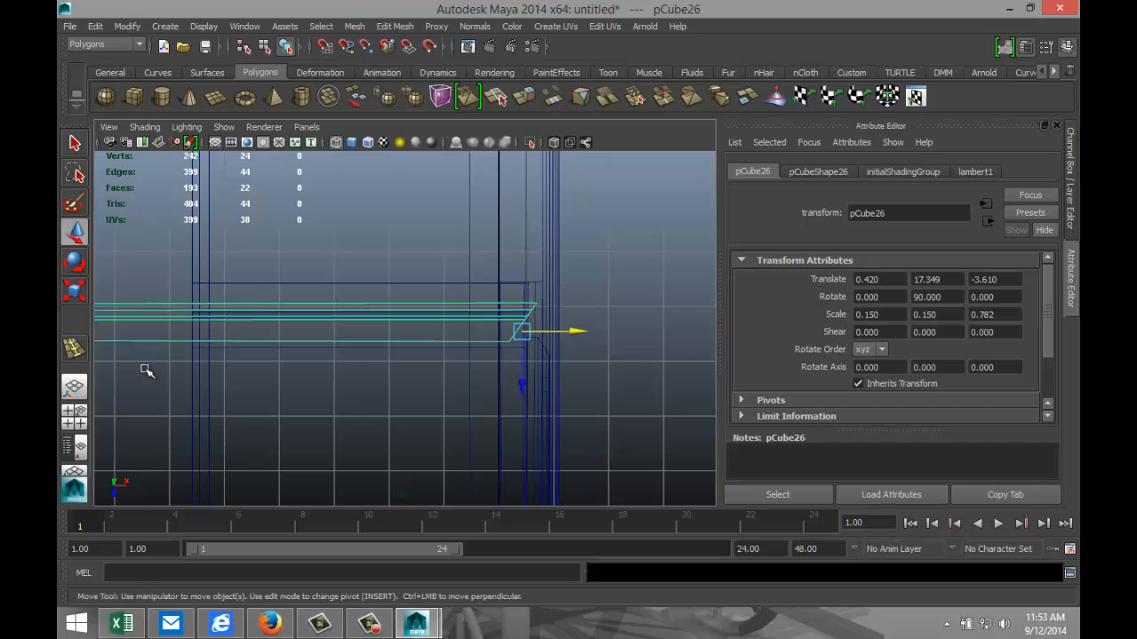
Step: Select the front molding's end vertices in the top view and pull them along Z to the side molding's outer edge
{"action": "left_click", "coordinate": [73, 417]}
{"action": "key", "text": "space"}
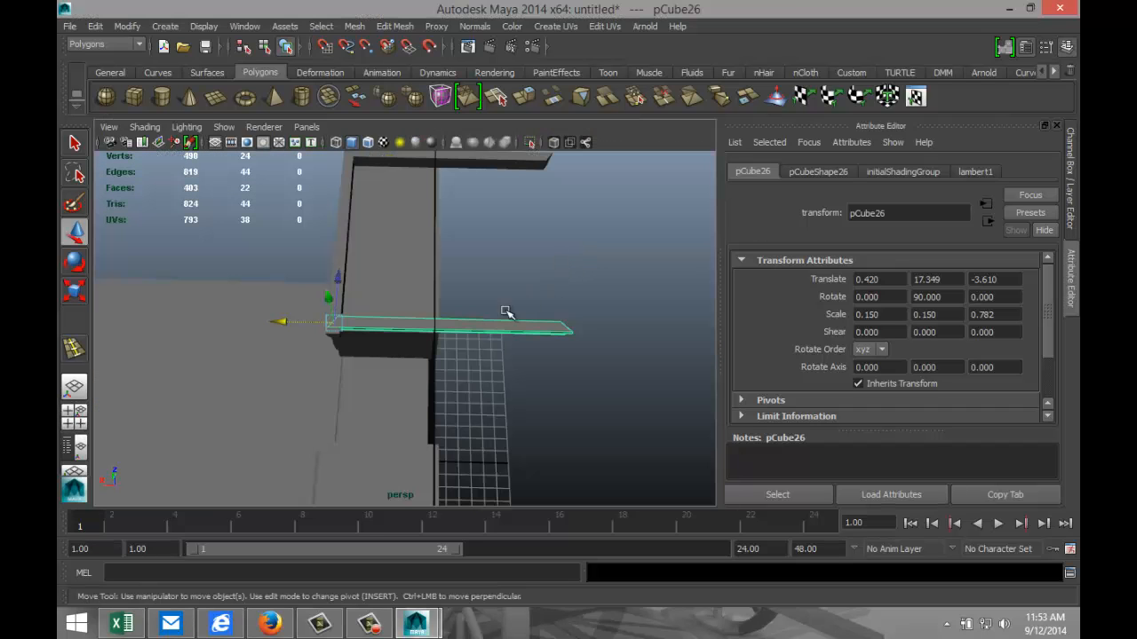
{"action": "left_click", "coordinate": [343, 229]}
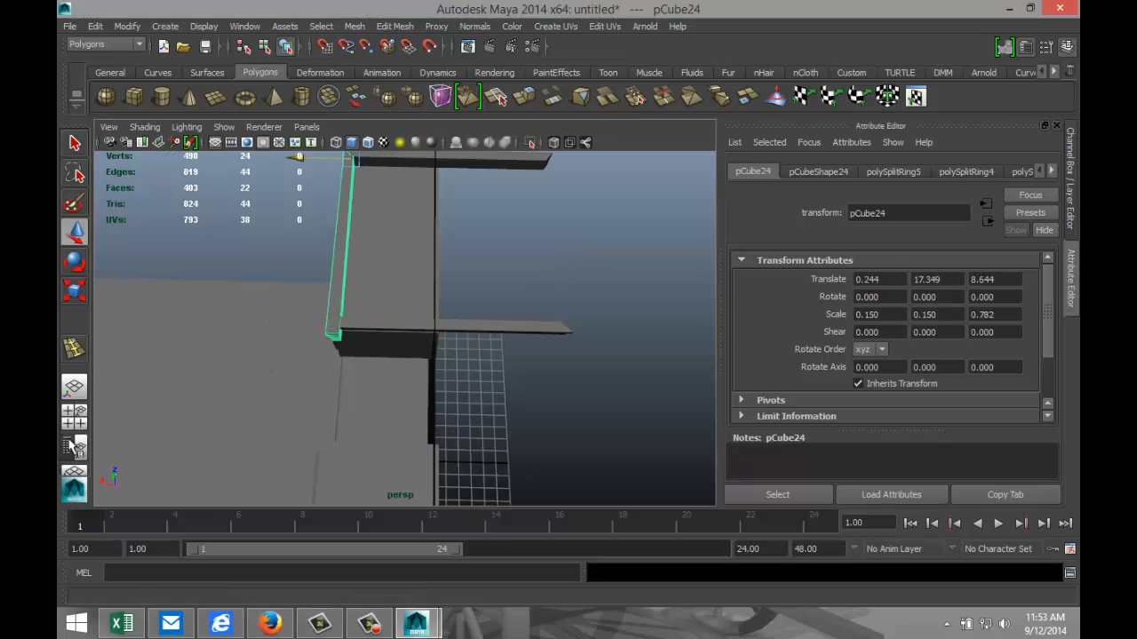
{"action": "left_click", "coordinate": [73, 417]}
{"action": "key", "text": "space"}
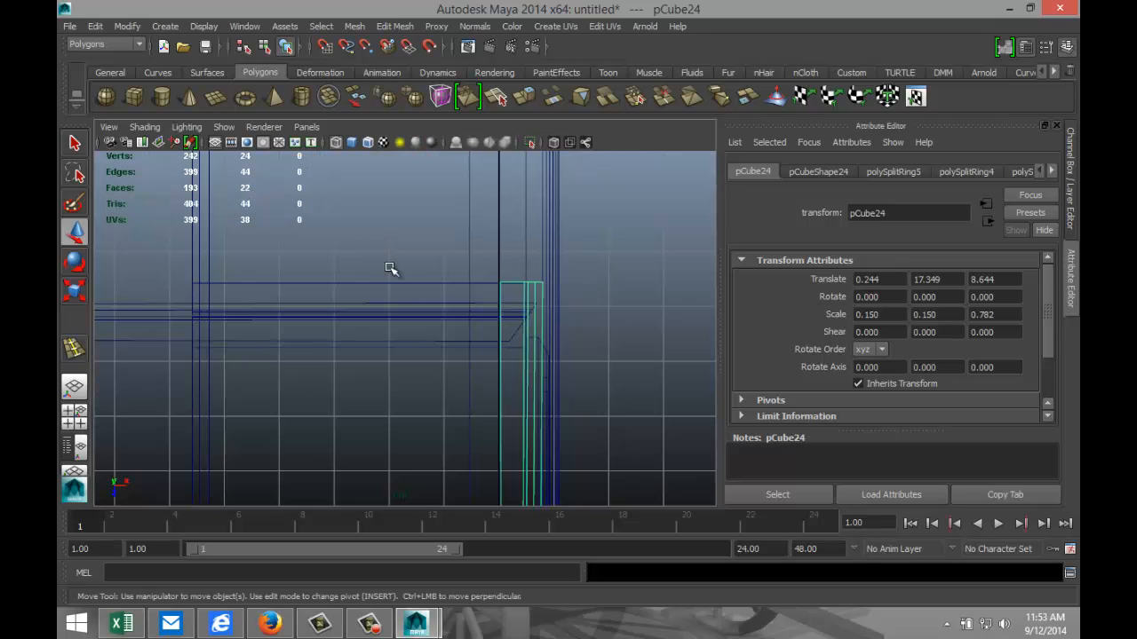
{"action": "scroll", "coordinate": [590, 359], "scroll_direction": "up", "scroll_amount": 2}
{"action": "right_click_drag", "start_coordinate": [563, 263], "coordinate": [524, 265]}
{"action": "left_click", "coordinate": [540, 262]}
{"action": "left_click_drag", "start_coordinate": [519, 254], "coordinate": [628, 285]}
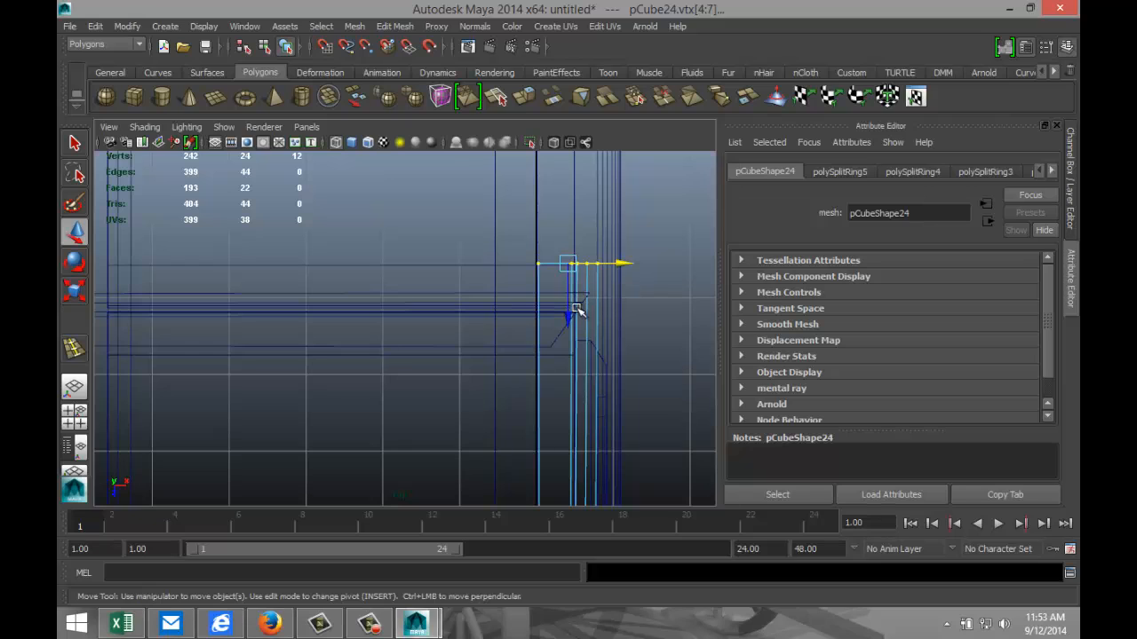
{"action": "left_click_drag", "start_coordinate": [573, 309], "coordinate": [578, 340]}
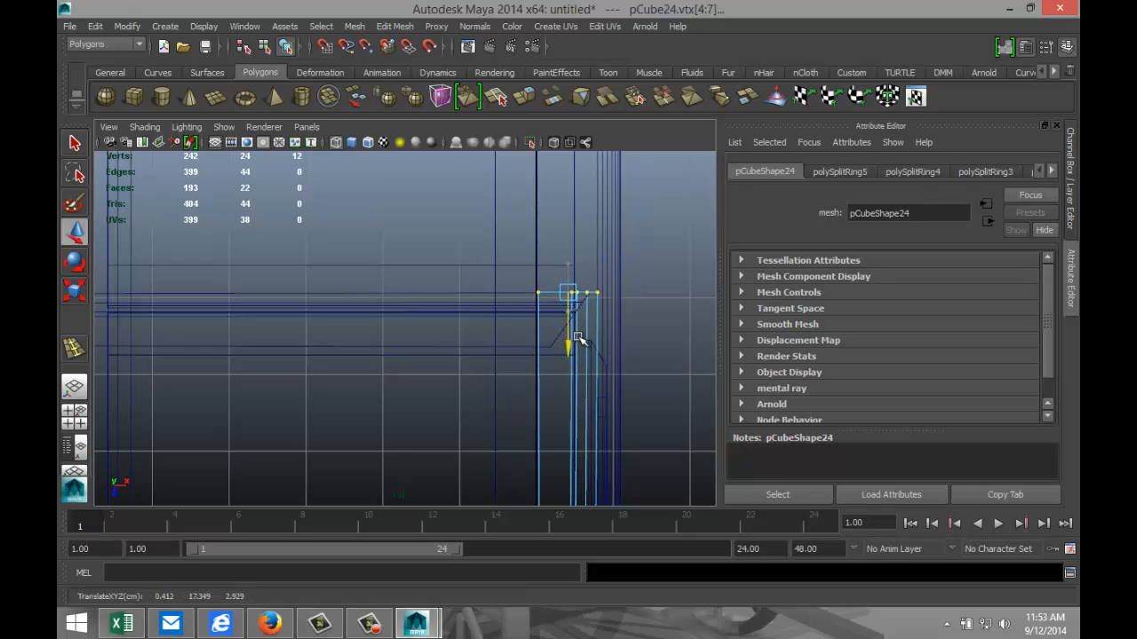
Step: Rotate the front molding's end vertices to the miter angle, move them onto the side molding's angled end, and clear the selection
{"action": "key", "text": "e"}
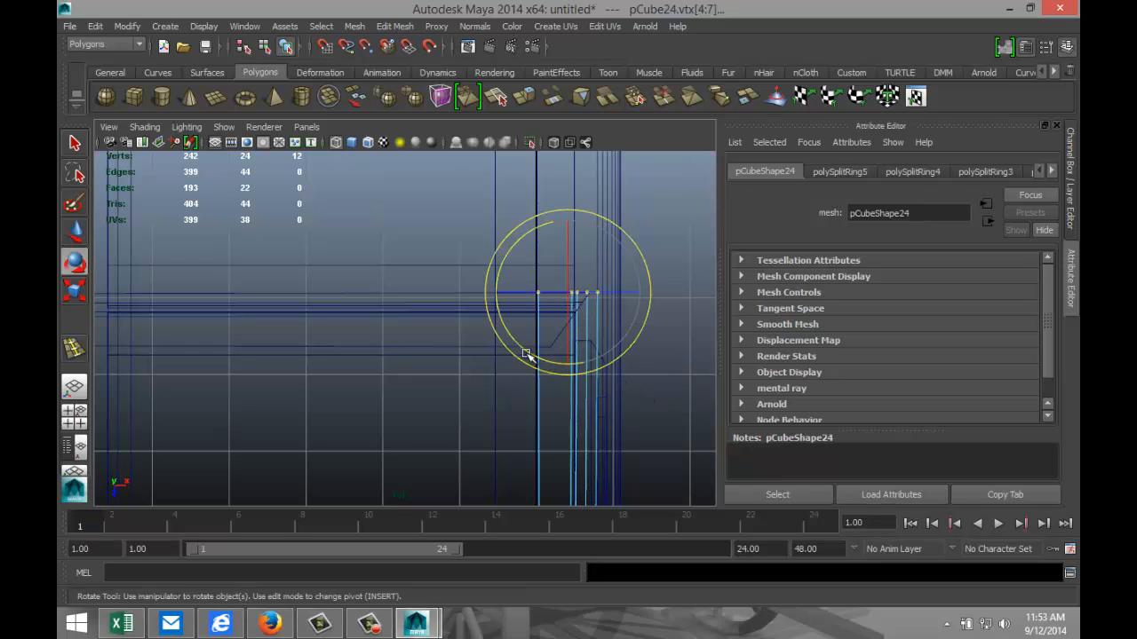
{"action": "left_click_drag", "start_coordinate": [522, 343], "coordinate": [573, 362]}
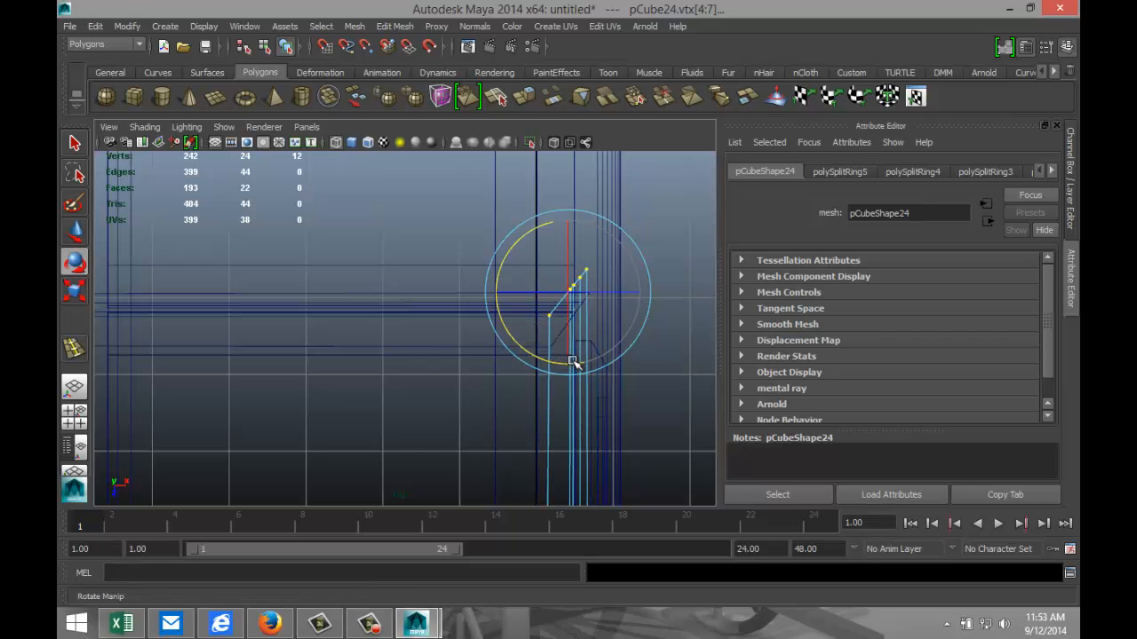
{"action": "key", "text": "w"}
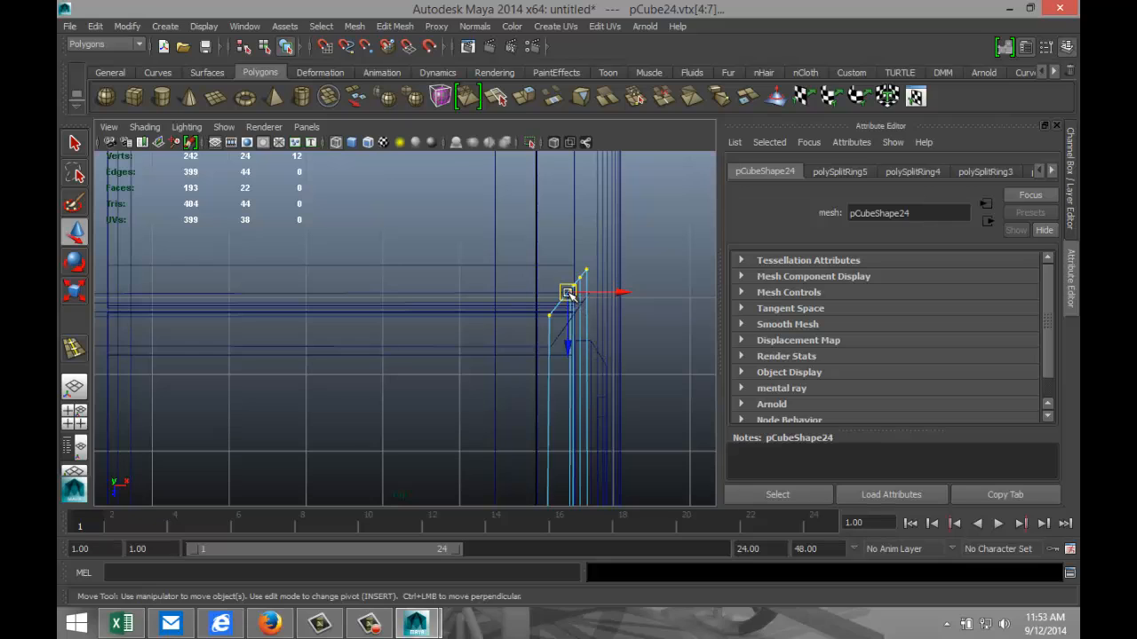
{"action": "left_click_drag", "start_coordinate": [568, 294], "coordinate": [570, 321]}
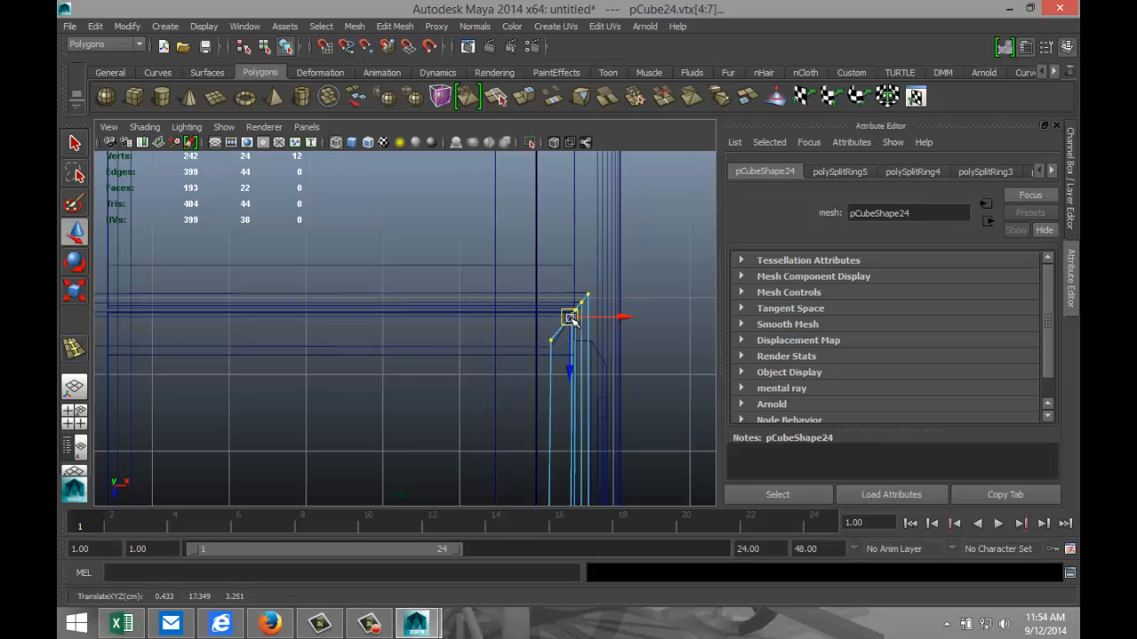
{"action": "left_click", "coordinate": [607, 340]}
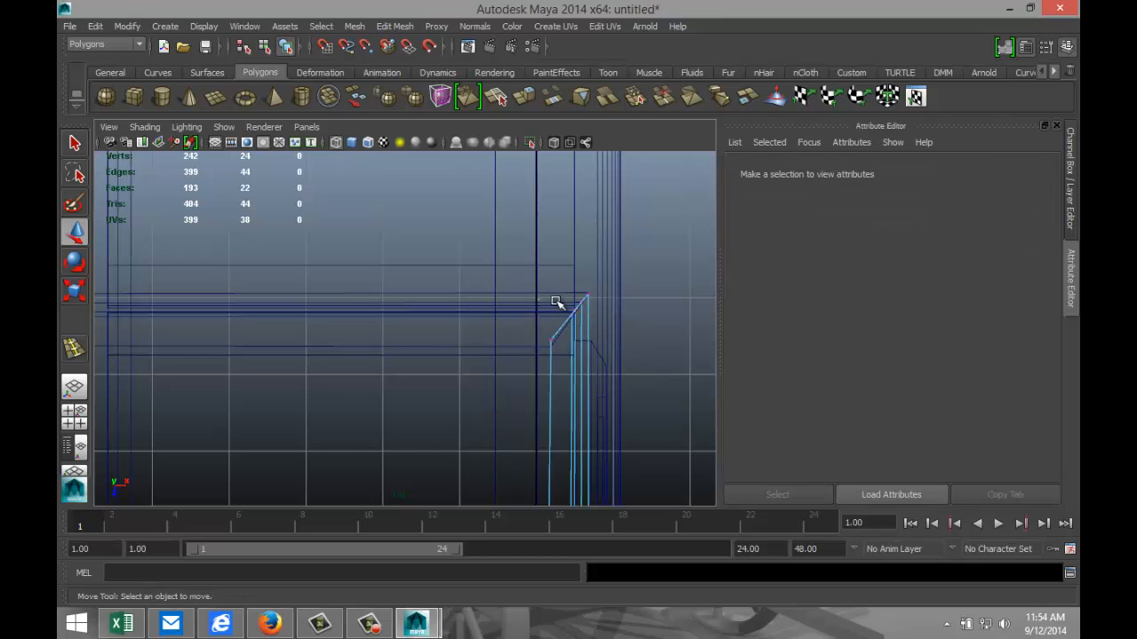
Step: Select the front molding's mitered end vertices, shift them slightly along Z to meet the side molding's edge, and clear the selection
{"action": "left_click_drag", "start_coordinate": [593, 331], "coordinate": [590, 376]}
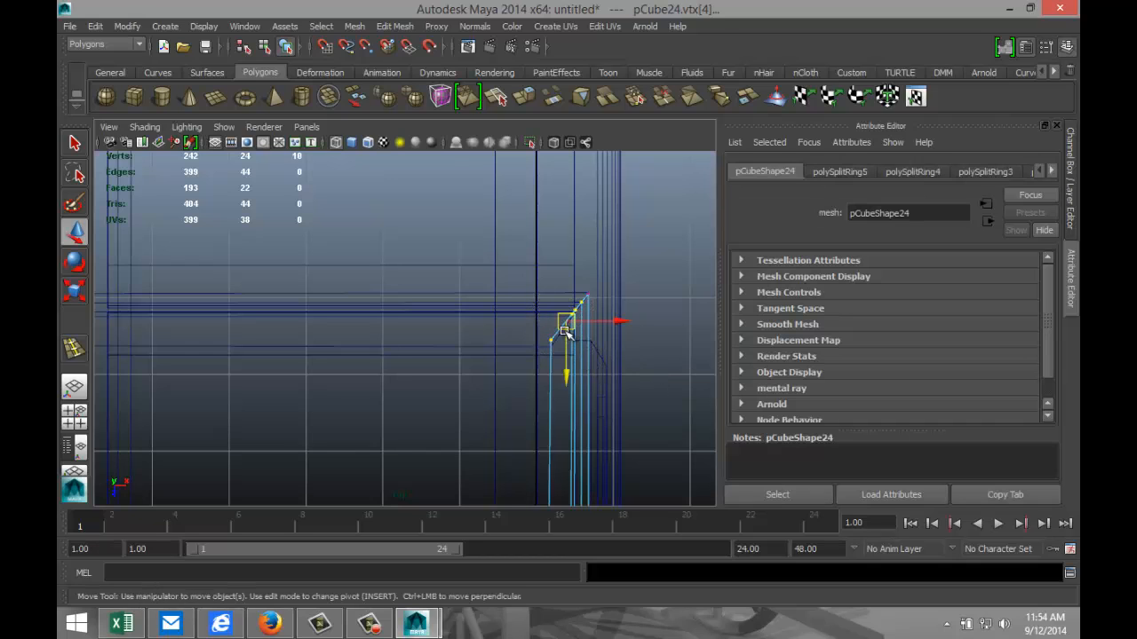
{"action": "left_click_drag", "start_coordinate": [565, 332], "coordinate": [567, 327]}
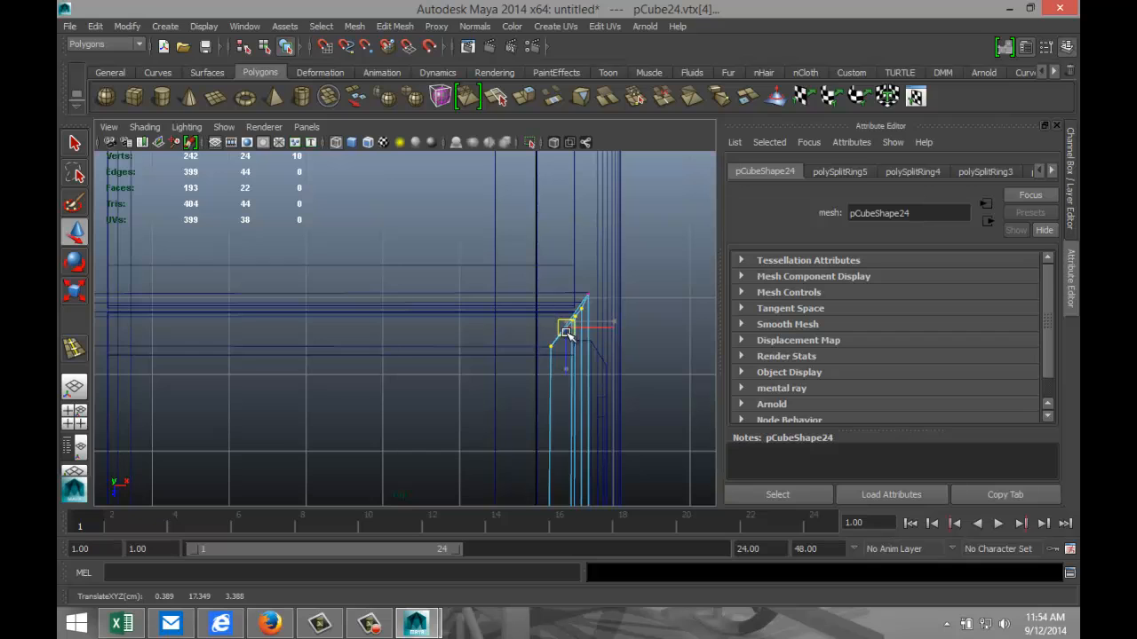
{"action": "left_click", "coordinate": [640, 369]}
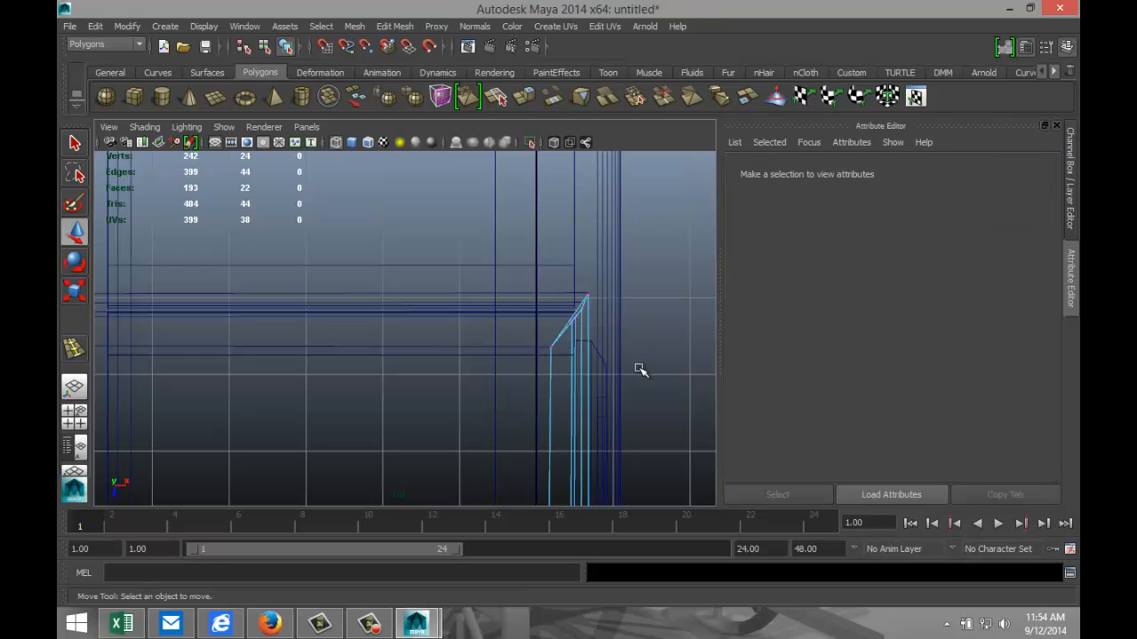
Step: Nudge the front molding's intermediate miter vertices so they line up with the side molding's angled profile, and clear the selection
{"action": "left_click", "coordinate": [578, 320]}
{"action": "left_click_drag", "start_coordinate": [578, 319], "coordinate": [575, 317]}
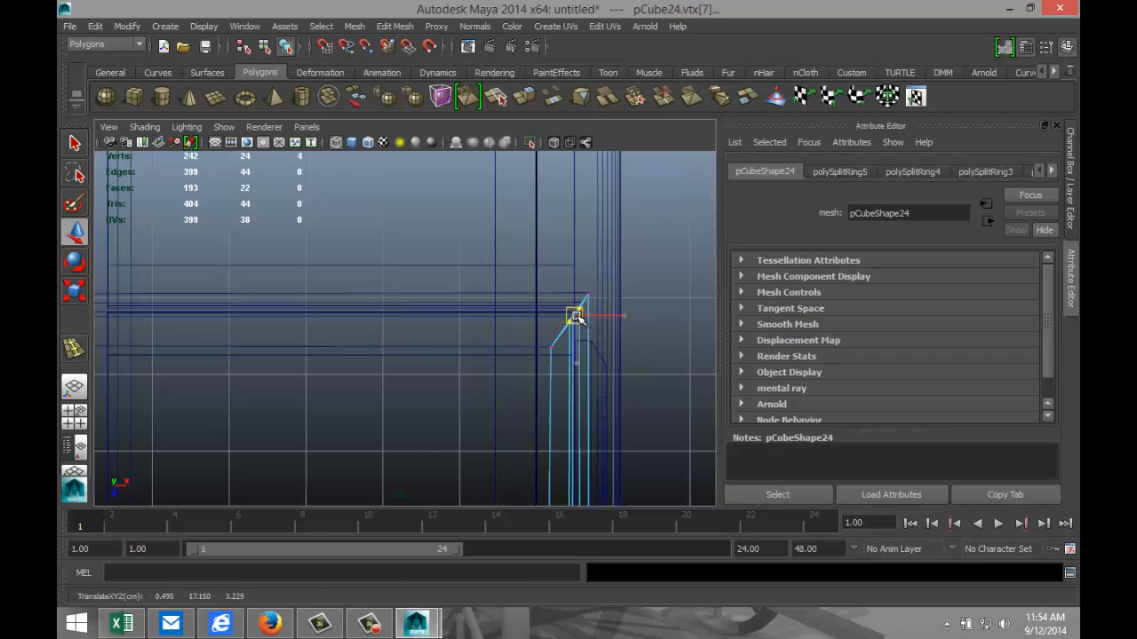
{"action": "scroll", "coordinate": [638, 382], "scroll_direction": "up", "scroll_amount": 2}
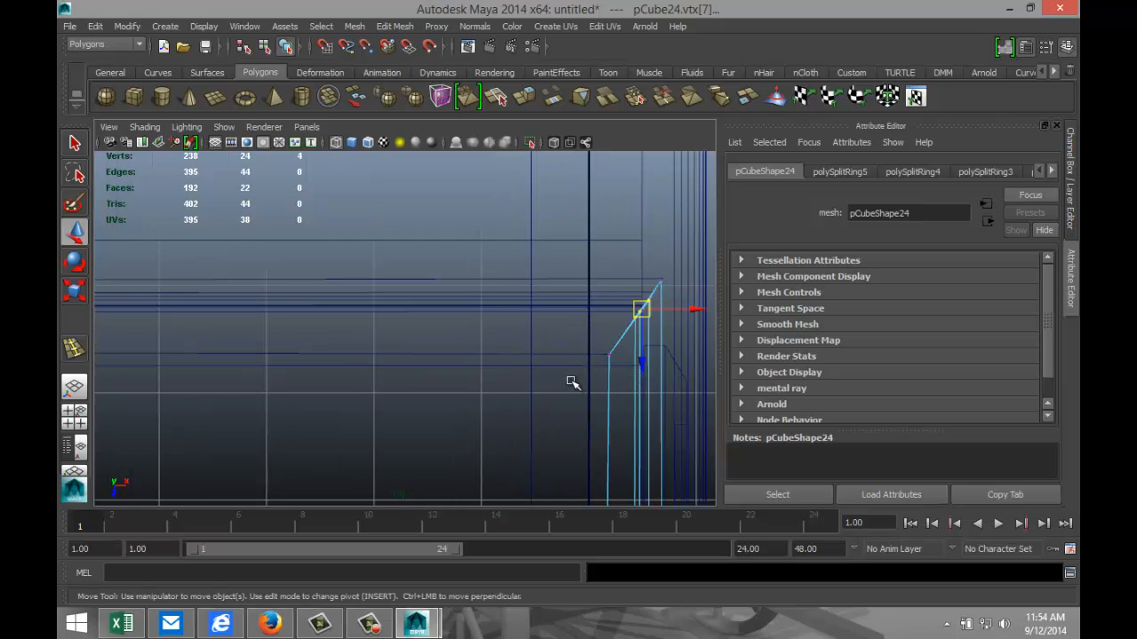
{"action": "middle_click_drag", "start_coordinate": [572, 378], "coordinate": [396, 303], "text": "alt"}
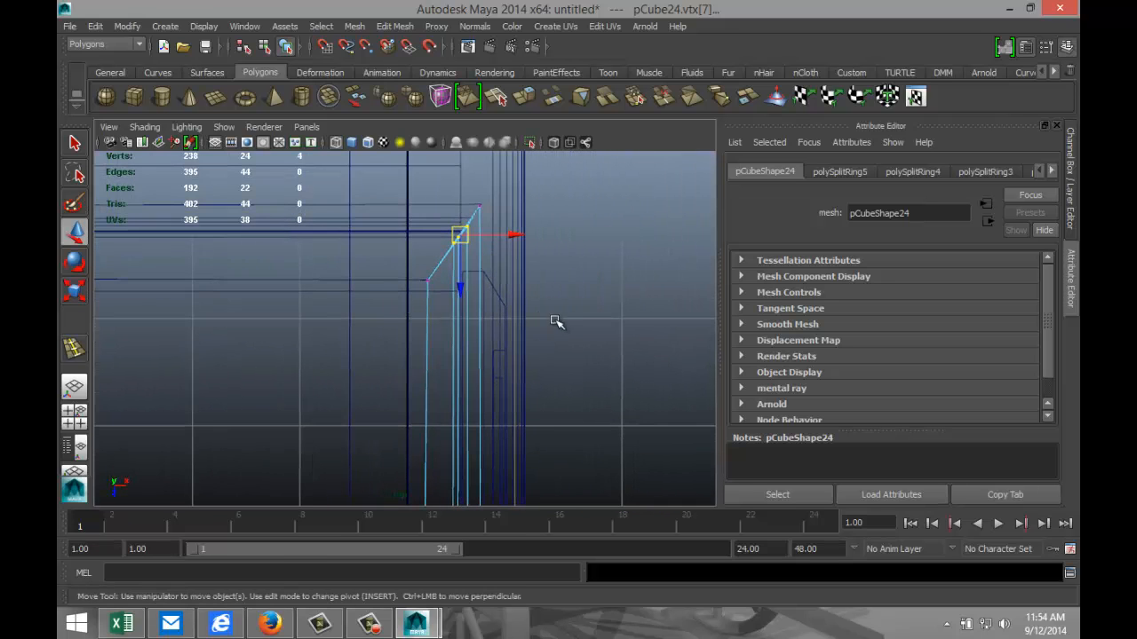
{"action": "scroll", "coordinate": [550, 314], "scroll_direction": "down", "scroll_amount": 3}
{"action": "left_click", "coordinate": [480, 298]}
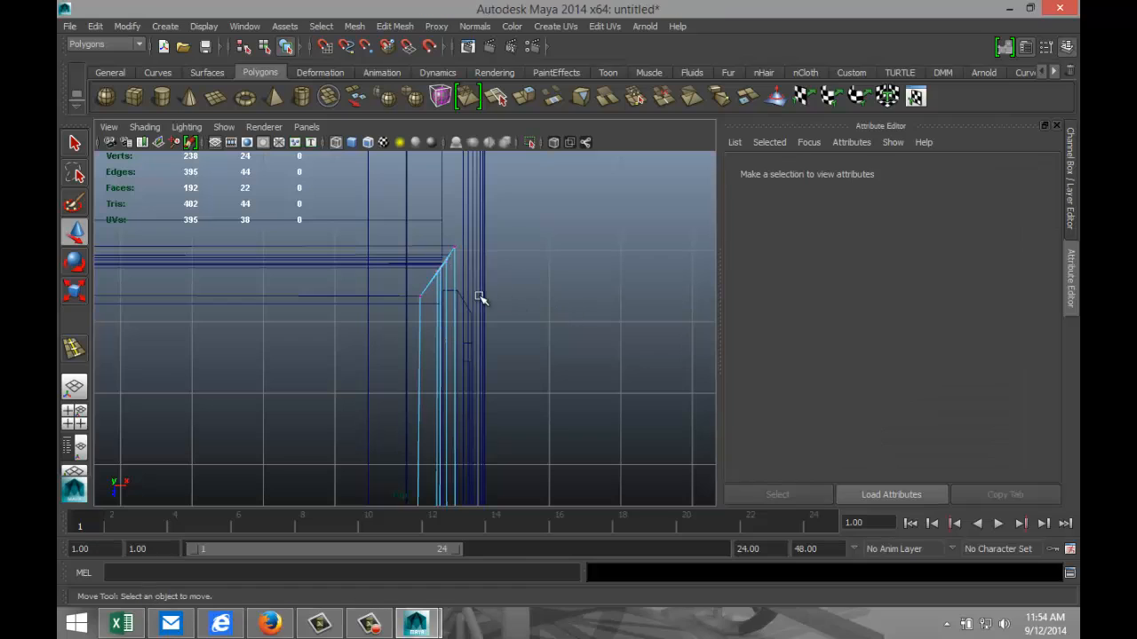
{"action": "left_click", "coordinate": [436, 273]}
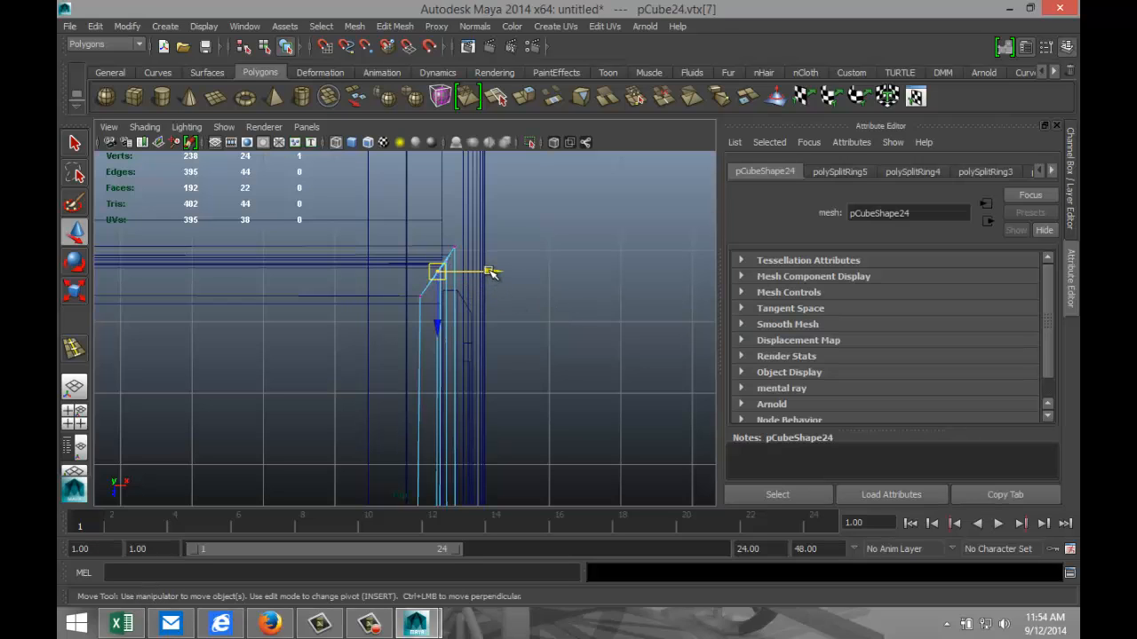
{"action": "left_click_drag", "start_coordinate": [491, 272], "coordinate": [489, 271]}
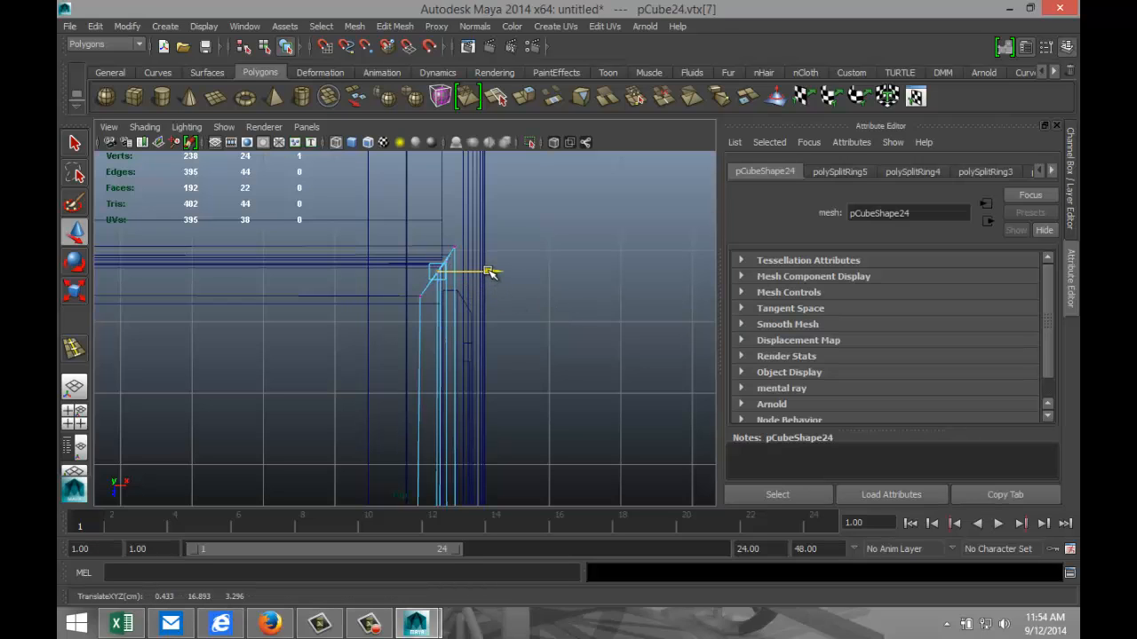
{"action": "left_click", "coordinate": [527, 316]}
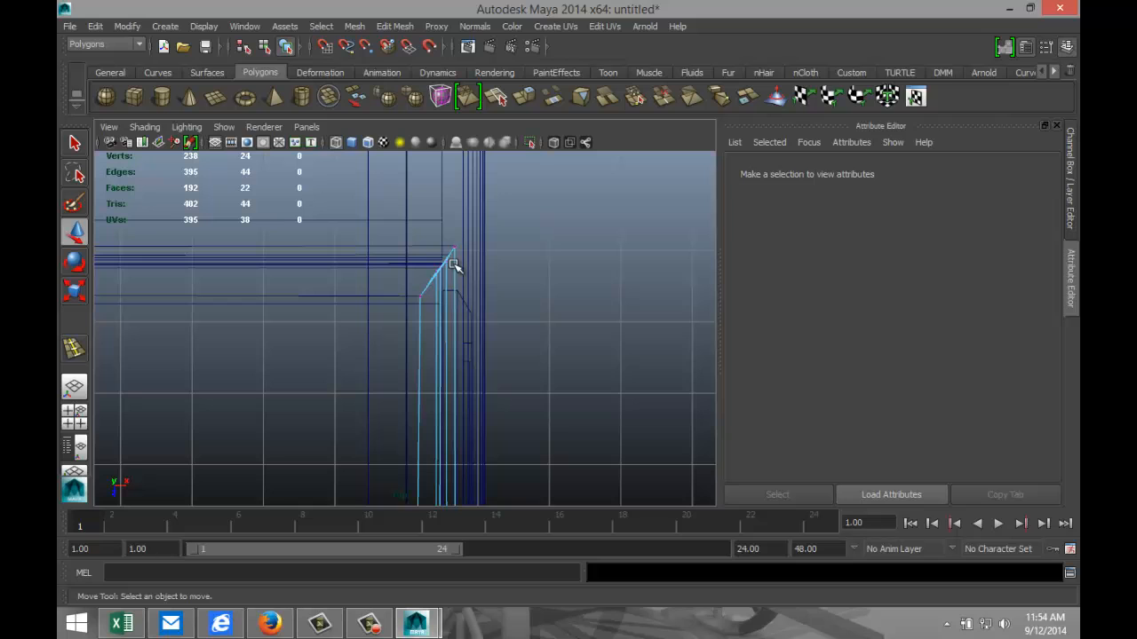
Step: Inspect the crown molding's corners and the side pieces' extension past the wall in the perspective view
{"action": "left_click", "coordinate": [74, 417]}
{"action": "key", "text": "space"}
{"action": "left_click_drag", "start_coordinate": [548, 294], "coordinate": [520, 315], "text": "alt"}
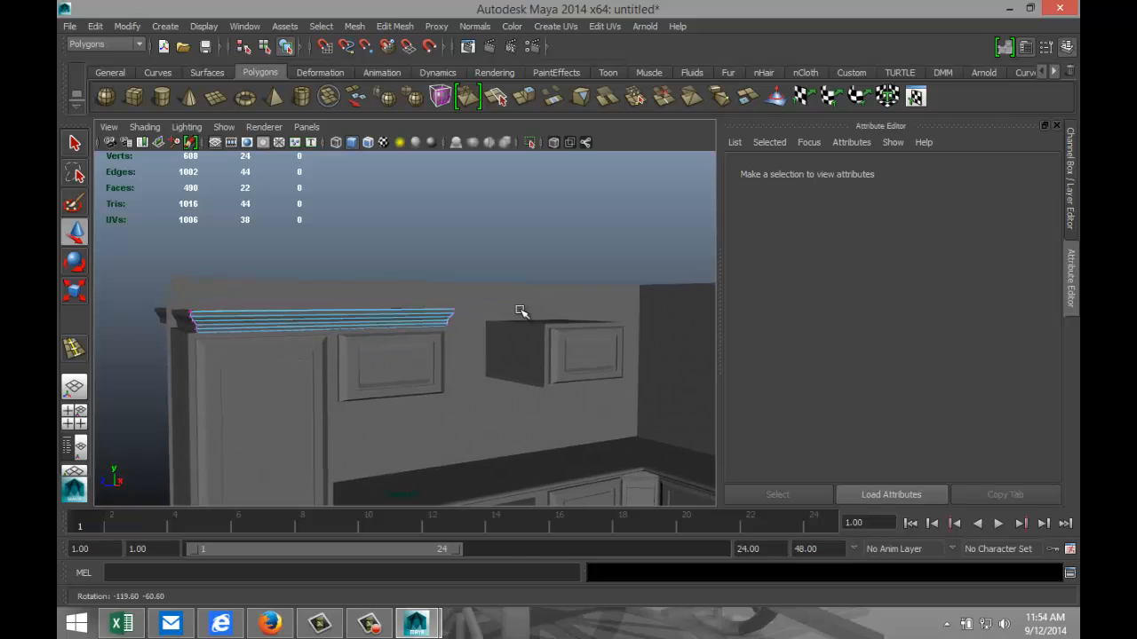
{"action": "left_click_drag", "start_coordinate": [548, 362], "coordinate": [426, 457], "text": "alt"}
{"action": "left_click", "coordinate": [485, 415]}
{"action": "scroll", "coordinate": [439, 404], "scroll_direction": "up", "scroll_amount": 3}
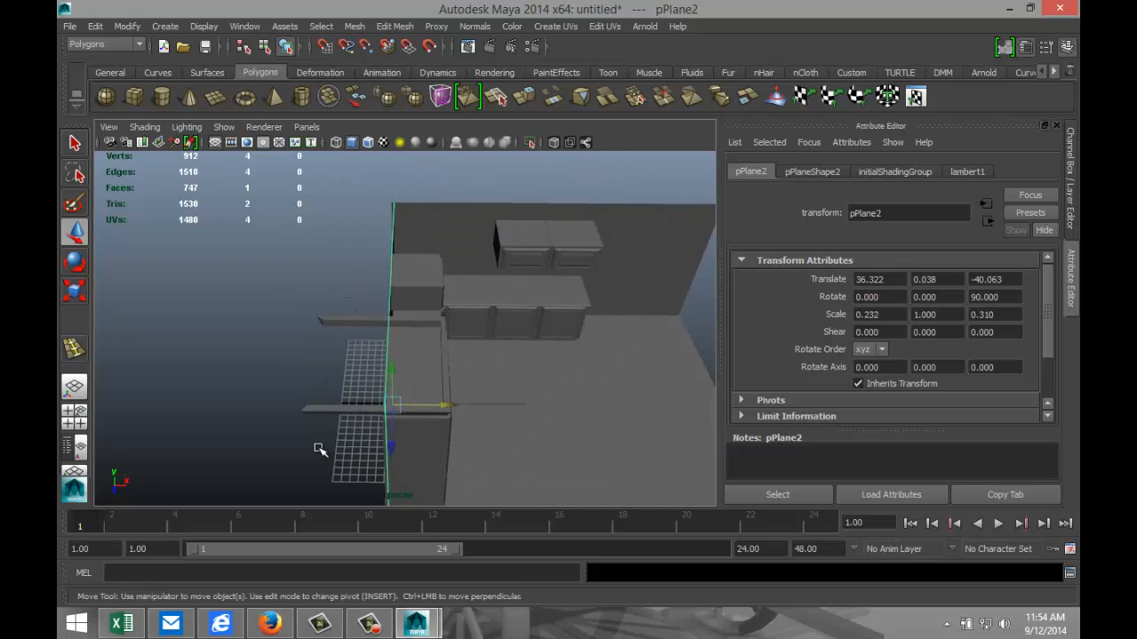
Step: In the top view, select the back-end vertices of both side moldings and move them together along X to the wall plane
{"action": "left_click", "coordinate": [73, 412]}
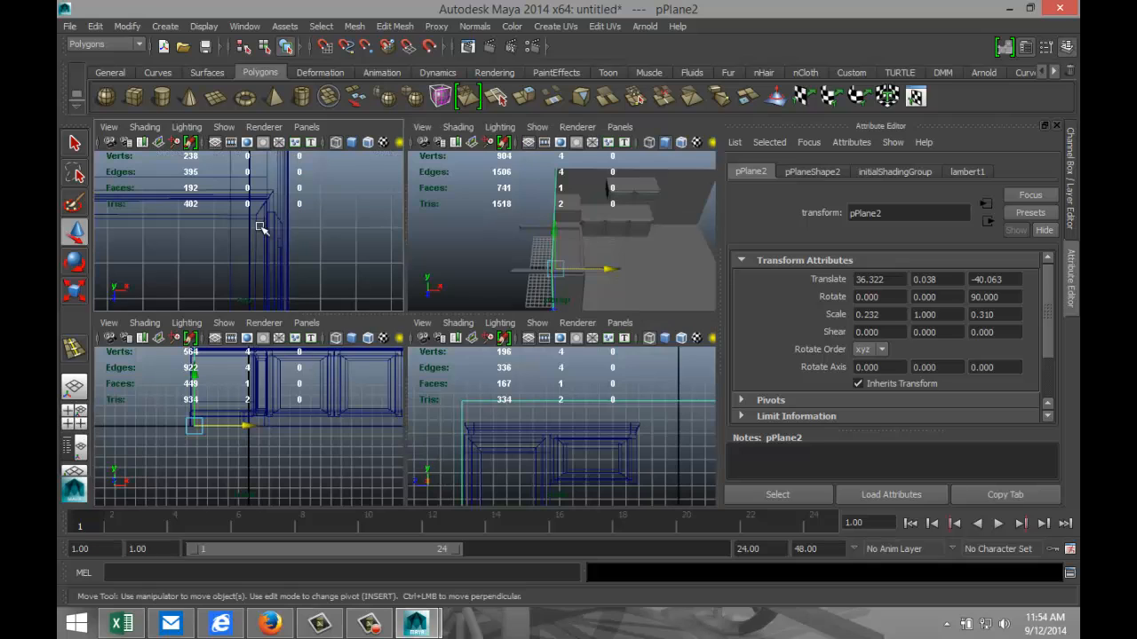
{"action": "key", "text": "space"}
{"action": "scroll", "coordinate": [298, 305], "scroll_direction": "down", "scroll_amount": 5}
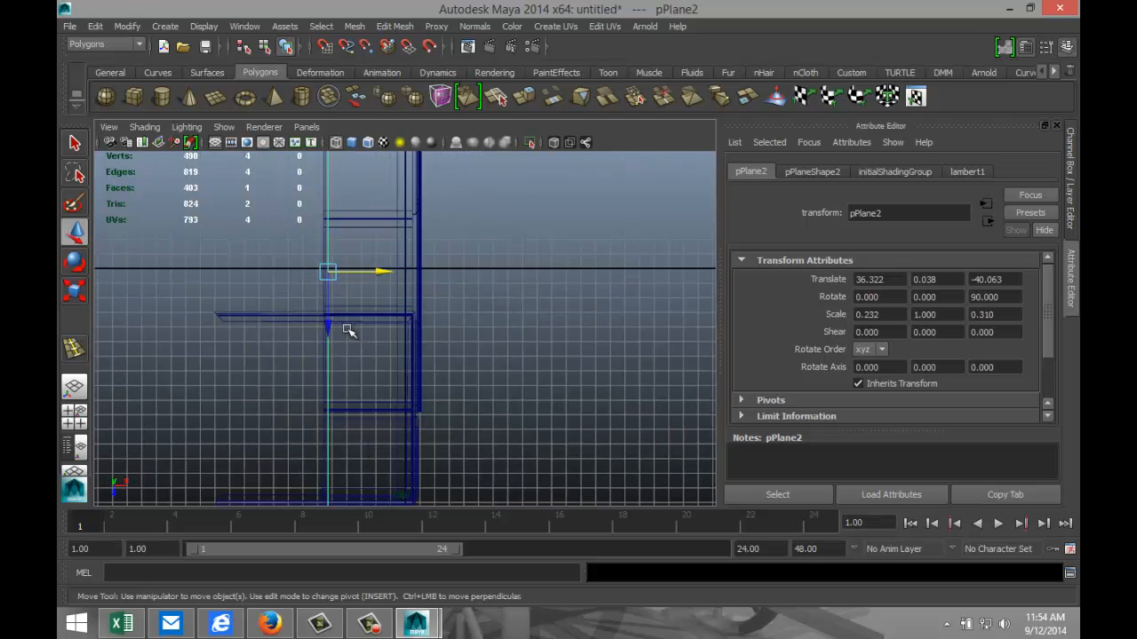
{"action": "scroll", "coordinate": [293, 334], "scroll_direction": "down", "scroll_amount": 2}
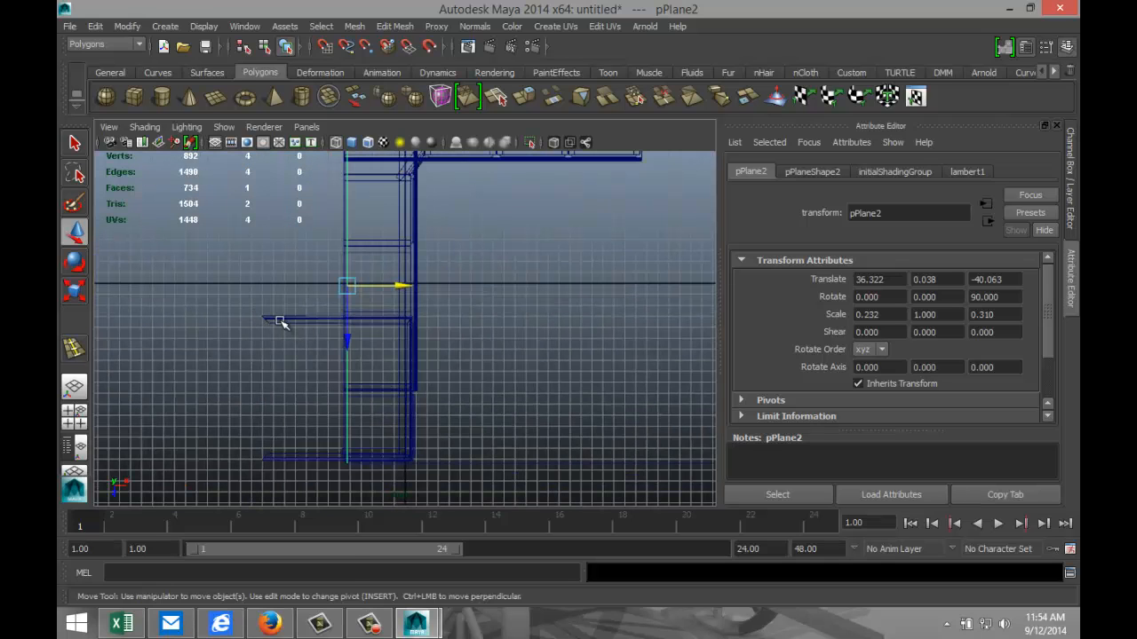
{"action": "right_click_drag", "start_coordinate": [281, 323], "coordinate": [223, 302]}
{"action": "left_click_drag", "start_coordinate": [232, 305], "coordinate": [296, 378]}
{"action": "left_click", "coordinate": [280, 462]}
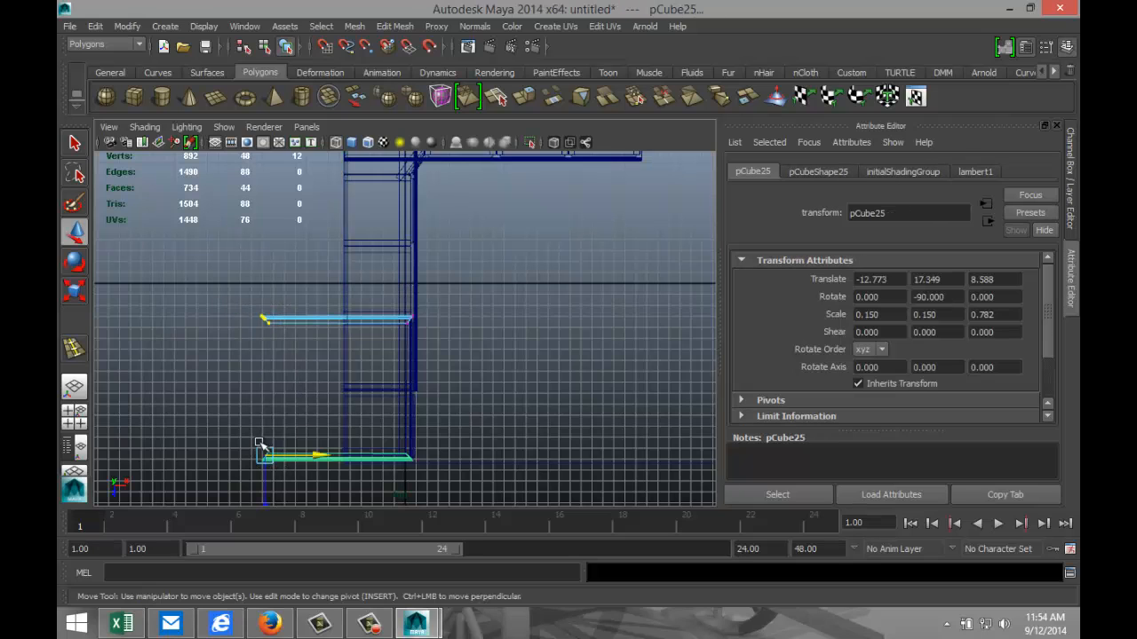
{"action": "right_click_drag", "start_coordinate": [268, 306], "coordinate": [226, 300]}
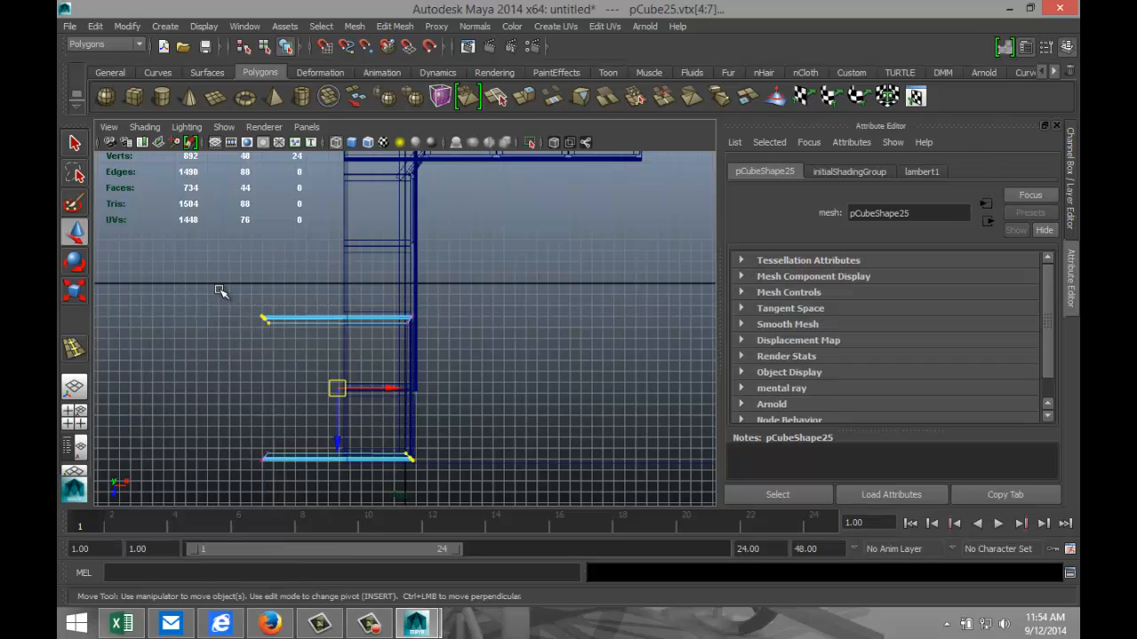
{"action": "left_click_drag", "start_coordinate": [240, 429], "coordinate": [290, 497]}
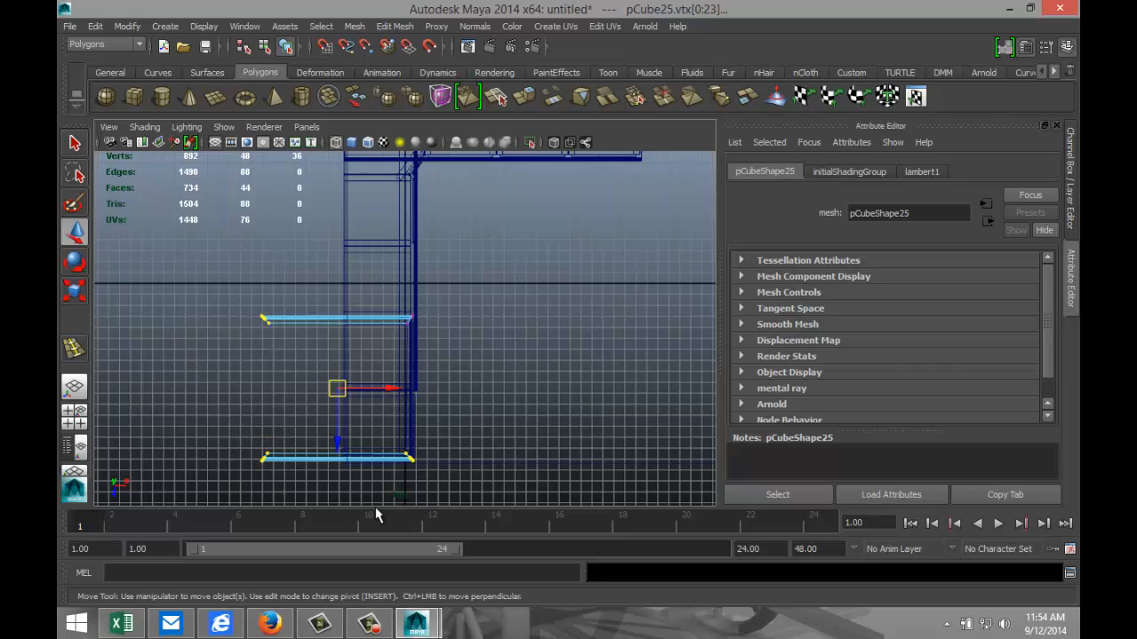
{"action": "left_click_drag", "start_coordinate": [395, 435], "coordinate": [457, 521], "text": "ctrl"}
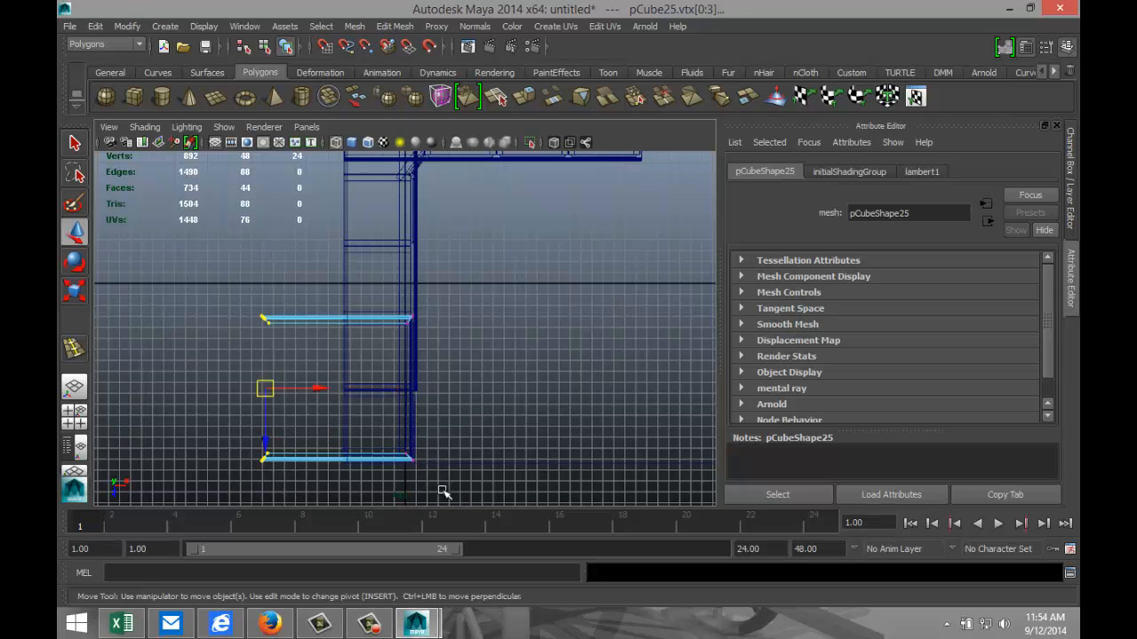
{"action": "left_click_drag", "start_coordinate": [323, 391], "coordinate": [407, 405]}
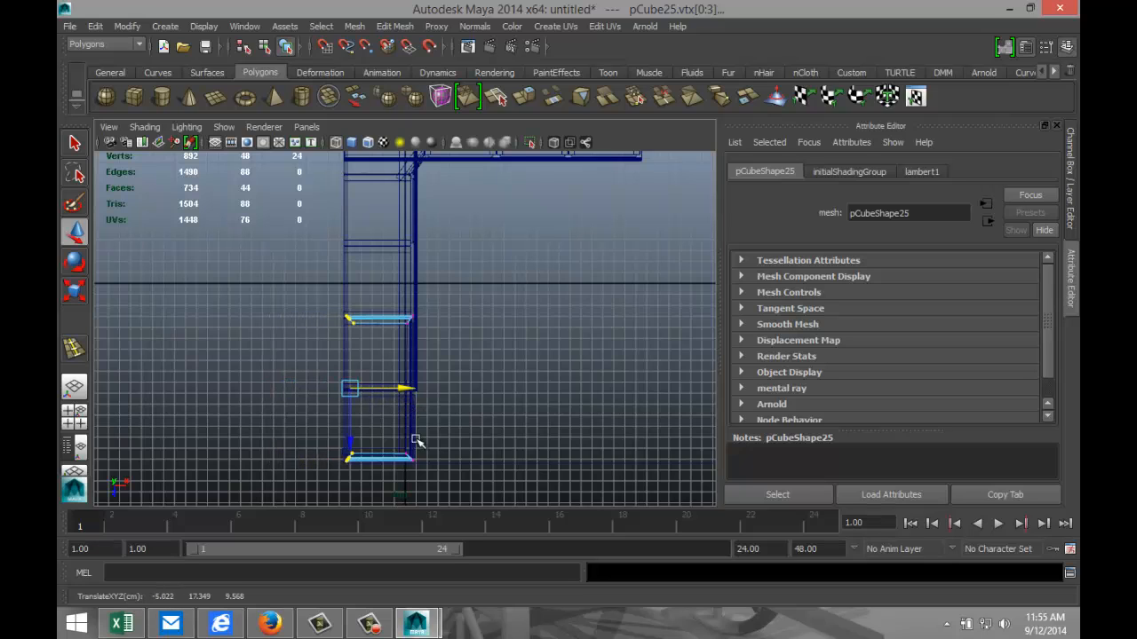
Step: Rotate the wall-end vertices of the side molding nearer the room corner until its mitered end is straight and parallel to the wall
{"action": "scroll", "coordinate": [415, 441], "scroll_direction": "up", "scroll_amount": 6}
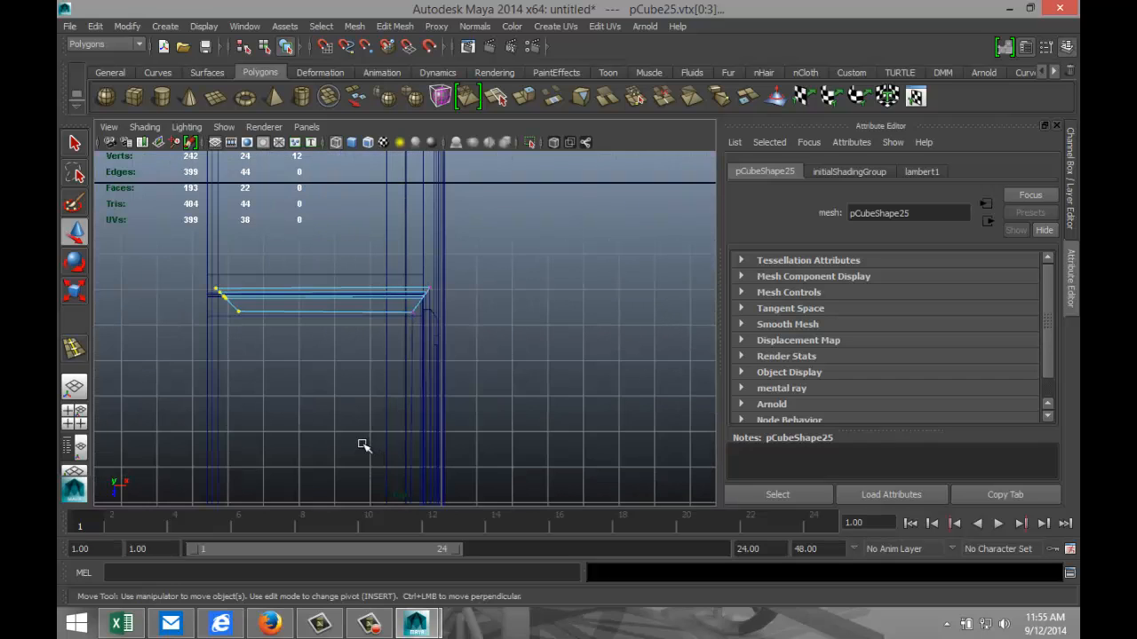
{"action": "scroll", "coordinate": [362, 444], "scroll_direction": "up", "scroll_amount": 2}
{"action": "scroll", "coordinate": [268, 411], "scroll_direction": "up", "scroll_amount": 1}
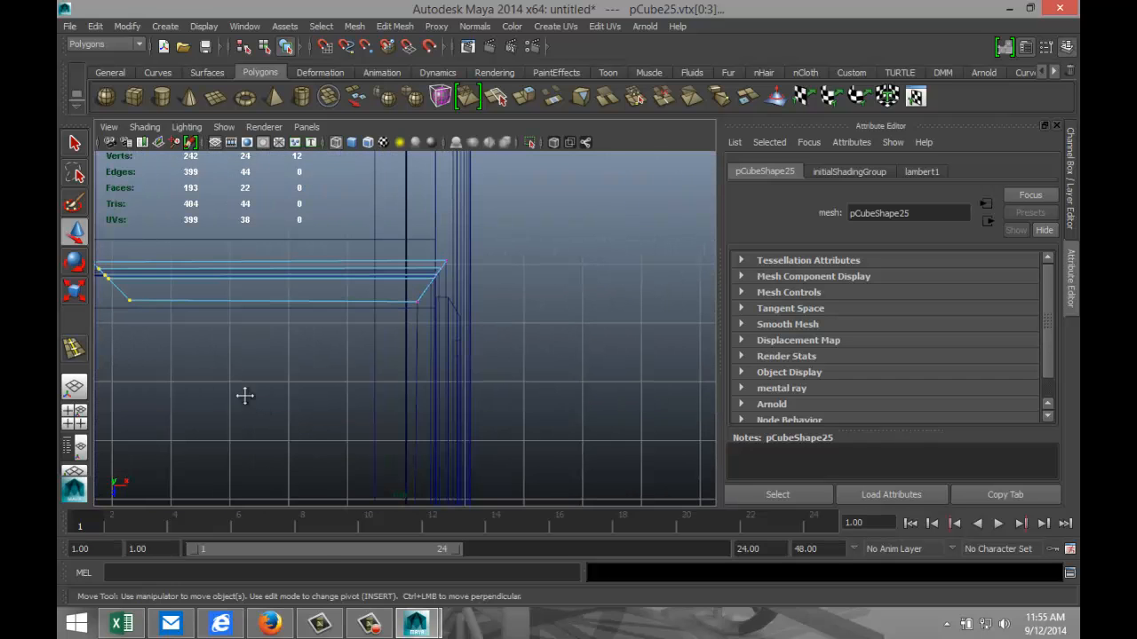
{"action": "middle_click_drag", "start_coordinate": [245, 396], "coordinate": [508, 397], "text": "alt"}
{"action": "scroll", "coordinate": [487, 393], "scroll_direction": "up", "scroll_amount": 4}
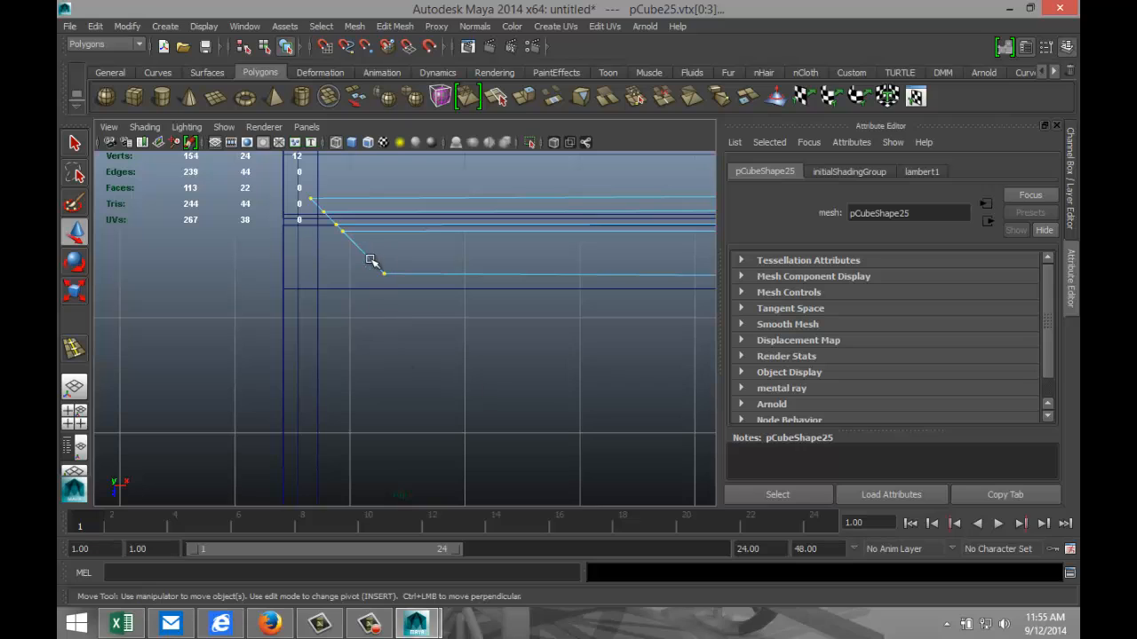
{"action": "right_click", "coordinate": [324, 213]}
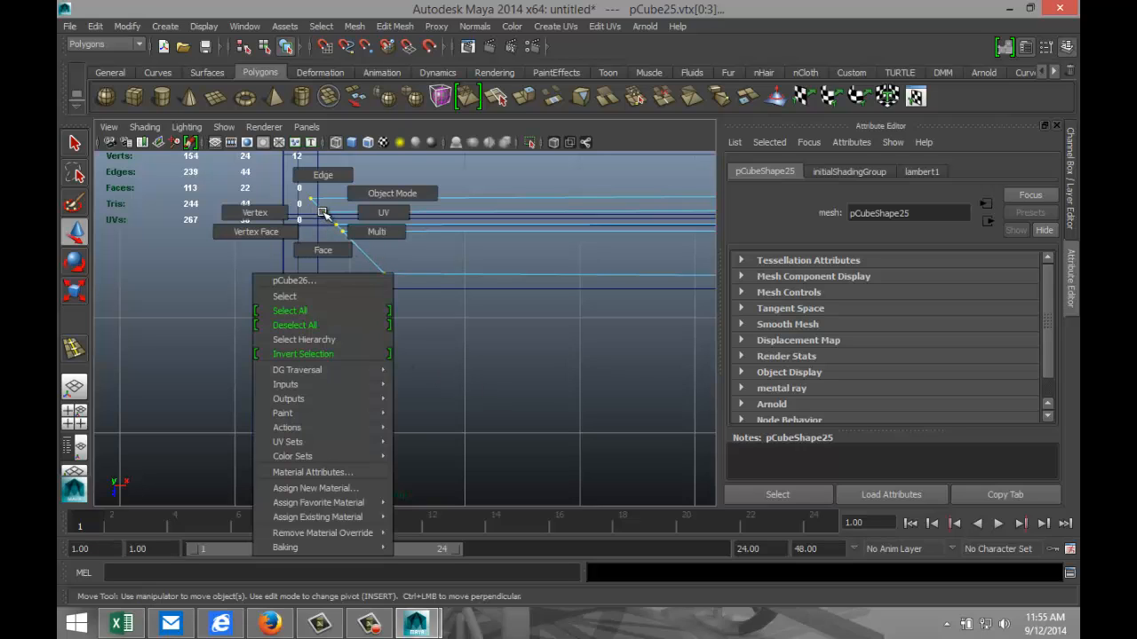
{"action": "left_click", "coordinate": [298, 204]}
{"action": "left_click", "coordinate": [343, 232]}
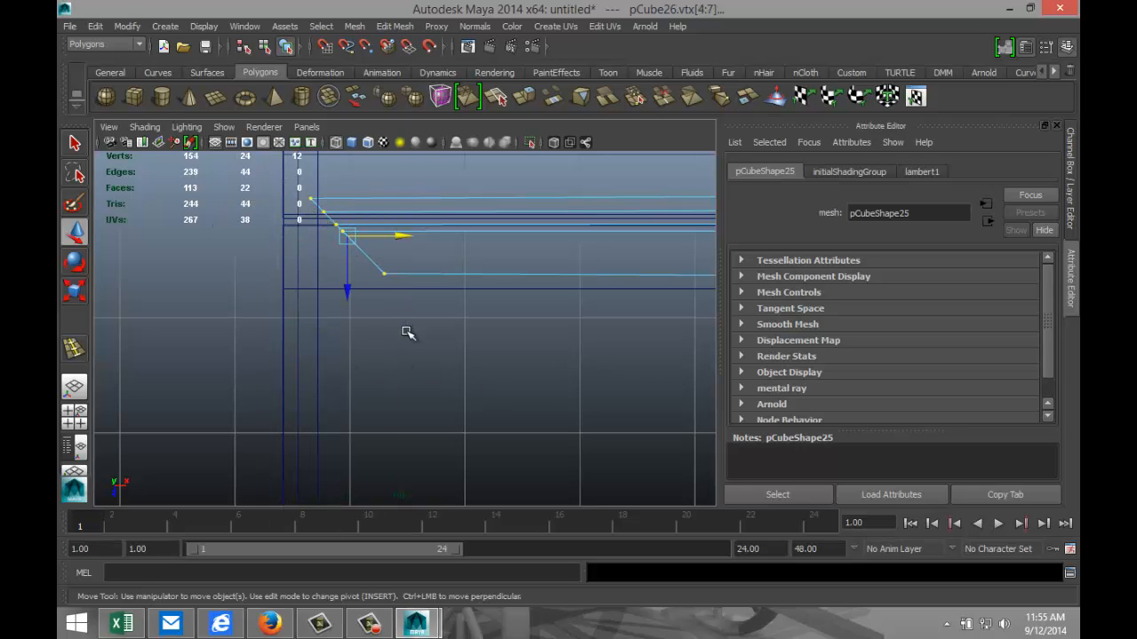
{"action": "key", "text": "e"}
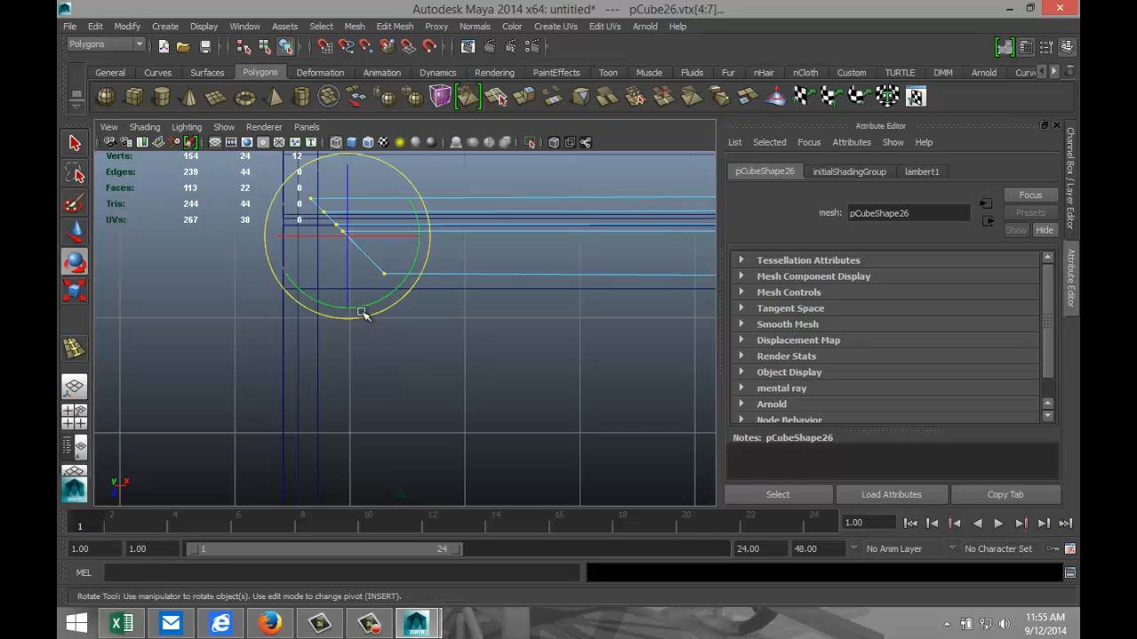
{"action": "left_click_drag", "start_coordinate": [380, 305], "coordinate": [326, 301]}
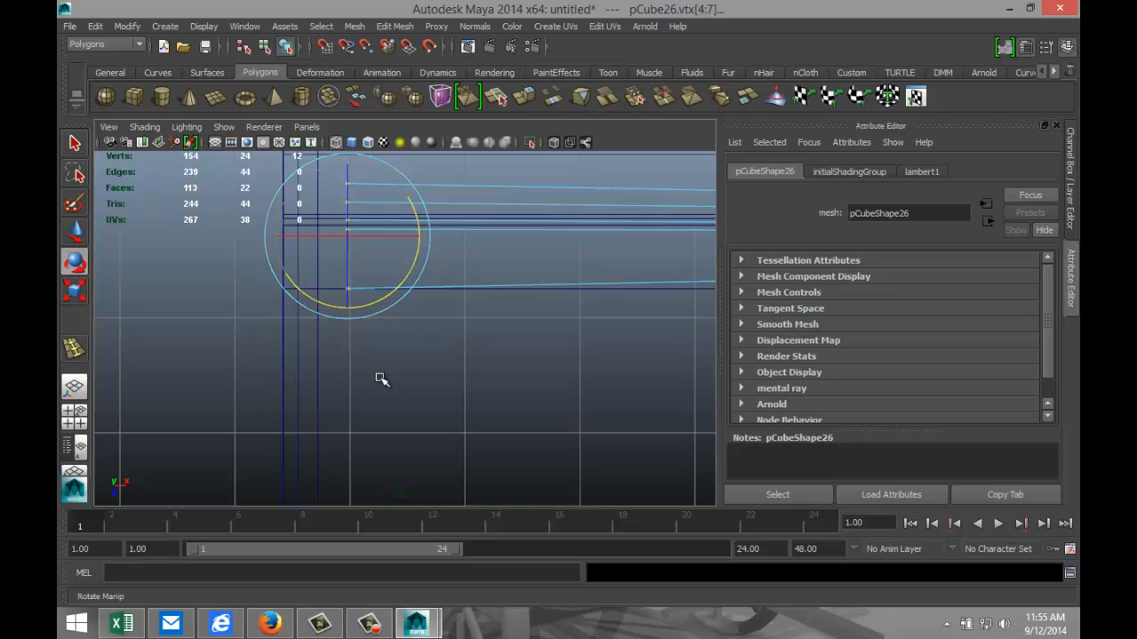
Step: Scale the straightened end vertices to about 0.74 across the molding's width to restore its profile, and move them along X to the wall
{"action": "key", "text": "r"}
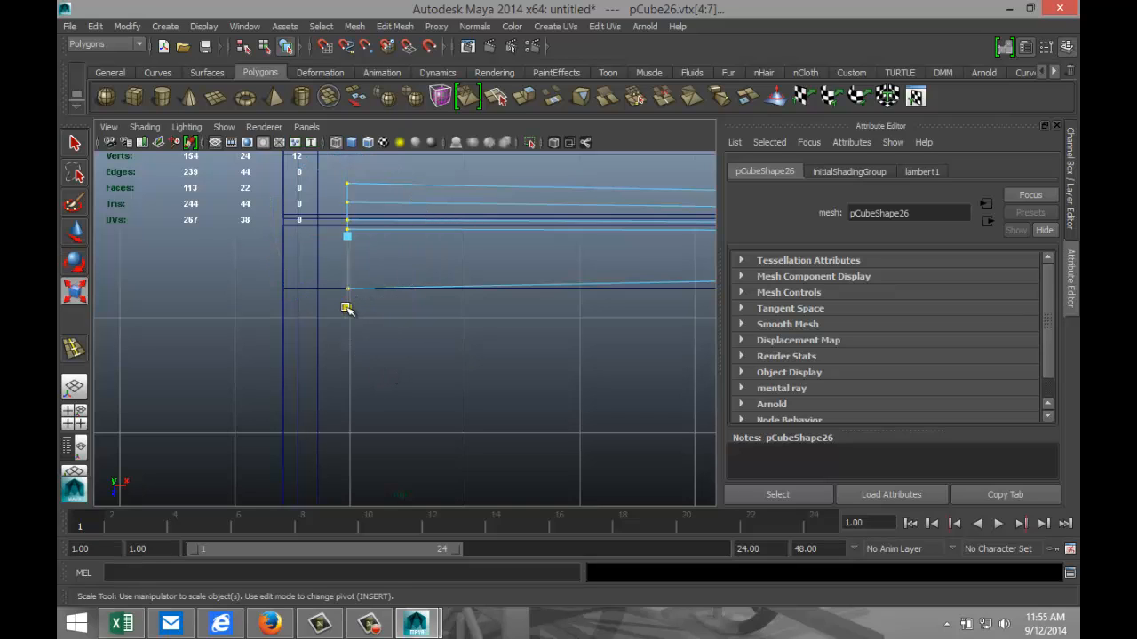
{"action": "left_click_drag", "start_coordinate": [347, 308], "coordinate": [347, 288]}
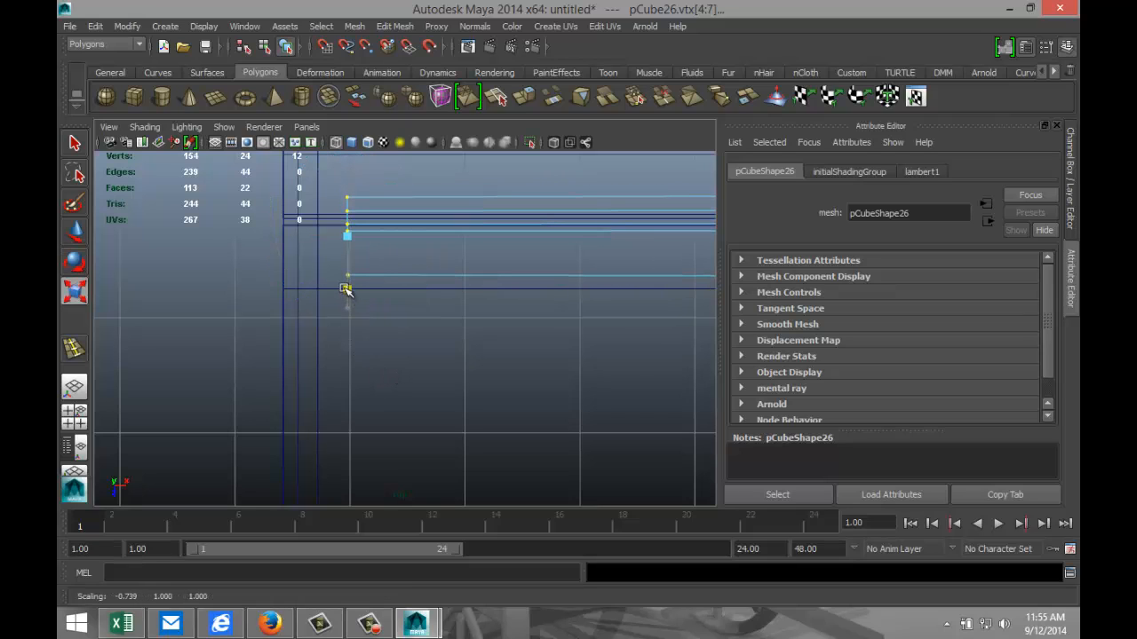
{"action": "scroll", "coordinate": [353, 335], "scroll_direction": "down", "scroll_amount": 5}
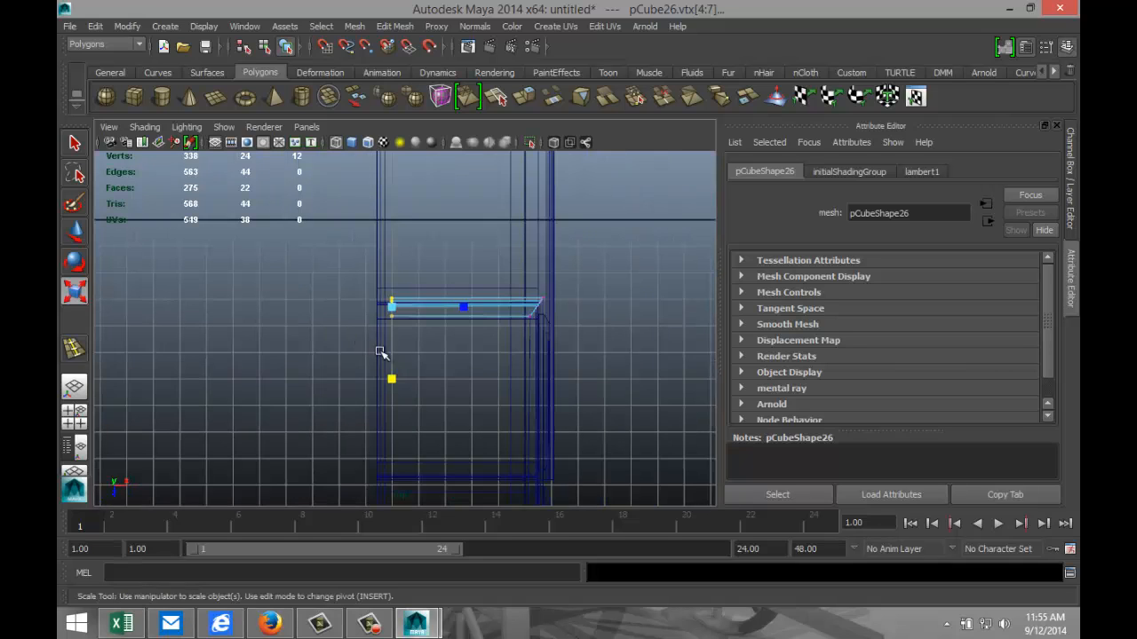
{"action": "key", "text": "w"}
{"action": "left_click_drag", "start_coordinate": [444, 310], "coordinate": [434, 307]}
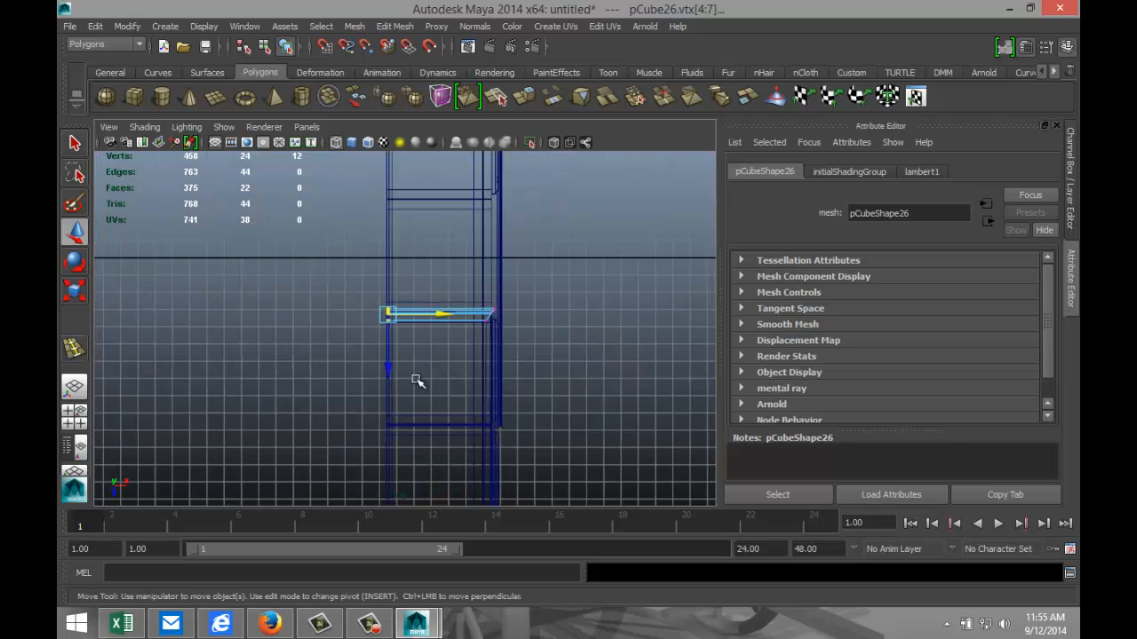
Step: Select the wall-end vertices of the side molding at the cabinet run's outer end and rotate them until the end is straight
{"action": "left_click_drag", "start_coordinate": [495, 400], "coordinate": [406, 393], "text": "alt"}
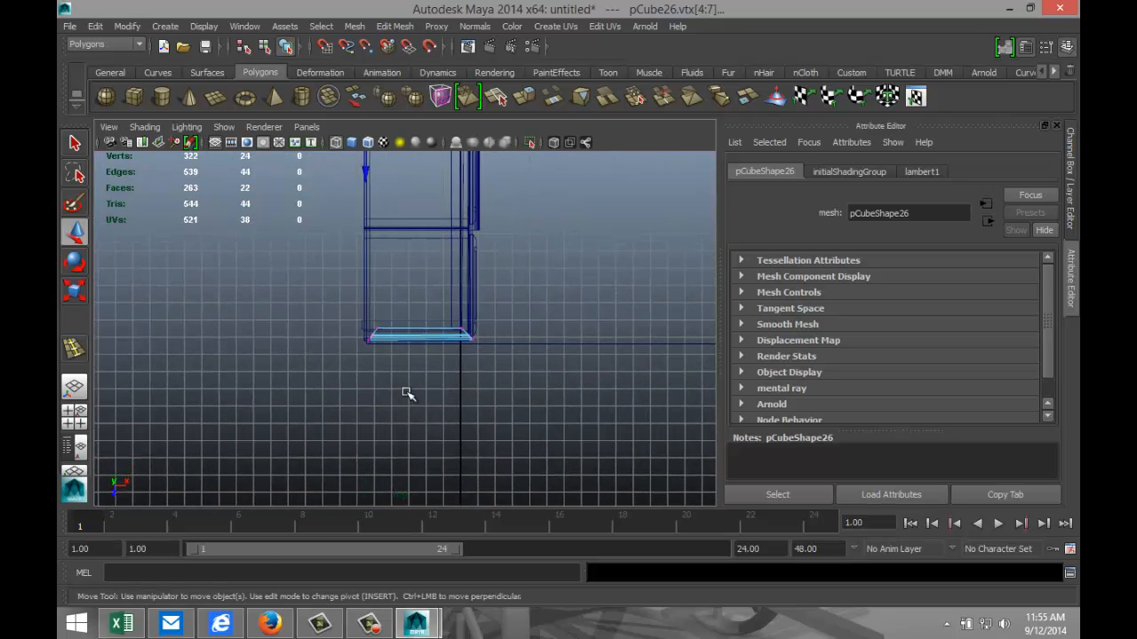
{"action": "scroll", "coordinate": [415, 407], "scroll_direction": "up", "scroll_amount": 3}
{"action": "middle_click_drag", "start_coordinate": [413, 417], "coordinate": [451, 358], "text": "alt"}
{"action": "scroll", "coordinate": [450, 357], "scroll_direction": "up", "scroll_amount": 3}
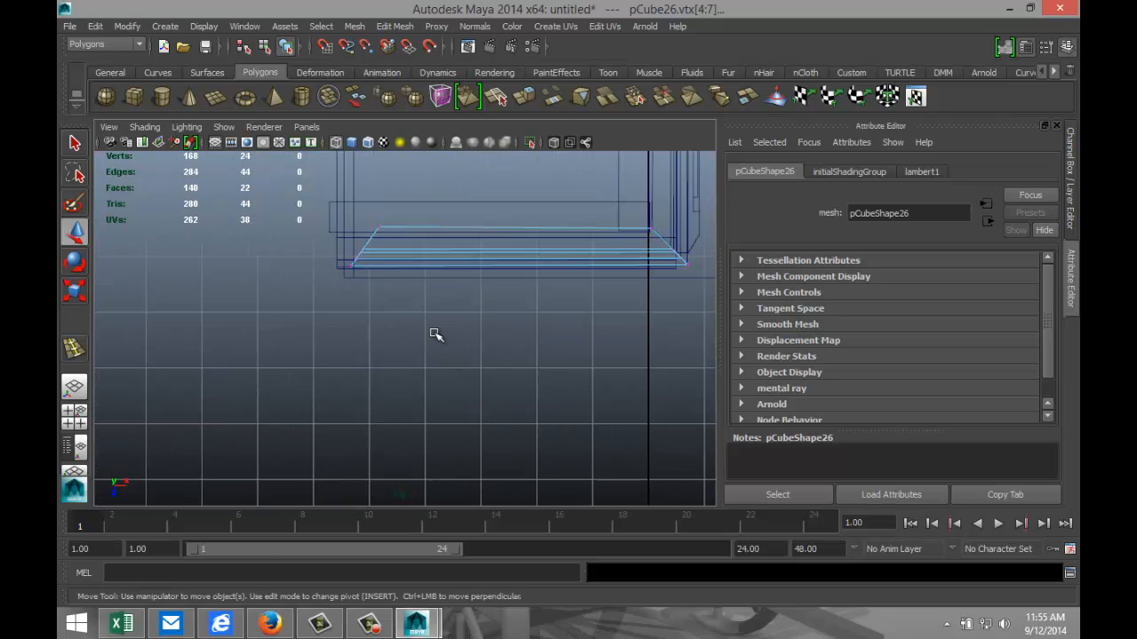
{"action": "left_click_drag", "start_coordinate": [340, 213], "coordinate": [404, 328]}
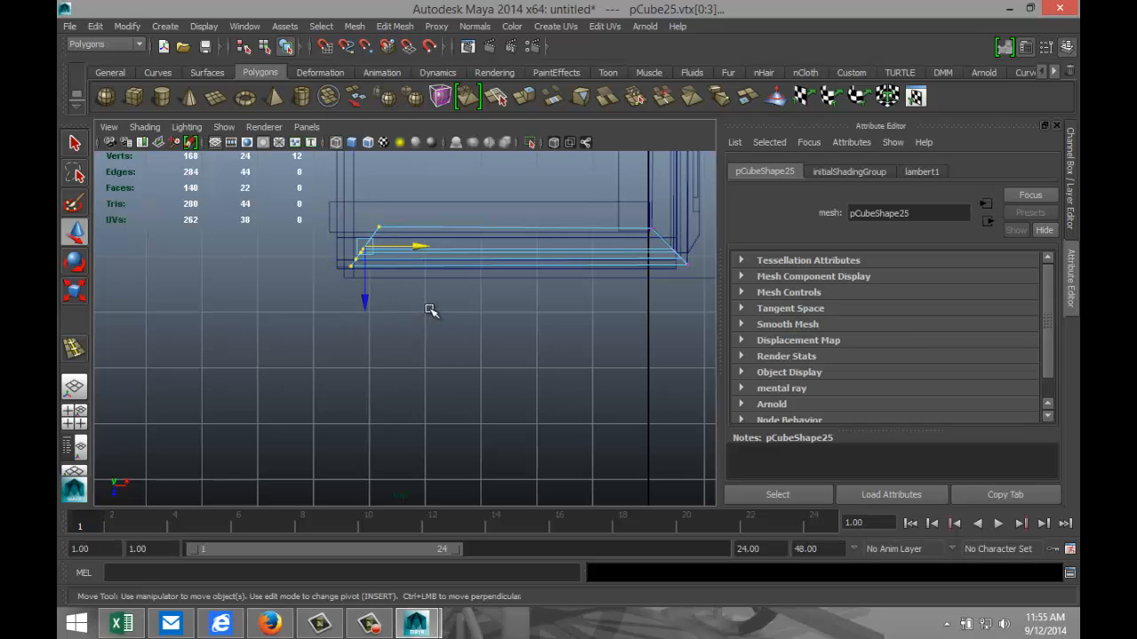
{"action": "key", "text": "e"}
{"action": "left_click_drag", "start_coordinate": [425, 291], "coordinate": [401, 247]}
Step: Move the straightened end vertices along X to the wall and scale them to about 0.76 across the molding's width
{"action": "key", "text": "w"}
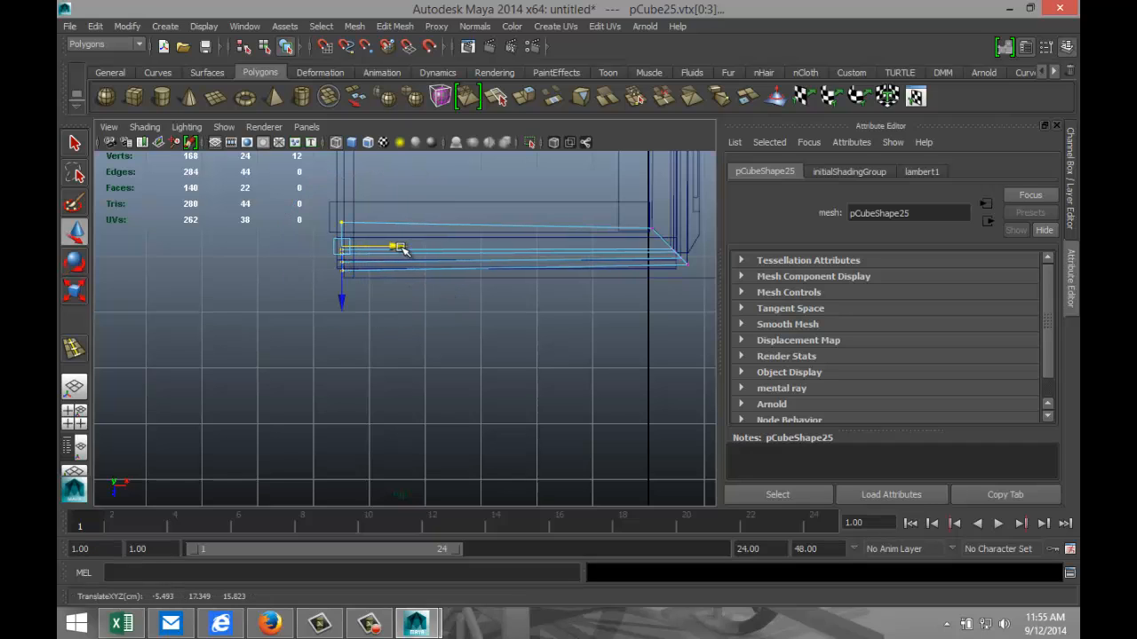
{"action": "key", "text": "r"}
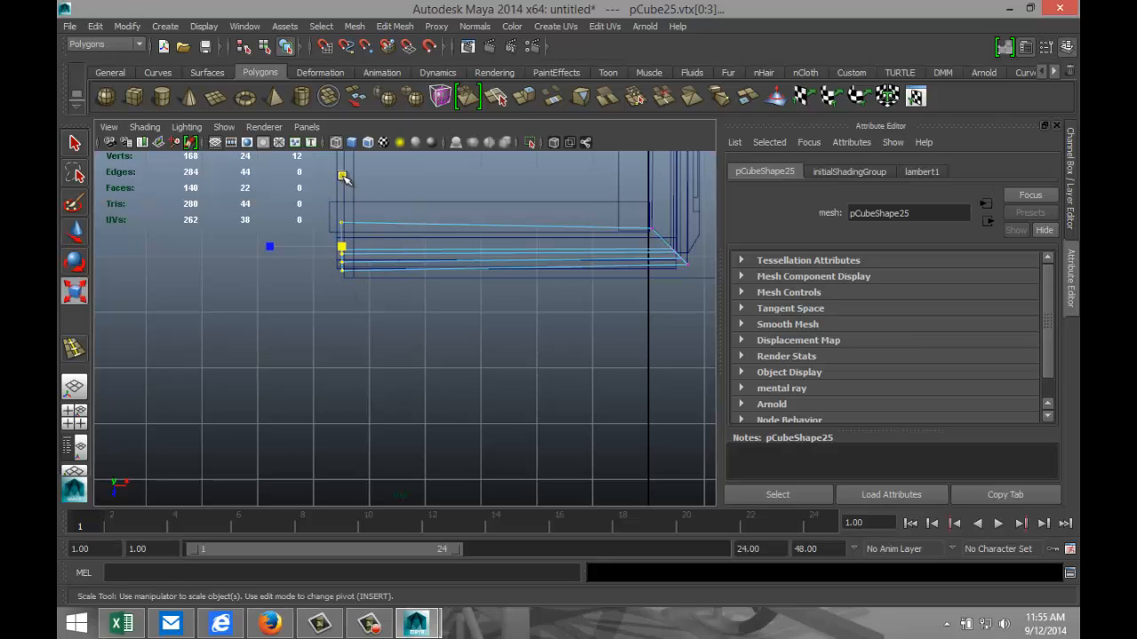
{"action": "left_click_drag", "start_coordinate": [343, 177], "coordinate": [342, 190]}
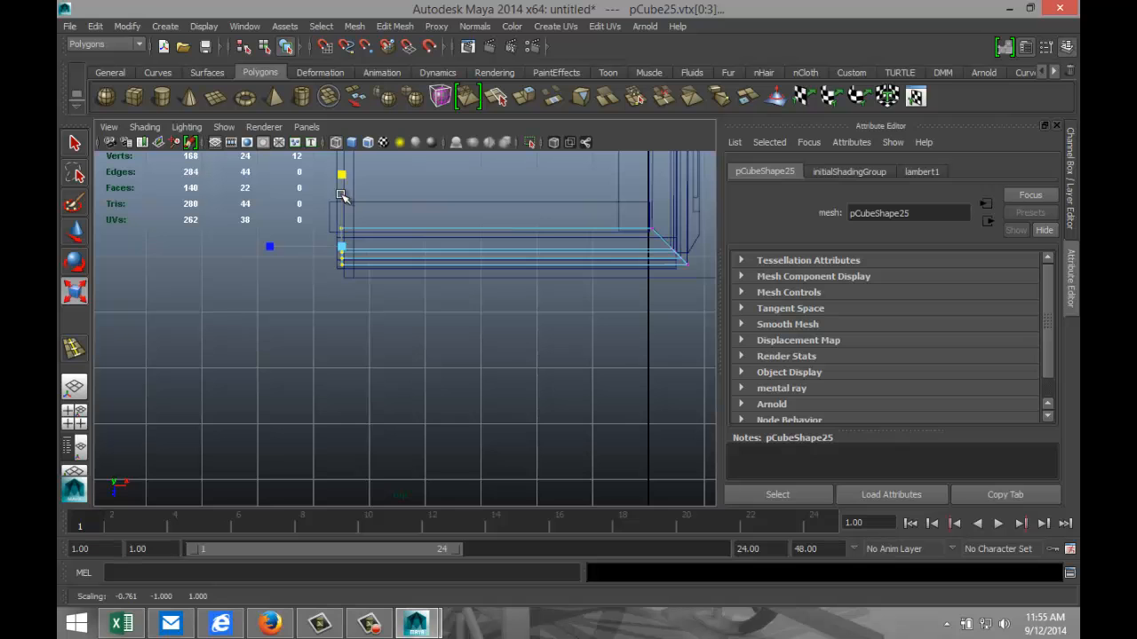
Step: In the perspective view, select the wall-end vertices of both side moldings and move them slightly along X, inward from the wall's outer edge
{"action": "left_click", "coordinate": [73, 411]}
{"action": "key", "text": "space"}
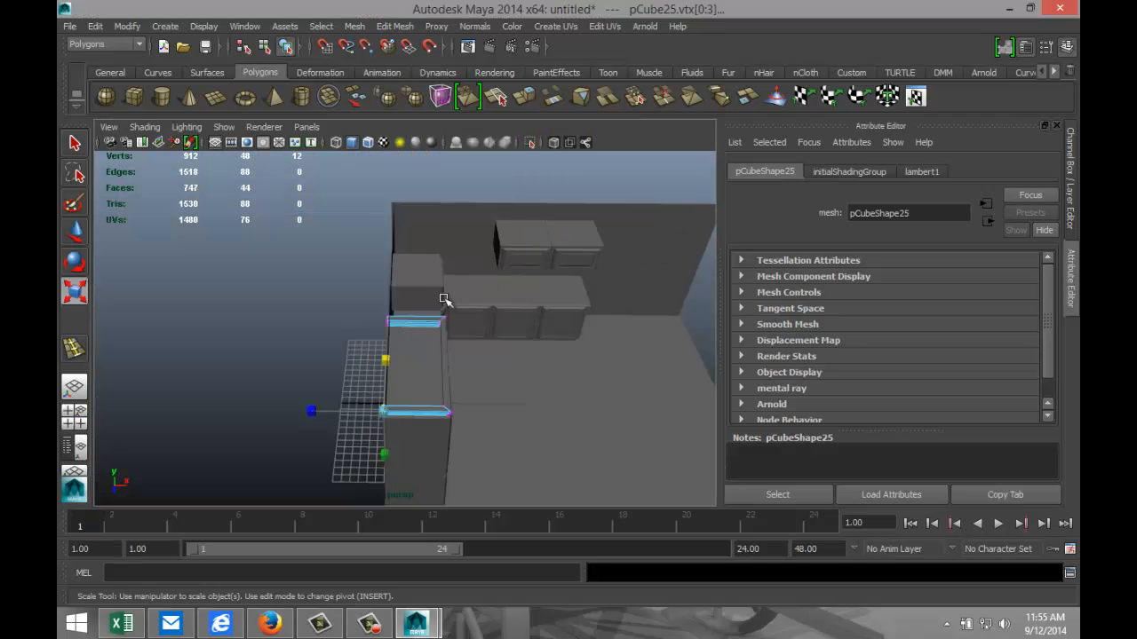
{"action": "left_click_drag", "start_coordinate": [284, 371], "coordinate": [365, 391], "text": "alt"}
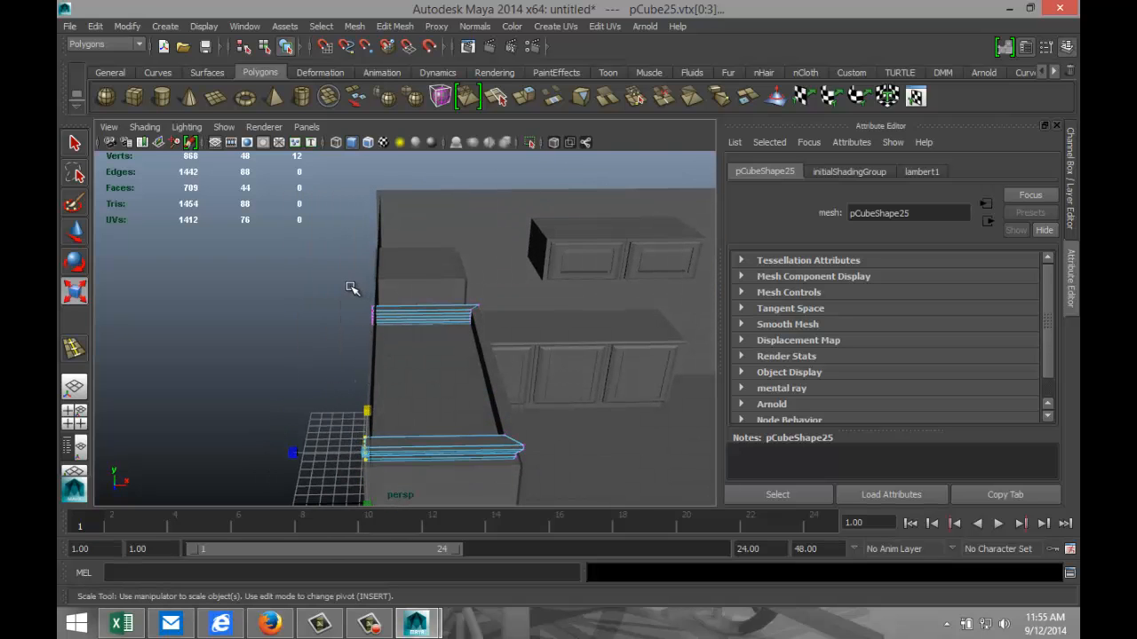
{"action": "left_click_drag", "start_coordinate": [365, 291], "coordinate": [385, 356]}
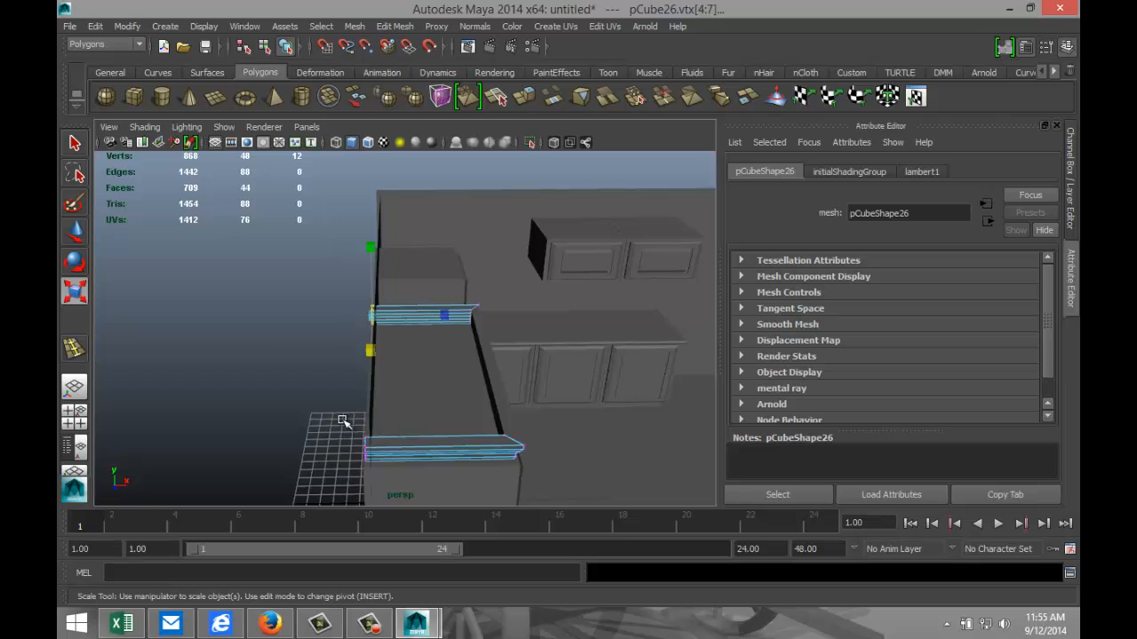
{"action": "left_click_drag", "start_coordinate": [344, 422], "coordinate": [386, 487]}
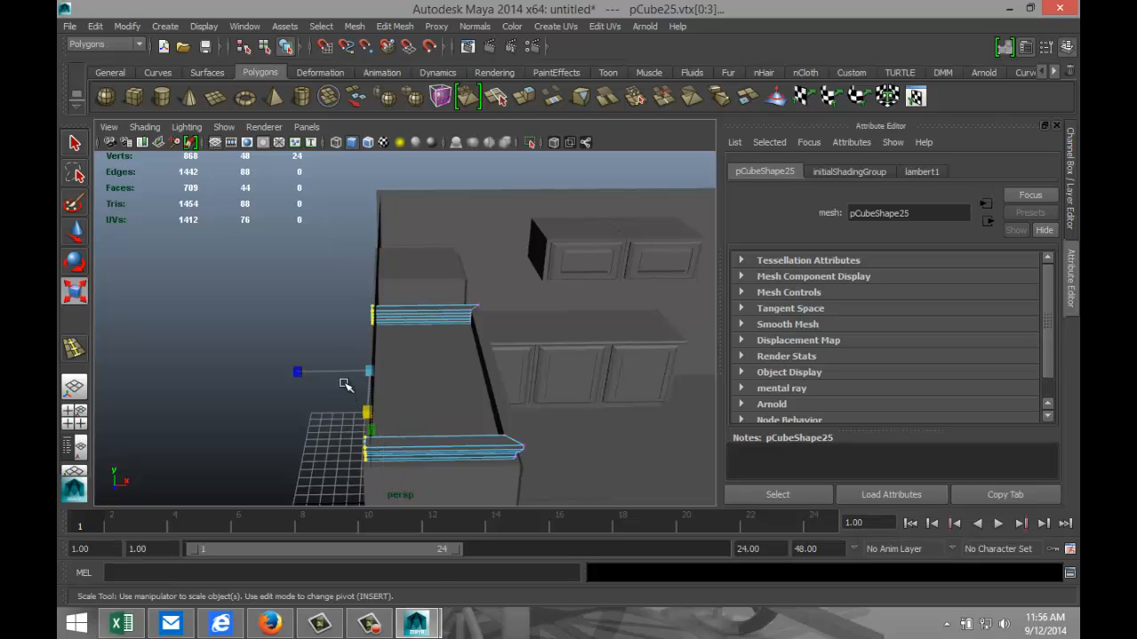
{"action": "key", "text": "w"}
{"action": "left_click_drag", "start_coordinate": [421, 372], "coordinate": [426, 371]}
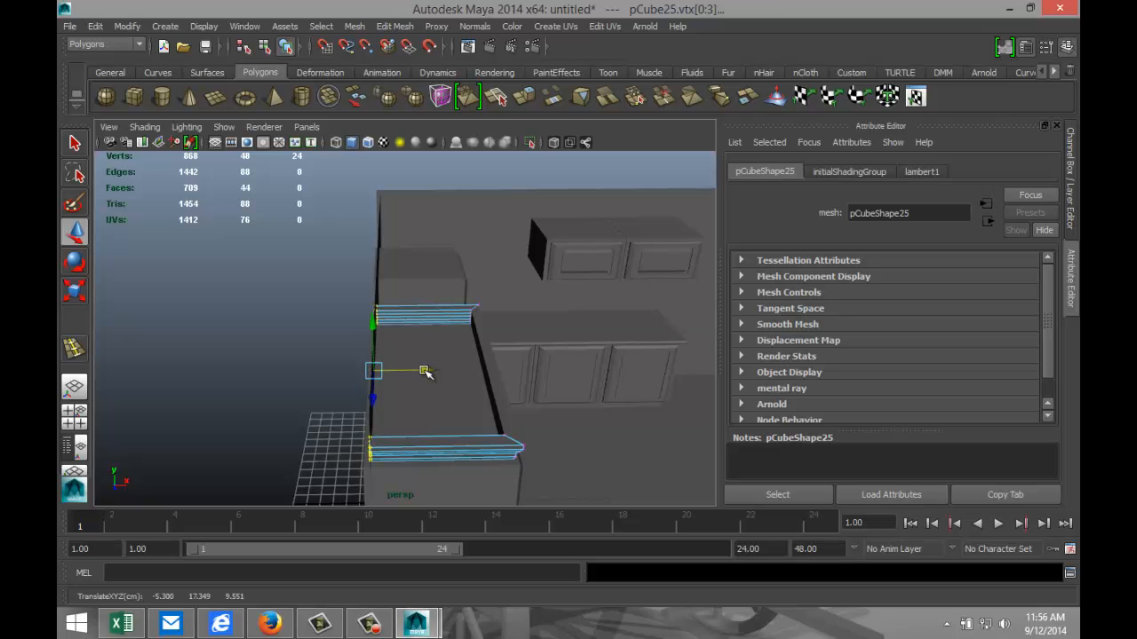
Step: Select the front crown molding and both side pieces as objects and duplicate them
{"action": "left_click_drag", "start_coordinate": [293, 407], "coordinate": [229, 376], "text": "alt"}
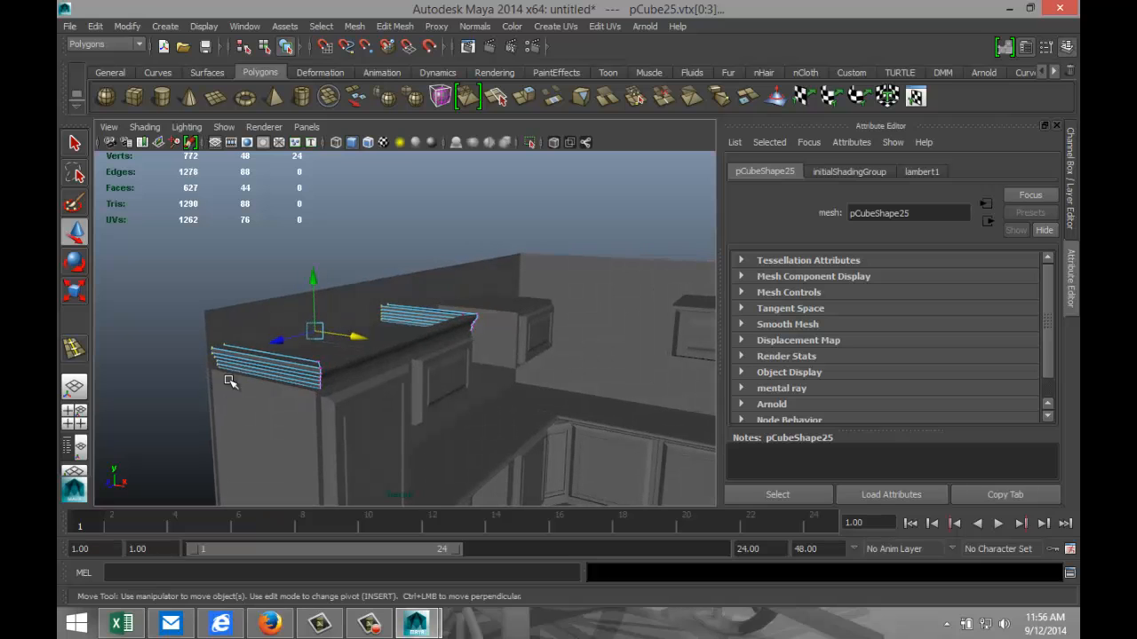
{"action": "left_click", "coordinate": [258, 238]}
{"action": "left_click_drag", "start_coordinate": [278, 282], "coordinate": [381, 452], "text": "alt"}
{"action": "left_click", "coordinate": [484, 404]}
{"action": "key", "text": "f"}
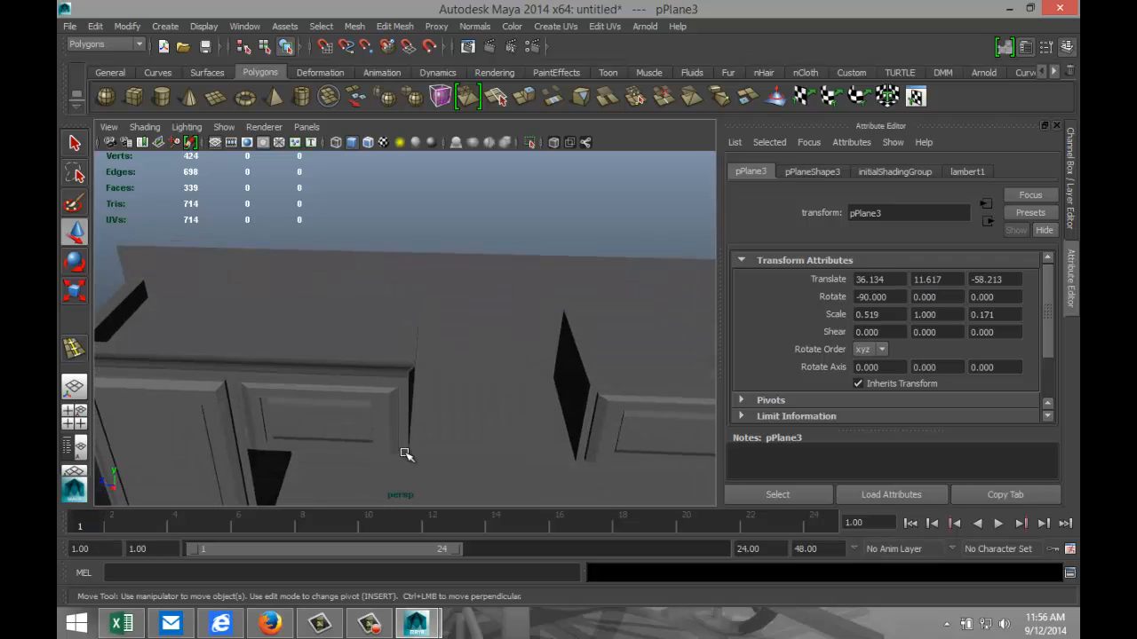
{"action": "scroll", "coordinate": [407, 455], "scroll_direction": "down", "scroll_amount": 3}
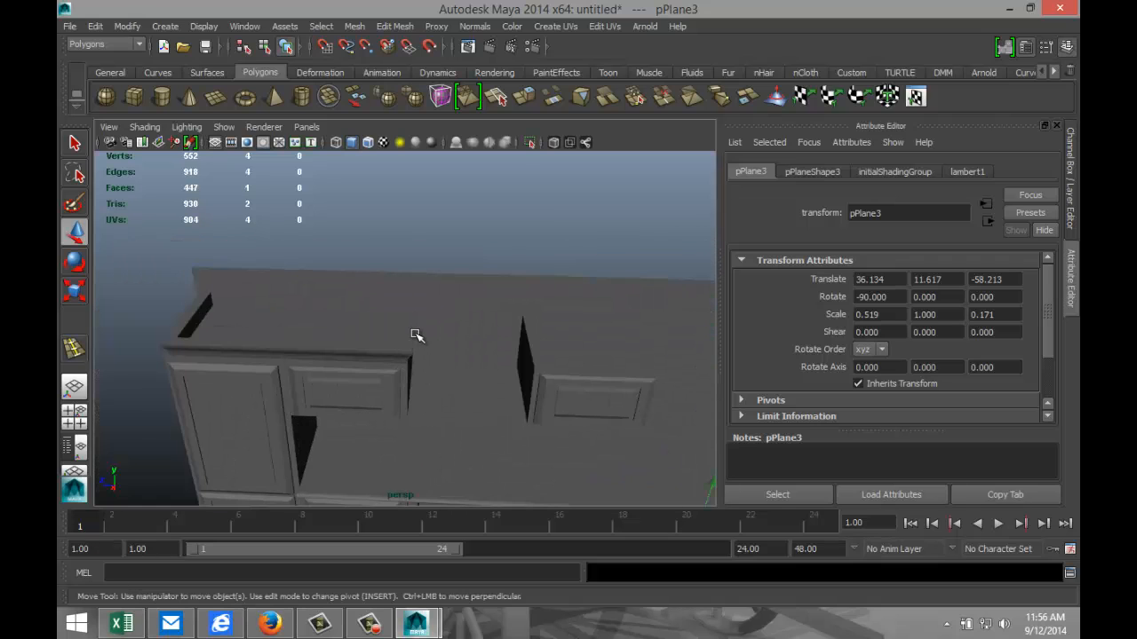
{"action": "scroll", "coordinate": [571, 380], "scroll_direction": "down", "scroll_amount": 5}
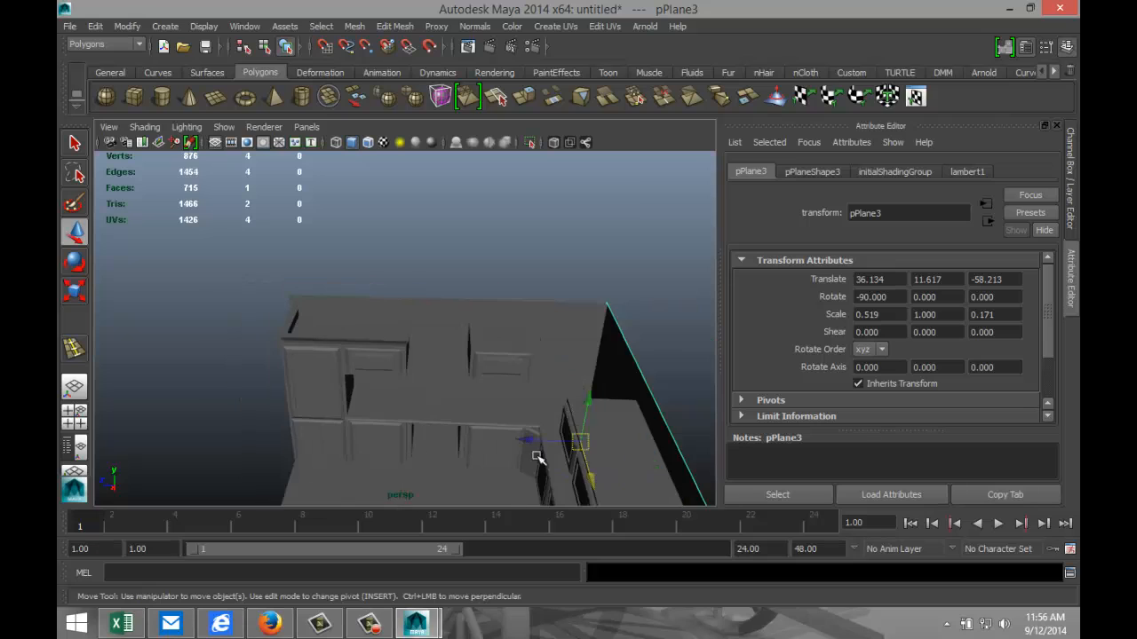
{"action": "left_click", "coordinate": [407, 329]}
{"action": "left_click", "coordinate": [320, 319], "text": "shift"}
{"action": "left_click", "coordinate": [332, 336], "text": "shift"}
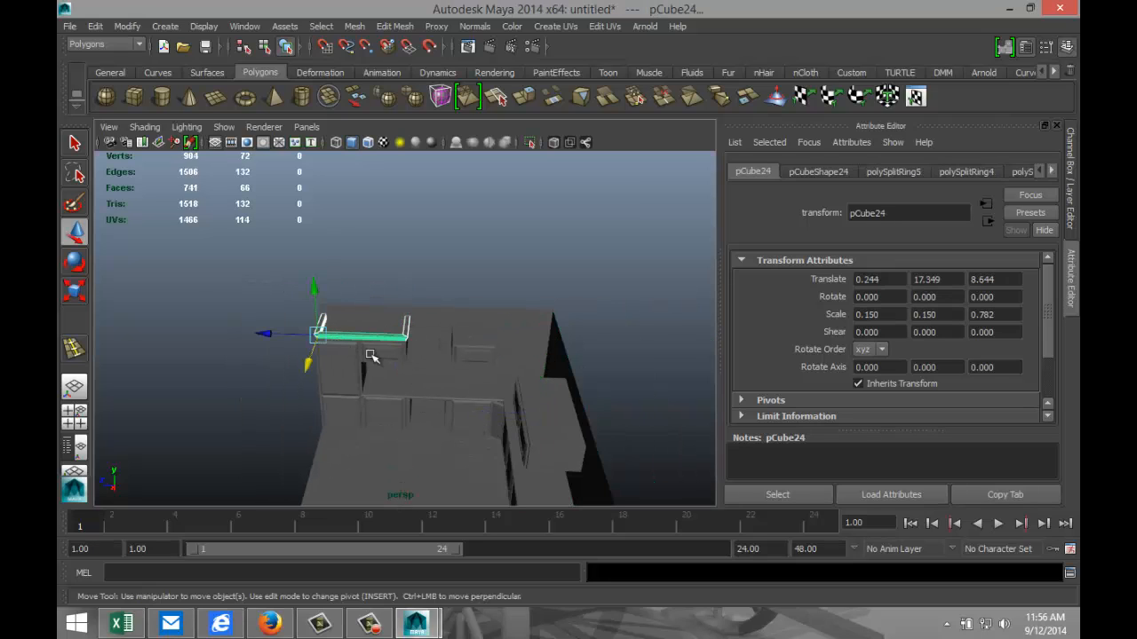
{"action": "key", "text": "ctrl+d"}
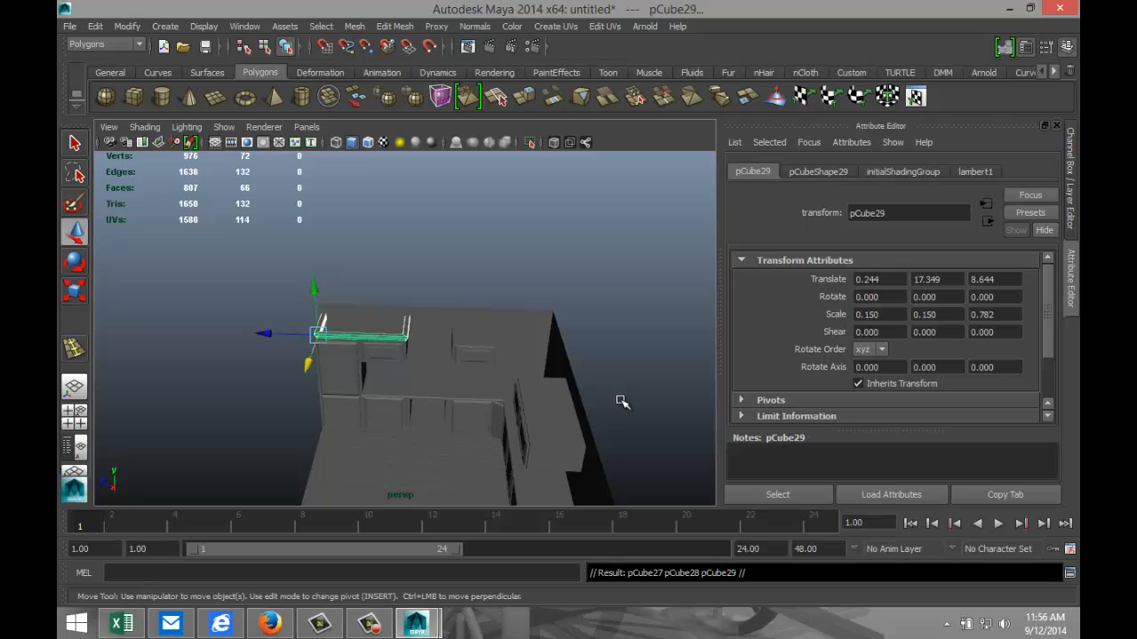
Step: Move the duplicated molding pieces along X to about 28.28, clear of the cabinets, and combine them into one mesh
{"action": "scroll", "coordinate": [601, 398], "scroll_direction": "down", "scroll_amount": 3}
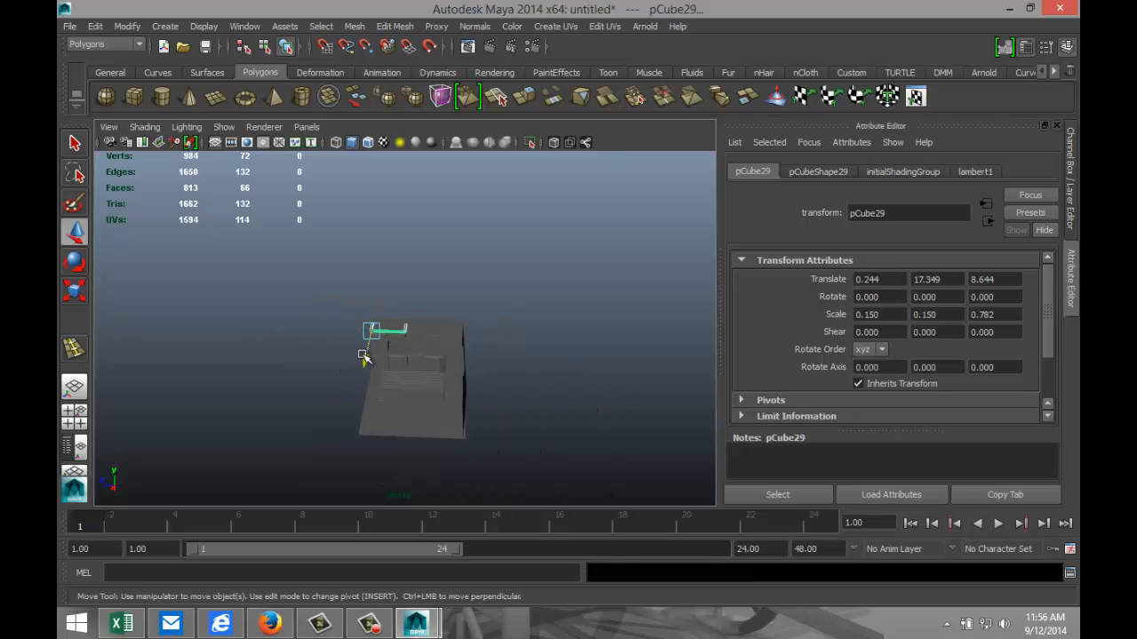
{"action": "left_click_drag", "start_coordinate": [367, 356], "coordinate": [356, 407]}
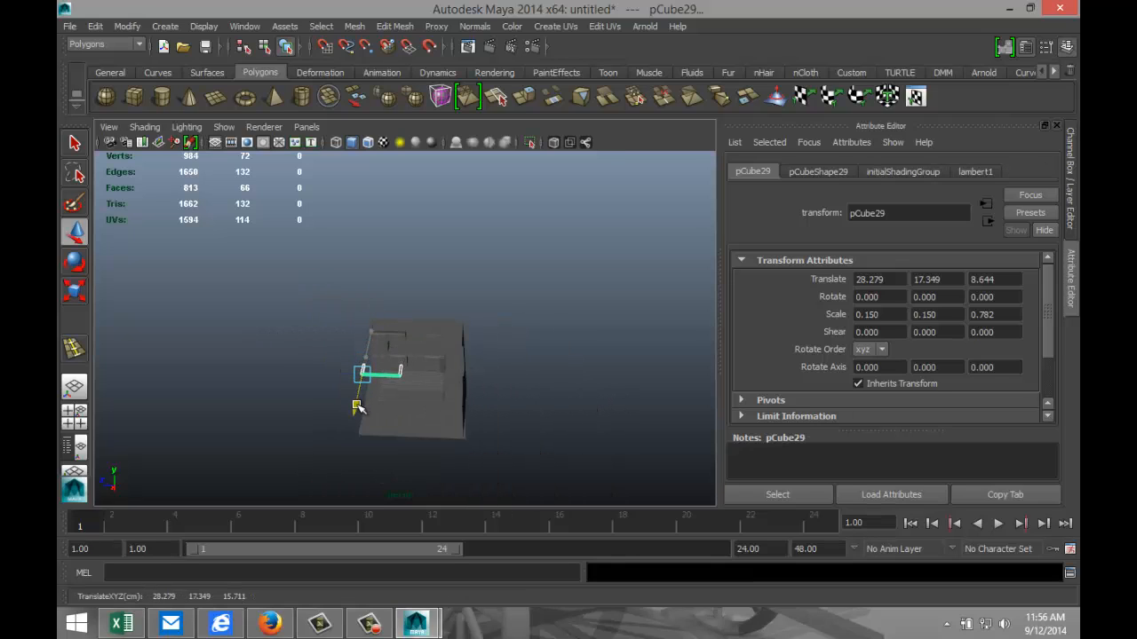
{"action": "left_click", "coordinate": [354, 26]}
{"action": "left_click", "coordinate": [374, 44]}
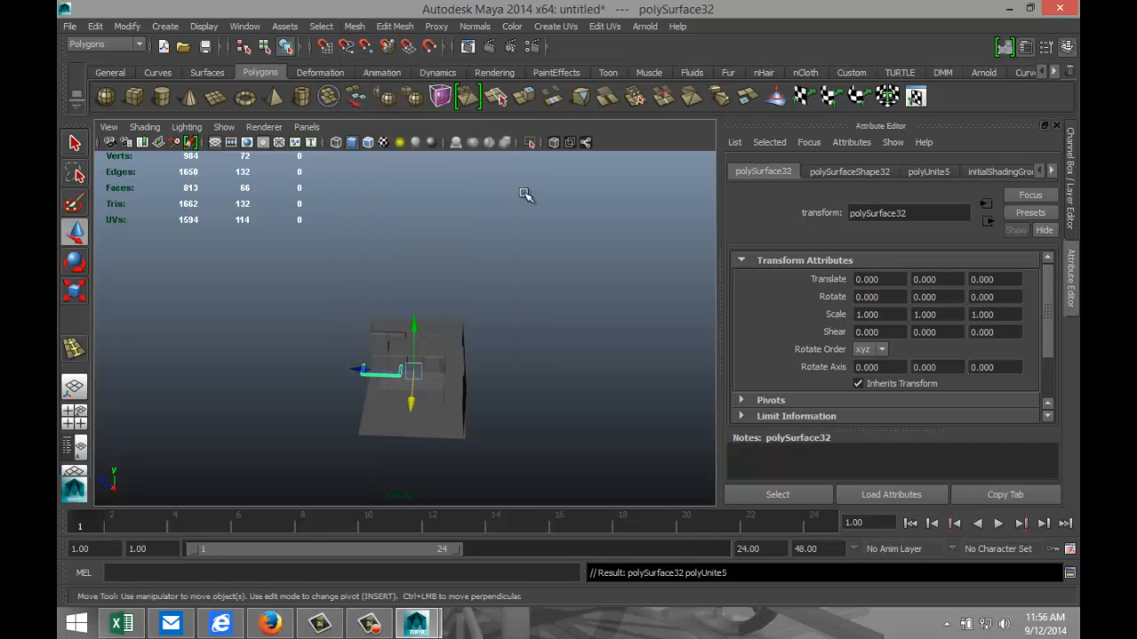
Step: Rotate the combined molding to -90 degrees about Y
{"action": "key", "text": "e"}
{"action": "left_click_drag", "start_coordinate": [407, 417], "coordinate": [347, 321]}
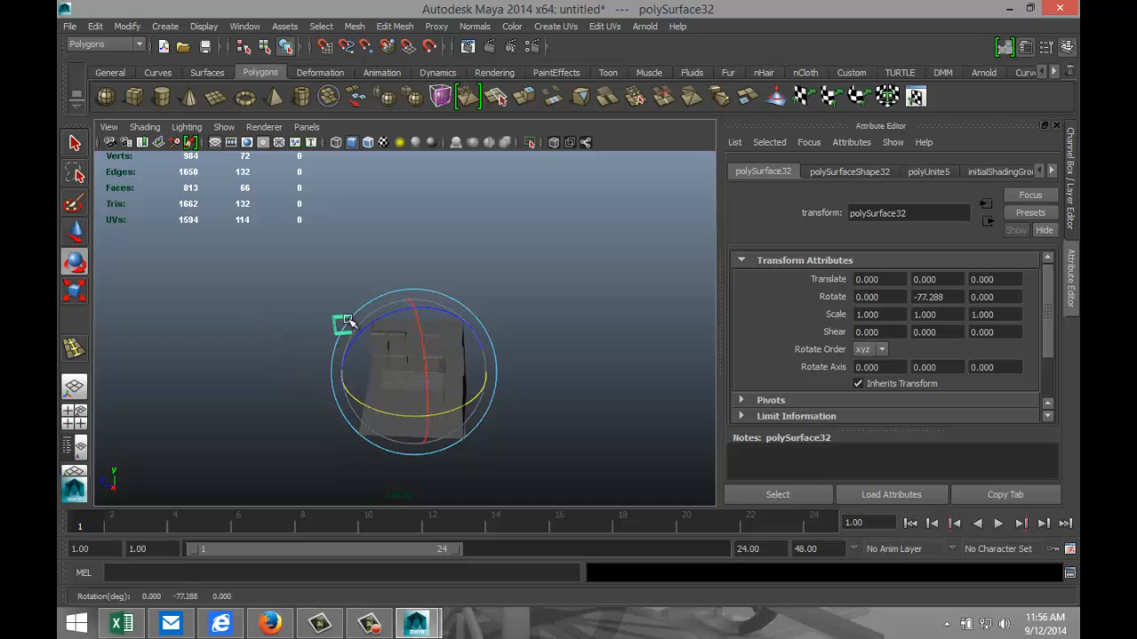
{"action": "left_click", "coordinate": [948, 299]}
{"action": "type", "text": "-90"}
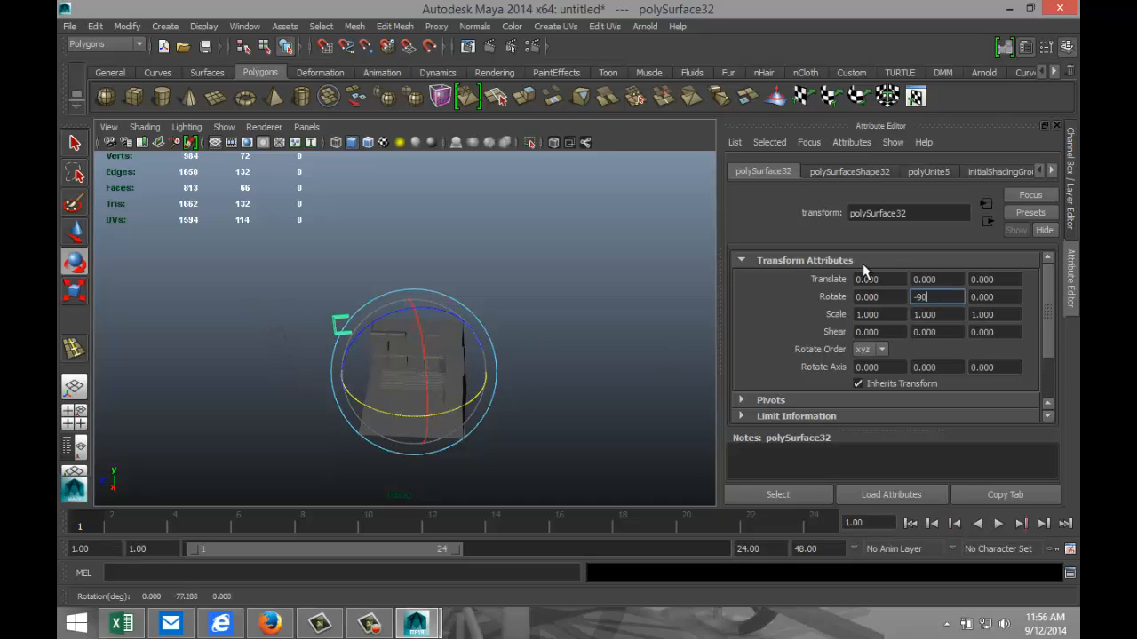
{"action": "key", "text": "Return"}
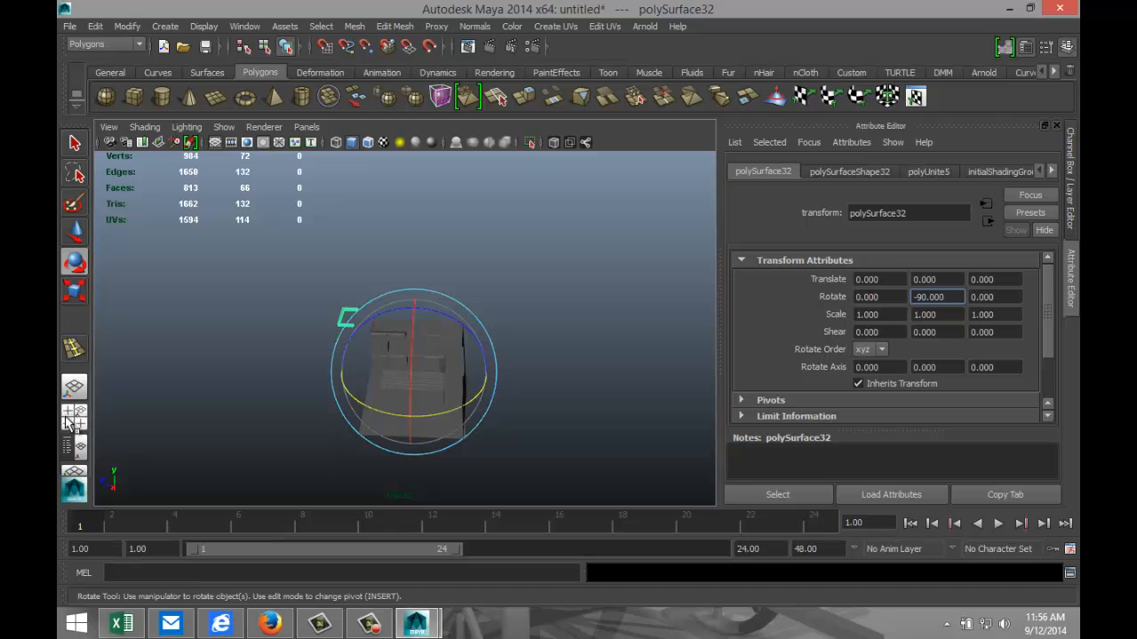
Step: In the top view, move the combined molding over the upper cabinets on the adjacent wall, to about X 24.645 and Z -39.47
{"action": "left_click", "coordinate": [73, 417]}
{"action": "key", "text": "space"}
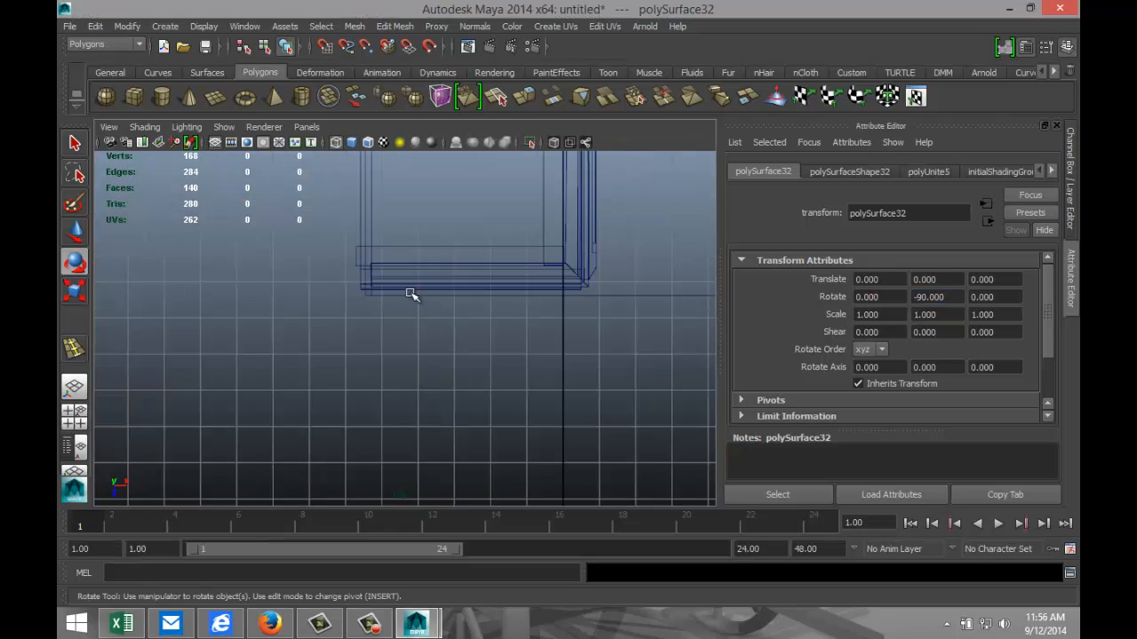
{"action": "scroll", "coordinate": [413, 295], "scroll_direction": "down", "scroll_amount": 5}
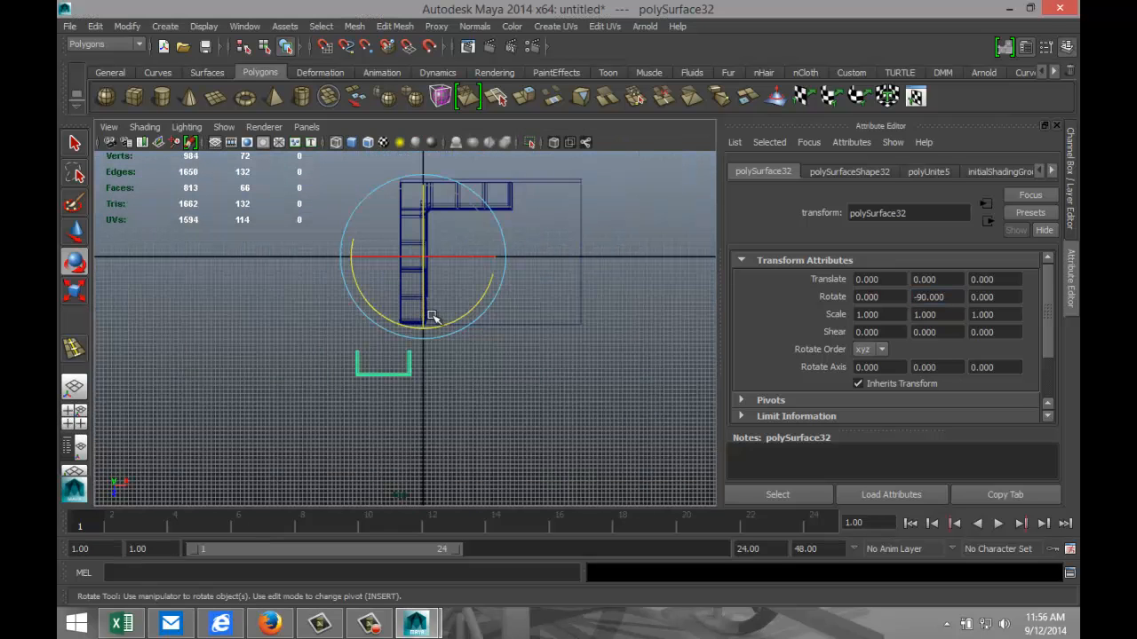
{"action": "key", "text": "w"}
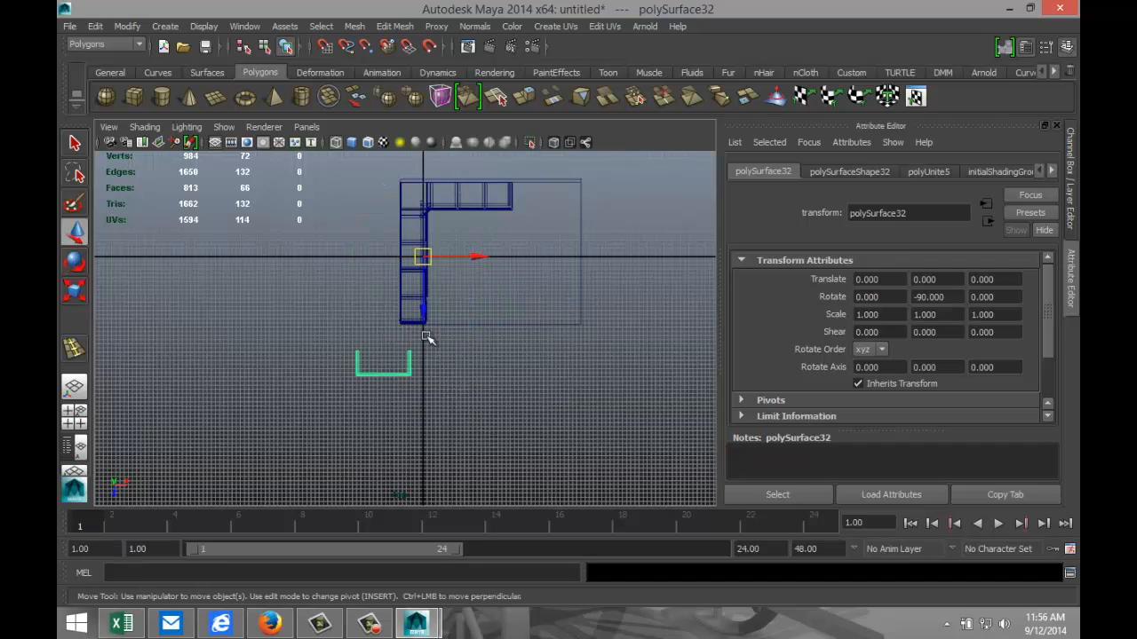
{"action": "left_click_drag", "start_coordinate": [421, 257], "coordinate": [525, 100]}
Step: In the perspective view, align the molding with the two upper cabinets by moving it along X to about 24.388
{"action": "left_click", "coordinate": [74, 412]}
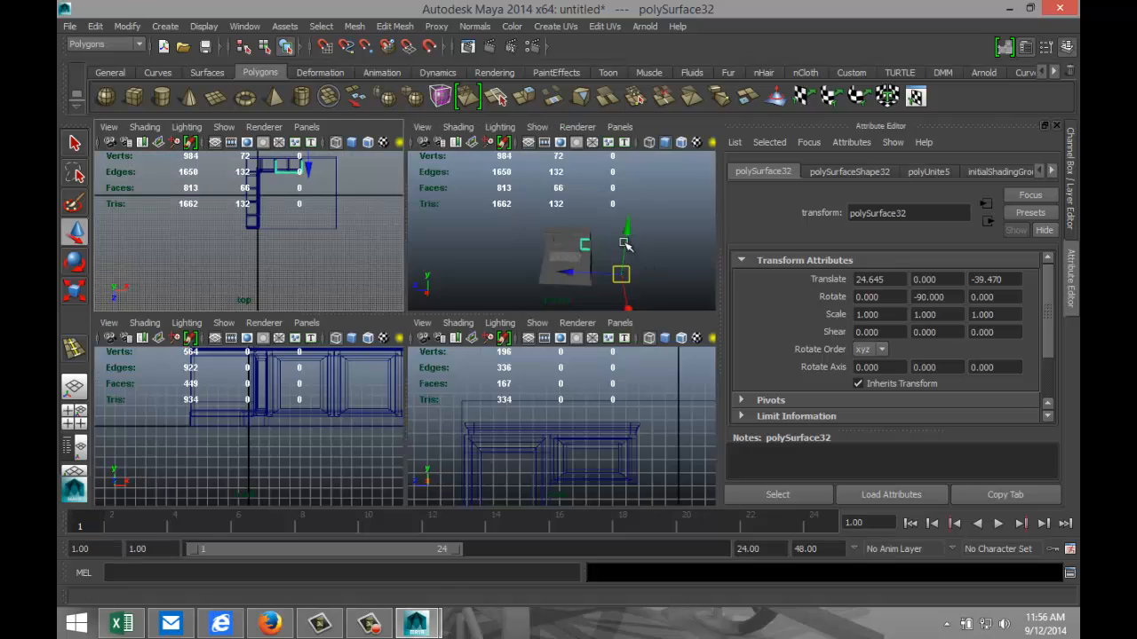
{"action": "key", "text": "space"}
{"action": "key", "text": "f"}
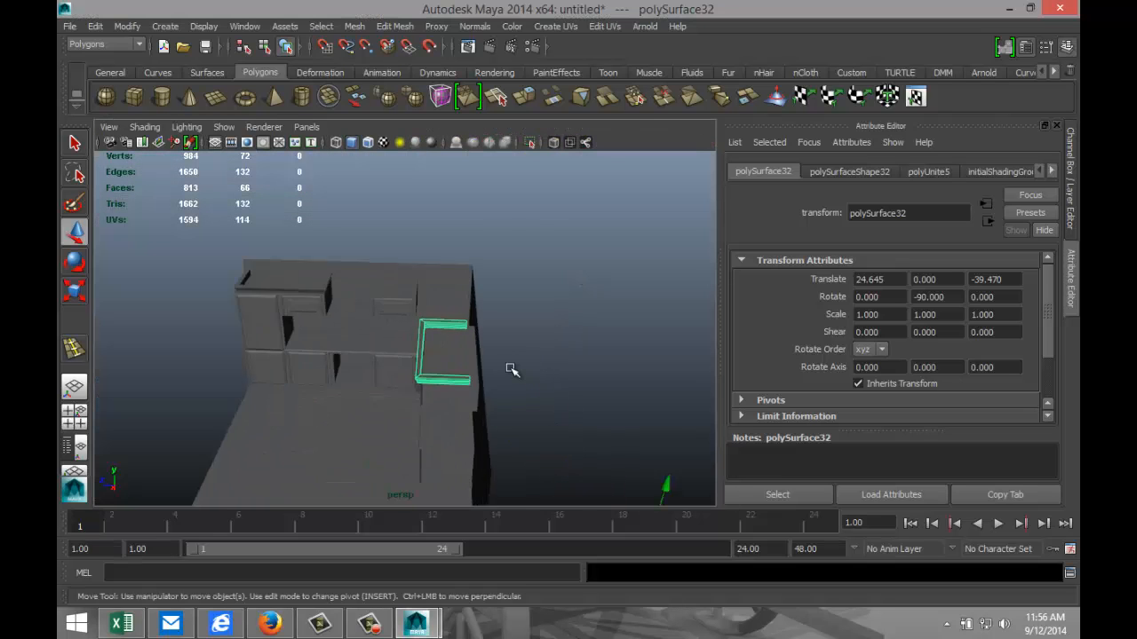
{"action": "left_click_drag", "start_coordinate": [335, 415], "coordinate": [503, 391], "text": "alt"}
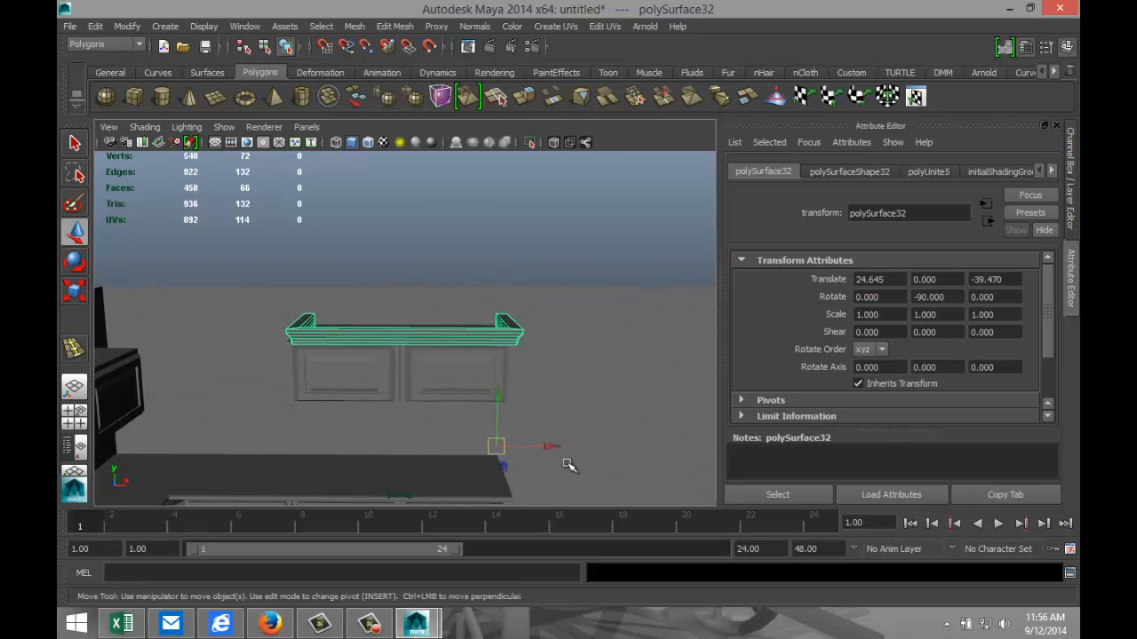
{"action": "left_click_drag", "start_coordinate": [559, 449], "coordinate": [551, 449]}
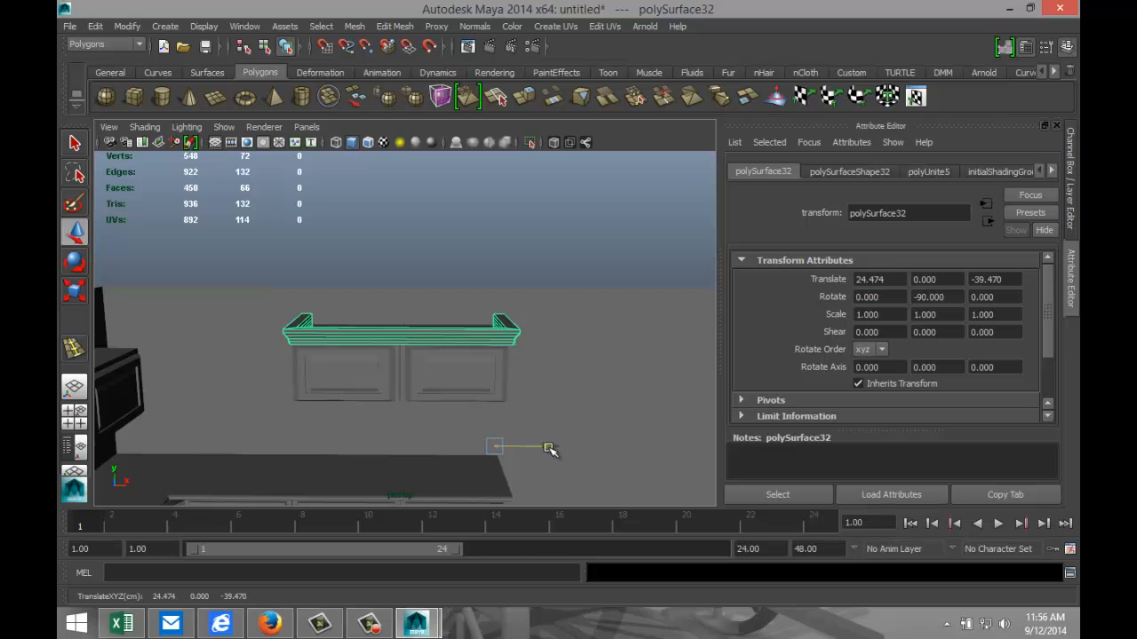
{"action": "left_click_drag", "start_coordinate": [550, 450], "coordinate": [541, 450]}
Step: Frame the combined molding in the top view and center its pivot
{"action": "left_click", "coordinate": [74, 412]}
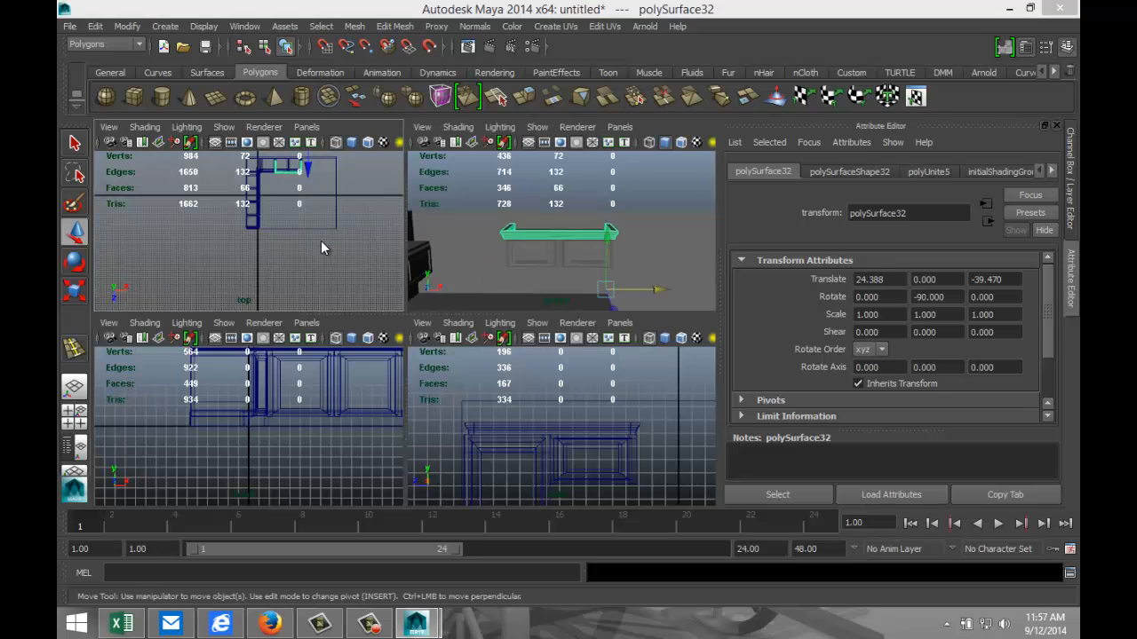
{"action": "key", "text": "space"}
{"action": "key", "text": "f"}
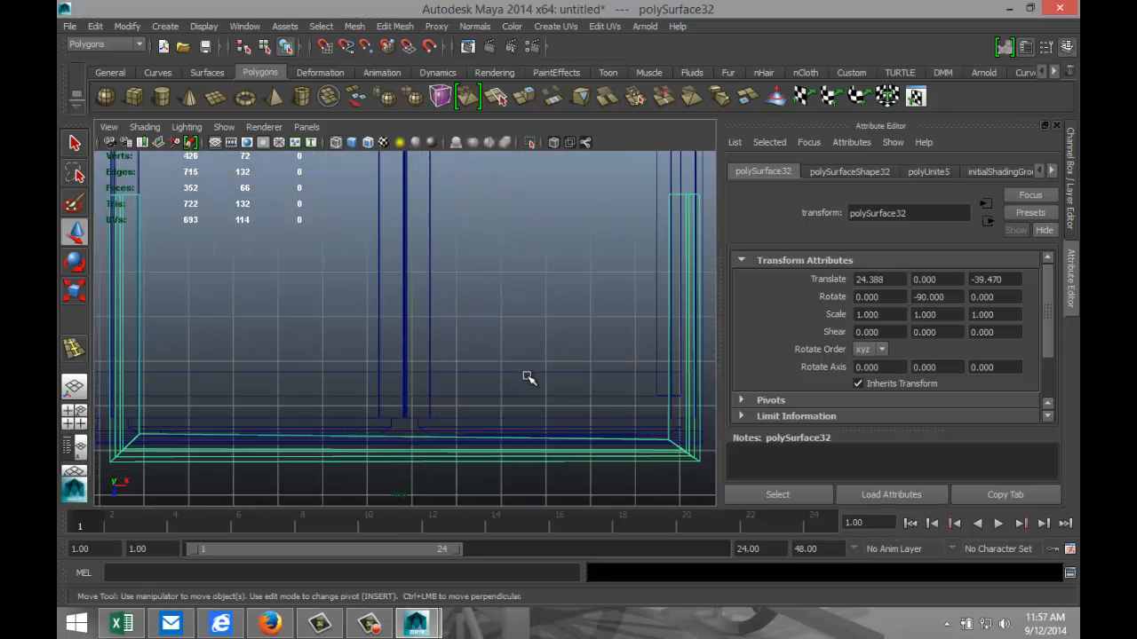
{"action": "scroll", "coordinate": [529, 378], "scroll_direction": "down", "scroll_amount": 2}
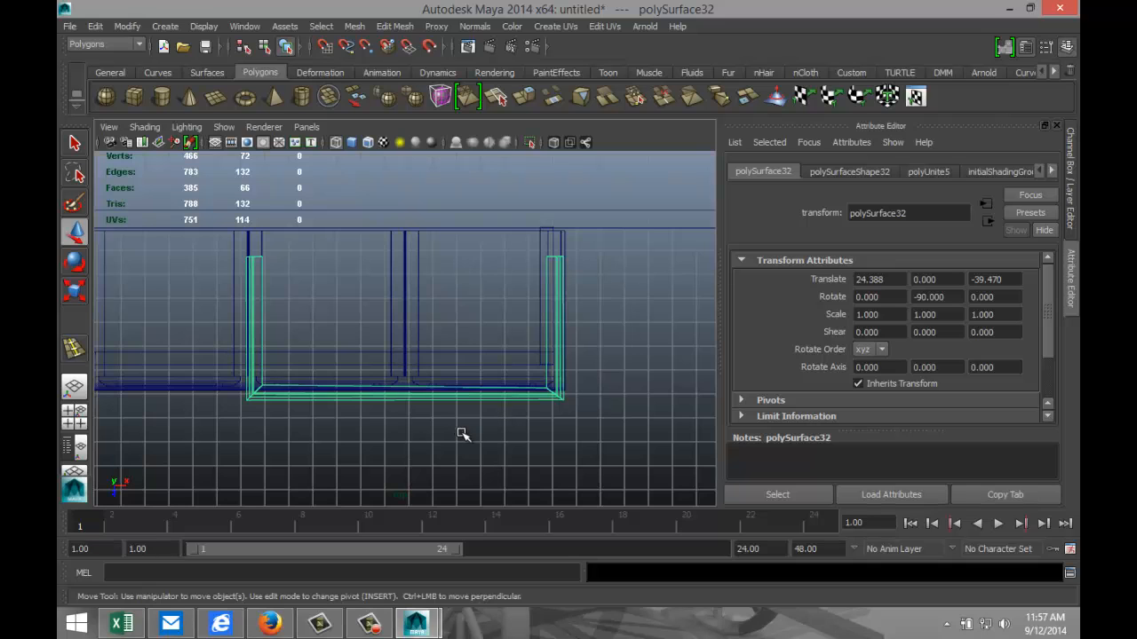
{"action": "scroll", "coordinate": [461, 433], "scroll_direction": "down", "scroll_amount": 2}
{"action": "left_click", "coordinate": [127, 25]}
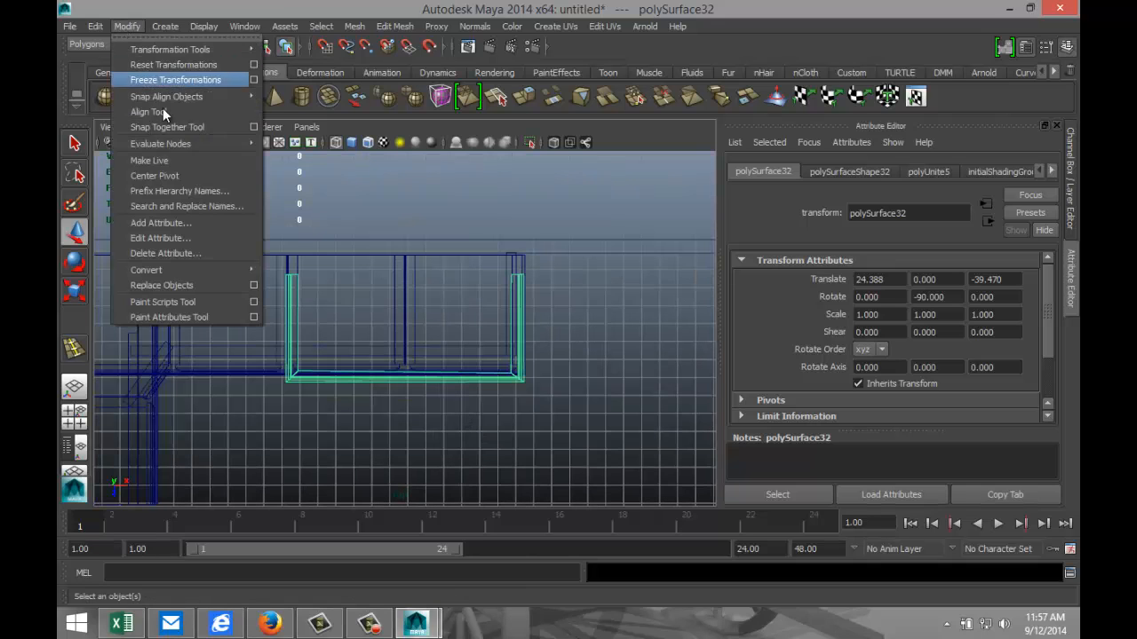
{"action": "left_click", "coordinate": [154, 175]}
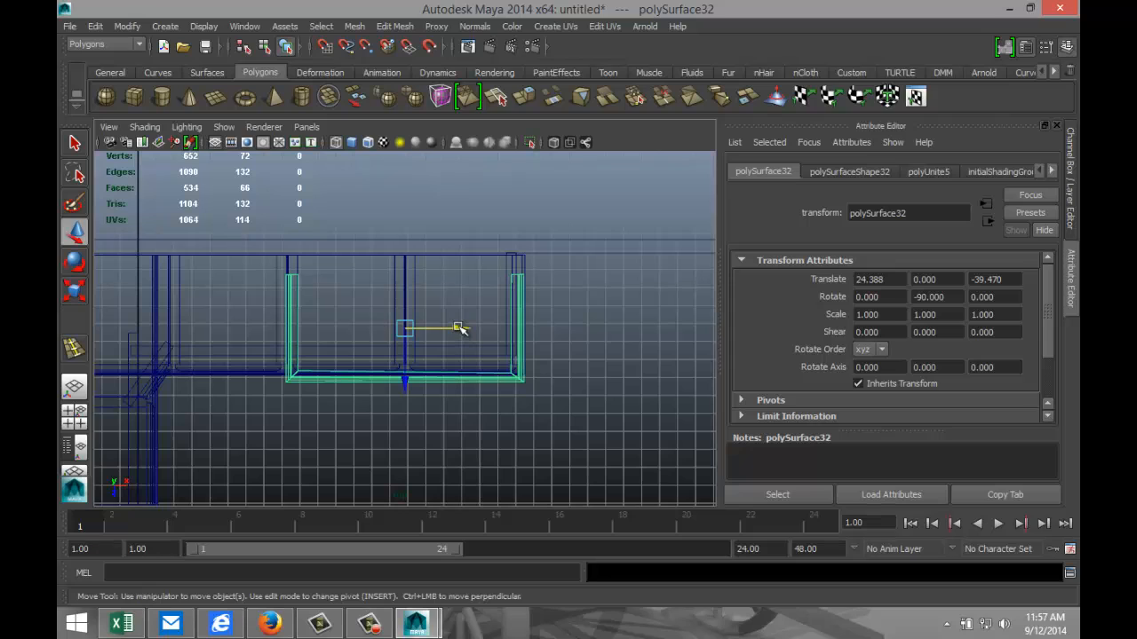
Step: In the top view, move the combined molding back against the wall, to about X 24.433 and Z -40.492
{"action": "left_click", "coordinate": [459, 328]}
{"action": "left_click_drag", "start_coordinate": [459, 328], "coordinate": [460, 328]}
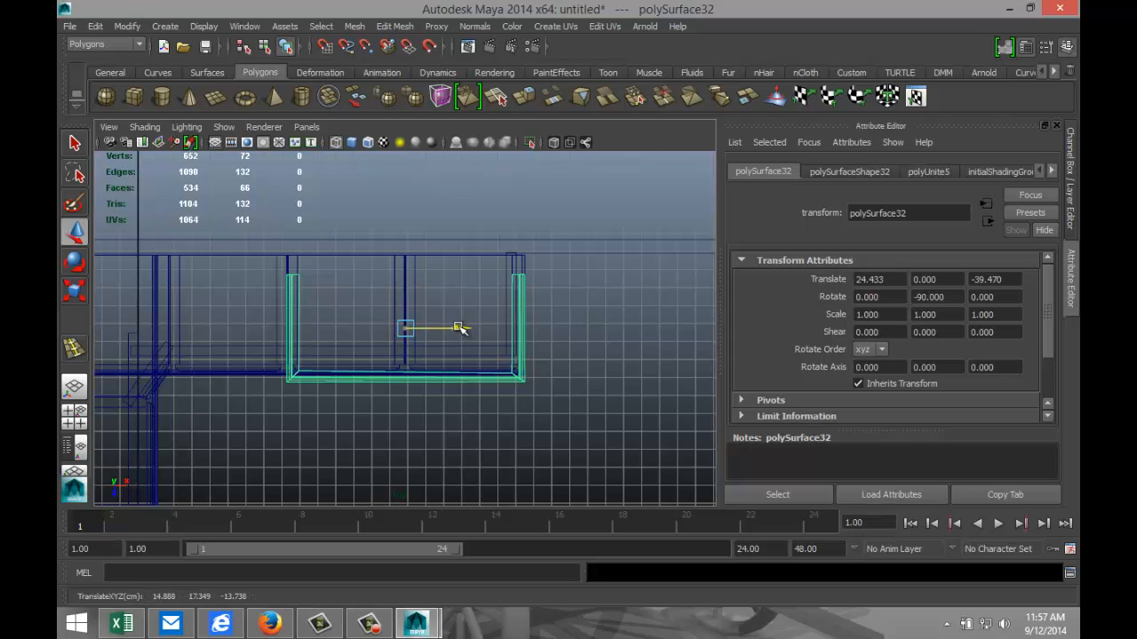
{"action": "left_click_drag", "start_coordinate": [407, 382], "coordinate": [410, 366]}
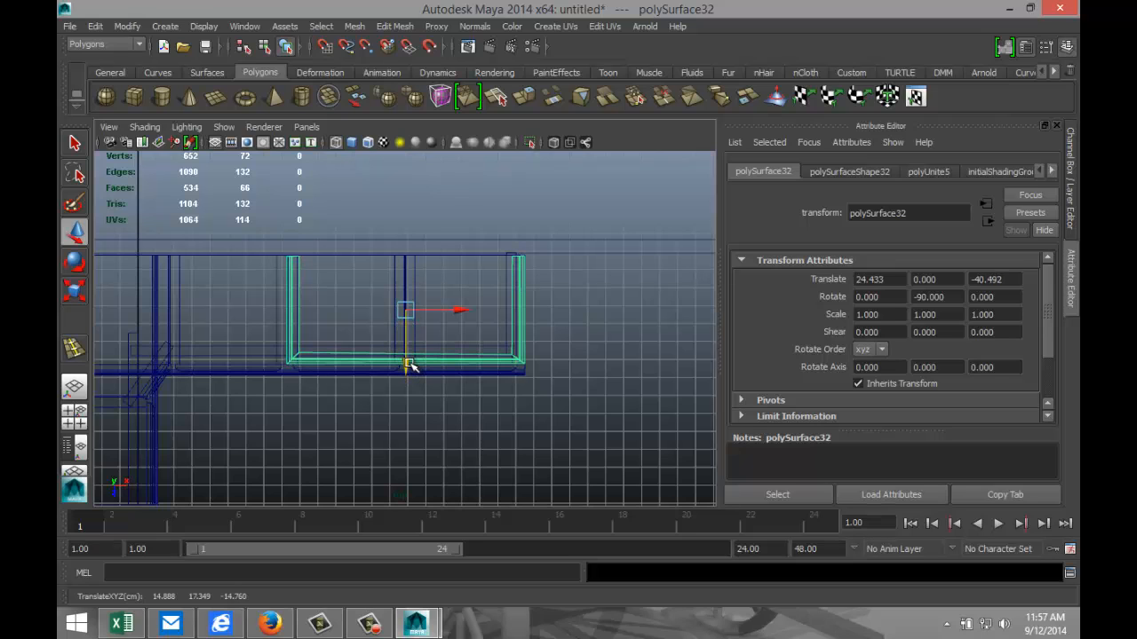
Step: Move the inner corner vertices at the molding's outer front corner level with the opposite inner corner
{"action": "right_click_drag", "start_coordinate": [515, 398], "coordinate": [611, 380], "text": "alt"}
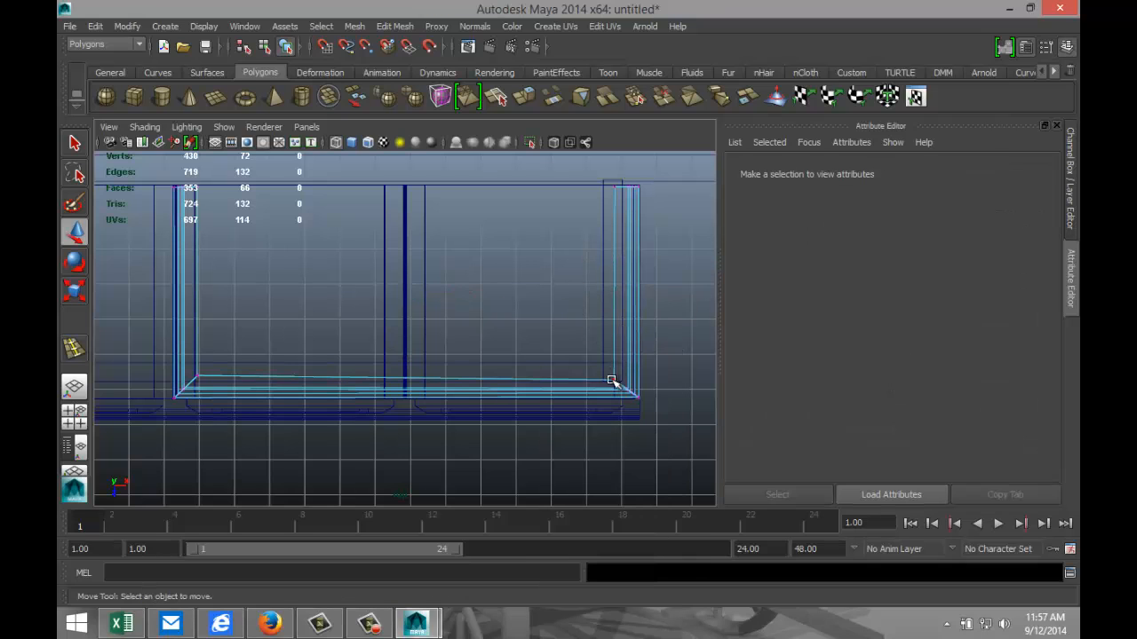
{"action": "left_click_drag", "start_coordinate": [622, 383], "coordinate": [613, 374]}
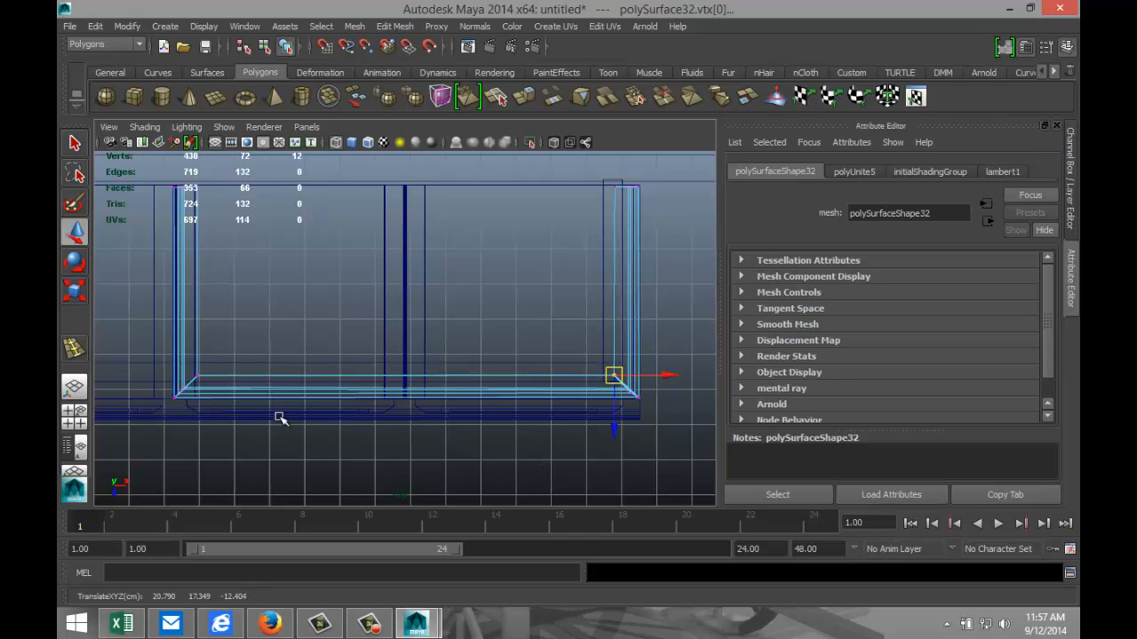
{"action": "left_click", "coordinate": [74, 413]}
{"action": "key", "text": "space"}
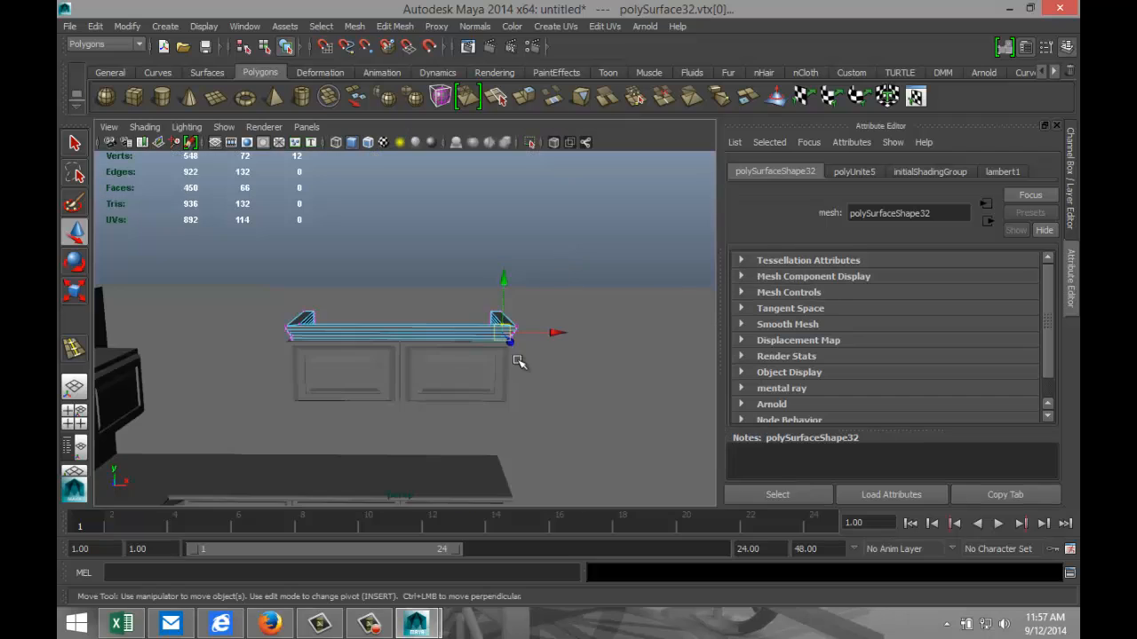
Step: Examine the fit of the molding on the two upper cabinets and the whole kitchen layout from above
{"action": "scroll", "coordinate": [513, 412], "scroll_direction": "up", "scroll_amount": 3}
{"action": "left_click", "coordinate": [701, 427]}
{"action": "left_click_drag", "start_coordinate": [434, 492], "coordinate": [488, 444], "text": "alt"}
{"action": "scroll", "coordinate": [319, 492], "scroll_direction": "down", "scroll_amount": 8}
{"action": "scroll", "coordinate": [381, 454], "scroll_direction": "up", "scroll_amount": 5}
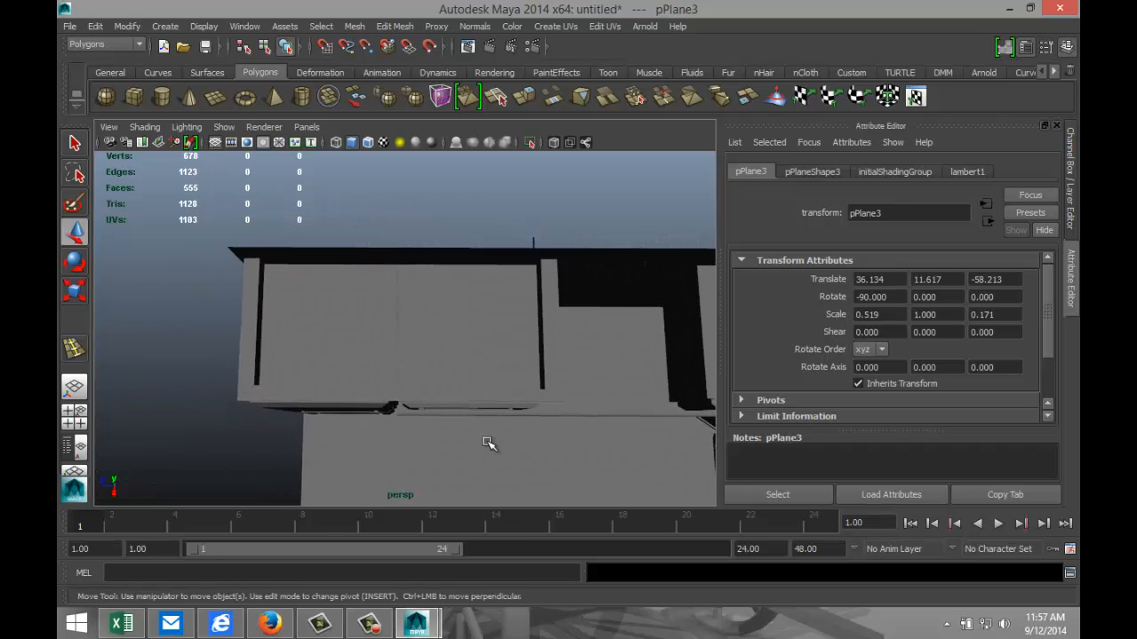
{"action": "left_click", "coordinate": [75, 417]}
{"action": "key", "text": "space"}
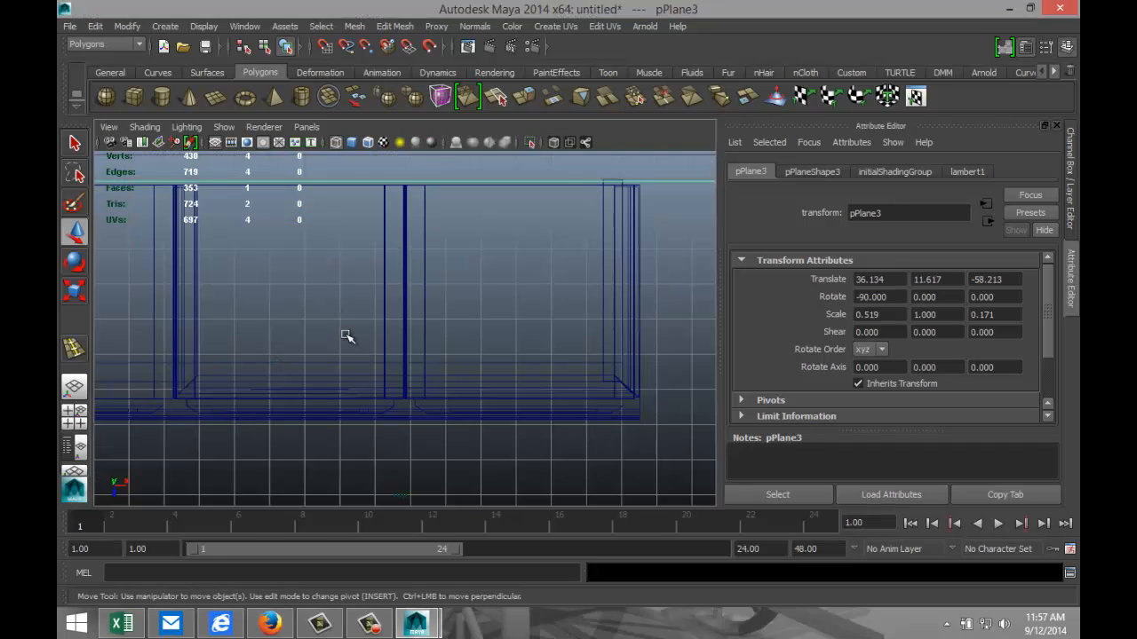
{"action": "scroll", "coordinate": [382, 429], "scroll_direction": "down", "scroll_amount": 5}
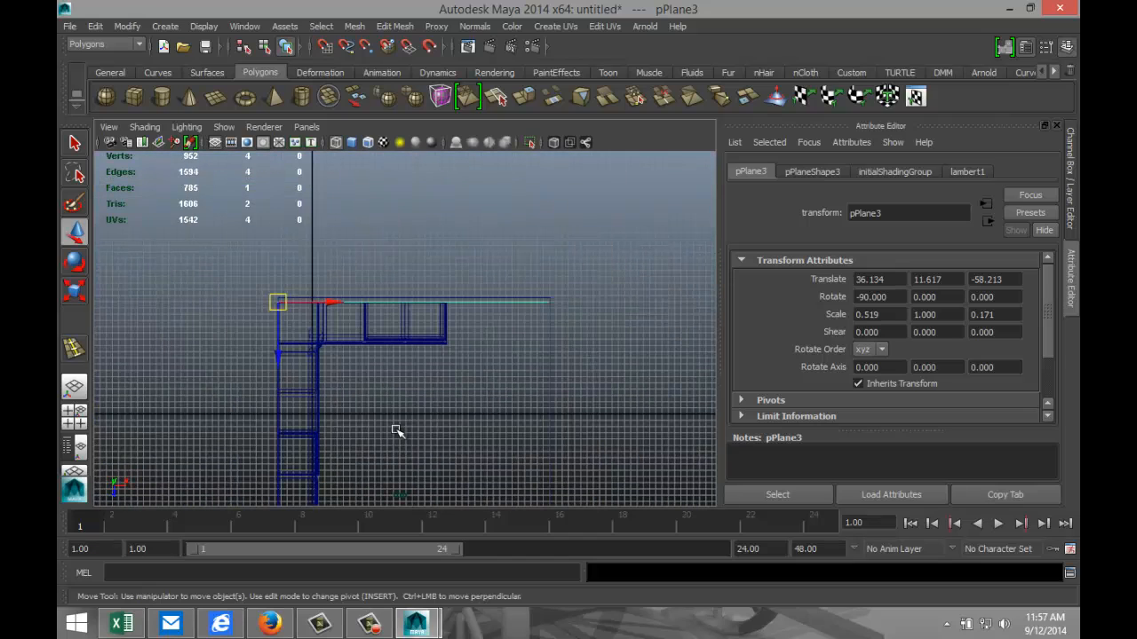
{"action": "middle_click_drag", "start_coordinate": [391, 436], "coordinate": [424, 297], "text": "alt"}
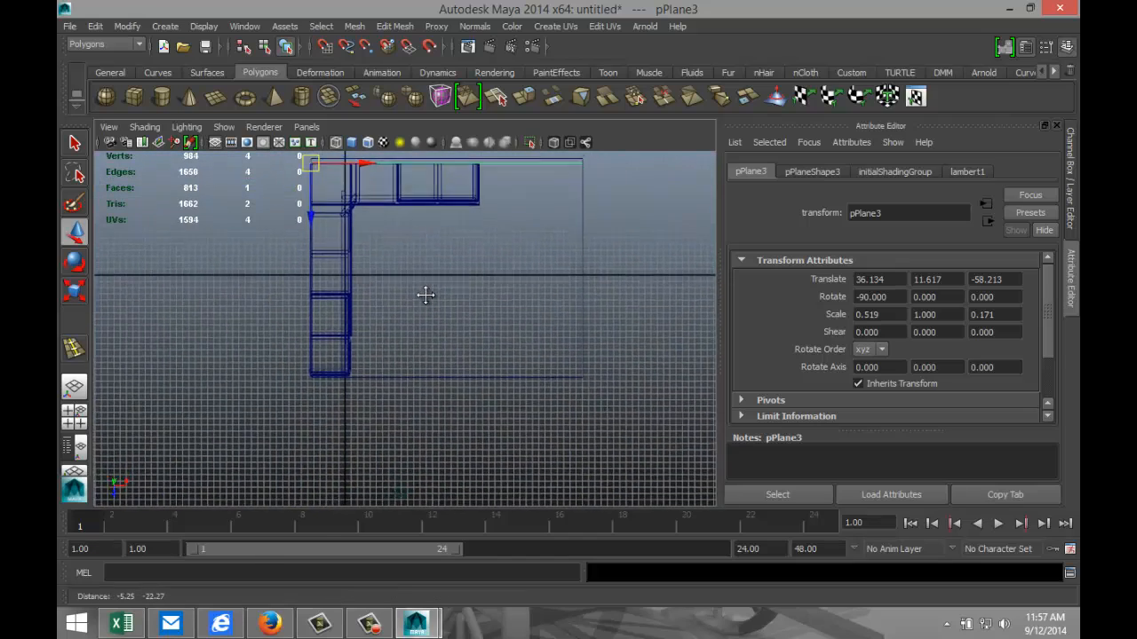
{"action": "key", "text": "super"}
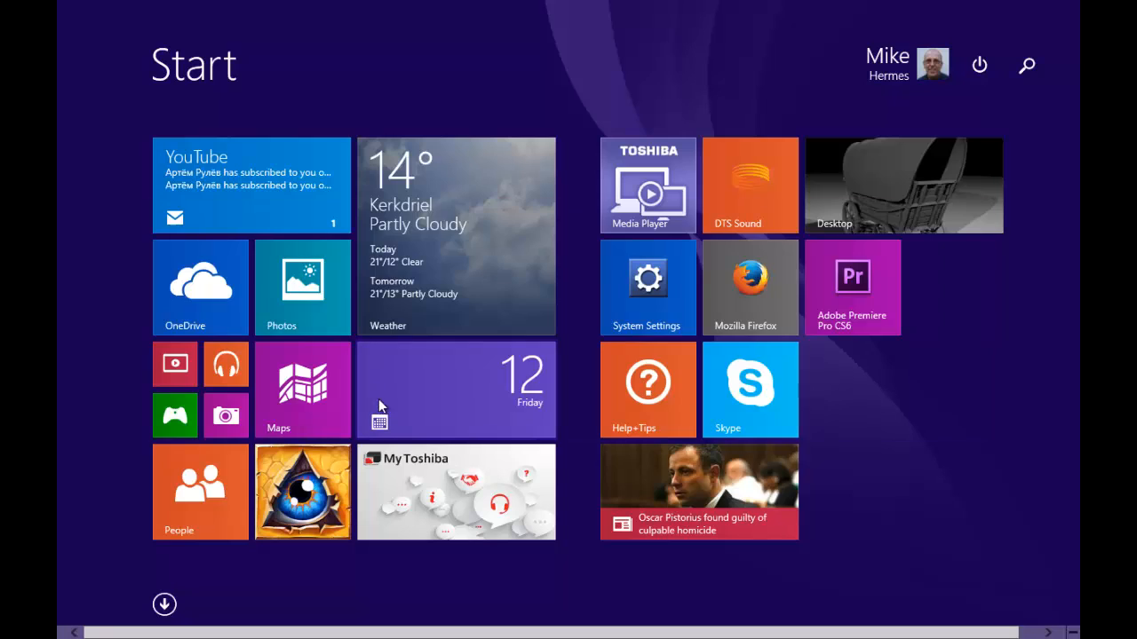
{"action": "key", "text": "alt+Tab"}
{"action": "key", "text": "alt+Tab"}
{"action": "key", "text": "alt+Tab"}
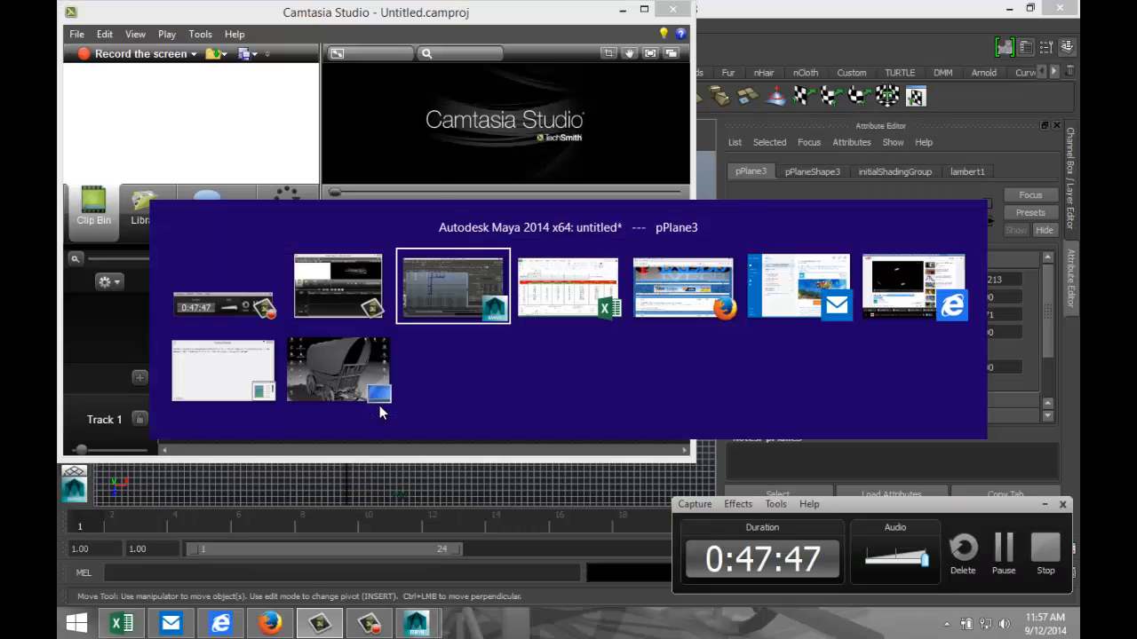
Step: Examine the front molding piece and its mitered ends on the first upper cabinets in the top view
{"action": "scroll", "coordinate": [382, 407], "scroll_direction": "up", "scroll_amount": 5}
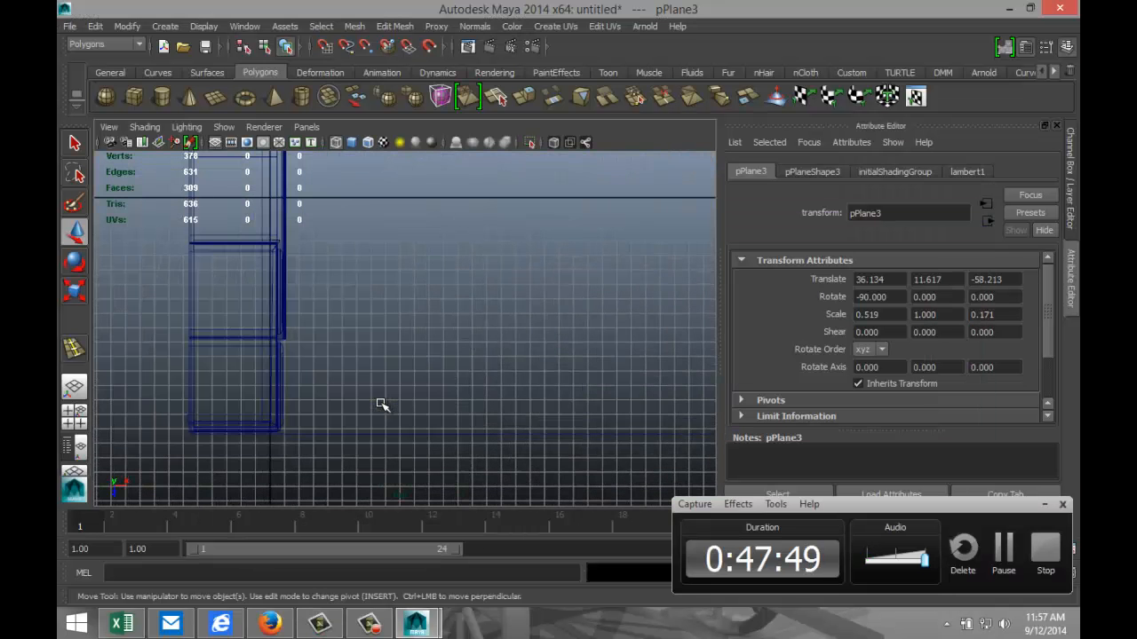
{"action": "scroll", "coordinate": [336, 396], "scroll_direction": "up", "scroll_amount": 2}
{"action": "middle_click_drag", "start_coordinate": [309, 407], "coordinate": [495, 325], "text": "alt"}
{"action": "scroll", "coordinate": [494, 325], "scroll_direction": "up", "scroll_amount": 2}
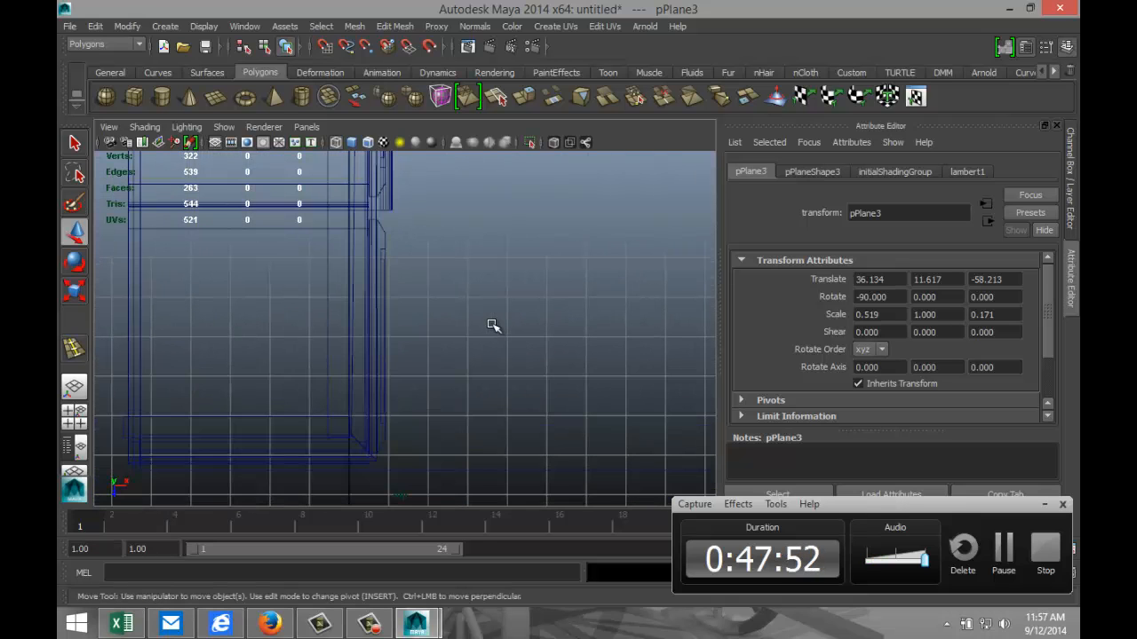
{"action": "left_click", "coordinate": [324, 438]}
{"action": "left_click", "coordinate": [352, 366]}
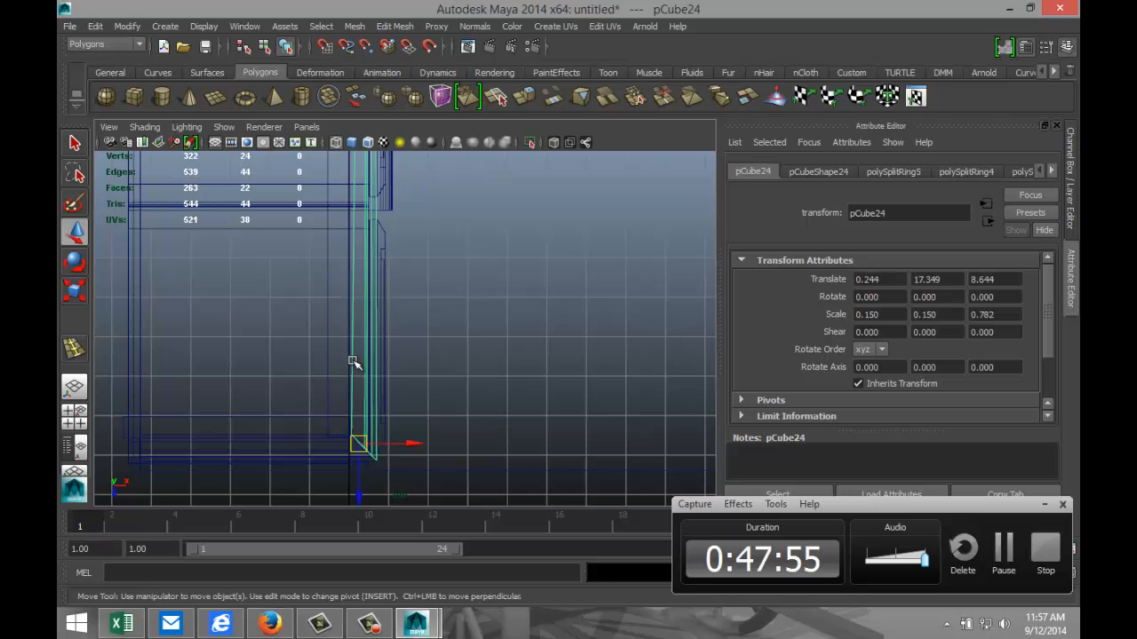
{"action": "scroll", "coordinate": [433, 362], "scroll_direction": "down", "scroll_amount": 3}
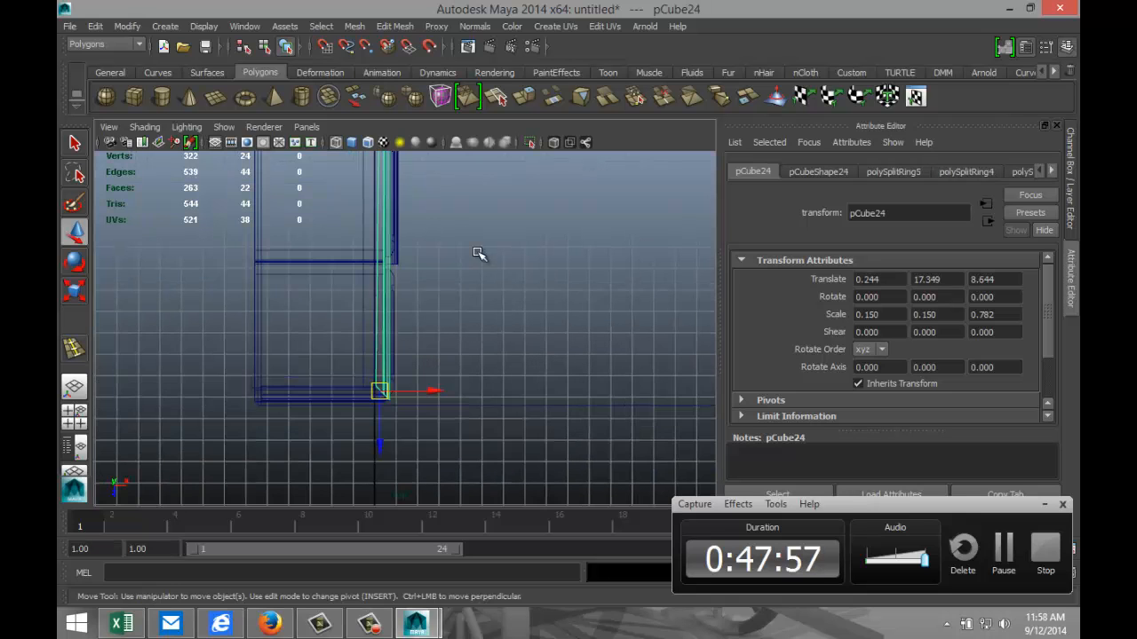
{"action": "scroll", "coordinate": [471, 315], "scroll_direction": "up", "scroll_amount": 5}
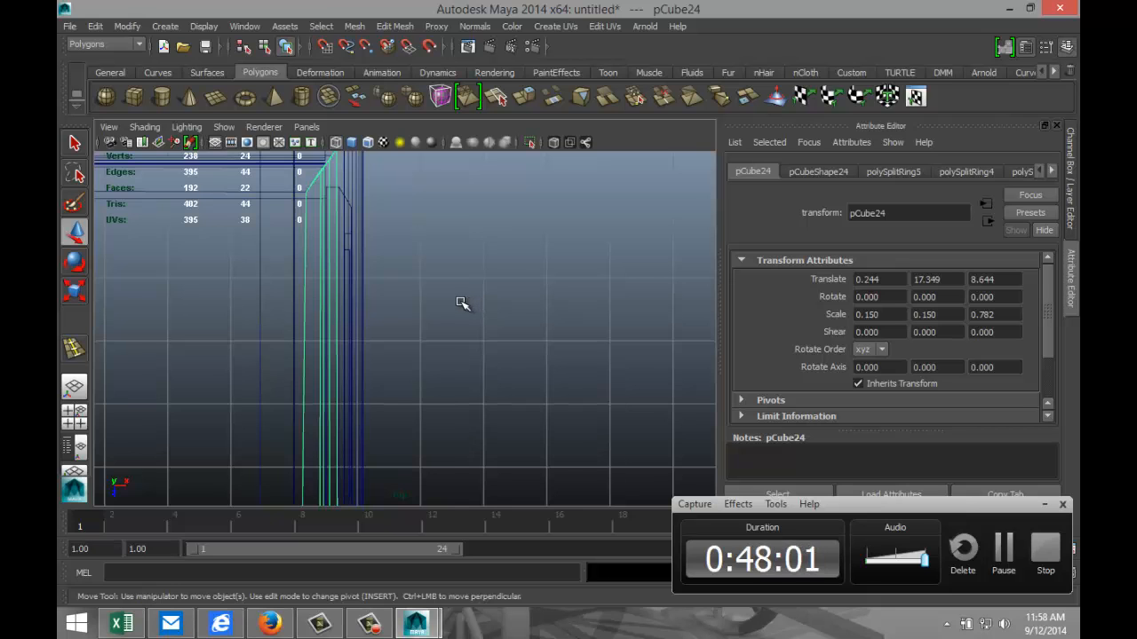
{"action": "scroll", "coordinate": [462, 304], "scroll_direction": "down", "scroll_amount": 4}
{"action": "scroll", "coordinate": [461, 303], "scroll_direction": "up", "scroll_amount": 5}
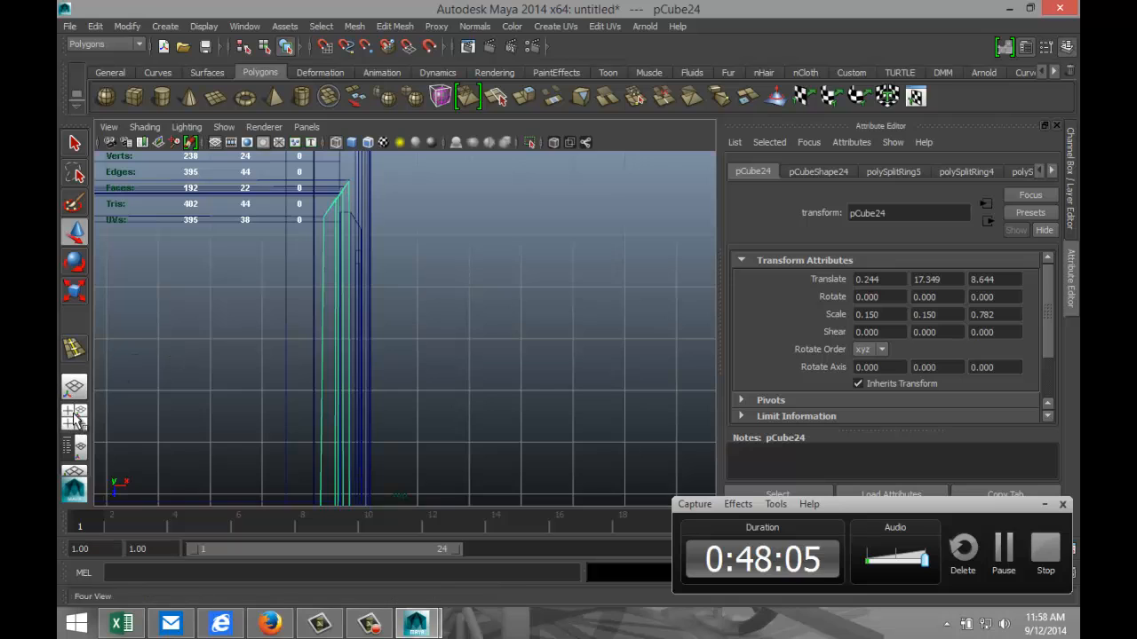
Step: In the perspective view, duplicate the combined molding on the two upper cabinets of the adjacent wall
{"action": "key", "text": "space"}
{"action": "key", "text": "space"}
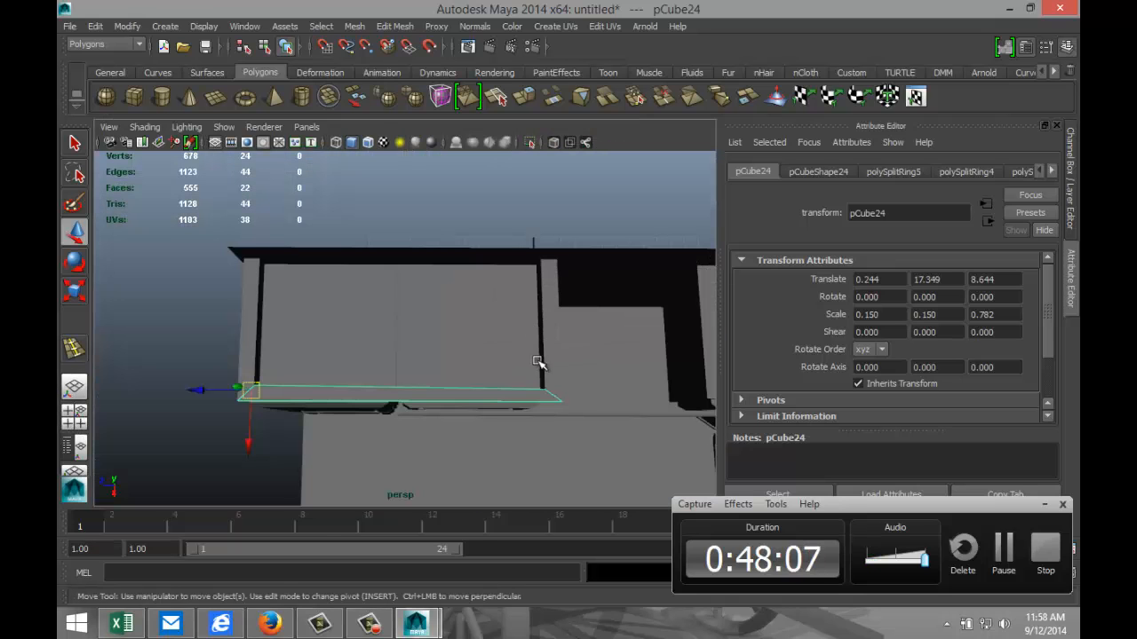
{"action": "scroll", "coordinate": [539, 363], "scroll_direction": "down", "scroll_amount": 8}
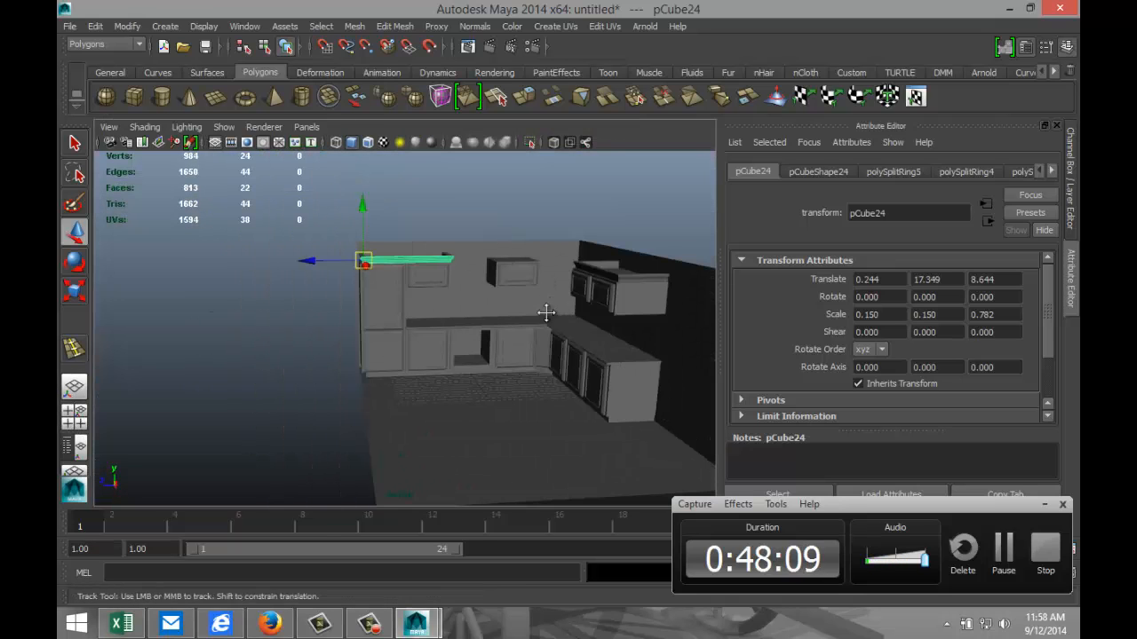
{"action": "left_click_drag", "start_coordinate": [546, 312], "coordinate": [338, 320], "text": "alt"}
{"action": "left_click_drag", "start_coordinate": [495, 325], "coordinate": [414, 316], "text": "alt"}
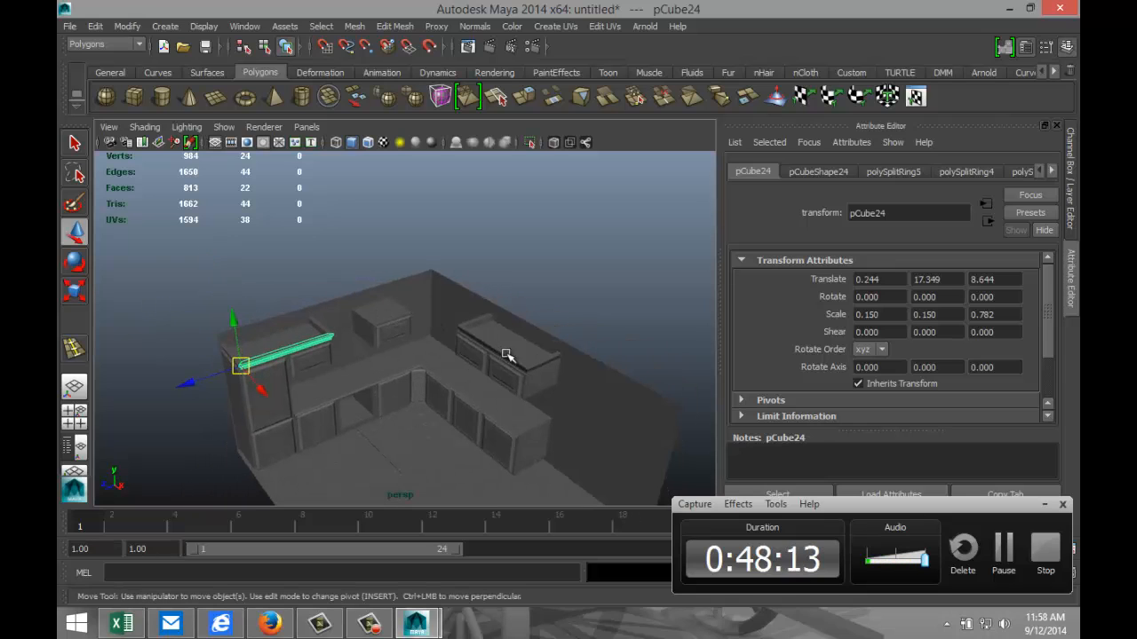
{"action": "left_click", "coordinate": [506, 355]}
{"action": "key", "text": "ctrl+d"}
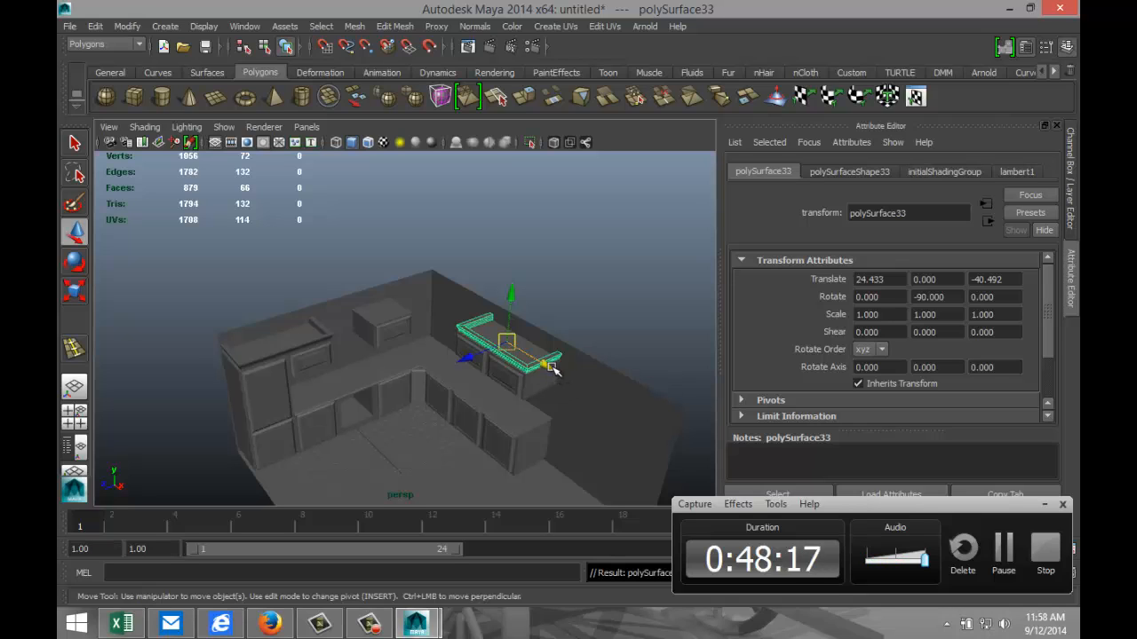
Step: Move the duplicated molding along X to about -15.884 and set its Y rotation to 0
{"action": "left_click_drag", "start_coordinate": [553, 369], "coordinate": [395, 271]}
{"action": "key", "text": "e"}
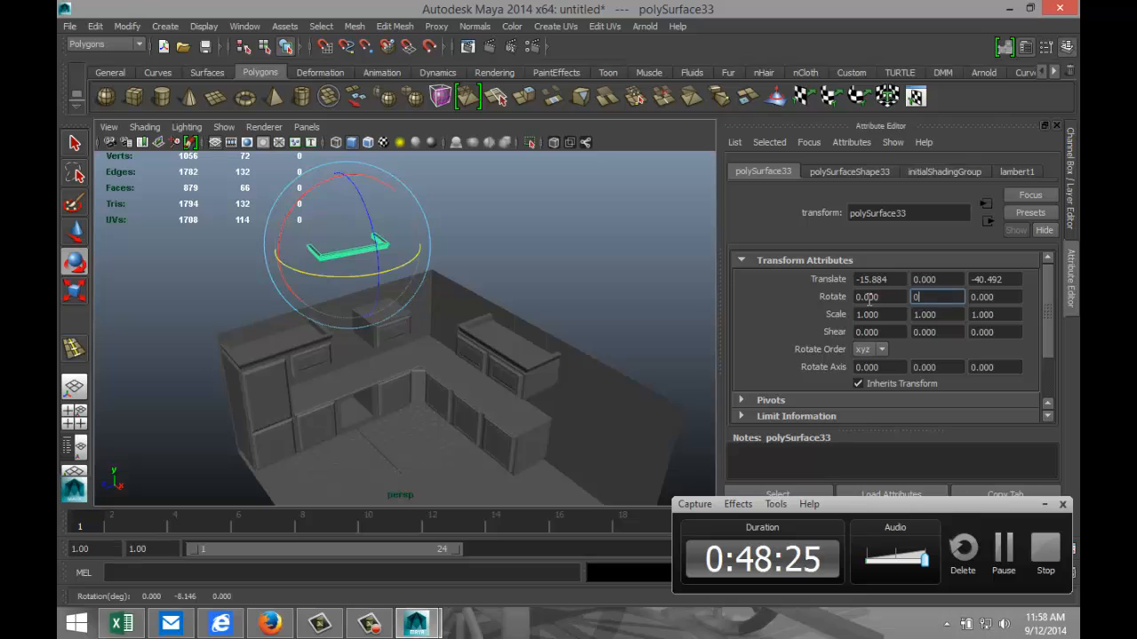
{"action": "key", "text": "Return"}
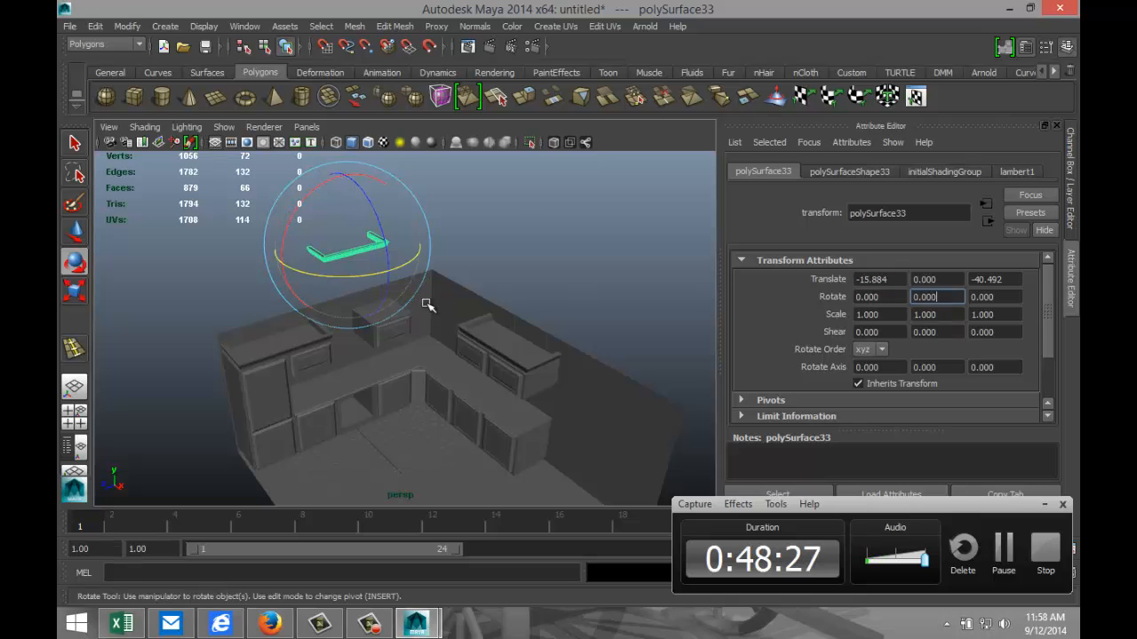
{"action": "left_click", "coordinate": [520, 204]}
Step: Move the duplicated molding over the single upper cabinet, to about X 5.696, Y 0.424 and Z -32.747
{"action": "left_click", "coordinate": [347, 253]}
{"action": "key", "text": "w"}
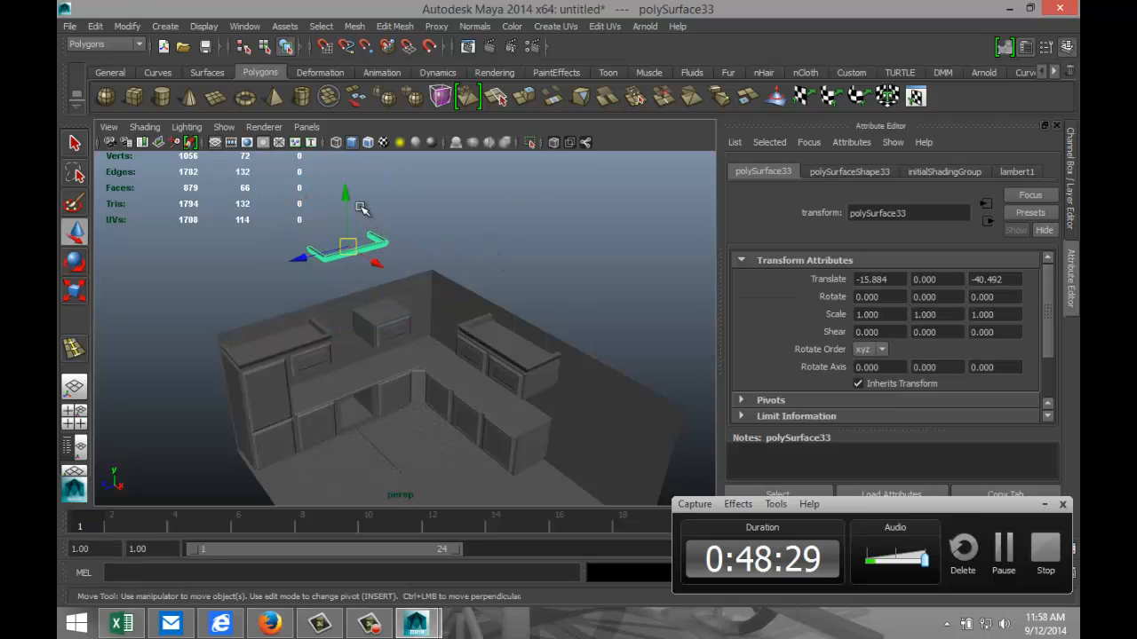
{"action": "left_click", "coordinate": [347, 198]}
{"action": "left_click_drag", "start_coordinate": [344, 197], "coordinate": [355, 243]}
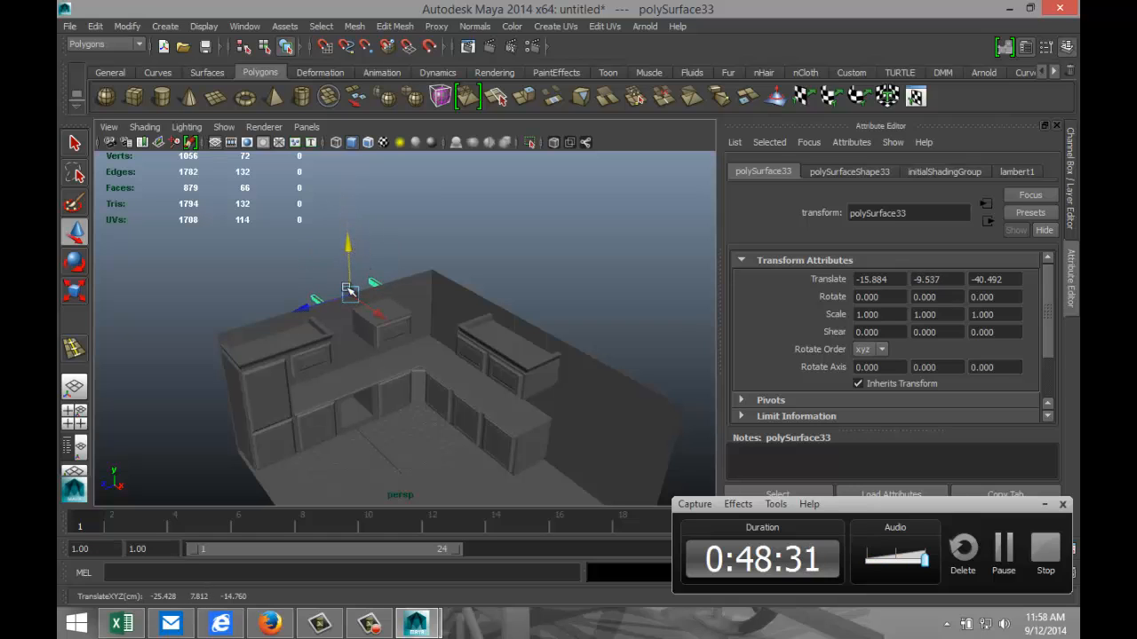
{"action": "left_click_drag", "start_coordinate": [387, 317], "coordinate": [465, 386]}
{"action": "left_click_drag", "start_coordinate": [422, 300], "coordinate": [428, 253]}
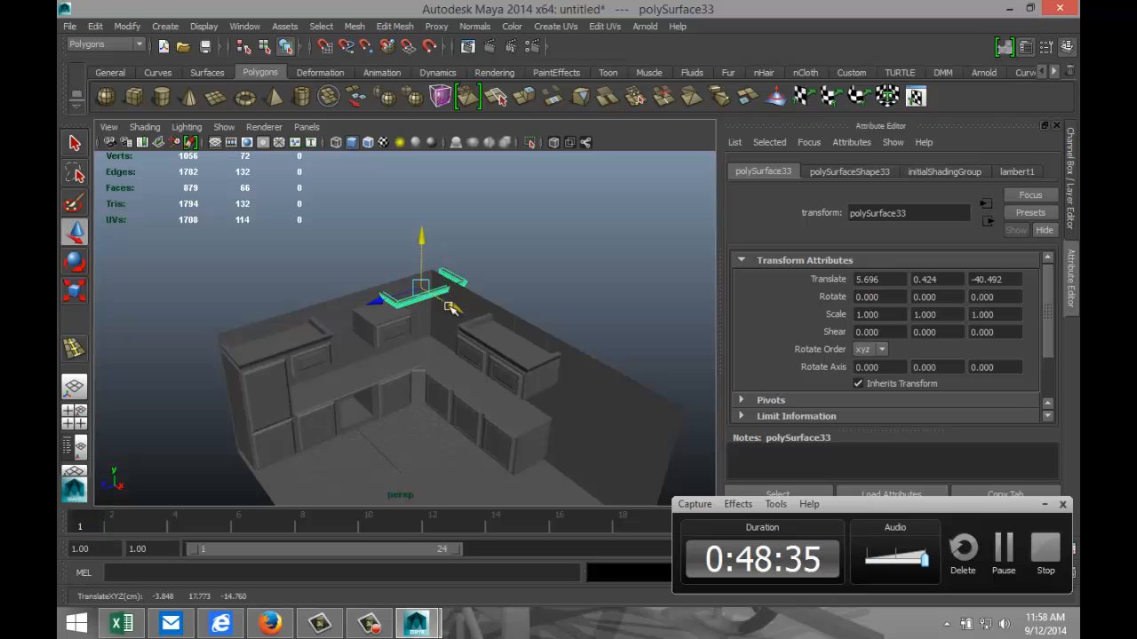
{"action": "left_click_drag", "start_coordinate": [380, 300], "coordinate": [337, 328]}
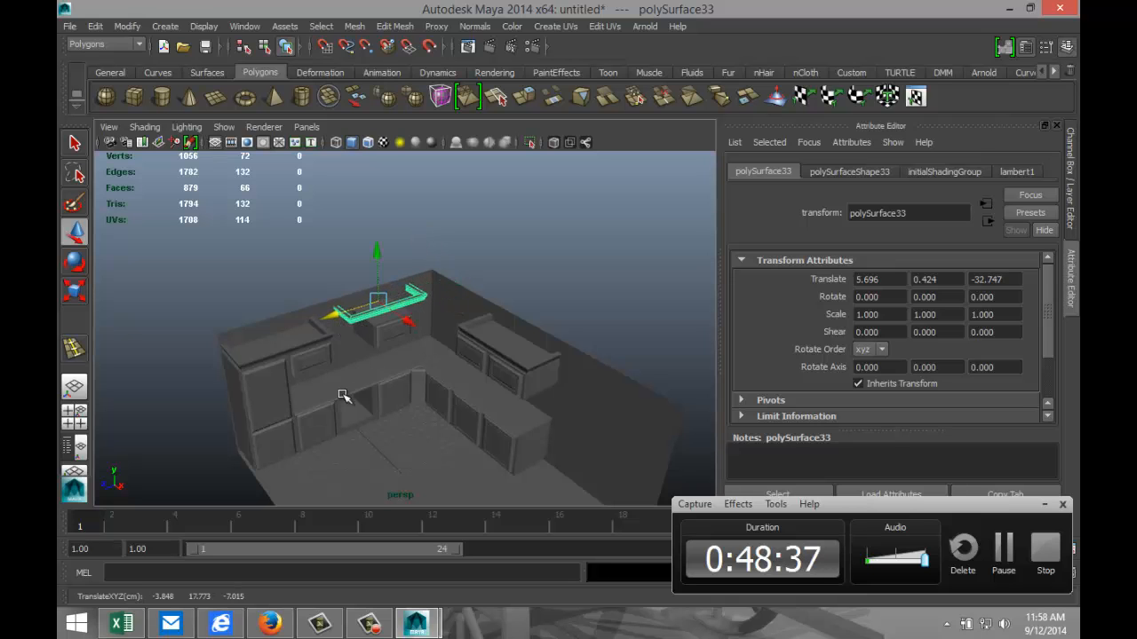
Step: Lower the duplicated molding onto the top edge of the single upper cabinet, to about Y 0.016
{"action": "right_click_drag", "start_coordinate": [345, 396], "coordinate": [399, 411], "text": "alt"}
{"action": "left_click_drag", "start_coordinate": [399, 411], "coordinate": [406, 289], "text": "alt"}
{"action": "left_click_drag", "start_coordinate": [439, 400], "coordinate": [435, 421], "text": "alt"}
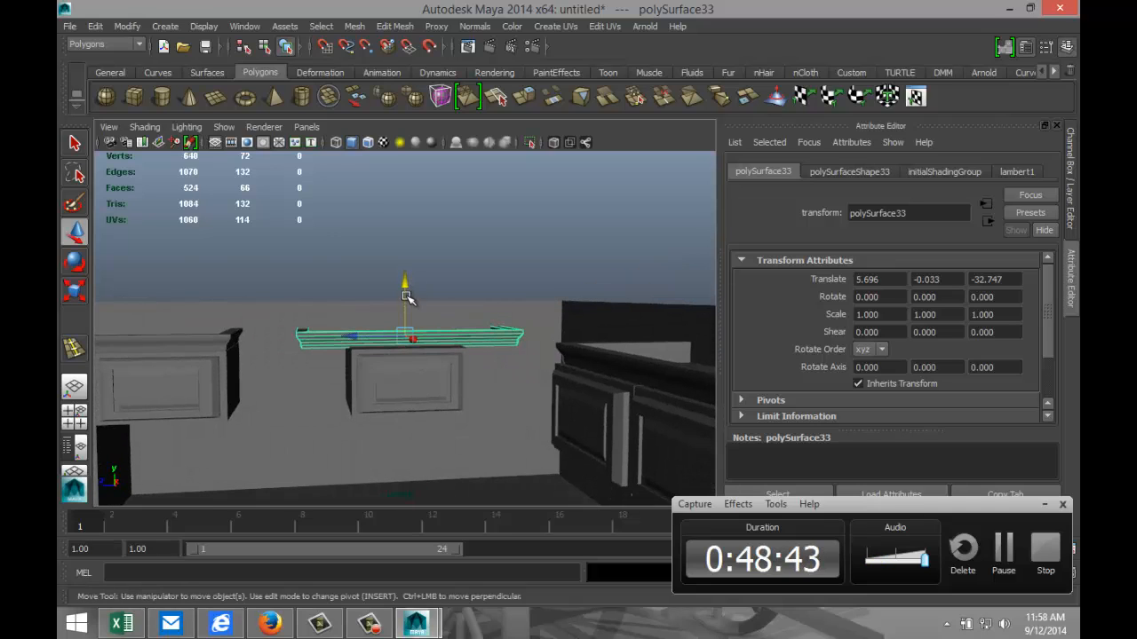
{"action": "left_click_drag", "start_coordinate": [404, 283], "coordinate": [406, 286]}
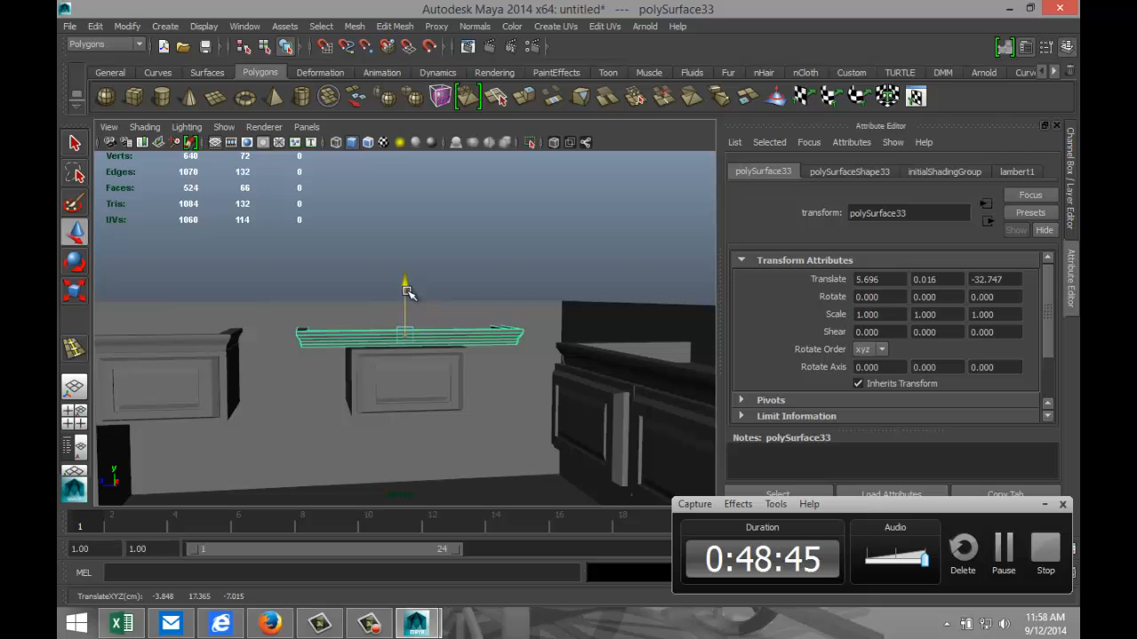
Step: Move the duplicated molding along X to about 7.248, toward the cabinet front, and check its placement in the top view
{"action": "left_click_drag", "start_coordinate": [433, 404], "coordinate": [441, 462], "text": "alt"}
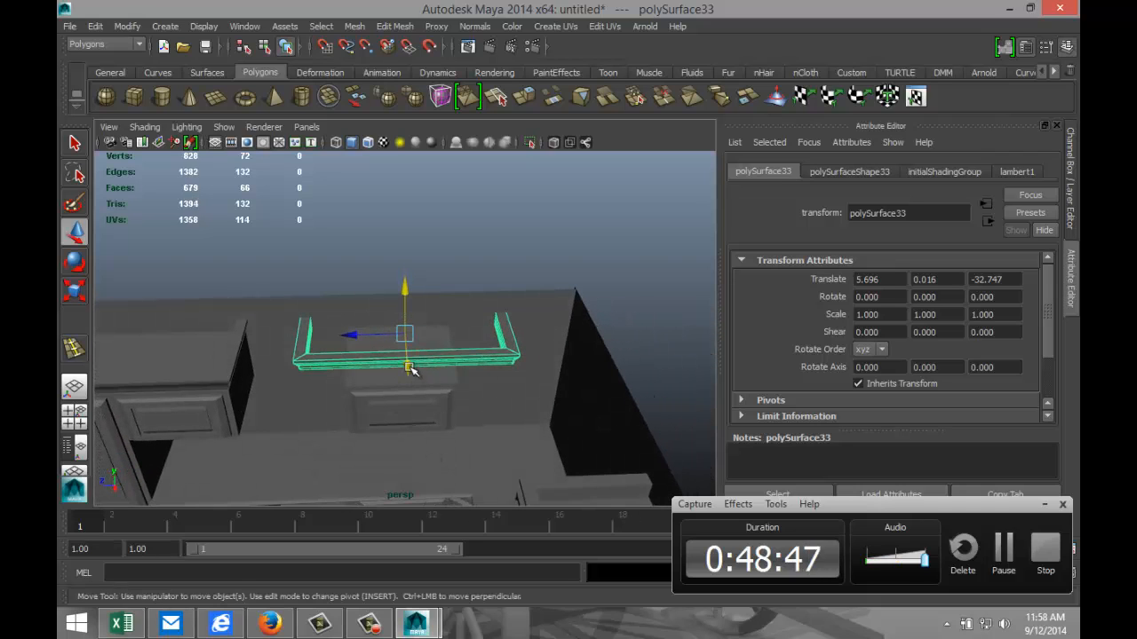
{"action": "left_click_drag", "start_coordinate": [411, 370], "coordinate": [414, 386]}
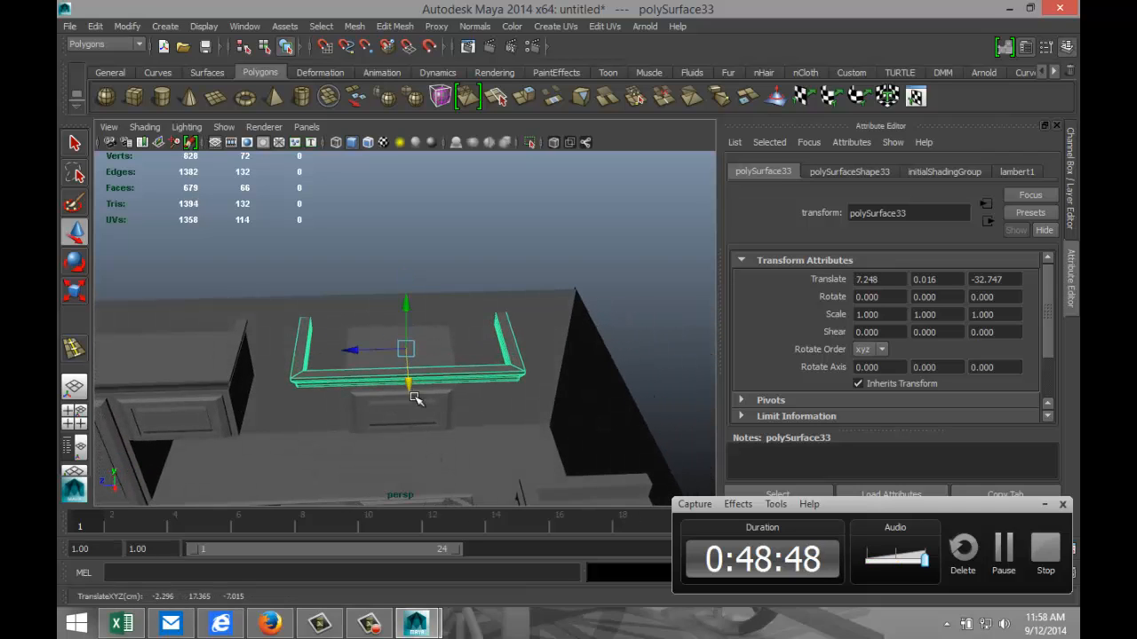
{"action": "left_click_drag", "start_coordinate": [277, 449], "coordinate": [404, 473], "text": "alt"}
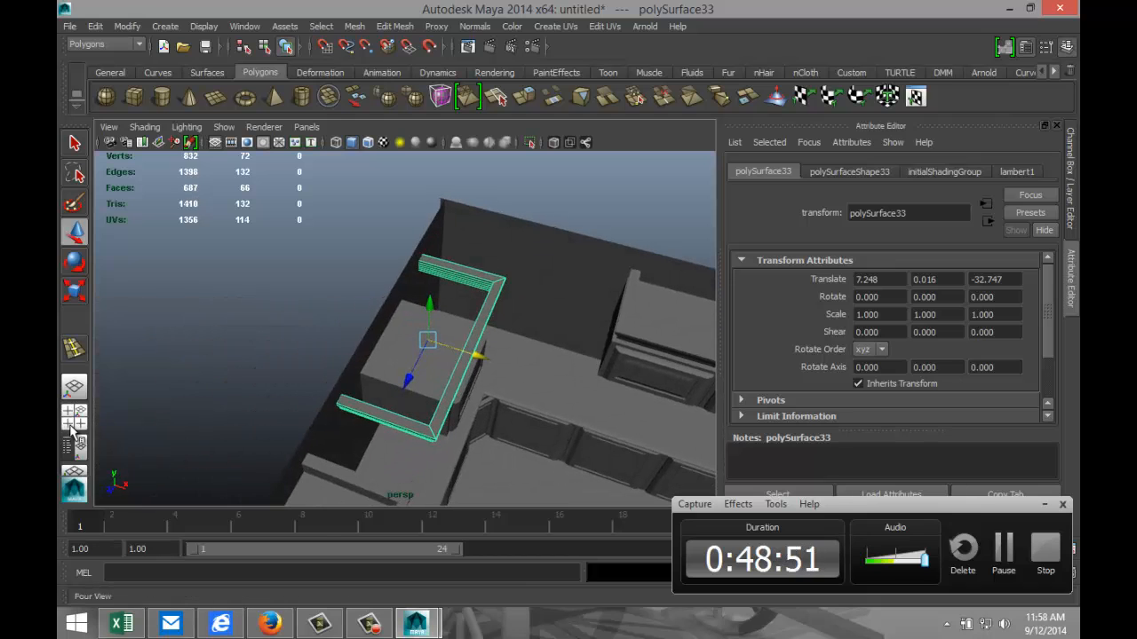
{"action": "left_click", "coordinate": [73, 428]}
{"action": "key", "text": "space"}
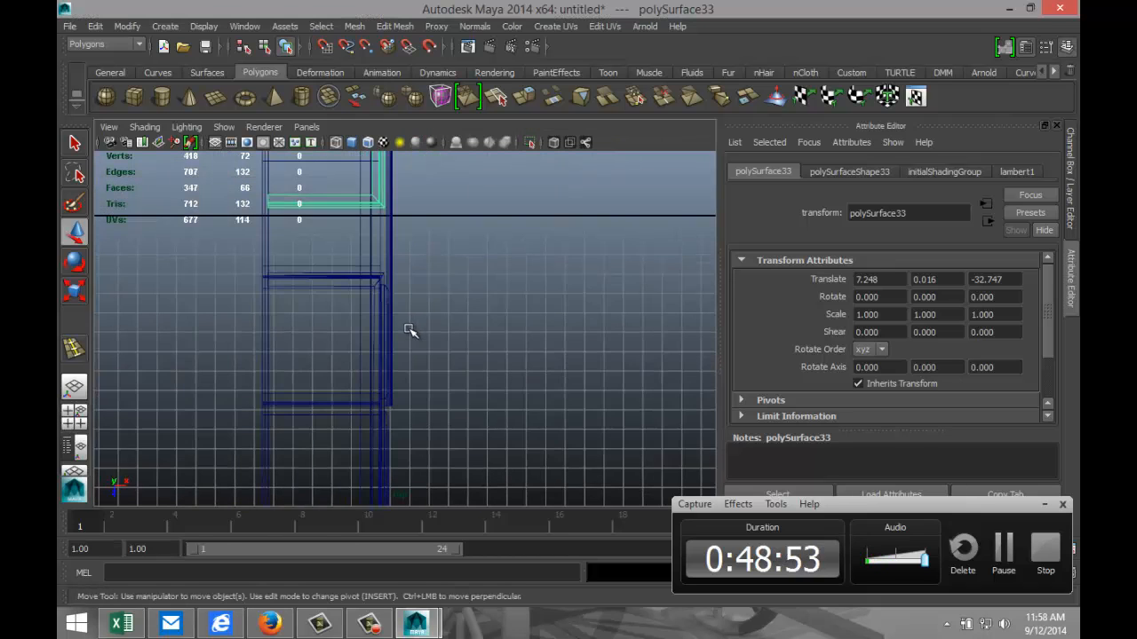
{"action": "key", "text": "f"}
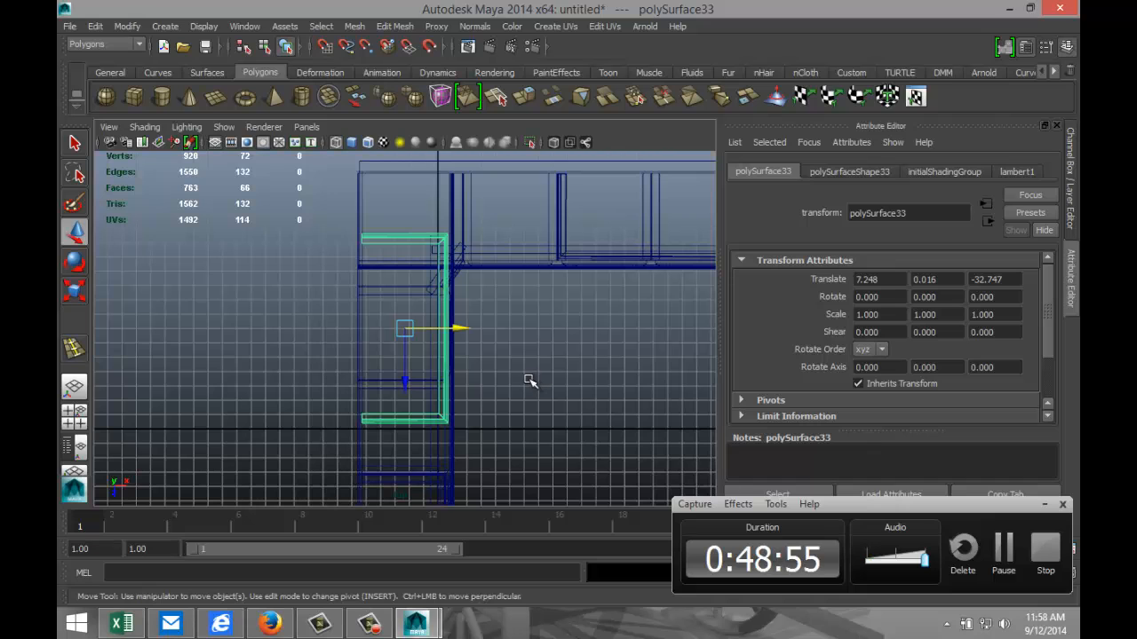
{"action": "left_click", "coordinate": [74, 417]}
{"action": "key", "text": "space"}
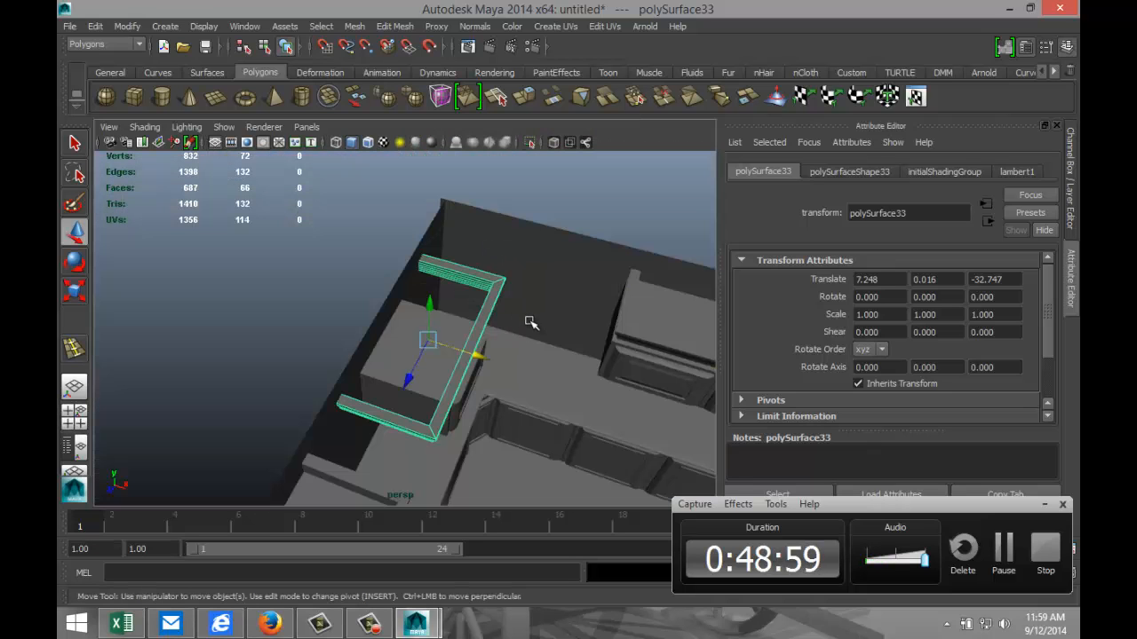
Step: Scale the duplicated molding along Z to about 0.518 and shift it to about Z -32.501 over the single upper cabinet
{"action": "left_click_drag", "start_coordinate": [530, 323], "coordinate": [443, 321], "text": "alt"}
{"action": "key", "text": "r"}
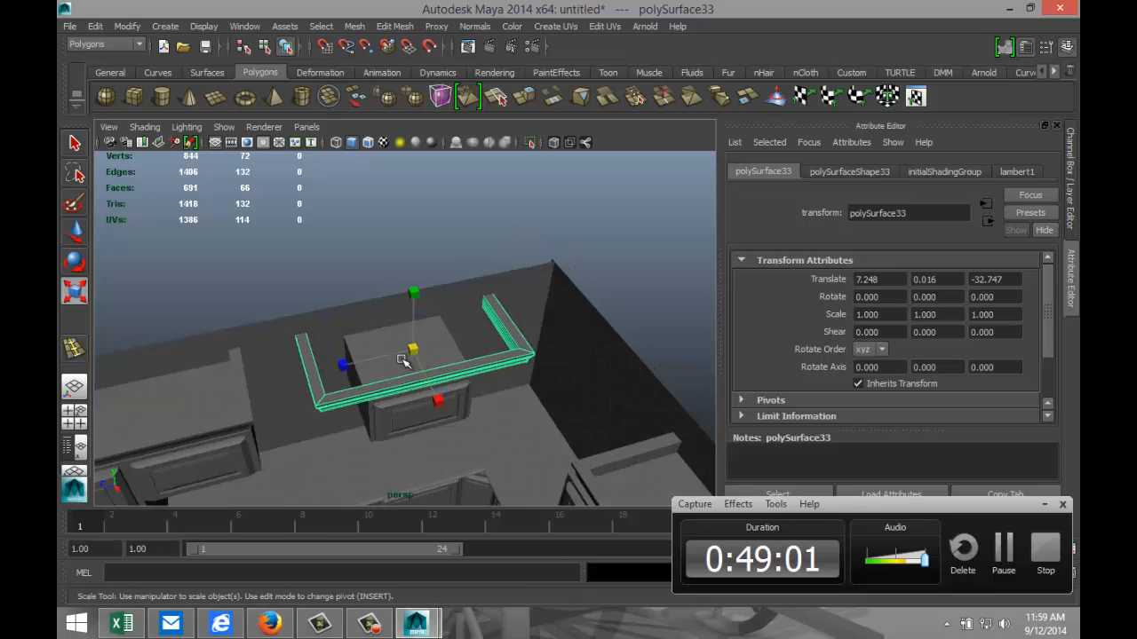
{"action": "mouse_move", "coordinate": [344, 363]}
{"action": "left_mouse_down"}
{"action": "mouse_move", "coordinate": [382, 368]}
{"action": "mouse_move", "coordinate": [361, 363]}
{"action": "left_mouse_up"}
{"action": "key", "text": "w"}
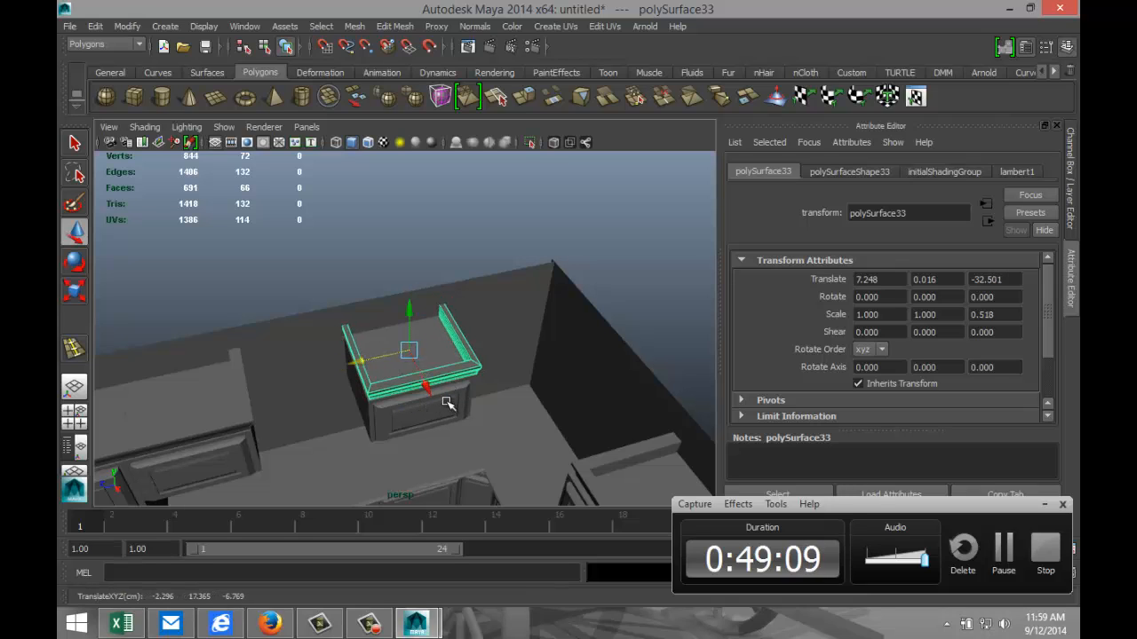
Step: Narrow the duplicated molding to a Z scale of about 0.476 and move it along Z to about -32.312
{"action": "left_click_drag", "start_coordinate": [447, 402], "coordinate": [417, 353], "text": "alt"}
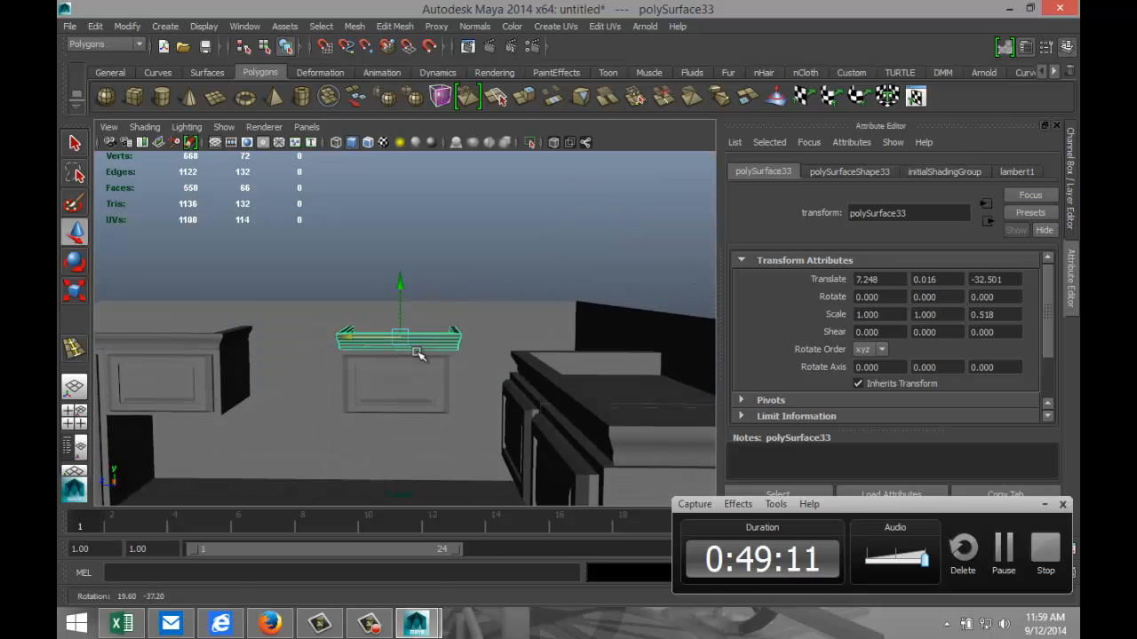
{"action": "key", "text": "r"}
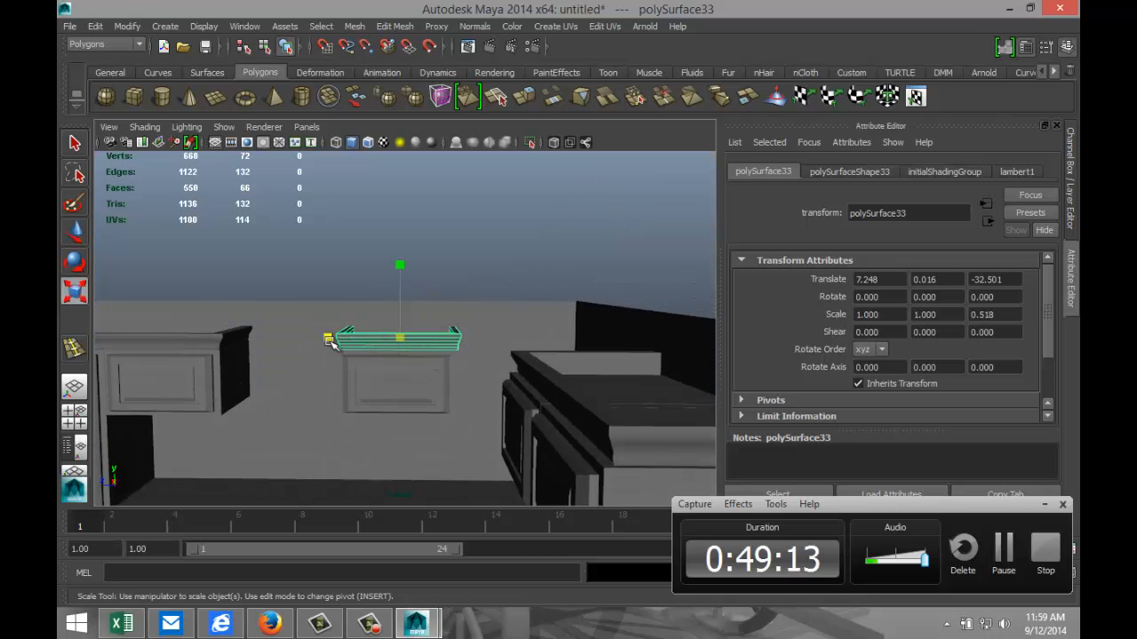
{"action": "left_click_drag", "start_coordinate": [330, 338], "coordinate": [332, 340]}
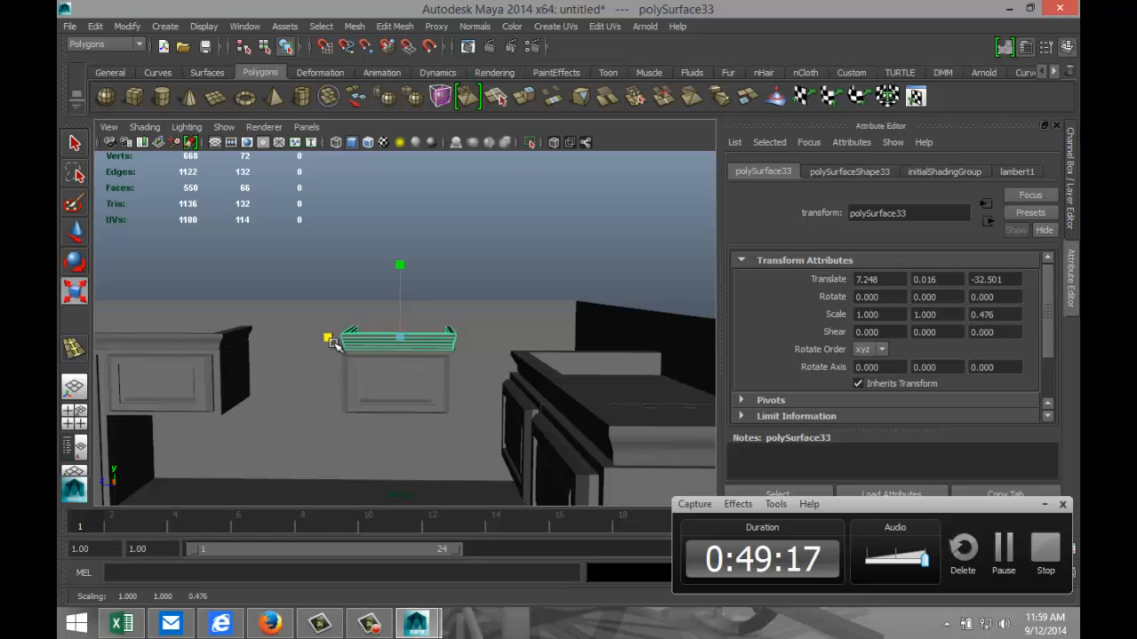
{"action": "left_click_drag", "start_coordinate": [340, 396], "coordinate": [382, 388], "text": "alt"}
{"action": "key", "text": "w"}
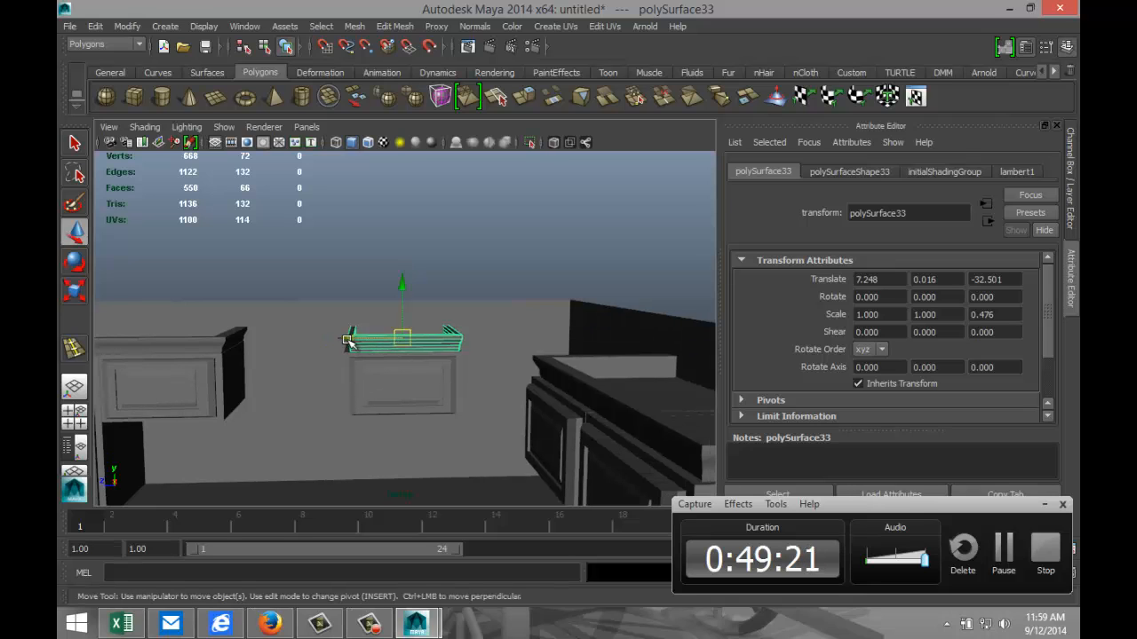
{"action": "left_click_drag", "start_coordinate": [346, 340], "coordinate": [349, 343]}
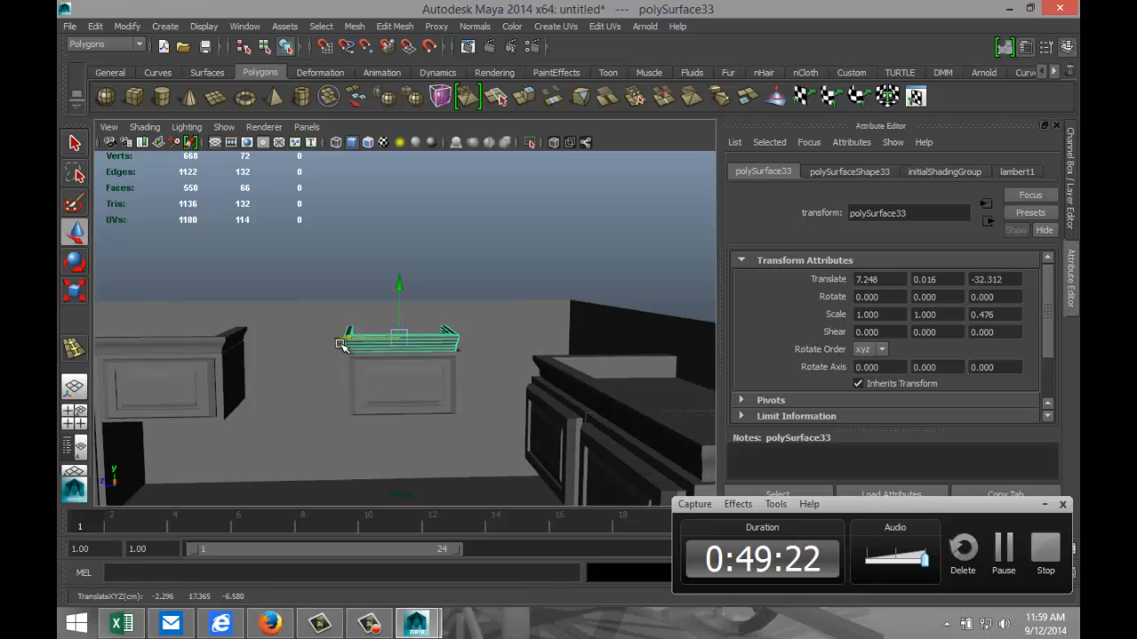
Step: Using the side view, widen the molding to a Z scale of about 0.511 and center it over the cabinet at about Z -32.353
{"action": "left_click", "coordinate": [74, 411]}
{"action": "key", "text": "space"}
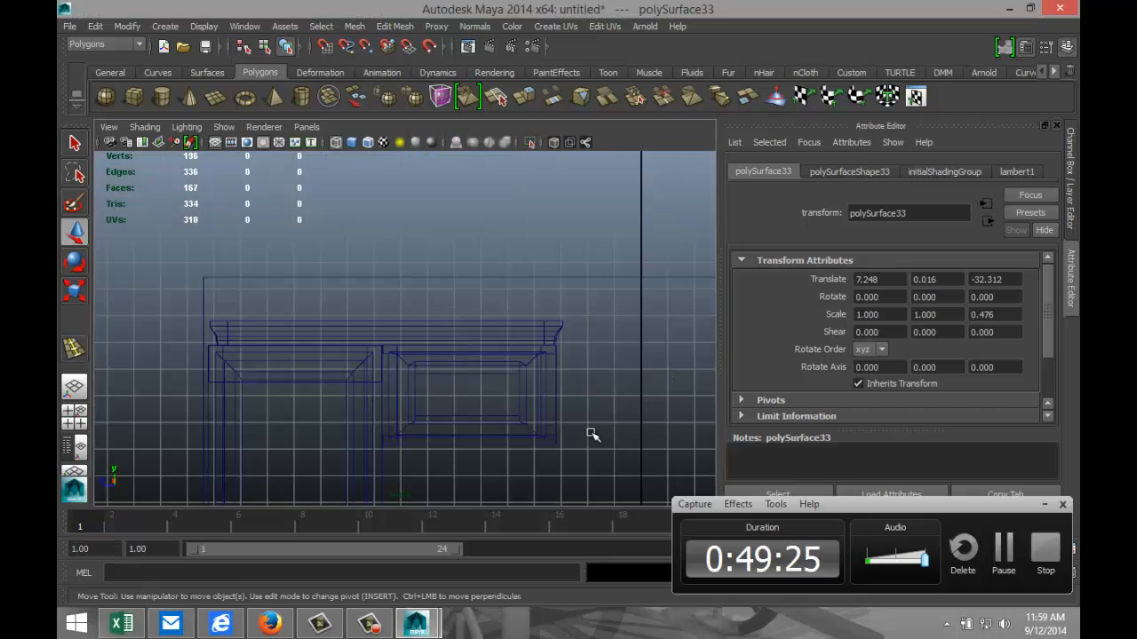
{"action": "key", "text": "f"}
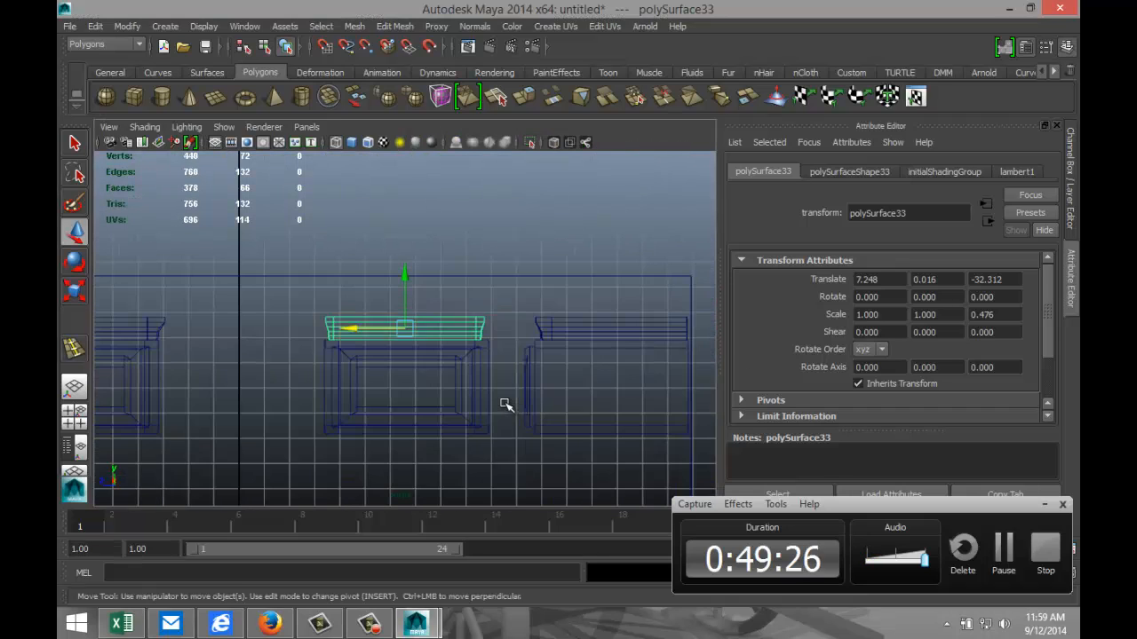
{"action": "scroll", "coordinate": [504, 404], "scroll_direction": "up", "scroll_amount": 2}
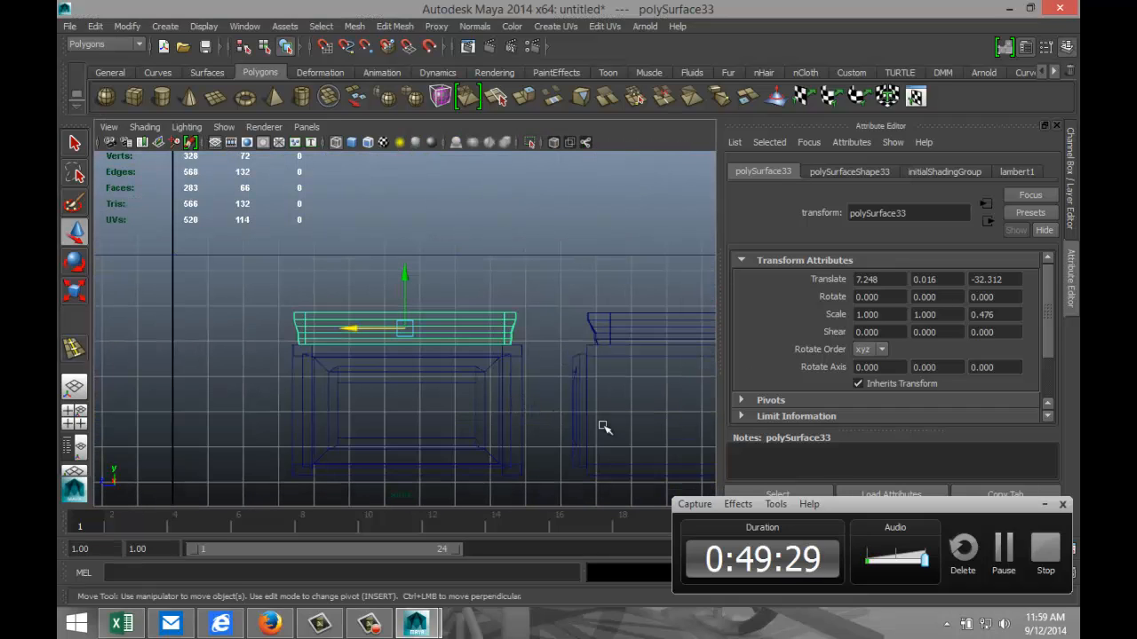
{"action": "scroll", "coordinate": [411, 362], "scroll_direction": "down", "scroll_amount": 3}
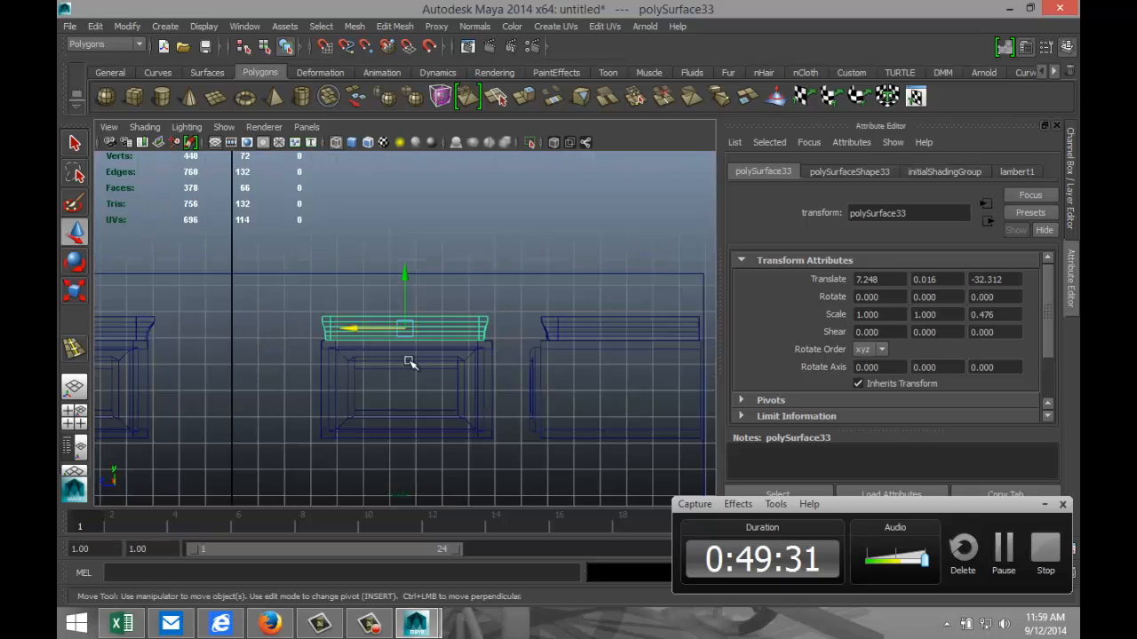
{"action": "scroll", "coordinate": [271, 357], "scroll_direction": "down", "scroll_amount": 2}
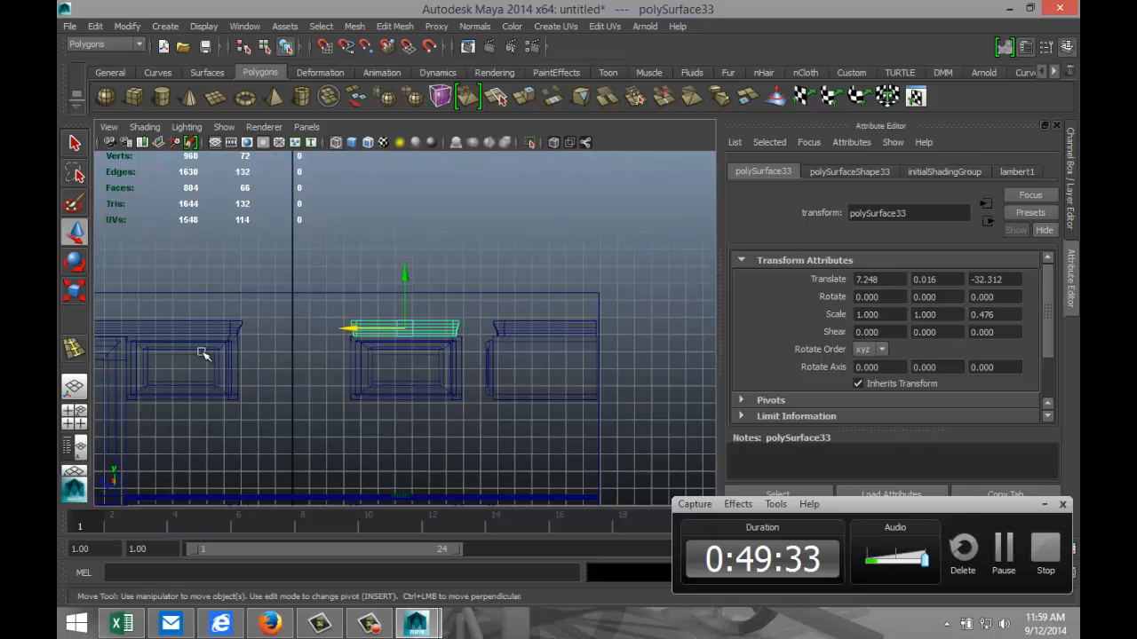
{"action": "scroll", "coordinate": [244, 357], "scroll_direction": "up", "scroll_amount": 5}
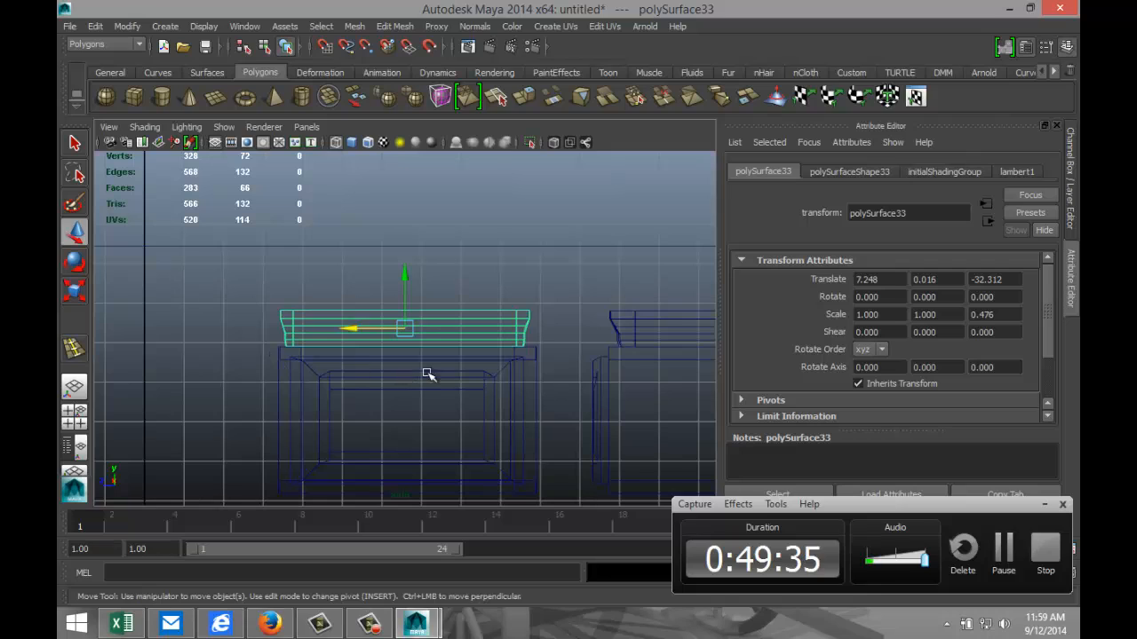
{"action": "key", "text": "r"}
{"action": "left_click_drag", "start_coordinate": [333, 329], "coordinate": [328, 330]}
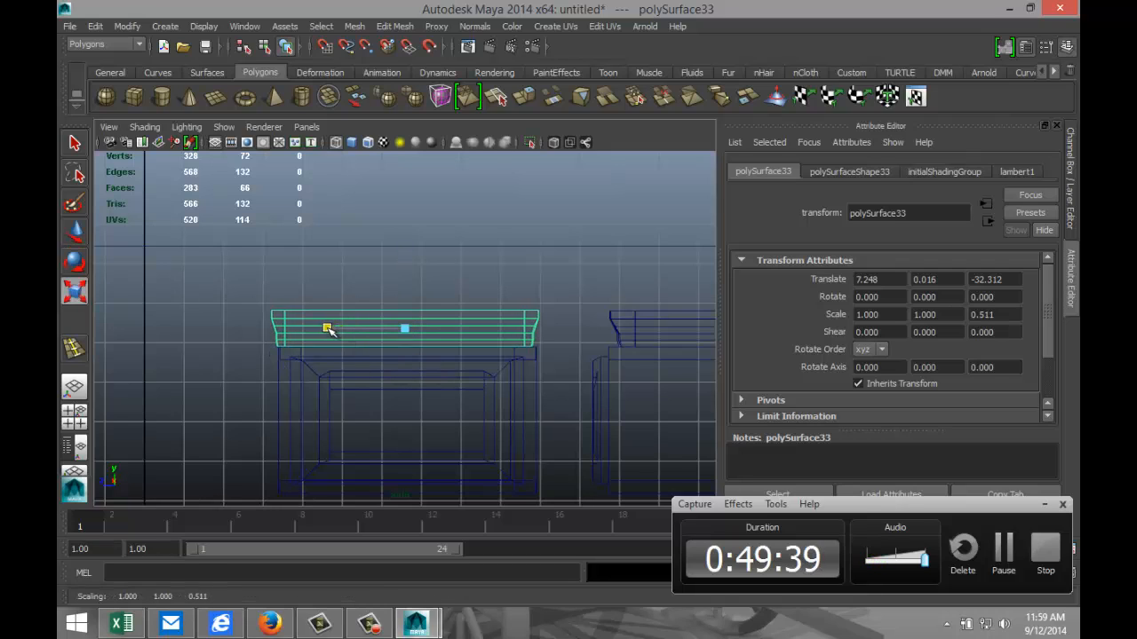
{"action": "key", "text": "w"}
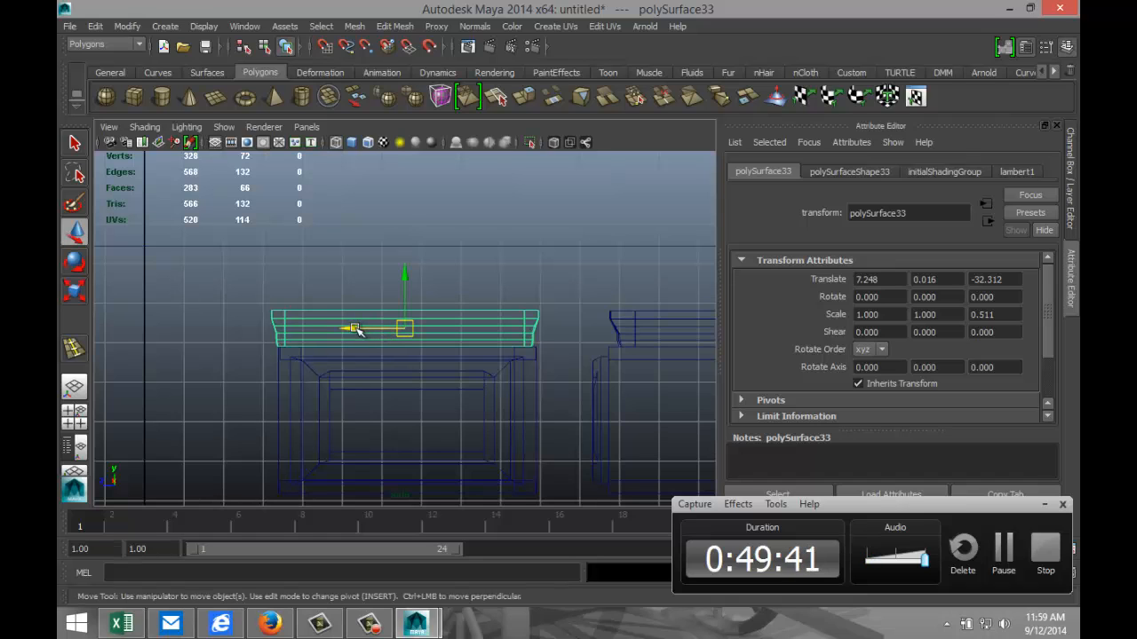
{"action": "left_click", "coordinate": [355, 331]}
{"action": "left_click_drag", "start_coordinate": [353, 328], "coordinate": [356, 328]}
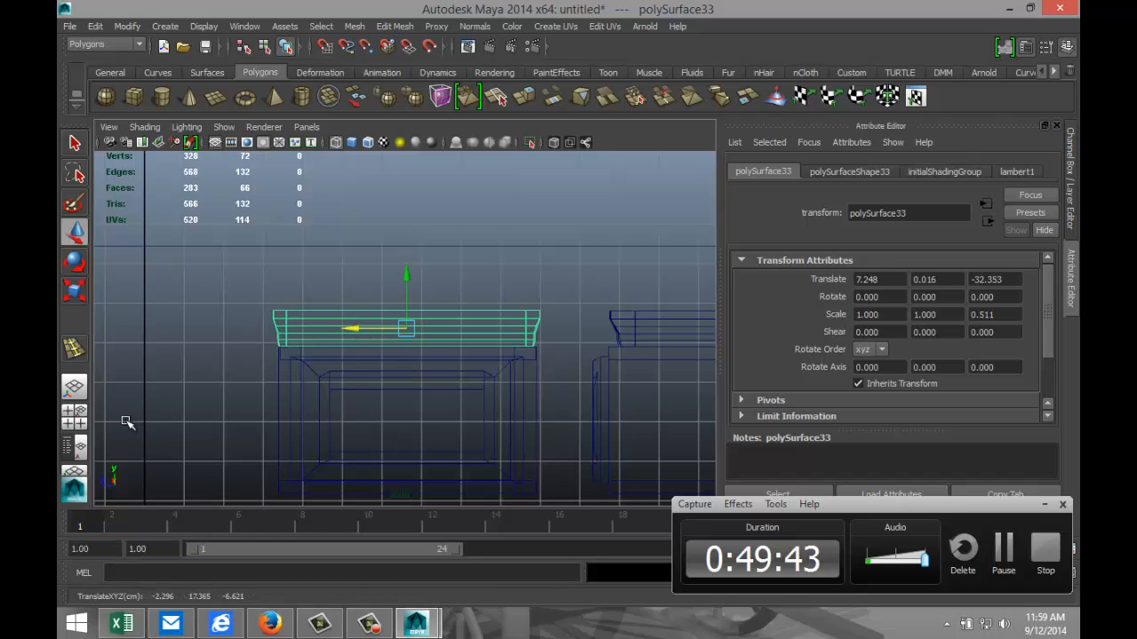
Step: Examine the fitted crown moldings and the overall cabinet layout of the kitchen in the perspective view
{"action": "key", "text": "space"}
{"action": "key", "text": "space"}
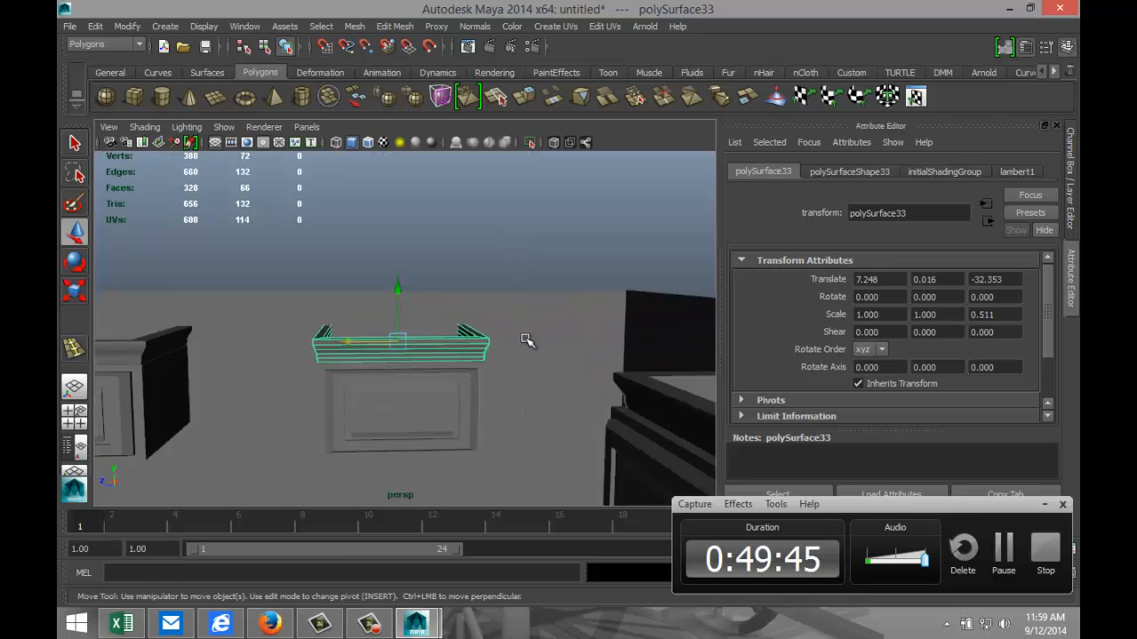
{"action": "scroll", "coordinate": [526, 340], "scroll_direction": "down", "scroll_amount": 3}
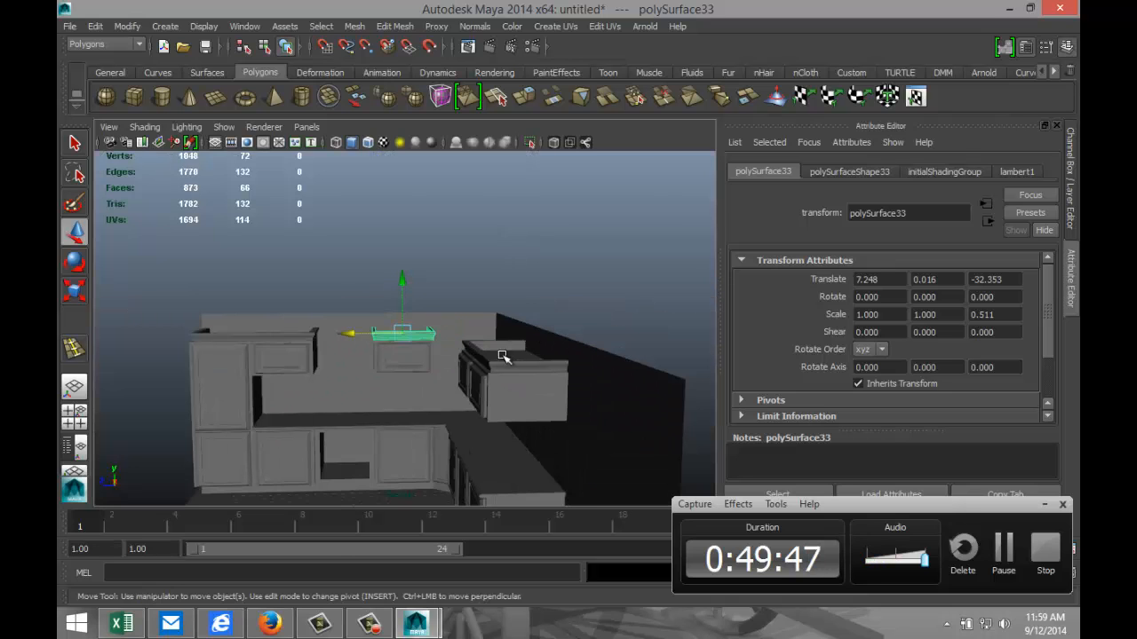
{"action": "mouse_move", "coordinate": [503, 356]}
{"action": "left_mouse_down", "text": "alt"}
{"action": "mouse_move", "coordinate": [489, 393]}
{"action": "mouse_move", "coordinate": [569, 405]}
{"action": "mouse_move", "coordinate": [591, 453]}
{"action": "mouse_move", "coordinate": [538, 402]}
{"action": "mouse_move", "coordinate": [520, 353]}
{"action": "left_mouse_up", "text": "alt"}
{"action": "left_click", "coordinate": [494, 451]}
{"action": "scroll", "coordinate": [493, 429], "scroll_direction": "down", "scroll_amount": 1}
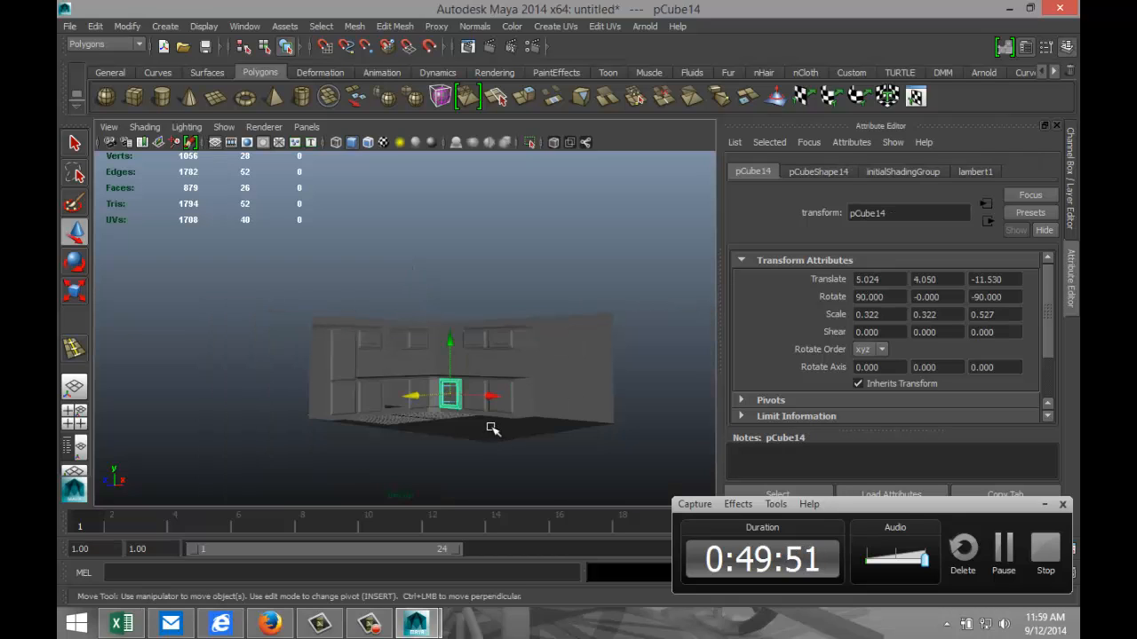
{"action": "left_click_drag", "start_coordinate": [493, 429], "coordinate": [451, 430], "text": "alt"}
{"action": "scroll", "coordinate": [469, 392], "scroll_direction": "up", "scroll_amount": 3}
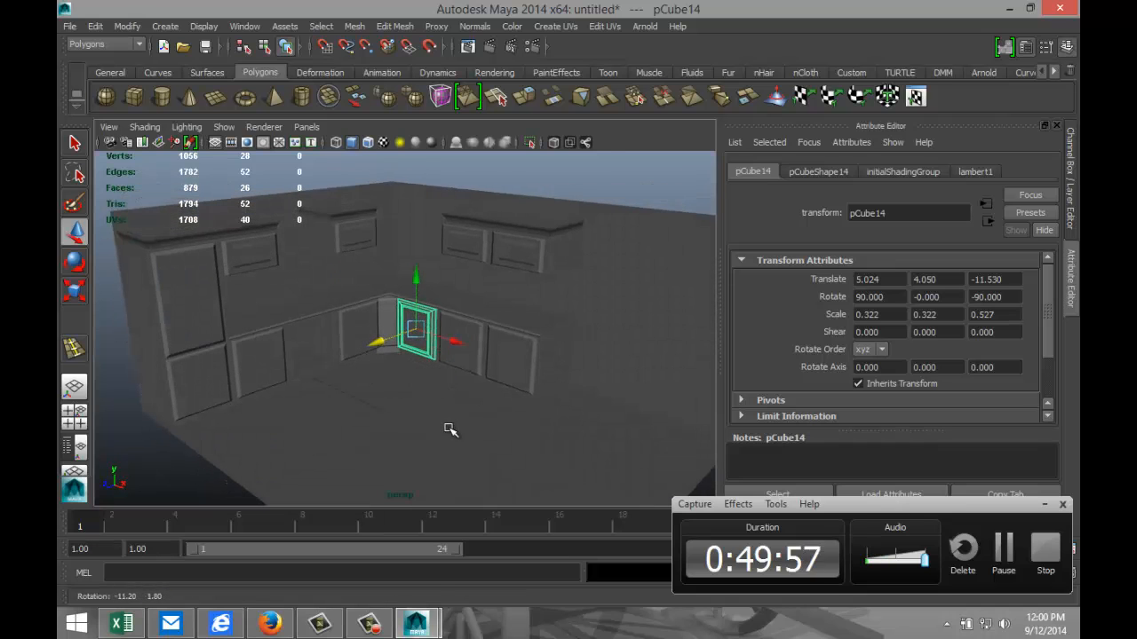
{"action": "scroll", "coordinate": [469, 421], "scroll_direction": "down", "scroll_amount": 3}
{"action": "scroll", "coordinate": [470, 421], "scroll_direction": "up", "scroll_amount": 3}
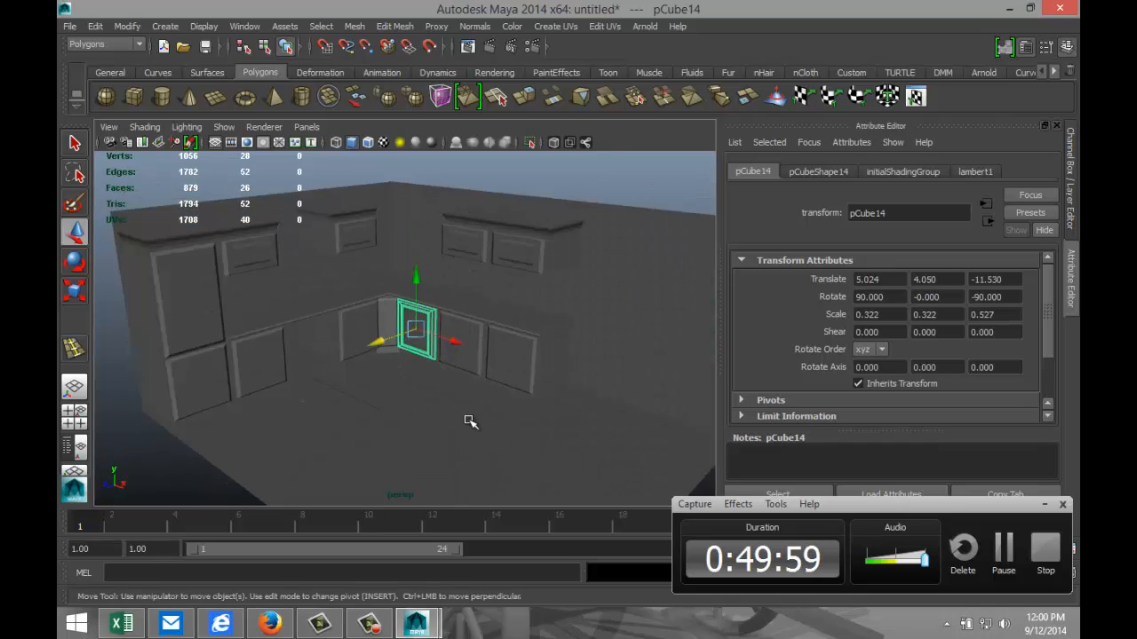
{"action": "scroll", "coordinate": [454, 412], "scroll_direction": "up", "scroll_amount": 2}
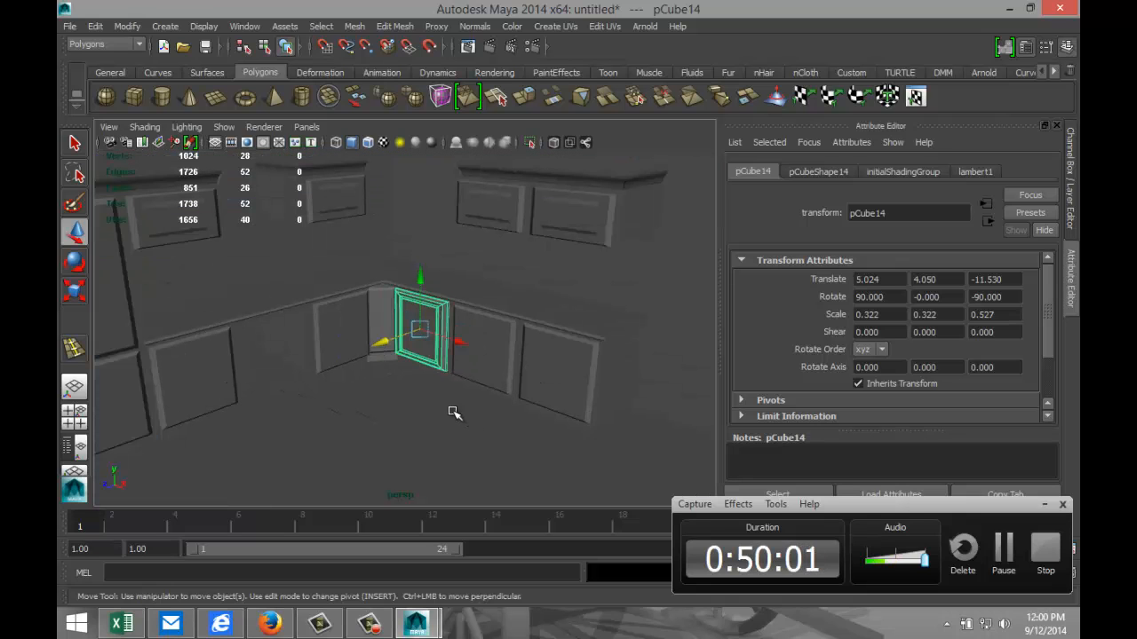
{"action": "left_click_drag", "start_coordinate": [424, 415], "coordinate": [398, 412], "text": "alt"}
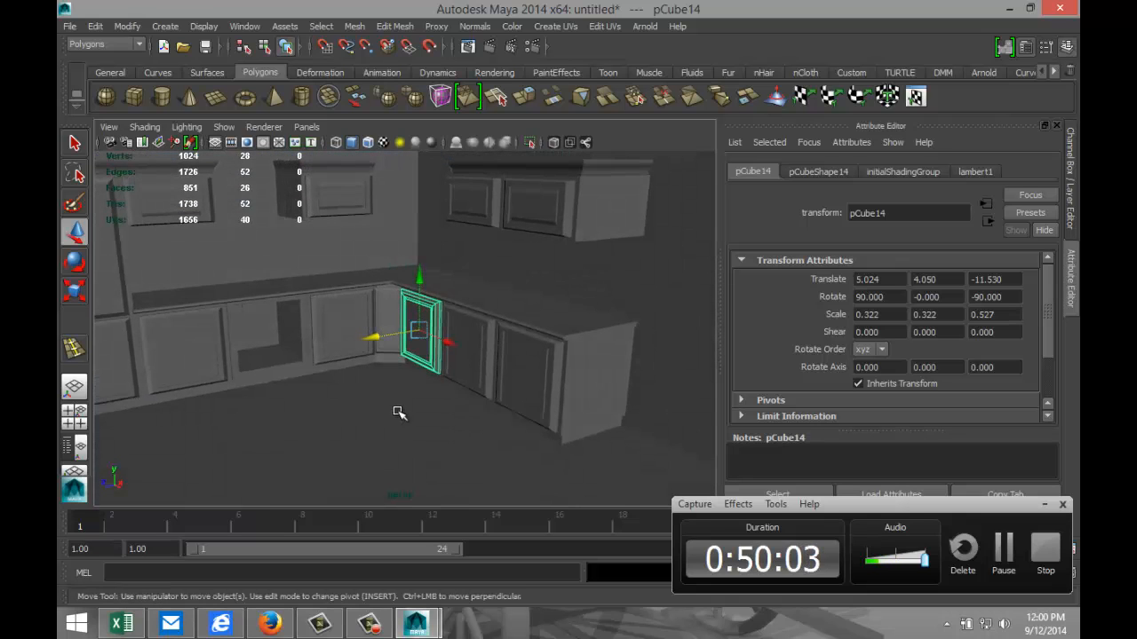
{"action": "scroll", "coordinate": [311, 302], "scroll_direction": "down", "scroll_amount": 2}
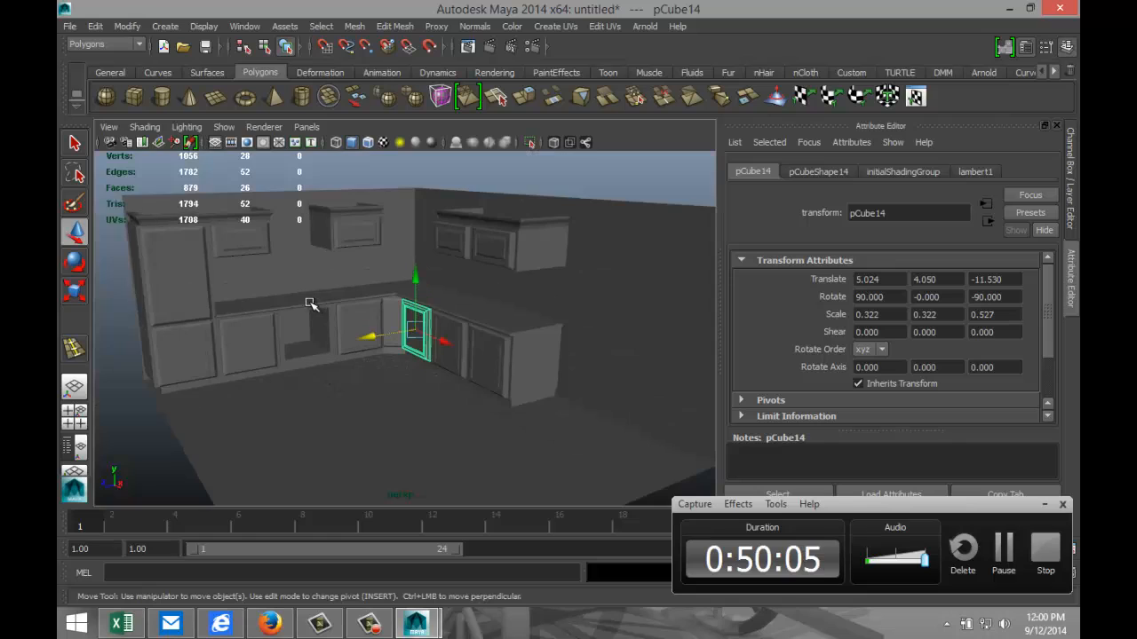
Step: Create a long, flat polygon cube on the open kitchen floor, centered at about X 19.364, Y 0.318, Z 7.676
{"action": "left_click", "coordinate": [133, 97]}
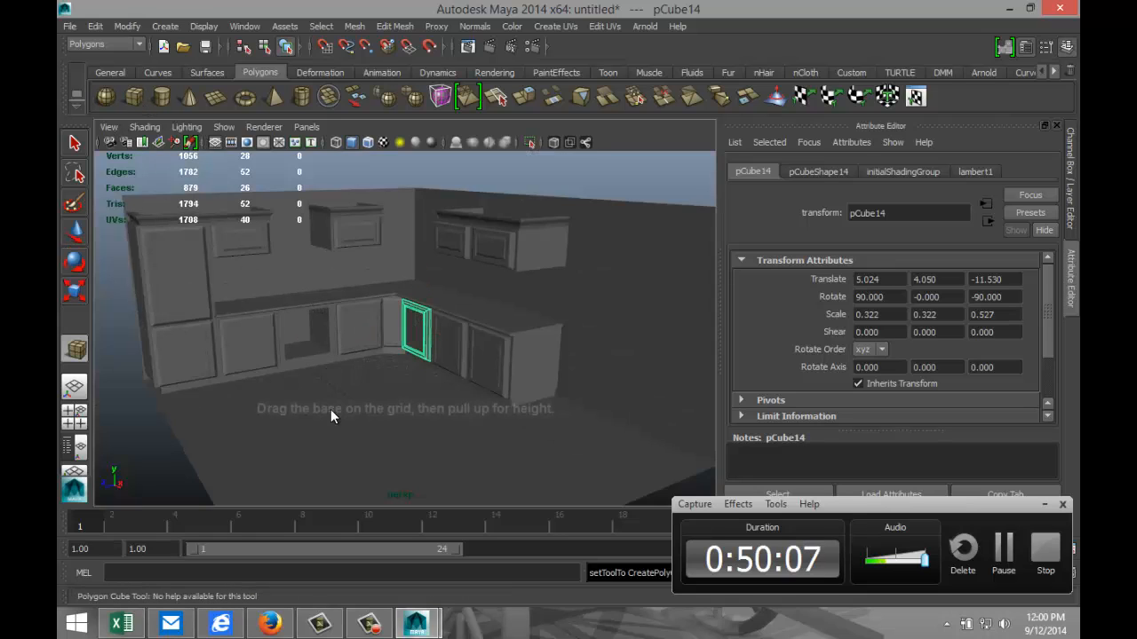
{"action": "left_click_drag", "start_coordinate": [260, 463], "coordinate": [359, 444]}
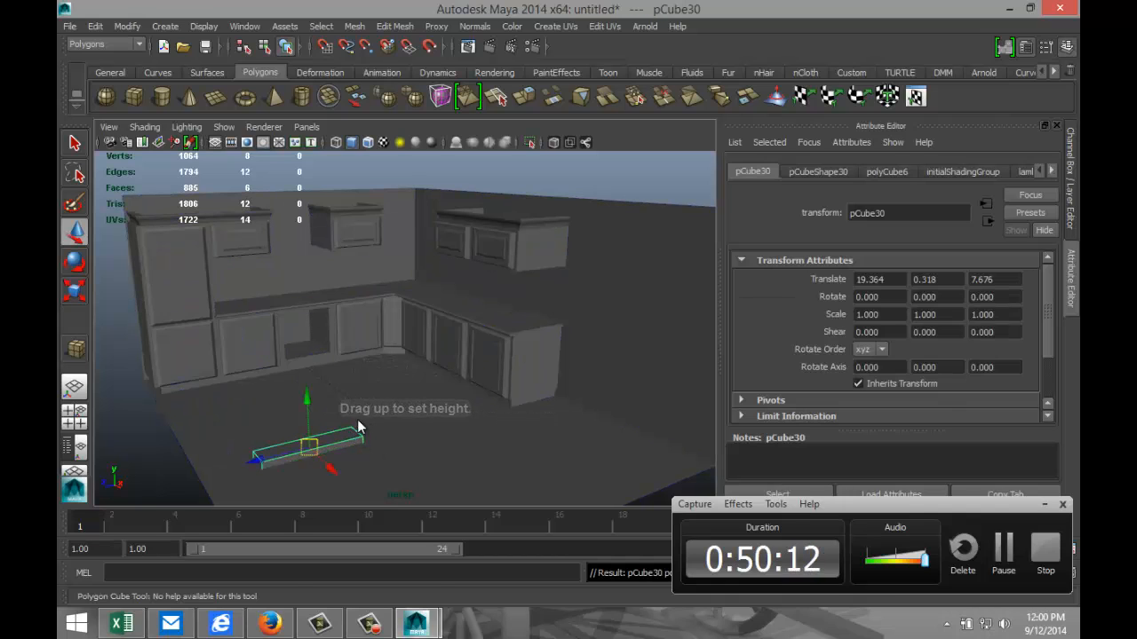
{"action": "key", "text": "w"}
{"action": "key", "text": "f"}
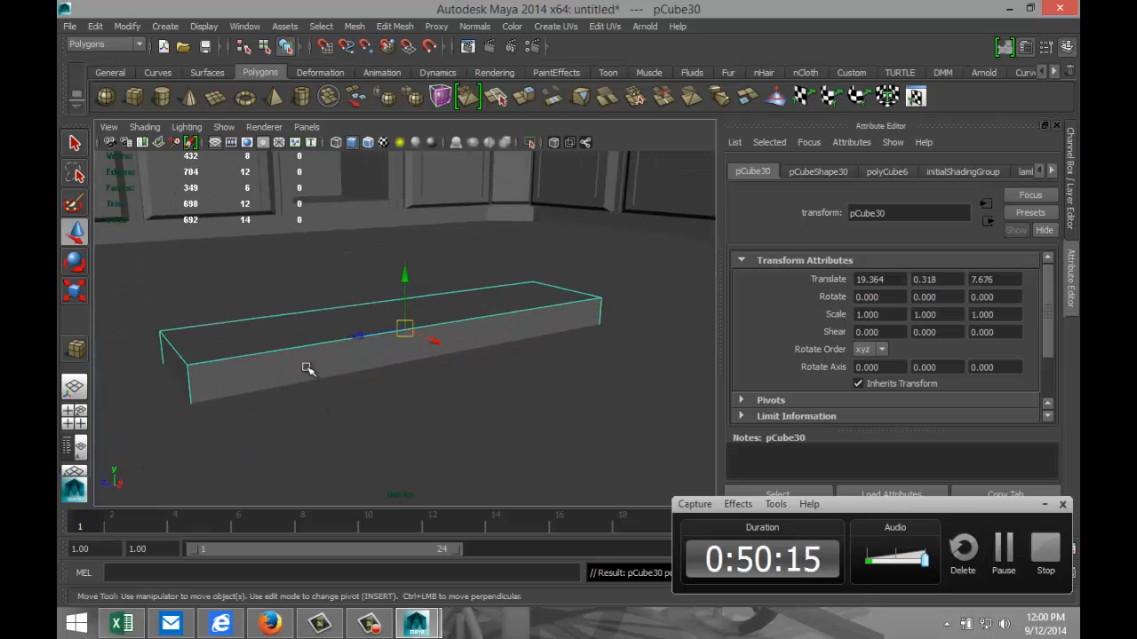
Step: Select the four top edges of the new flat box and bevel them
{"action": "right_click_drag", "start_coordinate": [272, 352], "coordinate": [267, 252]}
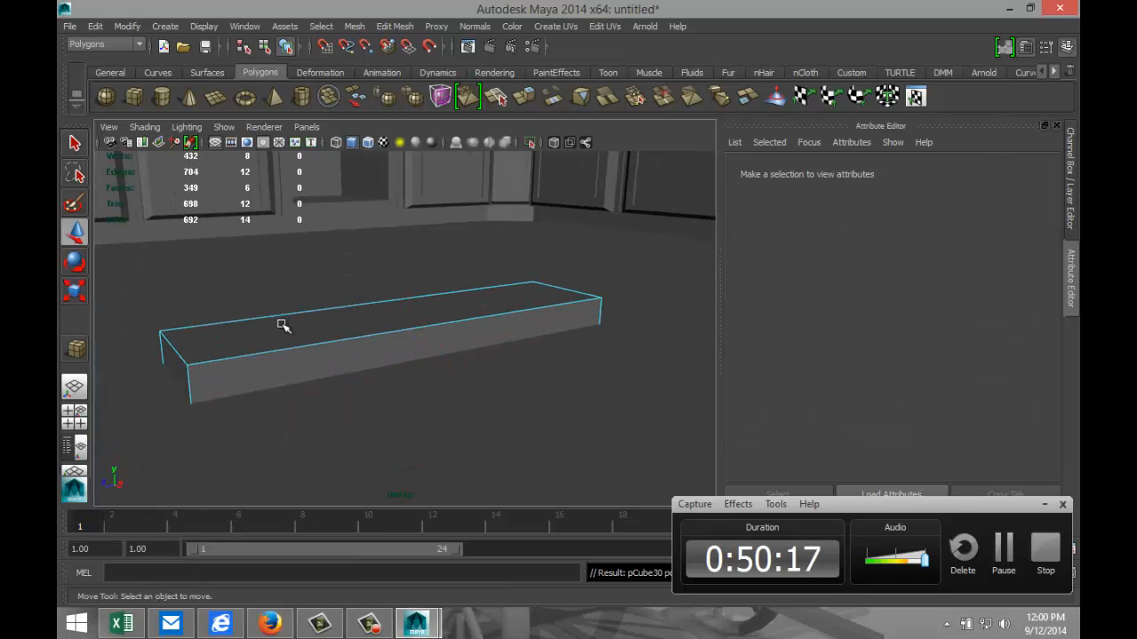
{"action": "left_click", "coordinate": [304, 350]}
{"action": "left_click", "coordinate": [280, 317], "text": "shift"}
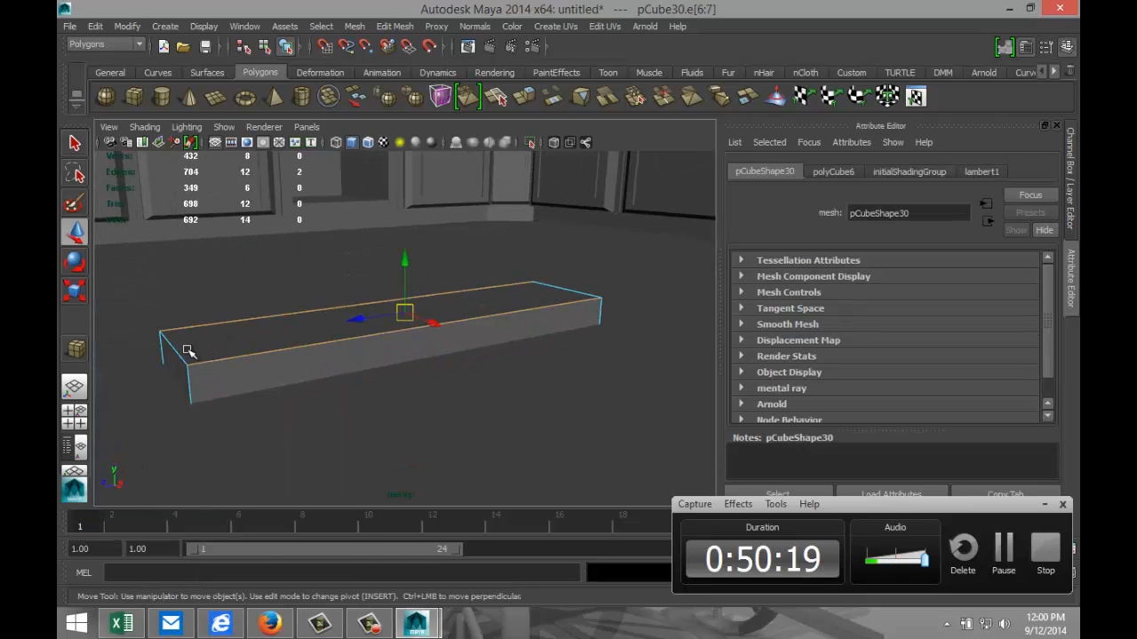
{"action": "left_click", "coordinate": [182, 350], "text": "shift"}
{"action": "left_click", "coordinate": [568, 291], "text": "shift"}
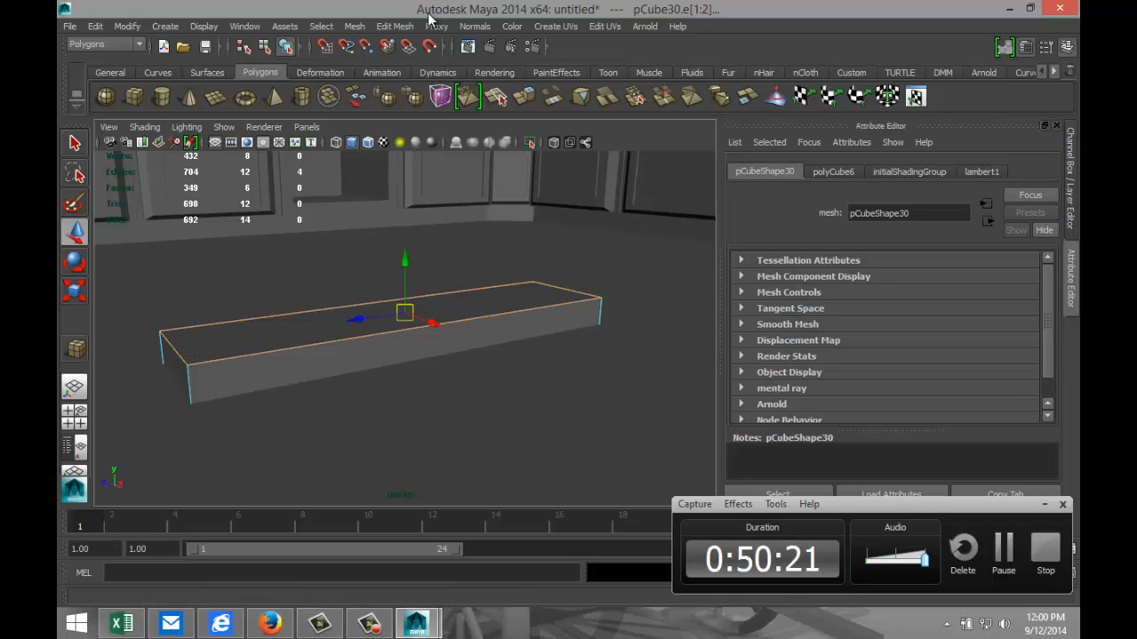
{"action": "left_click", "coordinate": [396, 26]}
{"action": "left_click", "coordinate": [404, 518]}
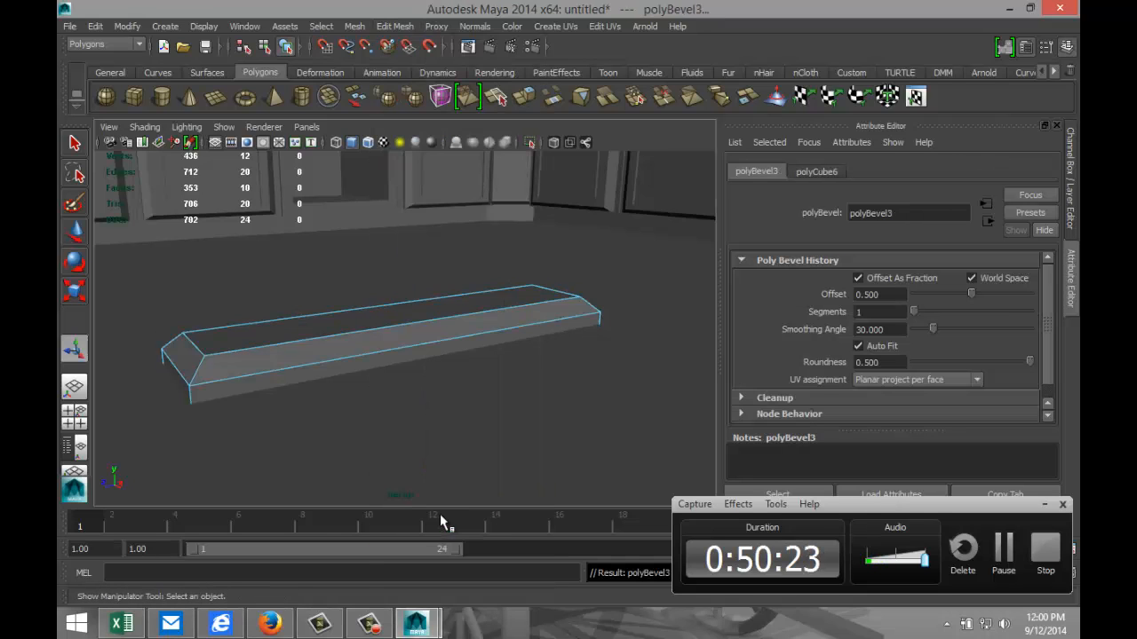
Step: Set the bevel on the box's top edges to 10 segments with an offset of about 0.138
{"action": "left_click", "coordinate": [1044, 504]}
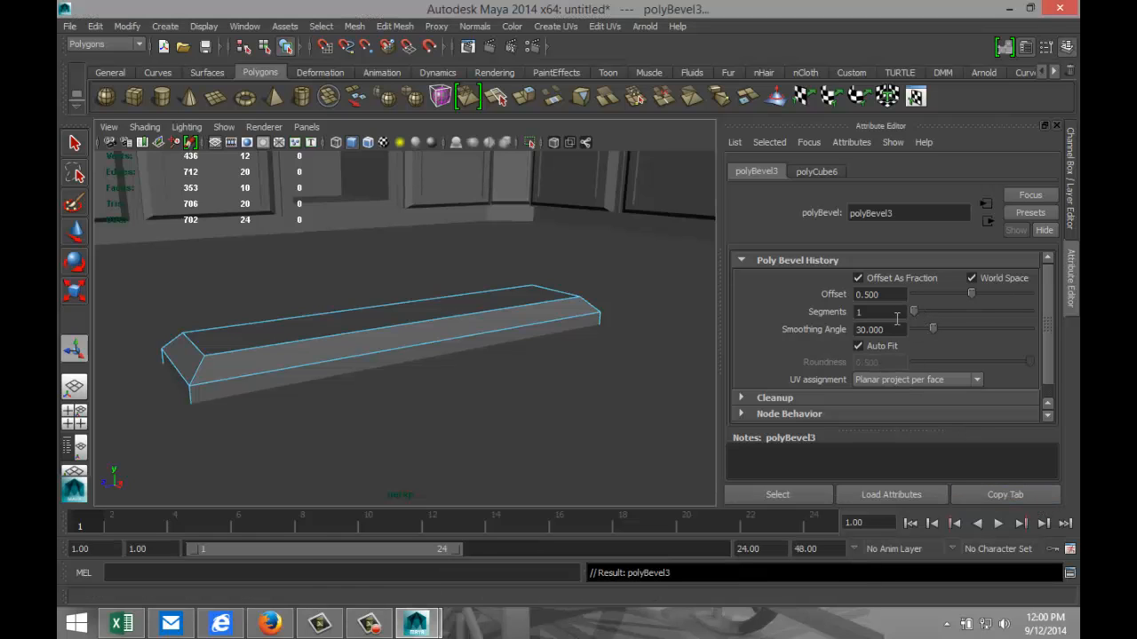
{"action": "mouse_move", "coordinate": [915, 312]}
{"action": "left_mouse_down"}
{"action": "mouse_move", "coordinate": [1000, 308]}
{"action": "mouse_move", "coordinate": [931, 298]}
{"action": "left_mouse_up"}
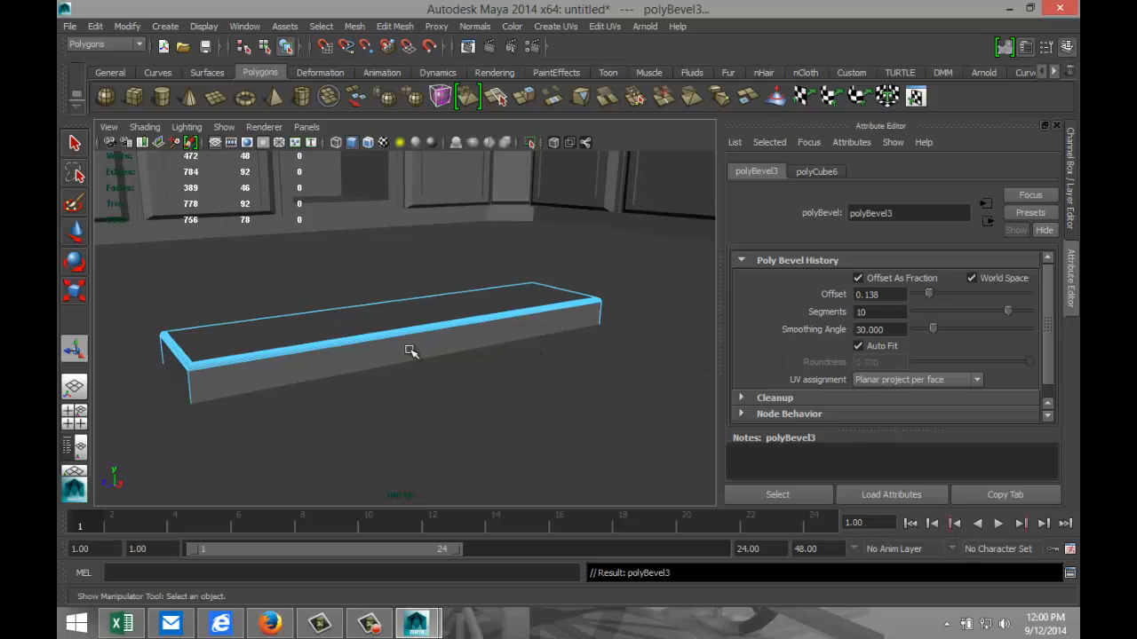
Step: Return the beveled box to object selection and flatten it to a Y scale of about 0.252
{"action": "right_click_drag", "start_coordinate": [406, 291], "coordinate": [462, 279]}
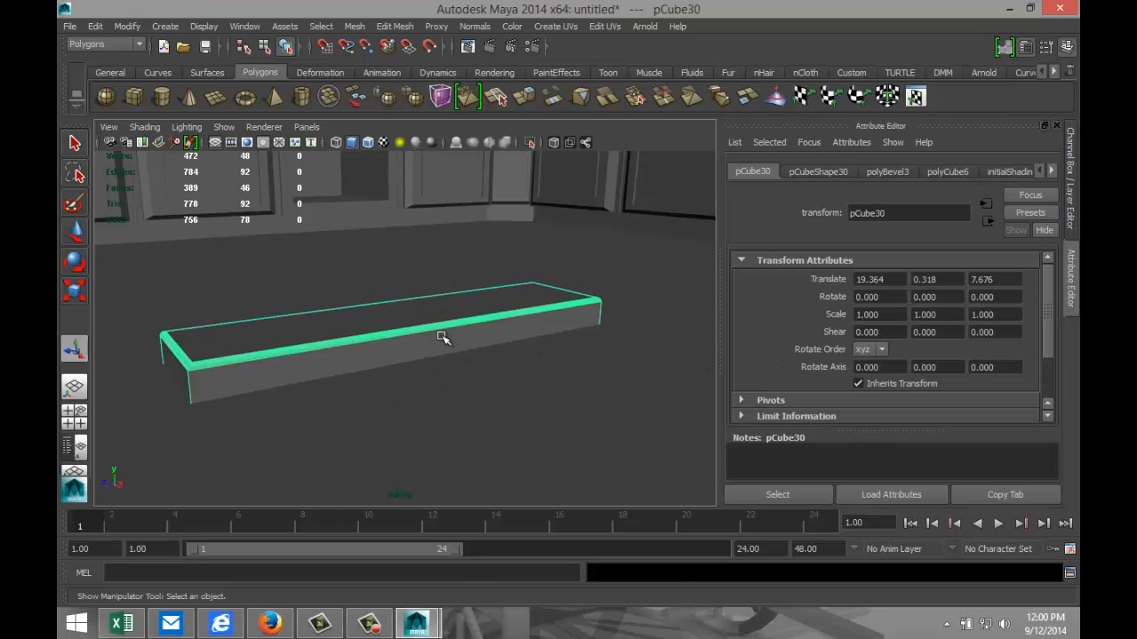
{"action": "key", "text": "r"}
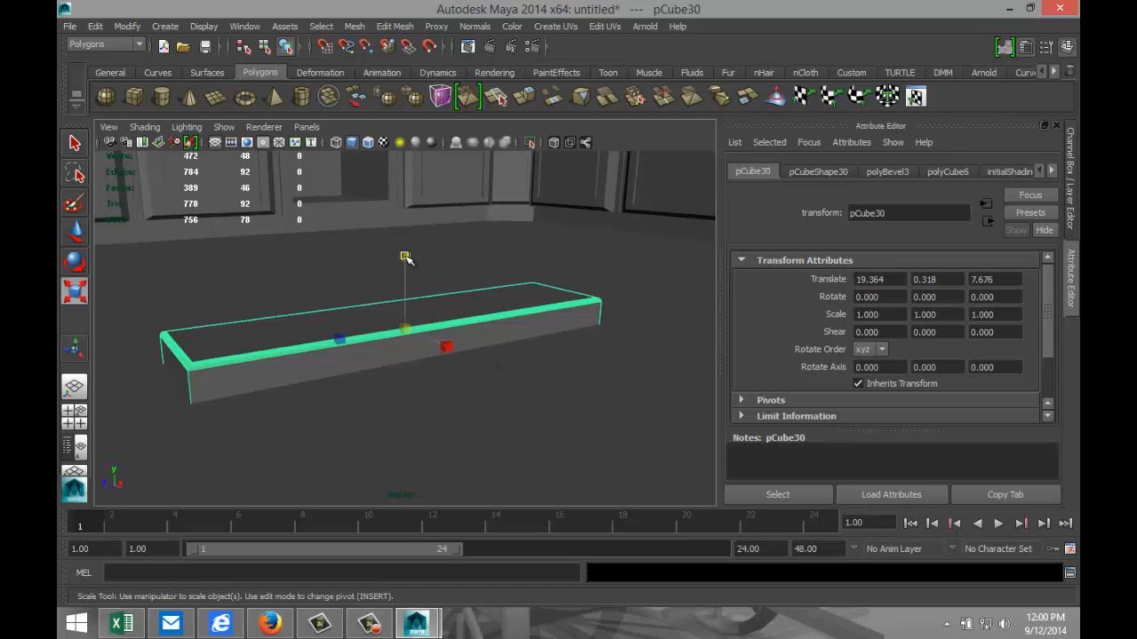
{"action": "left_click_drag", "start_coordinate": [406, 258], "coordinate": [413, 310]}
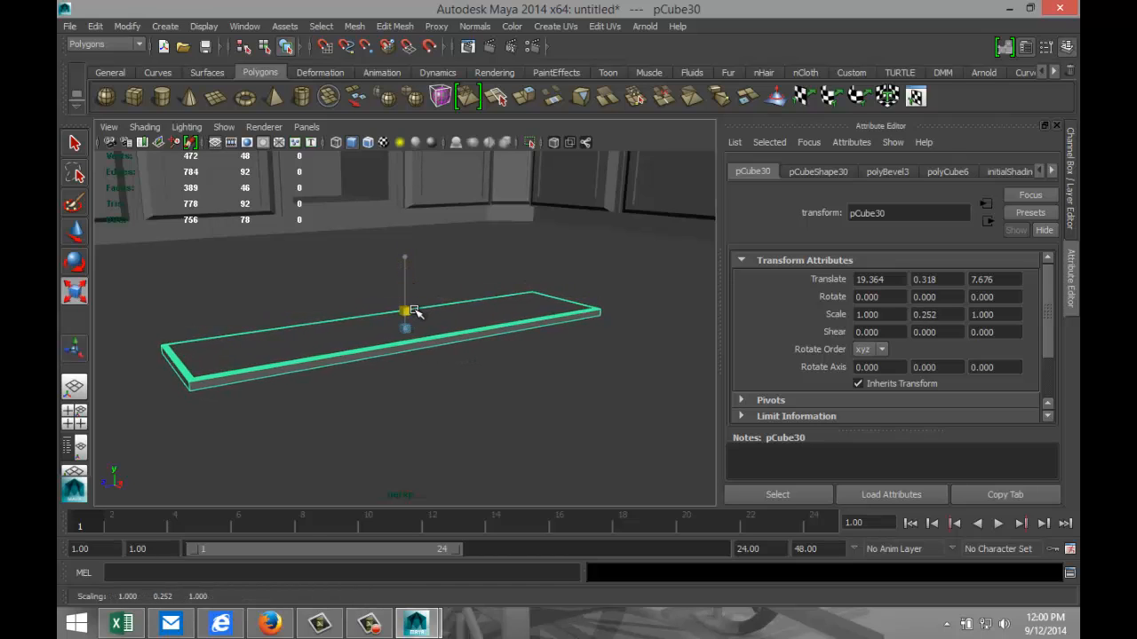
{"action": "scroll", "coordinate": [482, 363], "scroll_direction": "down", "scroll_amount": 5}
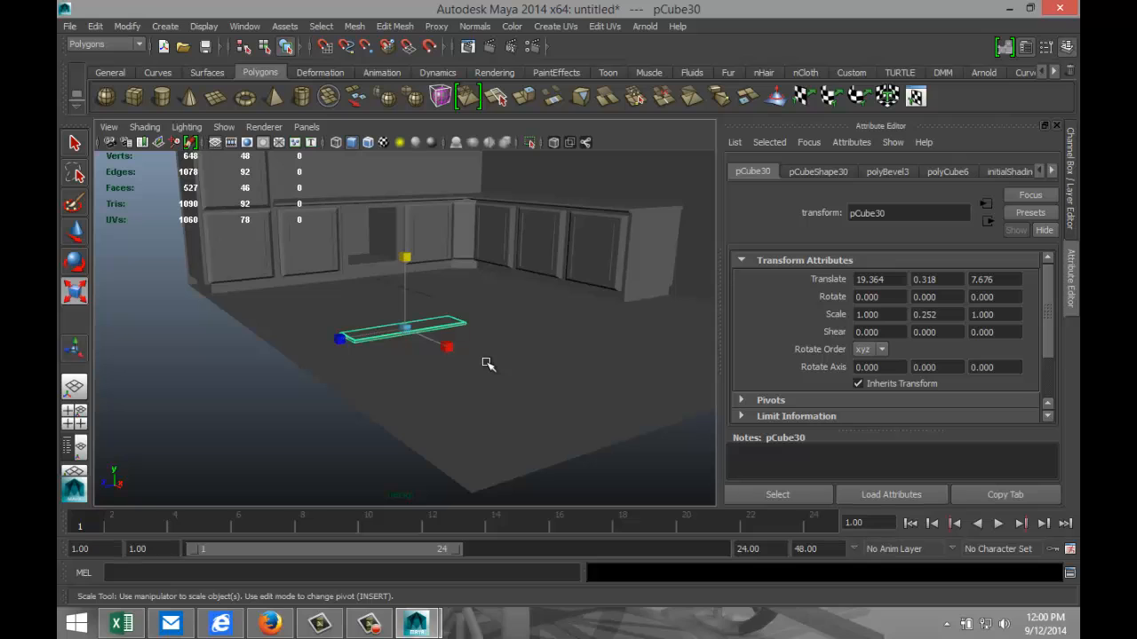
Step: Rotate the flattened box to stand upright, setting its Z rotation to -90 degrees
{"action": "key", "text": "e"}
{"action": "left_click_drag", "start_coordinate": [429, 282], "coordinate": [451, 389]}
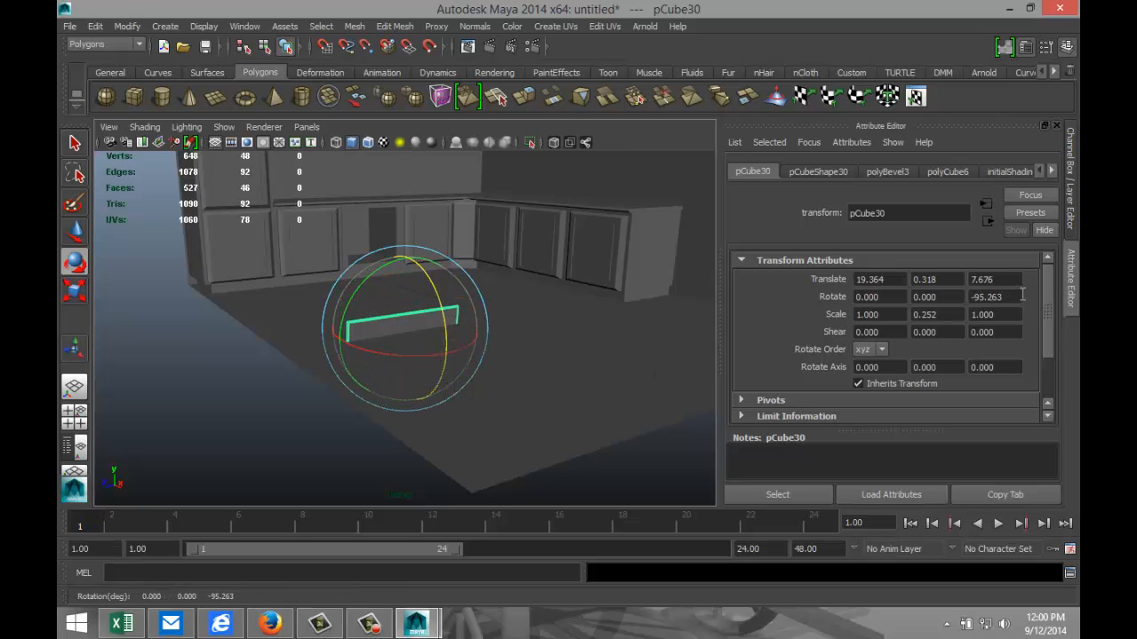
{"action": "left_click_drag", "start_coordinate": [1022, 294], "coordinate": [904, 286]}
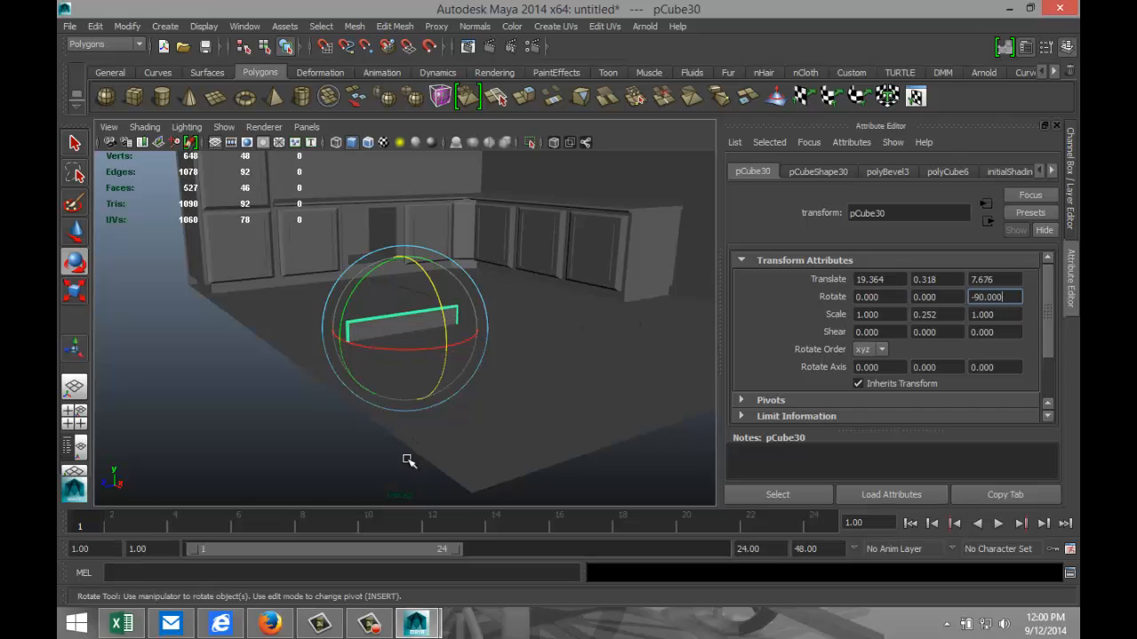
{"action": "left_click_drag", "start_coordinate": [408, 460], "coordinate": [489, 464], "text": "alt"}
{"action": "left_click_drag", "start_coordinate": [454, 332], "coordinate": [411, 318]}
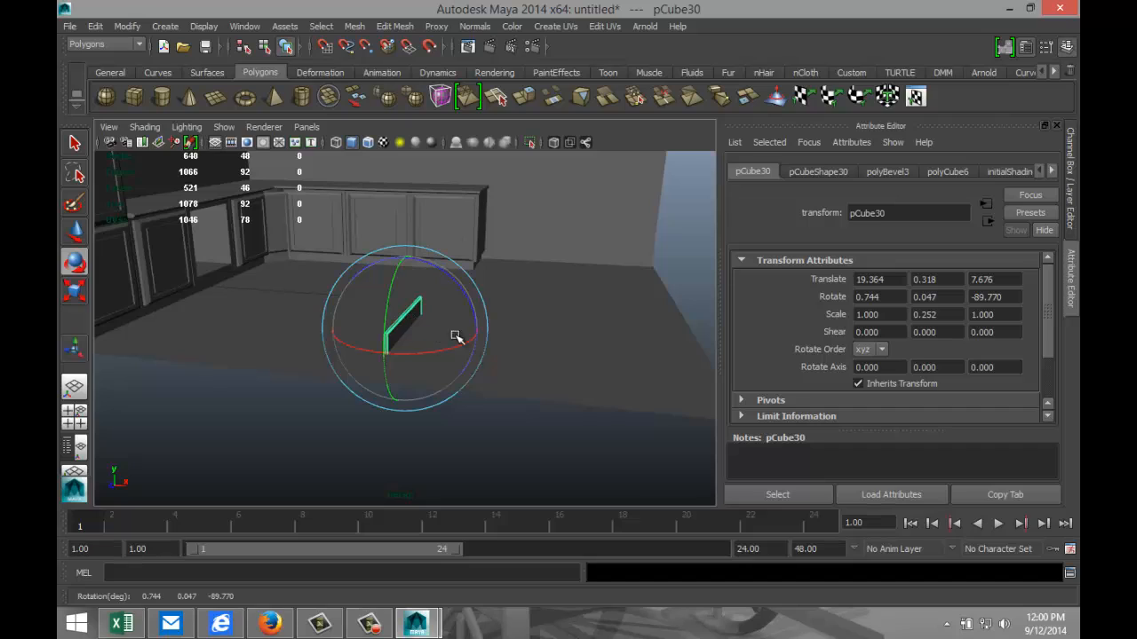
{"action": "left_click_drag", "start_coordinate": [1012, 296], "coordinate": [984, 297]}
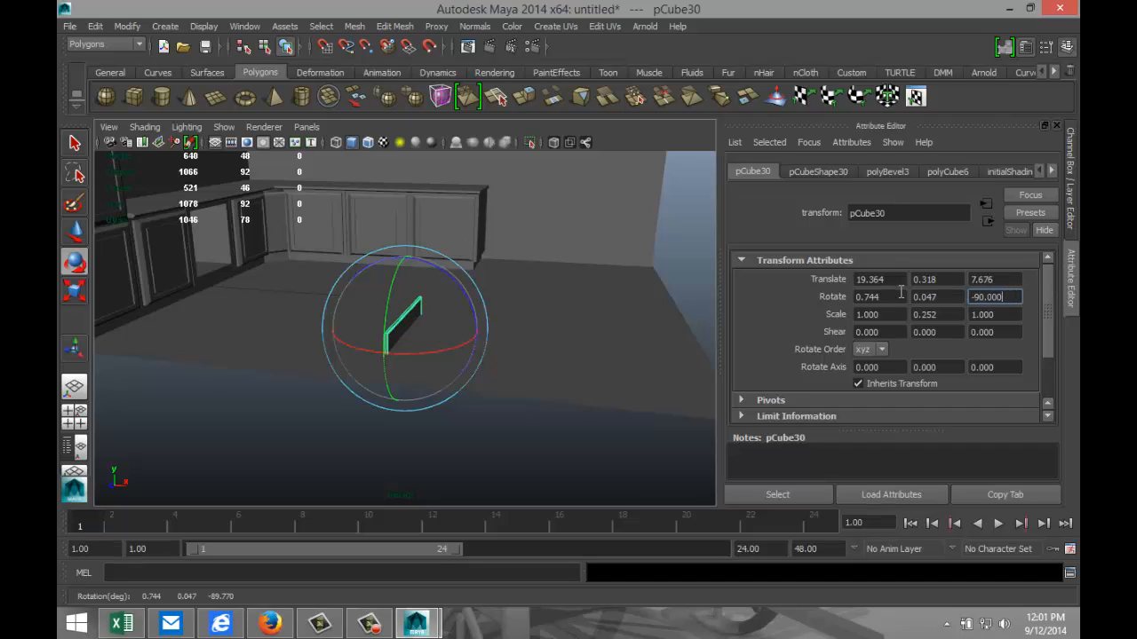
{"action": "left_click", "coordinate": [493, 397]}
{"action": "left_click", "coordinate": [408, 331]}
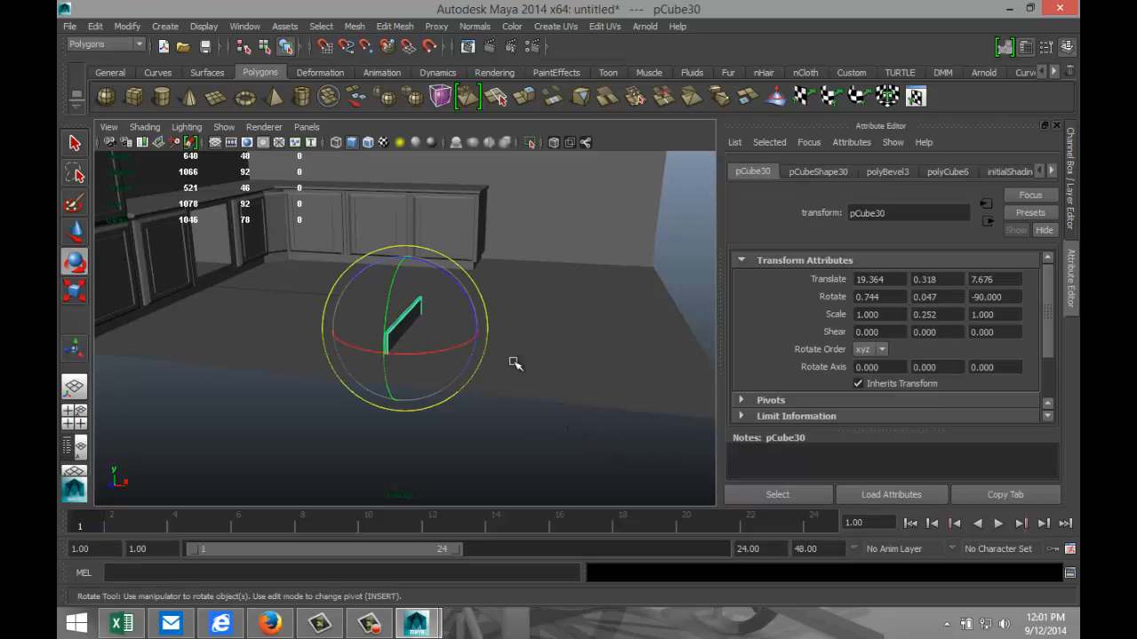
Step: Move the upright panel in front of the open base cabinet, to about X 0.694, Y 5.356, Z -0.150
{"action": "key", "text": "w"}
{"action": "left_click_drag", "start_coordinate": [452, 332], "coordinate": [188, 230]}
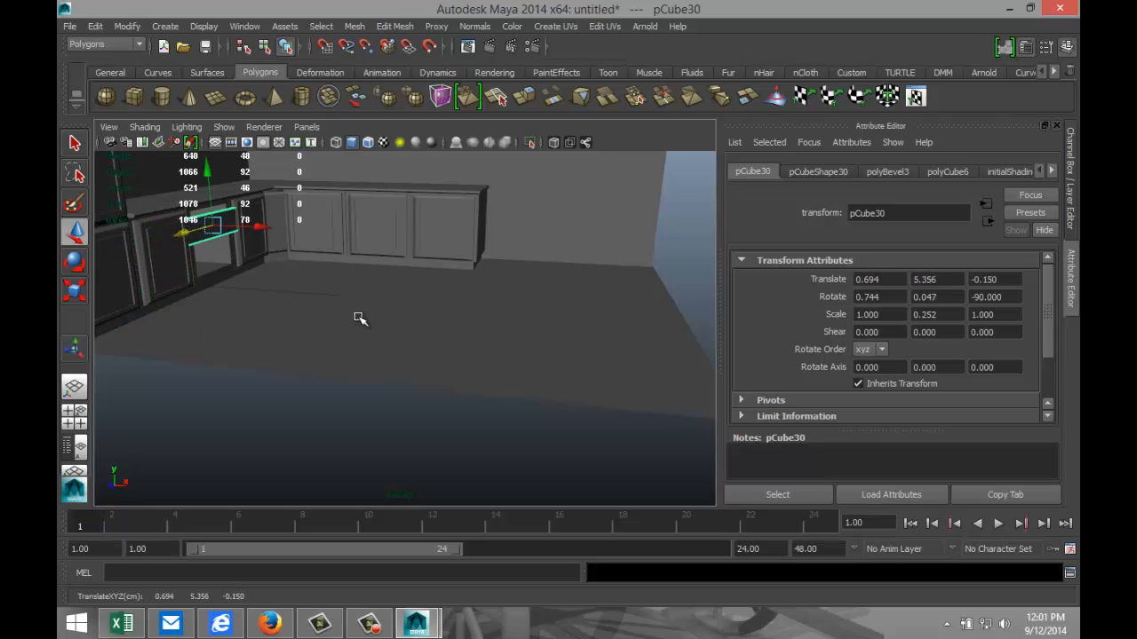
{"action": "key", "text": "f"}
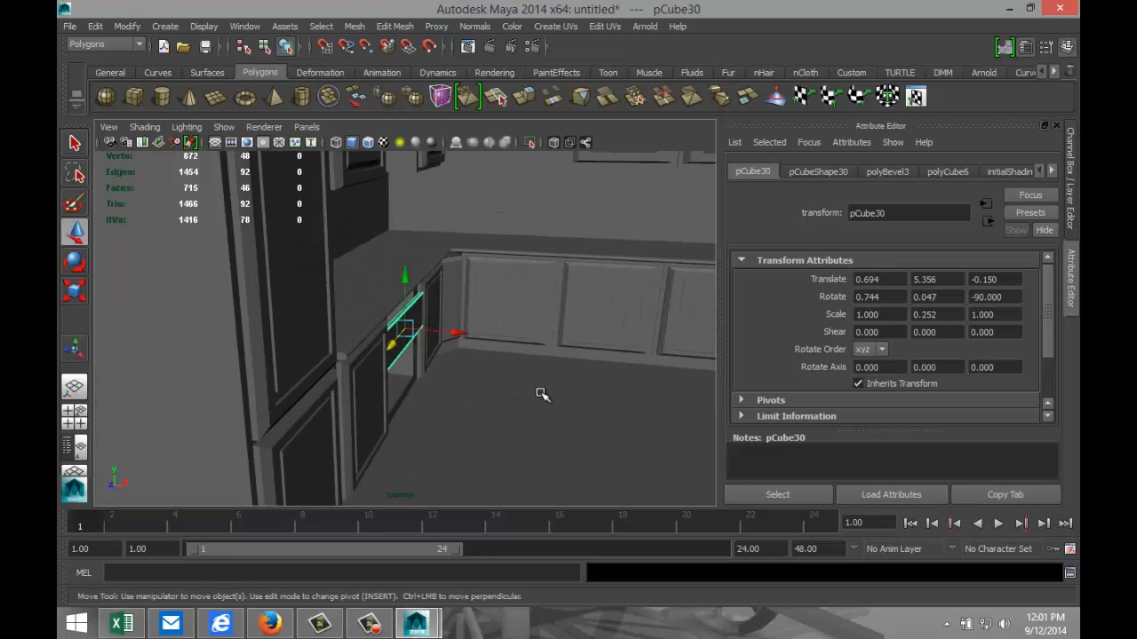
Step: Scale the panel to the open cabinet's width as a narrow drawer front, about 0.348 in X and 0.762 in Z
{"action": "left_click_drag", "start_coordinate": [542, 394], "coordinate": [410, 356], "text": "alt"}
{"action": "key", "text": "r"}
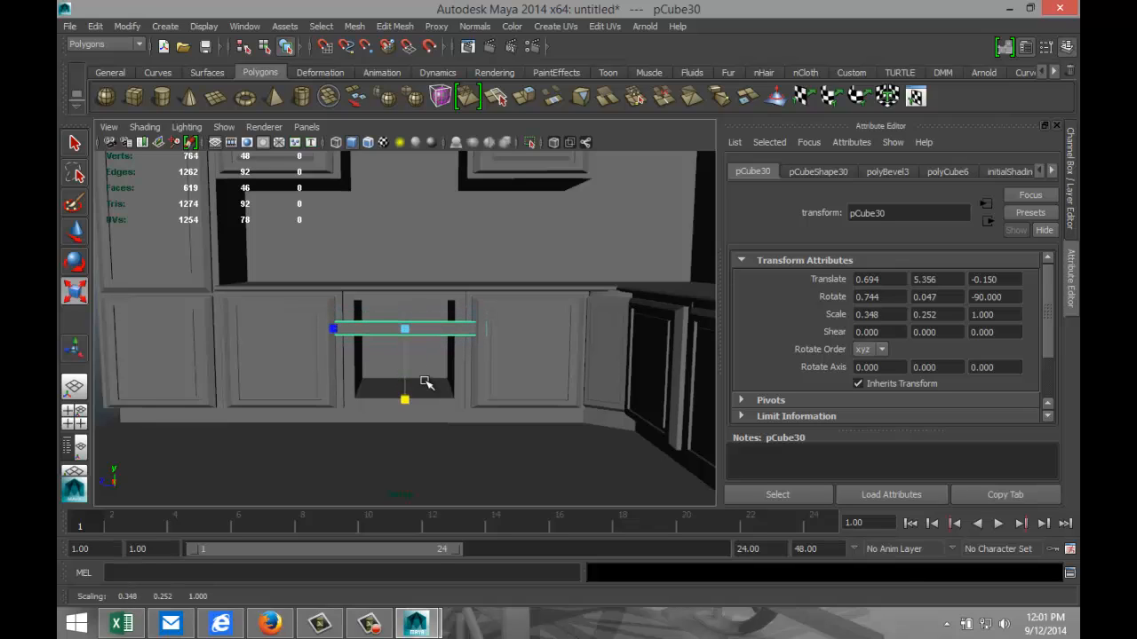
{"action": "left_click_drag", "start_coordinate": [330, 329], "coordinate": [347, 333]}
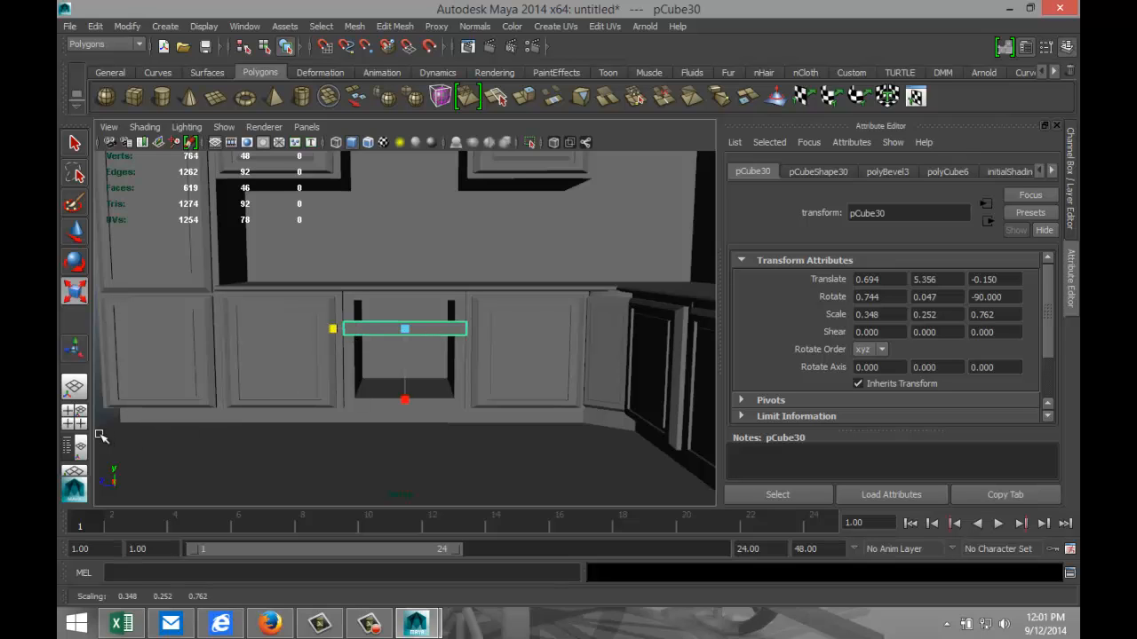
Step: Raise the drawer front to just under the countertop in the side view, at about Y 6.671
{"action": "left_click", "coordinate": [74, 413]}
{"action": "key", "text": "space"}
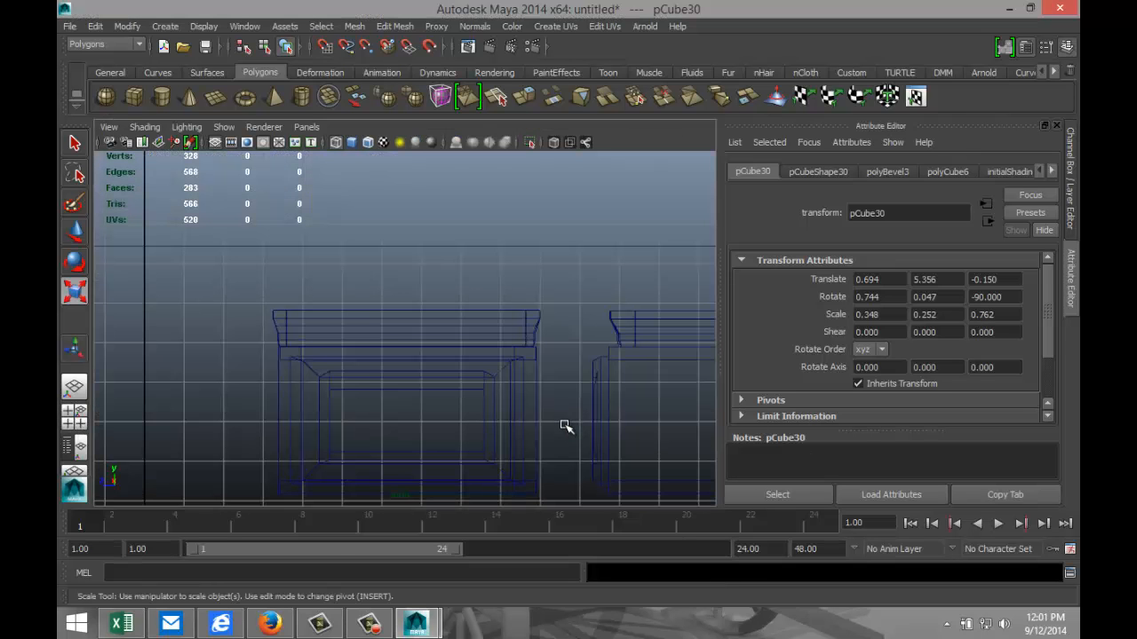
{"action": "key", "text": "f"}
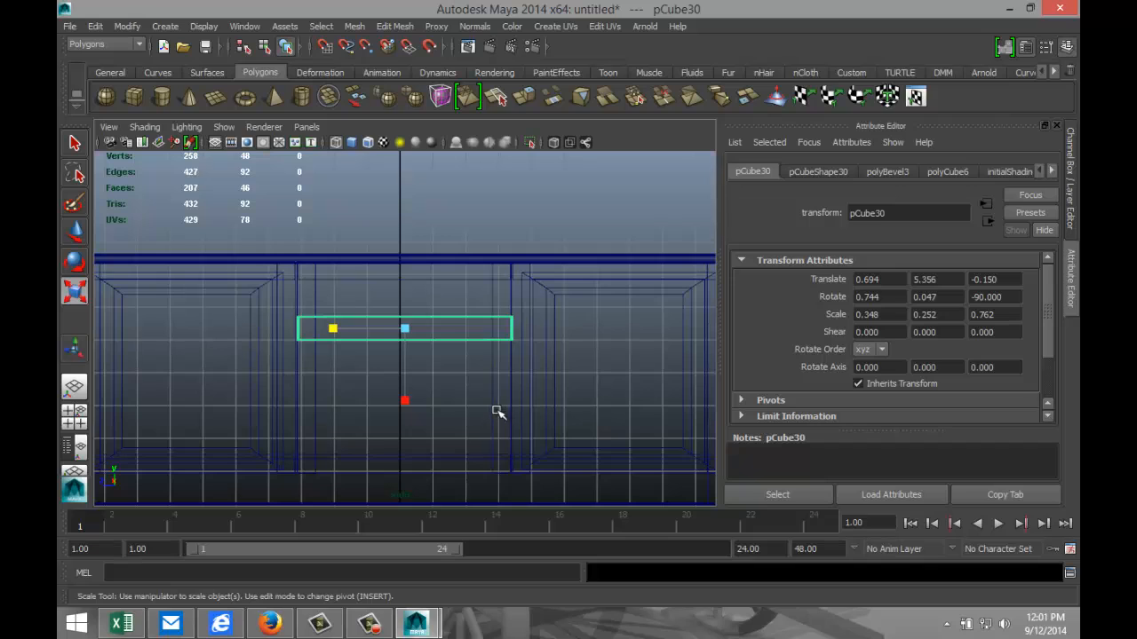
{"action": "key", "text": "w"}
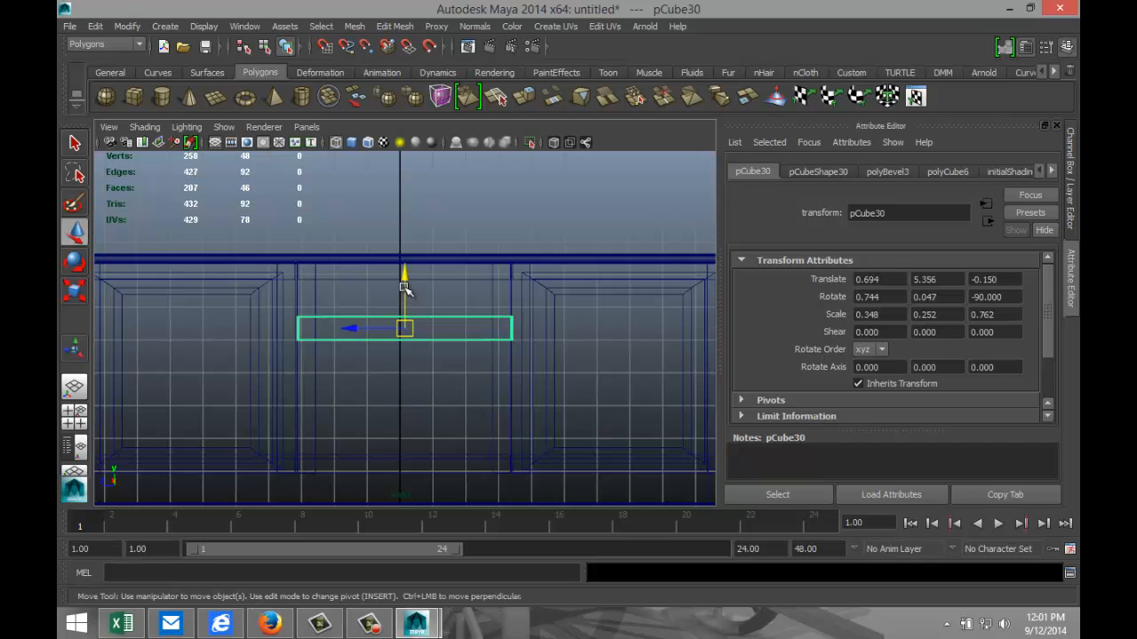
{"action": "left_click_drag", "start_coordinate": [404, 283], "coordinate": [404, 238]}
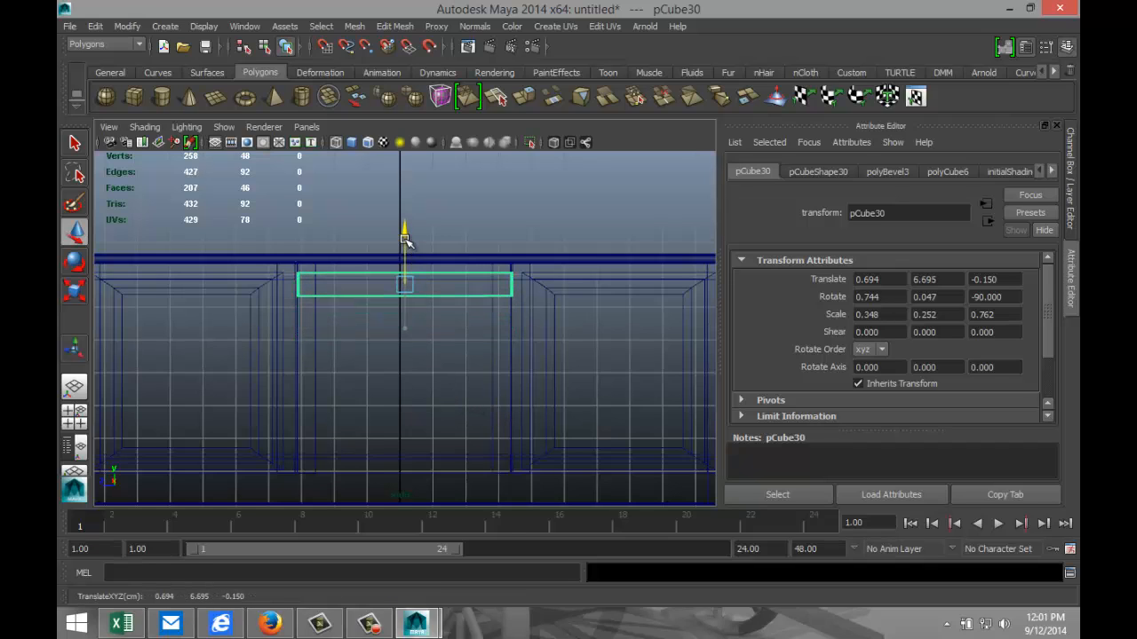
{"action": "key", "text": "5"}
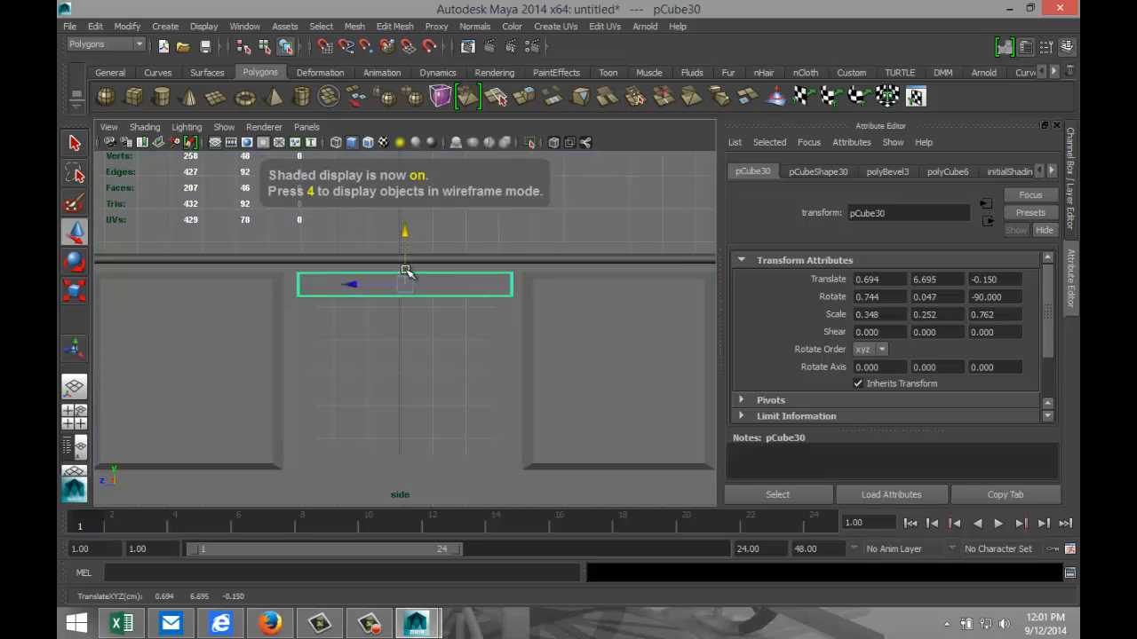
{"action": "left_click_drag", "start_coordinate": [405, 233], "coordinate": [406, 232]}
Step: Duplicate the drawer front and lower the copy over the cabinet opening to about Y 3.643
{"action": "left_click", "coordinate": [74, 411]}
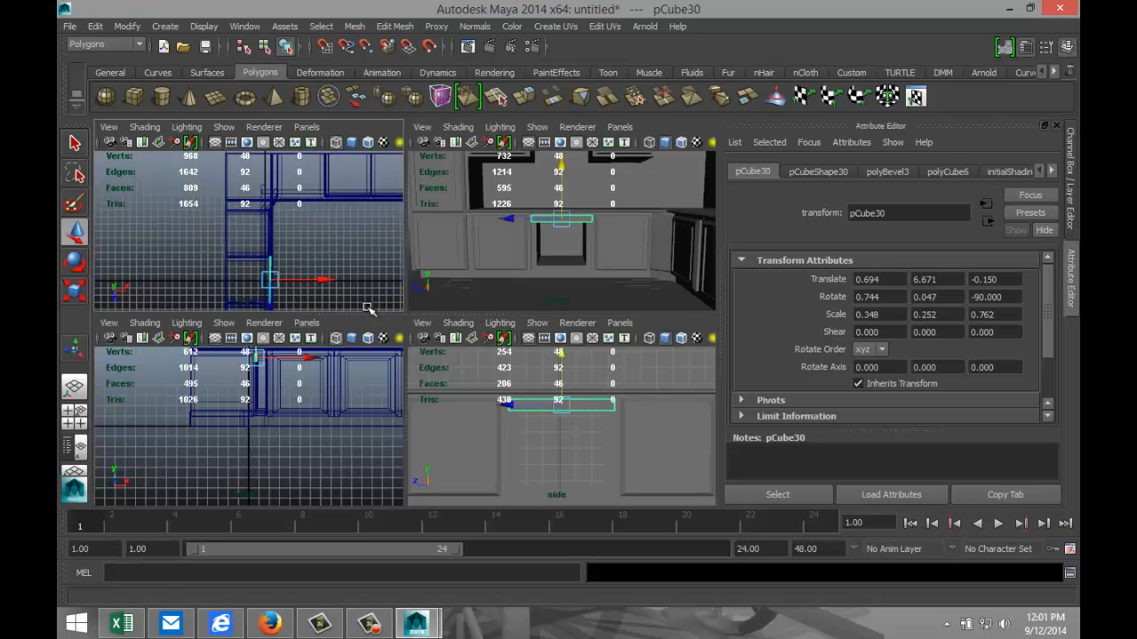
{"action": "key", "text": "space"}
{"action": "left_click_drag", "start_coordinate": [442, 340], "coordinate": [323, 324], "text": "alt"}
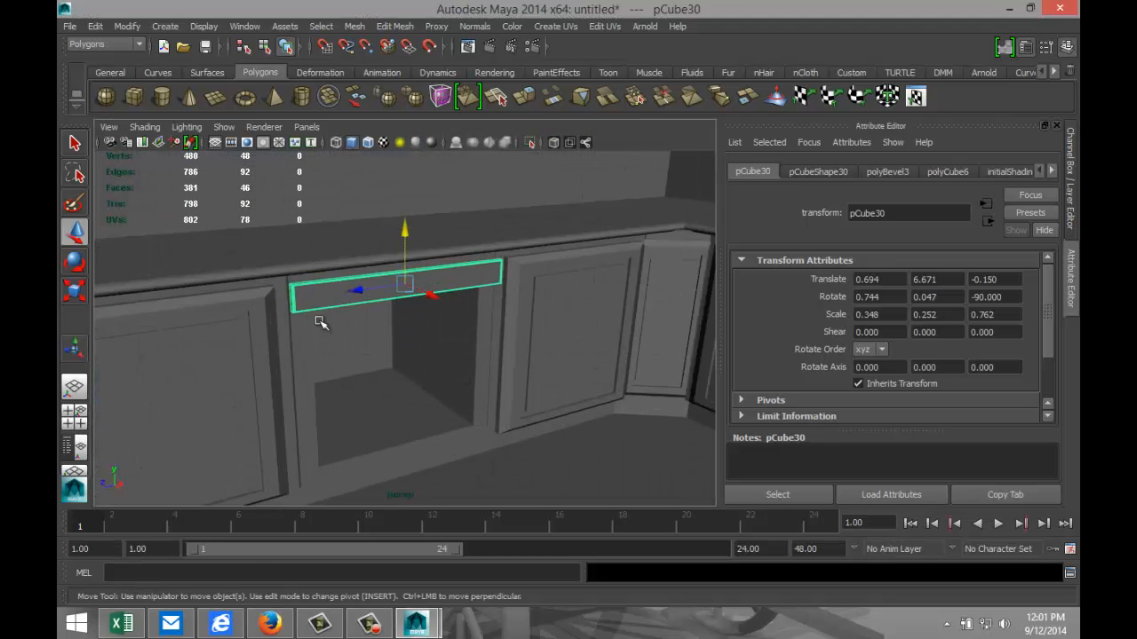
{"action": "left_click_drag", "start_coordinate": [513, 415], "coordinate": [492, 397], "text": "alt"}
{"action": "mouse_move", "coordinate": [486, 288]}
{"action": "right_mouse_down"}
{"action": "mouse_move", "coordinate": [532, 271]}
{"action": "mouse_move", "coordinate": [483, 282]}
{"action": "right_mouse_up"}
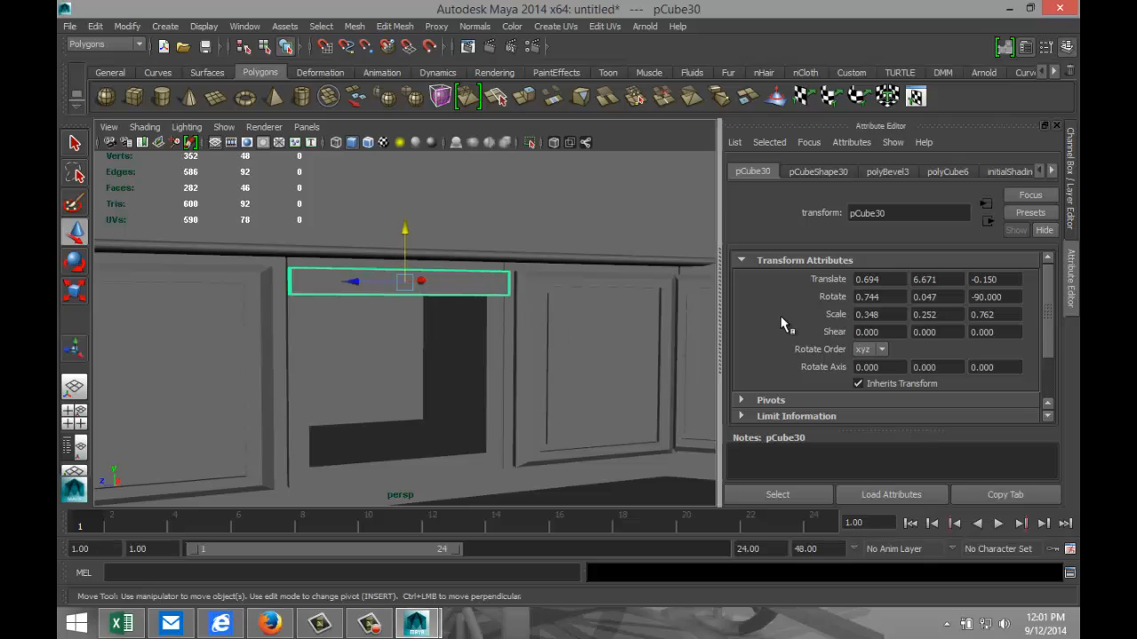
{"action": "key", "text": "ctrl+d"}
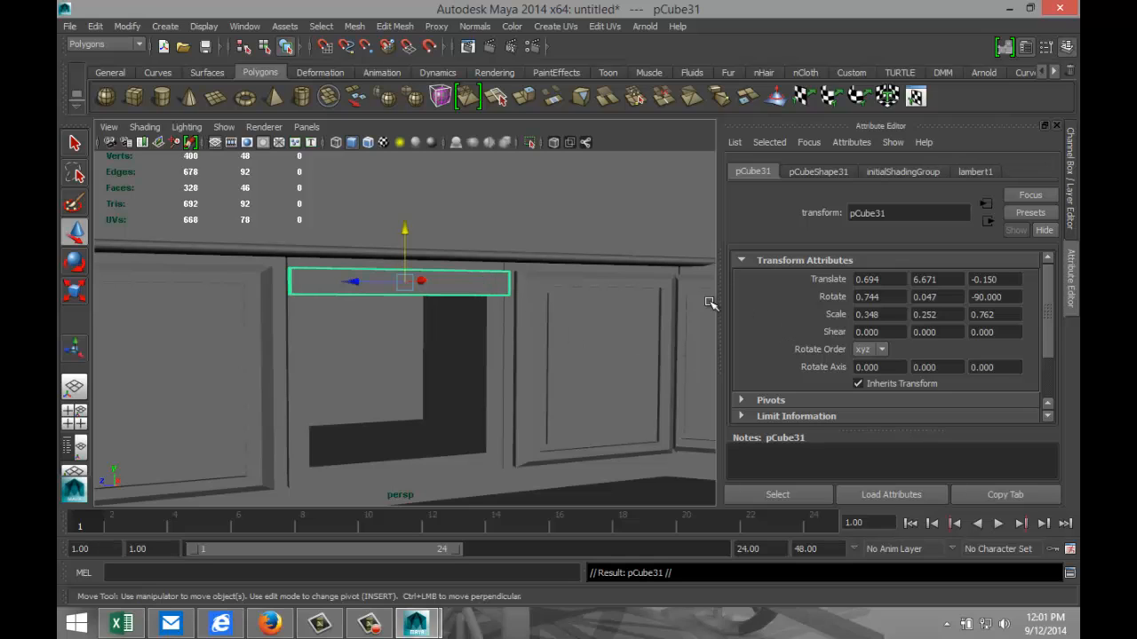
{"action": "left_click_drag", "start_coordinate": [406, 233], "coordinate": [423, 335]}
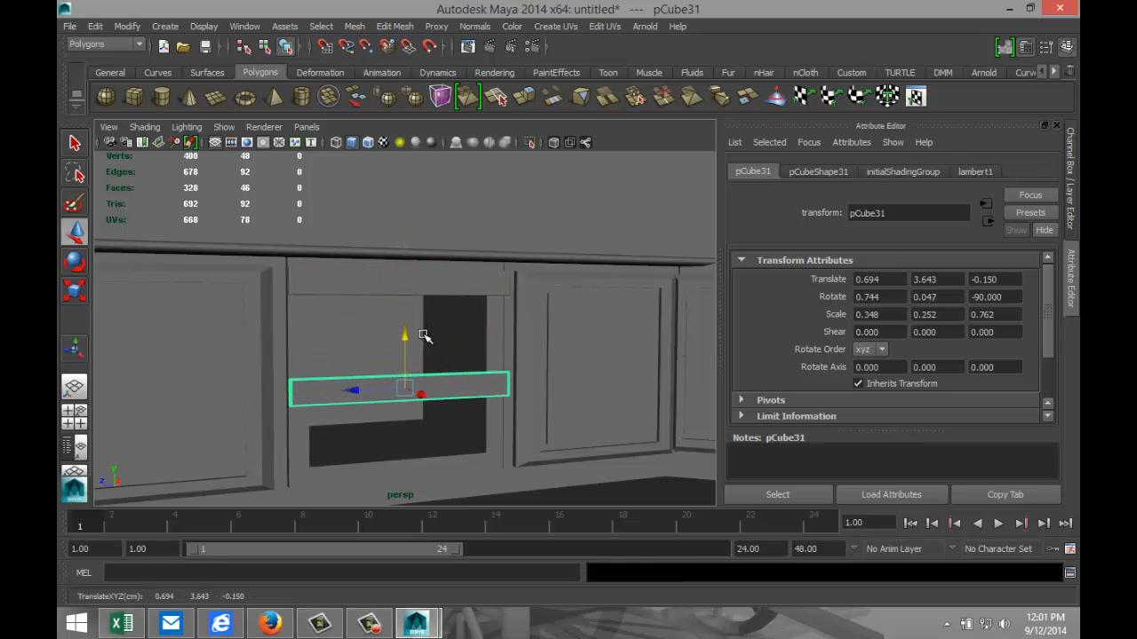
Step: Scale the lowered copy to about 2.416 in X so it covers the opening below the drawer front
{"action": "key", "text": "r"}
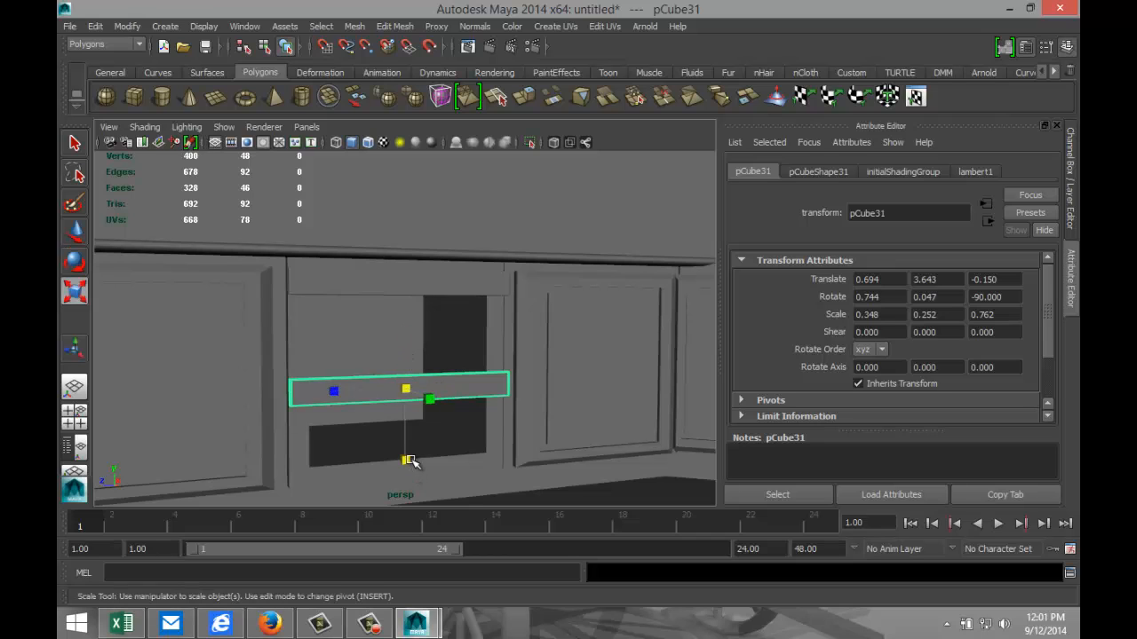
{"action": "left_click_drag", "start_coordinate": [406, 463], "coordinate": [432, 515]}
{"action": "scroll", "coordinate": [436, 421], "scroll_direction": "down", "scroll_amount": 5}
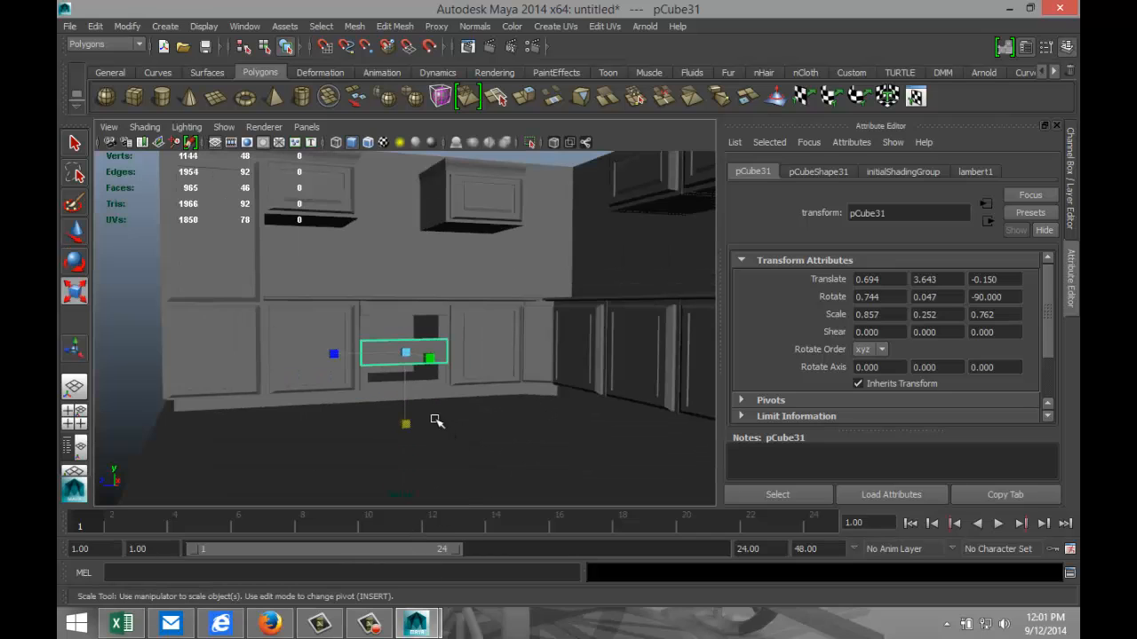
{"action": "left_click_drag", "start_coordinate": [406, 424], "coordinate": [421, 555]}
{"action": "left_click", "coordinate": [75, 416]}
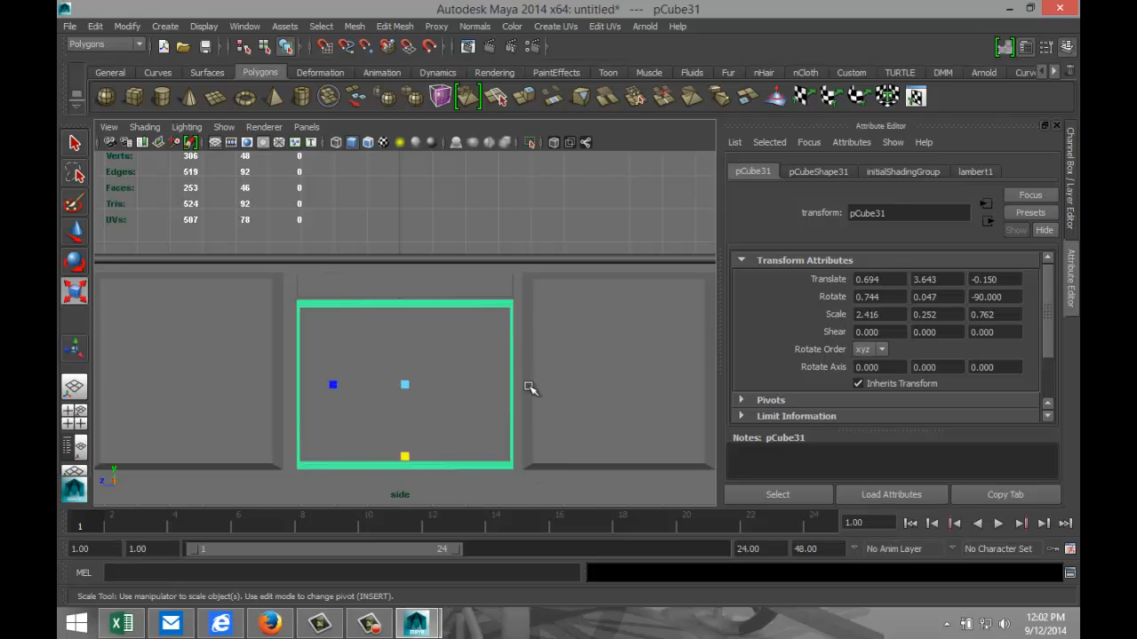
{"action": "left_click", "coordinate": [80, 427]}
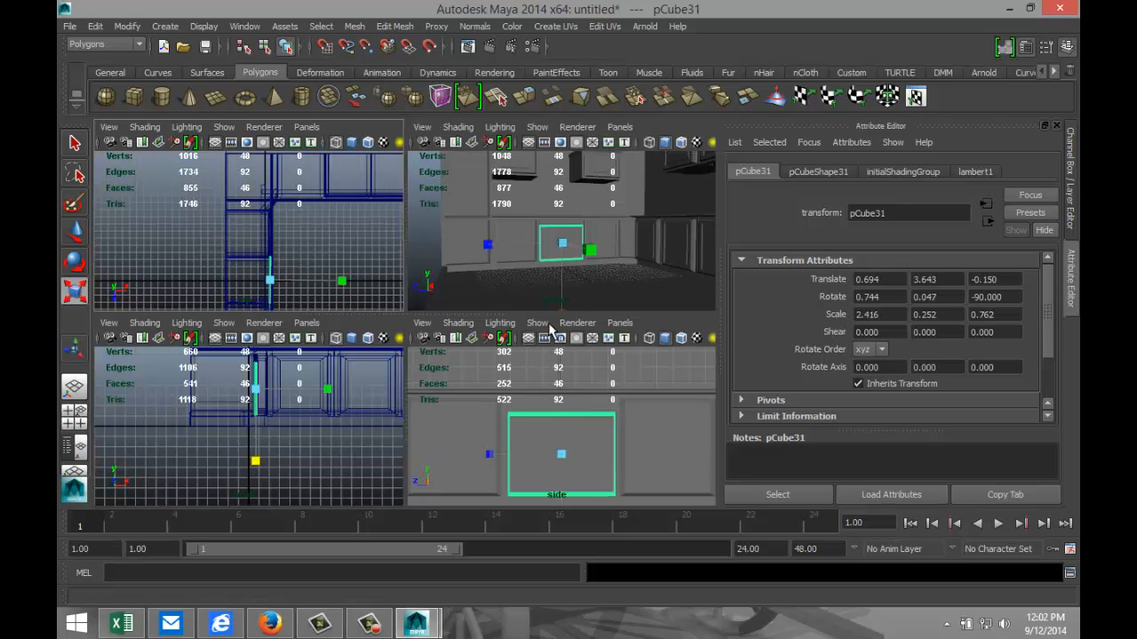
Step: Examine in the perspective view how the new lower panel fits against the drawer front and neighboring cabinet doors
{"action": "key", "text": "space"}
{"action": "left_click_drag", "start_coordinate": [430, 331], "coordinate": [470, 355], "text": "alt"}
{"action": "scroll", "coordinate": [480, 378], "scroll_direction": "up", "scroll_amount": 5}
{"action": "left_click_drag", "start_coordinate": [367, 368], "coordinate": [286, 376], "text": "alt"}
{"action": "scroll", "coordinate": [408, 383], "scroll_direction": "down", "scroll_amount": 3}
{"action": "scroll", "coordinate": [448, 380], "scroll_direction": "up", "scroll_amount": 3}
{"action": "left_click_drag", "start_coordinate": [450, 380], "coordinate": [477, 323], "text": "alt"}
{"action": "scroll", "coordinate": [438, 346], "scroll_direction": "down", "scroll_amount": 2}
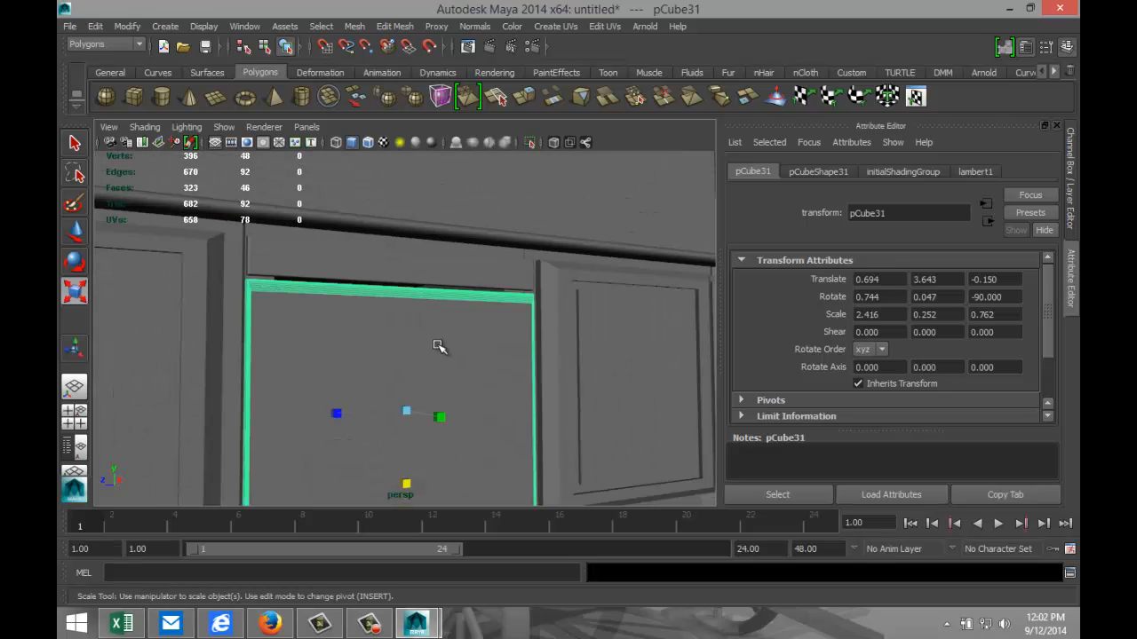
{"action": "scroll", "coordinate": [409, 359], "scroll_direction": "down", "scroll_amount": 2}
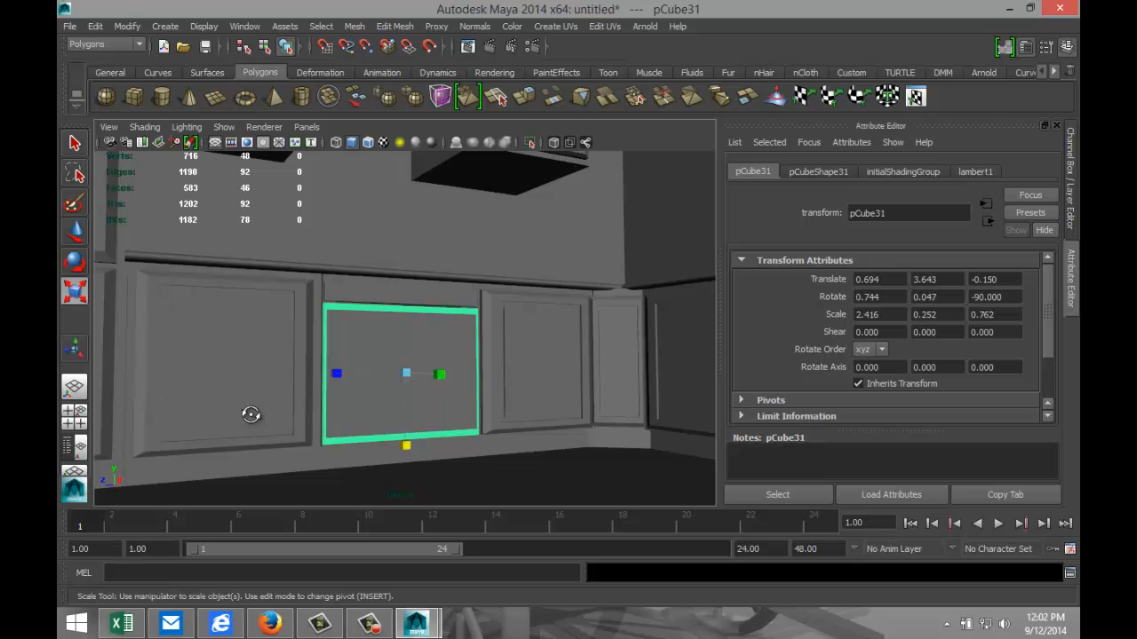
{"action": "mouse_move", "coordinate": [251, 412]}
{"action": "left_mouse_down", "text": "alt"}
{"action": "mouse_move", "coordinate": [442, 414]}
{"action": "mouse_move", "coordinate": [248, 427]}
{"action": "left_mouse_up", "text": "alt"}
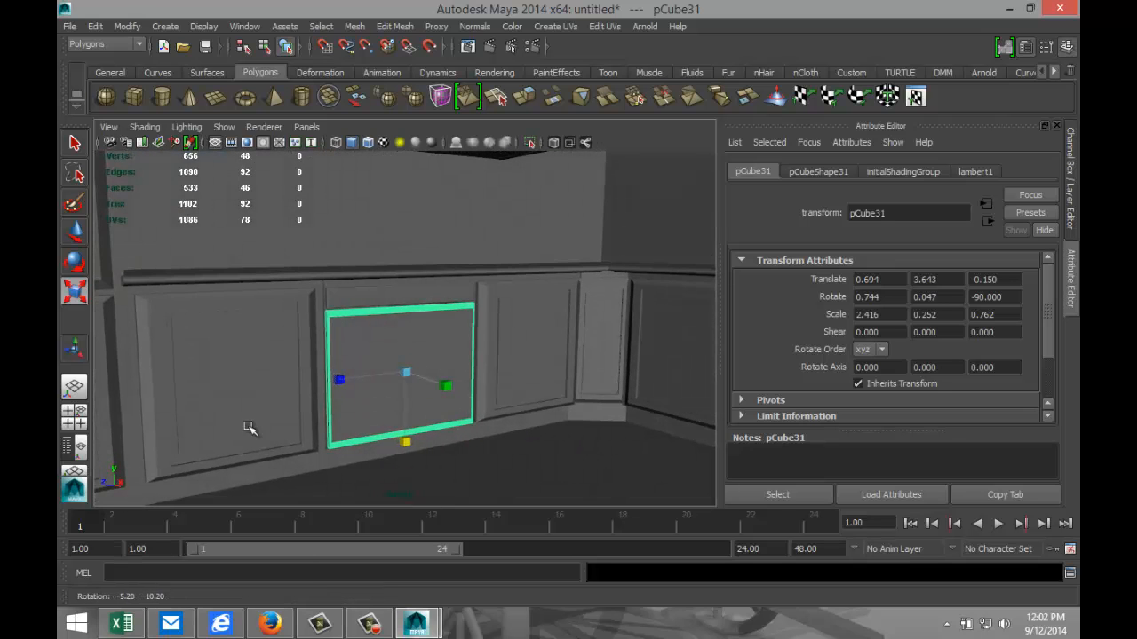
{"action": "scroll", "coordinate": [295, 426], "scroll_direction": "down", "scroll_amount": 2}
Step: Duplicate the thin horizontal board at countertop height in the tall end cabinet, working in the wireframe perspective view
{"action": "key", "text": "4"}
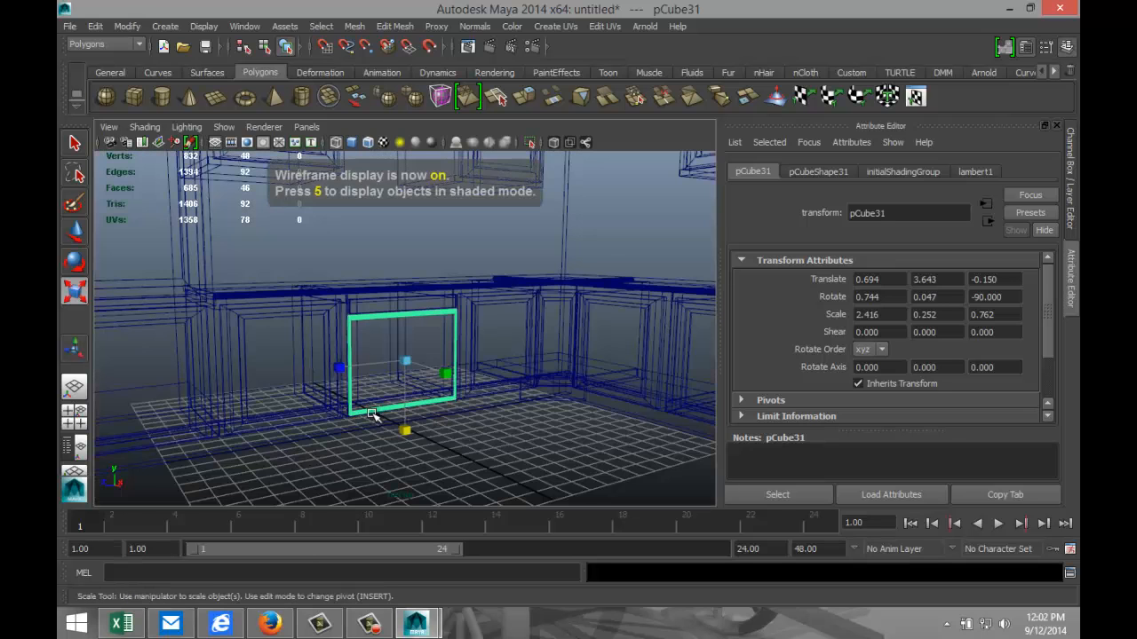
{"action": "scroll", "coordinate": [347, 421], "scroll_direction": "down", "scroll_amount": 3}
{"action": "left_click_drag", "start_coordinate": [298, 421], "coordinate": [378, 340], "text": "alt"}
{"action": "left_click", "coordinate": [375, 335]}
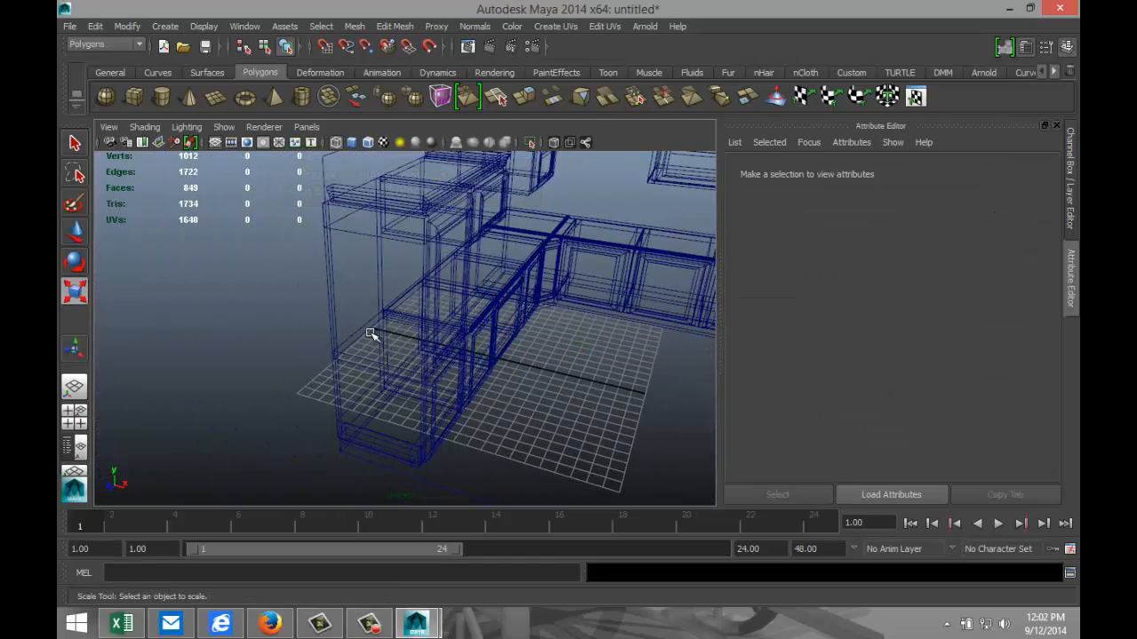
{"action": "left_click", "coordinate": [364, 334]}
{"action": "mouse_move", "coordinate": [476, 394]}
{"action": "left_mouse_down", "text": "alt"}
{"action": "mouse_move", "coordinate": [506, 391]}
{"action": "mouse_move", "coordinate": [489, 388]}
{"action": "left_mouse_up", "text": "alt"}
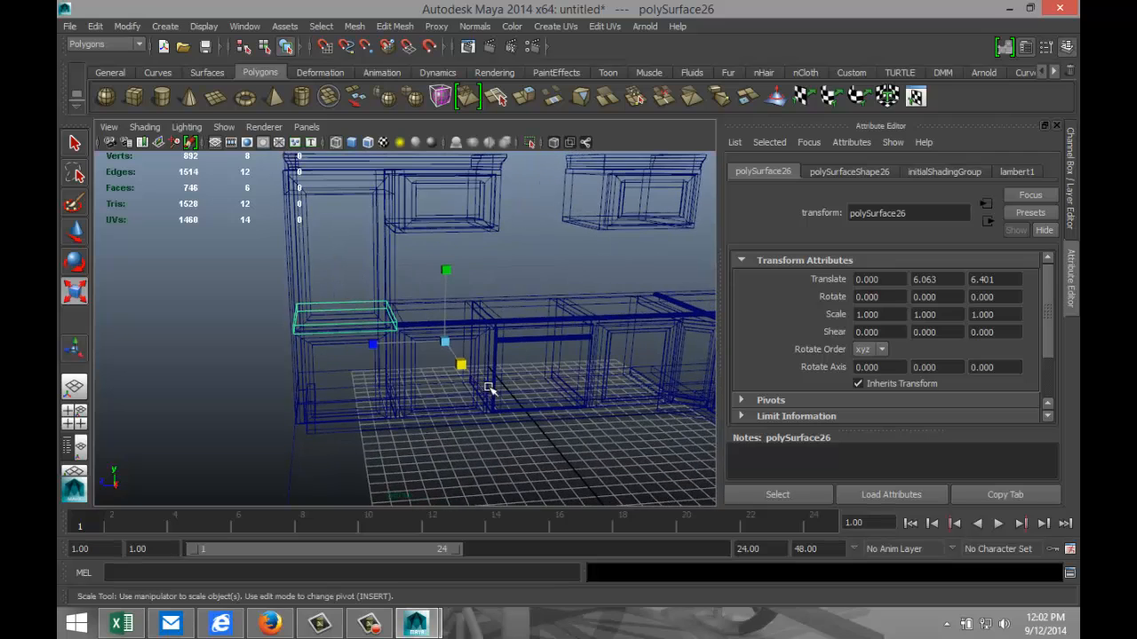
{"action": "key", "text": "ctrl+d"}
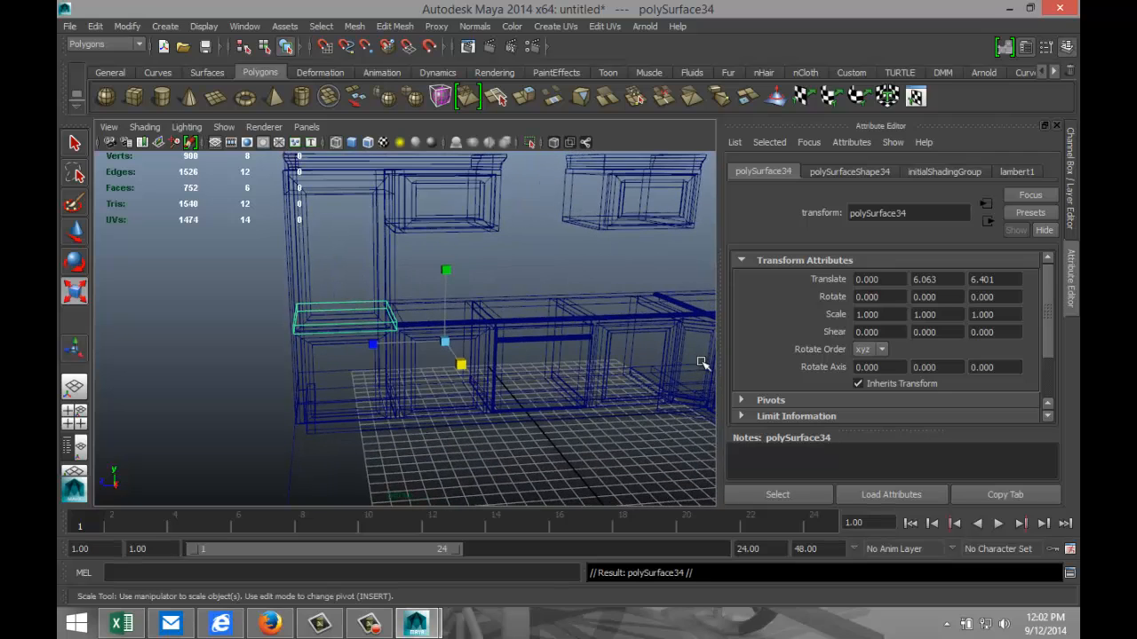
Step: Try to slide the copied board to about Z -6.620 over the drawer cabinet, then undo that move in the wireframe side view
{"action": "key", "text": "w"}
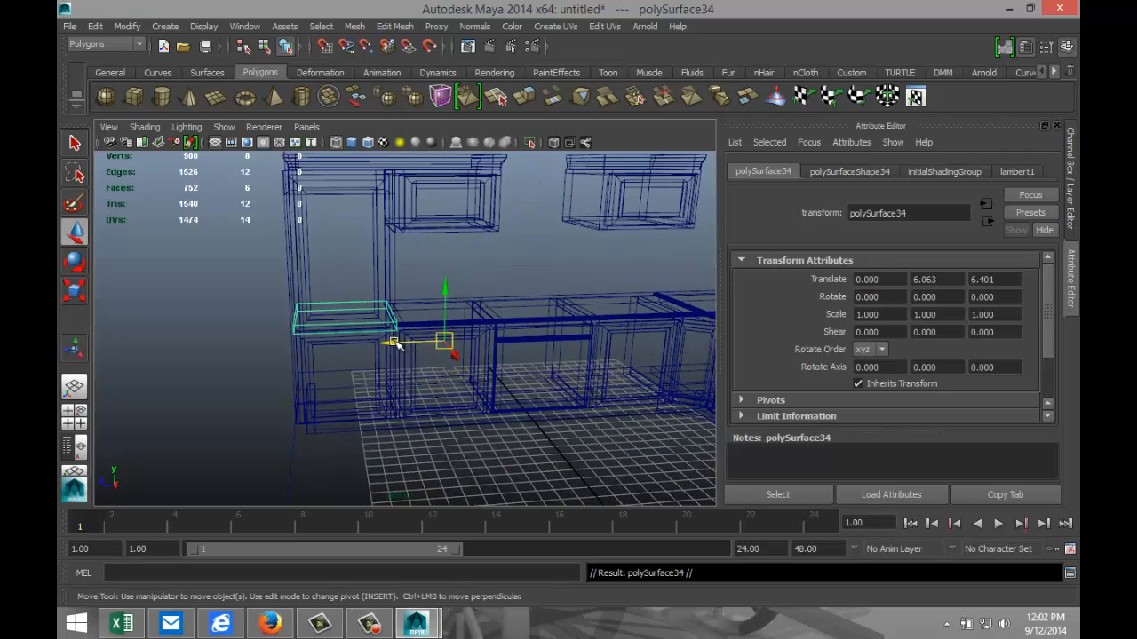
{"action": "left_click_drag", "start_coordinate": [393, 341], "coordinate": [587, 346]}
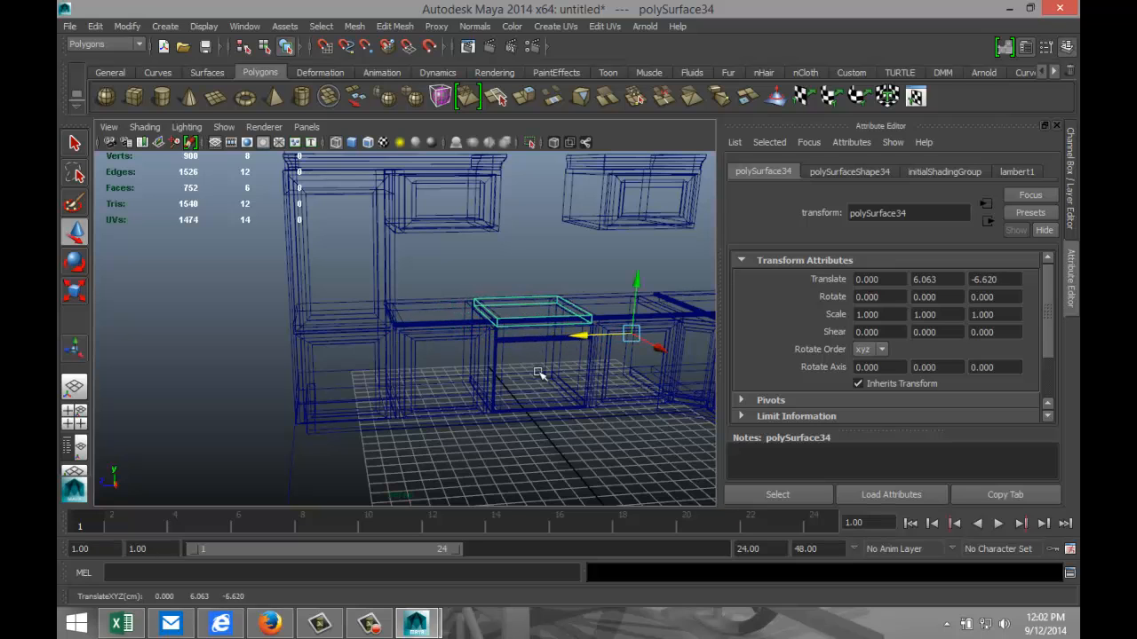
{"action": "left_click", "coordinate": [74, 413]}
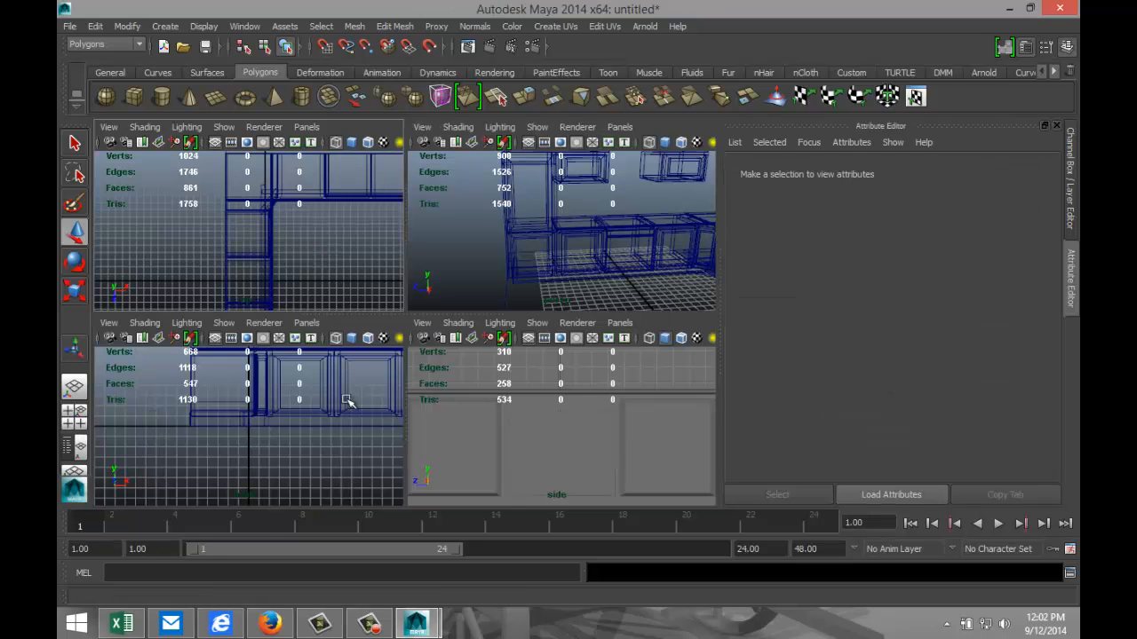
{"action": "key", "text": "space"}
{"action": "scroll", "coordinate": [475, 394], "scroll_direction": "down", "scroll_amount": 3}
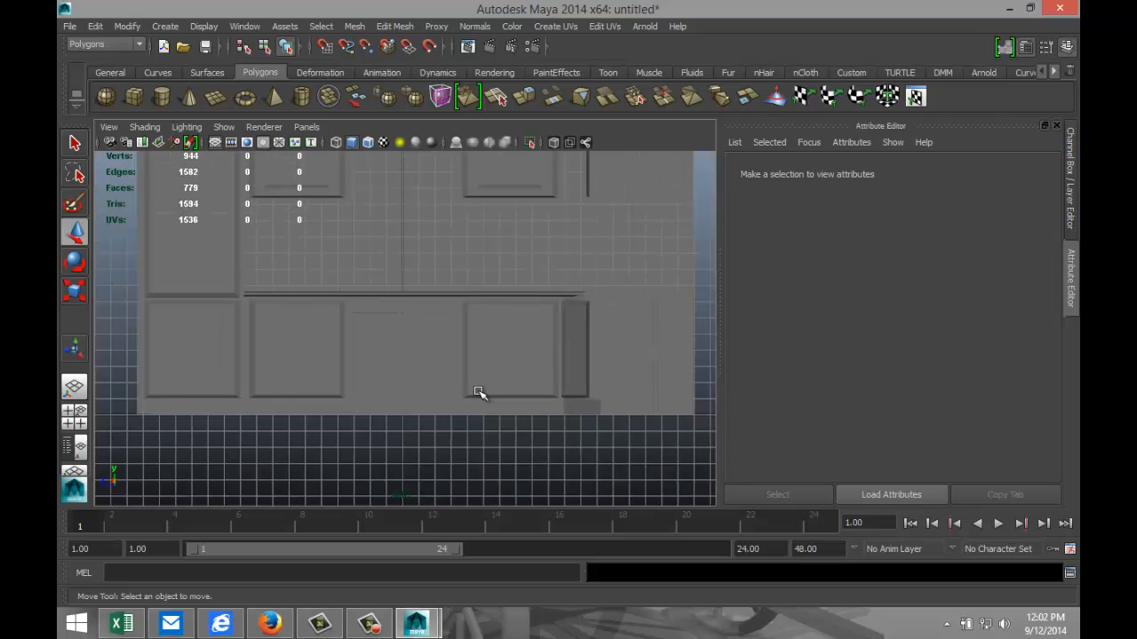
{"action": "key", "text": "4"}
{"action": "scroll", "coordinate": [476, 388], "scroll_direction": "up", "scroll_amount": 4}
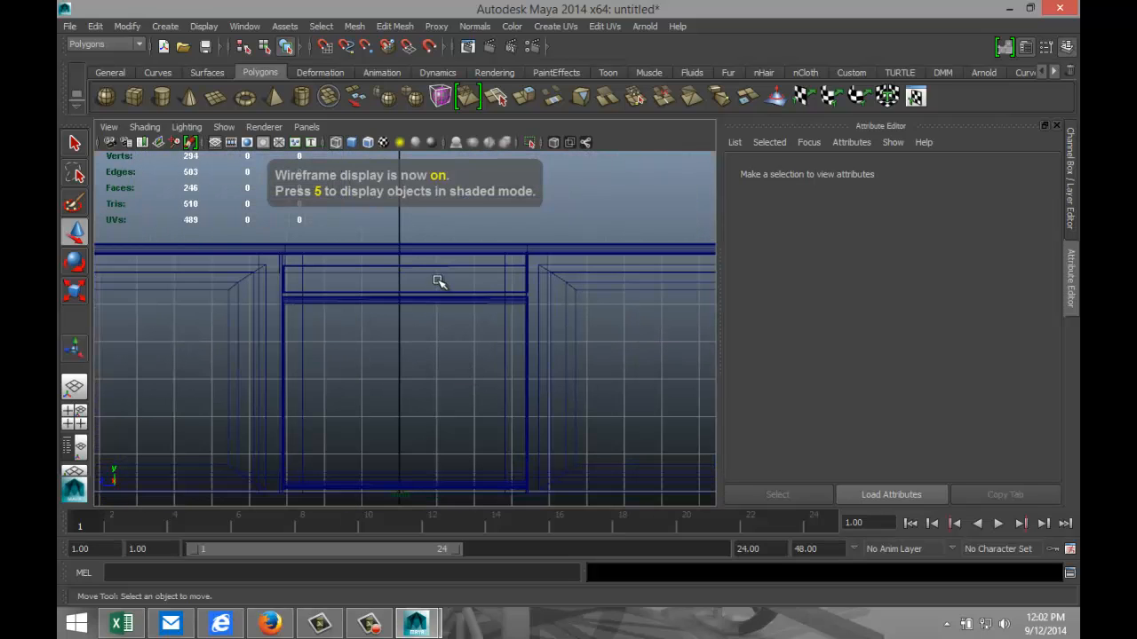
{"action": "left_click", "coordinate": [448, 275]}
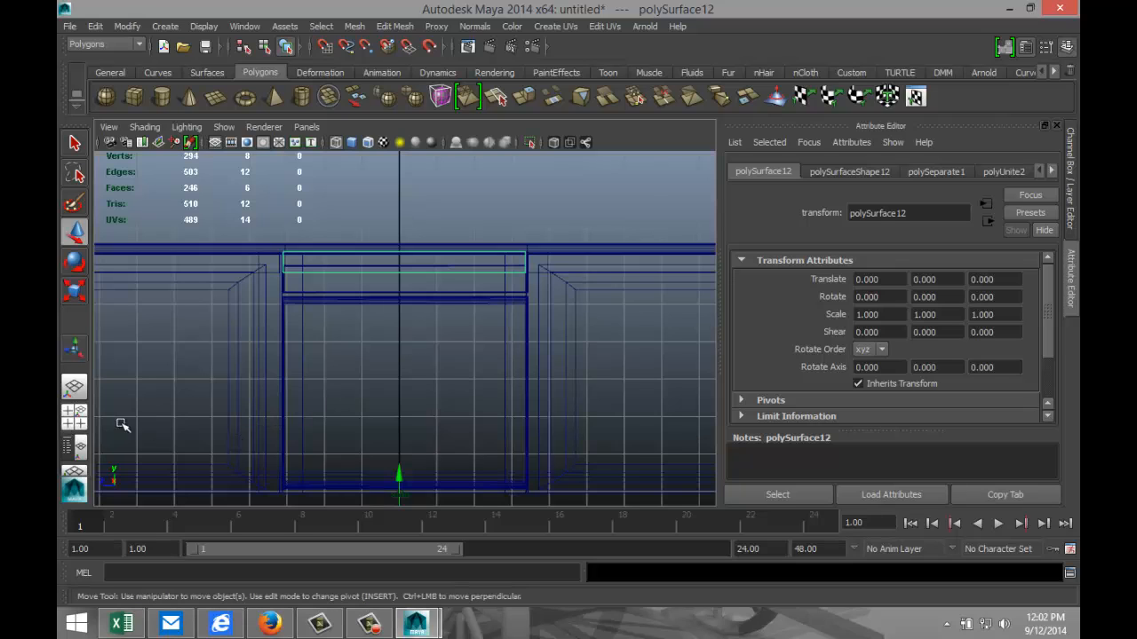
{"action": "key", "text": "ctrl+z"}
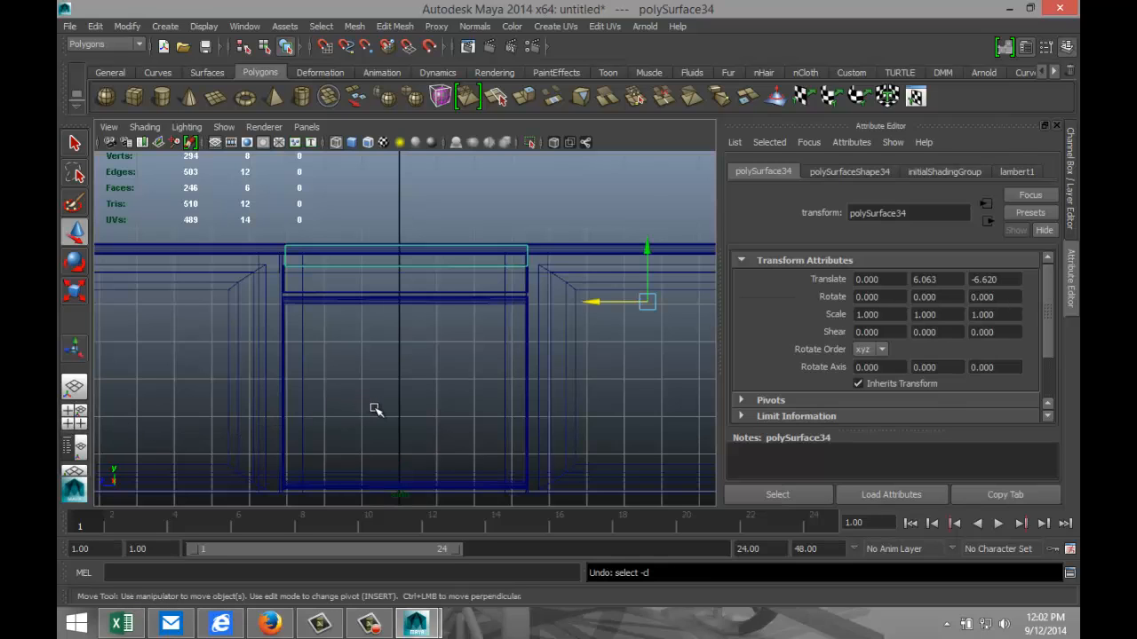
{"action": "key", "text": "ctrl+z"}
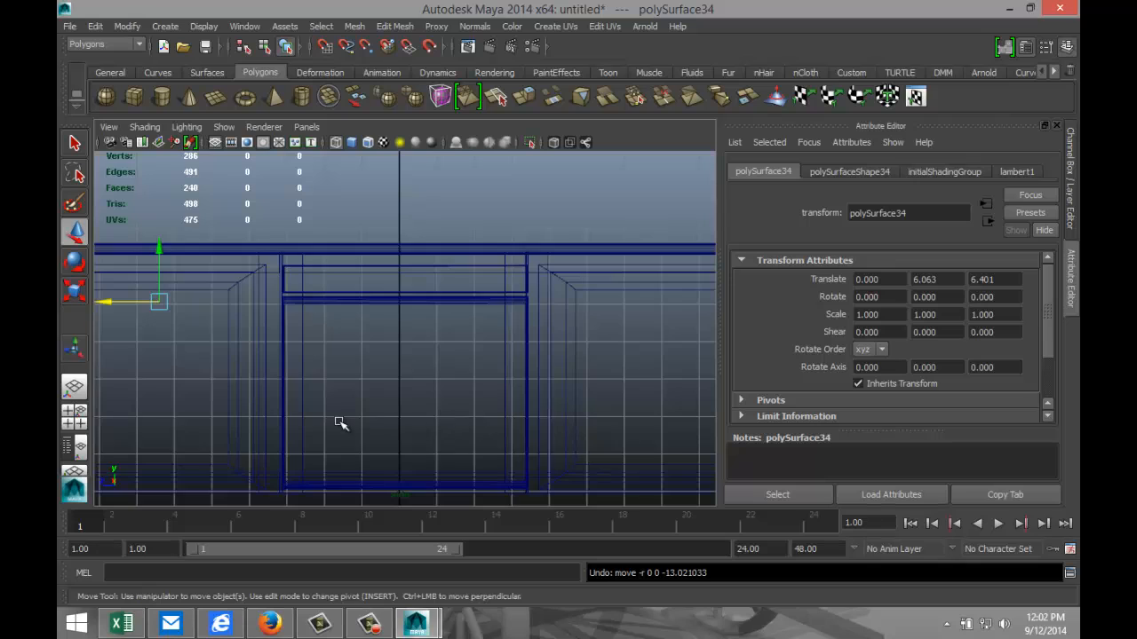
Step: Duplicate the board again and move this copy to about Z -6.568 and Y 4.902, behind the gap between drawer front and lower panel
{"action": "scroll", "coordinate": [342, 424], "scroll_direction": "down", "scroll_amount": 3}
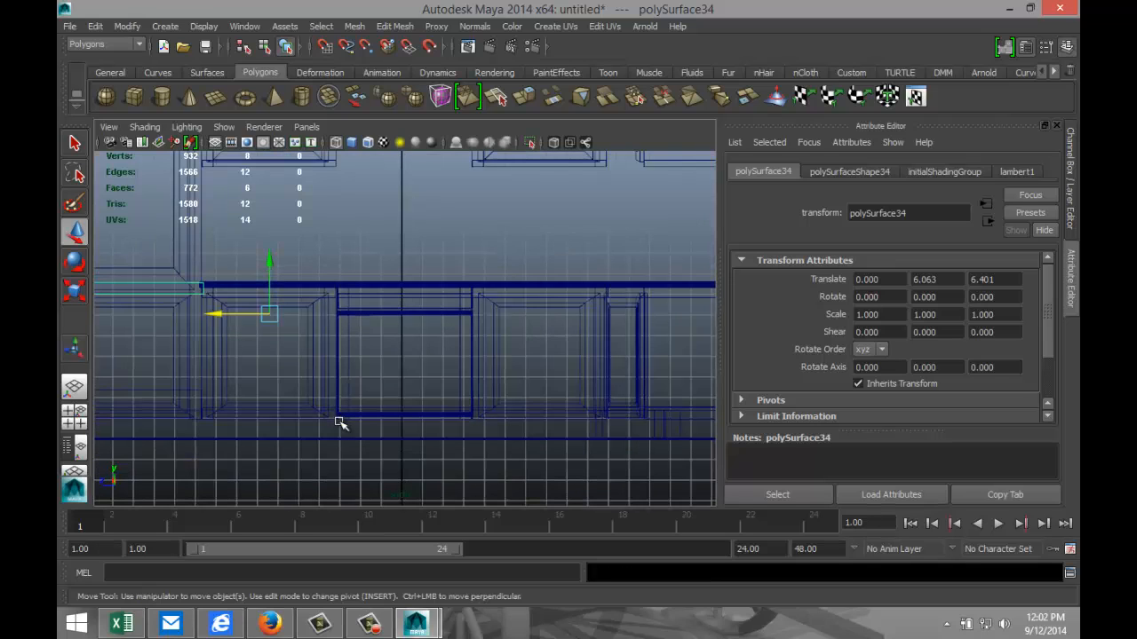
{"action": "key", "text": "ctrl+d"}
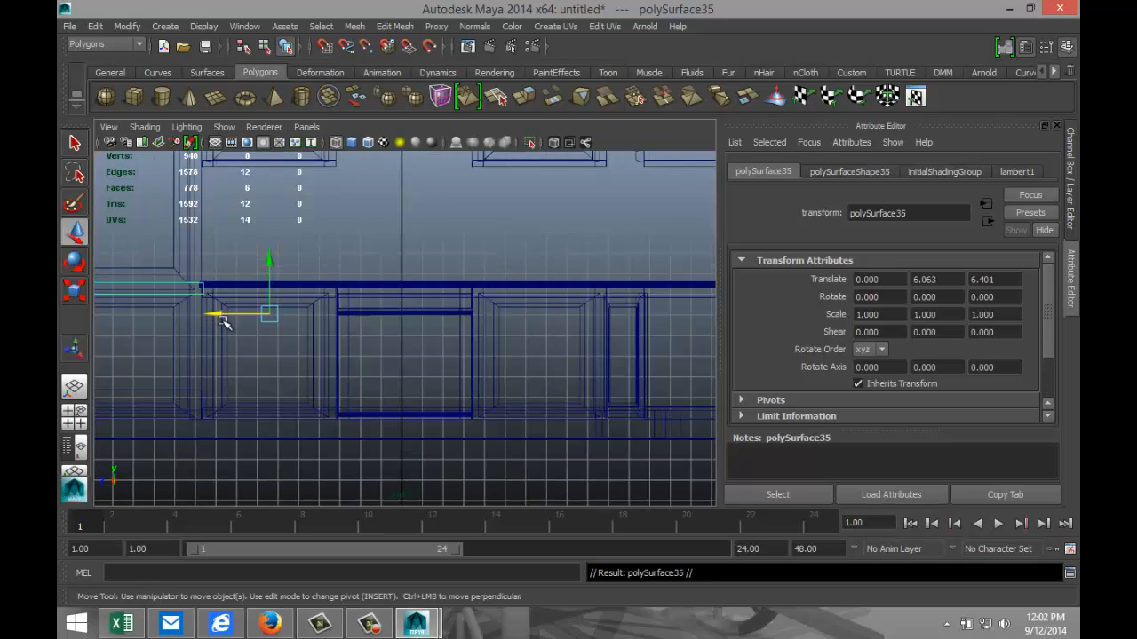
{"action": "left_click_drag", "start_coordinate": [222, 322], "coordinate": [480, 353]}
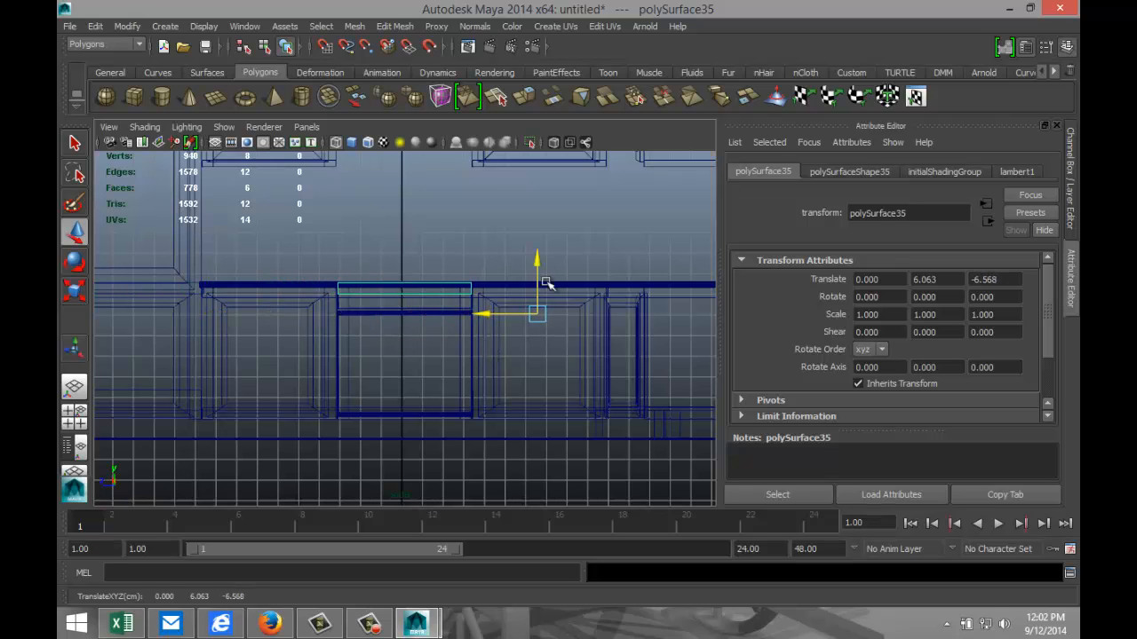
{"action": "left_click_drag", "start_coordinate": [544, 264], "coordinate": [548, 283]}
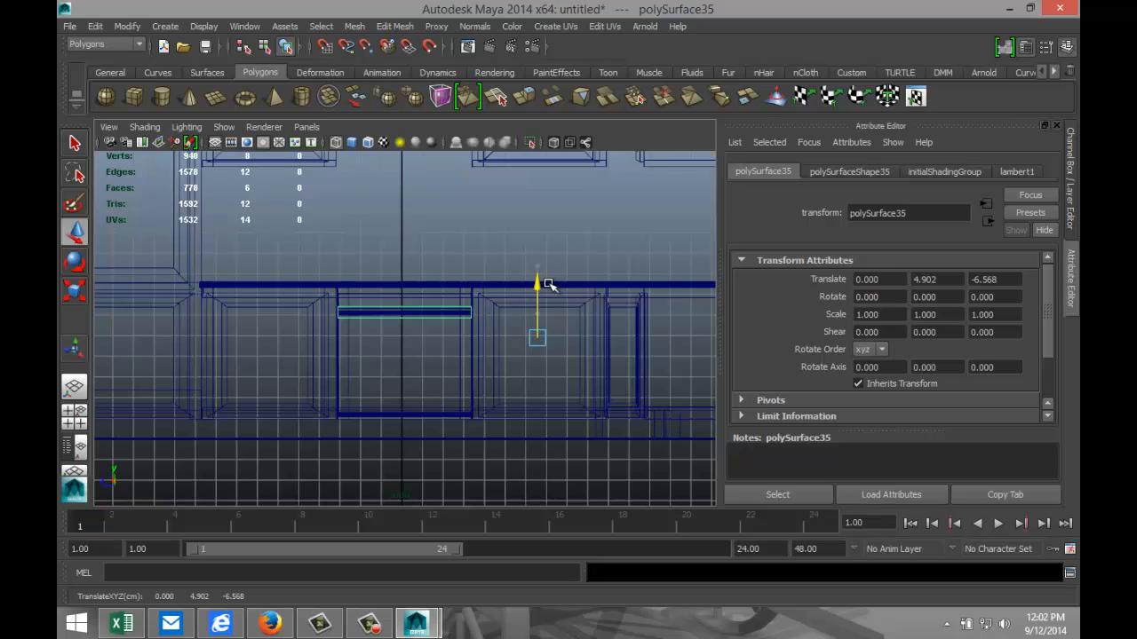
Step: Examine in the shaded perspective view how the board closes the gap between the drawer front and the lower panel
{"action": "left_click", "coordinate": [74, 416]}
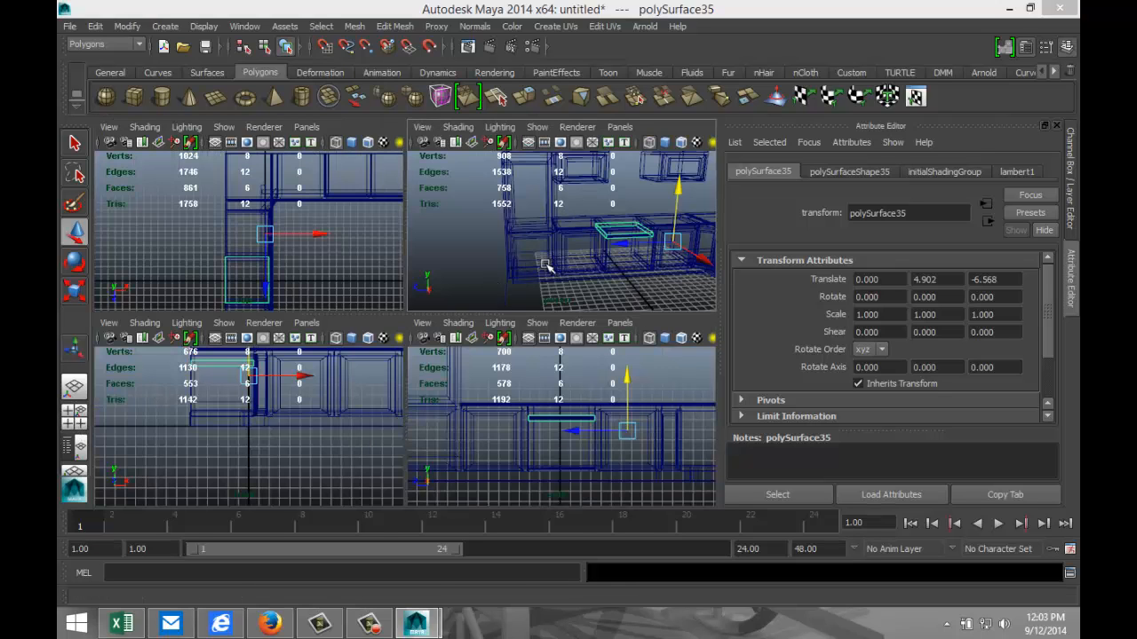
{"action": "key", "text": "space"}
{"action": "key", "text": "5"}
{"action": "mouse_move", "coordinate": [543, 347]}
{"action": "right_mouse_down", "text": "alt"}
{"action": "mouse_move", "coordinate": [540, 373]}
{"action": "mouse_move", "coordinate": [559, 404]}
{"action": "right_mouse_up", "text": "alt"}
{"action": "left_click_drag", "start_coordinate": [517, 405], "coordinate": [386, 444], "text": "alt"}
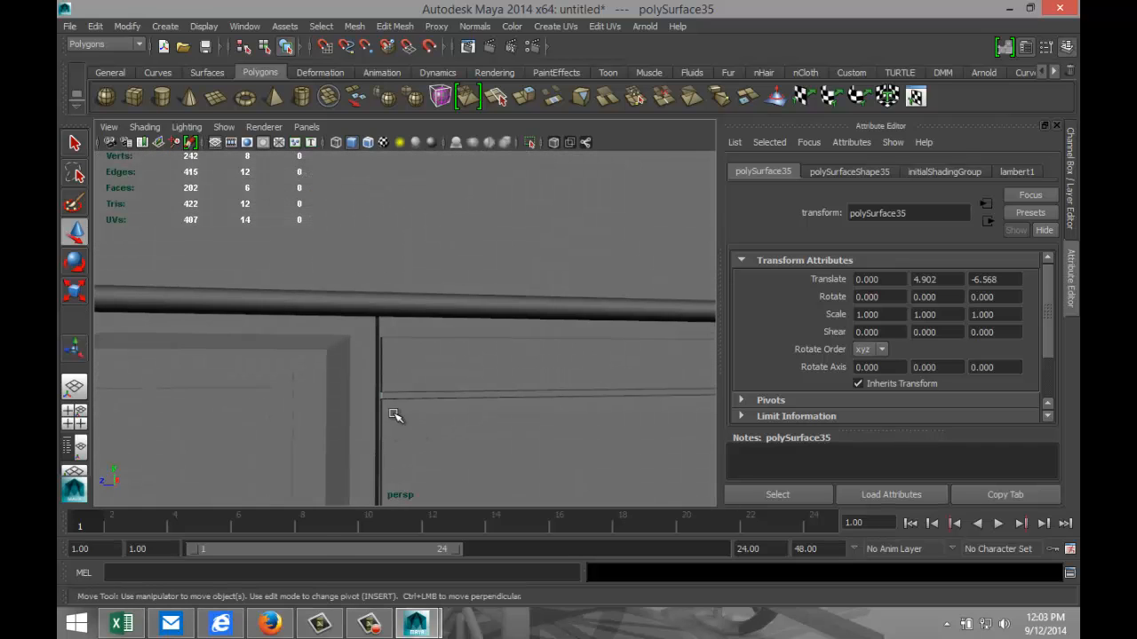
{"action": "scroll", "coordinate": [380, 403], "scroll_direction": "down", "scroll_amount": 3}
{"action": "scroll", "coordinate": [502, 441], "scroll_direction": "down", "scroll_amount": 3}
{"action": "mouse_move", "coordinate": [502, 442]}
{"action": "left_mouse_down", "text": "alt"}
{"action": "mouse_move", "coordinate": [503, 459]}
{"action": "mouse_move", "coordinate": [492, 454]}
{"action": "left_mouse_up", "text": "alt"}
{"action": "left_click", "coordinate": [500, 454]}
{"action": "scroll", "coordinate": [503, 453], "scroll_direction": "up", "scroll_amount": 2}
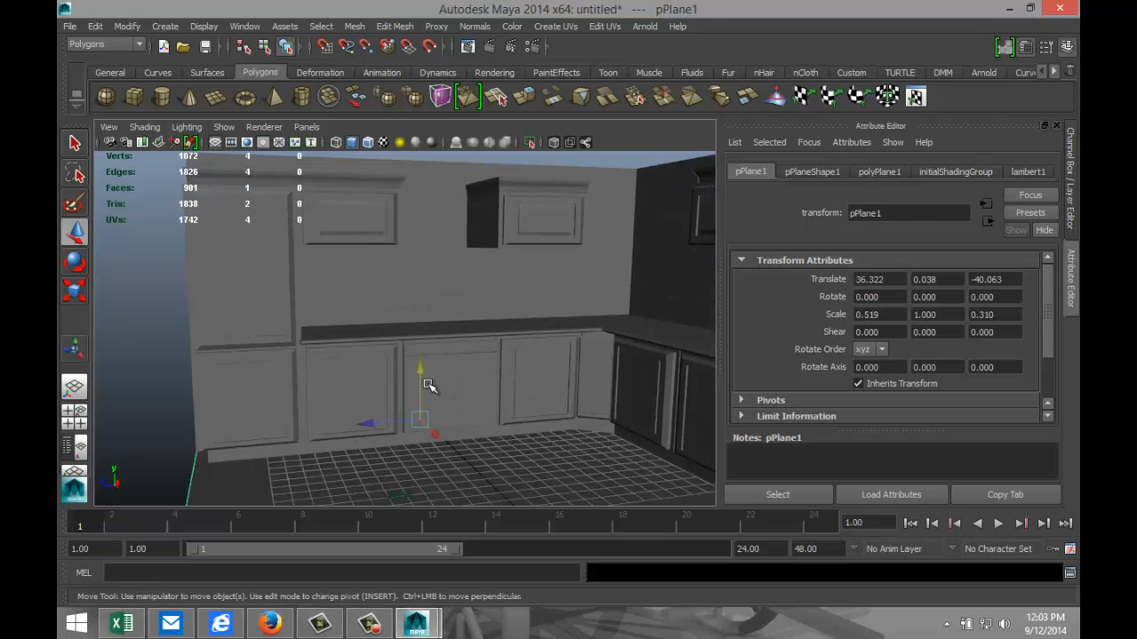
Step: Draw the small square base of a new polygon cube on the open floor in front of the cabinets
{"action": "scroll", "coordinate": [509, 404], "scroll_direction": "down", "scroll_amount": 3}
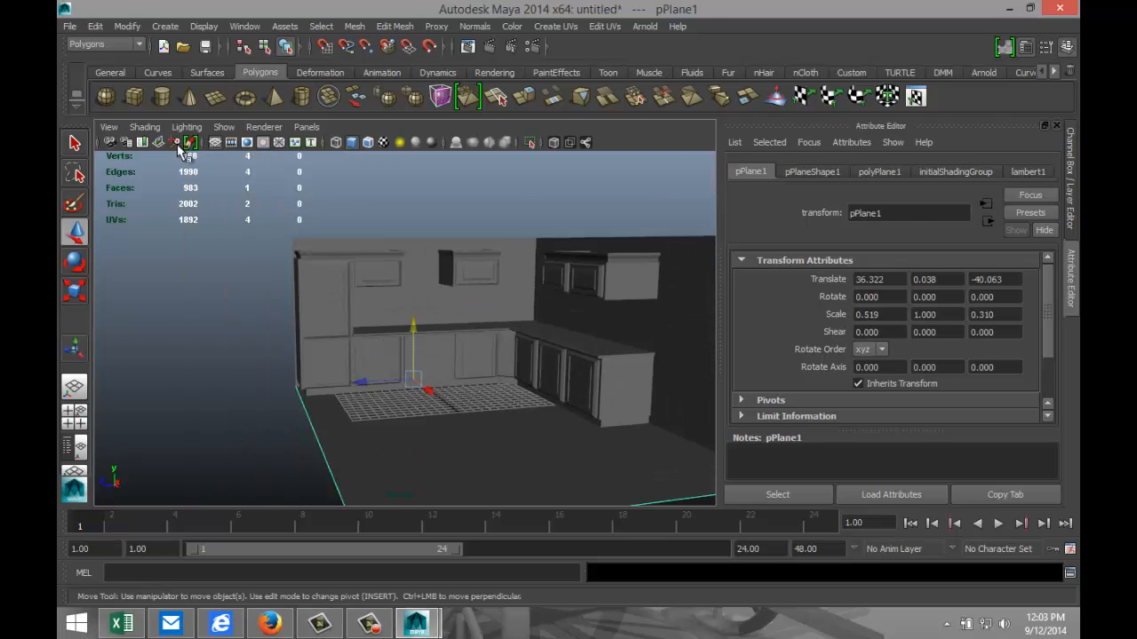
{"action": "left_click", "coordinate": [133, 98]}
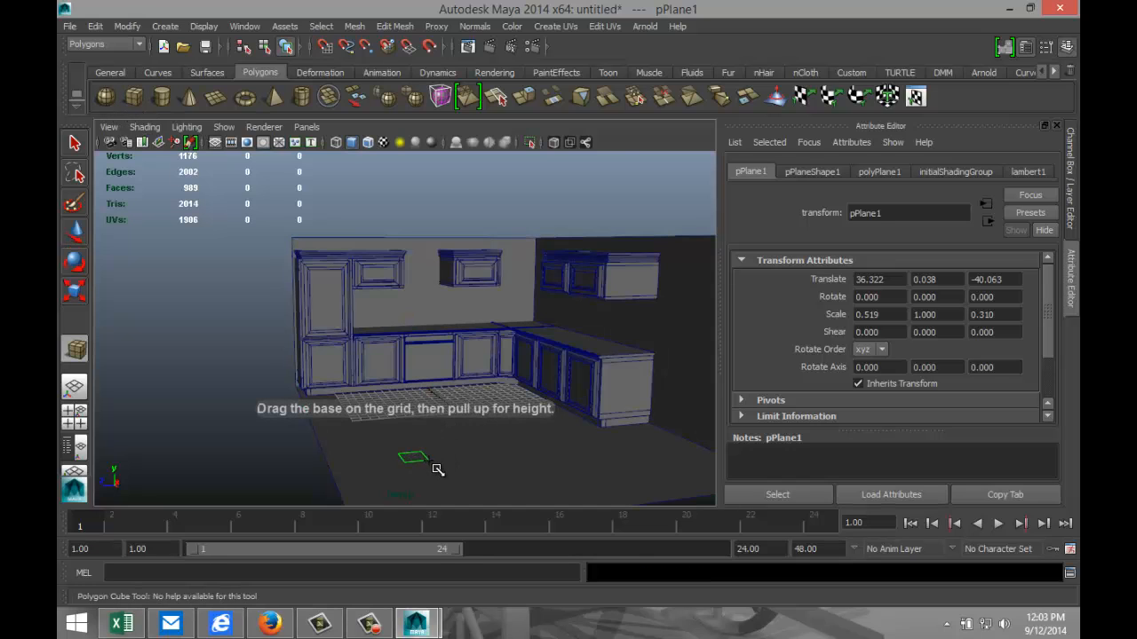
{"action": "left_click_drag", "start_coordinate": [433, 464], "coordinate": [444, 474]}
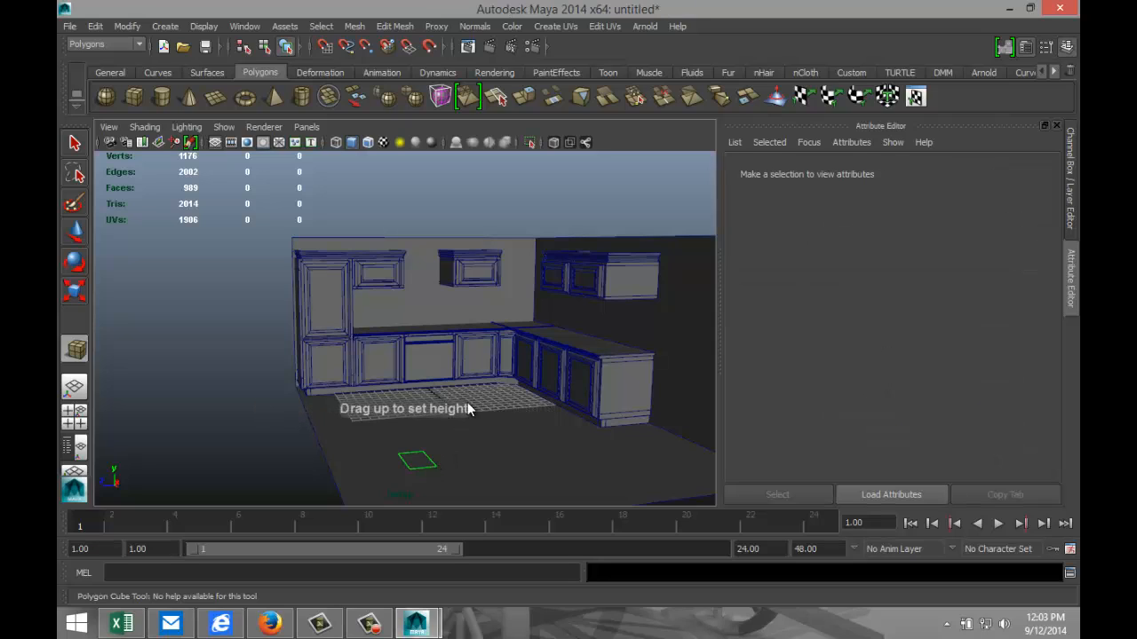